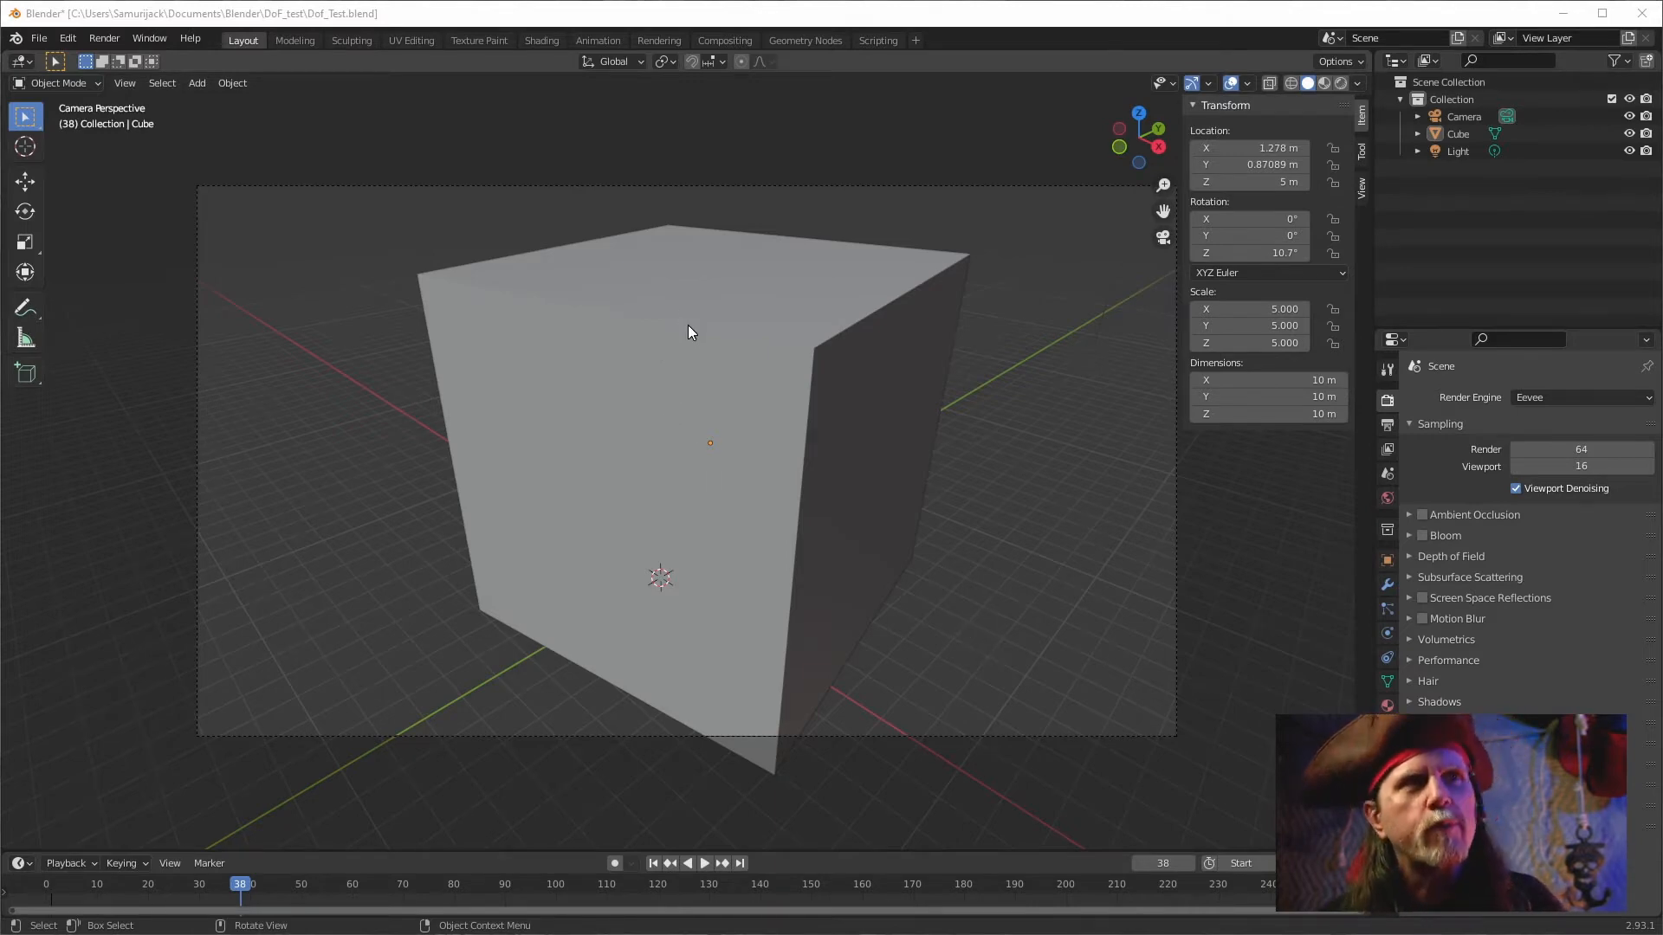
# Render the current frame, then close the render window.
pyautogui.press('F12')
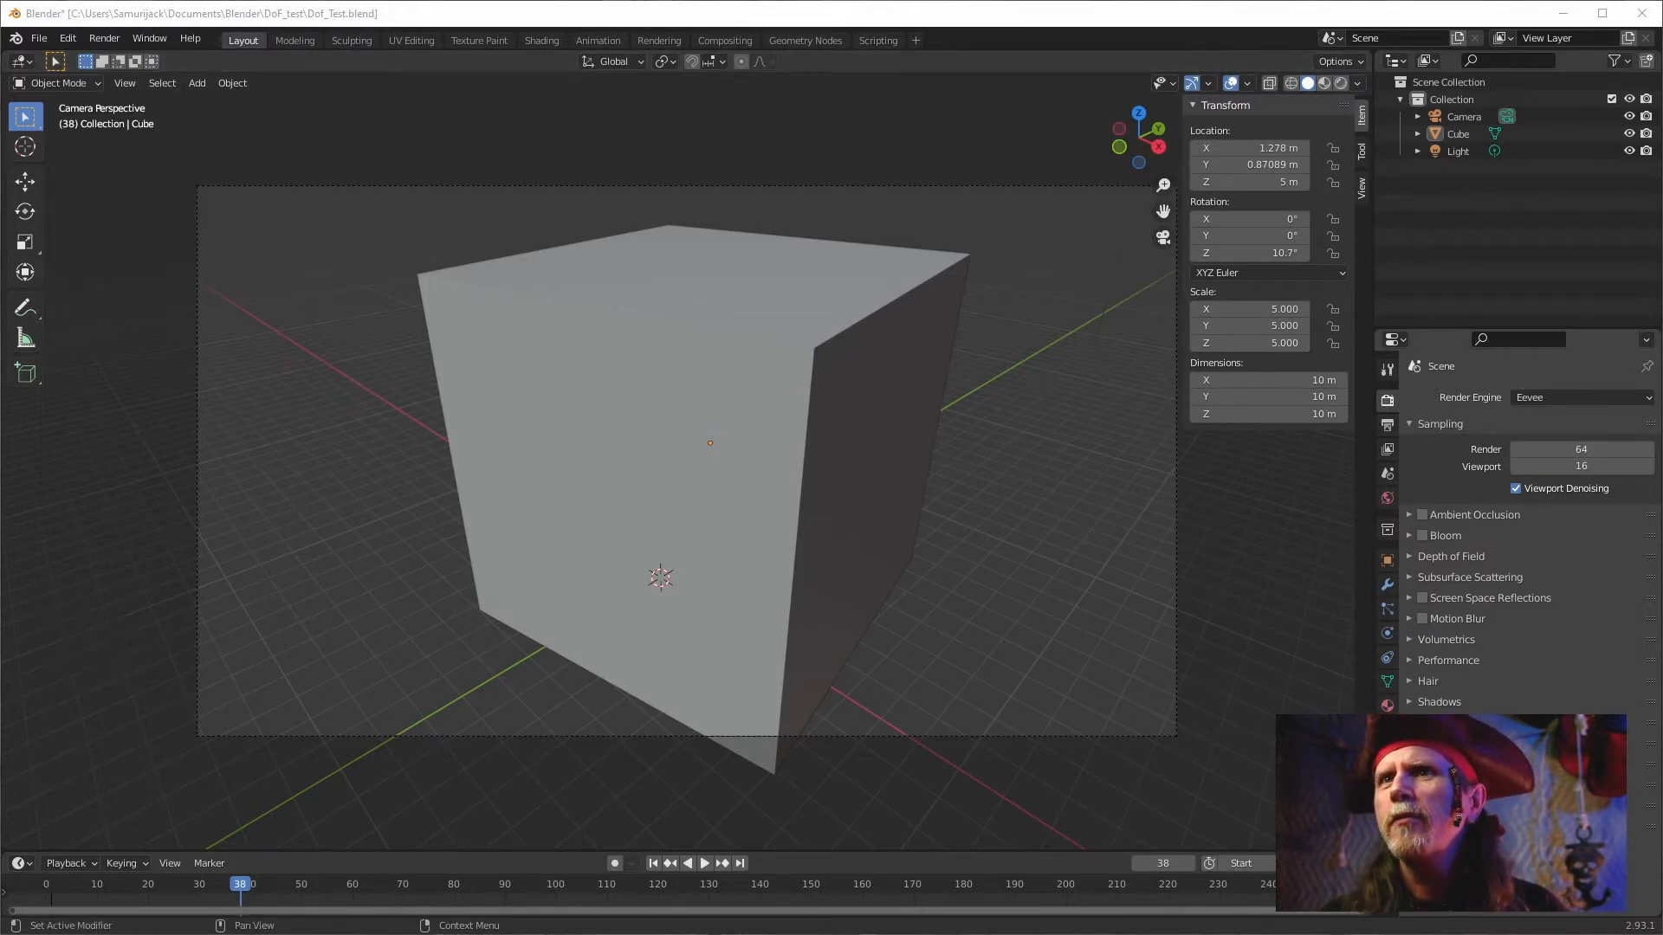
pyautogui.press('F12')
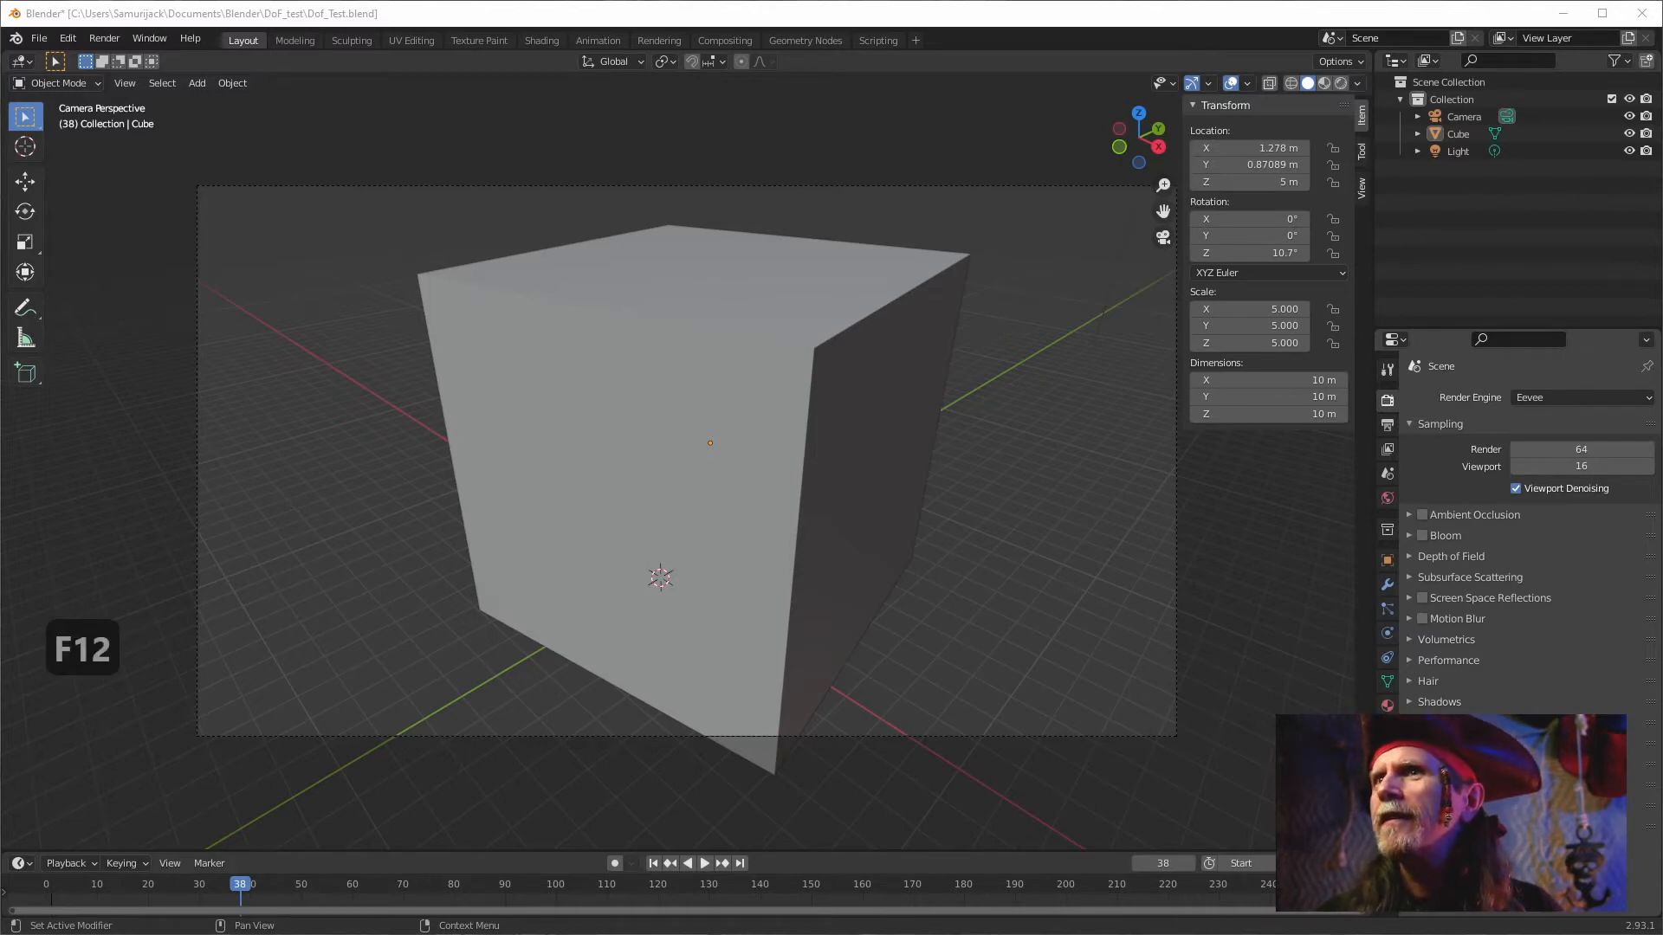
pyautogui.press('F12')
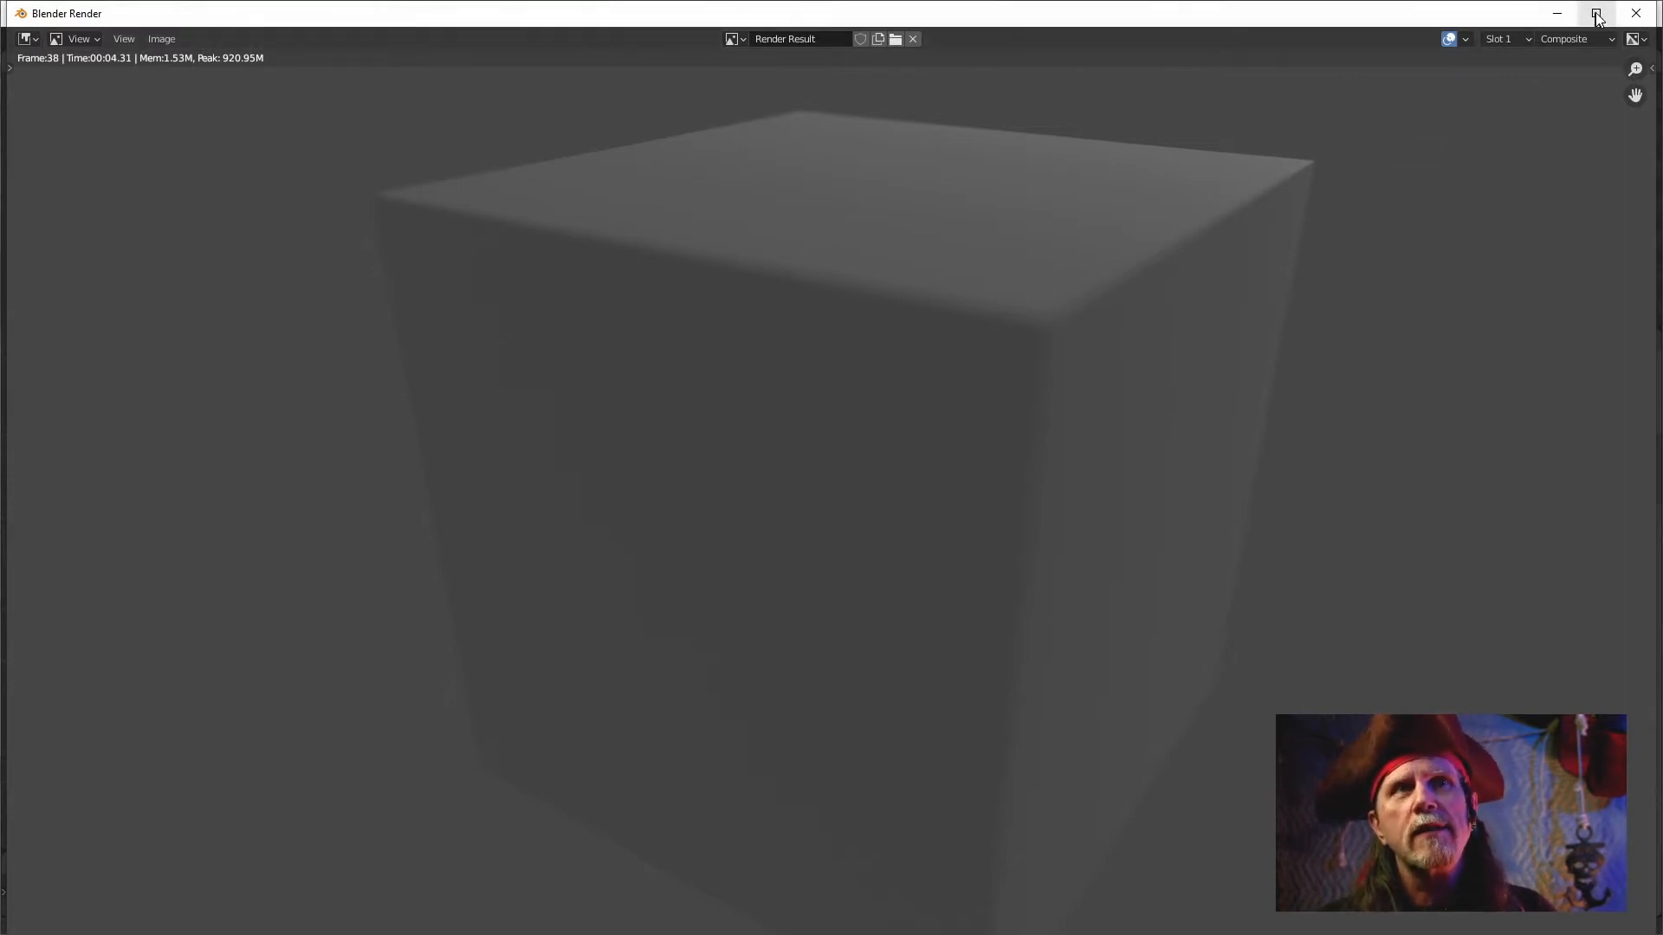
pyautogui.click(1636, 16)
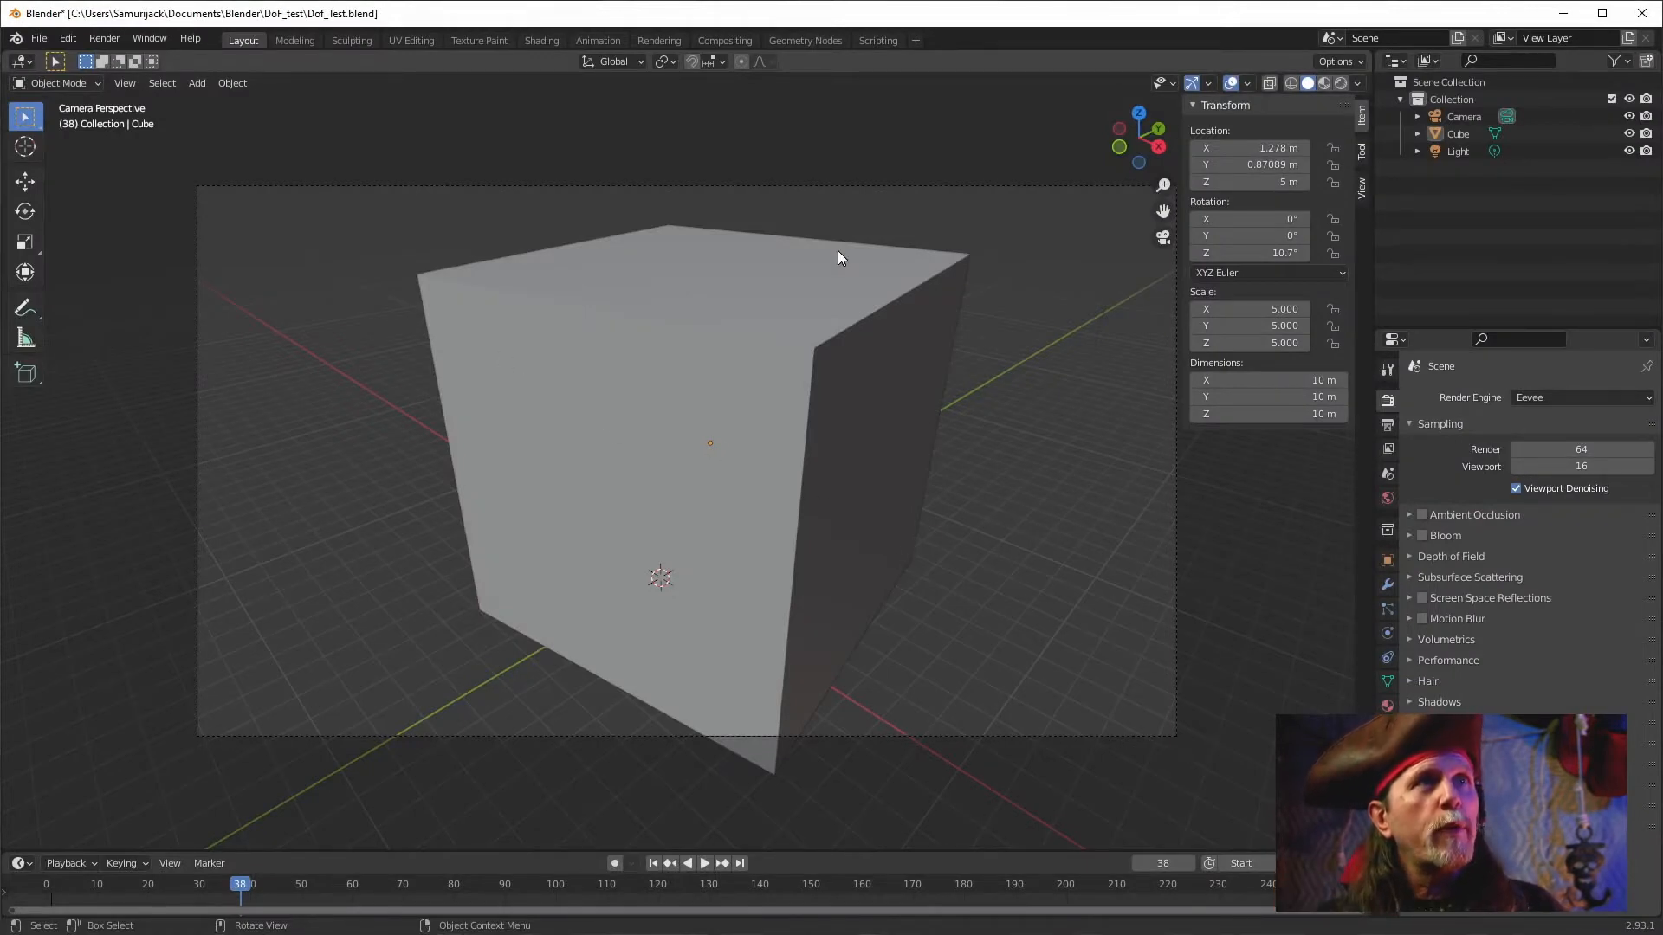
# Inspect the view layer's enabled passes, the output settings and the File Output nodes in the Compositing workspace.
pyautogui.click(1388, 449)
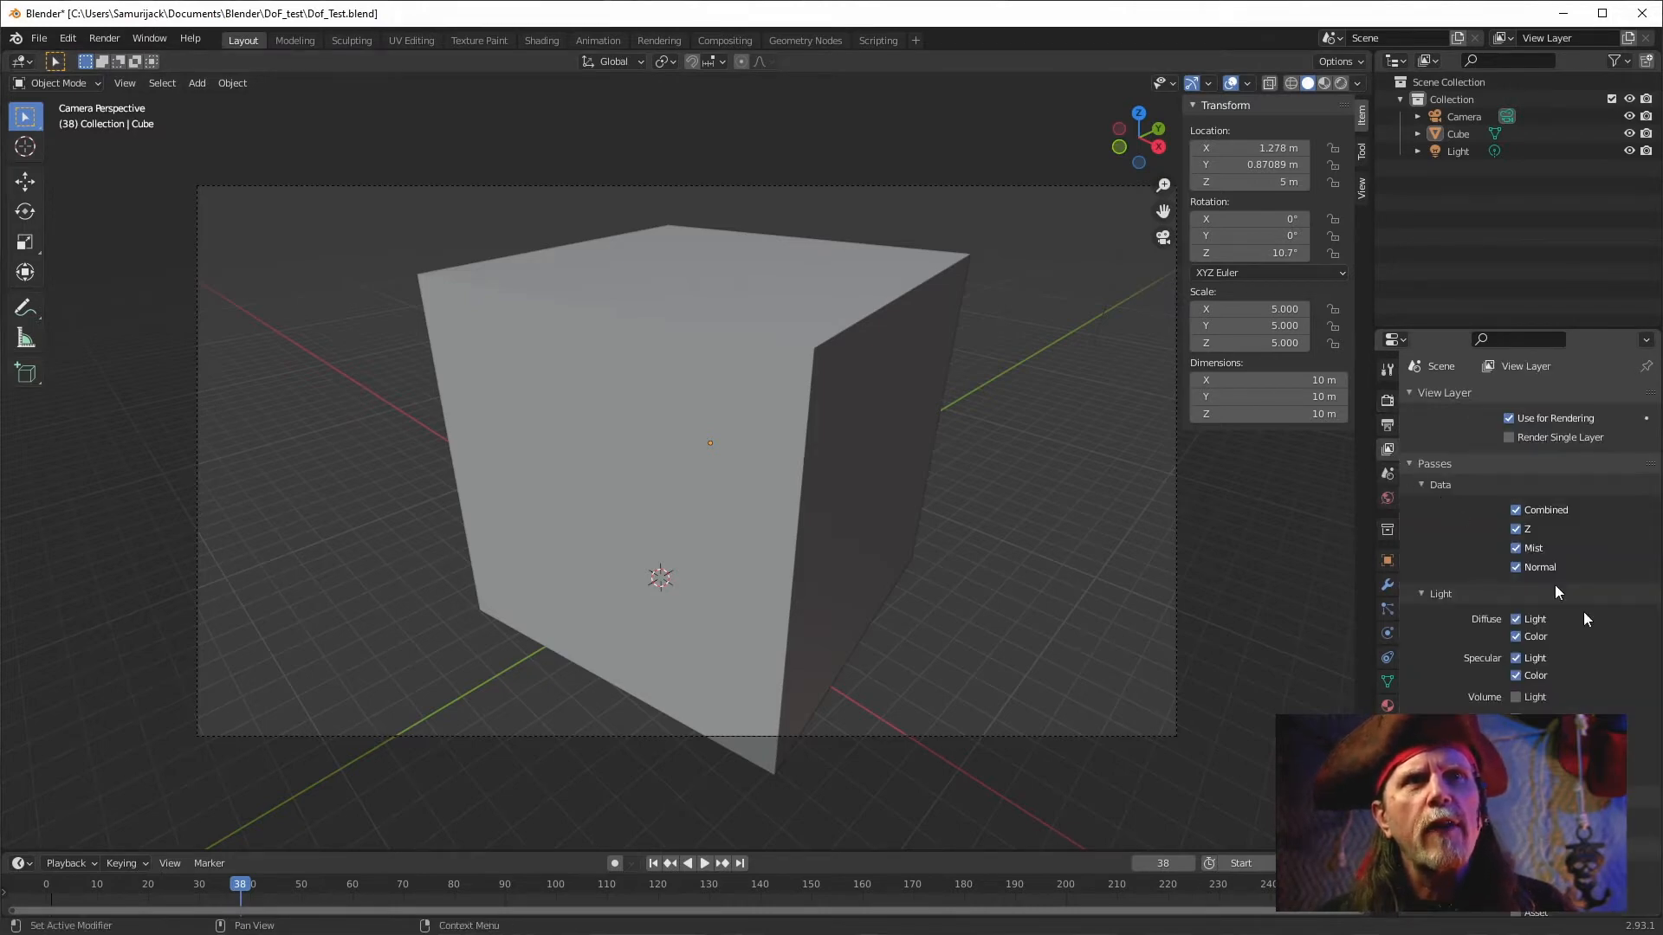
pyautogui.click(1386, 425)
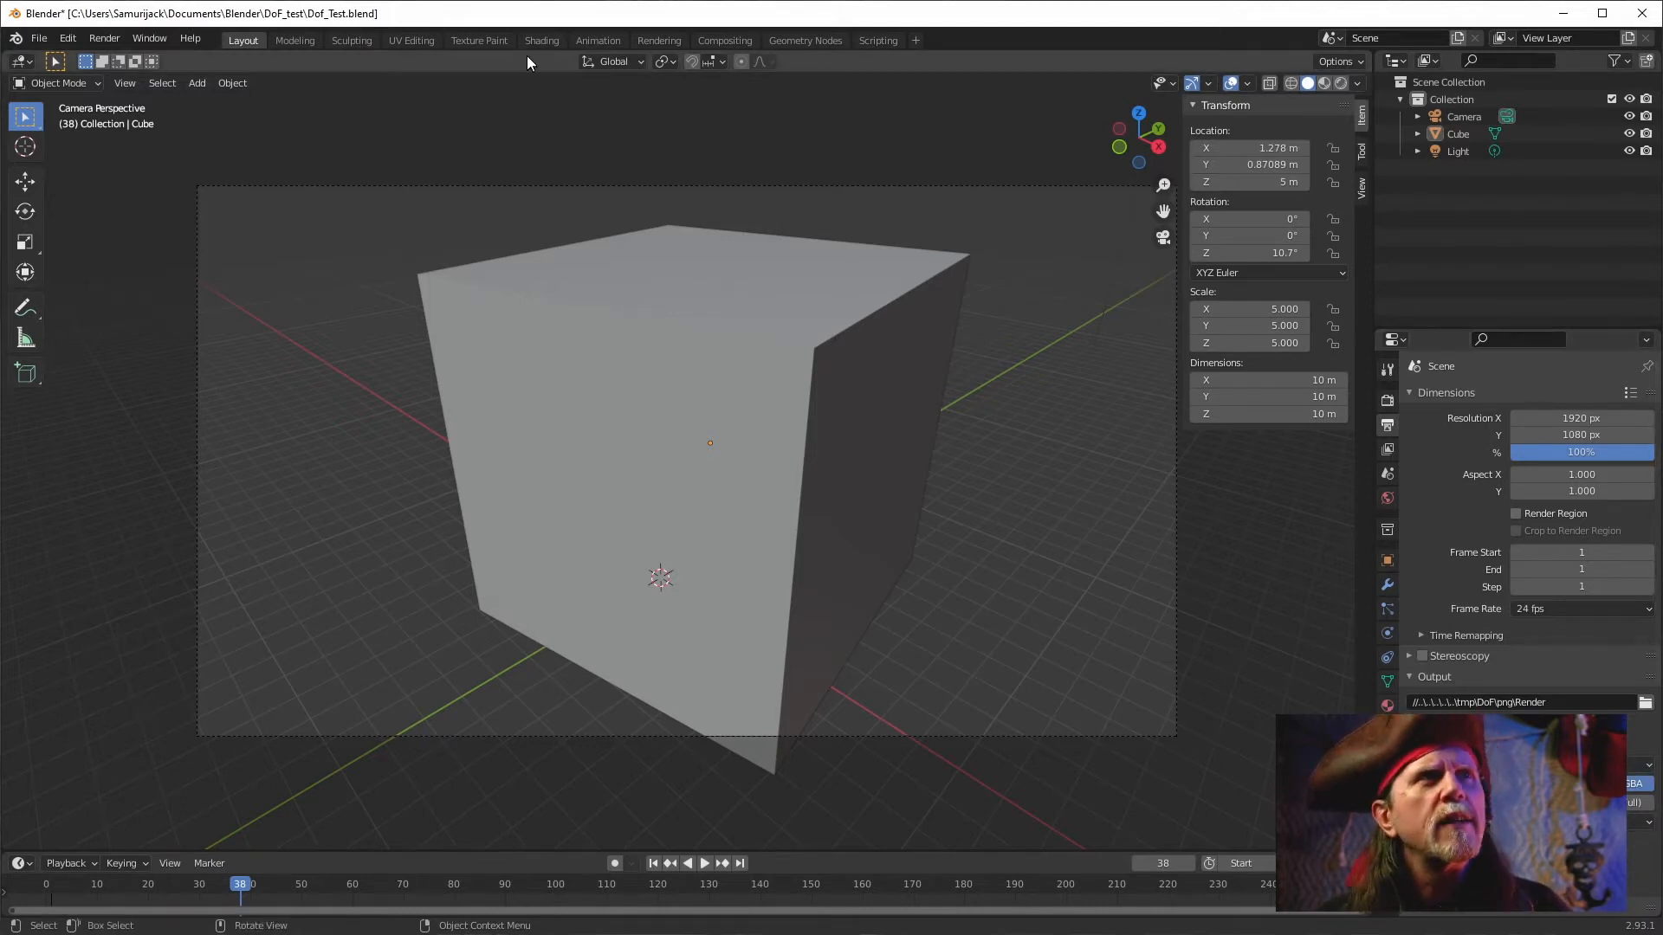
pyautogui.click(721, 40)
pyautogui.scroll(5, 682, 419)
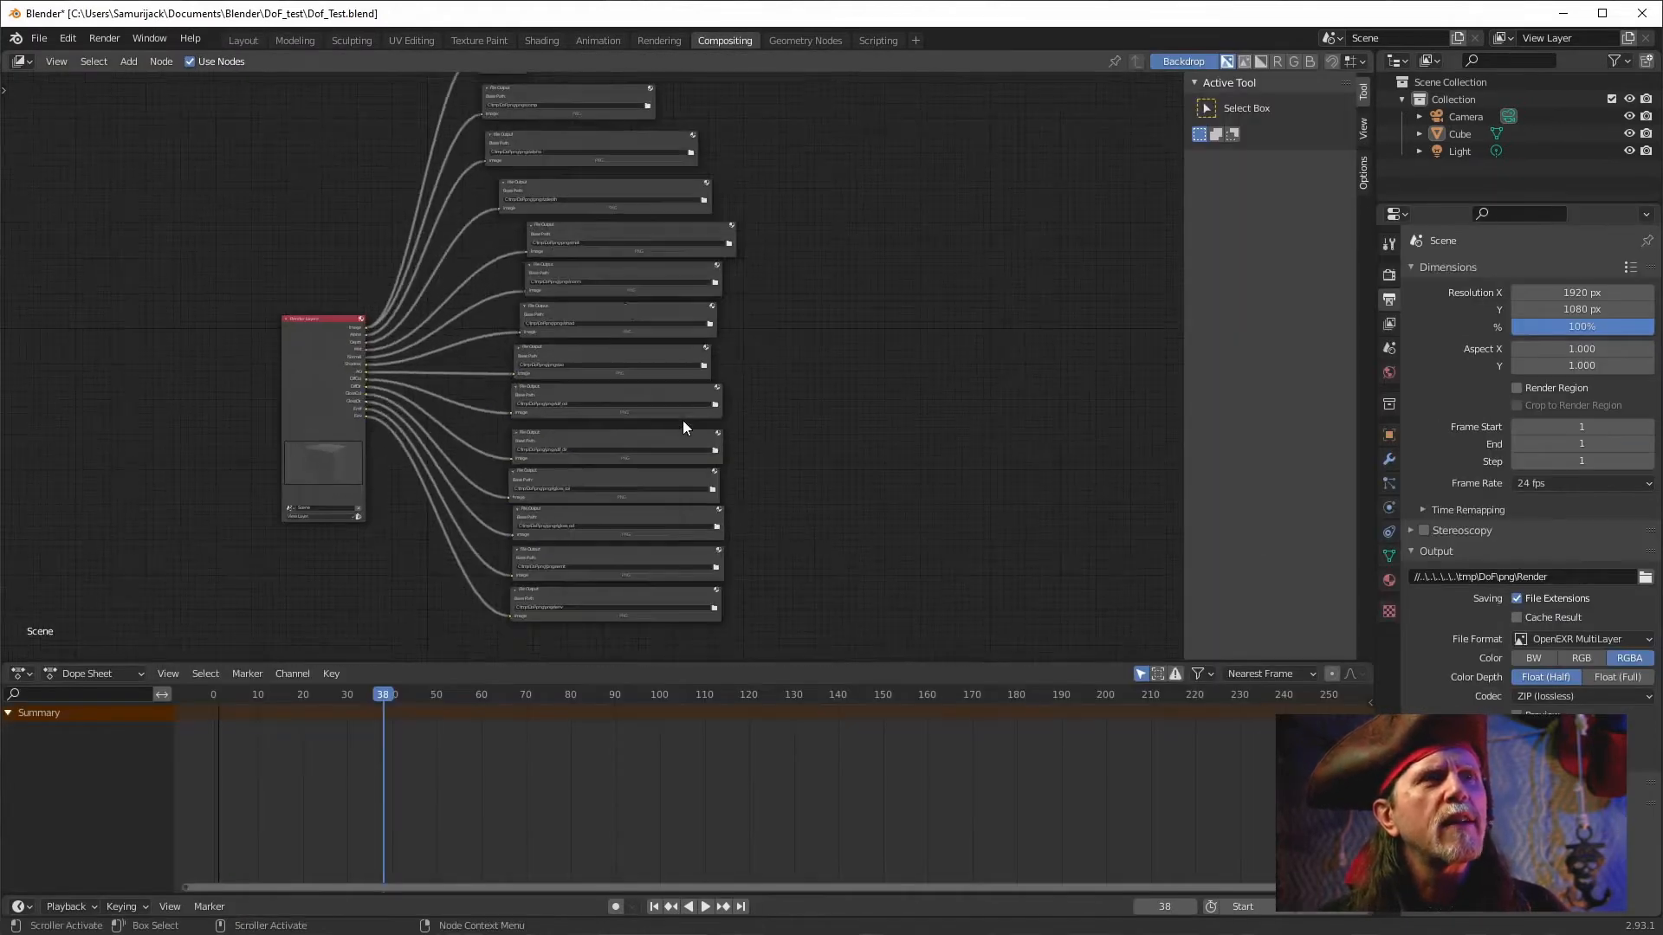
pyautogui.moveTo(711, 292); pyautogui.dragTo(849, 478)
pyautogui.scroll(3, 757, 371)
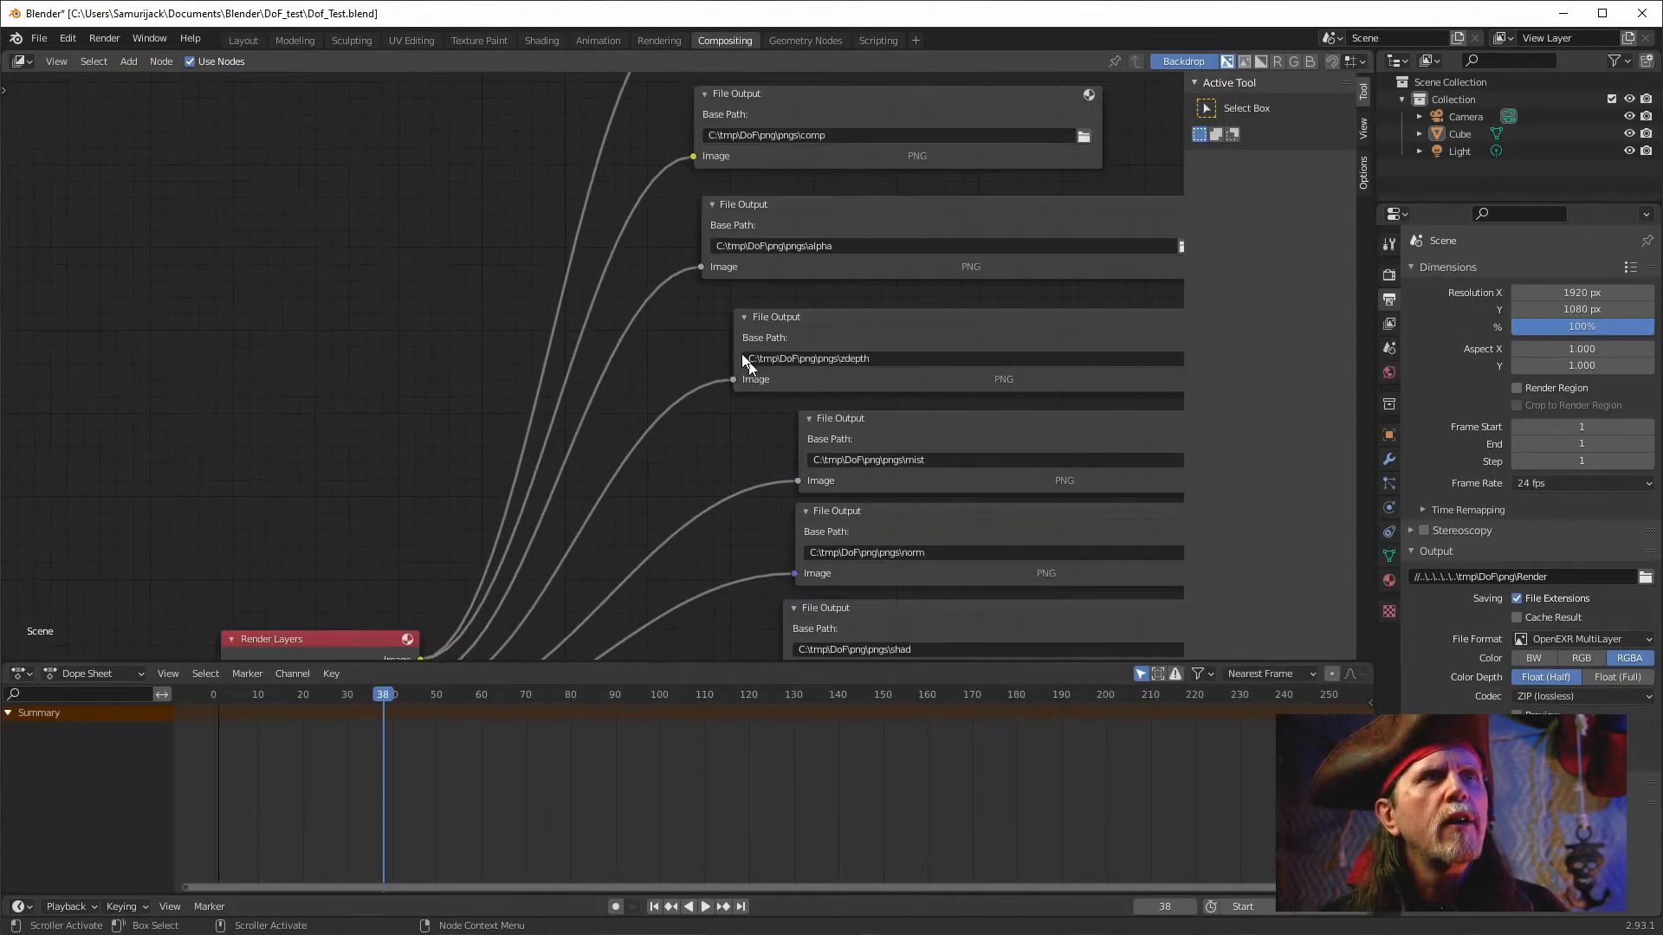
pyautogui.moveTo(866, 301); pyautogui.dragTo(683, 382)
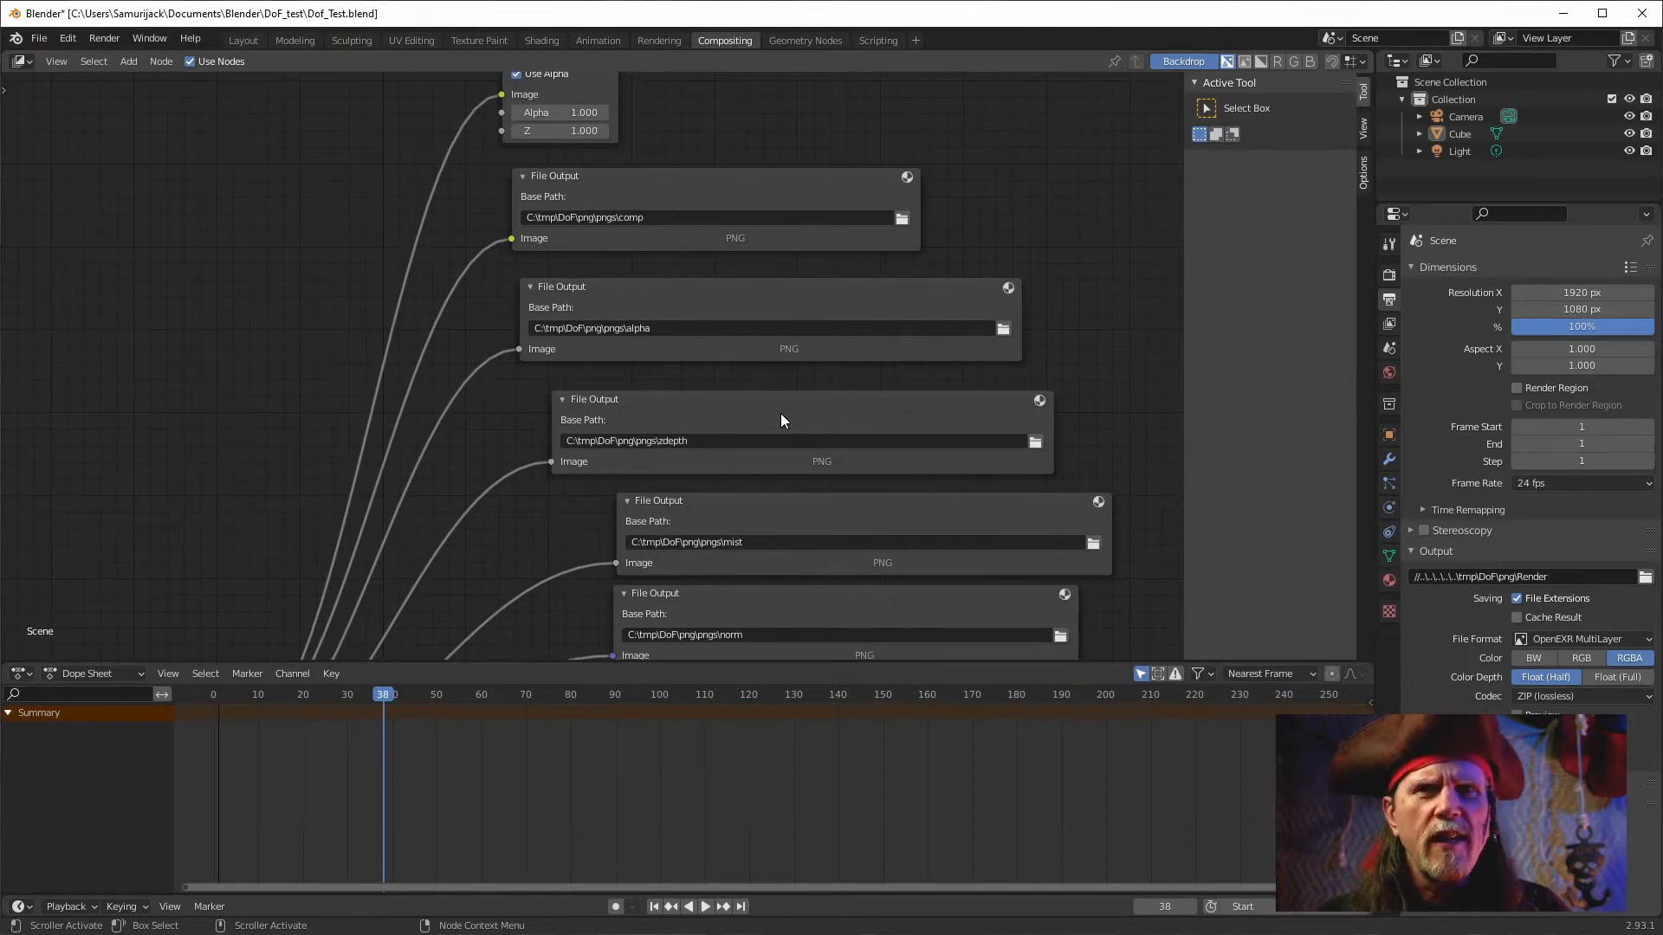
pyautogui.scroll(2, 692, 534)
pyautogui.scroll(-1, 694, 520)
pyautogui.moveTo(695, 522); pyautogui.dragTo(679, 581)
pyautogui.scroll(-10, 519, 220)
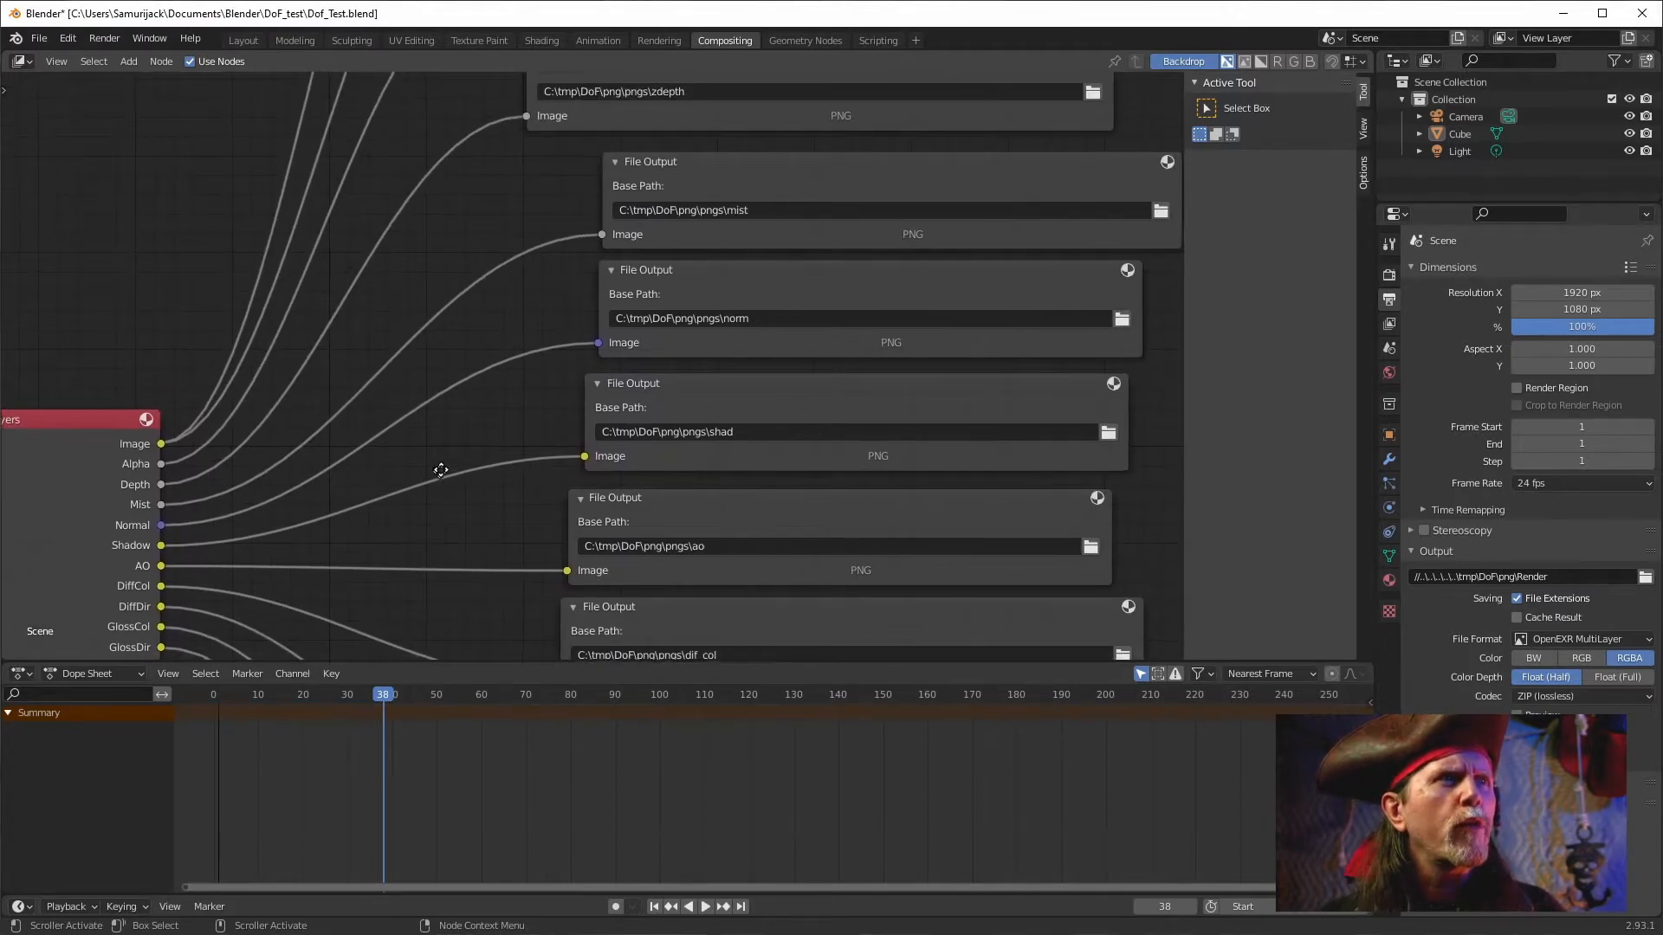
pyautogui.moveTo(436, 474); pyautogui.dragTo(534, 327)
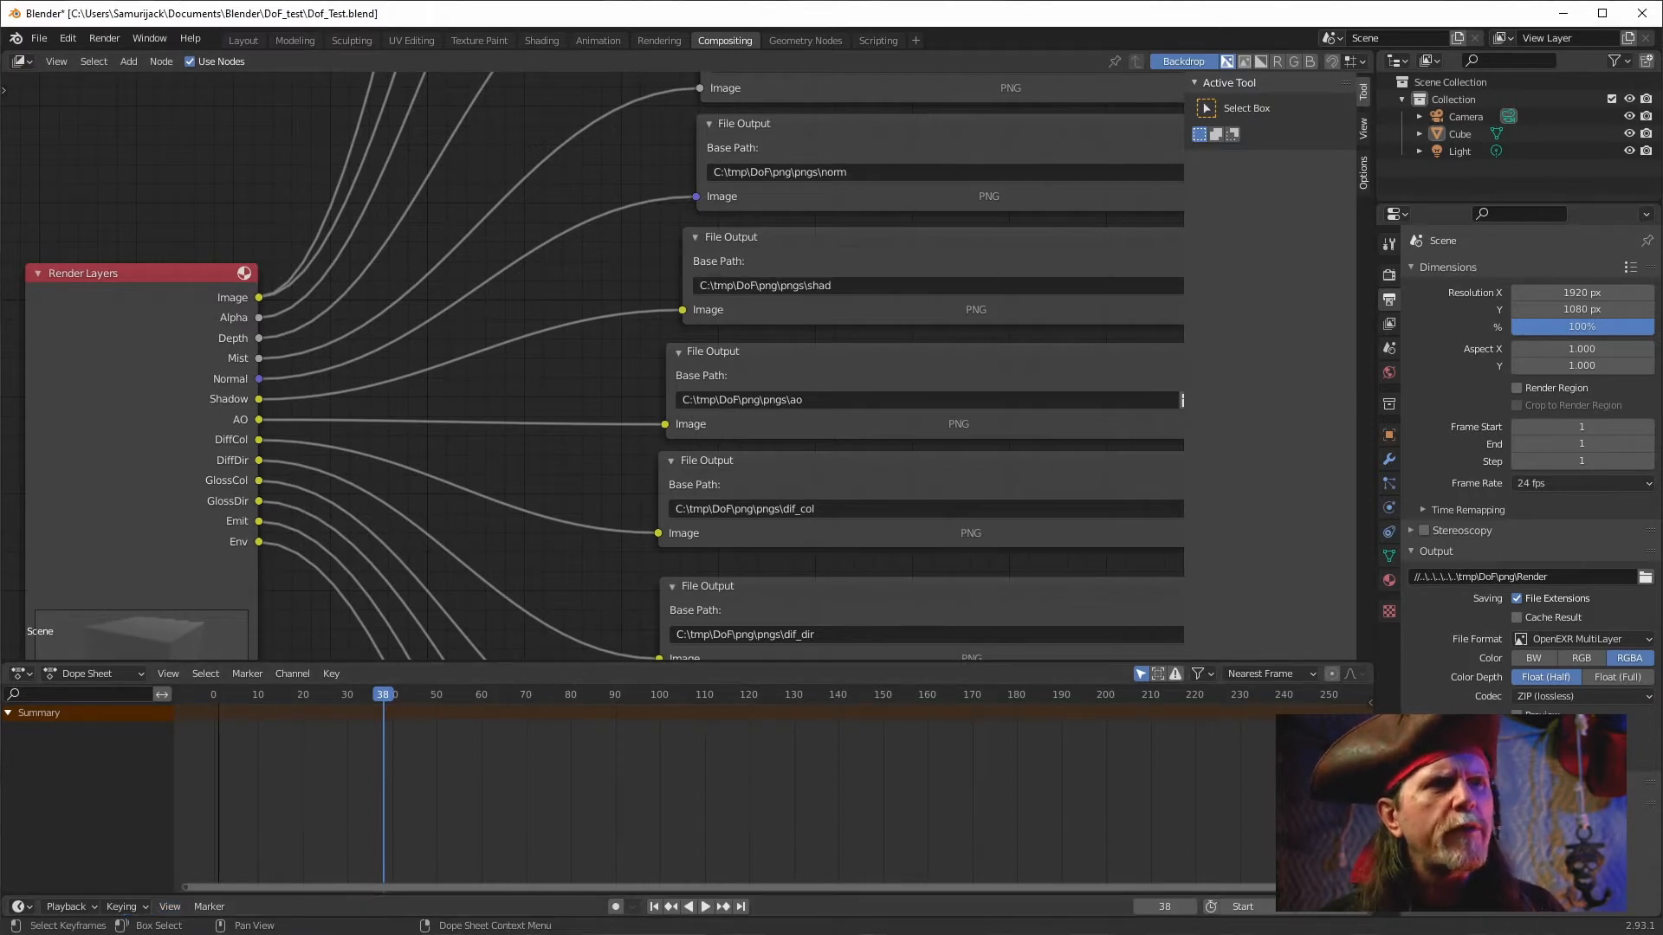
pyautogui.click(688, 892)
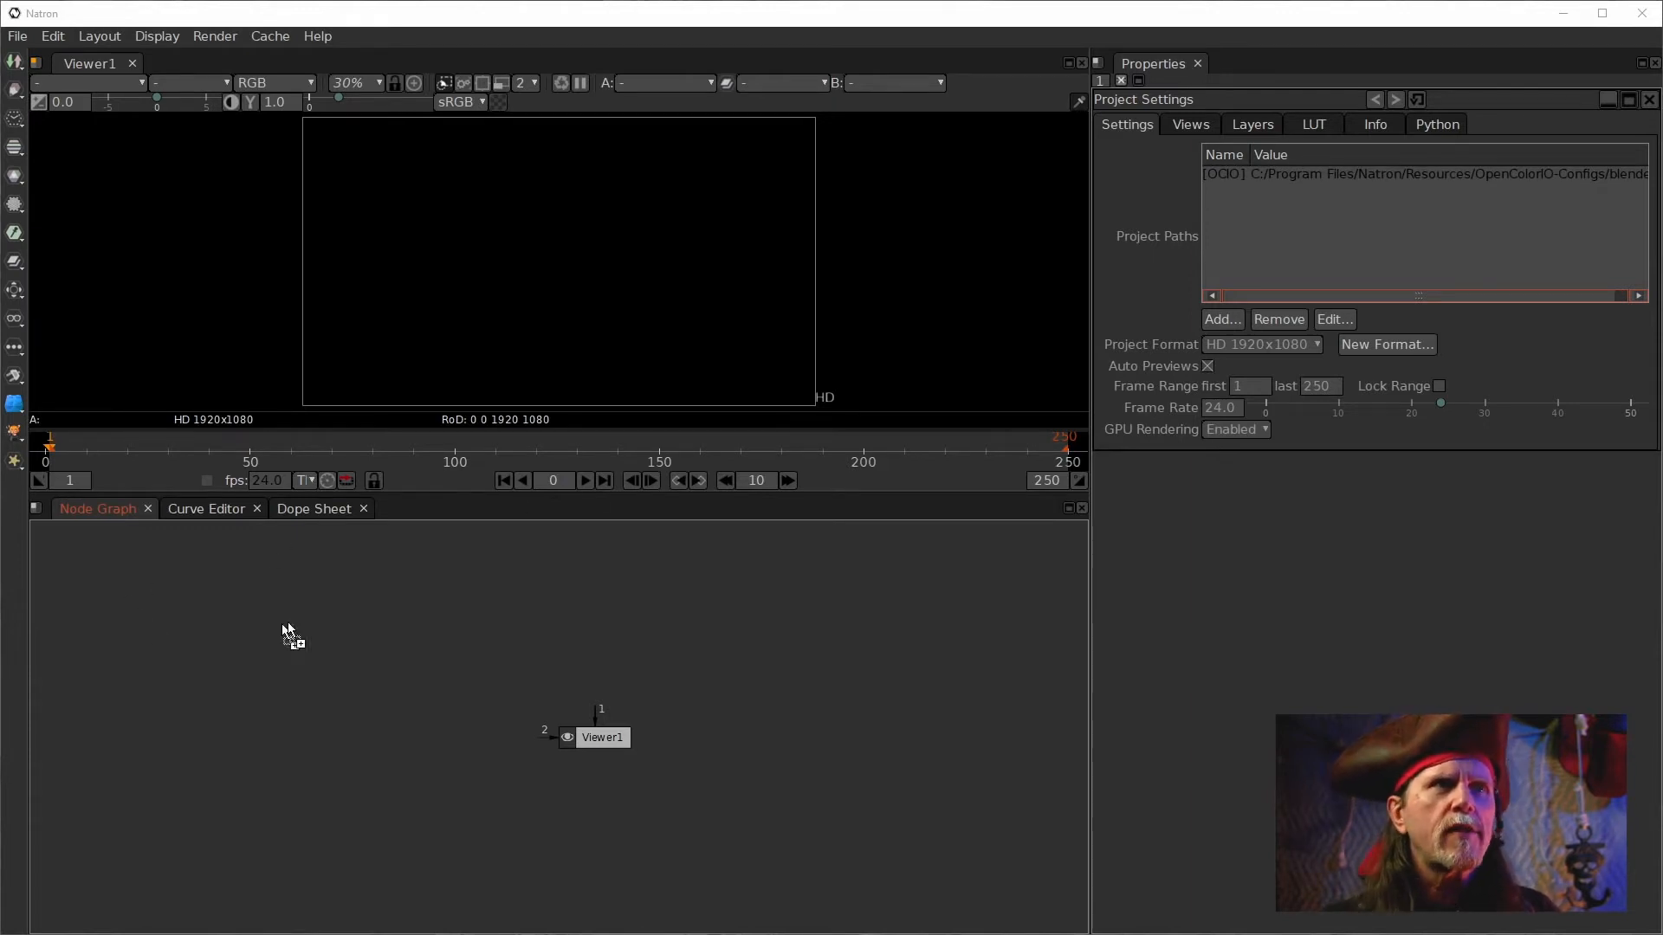
# Load Render0001.exr as a Read node, connect it to the viewer and place it above the Viewer node.
pyautogui.moveTo(716, 736); pyautogui.dragTo(716, 736)
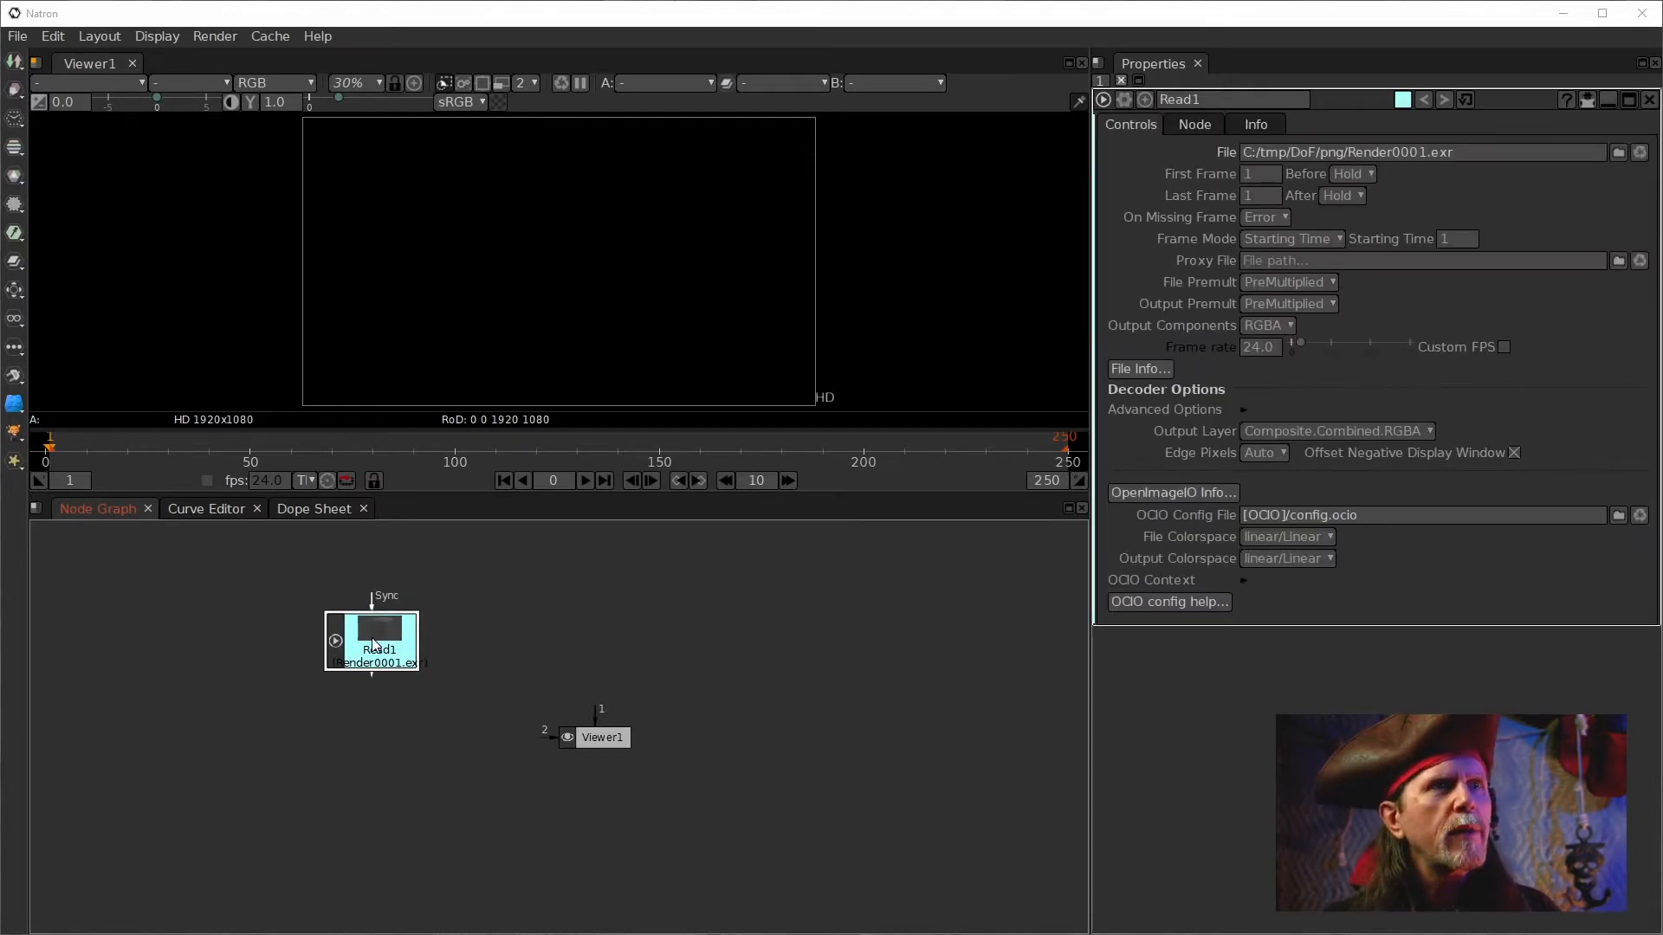
pyautogui.press('1')
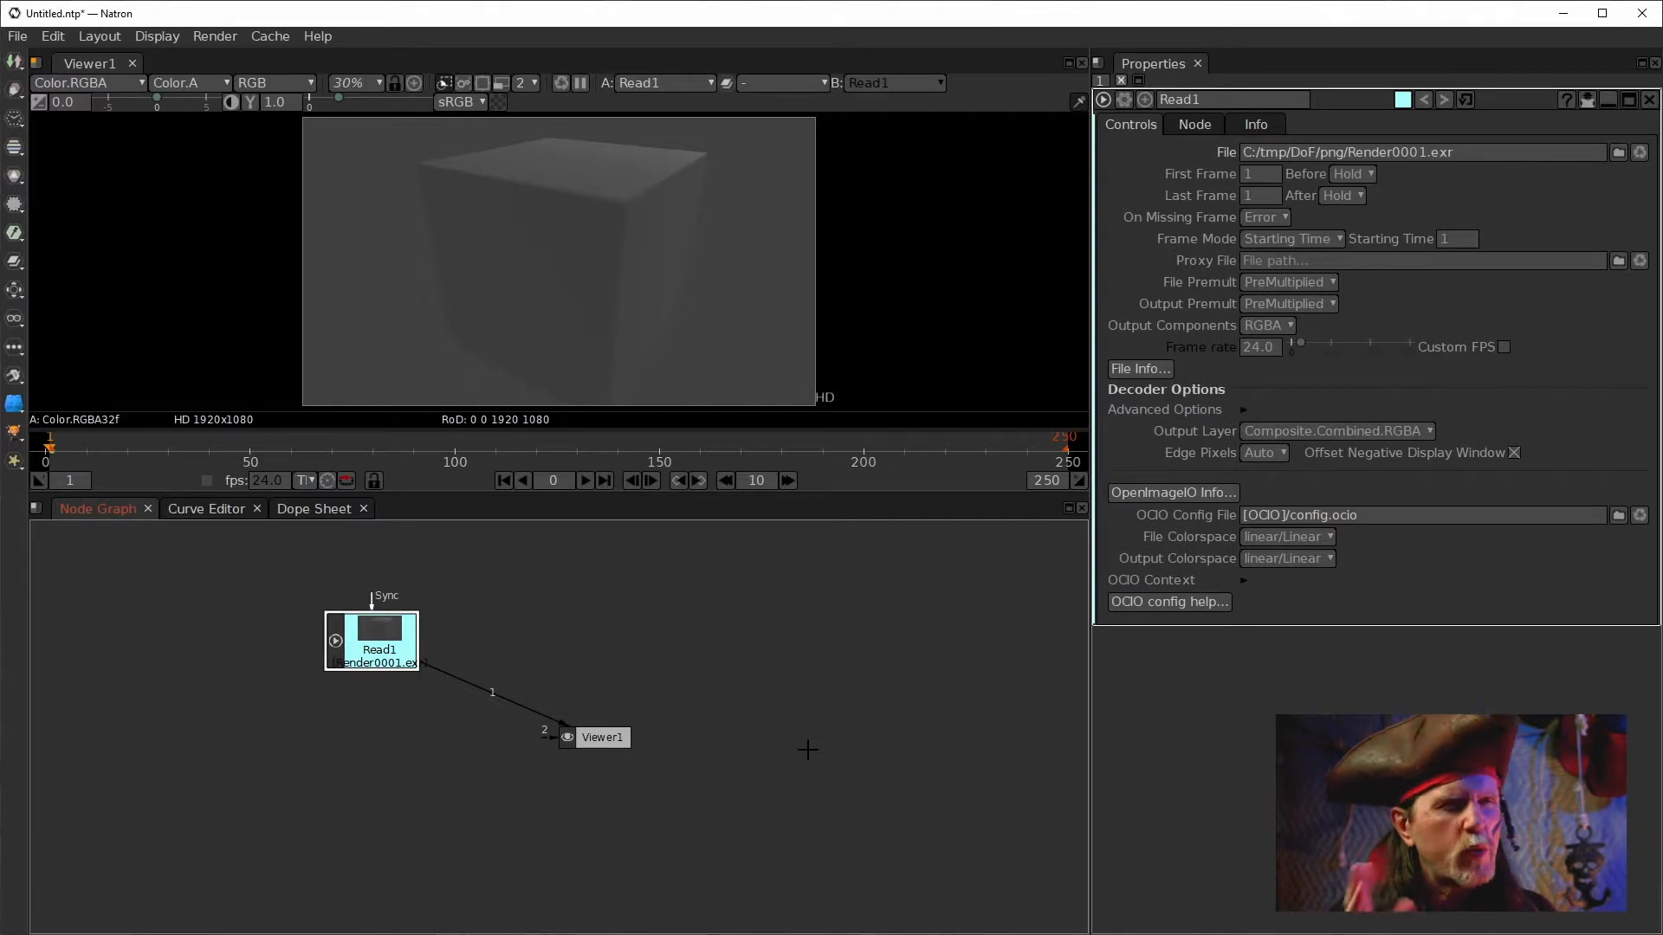
pyautogui.moveTo(378, 637); pyautogui.dragTo(503, 629)
pyautogui.moveTo(594, 737); pyautogui.dragTo(493, 812)
pyautogui.click(490, 644)
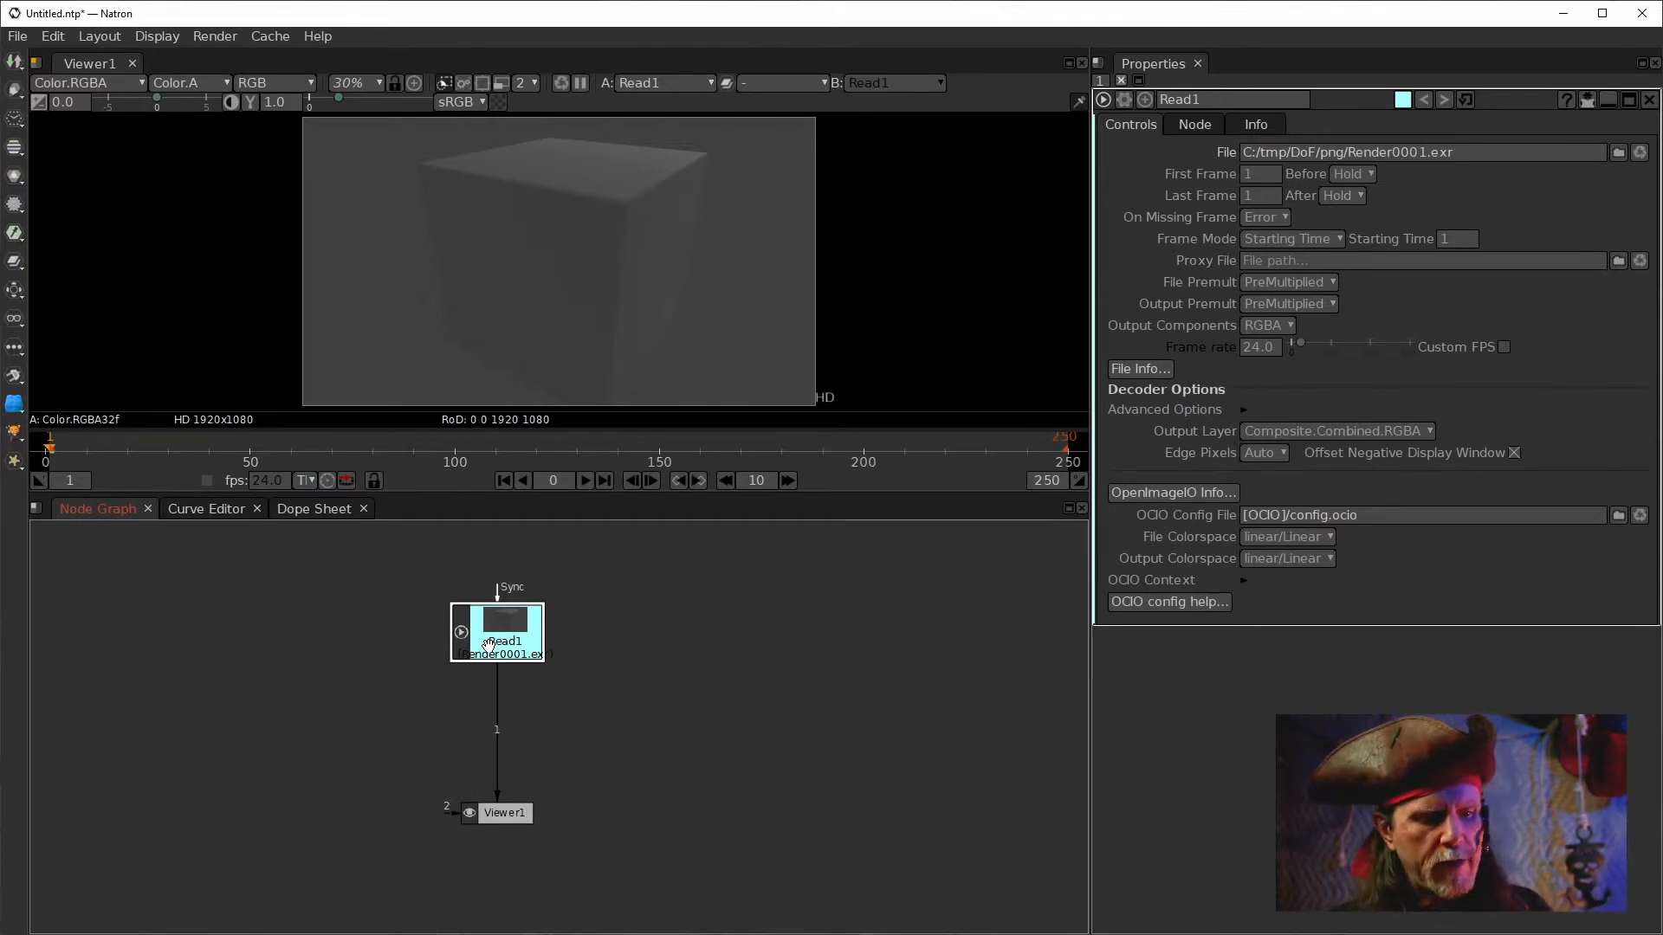
# Insert a Shuffle node below the Read node.
pyautogui.press('Tab')
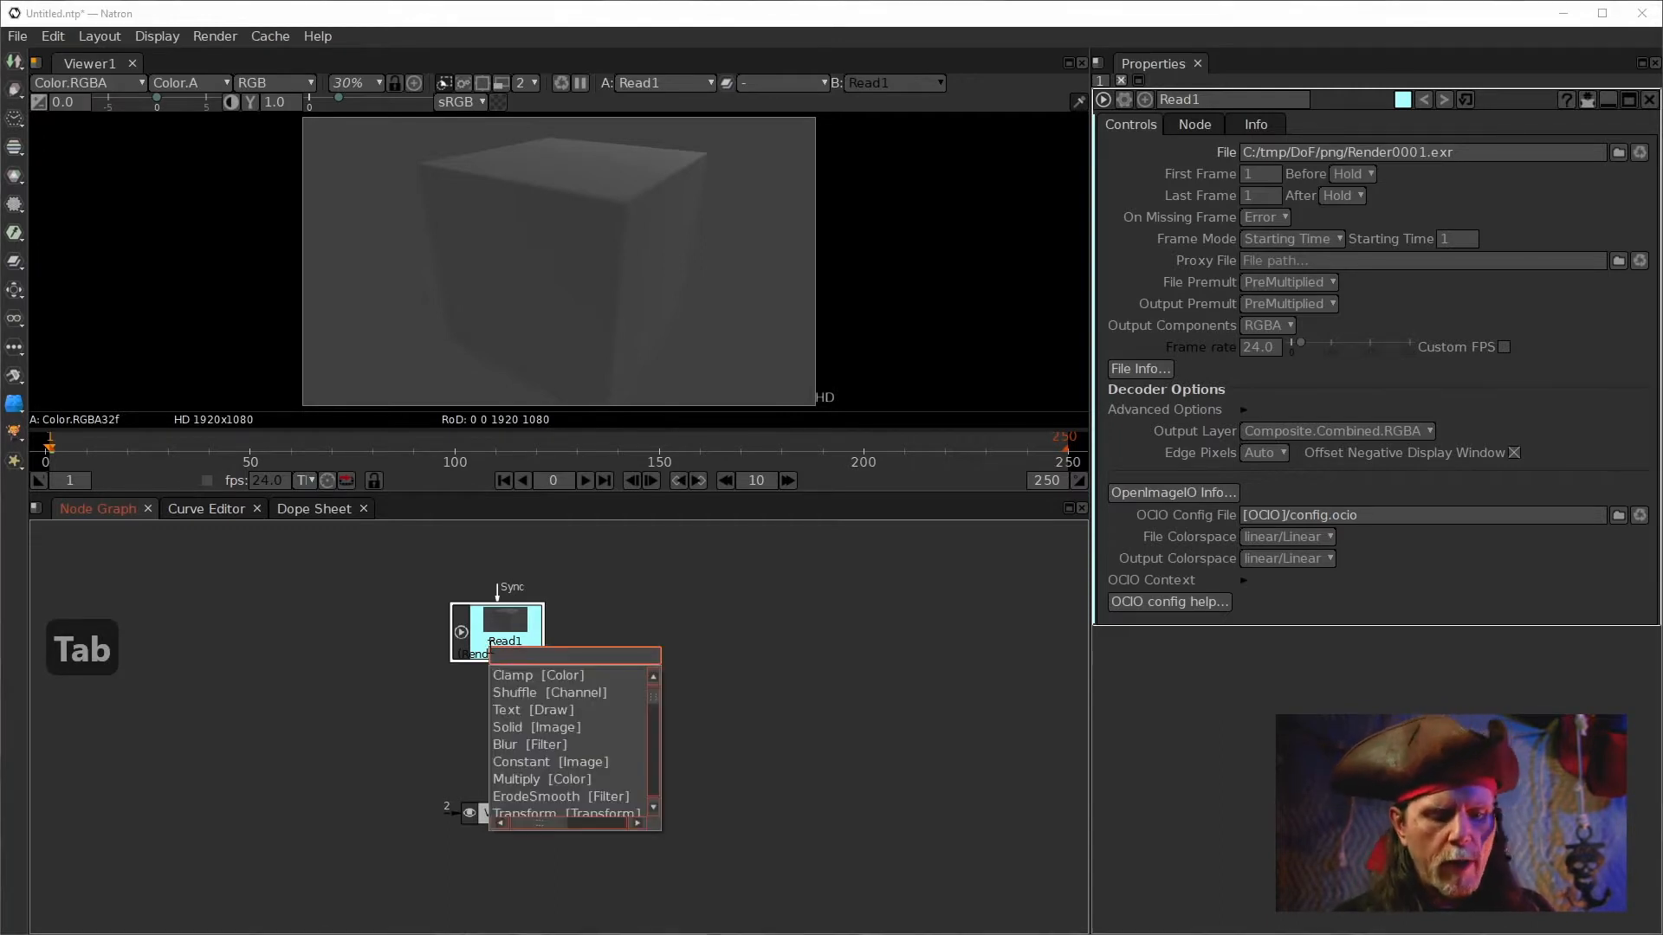
pyautogui.write('shuff')
pyautogui.press('Down')
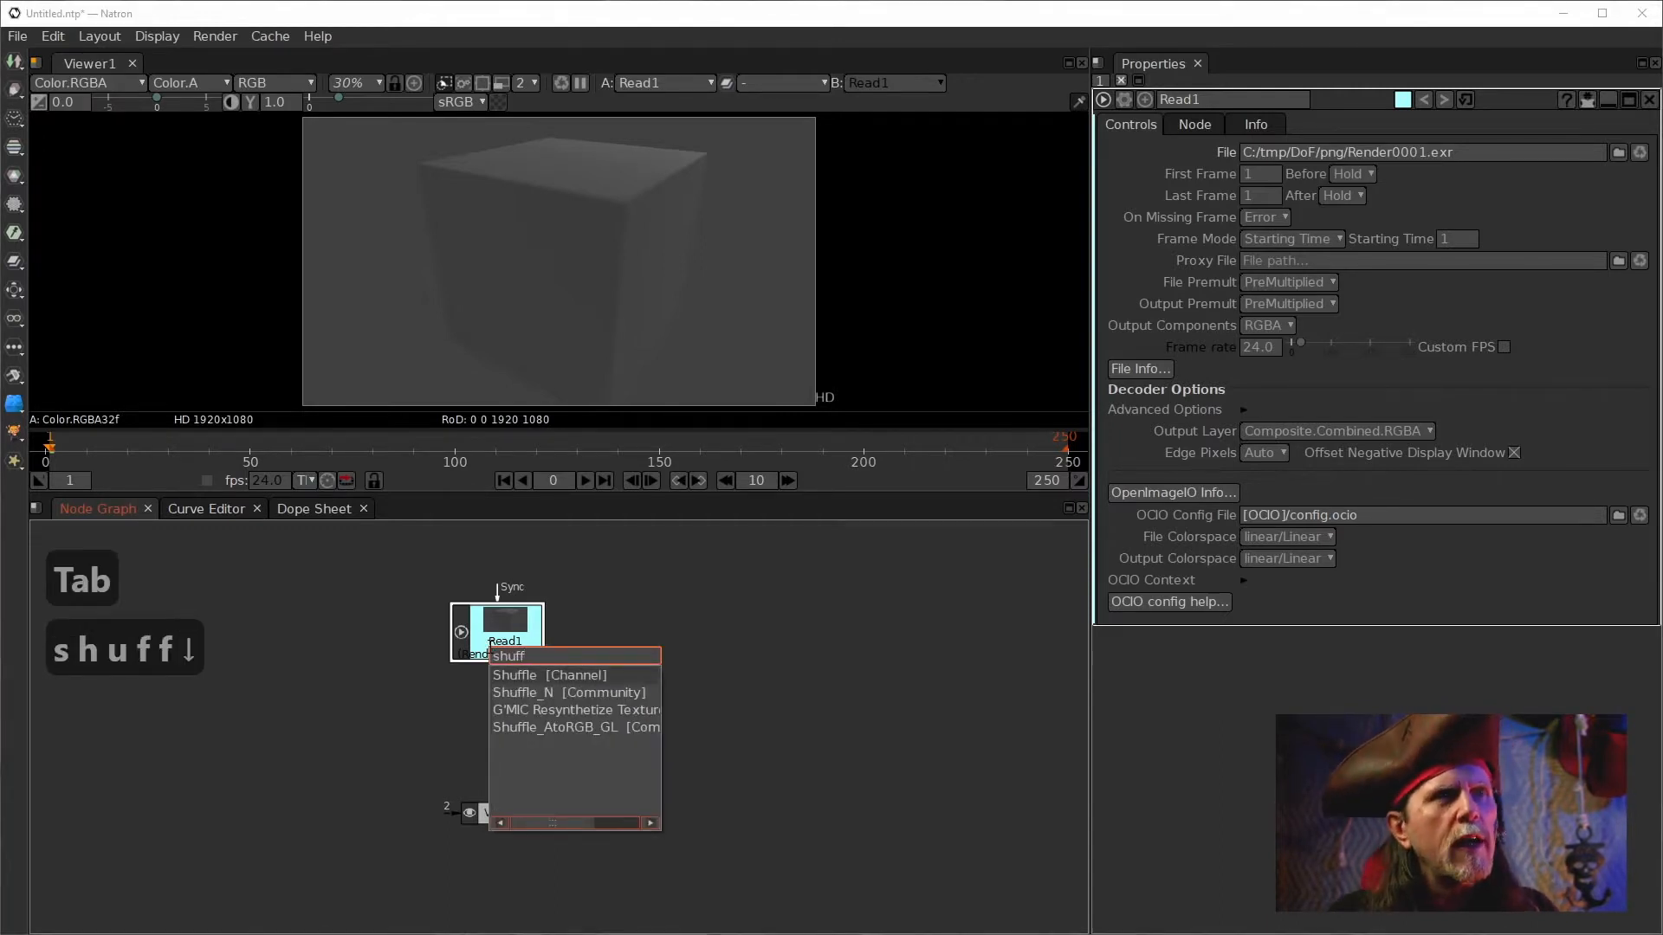
pyautogui.press('Return')
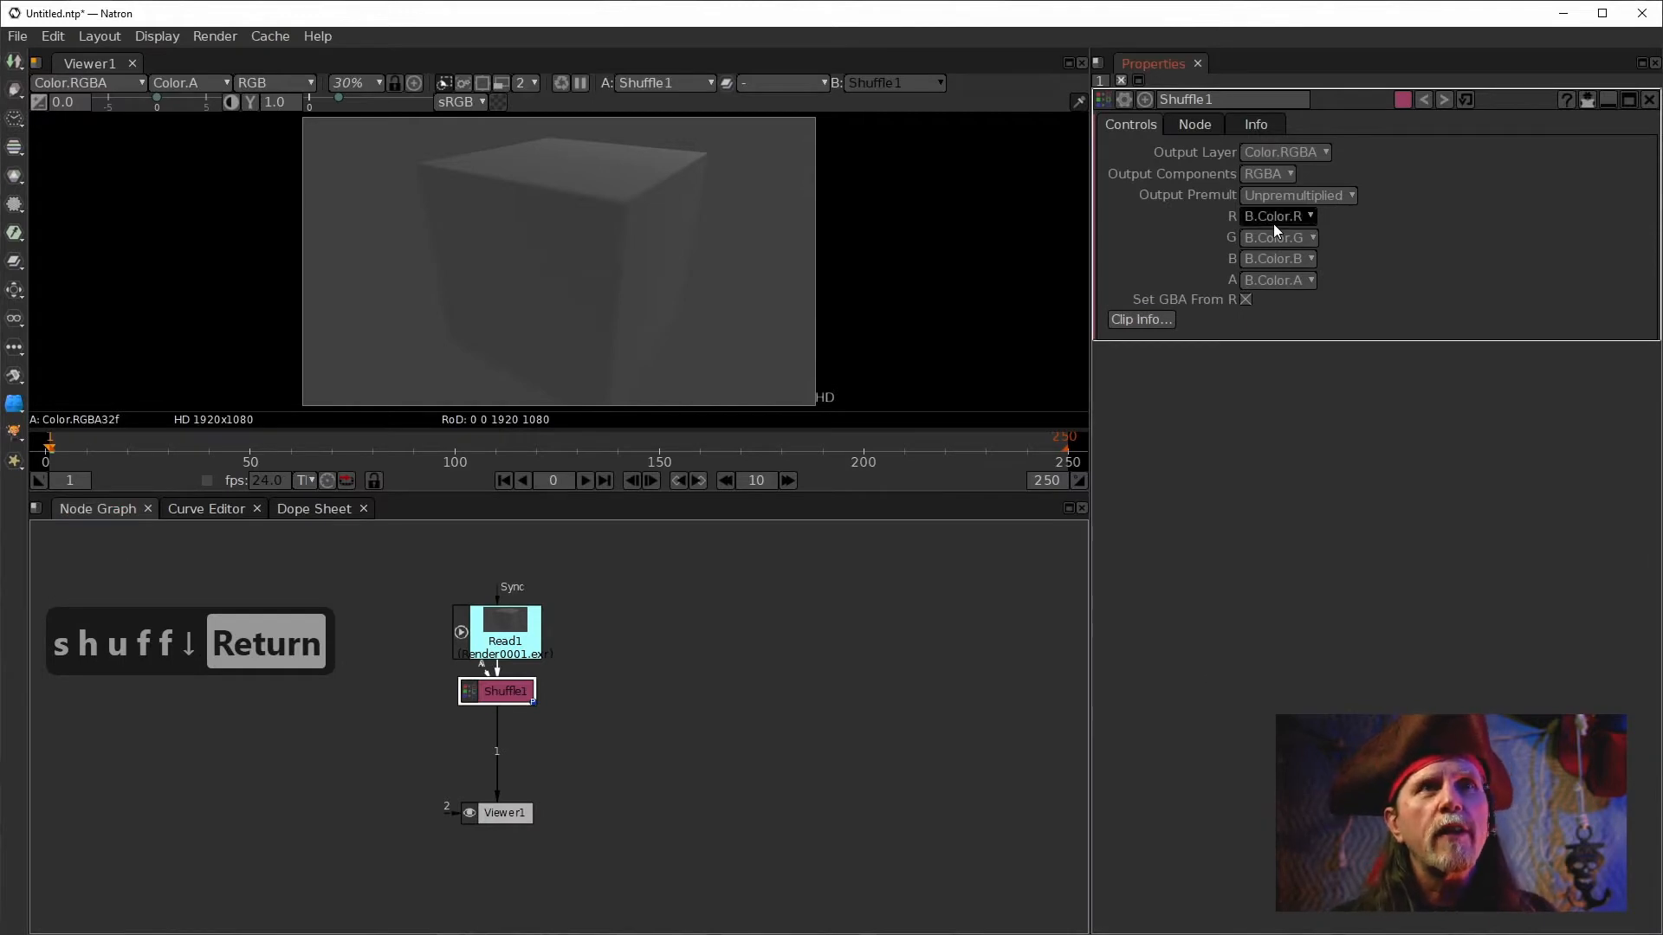
# Browse the Shuffle node's R channel options, then delete the Shuffle node.
pyautogui.click(1274, 222)
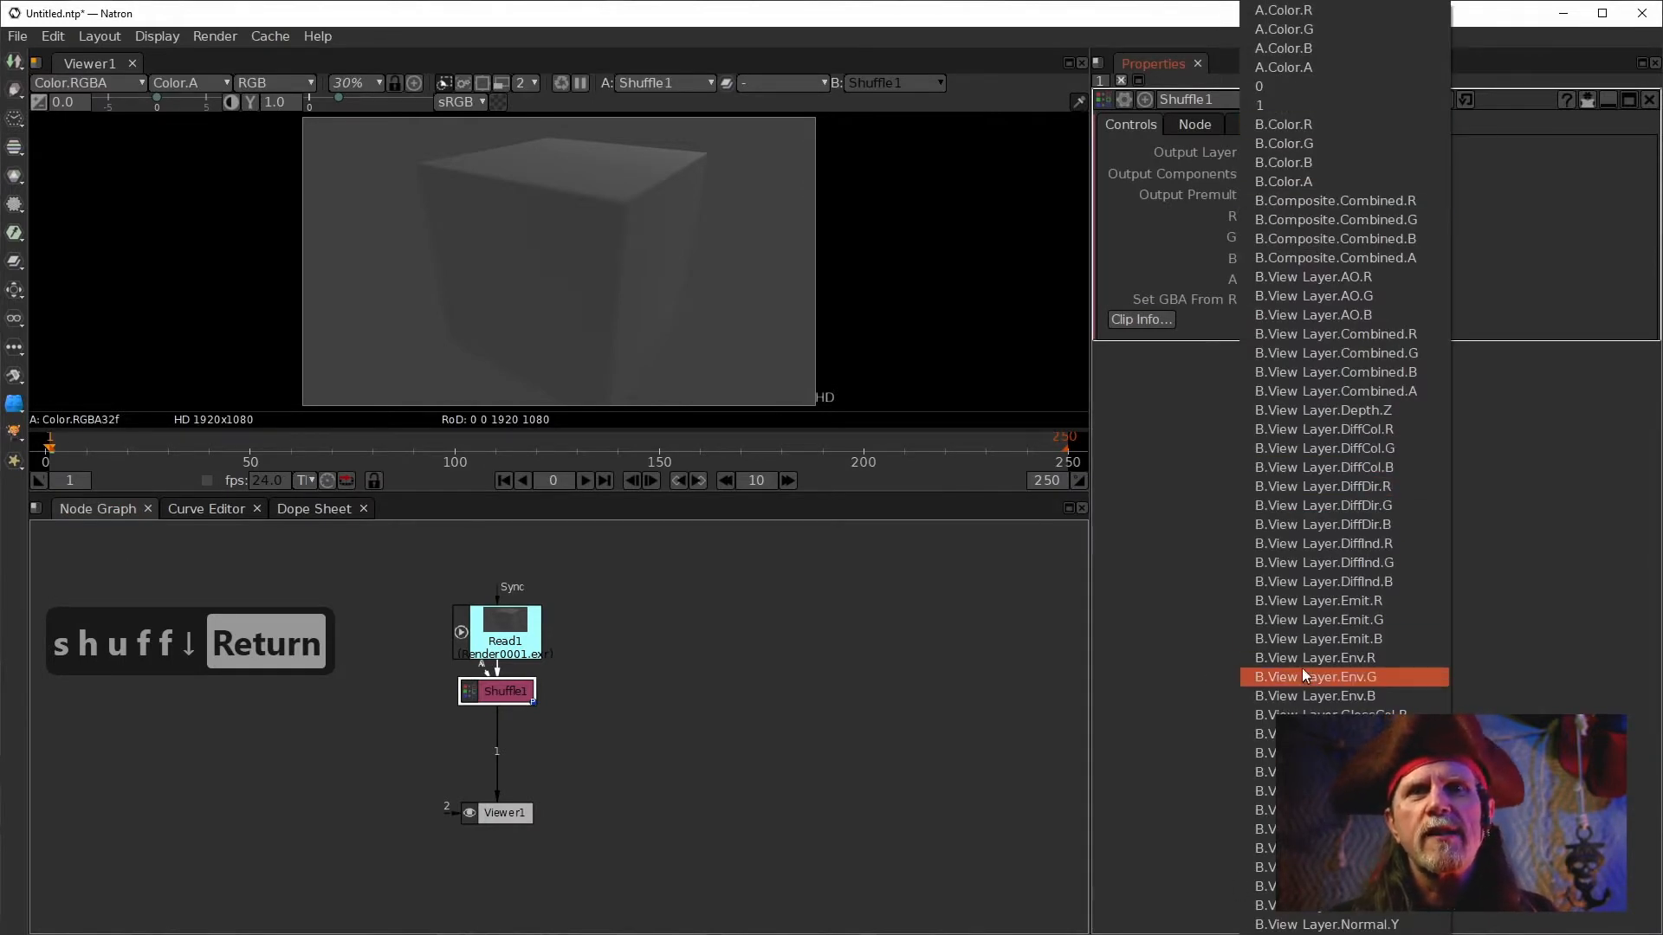
pyautogui.scroll(-2, 1278, 373)
pyautogui.scroll(-1, 1278, 407)
pyautogui.scroll(-2, 1278, 453)
pyautogui.scroll(5, 1279, 453)
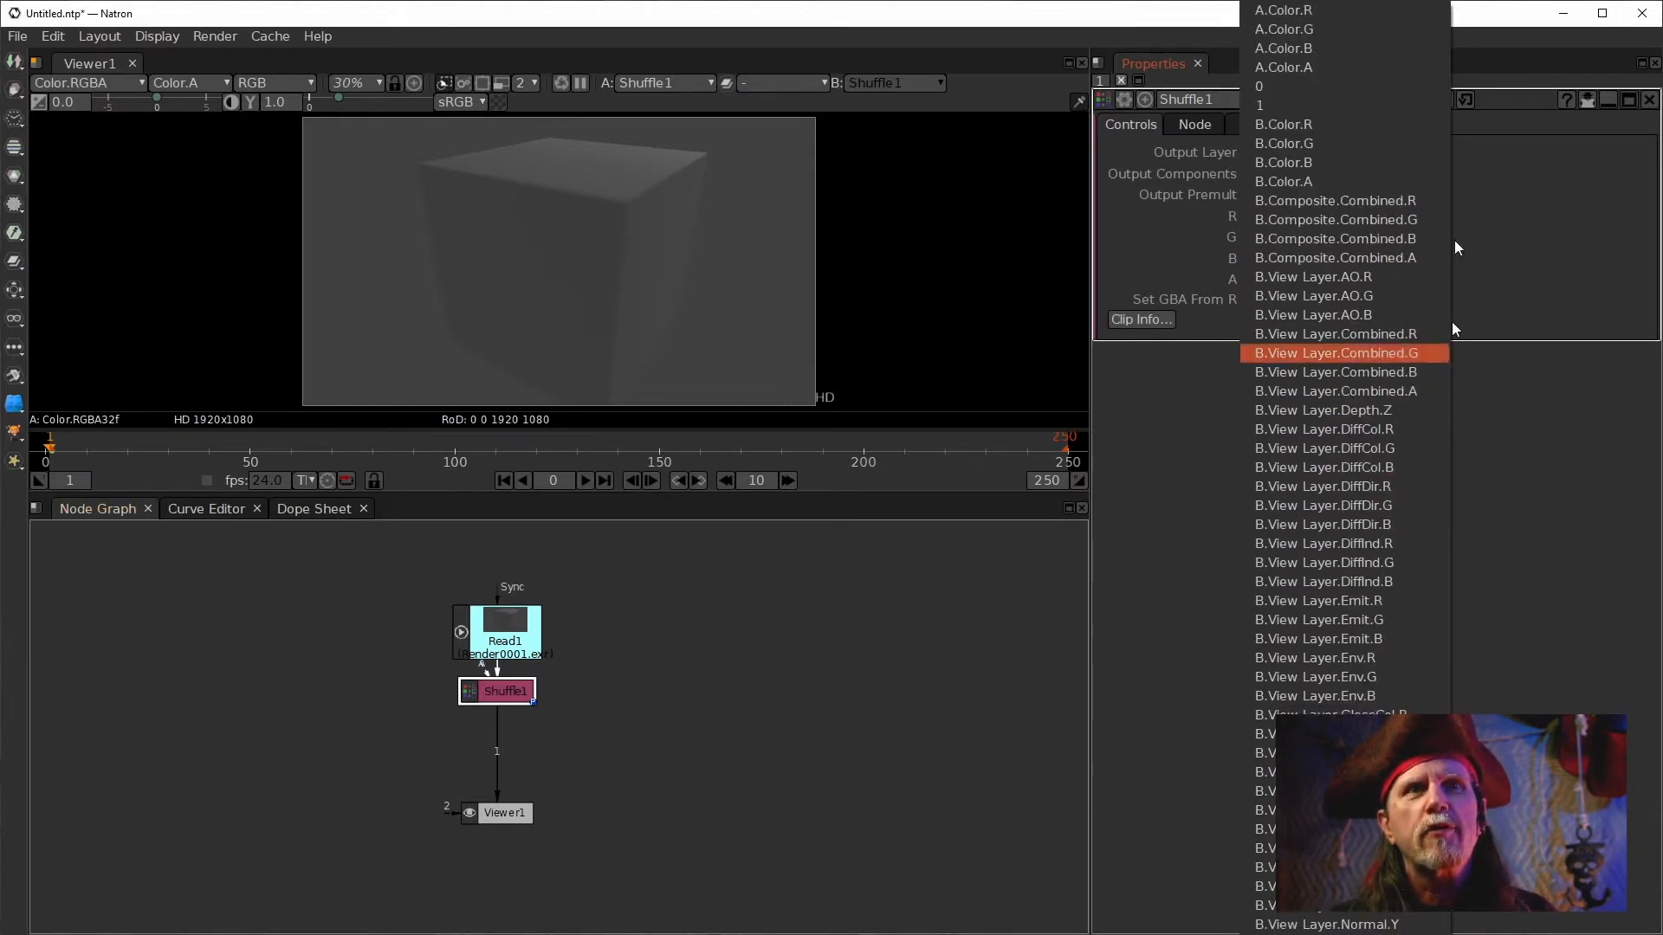
pyautogui.click(811, 581)
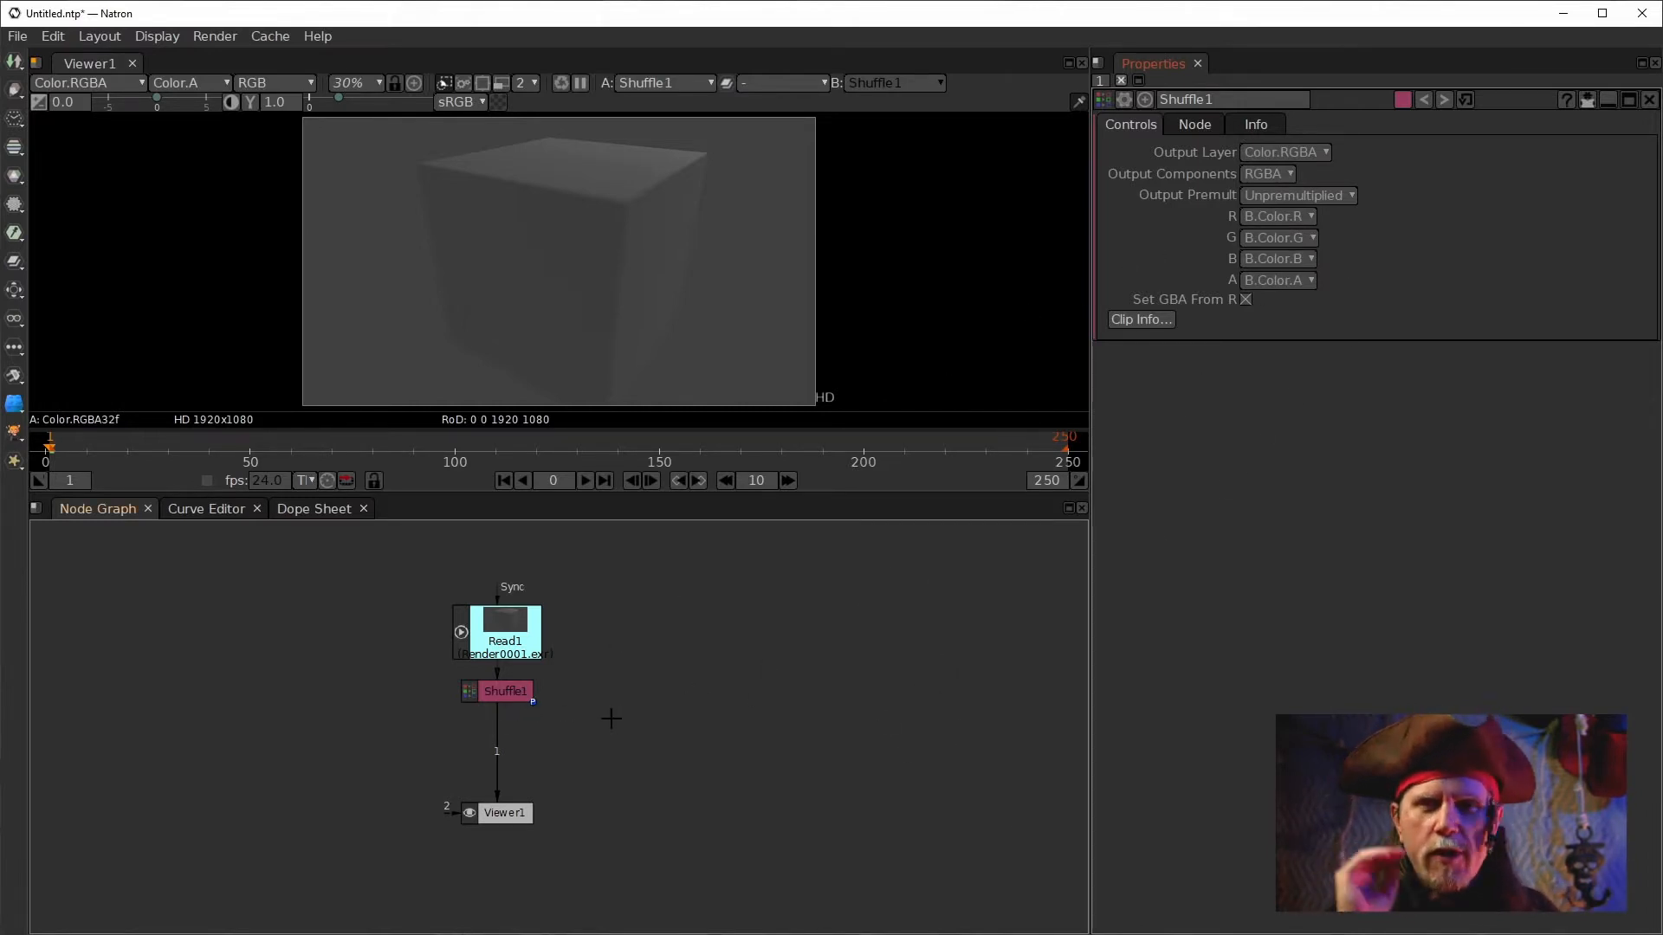
pyautogui.click(524, 698)
pyautogui.press('Delete')
# Add a Transform node below Read1, set its Output Layer to View Layer.Depth.Z and disable All Planes.
pyautogui.click(485, 635)
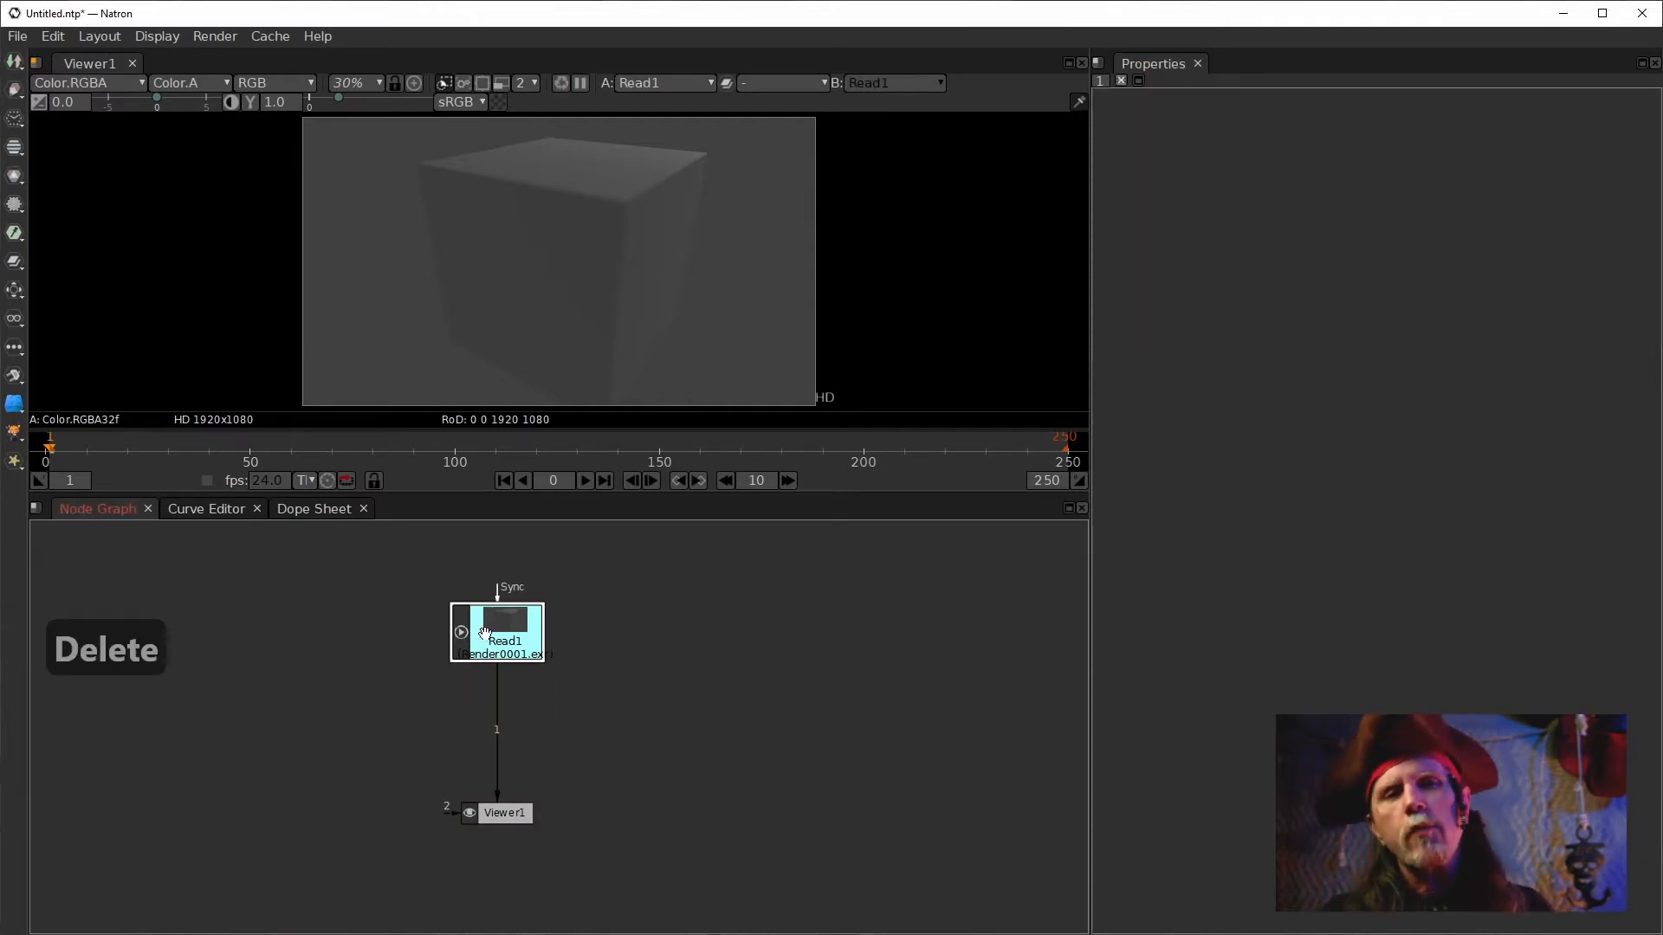
pyautogui.press('t')
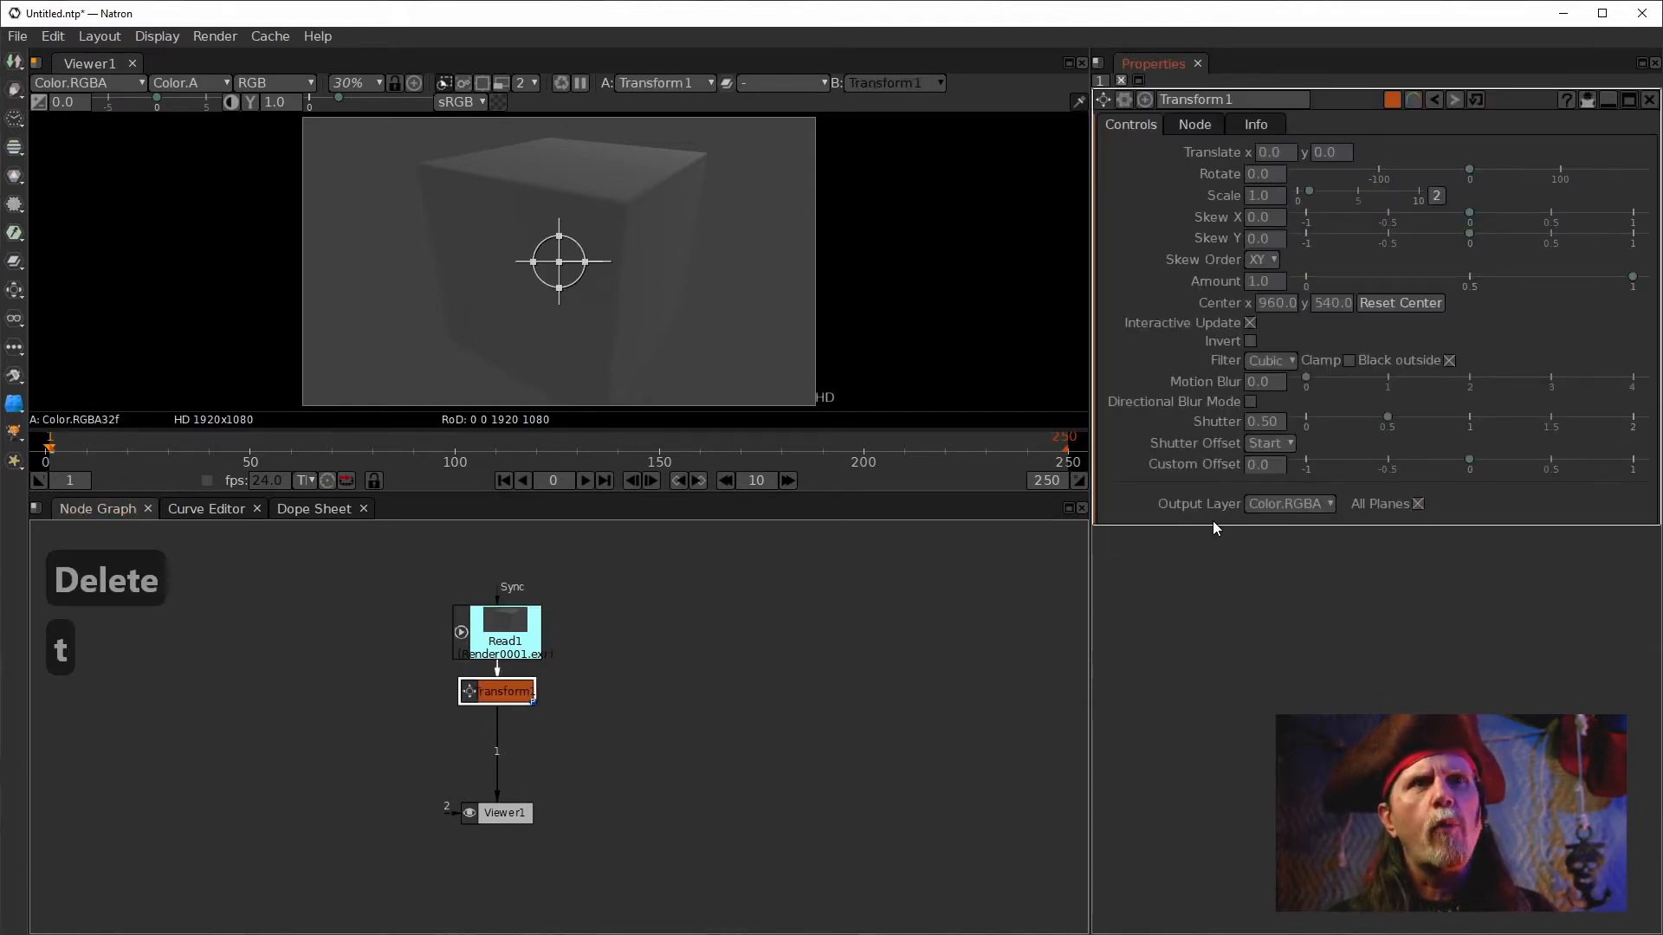
pyautogui.click(1323, 506)
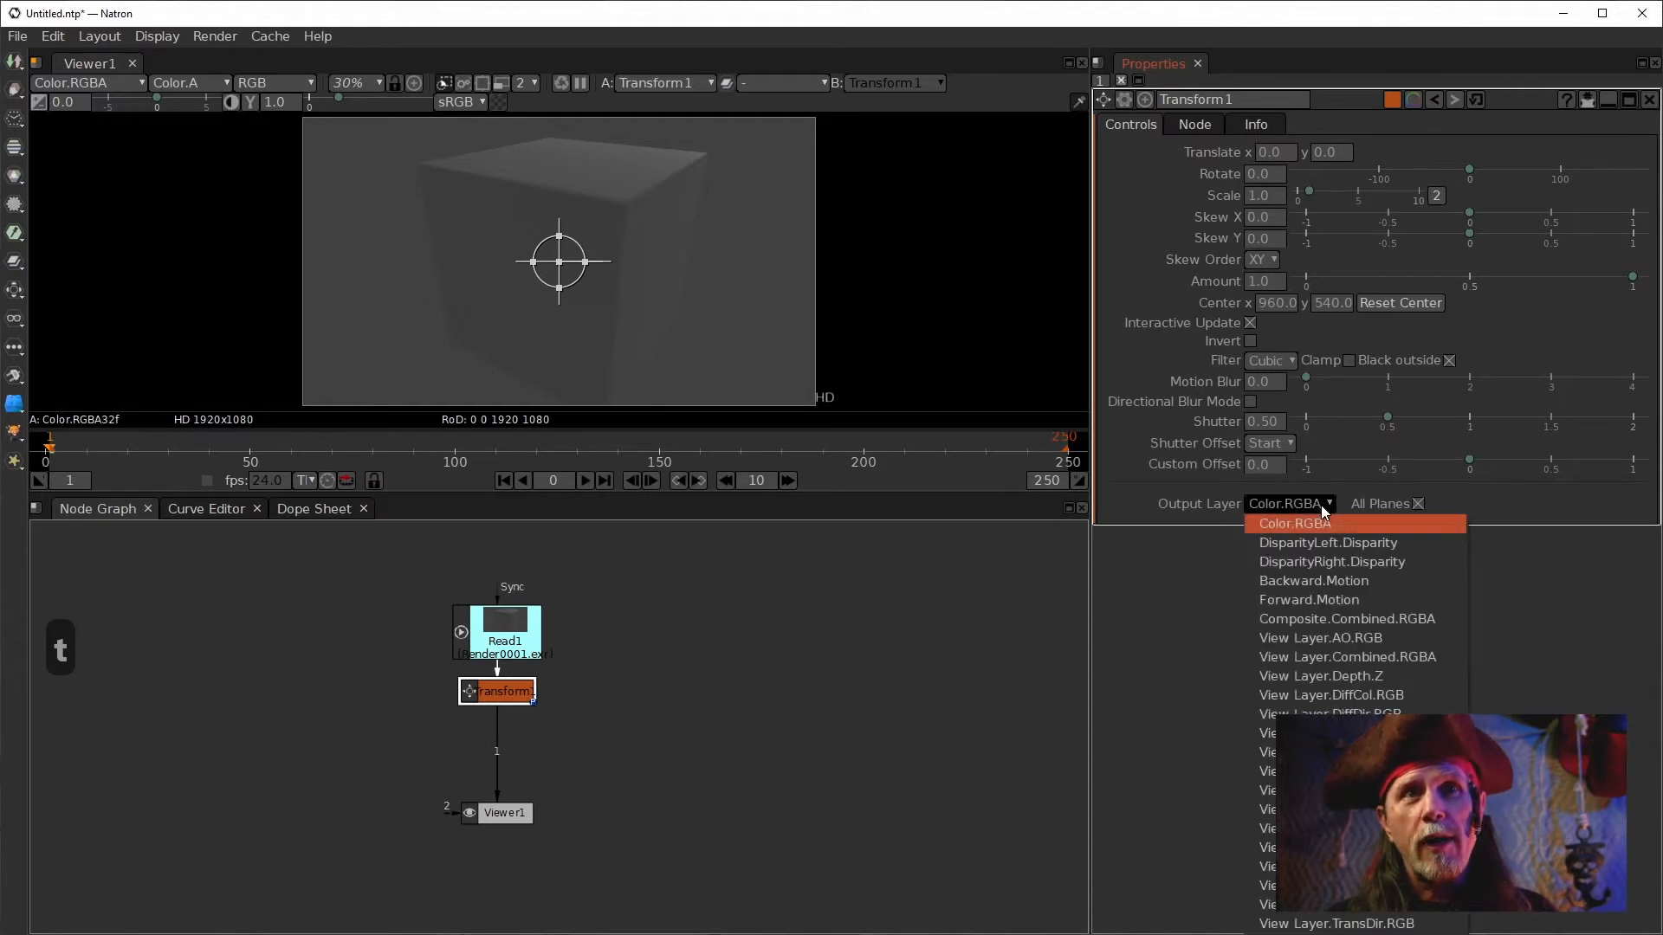
pyautogui.click(1342, 677)
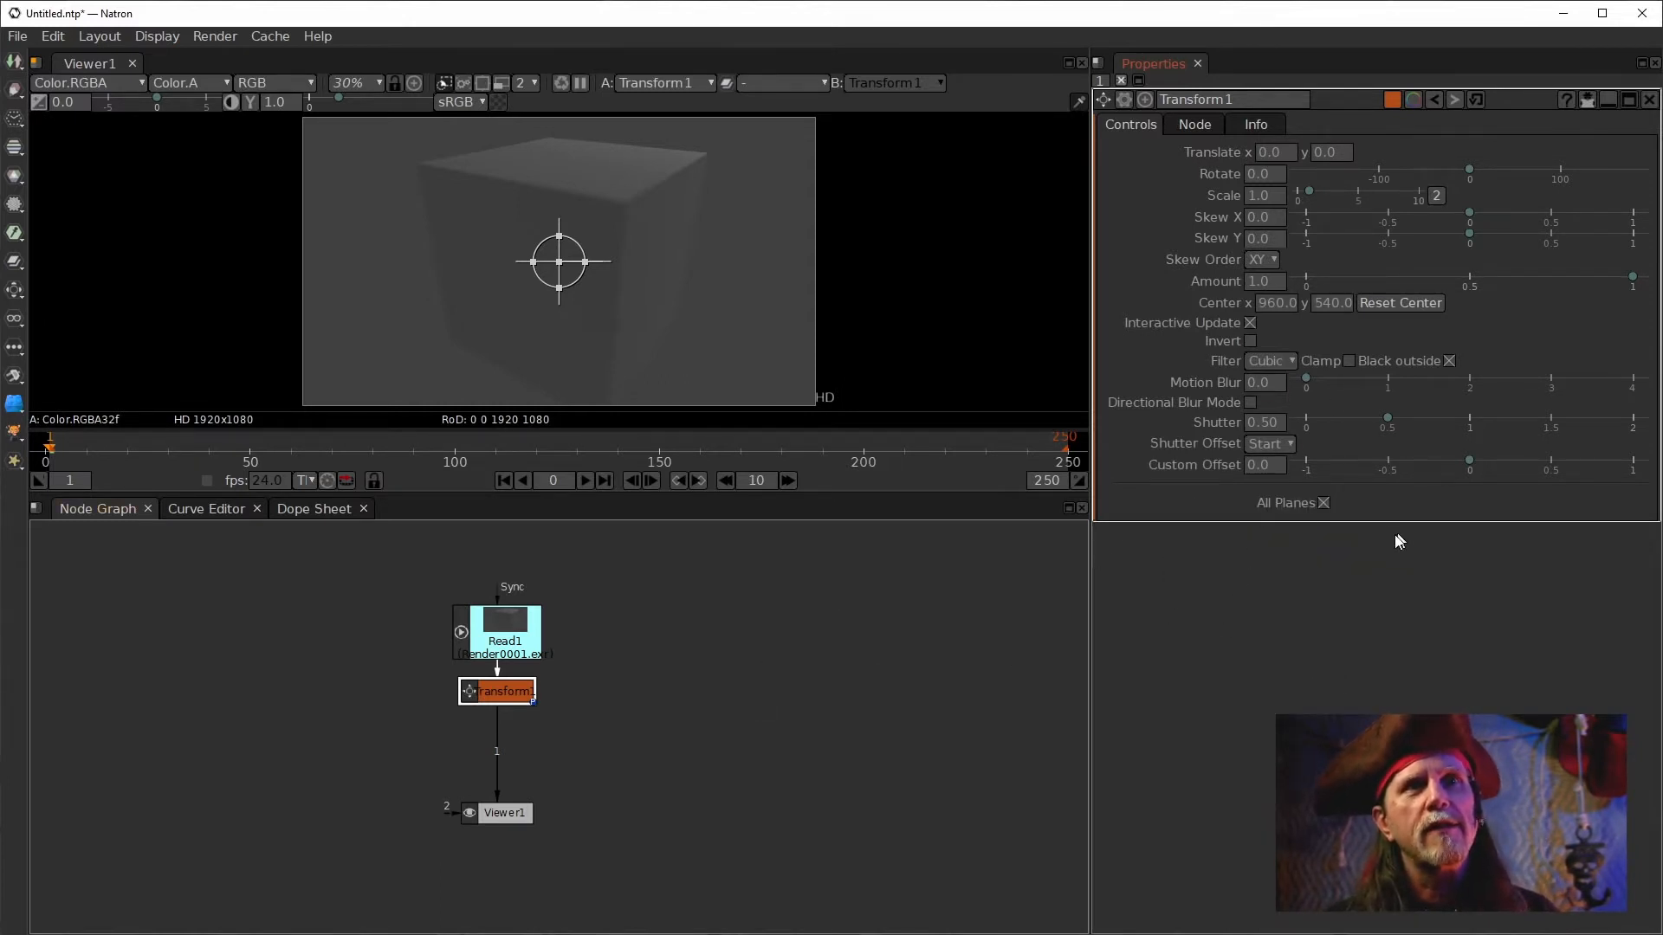
pyautogui.click(1323, 502)
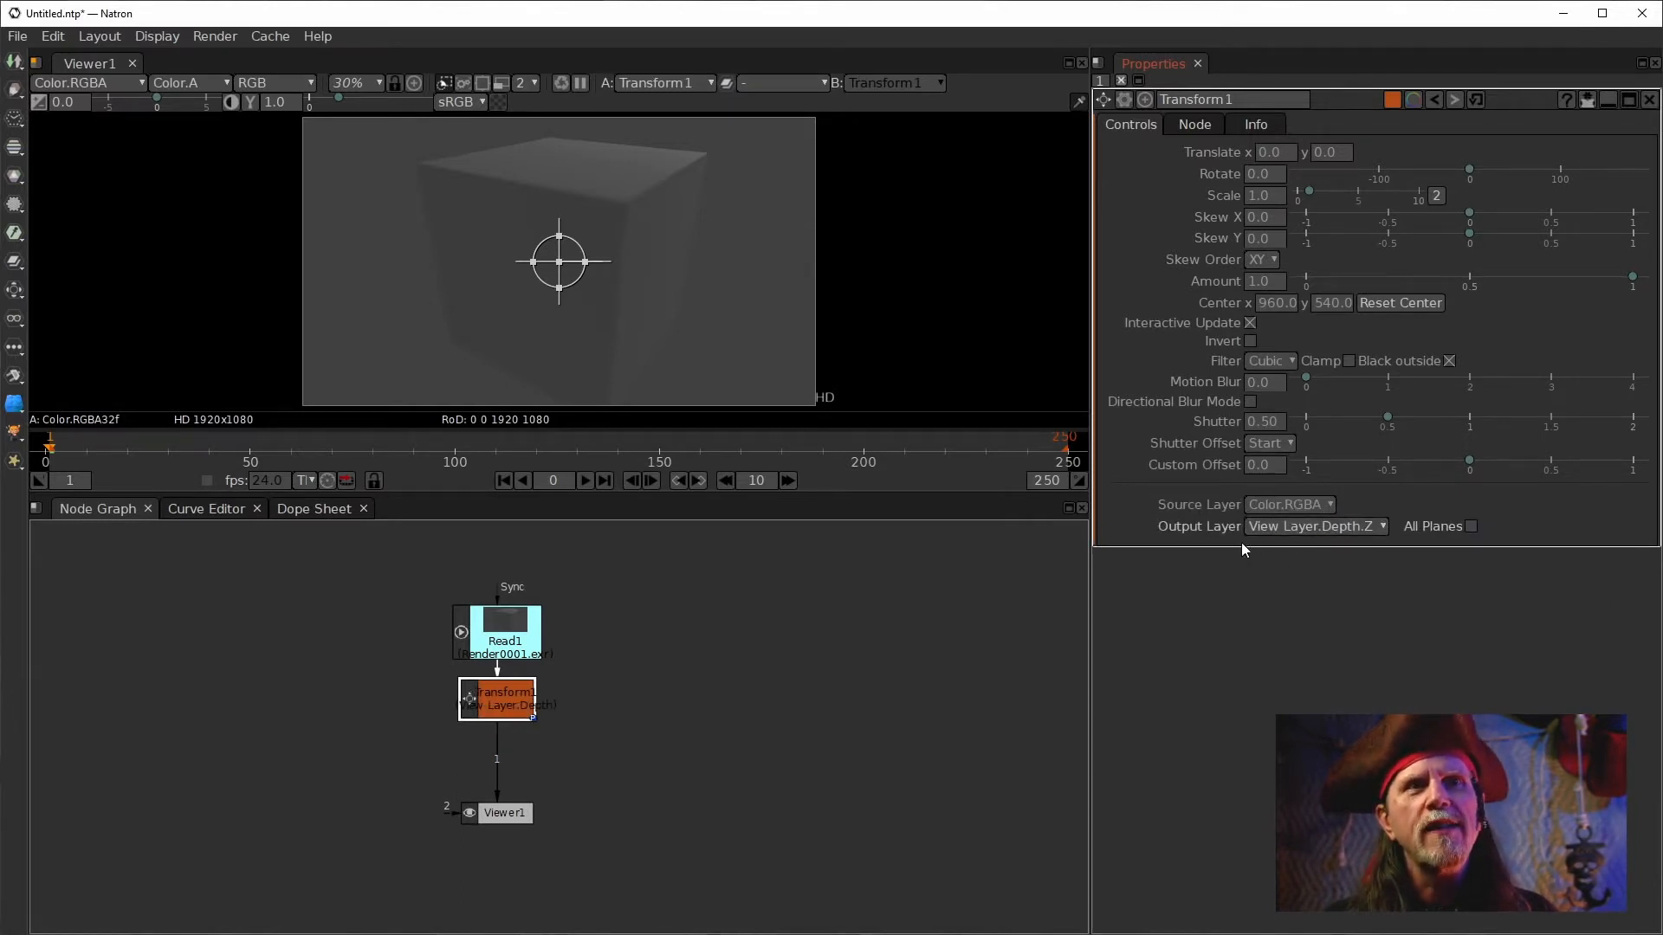
# Set the Transform's Output Layer to Color.RGBA and its Source Layer to View Layer.Depth.Z.
pyautogui.click(1340, 526)
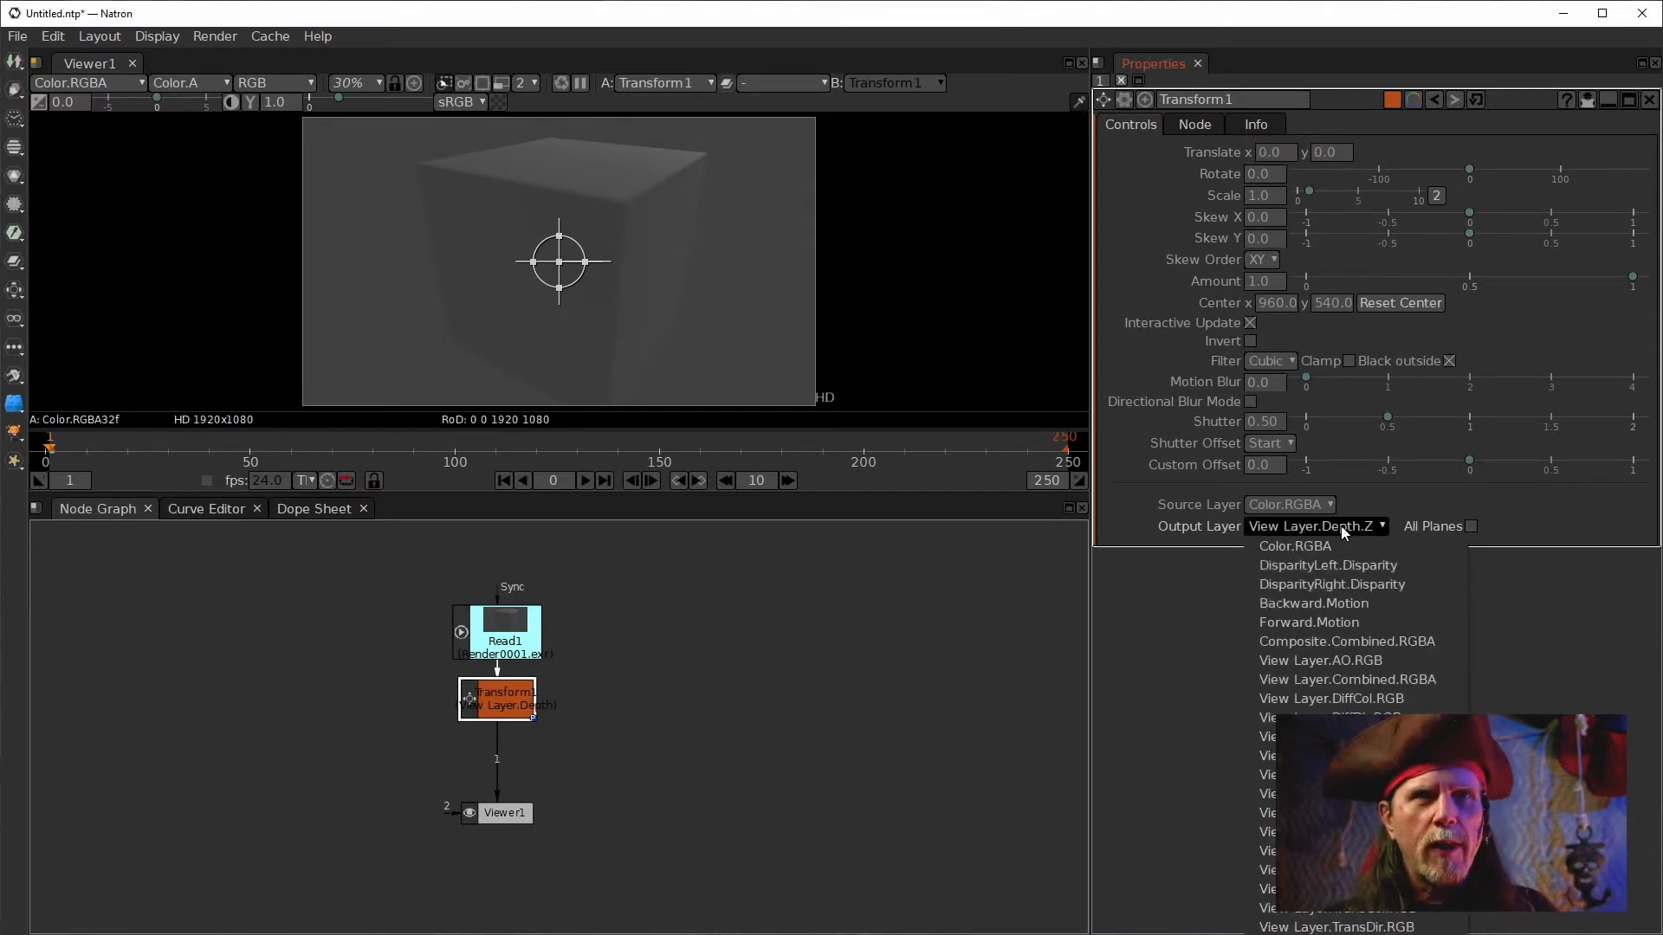
pyautogui.click(1334, 564)
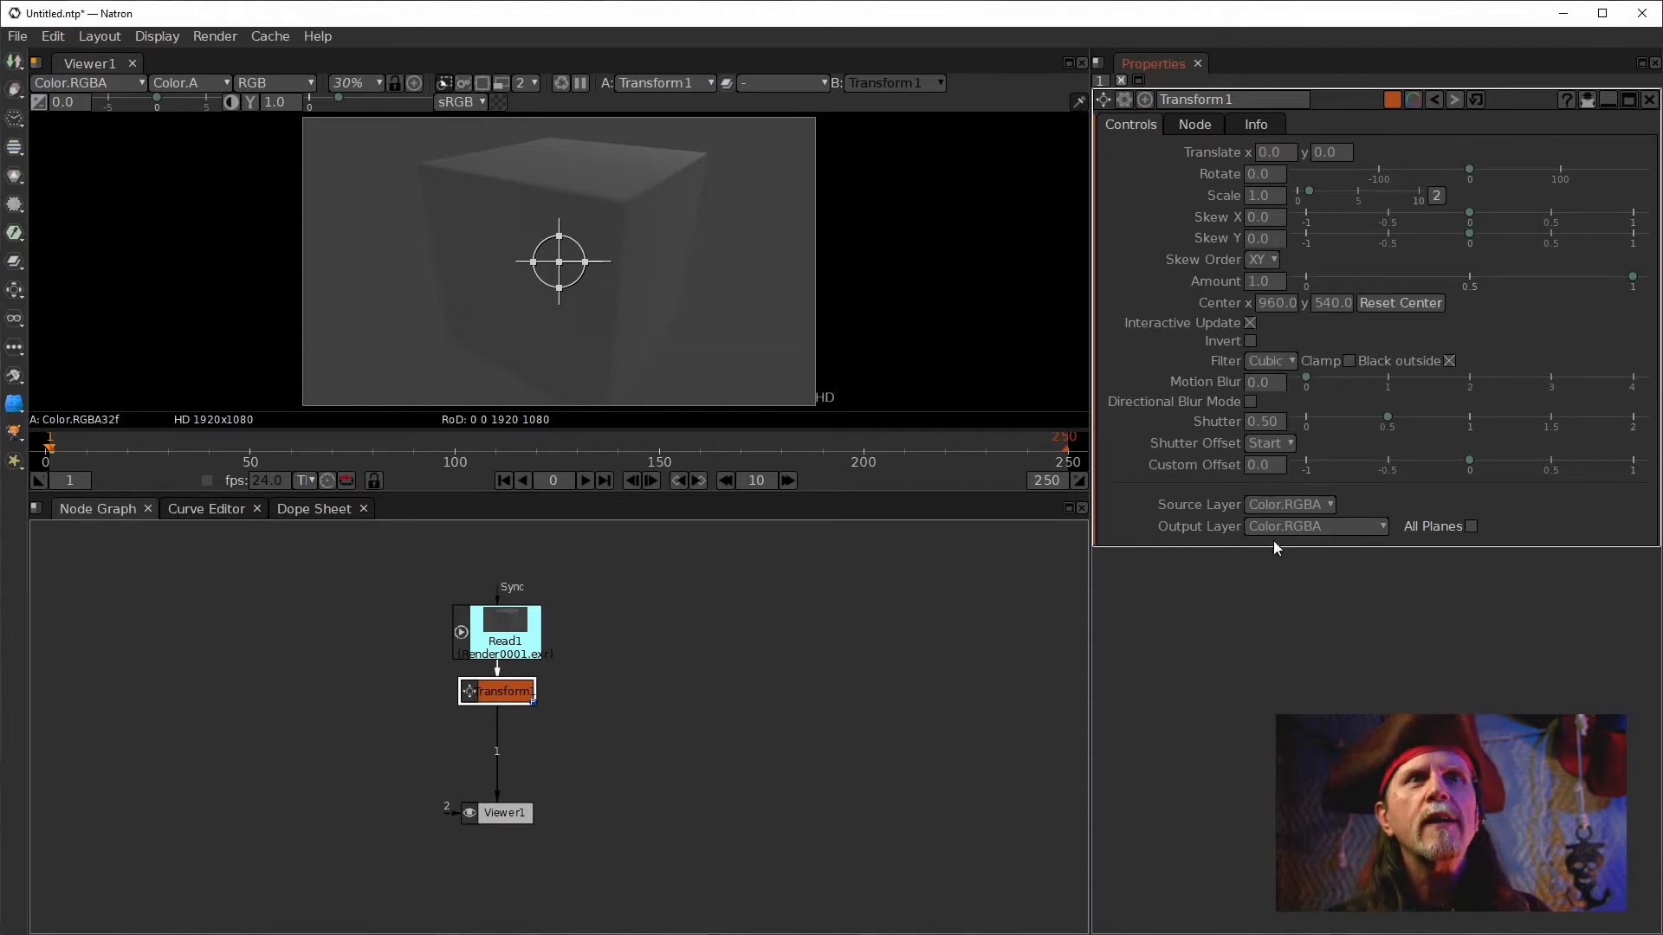
pyautogui.click(1289, 504)
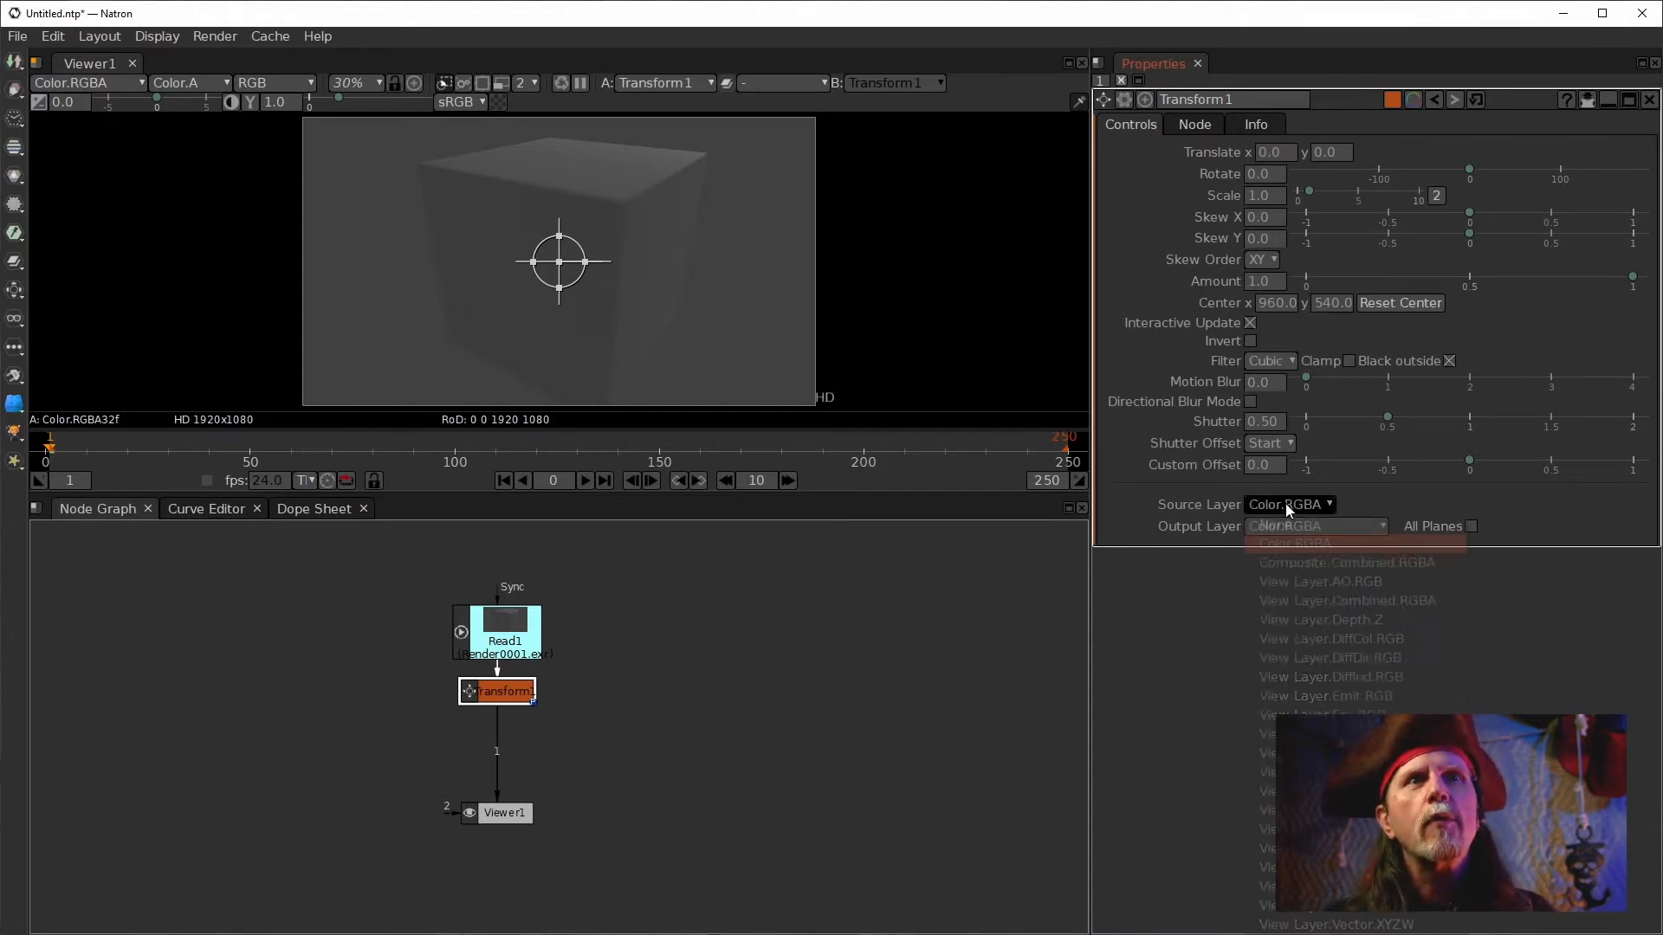
pyautogui.click(1359, 620)
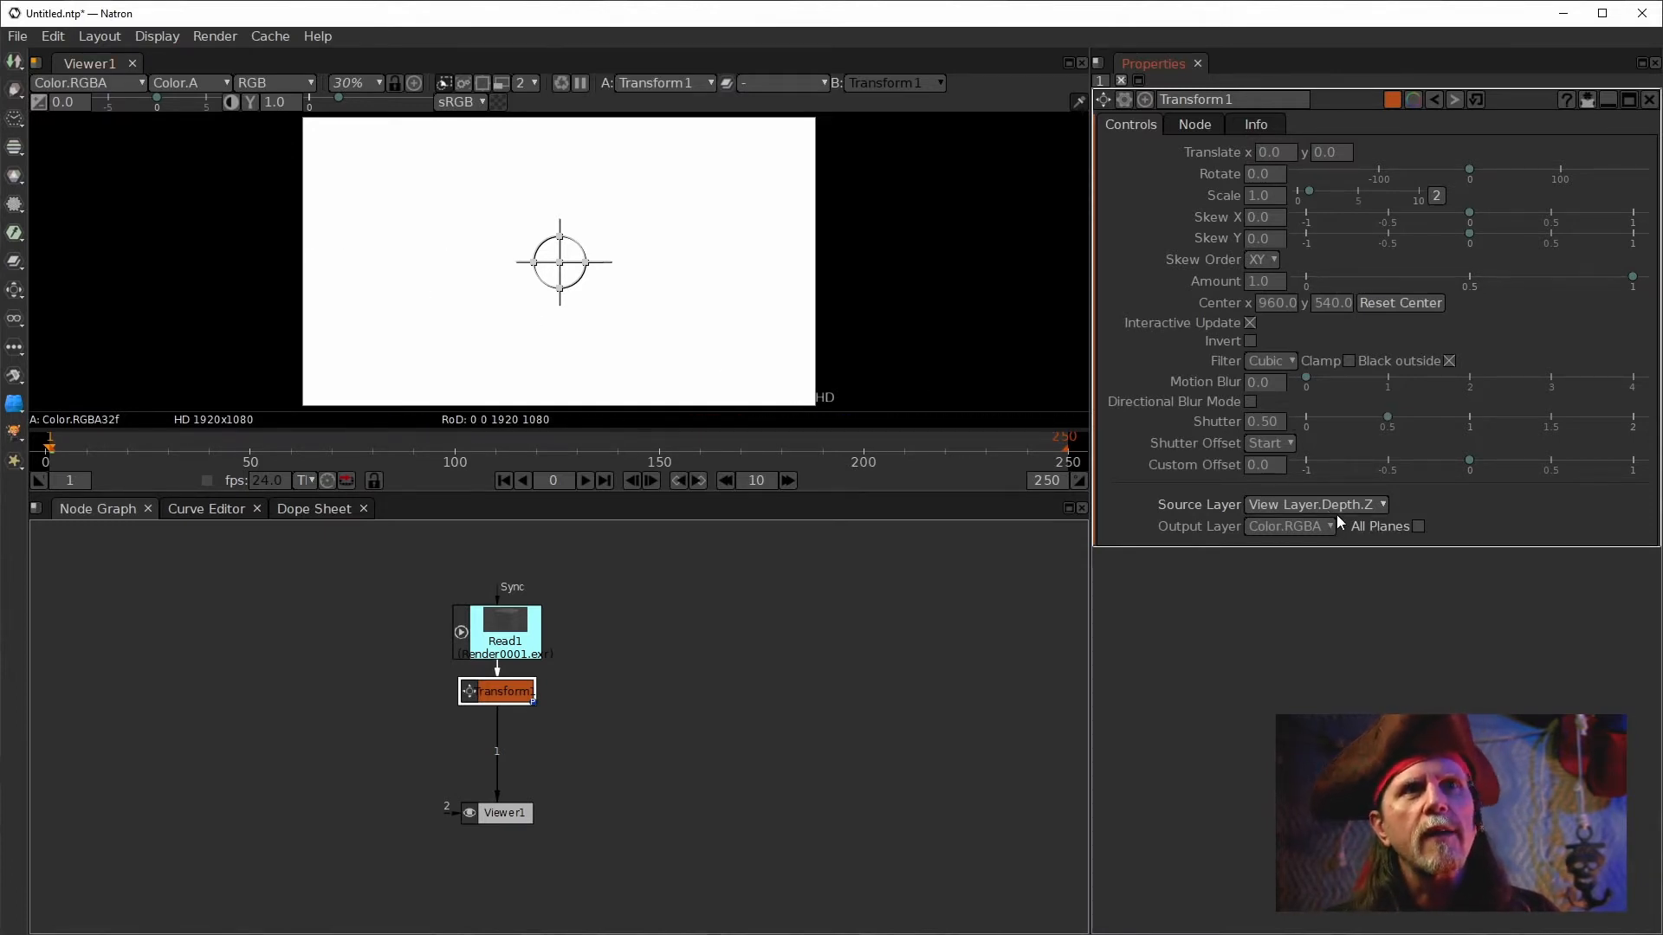
# Preview the View Layer.Mist.Z source layer, then switch the Source Layer back to View Layer.Depth.Z.
pyautogui.click(1337, 507)
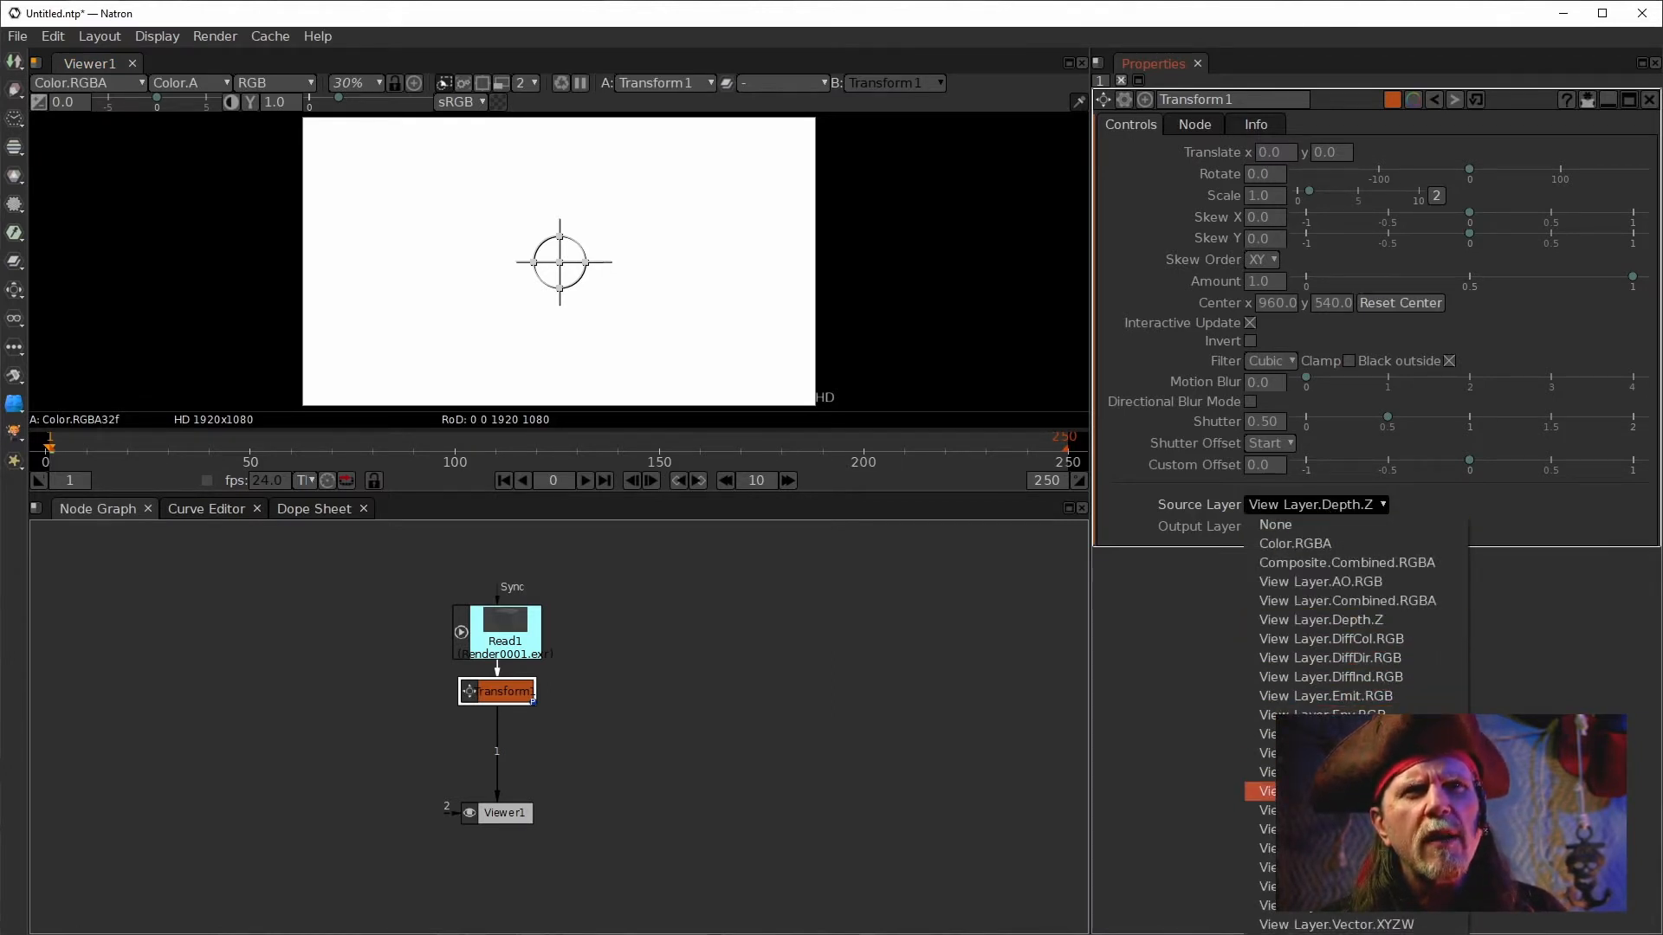
pyautogui.click(1269, 771)
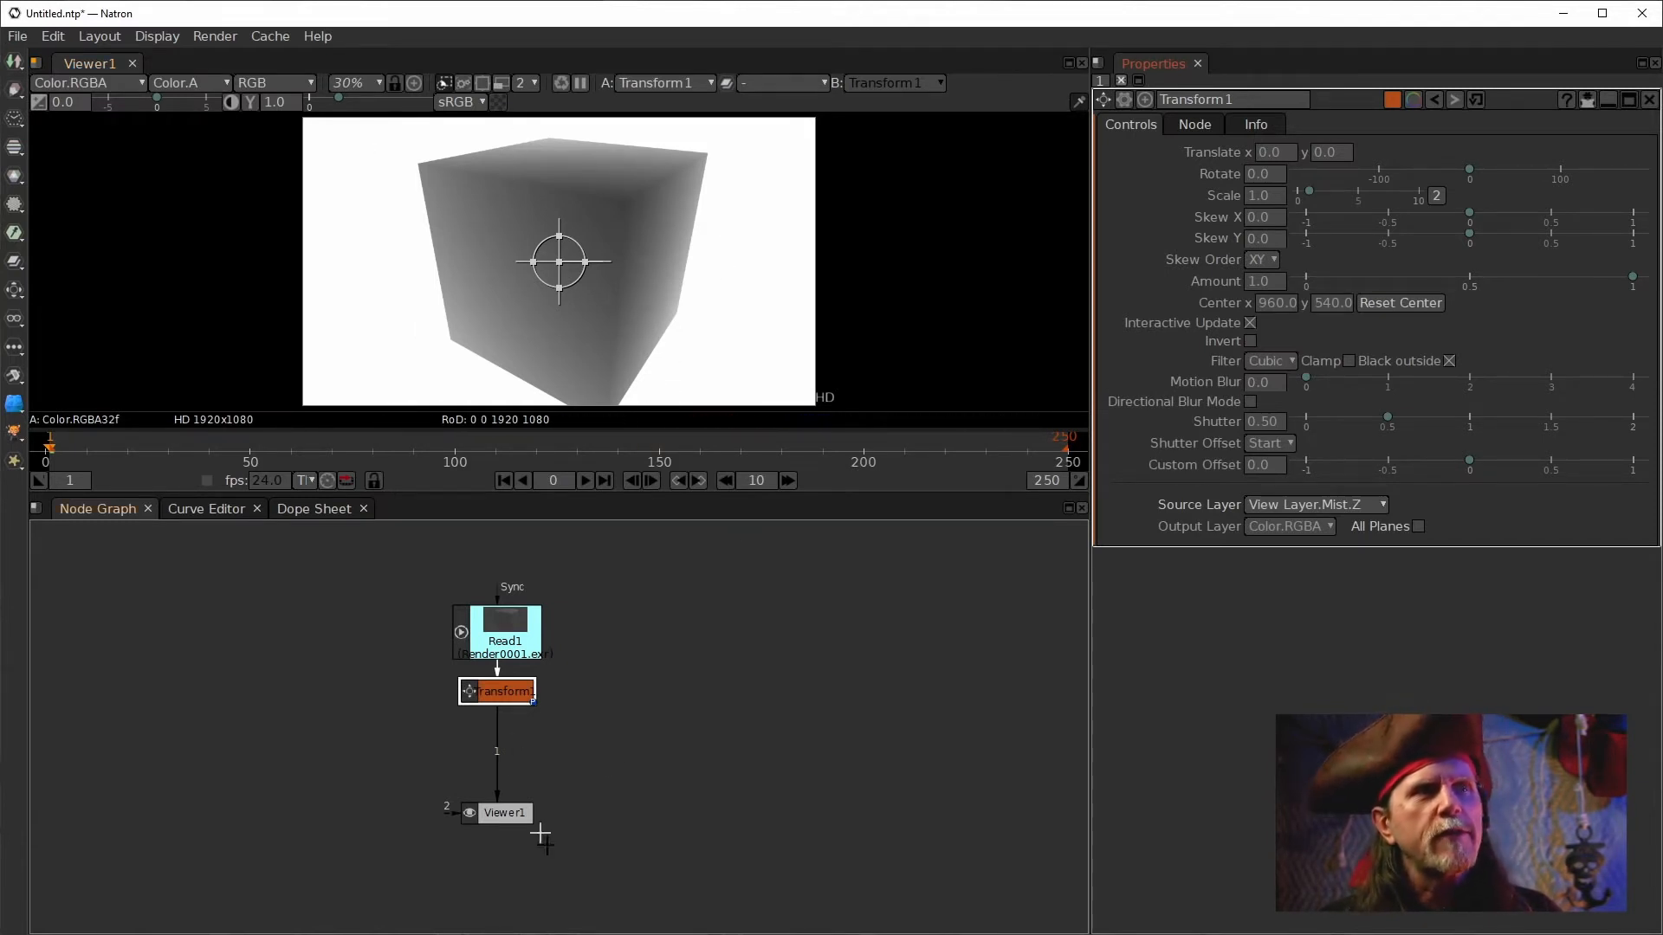
pyautogui.click(1316, 504)
pyautogui.click(1339, 633)
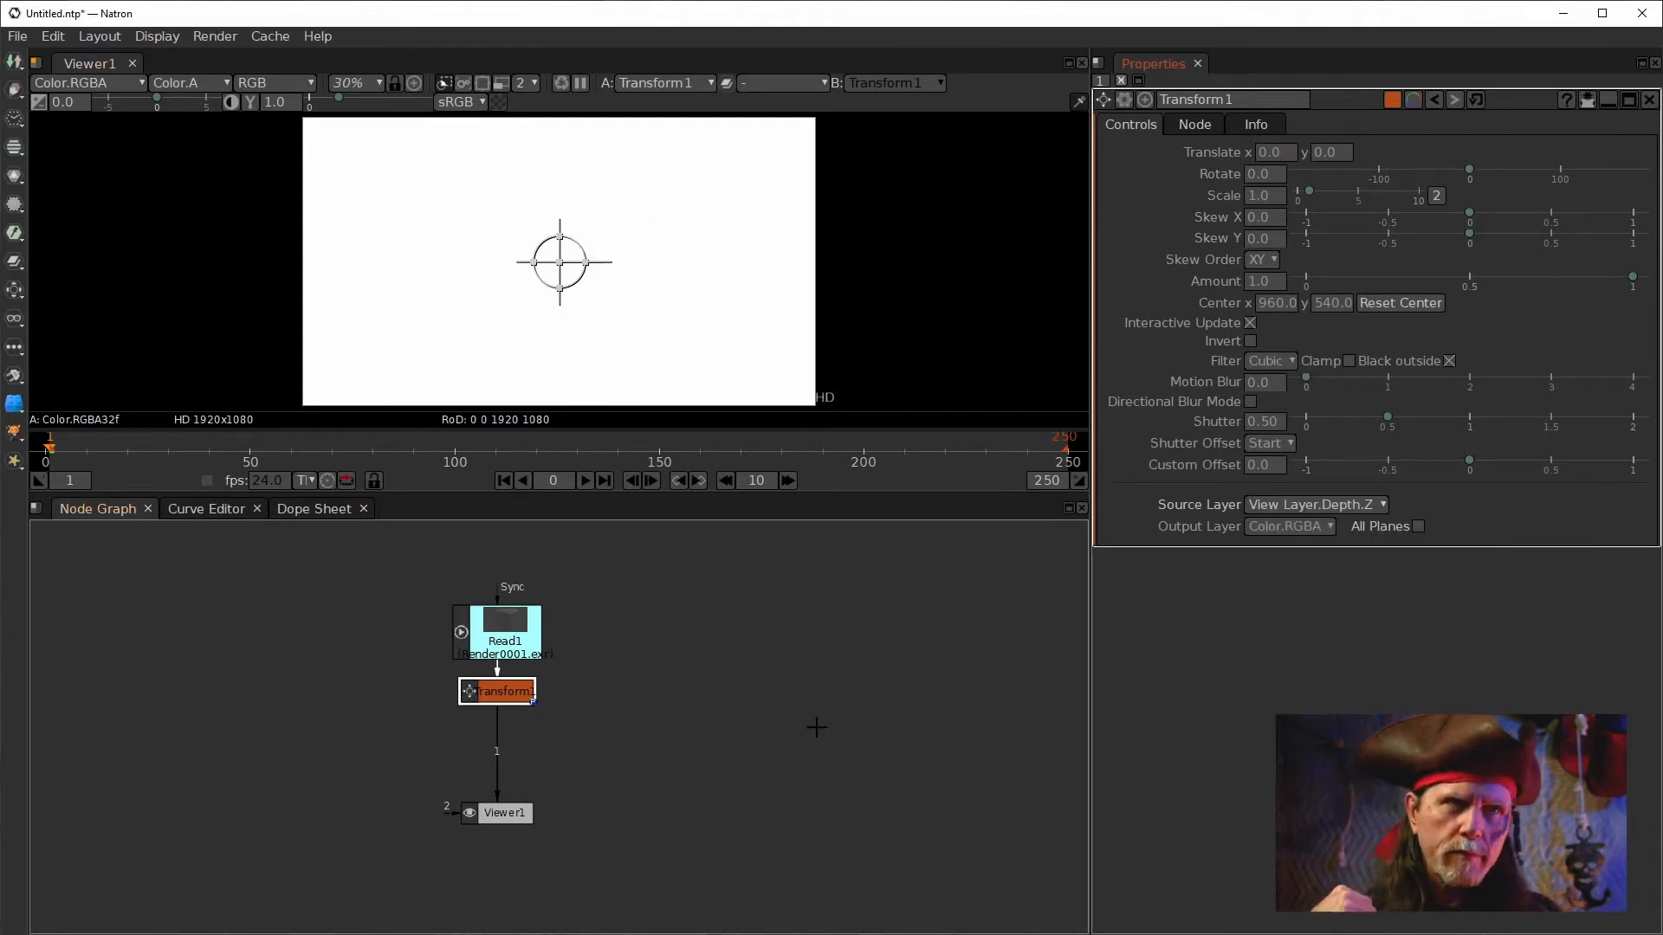
# Move the Read1 and Transform nodes further left in the node graph.
pyautogui.moveTo(517, 639); pyautogui.dragTo(319, 621)
pyautogui.moveTo(481, 690); pyautogui.dragTo(309, 705)
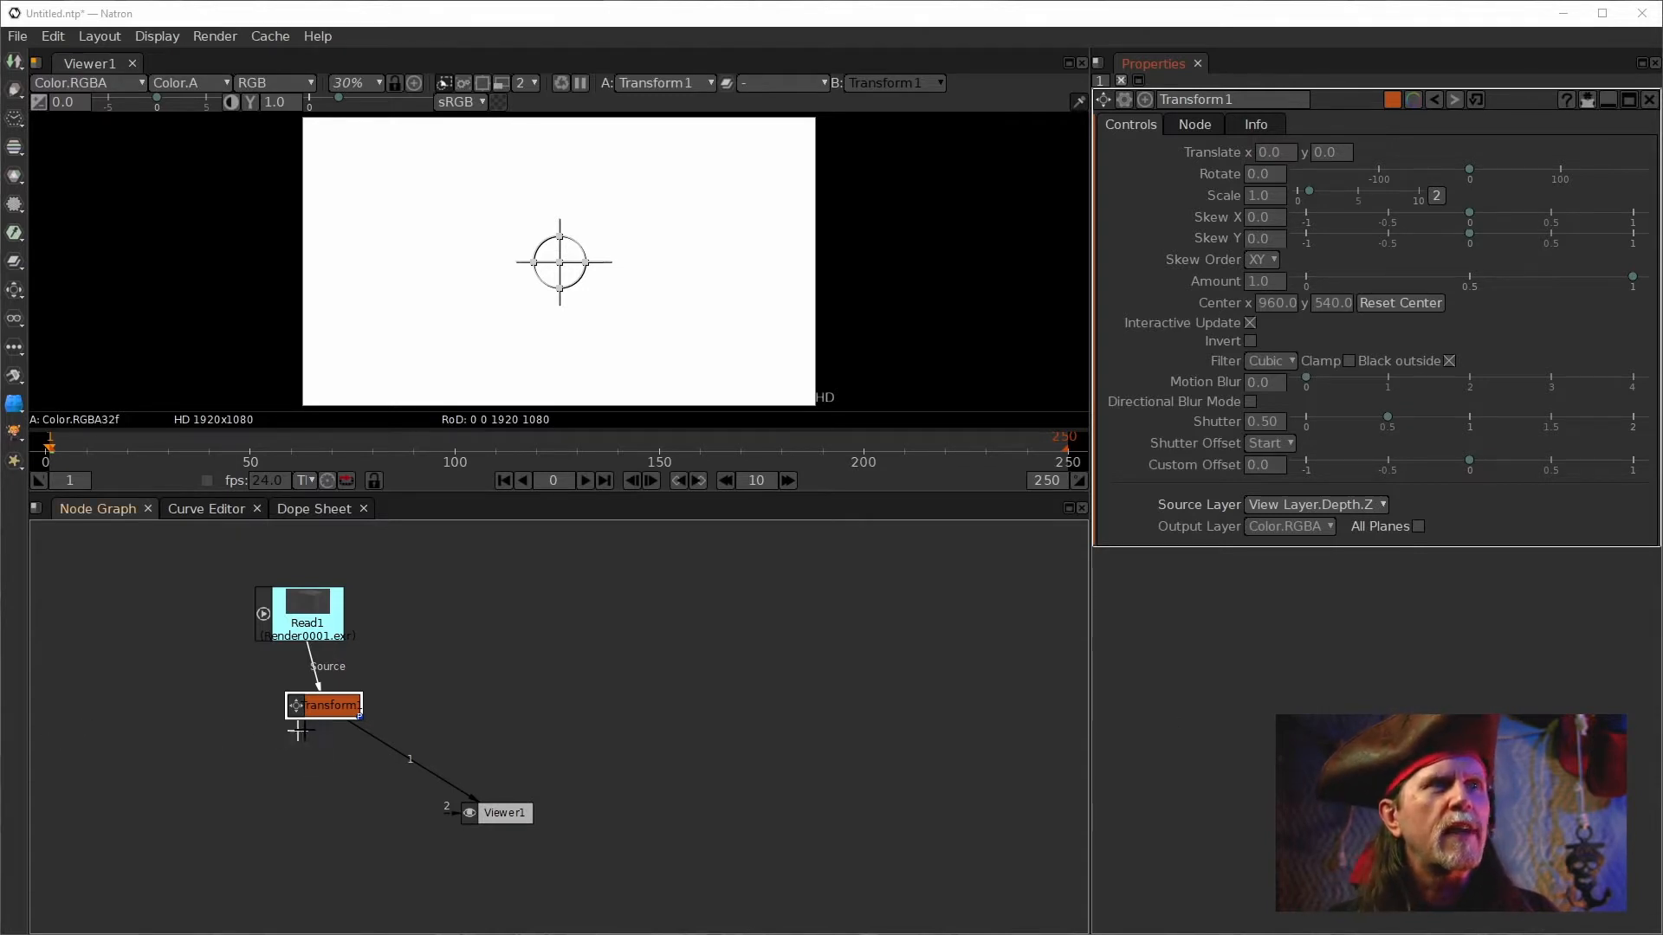
pyautogui.moveTo(358, 706); pyautogui.dragTo(333, 700)
pyautogui.click(1340, 501)
pyautogui.click(799, 668)
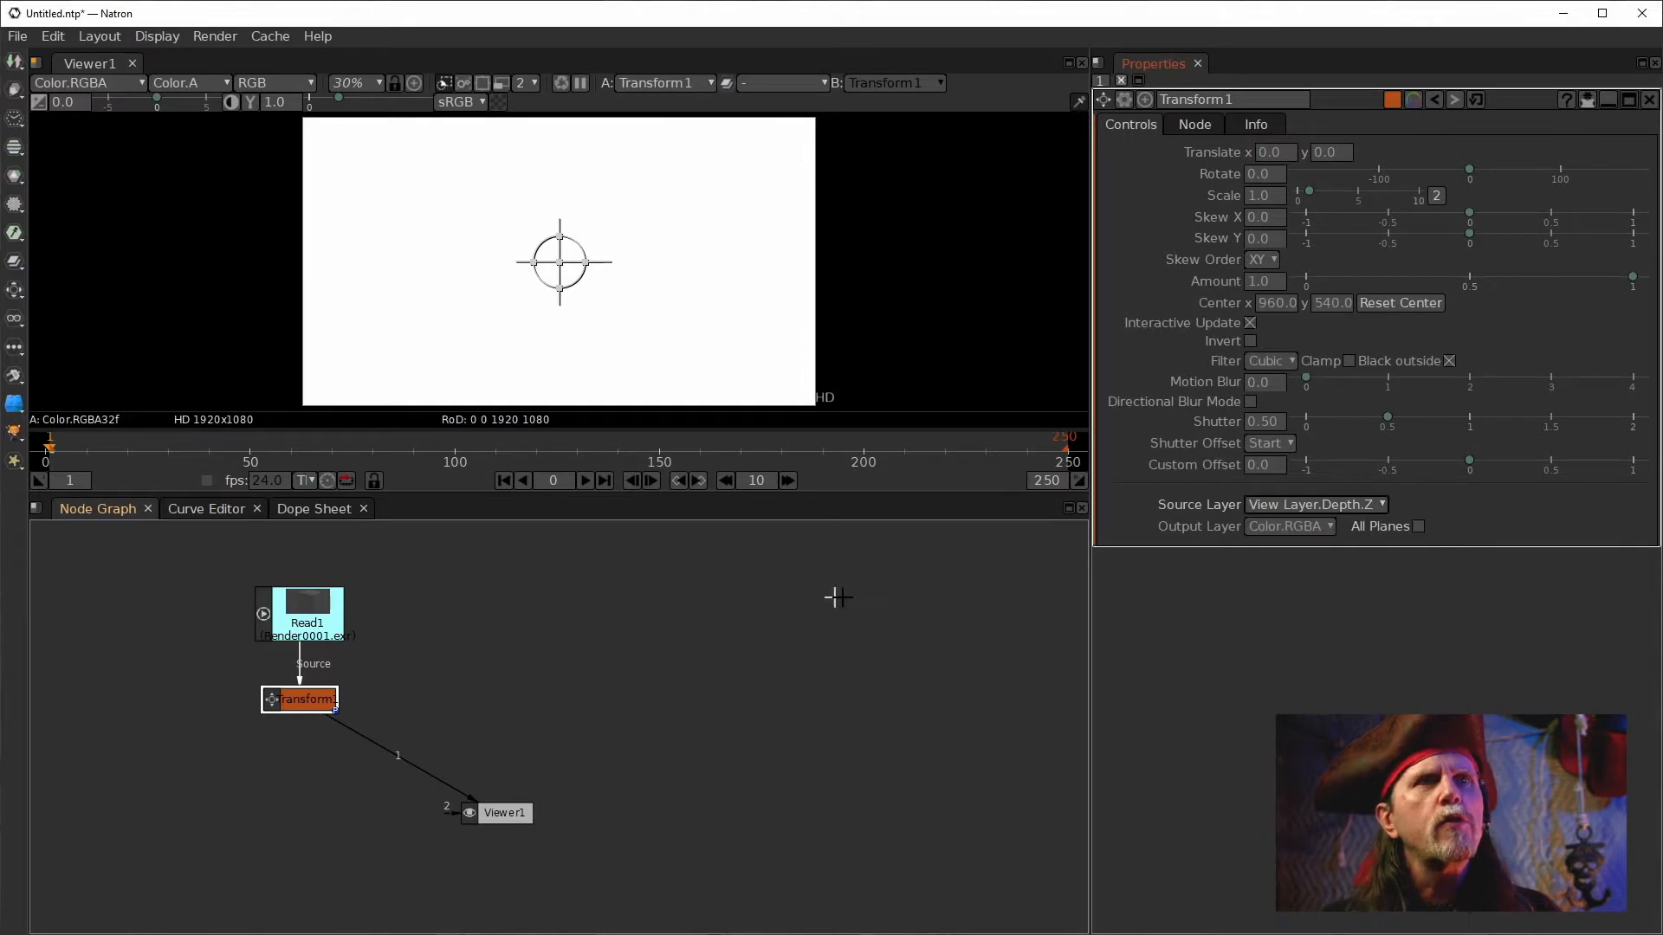
# Add a second Transform node and connect its input to Read1, placing it beside the first Transform.
pyautogui.moveTo(315, 707); pyautogui.dragTo(298, 706)
pyautogui.click(487, 677)
pyautogui.press('t')
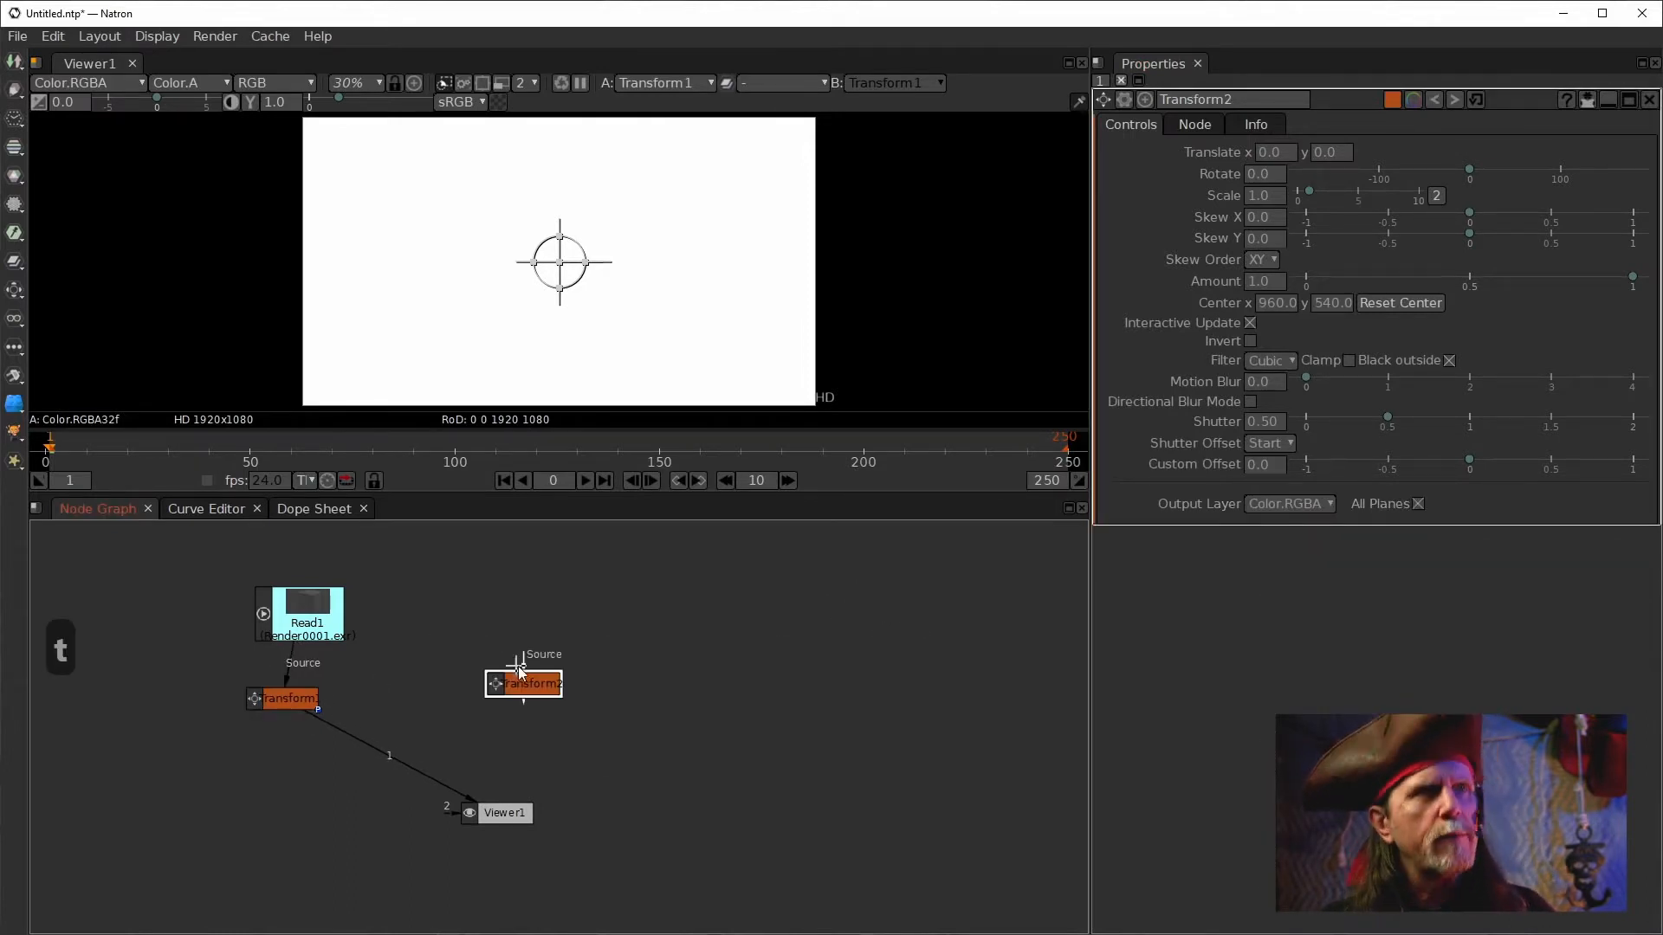
pyautogui.moveTo(524, 665); pyautogui.dragTo(378, 626)
pyautogui.moveTo(513, 689)
pyautogui.mouseDown()
pyautogui.moveTo(460, 688)
pyautogui.moveTo(492, 677)
pyautogui.mouseUp()
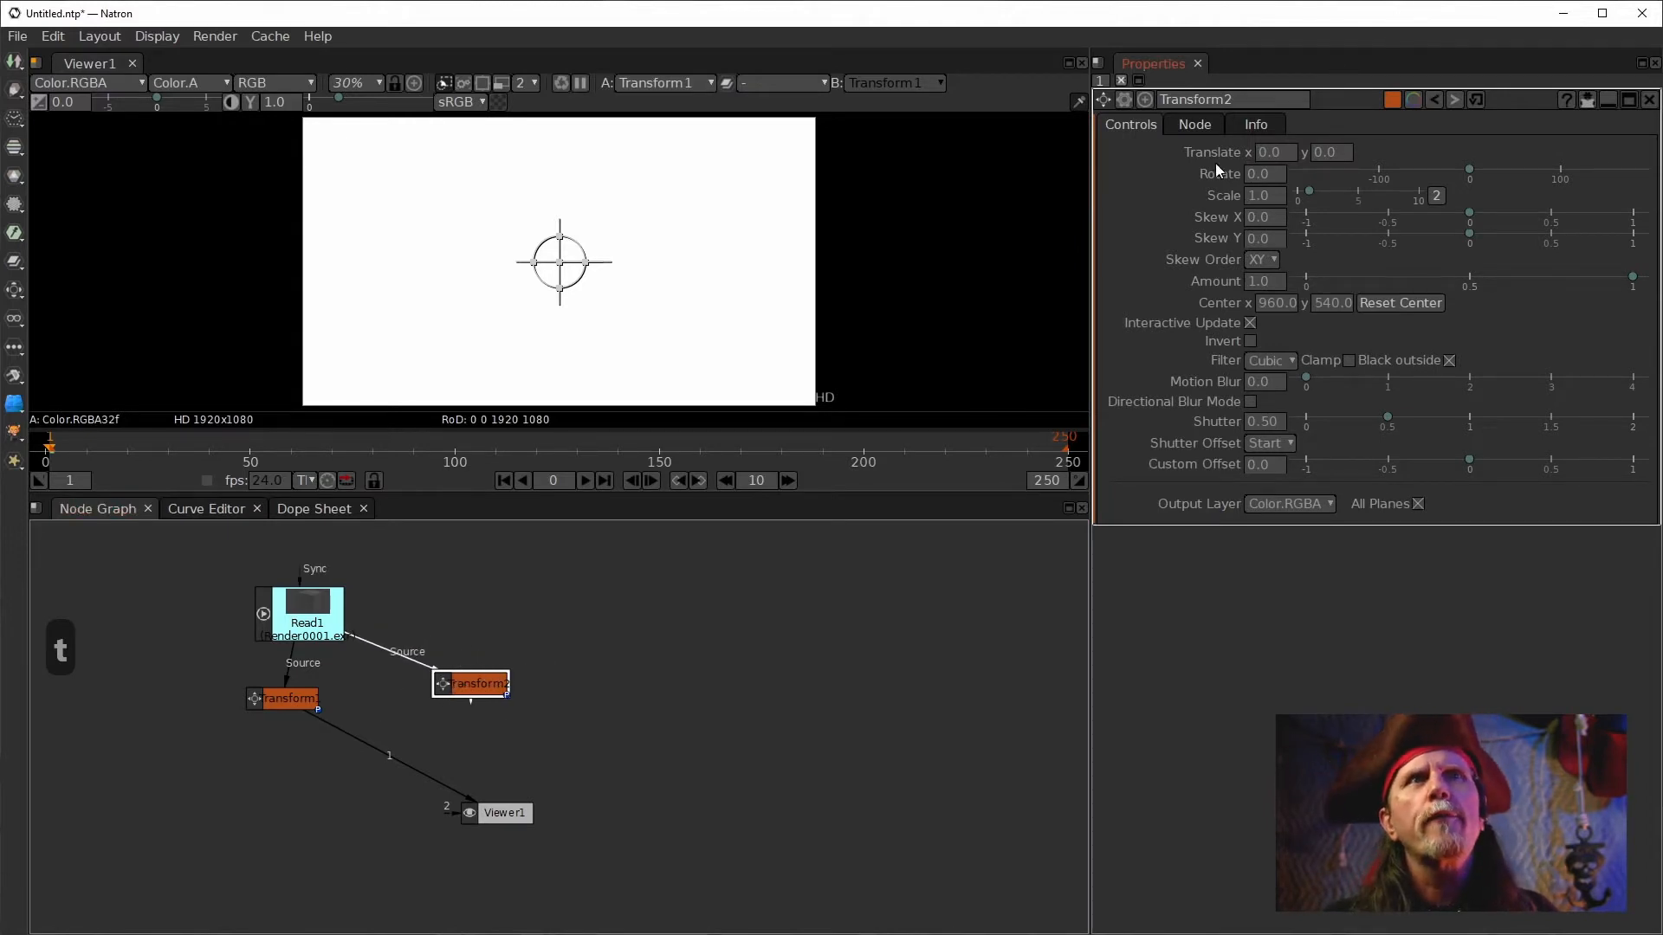
# Label the new Transform2 node "Depth".
pyautogui.click(1186, 126)
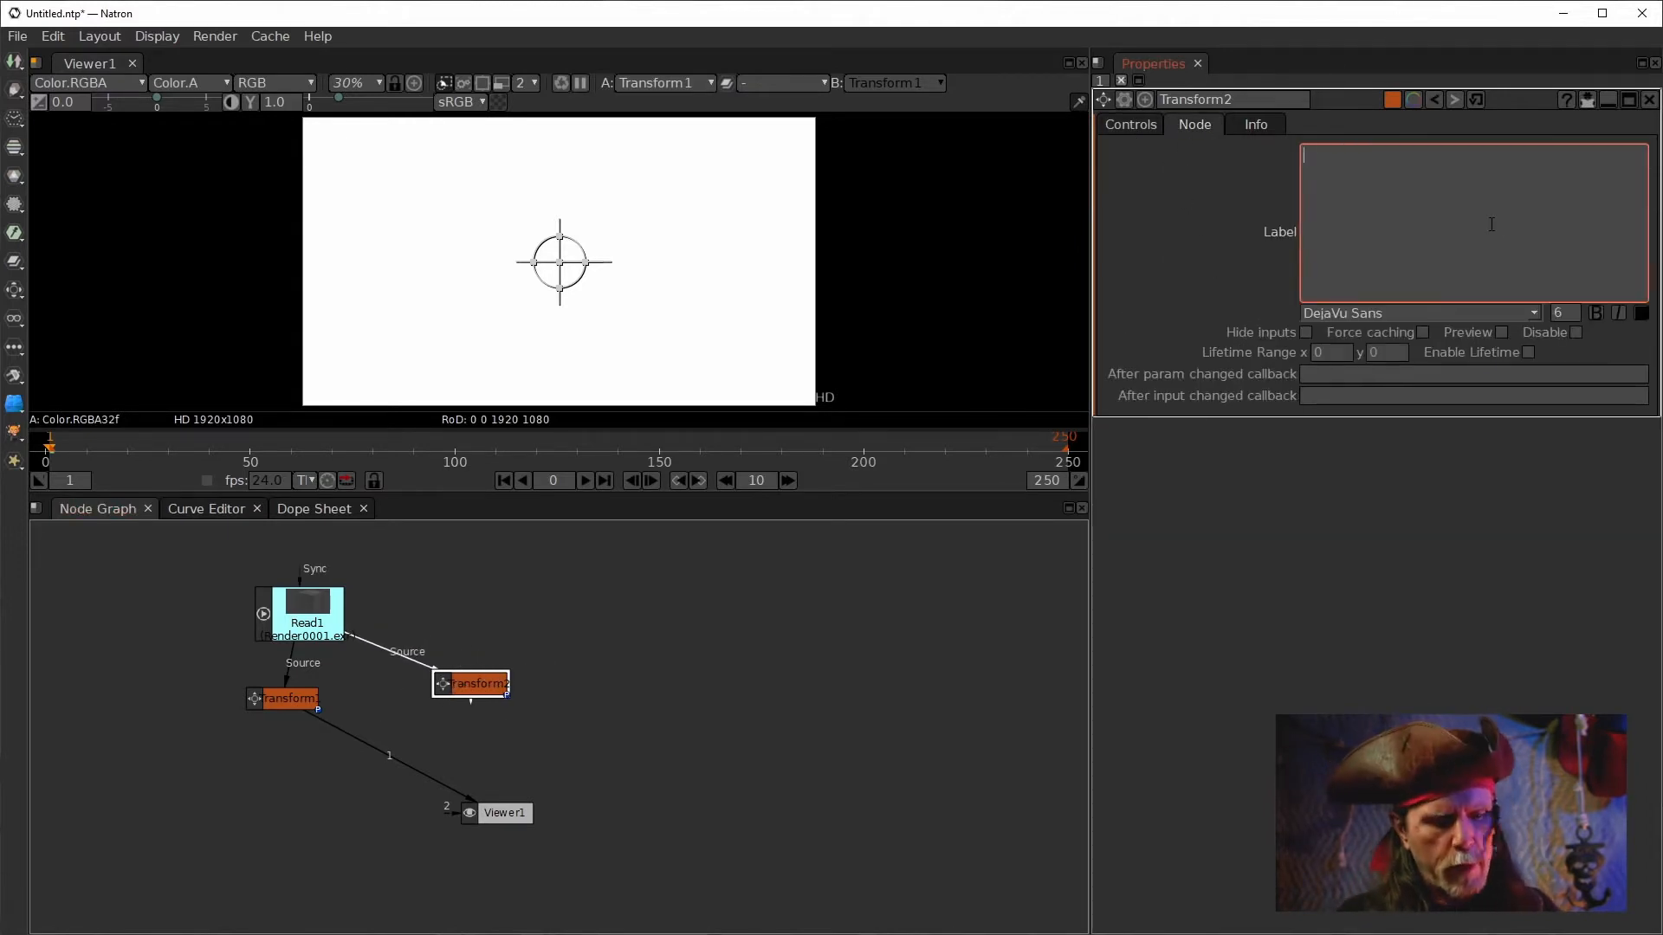
pyautogui.write('Depth')
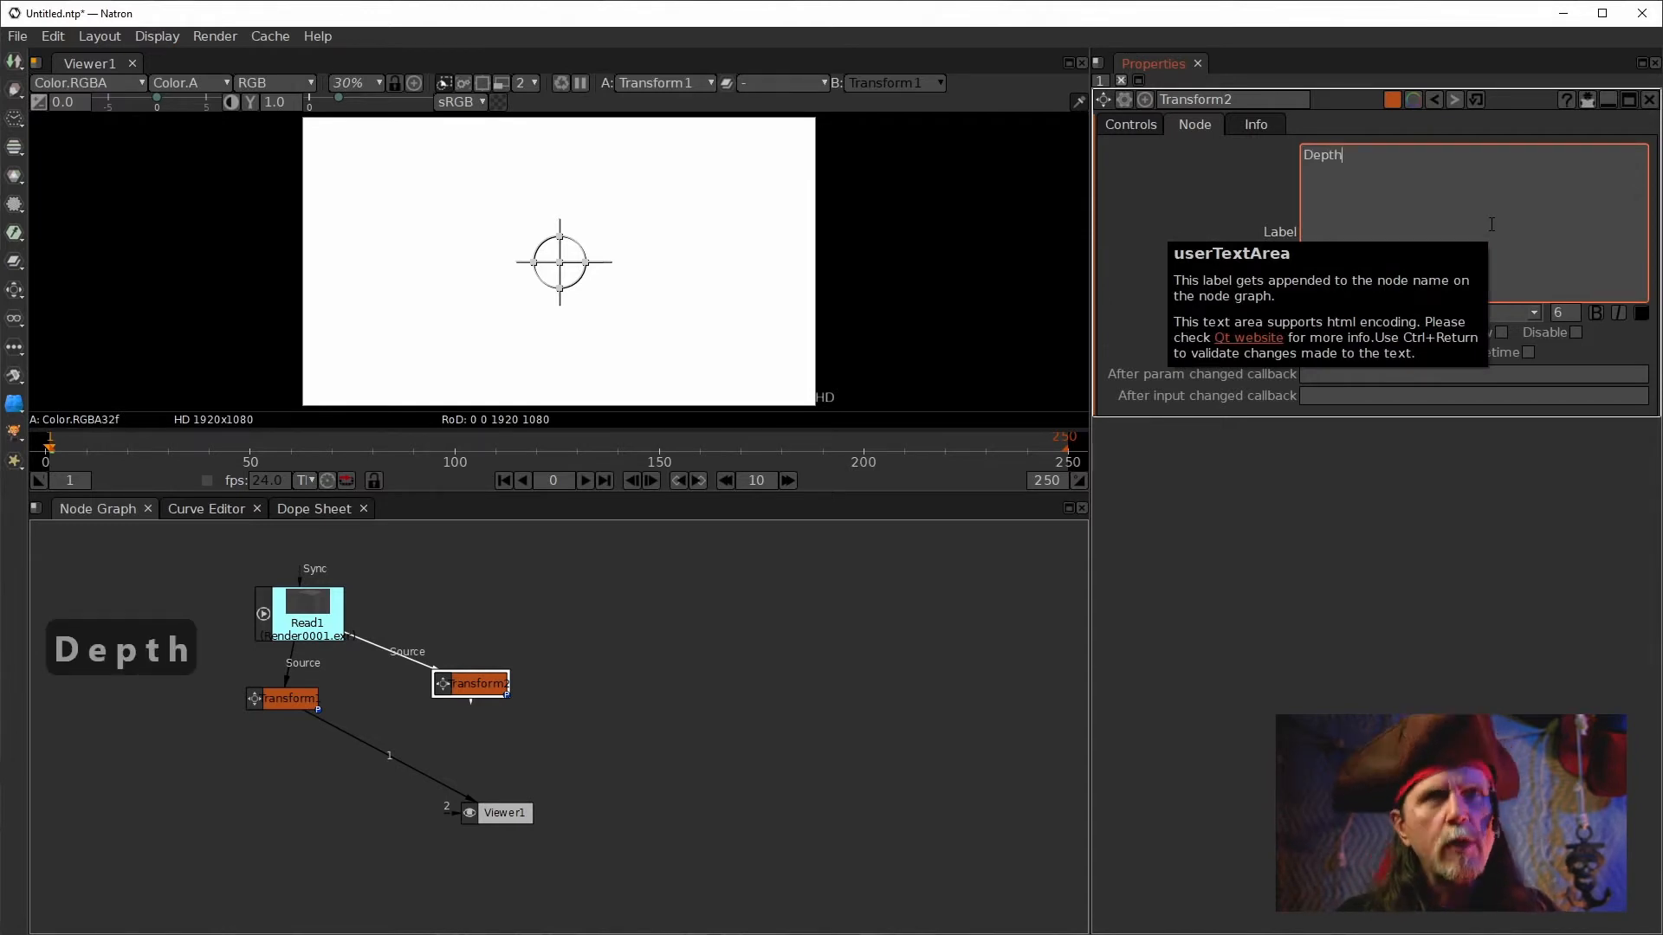
pyautogui.click(745, 719)
# Label the Transform1 node "Mist".
pyautogui.click(285, 700)
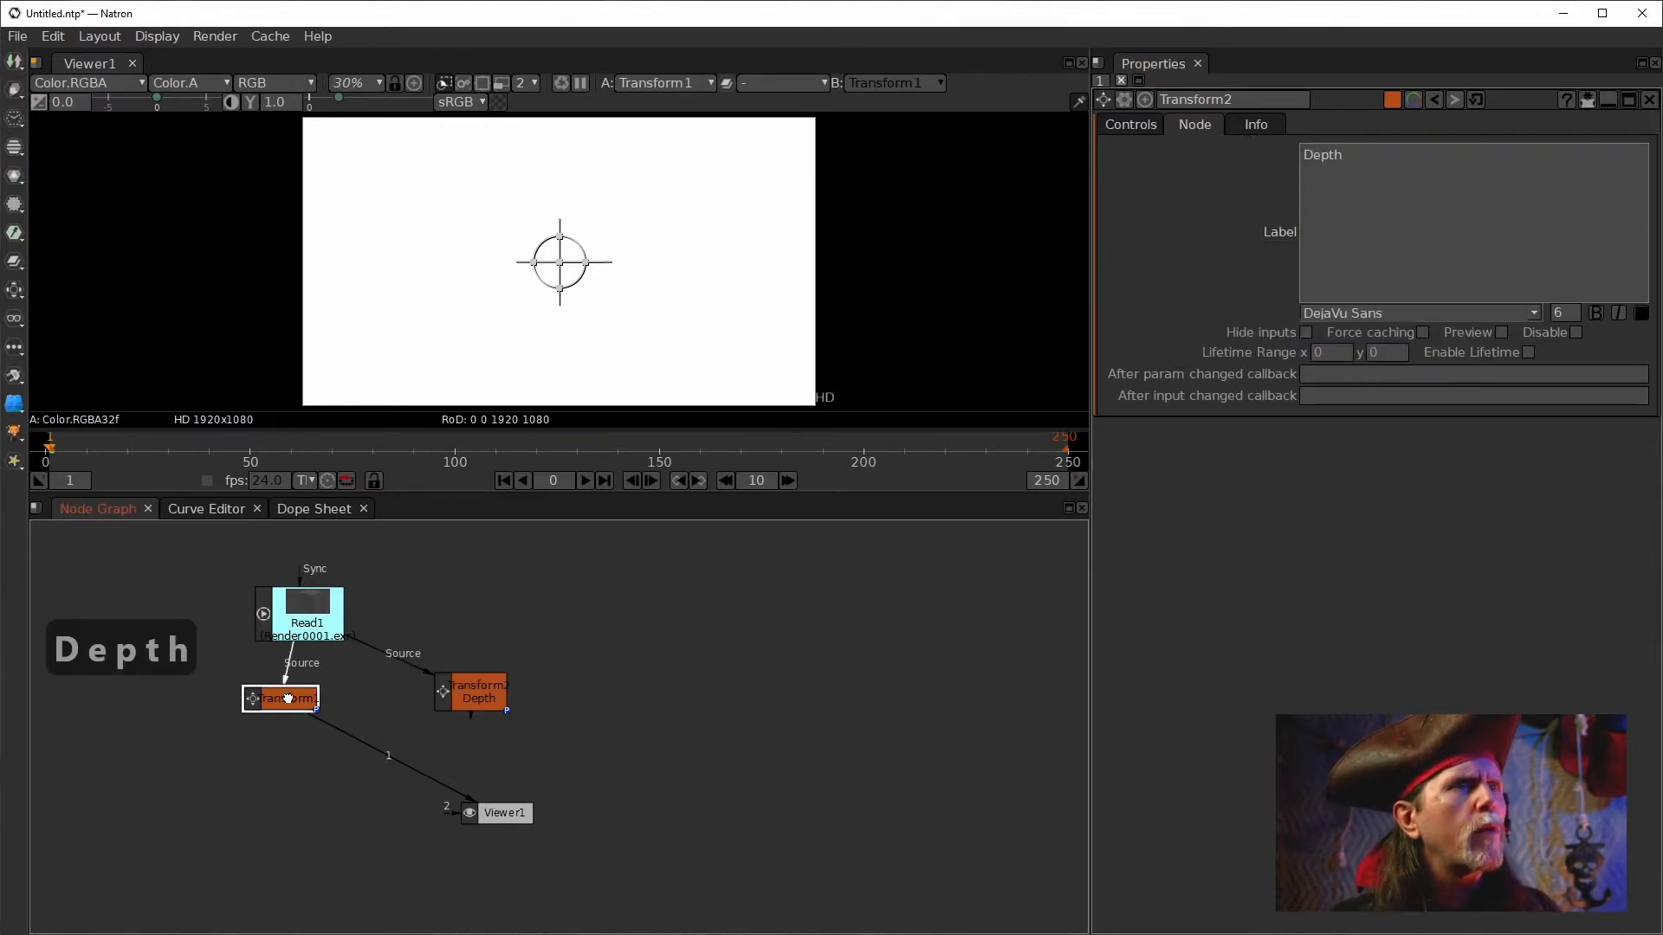
pyautogui.click(1194, 123)
pyautogui.click(1338, 243)
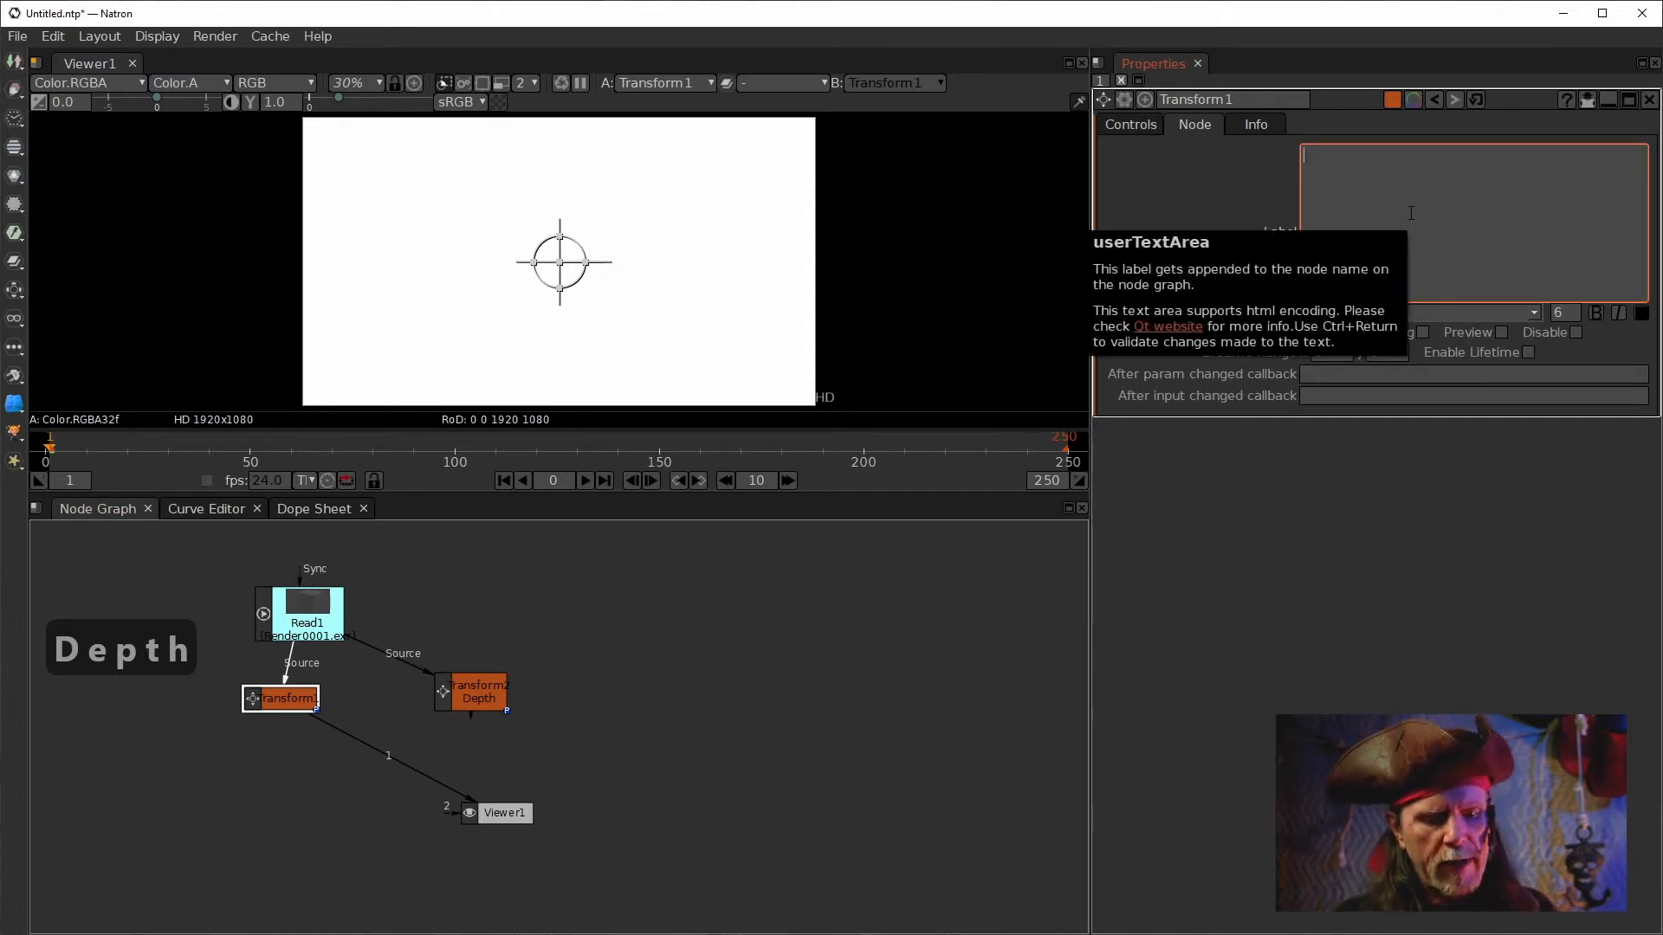
pyautogui.write('Mist')
pyautogui.click(780, 642)
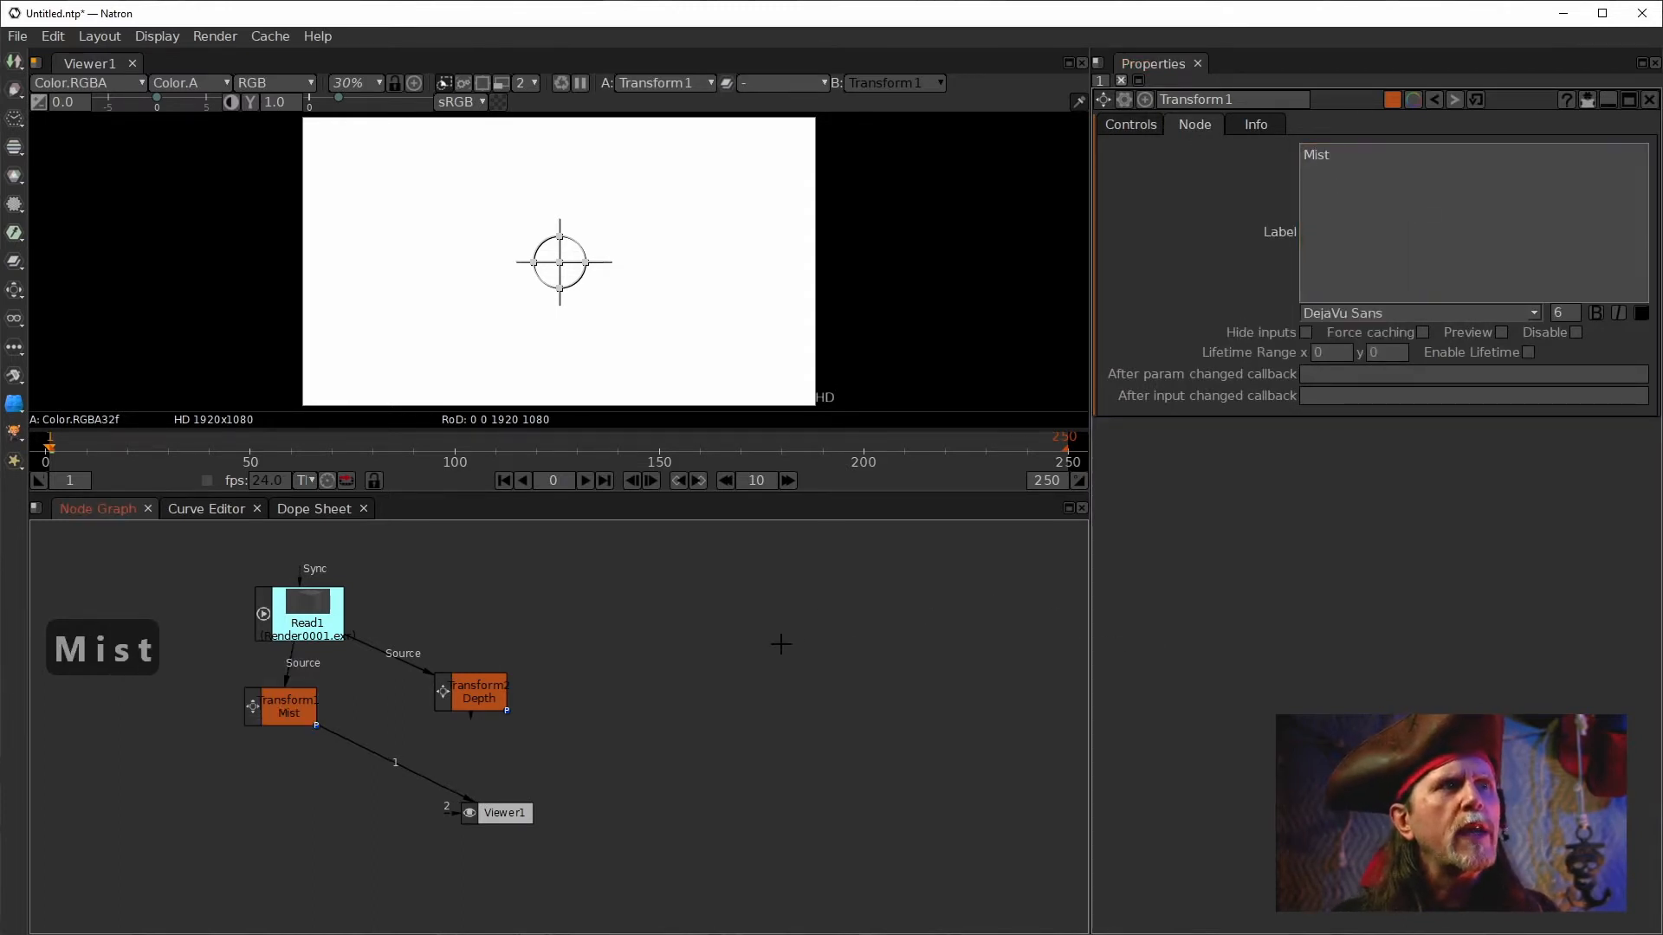
# Set the Mist Transform's Source Layer to the View Layer.Mist.Z pass.
pyautogui.click(248, 709)
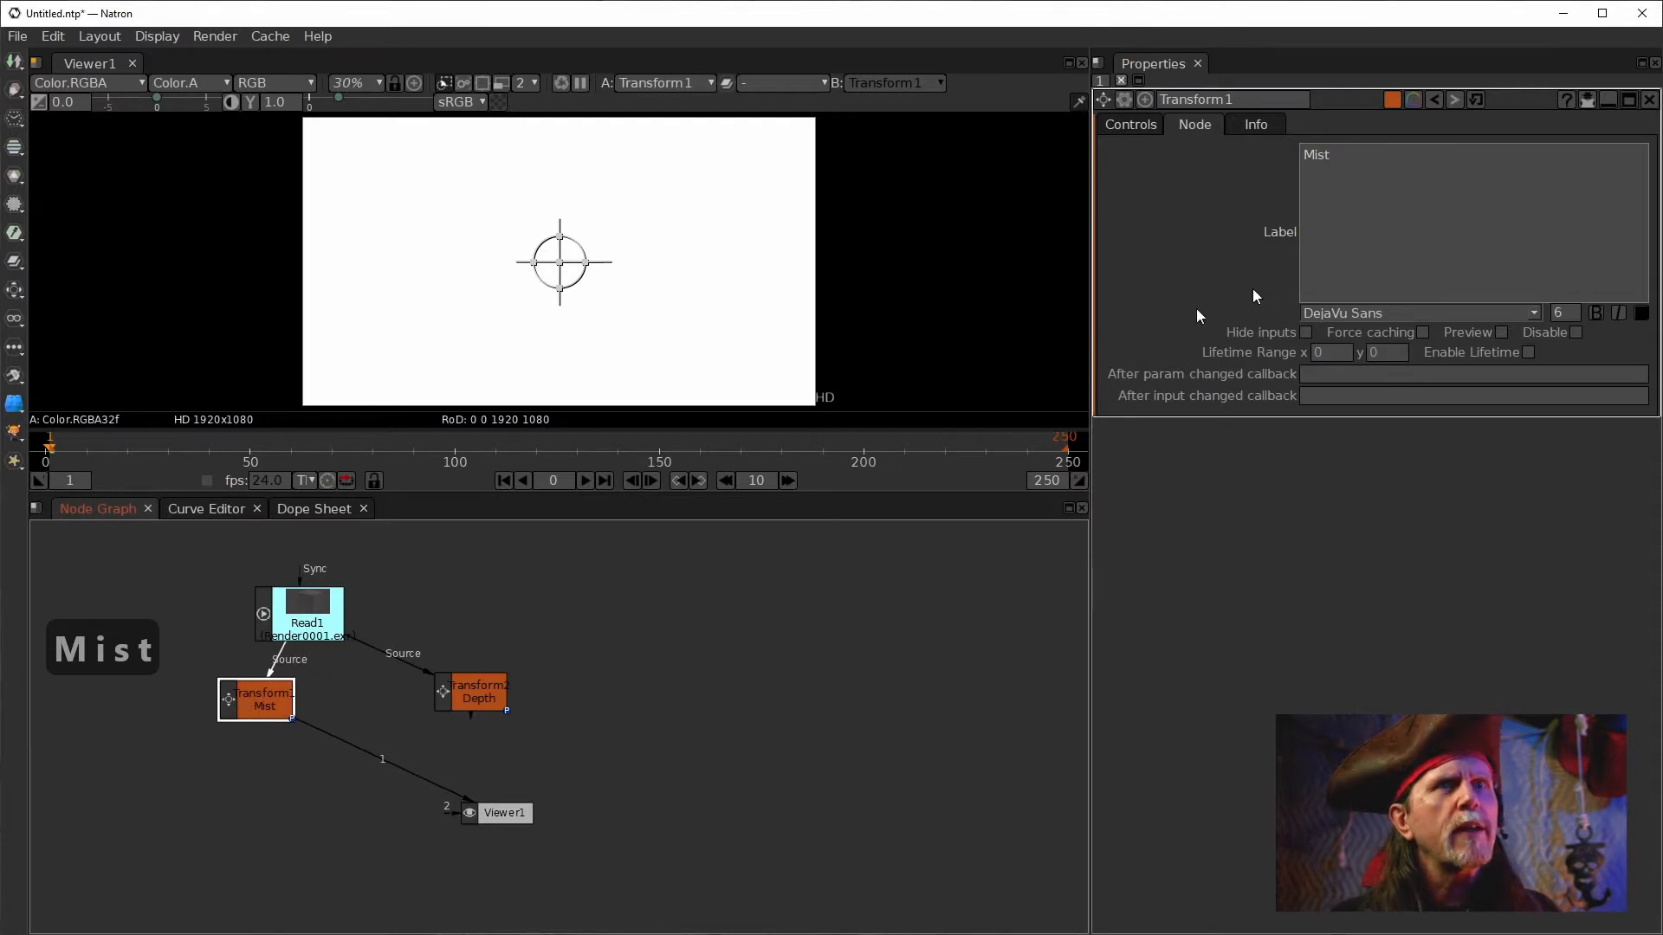
pyautogui.click(1130, 124)
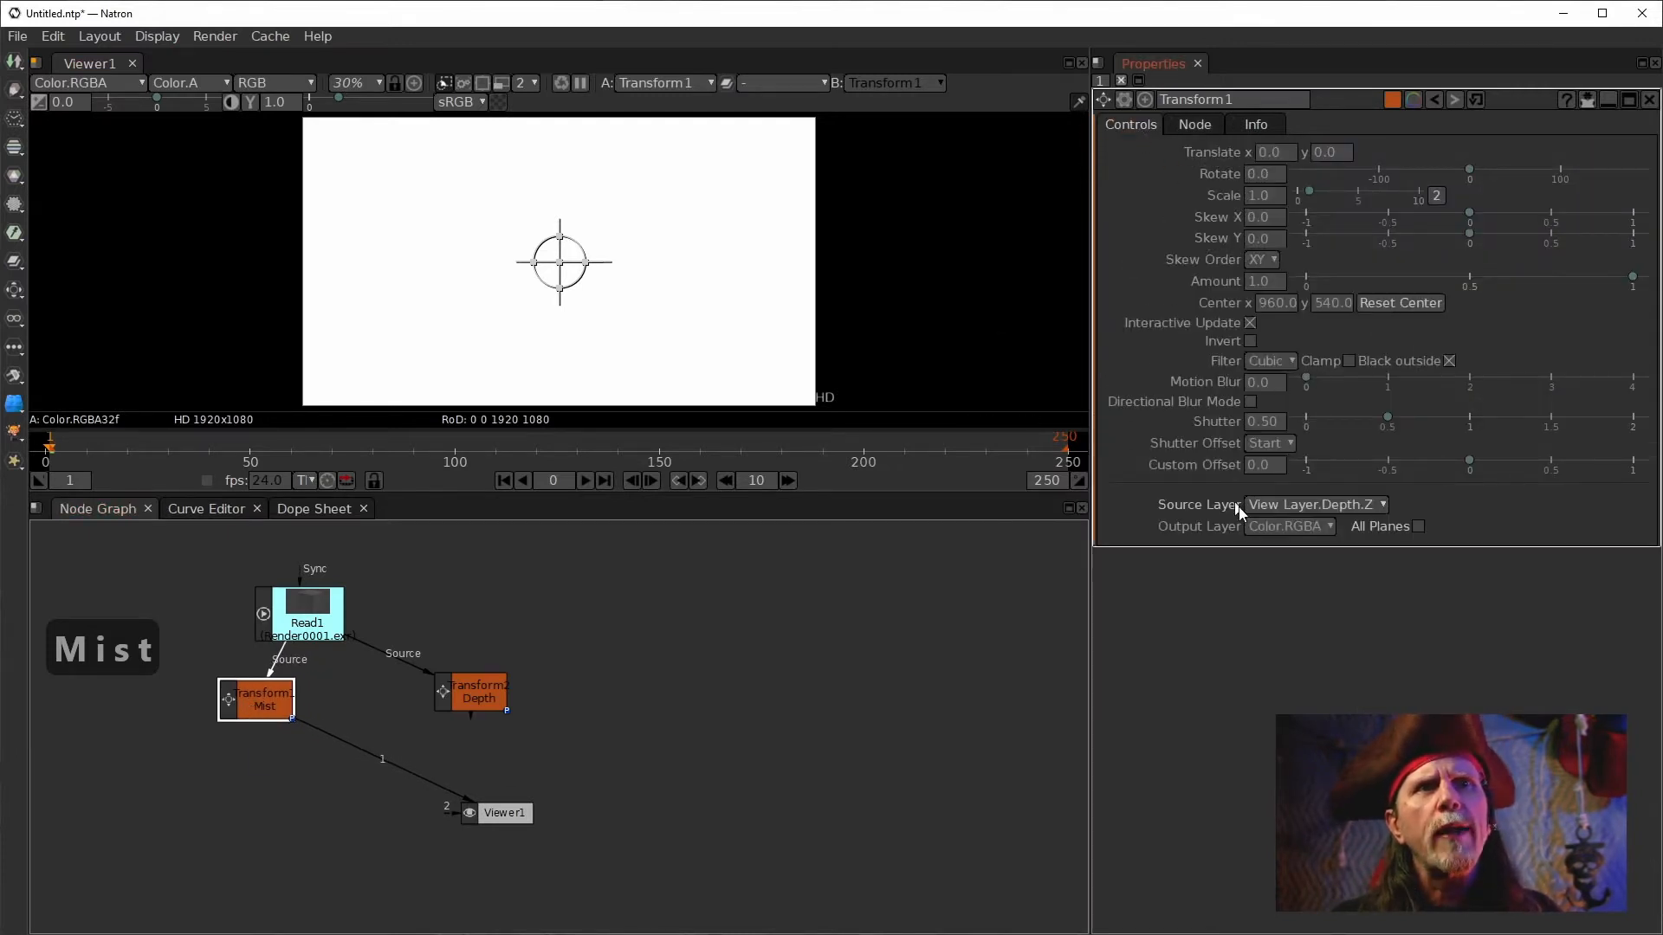
pyautogui.click(1316, 504)
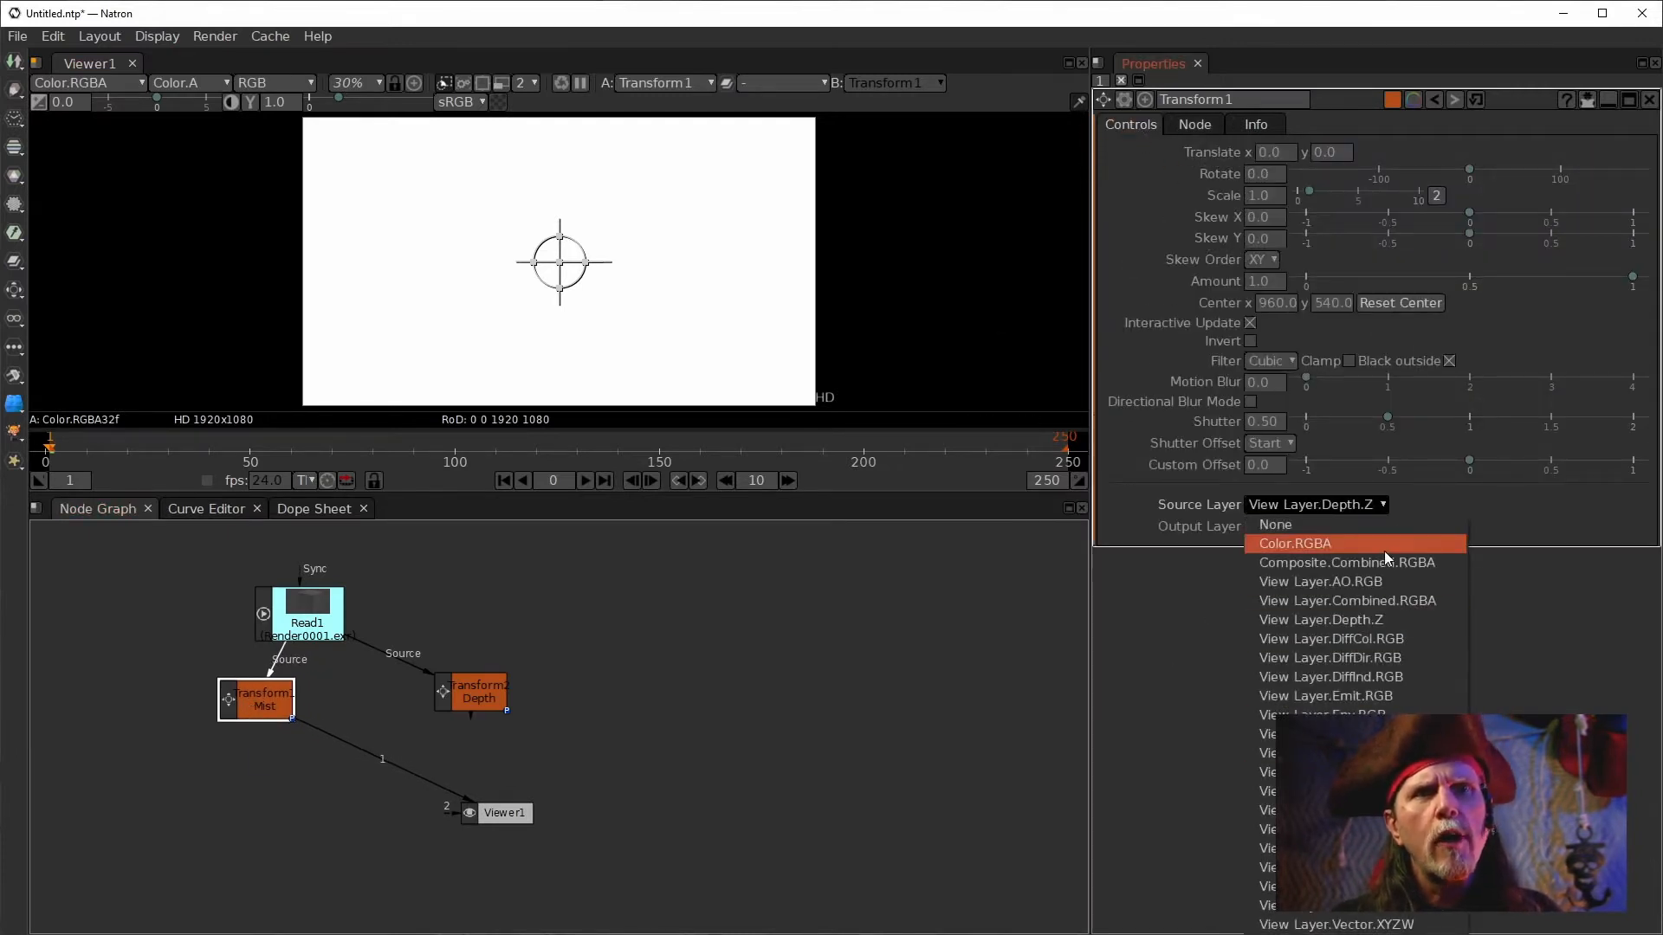
pyautogui.click(1266, 793)
# Set the Depth Transform's Source Layer to View Layer.Depth.Z.
pyautogui.click(472, 693)
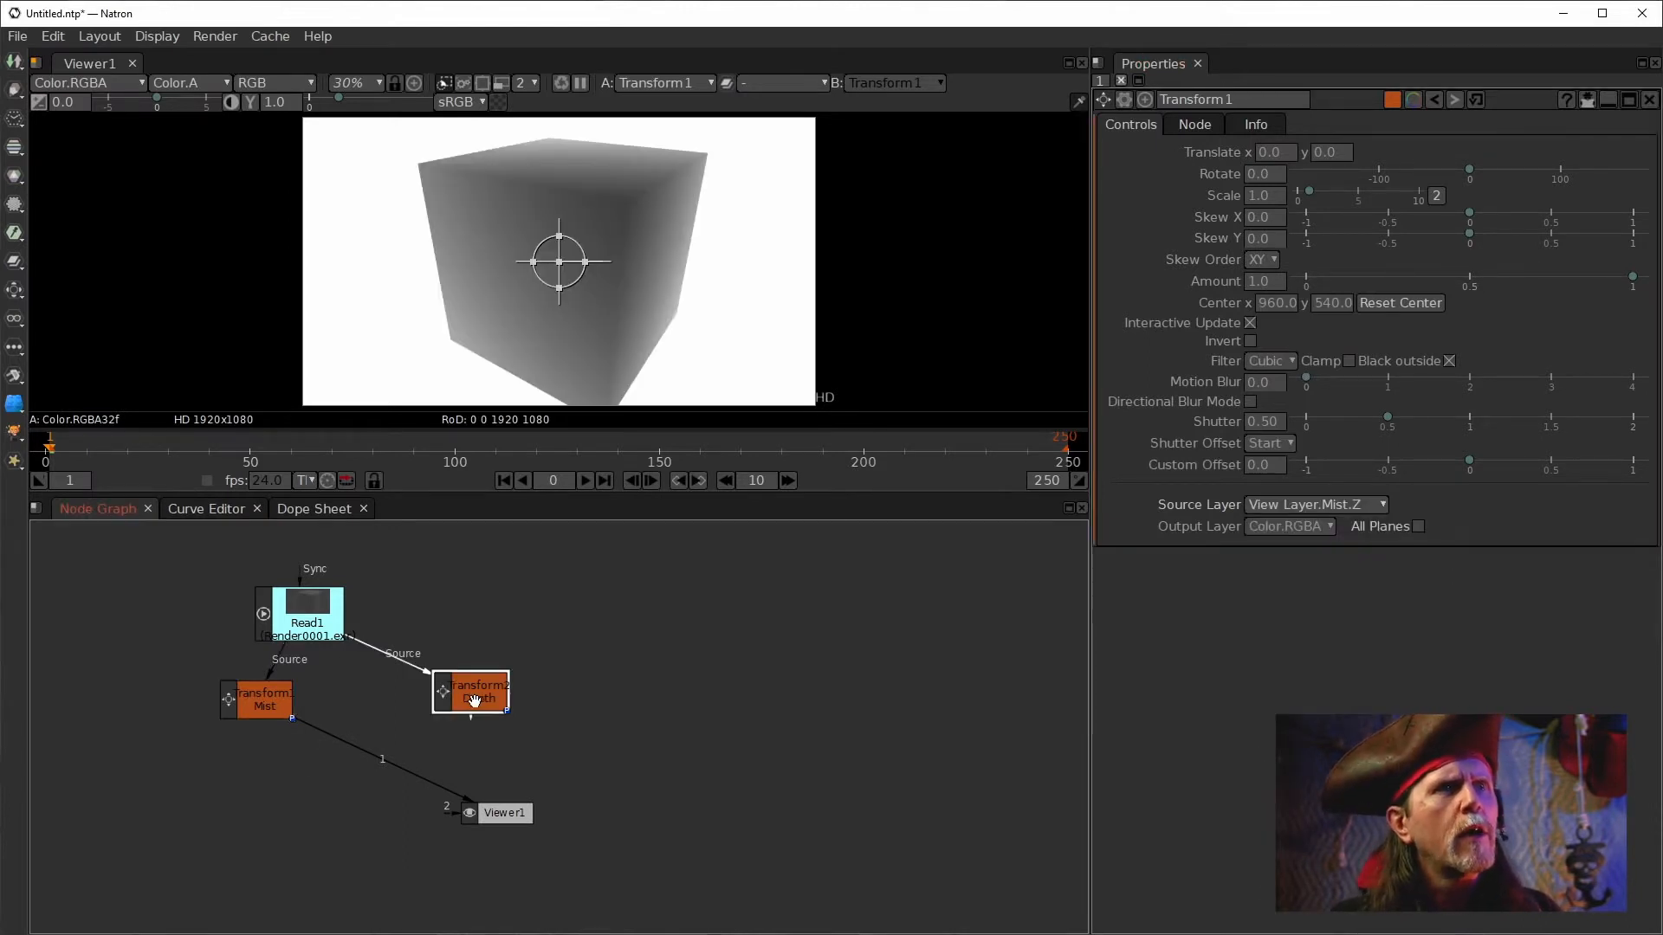
pyautogui.click(1136, 124)
pyautogui.click(1416, 504)
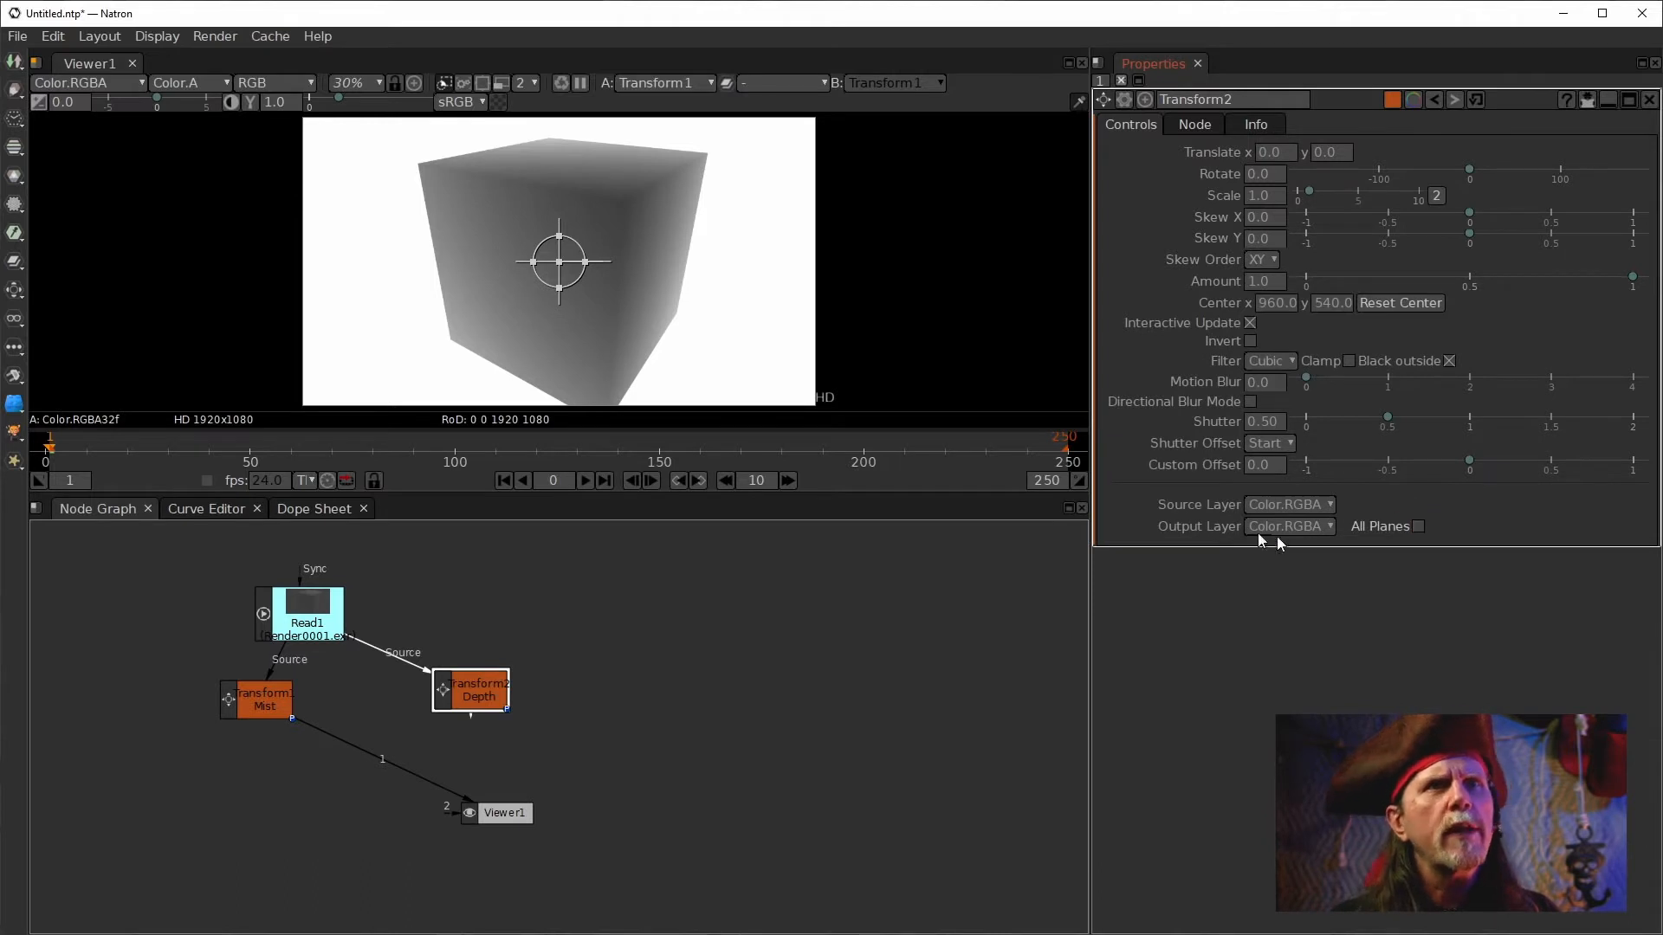
pyautogui.click(1291, 508)
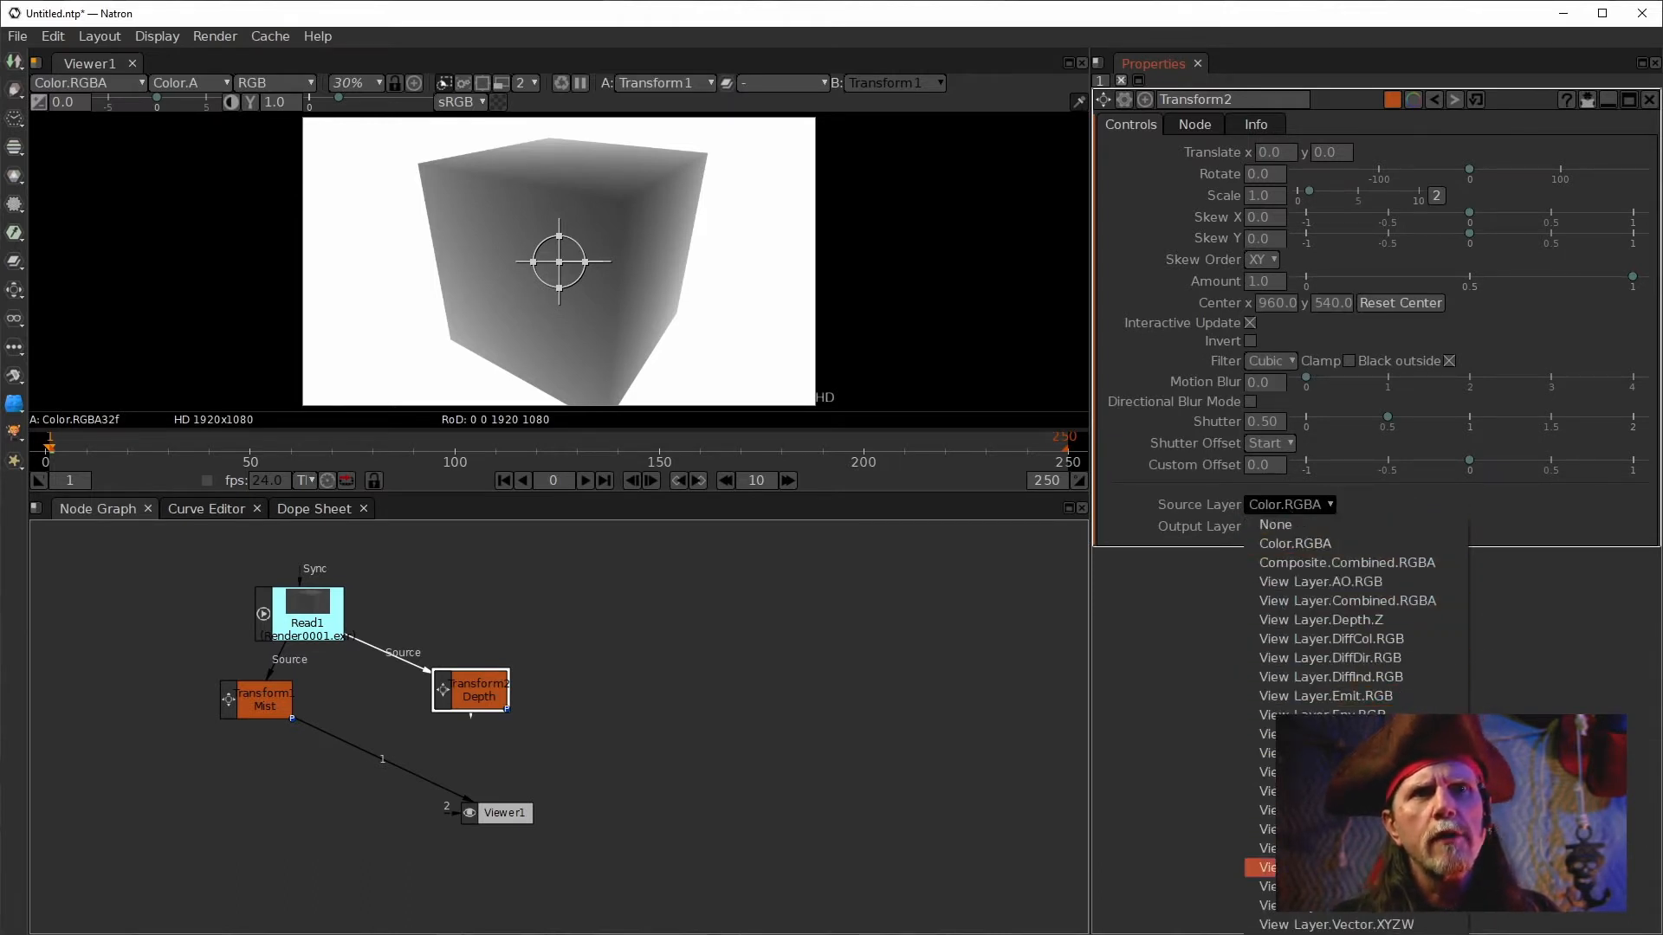
pyautogui.click(1321, 619)
# Reposition both Transform nodes and switch the viewer between the Mist and Depth outputs, ending on Depth.
pyautogui.moveTo(490, 686); pyautogui.dragTo(404, 702)
pyautogui.press('1')
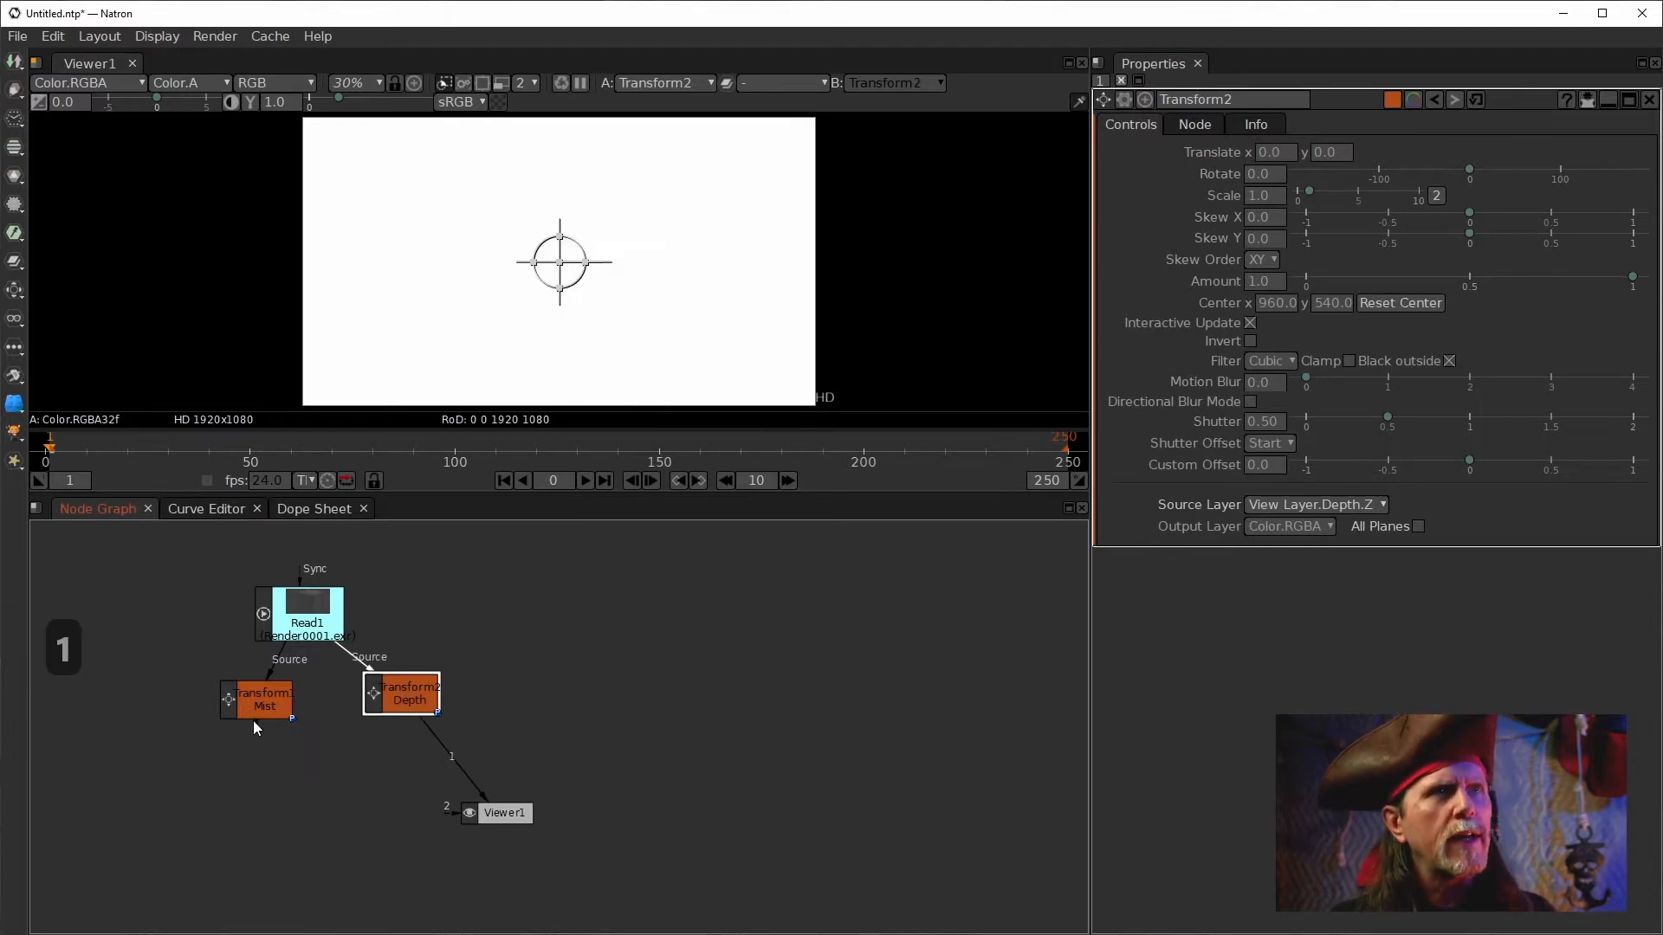
pyautogui.click(255, 698)
pyautogui.press('1')
pyautogui.moveTo(424, 702); pyautogui.dragTo(444, 680)
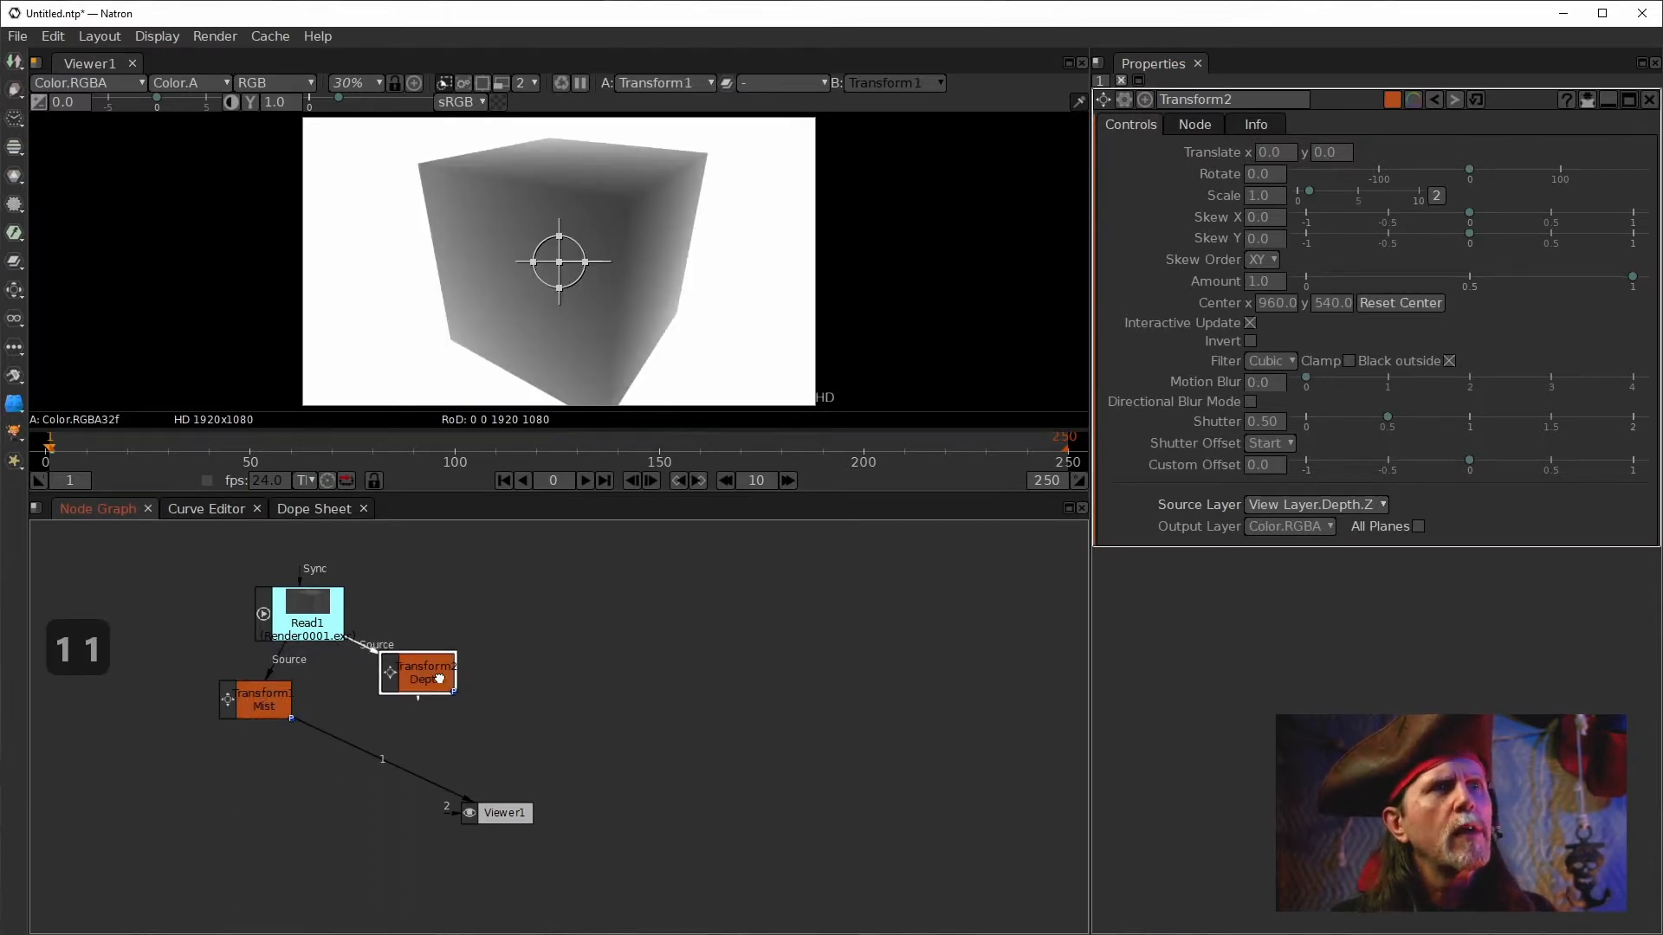
pyautogui.moveTo(265, 708); pyautogui.dragTo(217, 706)
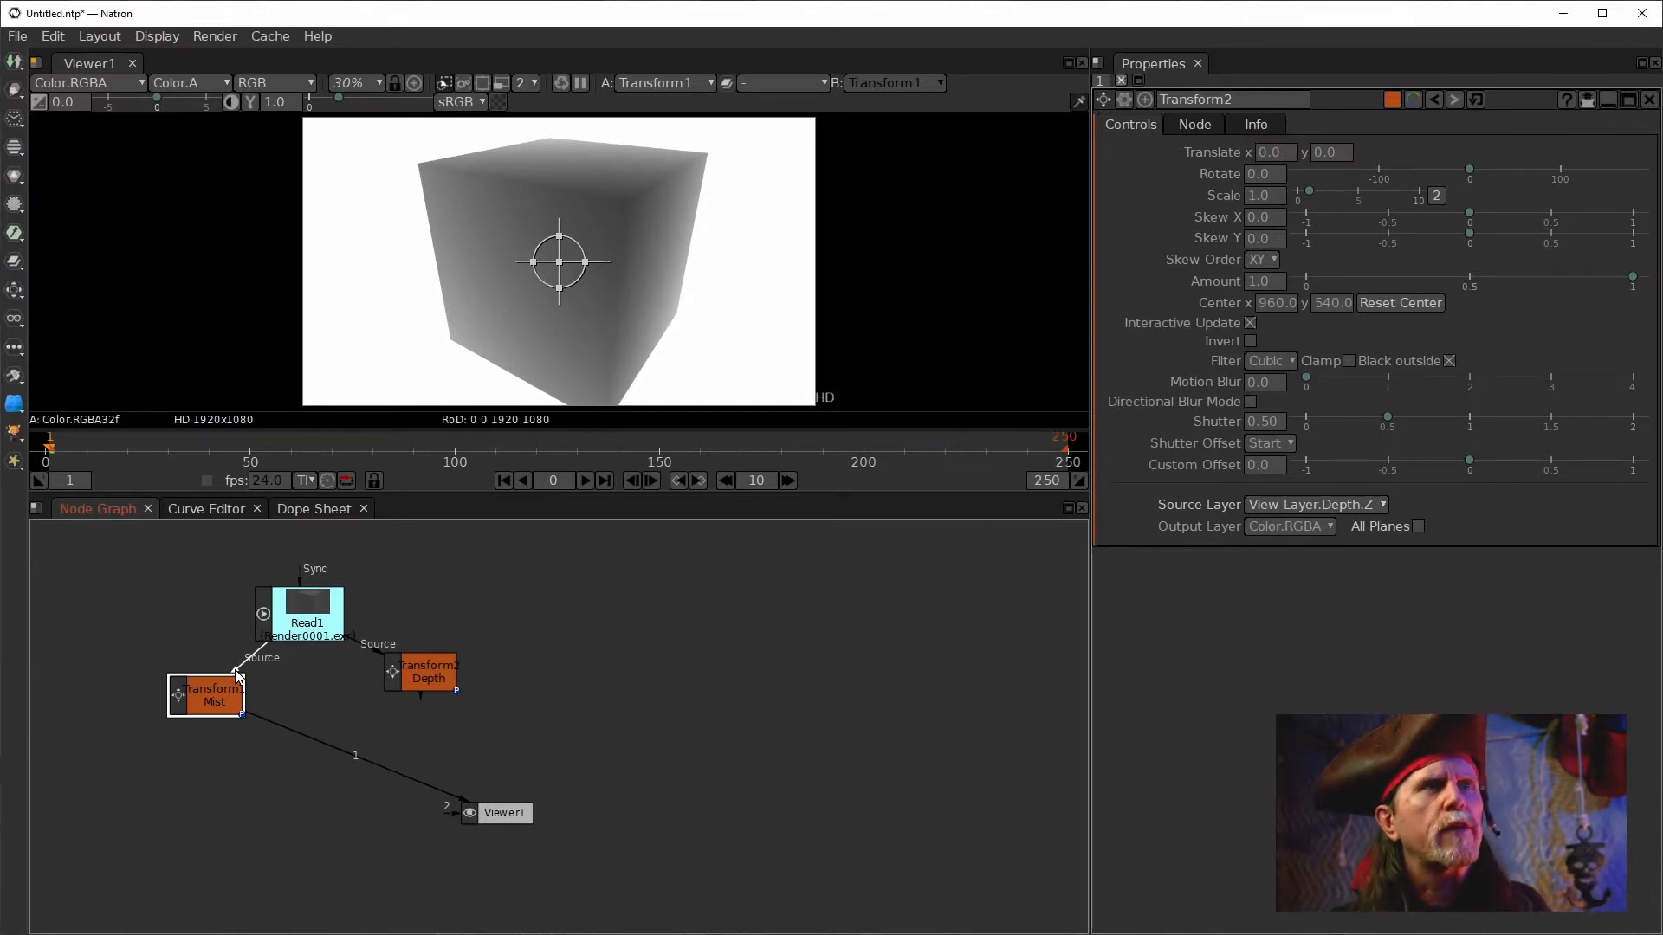
pyautogui.click(412, 669)
pyautogui.press('1')
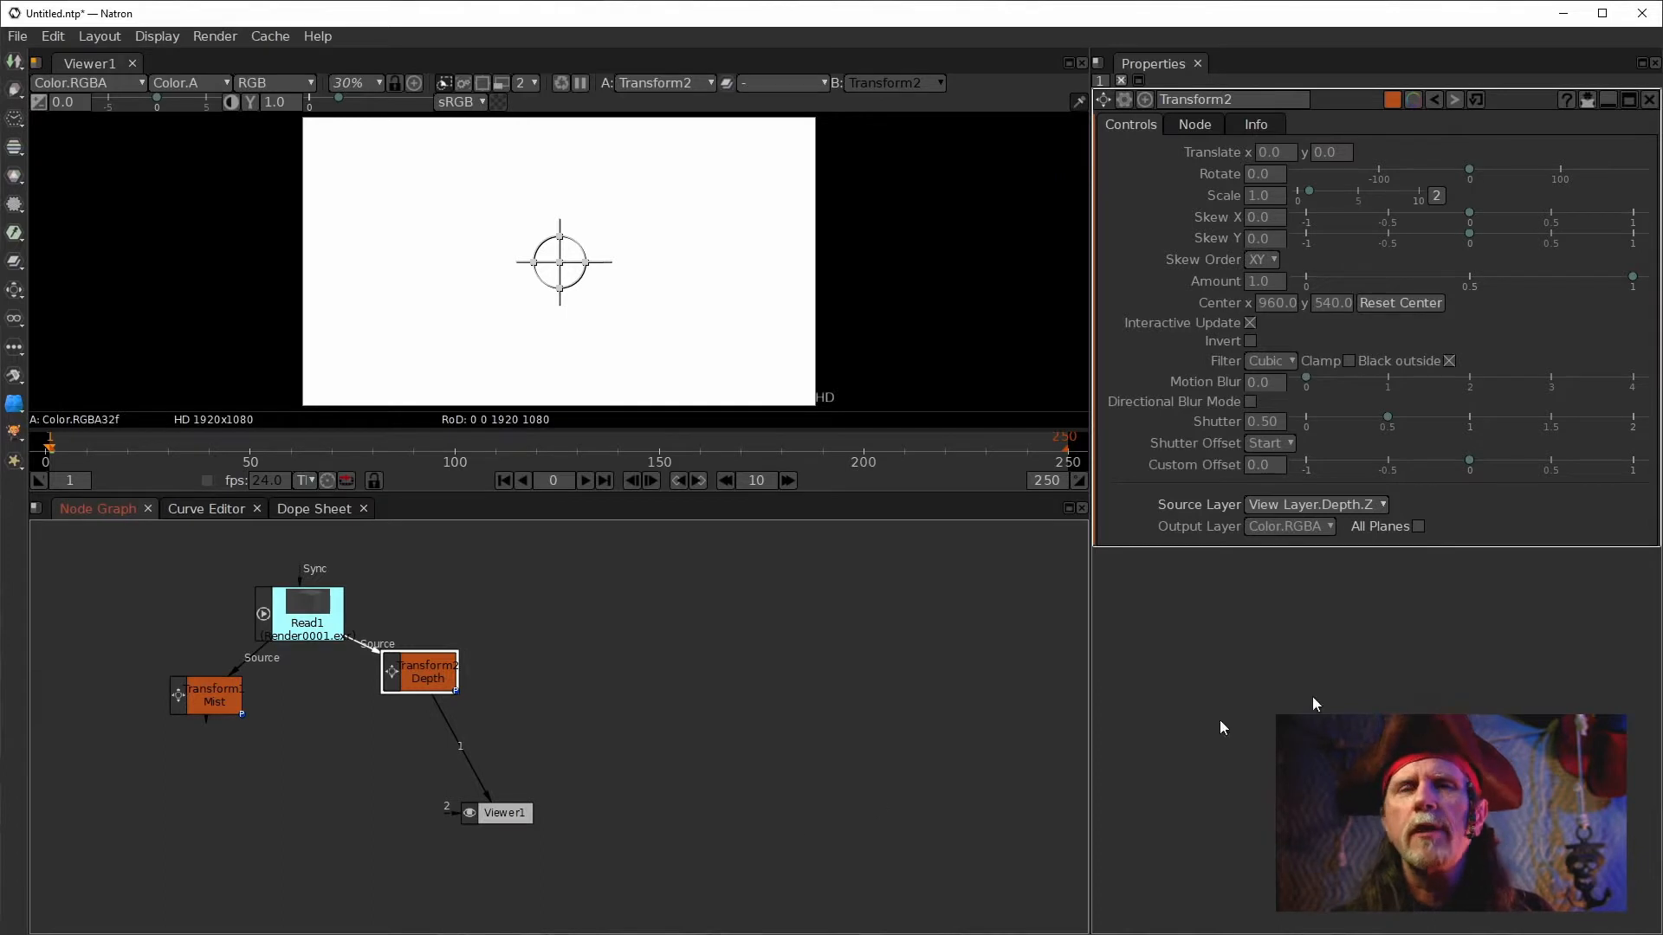
# Inspect Read1's properties and the Depth node's Source Layer options without changing them.
pyautogui.click(310, 627)
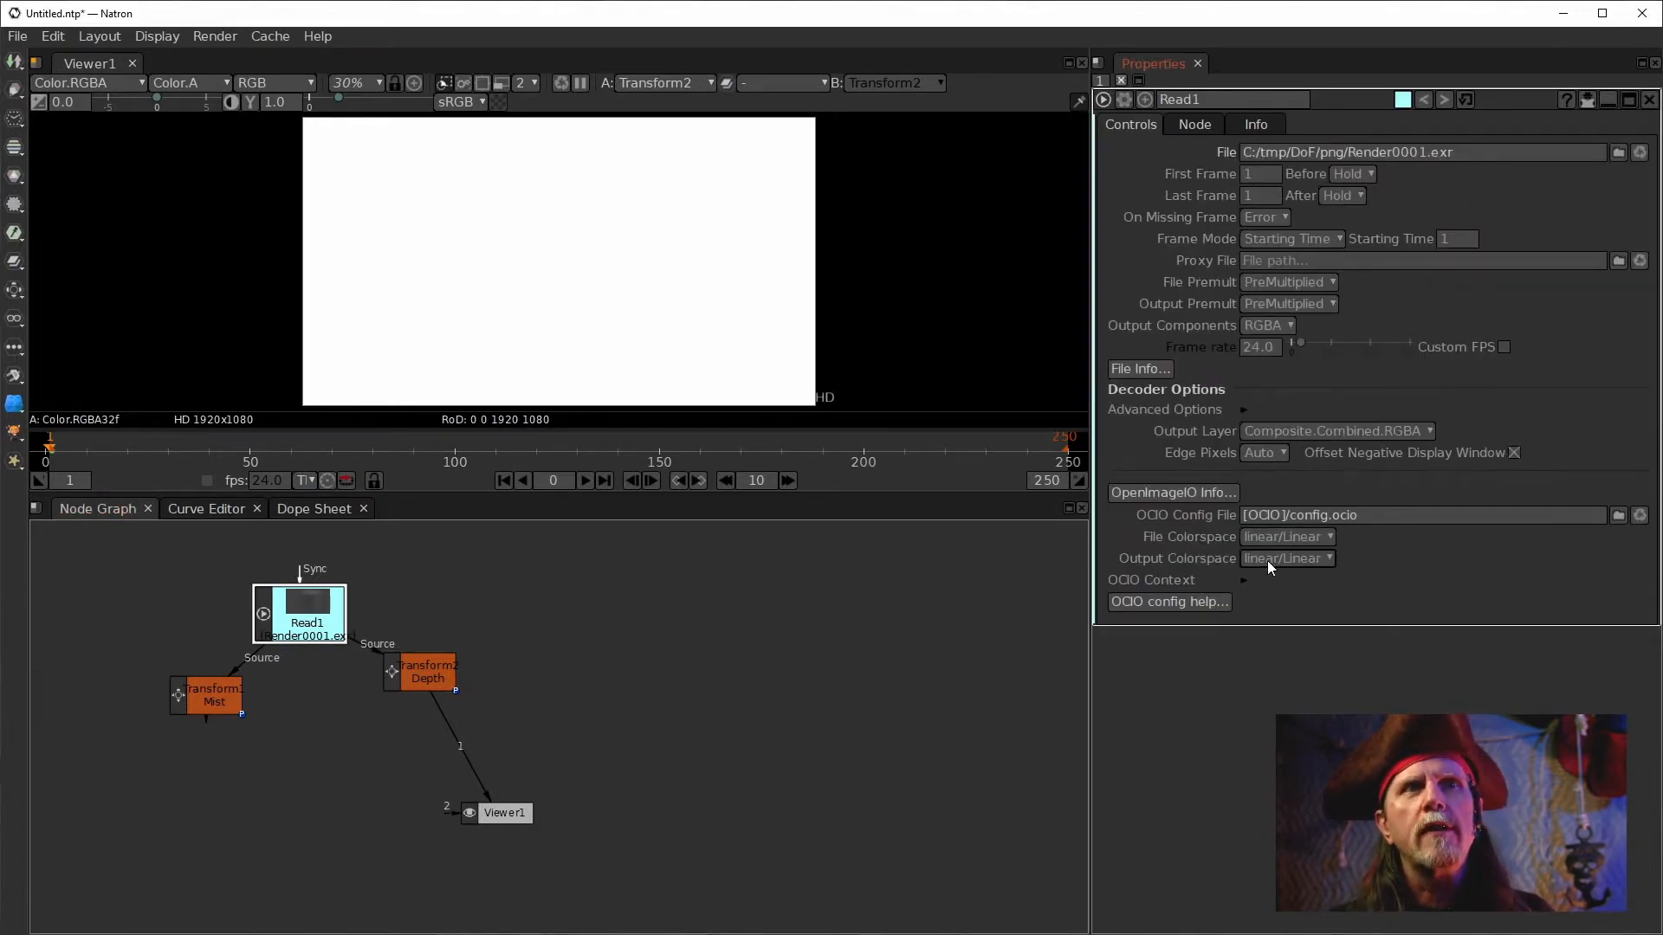
pyautogui.moveTo(1263, 556)
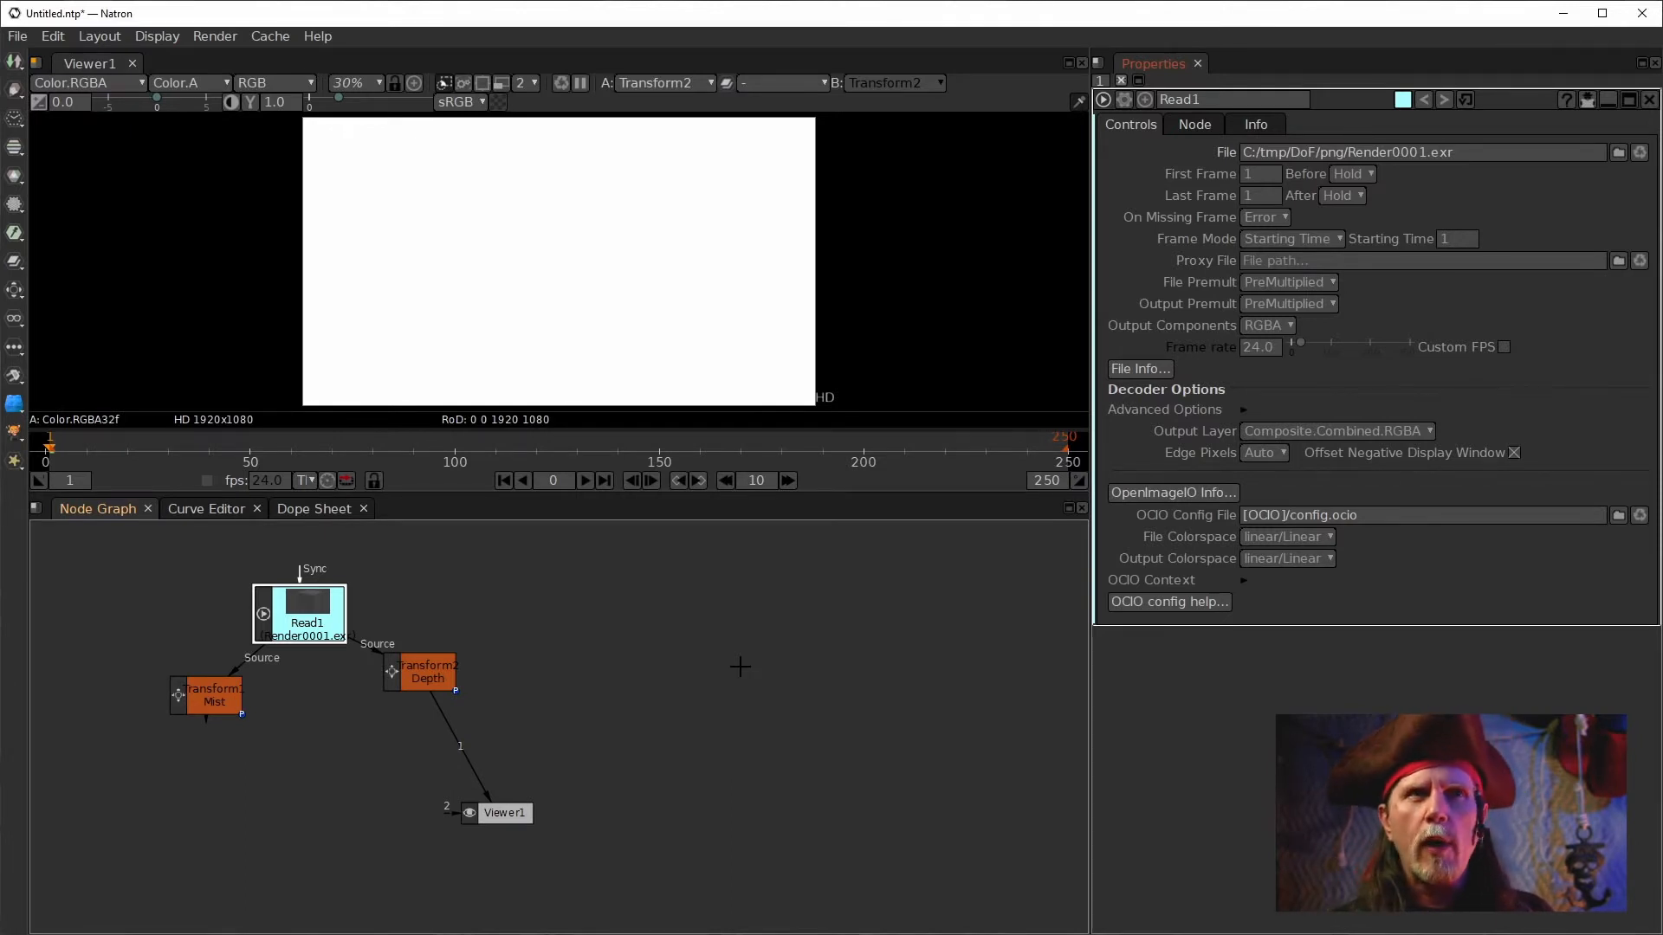
pyautogui.moveTo(430, 673); pyautogui.dragTo(418, 673)
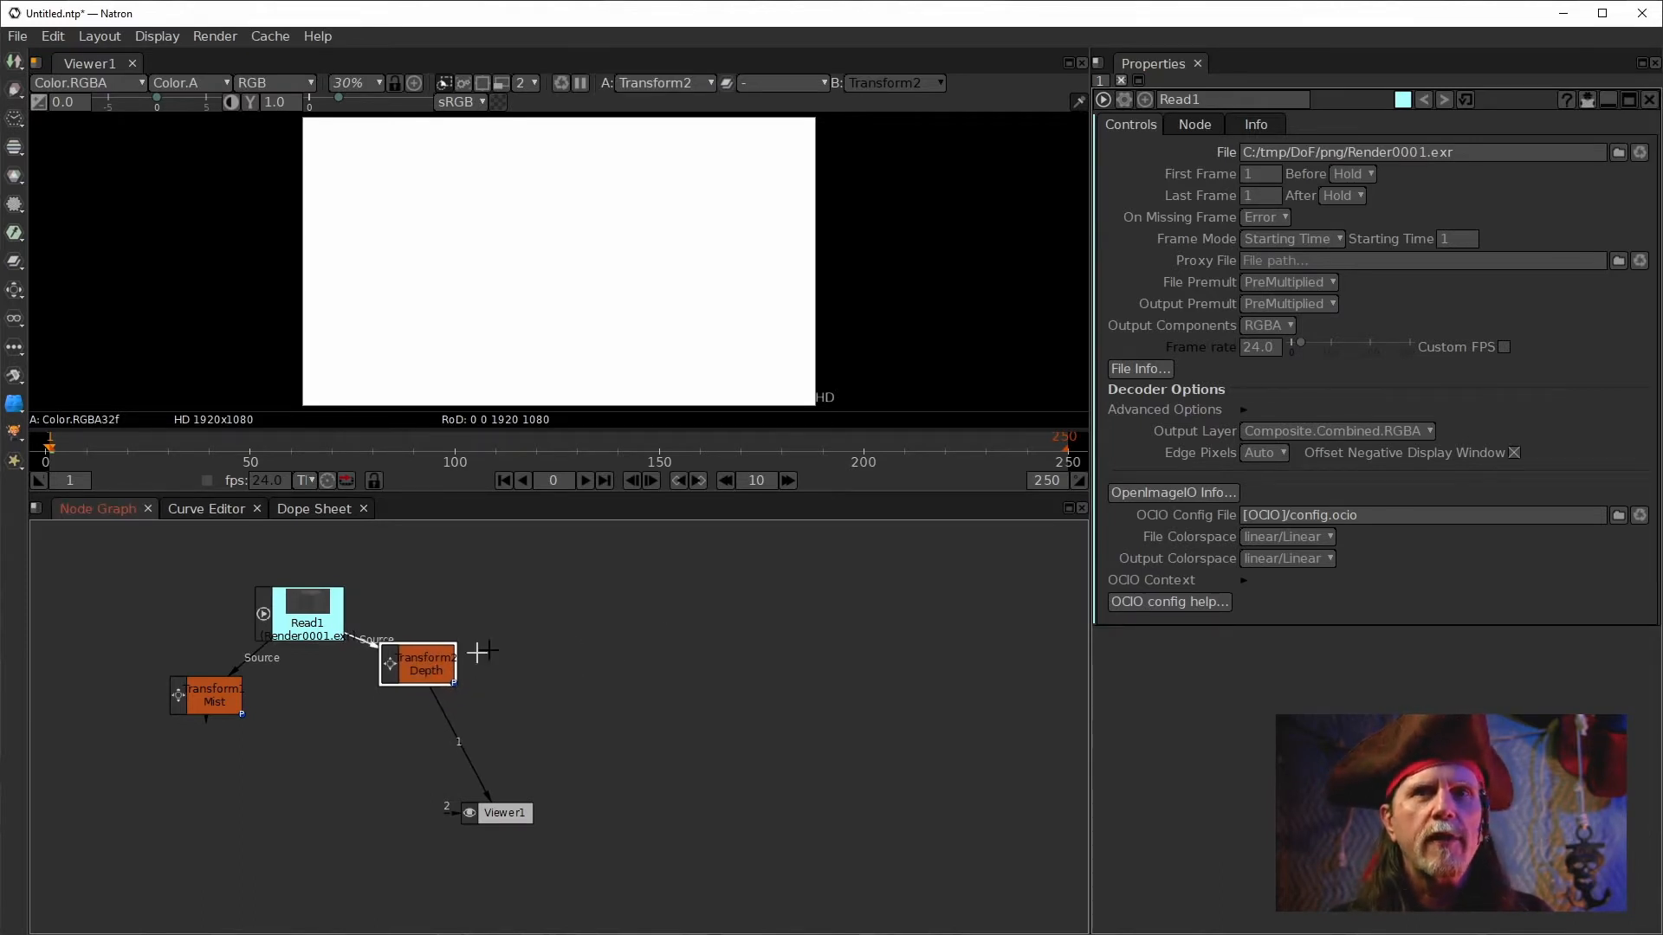
pyautogui.doubleClick(441, 674)
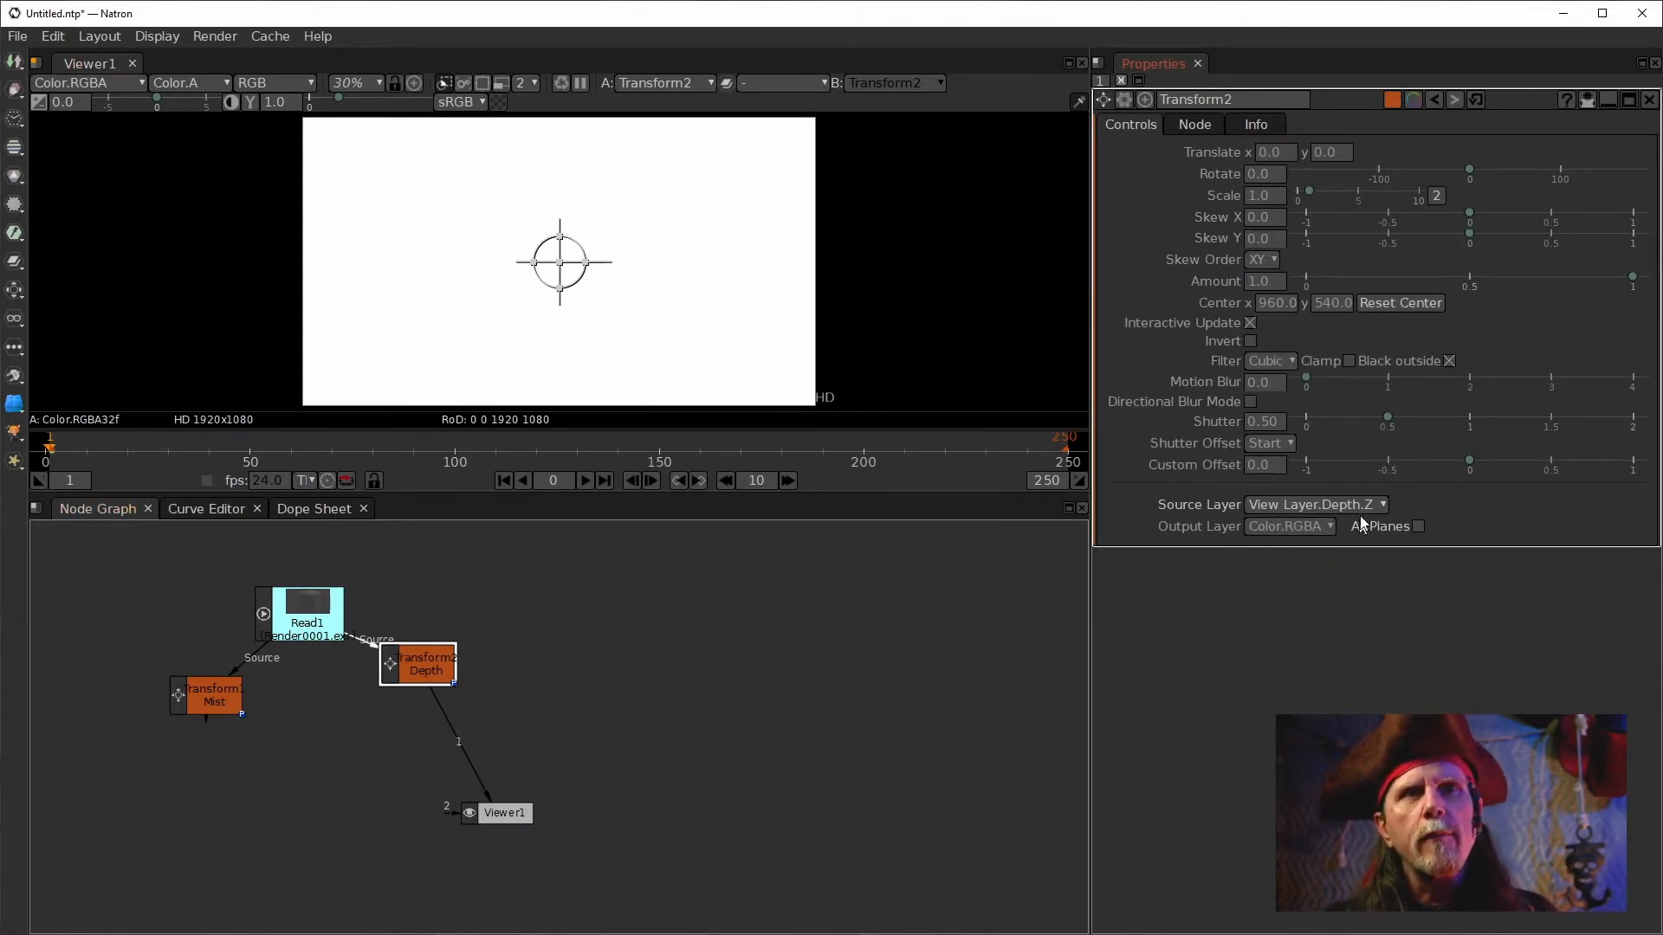
pyautogui.click(1303, 525)
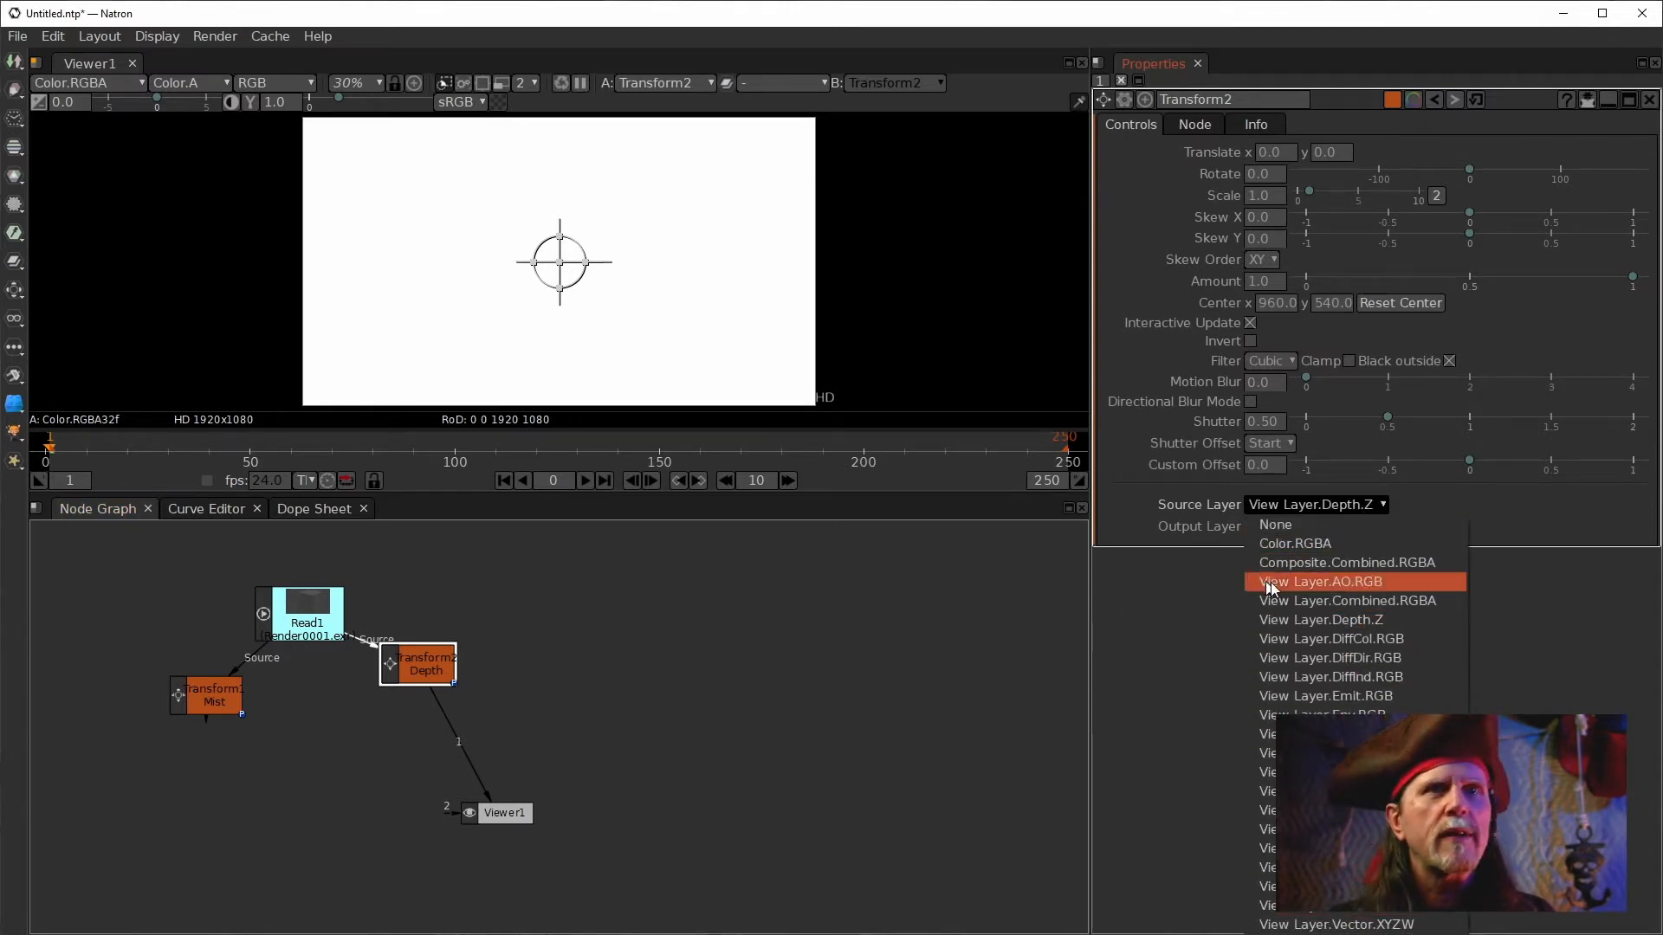
pyautogui.click(1242, 690)
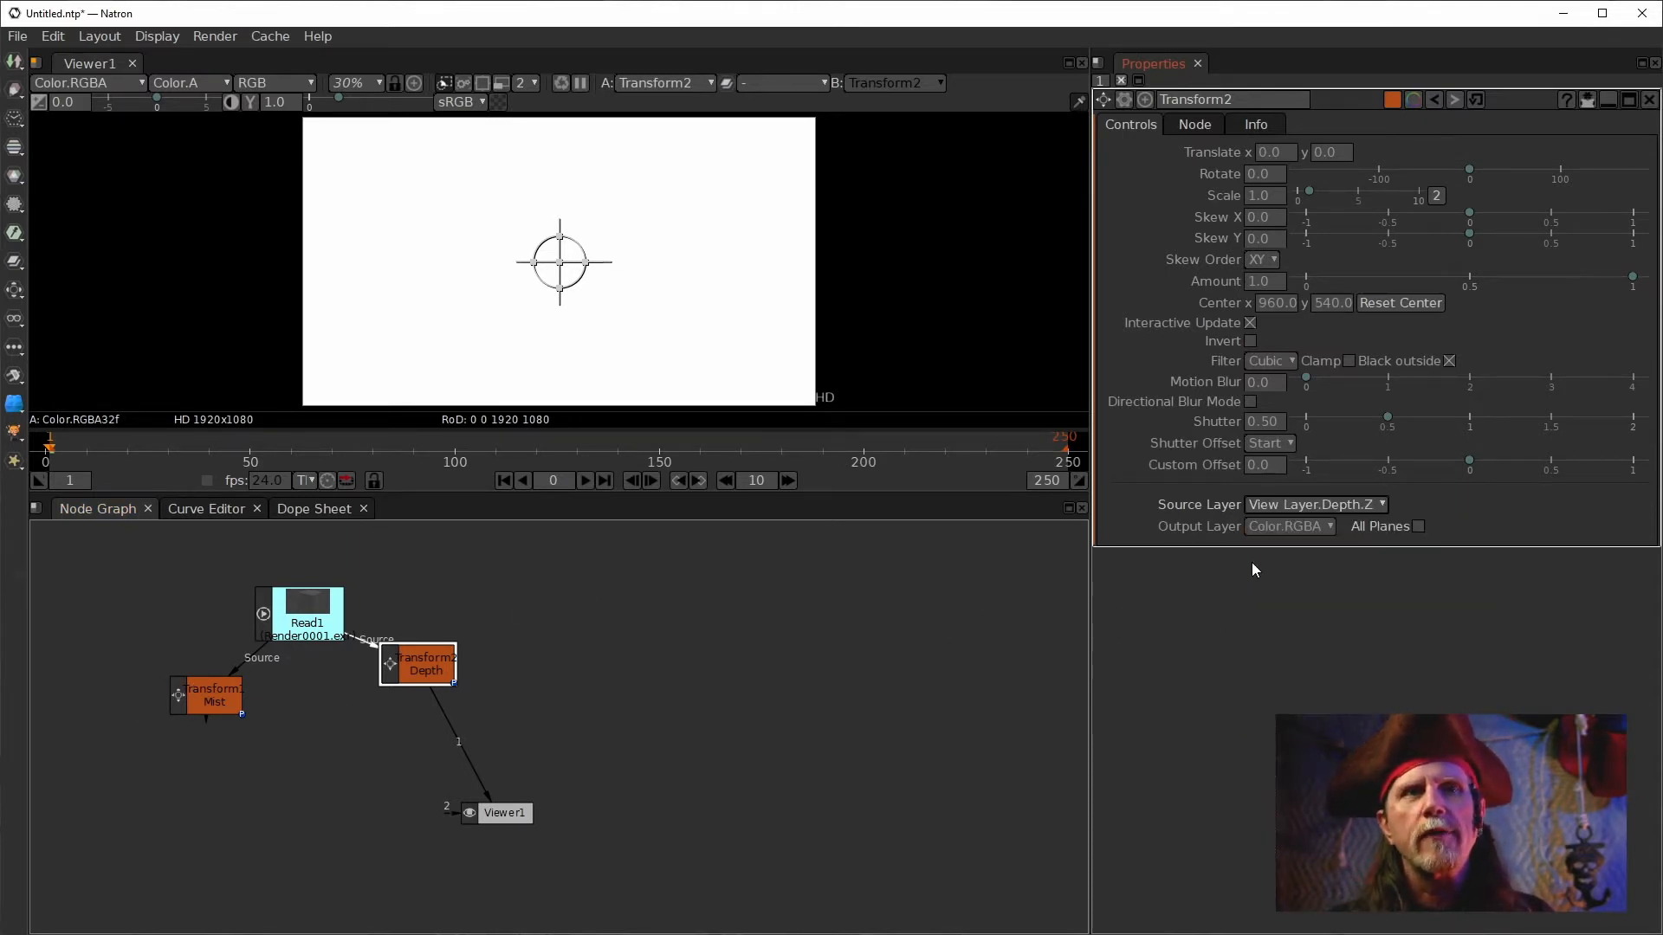
pyautogui.click(1323, 506)
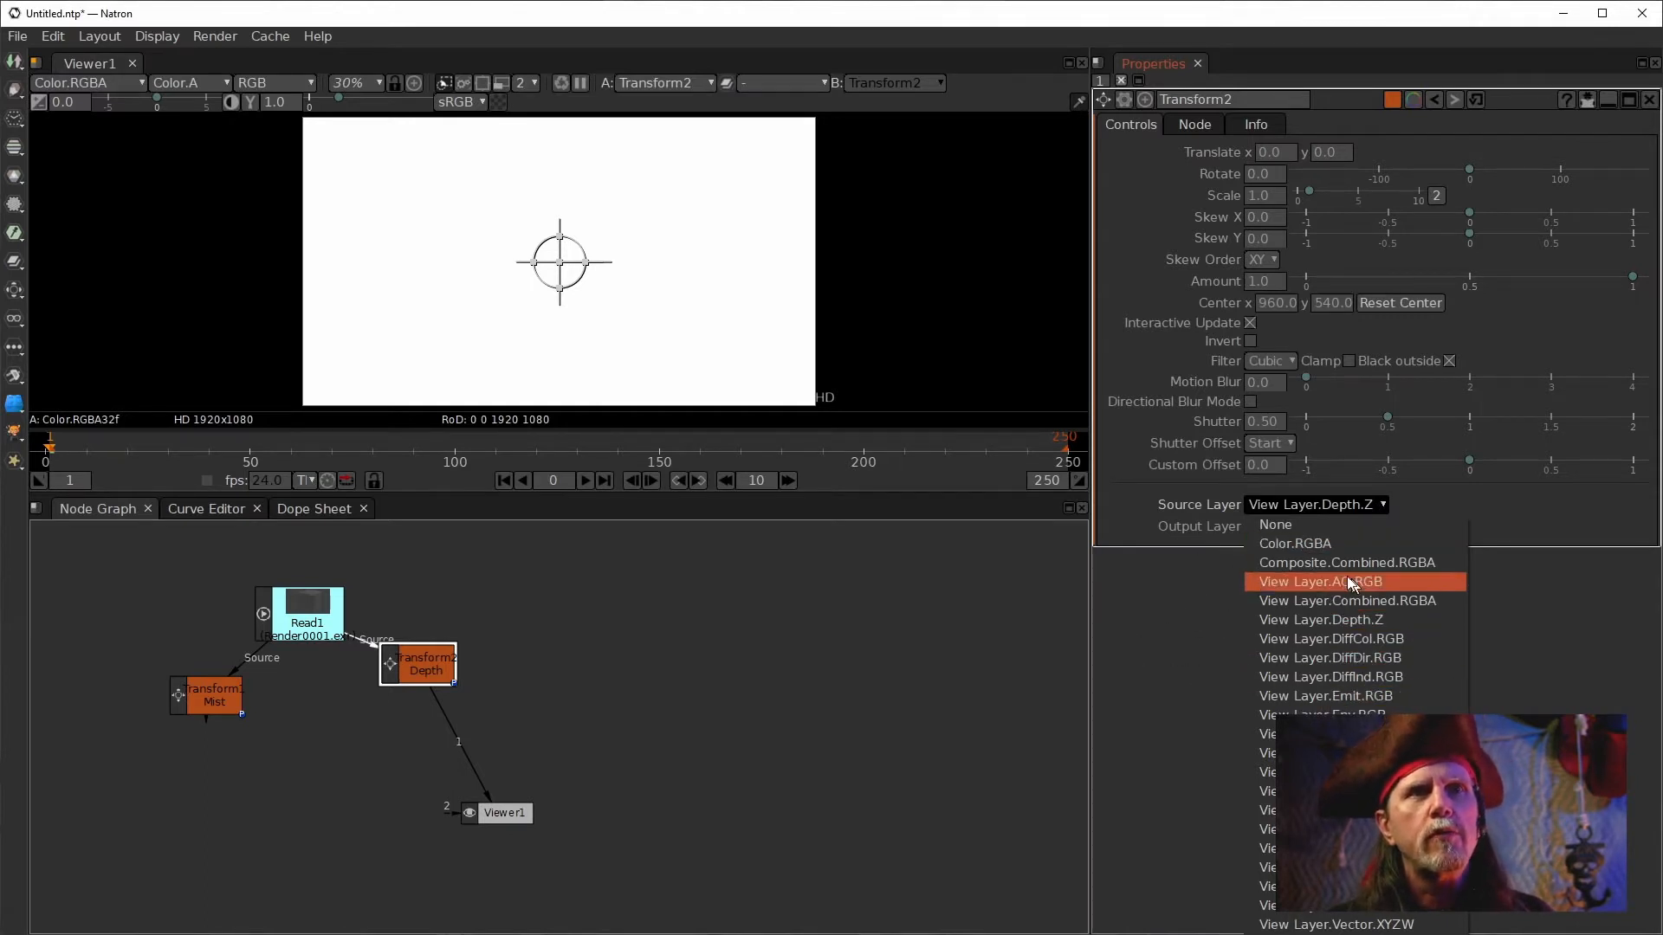
pyautogui.click(963, 684)
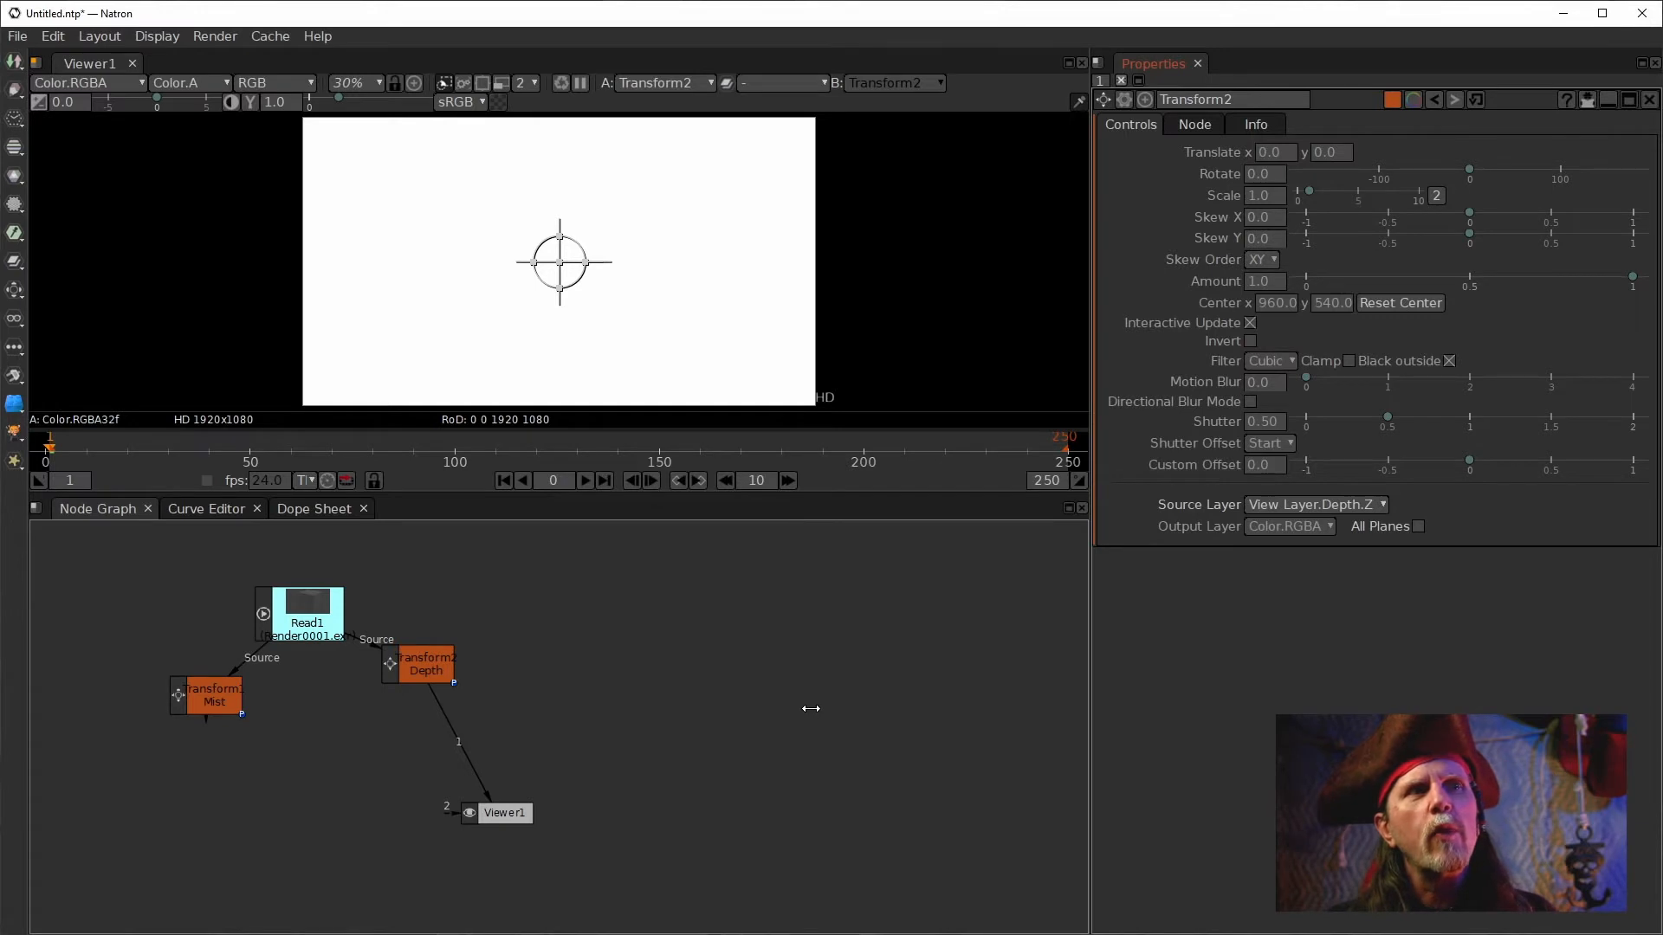
# Paste the copied Read nodes for the PNG passes into the node graph and move Read14 lower.
pyautogui.hotkey('ctrl', 'v')
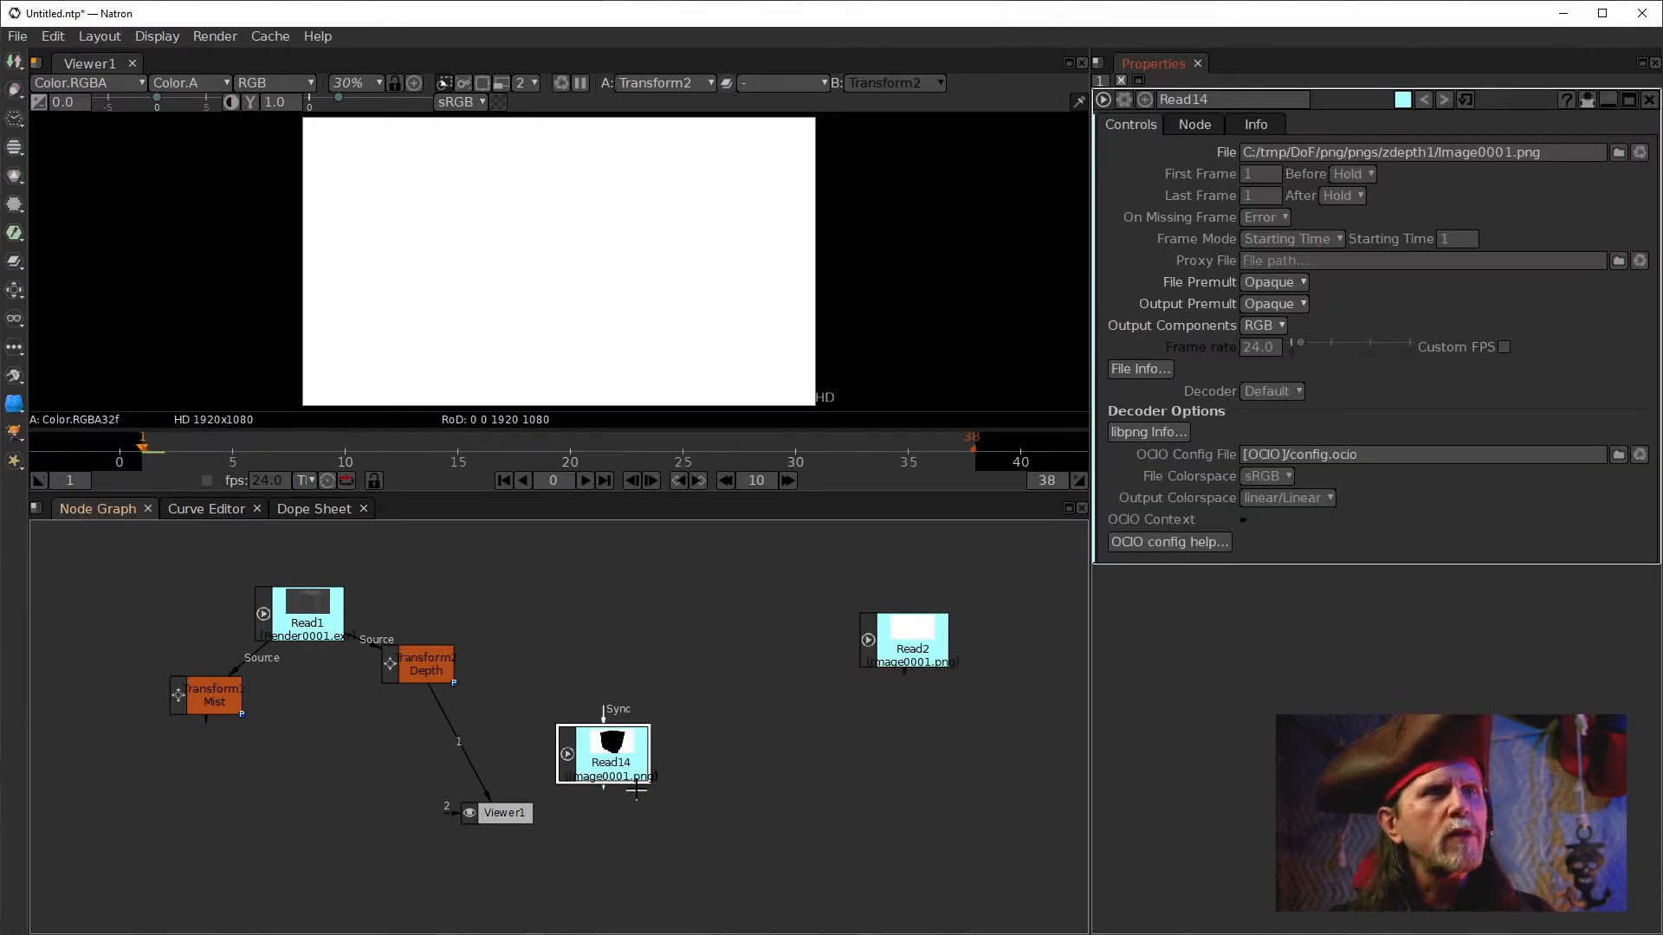
pyautogui.moveTo(629, 746); pyautogui.dragTo(738, 756)
pyautogui.moveTo(610, 747); pyautogui.dragTo(684, 833)
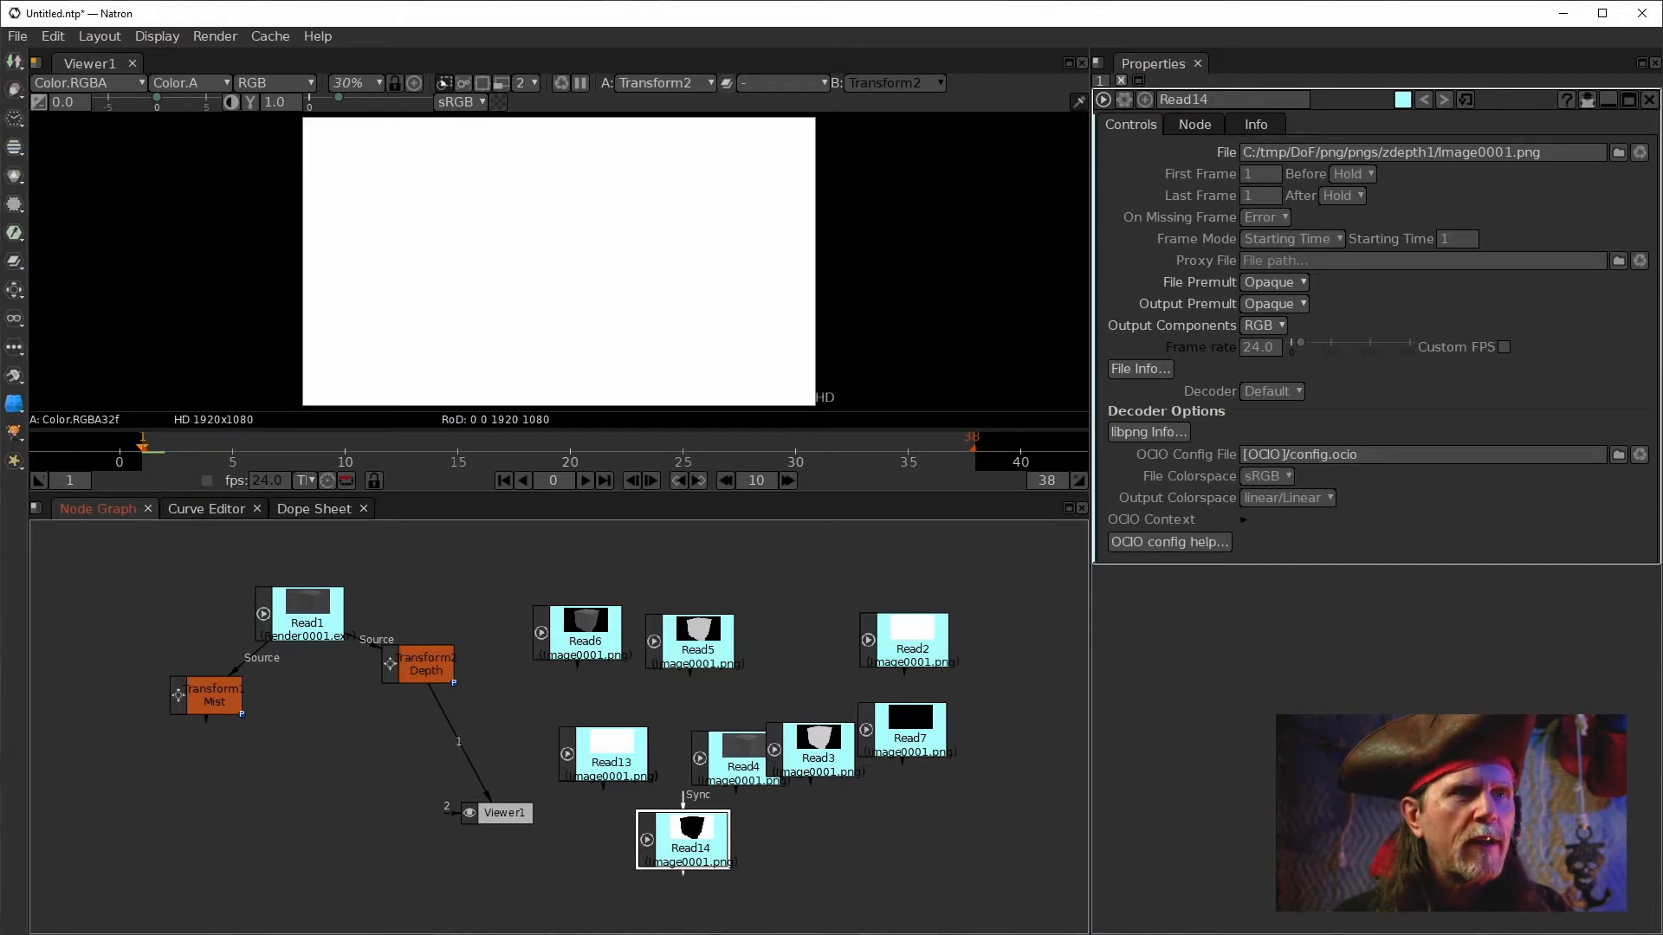
# Switch to Blender to examine the AO File Output node in the compositor, then return to Natron.
pyautogui.hotkey('alt', 'Tab')
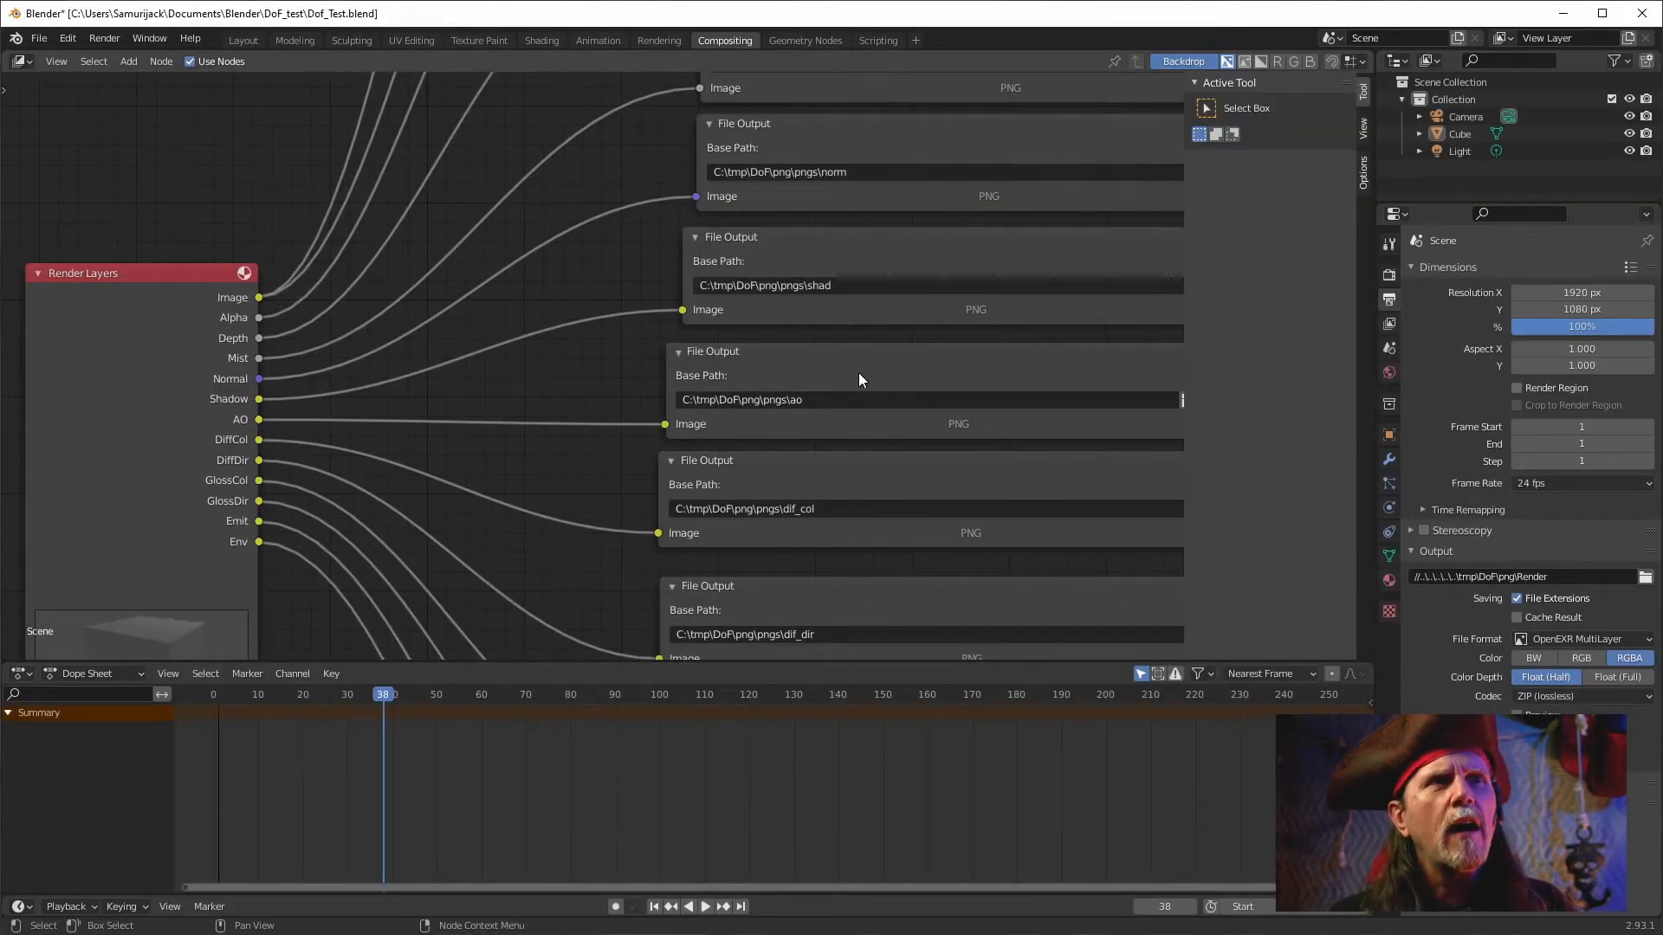
pyautogui.click(848, 348)
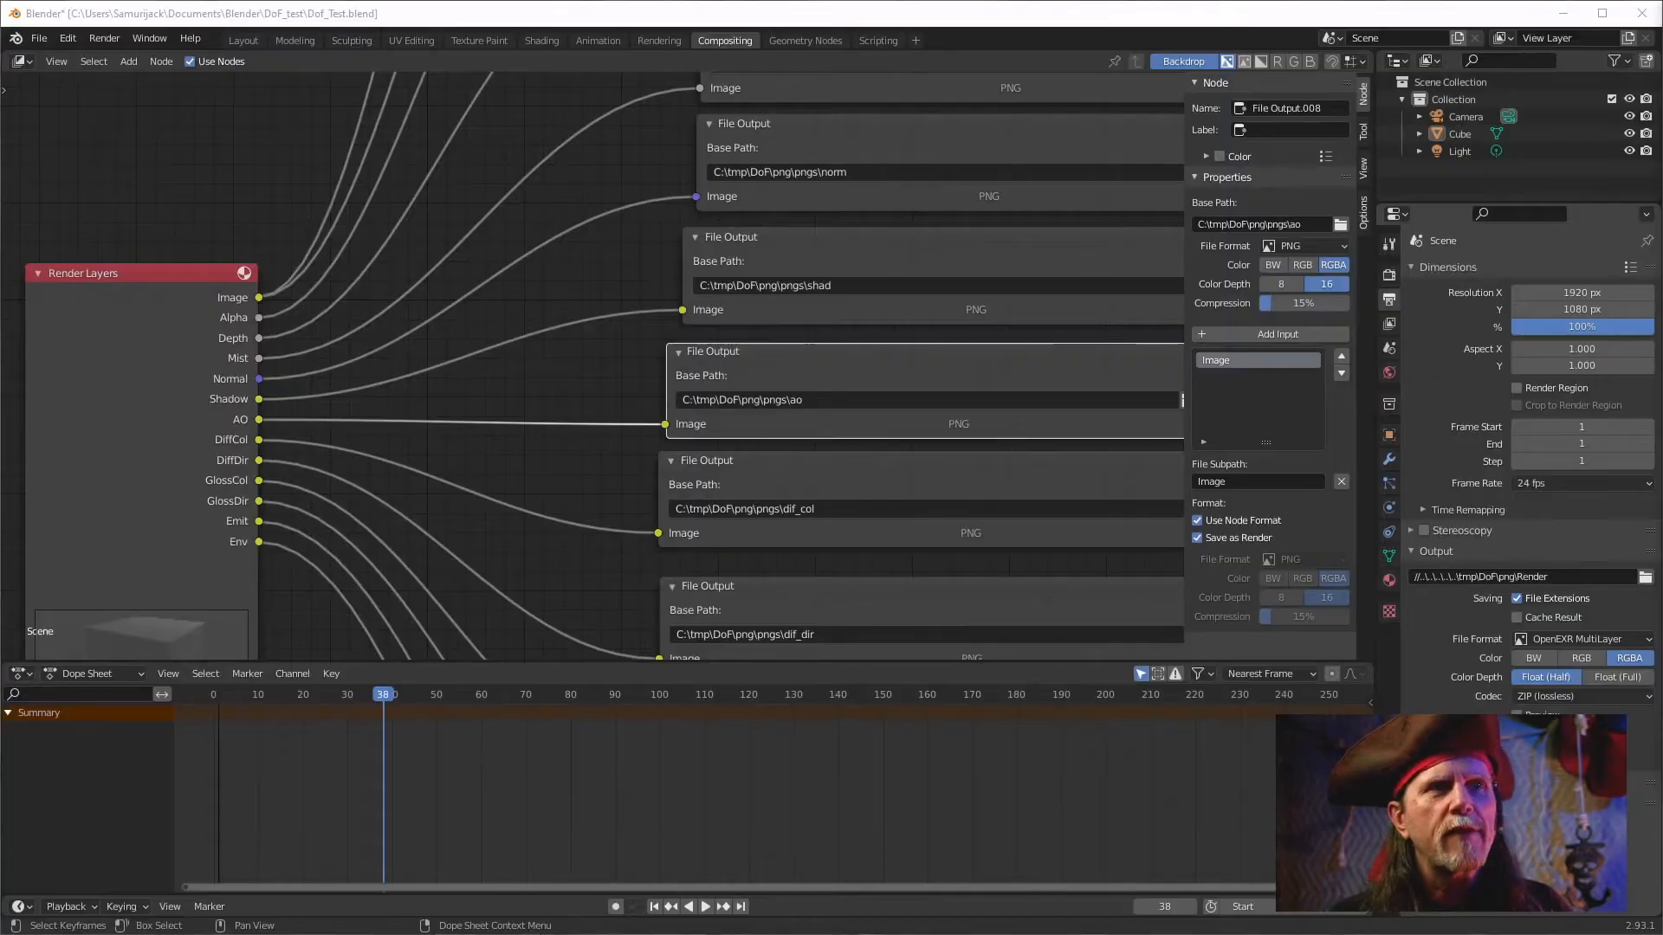
pyautogui.moveTo(537, 933)
pyautogui.click(689, 904)
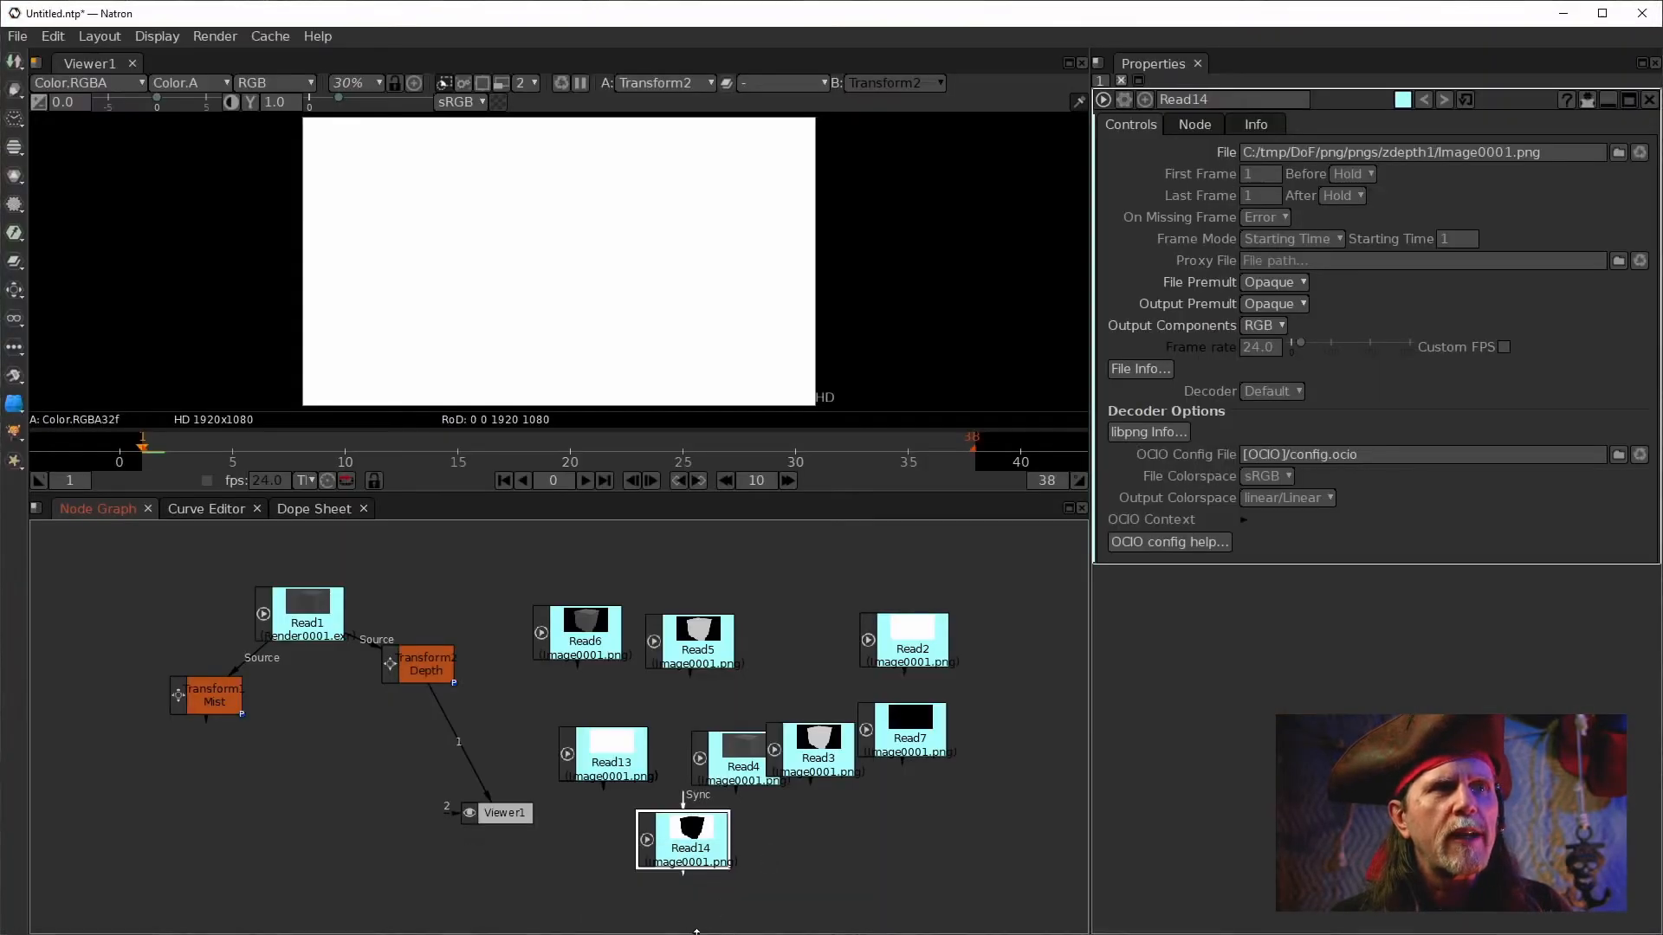
# Spread the pasted Read nodes apart across the node graph.
pyautogui.click(599, 717)
pyautogui.moveTo(598, 717); pyautogui.dragTo(618, 718)
pyautogui.moveTo(632, 777); pyautogui.dragTo(720, 766)
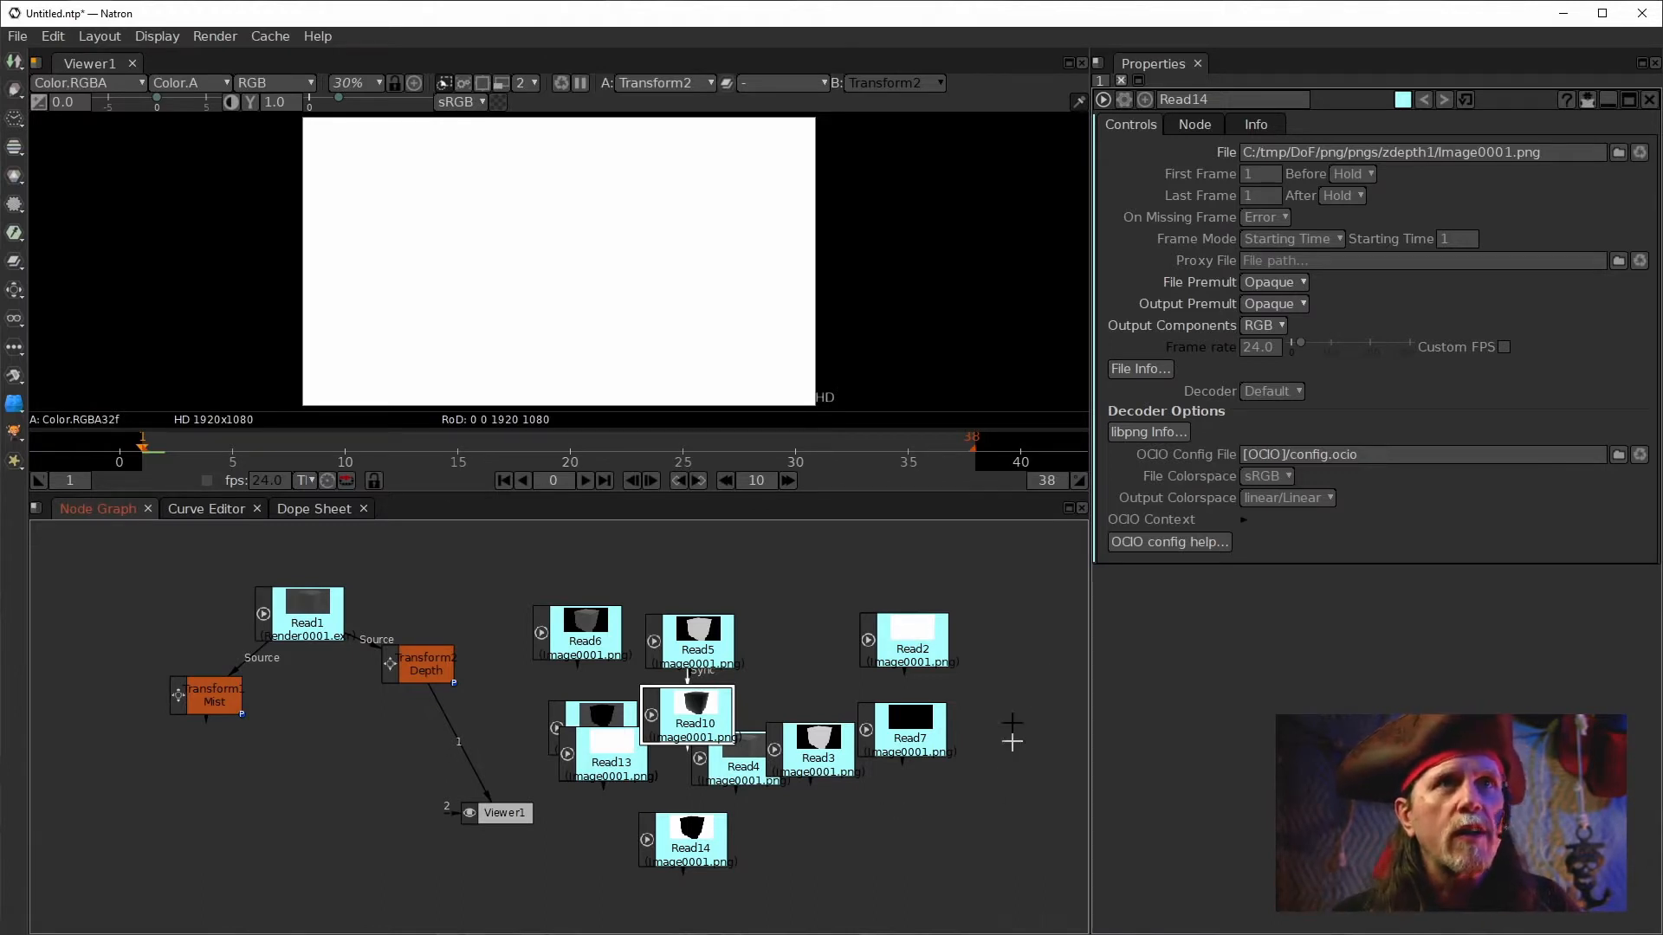
pyautogui.moveTo(696, 655); pyautogui.dragTo(706, 656)
pyautogui.doubleClick(683, 632)
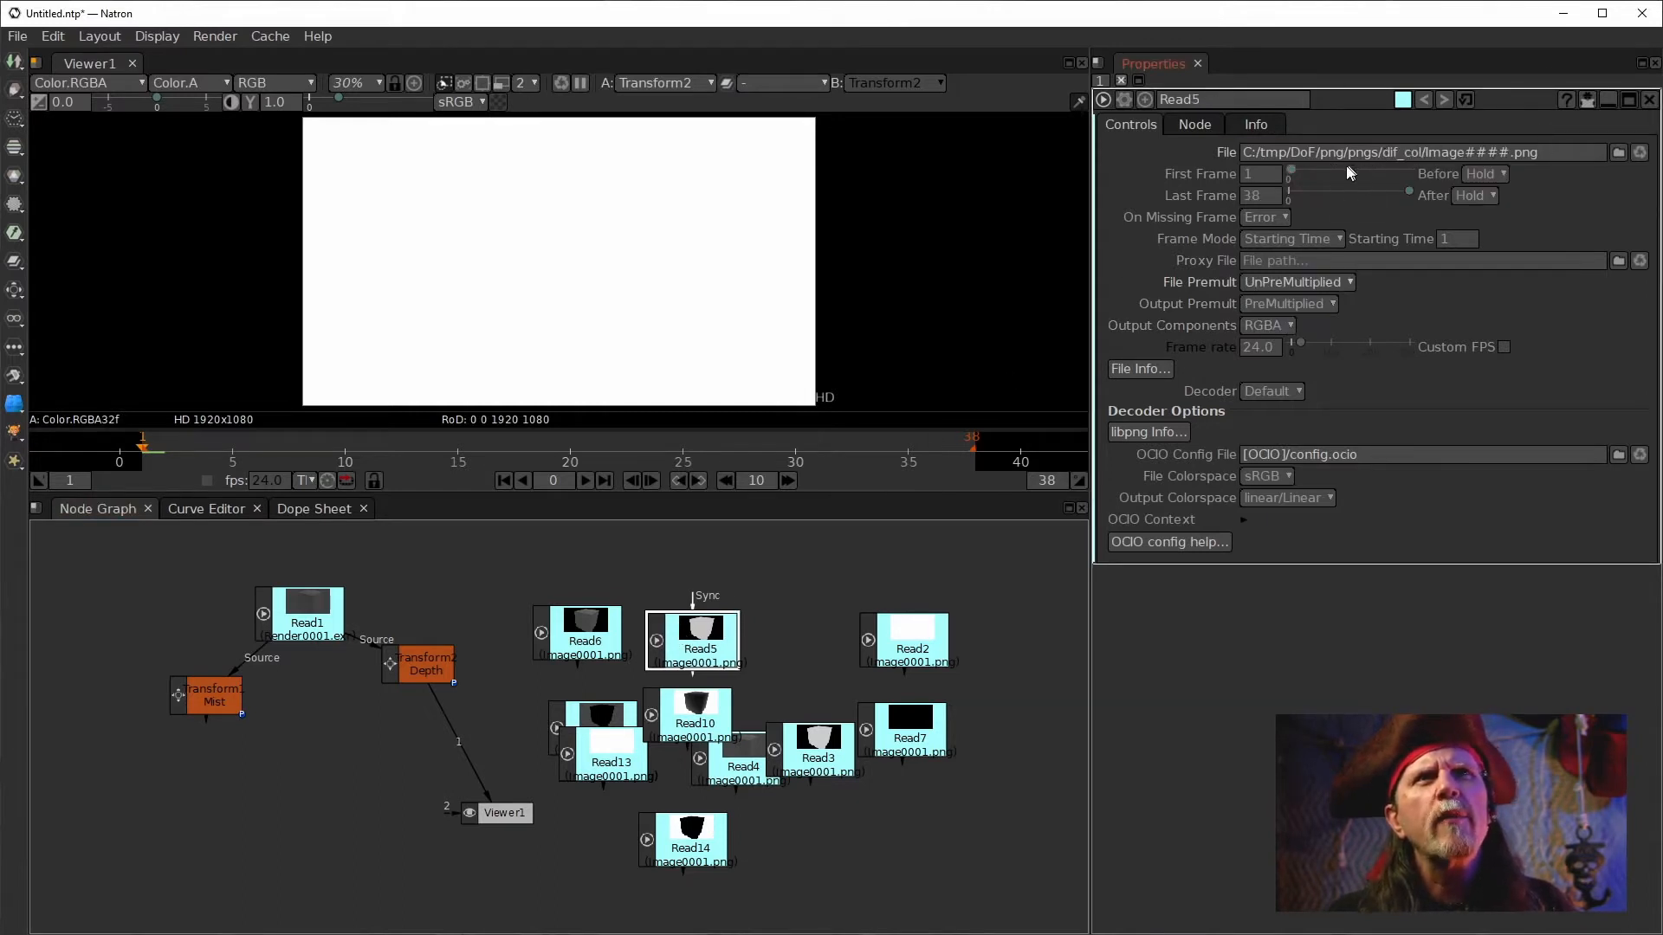
pyautogui.moveTo(689, 633); pyautogui.dragTo(1009, 841)
pyautogui.moveTo(806, 741); pyautogui.dragTo(935, 818)
pyautogui.moveTo(890, 712); pyautogui.dragTo(976, 711)
pyautogui.moveTo(935, 818); pyautogui.dragTo(933, 842)
pyautogui.moveTo(927, 621); pyautogui.dragTo(779, 578)
pyautogui.moveTo(711, 761); pyautogui.dragTo(929, 617)
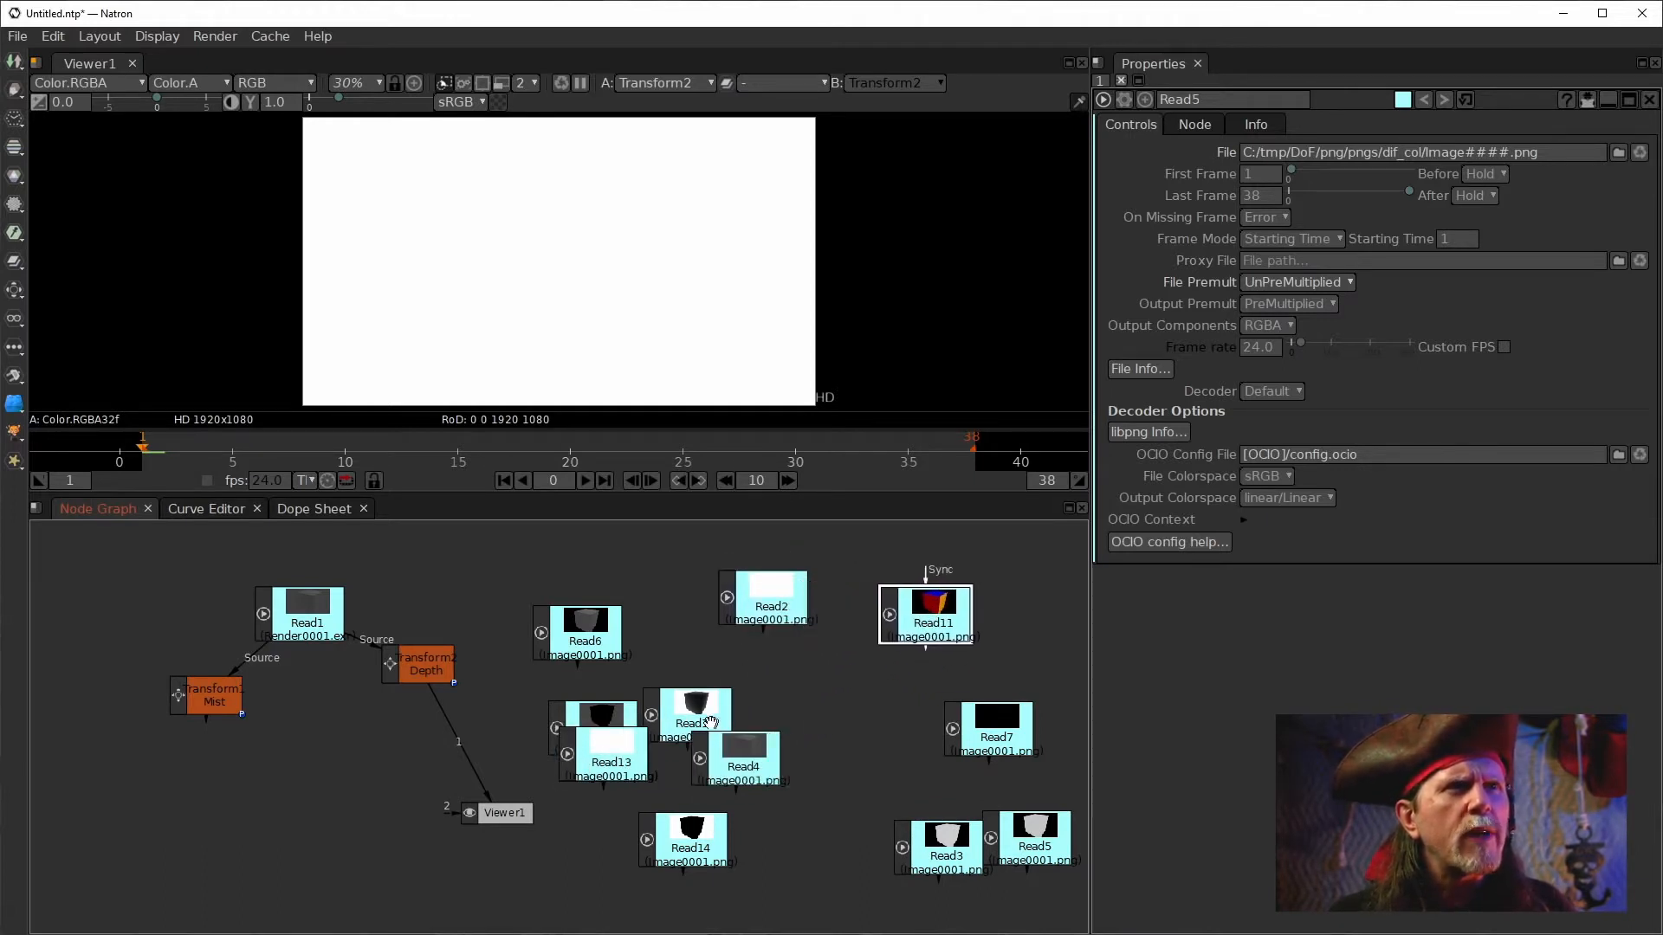
pyautogui.moveTo(719, 720); pyautogui.dragTo(737, 716)
pyautogui.moveTo(930, 608); pyautogui.dragTo(971, 590)
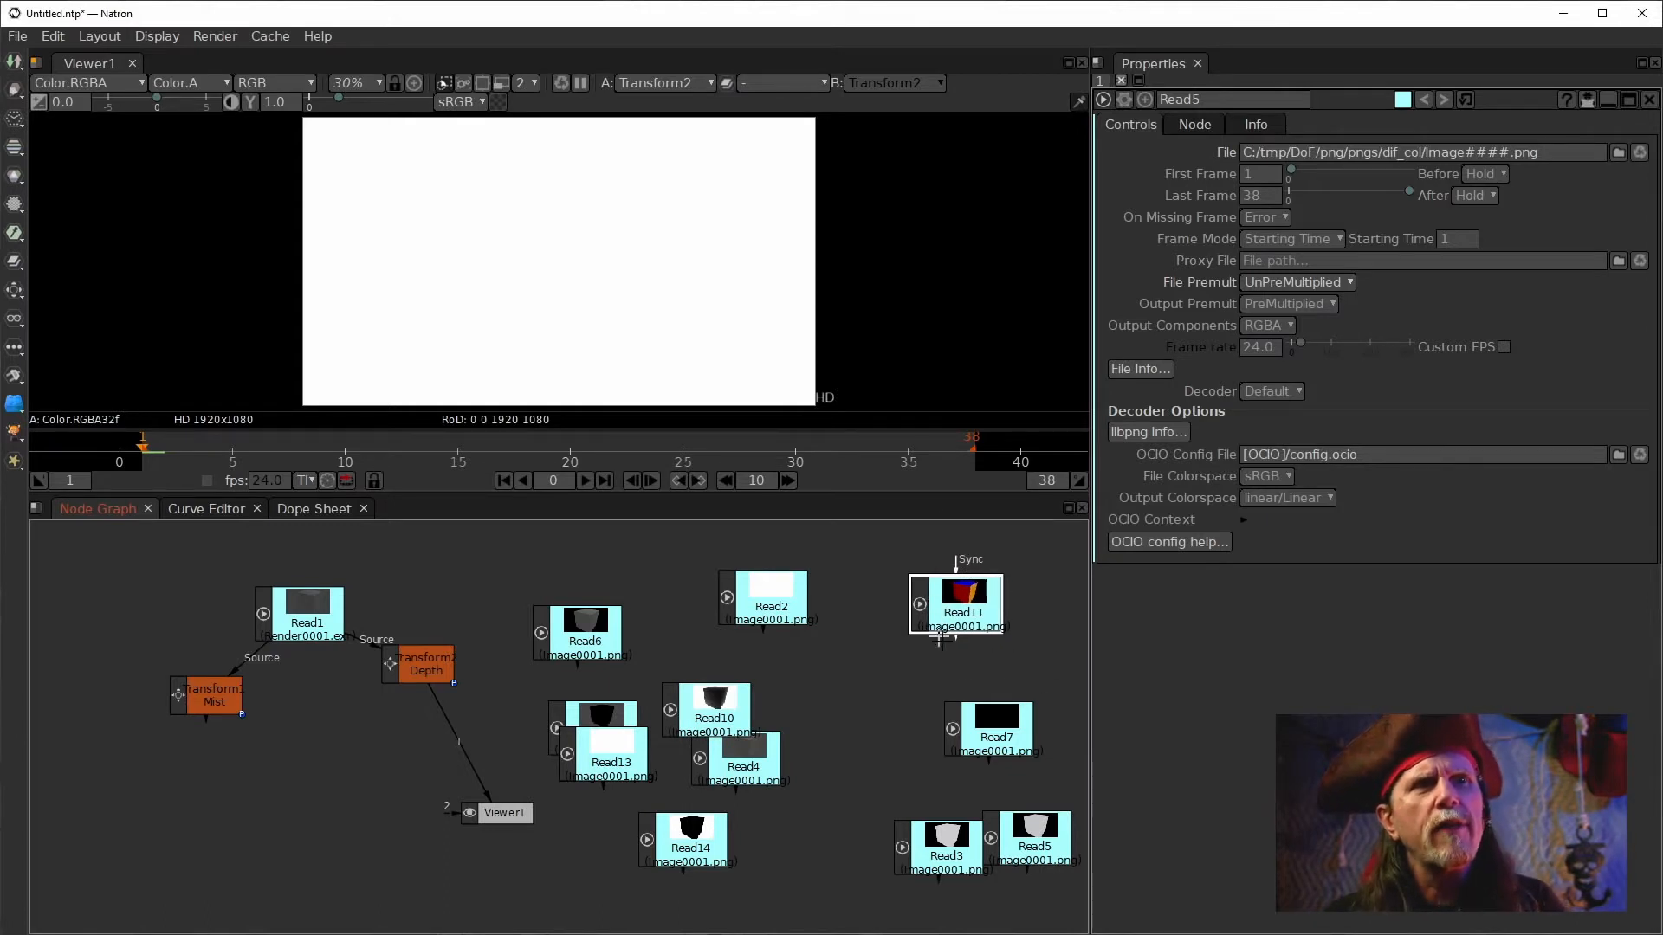
# Delete the Read11 node and show Read7 in the viewer.
pyautogui.moveTo(953, 592); pyautogui.dragTo(950, 590)
pyautogui.press('Delete')
pyautogui.click(989, 734)
pyautogui.press('1')
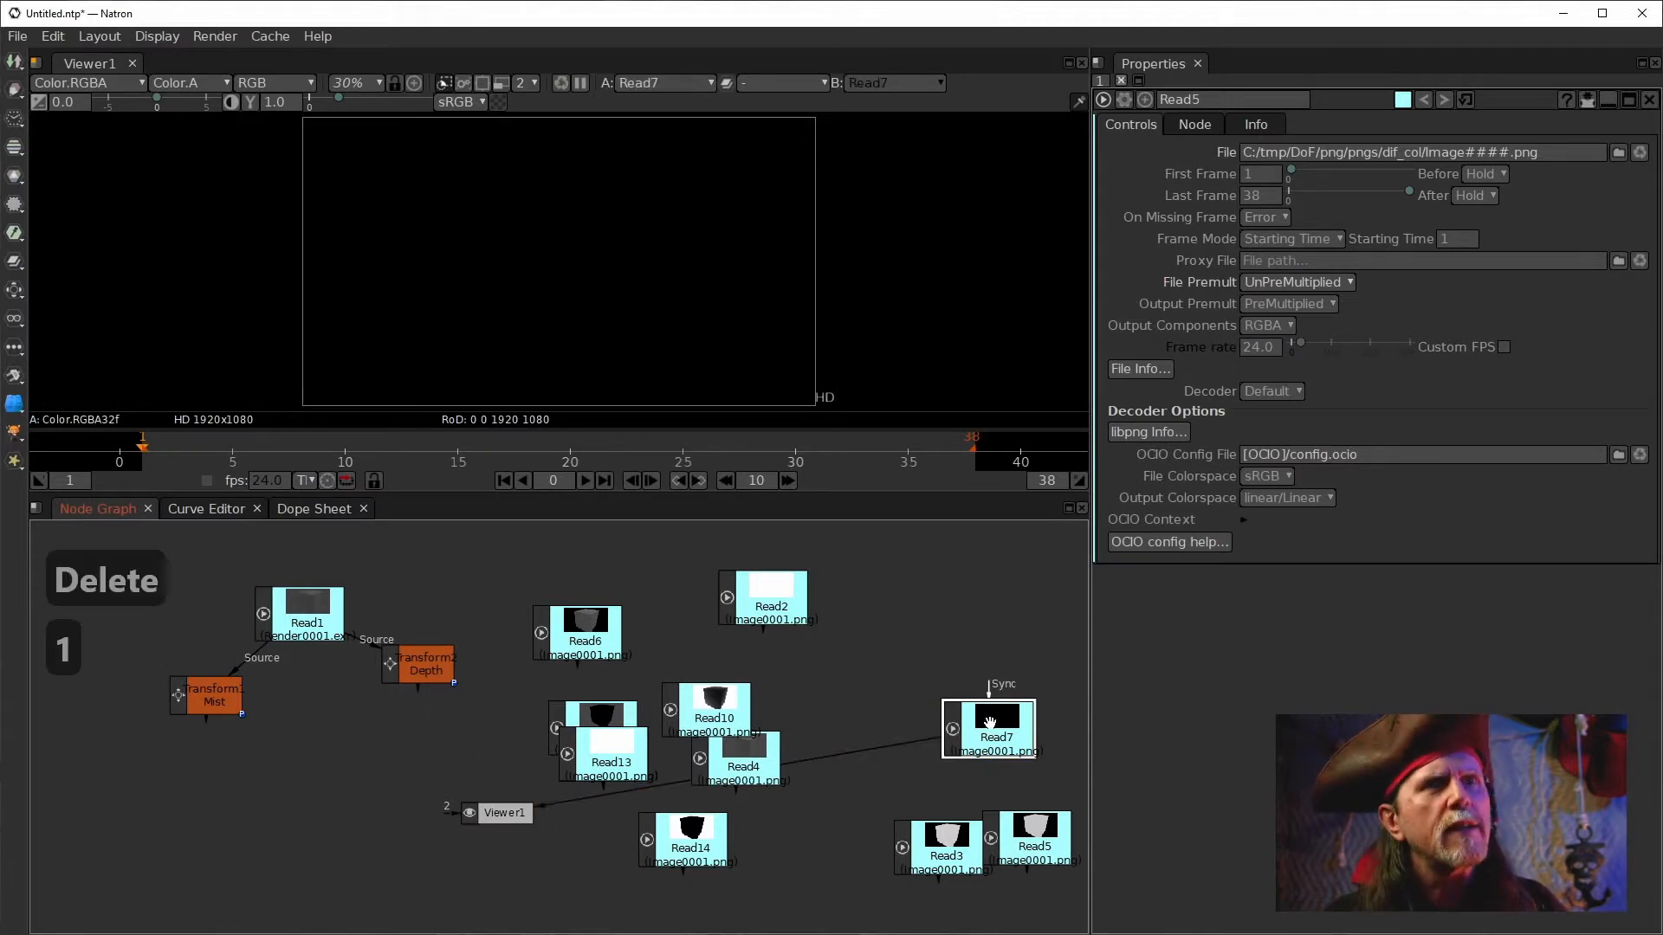
# Delete the Read7 node, then preview Read3 in the viewer and delete it too.
pyautogui.press('BackSpace')
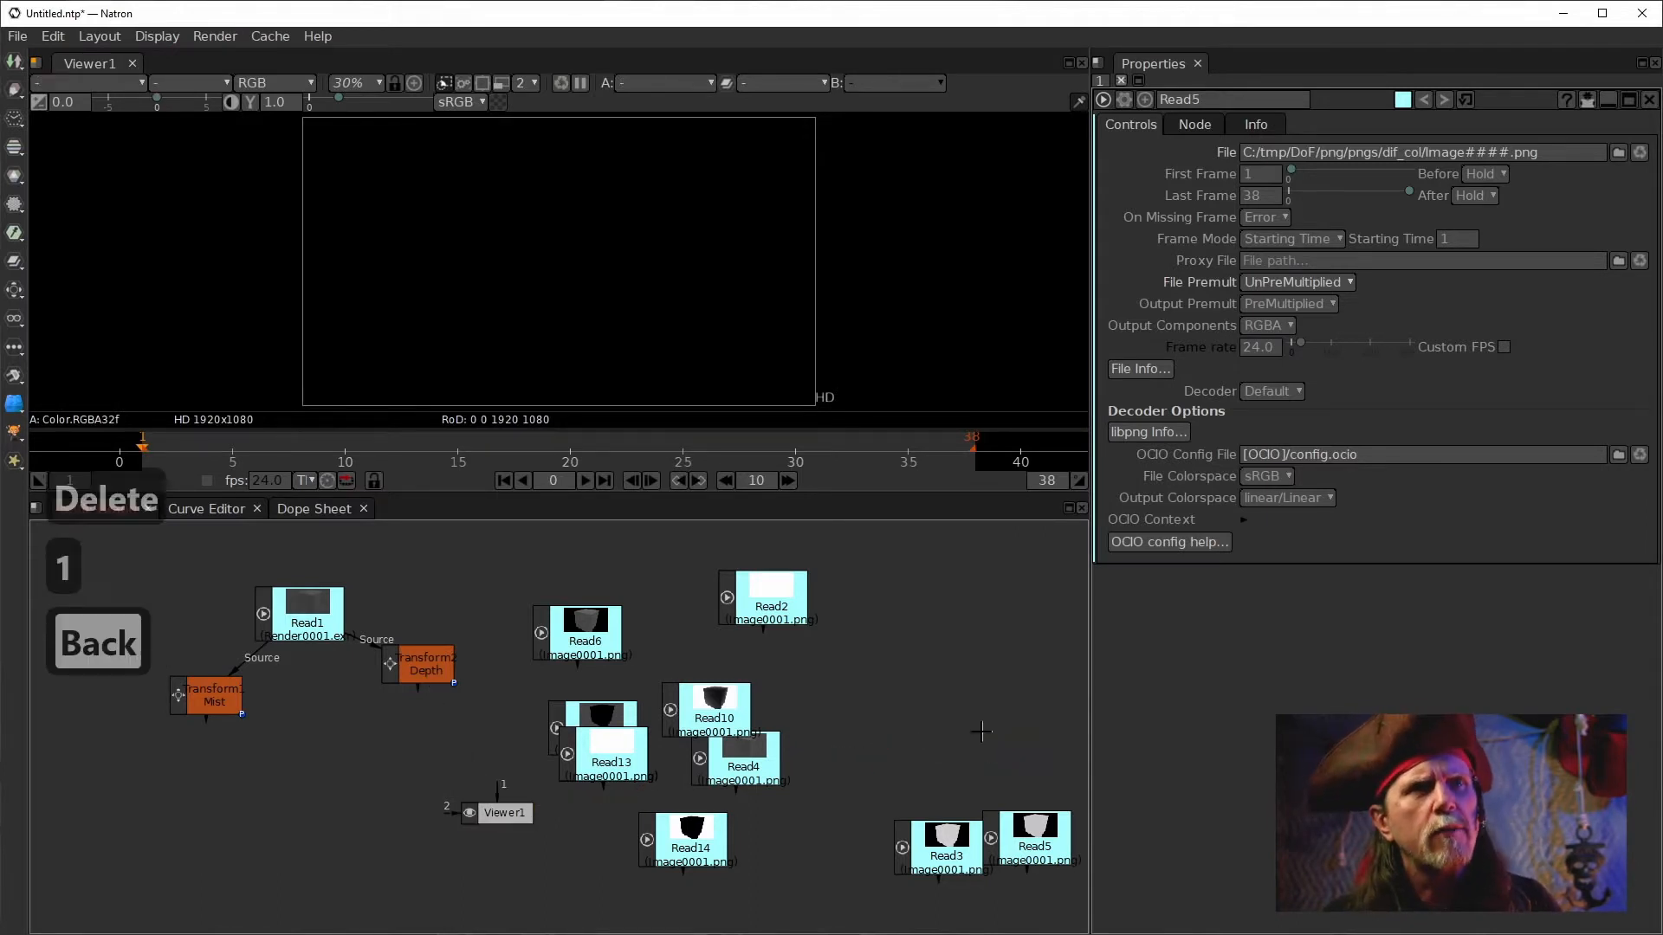
pyautogui.click(942, 836)
pyautogui.press('1')
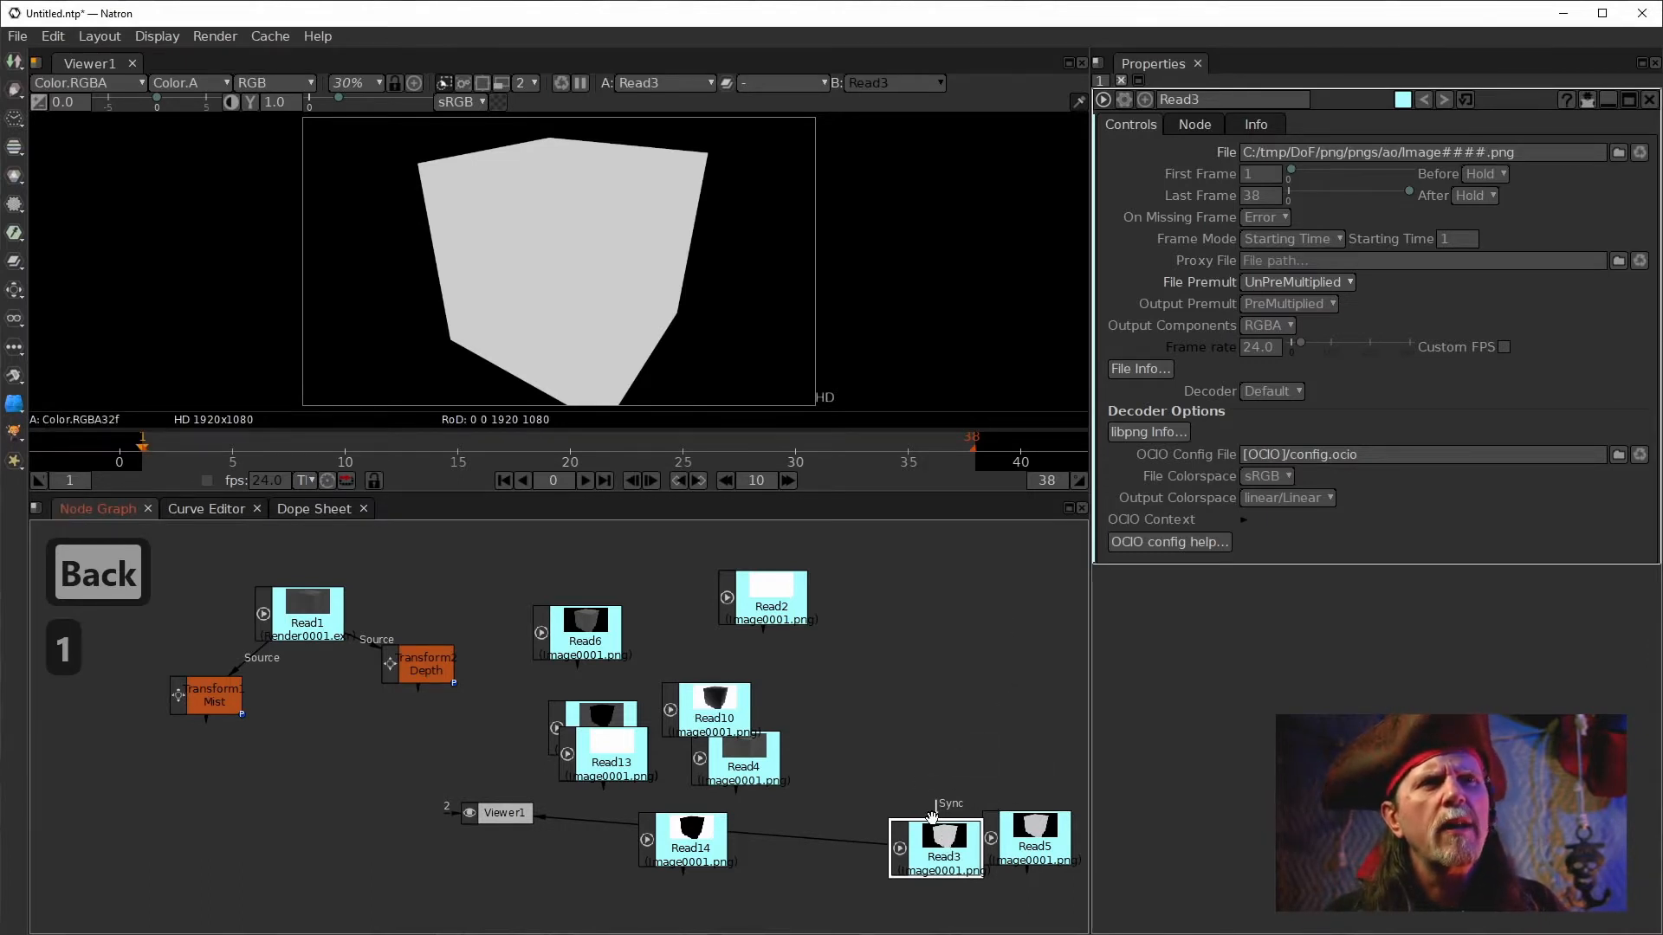
pyautogui.moveTo(934, 816); pyautogui.dragTo(935, 831)
pyautogui.press('BackSpace')
# Preview Read5 in the viewer, open its properties, and delete the node.
pyautogui.click(1035, 841)
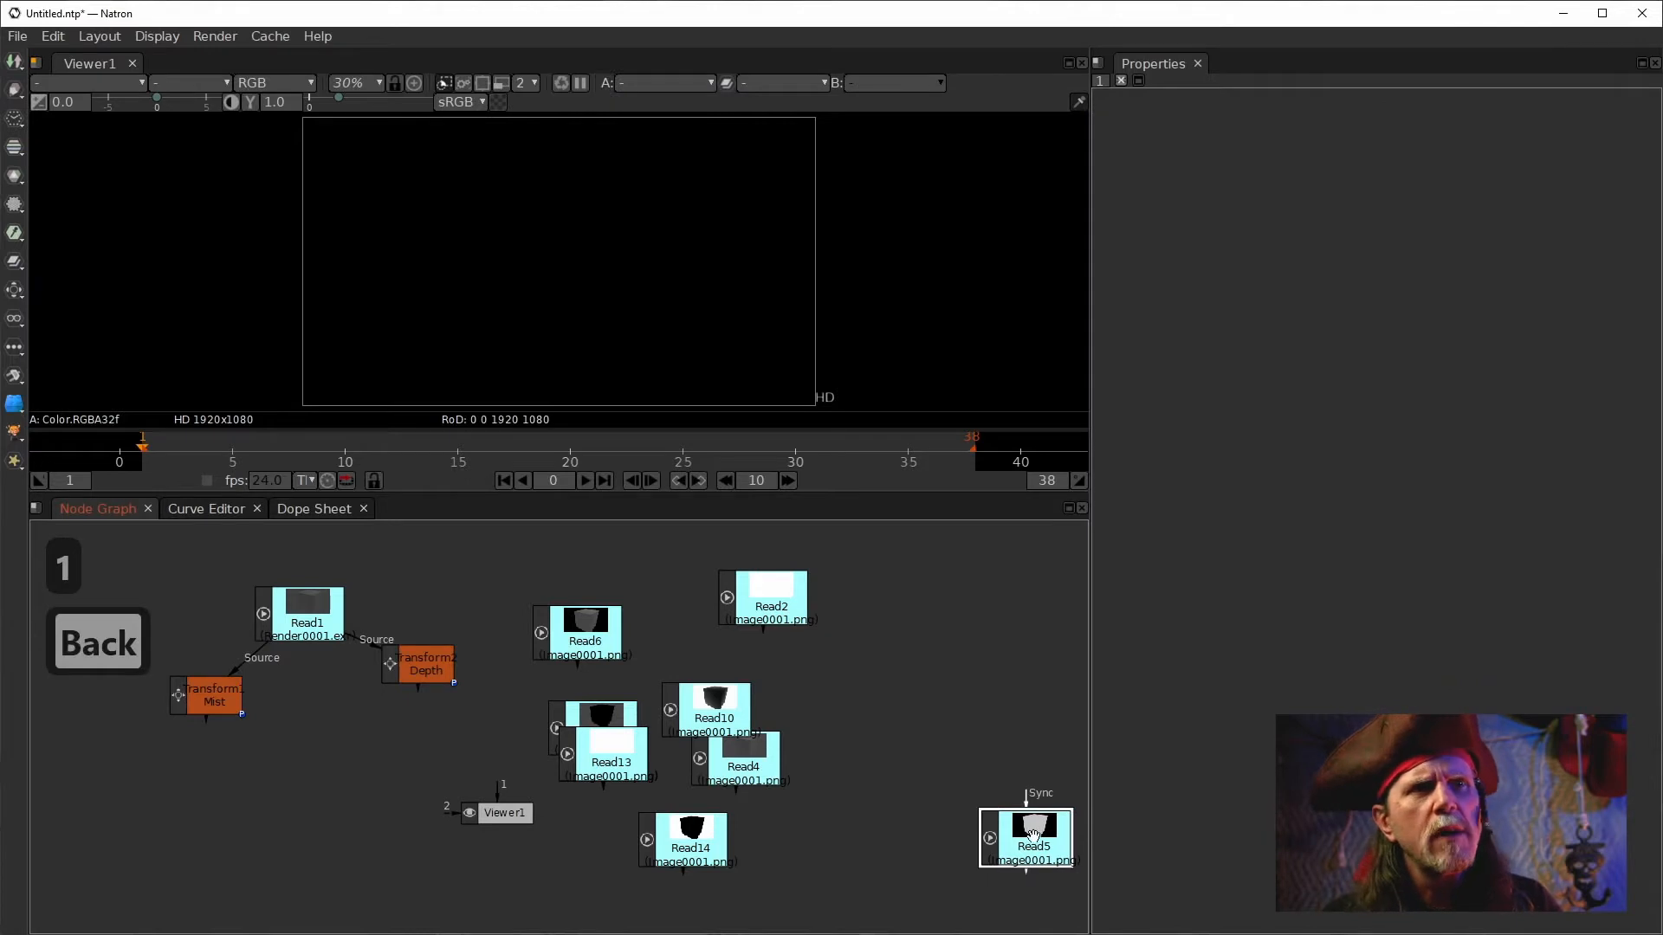
pyautogui.press('1')
pyautogui.moveTo(1023, 839); pyautogui.dragTo(967, 677)
pyautogui.doubleClick(968, 680)
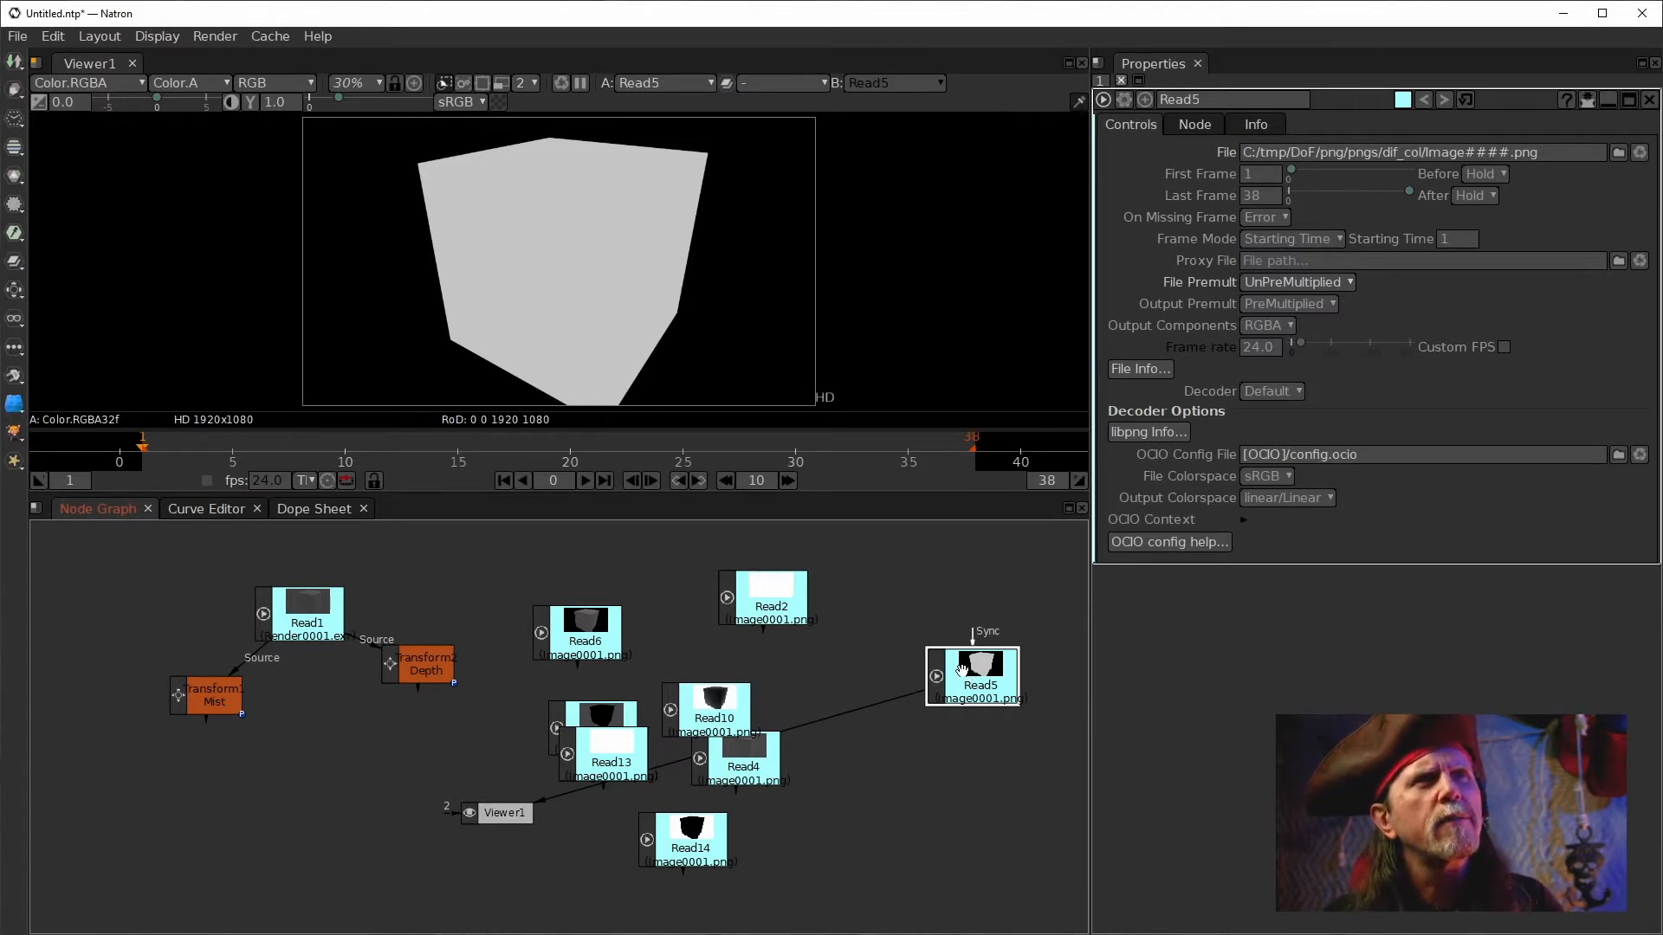
pyautogui.press('BackSpace')
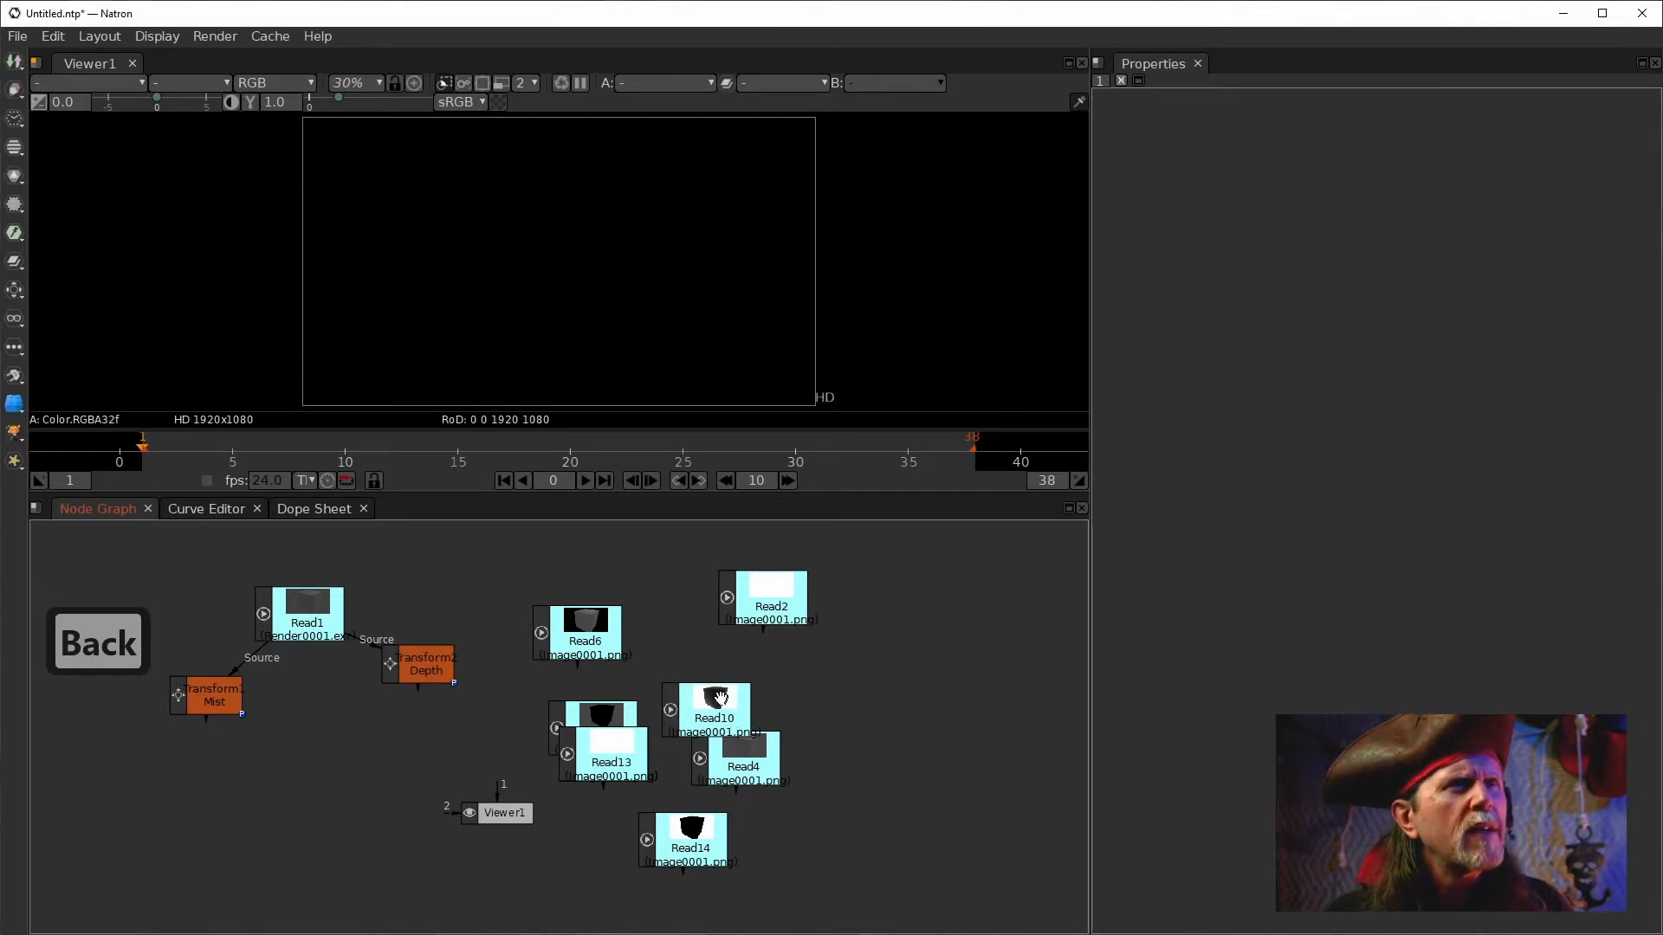
# Rearrange the Read10, Read13, Read8 and Read6 nodes across the node graph.
pyautogui.moveTo(717, 700); pyautogui.dragTo(869, 675)
pyautogui.moveTo(597, 766); pyautogui.dragTo(909, 817)
pyautogui.moveTo(603, 715); pyautogui.dragTo(703, 642)
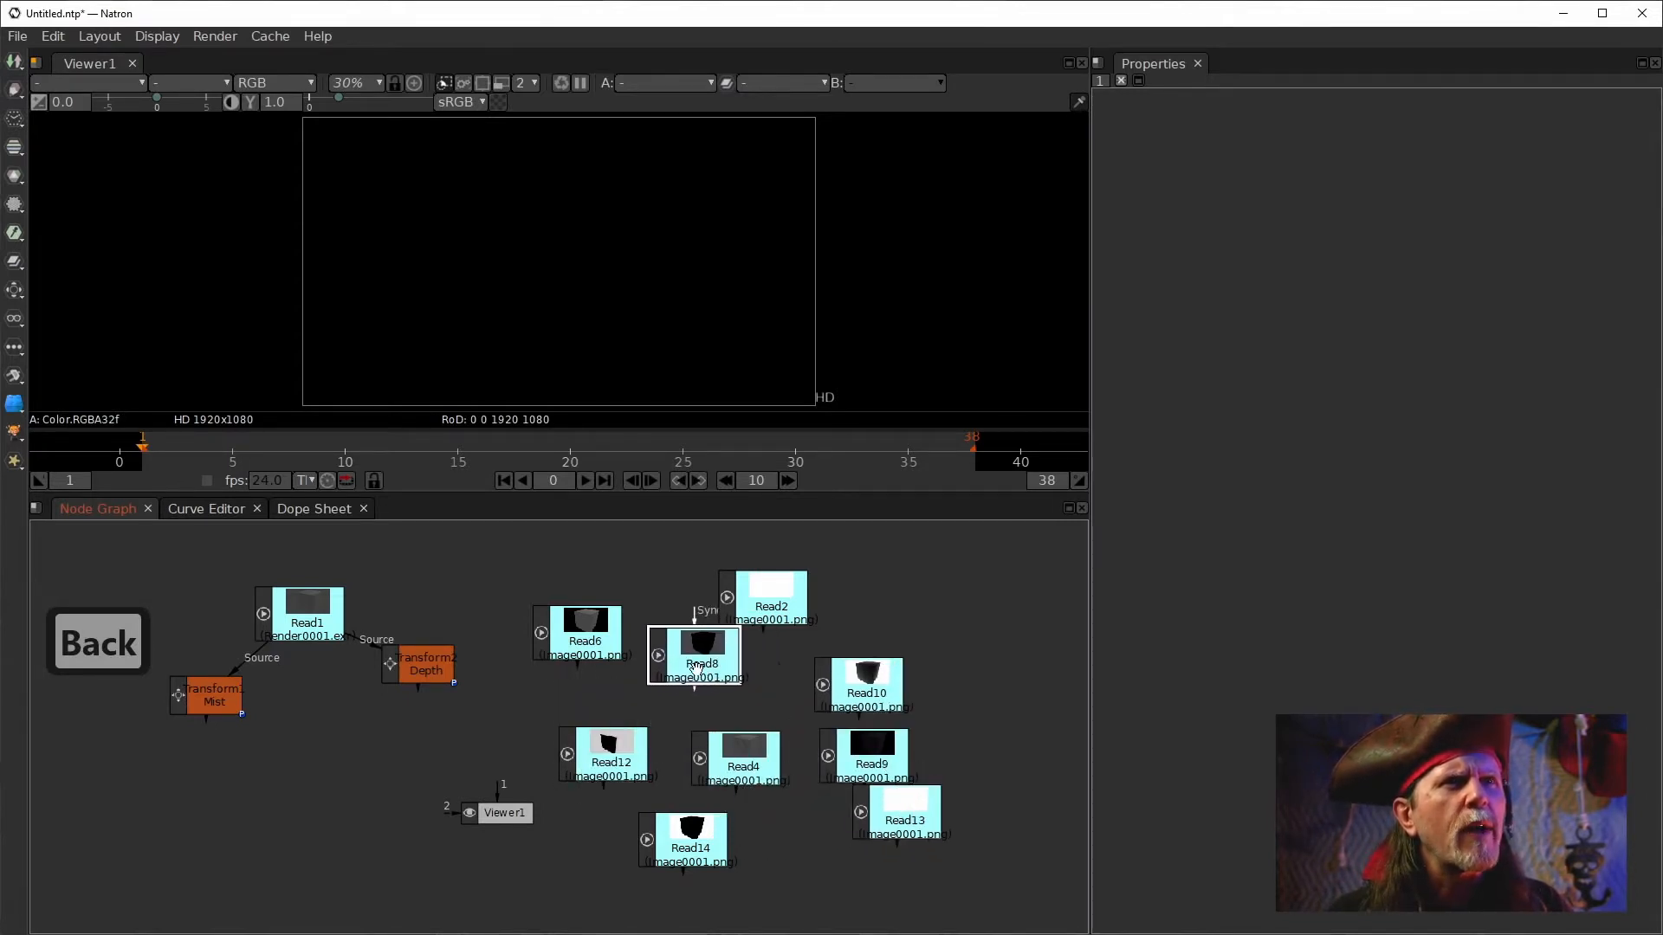
pyautogui.moveTo(560, 654); pyautogui.dragTo(498, 737)
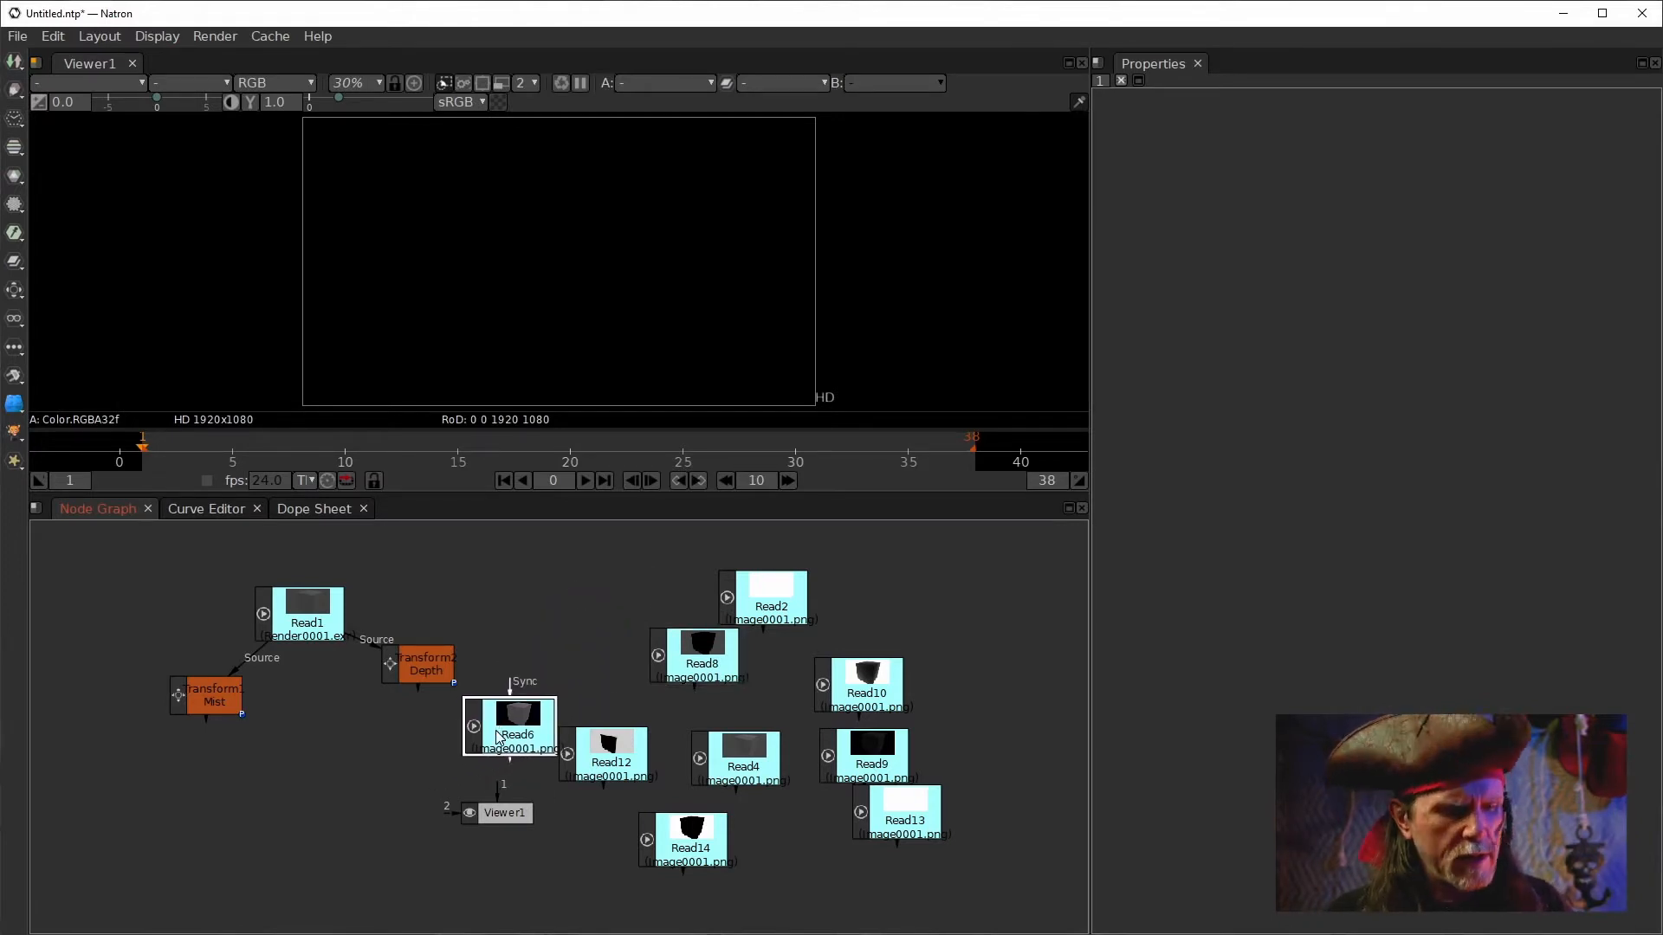
# Preview Read6 and Read12 in the viewer, then delete Read12.
pyautogui.press('1')
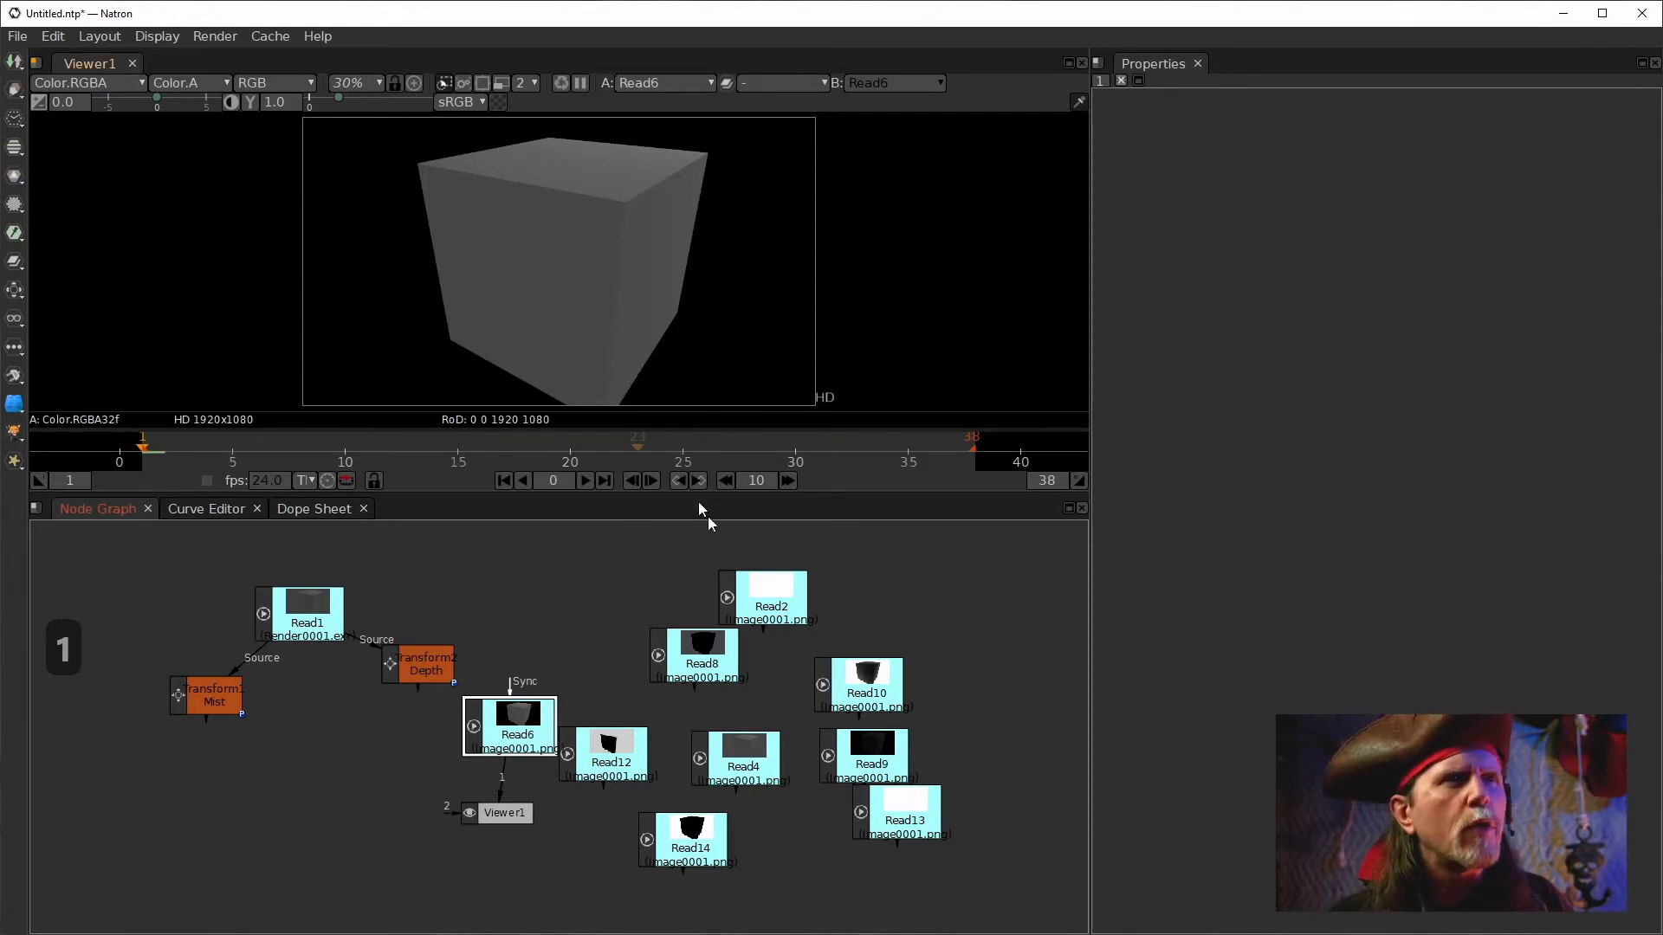
pyautogui.click(620, 745)
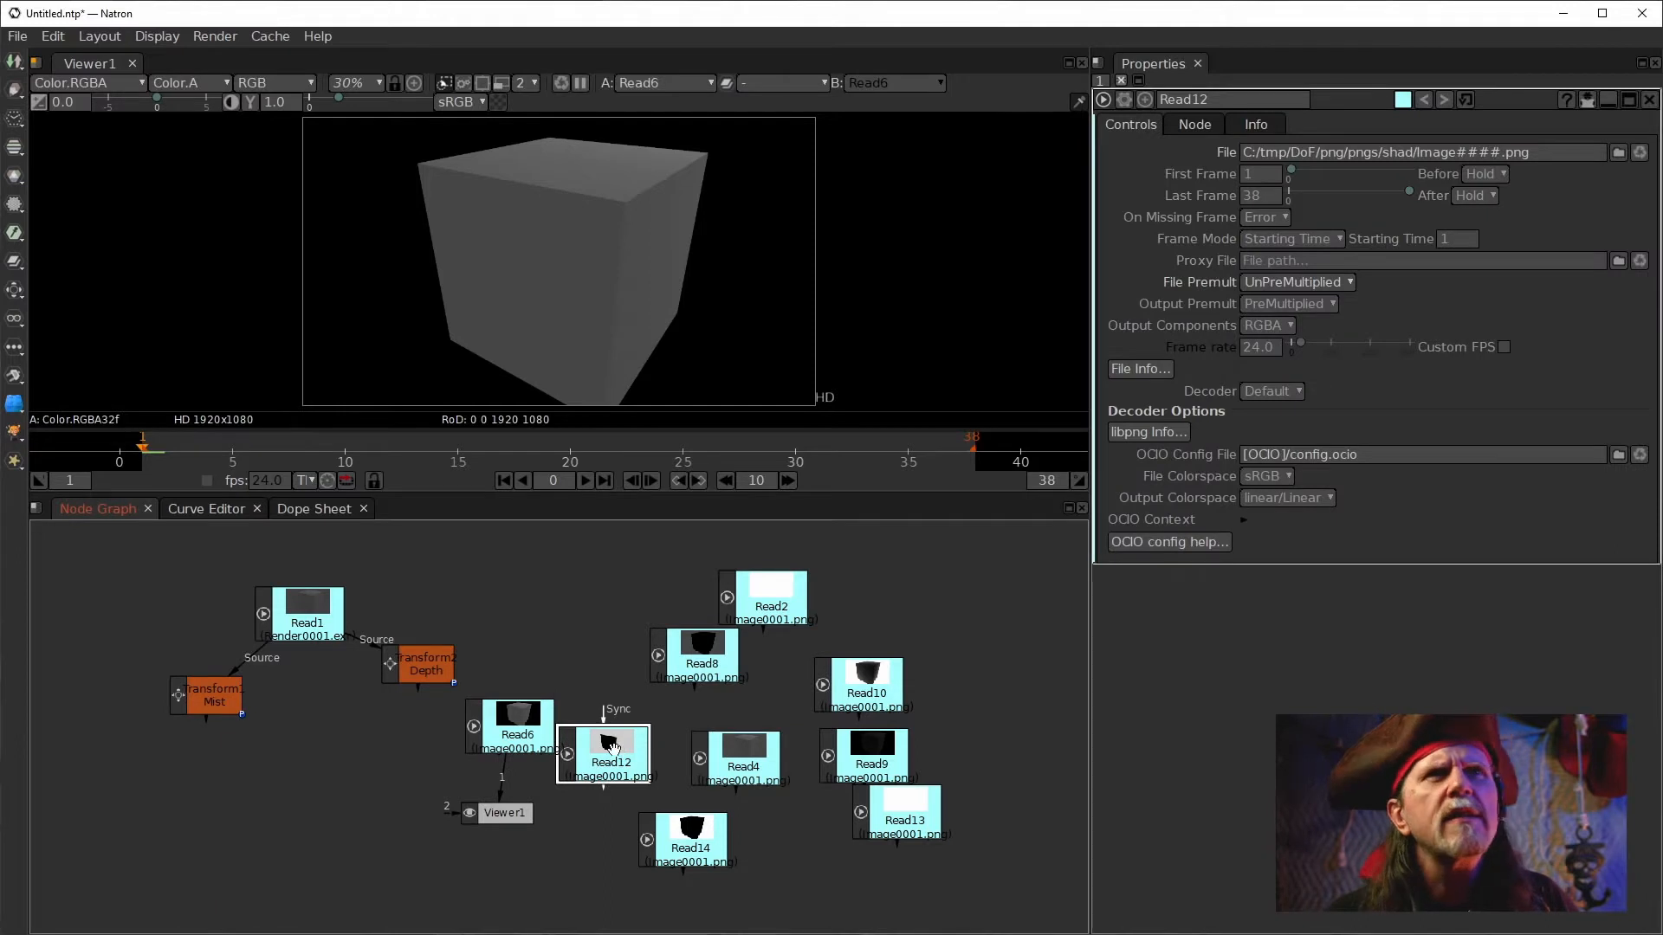
pyautogui.press('1')
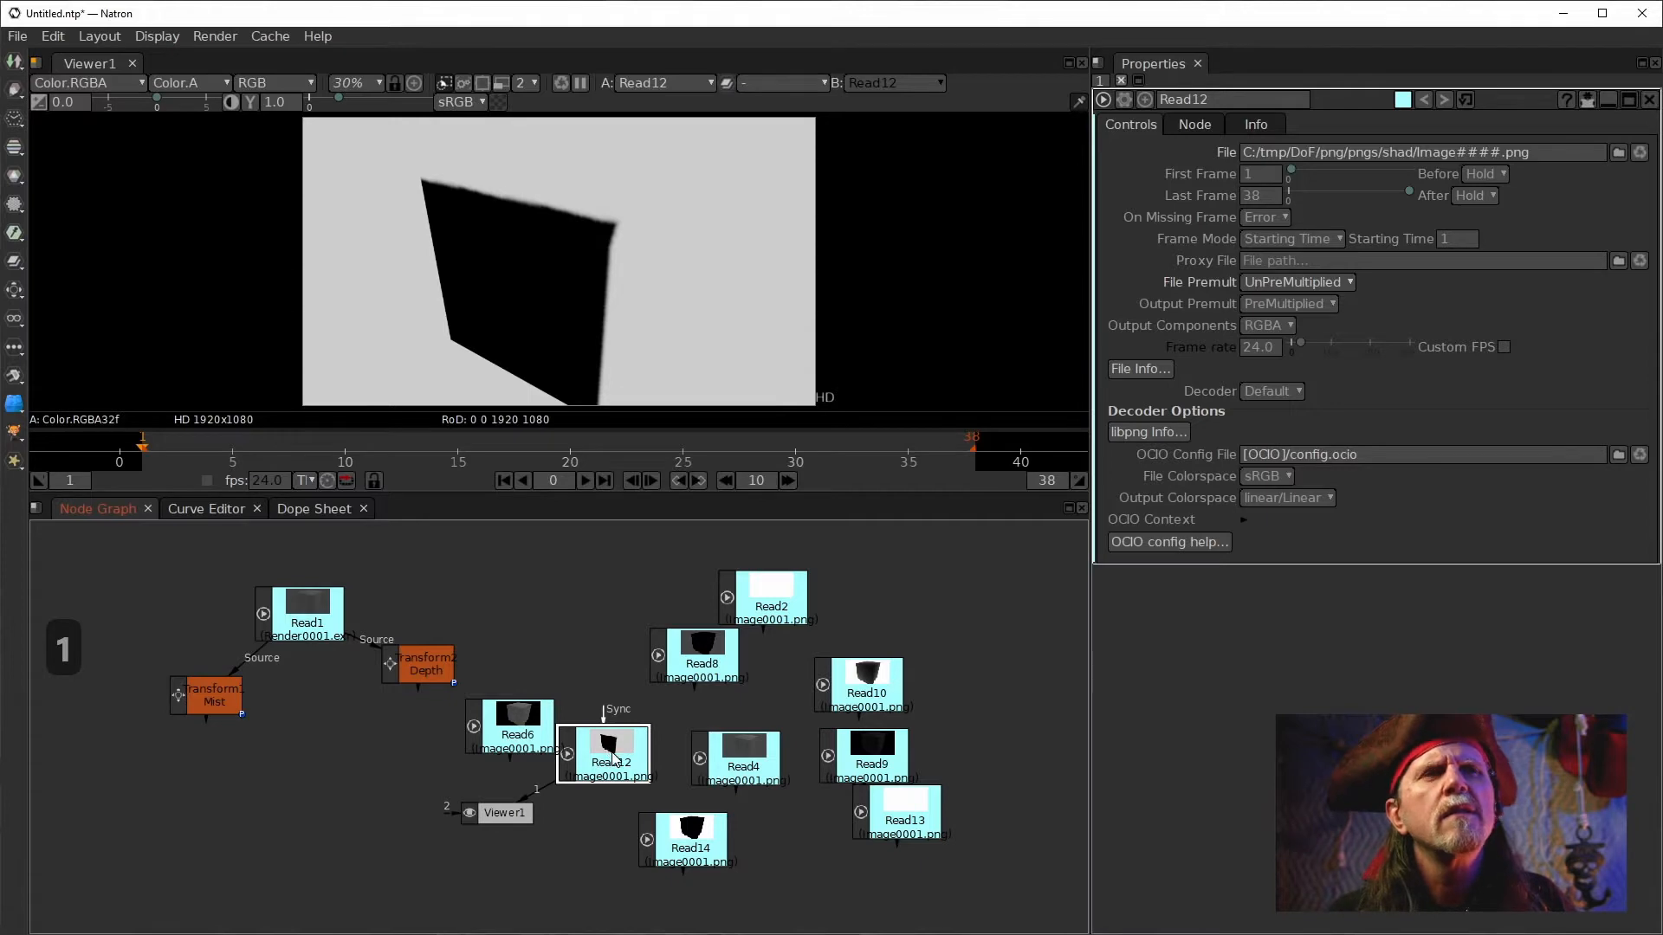
pyautogui.press('Delete')
# Move Read4, Read8 and Read13 to new positions in the node graph.
pyautogui.click(726, 757)
pyautogui.moveTo(726, 757); pyautogui.dragTo(517, 594)
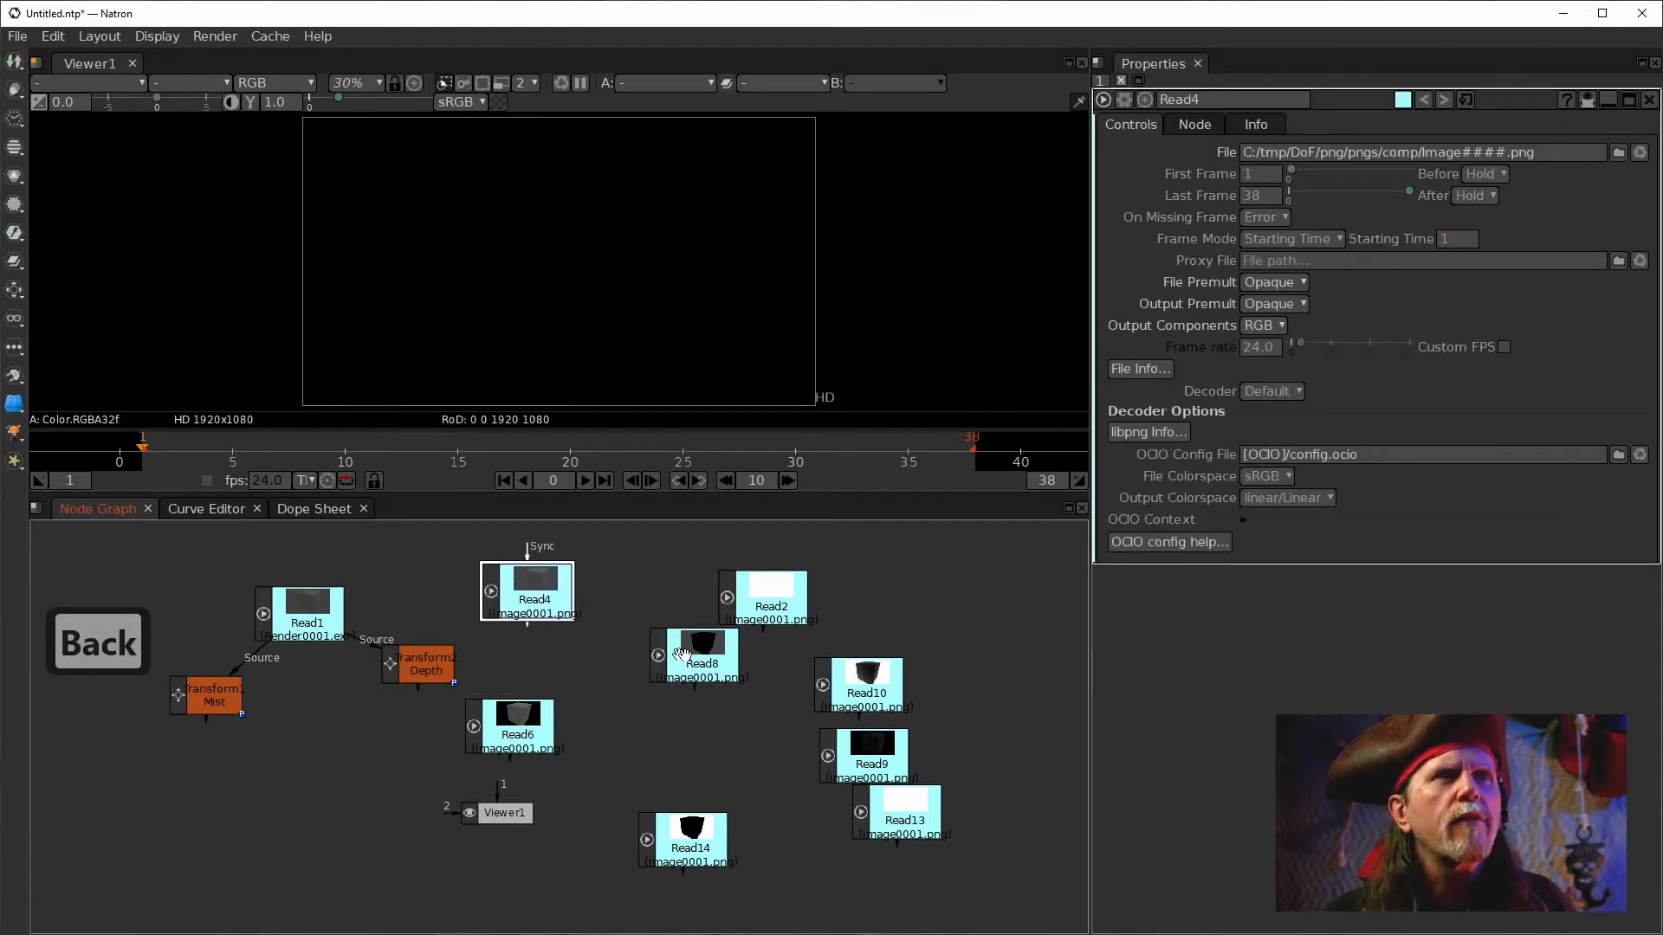
pyautogui.moveTo(688, 661); pyautogui.dragTo(694, 722)
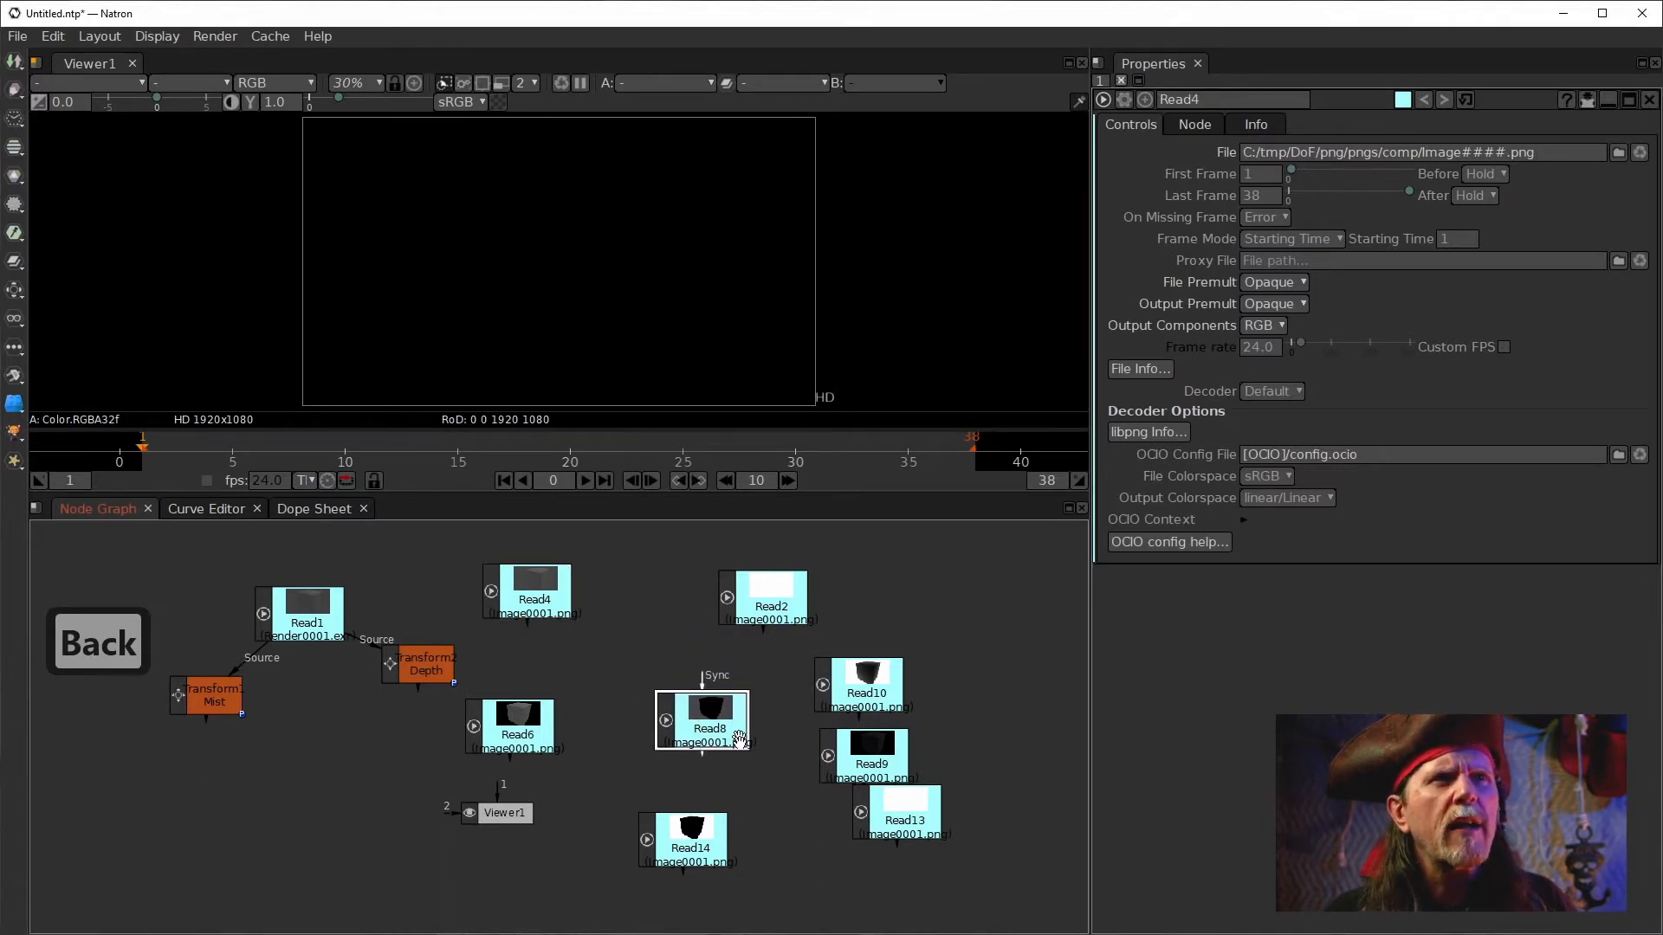
pyautogui.moveTo(904, 811); pyautogui.dragTo(683, 606)
pyautogui.click(762, 595)
pyautogui.moveTo(687, 719); pyautogui.dragTo(708, 708)
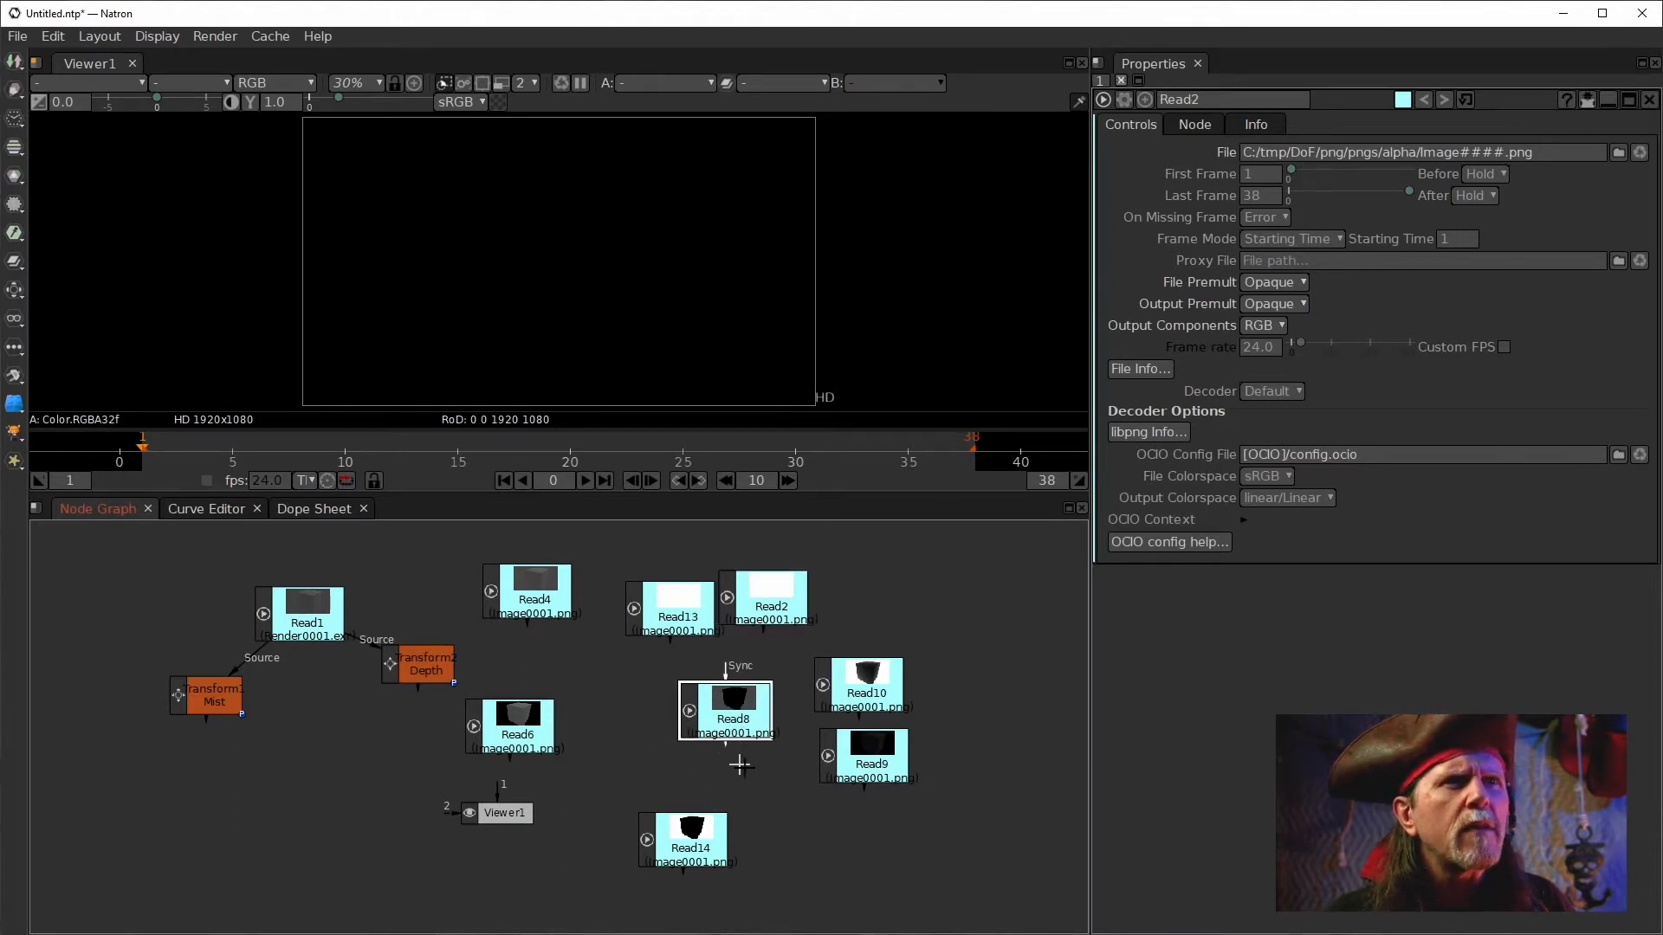
# Show Read10 in the viewer and move it to the top of the graph.
pyautogui.click(732, 697)
pyautogui.click(875, 684)
pyautogui.press('1')
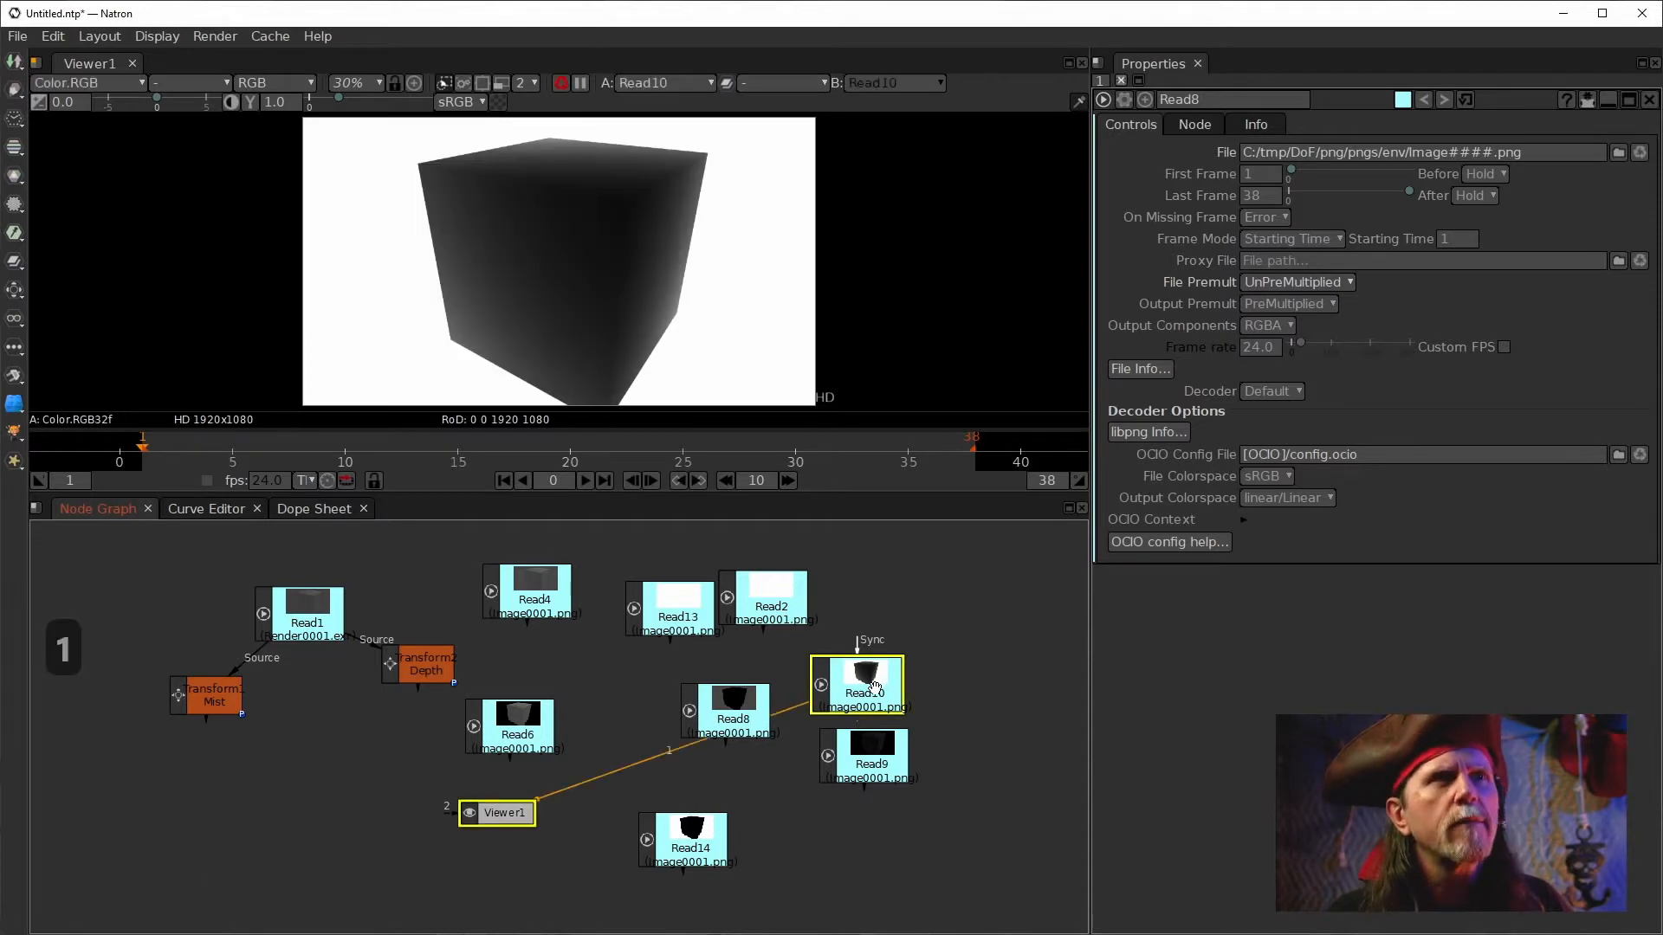
pyautogui.moveTo(876, 684); pyautogui.dragTo(896, 571)
# Delete the Read8, Read9 and Read14 nodes.
pyautogui.moveTo(737, 720); pyautogui.dragTo(762, 766)
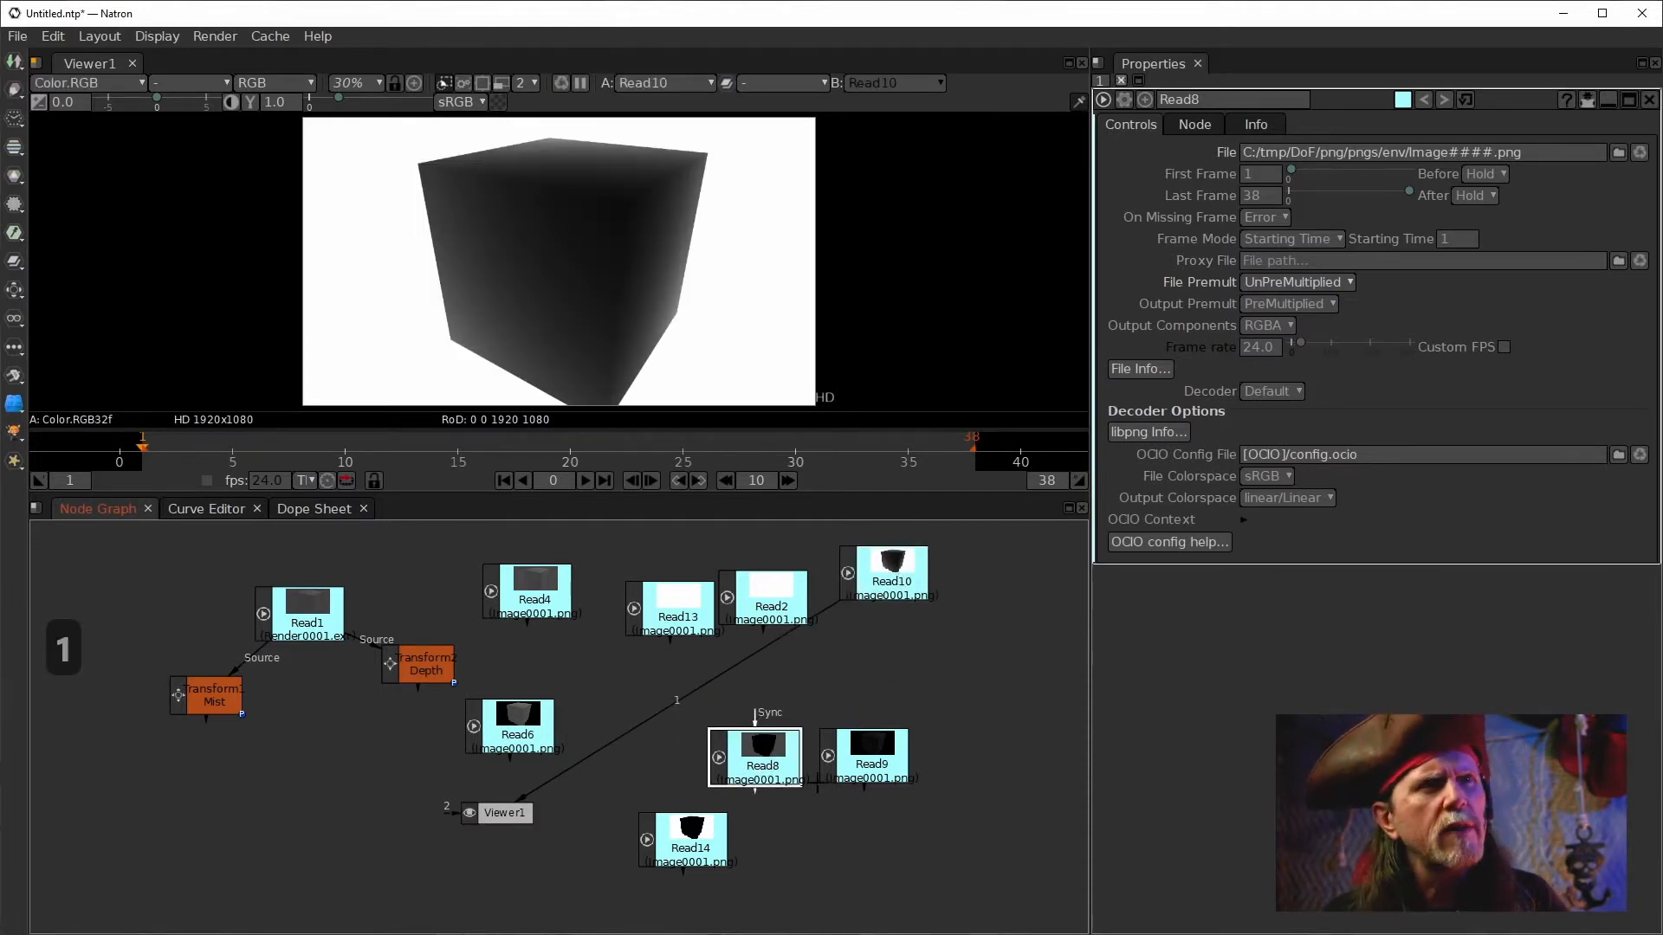
pyautogui.press('Delete')
pyautogui.click(858, 771)
pyautogui.press('Delete')
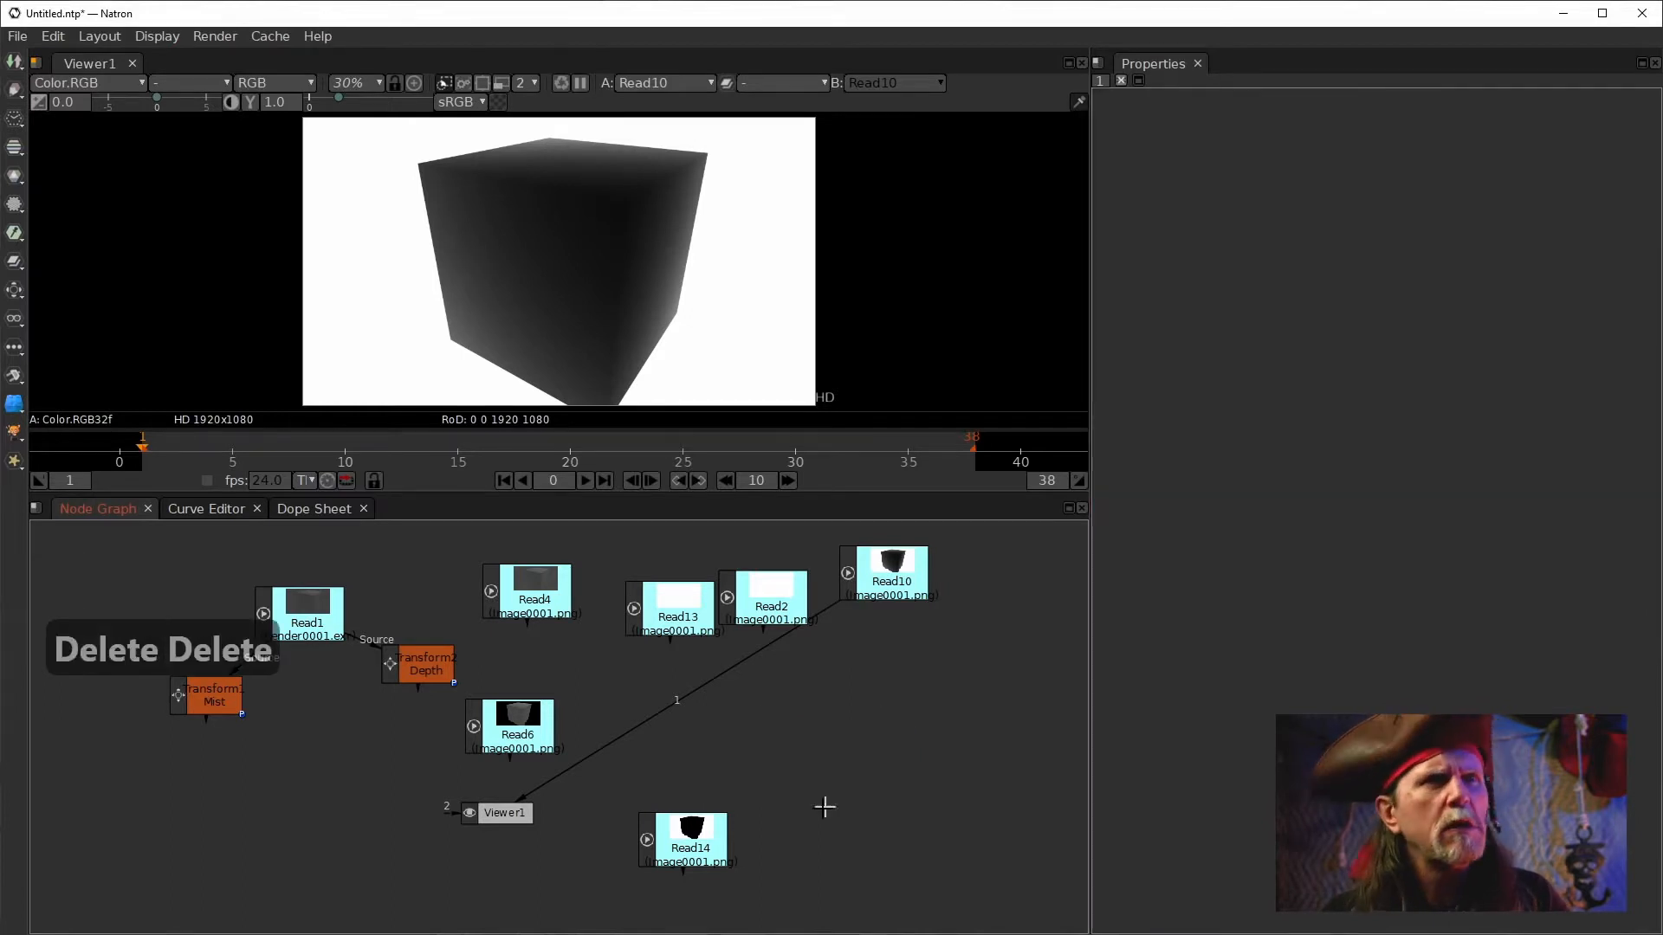
pyautogui.click(667, 837)
pyautogui.press('Delete')
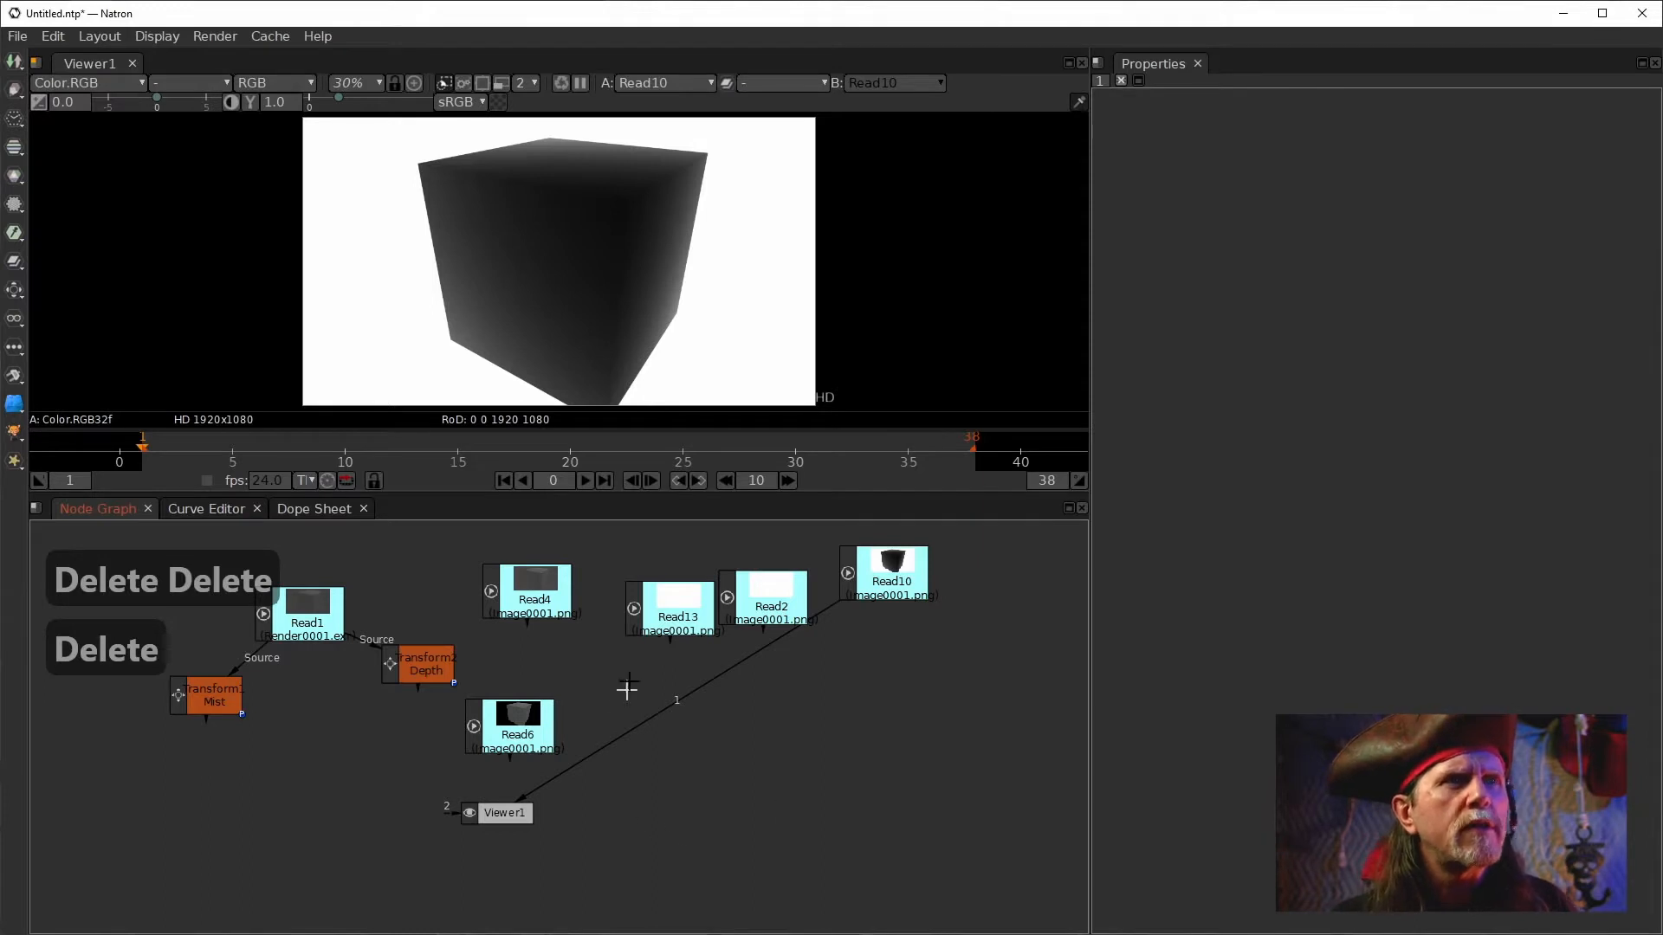
# Tidy the positions of Read4, Read6, Read13 and Read2 in the node graph.
pyautogui.moveTo(535, 601); pyautogui.dragTo(750, 739)
pyautogui.moveTo(520, 733); pyautogui.dragTo(565, 730)
pyautogui.moveTo(781, 746); pyautogui.dragTo(765, 738)
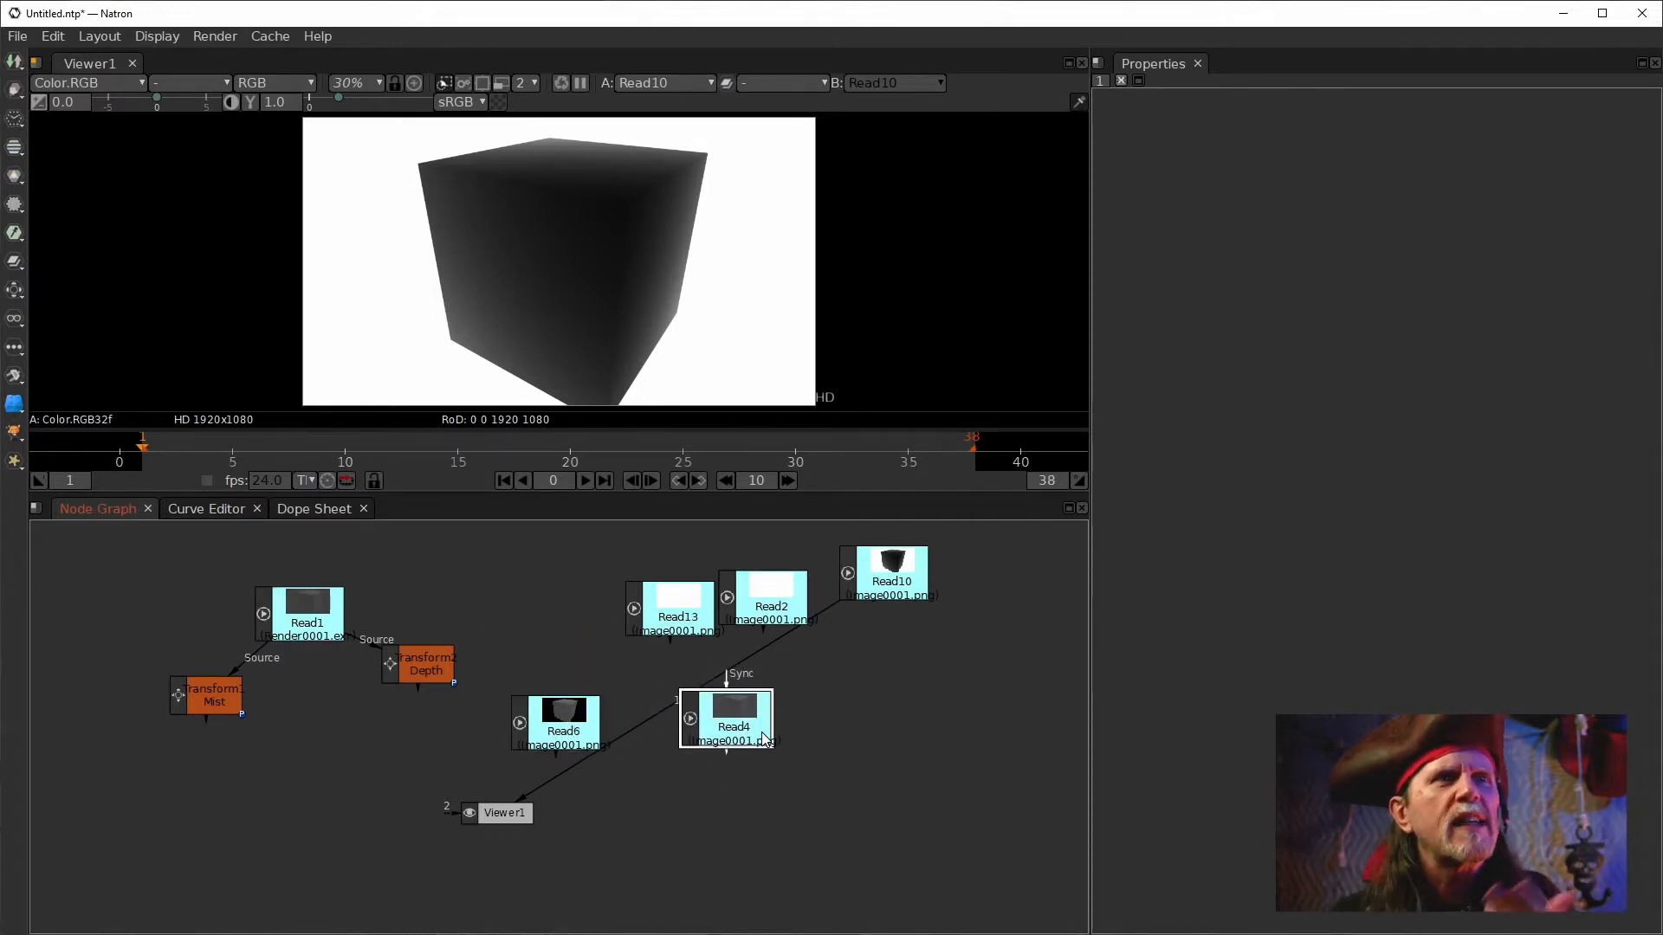
pyautogui.moveTo(697, 613); pyautogui.dragTo(612, 636)
pyautogui.moveTo(758, 605); pyautogui.dragTo(723, 620)
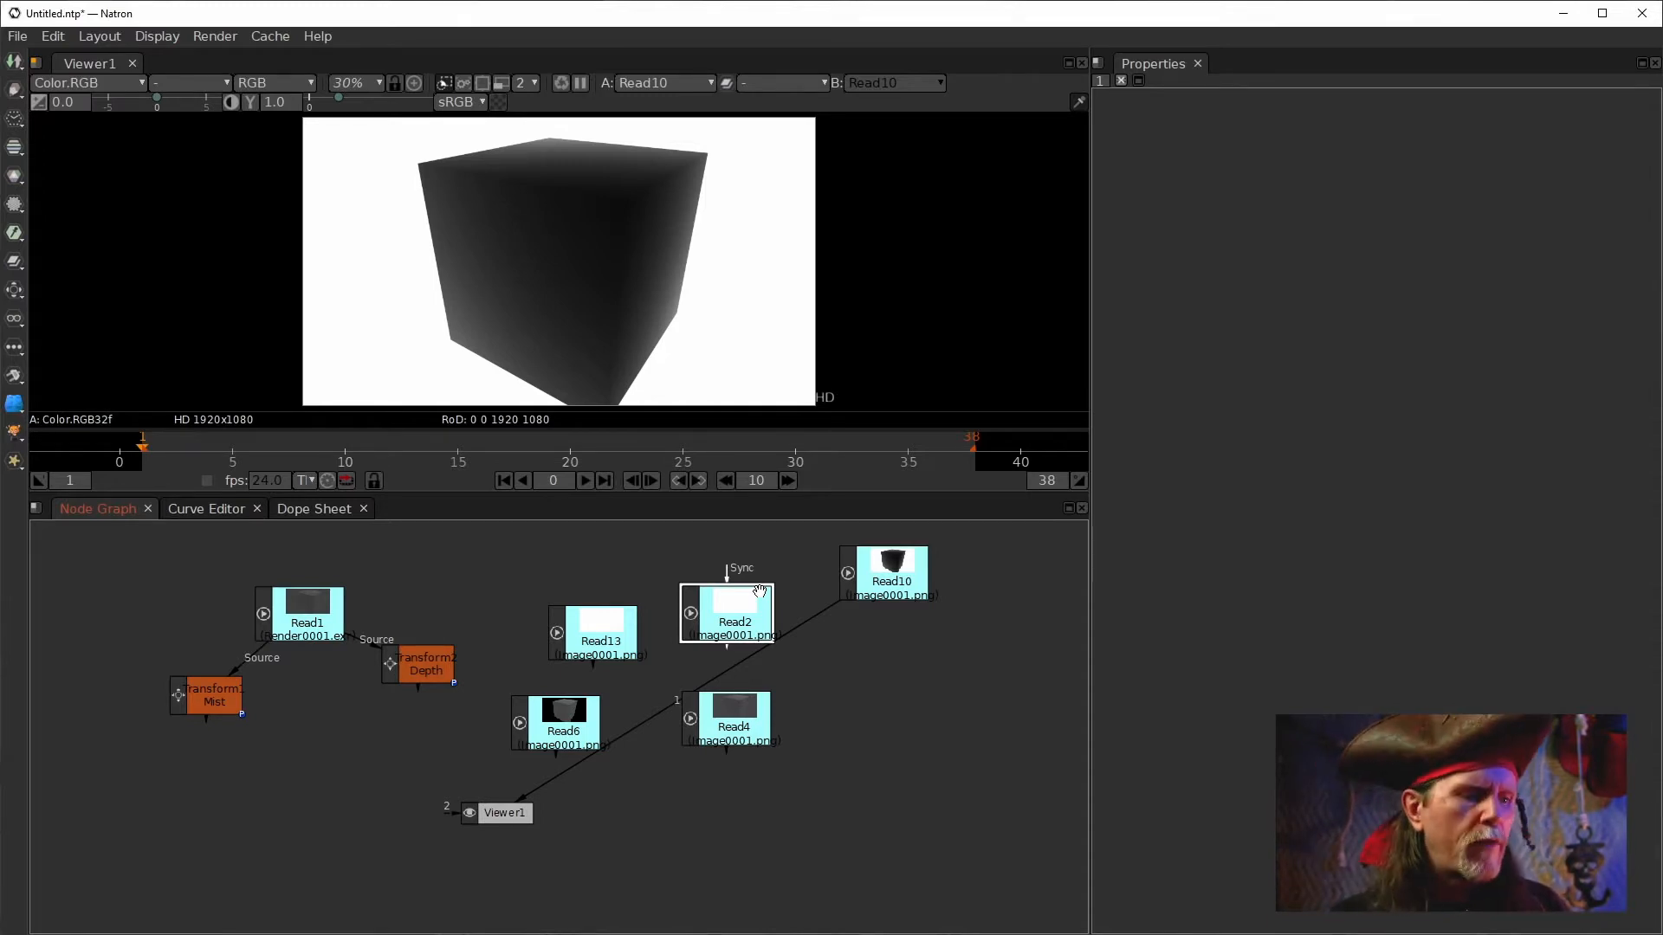
# Inspect the file paths of Read13 and Read2, then delete Read2.
pyautogui.click(620, 636)
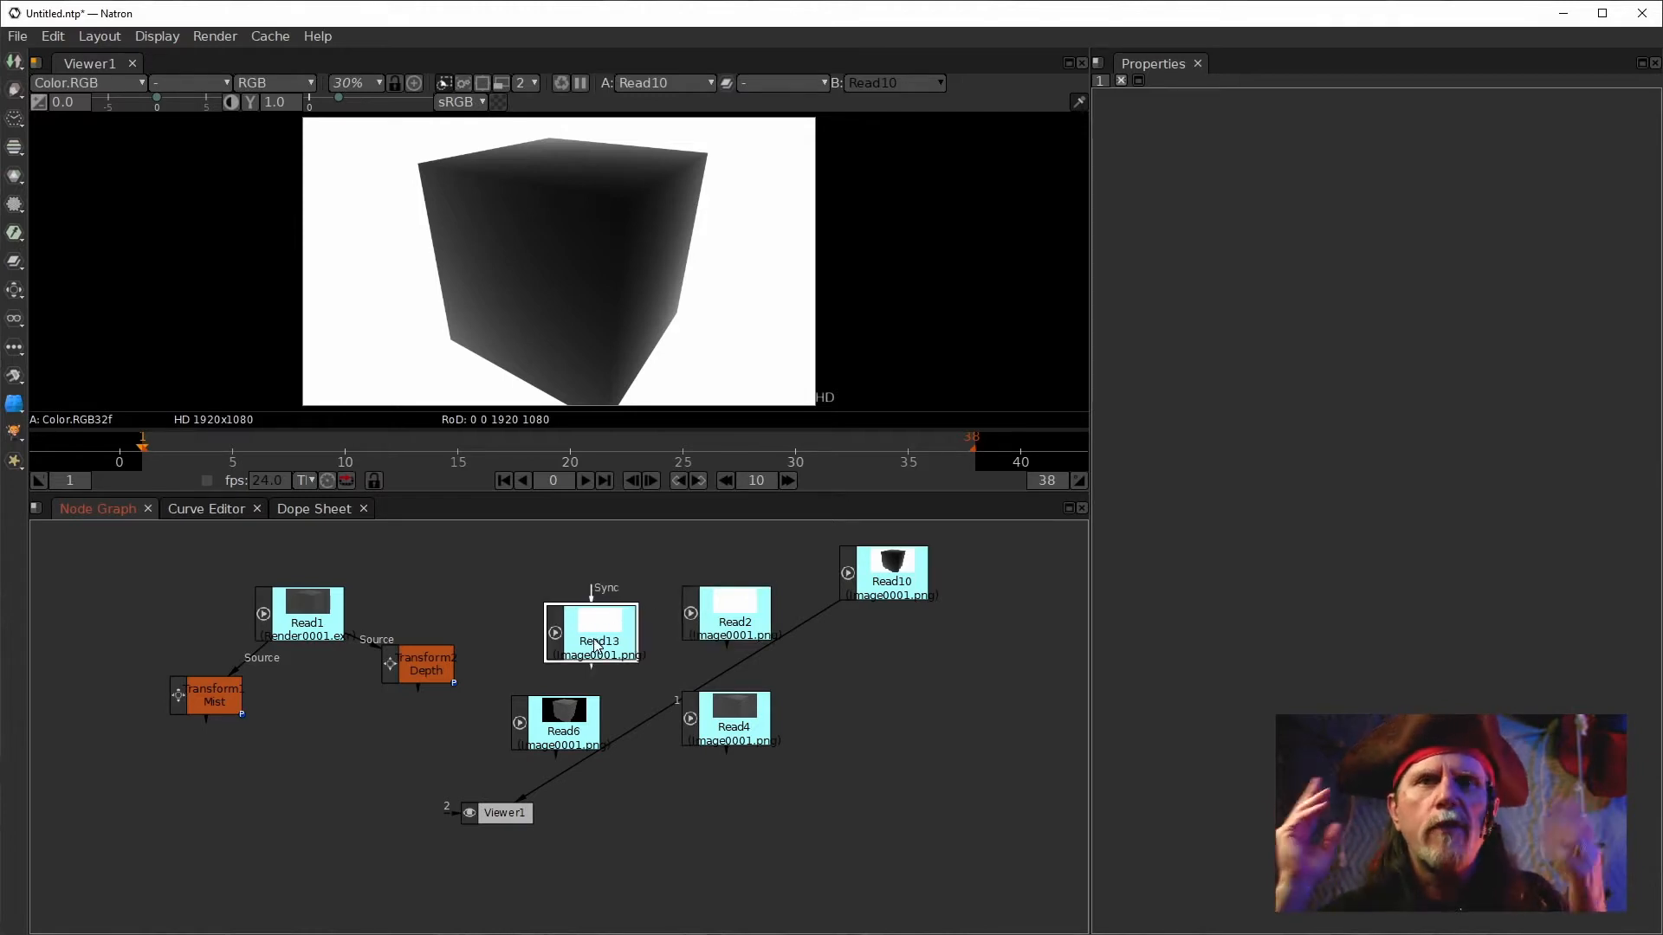
pyautogui.moveTo(603, 613); pyautogui.dragTo(614, 624)
pyautogui.doubleClick(604, 636)
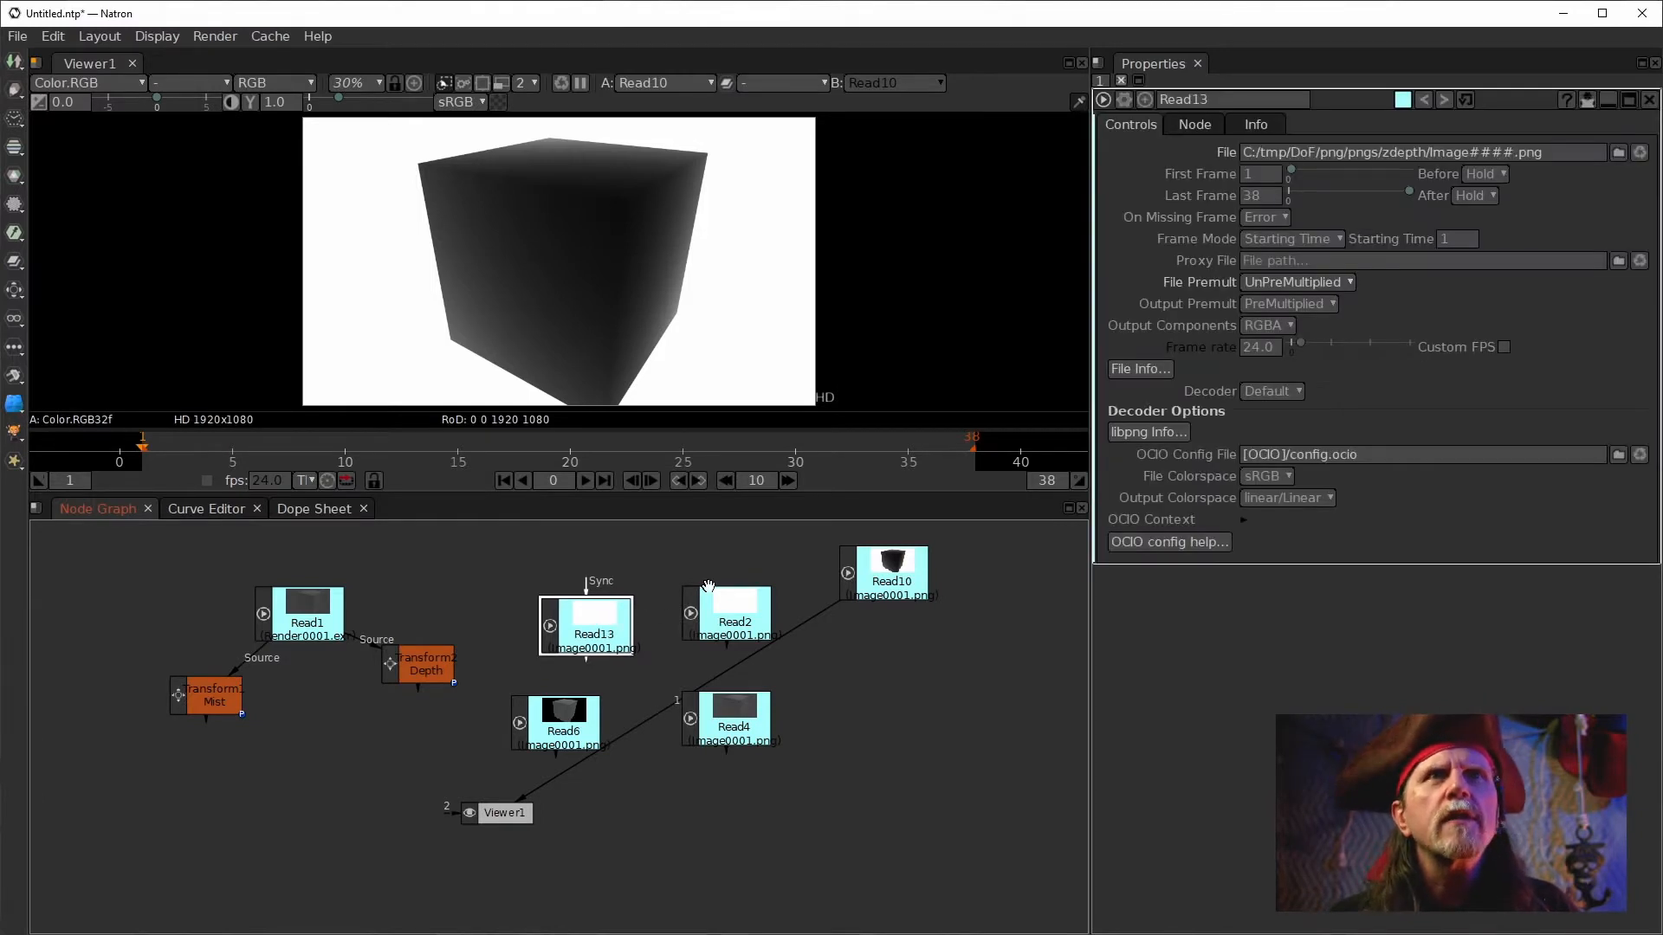
pyautogui.doubleClick(736, 617)
pyautogui.moveTo(727, 615); pyautogui.dragTo(726, 615)
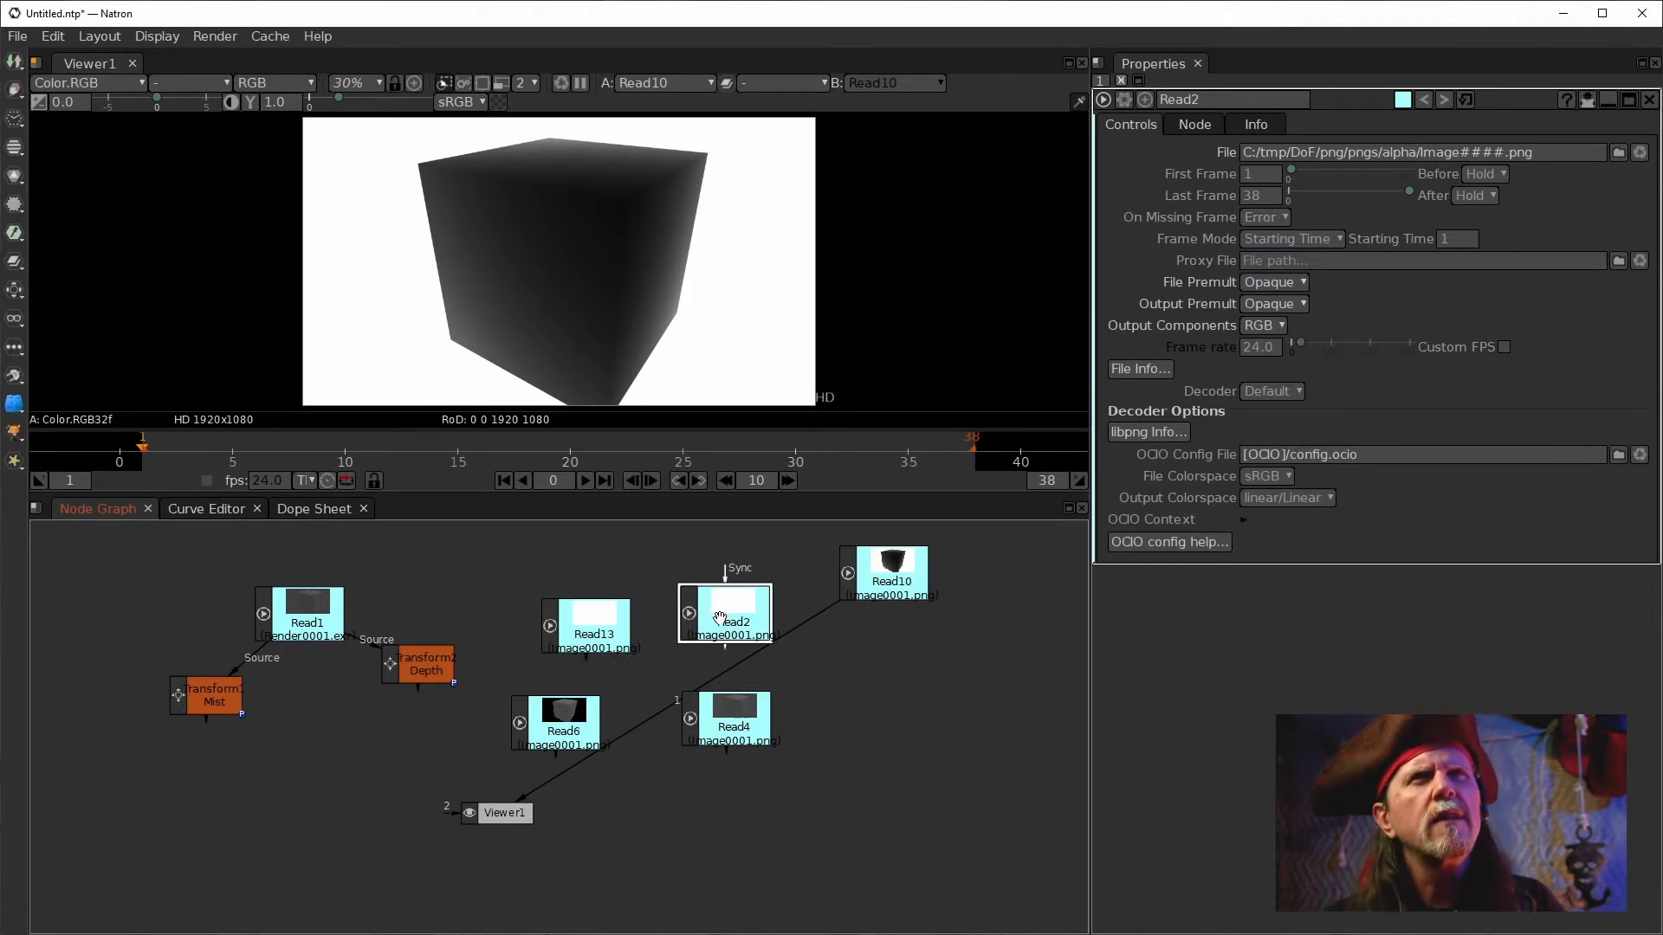
pyautogui.press('BackSpace')
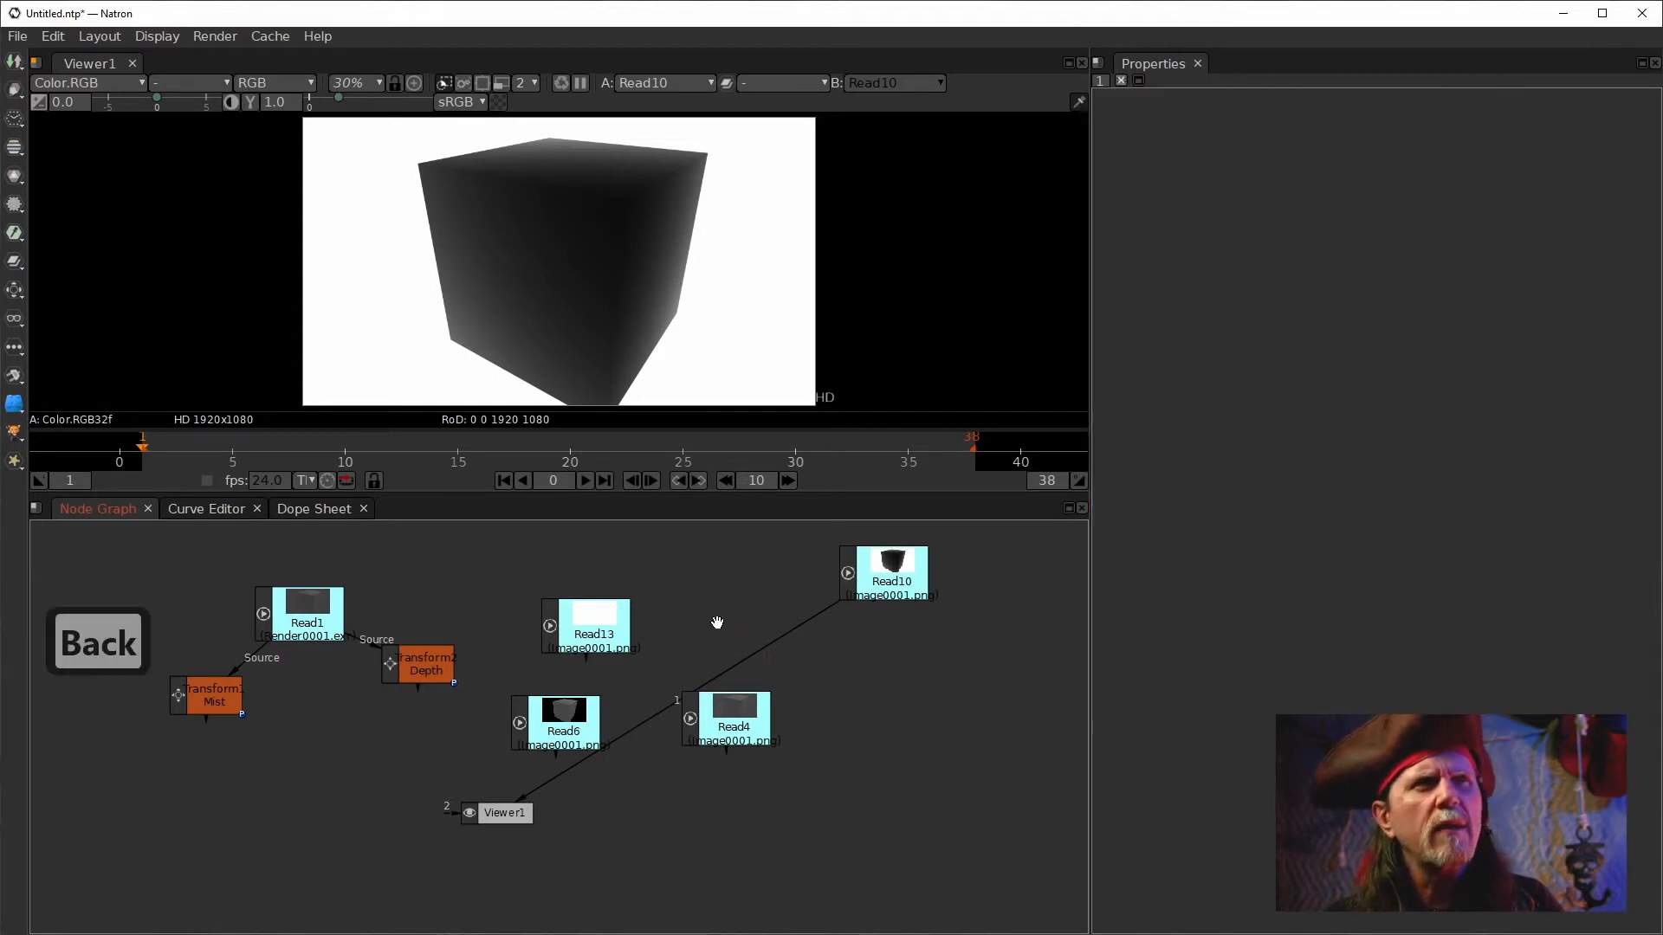
# Spread Read4, Read6, Read13 and Read10 apart across the node graph.
pyautogui.moveTo(733, 726); pyautogui.dragTo(1008, 785)
pyautogui.click(566, 726)
pyautogui.click(598, 608)
pyautogui.moveTo(598, 608); pyautogui.dragTo(721, 762)
pyautogui.moveTo(564, 711); pyautogui.dragTo(1019, 659)
pyautogui.click(890, 556)
pyautogui.moveTo(890, 556); pyautogui.dragTo(828, 566)
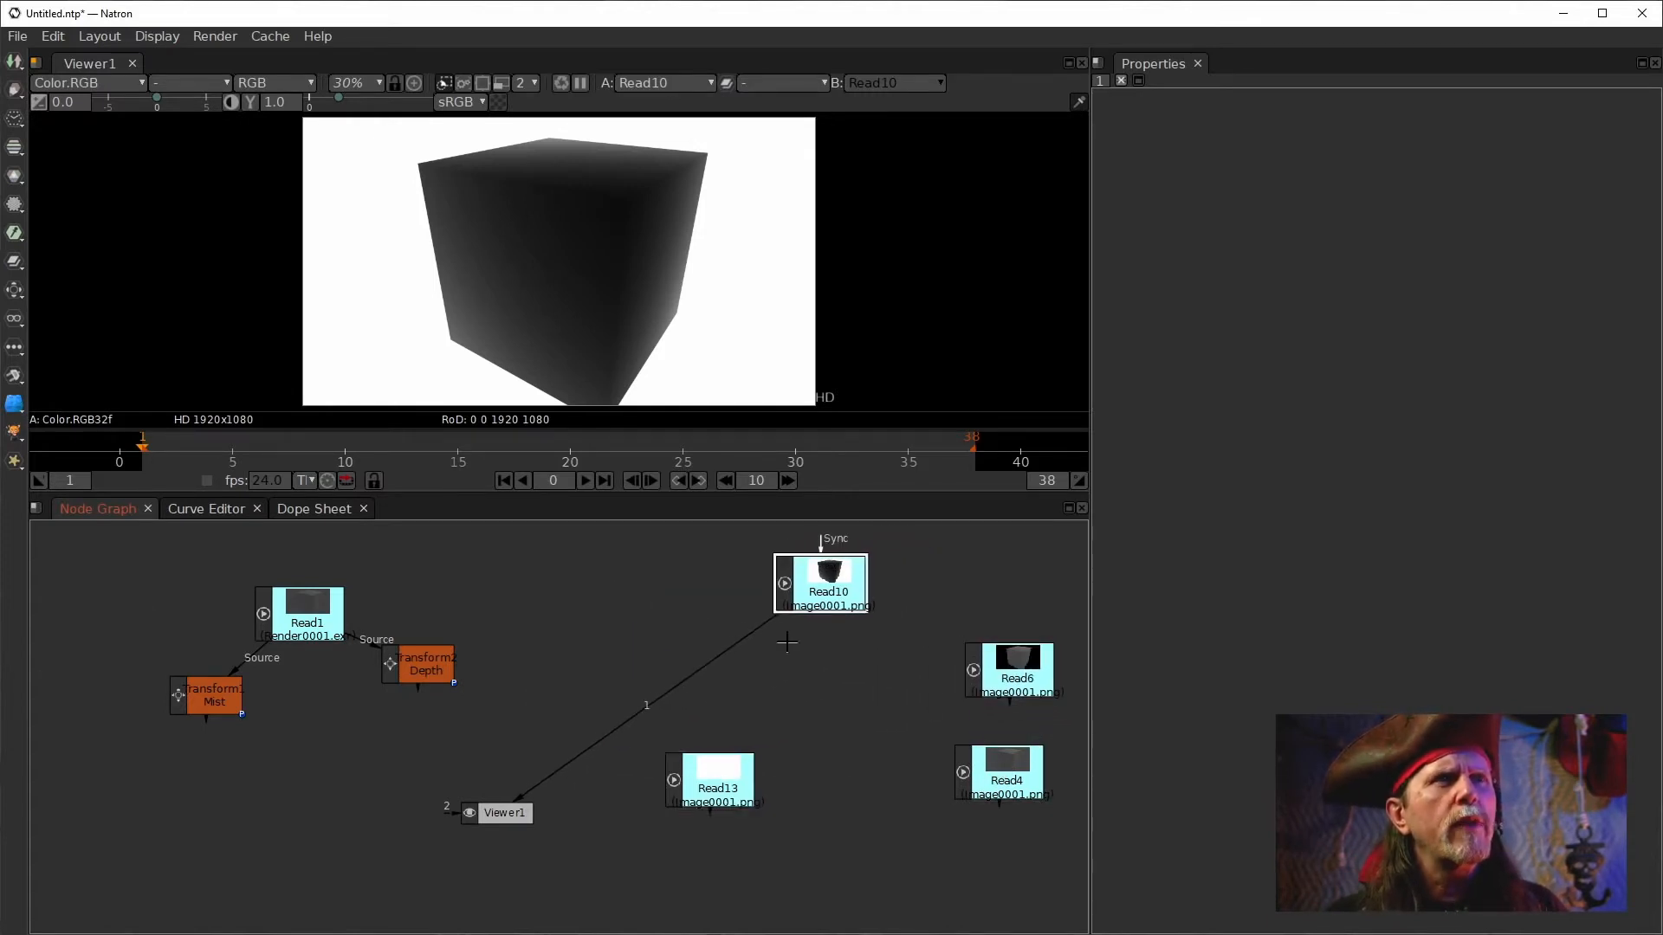
# Compare the Mist transform output with Read10 by switching the viewer between them.
pyautogui.click(426, 657)
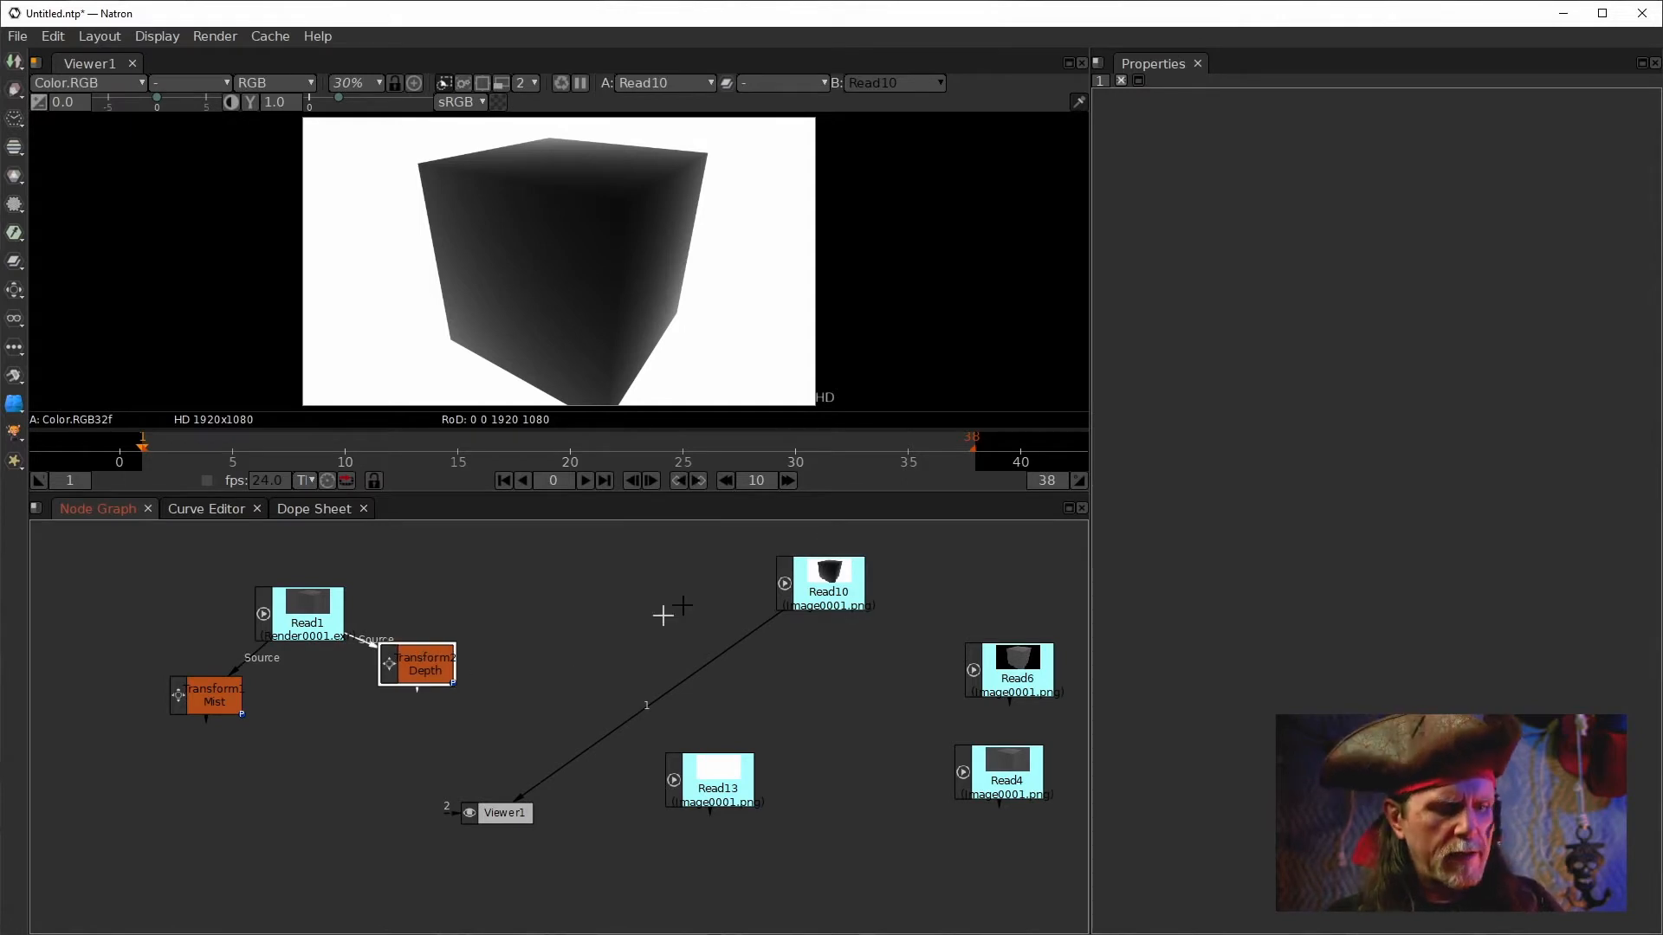
pyautogui.click(804, 567)
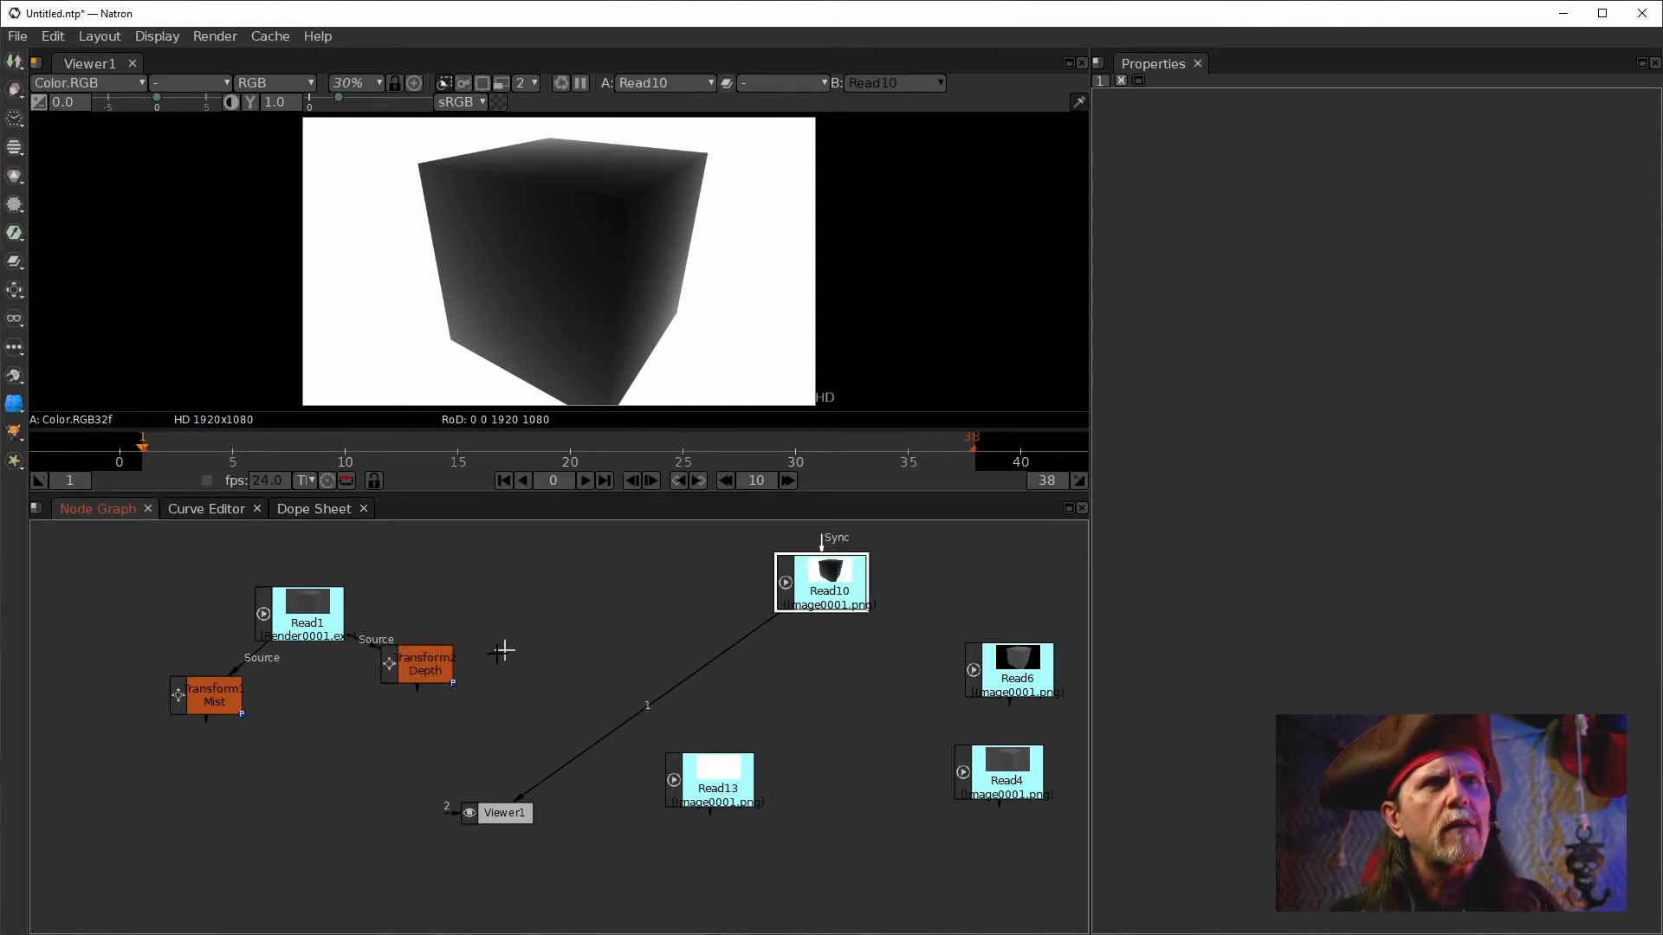
pyautogui.click(206, 696)
pyautogui.press('1')
pyautogui.click(830, 591)
pyautogui.press('1')
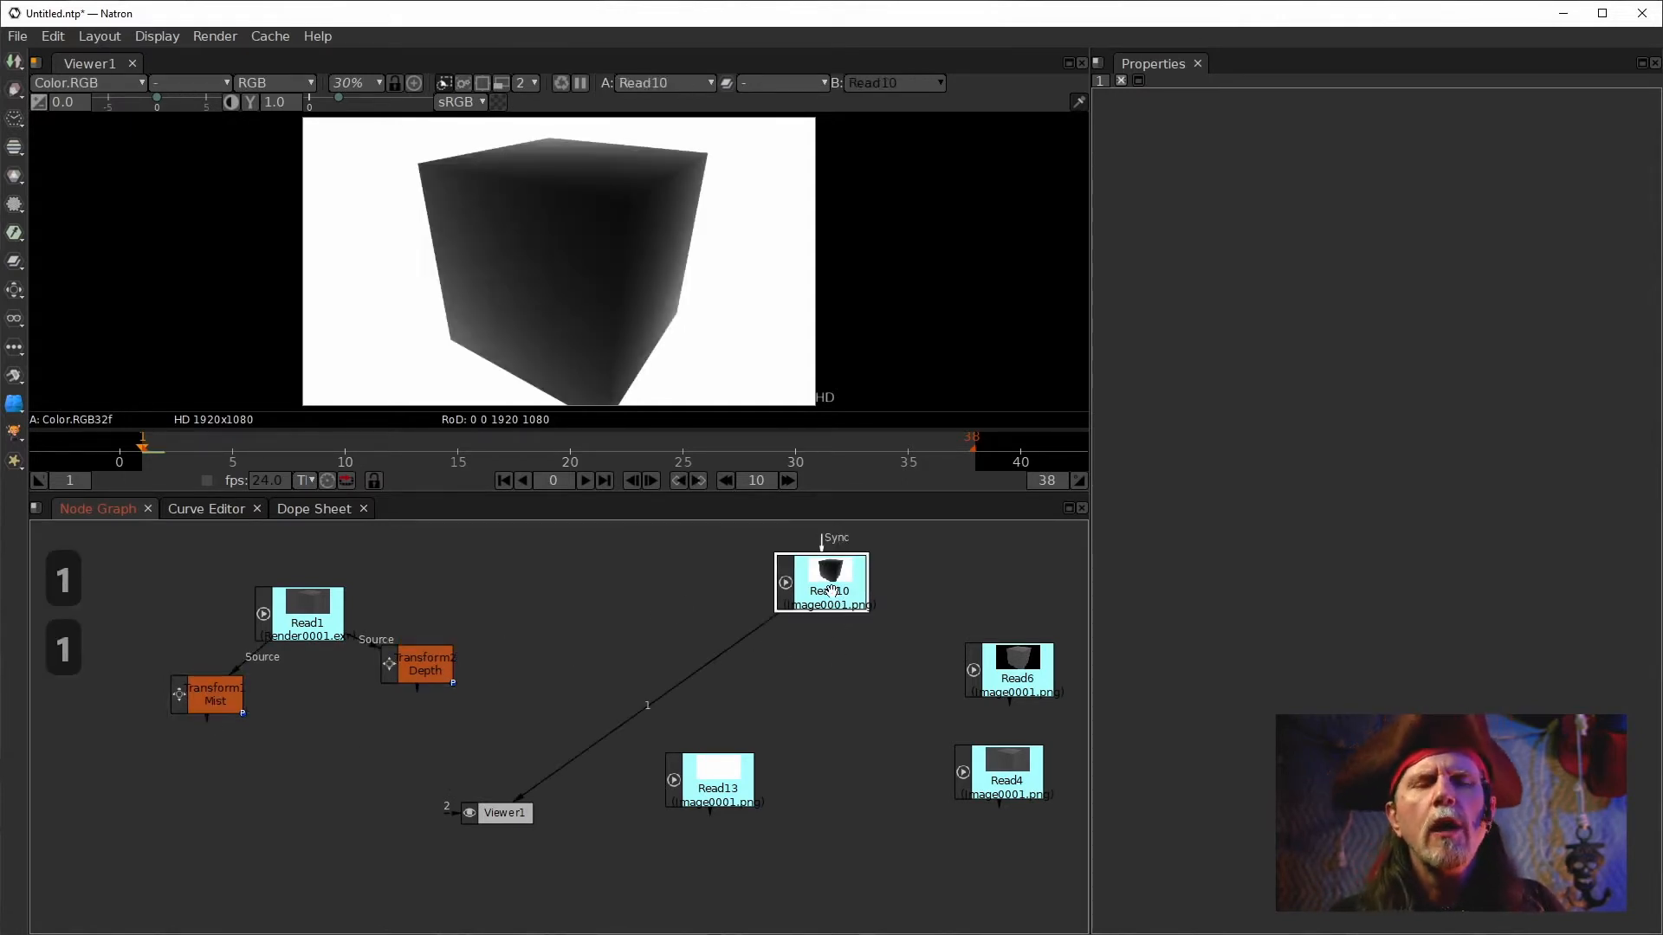
pyautogui.click(212, 694)
pyautogui.press('1')
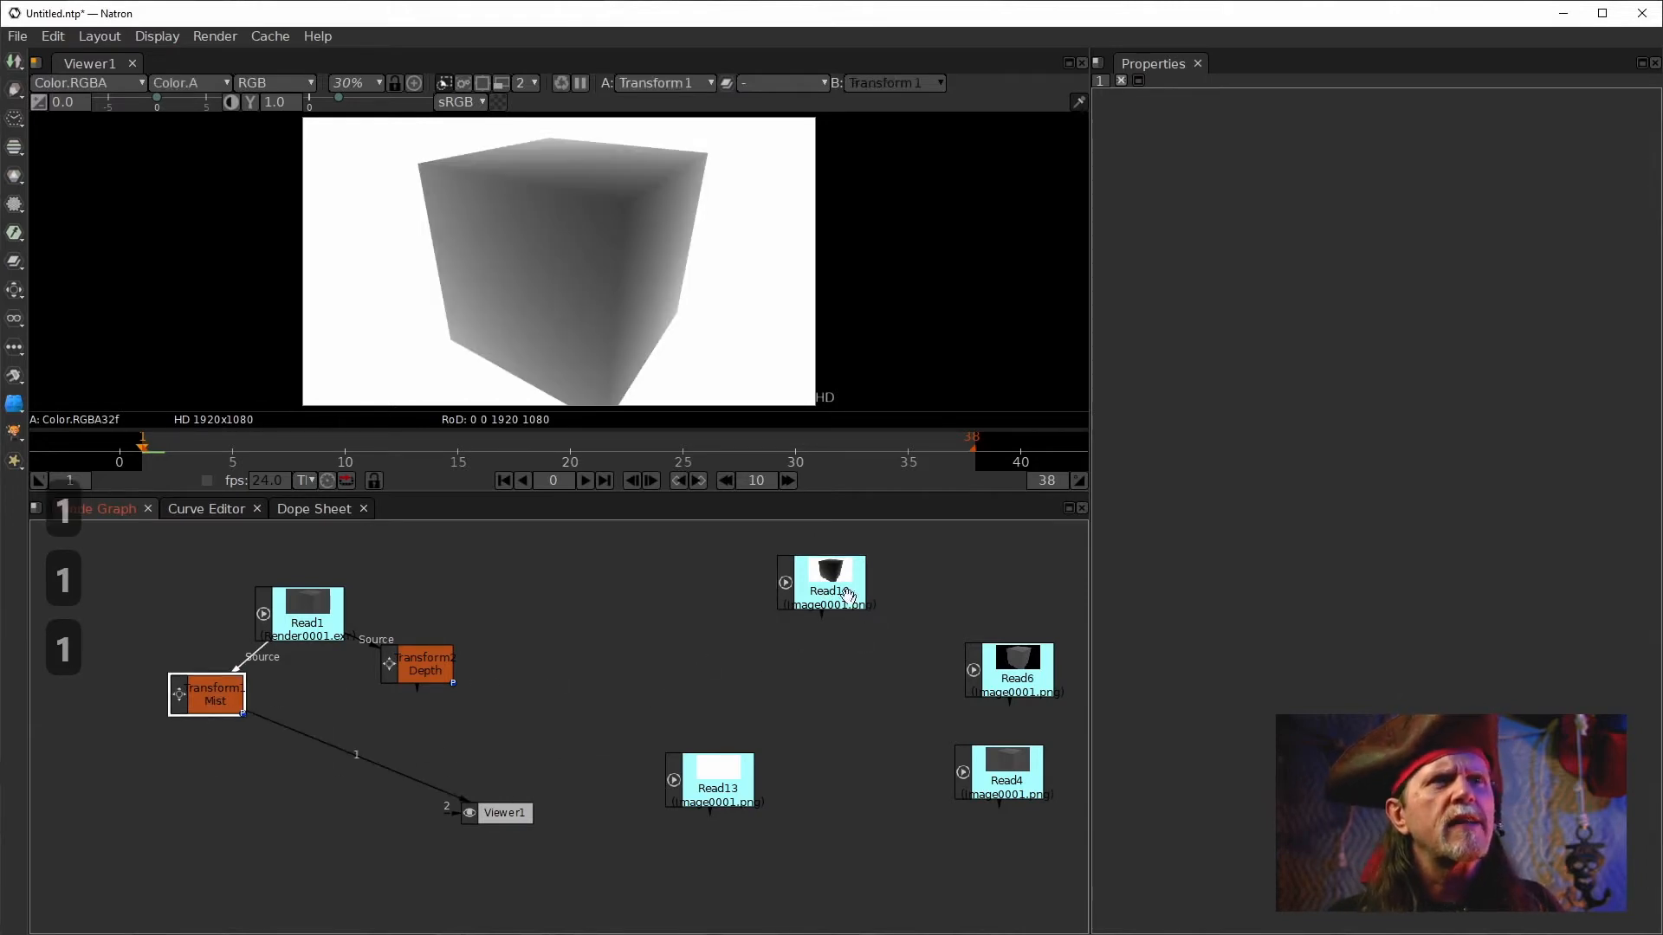
pyautogui.click(823, 588)
pyautogui.press('1')
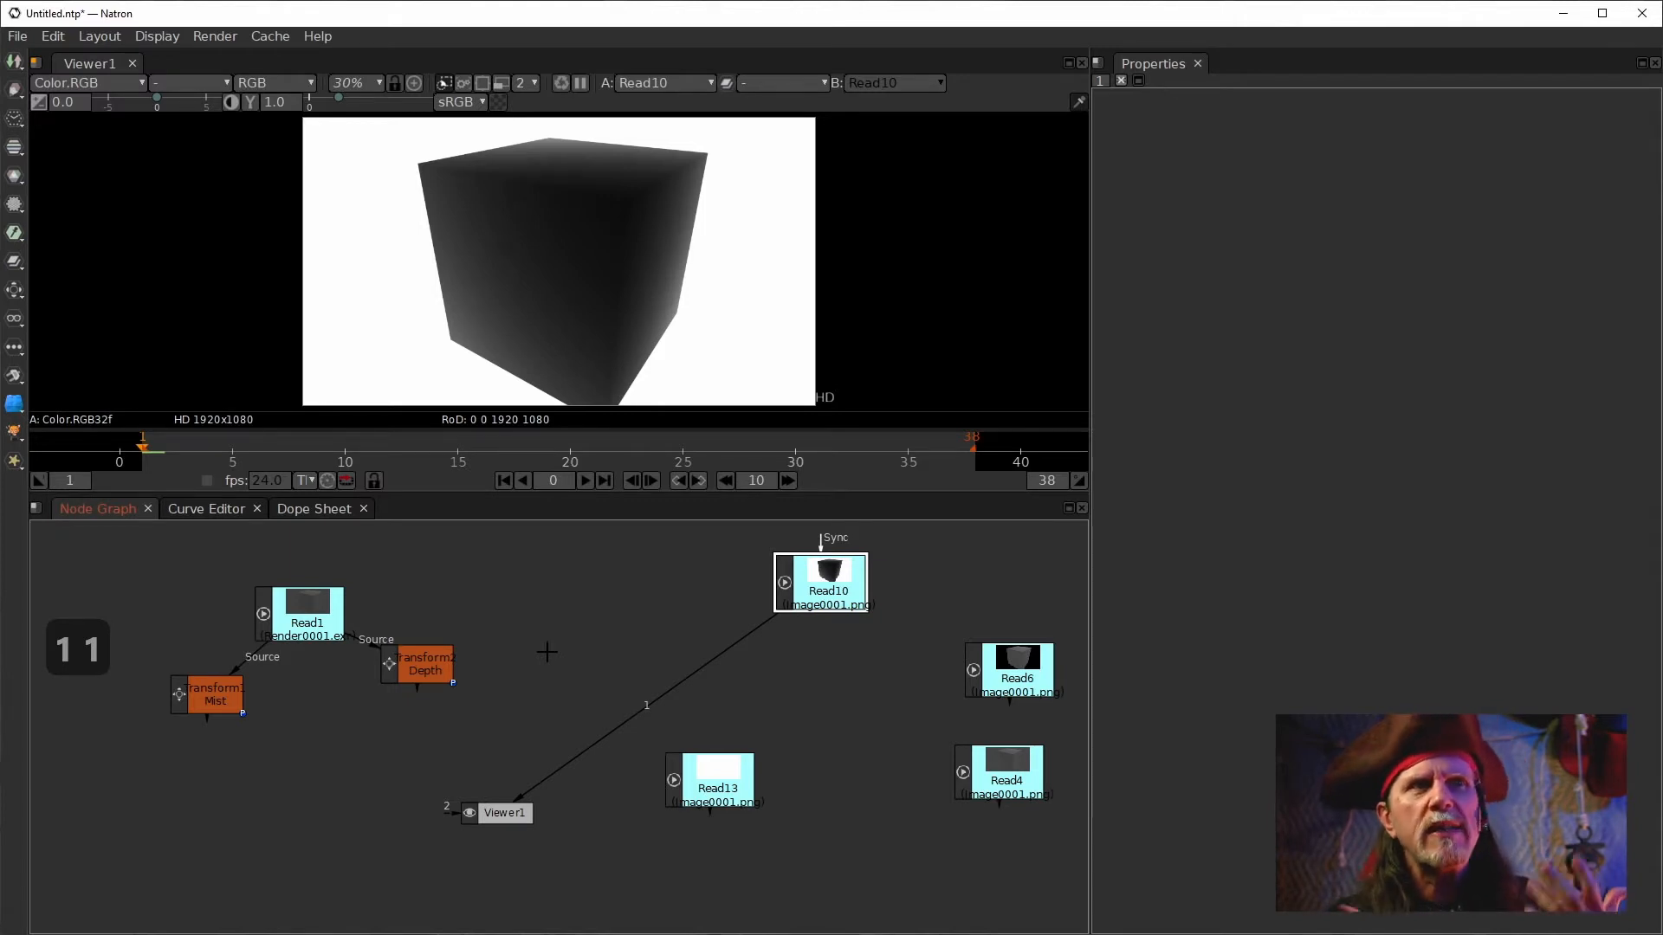
pyautogui.click(211, 702)
pyautogui.press('1')
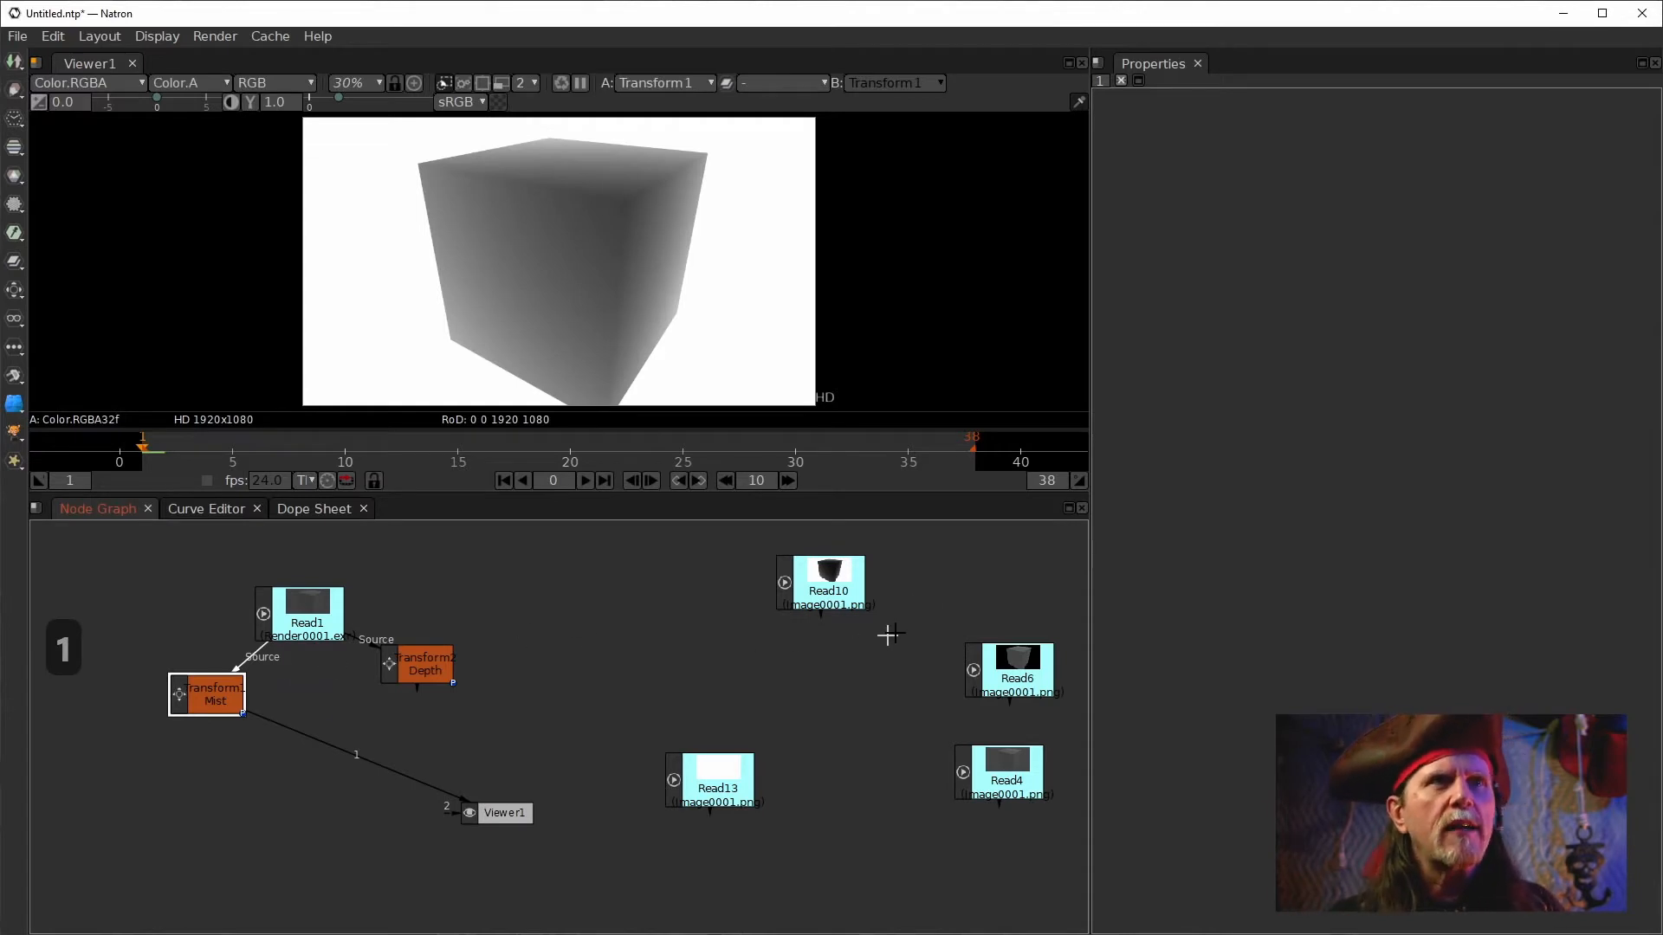
# Set Read10's file colorspace to linear Linear and select the Mist transform.
pyautogui.moveTo(830, 592); pyautogui.dragTo(809, 621)
pyautogui.doubleClick(809, 621)
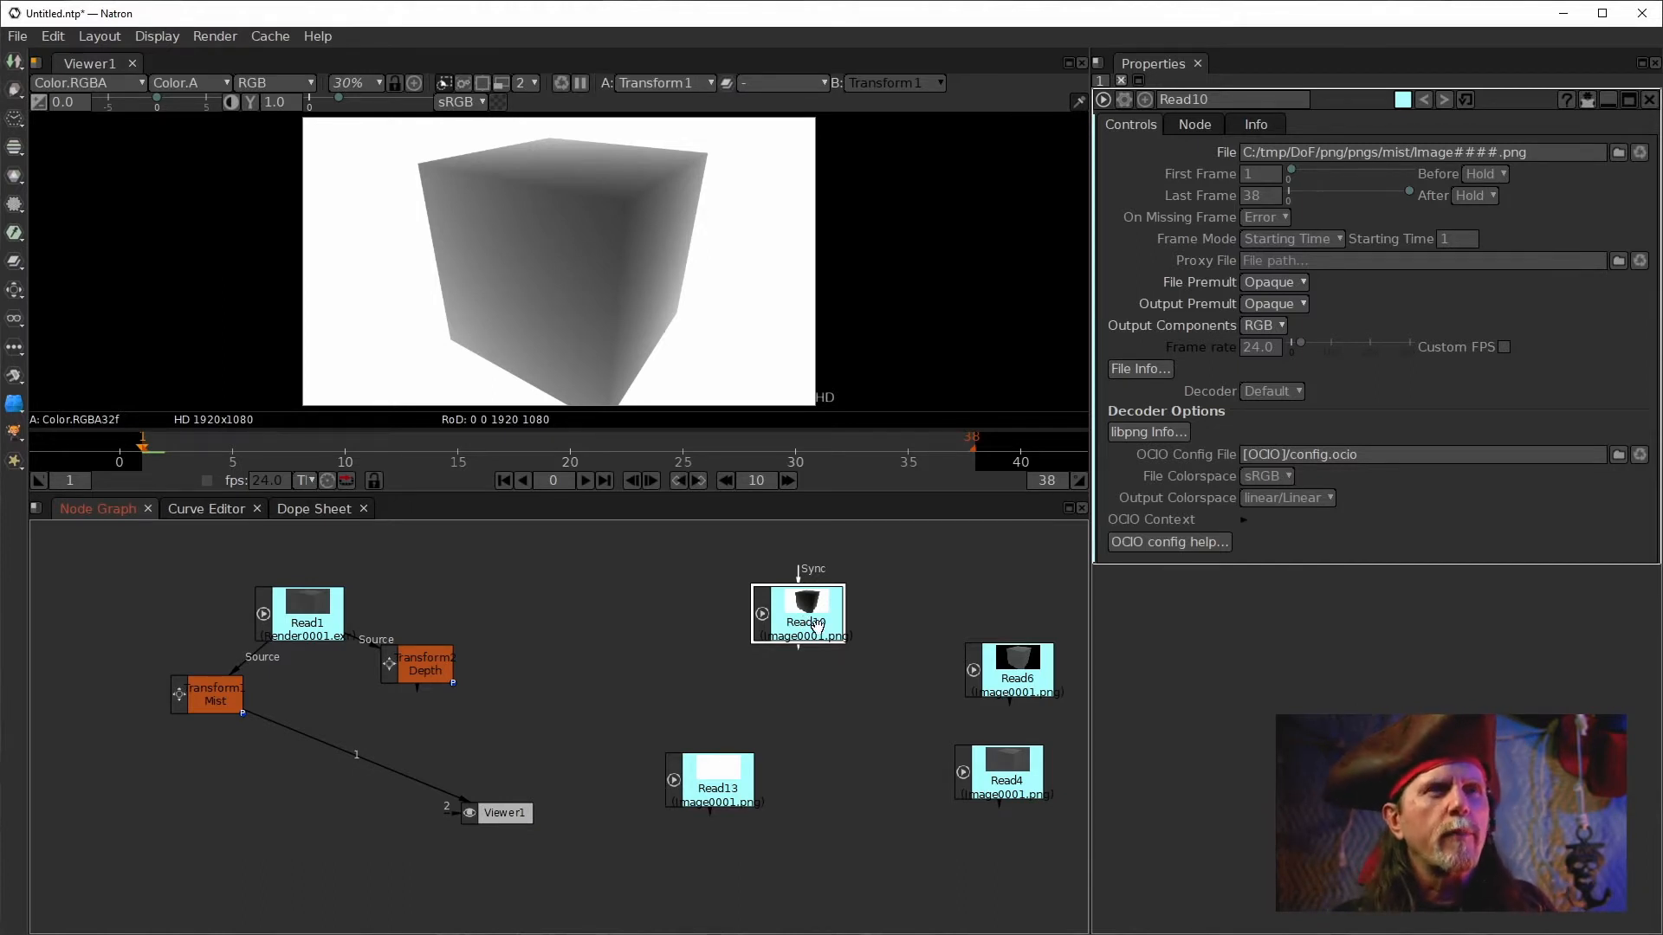
pyautogui.press('1')
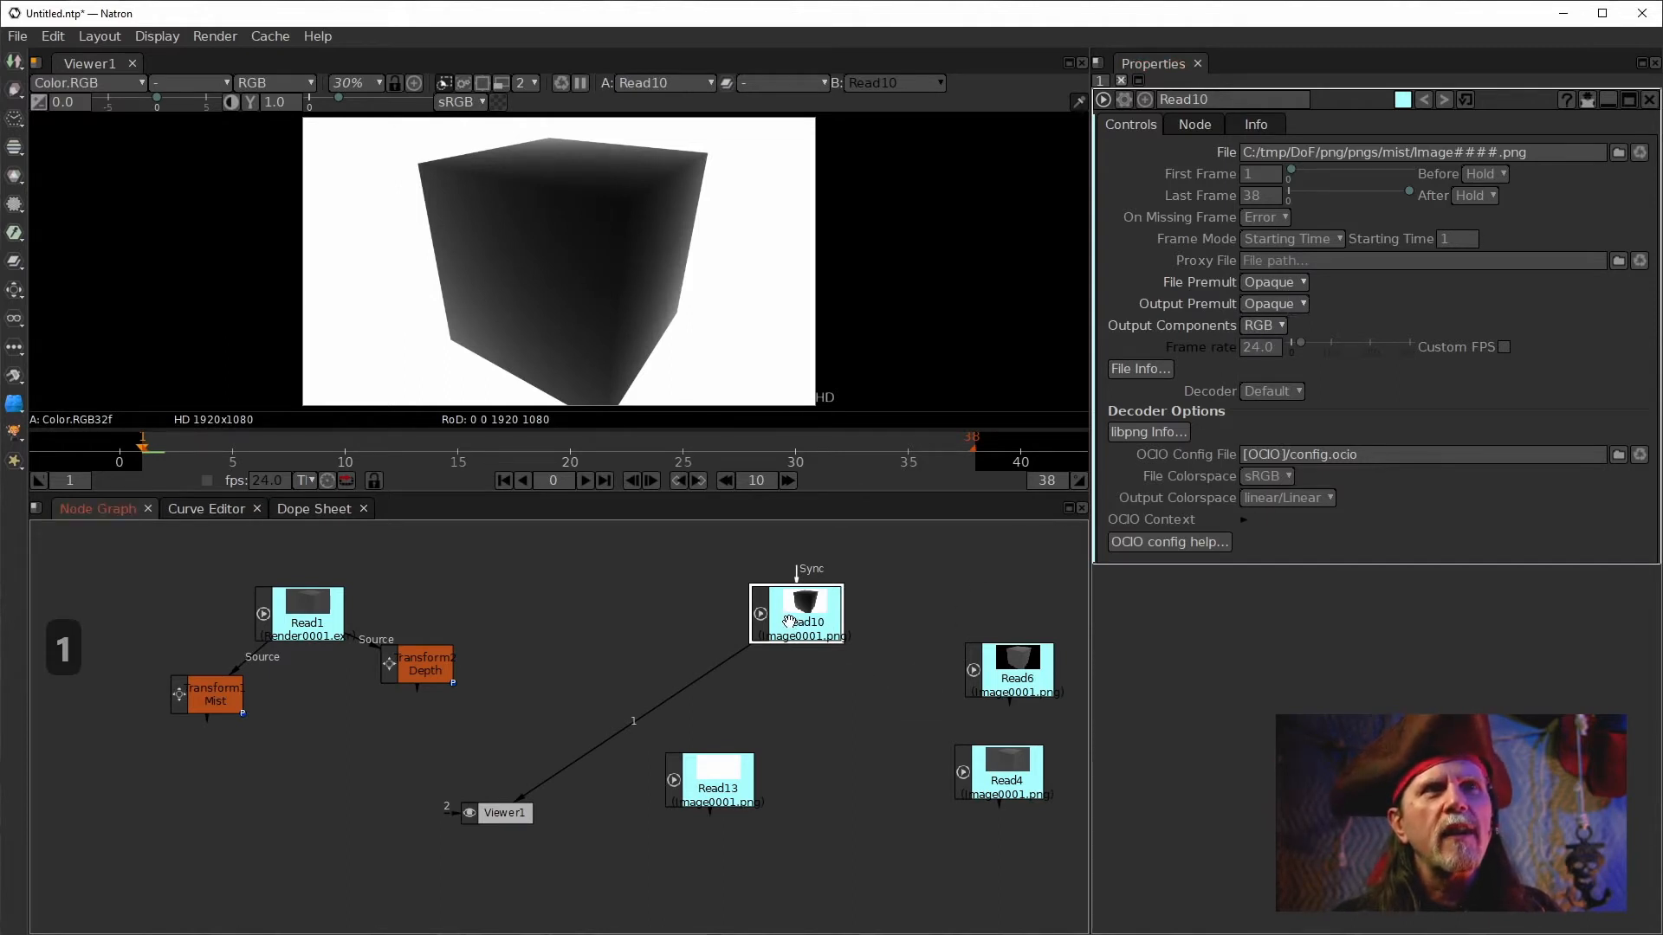
pyautogui.click(1275, 480)
pyautogui.moveTo(1273, 497)
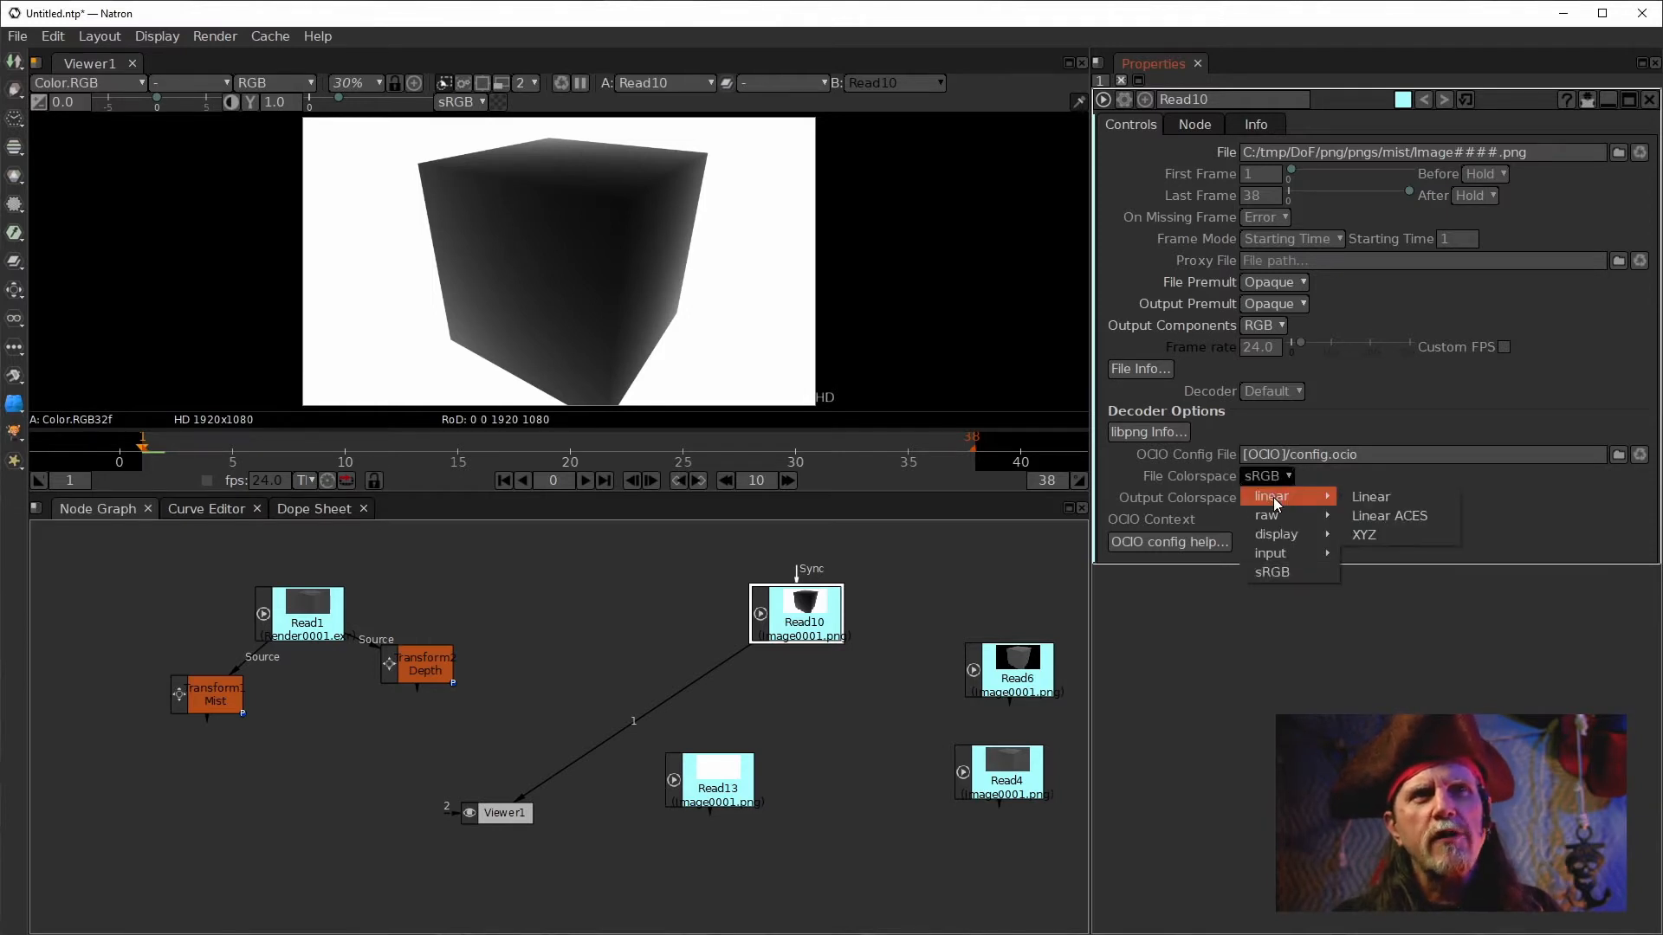
pyautogui.click(1393, 498)
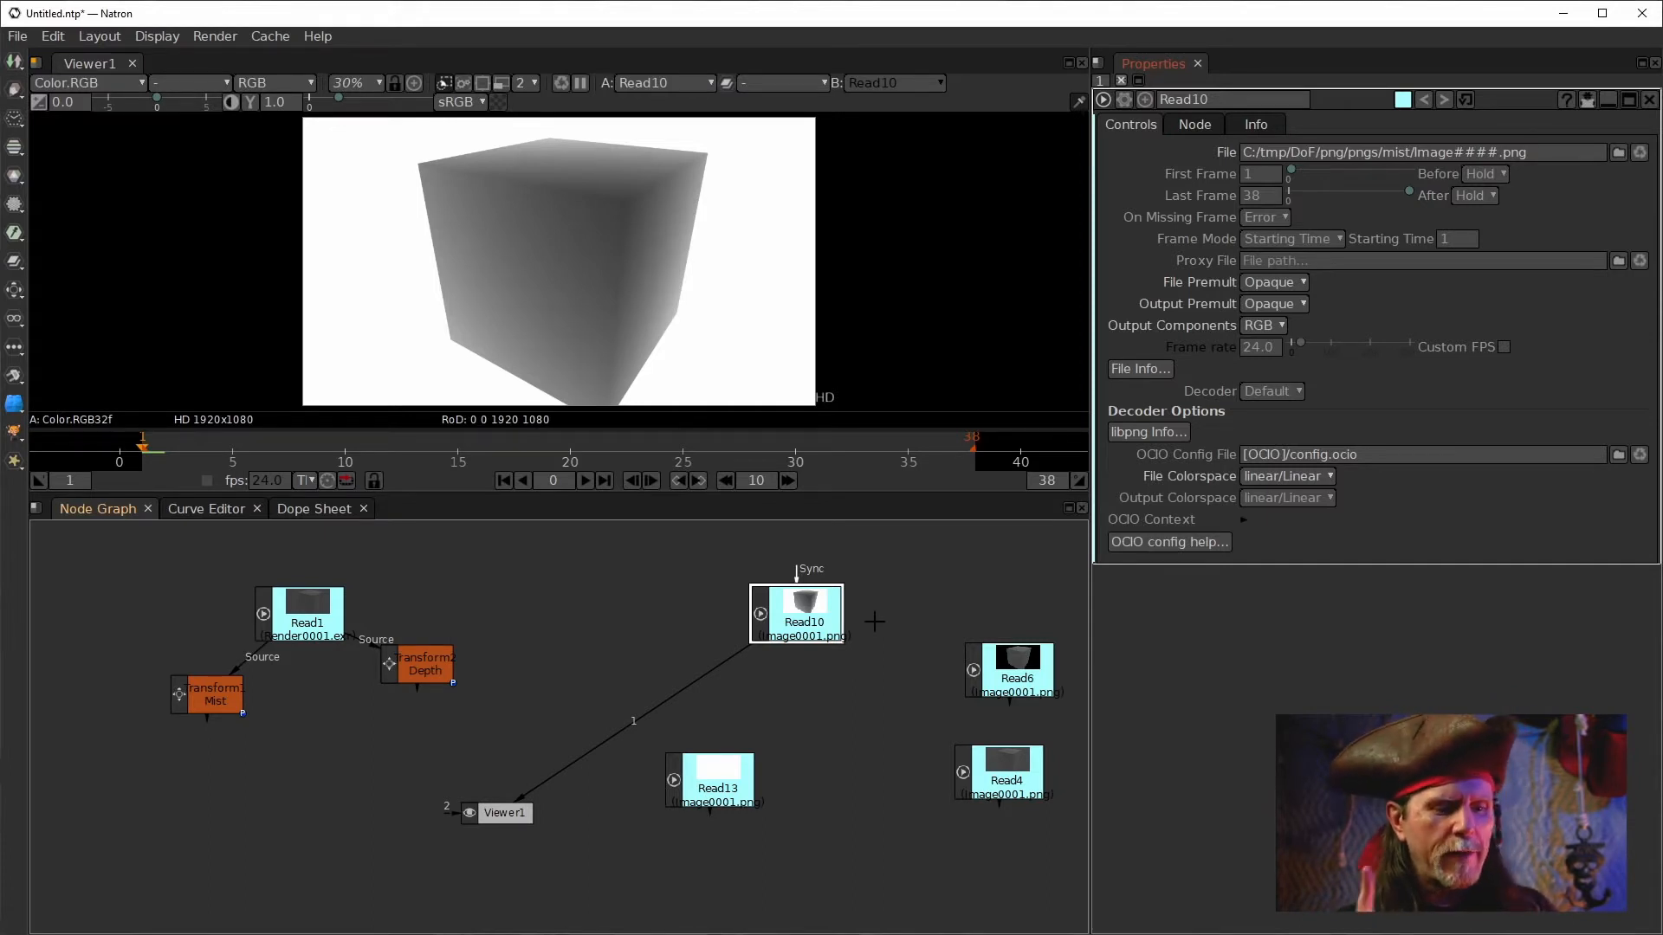
pyautogui.click(222, 707)
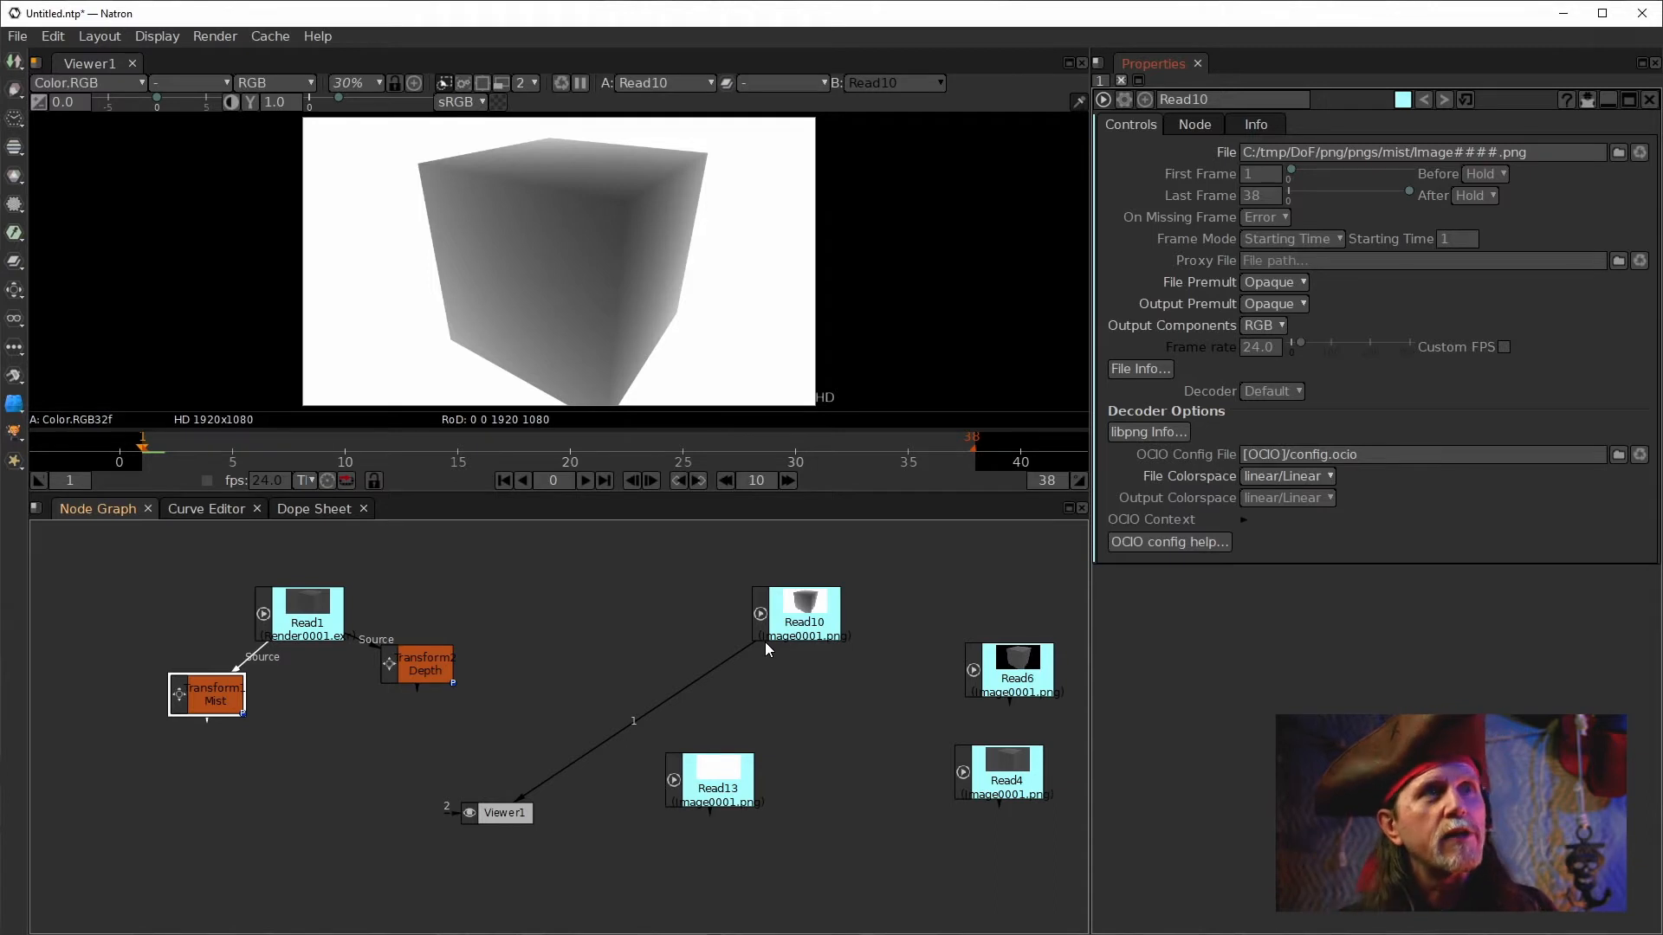
# Switch the viewer between Read10 and the Mist transform once more to compare them.
pyautogui.press('1')
pyautogui.click(805, 610)
pyautogui.press('1')
pyautogui.click(191, 695)
pyautogui.press('1')
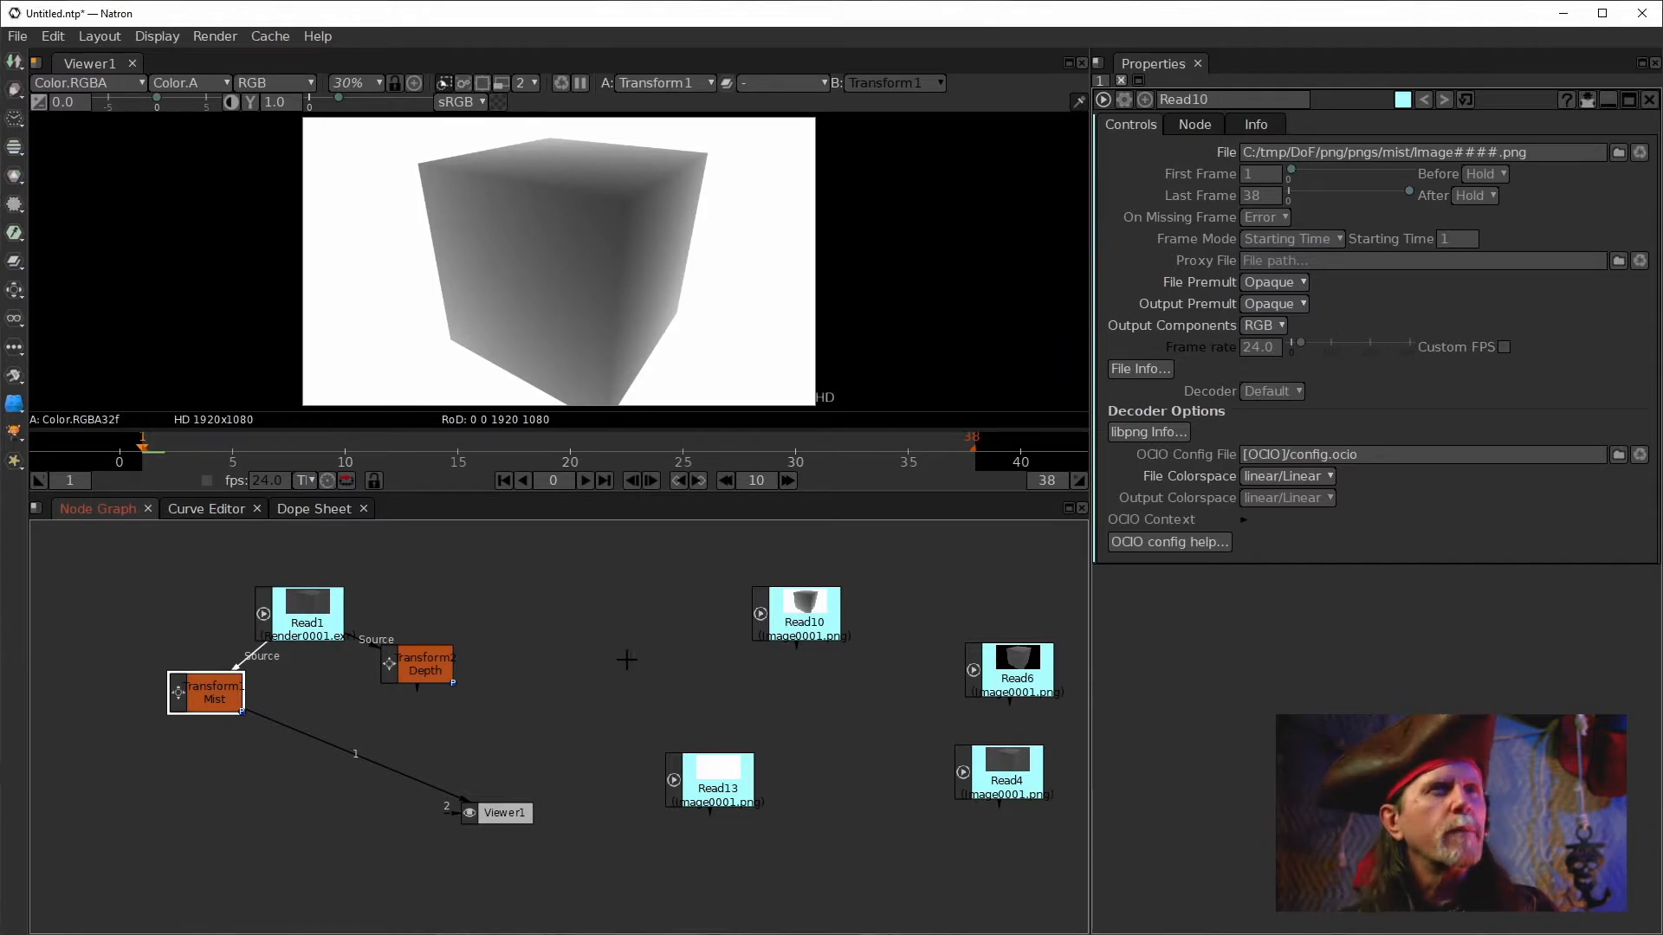
# Move Read13 up beside Read10, open its properties and display it in the viewer.
pyautogui.moveTo(713, 795); pyautogui.dragTo(640, 630)
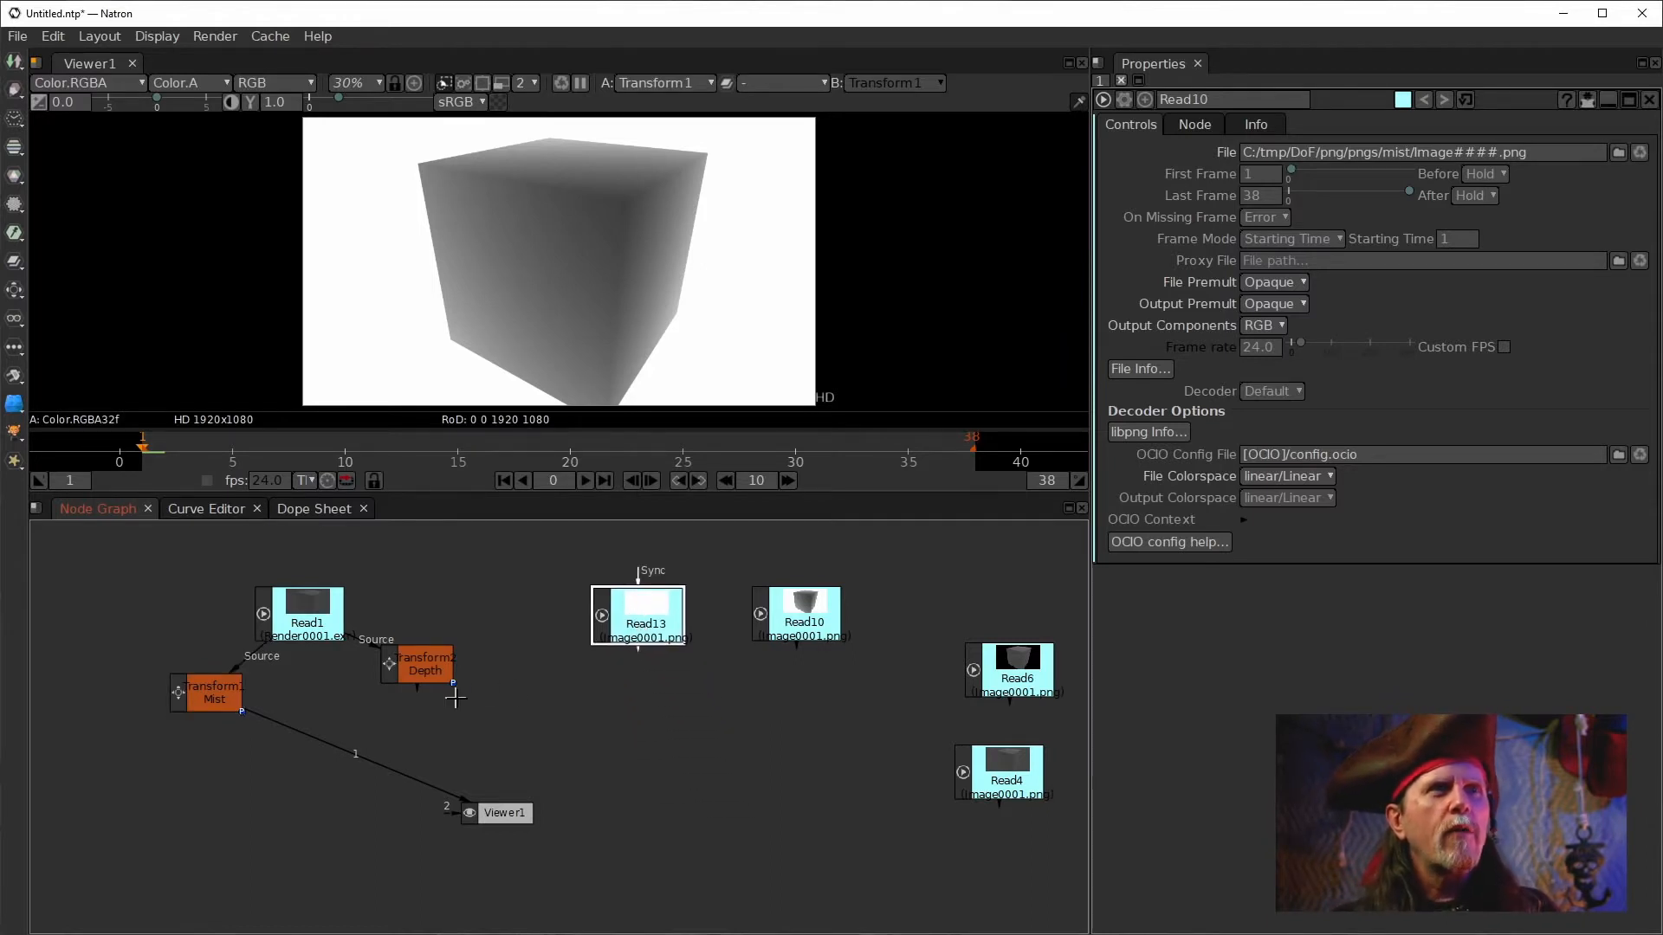
pyautogui.moveTo(852, 604); pyautogui.dragTo(861, 607)
pyautogui.click(663, 638)
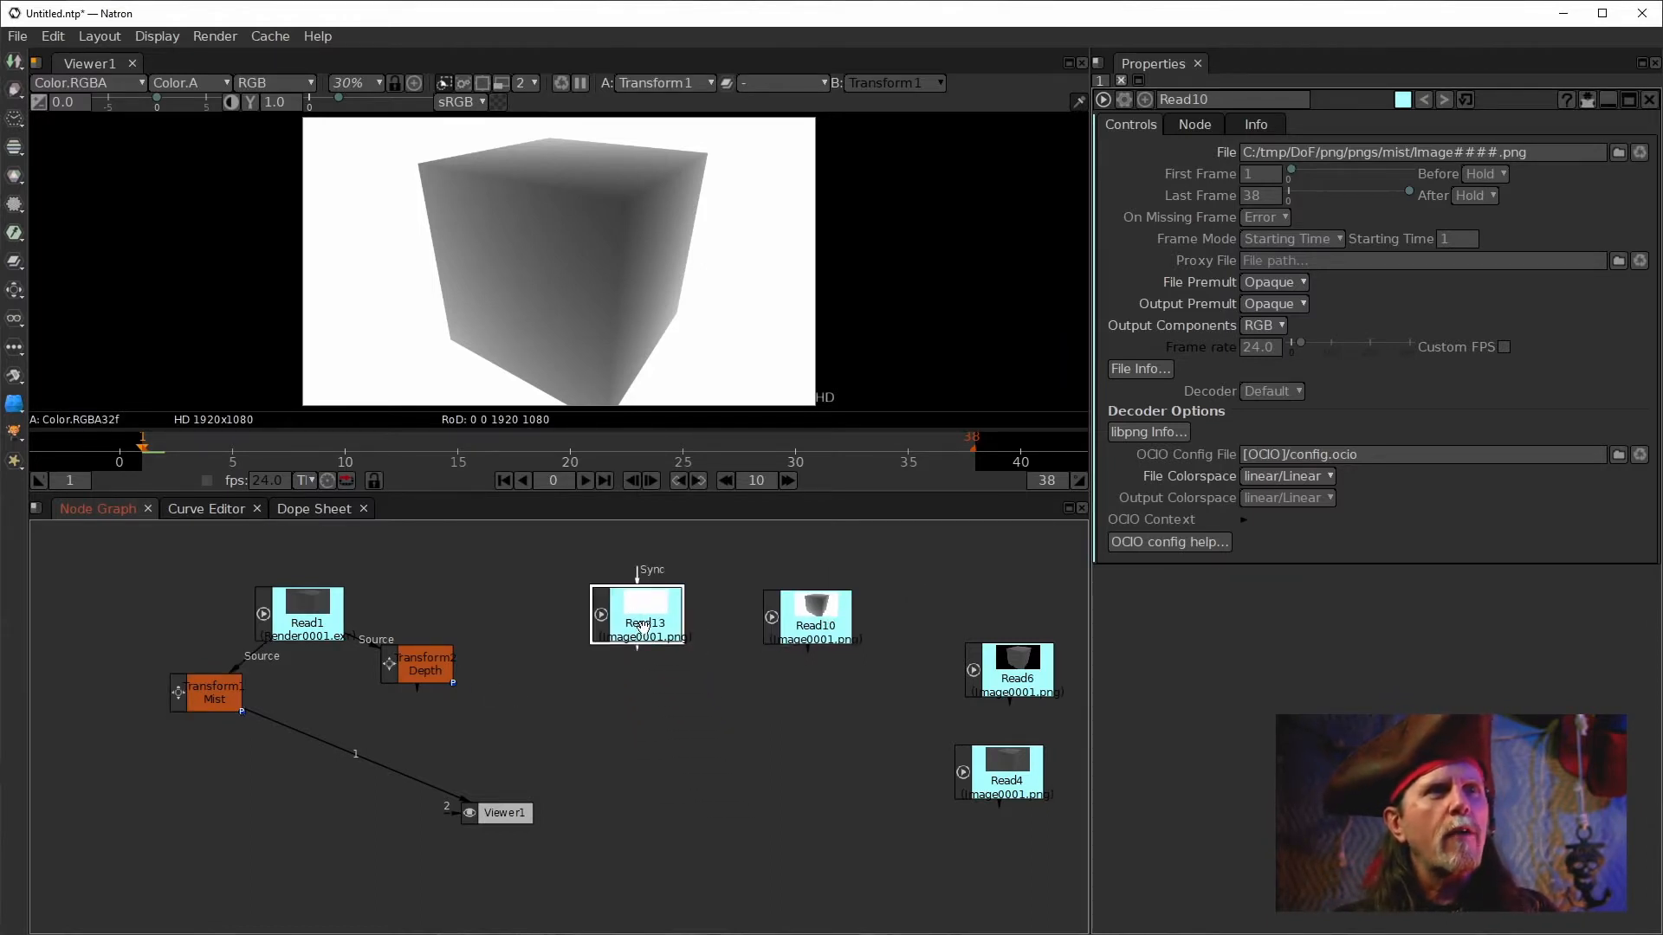
pyautogui.doubleClick(643, 606)
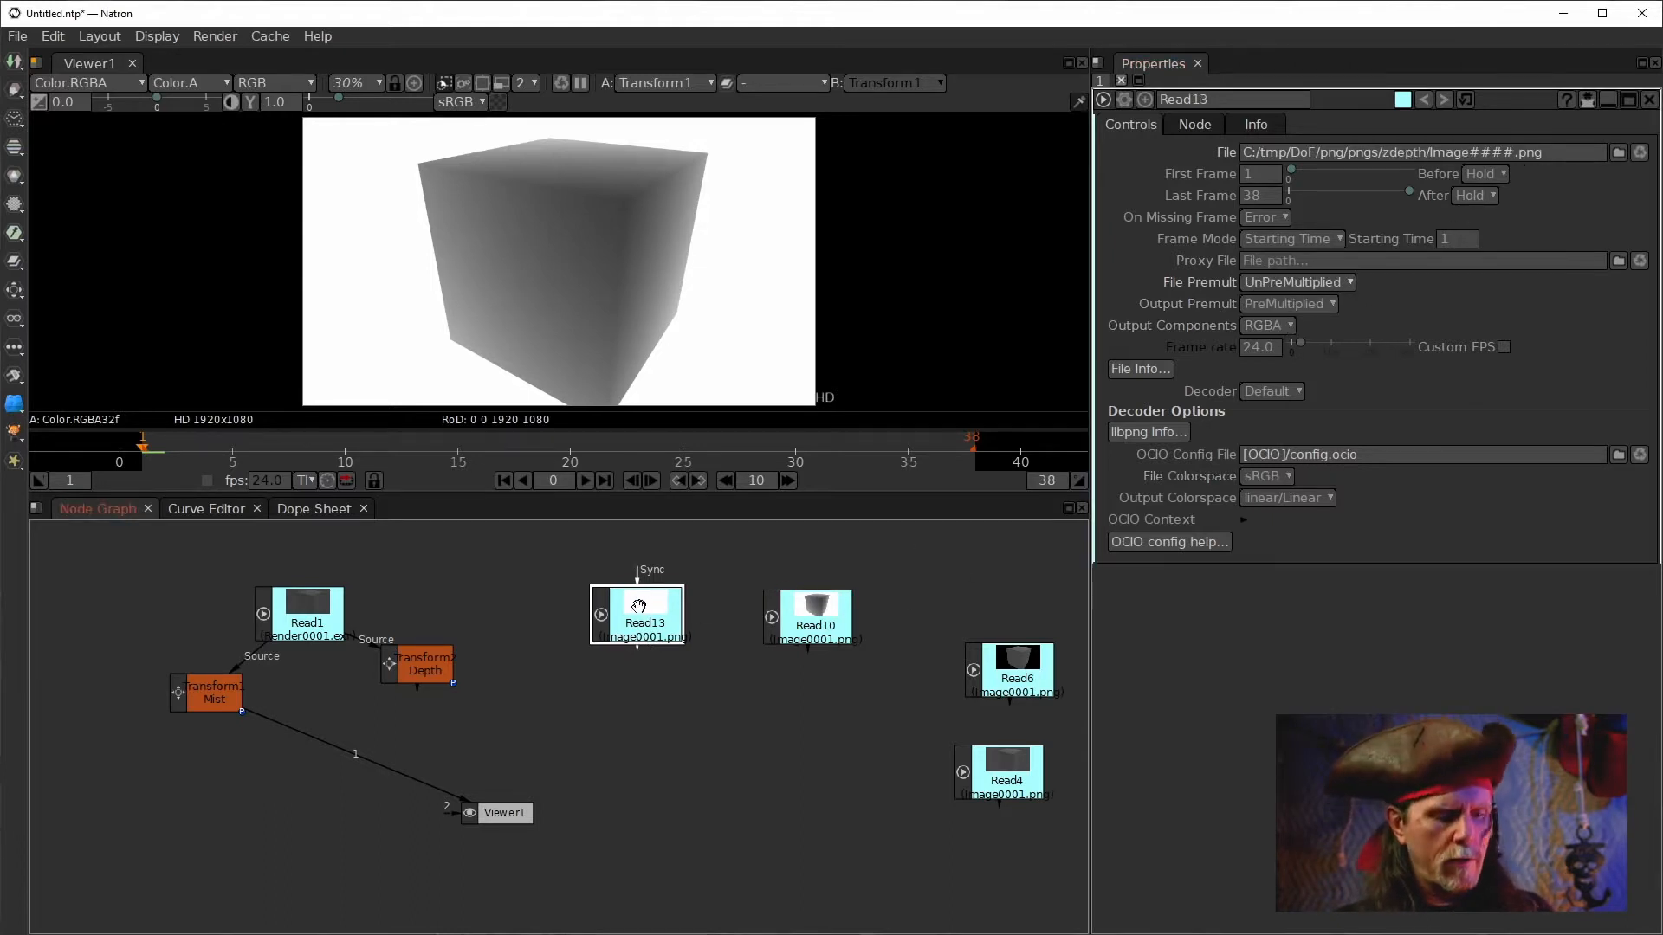
pyautogui.press('1')
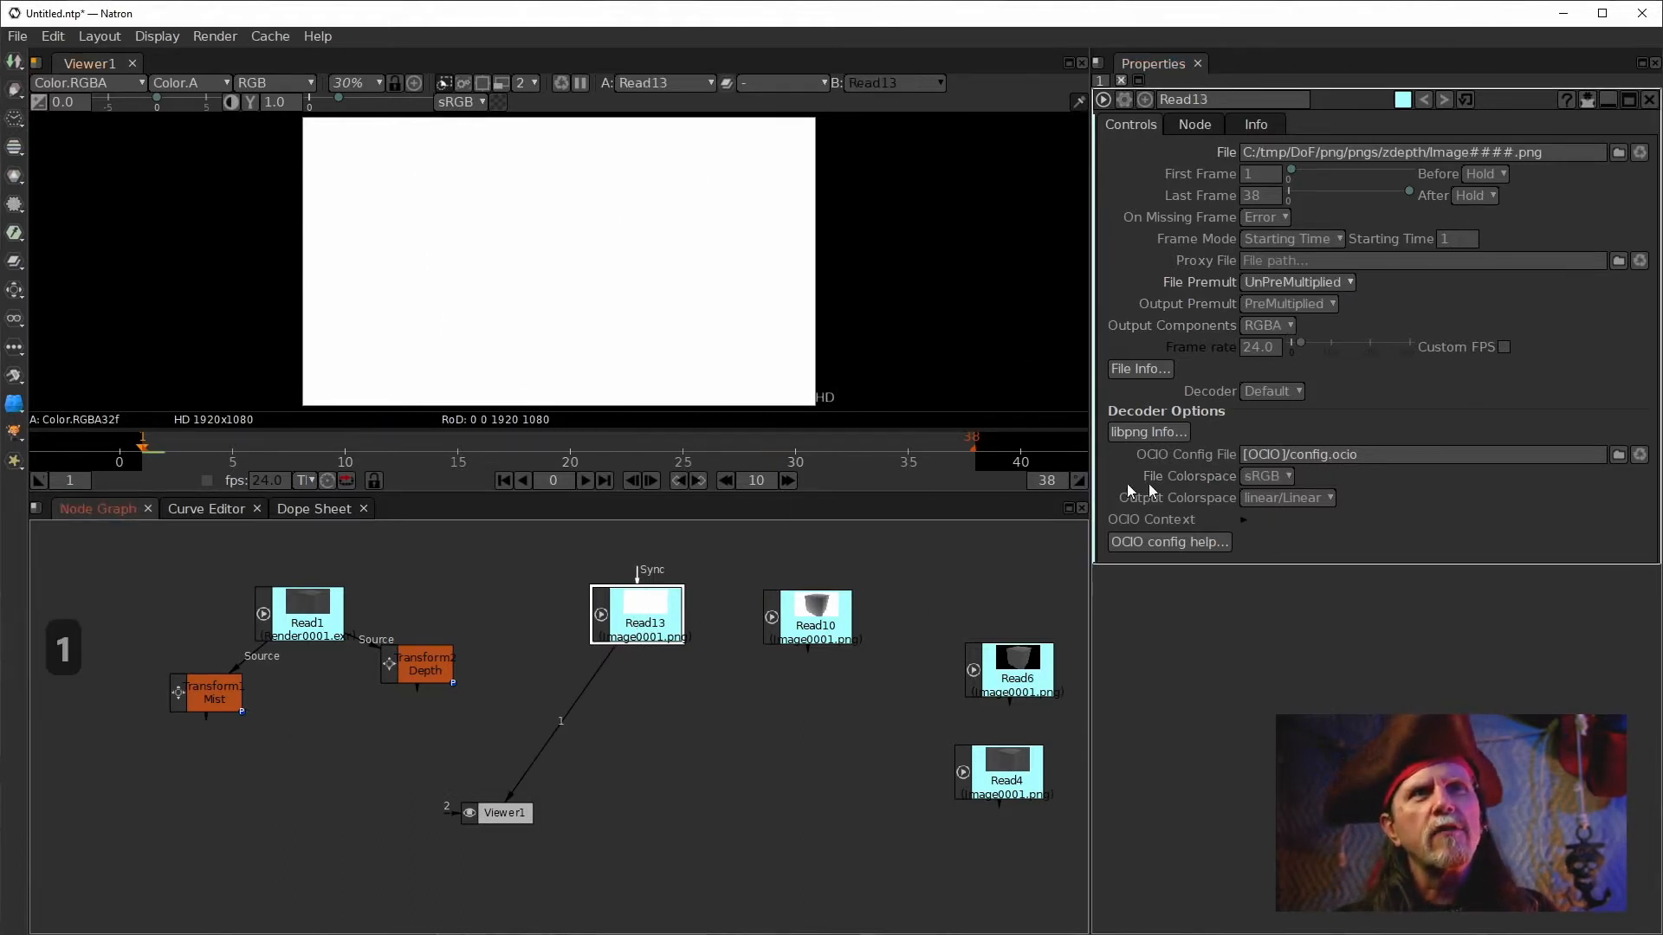
# Set Read13's file colorspace to linear Linear.
pyautogui.click(1277, 499)
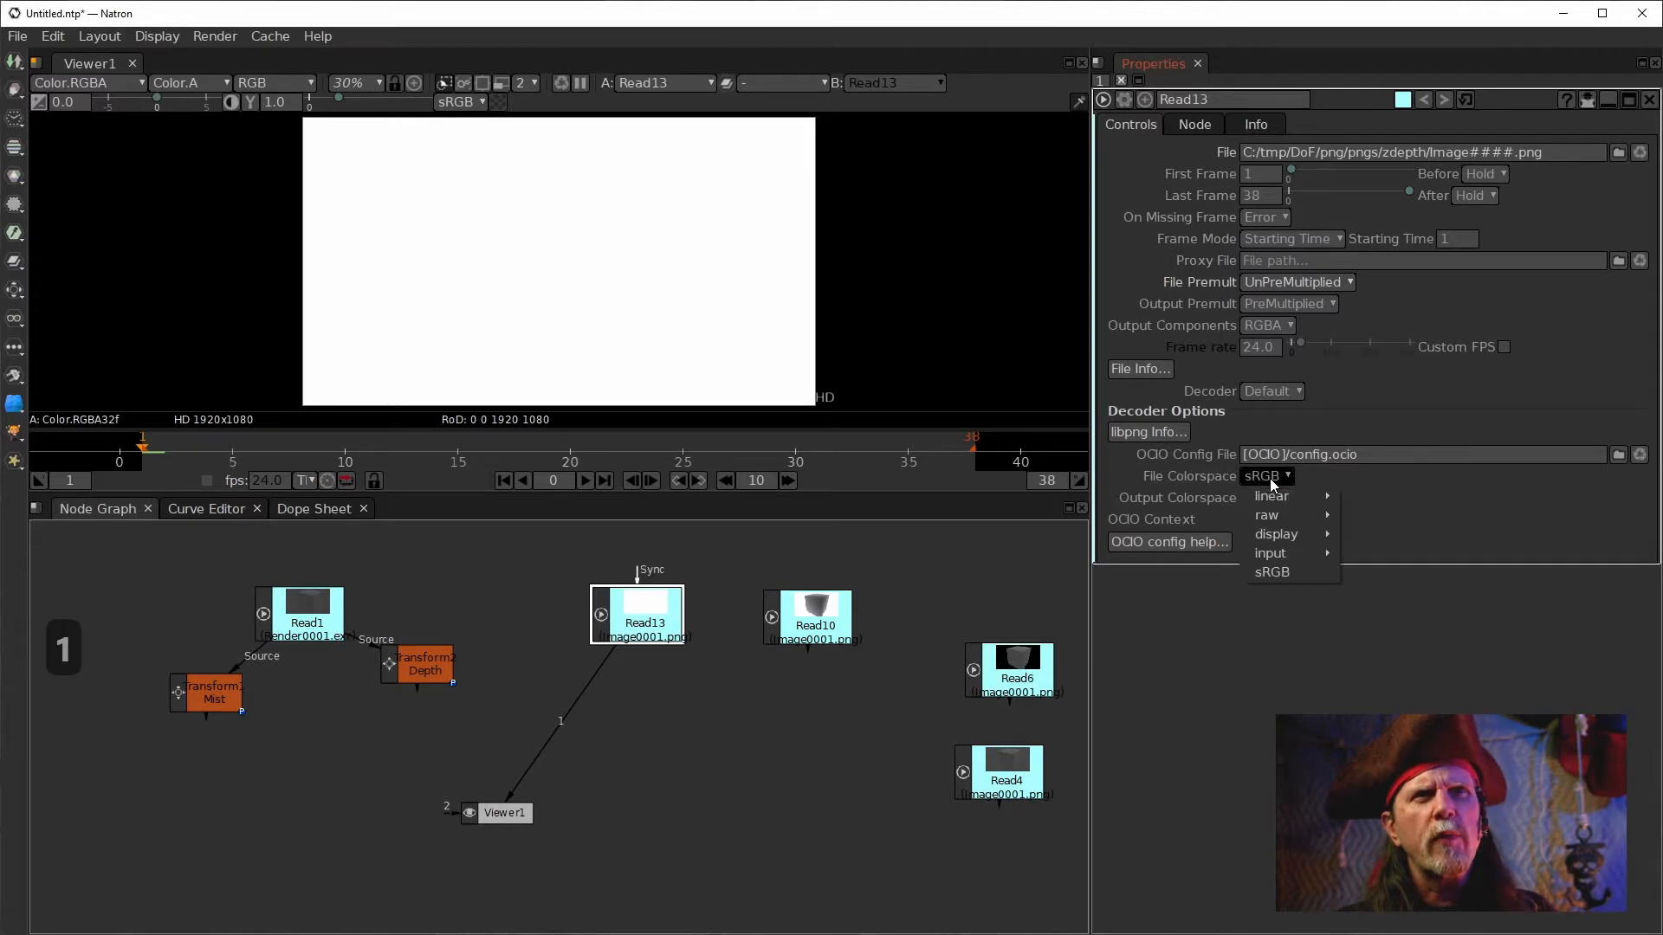
pyautogui.moveTo(1273, 496)
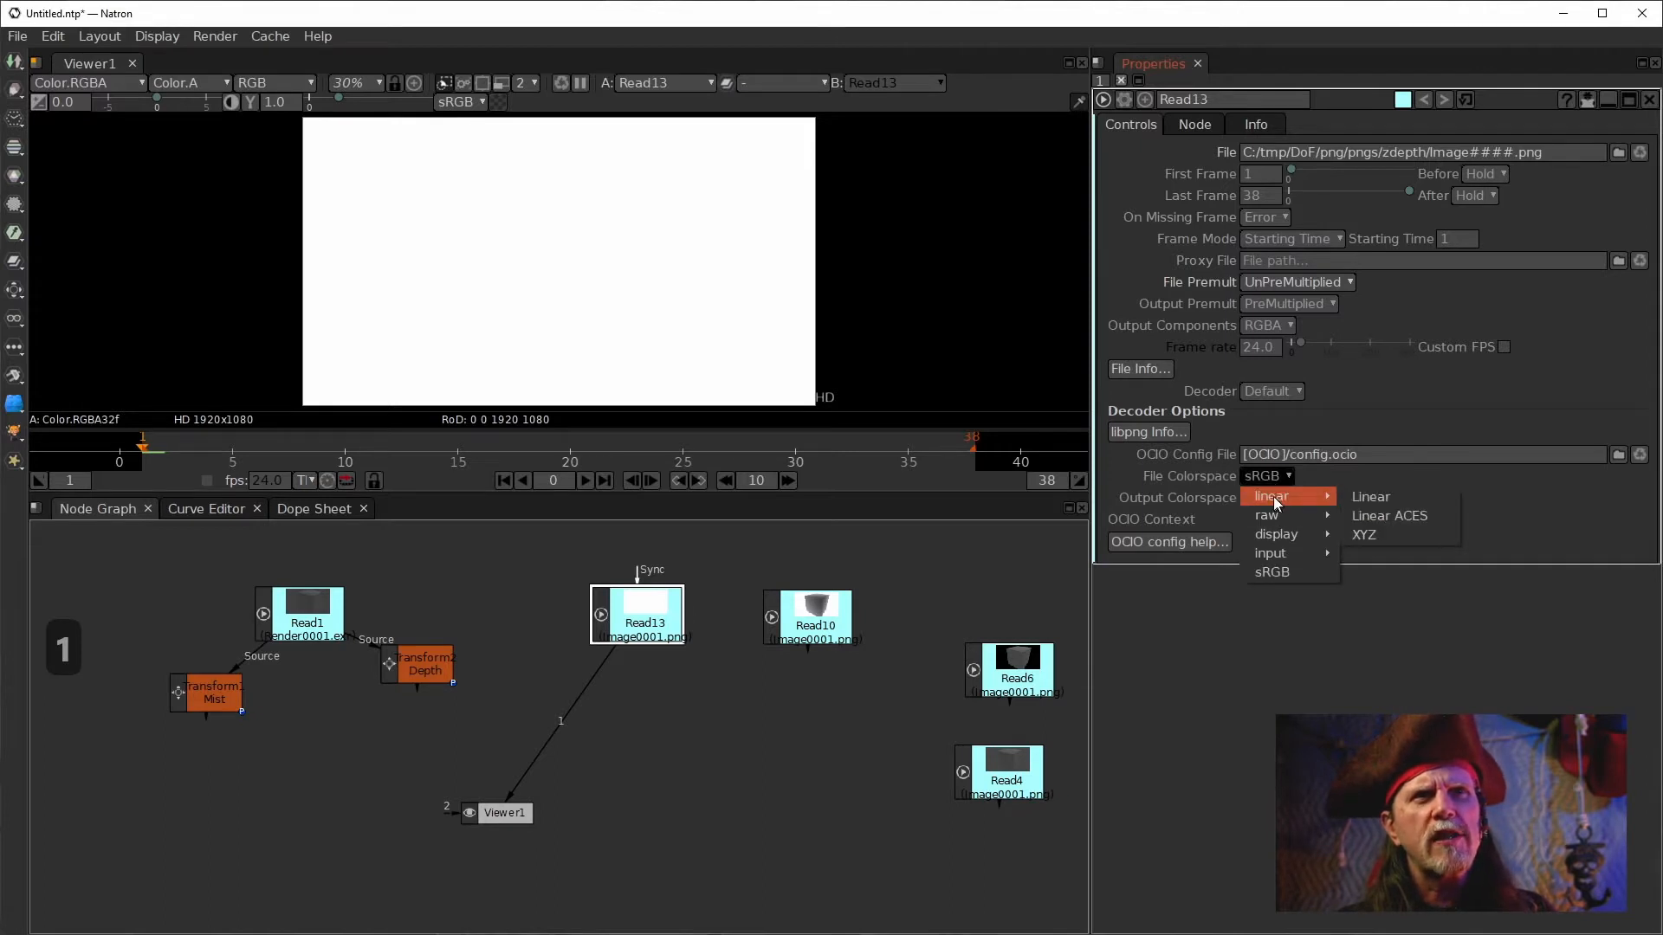
pyautogui.click(1389, 497)
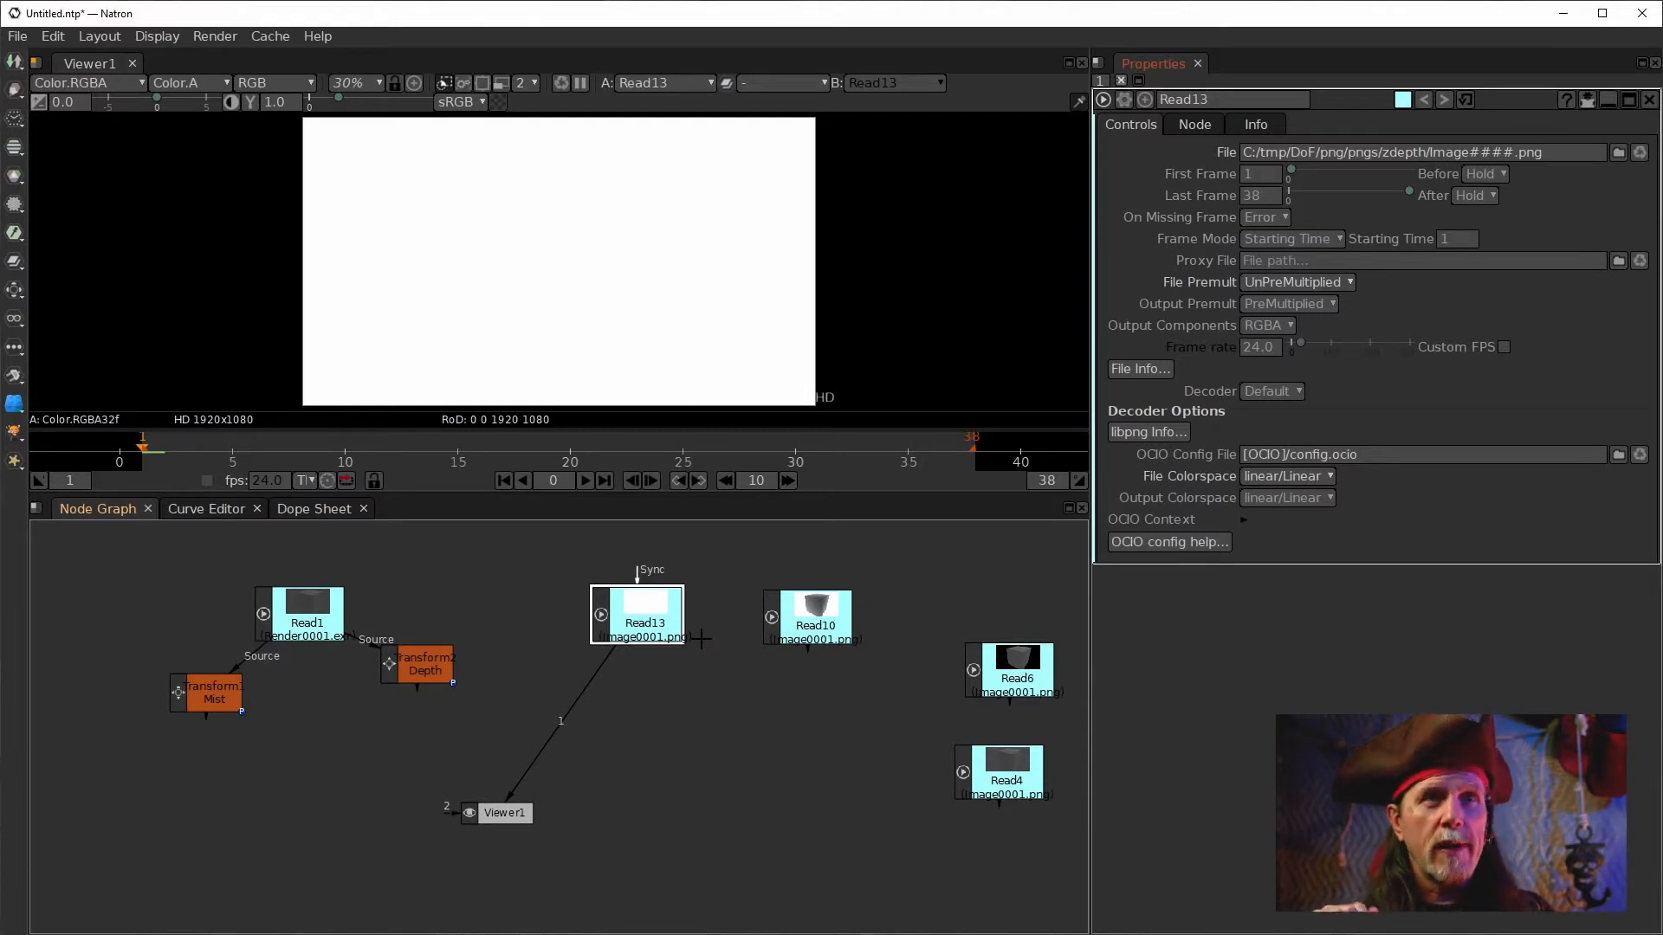
# View the Depth transform and add a Grade node after it.
pyautogui.moveTo(415, 673); pyautogui.dragTo(447, 662)
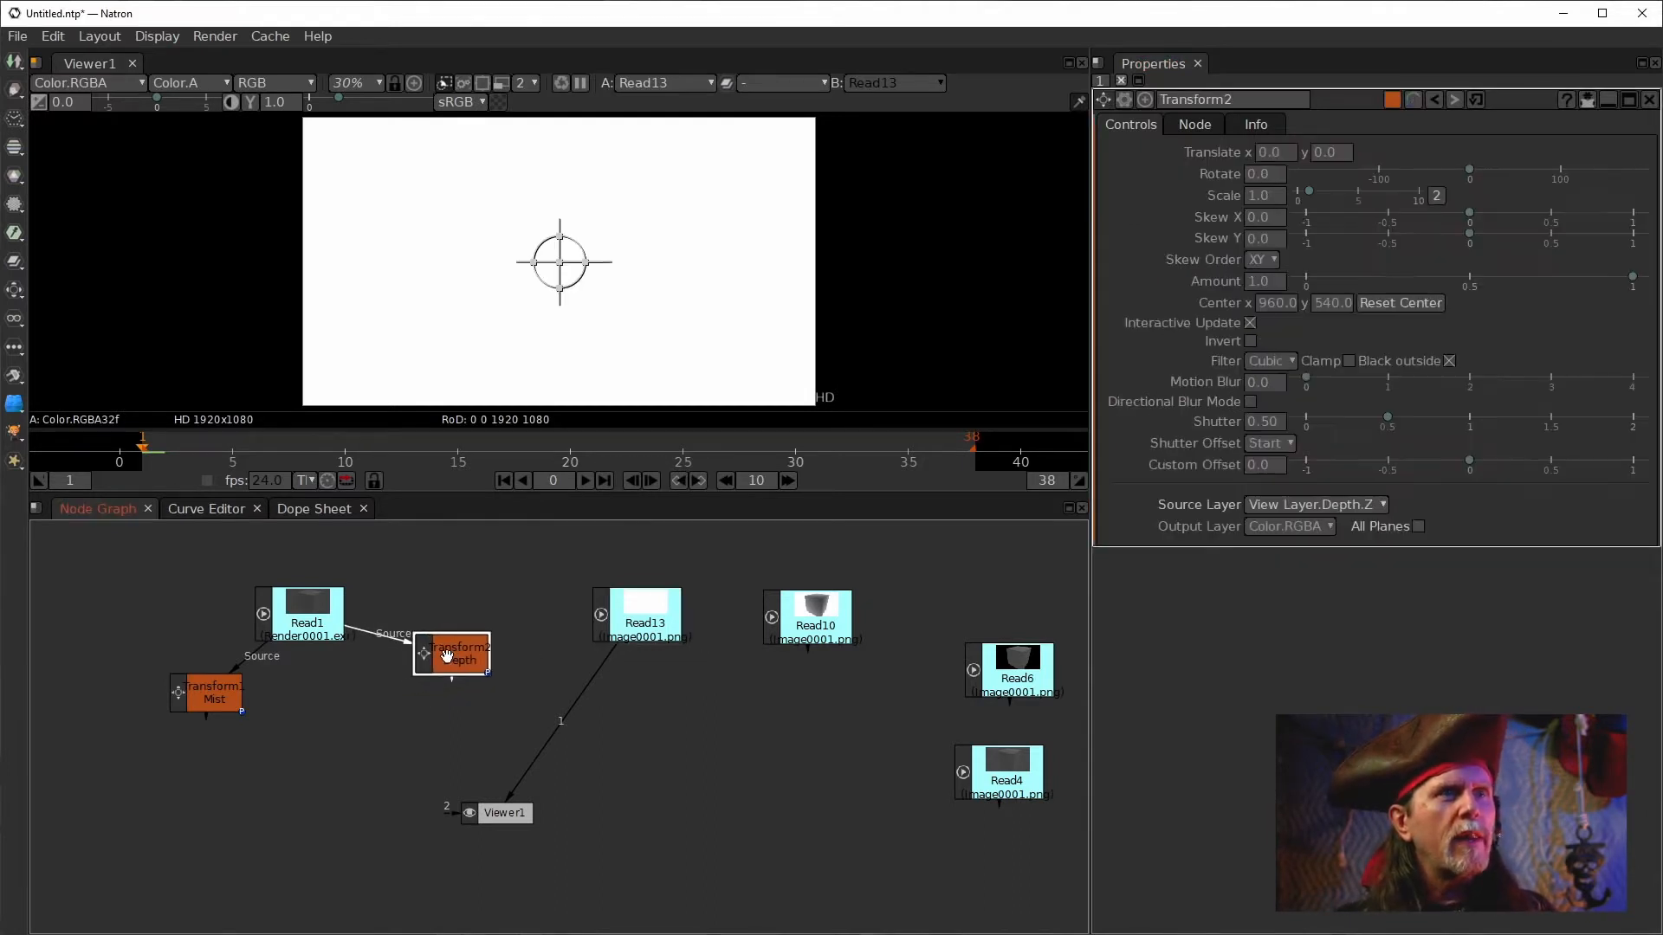
pyautogui.press('1')
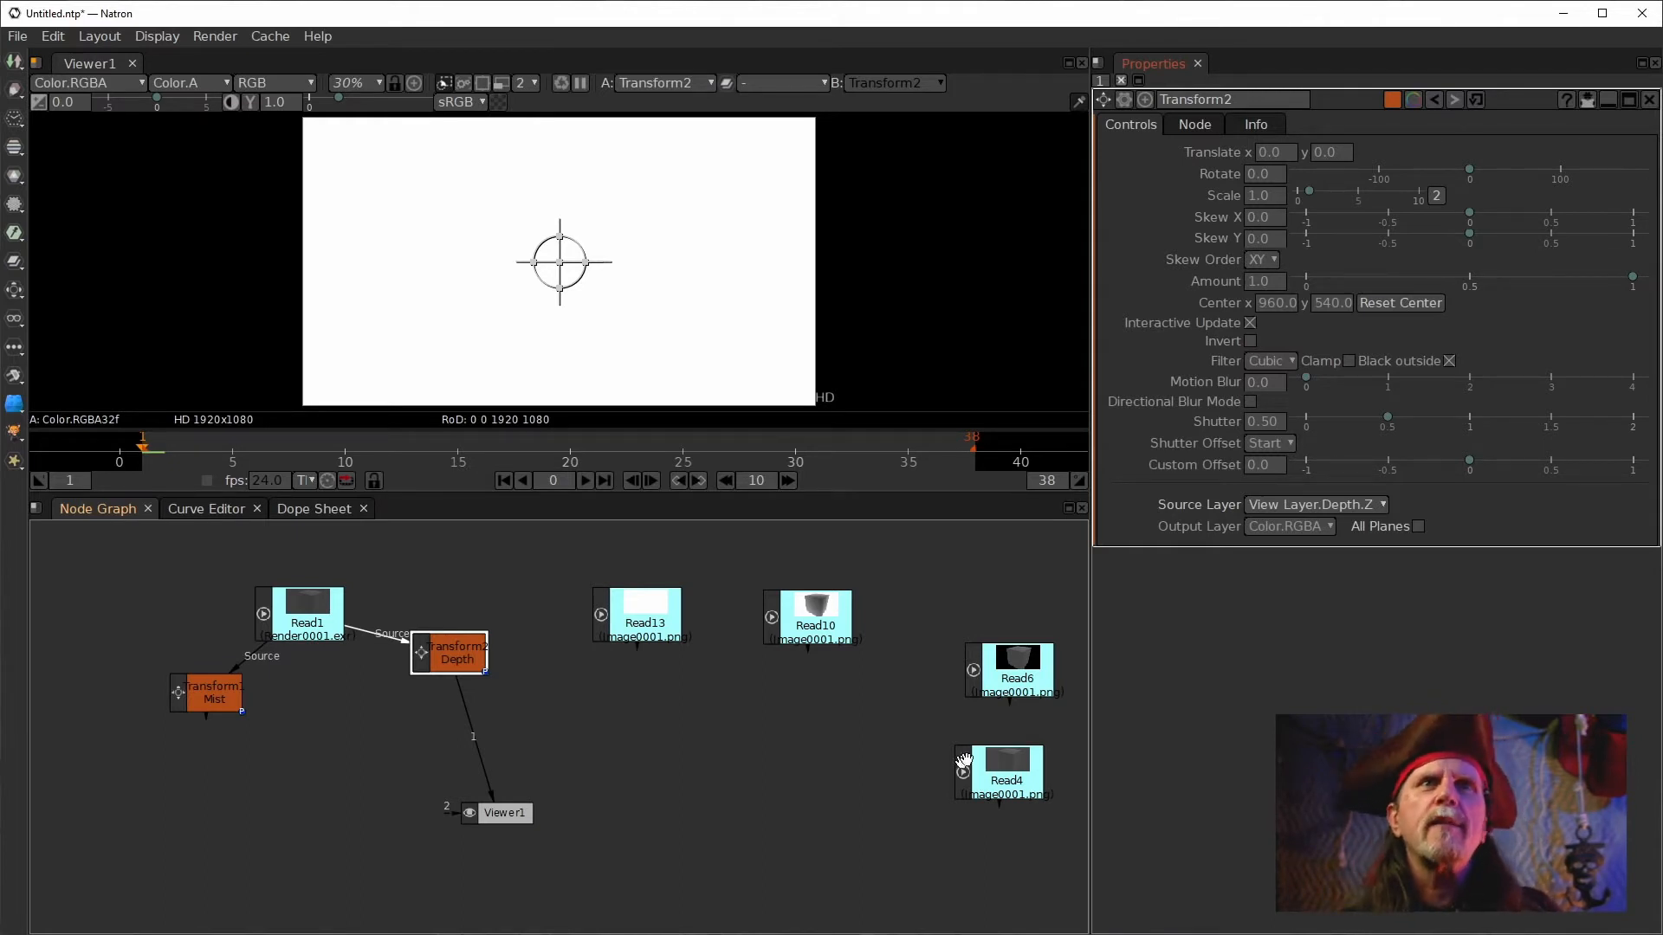
pyautogui.click(459, 636)
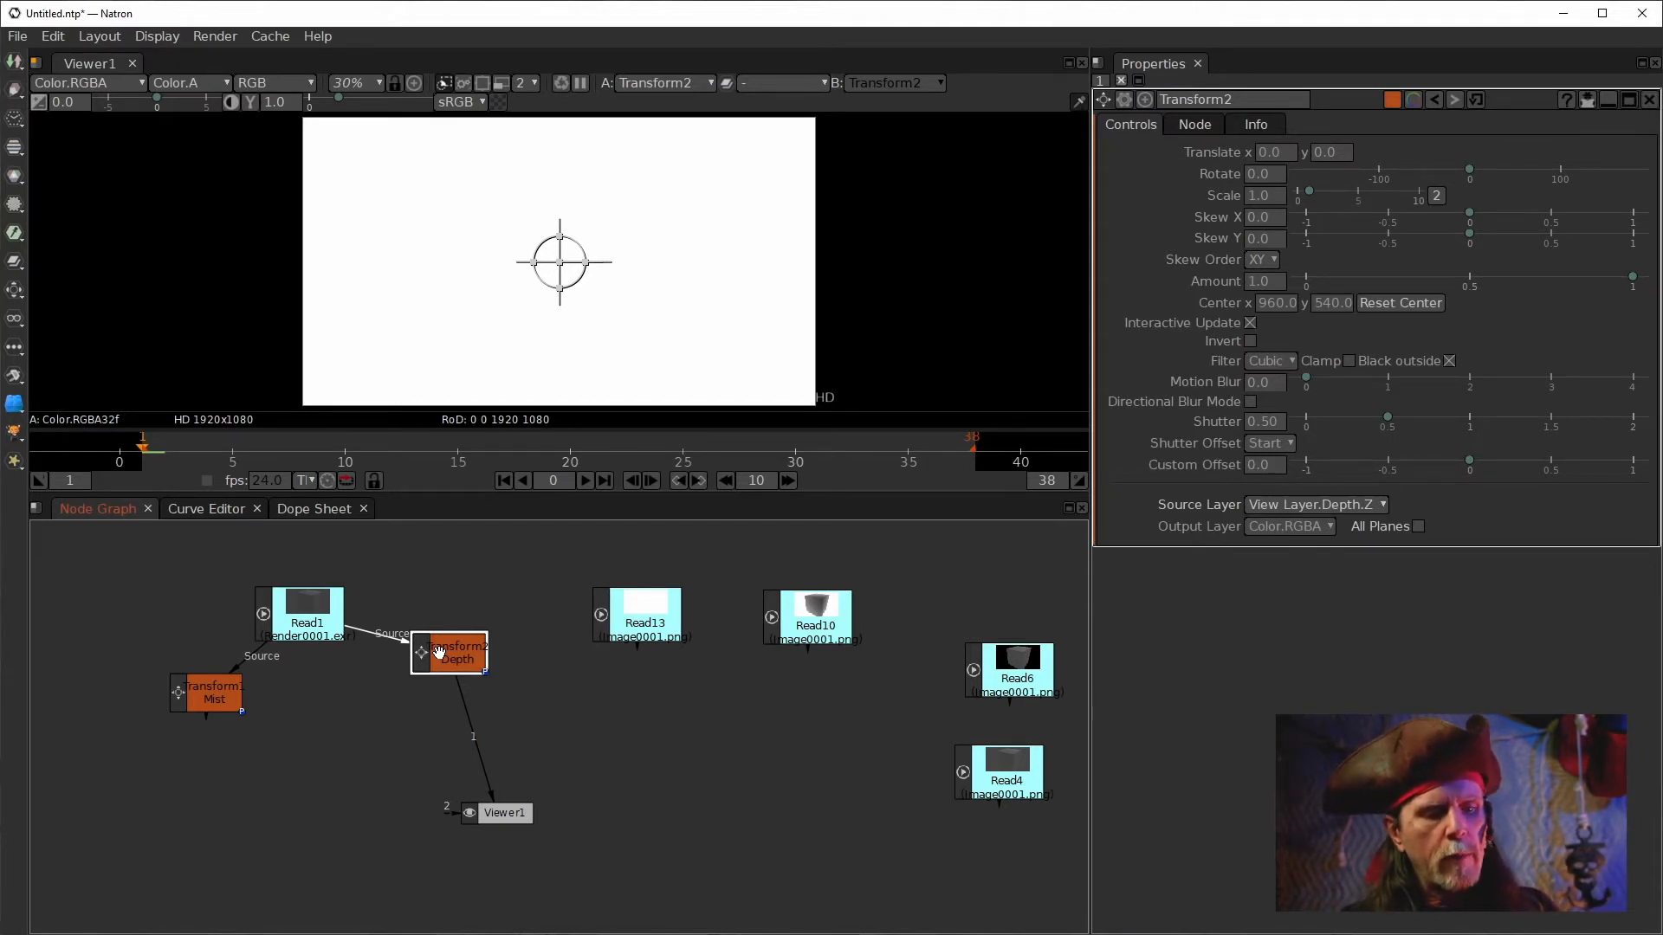
pyautogui.press('g')
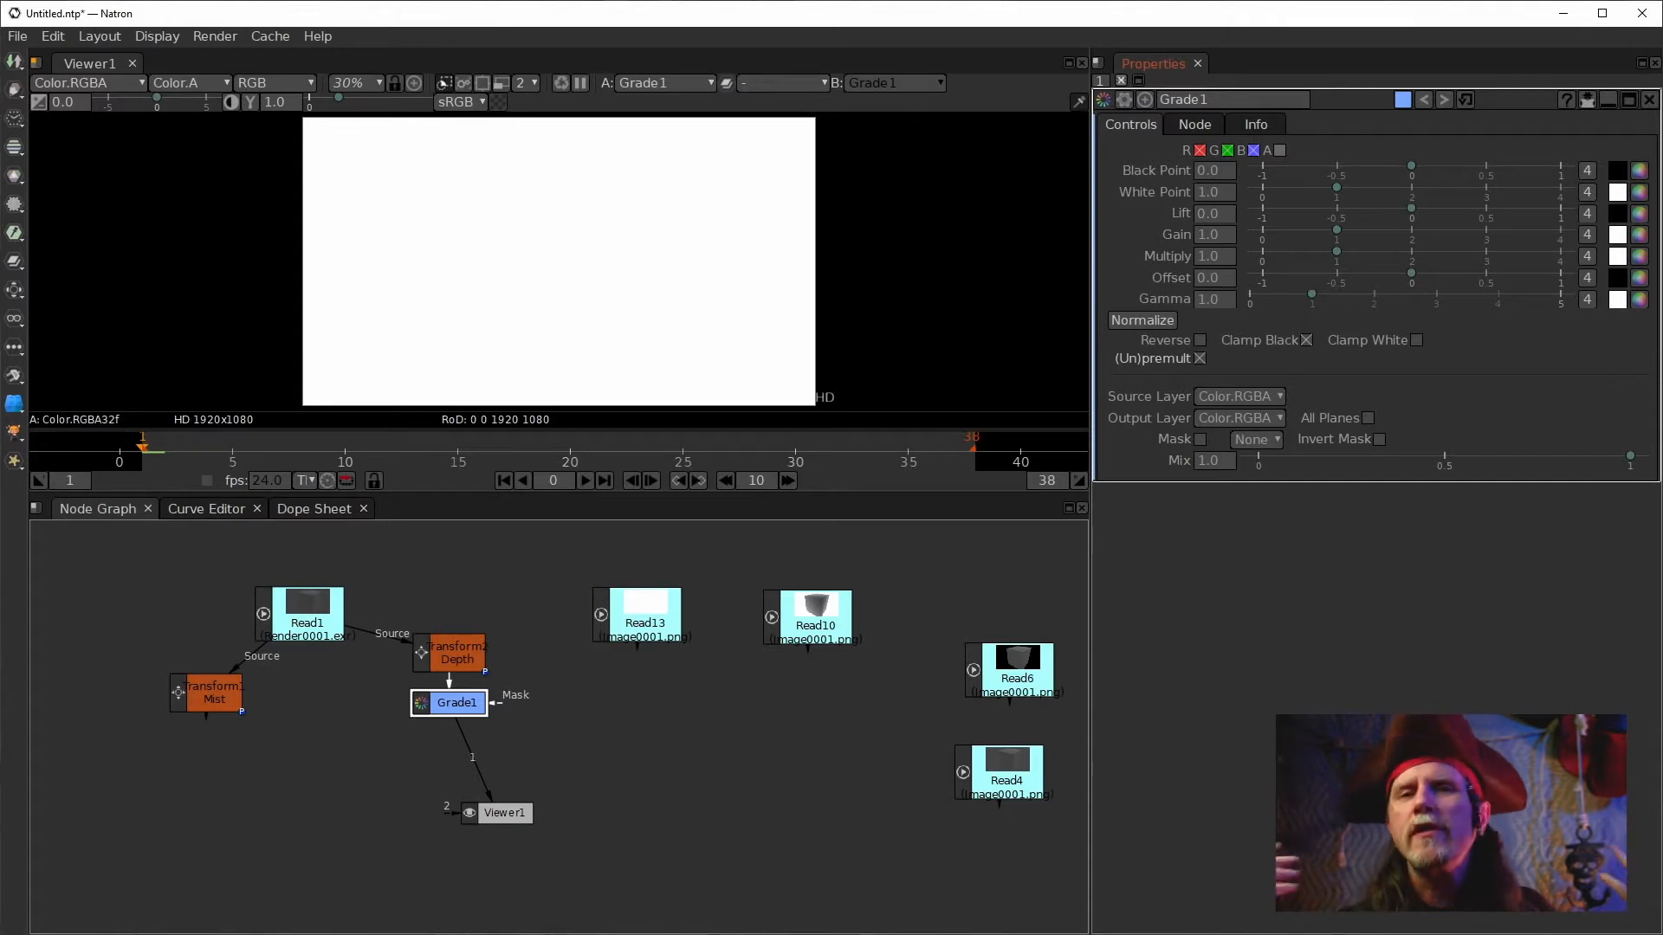
# Switch to SpeedCrunch, calculate 2^16 and copy the result.
pyautogui.hotkey('alt', 'Tab')
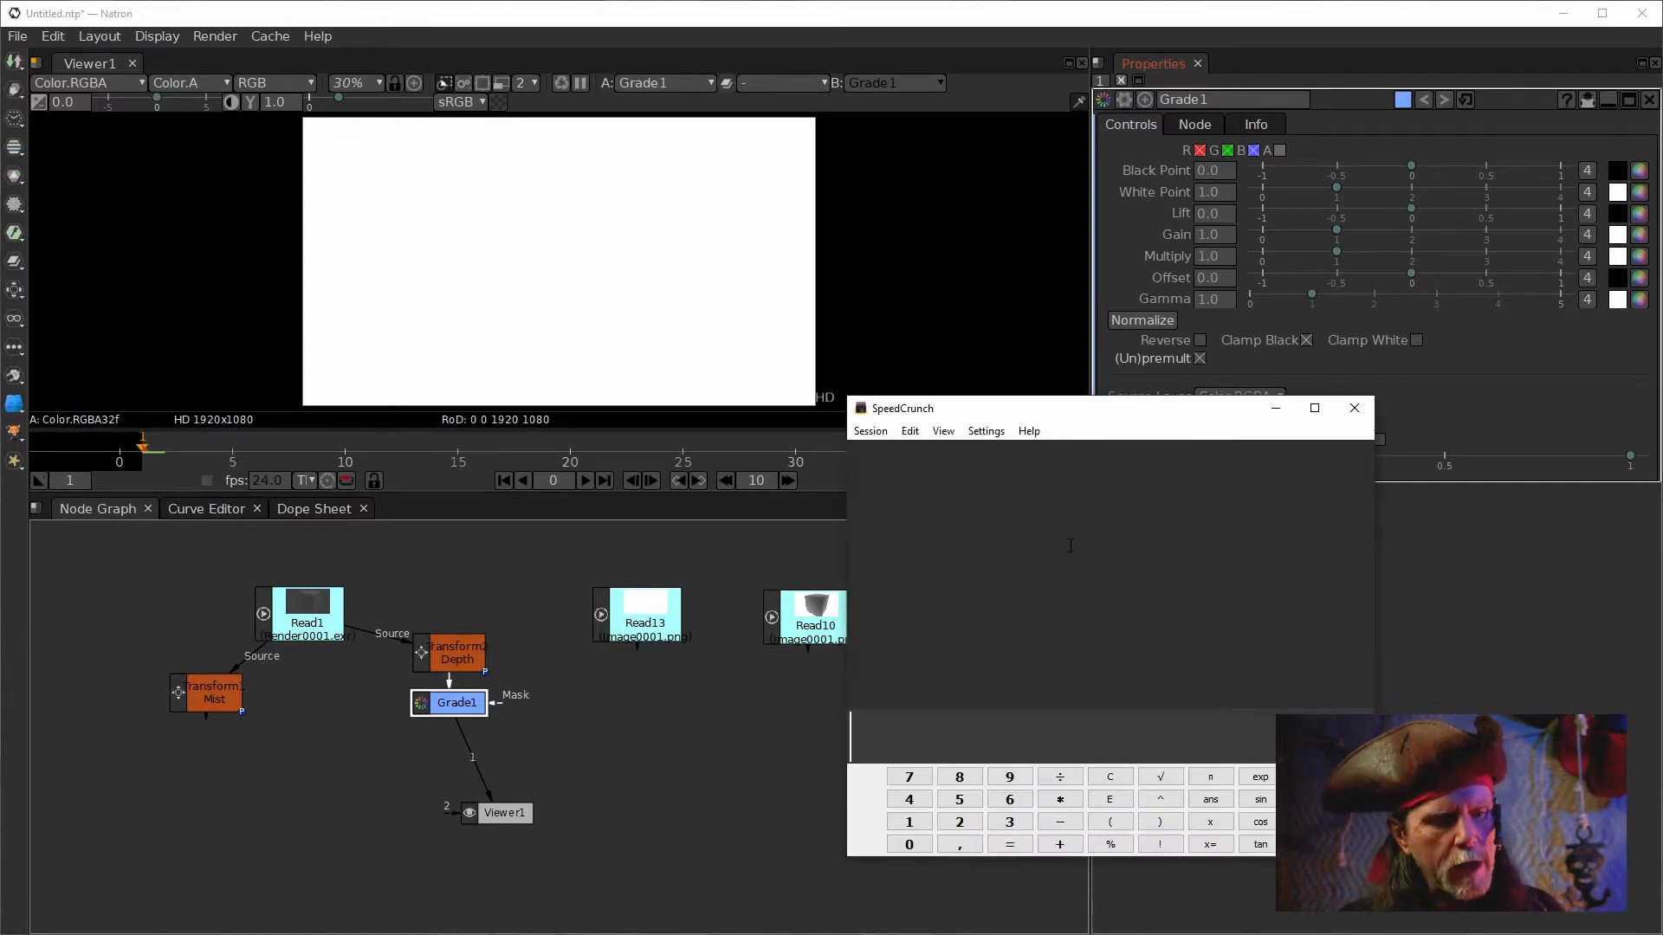
pyautogui.write('2')
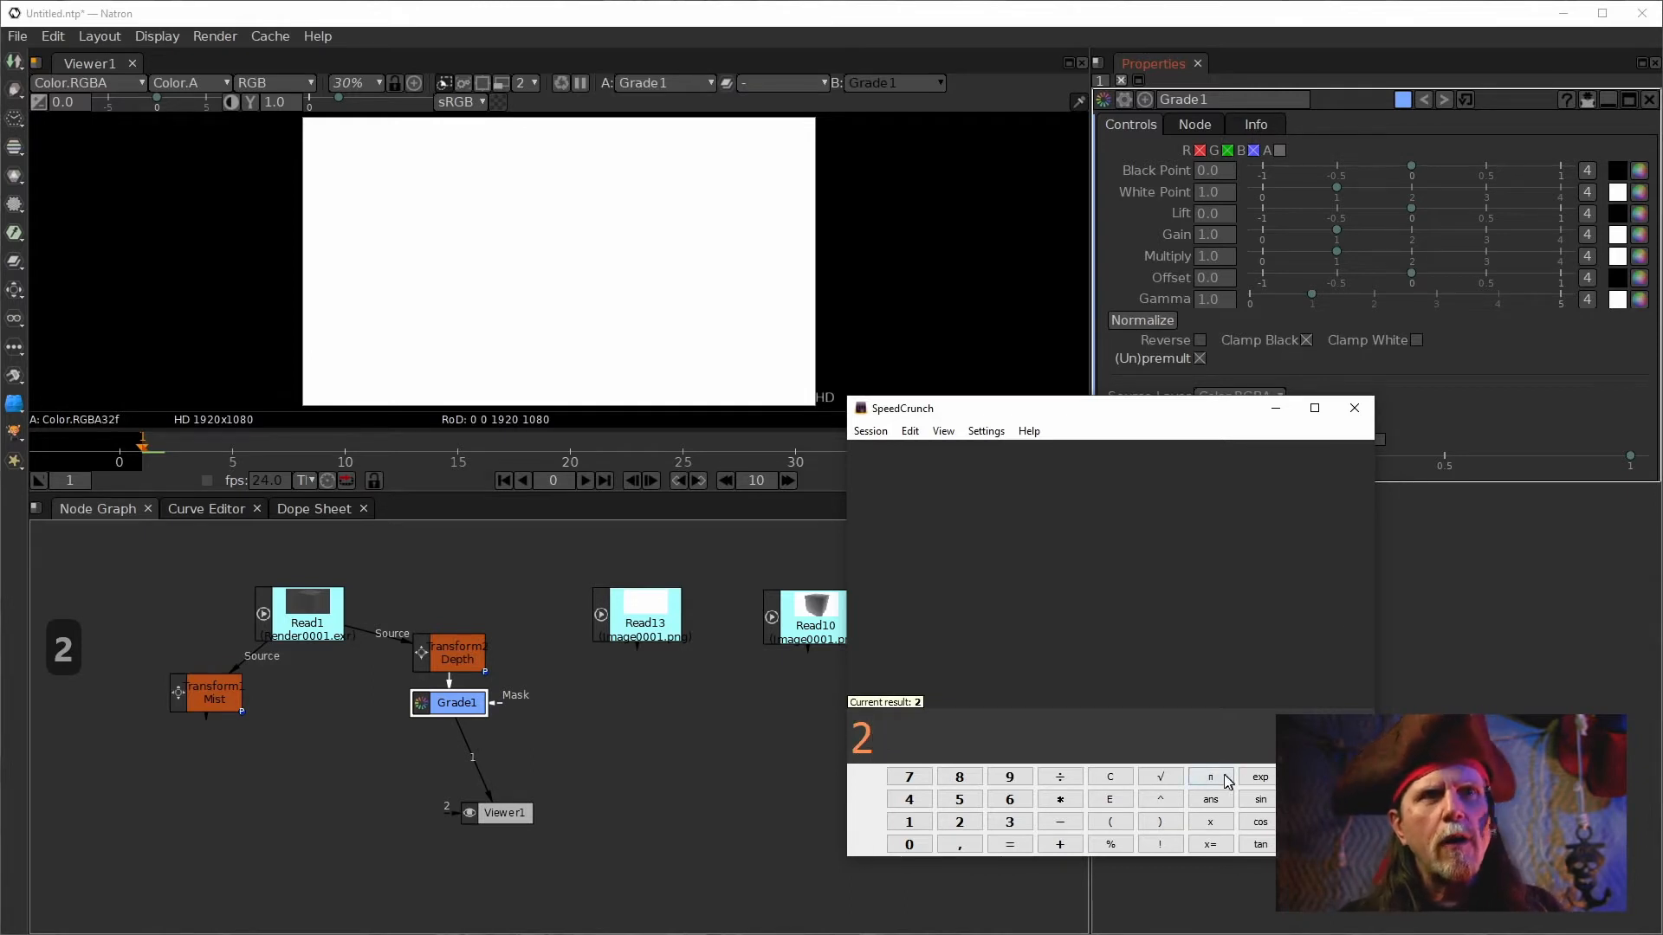
pyautogui.click(1159, 799)
pyautogui.write('16')
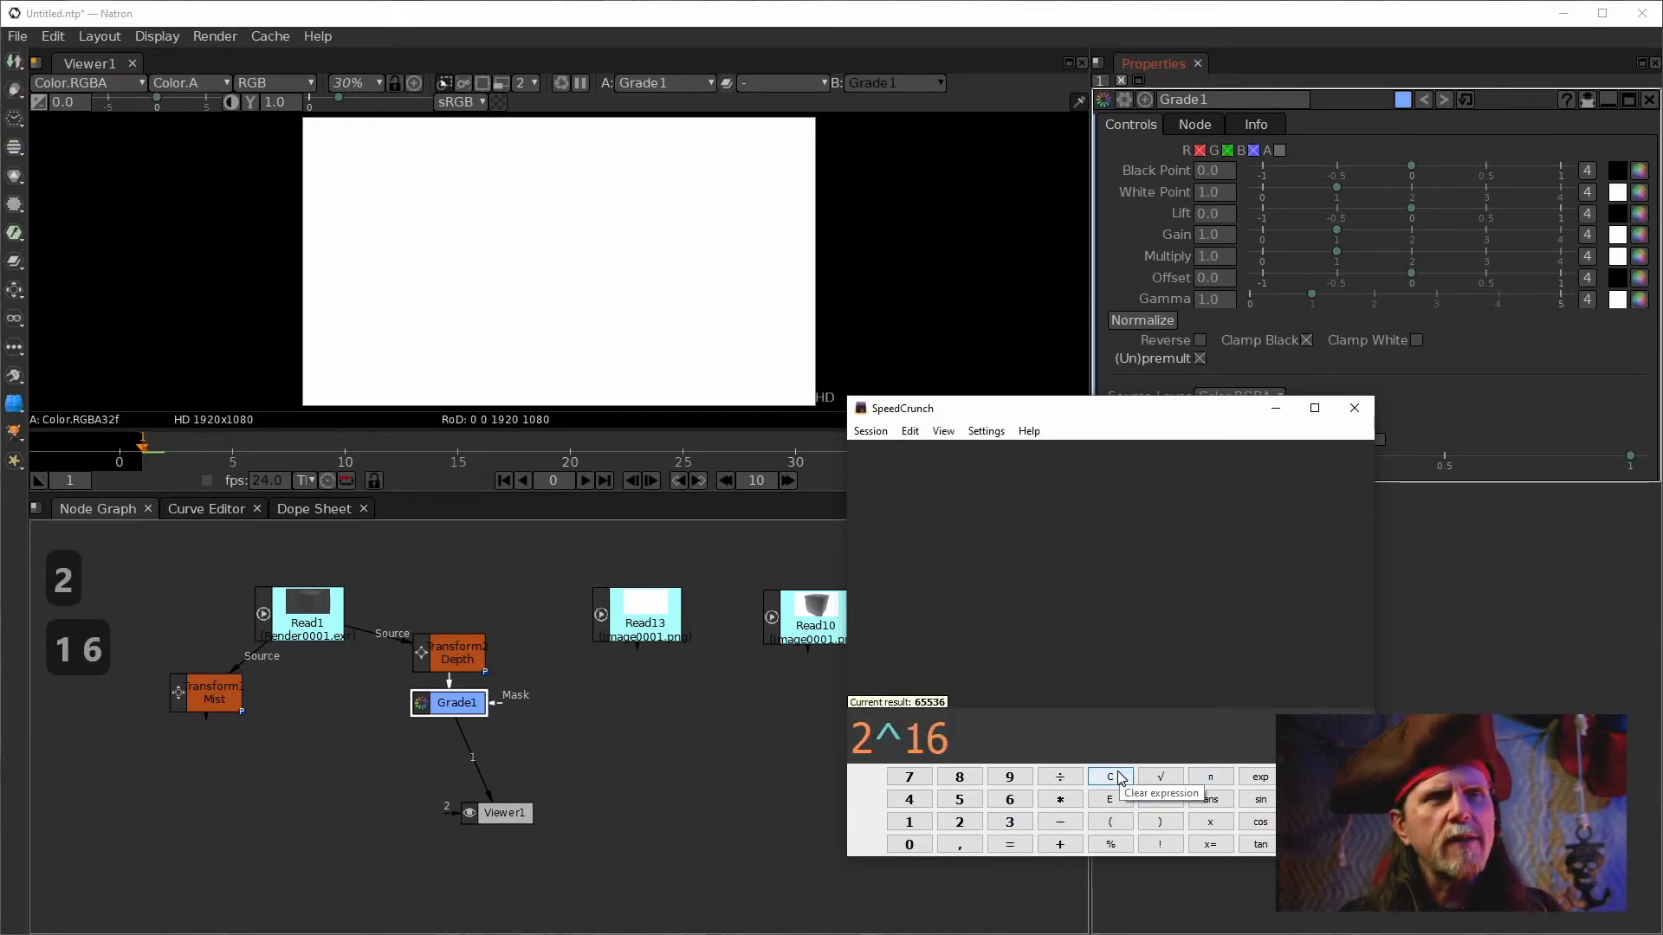
pyautogui.press('Return')
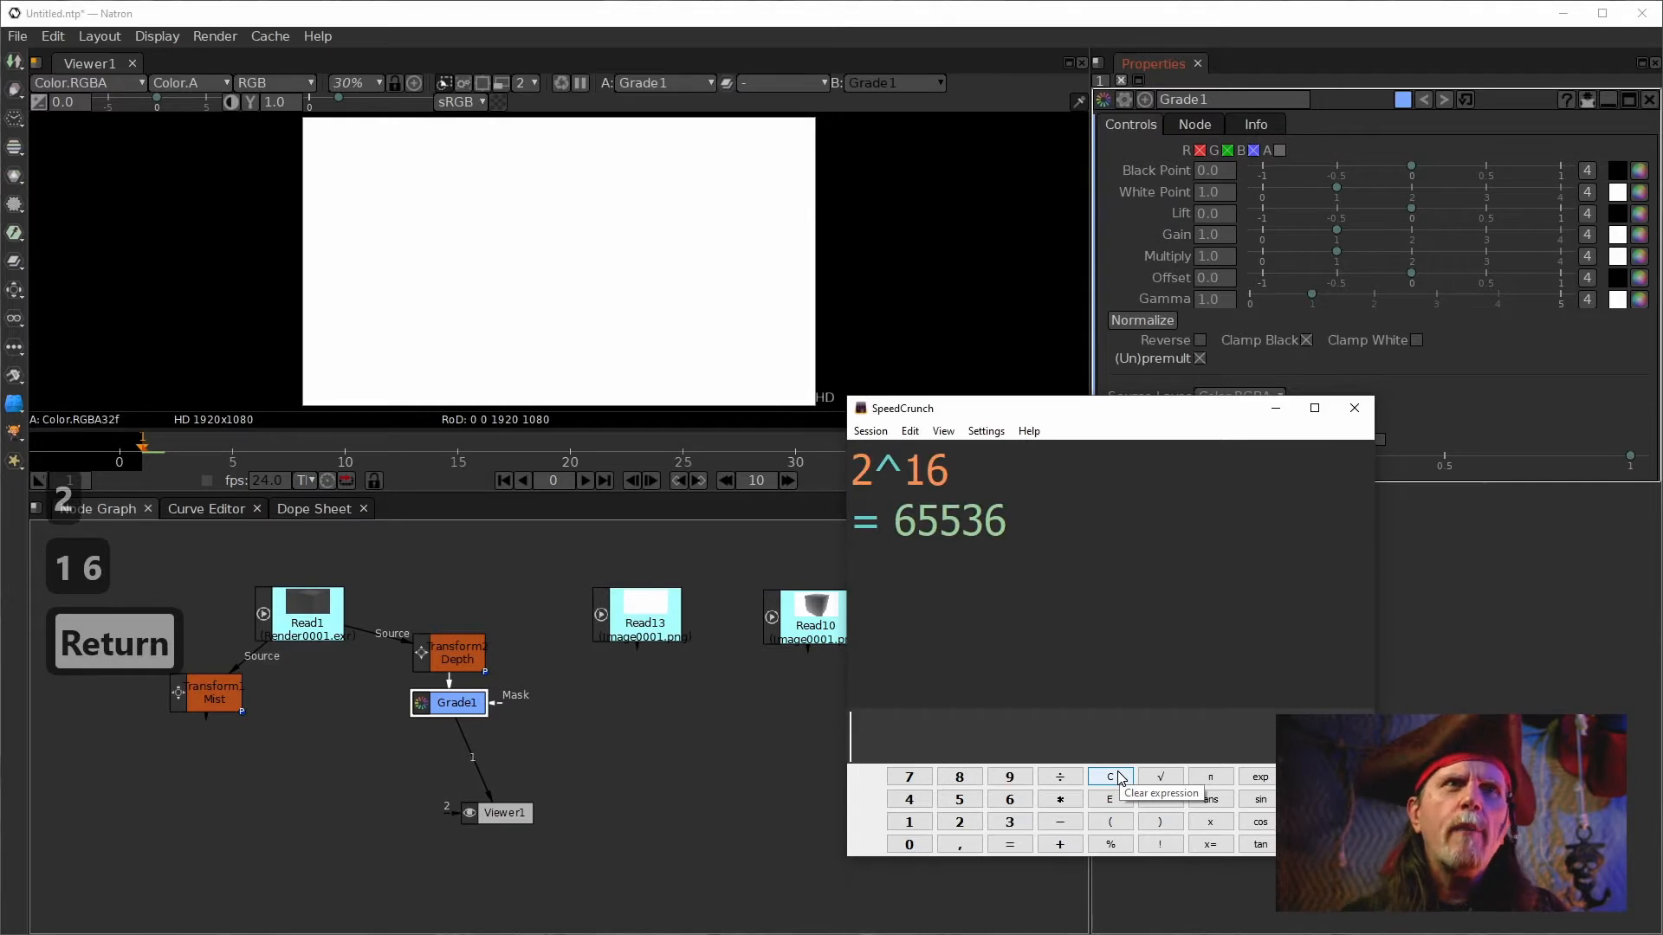
pyautogui.doubleClick(898, 524)
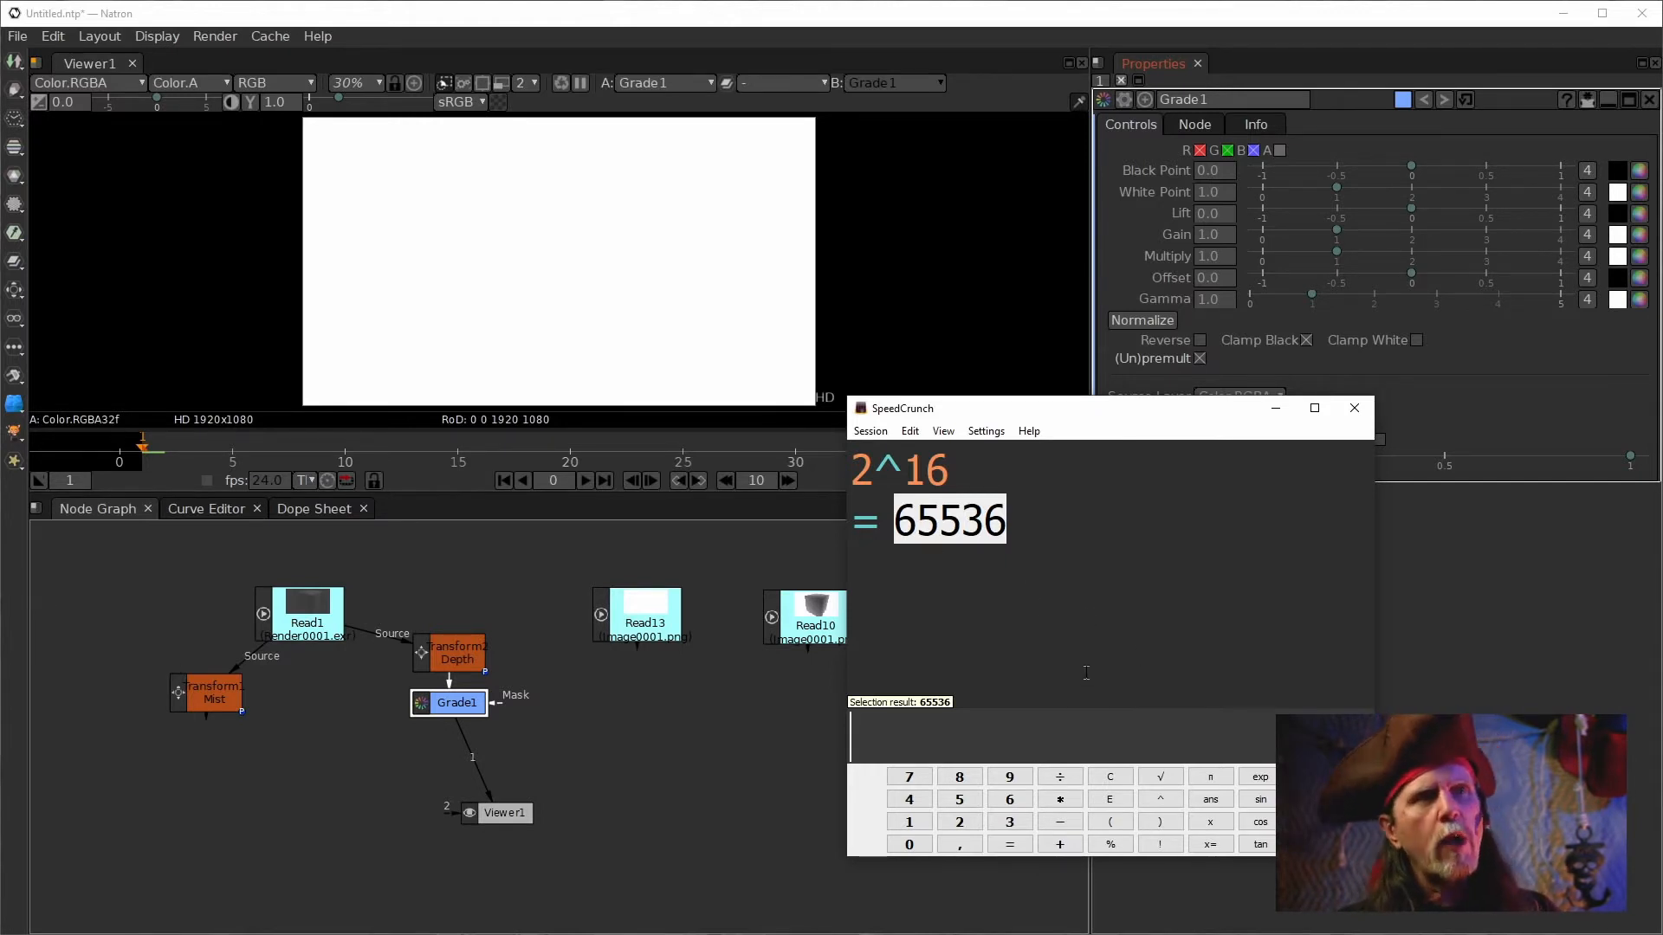
pyautogui.hotkey('ctrl', 'c')
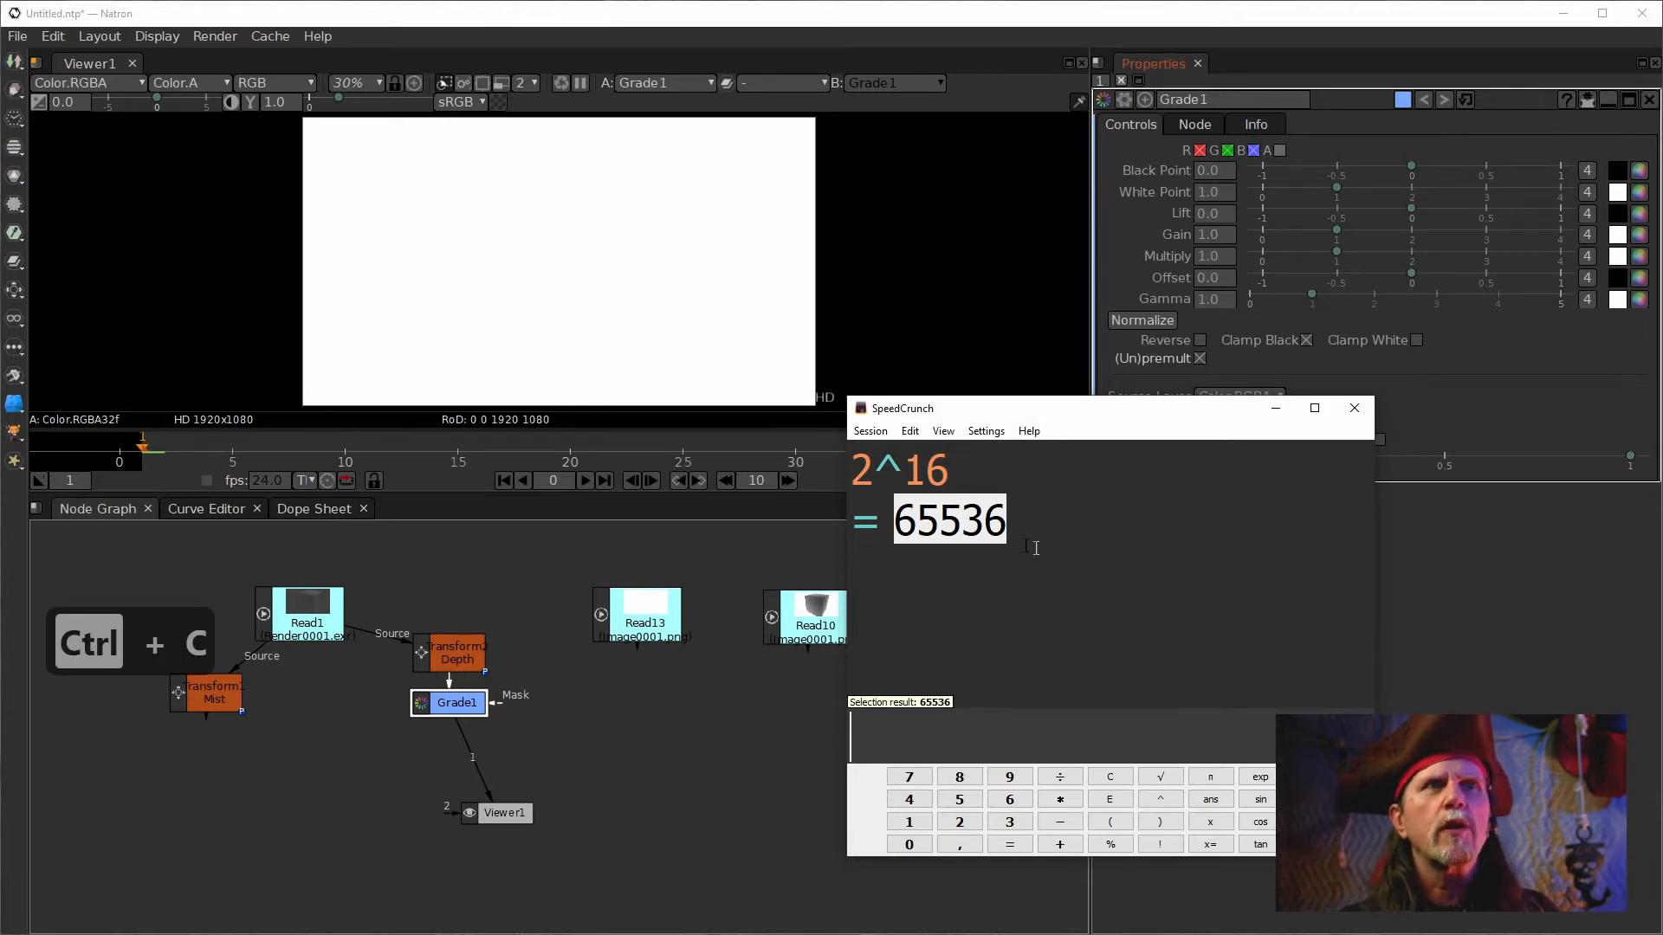
# Back in Natron, paste 65536 as Grade1's White Point.
pyautogui.click(746, 633)
pyautogui.click(440, 704)
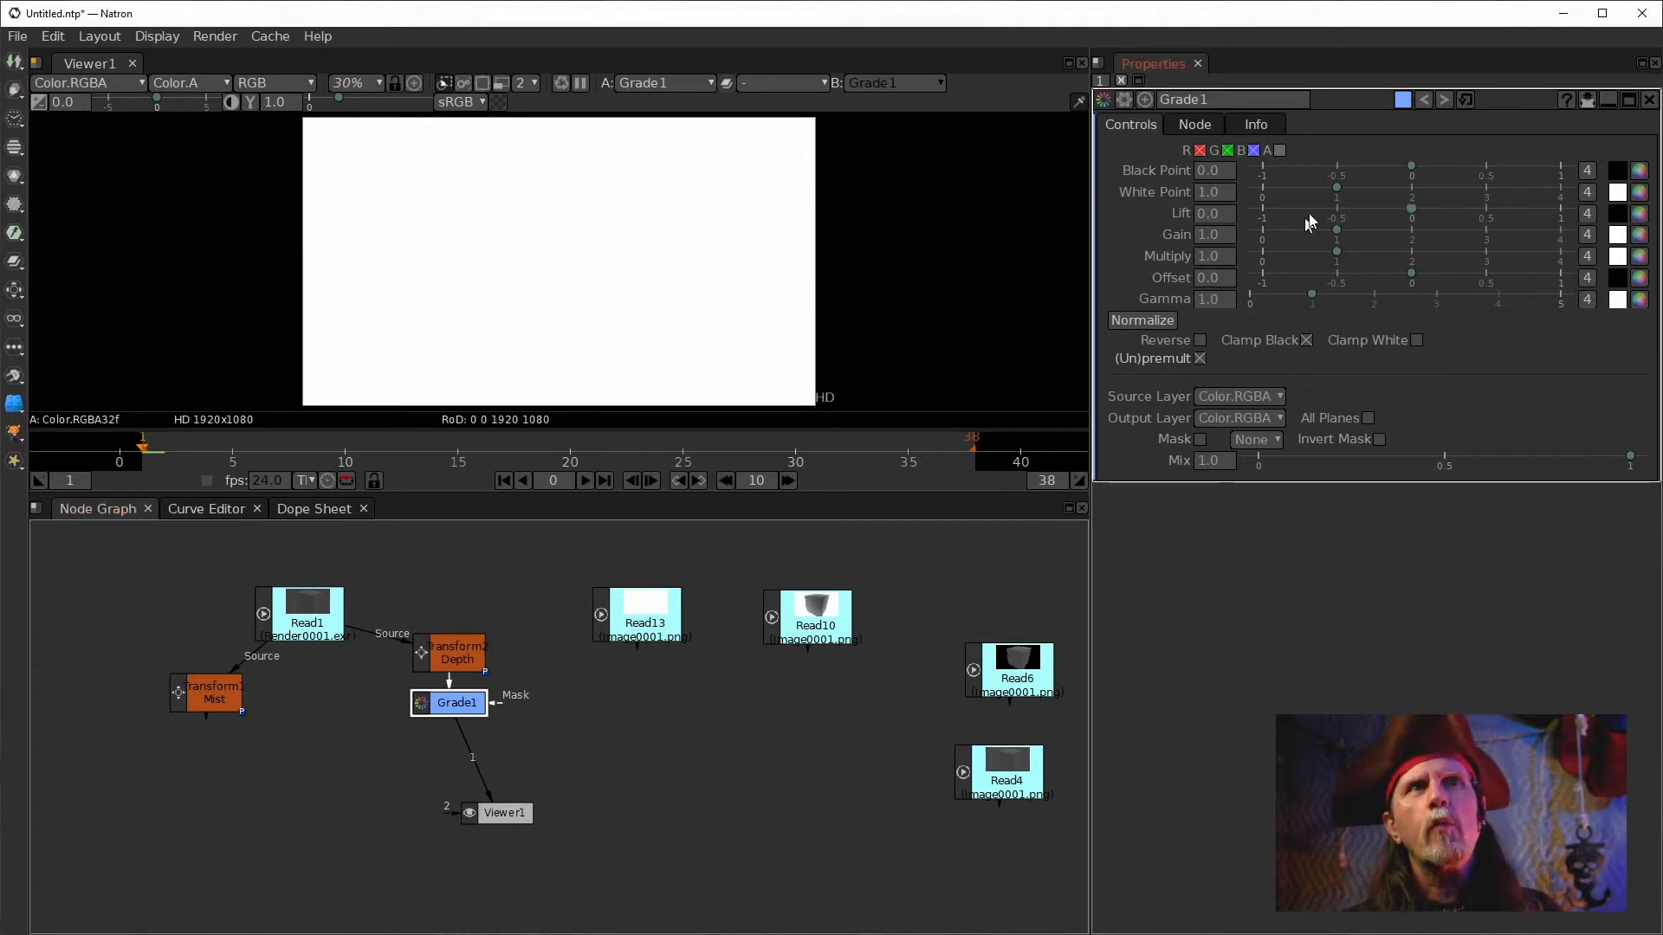
pyautogui.click(1224, 194)
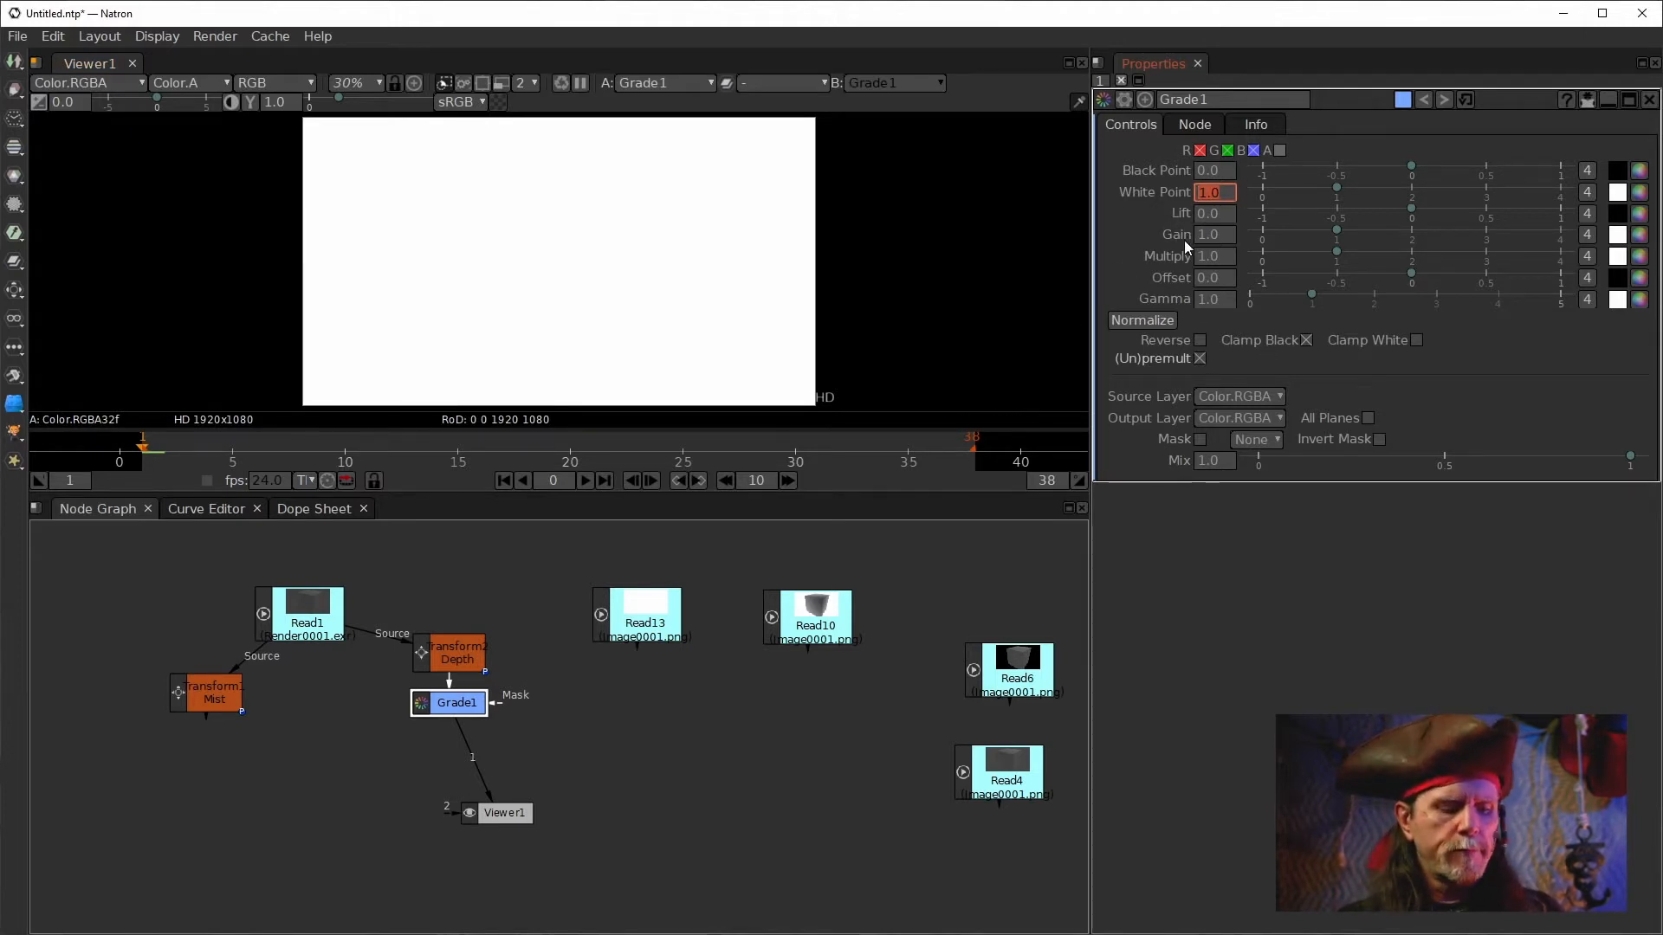
pyautogui.hotkey('ctrl', 'v')
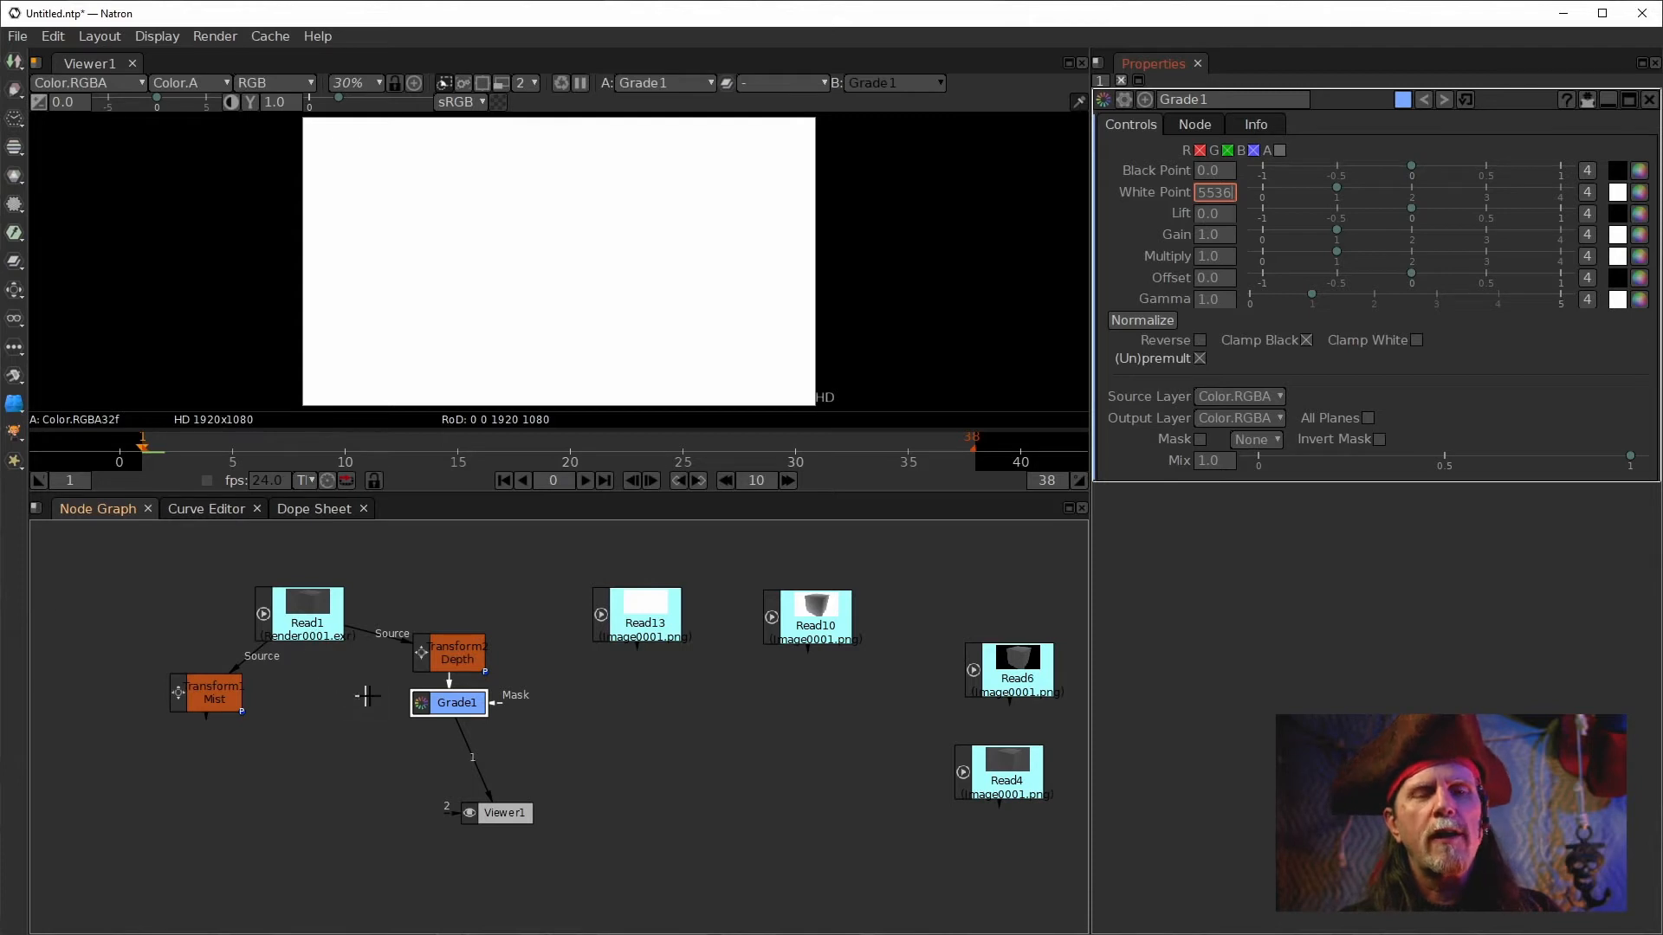
pyautogui.press('Return')
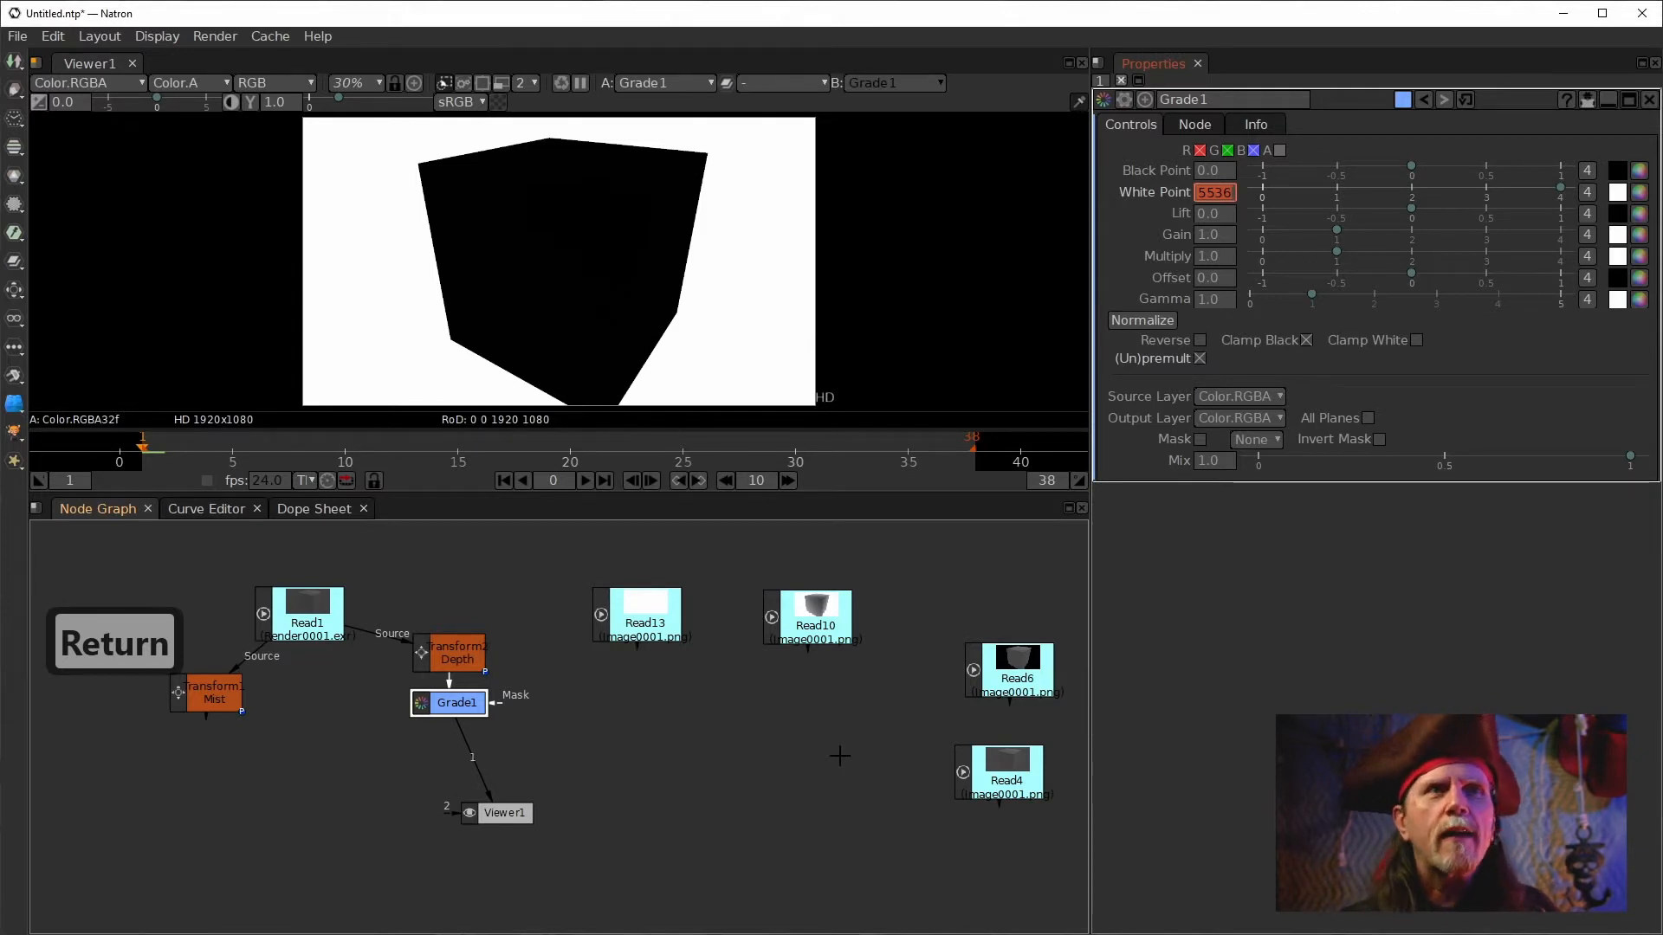
# Move Viewer1 down below Grade1 and normalize Grade1's black and white points.
pyautogui.click(663, 750)
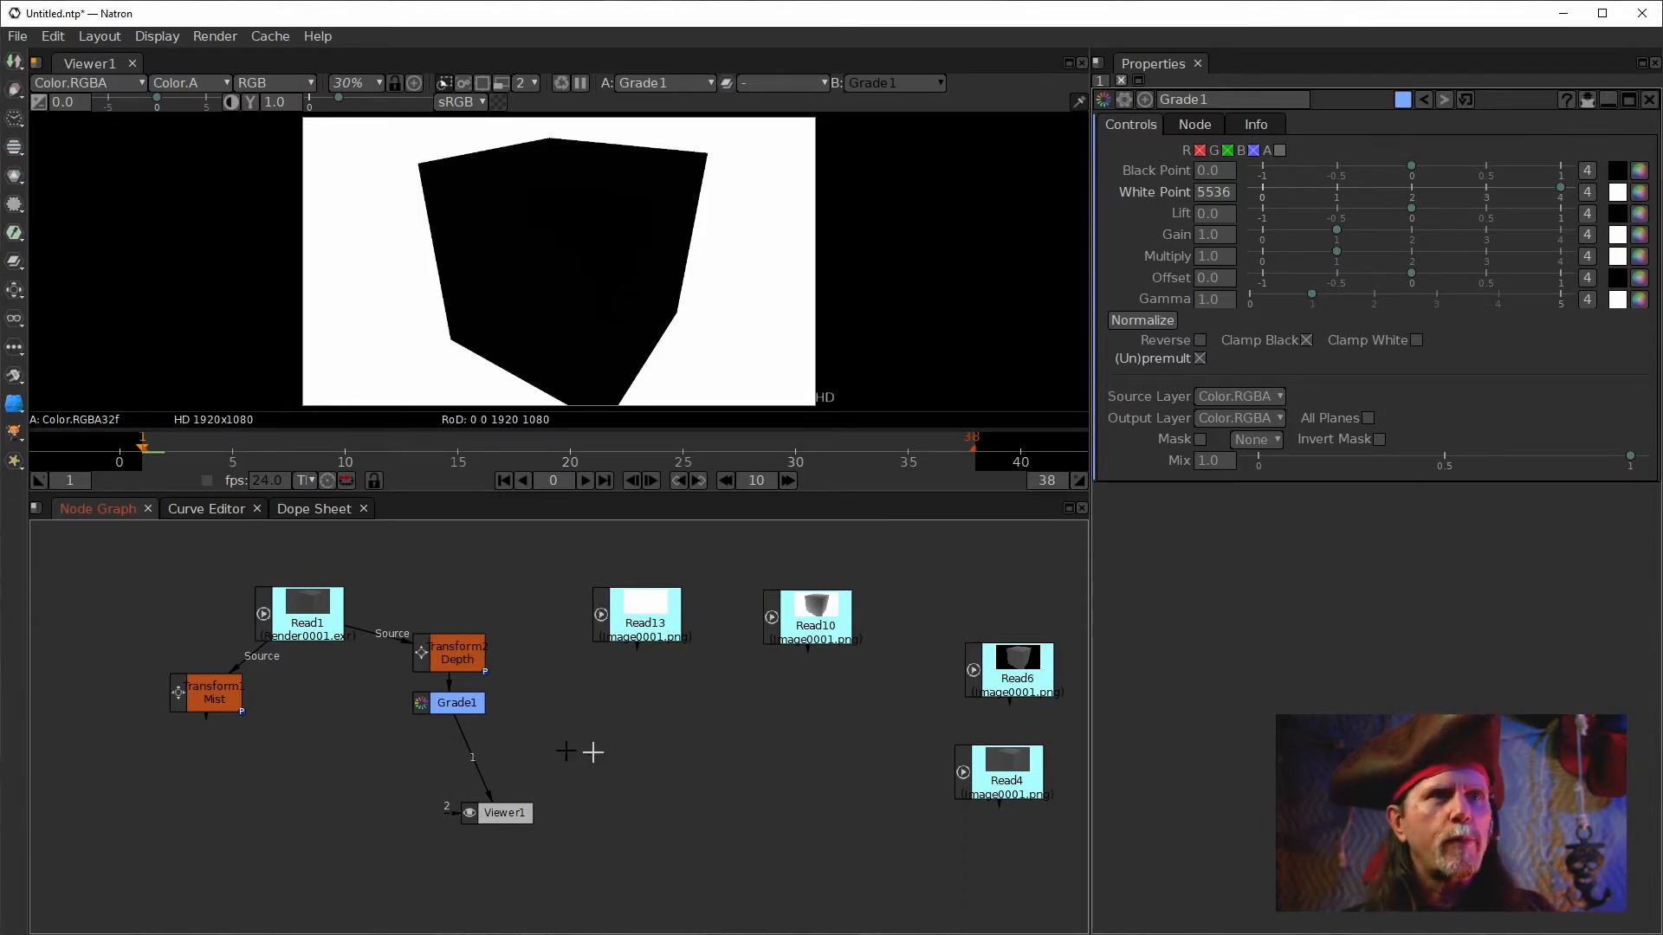
pyautogui.moveTo(490, 811); pyautogui.dragTo(450, 829)
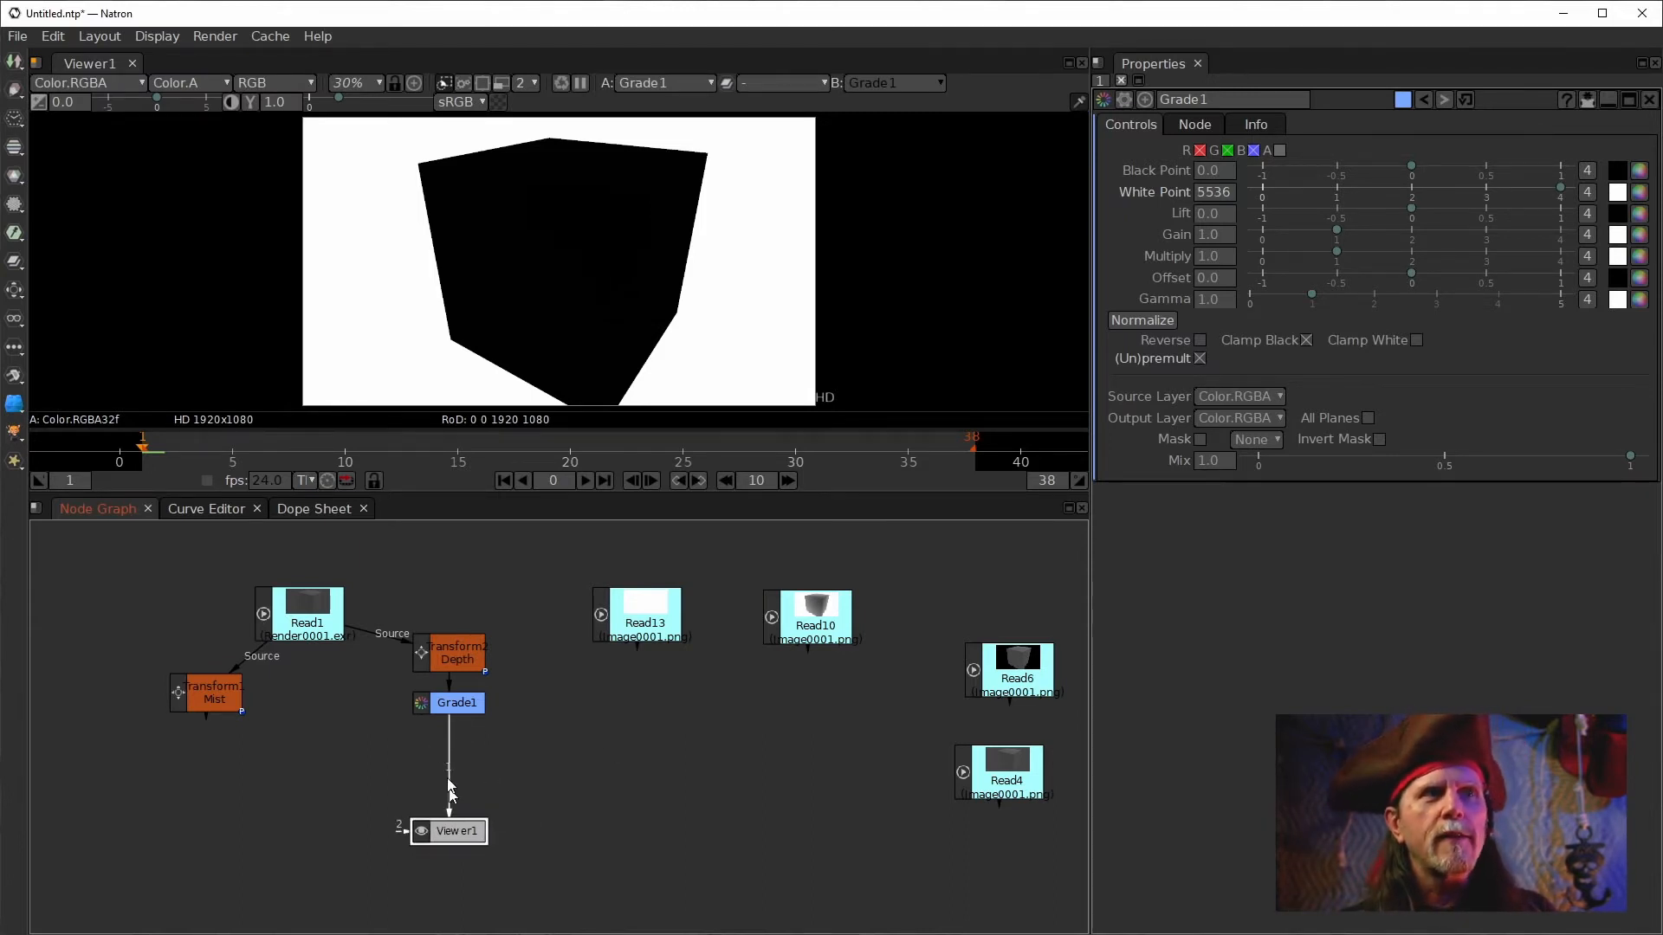
pyautogui.click(460, 700)
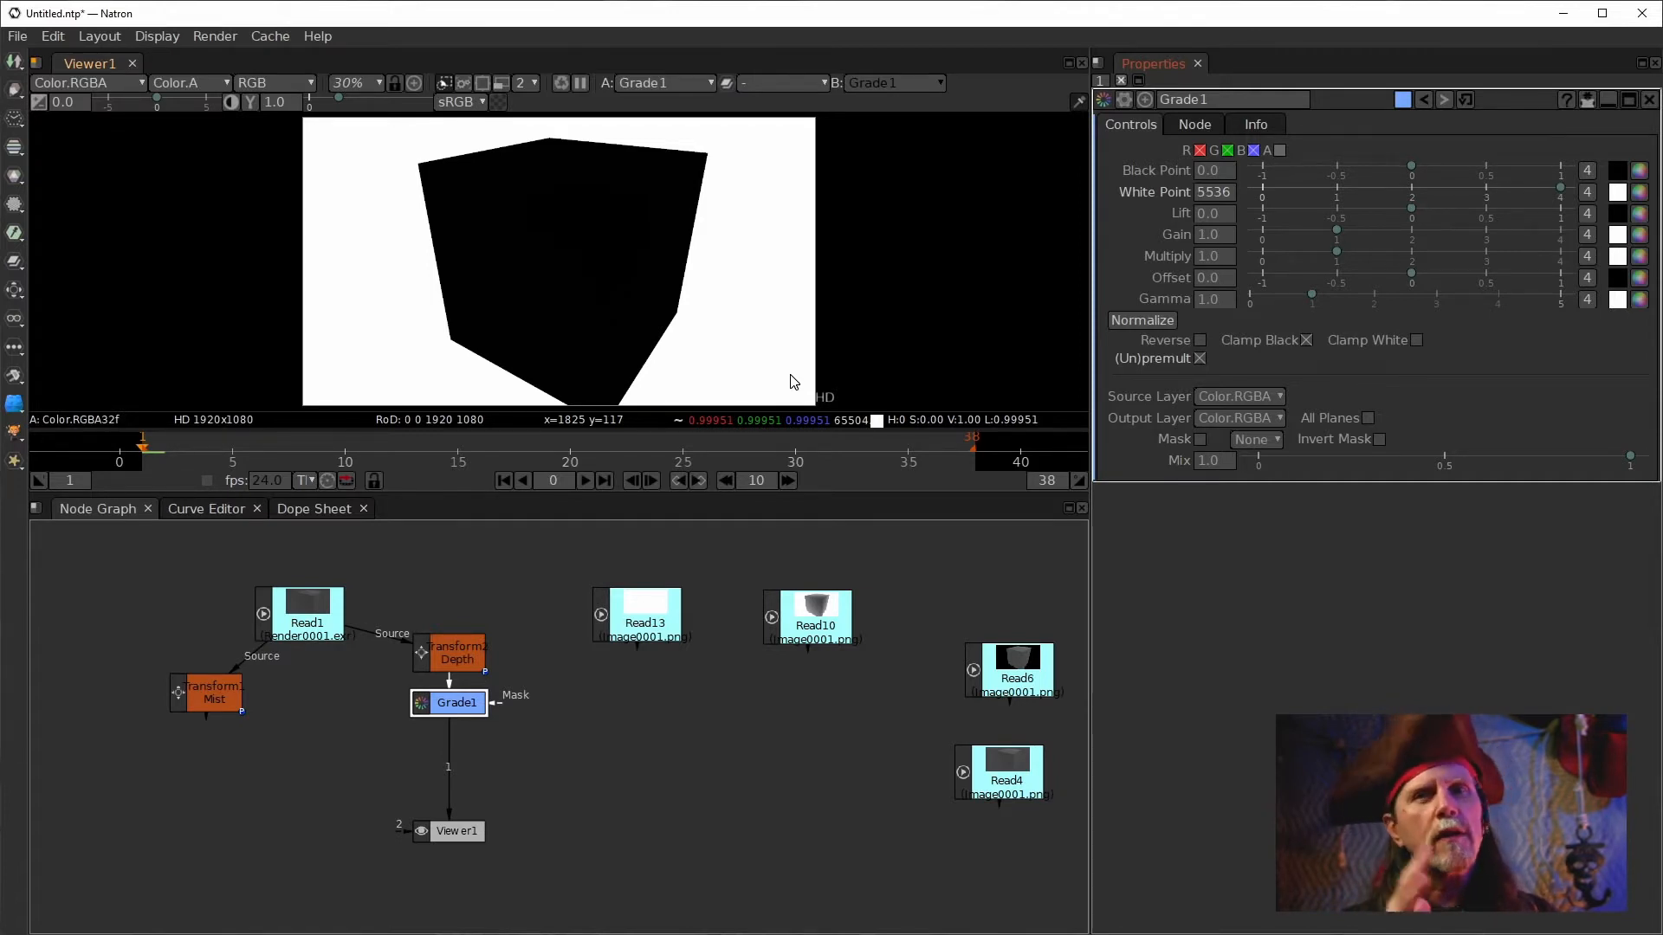
pyautogui.doubleClick(1223, 192)
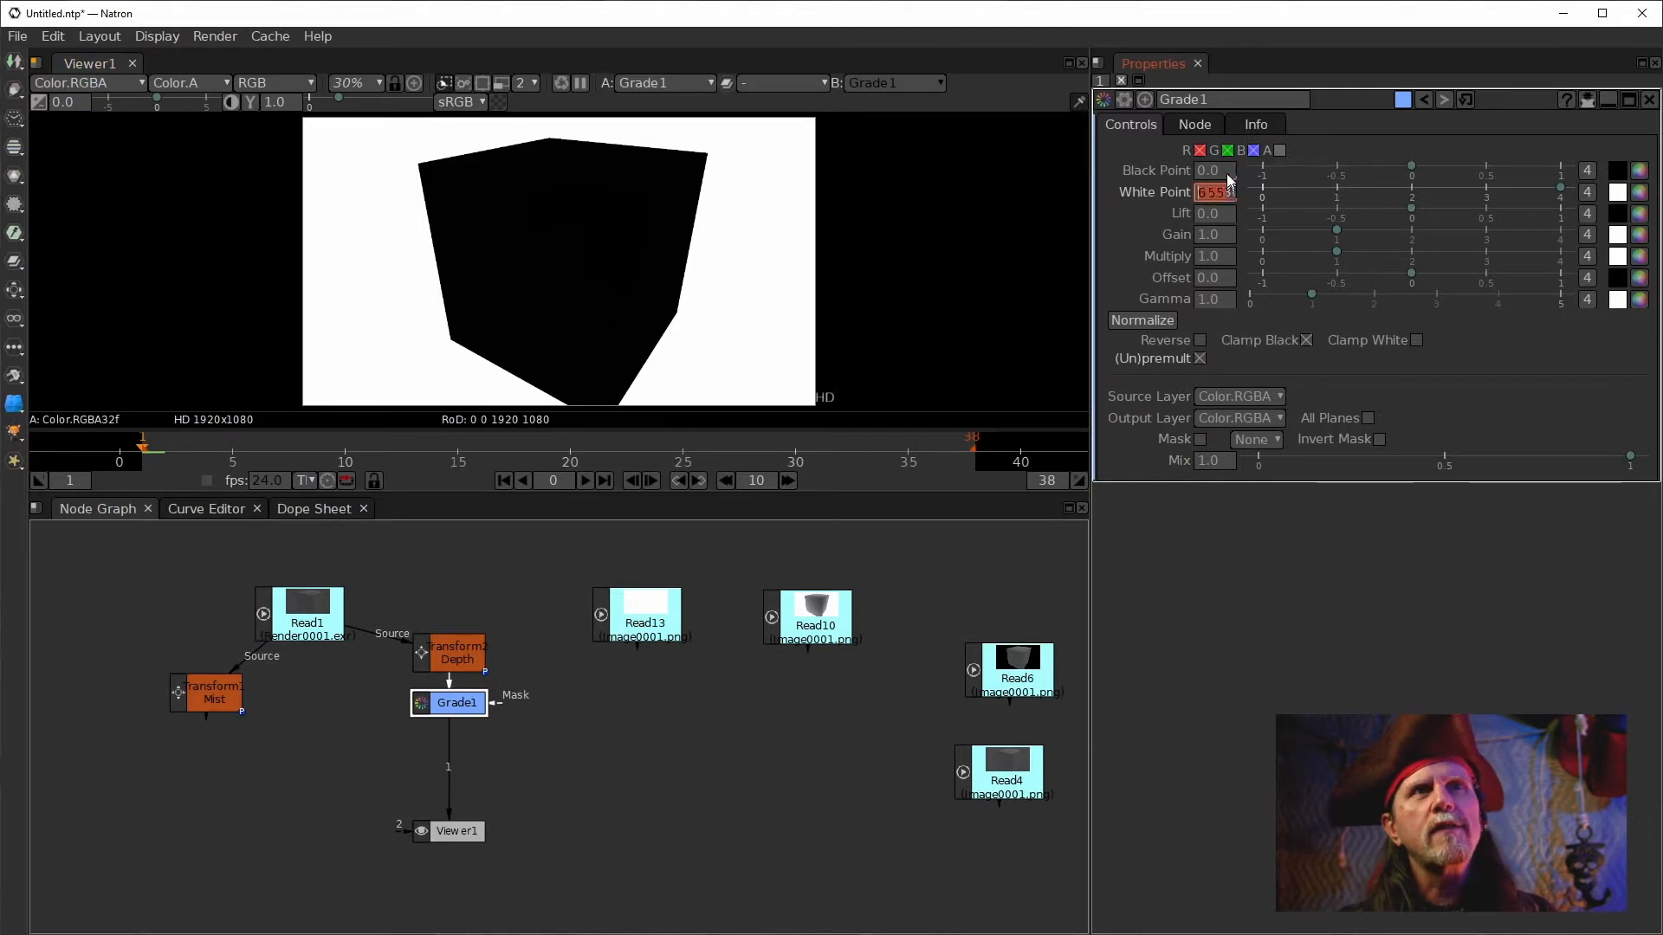
pyautogui.click(1133, 324)
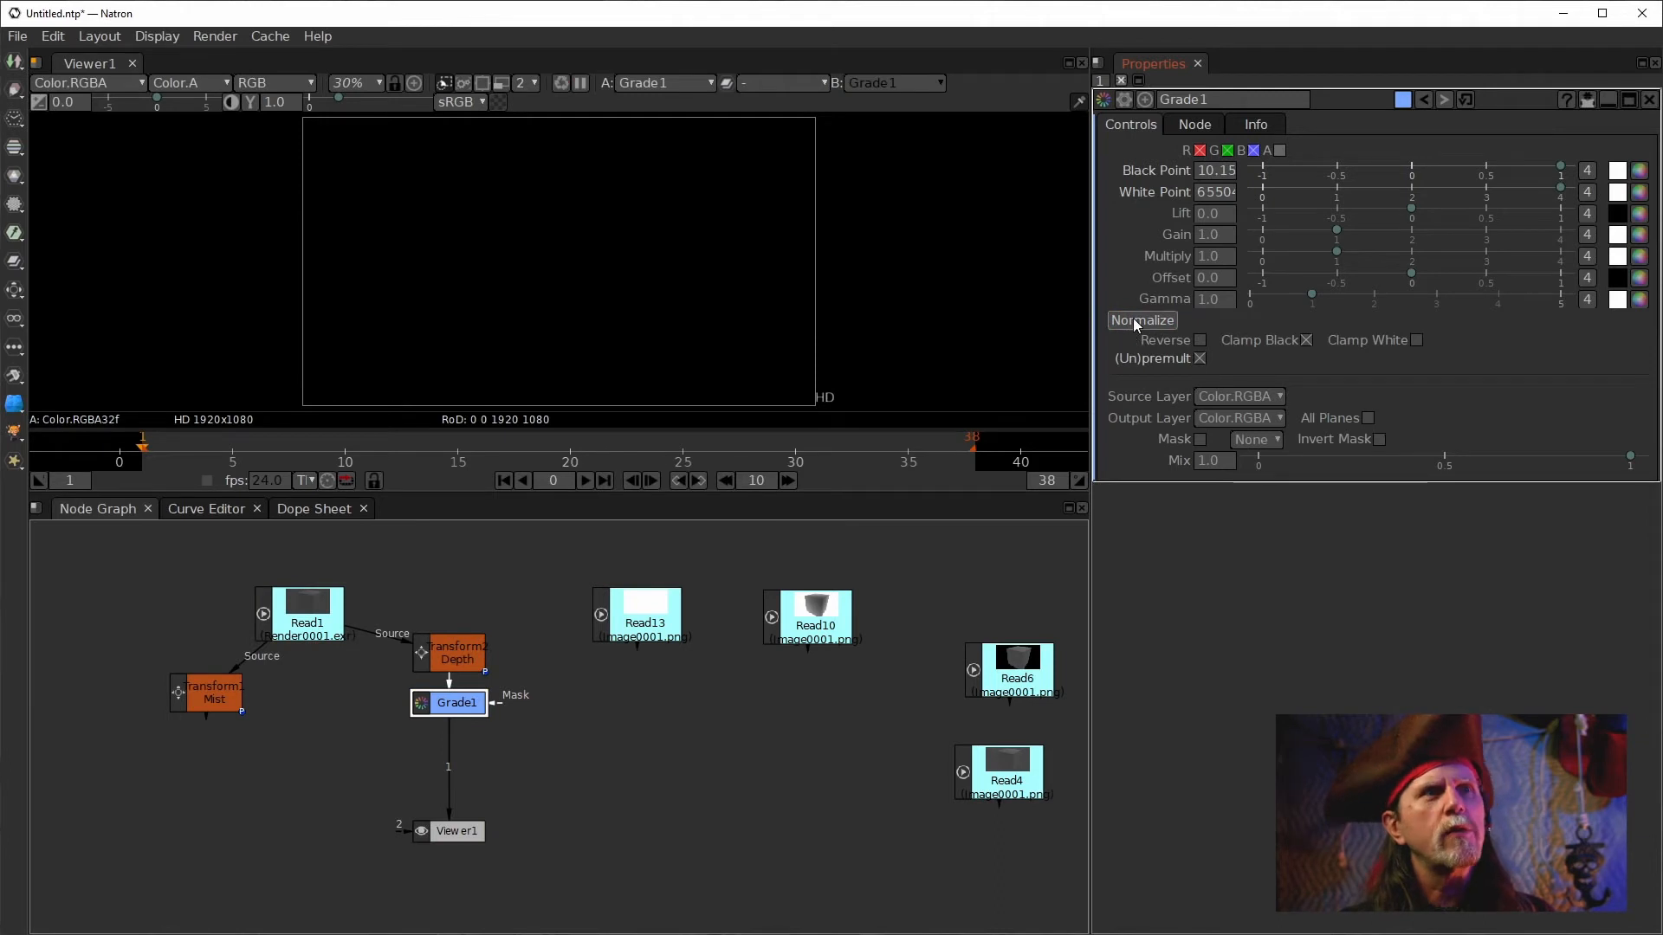
# Move Grade1 lower beneath the Depth transform and select the Depth transform.
pyautogui.click(538, 721)
pyautogui.moveTo(446, 702); pyautogui.dragTo(446, 725)
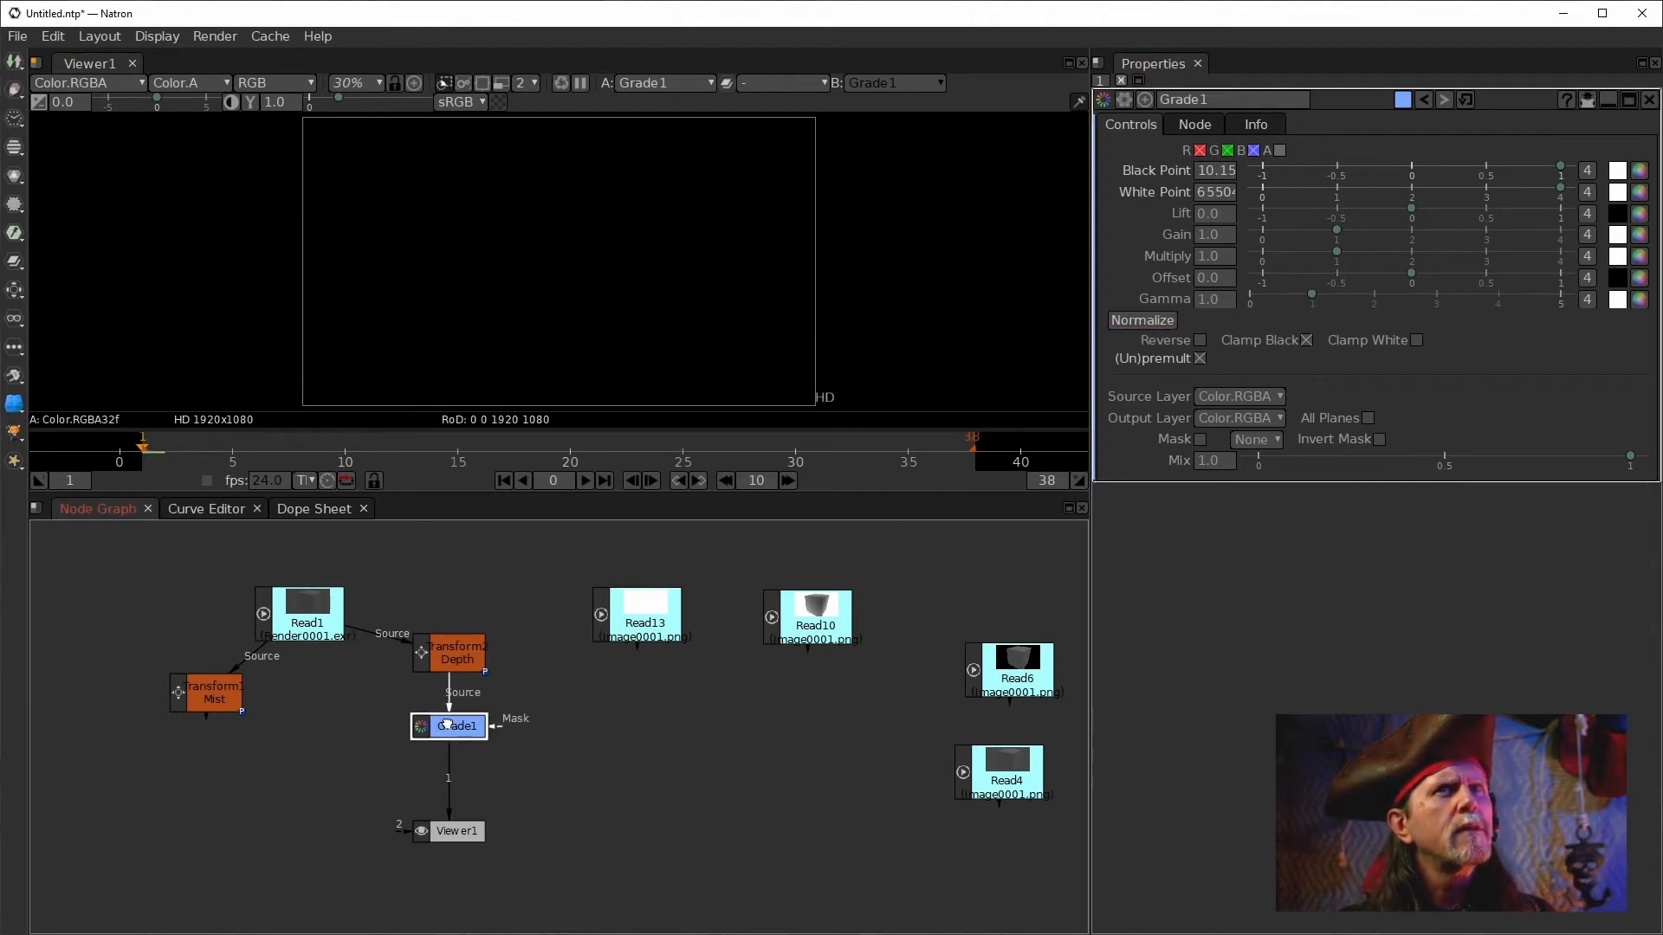
pyautogui.moveTo(452, 706); pyautogui.dragTo(601, 705)
pyautogui.moveTo(441, 693); pyautogui.dragTo(457, 654)
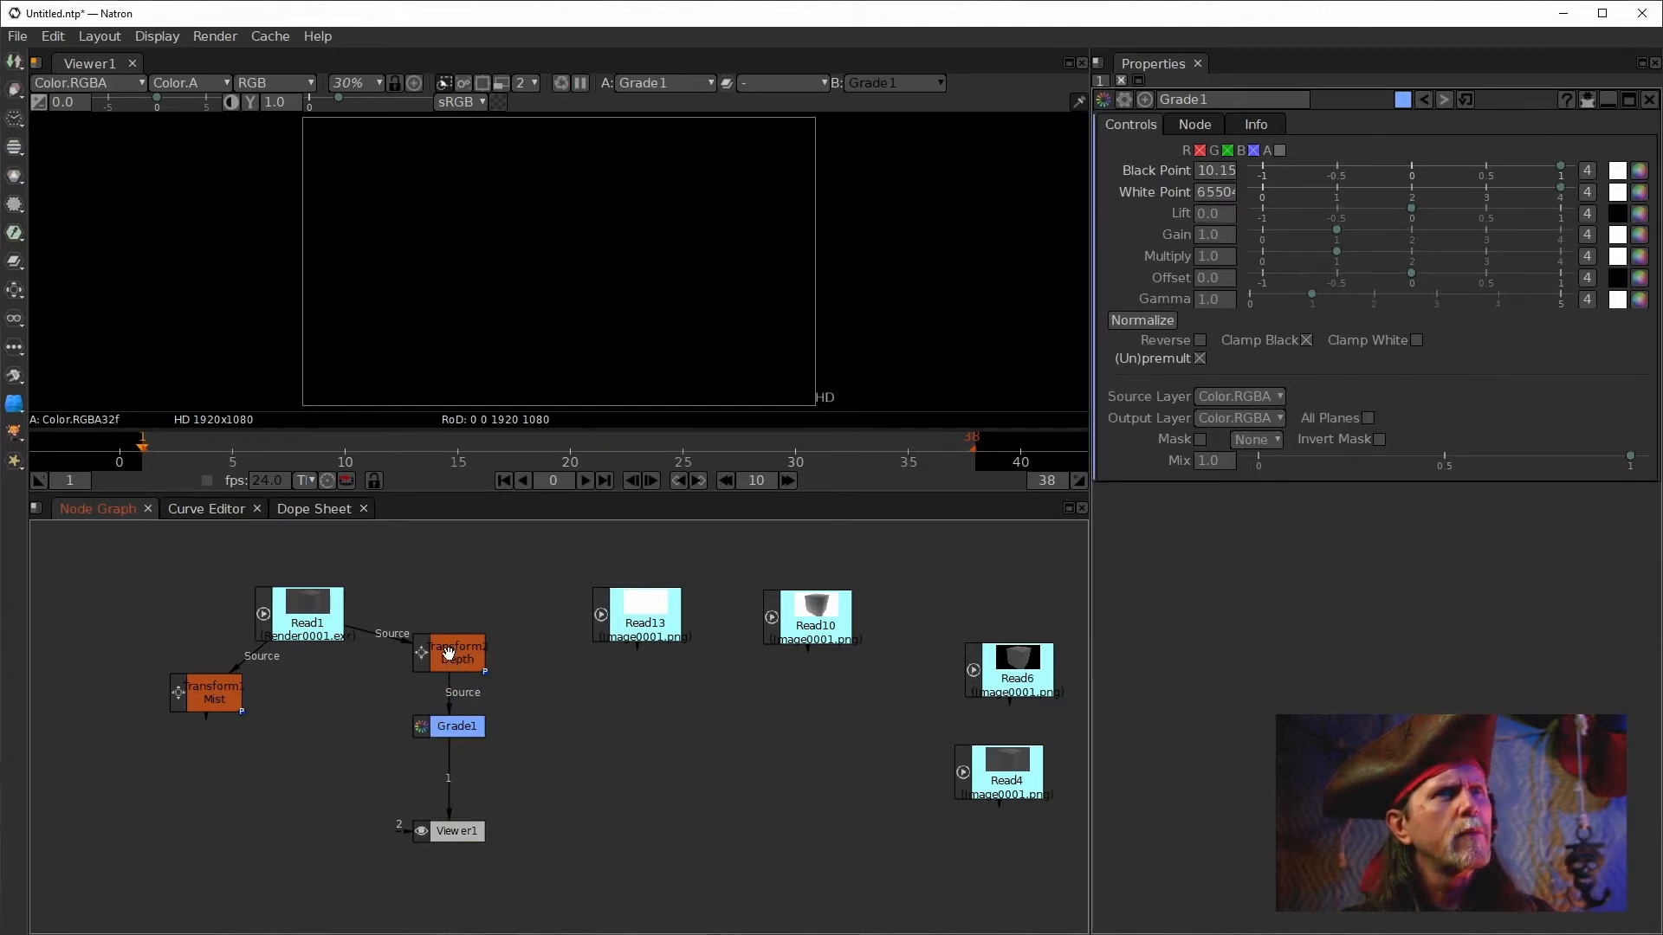
pyautogui.click(448, 654)
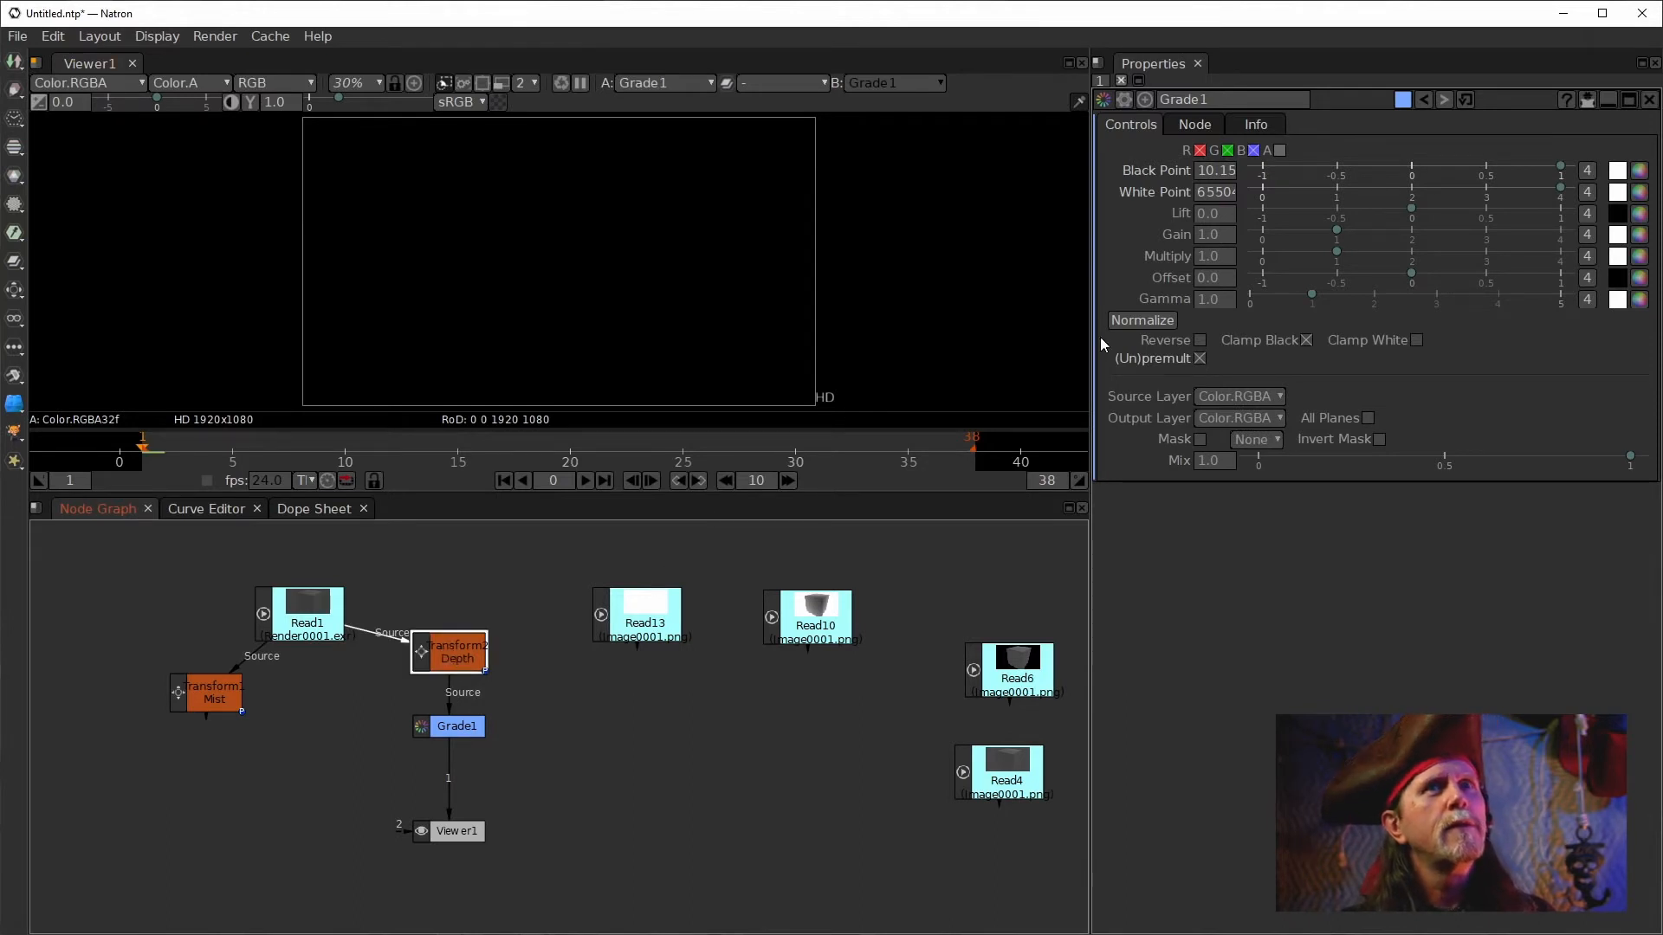
# Set Grade1's Black Point to 0.
pyautogui.doubleClick(1202, 168)
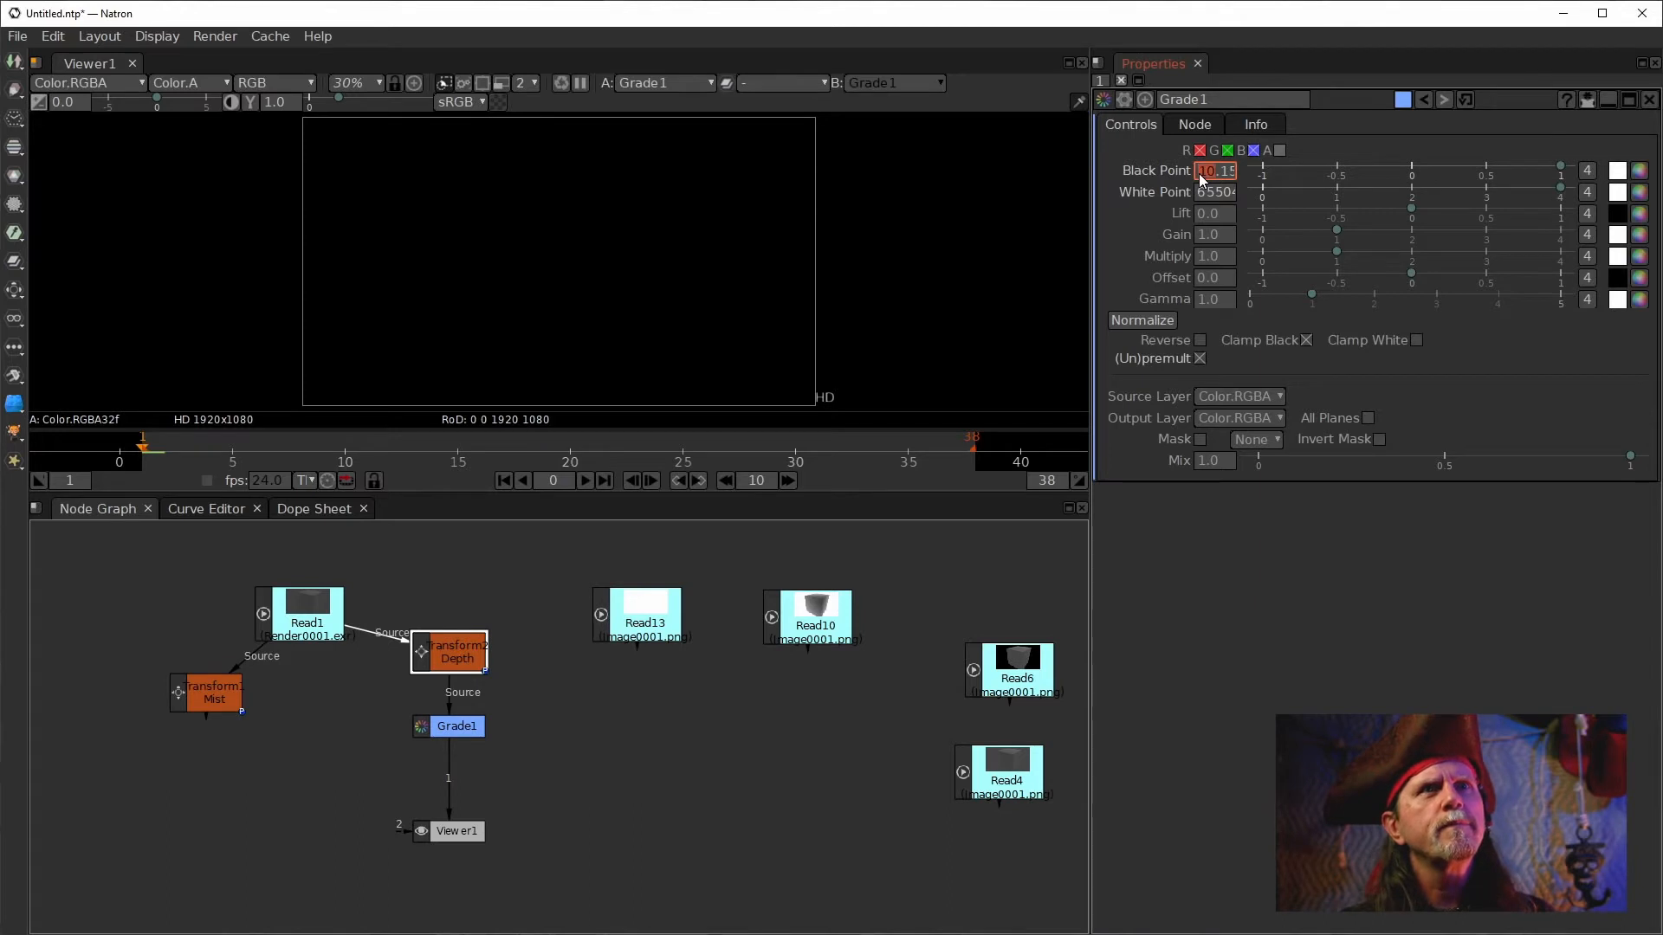
pyautogui.write('0')
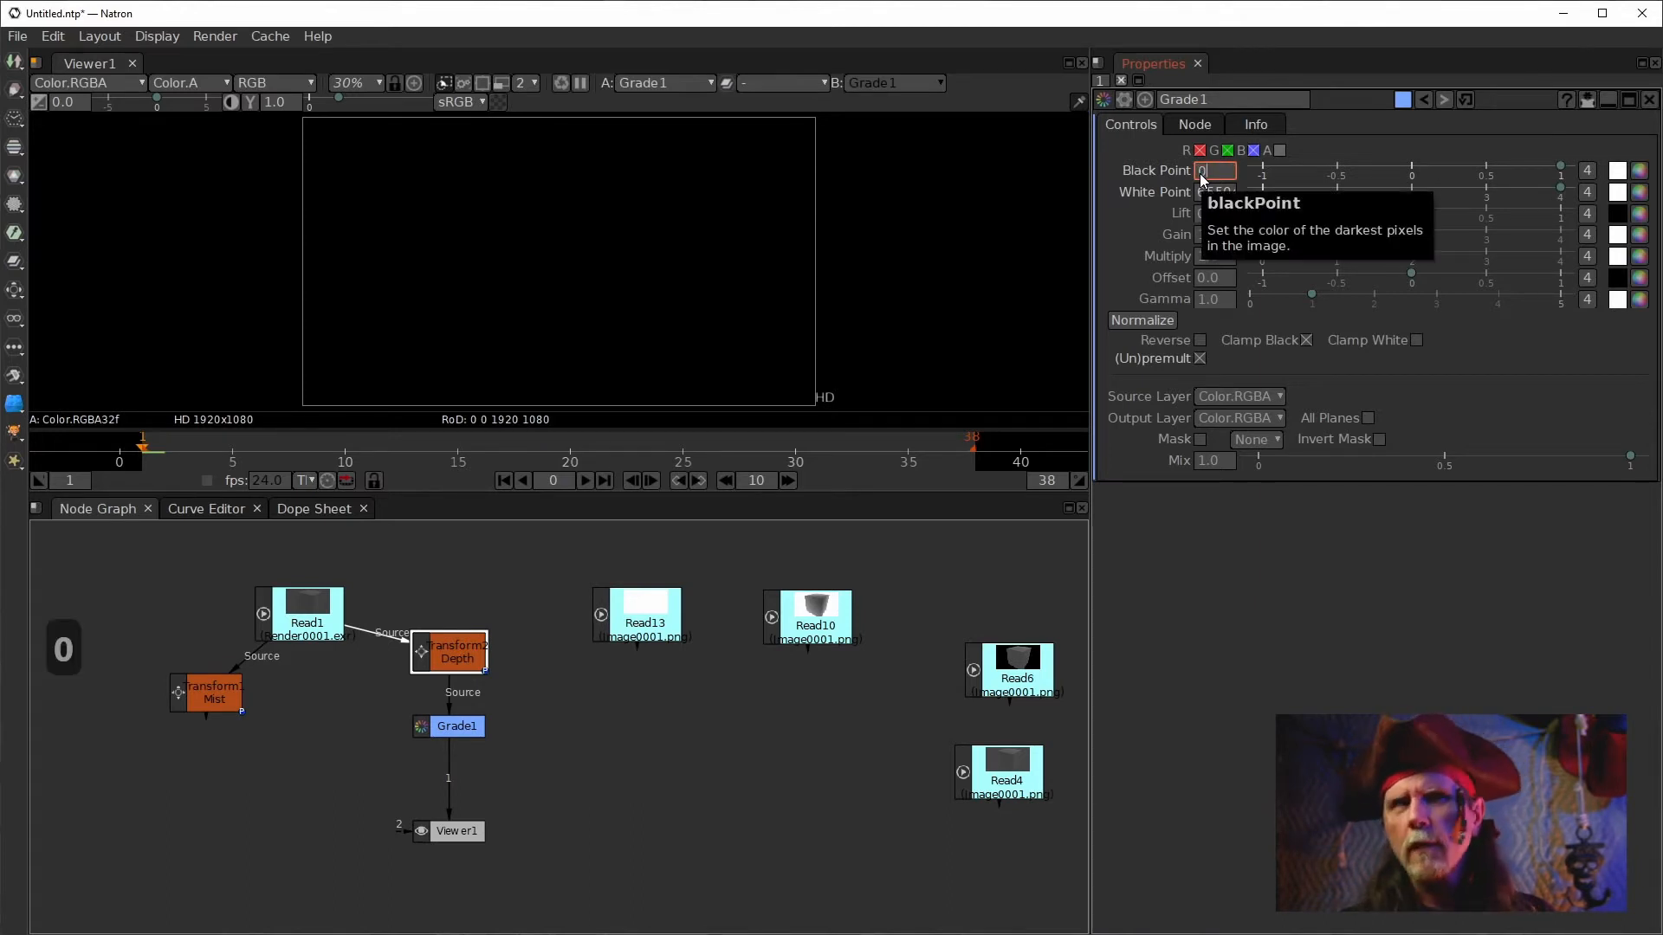
pyautogui.press('Return')
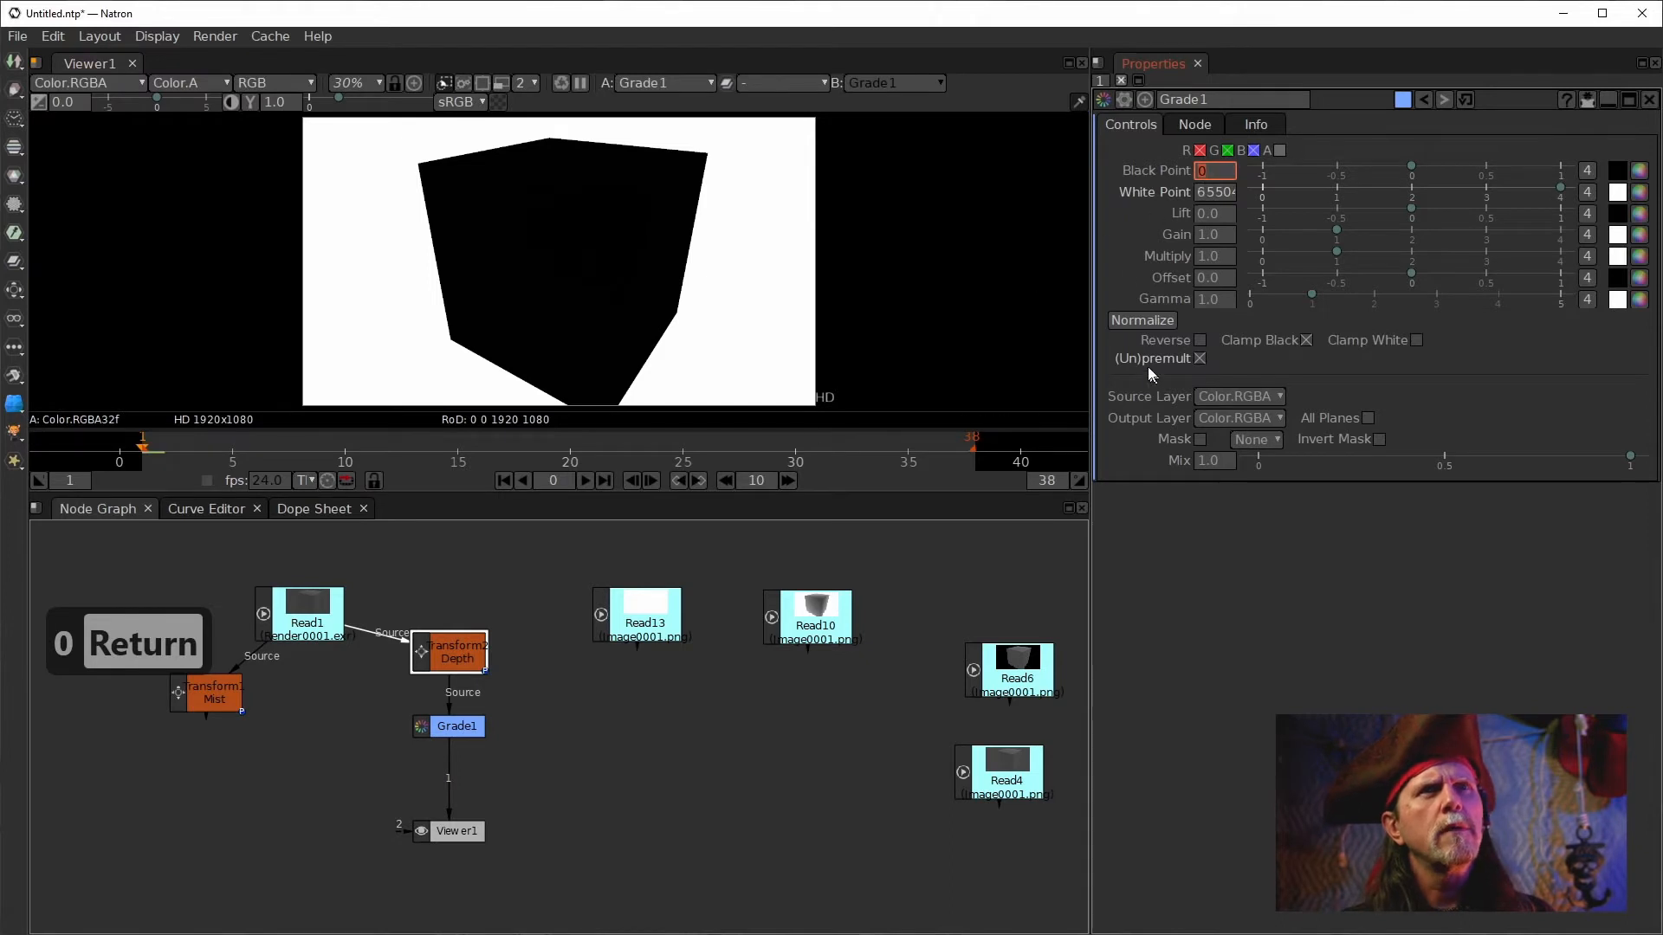
# Normalize Grade1's black and white points again and deselect everything.
pyautogui.click(1139, 321)
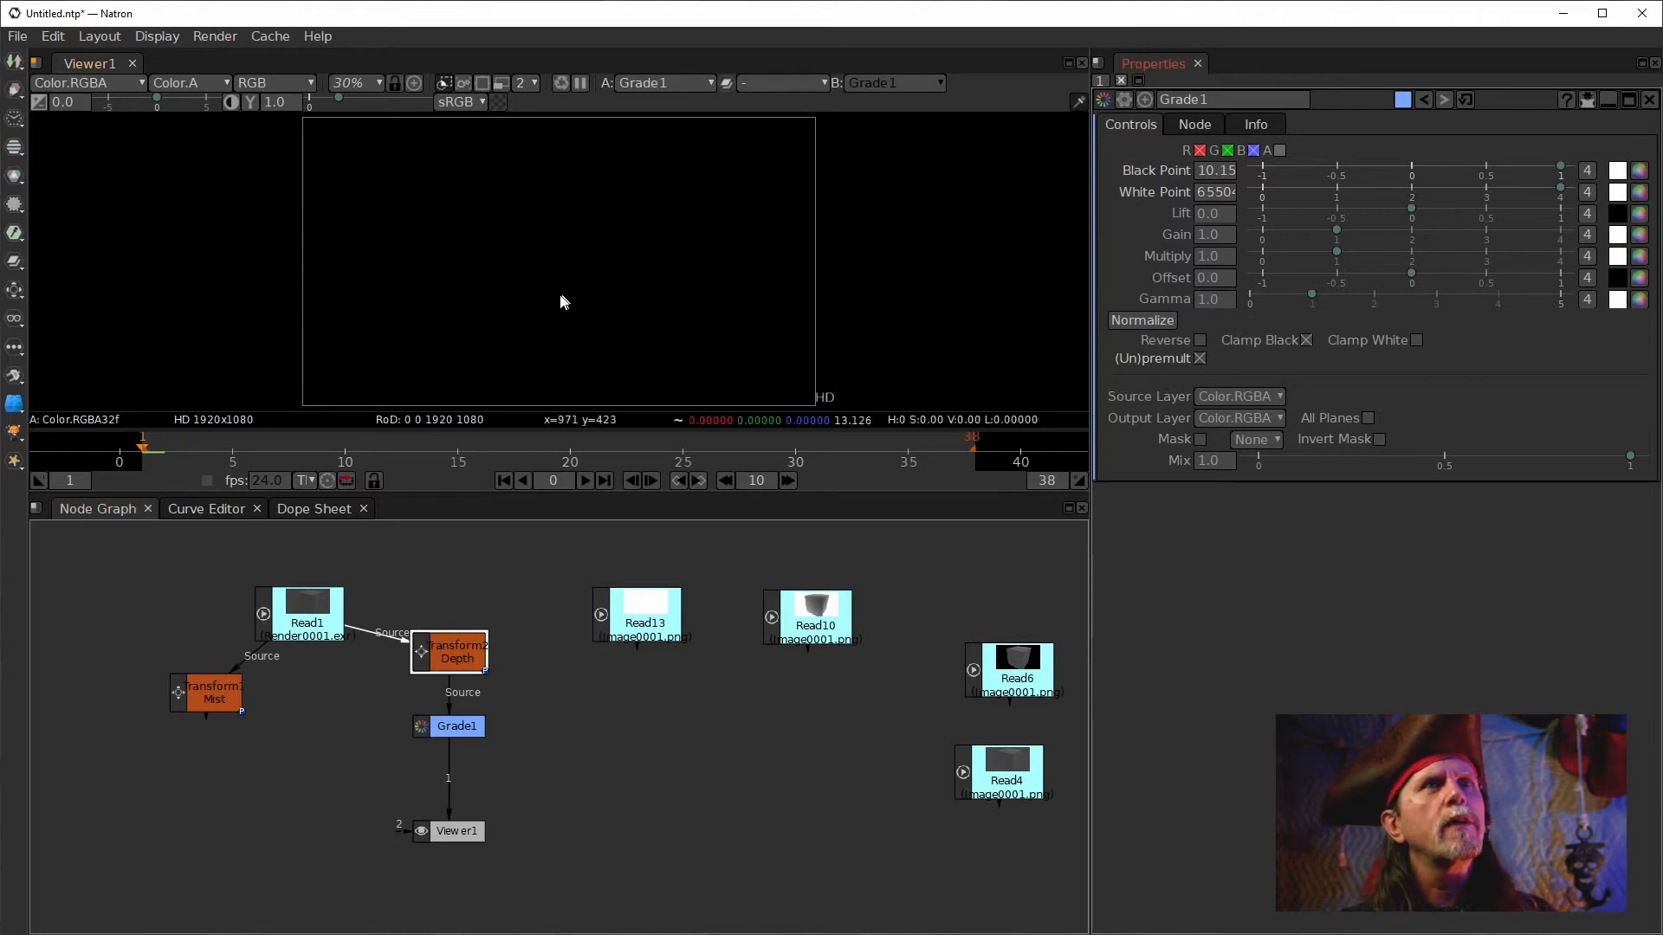
pyautogui.click(648, 276)
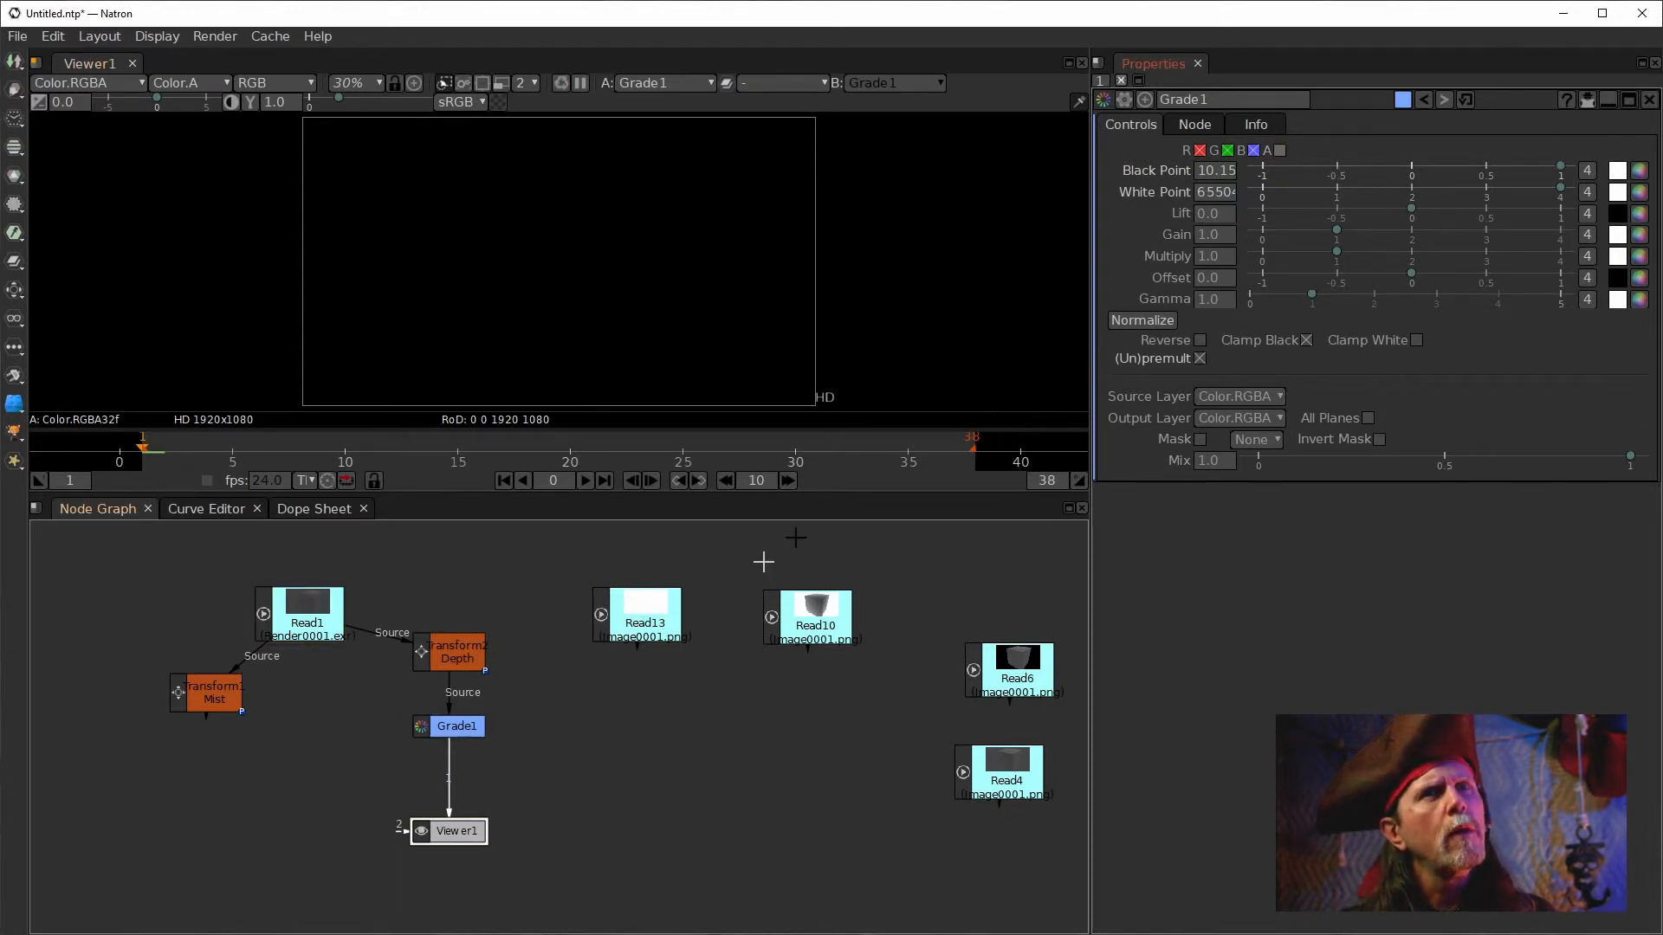
# Normalize Grade1 and switch off its Clamp Black and (Un)premult options.
pyautogui.click(1307, 339)
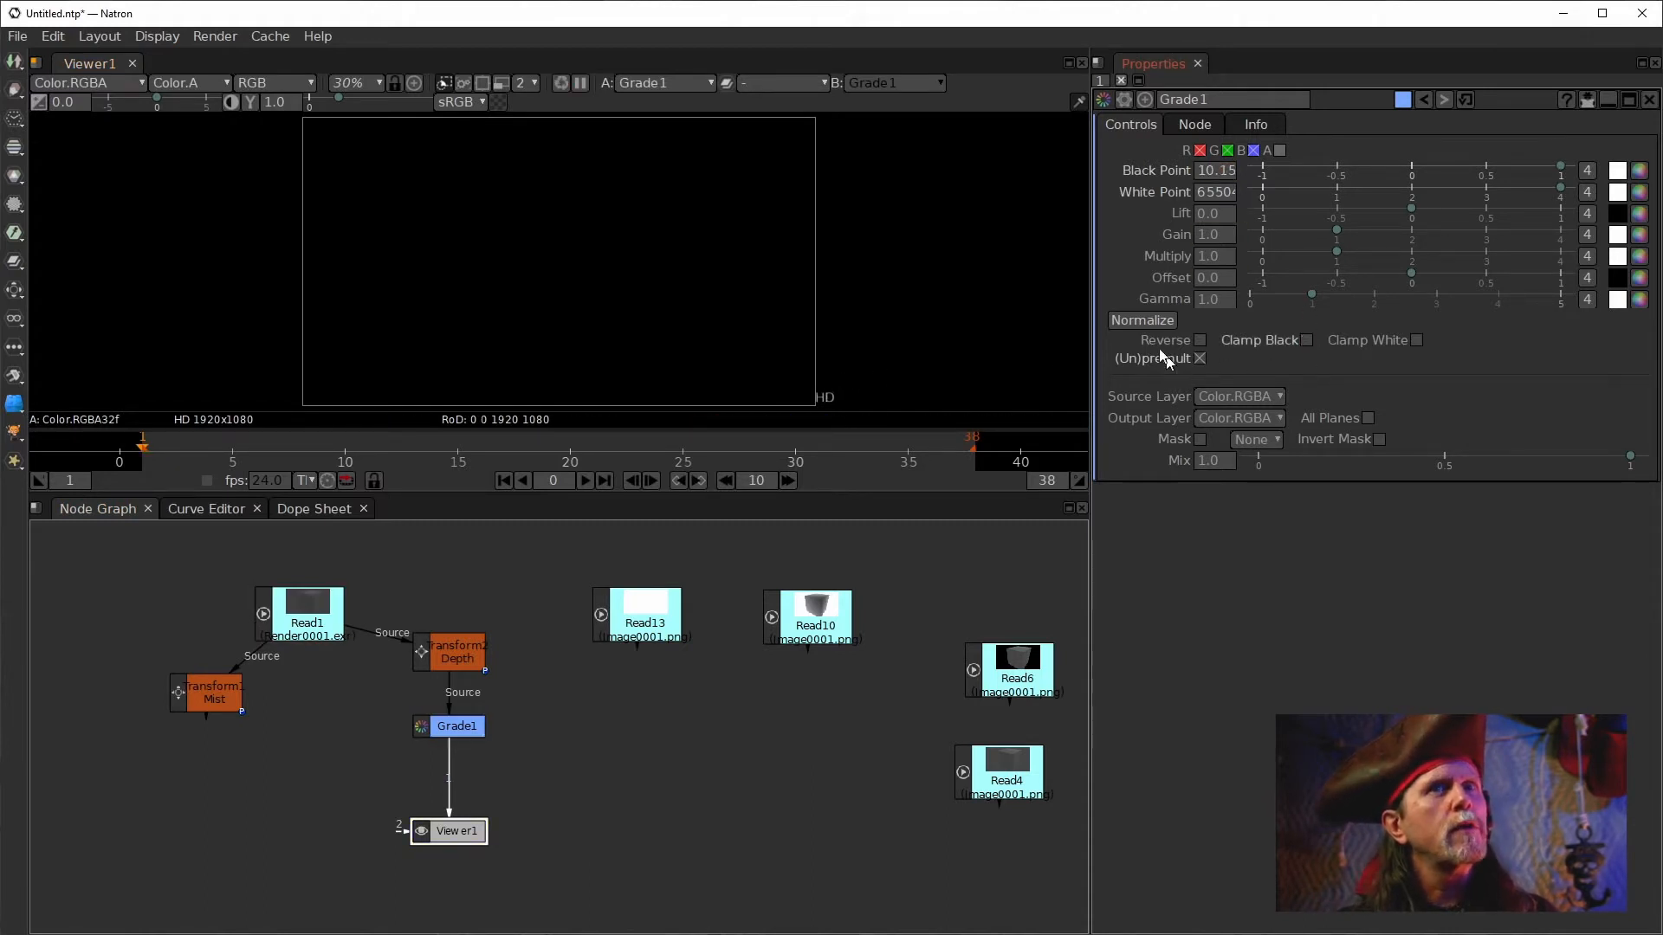
pyautogui.click(1118, 323)
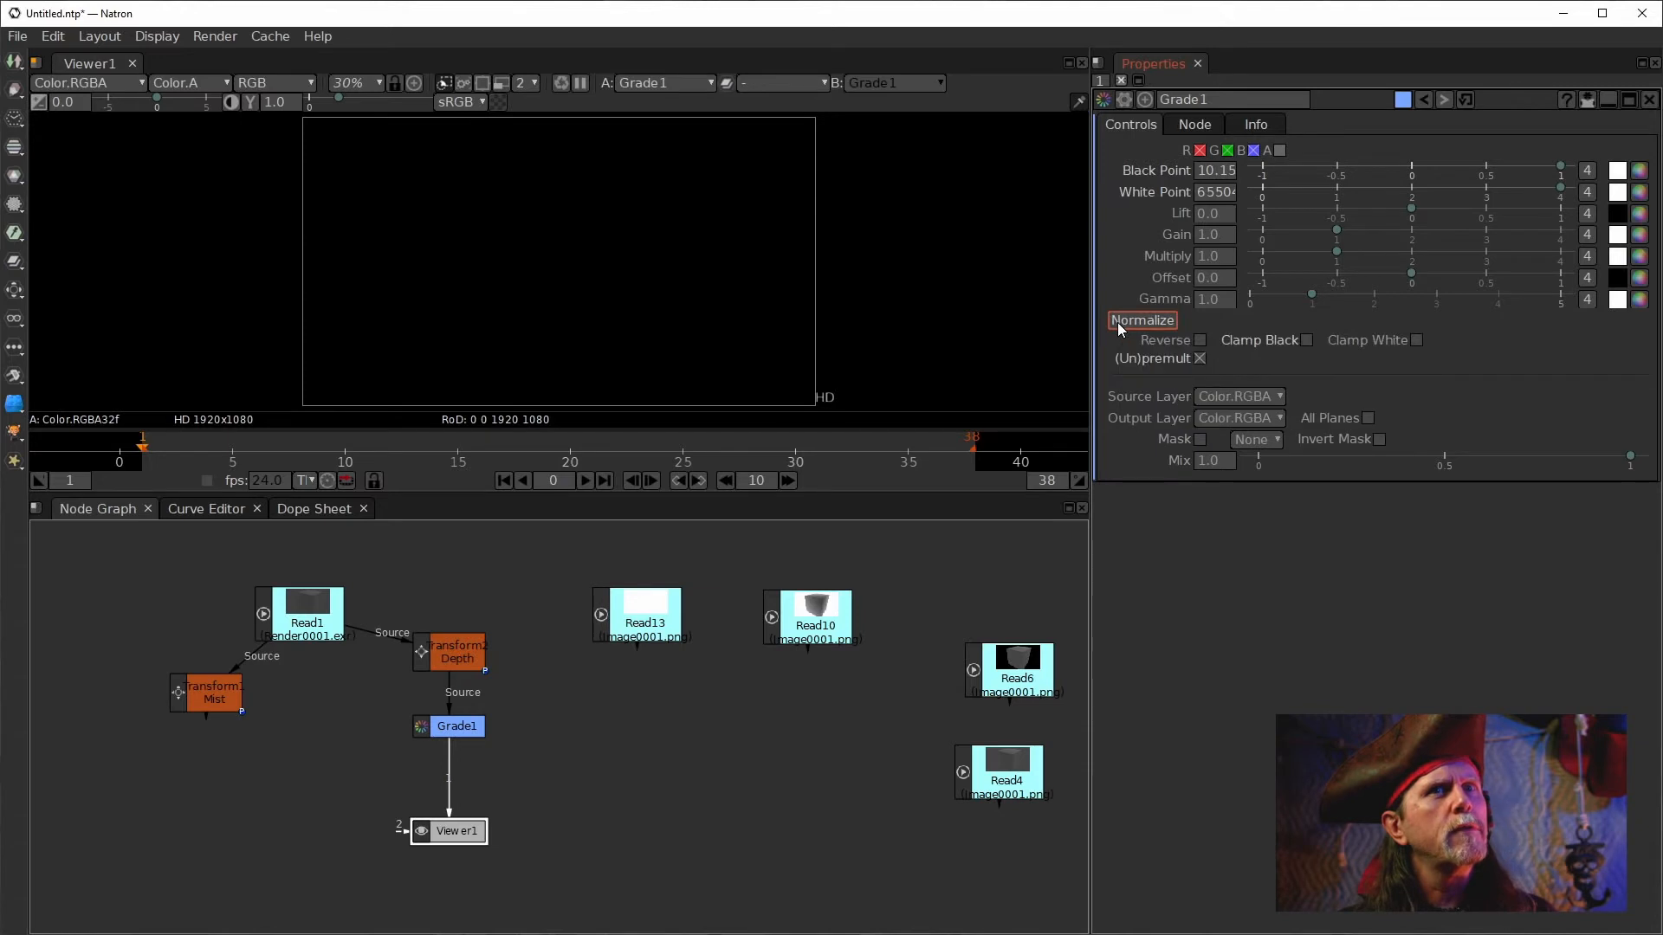
pyautogui.click(1200, 359)
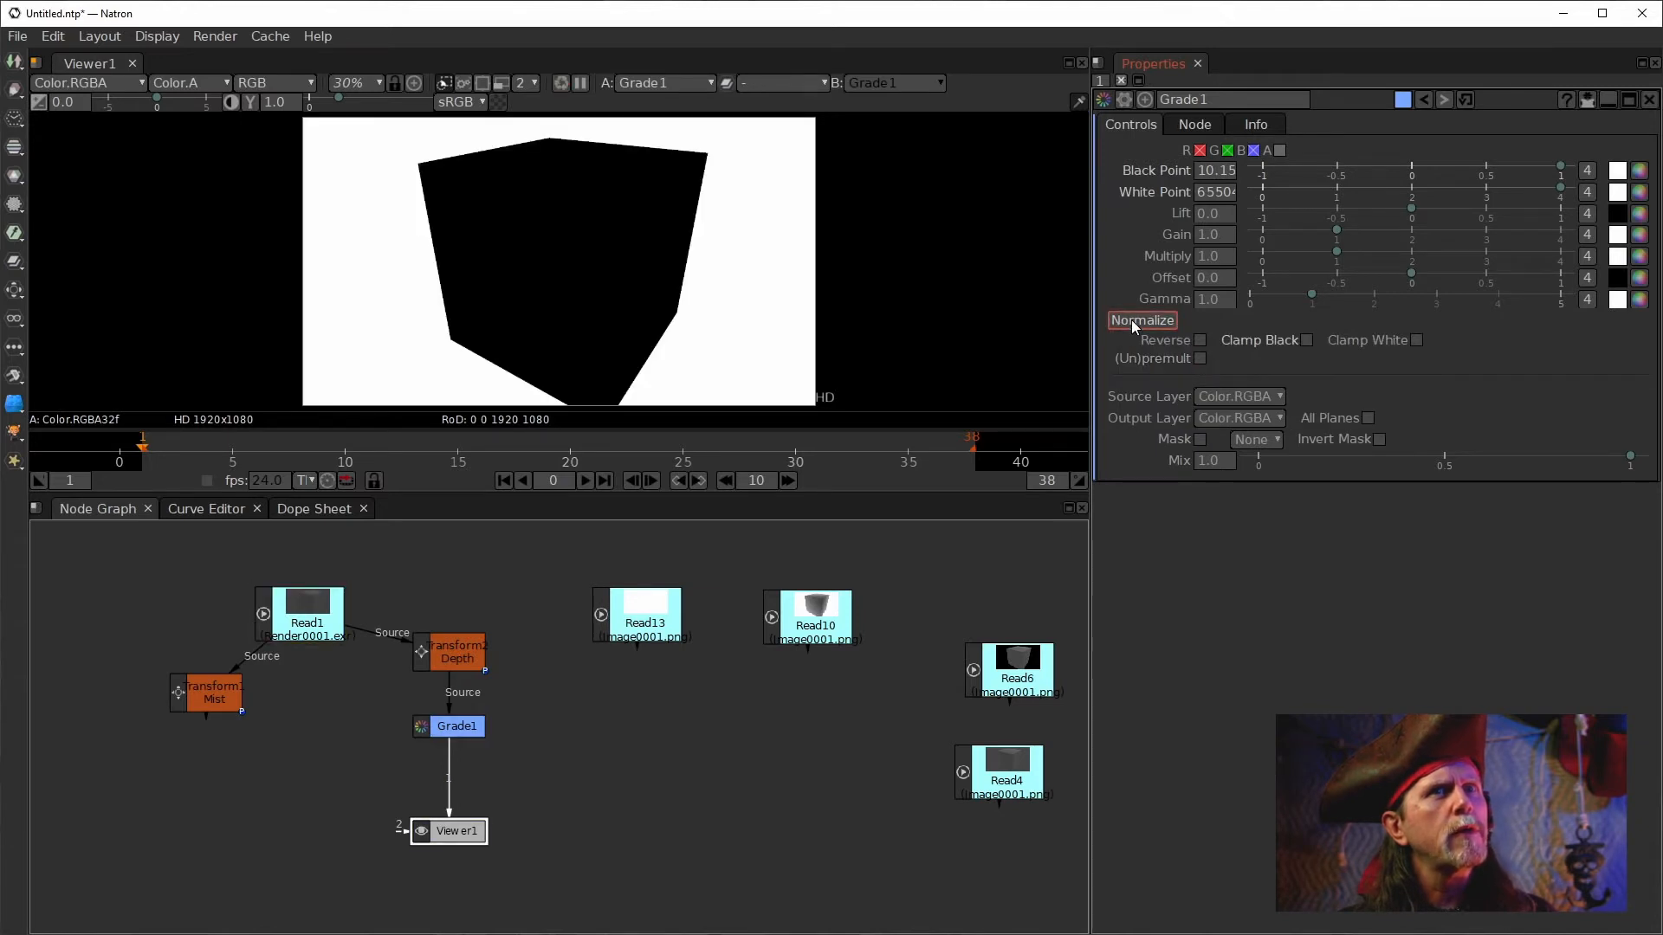
pyautogui.click(1202, 362)
pyautogui.click(1202, 361)
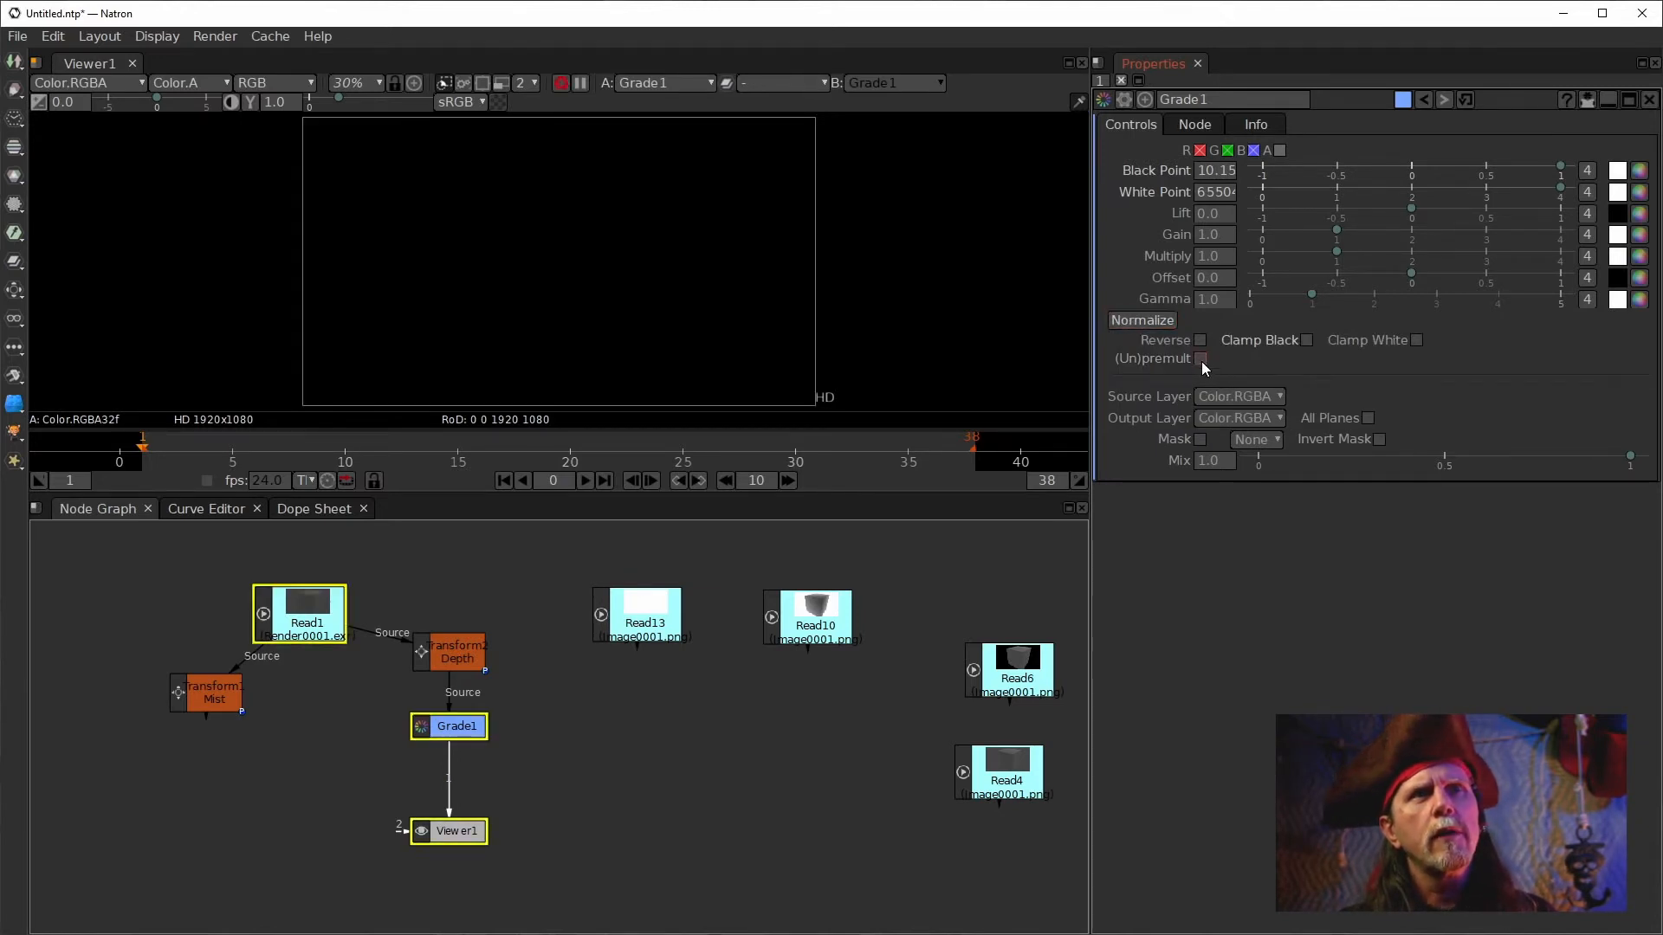
pyautogui.click(1298, 339)
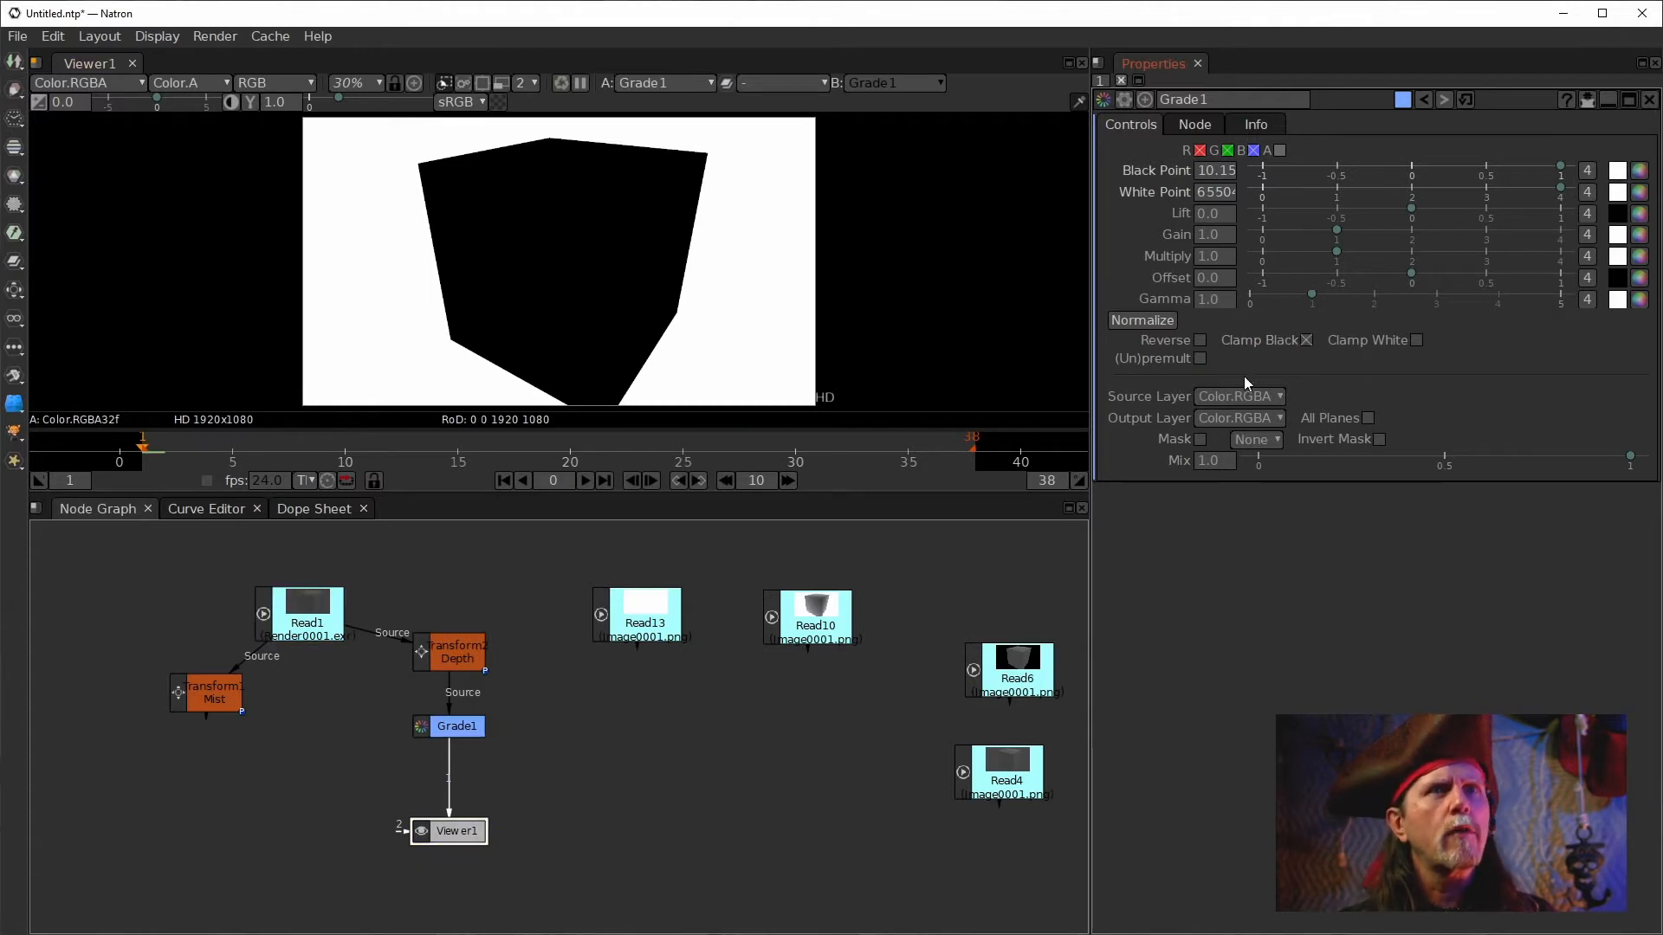
pyautogui.click(1199, 358)
pyautogui.click(1199, 359)
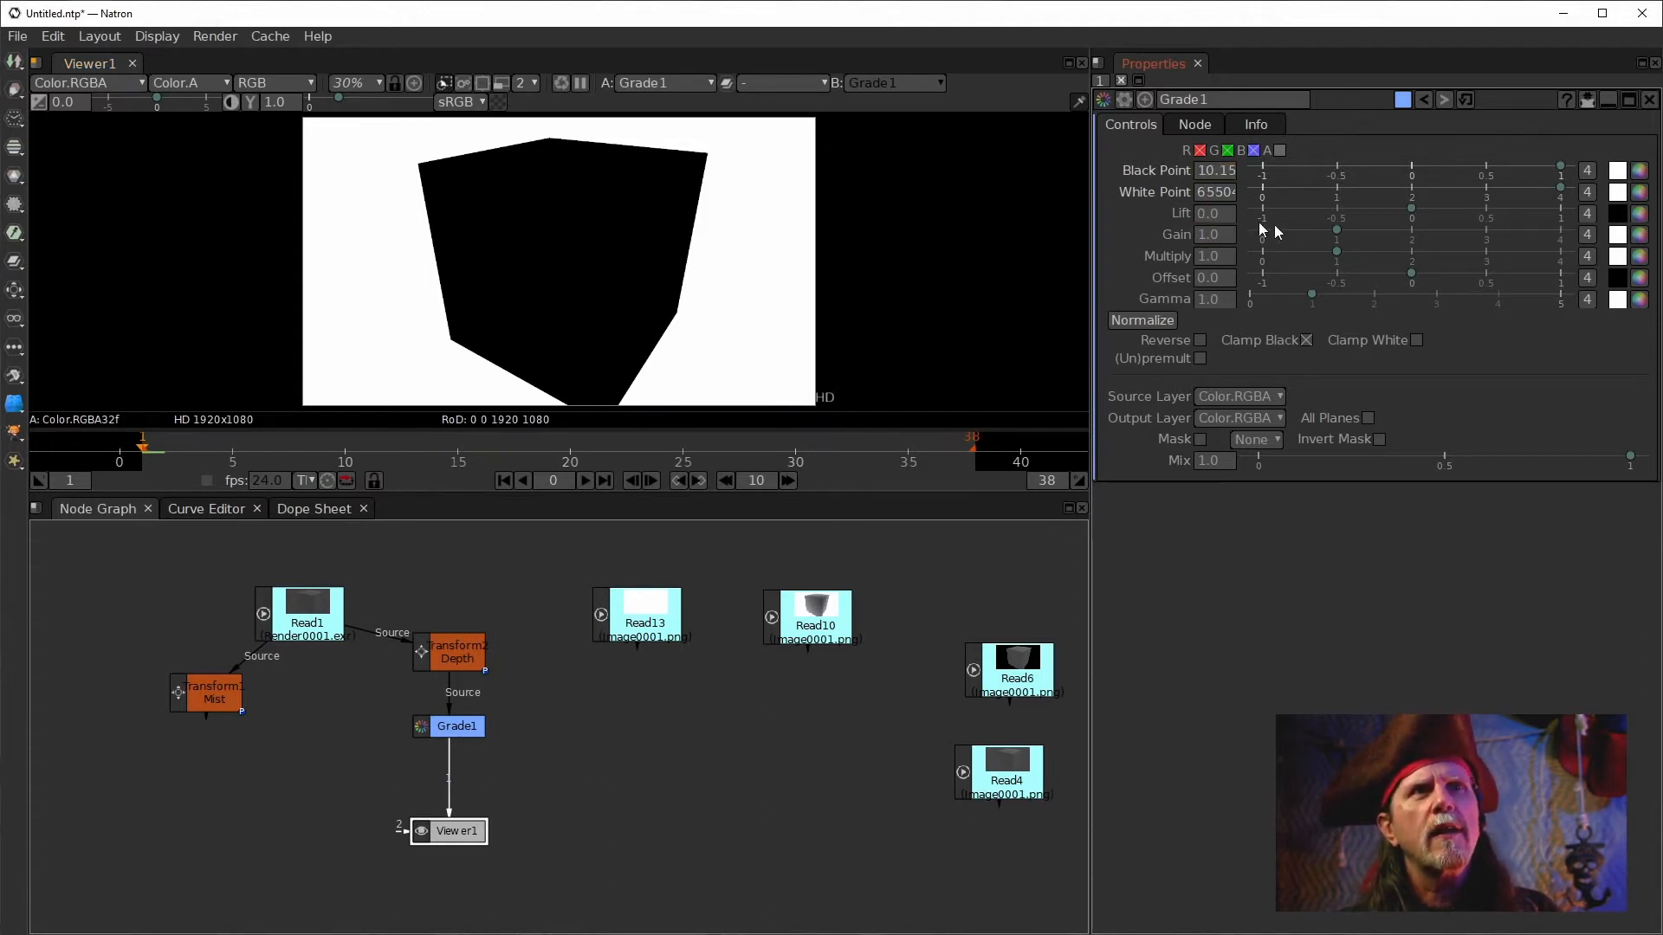
pyautogui.click(1306, 339)
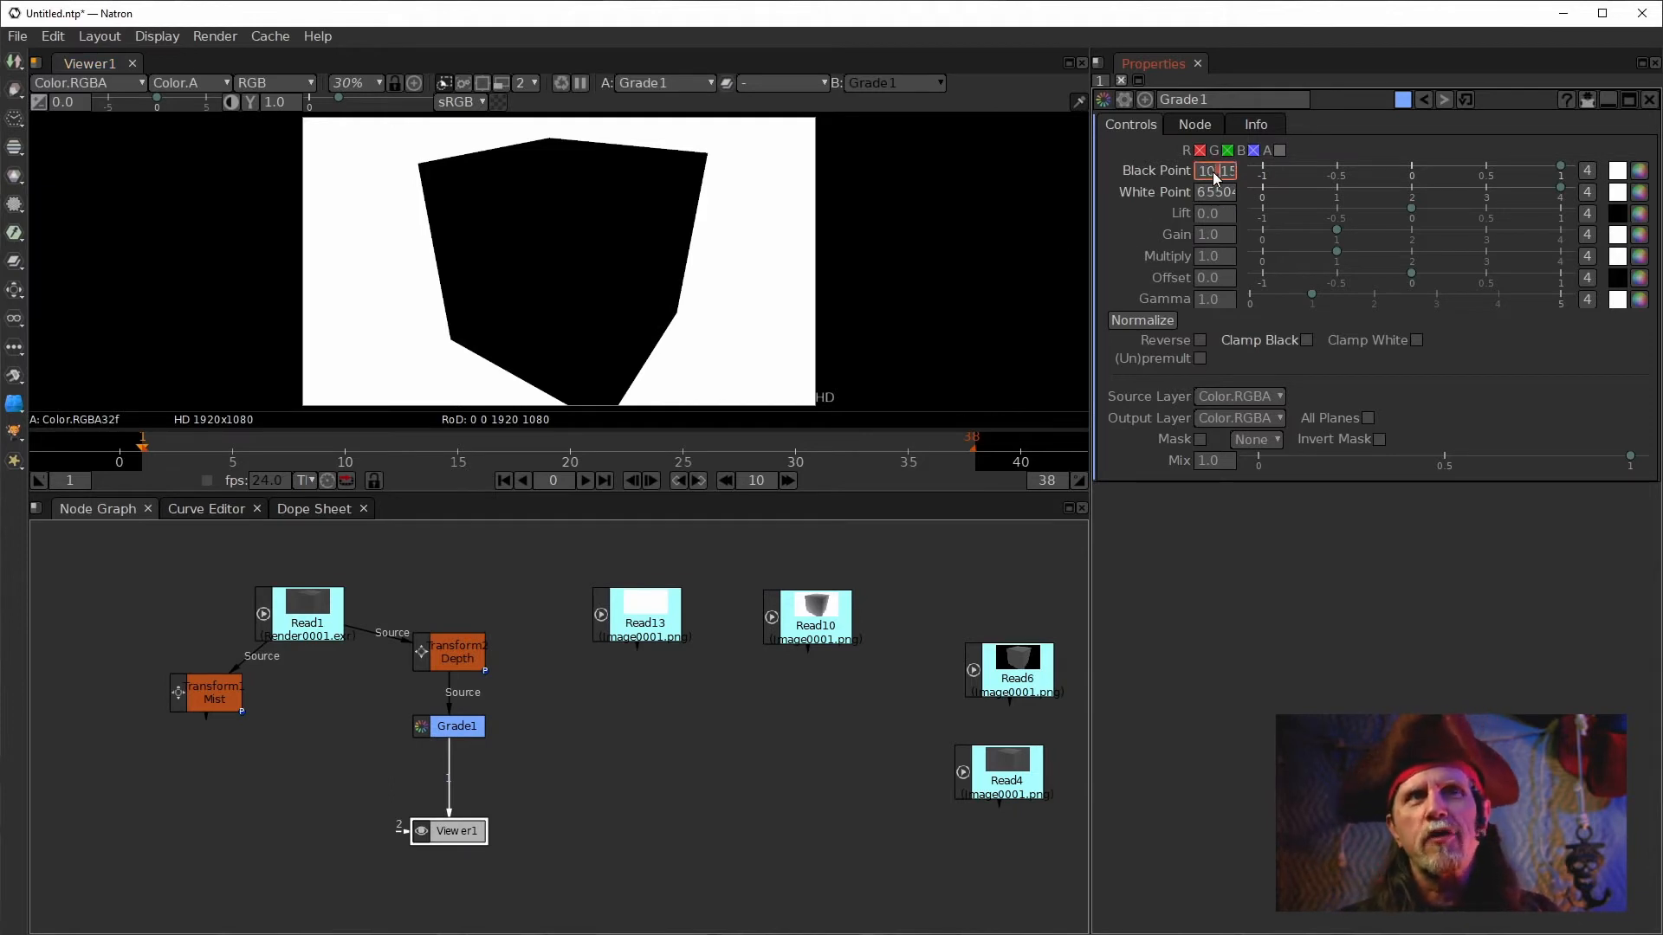
# Reset Grade1's Black Point to 0.
pyautogui.moveTo(1208, 175); pyautogui.dragTo(1268, 189)
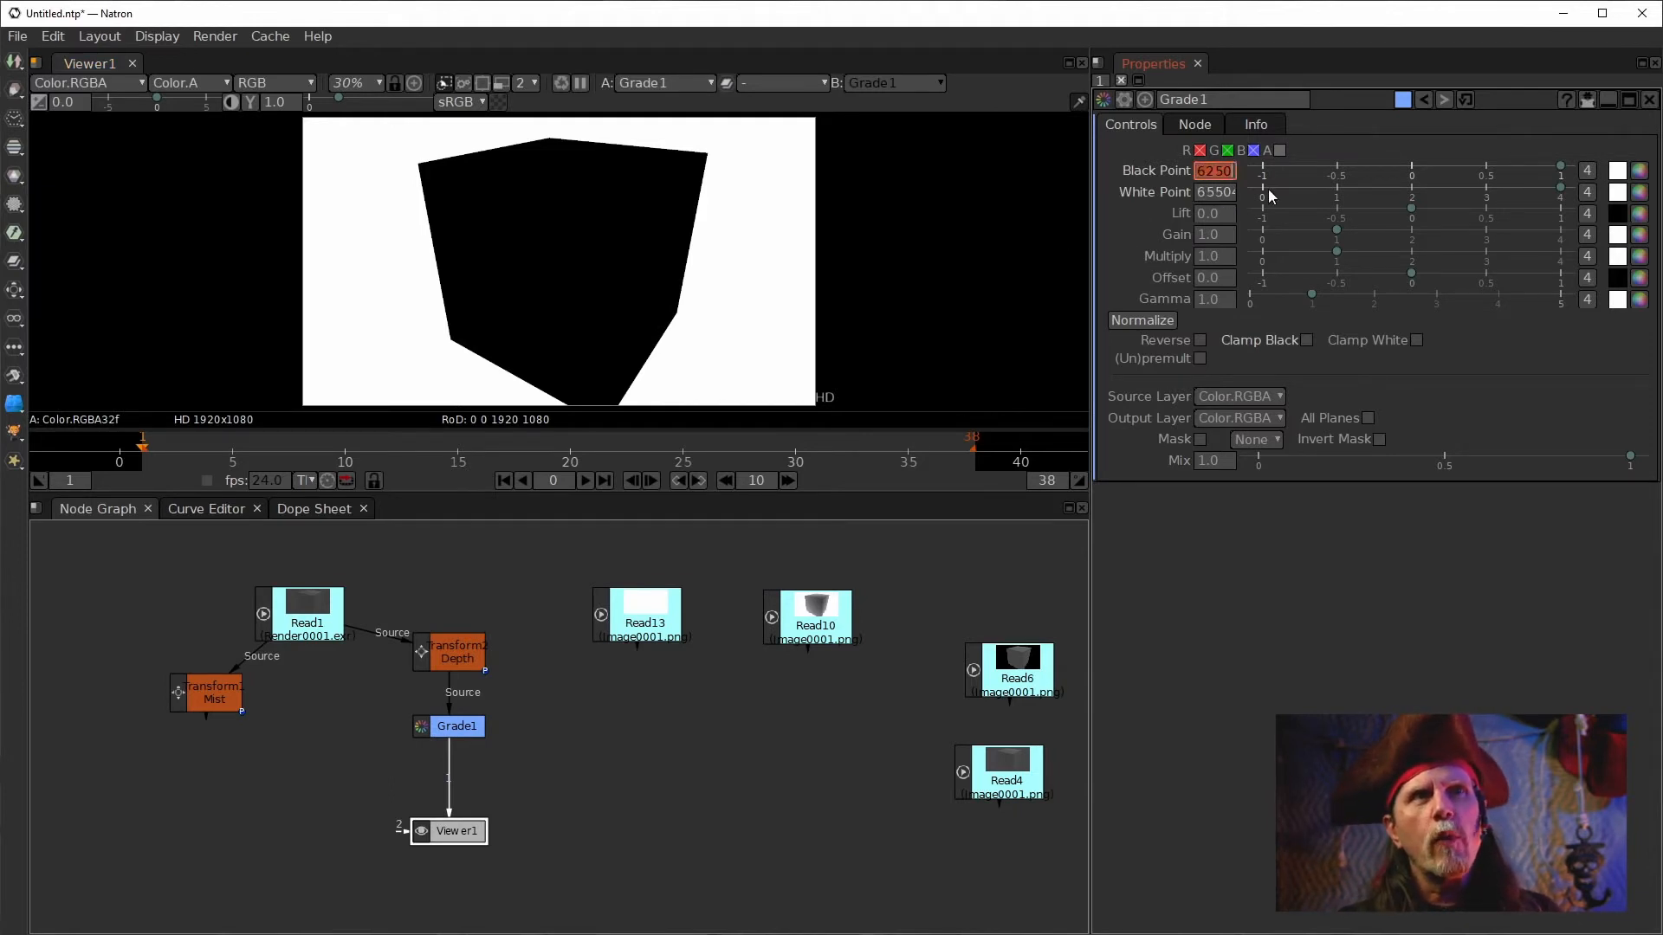
pyautogui.click(1214, 180)
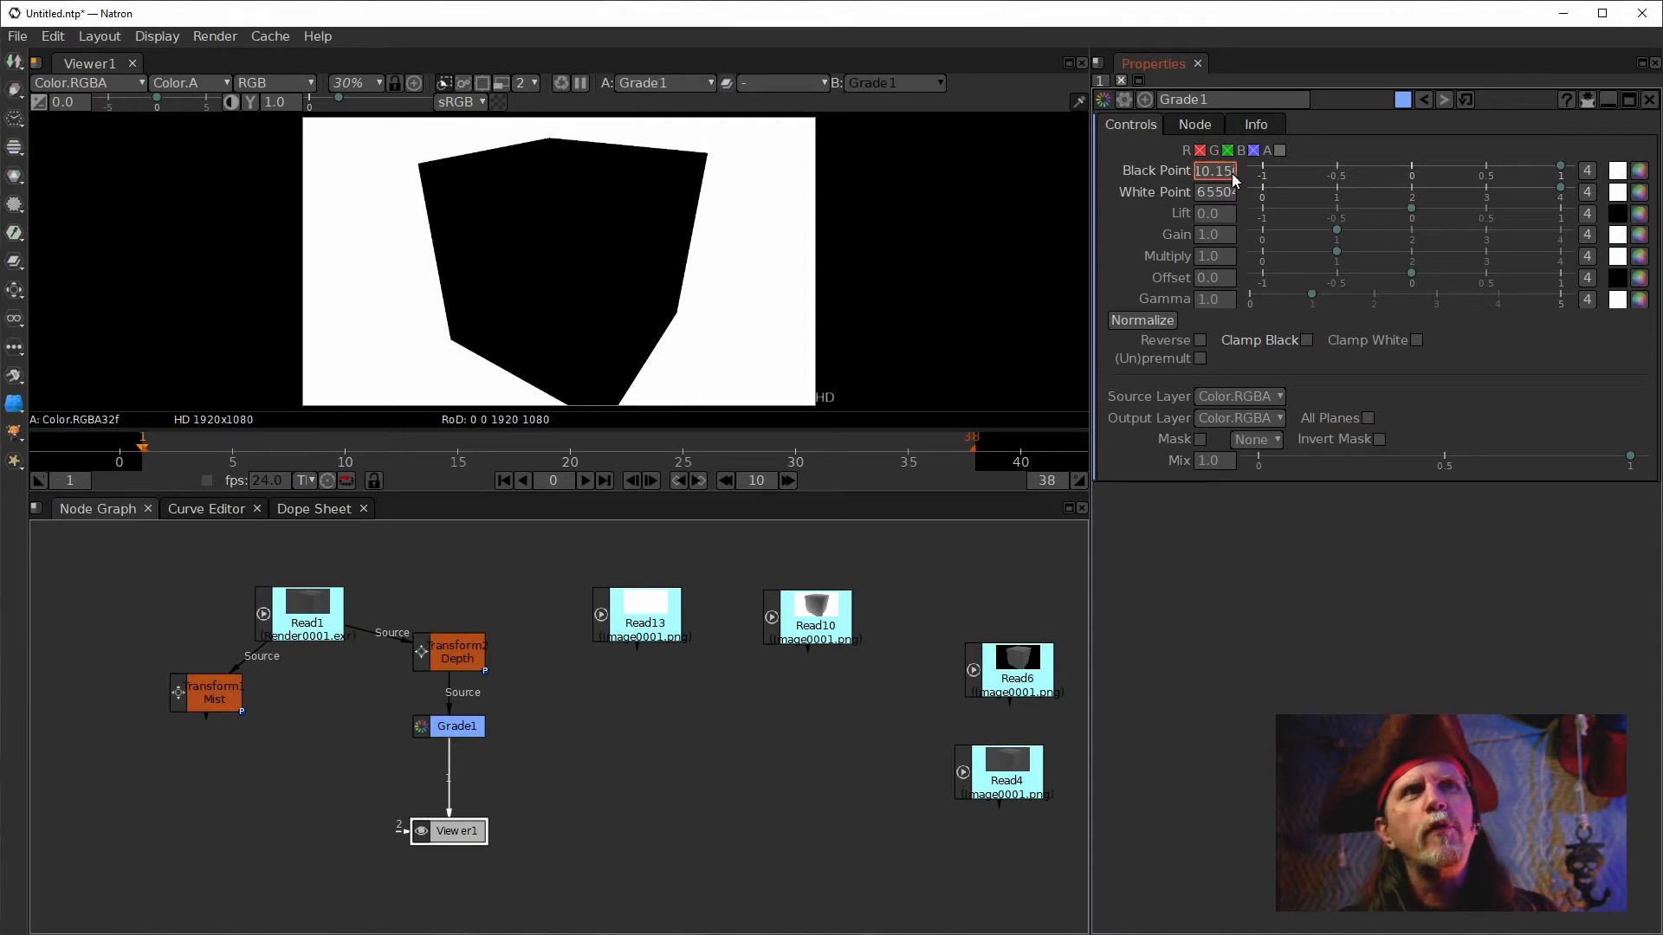
pyautogui.moveTo(1202, 173); pyautogui.dragTo(1128, 173)
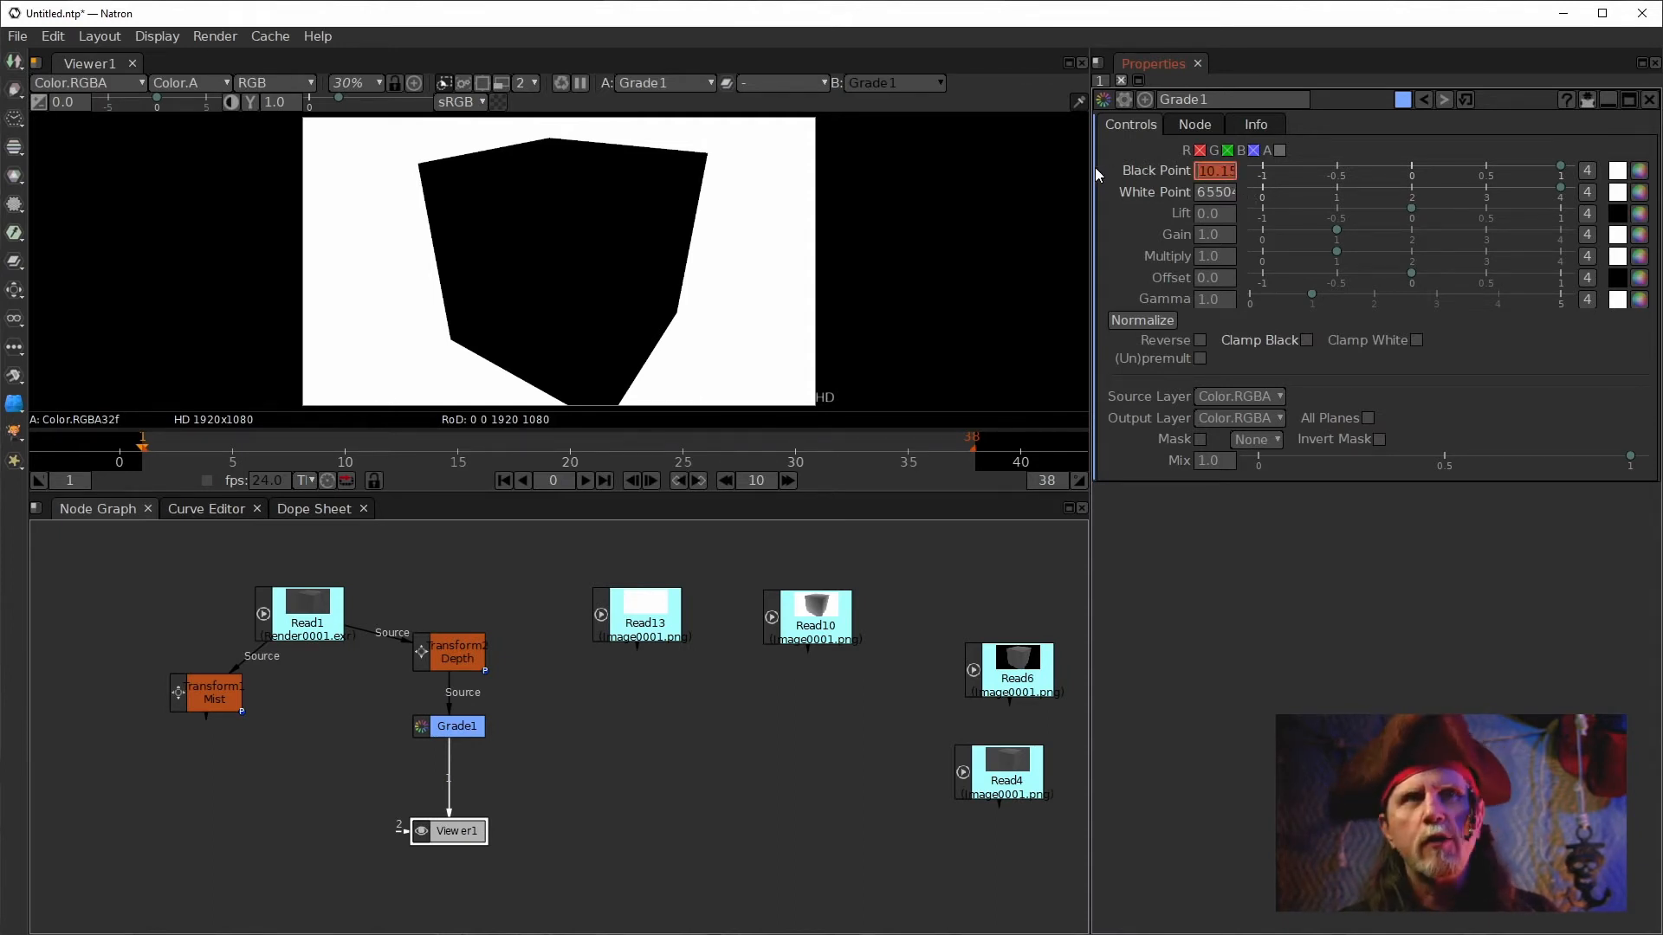
pyautogui.press('Delete')
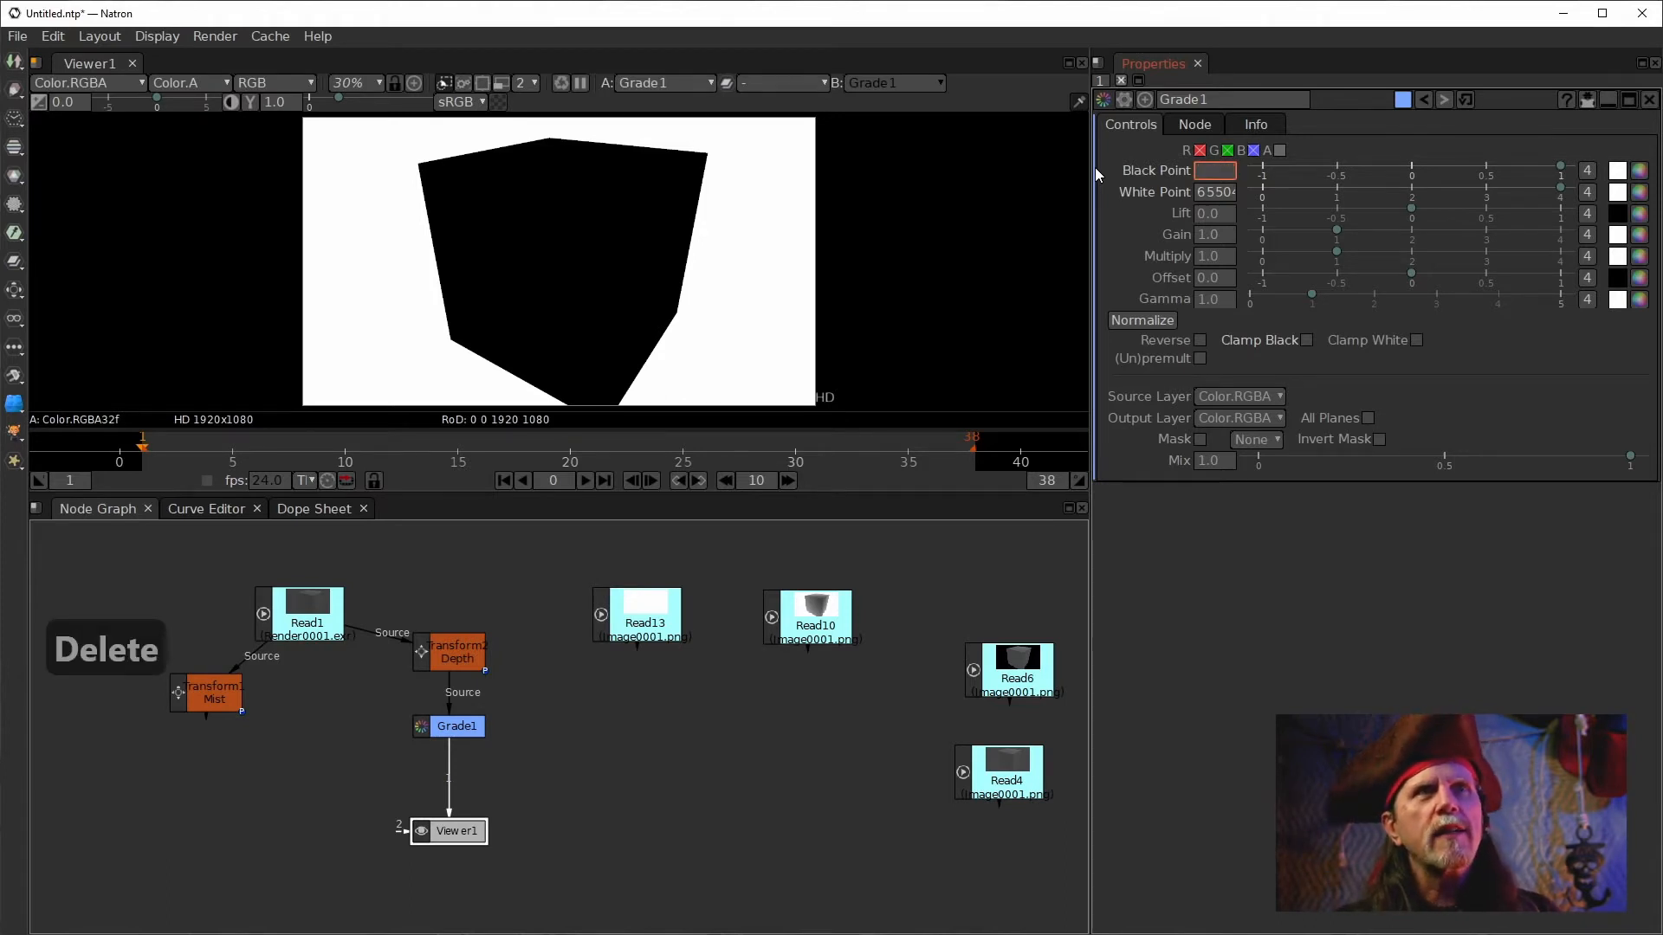
pyautogui.write('0')
pyautogui.press('Return')
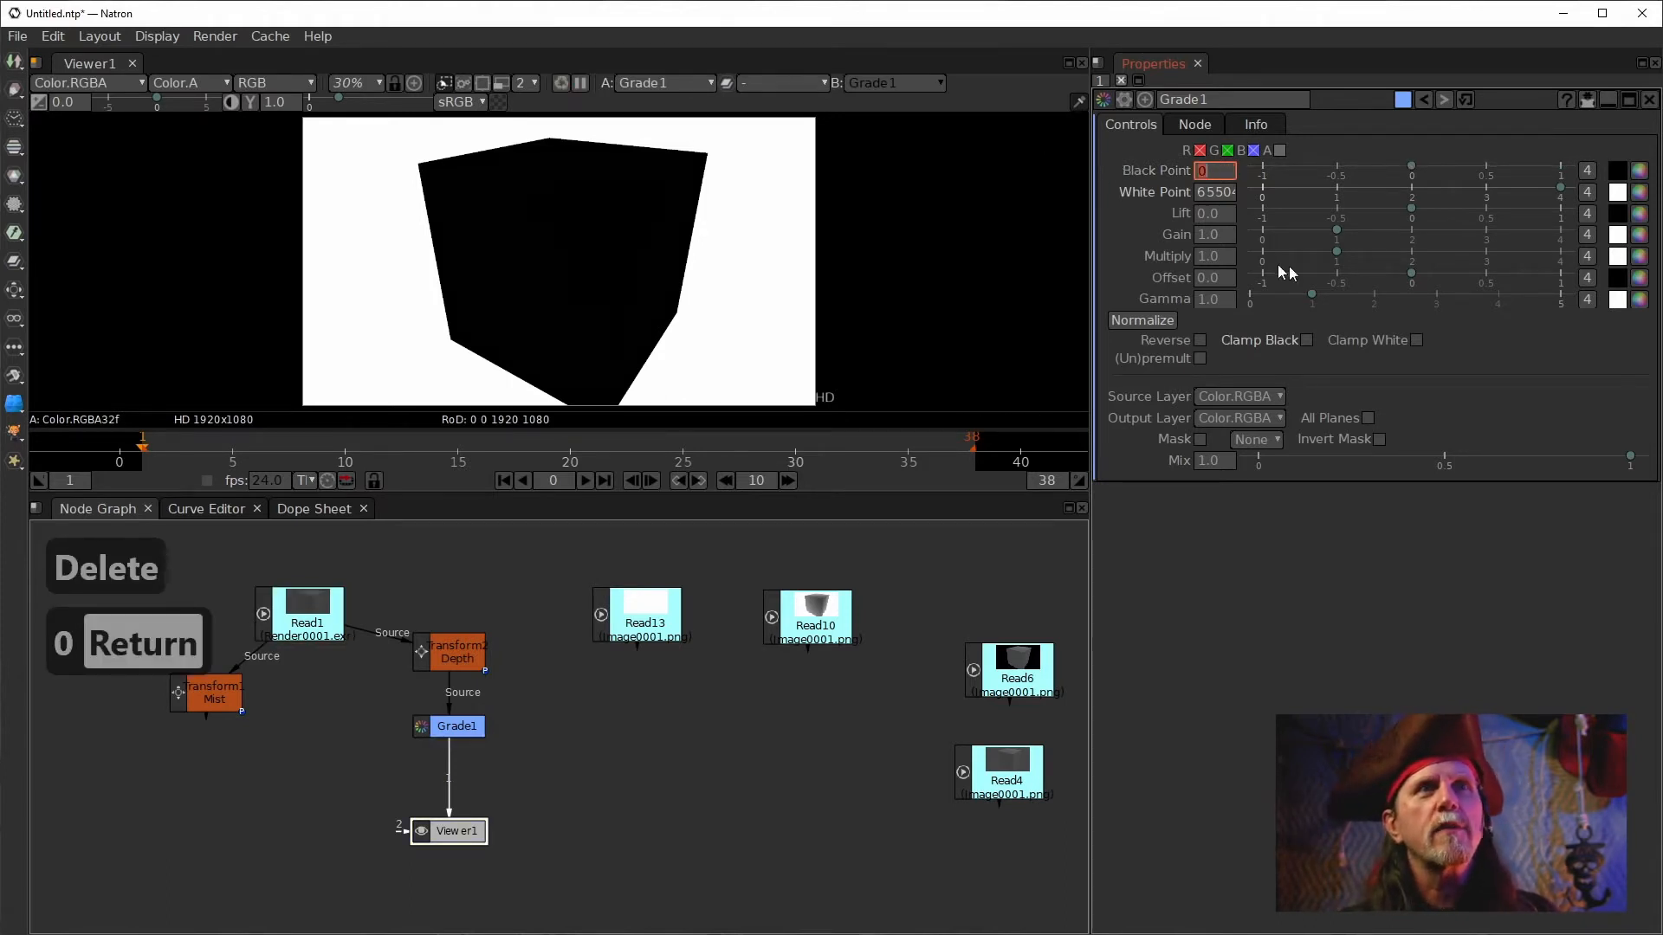
# Examine the full White Point value of Grade1 by moving through its field.
pyautogui.press('Right')
pyautogui.press('Right')
pyautogui.press('Right')
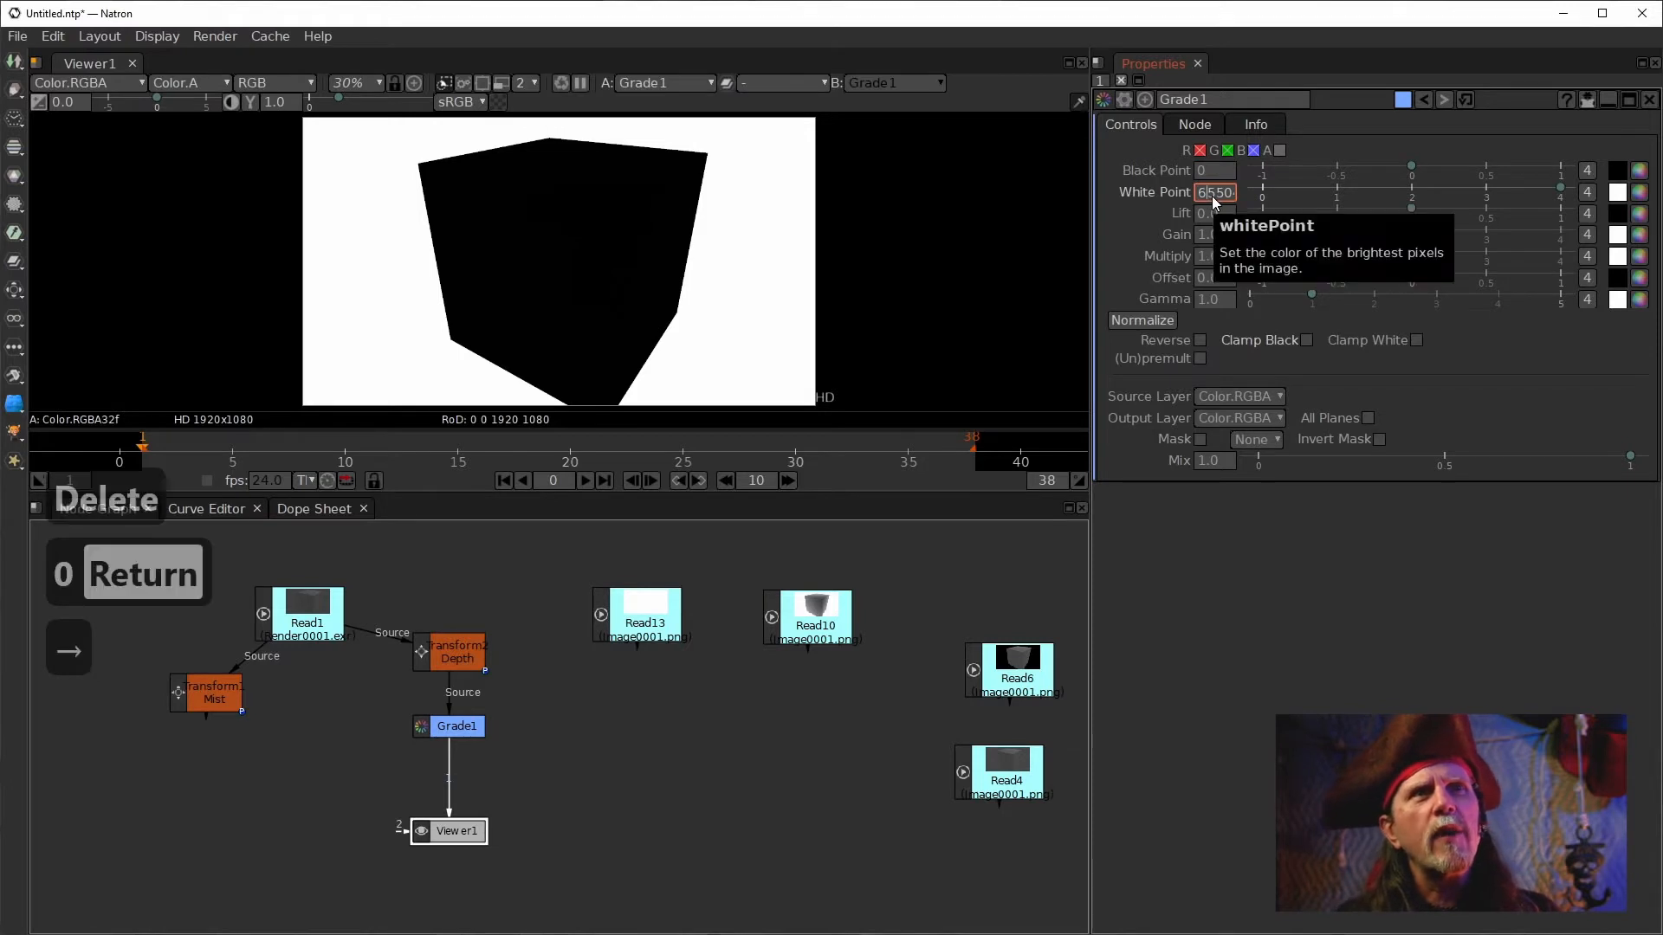
pyautogui.press('Right')
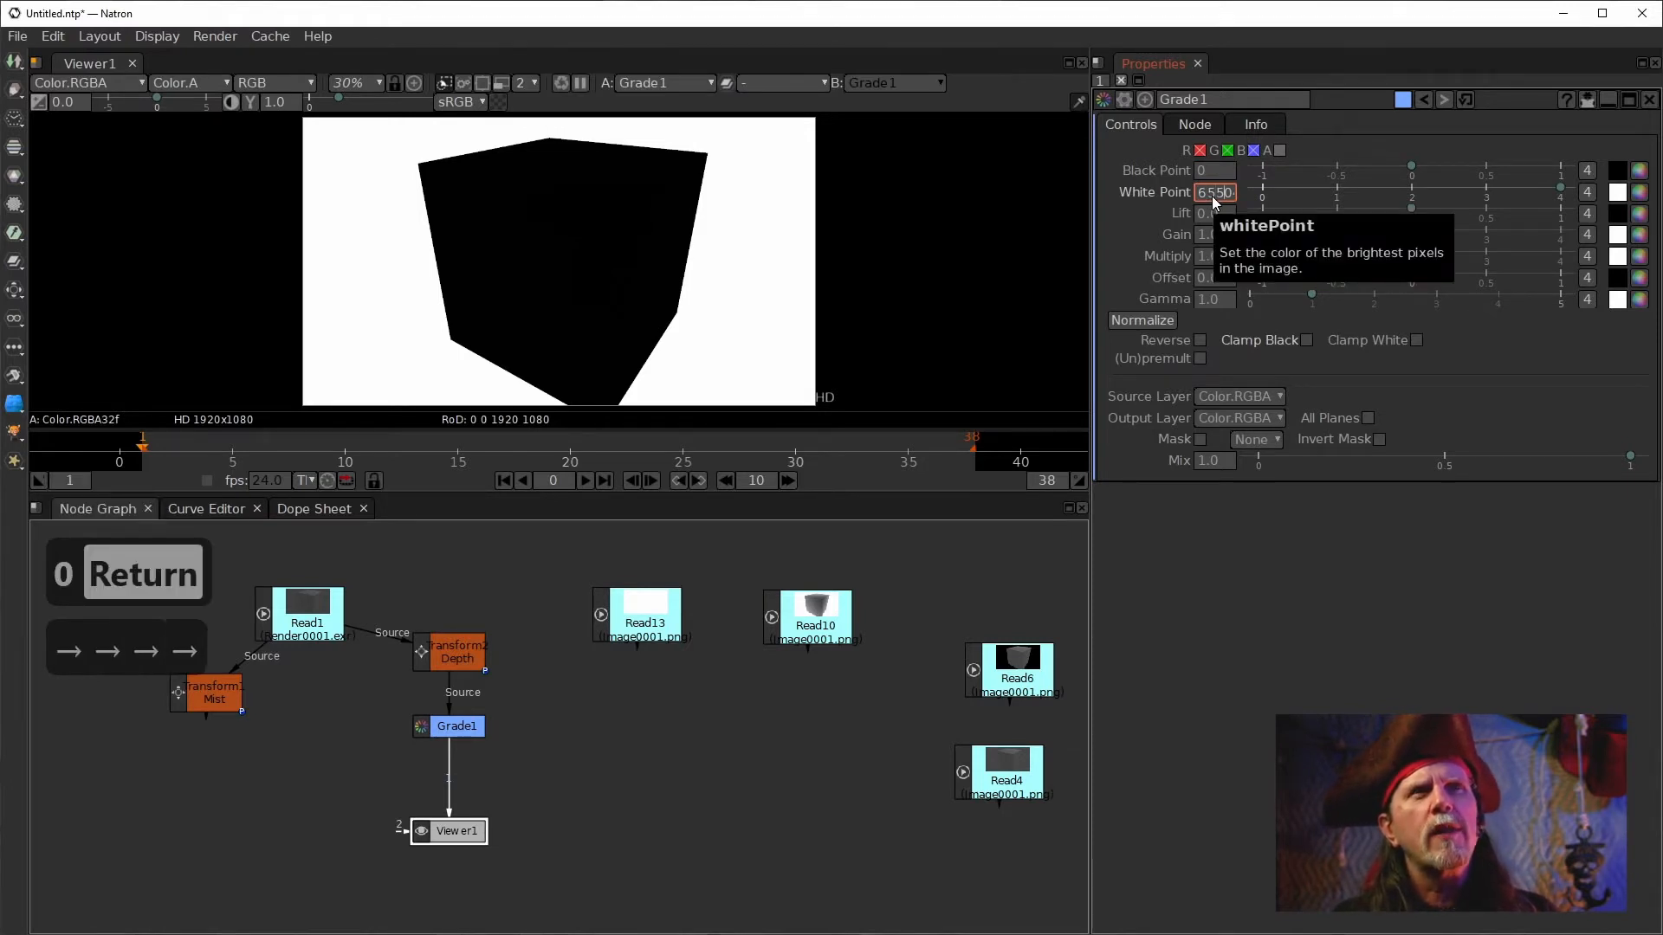
pyautogui.press('Left')
pyautogui.press('Right')
pyautogui.press('Right')
pyautogui.press('Right')
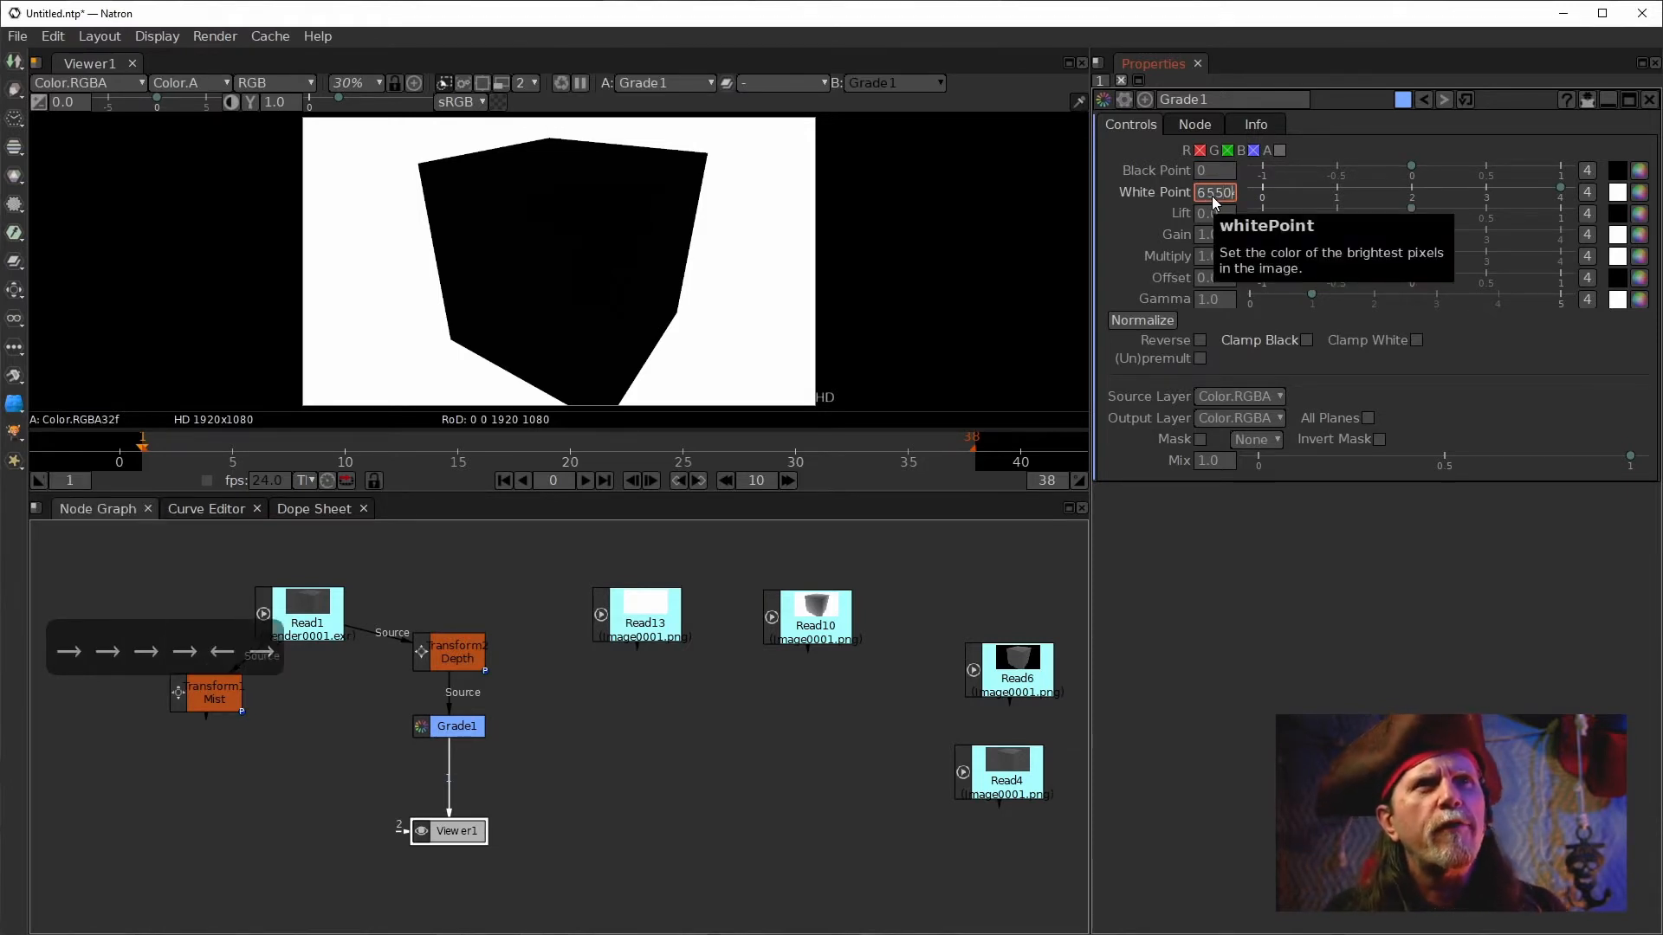
pyautogui.press('Left')
pyautogui.press('Left')
pyautogui.press('Left')
pyautogui.press('Left')
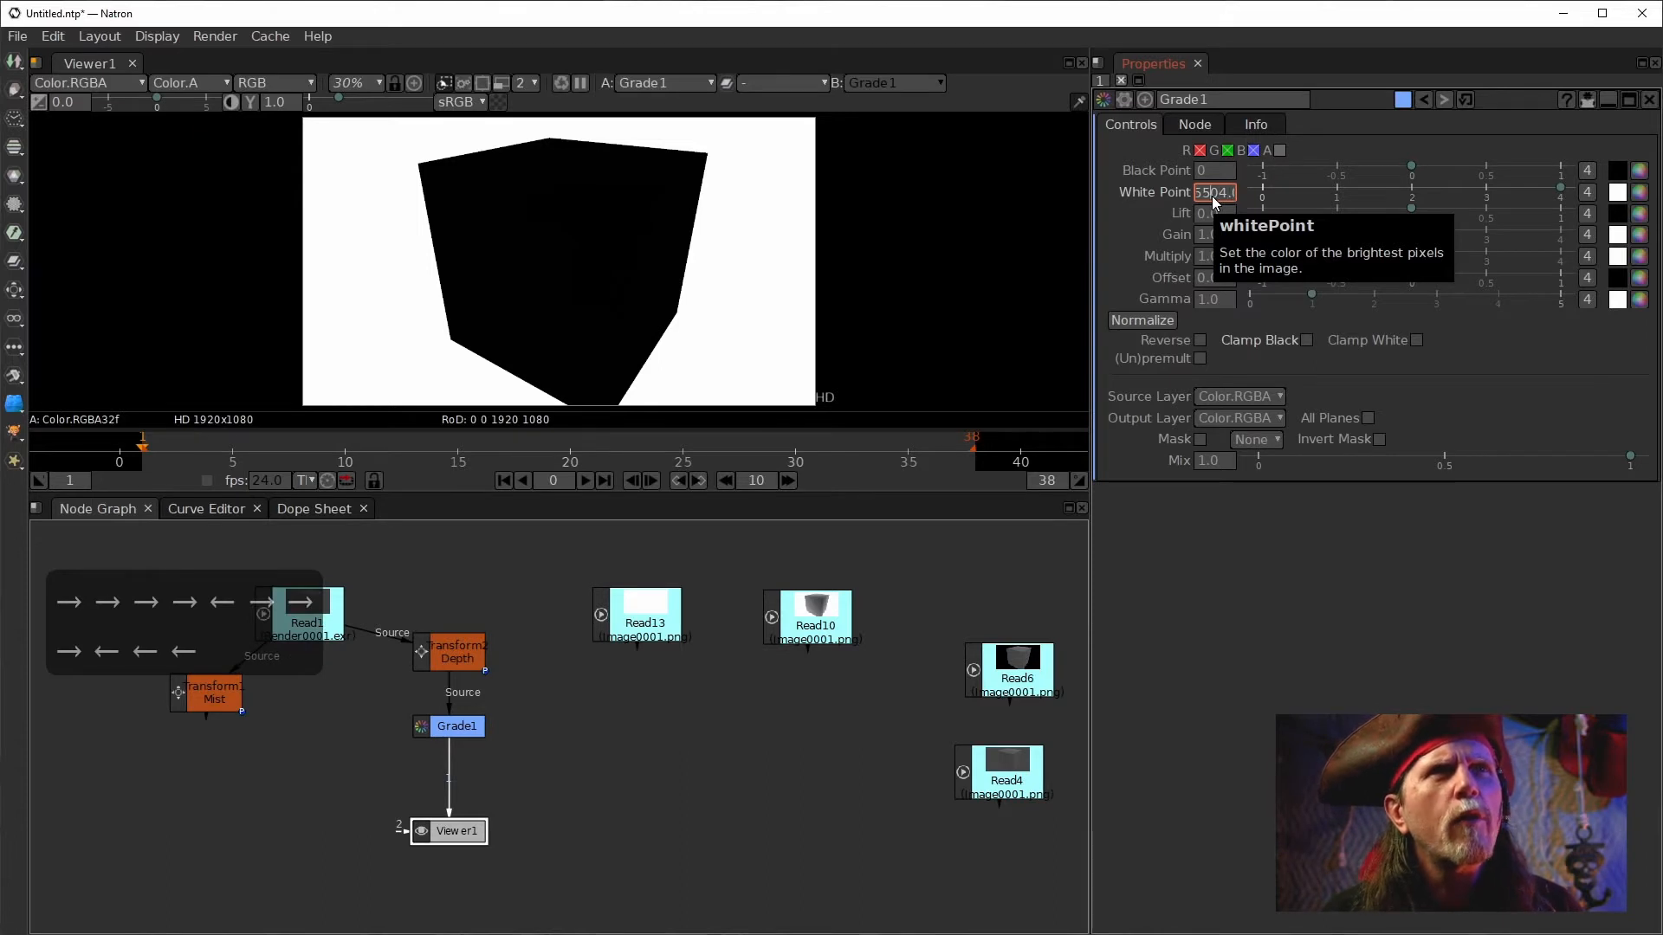
pyautogui.press('Right')
pyautogui.press('Left')
pyautogui.press('Left')
pyautogui.press('Right')
pyautogui.press('Right')
pyautogui.press('Right')
pyautogui.press('Right')
pyautogui.press('Right')
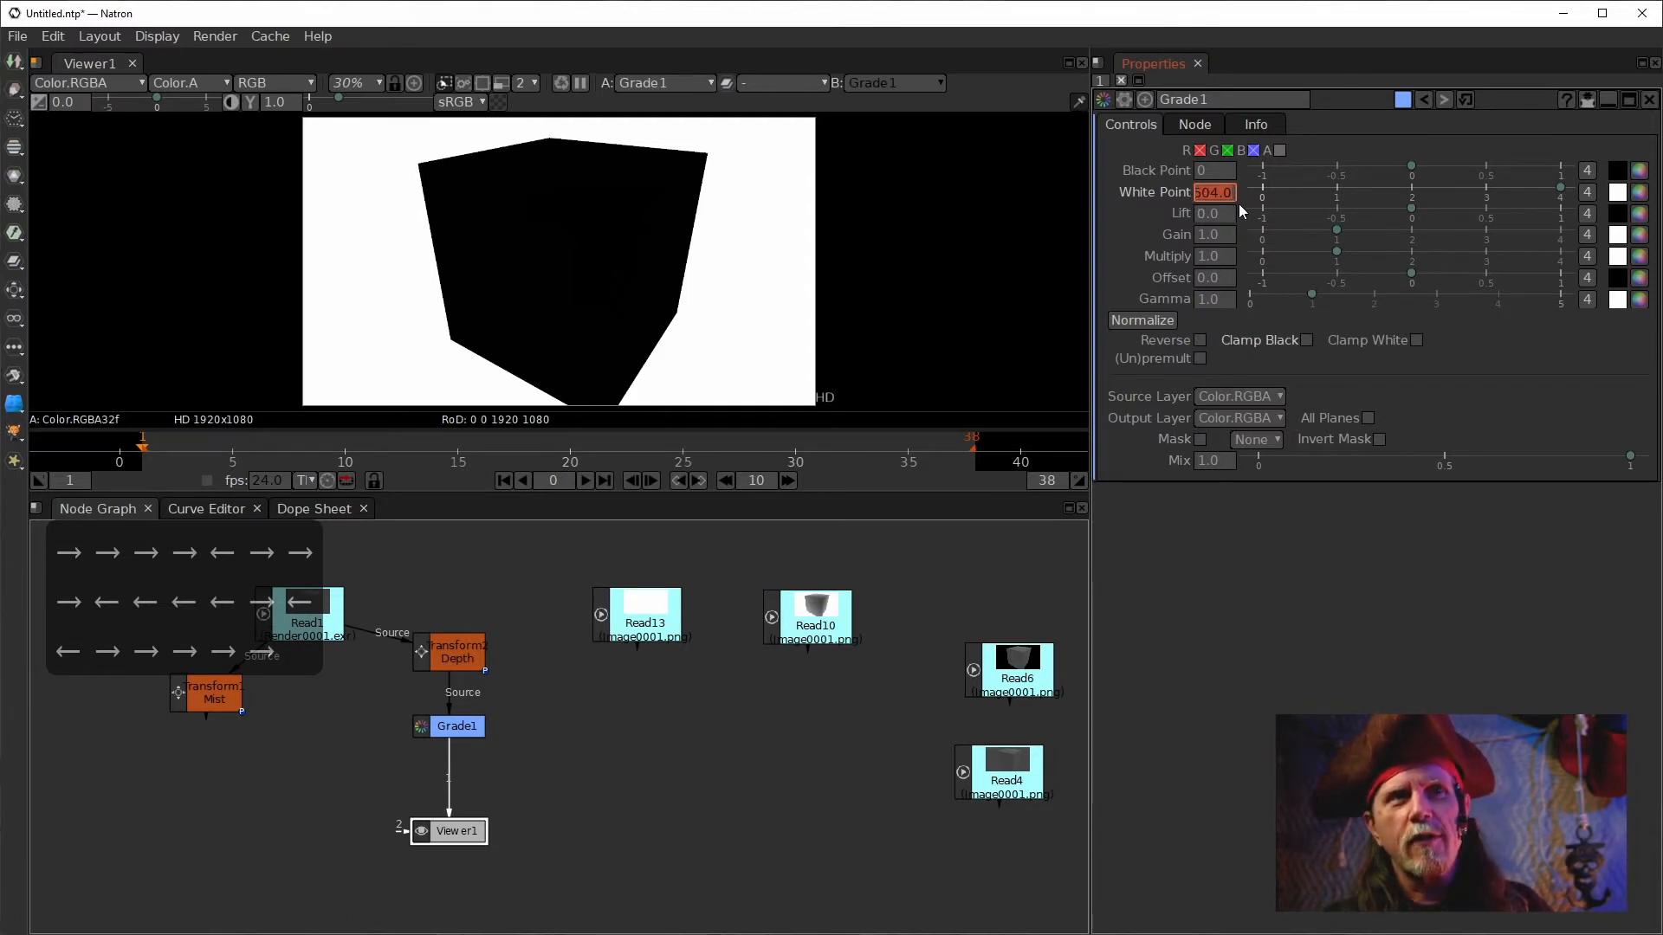
pyautogui.press('Return')
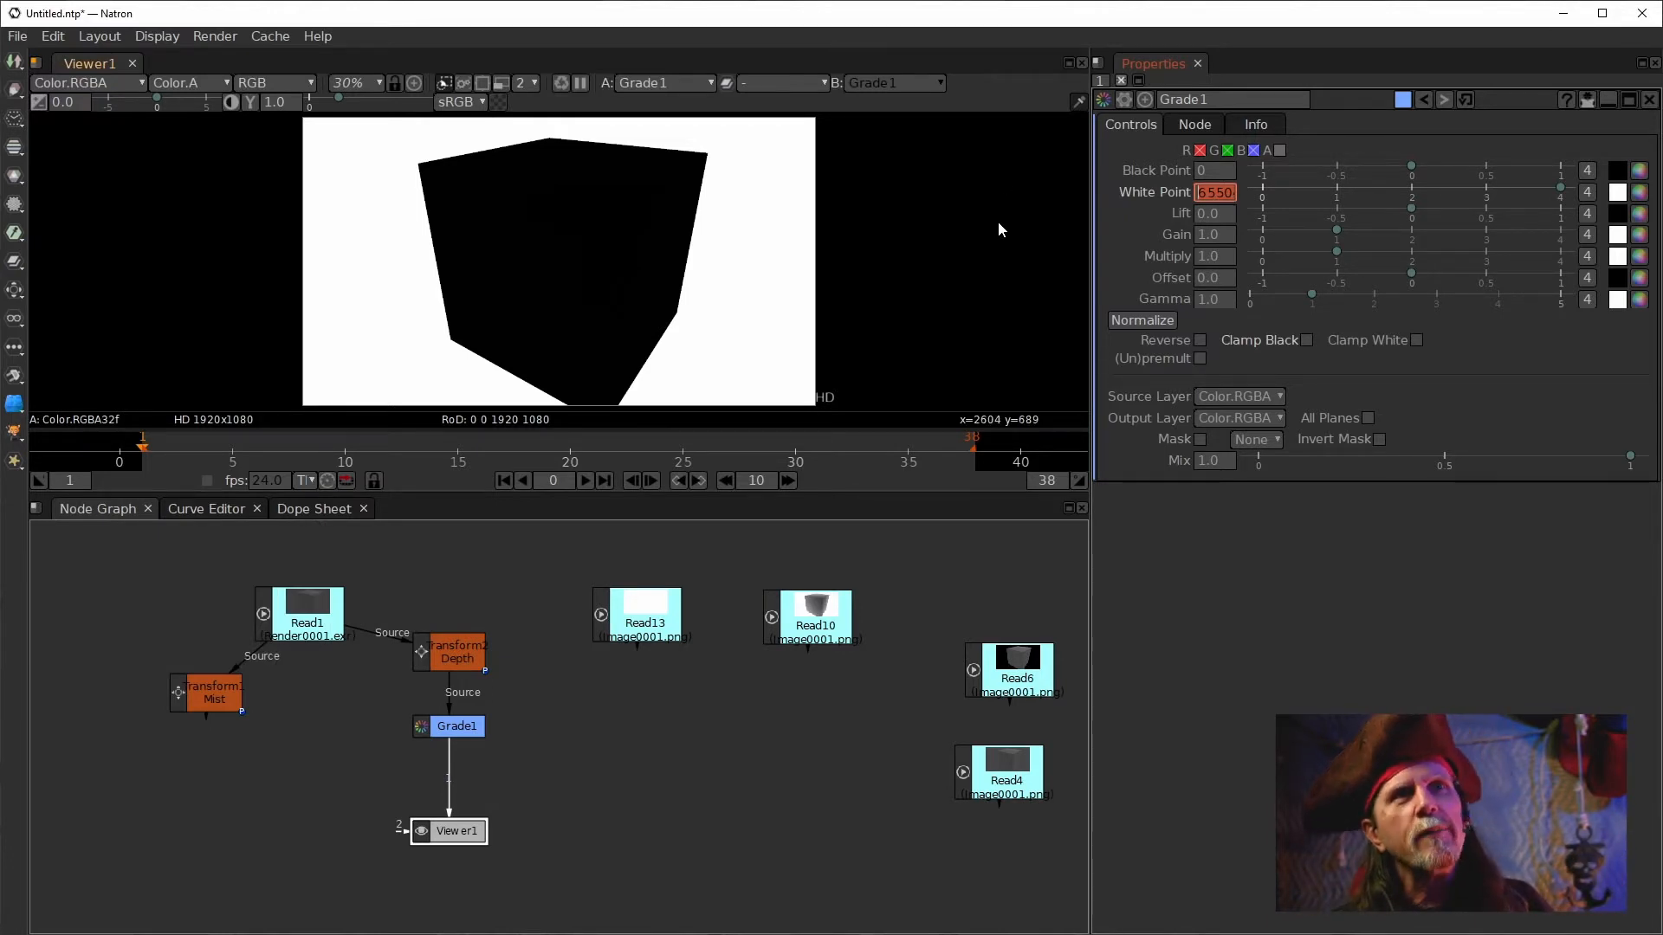
# Set Grade1's White Point to 36.
pyautogui.hotkey('ctrl', 'v')
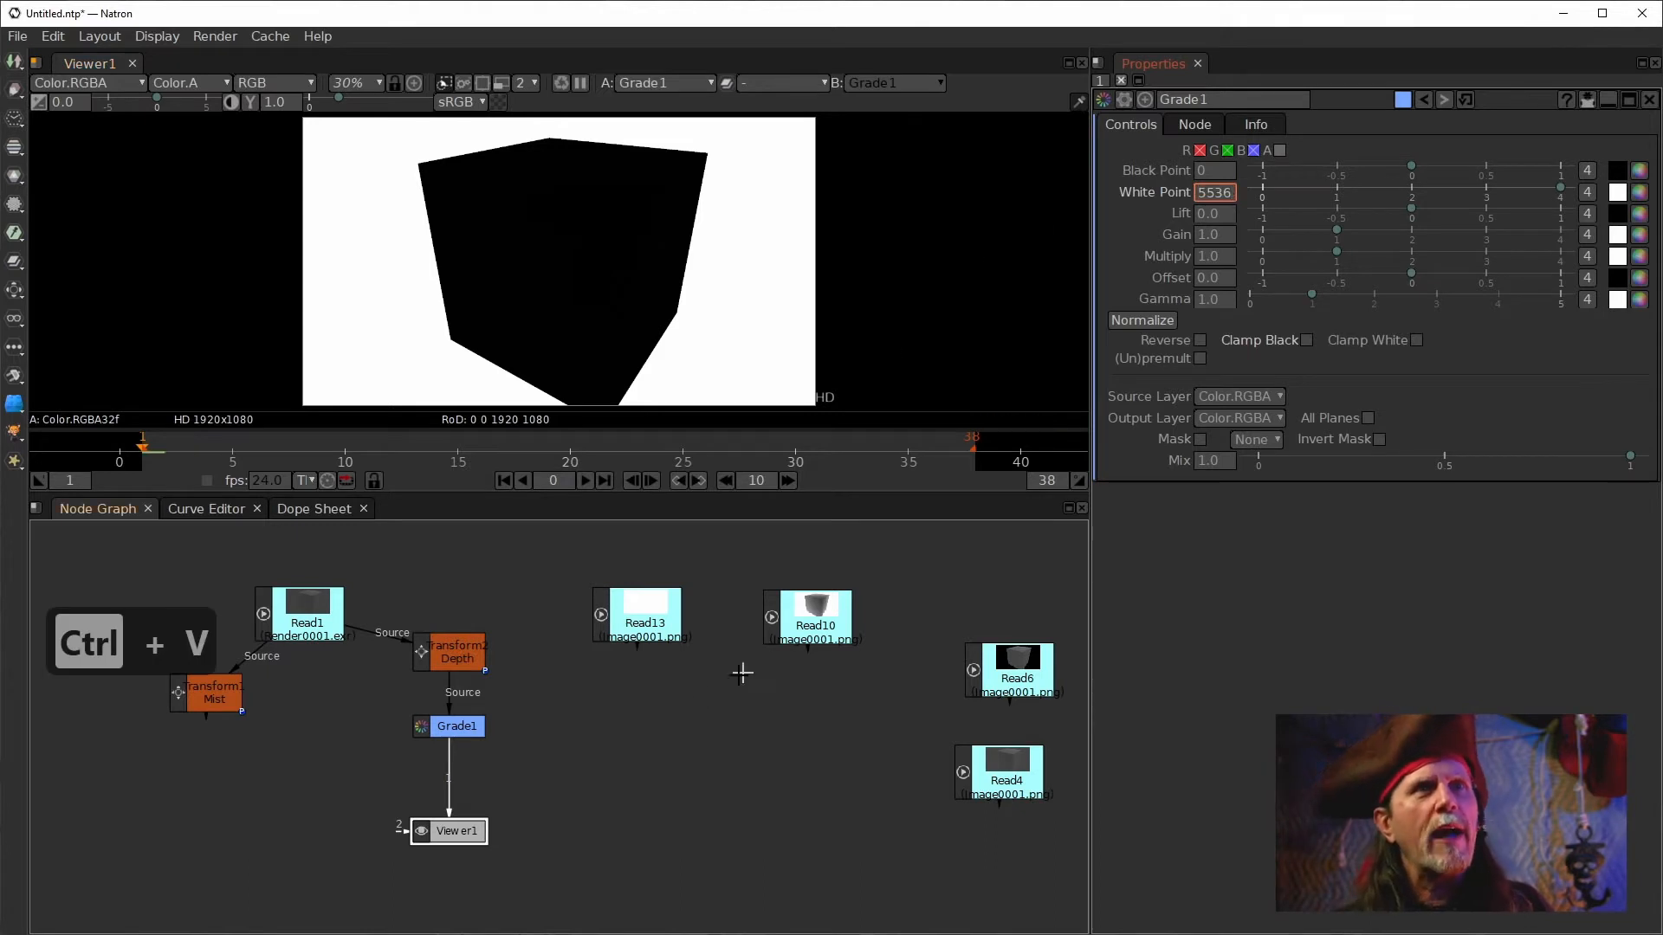
pyautogui.press('Return')
pyautogui.click(703, 698)
pyautogui.doubleClick(1218, 192)
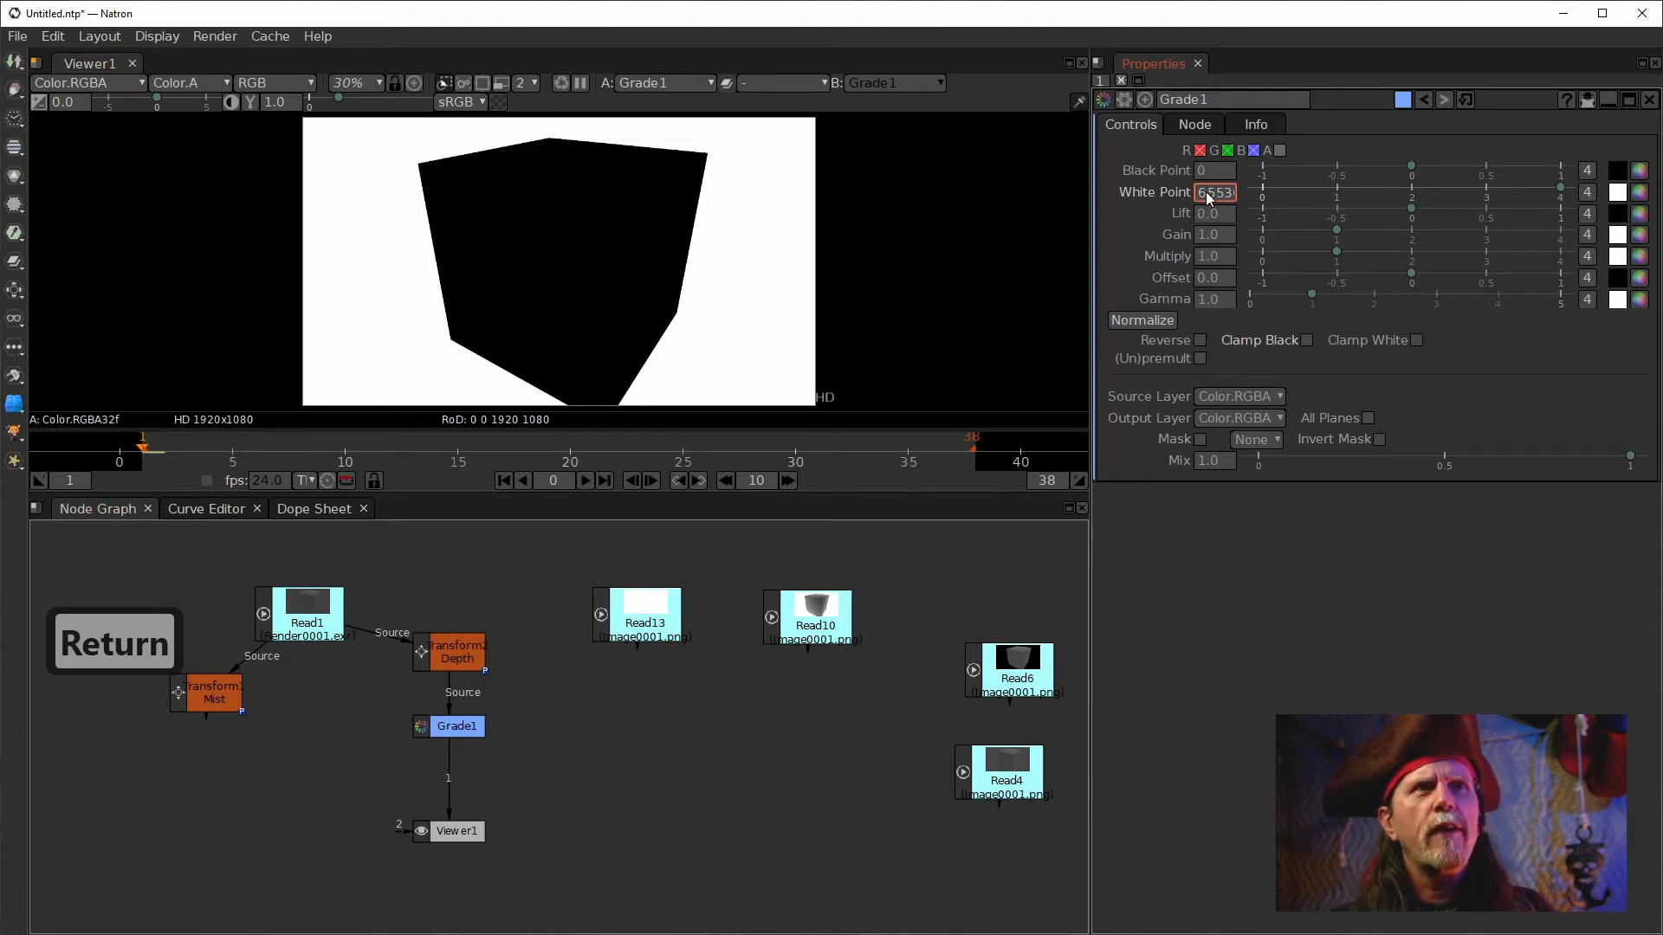
pyautogui.press('Right')
pyautogui.press('Right')
pyautogui.press('Right')
pyautogui.press('Right')
pyautogui.press('Right')
pyautogui.press('Right')
pyautogui.press('Right')
pyautogui.press('Right')
pyautogui.press('Right')
pyautogui.press('Right')
pyautogui.press('Right')
pyautogui.press('Right')
pyautogui.press('Right')
pyautogui.press('Right')
pyautogui.press('Right')
pyautogui.press('Right')
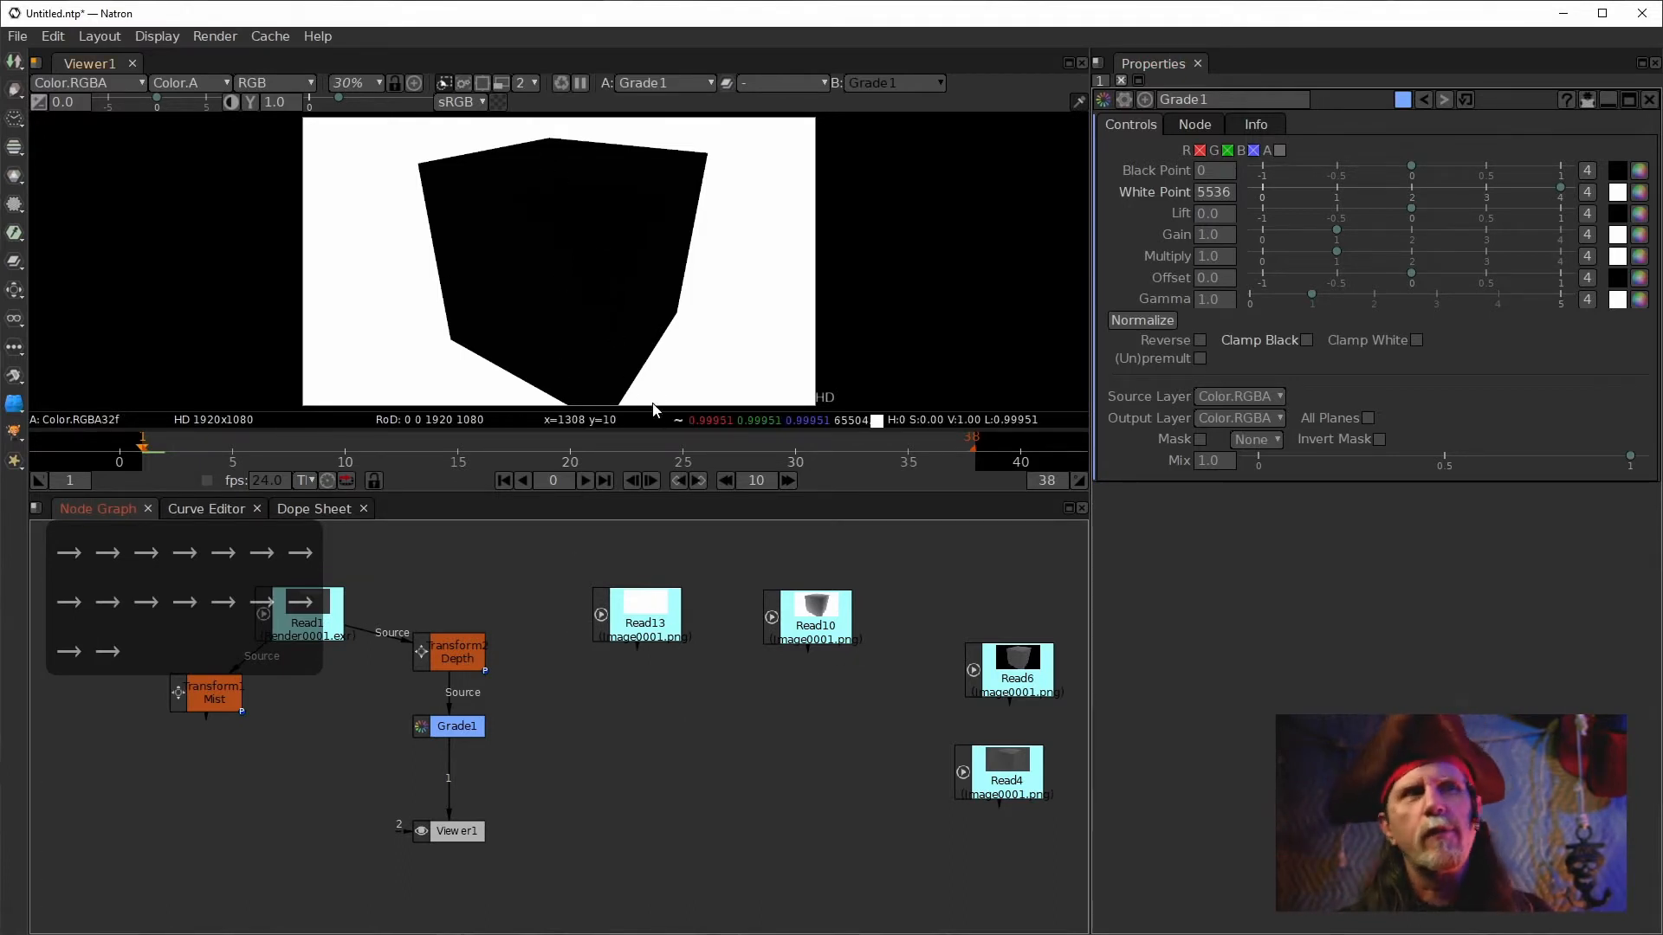
pyautogui.doubleClick(1228, 194)
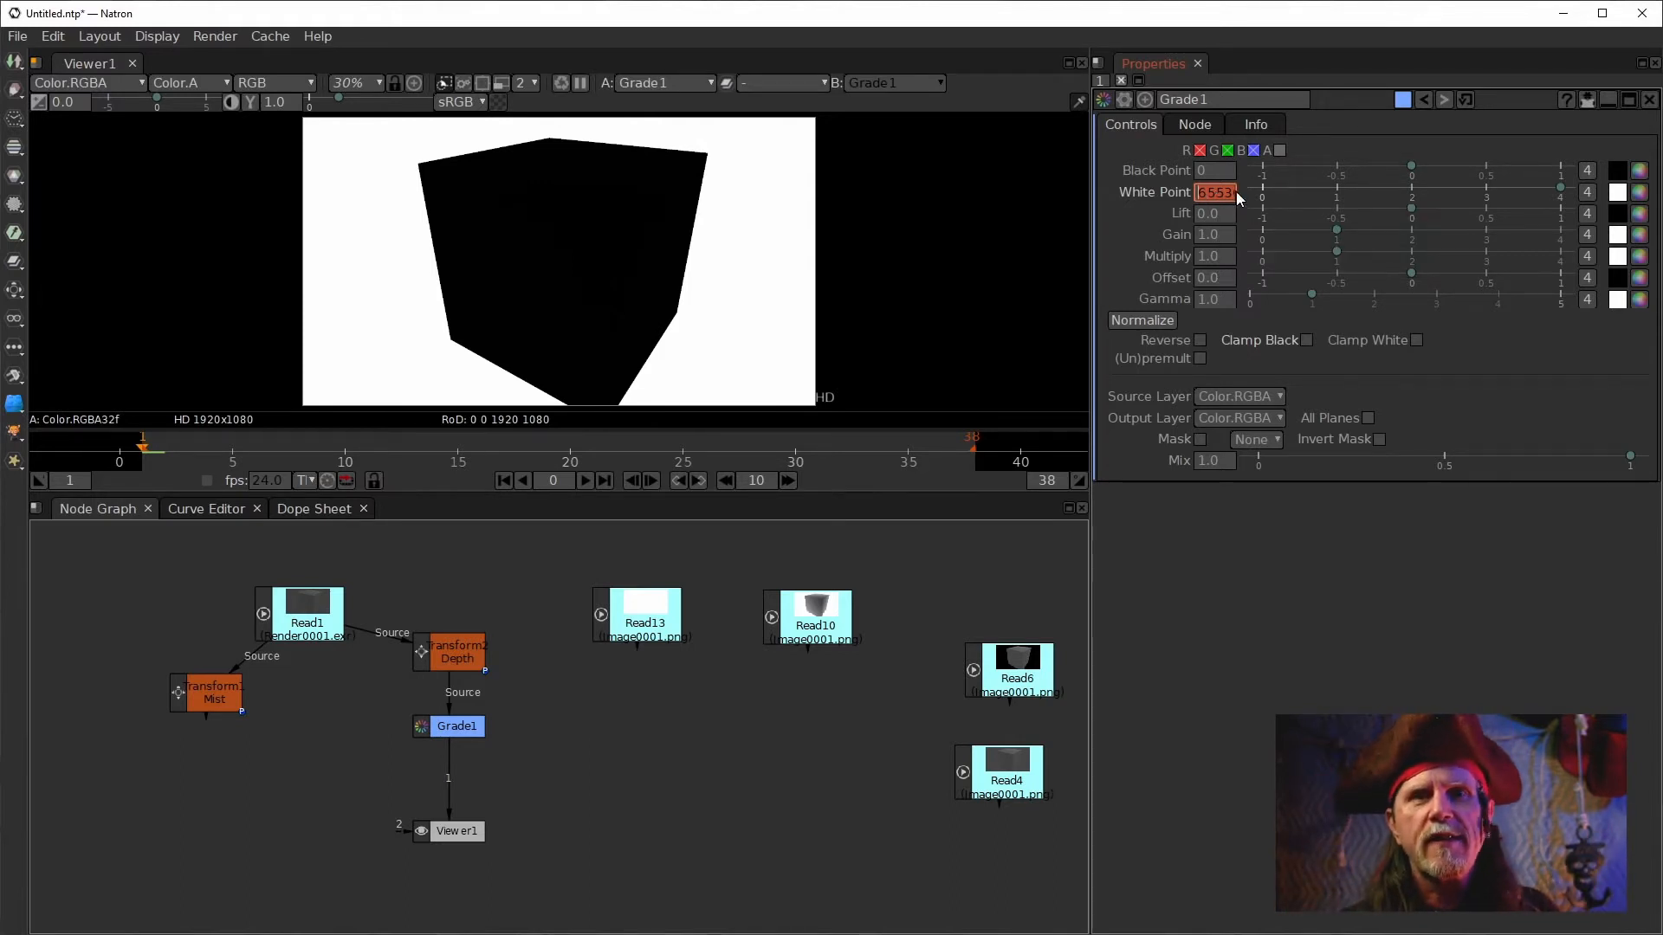
pyautogui.click(1205, 195)
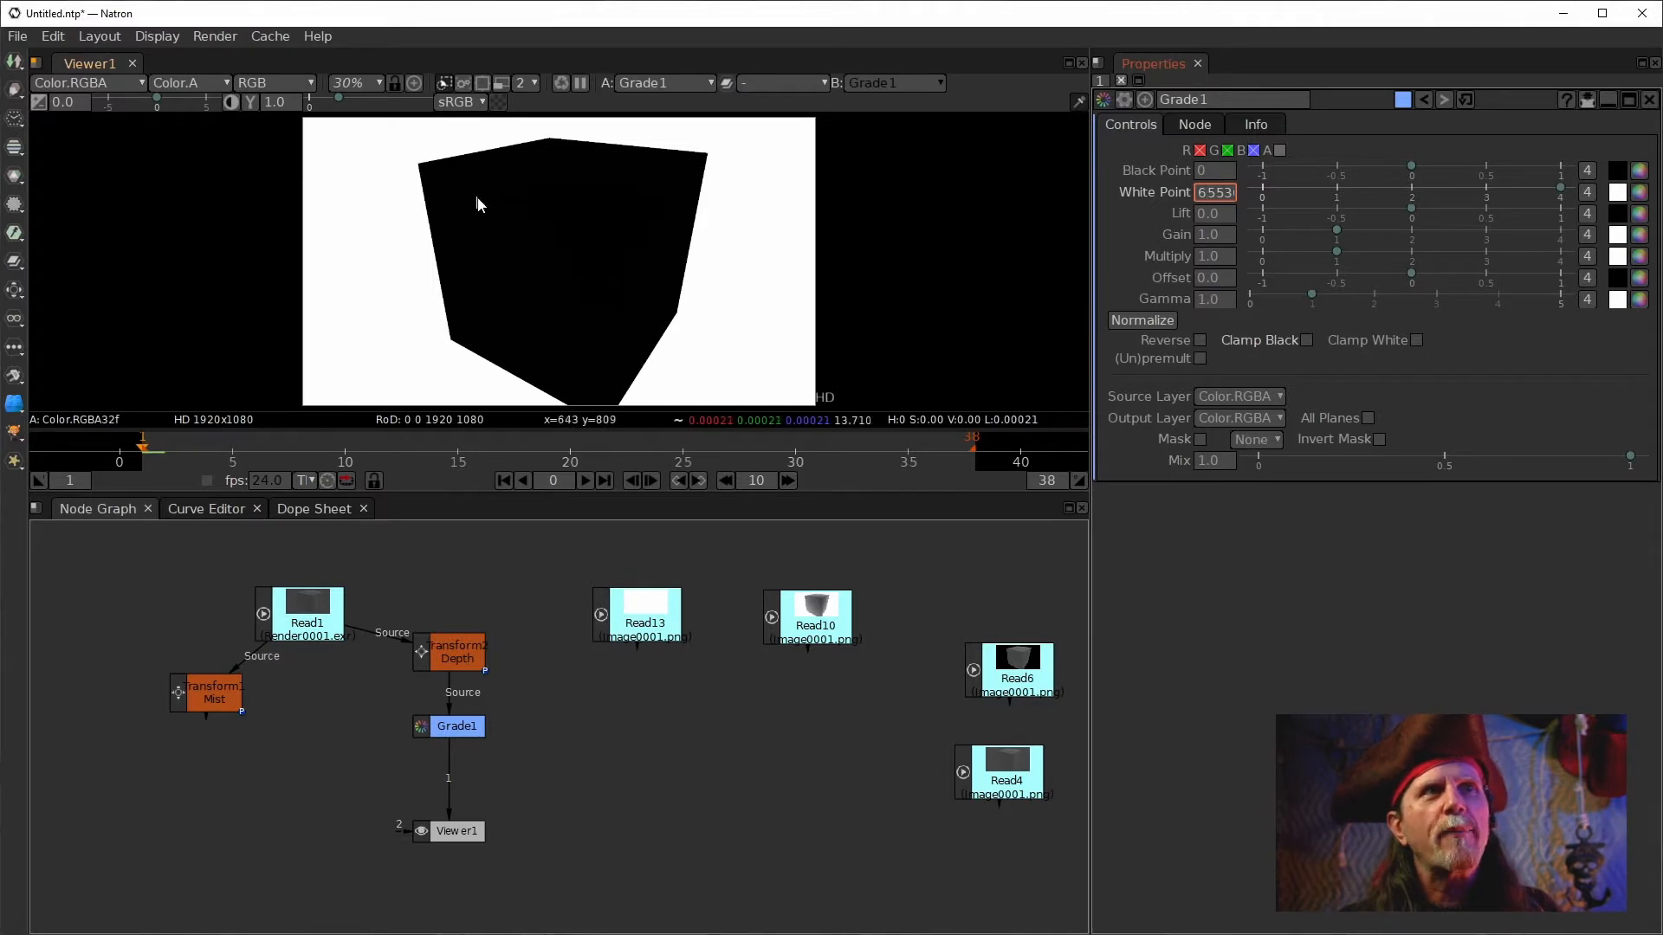
pyautogui.doubleClick(1220, 194)
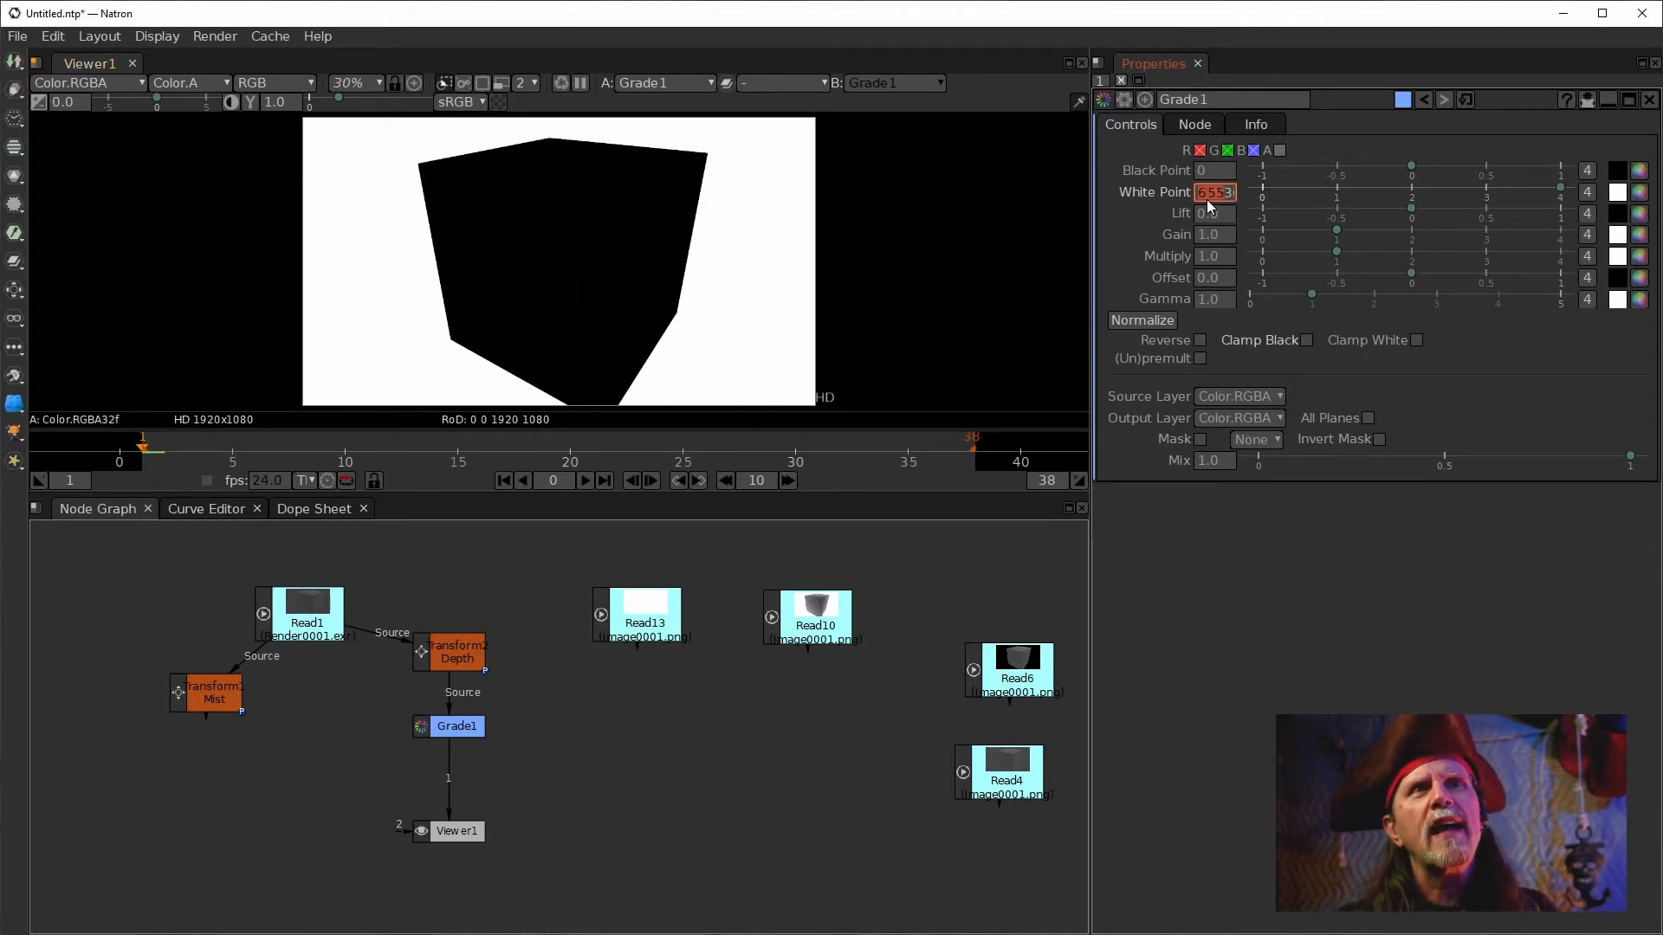
pyautogui.press('Right')
pyautogui.press('Right')
pyautogui.press('Right')
pyautogui.press('Right')
pyautogui.press('Right')
pyautogui.press('Right')
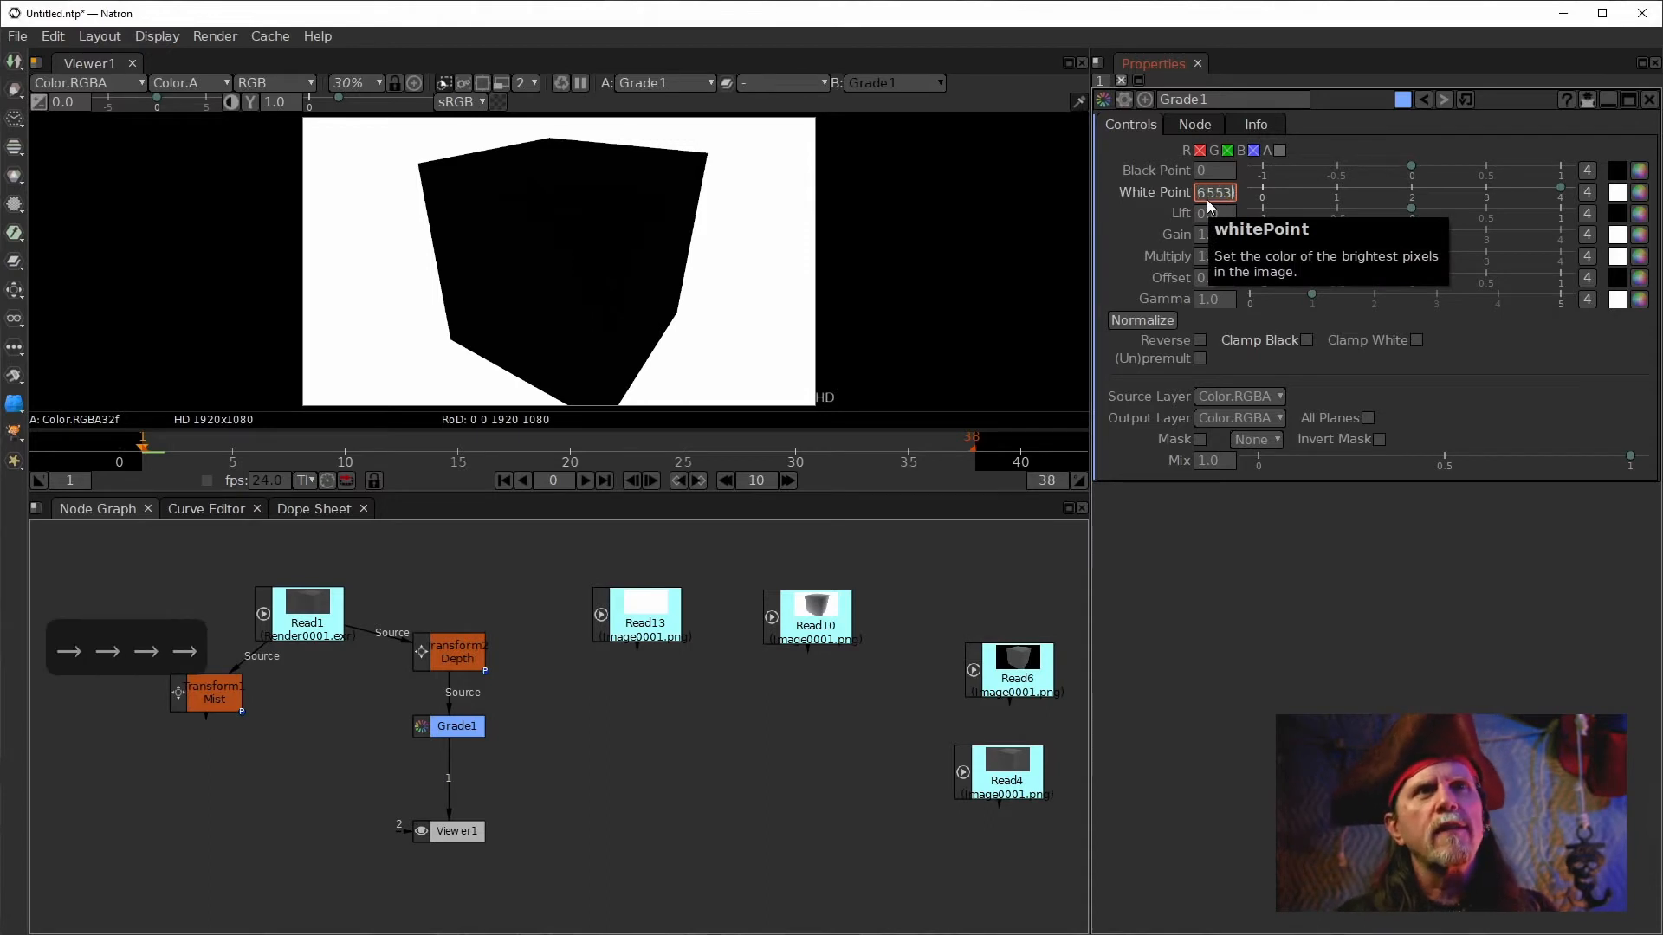
pyautogui.press('Left')
pyautogui.press('Left')
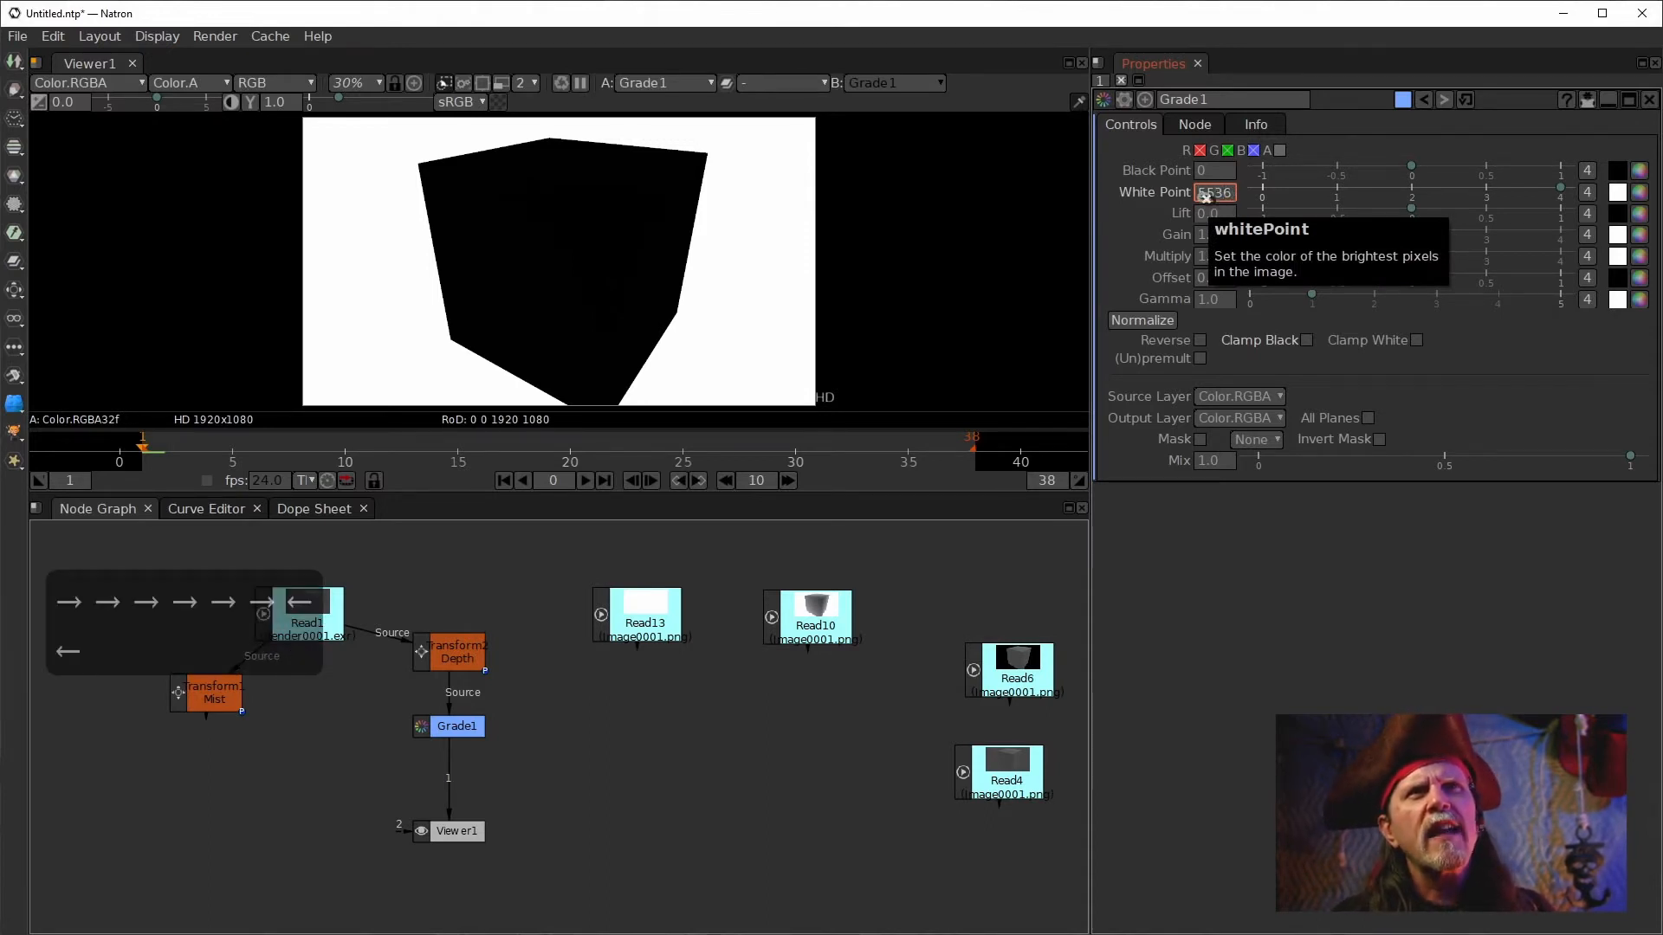
pyautogui.hotkey('ctrl', 'shift', 'Left')
pyautogui.hotkey('ctrl', 'shift', 'Left')
pyautogui.hotkey('ctrl', 'shift', 'Left')
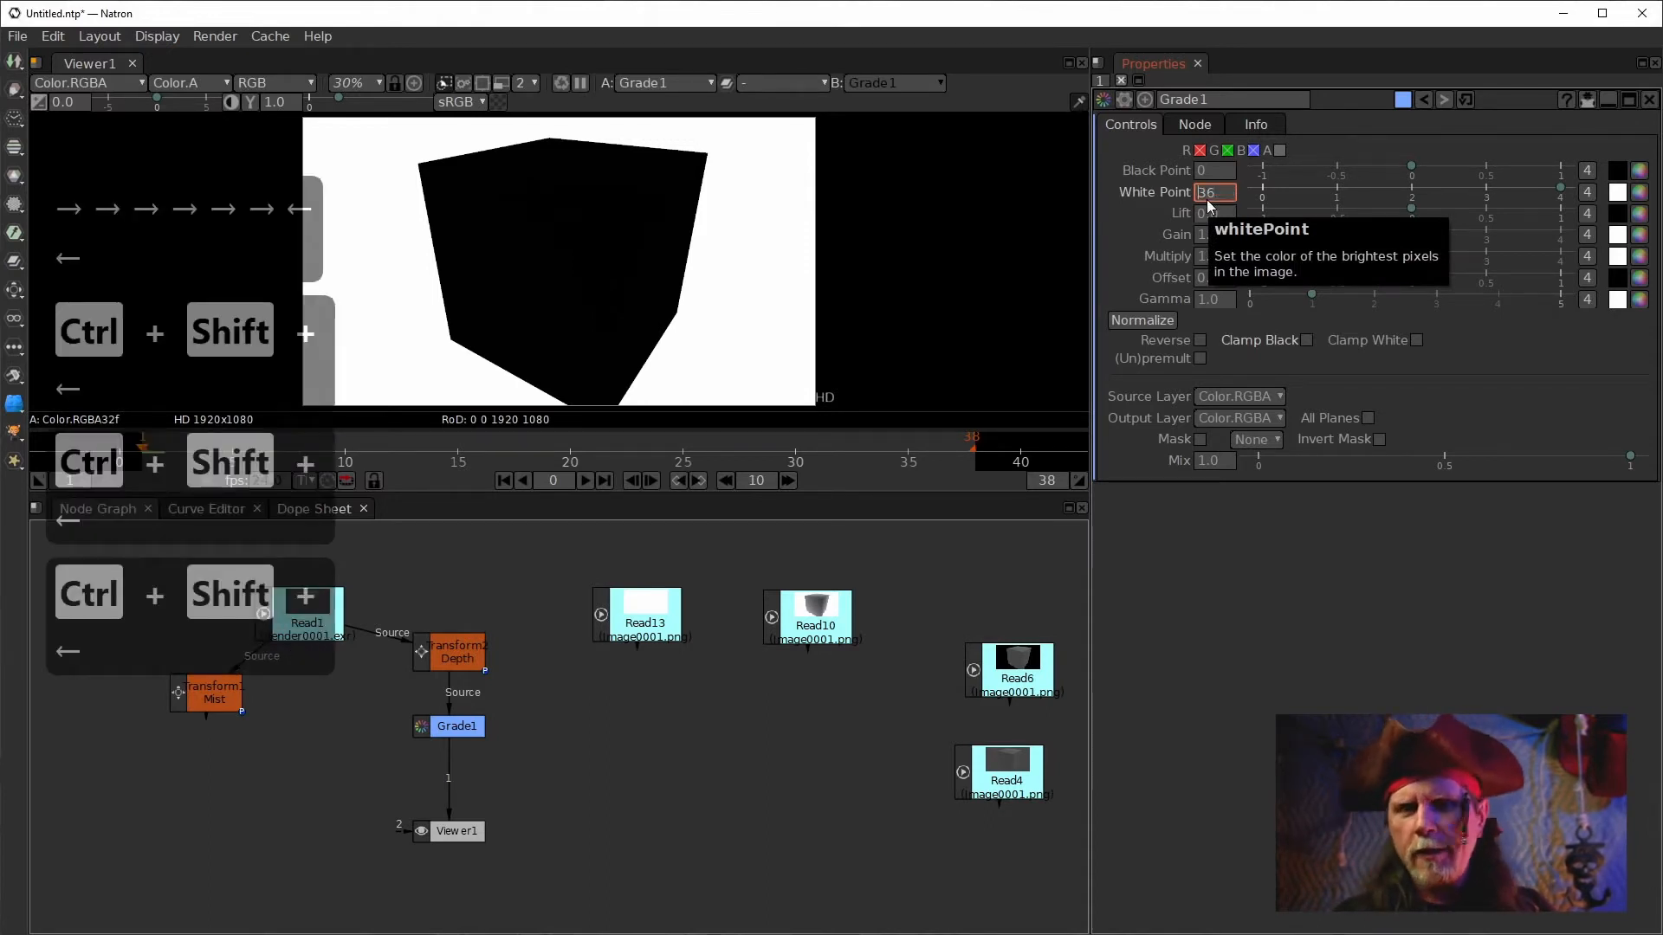
pyautogui.press('Delete')
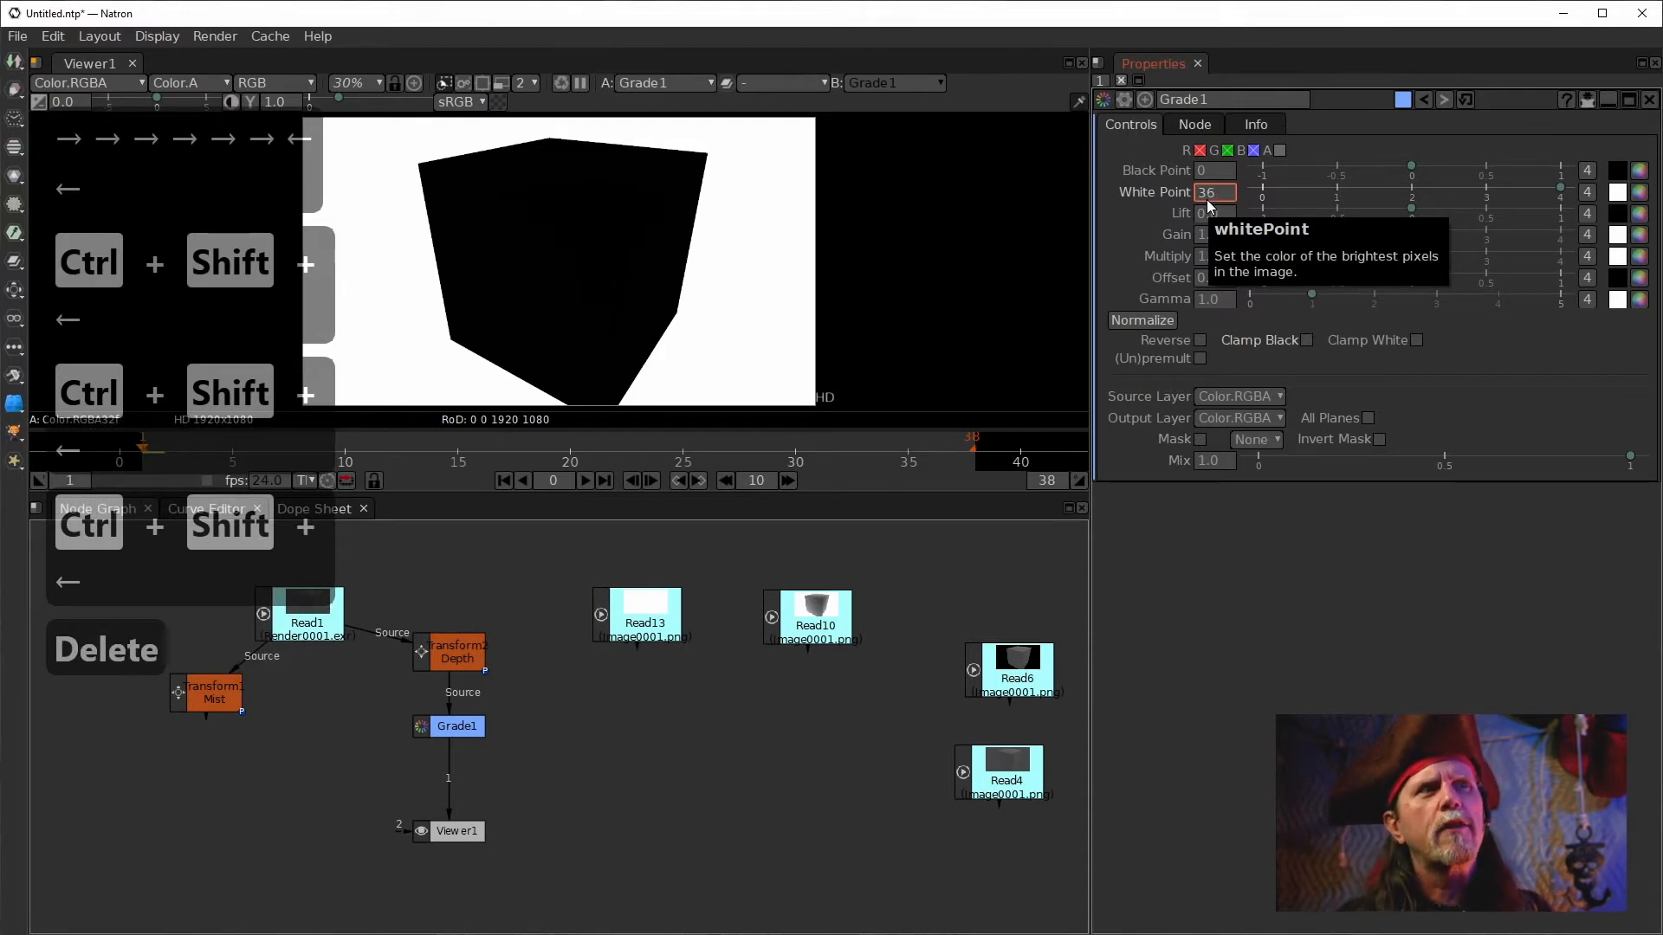
pyautogui.press('Return')
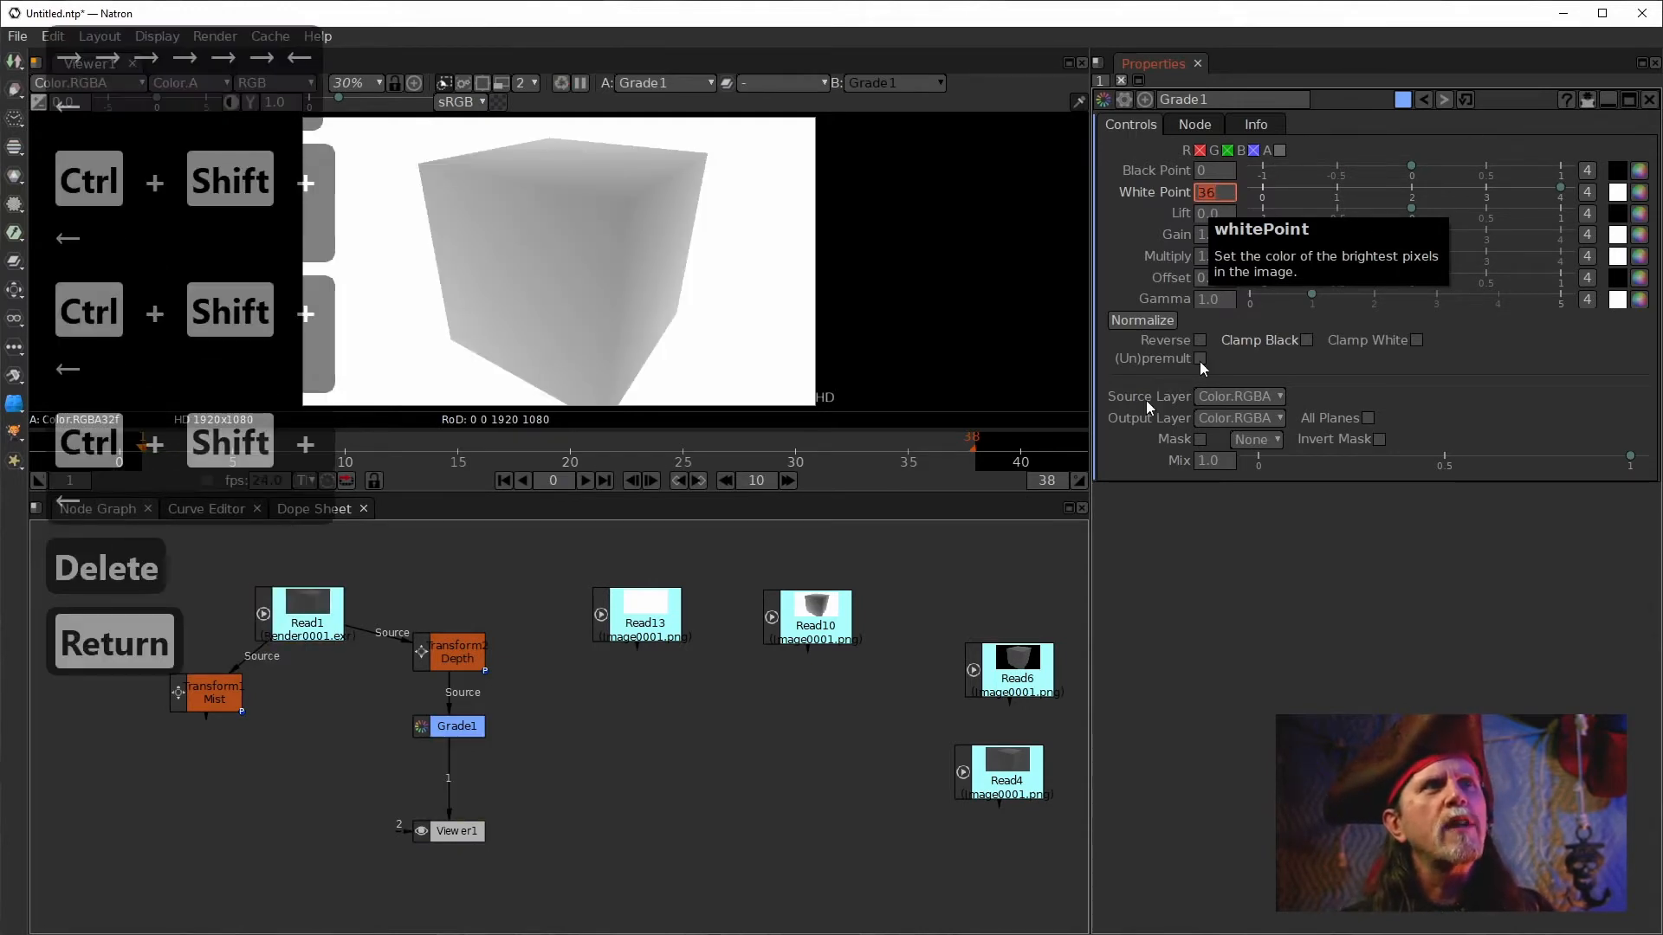
# Try to change Grade1's White Point to 40.
pyautogui.doubleClick(1213, 199)
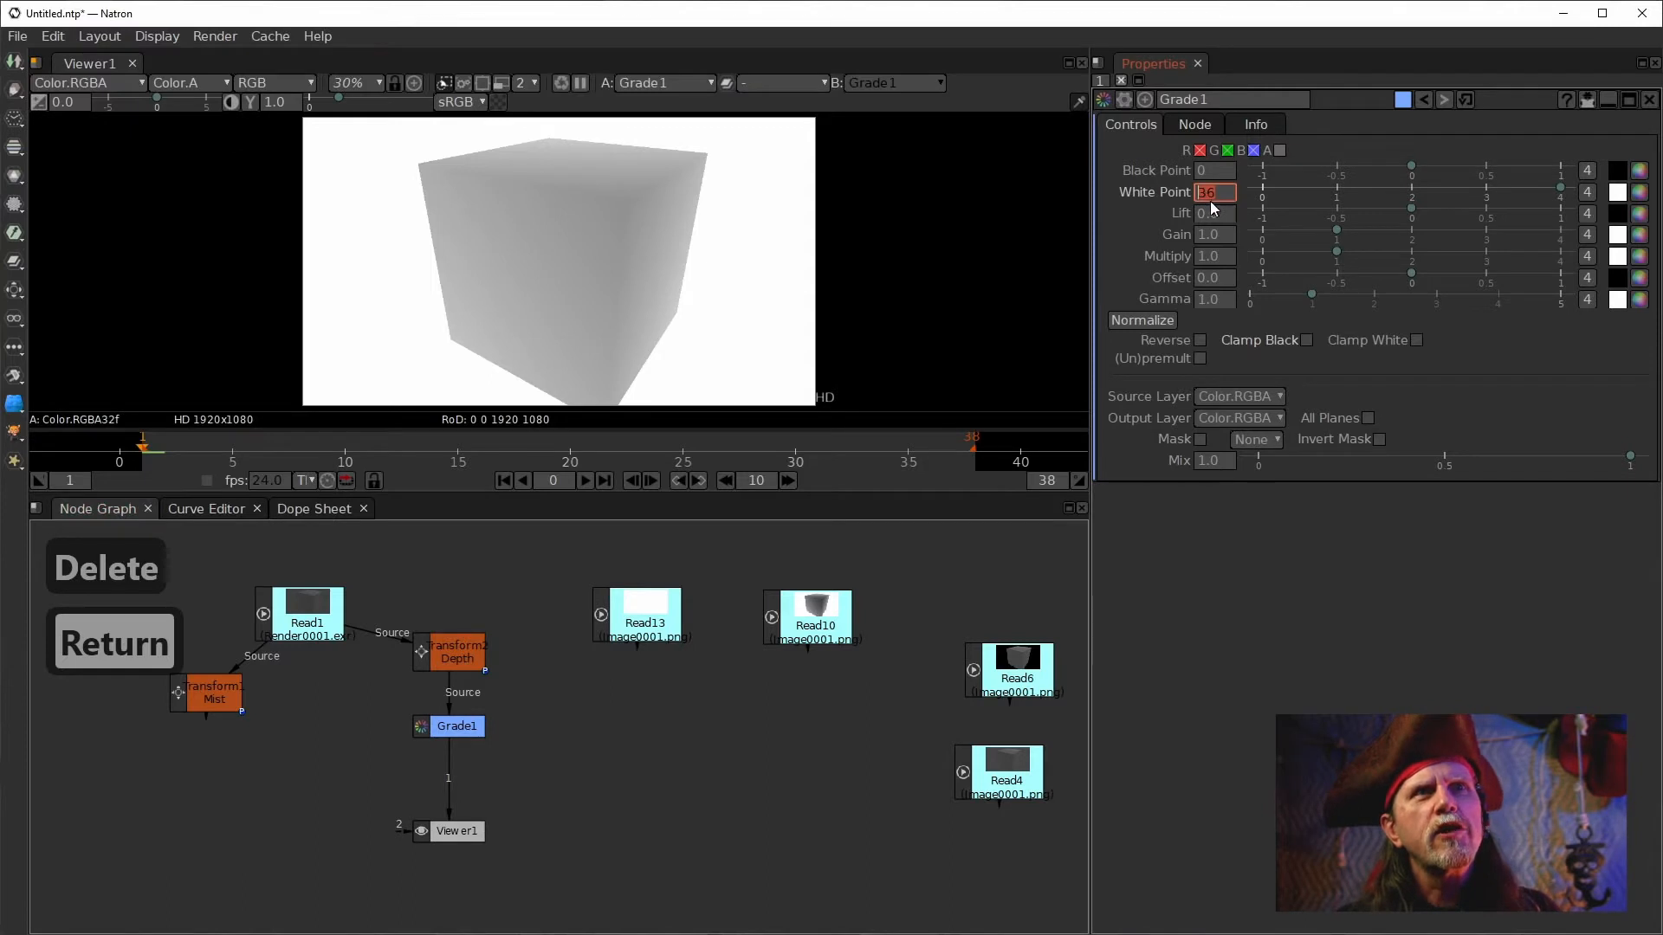
pyautogui.write('42')
pyautogui.press('BackSpace')
pyautogui.write('0')
pyautogui.press('Down')
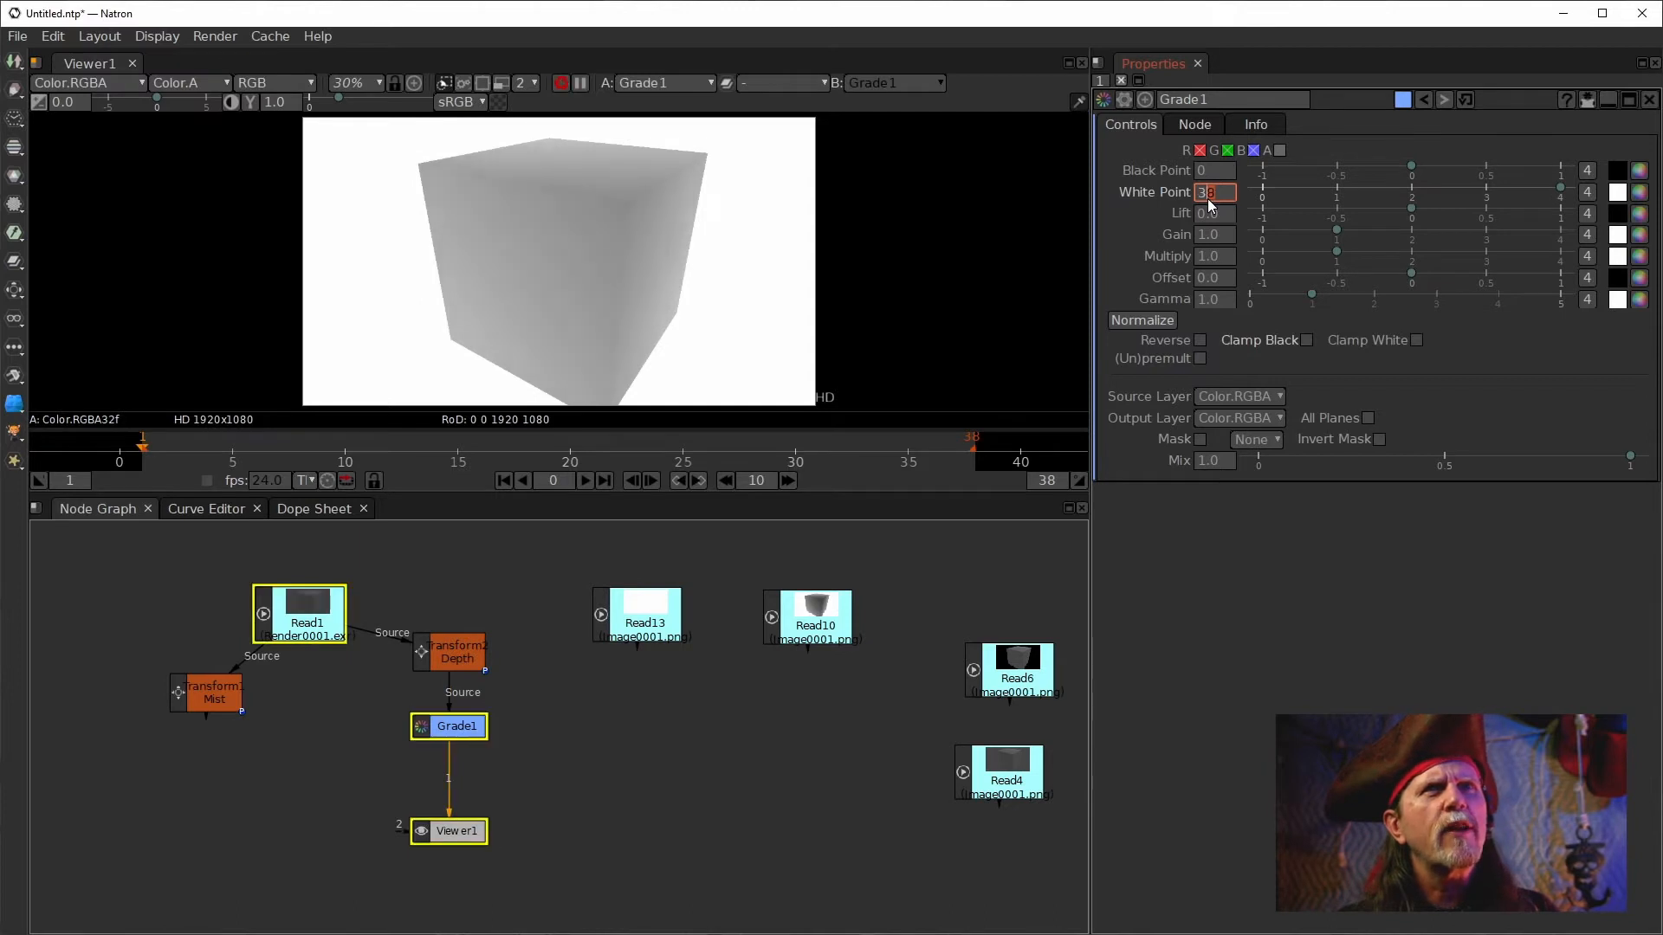
pyautogui.press('Down')
pyautogui.press('Down')
# Set Grade1's Black Point to 10.
pyautogui.click(1227, 175)
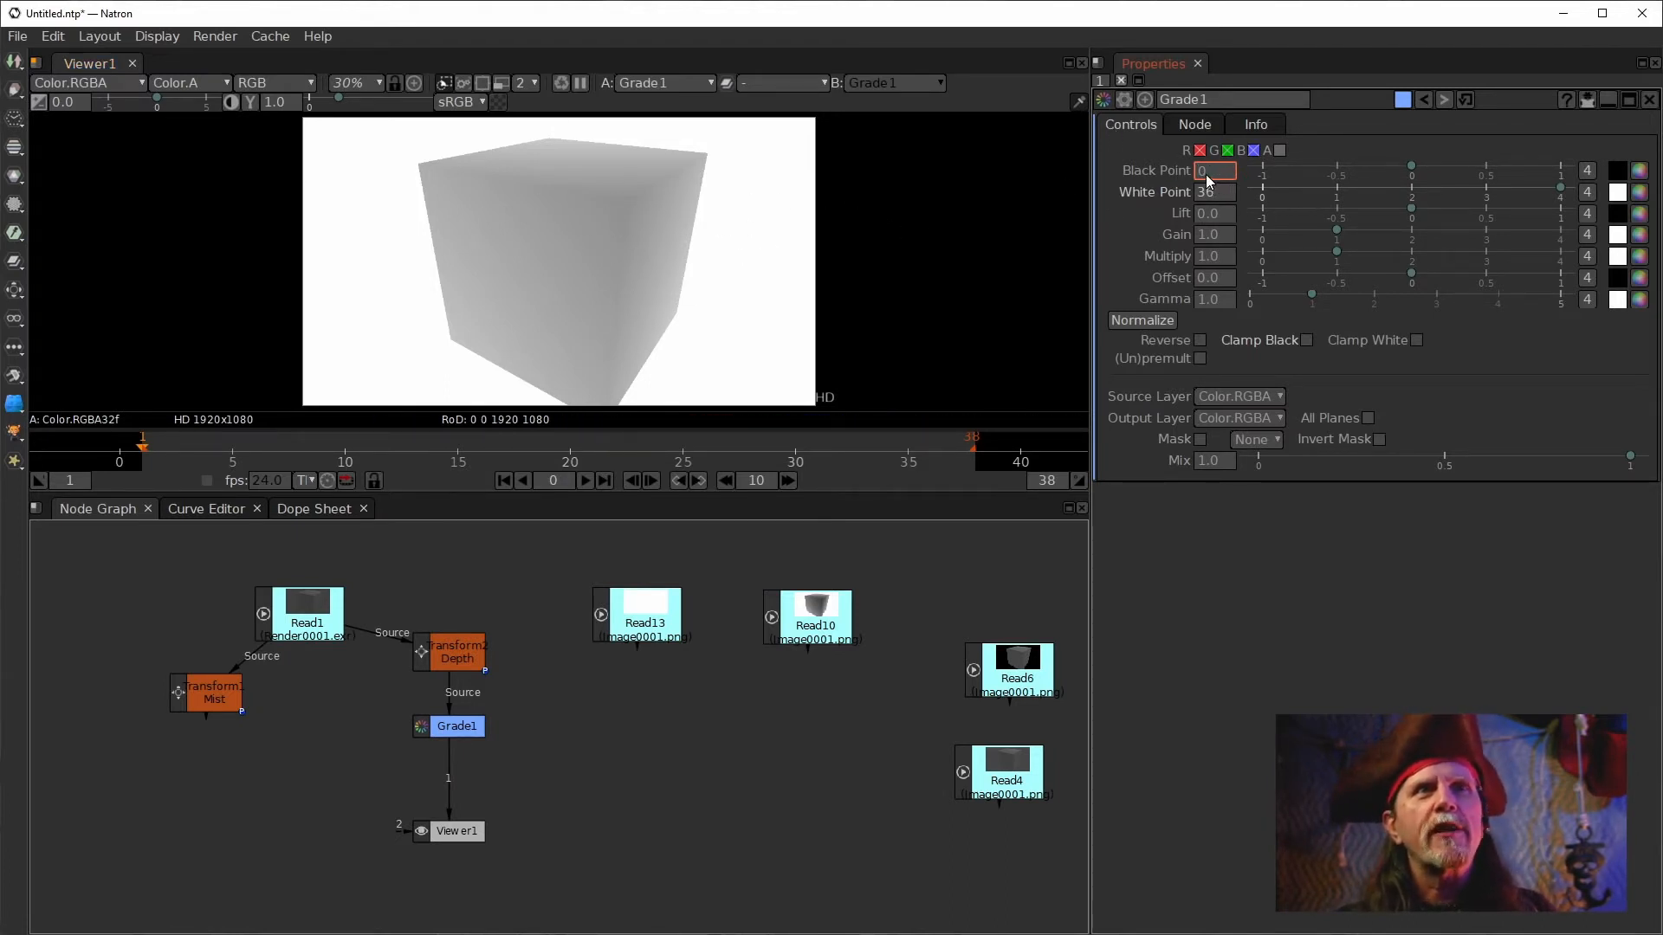
pyautogui.write('2')
pyautogui.press('Return')
pyautogui.scroll(6, 1200, 173)
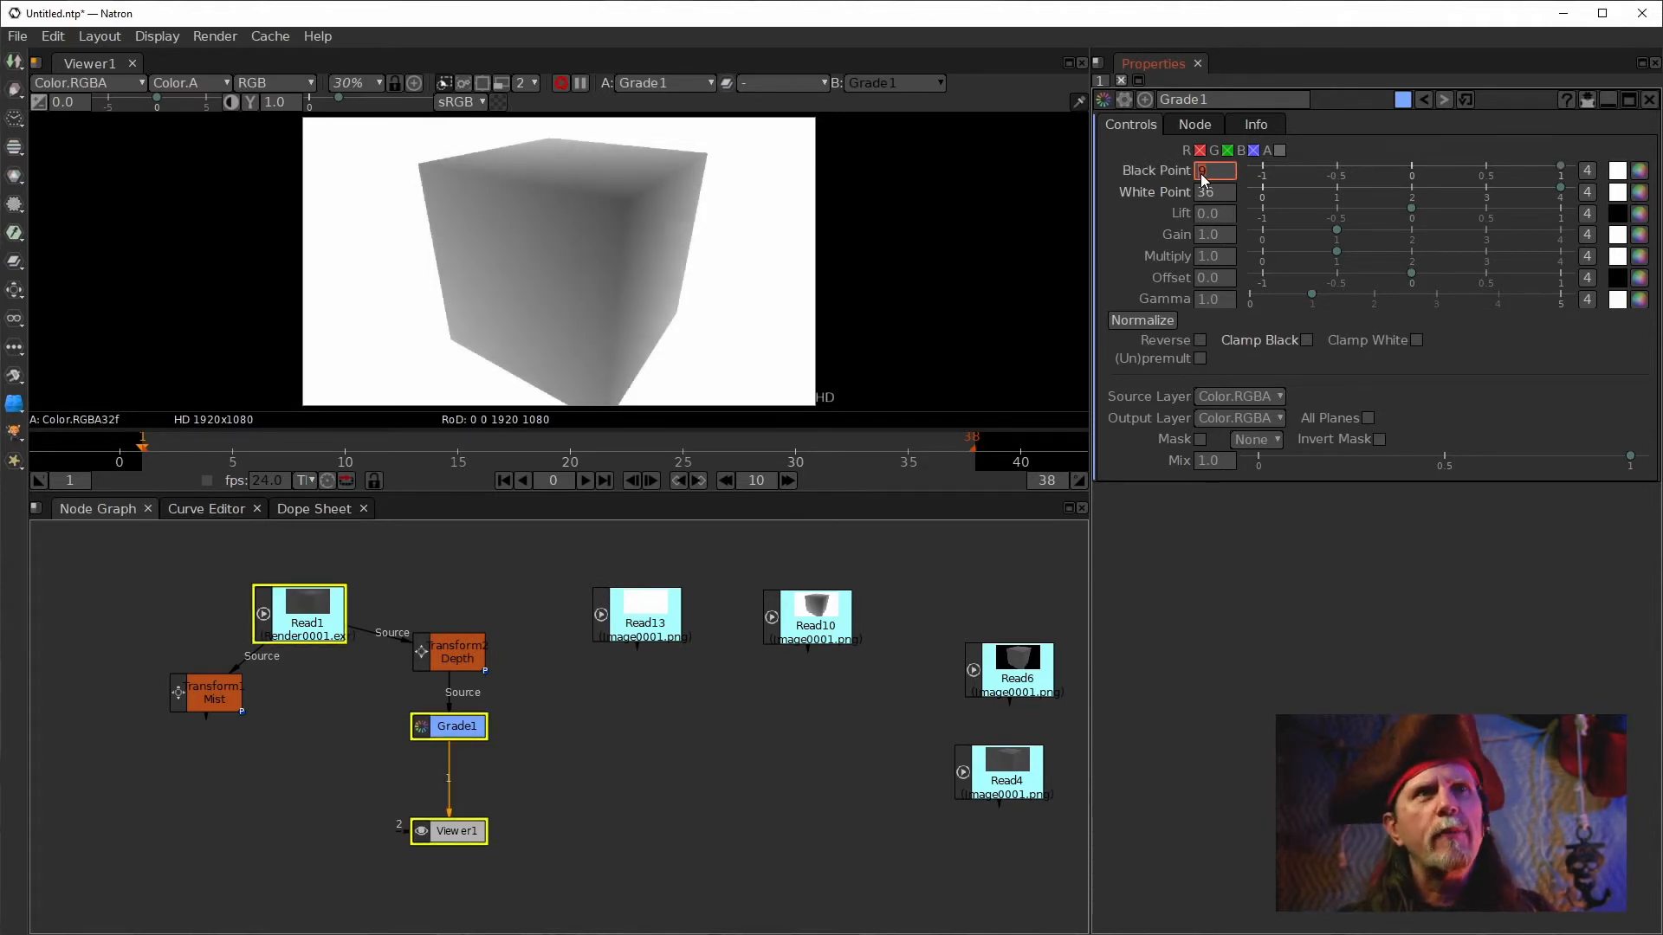
pyautogui.scroll(1, 1200, 173)
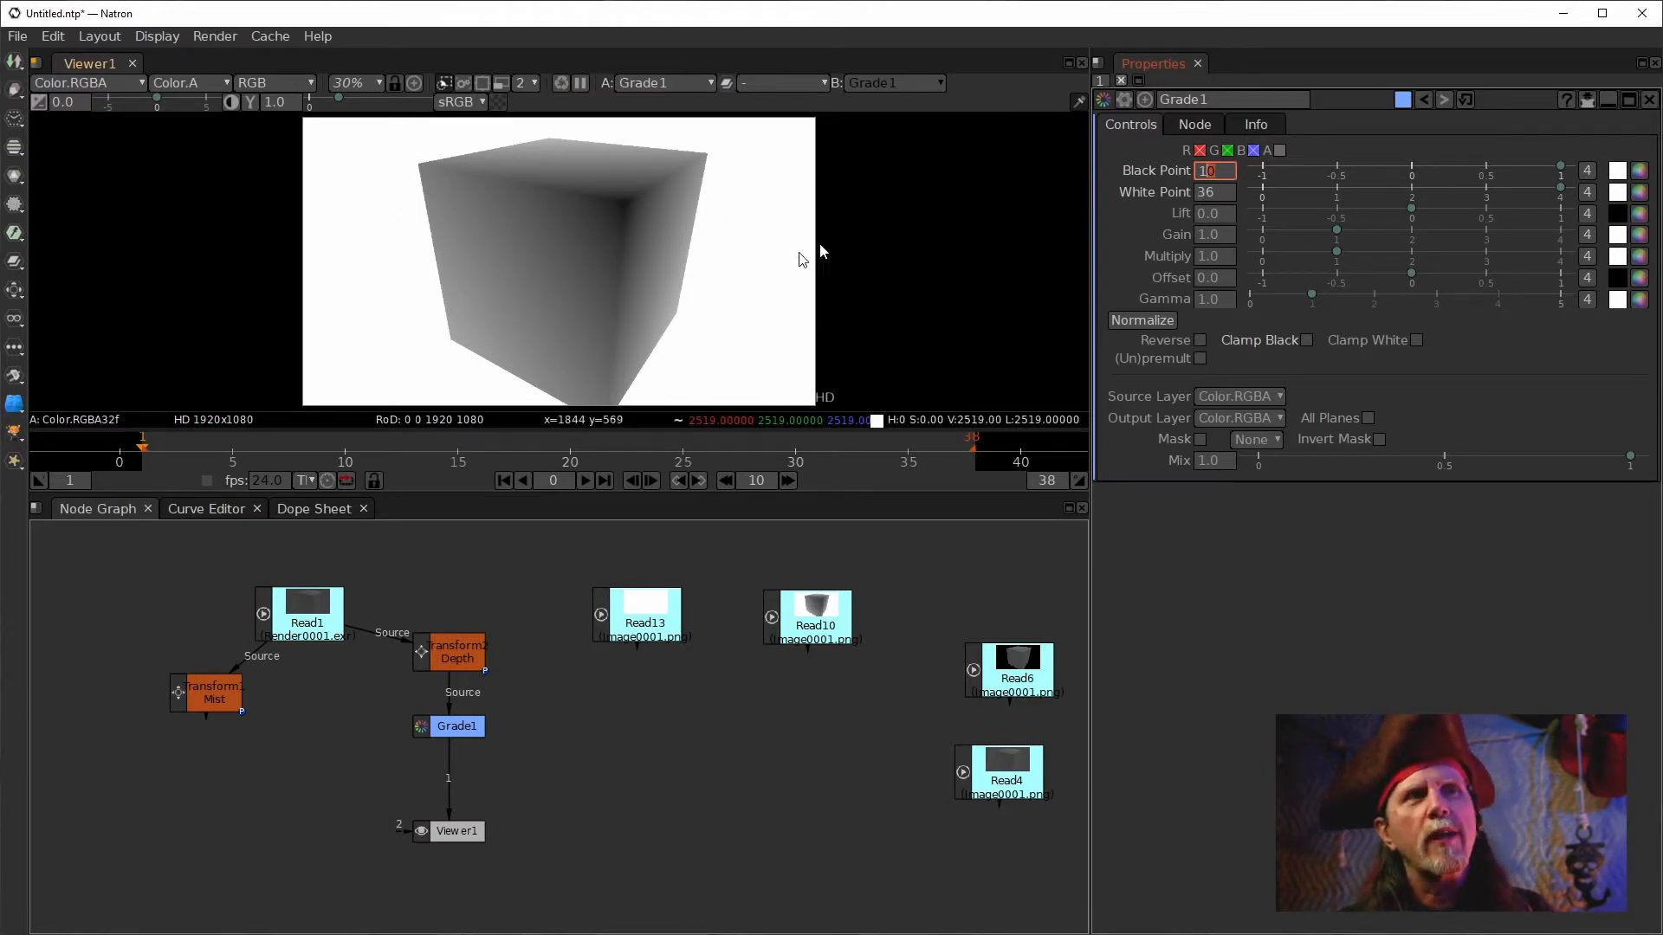
pyautogui.click(1212, 194)
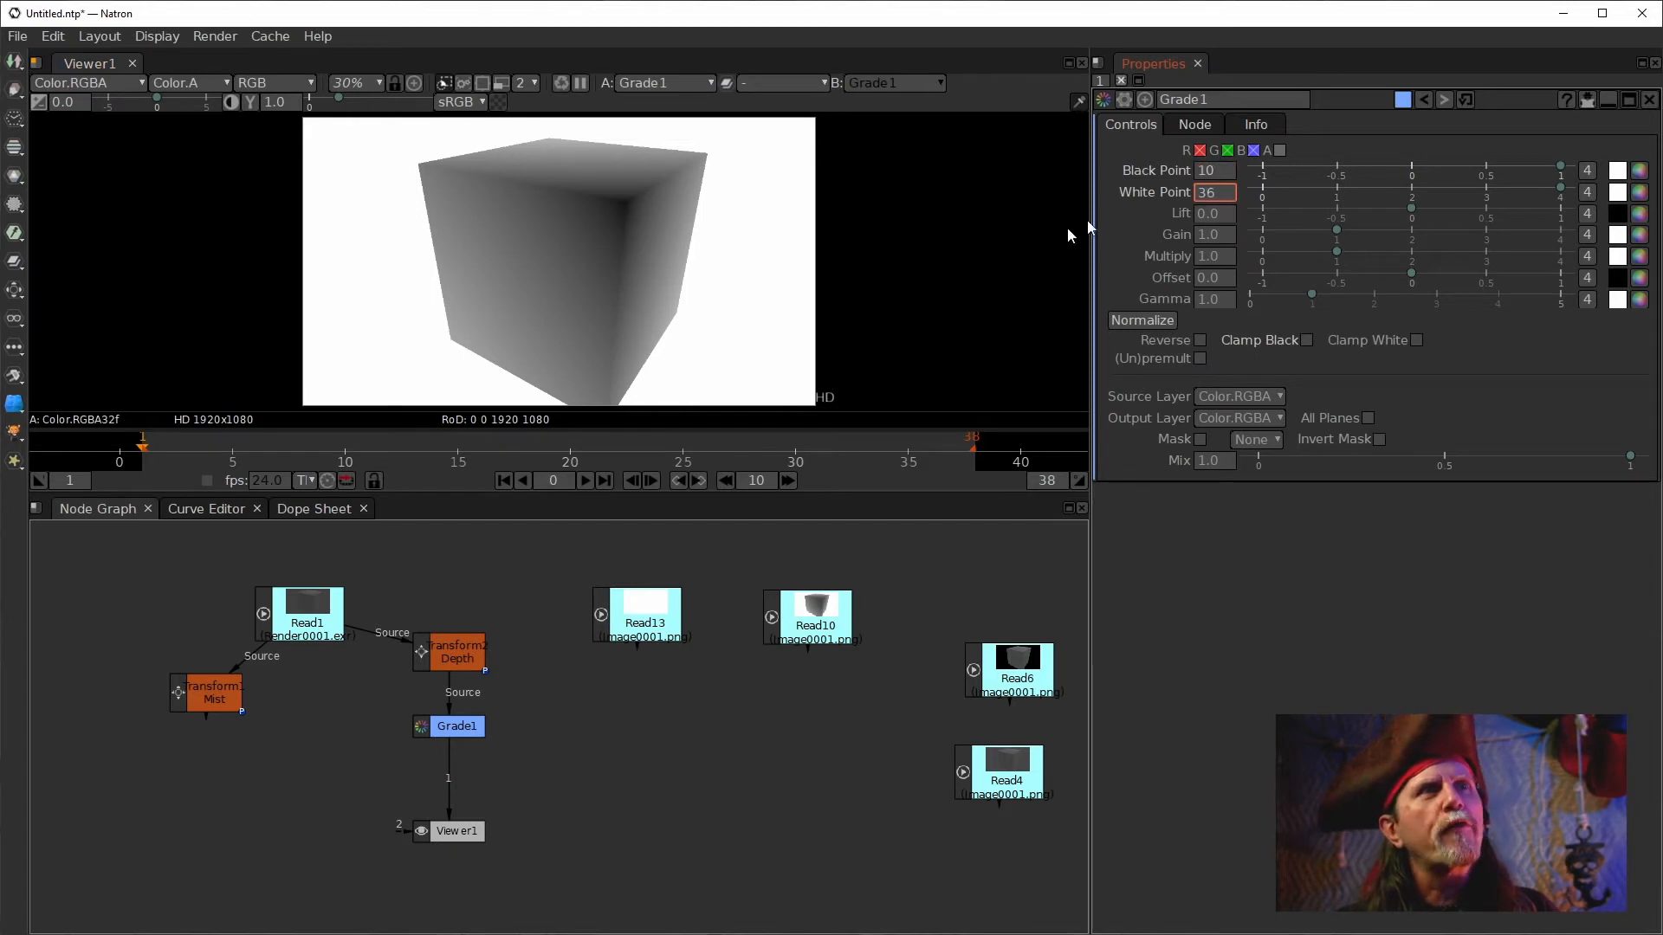
# Set Grade1's White Point to 24 by stepping its value down.
pyautogui.scroll(-3, 1208, 199)
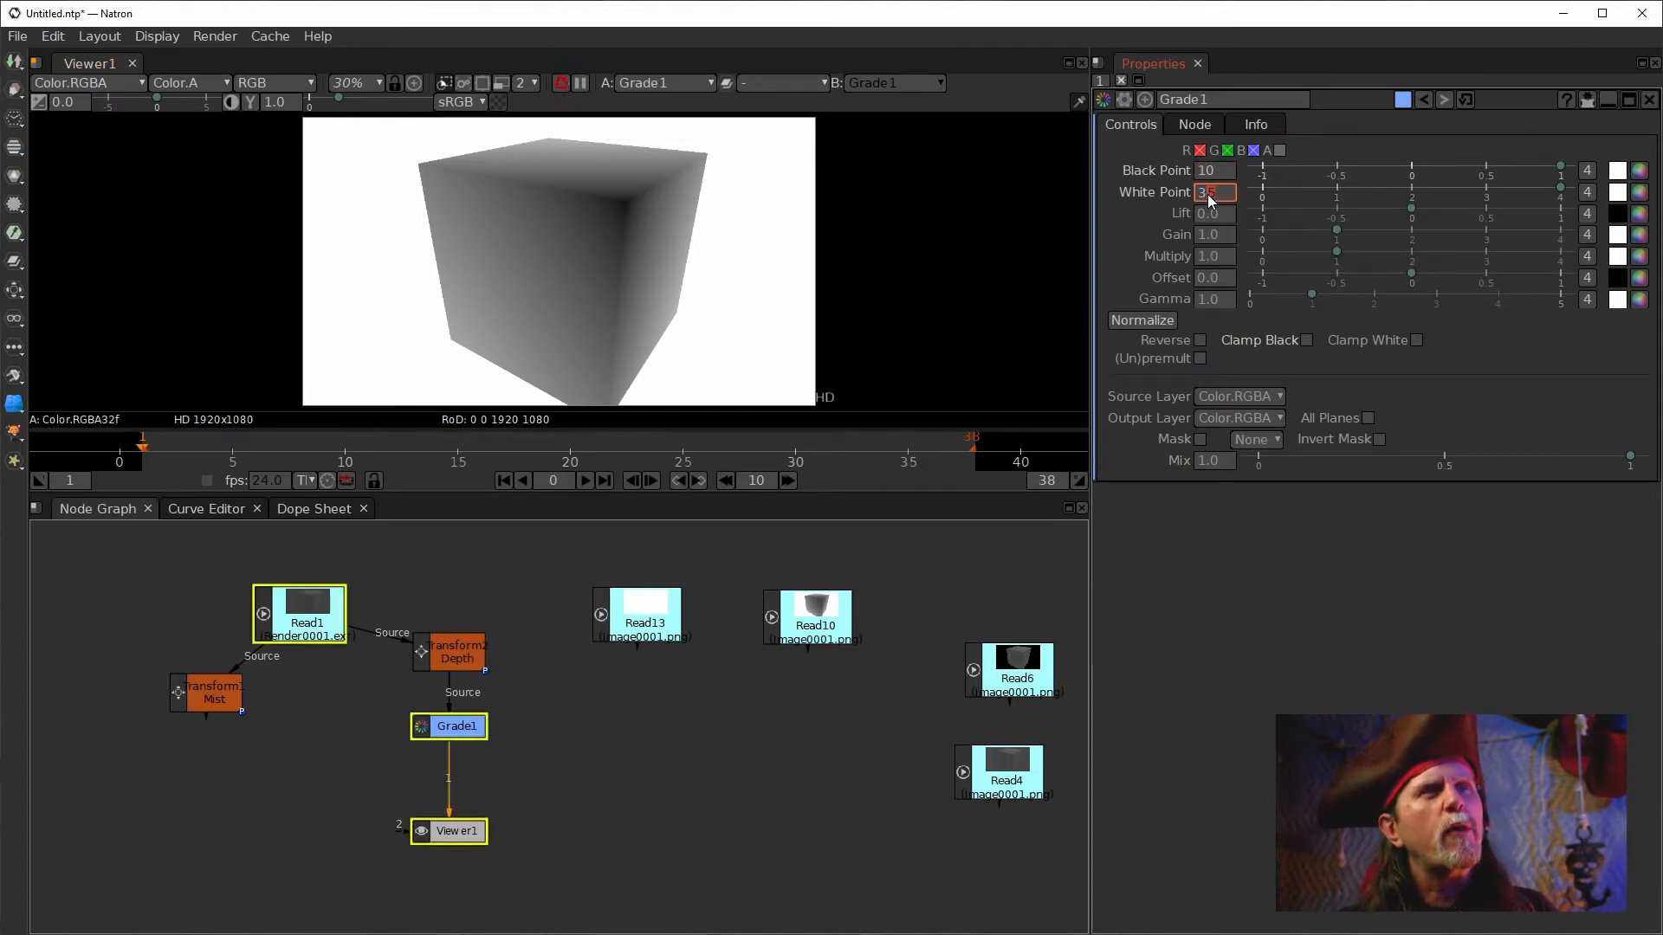
pyautogui.scroll(-3, 1211, 199)
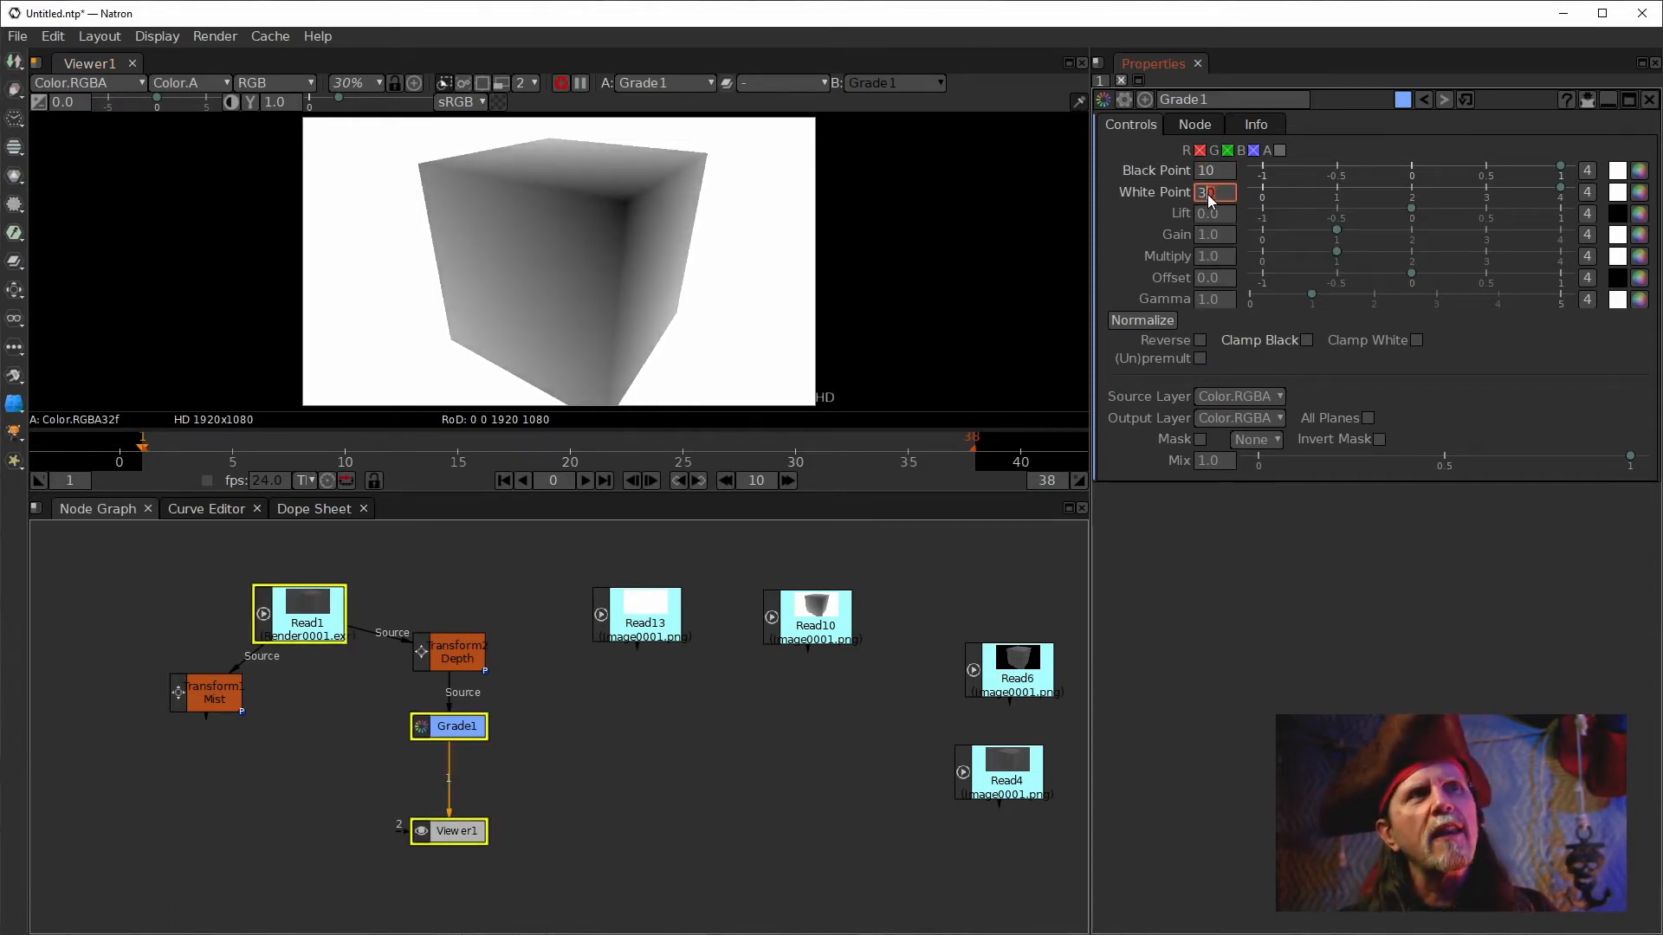
pyautogui.scroll(-2, 1210, 199)
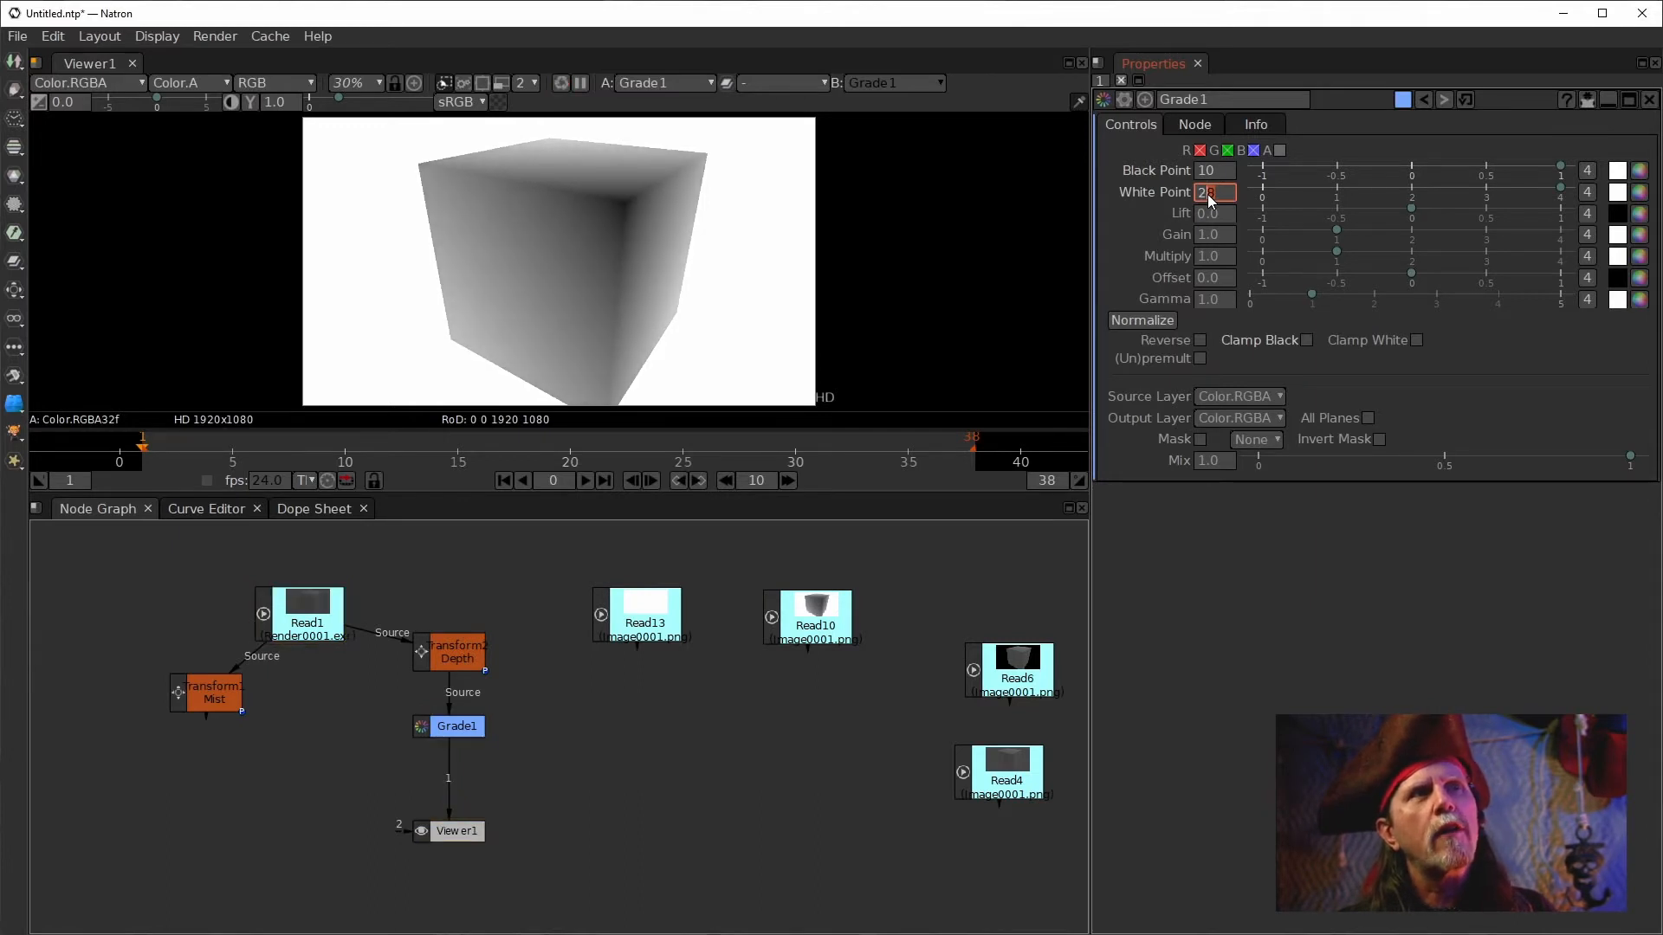
pyautogui.scroll(-1, 1211, 199)
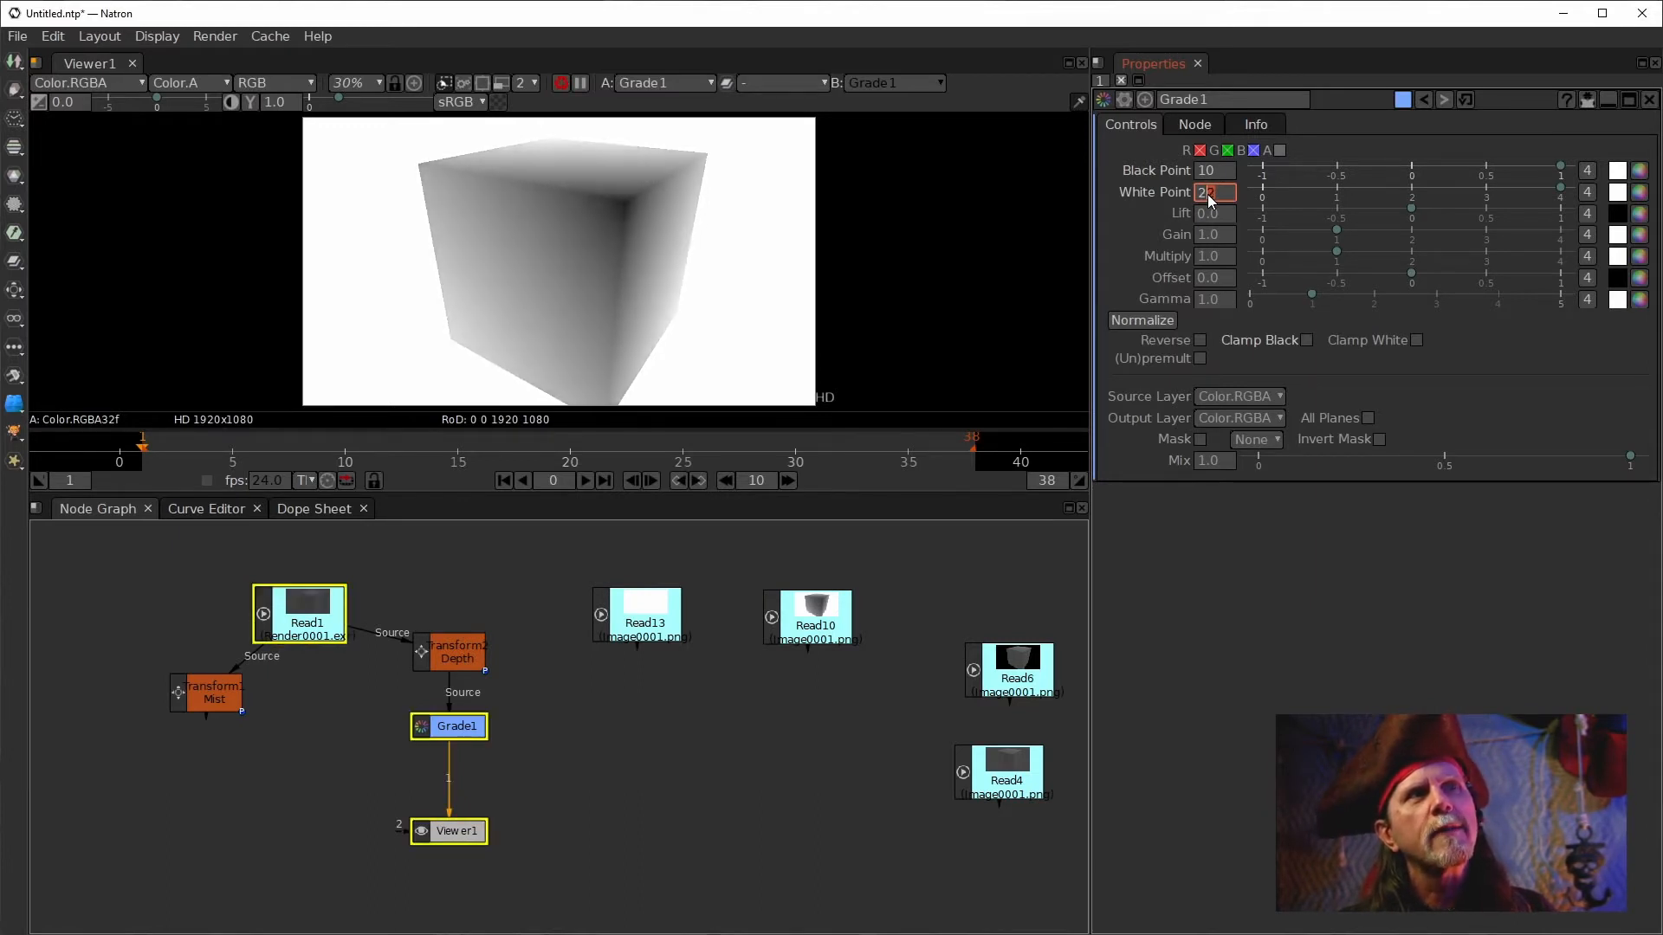
pyautogui.scroll(-2, 1210, 201)
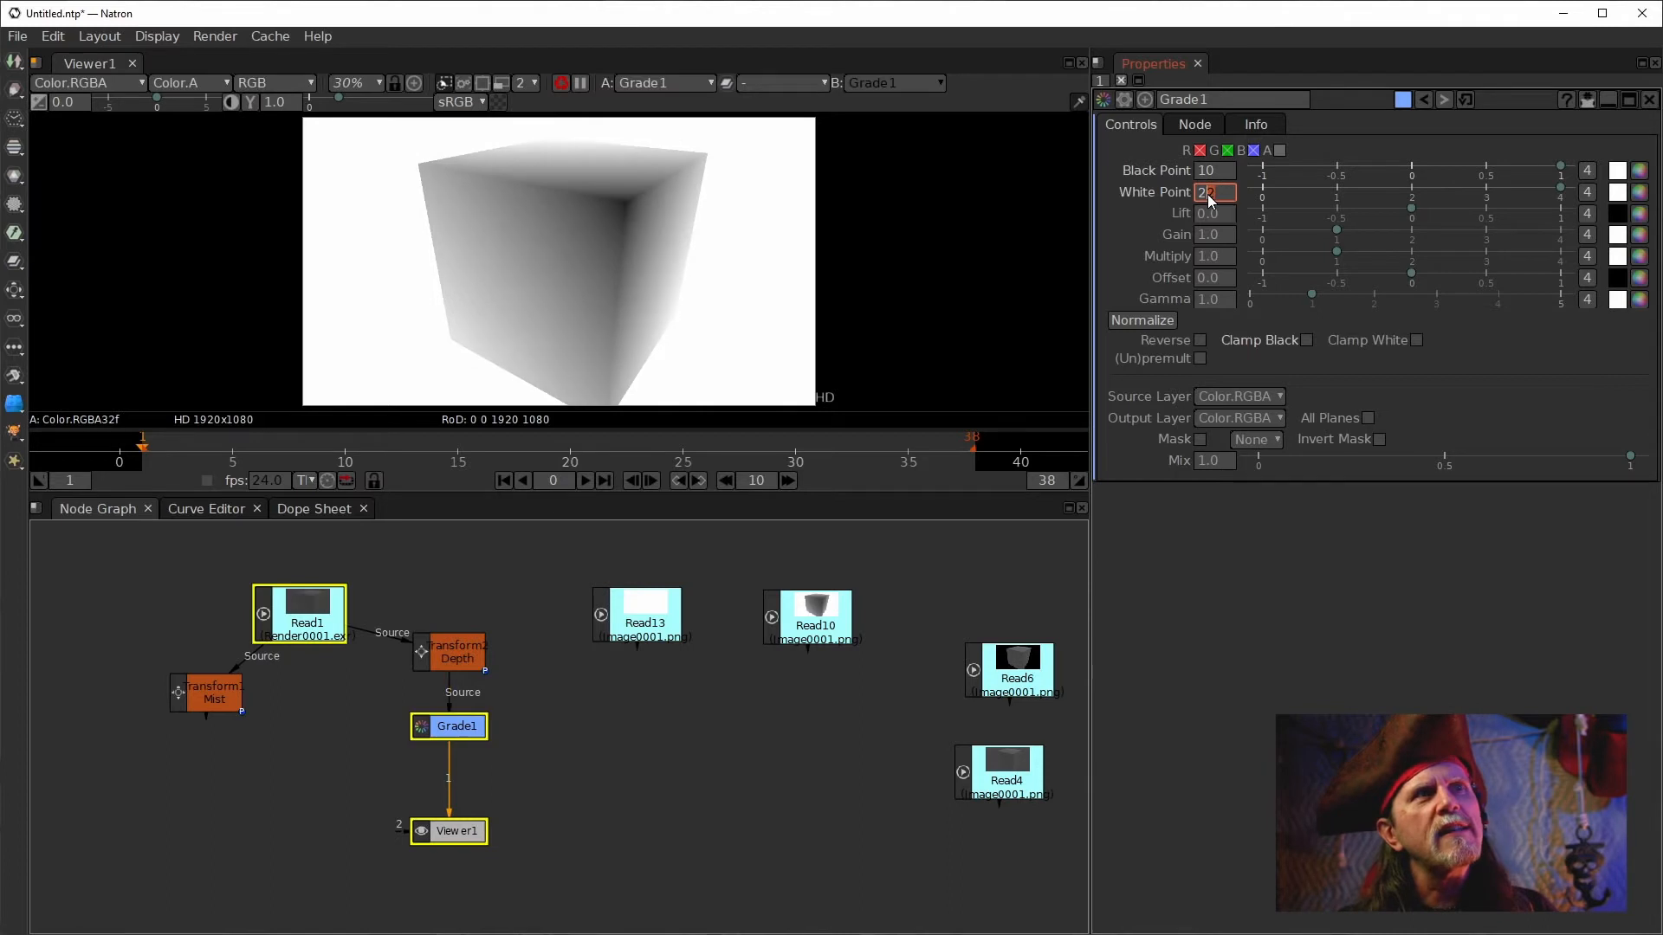
pyautogui.scroll(1, 1208, 194)
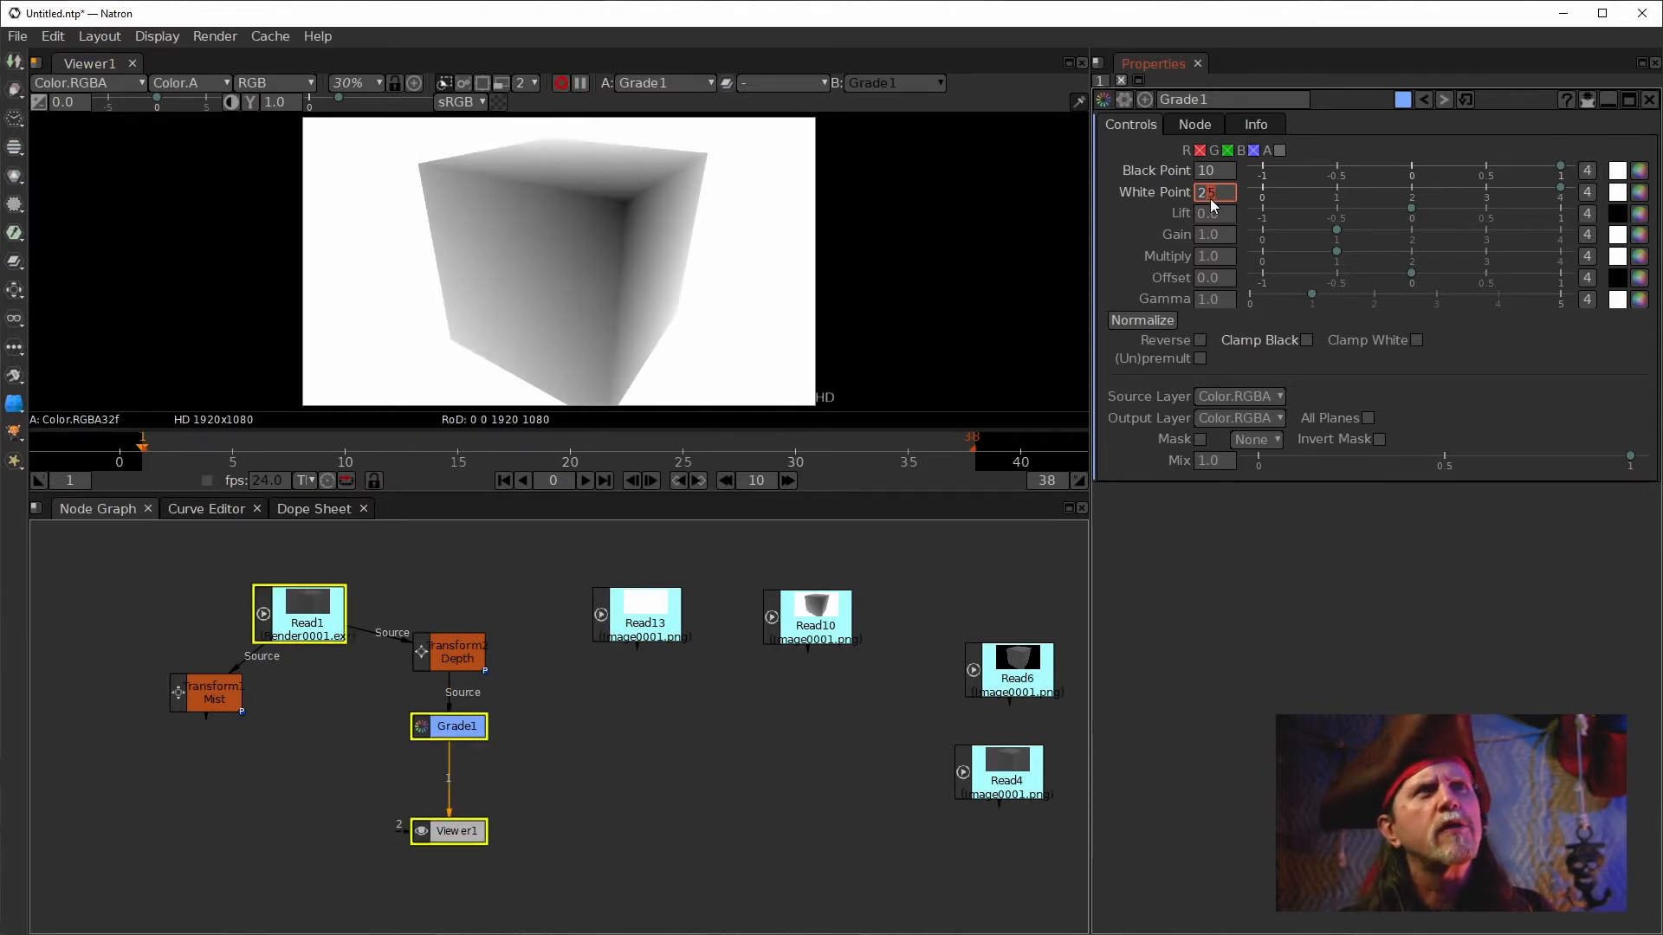
pyautogui.scroll(1, 1208, 200)
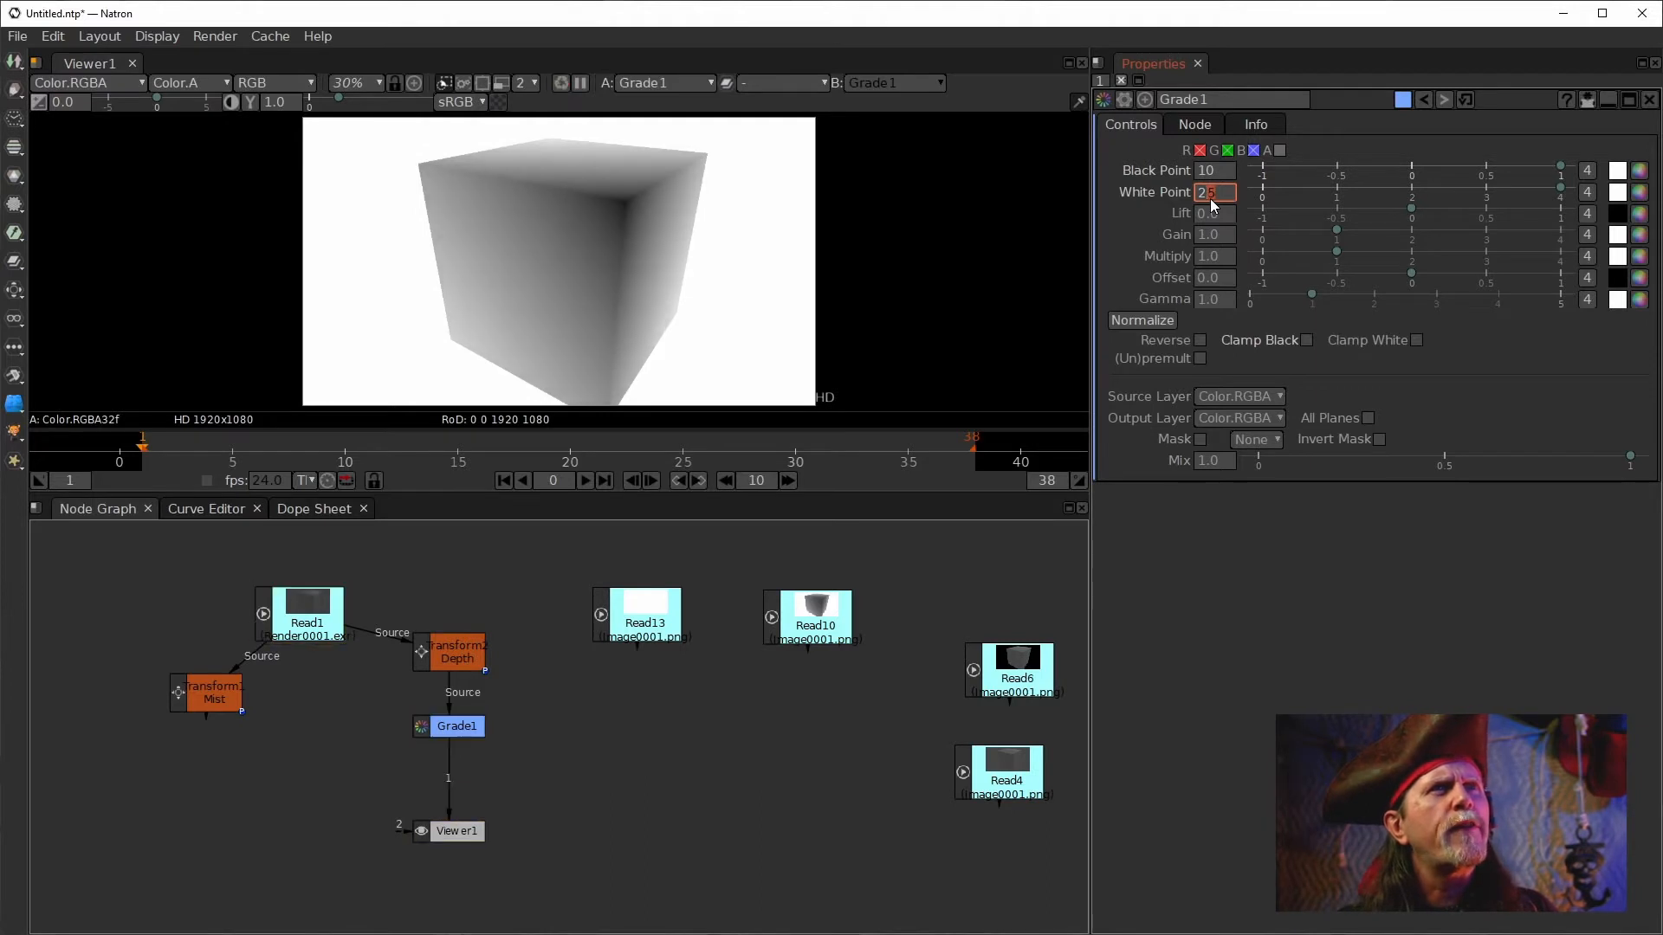
pyautogui.scroll(-1, 1209, 199)
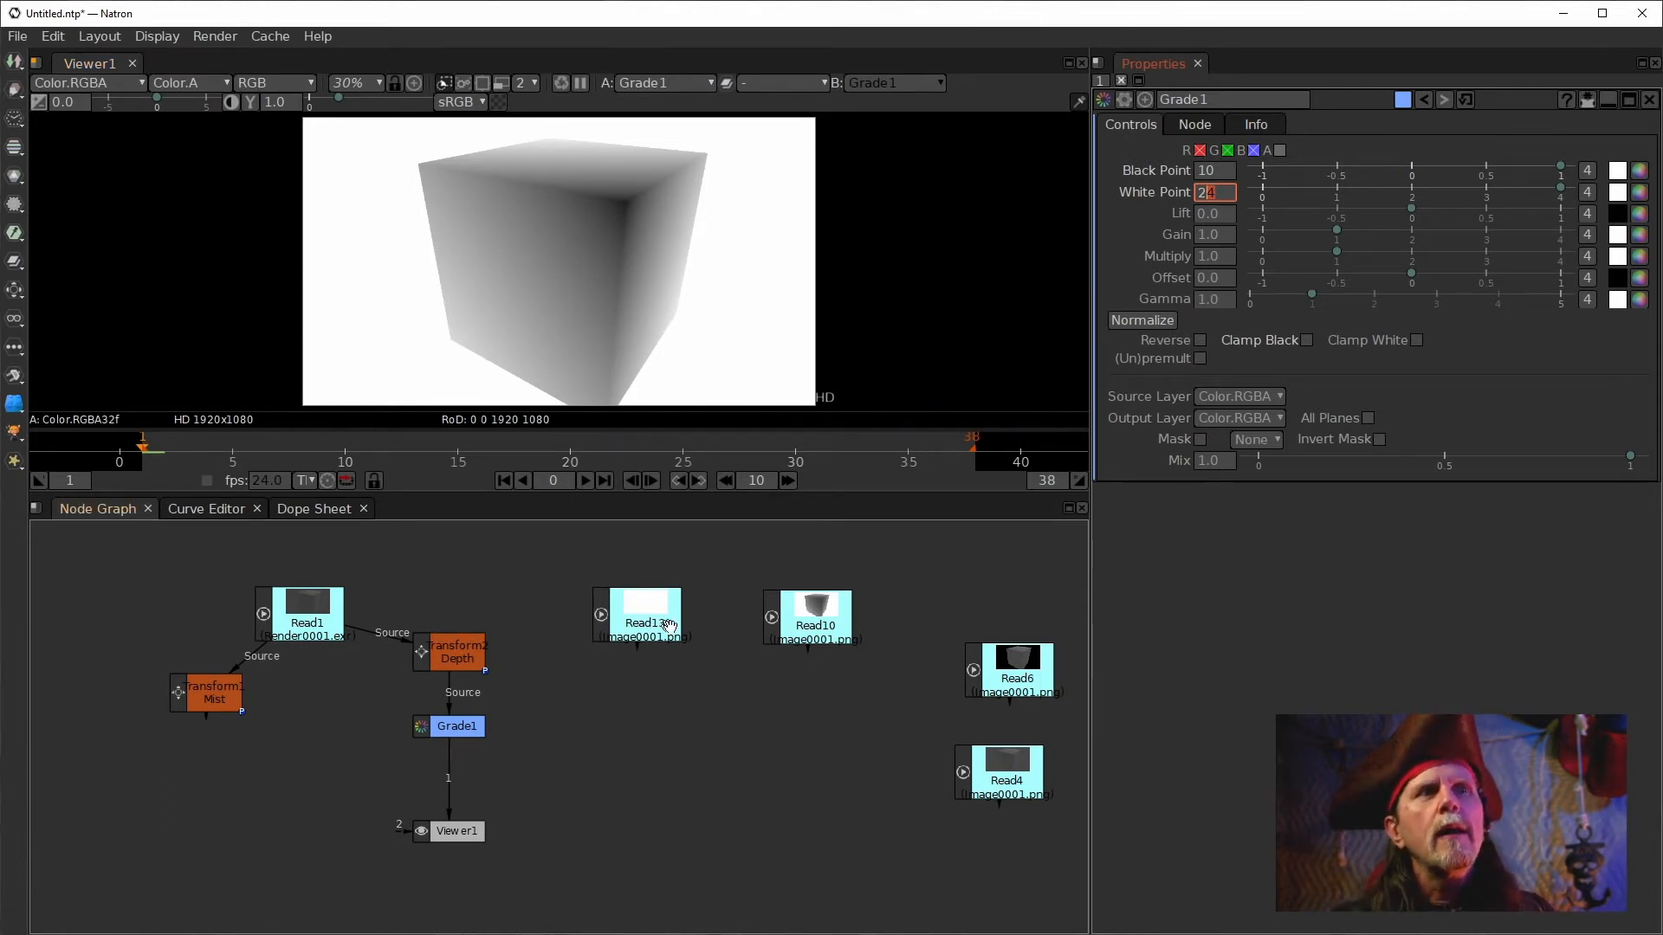
# Clone Grade1 into a new grade node placed below Read13 and reset its values.
pyautogui.click(621, 615)
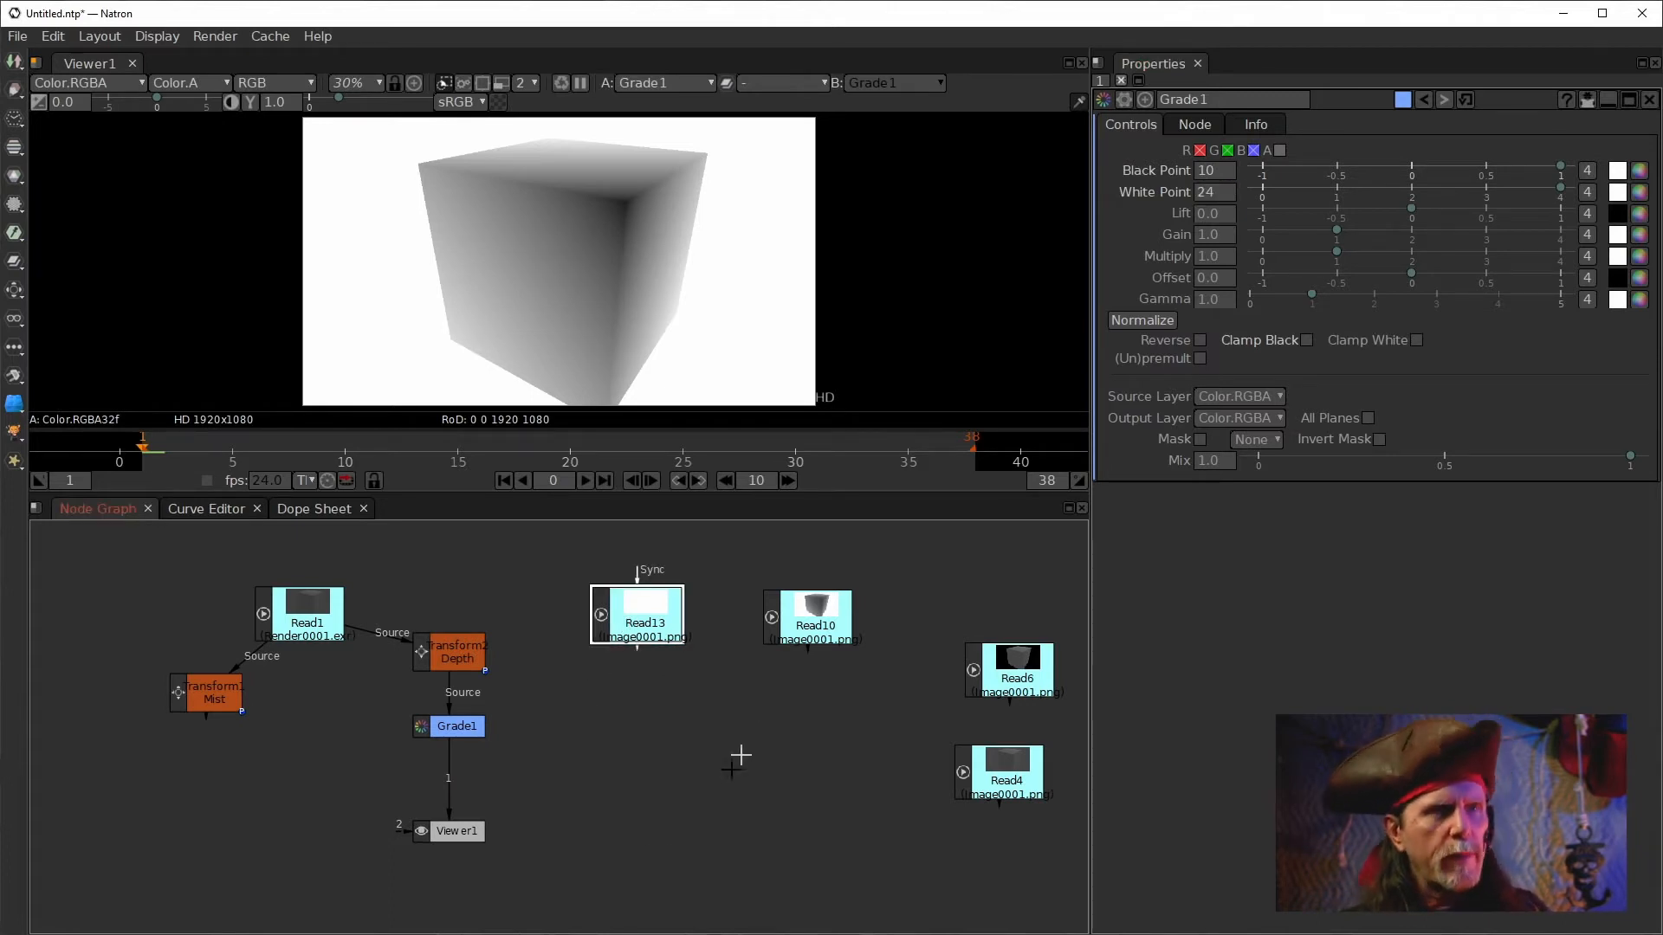
pyautogui.click(458, 724)
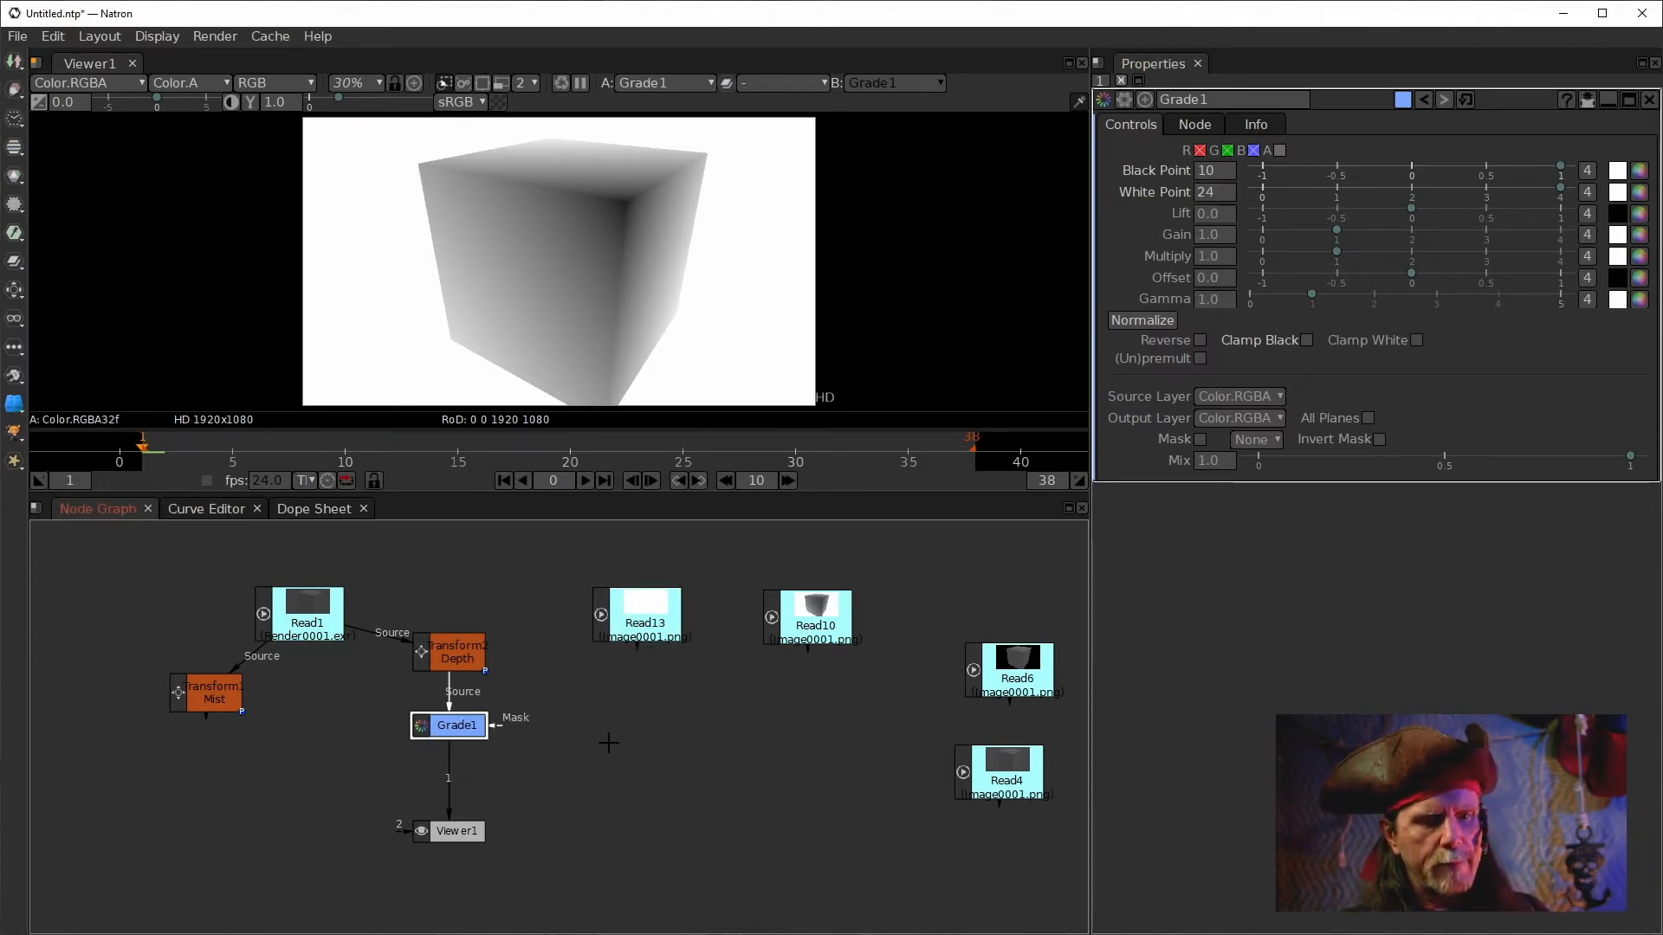
pyautogui.hotkey('alt', 'c')
pyautogui.moveTo(656, 748)
pyautogui.mouseDown()
pyautogui.moveTo(657, 708)
pyautogui.moveTo(691, 703)
pyautogui.mouseUp()
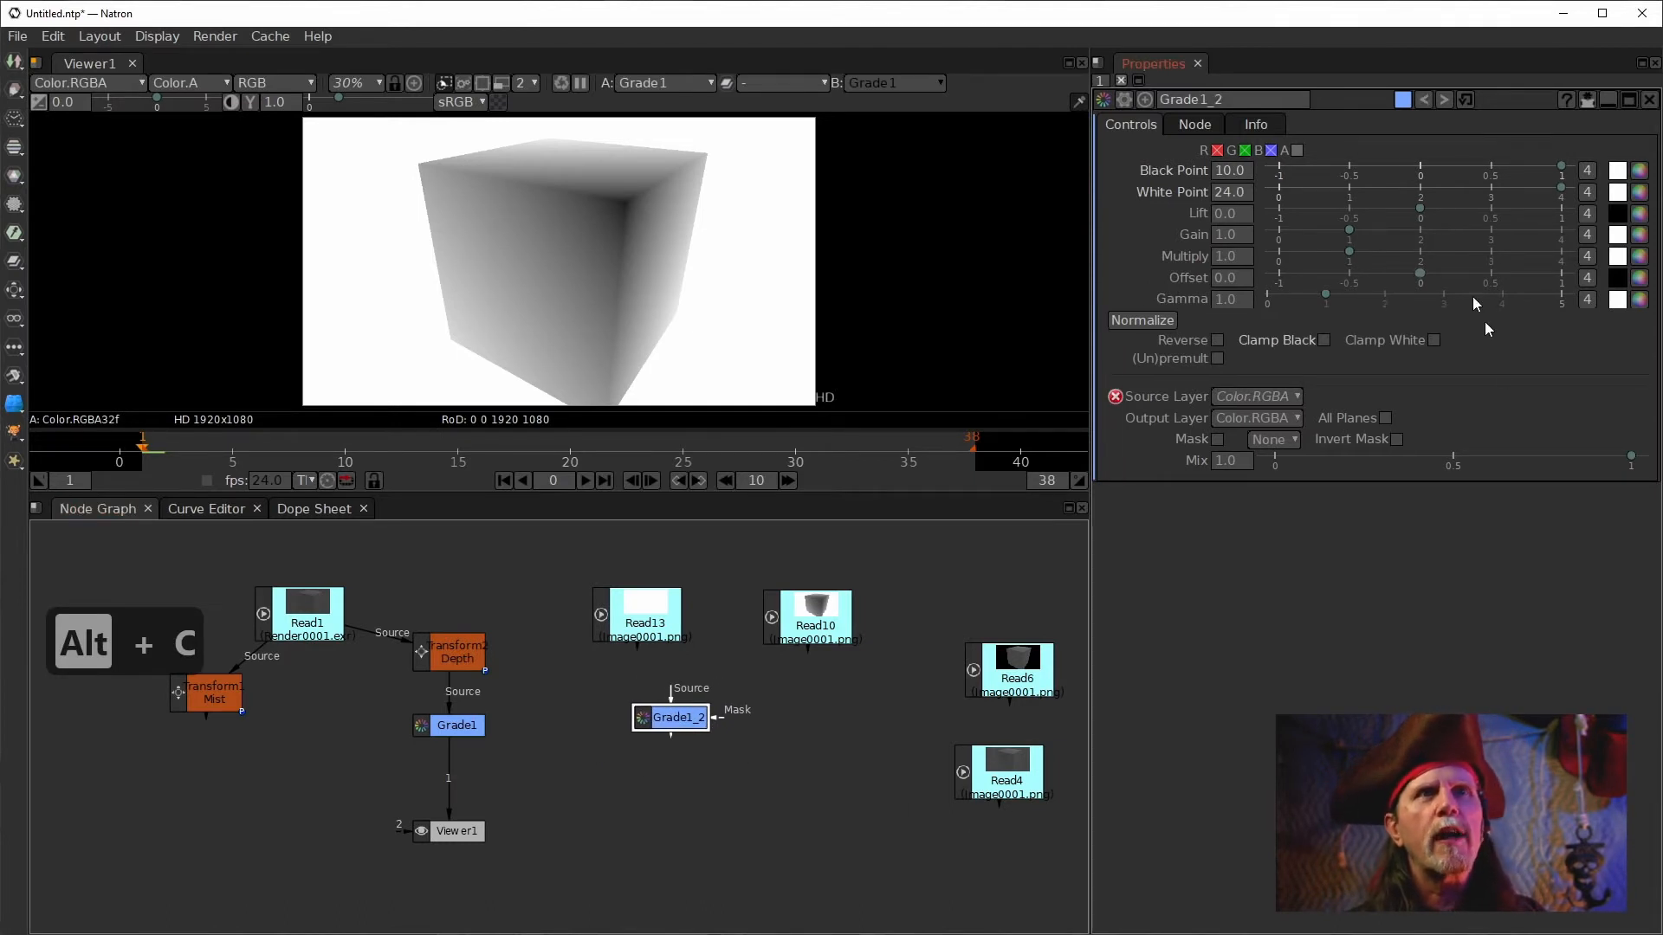
pyautogui.click(1465, 99)
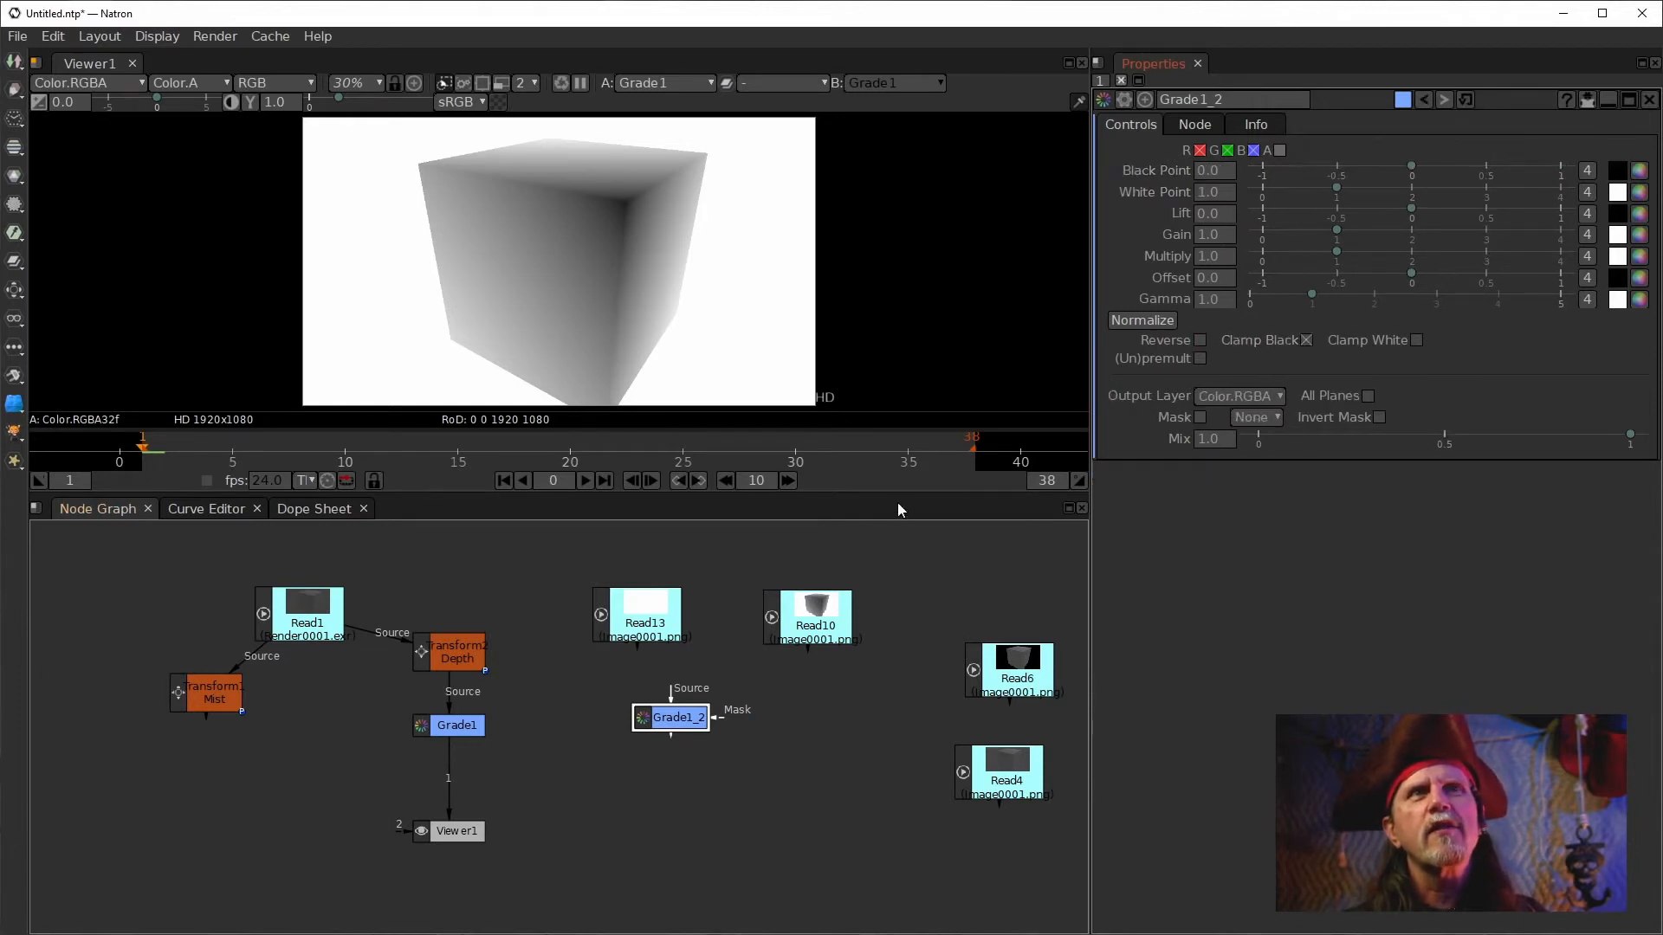
# Route Read13 through the new grade node into the Viewer and apply Normalize to it.
pyautogui.click(457, 783)
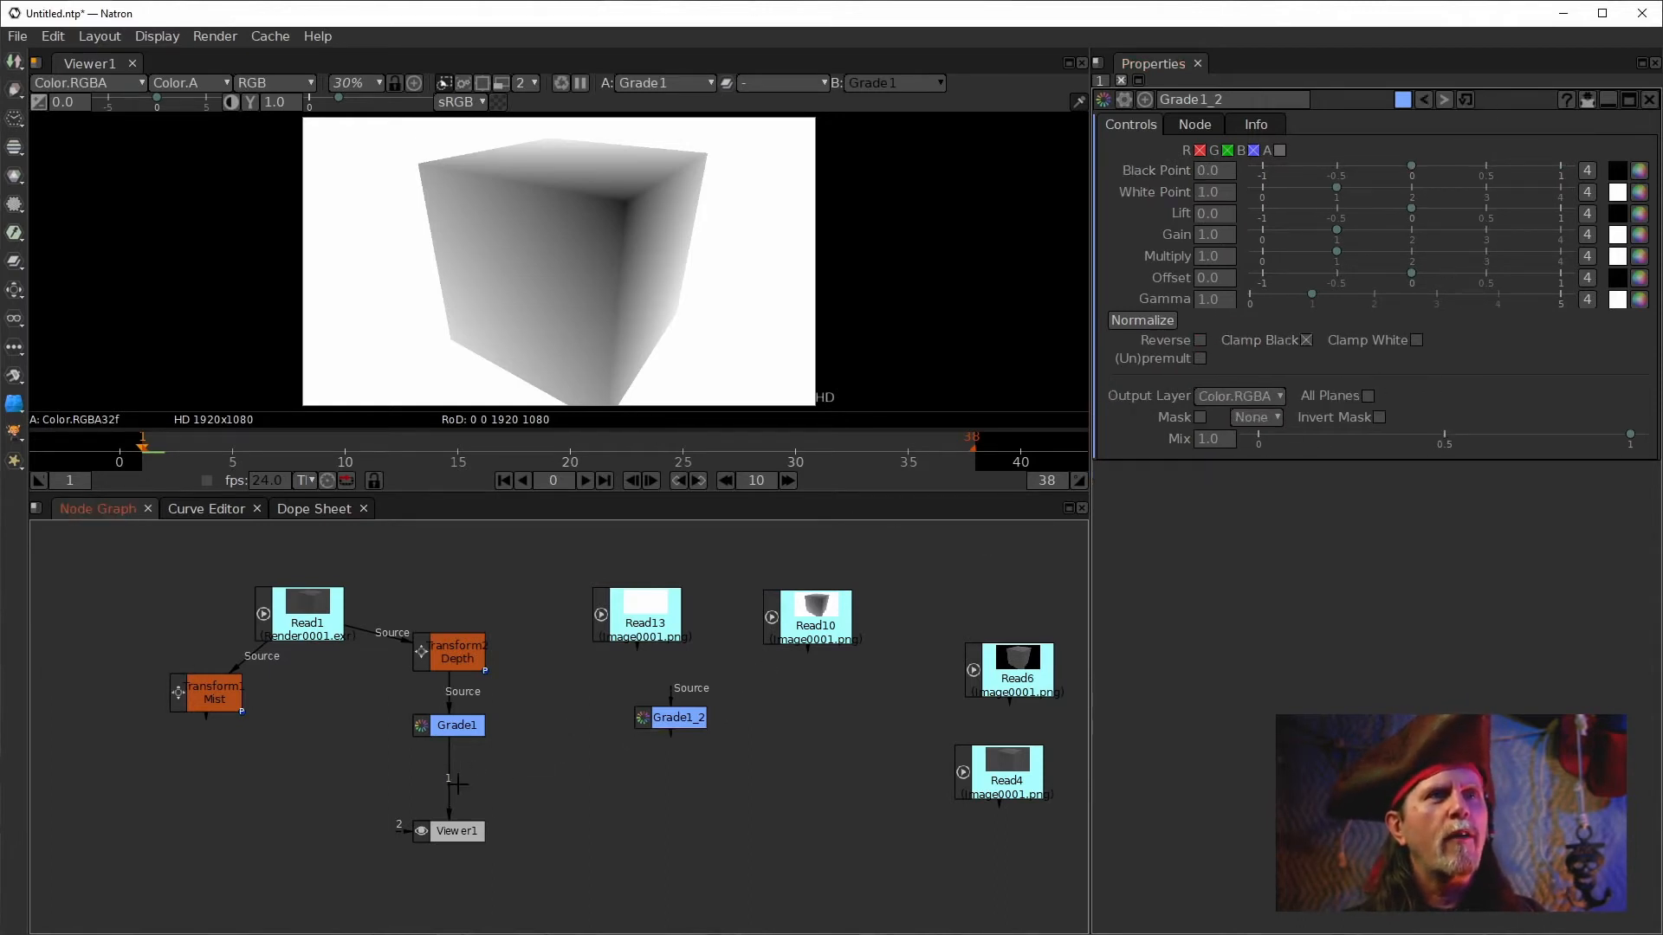
pyautogui.moveTo(449, 795); pyautogui.dragTo(645, 643)
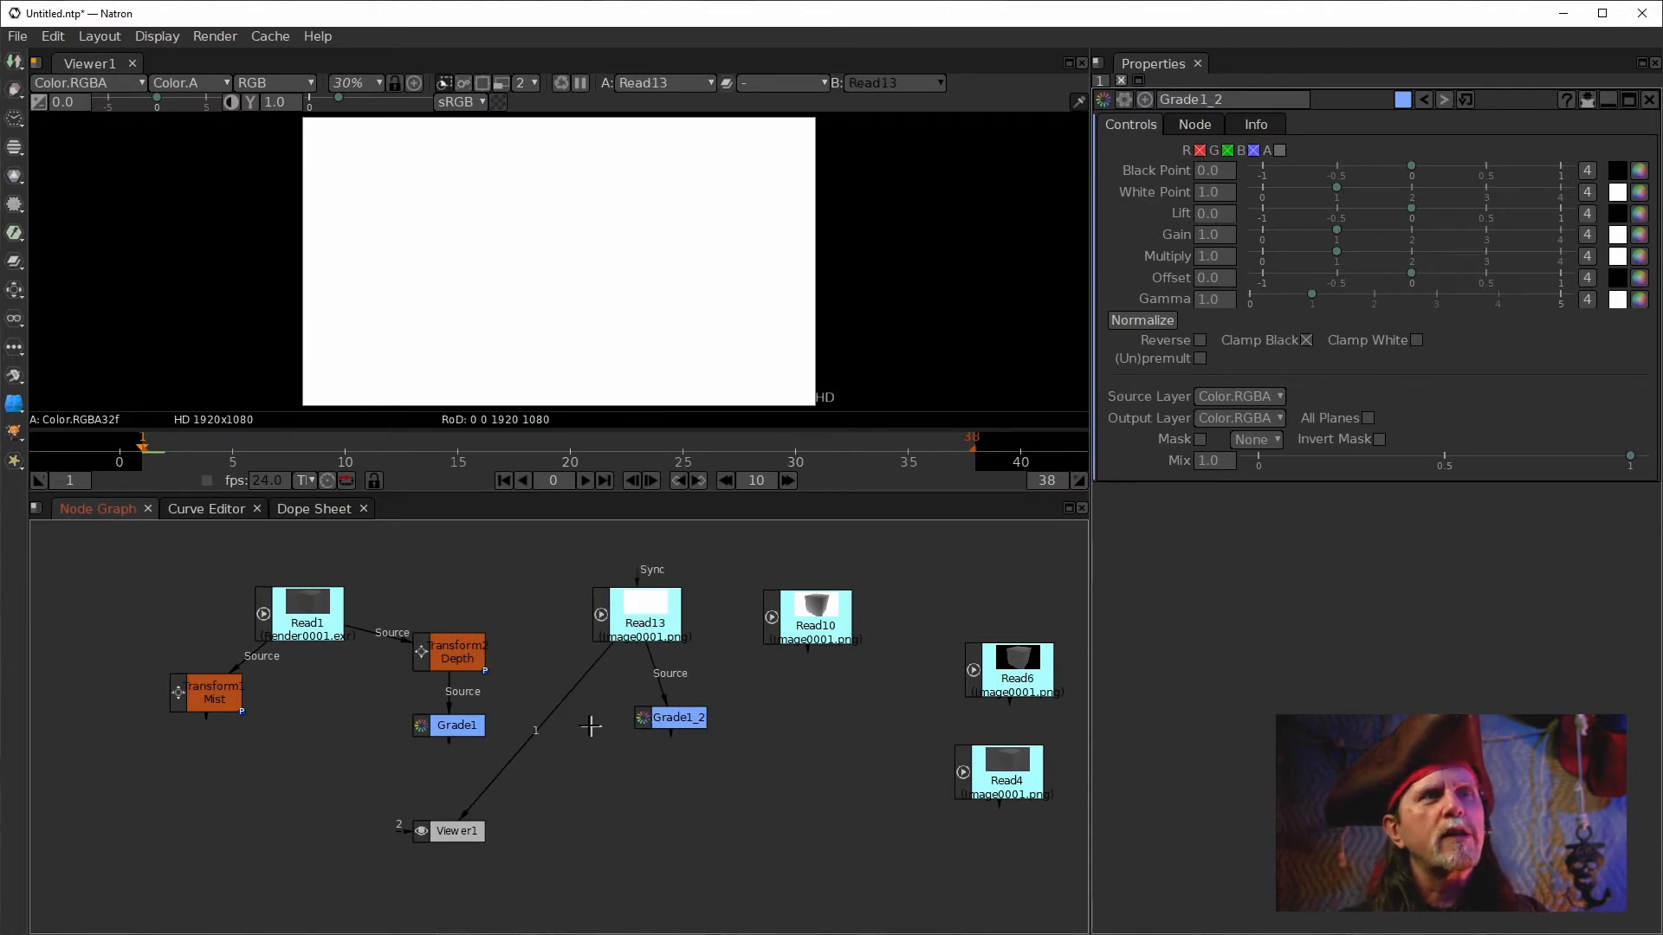
pyautogui.moveTo(538, 732); pyautogui.dragTo(638, 716)
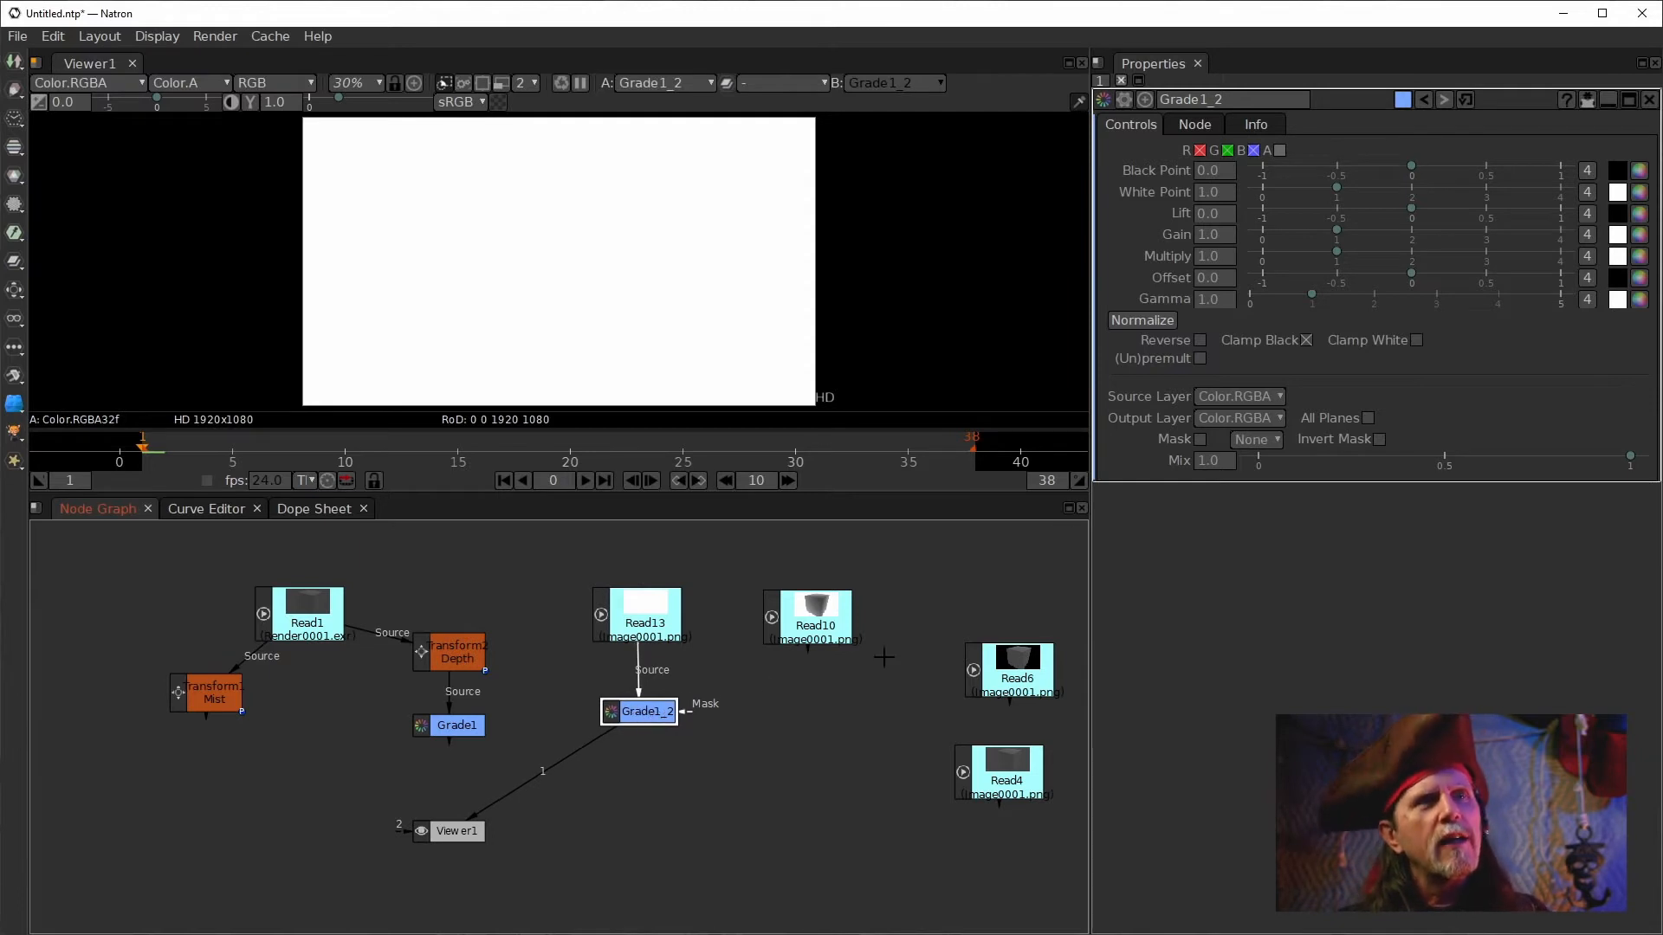
pyautogui.click(1159, 322)
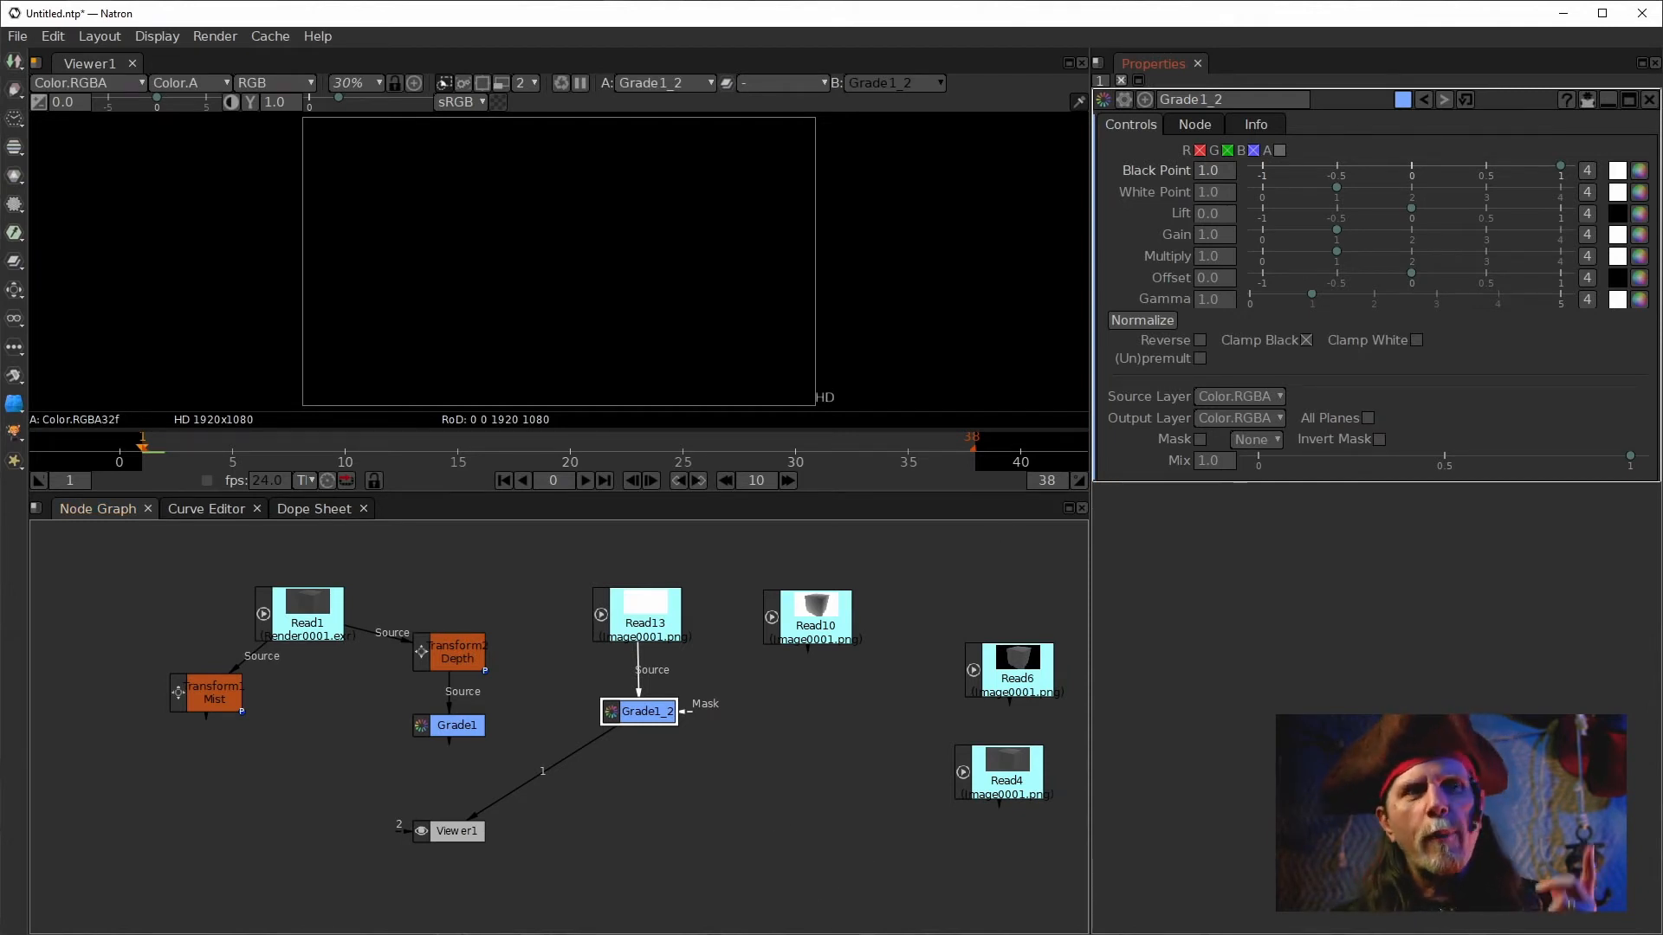
# Switch to Blender and insert a Math node into the link from the Mist pass to its File Output.
pyautogui.hotkey('alt', 'Tab')
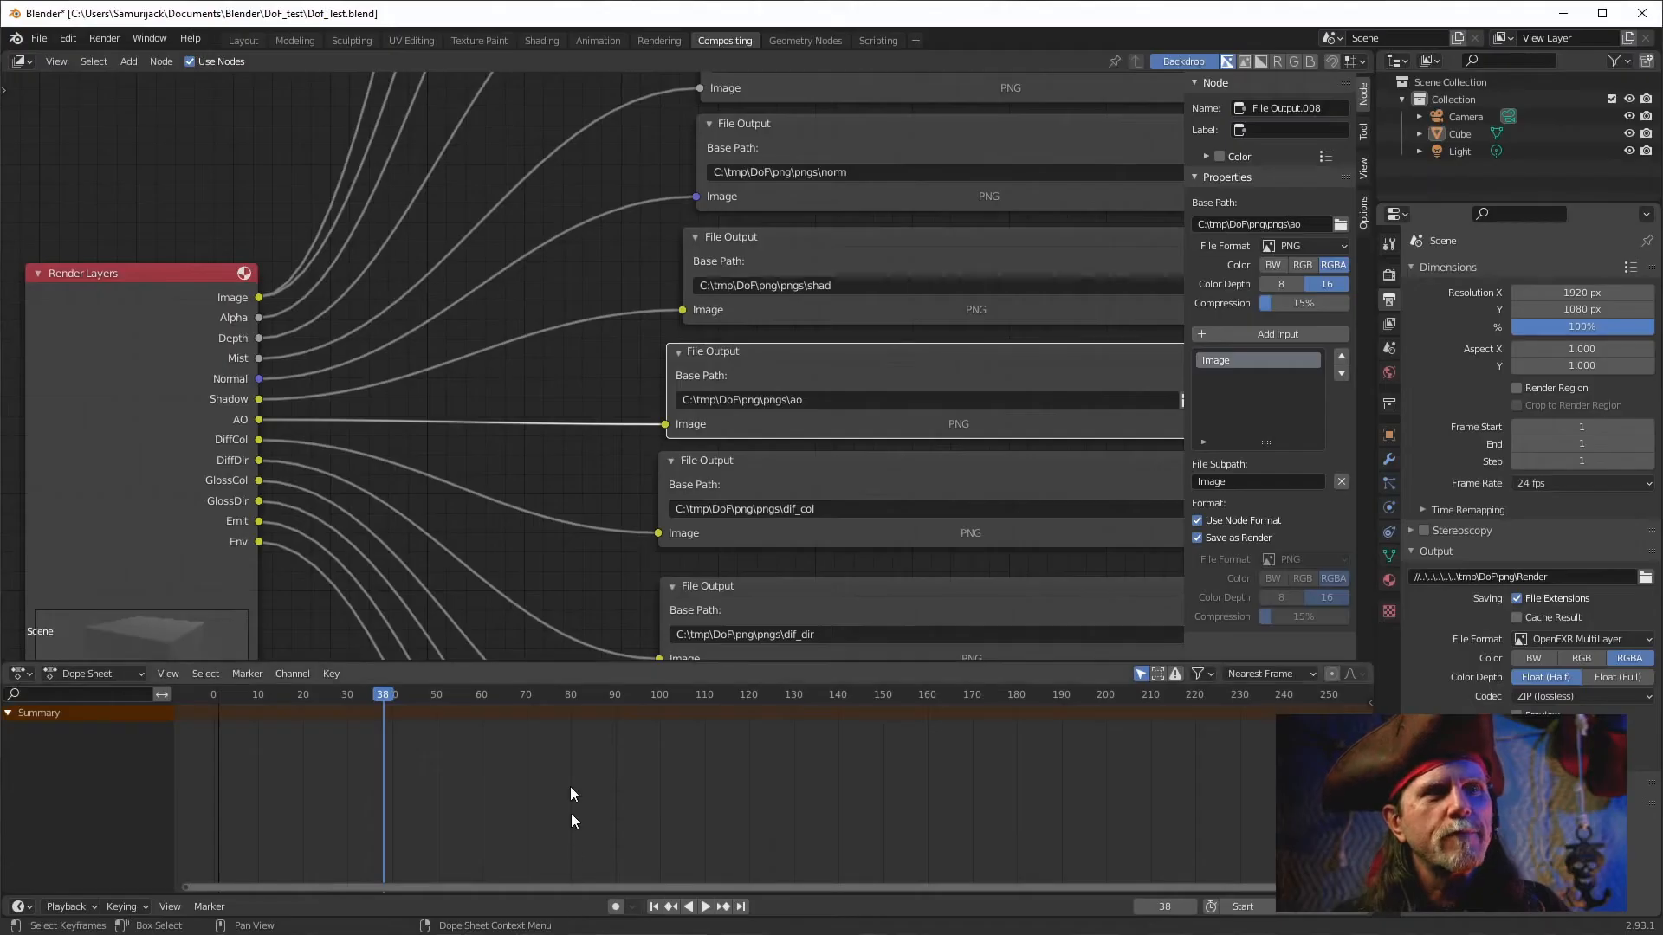
pyautogui.moveTo(543, 313); pyautogui.dragTo(523, 388)
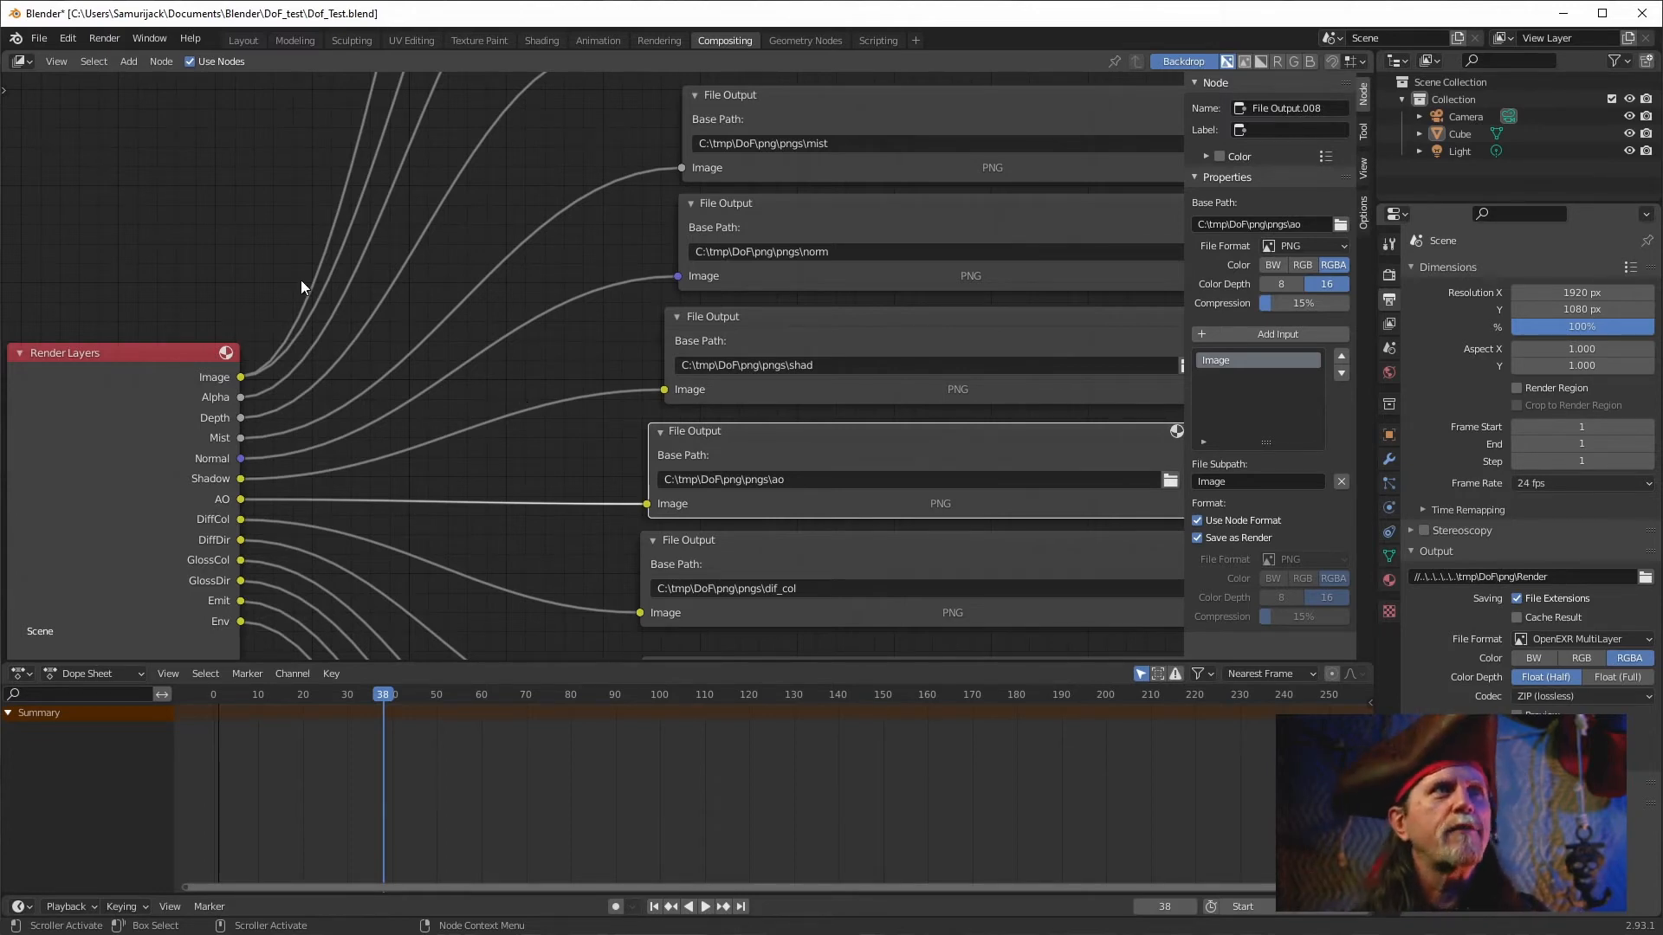
pyautogui.click(291, 201)
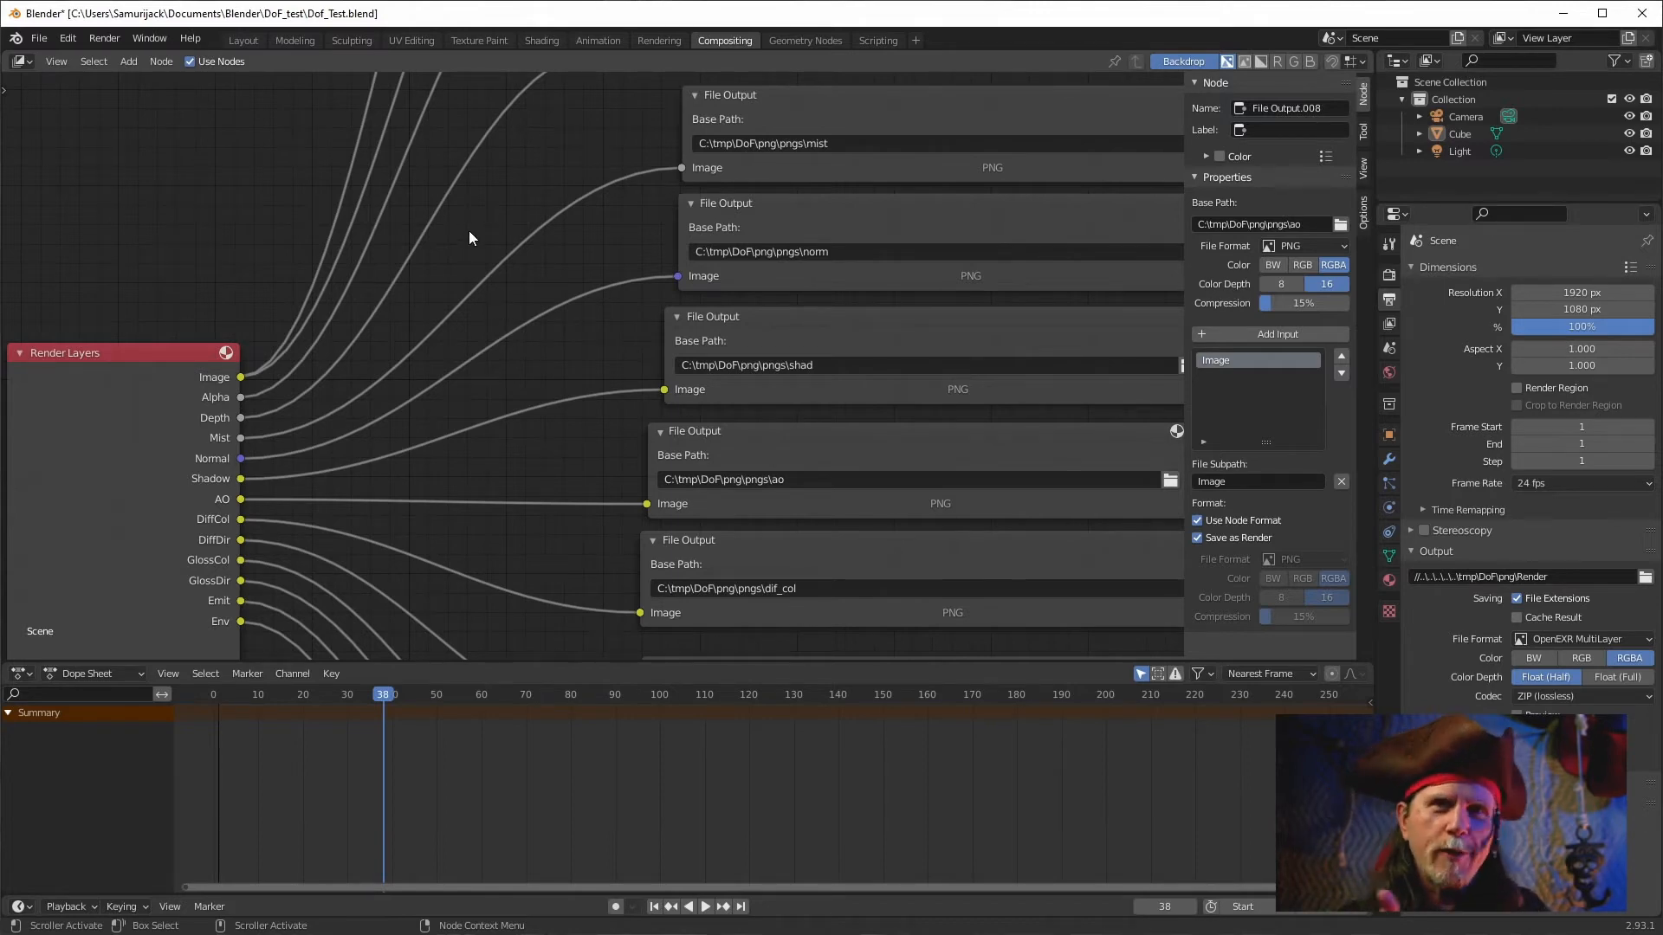
pyautogui.hotkey('shift', 'a')
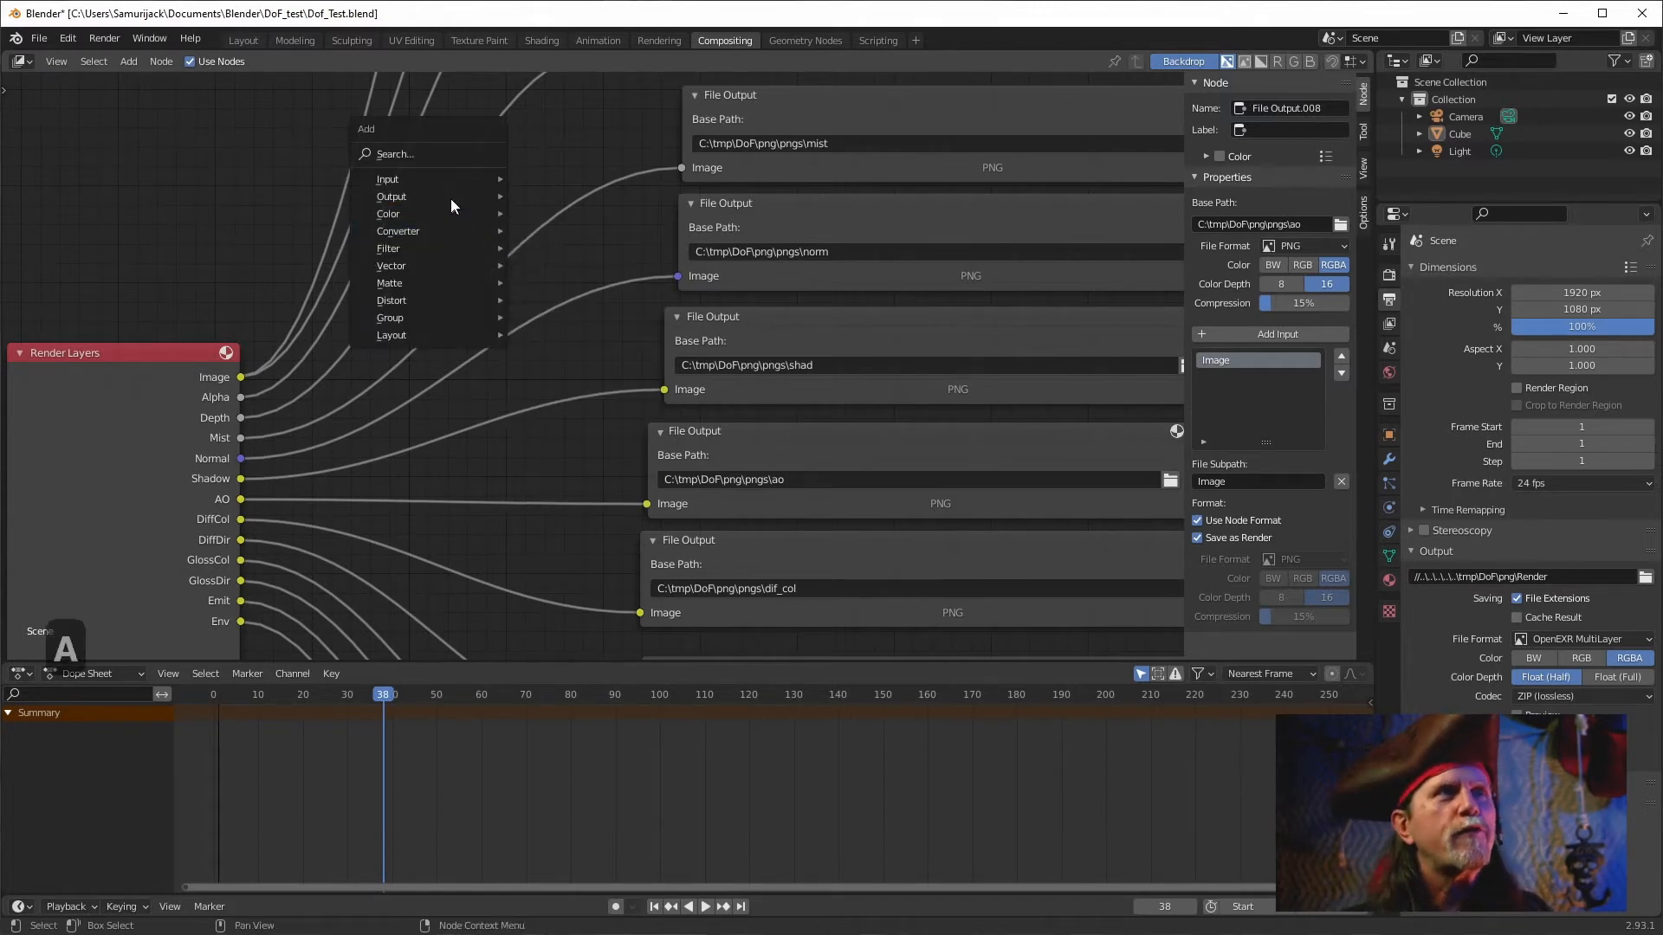
pyautogui.moveTo(426, 241)
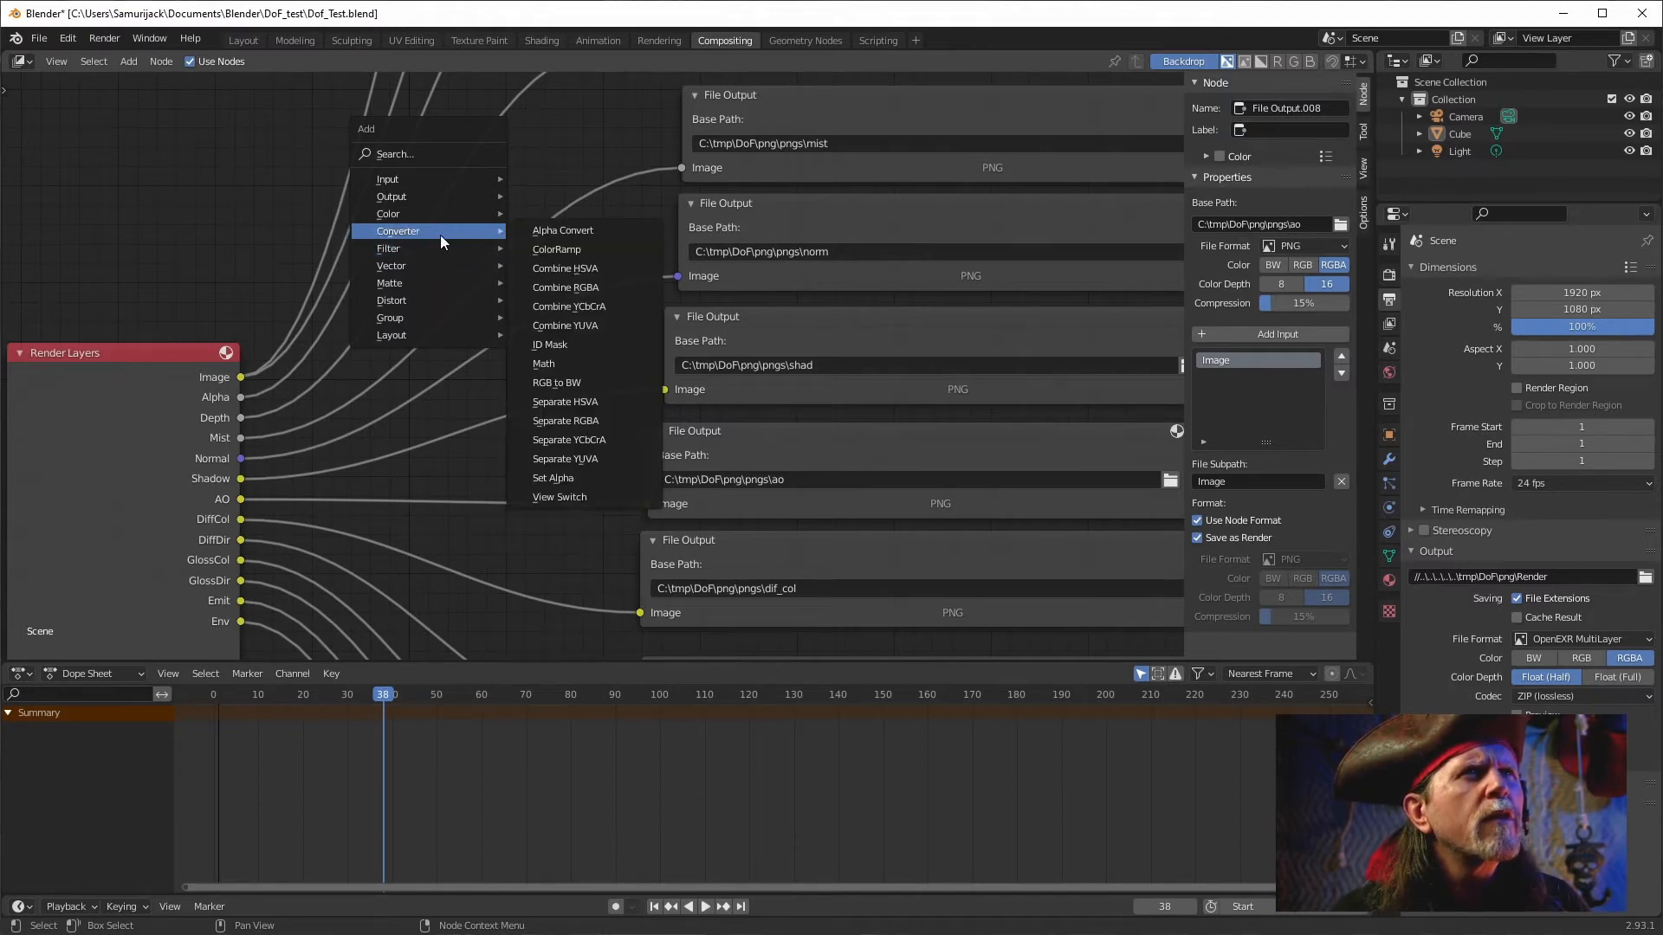
pyautogui.click(554, 364)
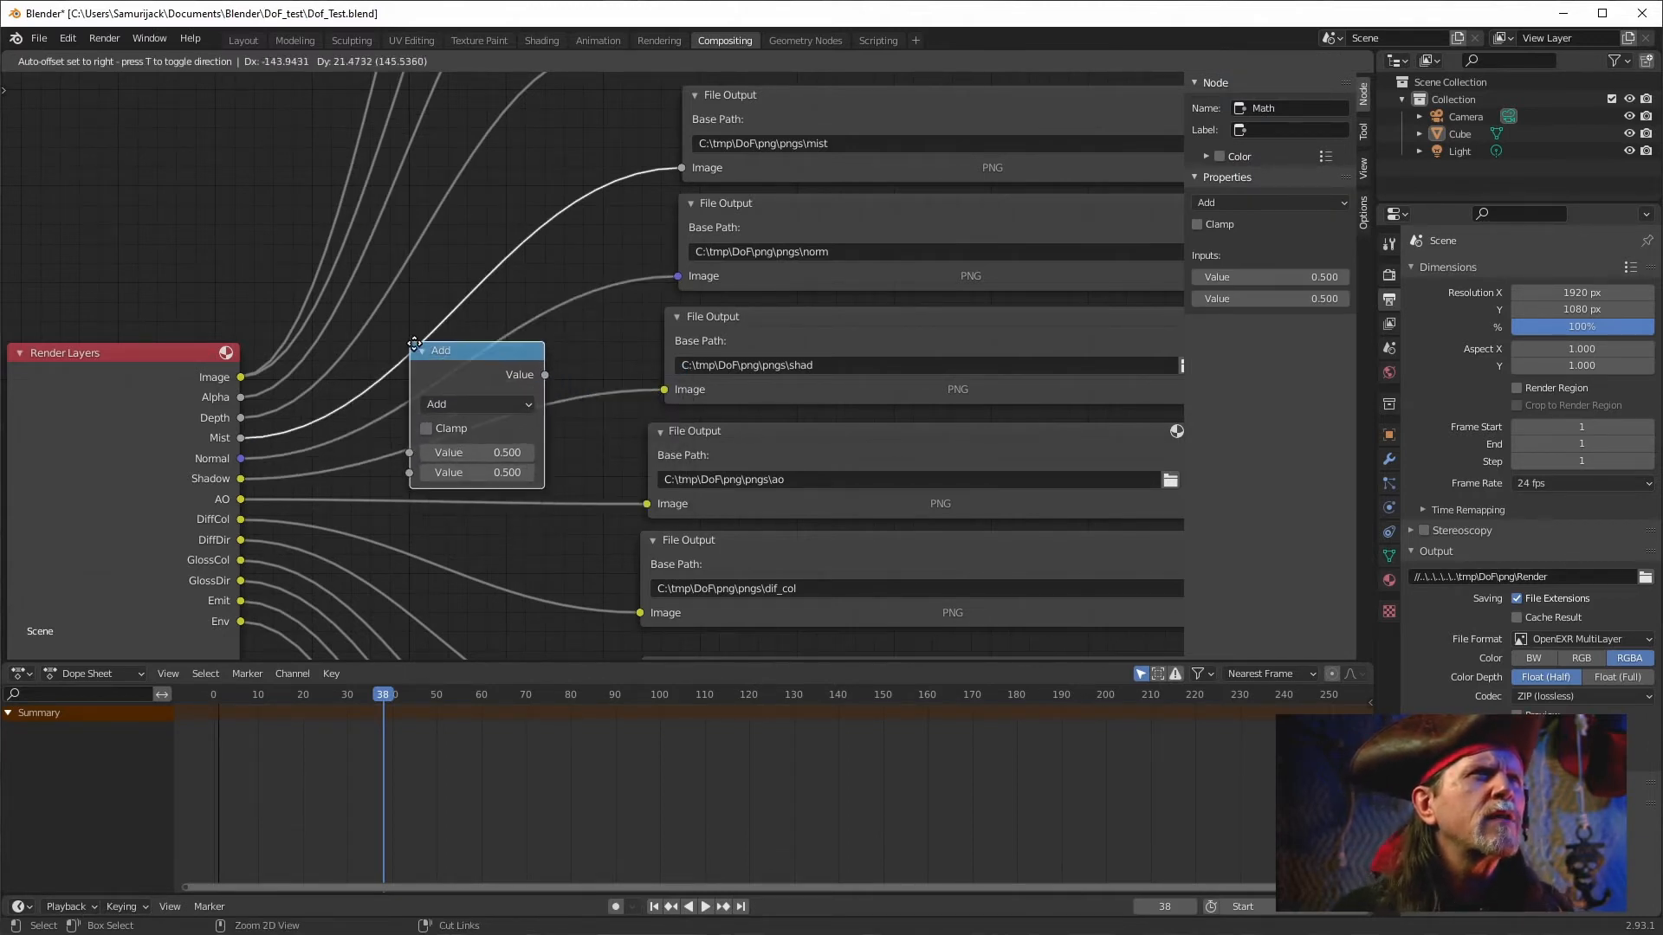
pyautogui.click(415, 343)
pyautogui.moveTo(460, 350); pyautogui.dragTo(473, 241)
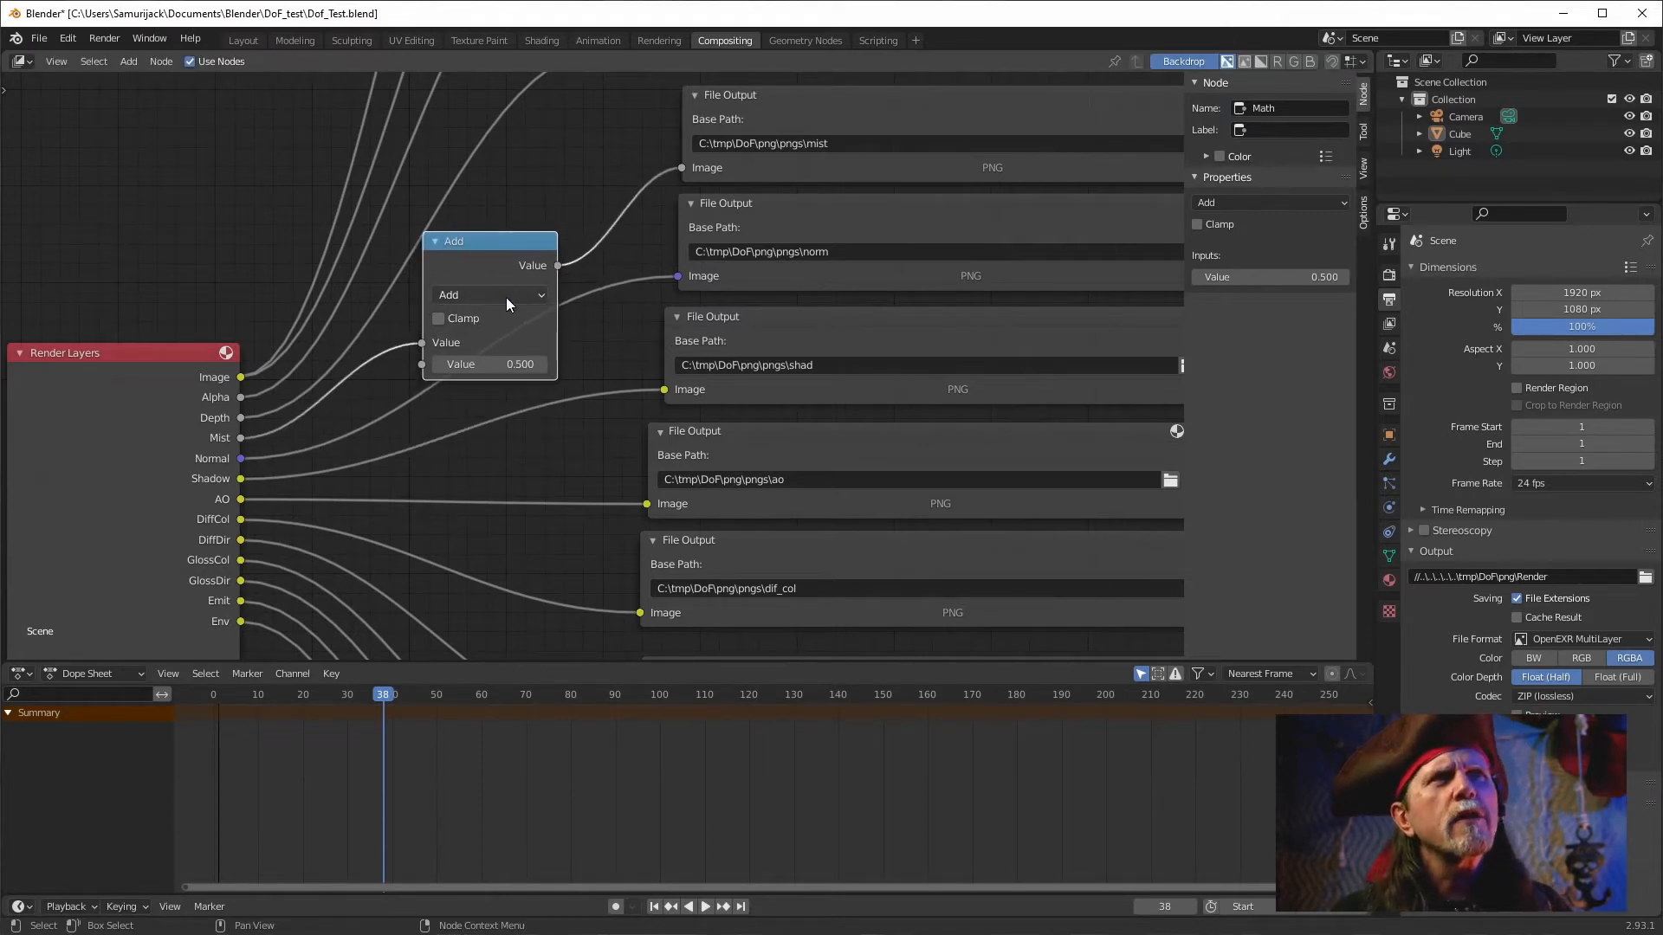
# Set the Math node's operation to Divide and its second value to 65536.
pyautogui.click(506, 298)
pyautogui.click(470, 412)
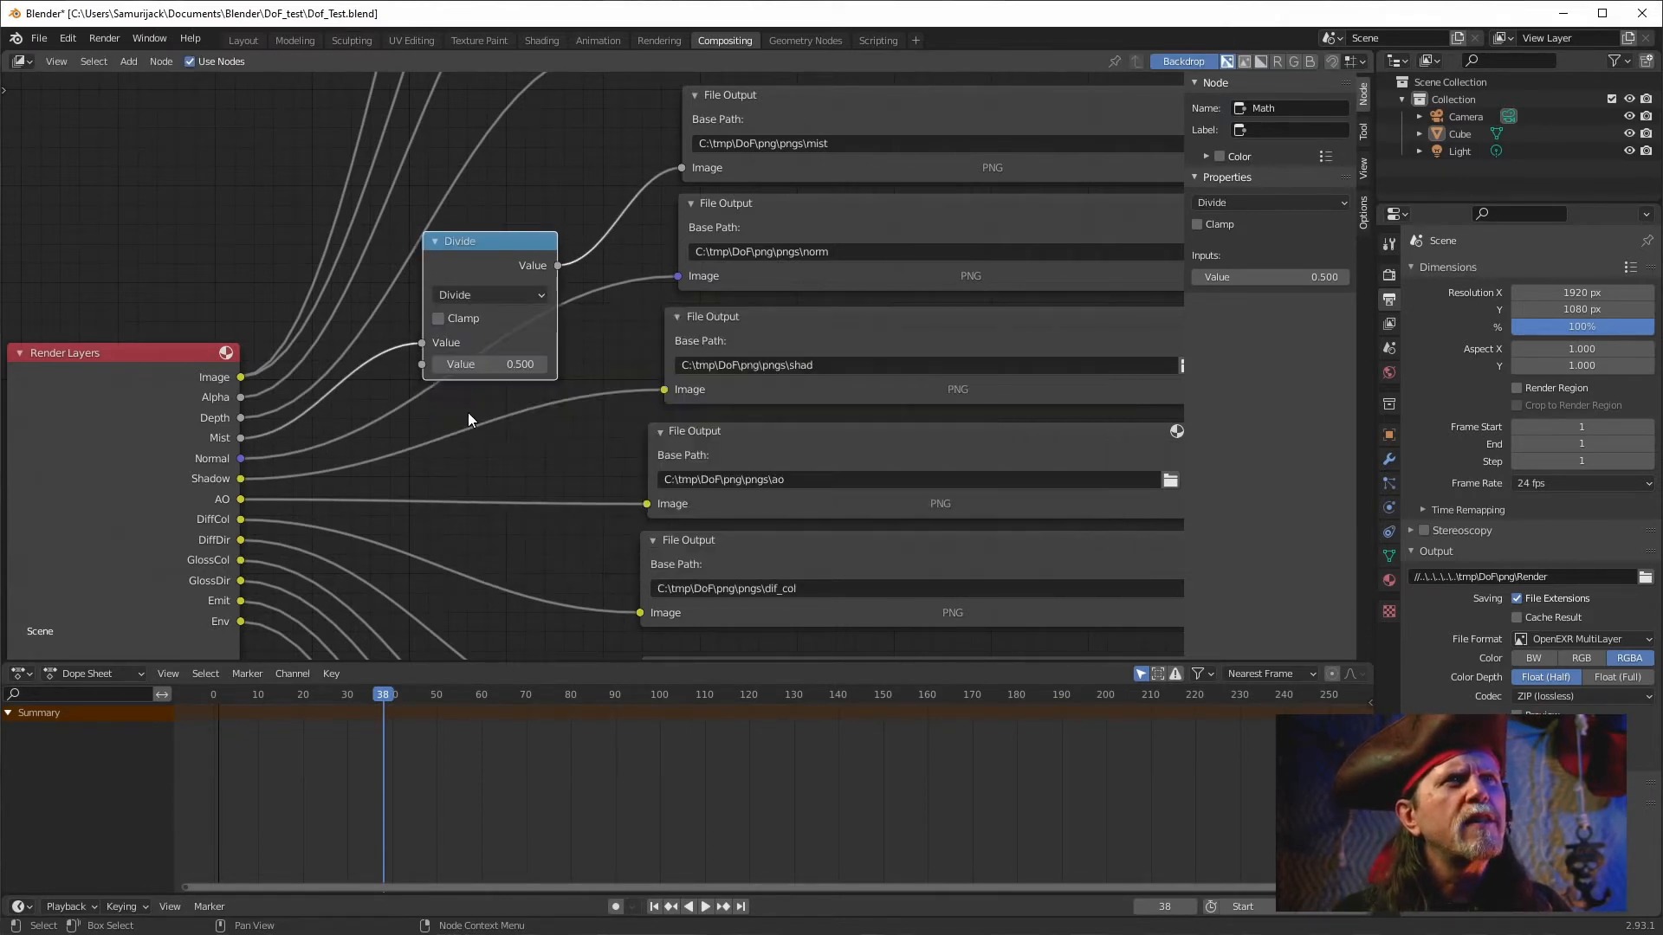
pyautogui.click(499, 370)
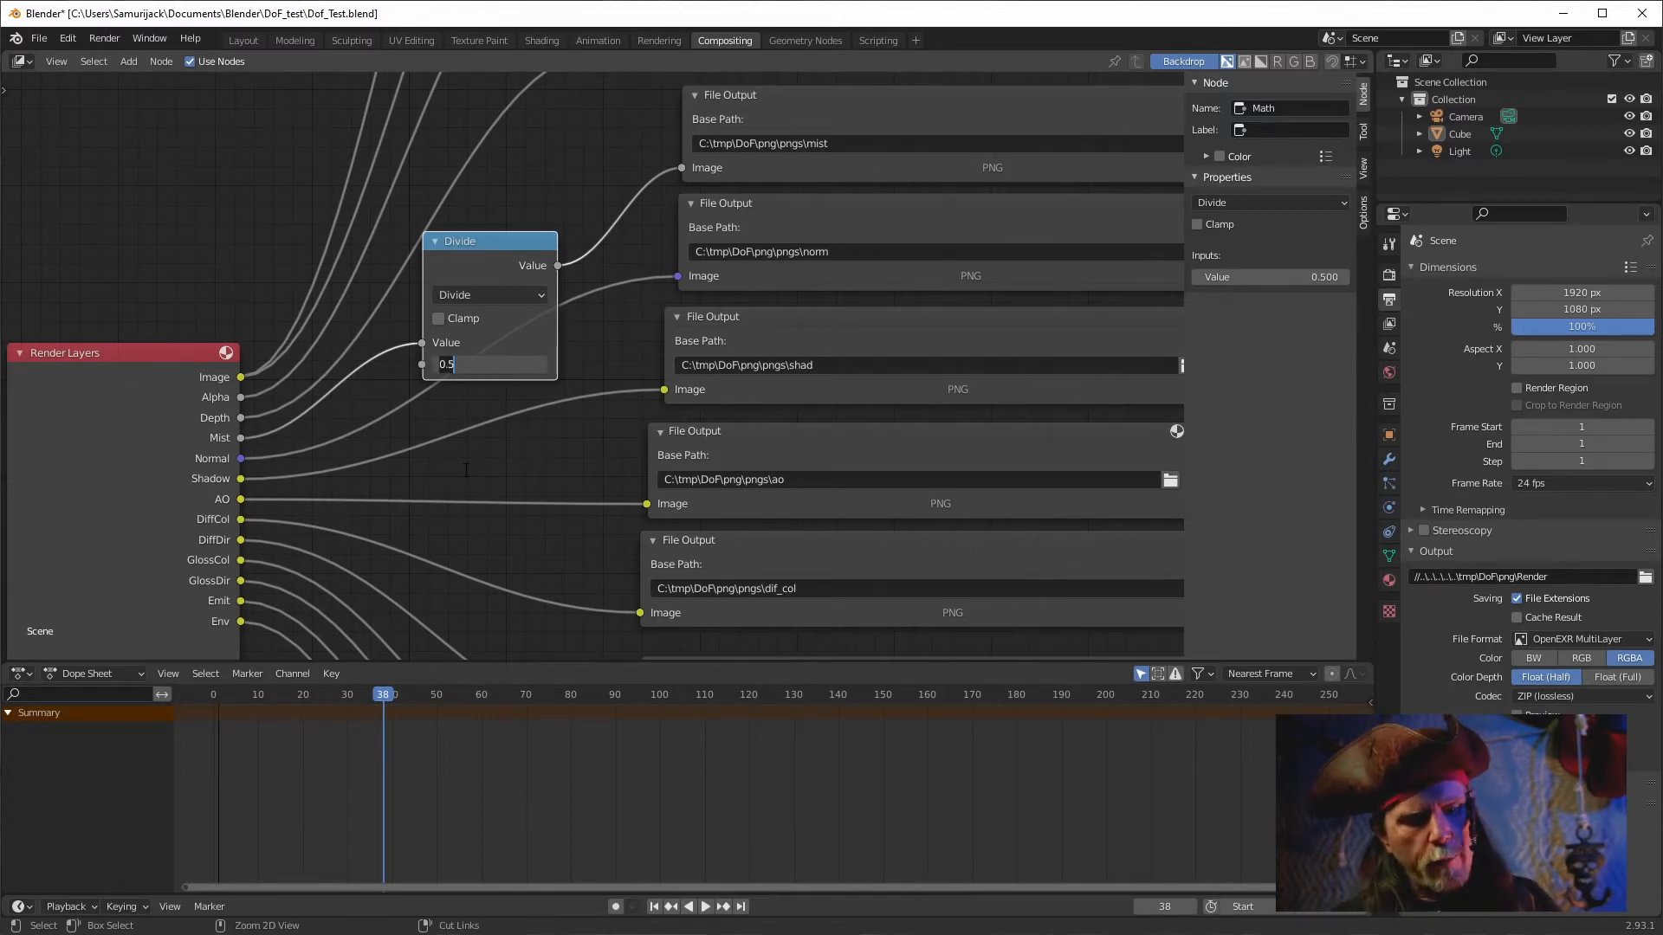
pyautogui.write('65536')
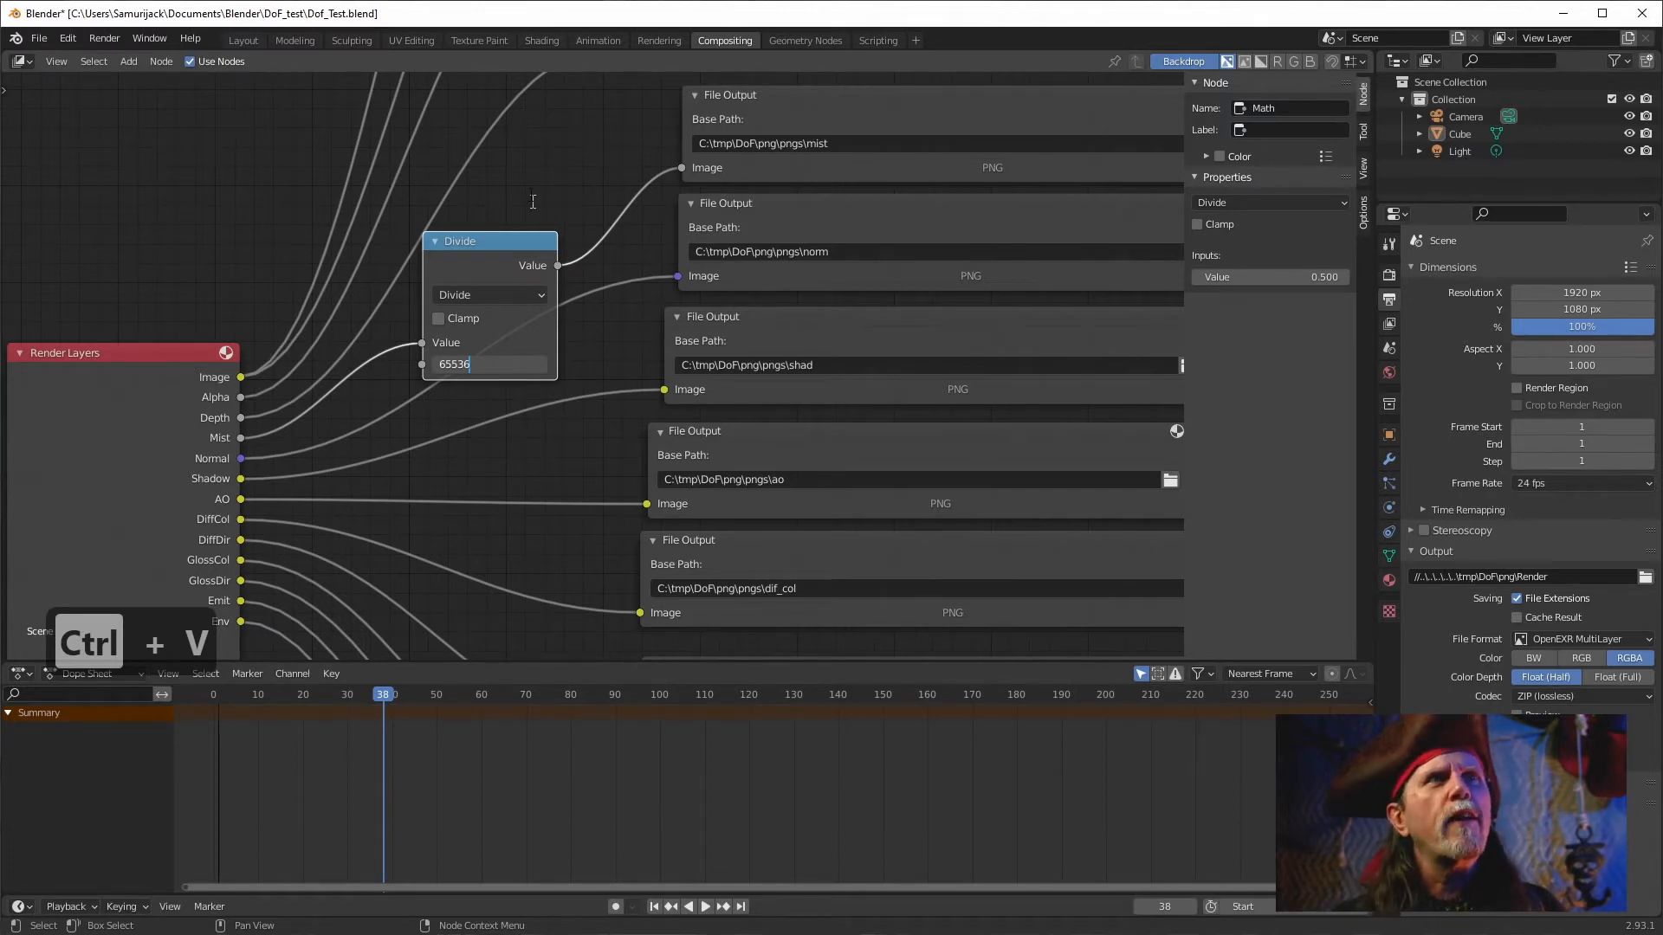
pyautogui.press('Return')
# Move the Divide node aside and reconnect the Mist pass directly to its File Output.
pyautogui.moveTo(471, 239); pyautogui.dragTo(468, 196)
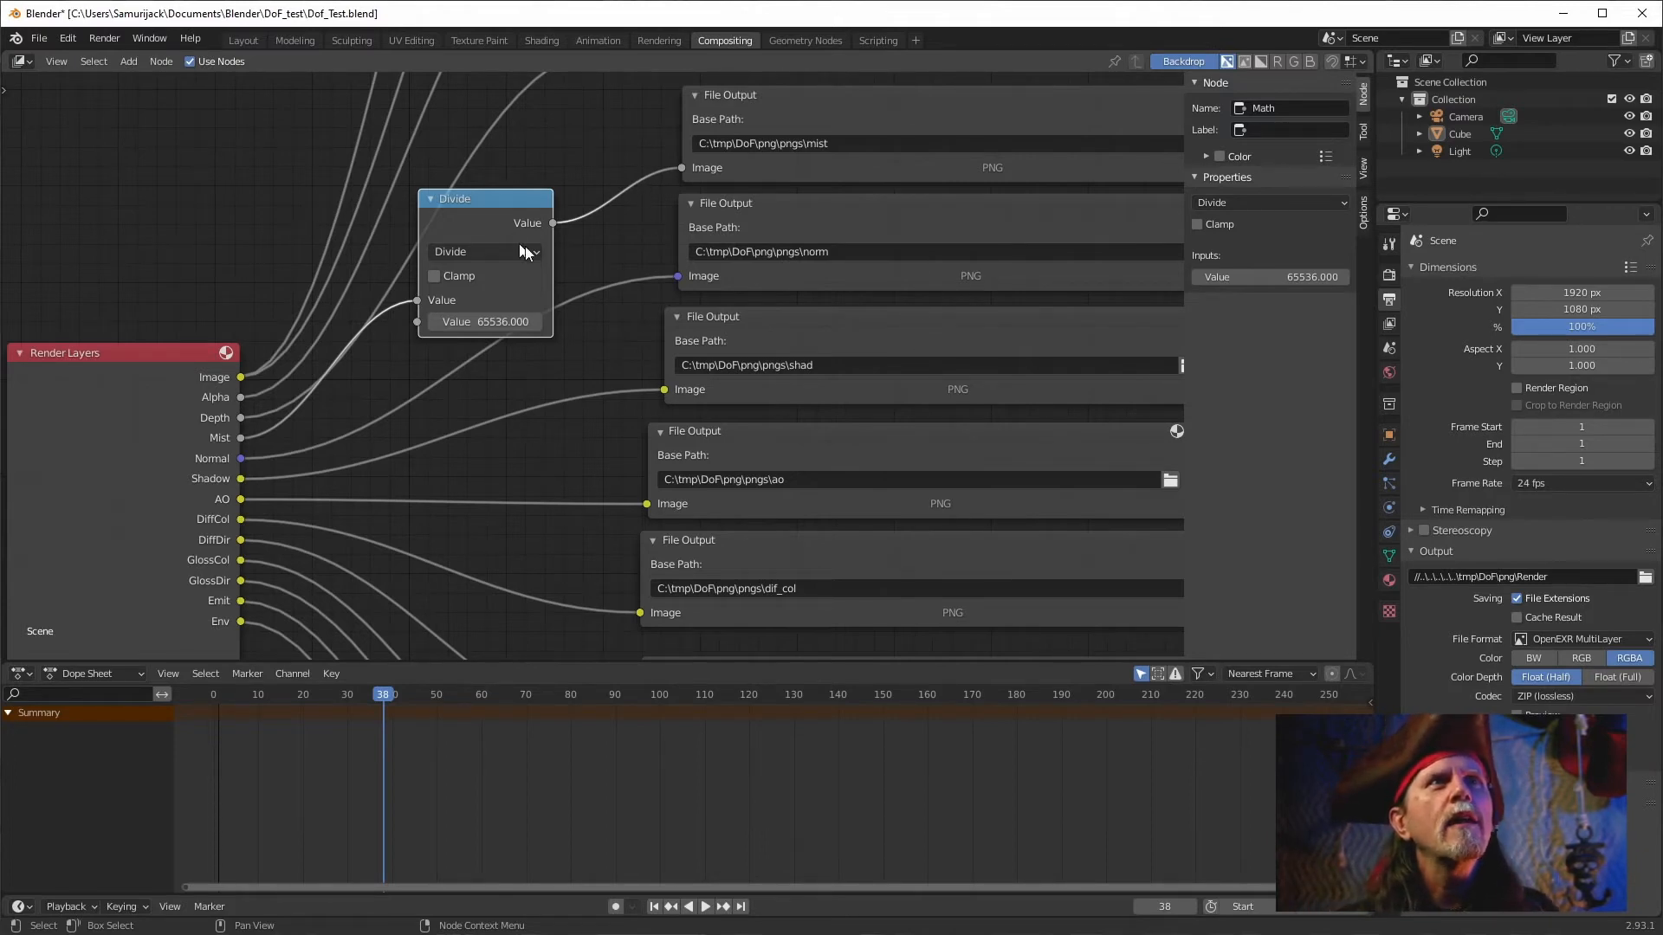
pyautogui.moveTo(804, 200); pyautogui.dragTo(702, 372)
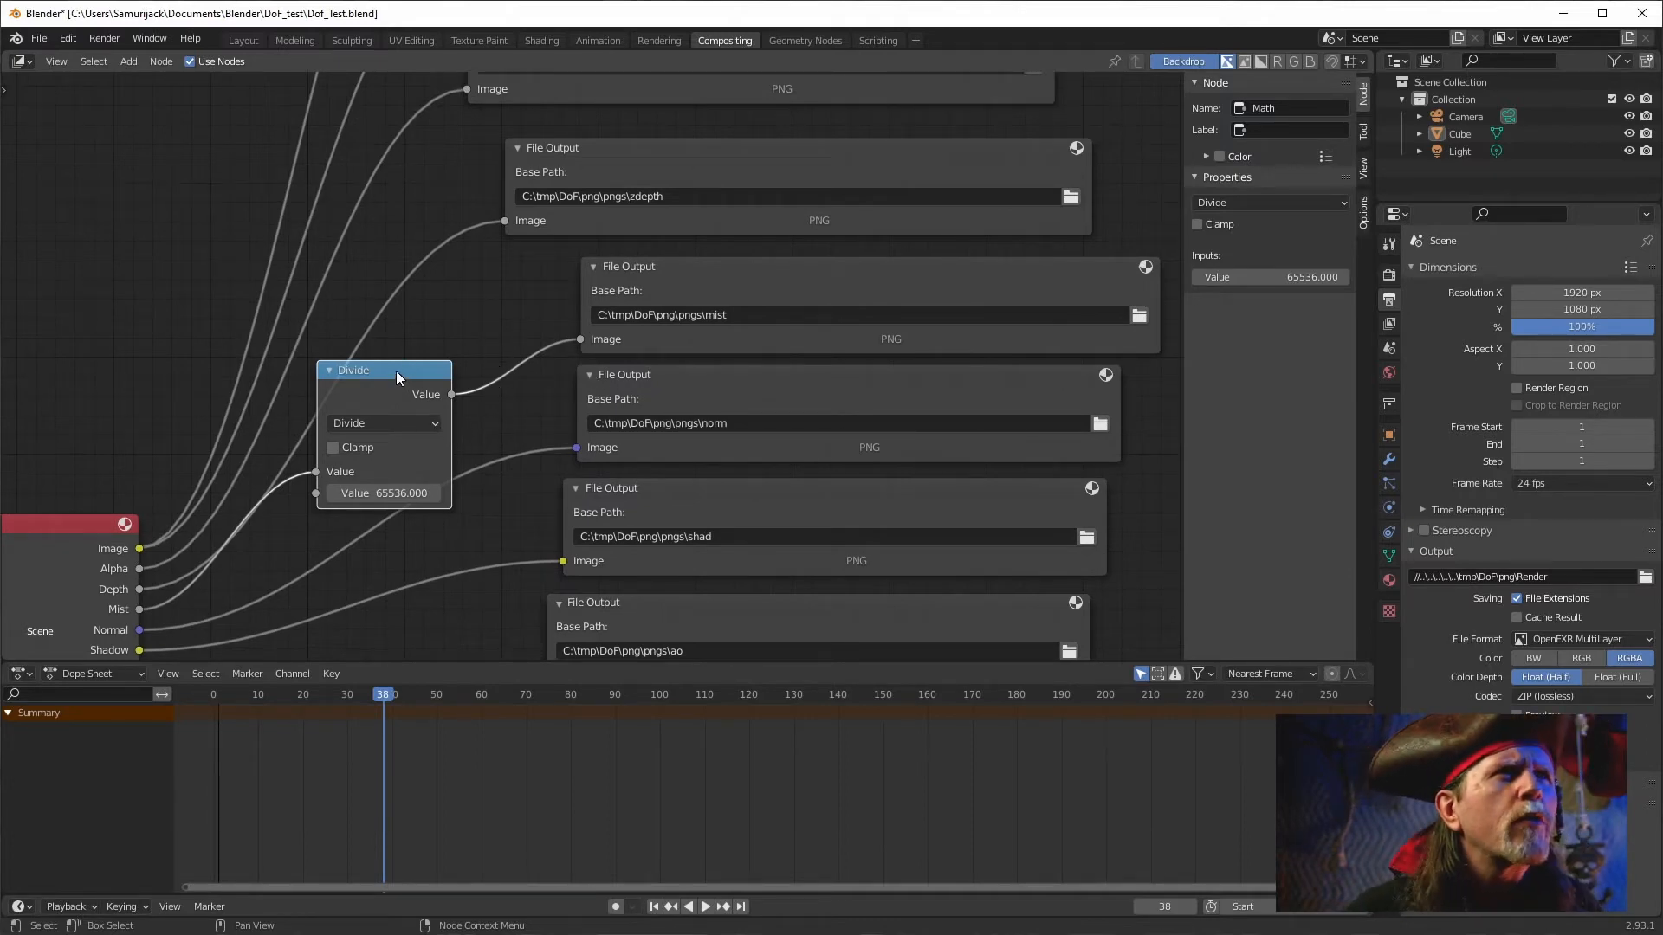
pyautogui.moveTo(397, 371); pyautogui.dragTo(452, 356)
pyautogui.moveTo(138, 608); pyautogui.dragTo(580, 346)
pyautogui.moveTo(416, 329); pyautogui.dragTo(315, 207)
pyautogui.click(128, 430)
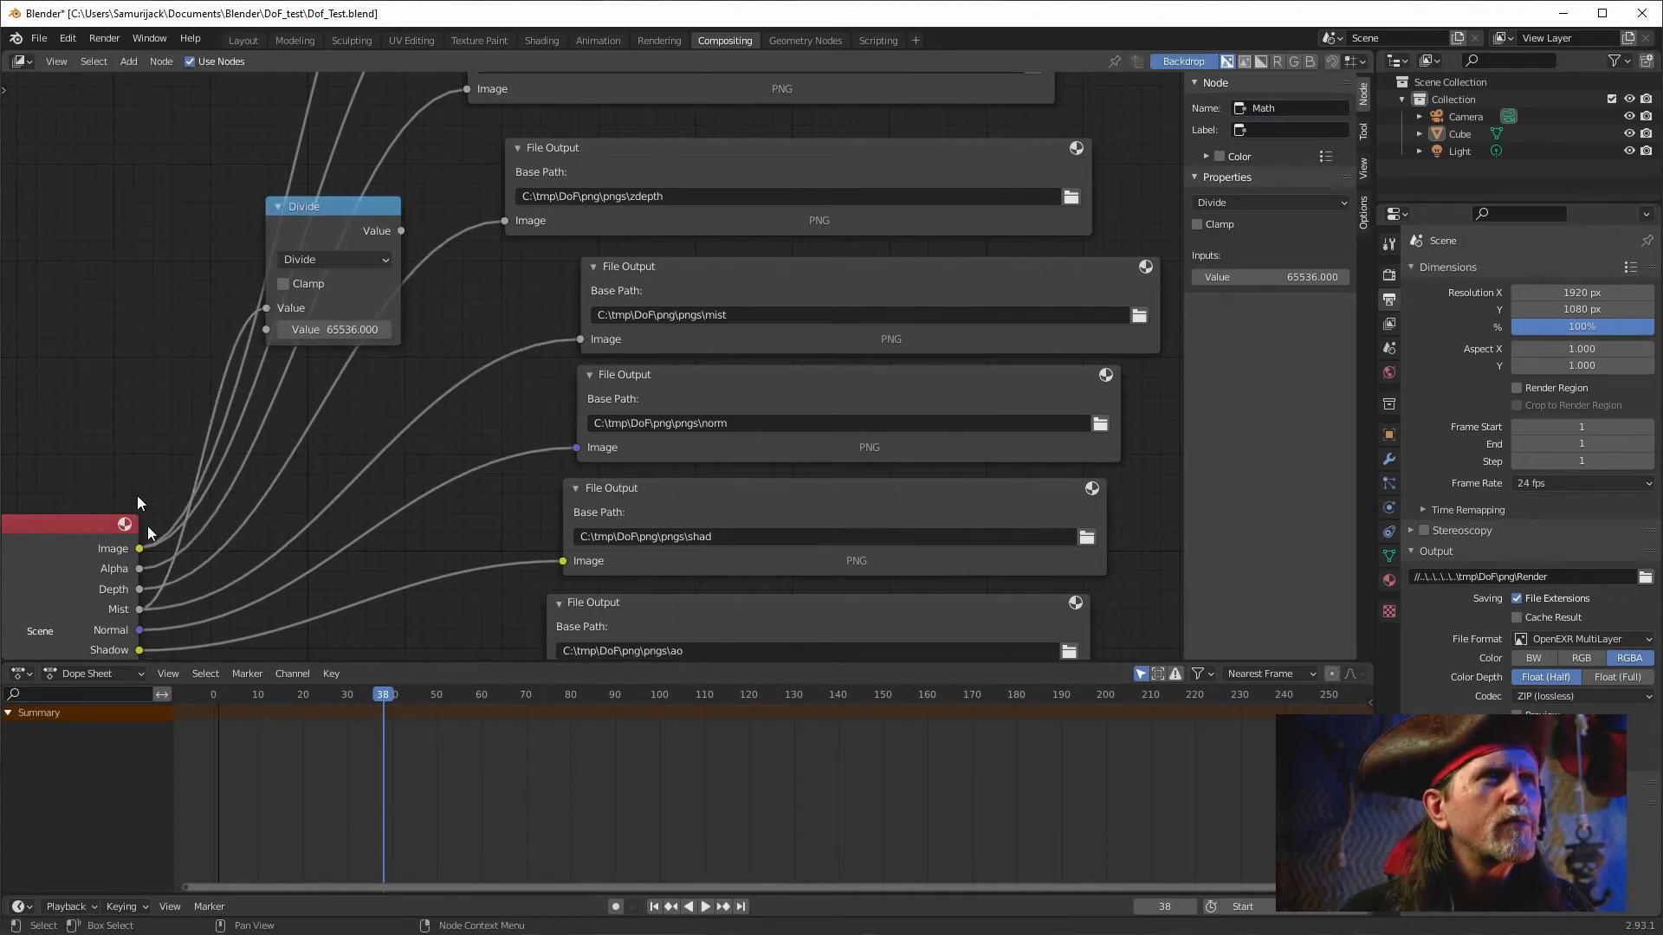
pyautogui.moveTo(329, 211); pyautogui.dragTo(172, 158)
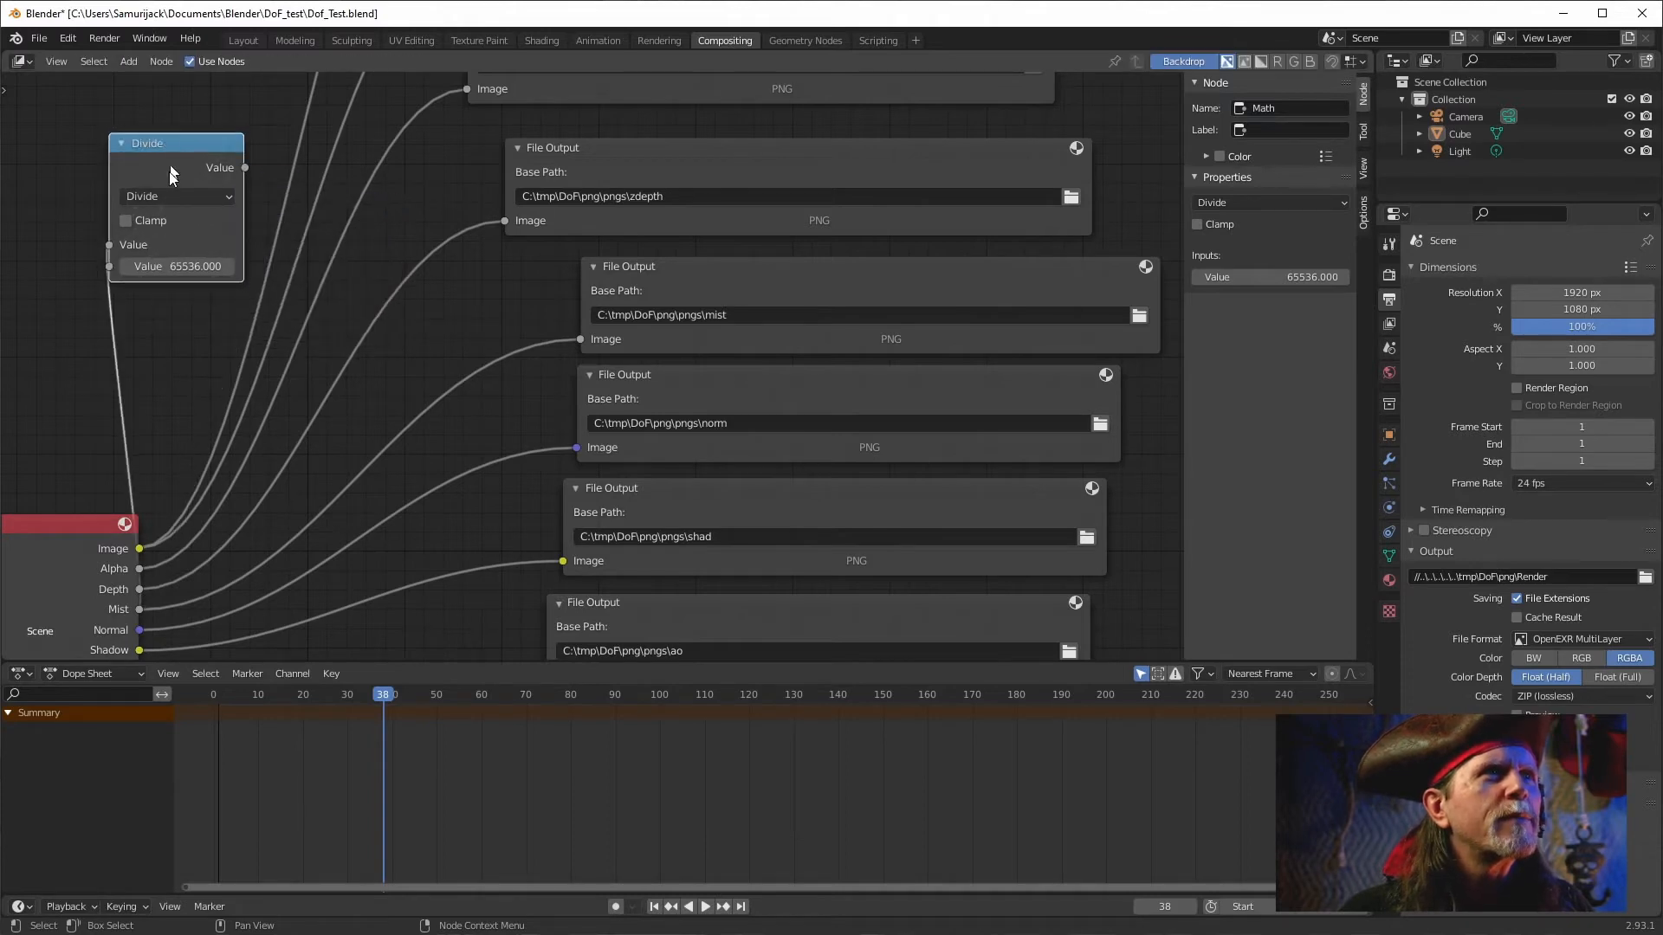
pyautogui.moveTo(108, 245); pyautogui.dragTo(252, 324)
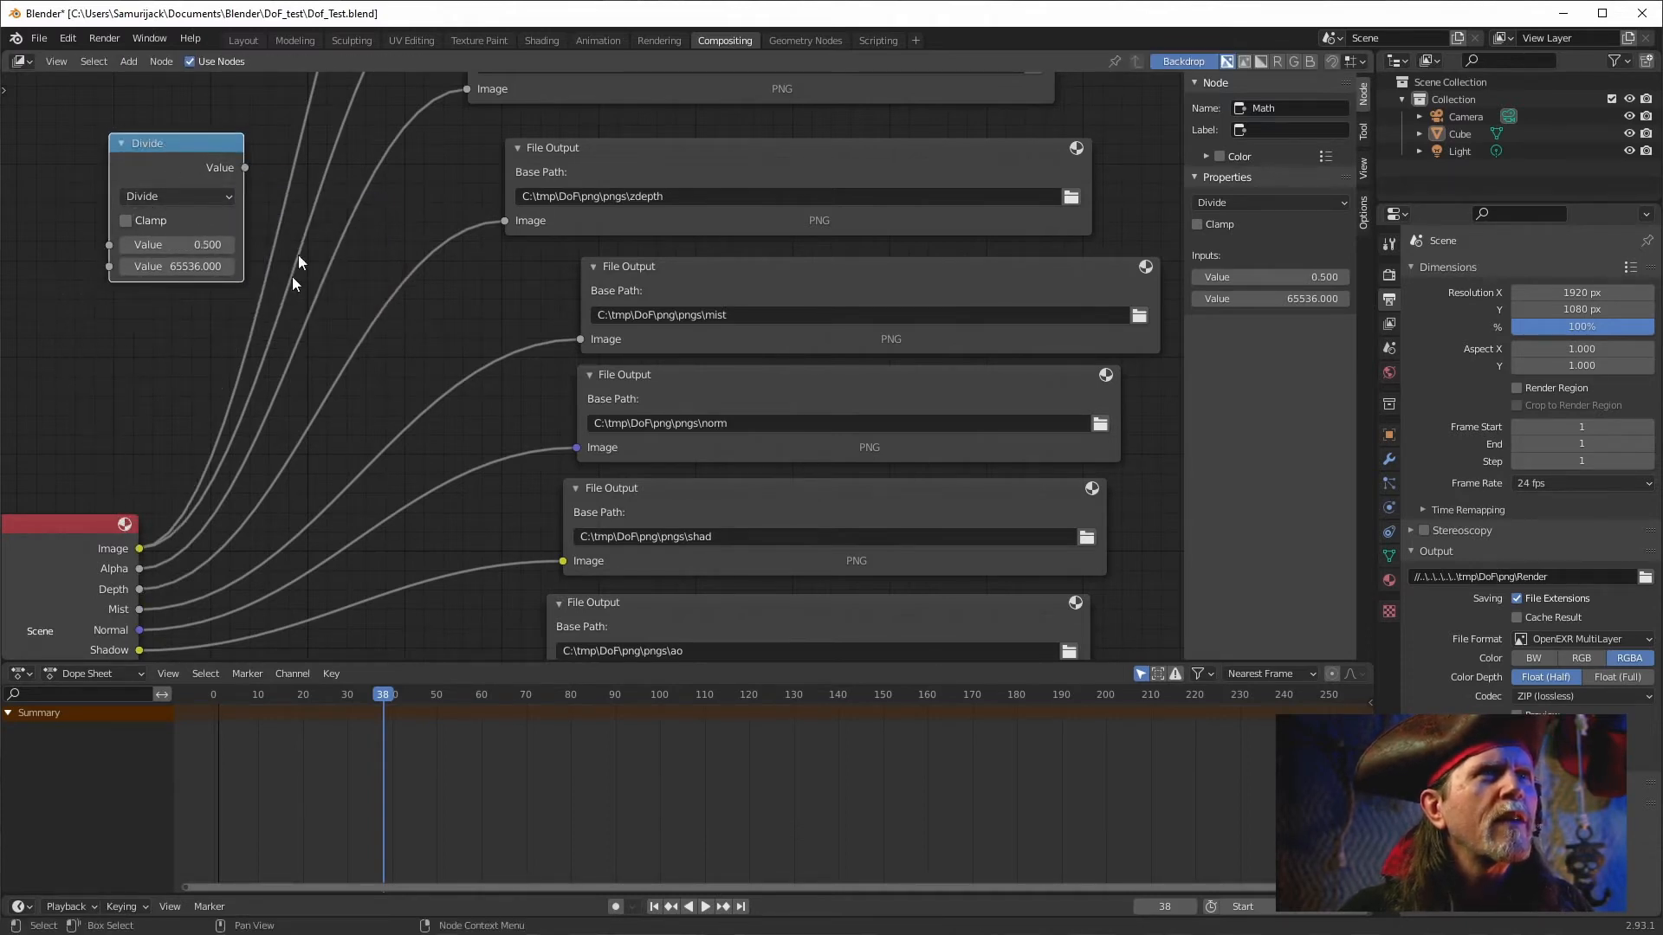
pyautogui.moveTo(188, 138); pyautogui.dragTo(202, 189)
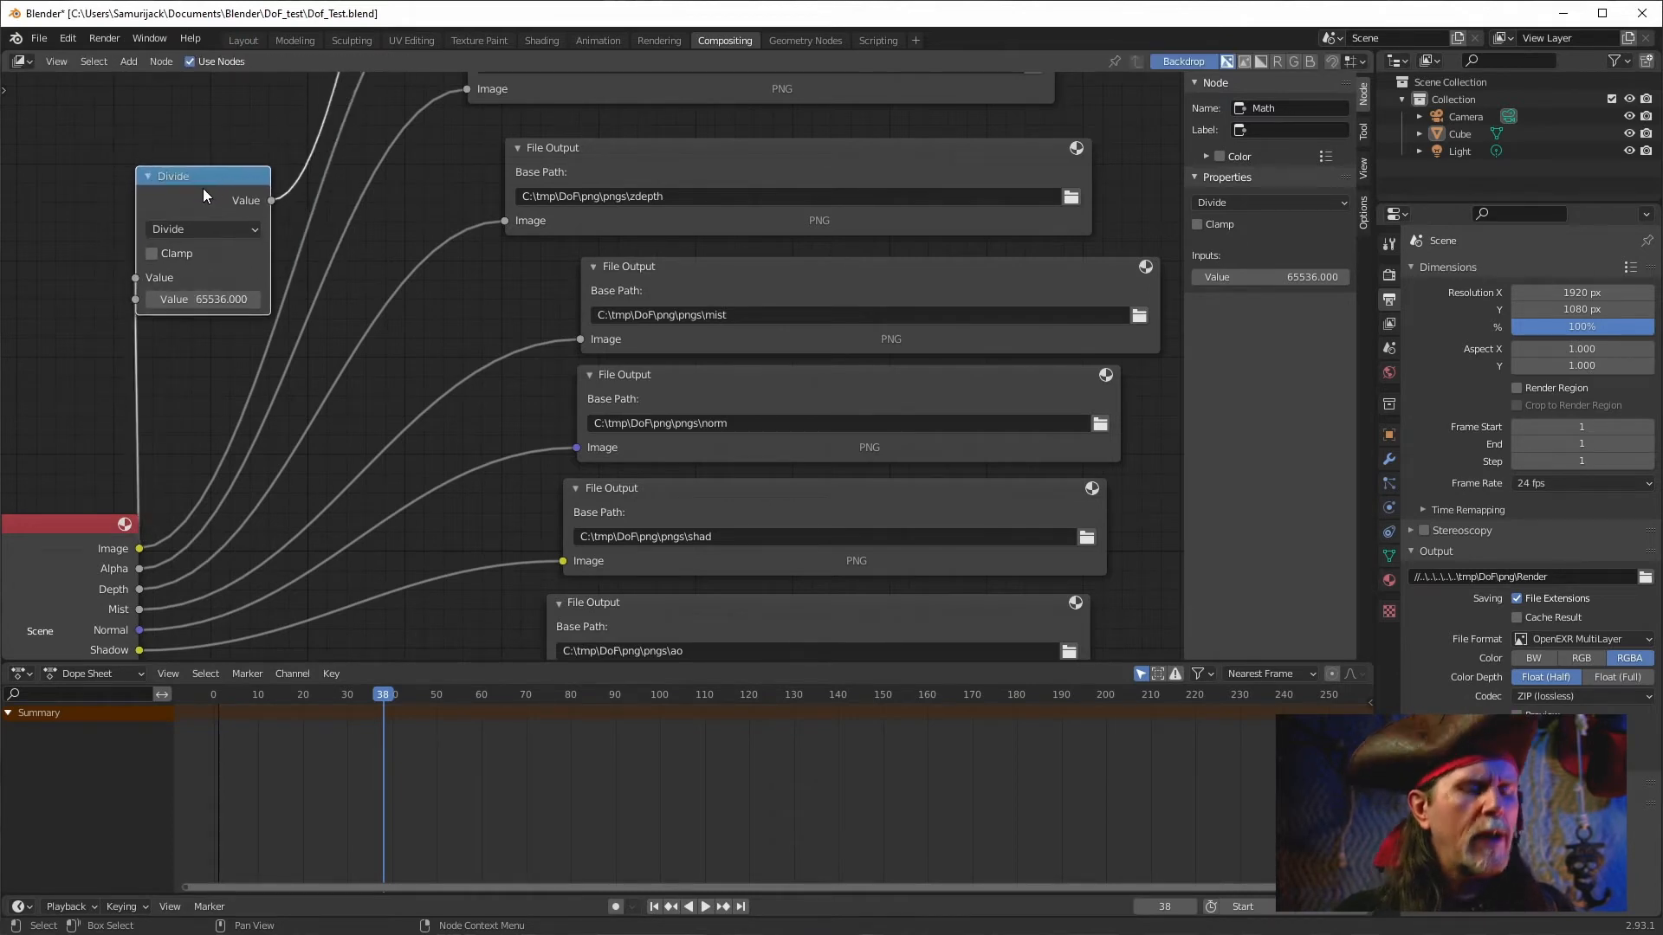
# Undo the last three node edits and select the zdepth File Output node.
pyautogui.hotkey('ctrl', 'z')
pyautogui.hotkey('ctrl', 'z')
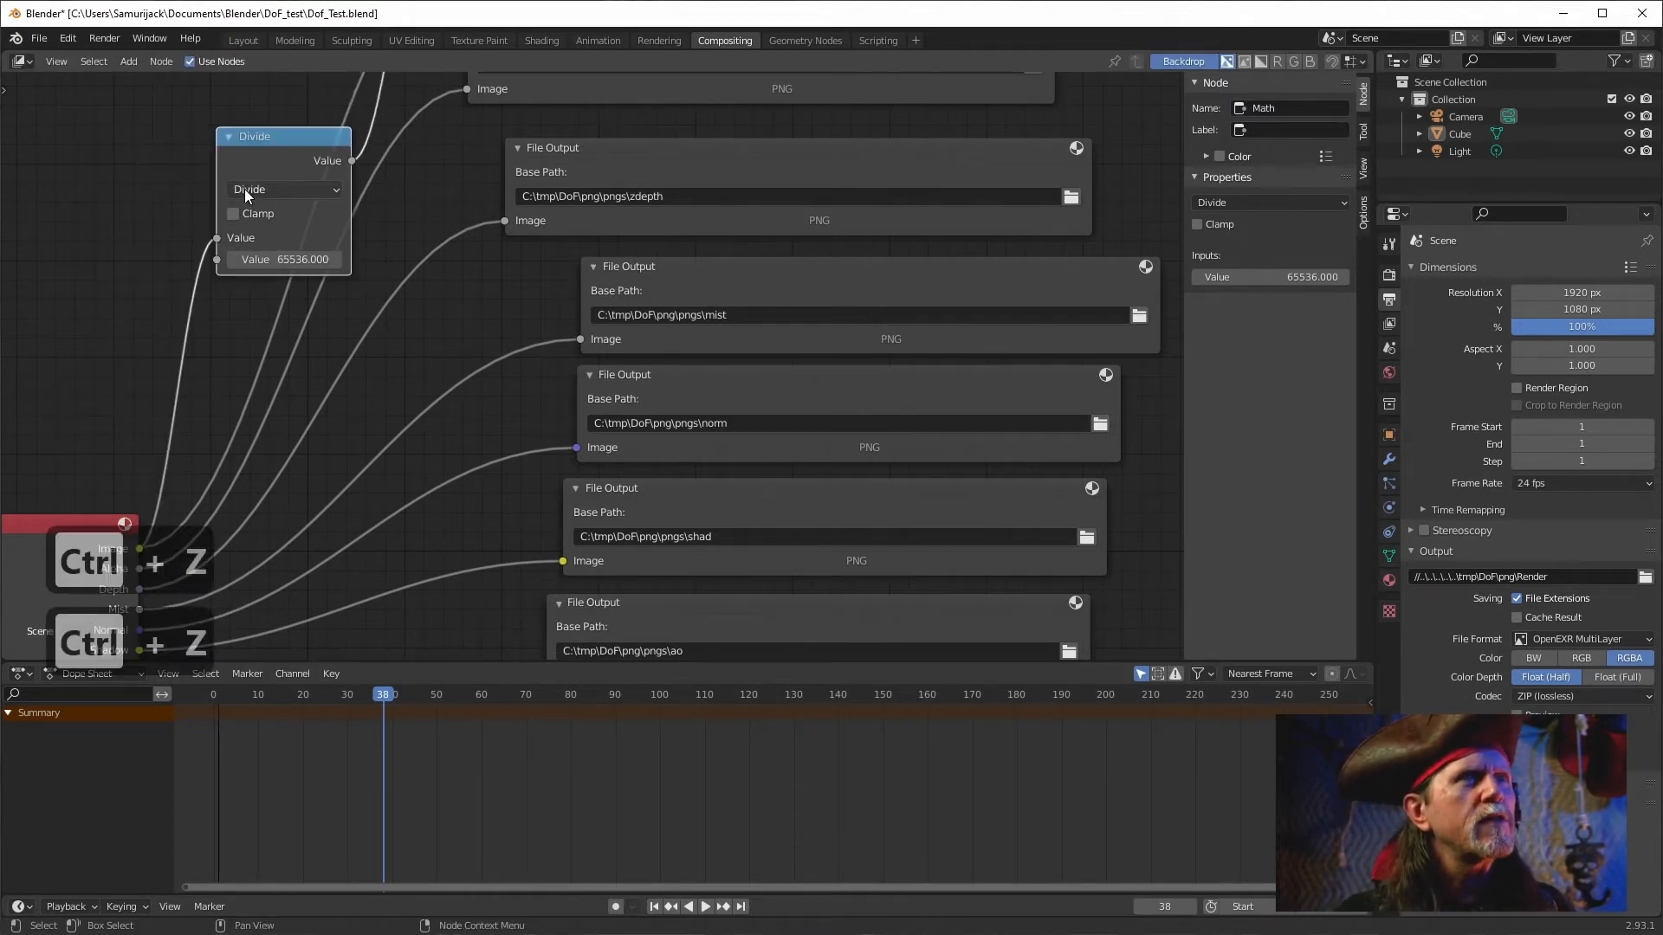
pyautogui.hotkey('ctrl', 'z')
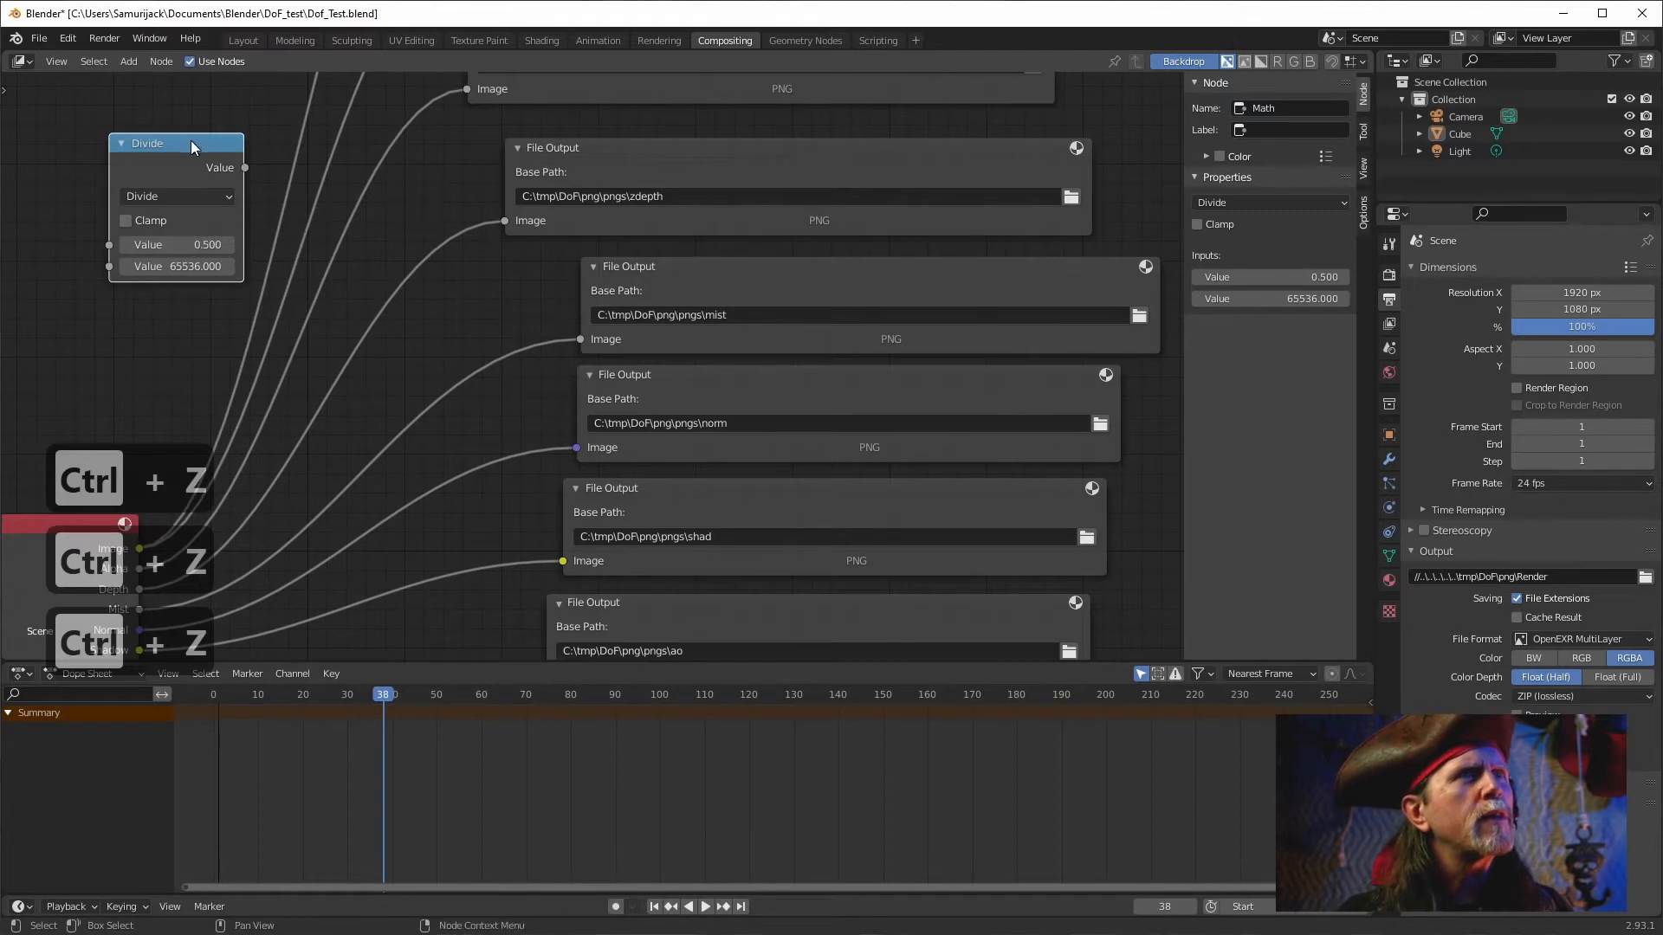
pyautogui.moveTo(419, 381); pyautogui.dragTo(668, 368)
pyautogui.click(890, 138)
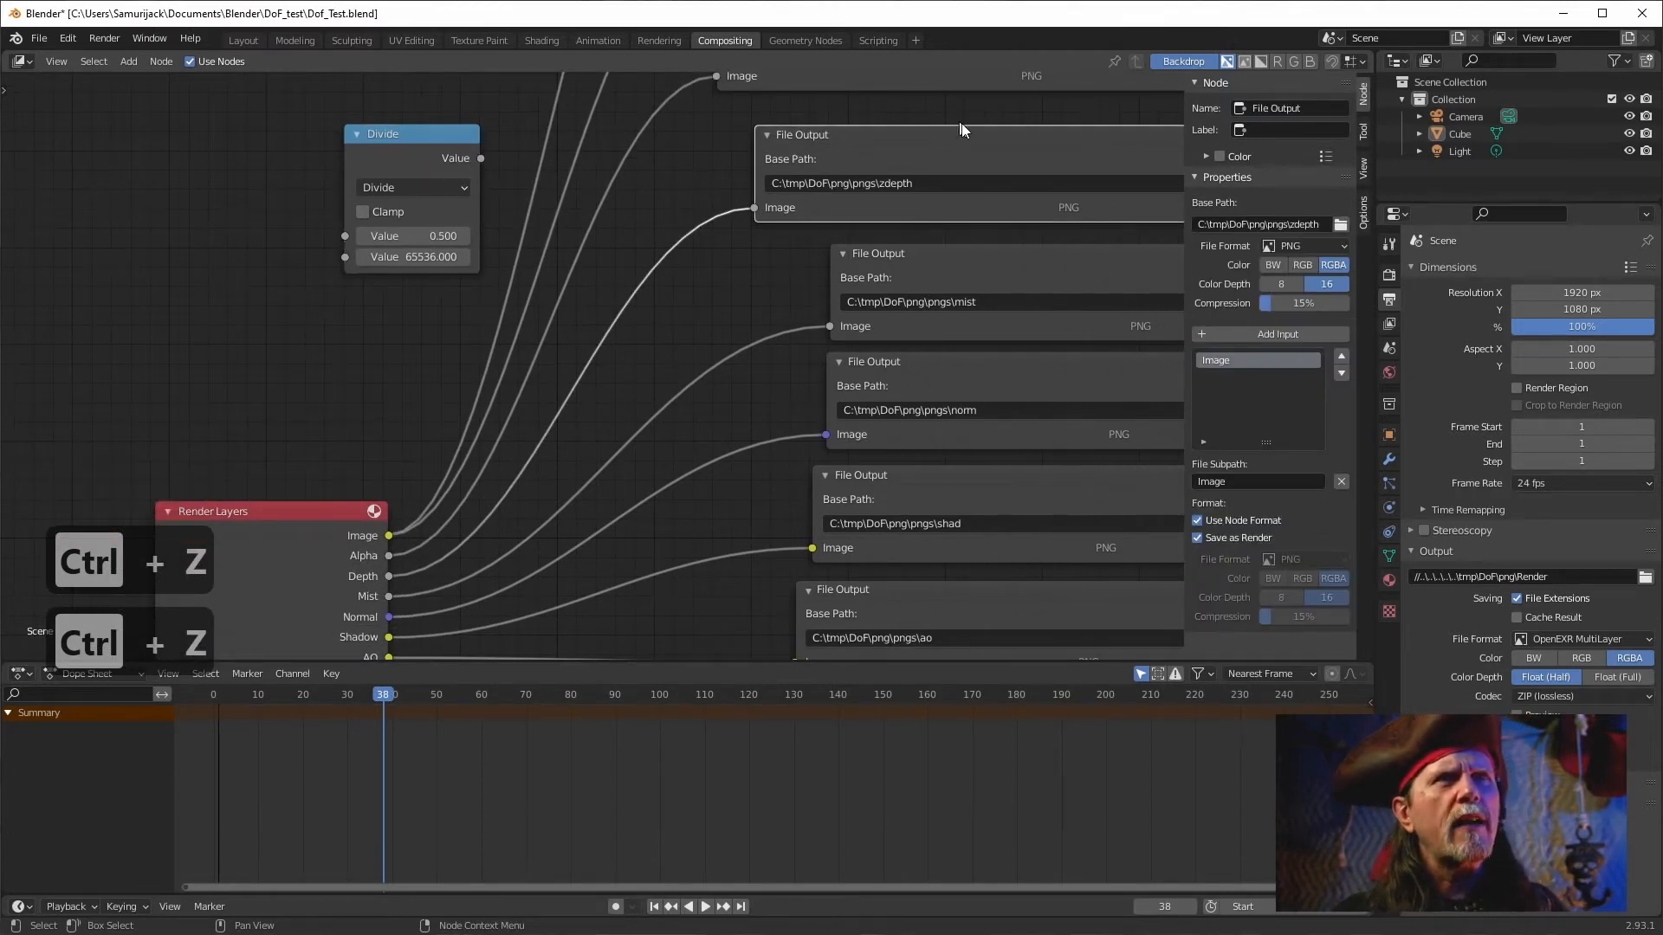
# Duplicate the zdepth File Output node and place the copy beside the Divide node.
pyautogui.hotkey('alt', 'c')
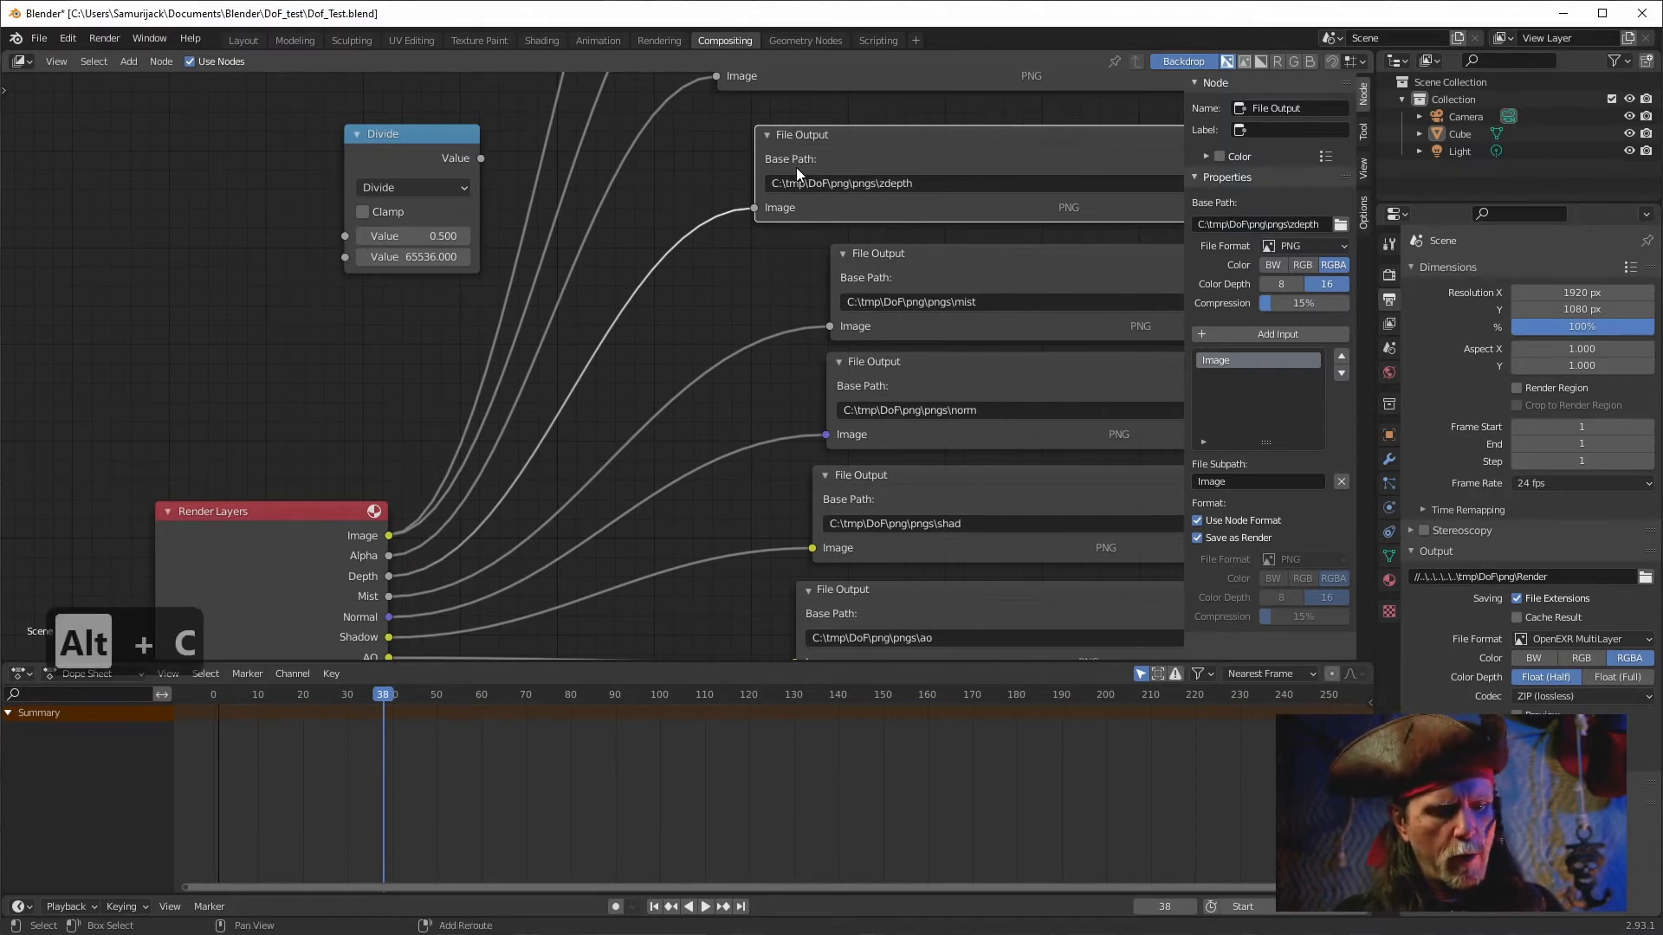
pyautogui.hotkey('shift', 'd')
pyautogui.click(562, 153)
pyautogui.moveTo(412, 137); pyautogui.dragTo(319, 139)
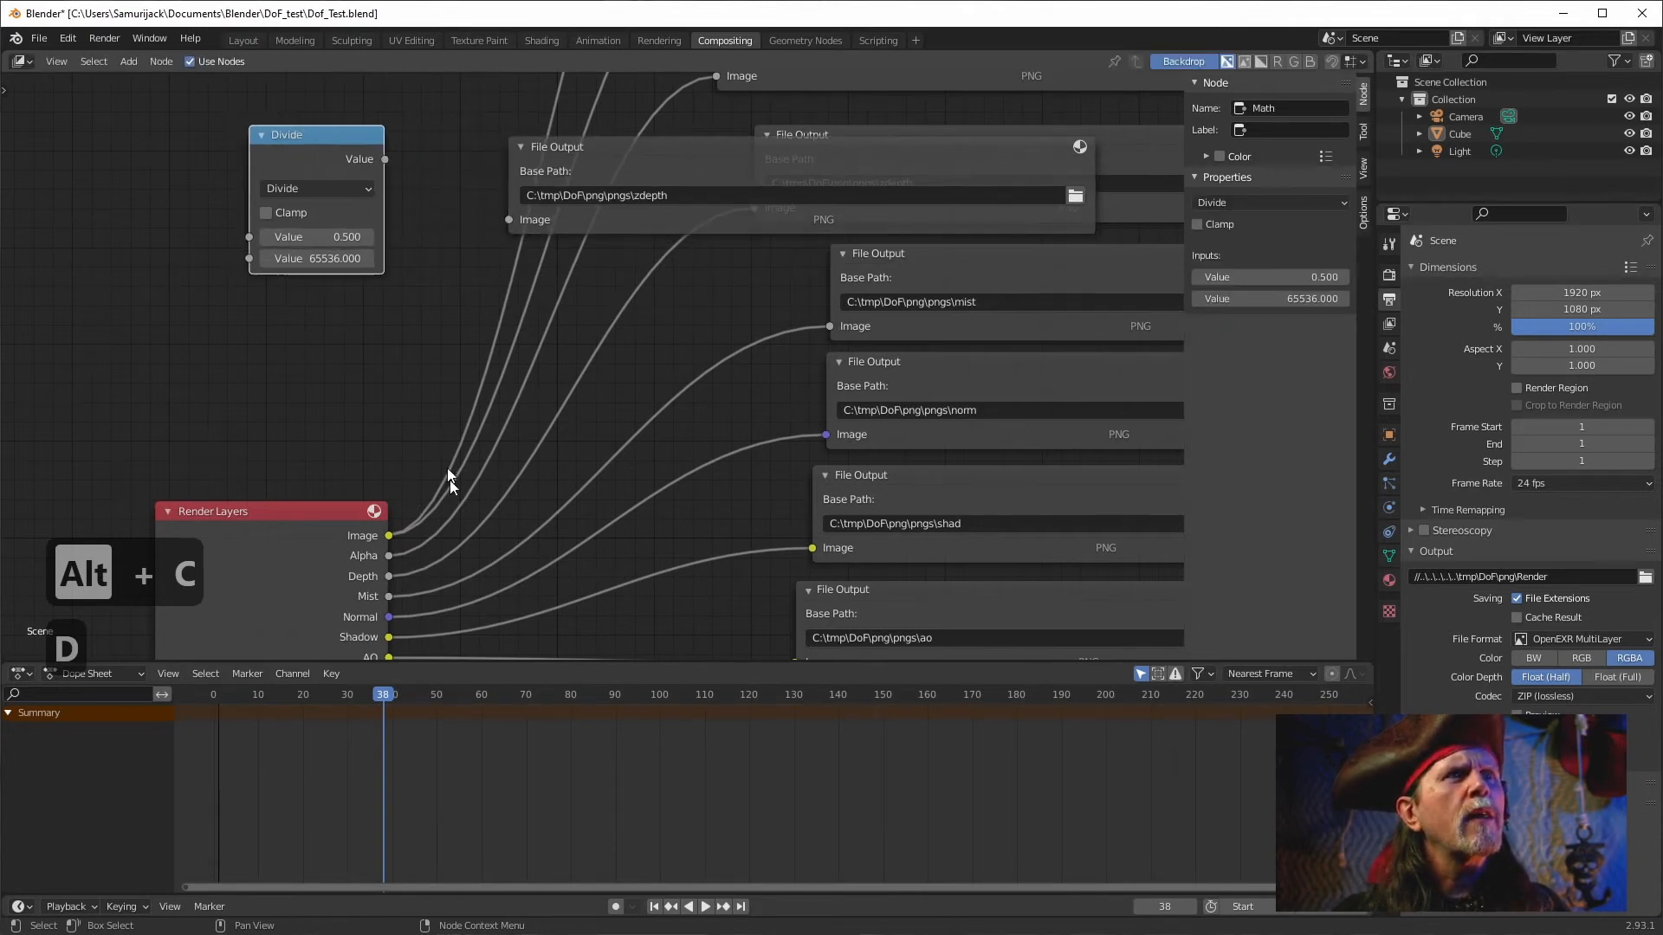
# Route the Depth pass through the Divide node into the duplicated File Output node.
pyautogui.moveTo(386, 573); pyautogui.dragTo(241, 237)
pyautogui.moveTo(384, 160); pyautogui.dragTo(508, 220)
# Set the duplicated File Output's base path to C:\tmp\DoF\png\pngs\zdepth1.
pyautogui.click(721, 189)
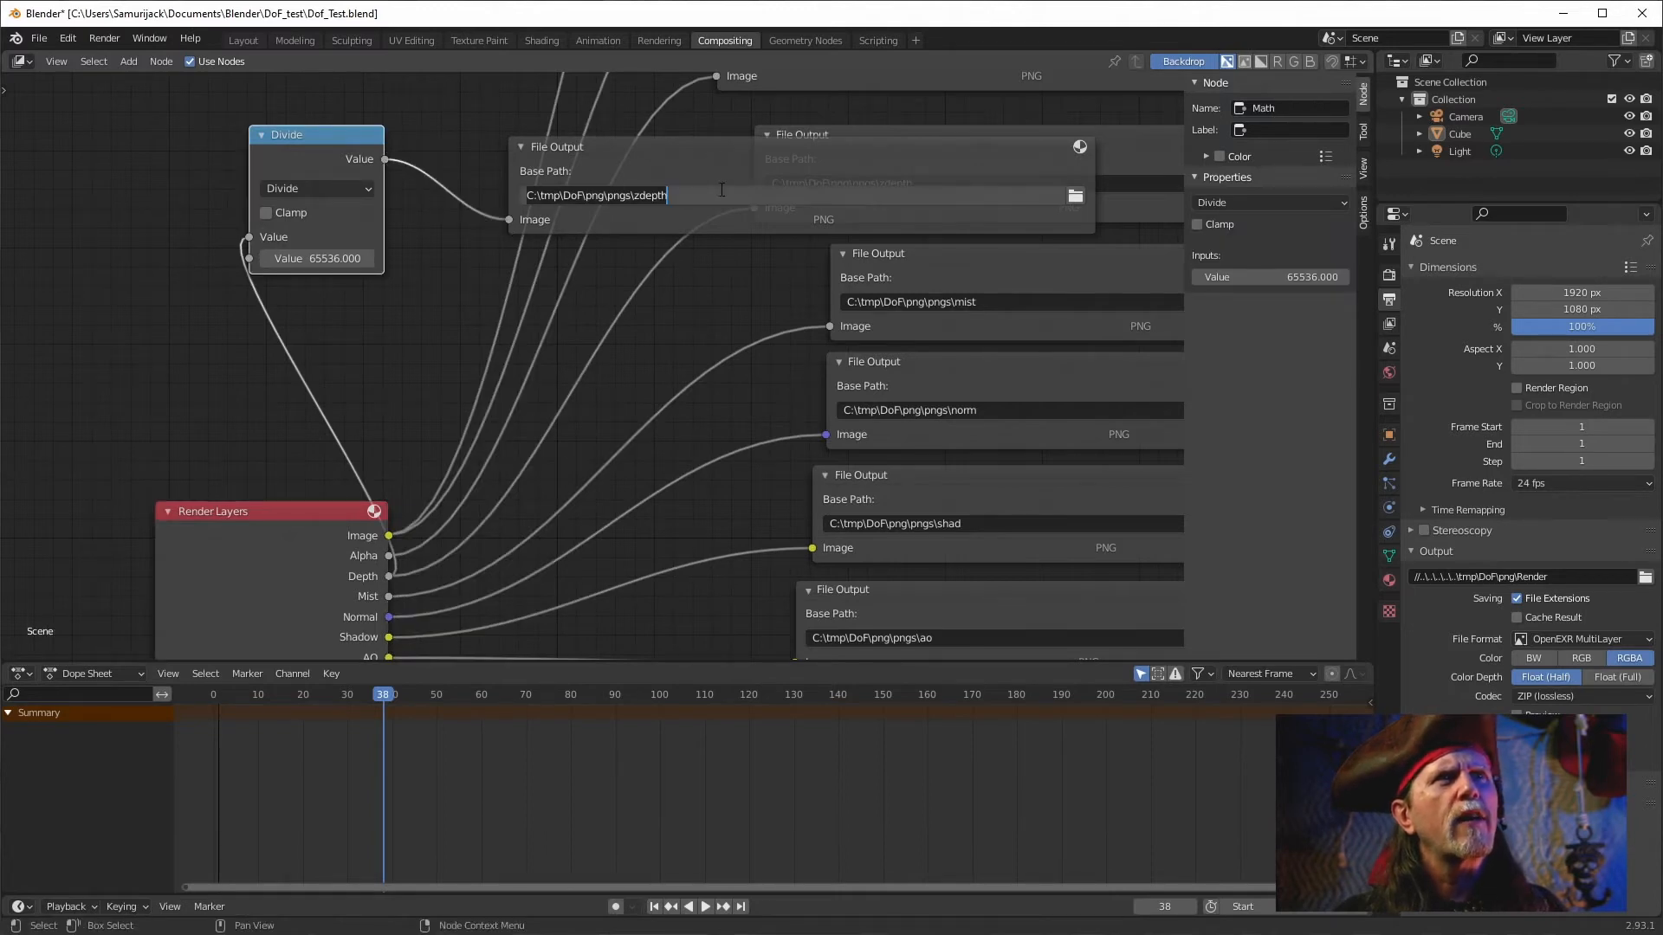
pyautogui.write('1')
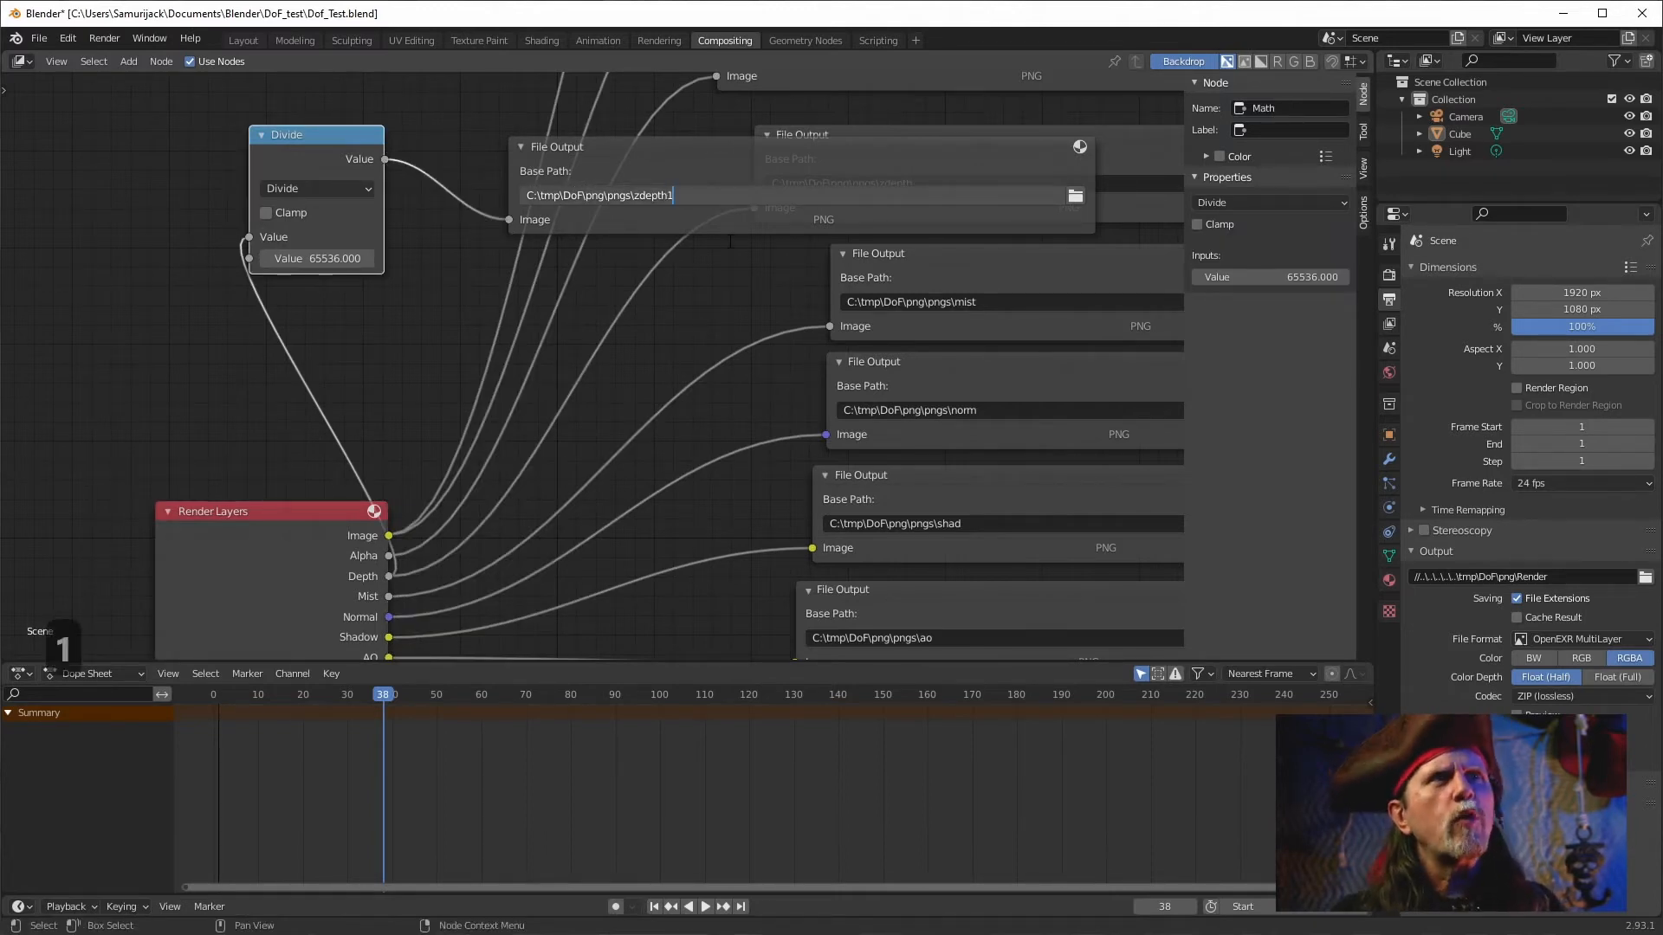
pyautogui.press('Return')
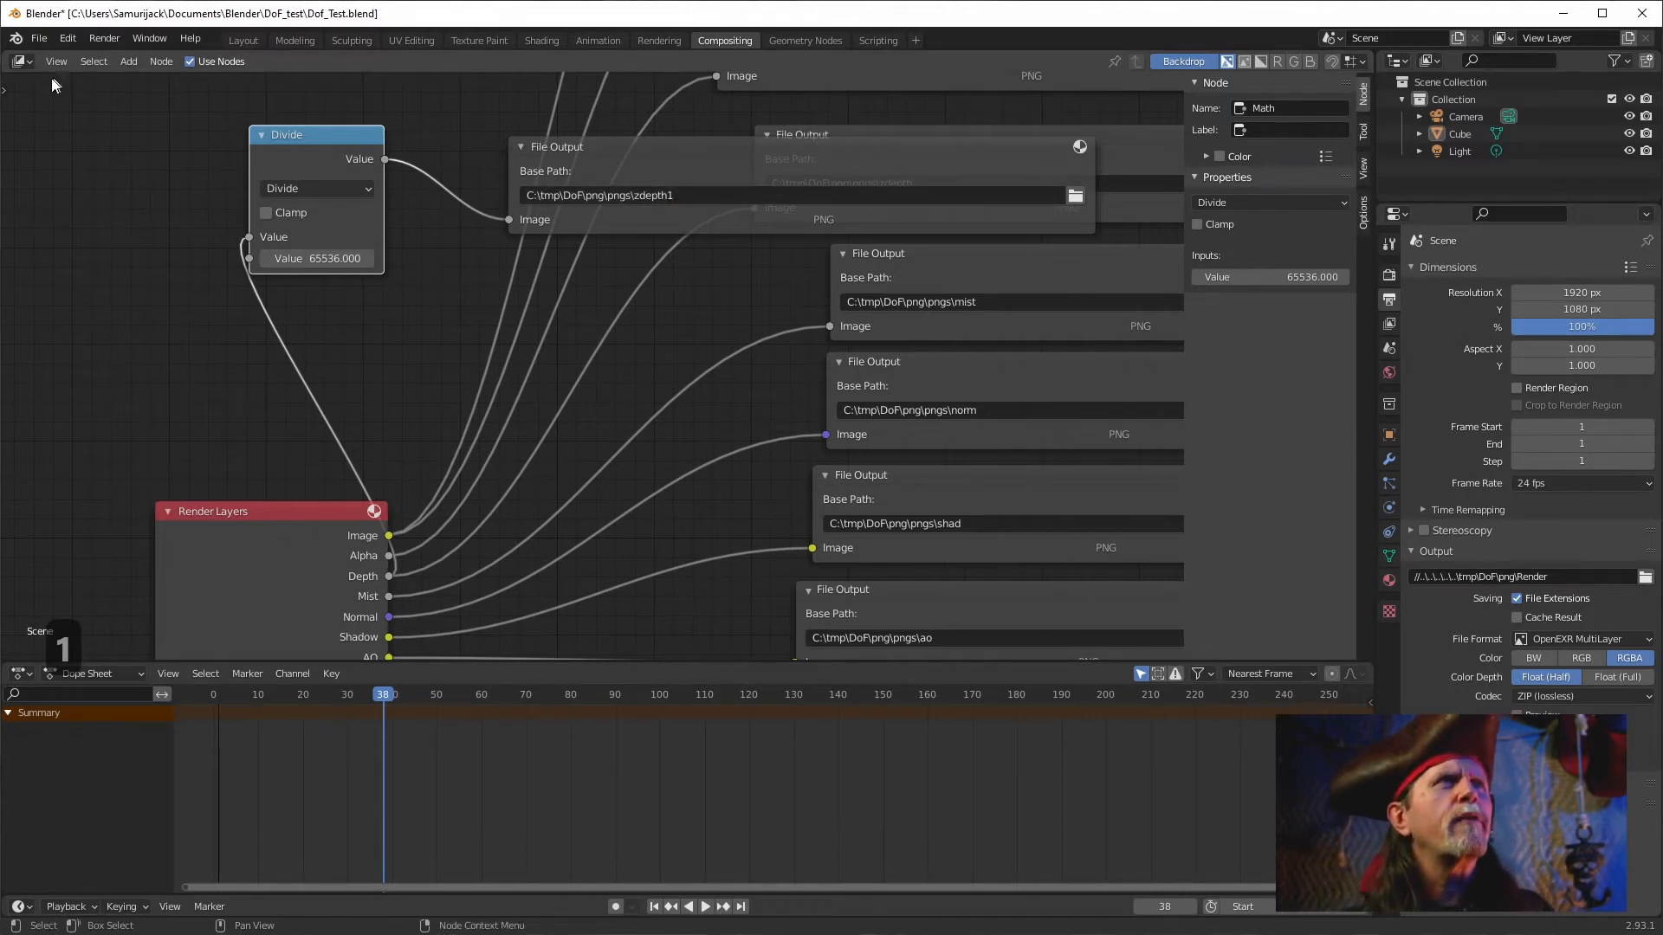
# Render the animation and close the render window.
pyautogui.click(100, 39)
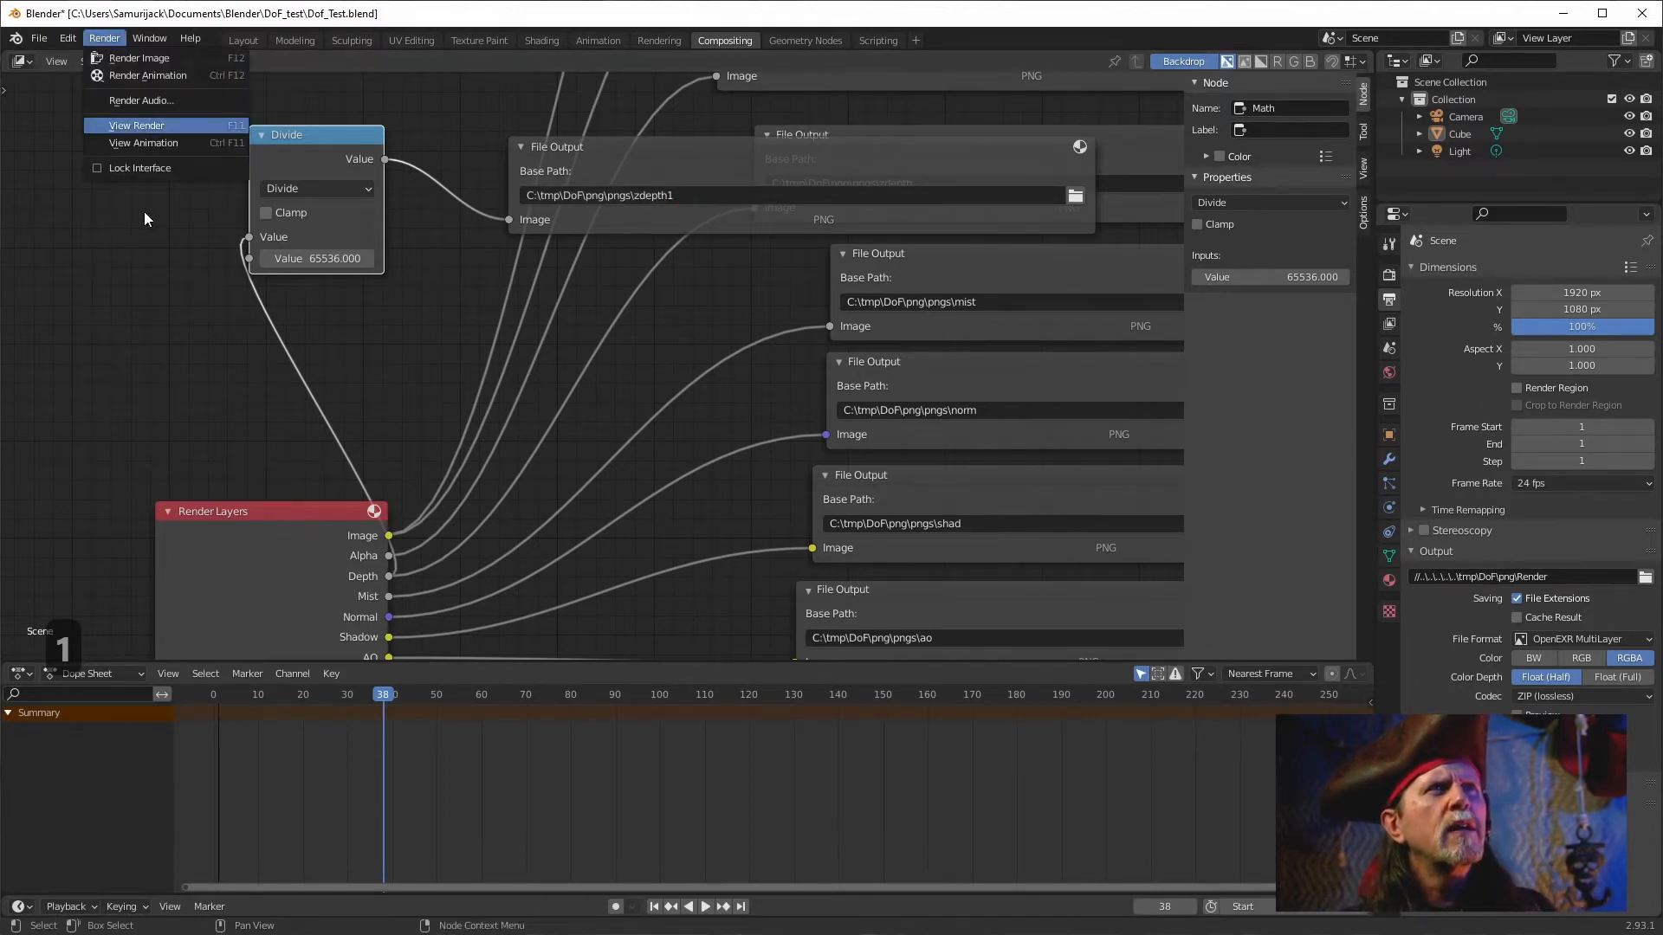
pyautogui.click(129, 75)
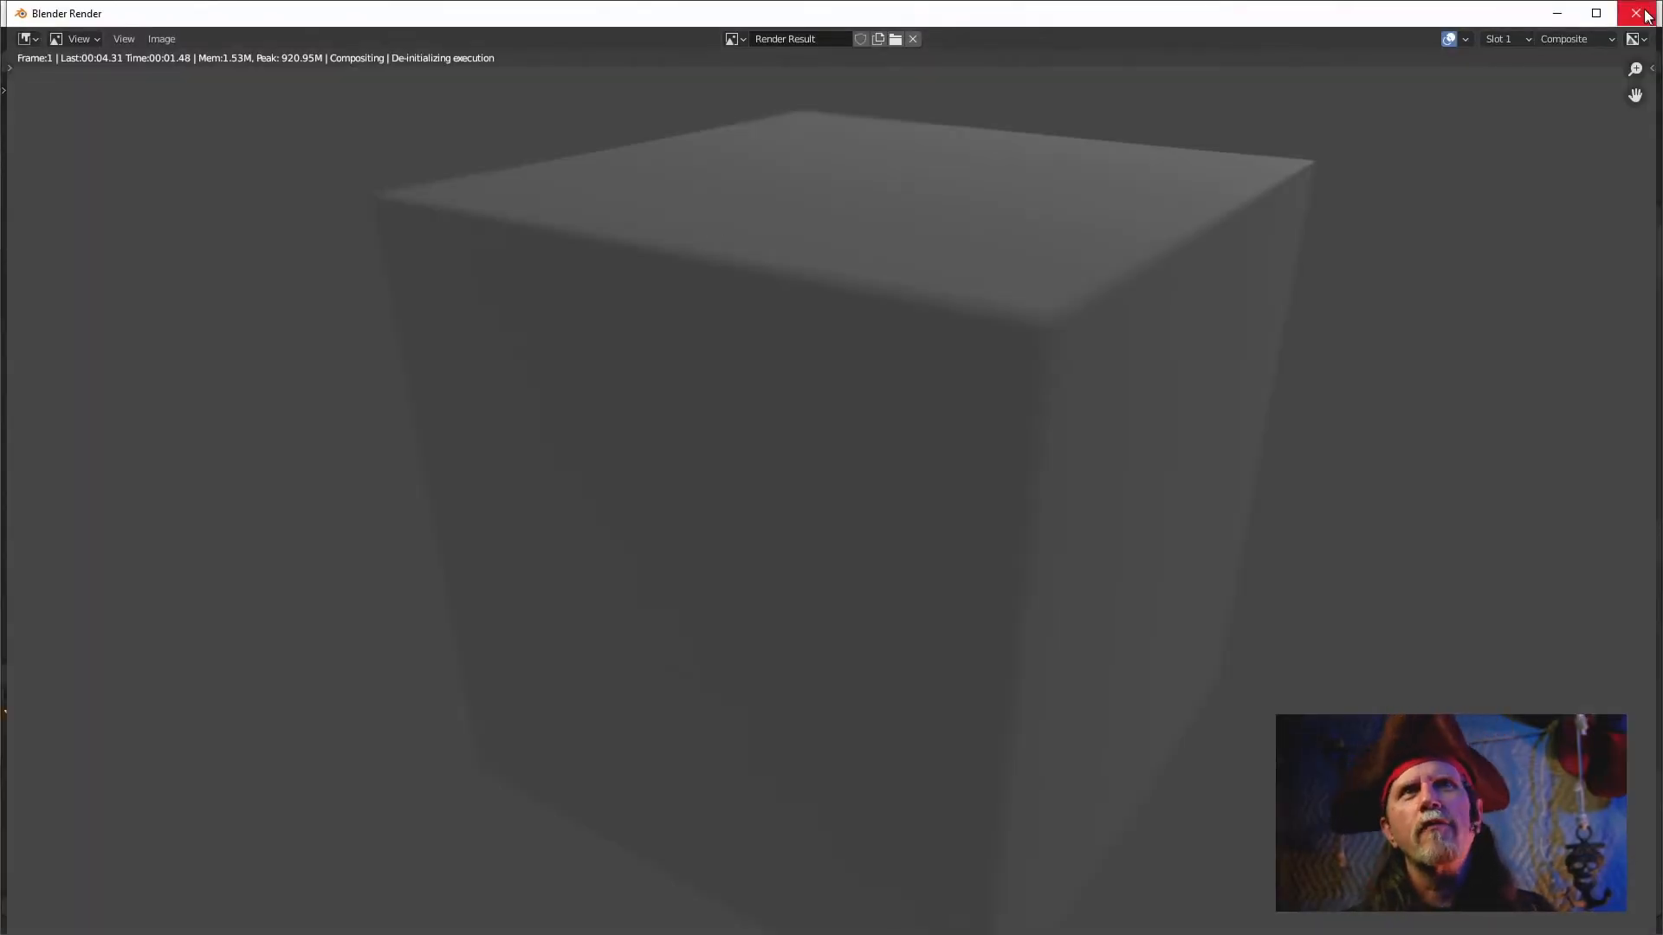
pyautogui.press('Escape')
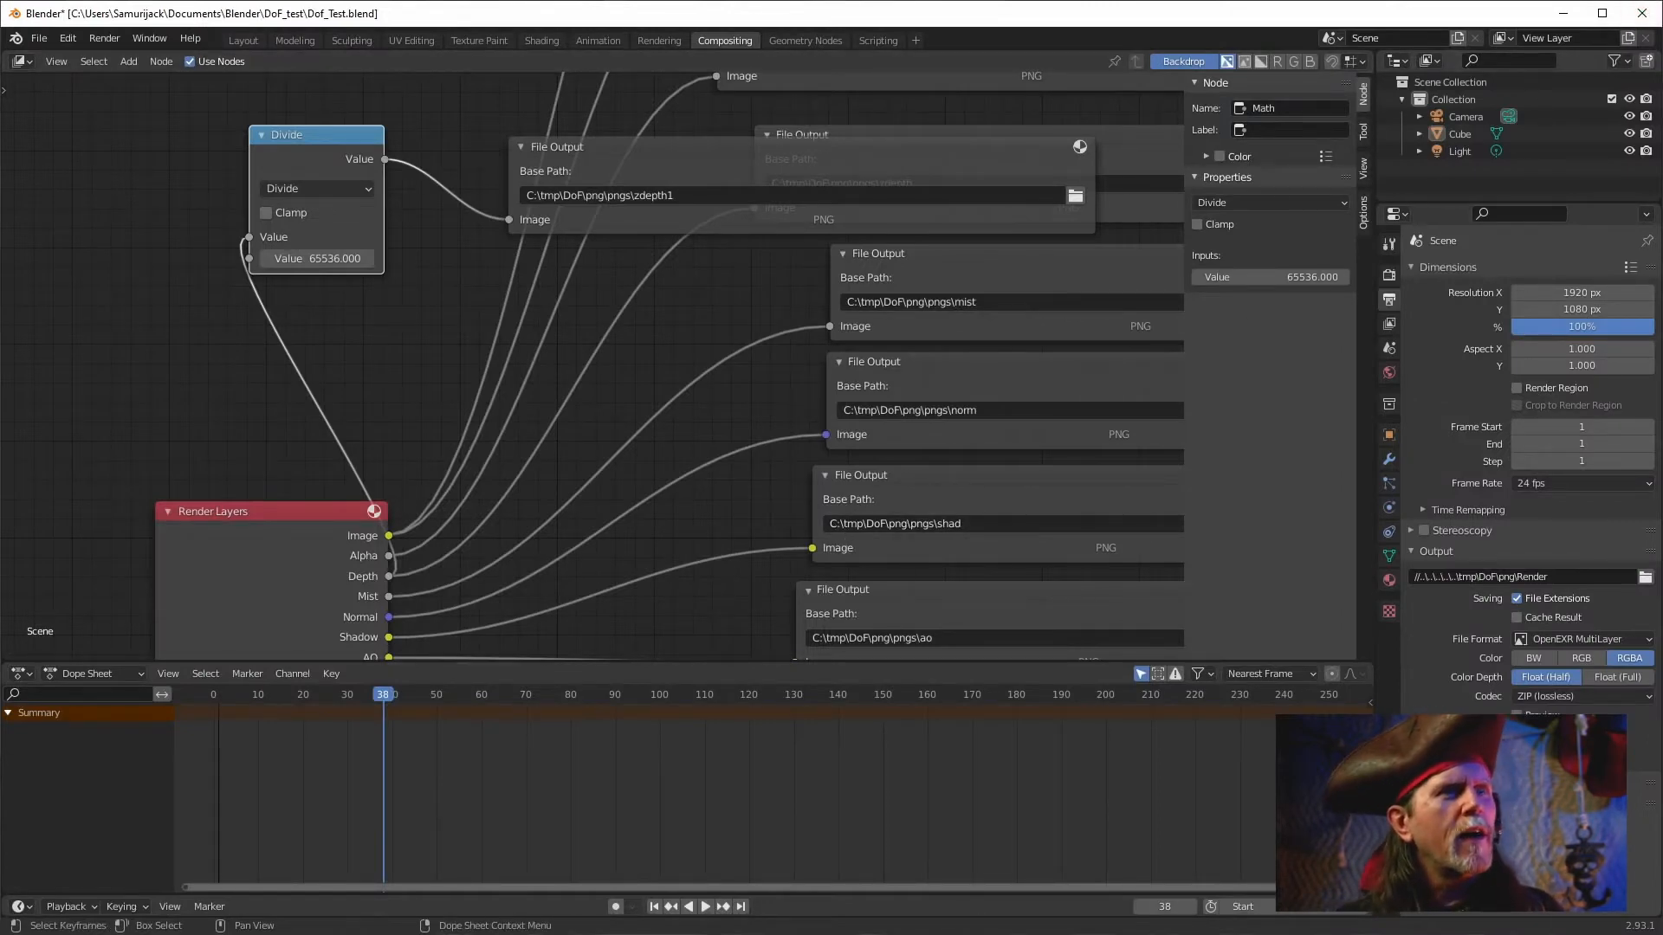
# Switch to the Natron window.
pyautogui.click(199, 934)
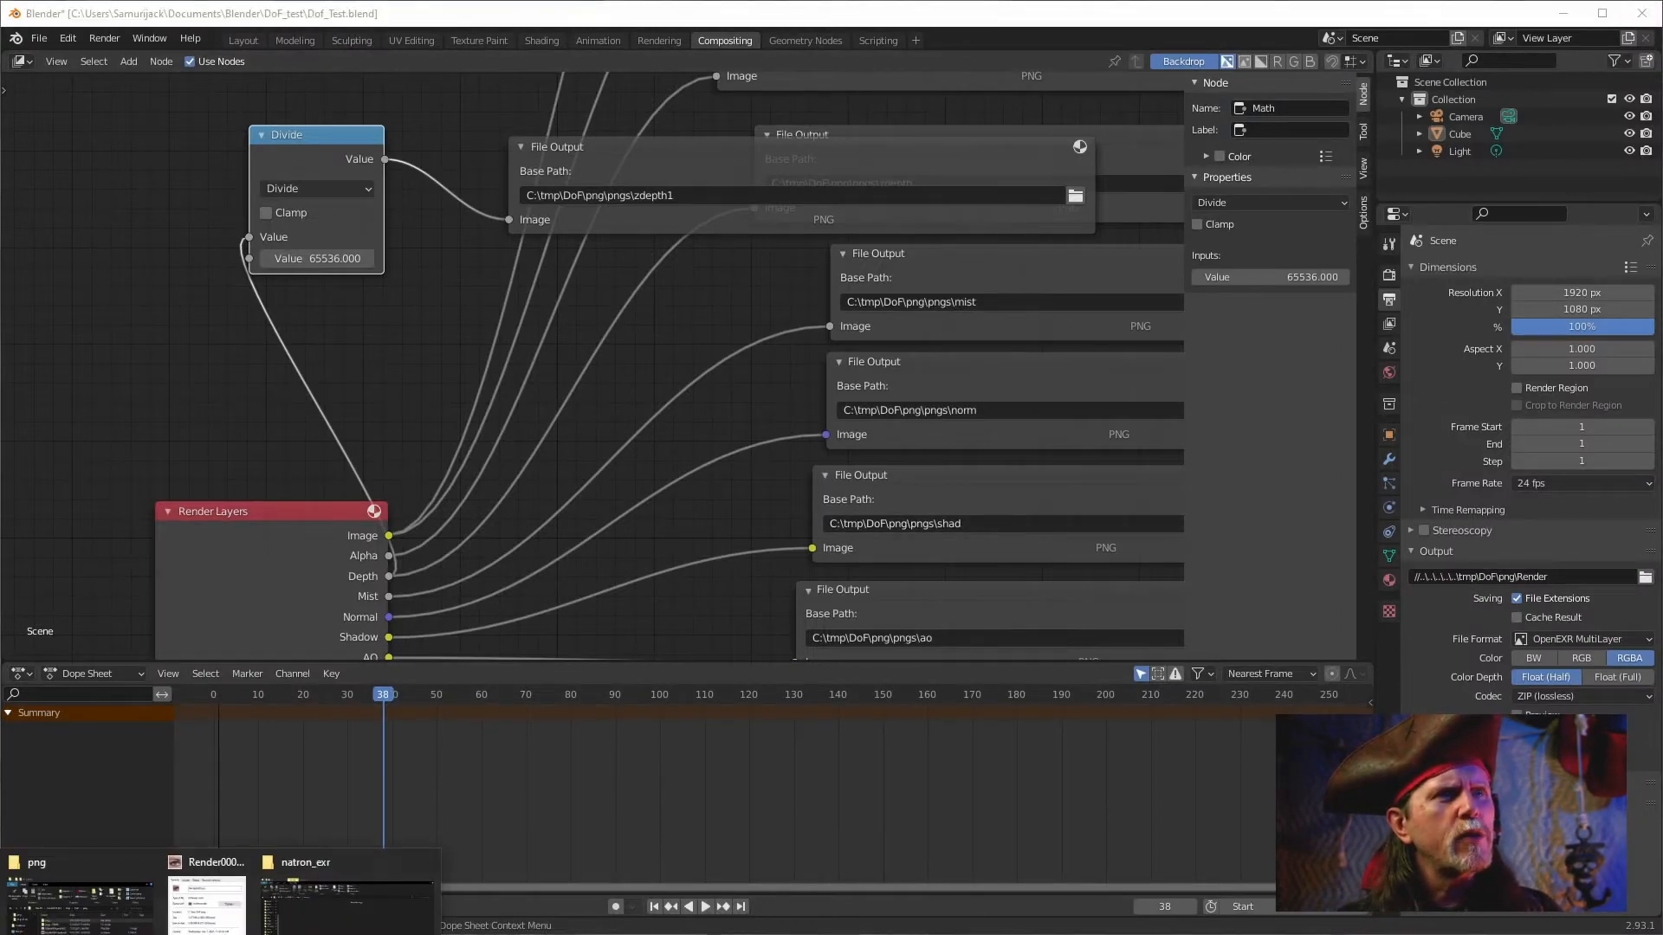
pyautogui.click(80, 905)
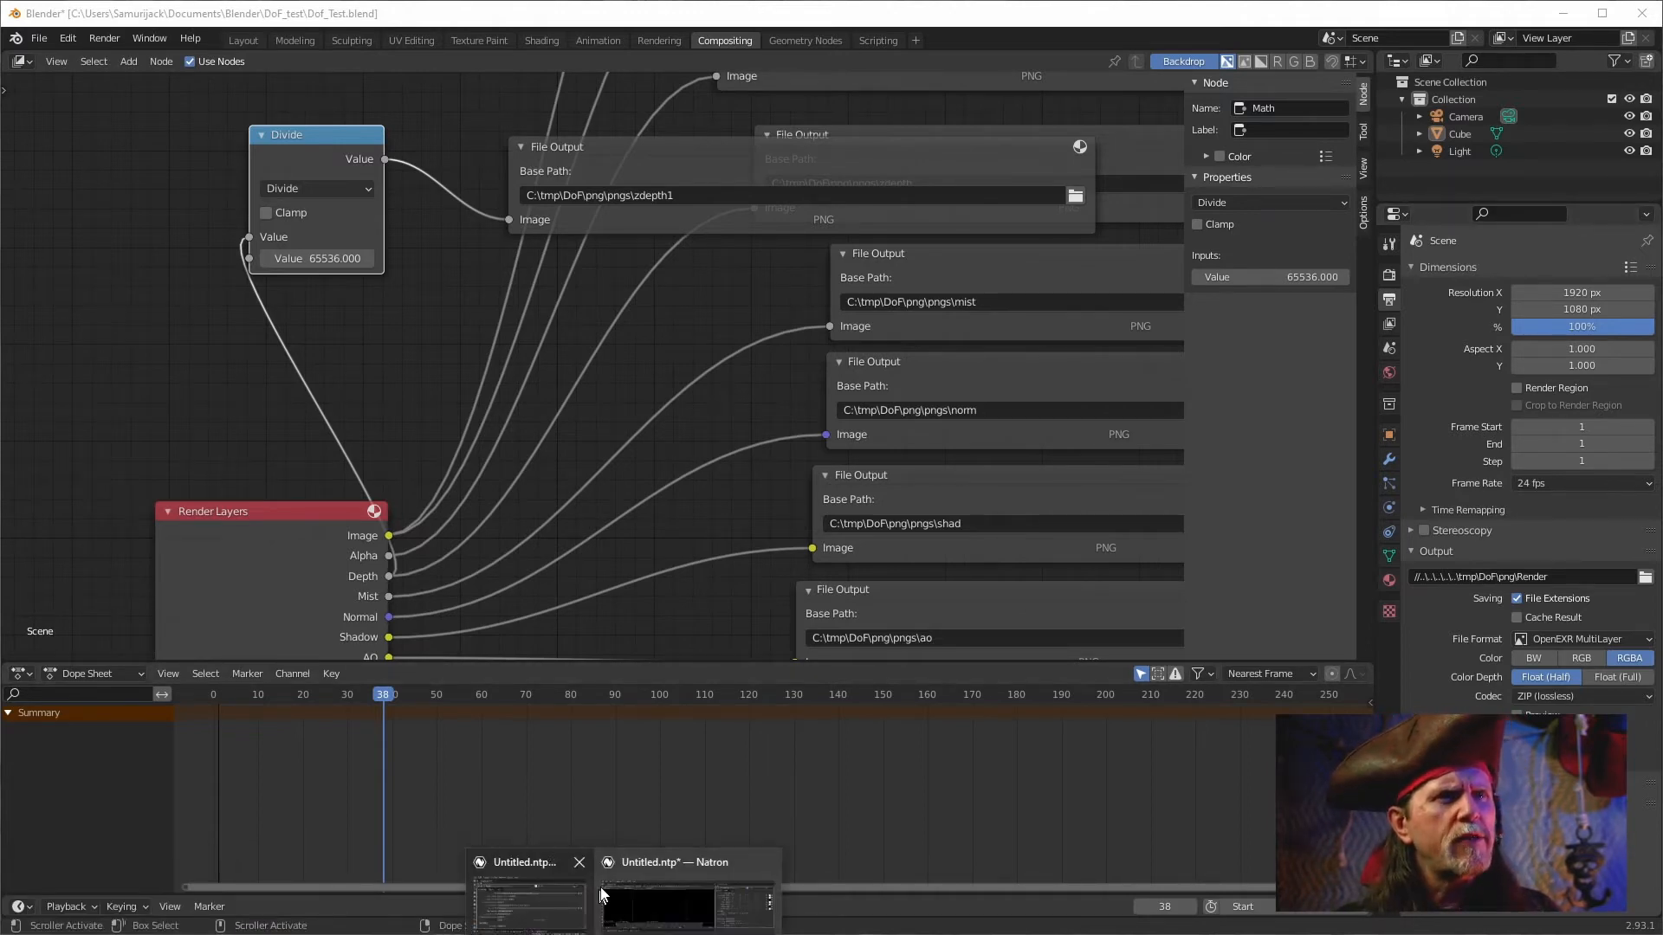
pyautogui.click(670, 909)
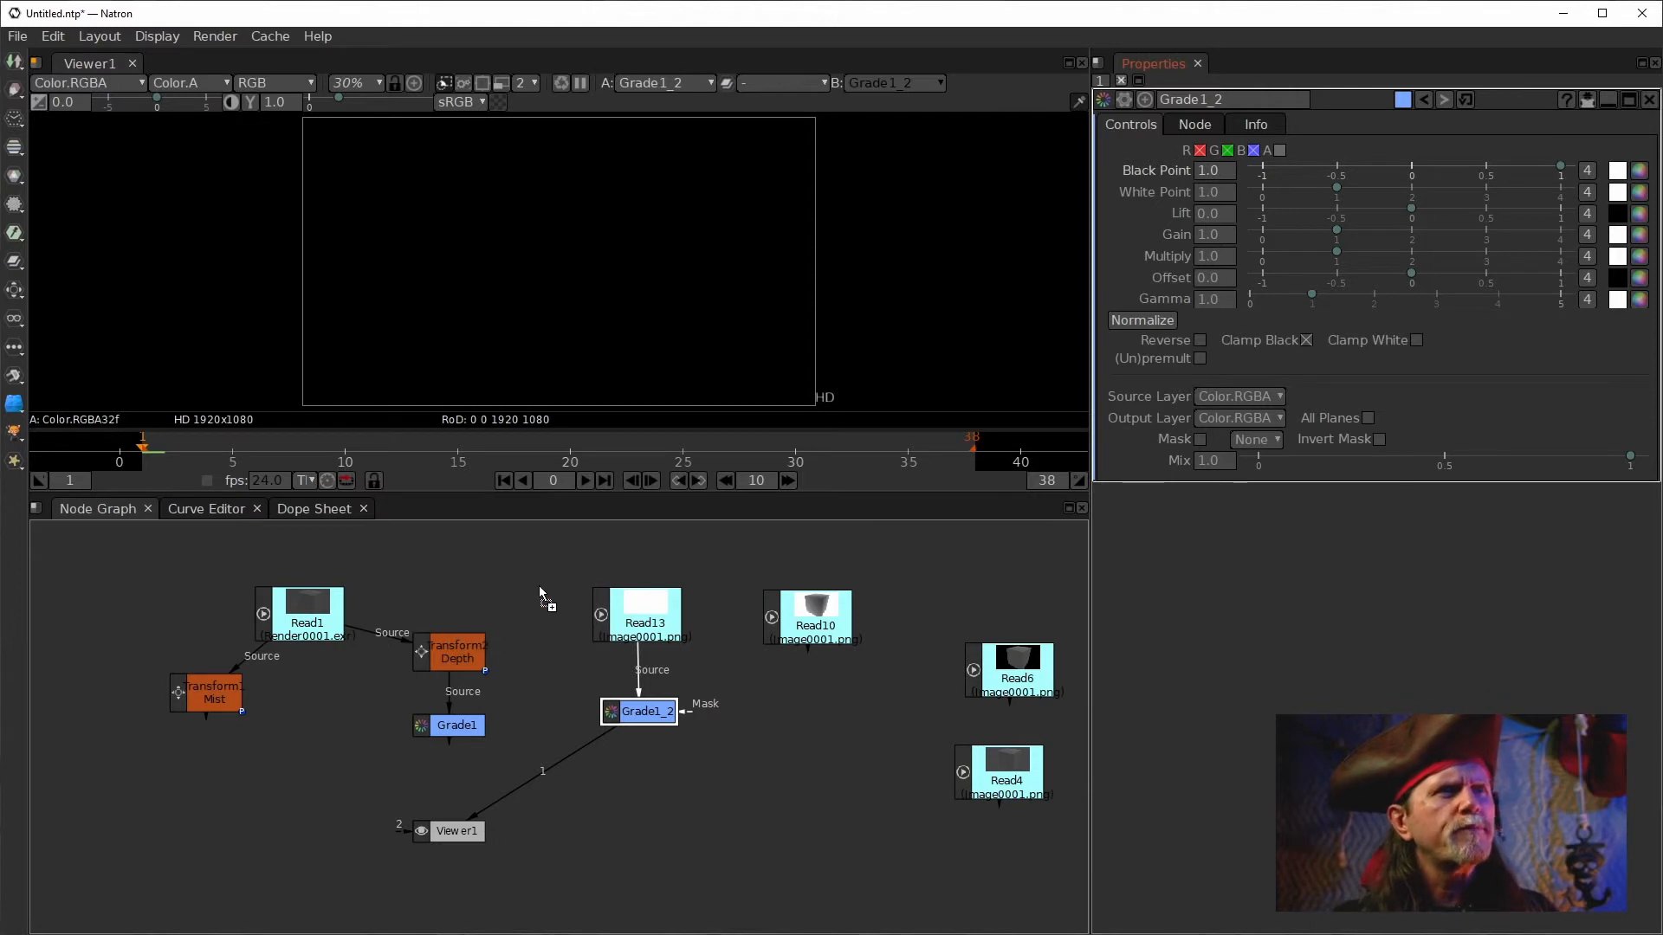
# Load the zdepth1 image0001.png as a new Read node and show it in the viewer.
pyautogui.moveTo(537, 583); pyautogui.dragTo(661, 818)
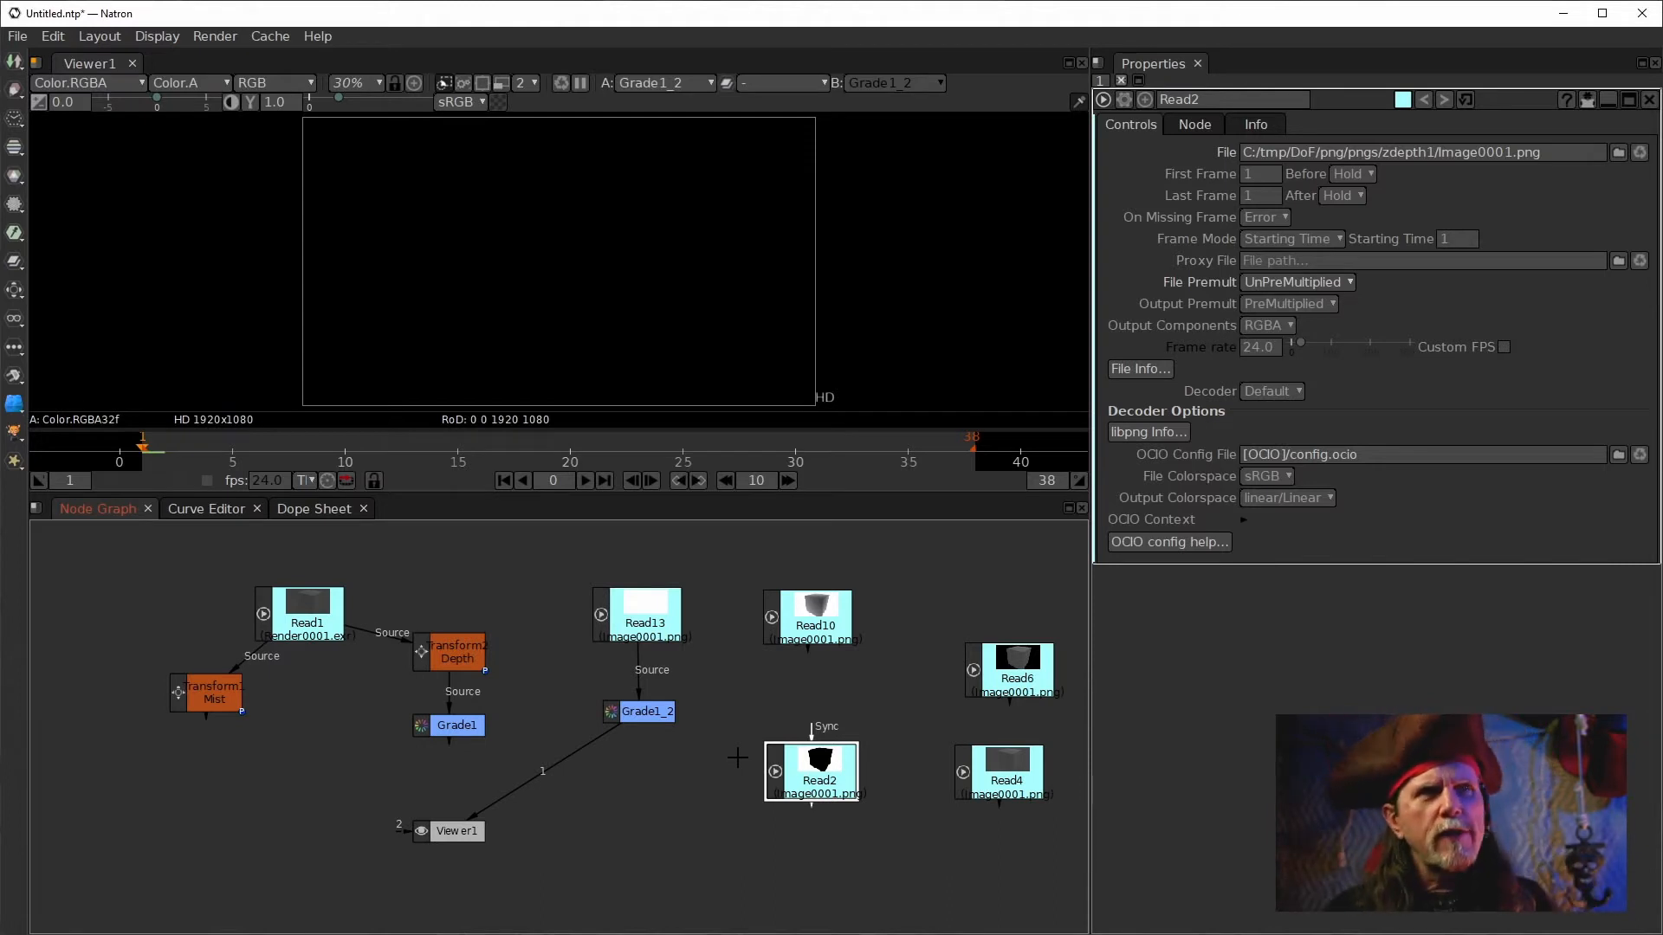
pyautogui.moveTo(825, 773); pyautogui.dragTo(773, 752)
pyautogui.press('1')
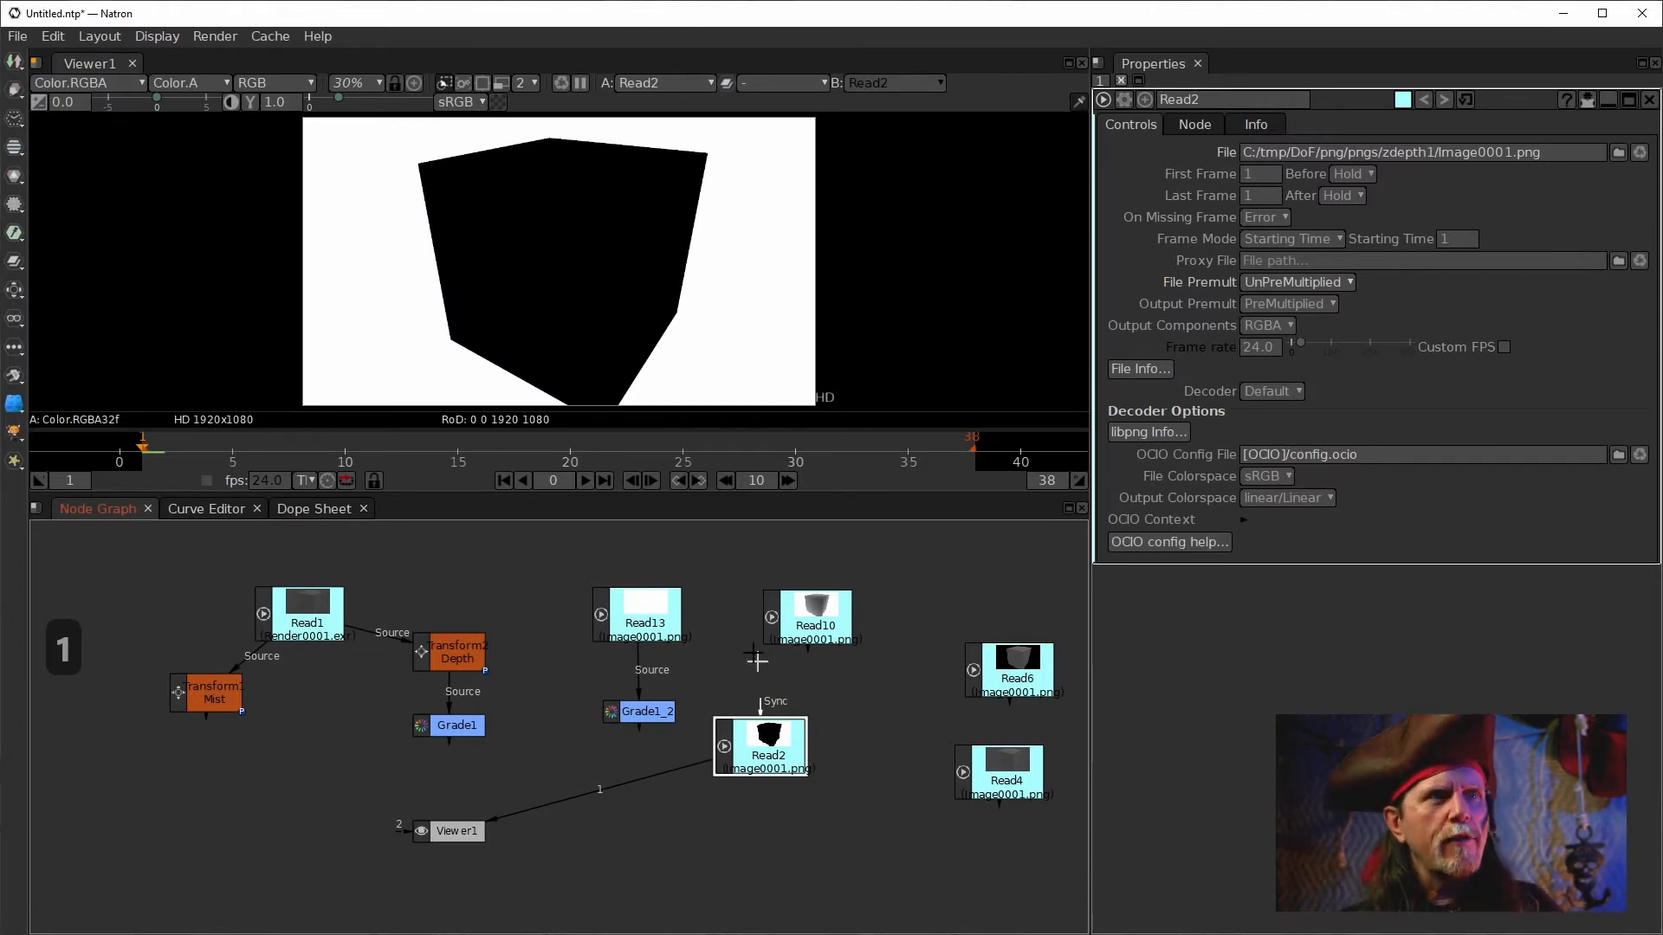
# View the Grade1_2 node and inspect the Read13 node feeding it.
pyautogui.click(625, 722)
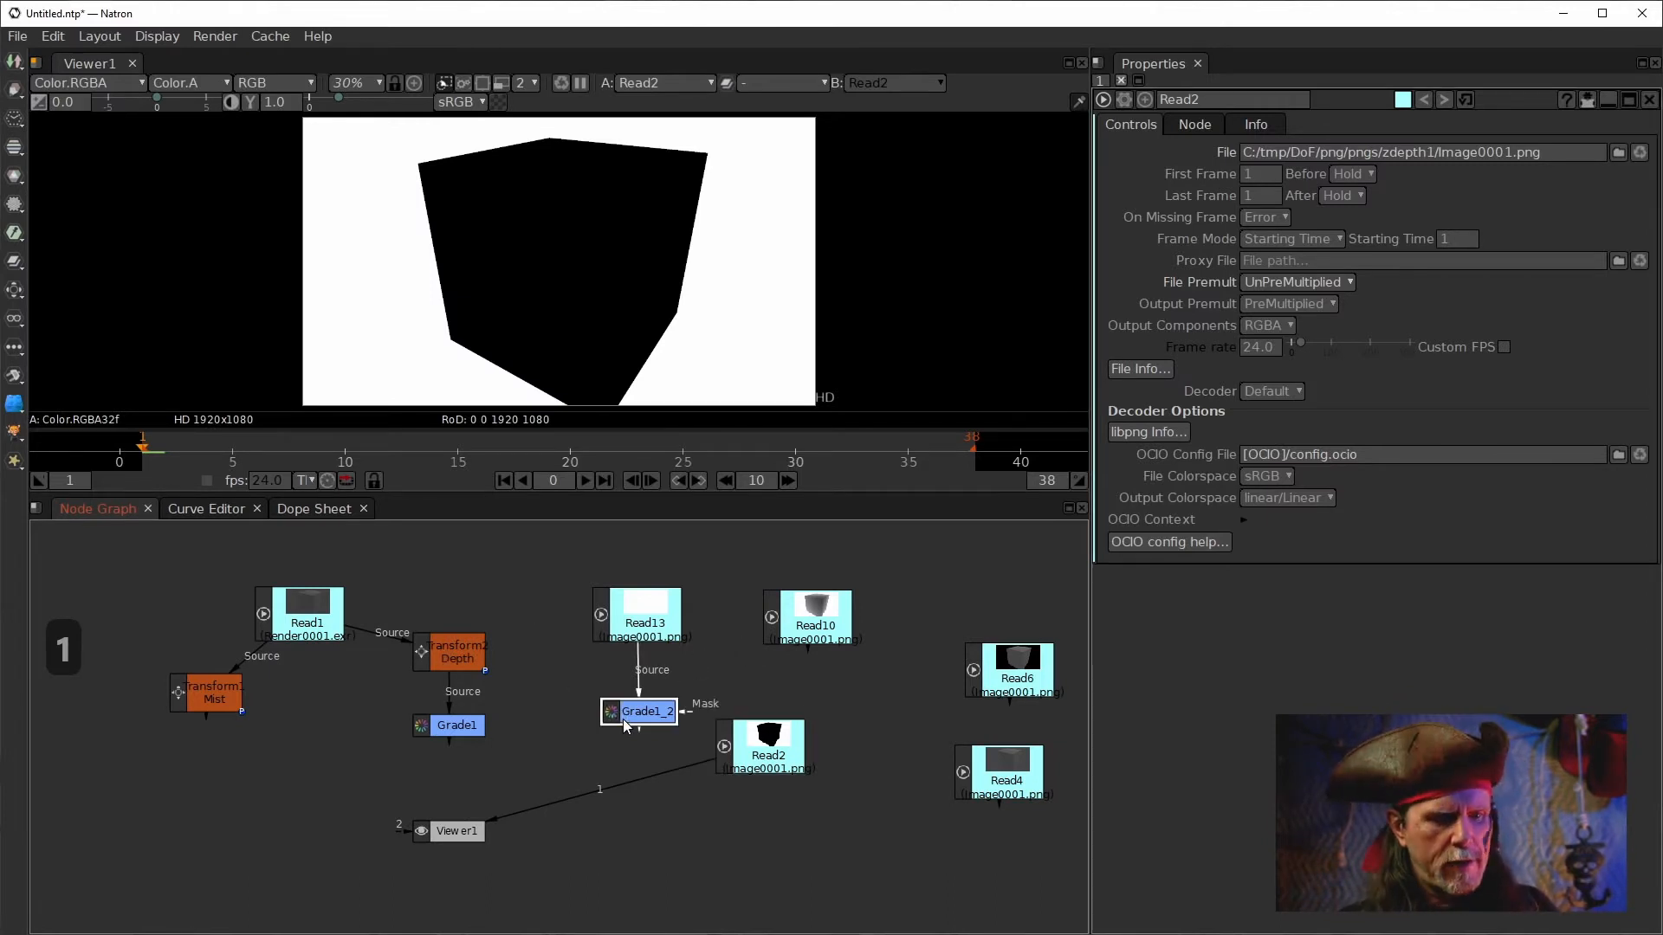
pyautogui.press('1')
pyautogui.click(445, 656)
pyautogui.click(651, 608)
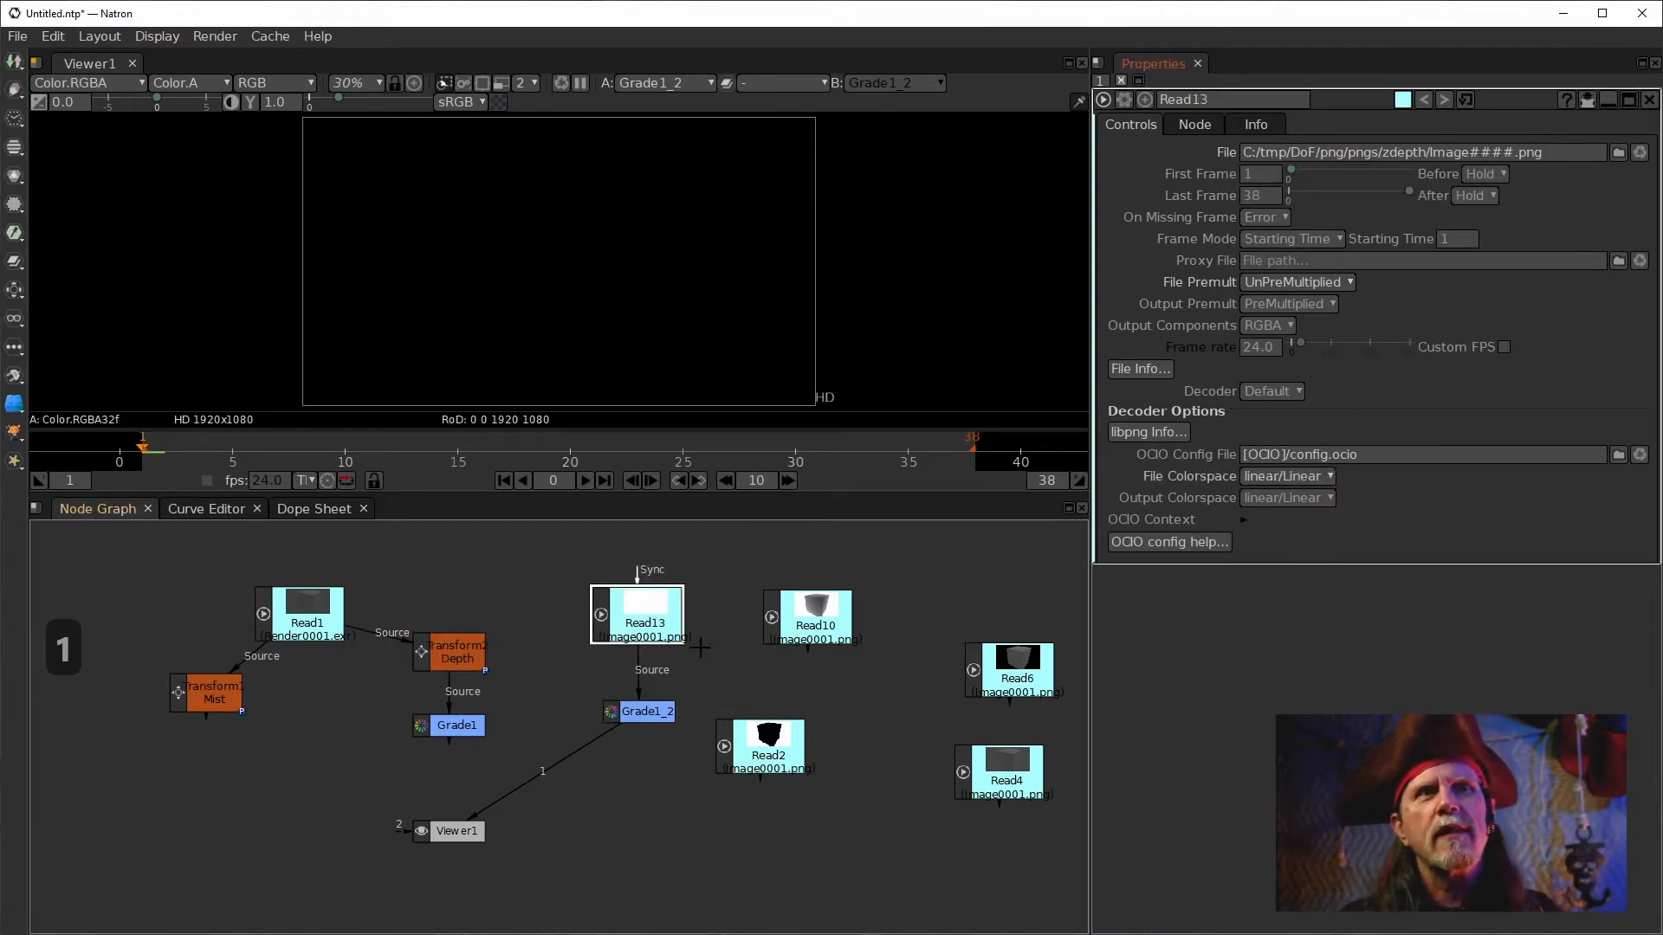
pyautogui.click(631, 711)
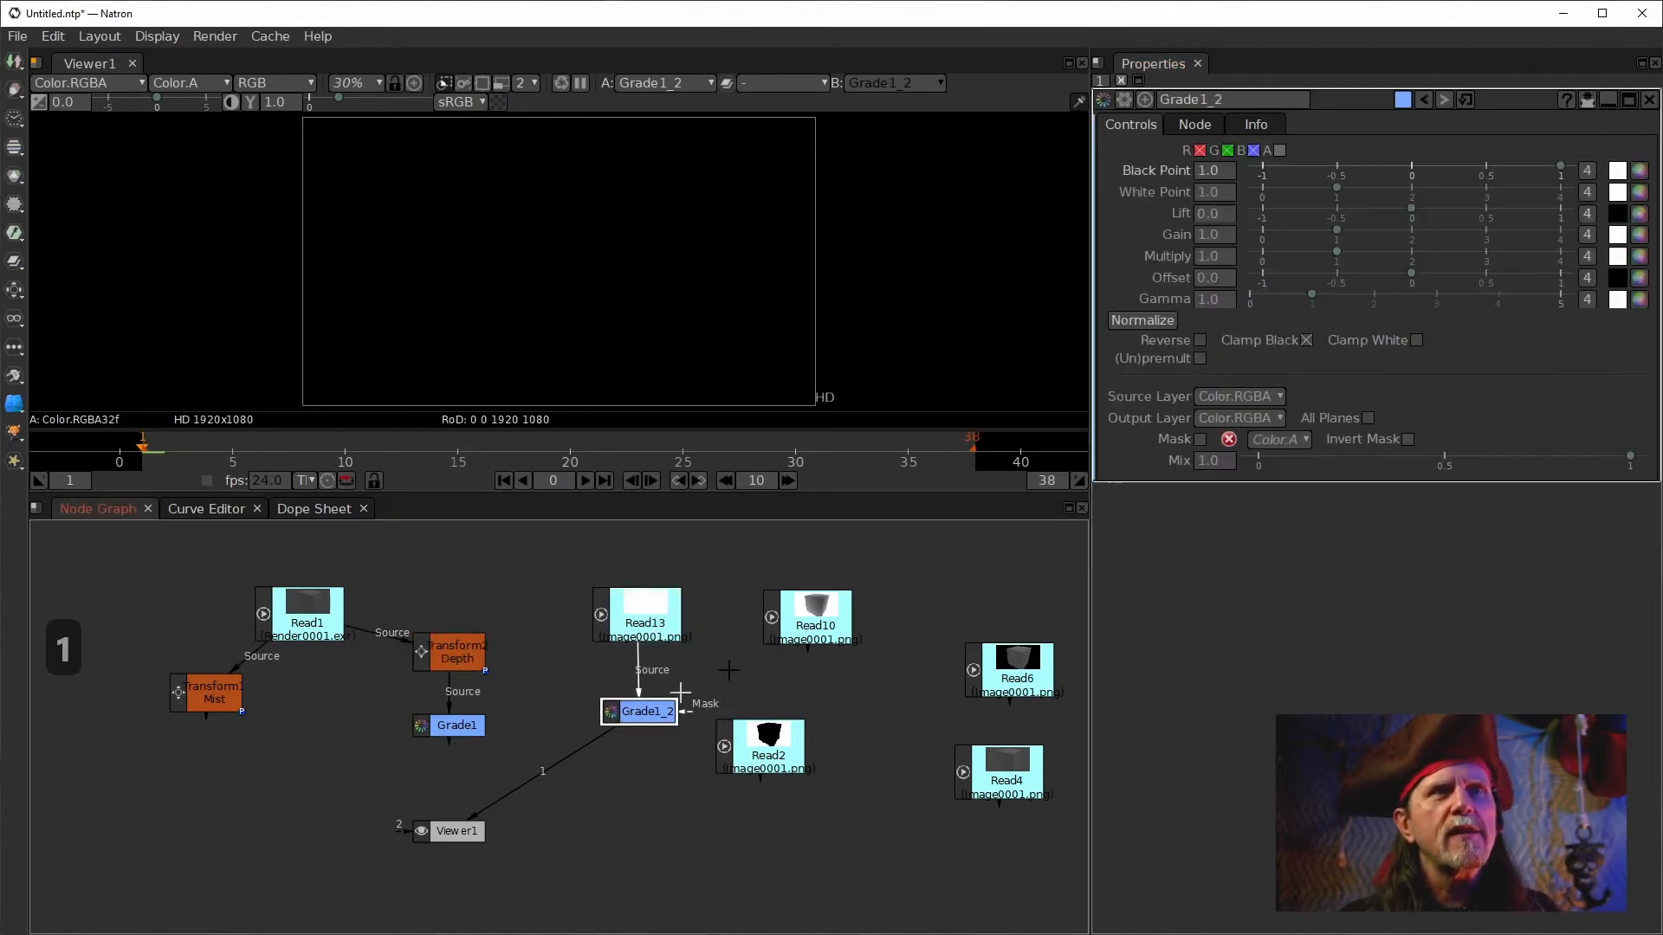
# Adjust the Grade1_2 node's options, switching Clamp Black off.
pyautogui.click(1199, 358)
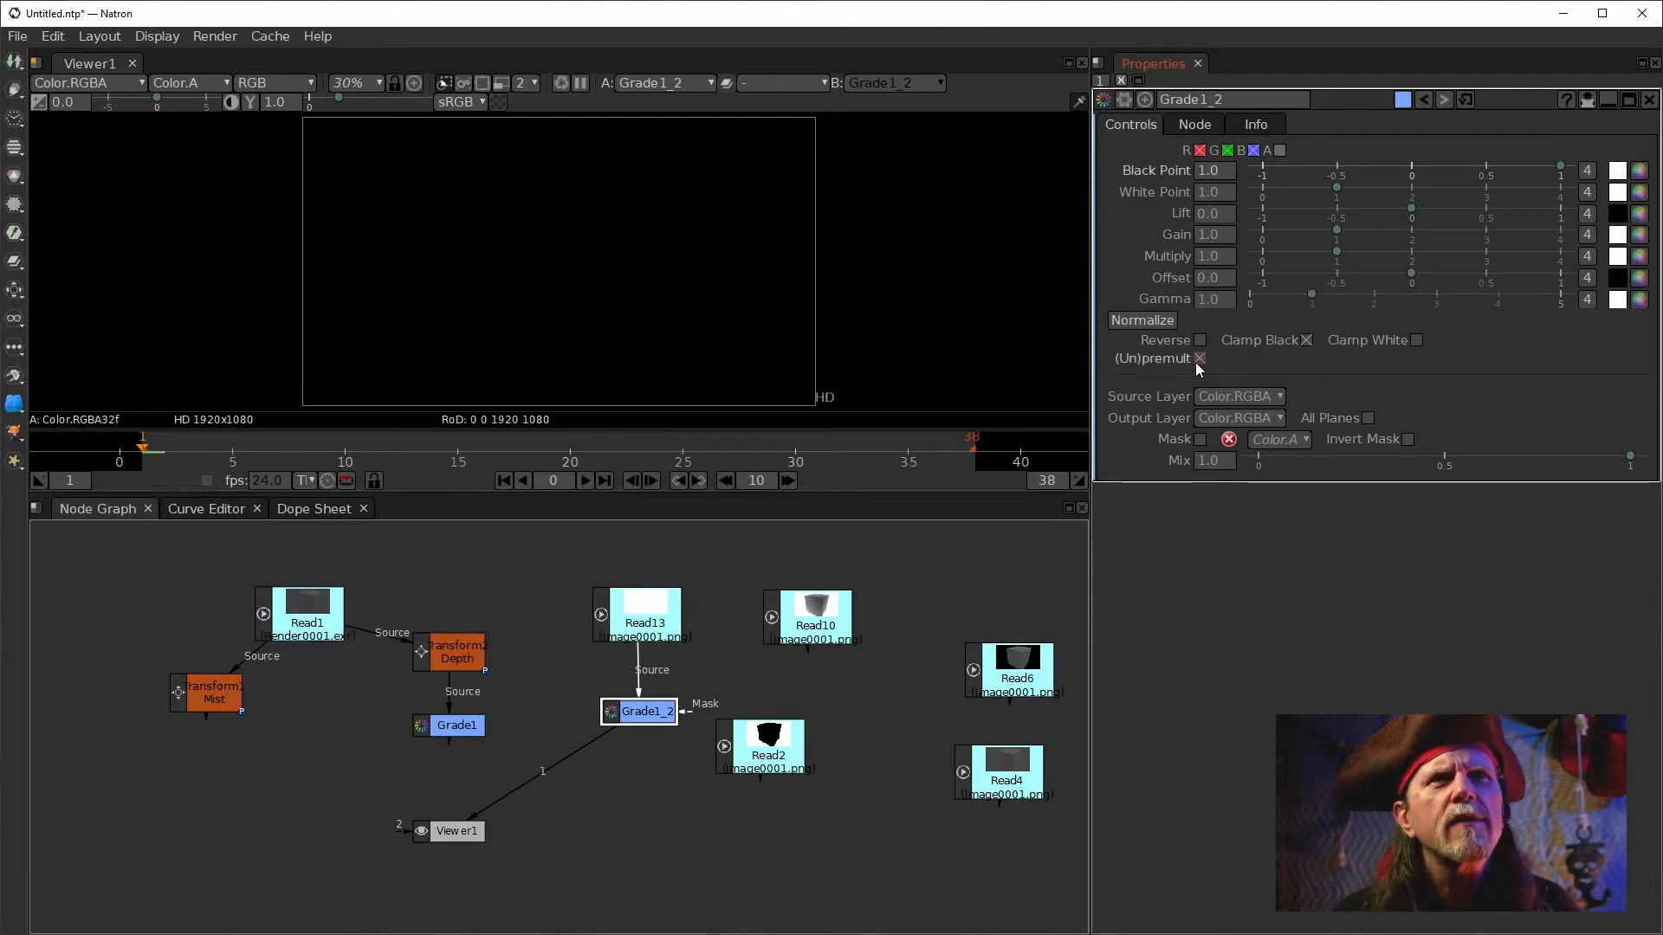
pyautogui.click(1306, 339)
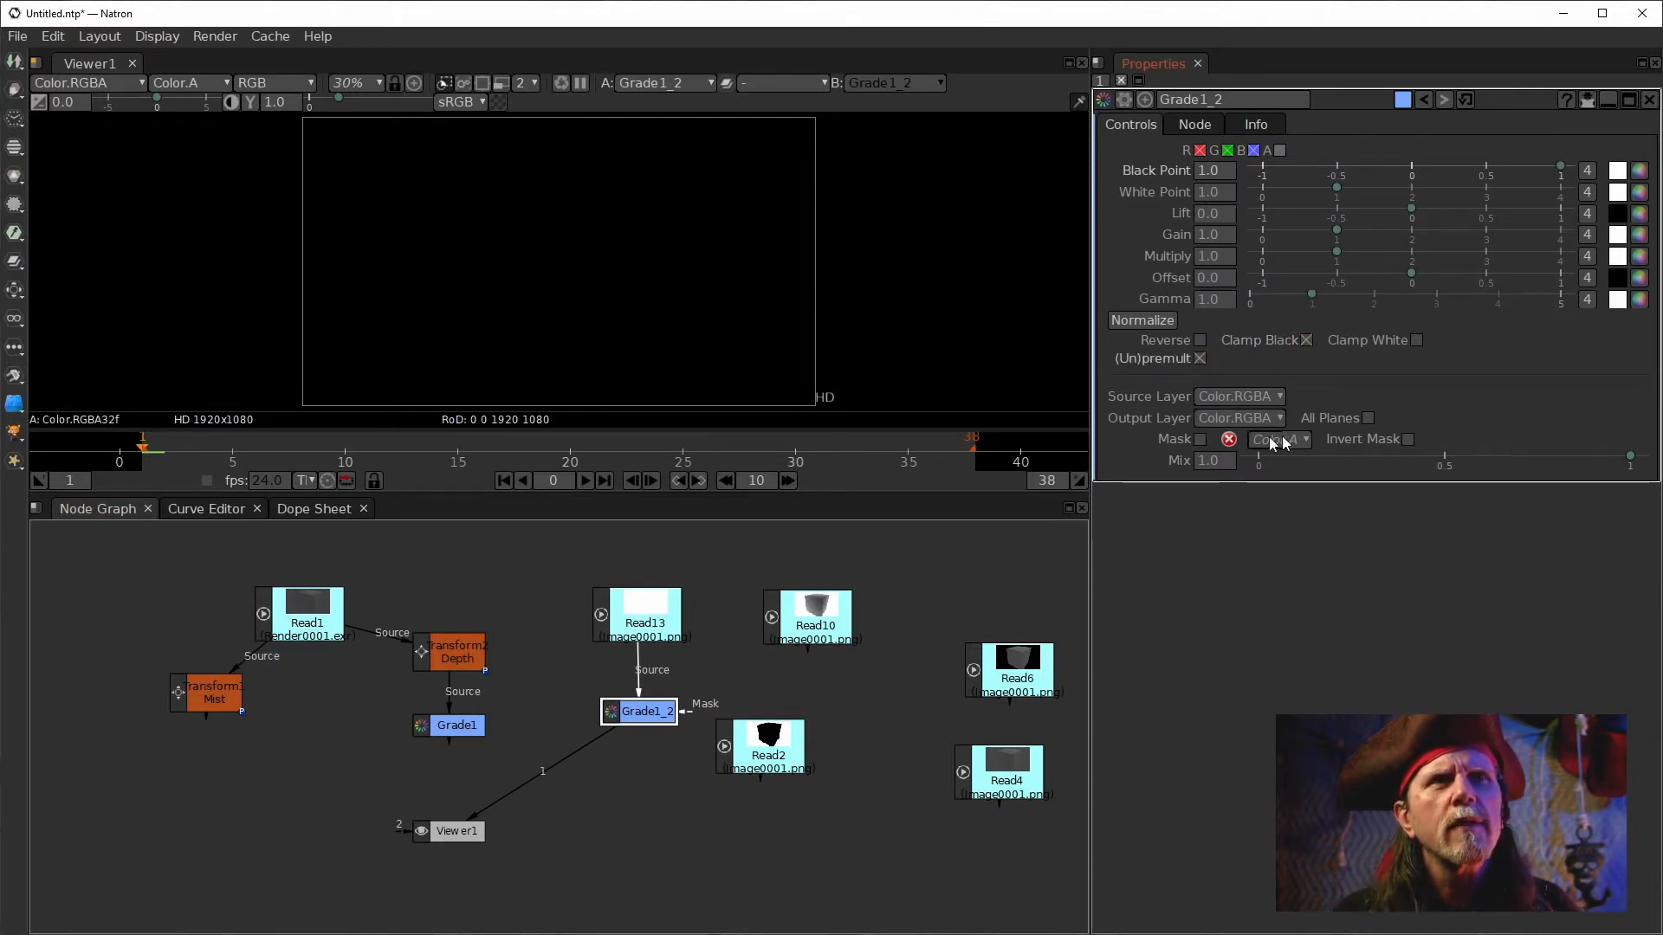
pyautogui.click(1272, 459)
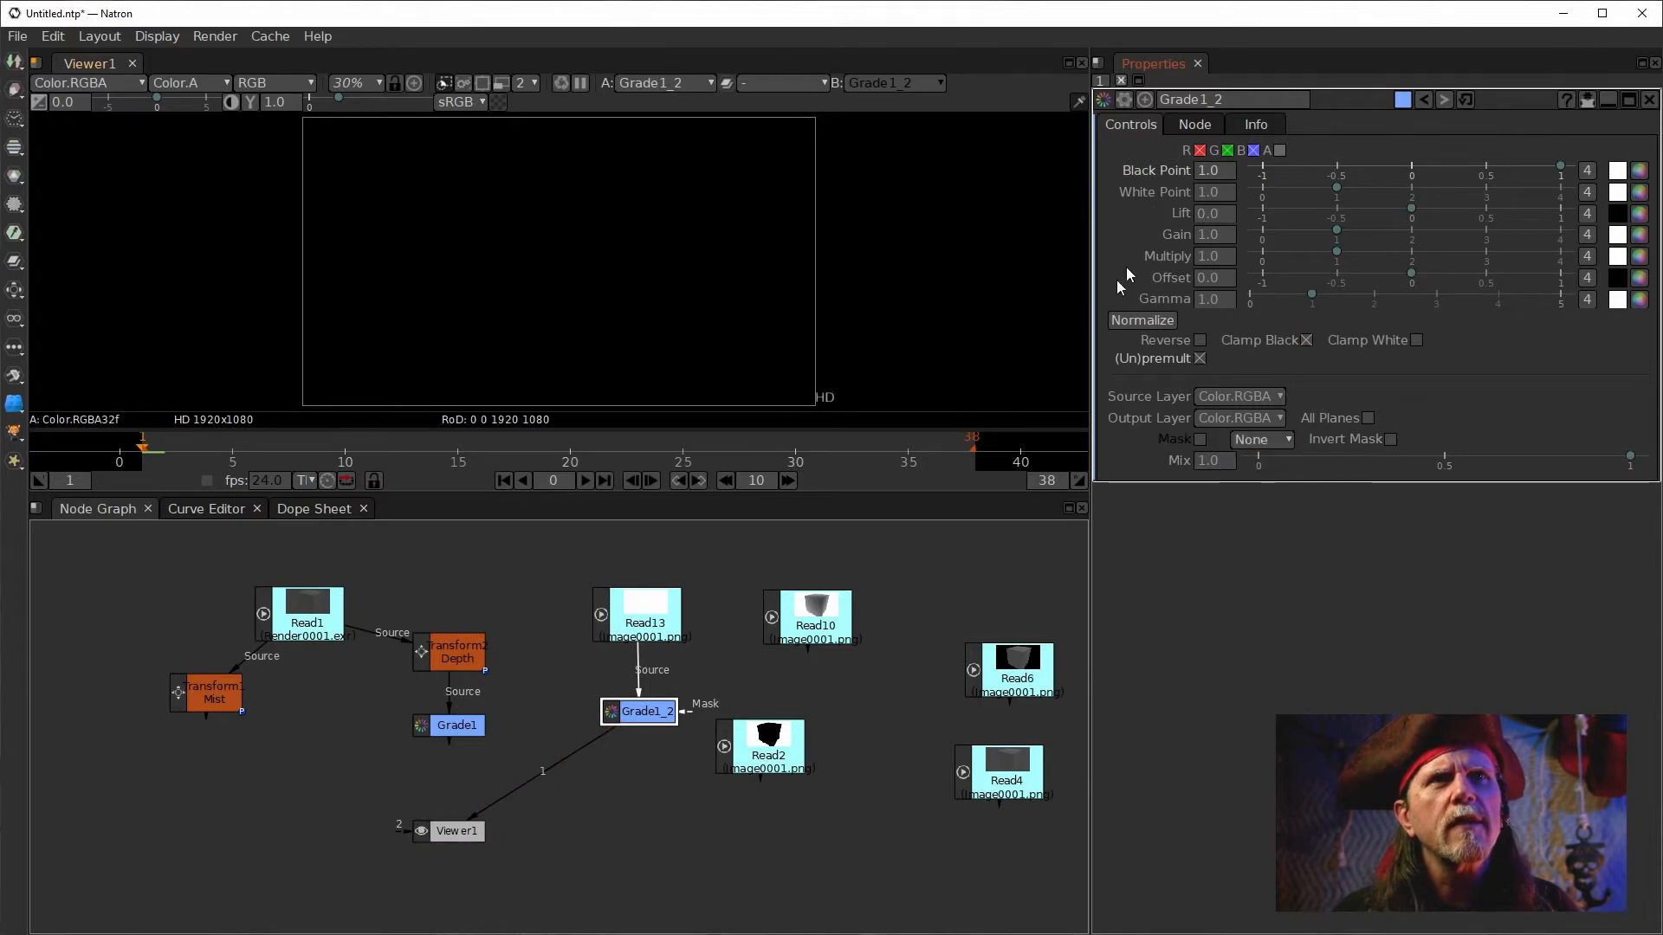
pyautogui.click(1307, 341)
pyautogui.click(1199, 359)
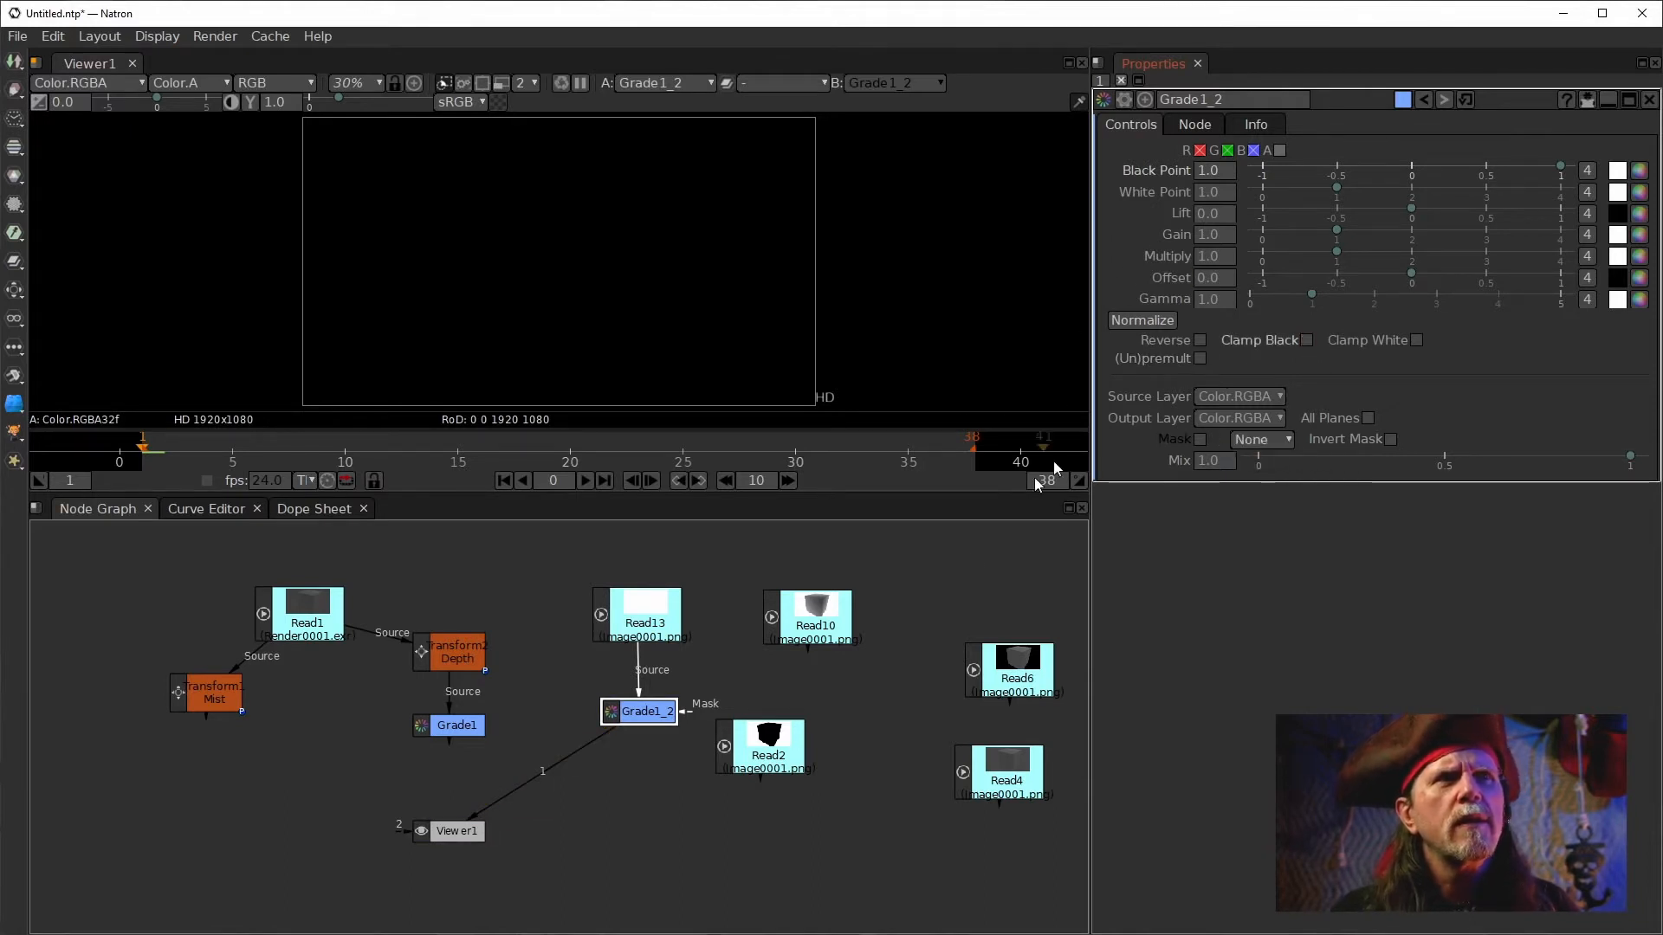
# Connect the viewer to the Grade1 node's output.
pyautogui.click(639, 629)
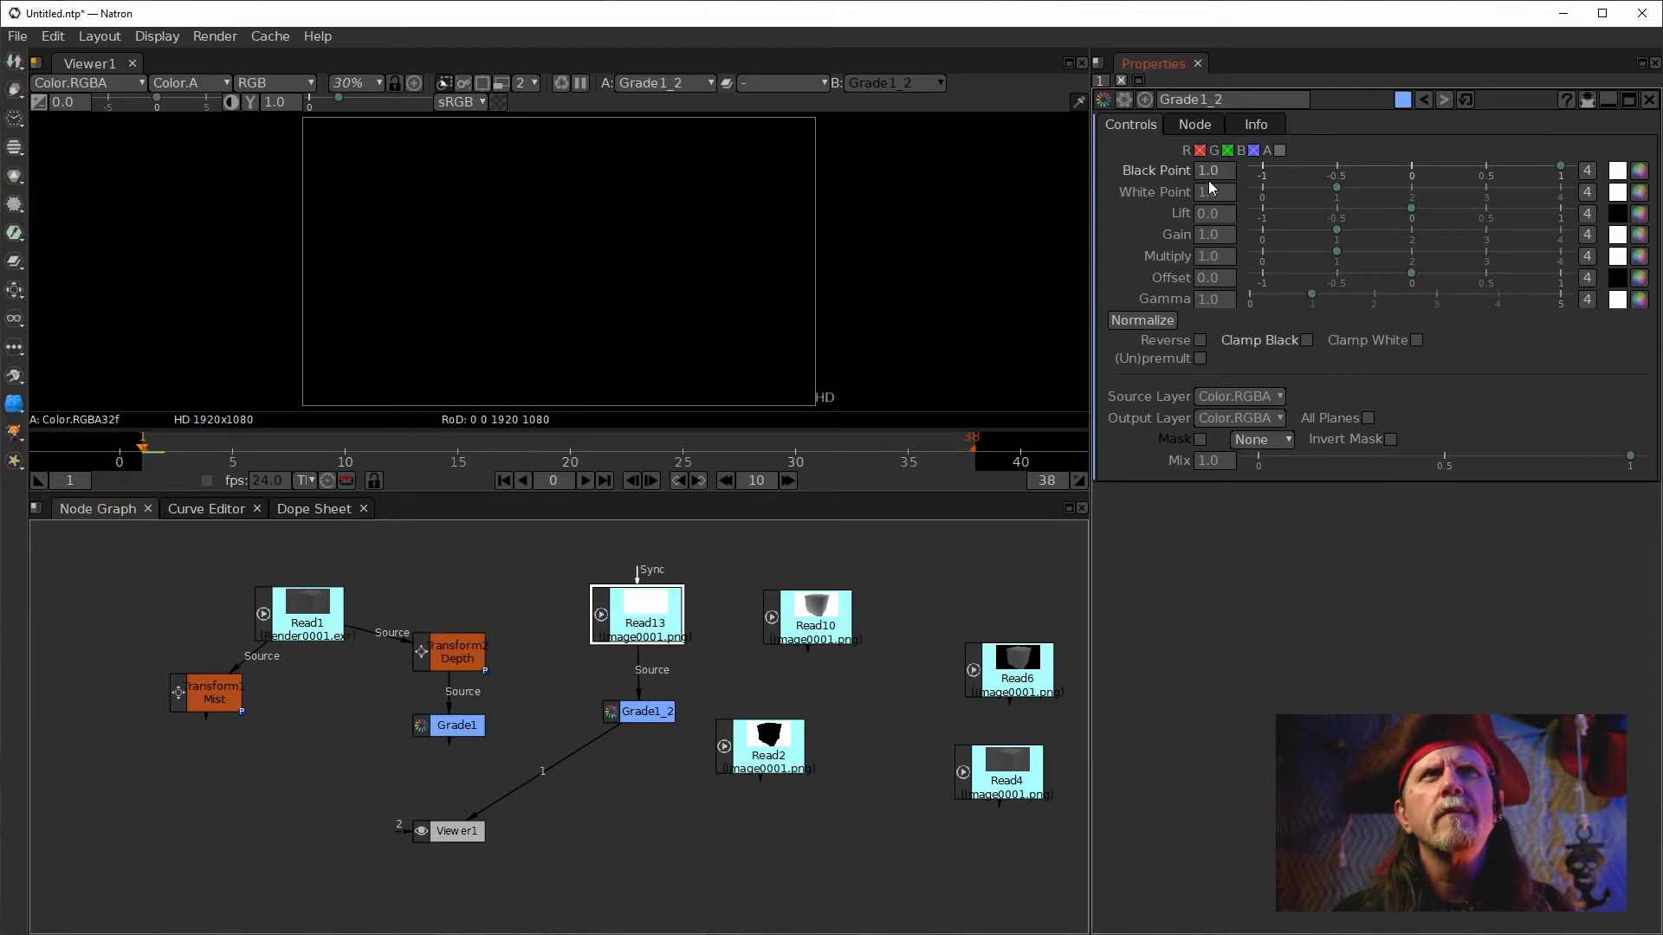
pyautogui.moveTo(545, 773); pyautogui.dragTo(446, 718)
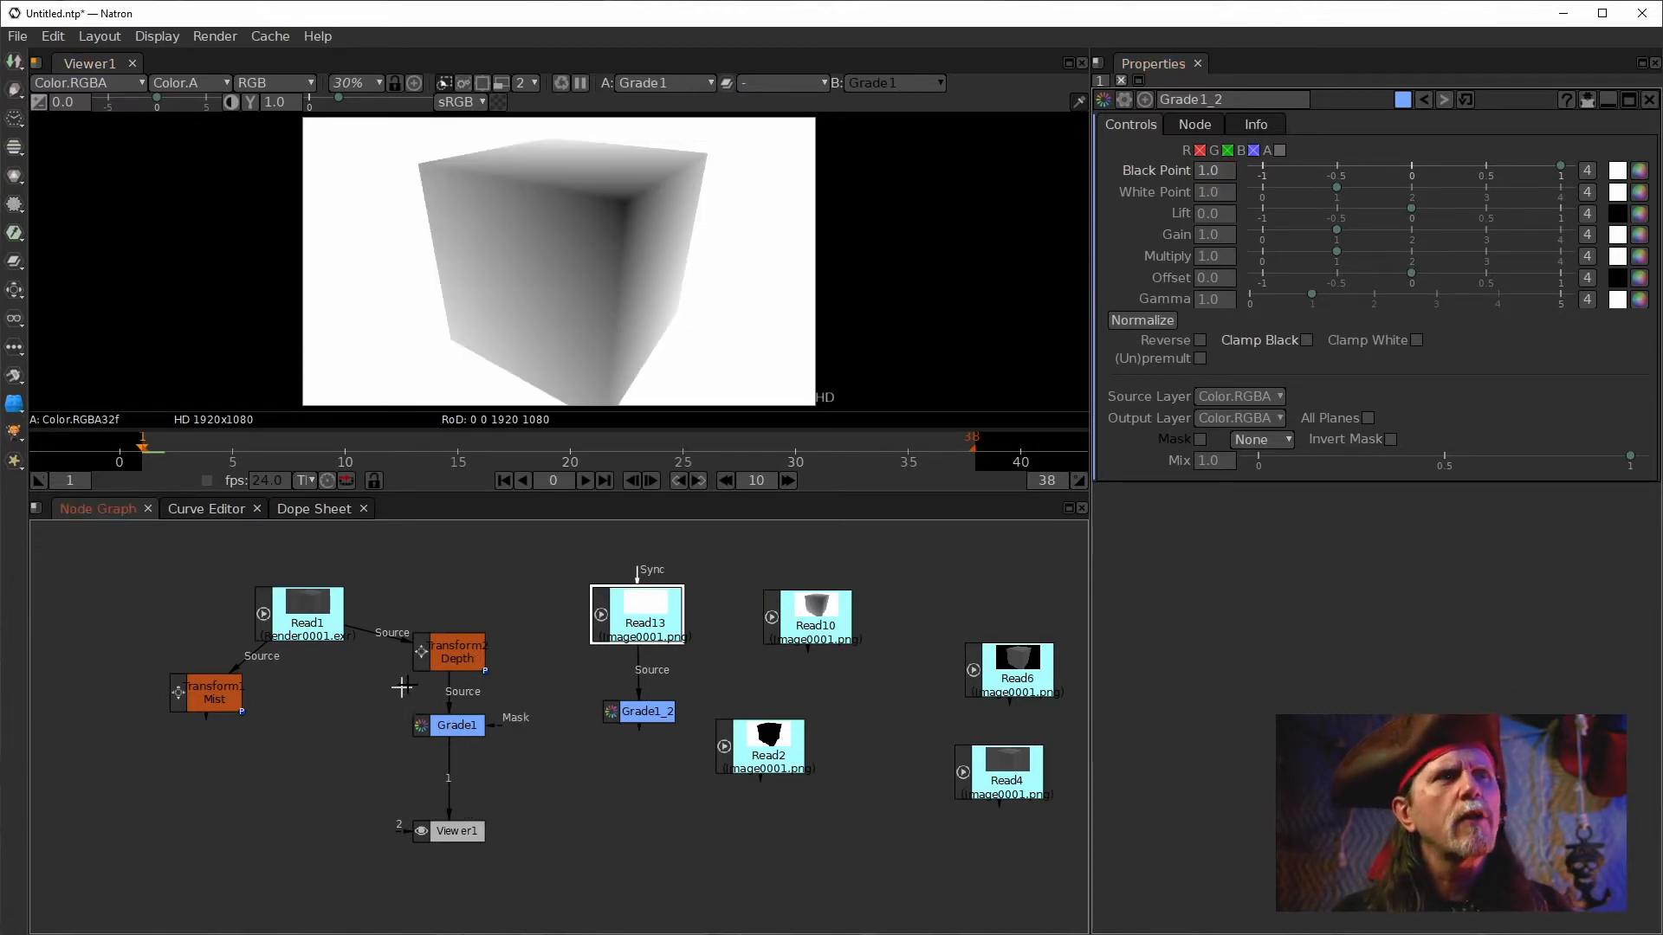
# Clone the Grade1 node into a new Grade node placed beside it.
pyautogui.click(459, 660)
pyautogui.click(453, 726)
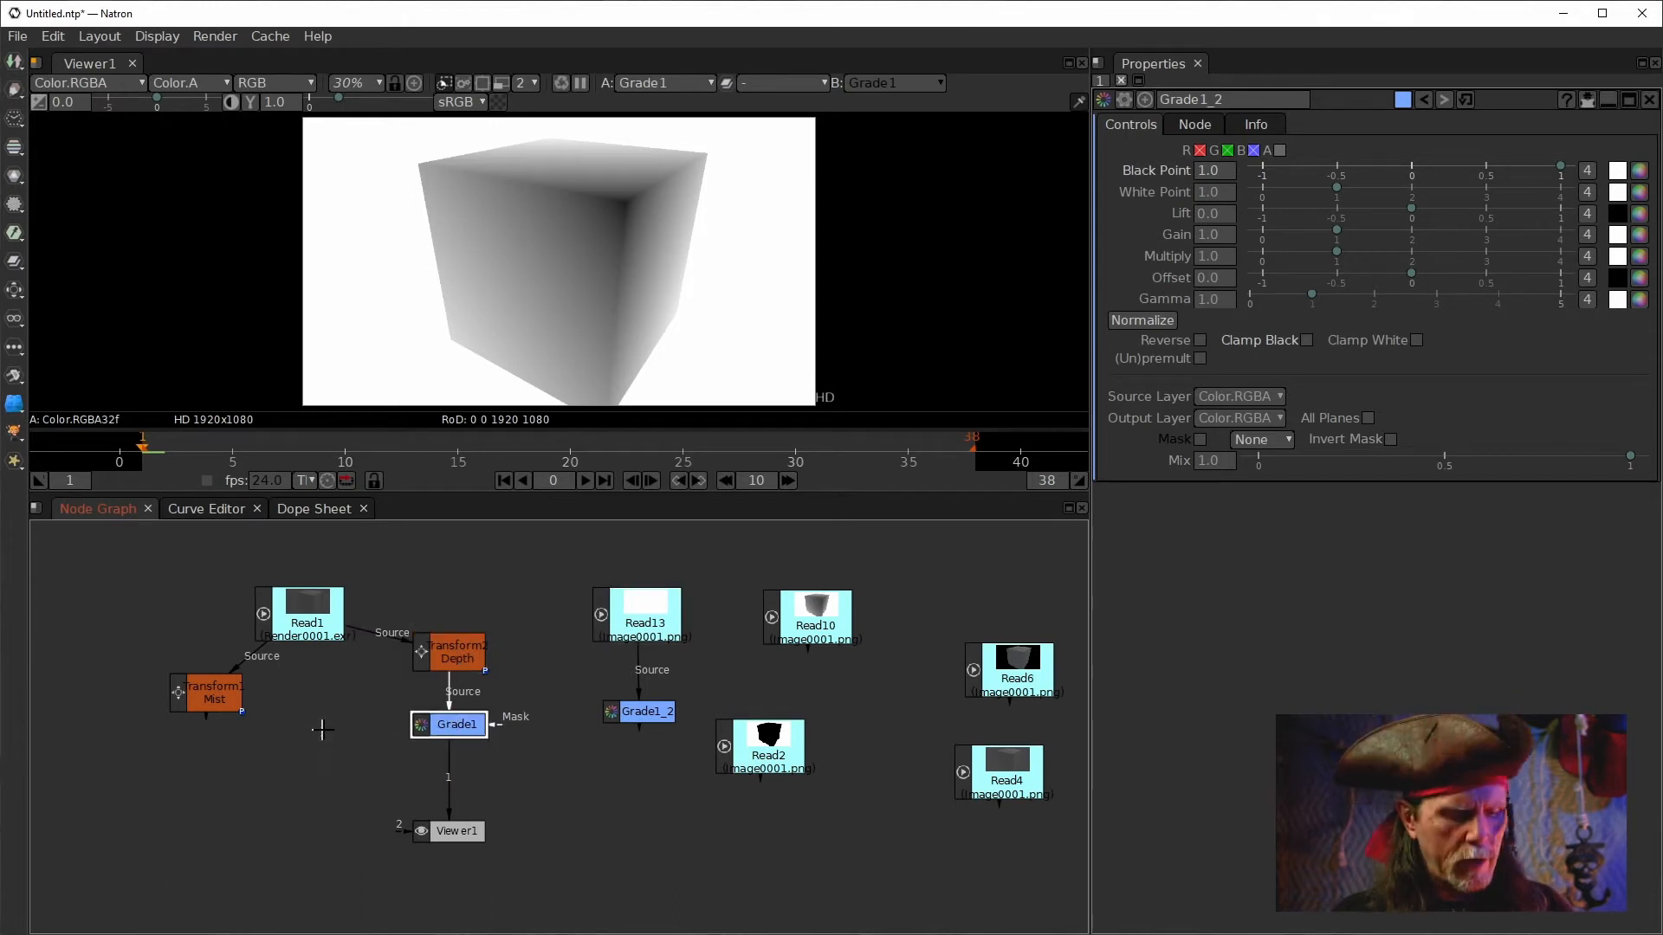
pyautogui.hotkey('alt', 'c')
pyautogui.moveTo(321, 730)
pyautogui.mouseDown()
pyautogui.moveTo(289, 728)
pyautogui.moveTo(374, 748)
pyautogui.mouseUp()
pyautogui.doubleClick(374, 748)
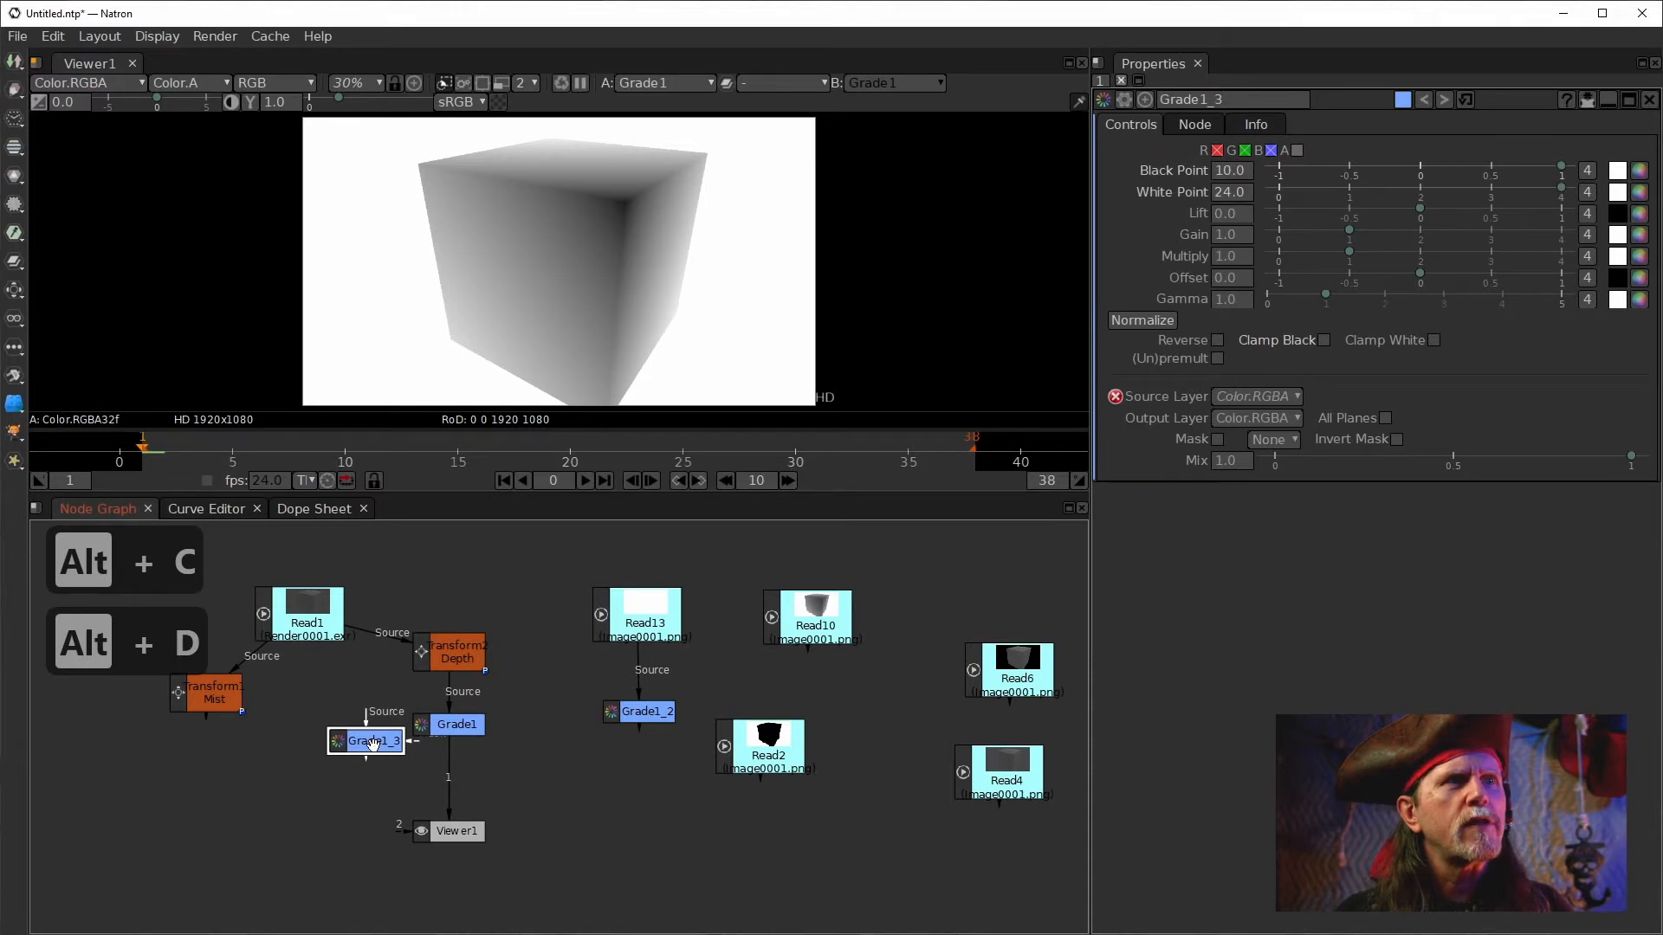
# Feed the Transform Depth node into the new Grade node and view it.
pyautogui.click(391, 764)
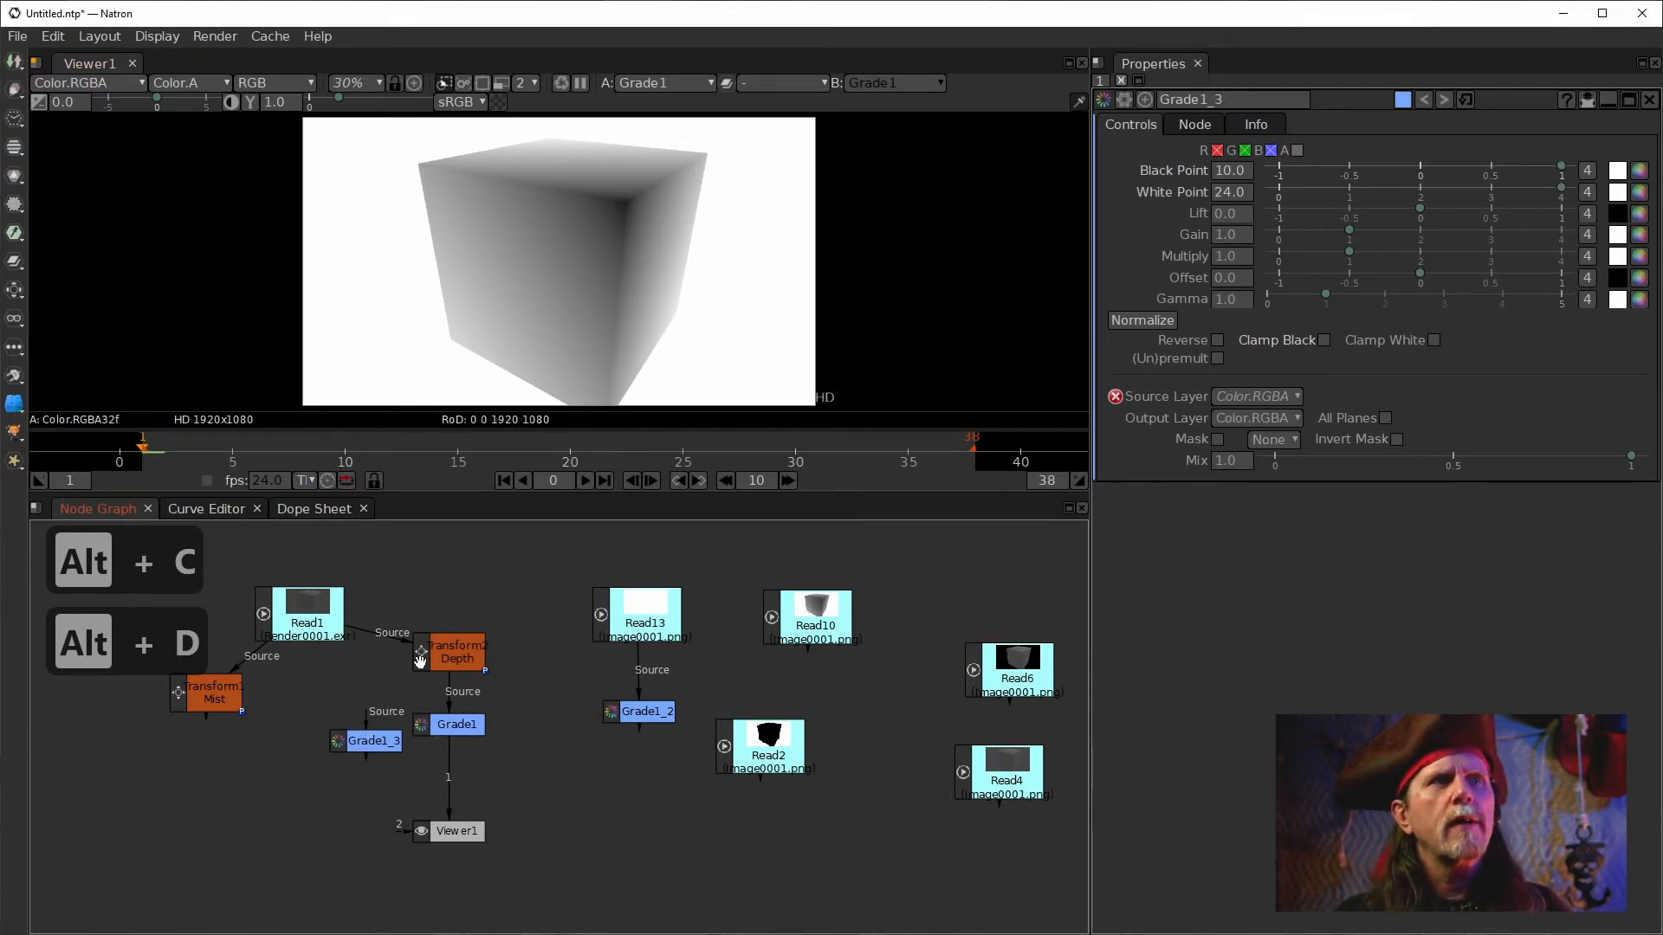
pyautogui.moveTo(387, 741); pyautogui.dragTo(451, 660)
pyautogui.press('1')
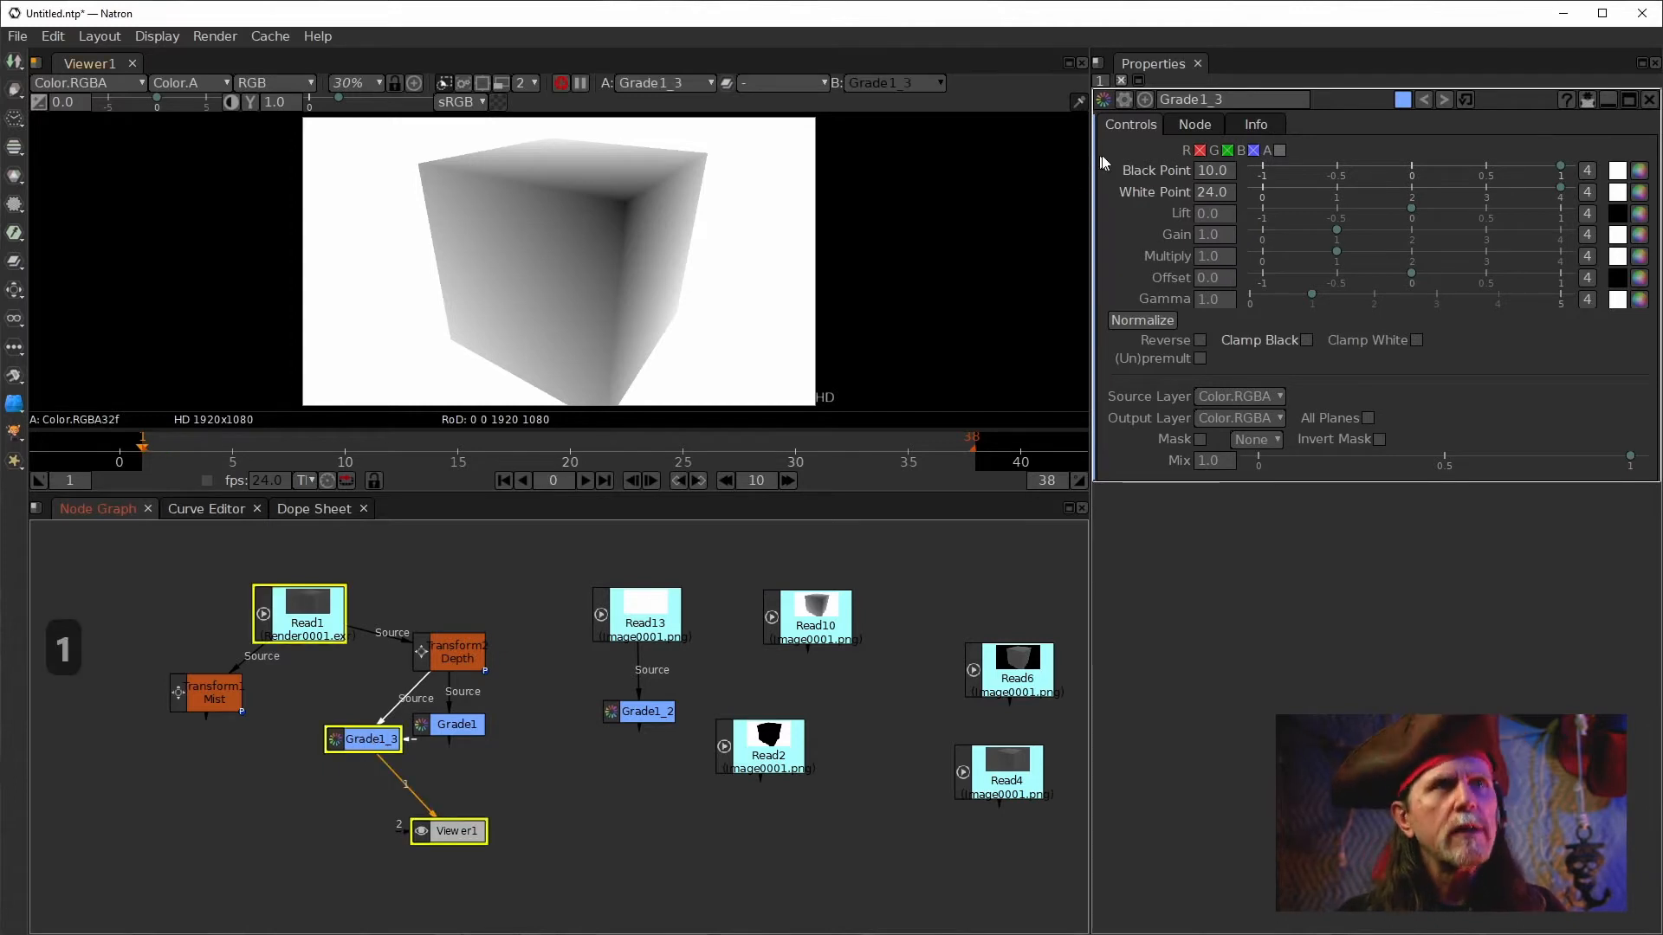
# Set the new Grade node's black point to 0 and white point to 65536.
pyautogui.write('0')
pyautogui.press('Return')
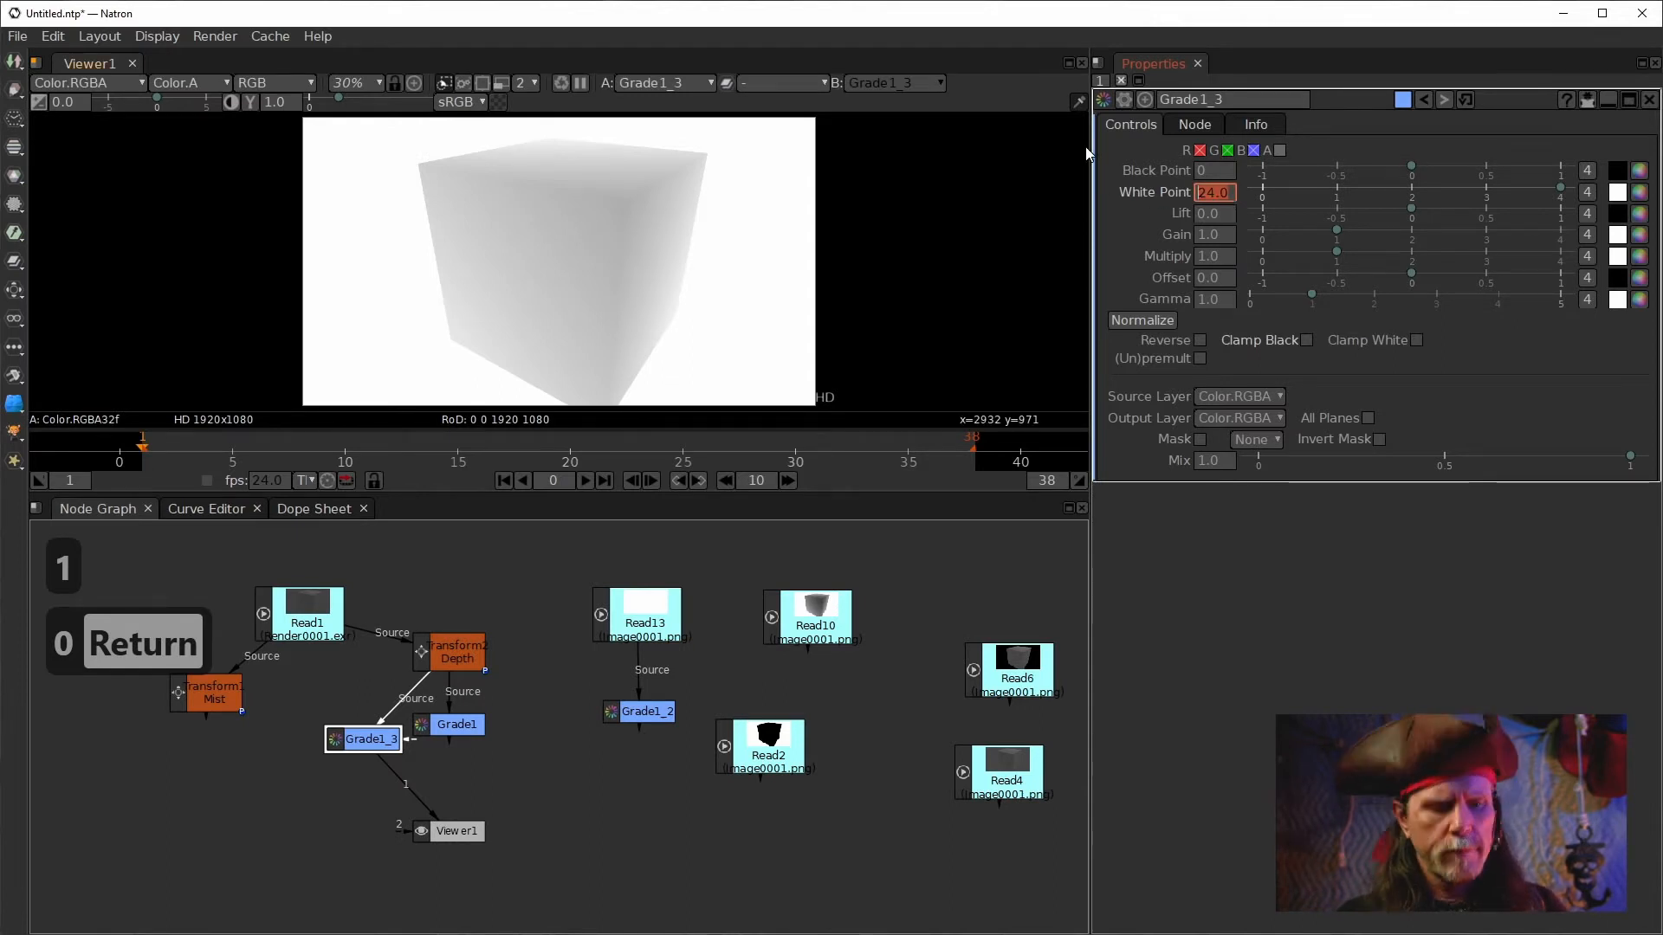
pyautogui.write('65536')
pyautogui.press('Return')
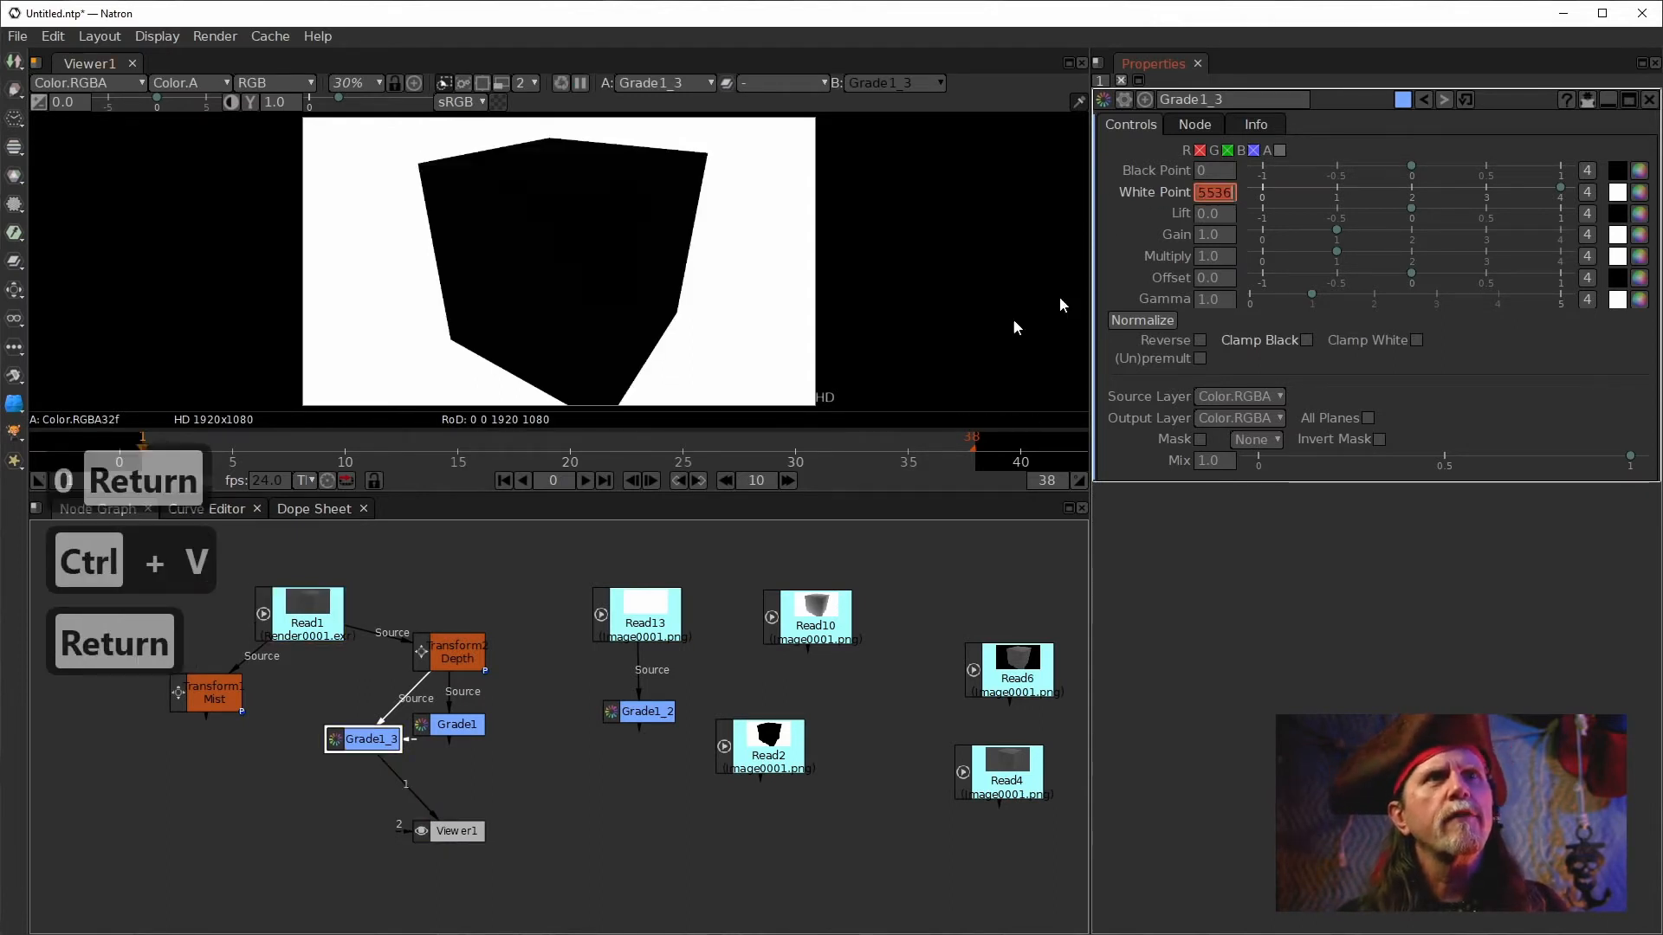
# Compare the Read2 image and the Grade1 output in the viewer.
pyautogui.click(769, 743)
pyautogui.press('1')
pyautogui.doubleClick(756, 746)
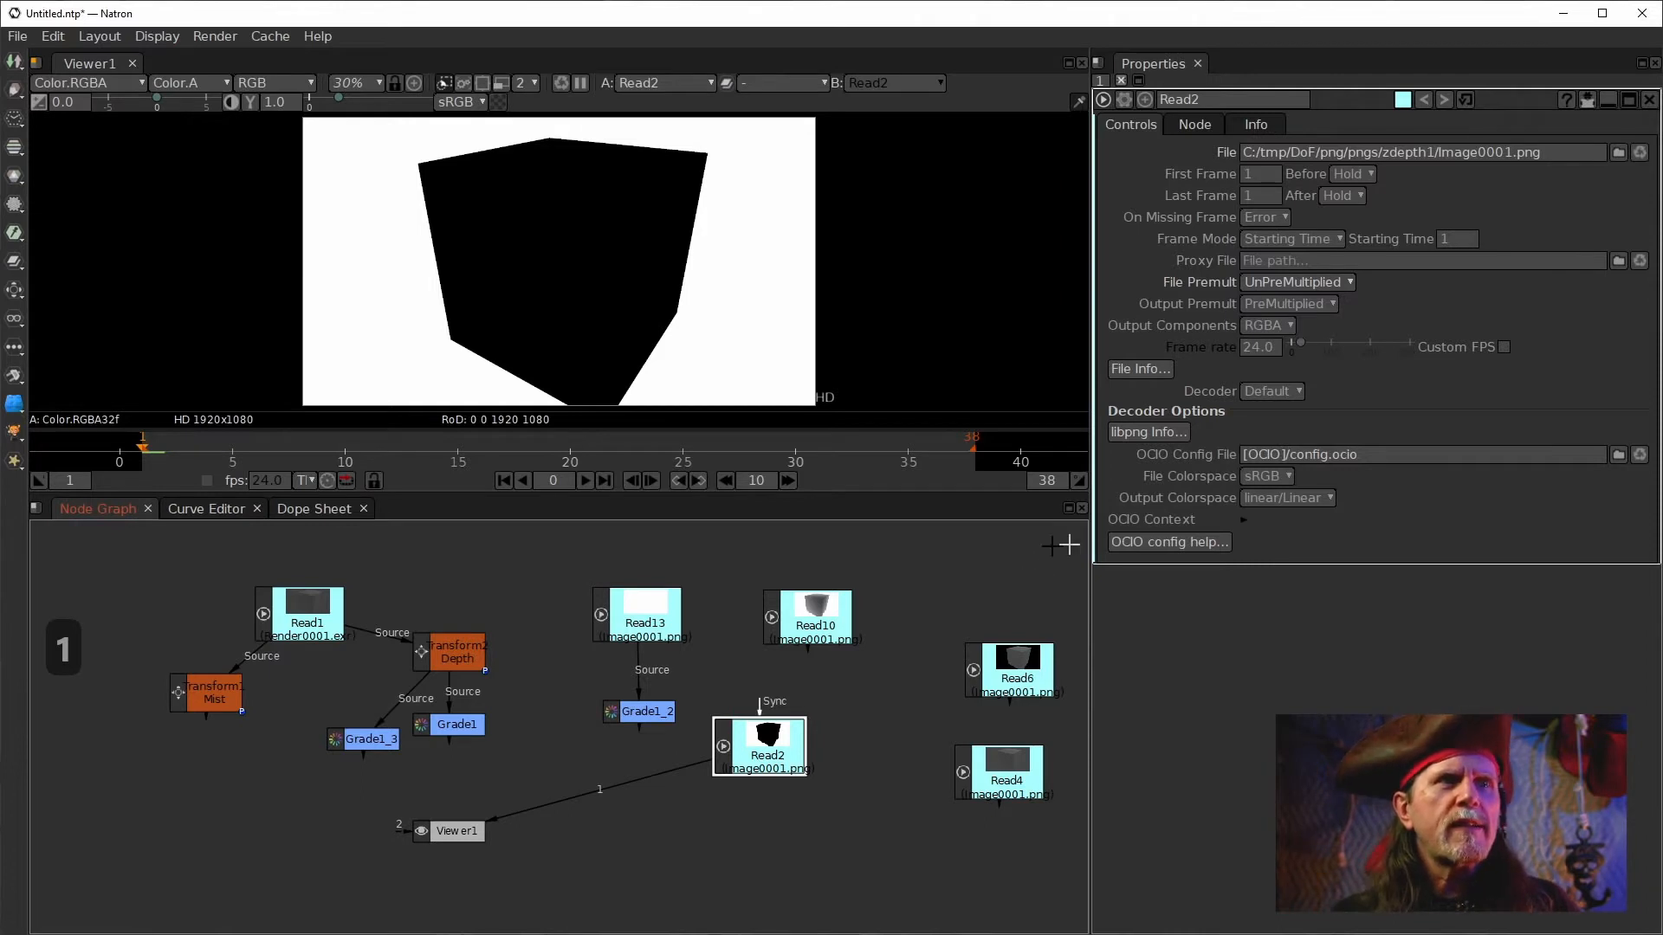
pyautogui.click(461, 722)
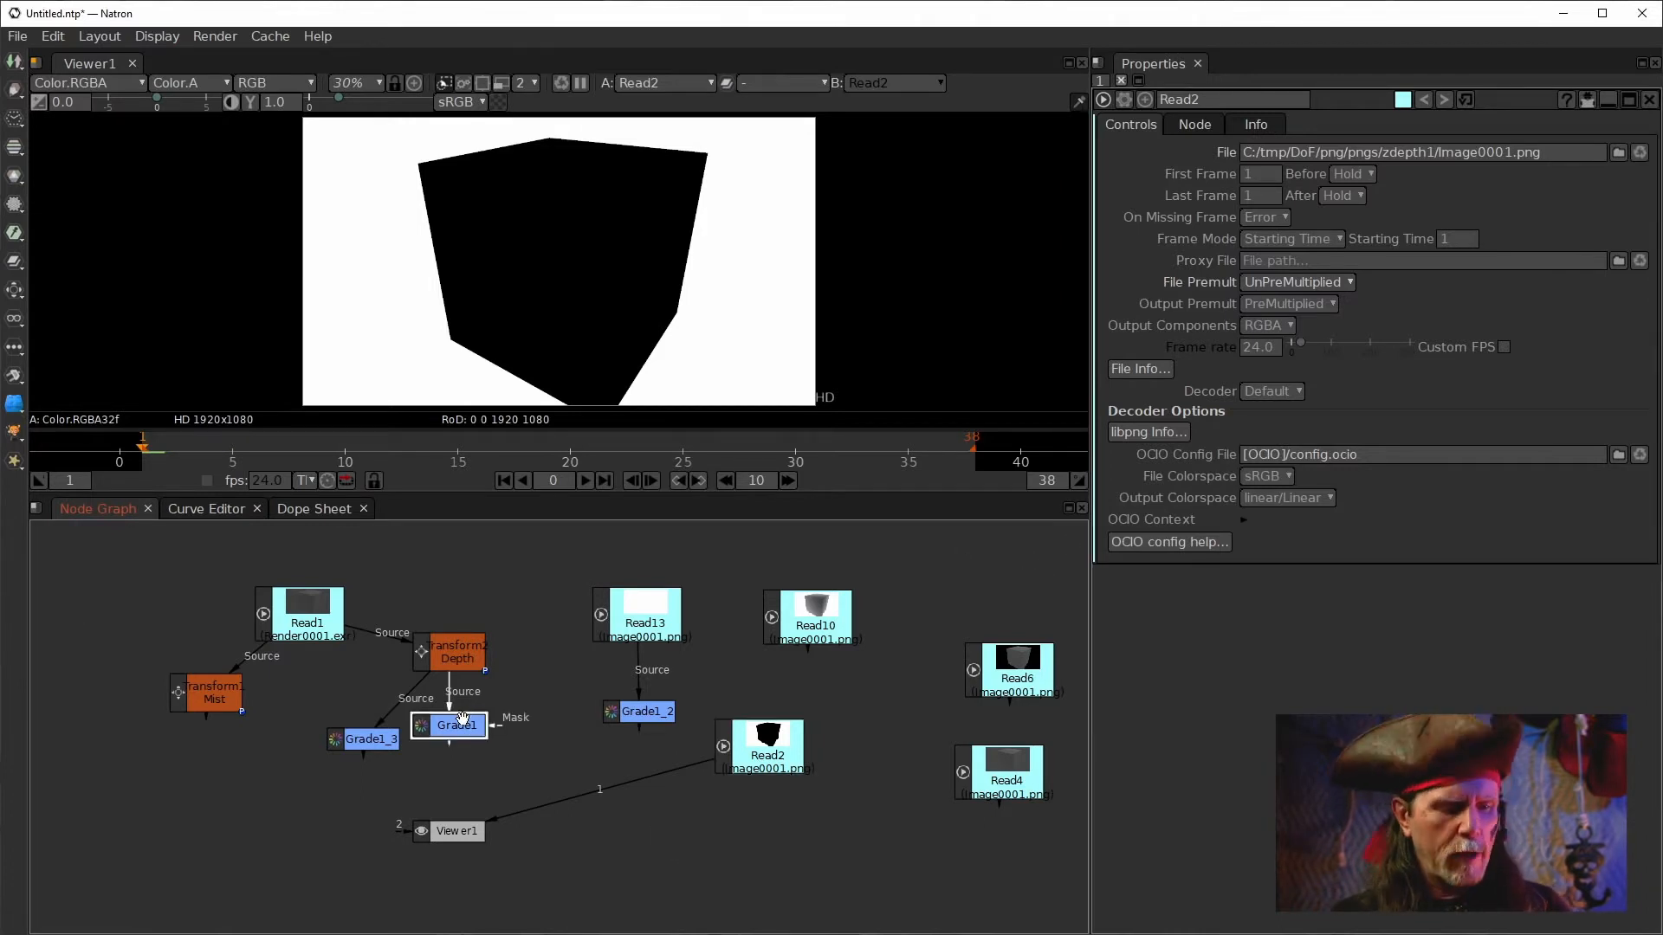
pyautogui.press('1')
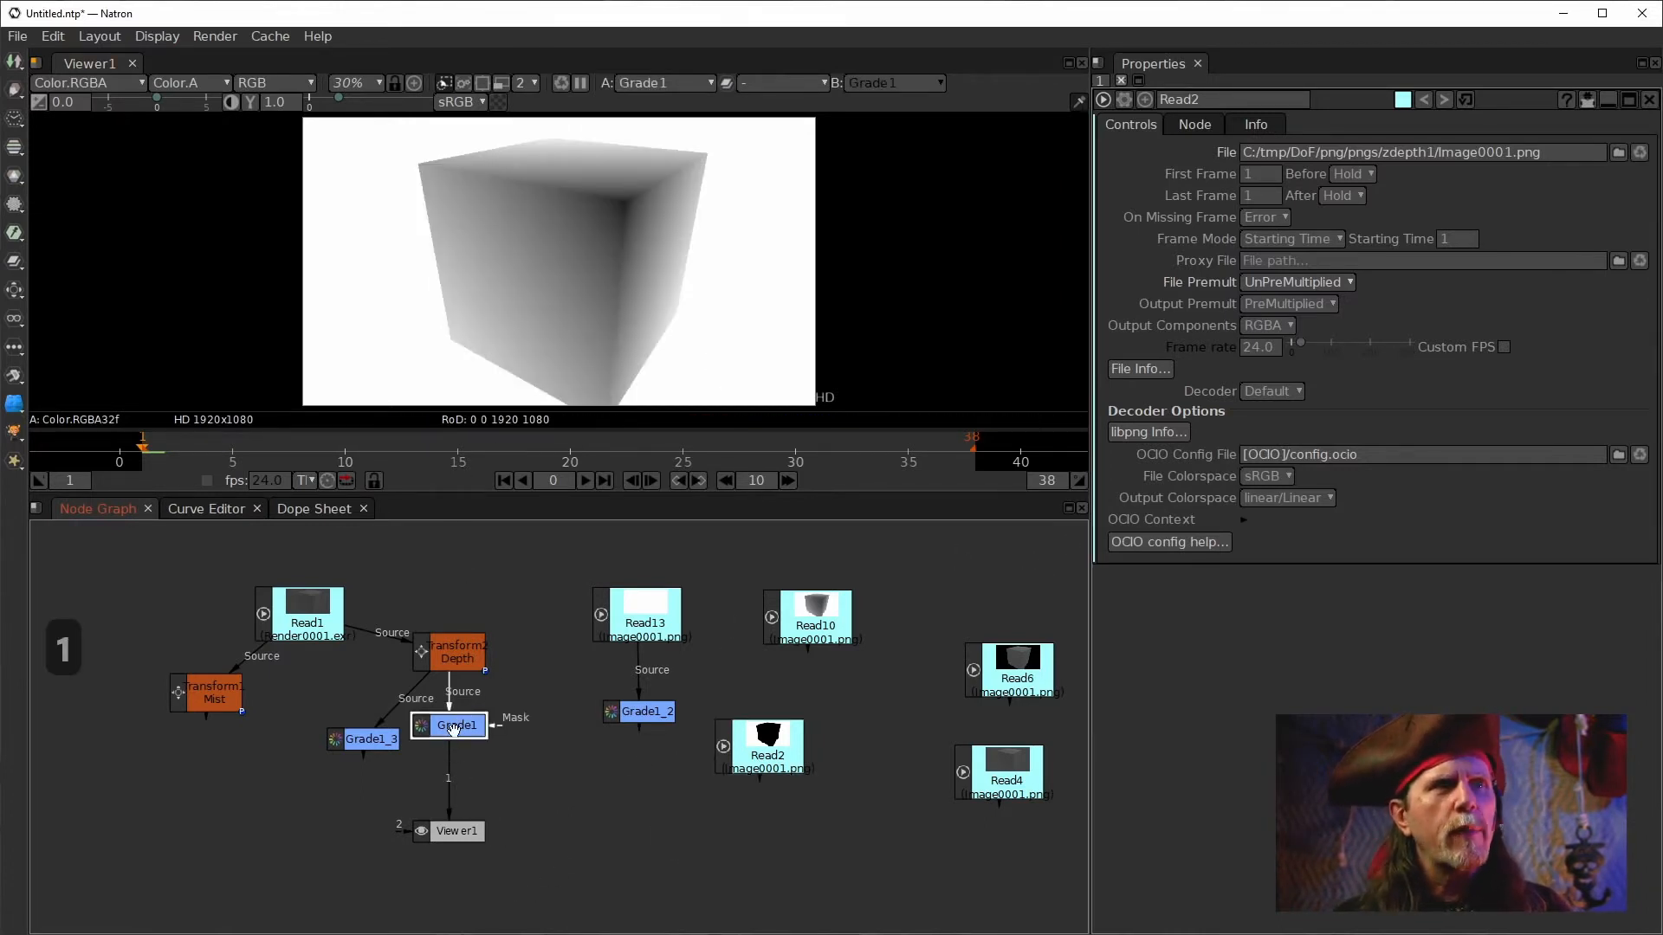
# Clone Grade1 onto the Read2 node and display the clone in the viewer.
pyautogui.hotkey('alt', 'c')
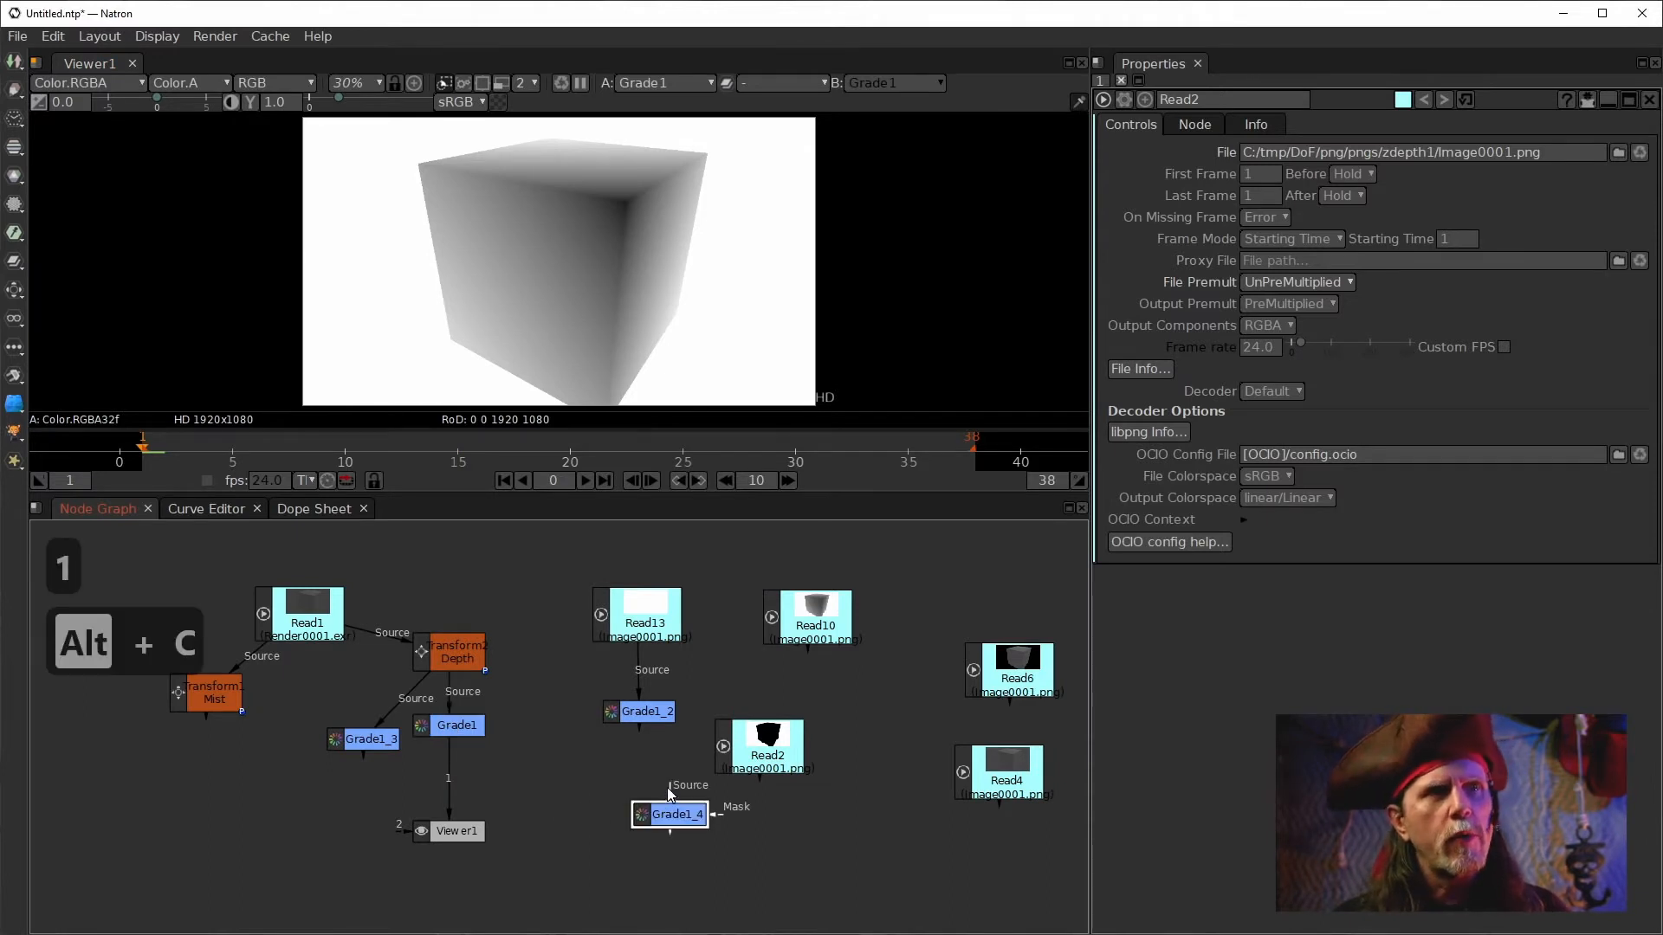
pyautogui.moveTo(659, 815); pyautogui.dragTo(632, 799)
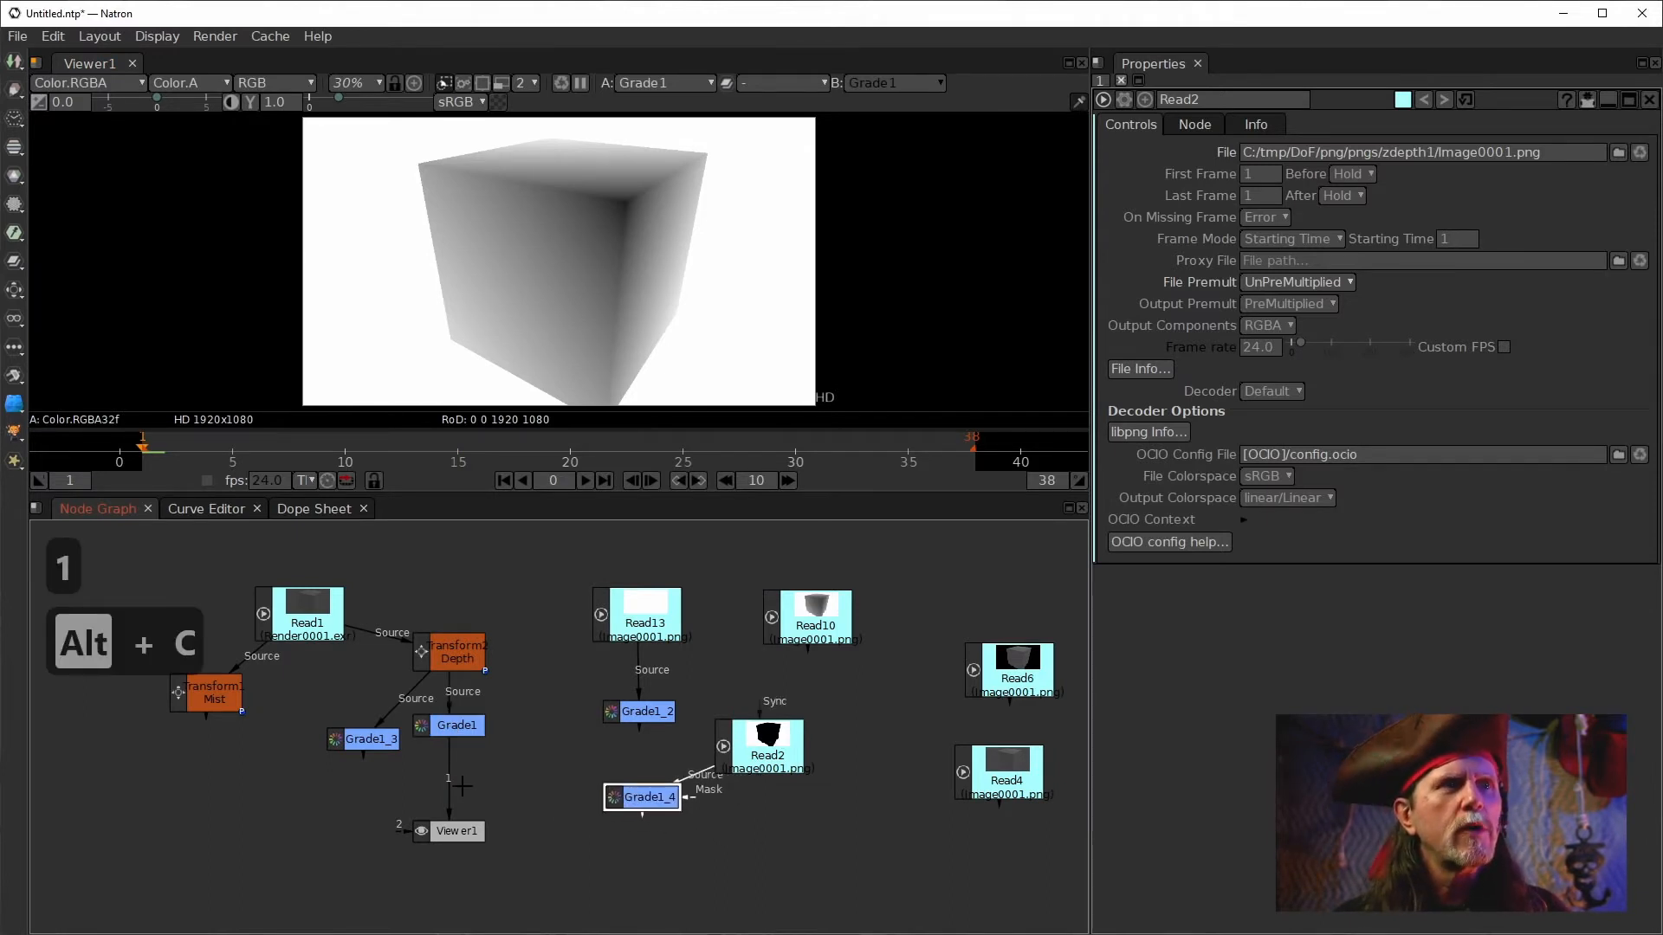
pyautogui.moveTo(449, 782); pyautogui.dragTo(632, 797)
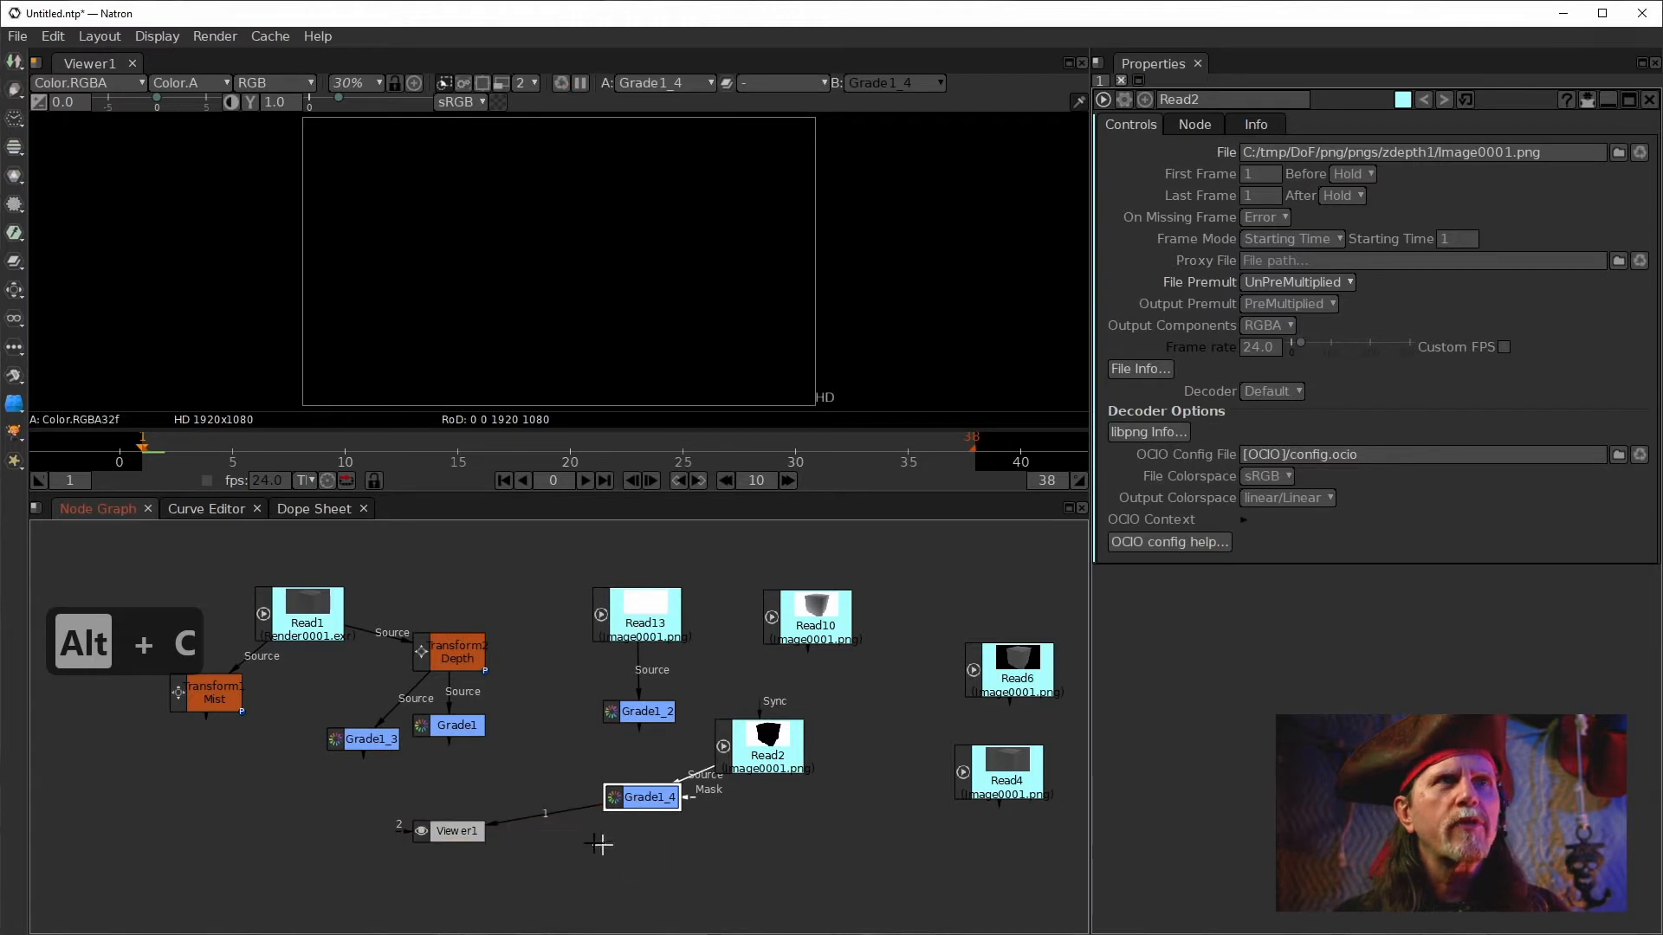
pyautogui.doubleClick(650, 802)
pyautogui.moveTo(630, 799); pyautogui.dragTo(628, 799)
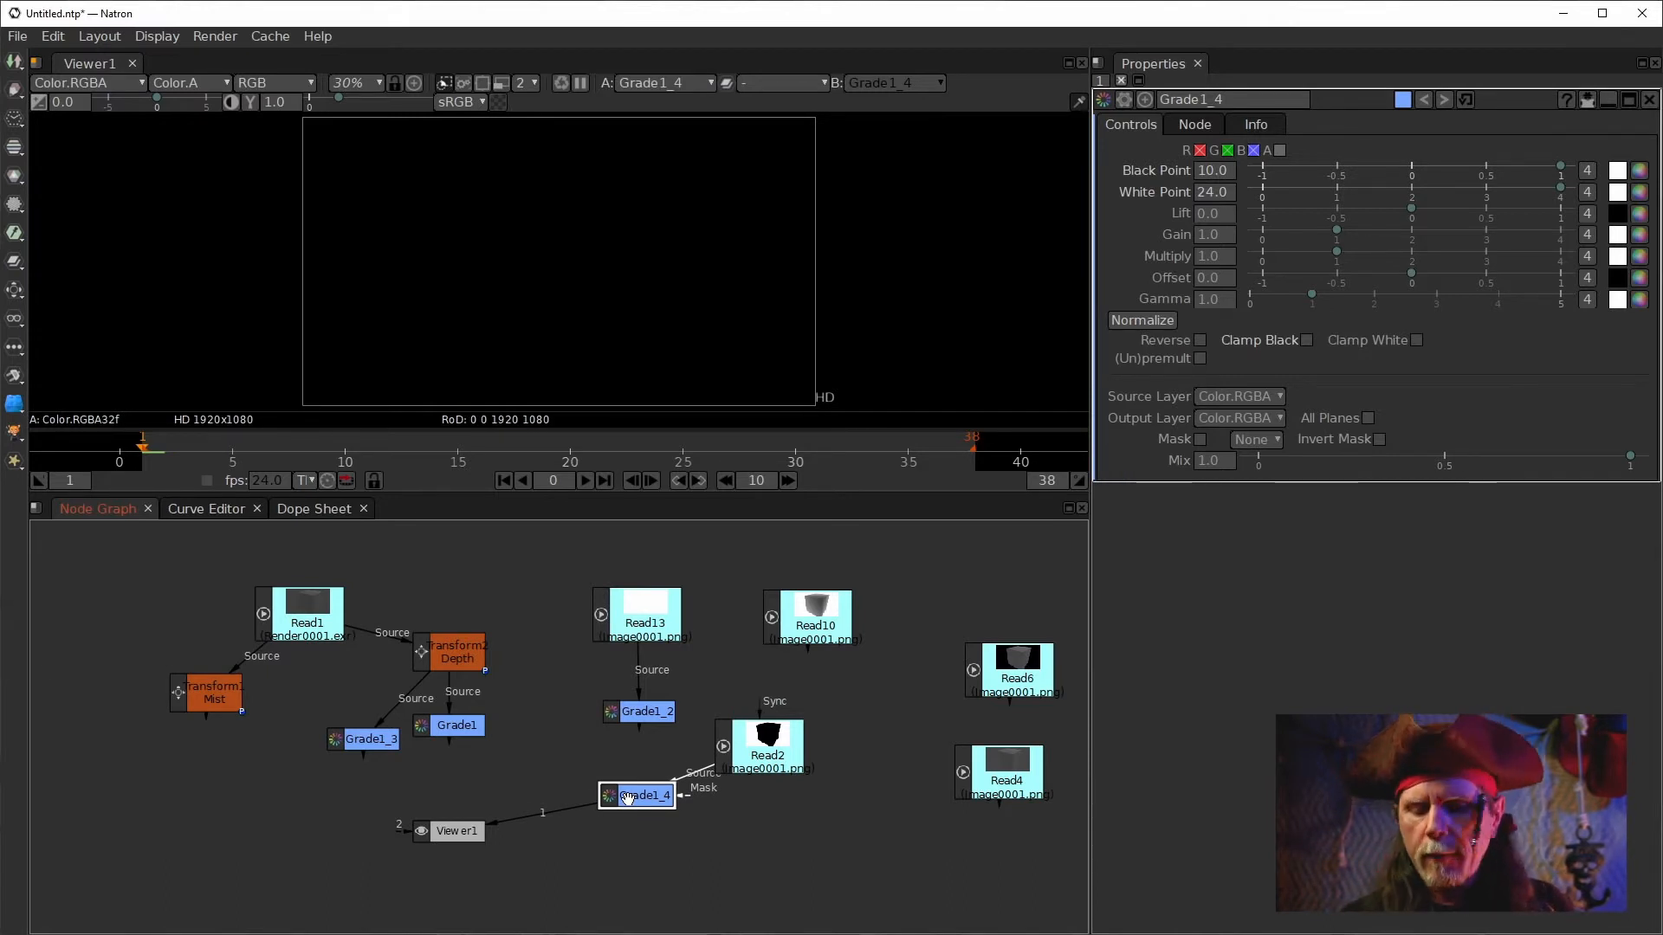
# Delete the cloned Grade1_4 node and select the Read2 node.
pyautogui.press('Delete')
pyautogui.click(777, 749)
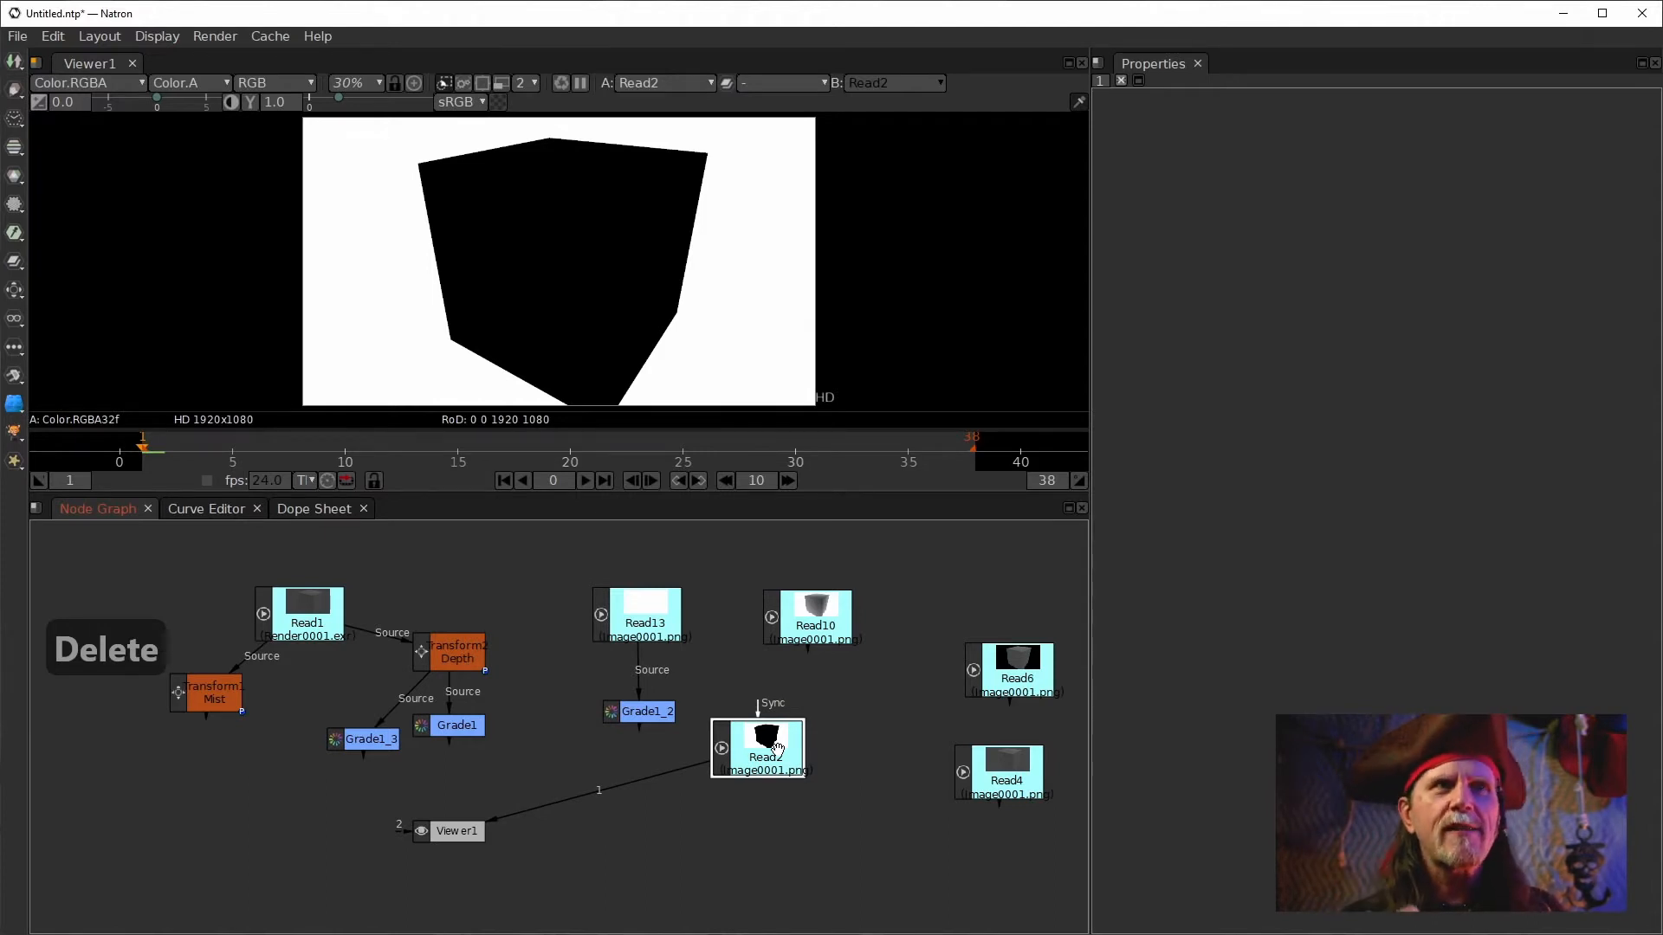
pyautogui.moveTo(776, 749); pyautogui.dragTo(775, 760)
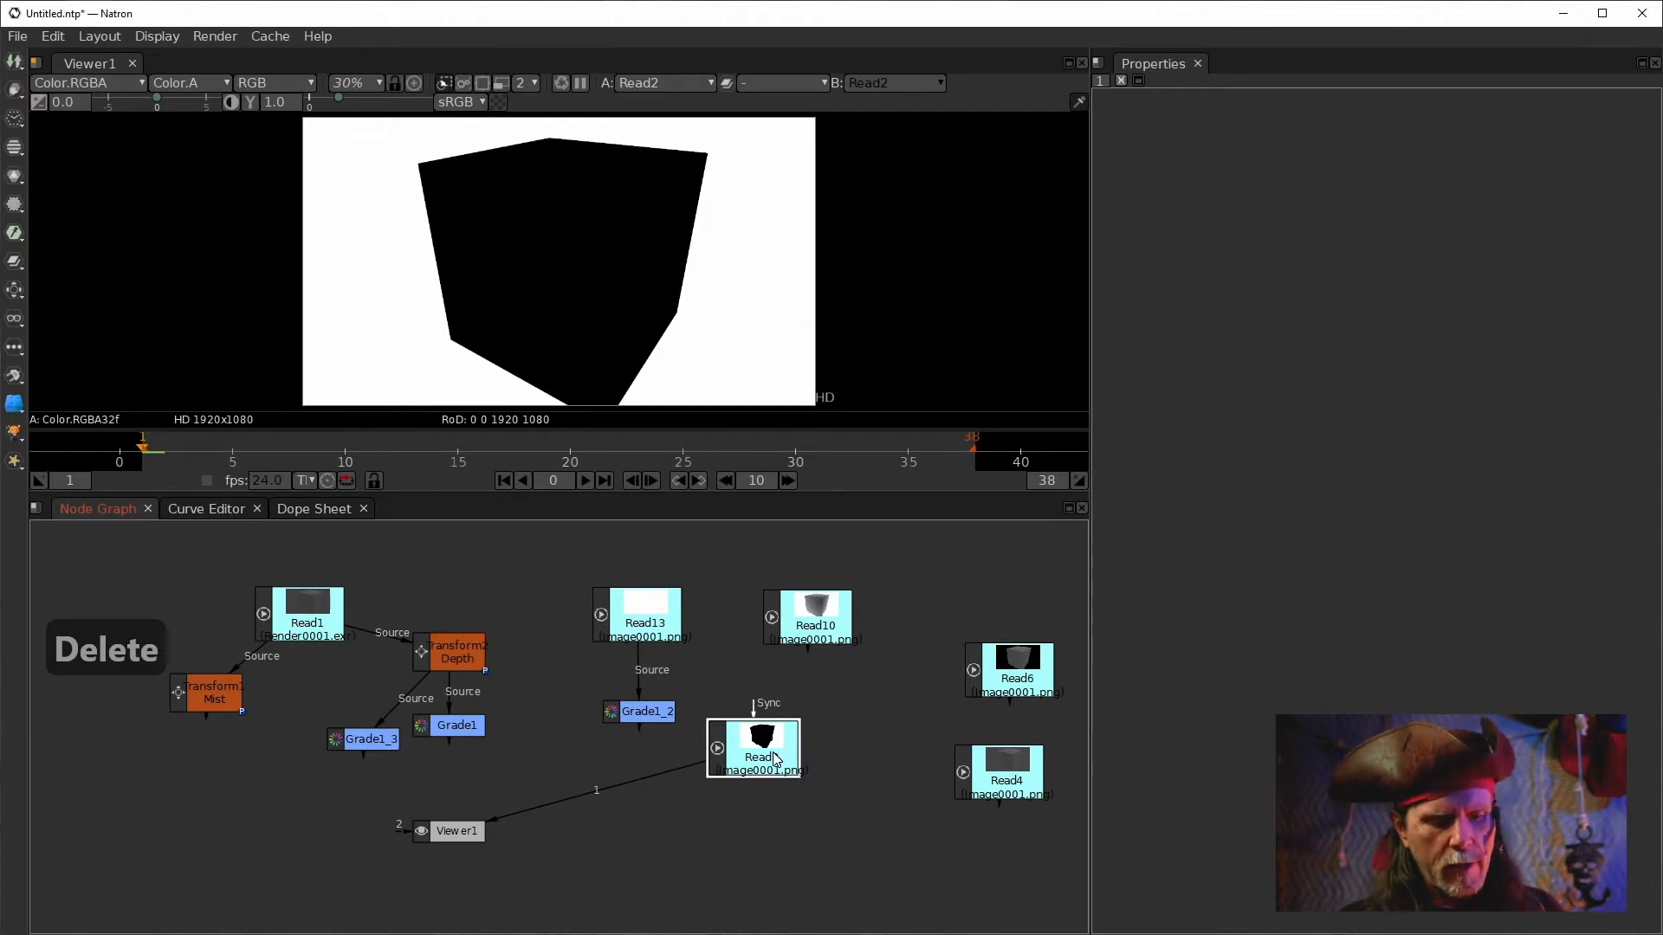
# Add a Grade node after Read2 and set its white point to a tiny value of about 0.0001.
pyautogui.press('g')
pyautogui.click(1212, 214)
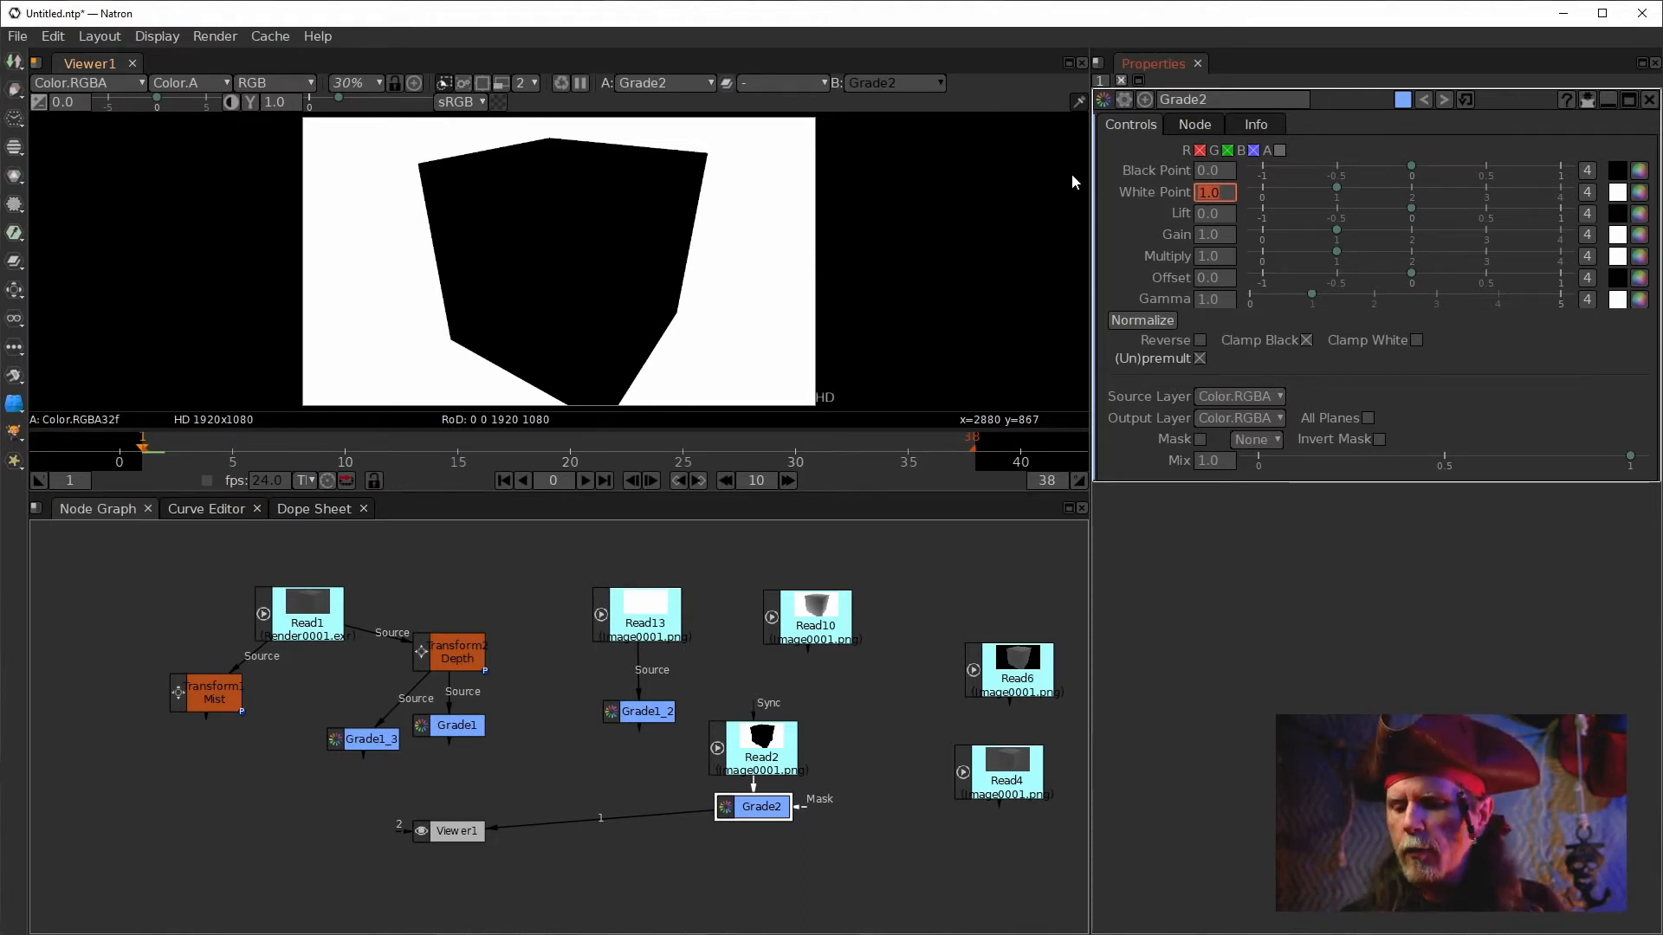
pyautogui.write('.00')
pyautogui.write('01')
pyautogui.press('Return')
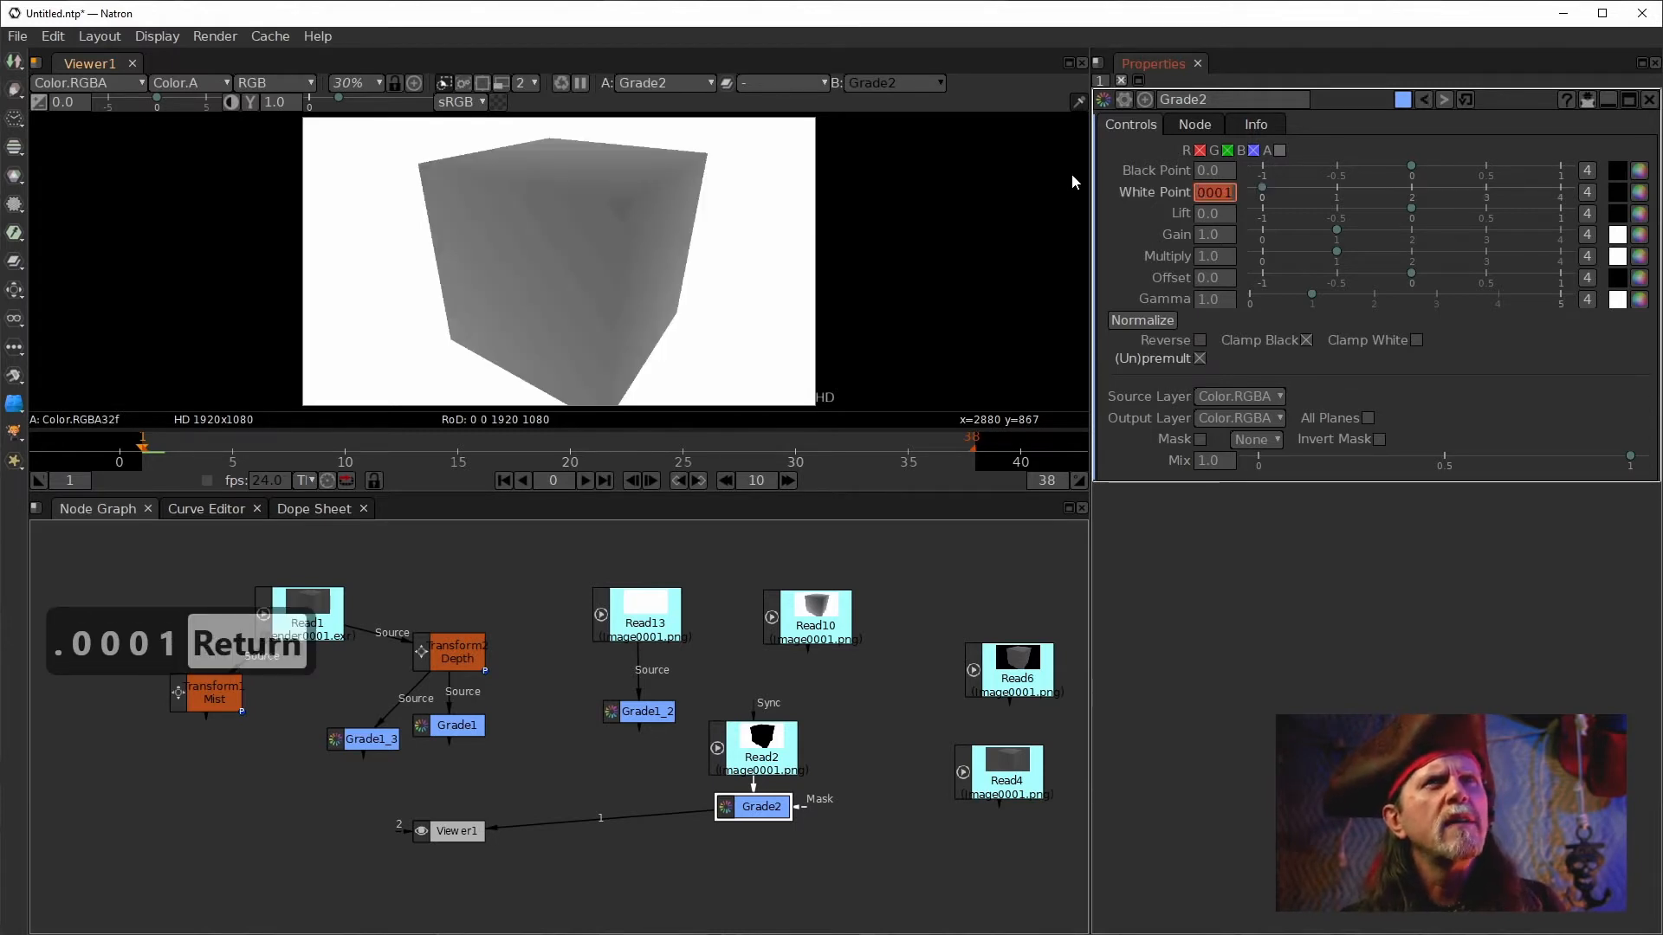
pyautogui.click(1225, 196)
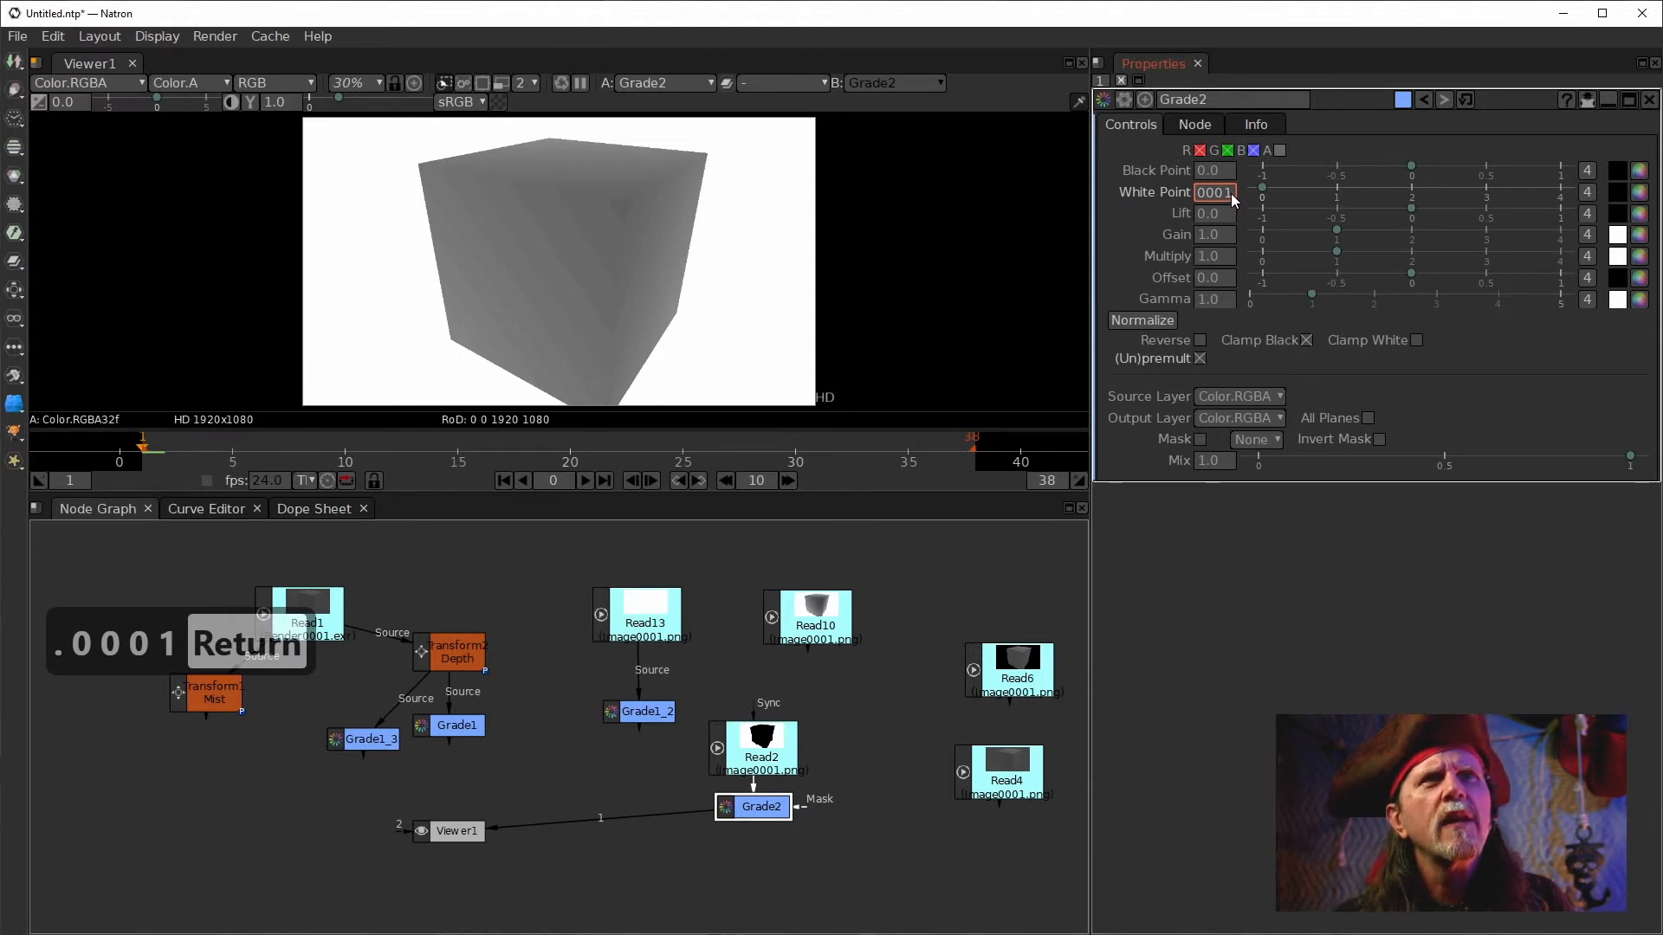
pyautogui.write('0')
pyautogui.press('Return')
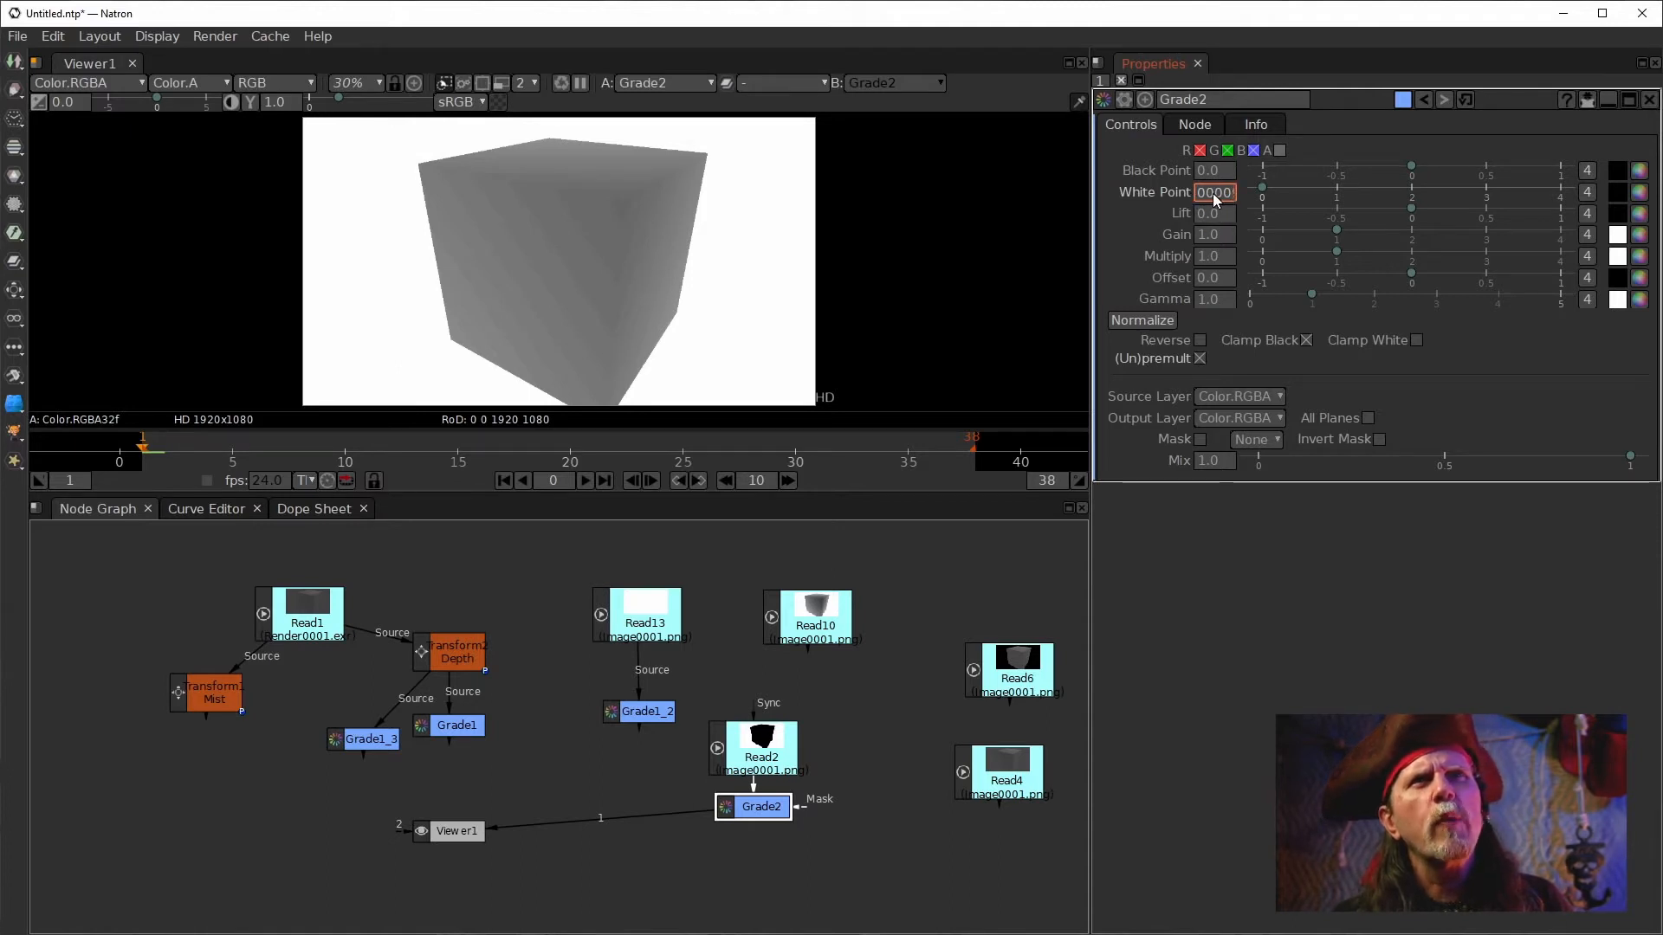
pyautogui.press('Right')
pyautogui.press('Right')
pyautogui.press('Right')
pyautogui.press('Right')
pyautogui.press('Right')
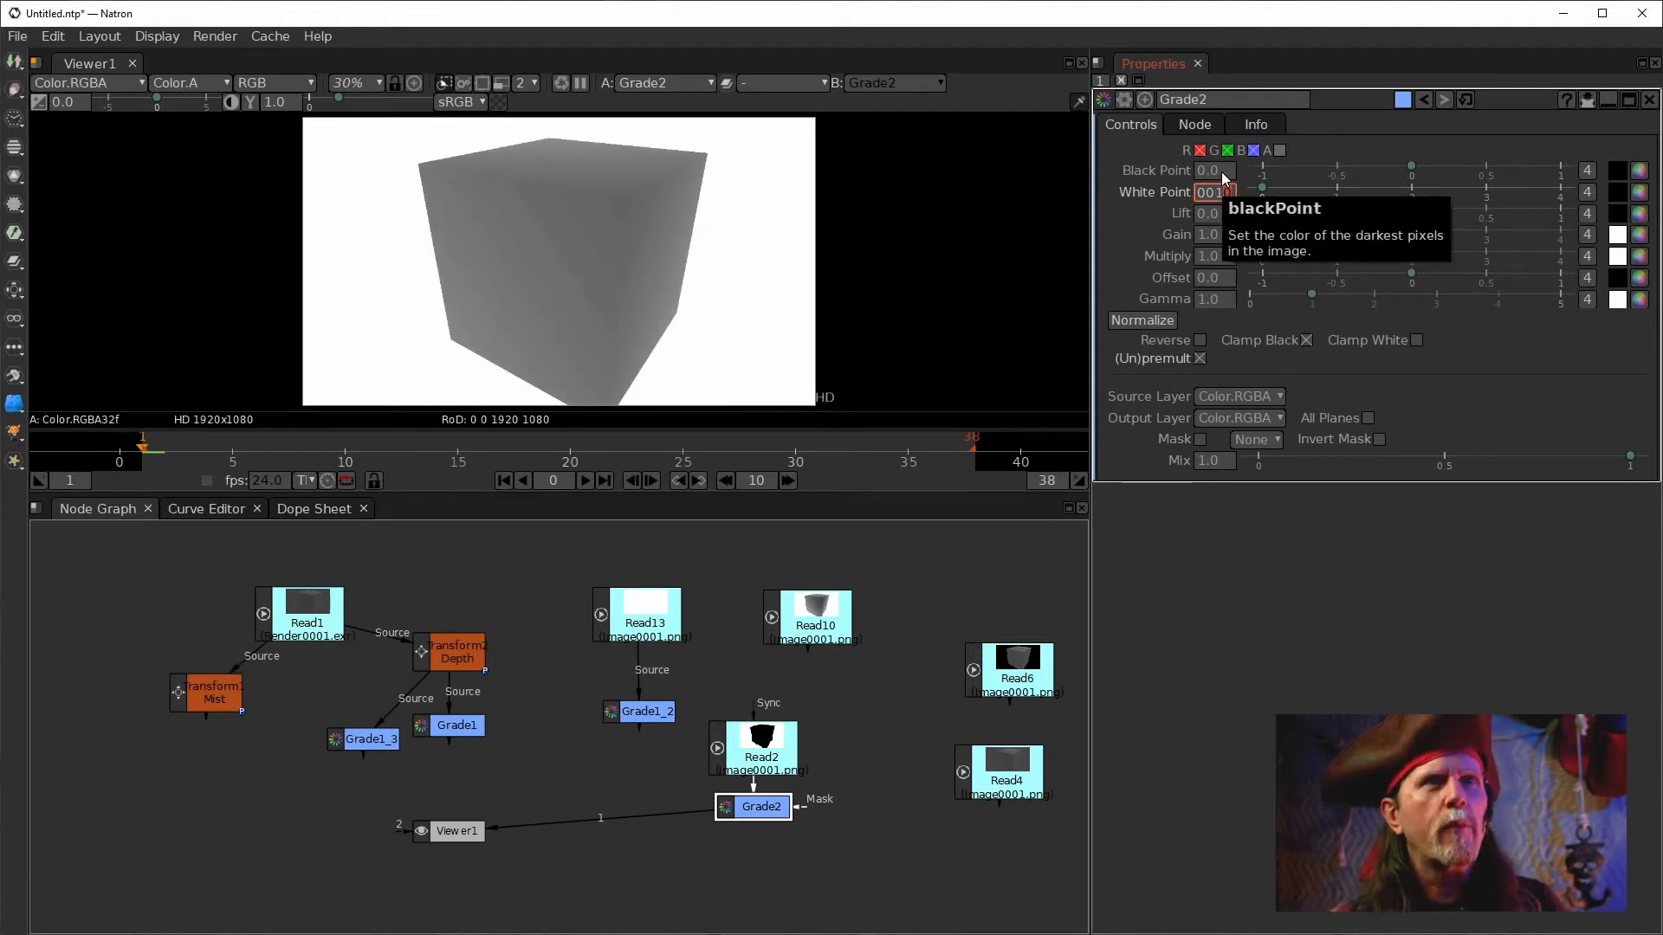
# Set Grade2's black point to a tiny value just above zero, about 0.0001.
pyautogui.click(1220, 171)
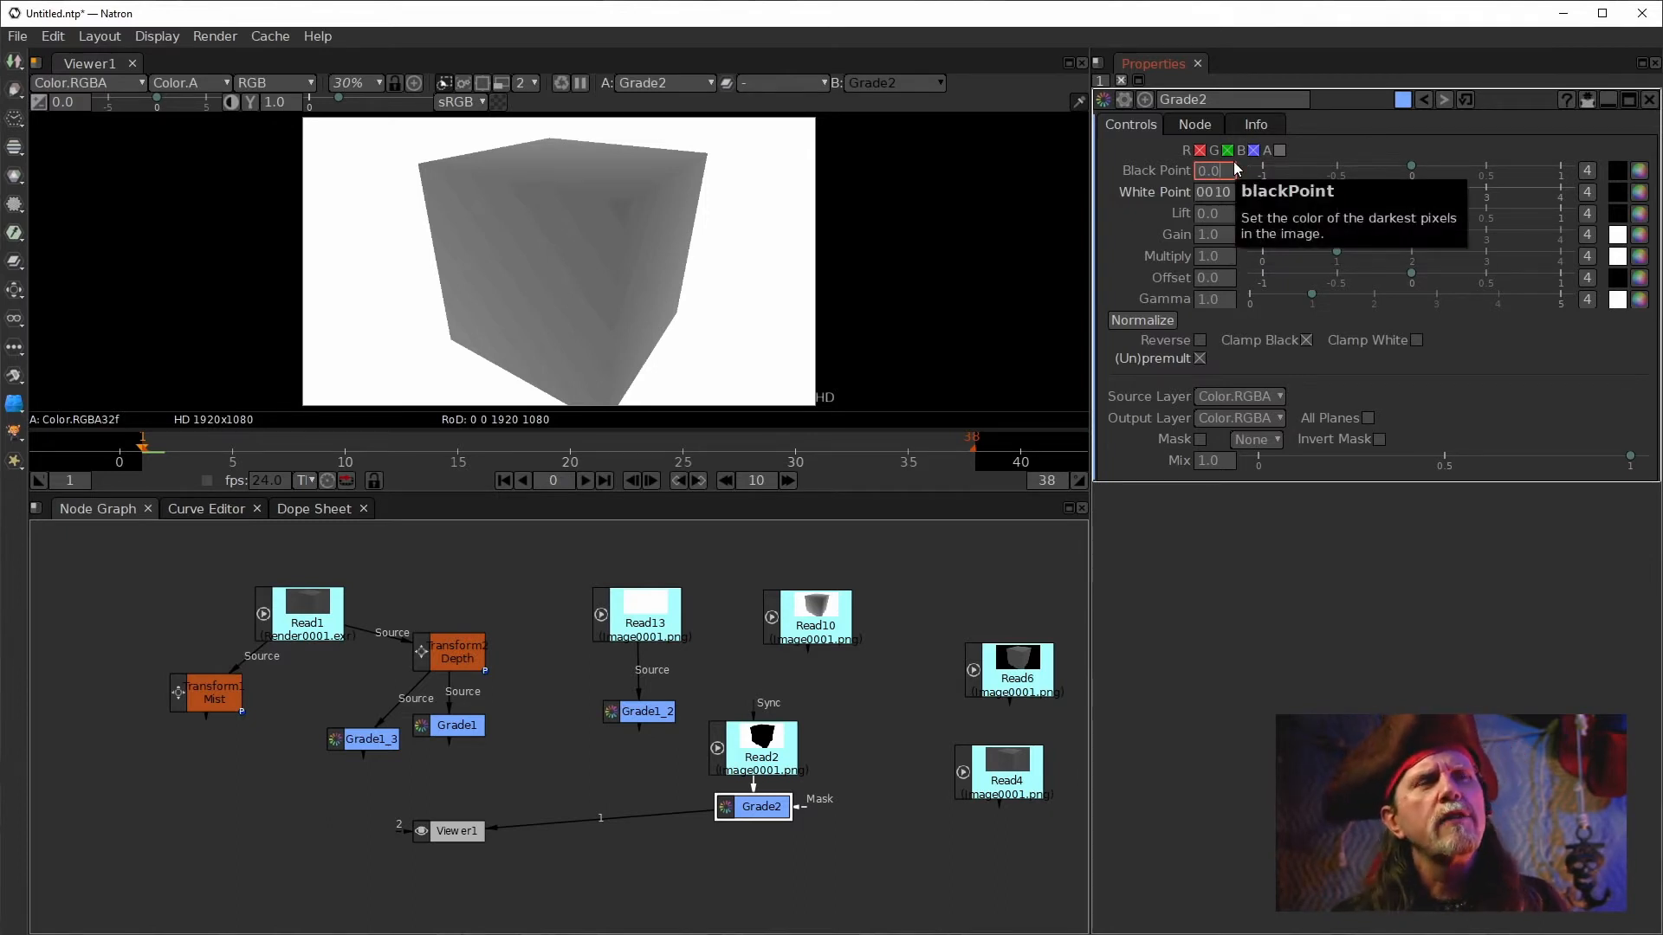
pyautogui.write('00')
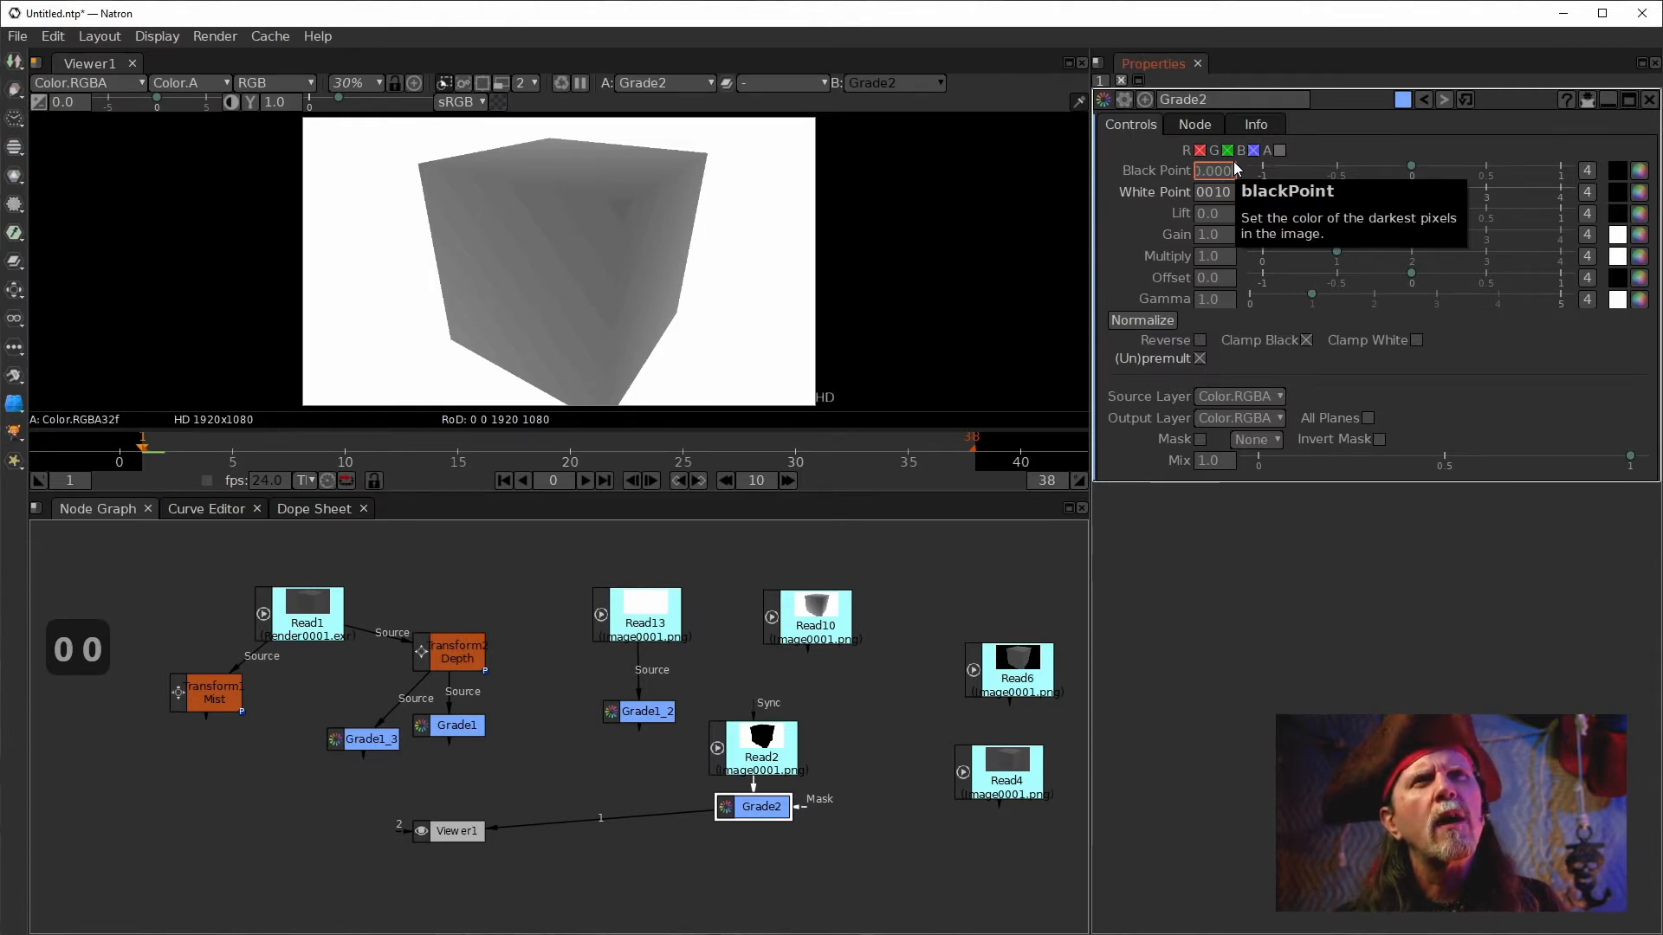
pyautogui.write('0')
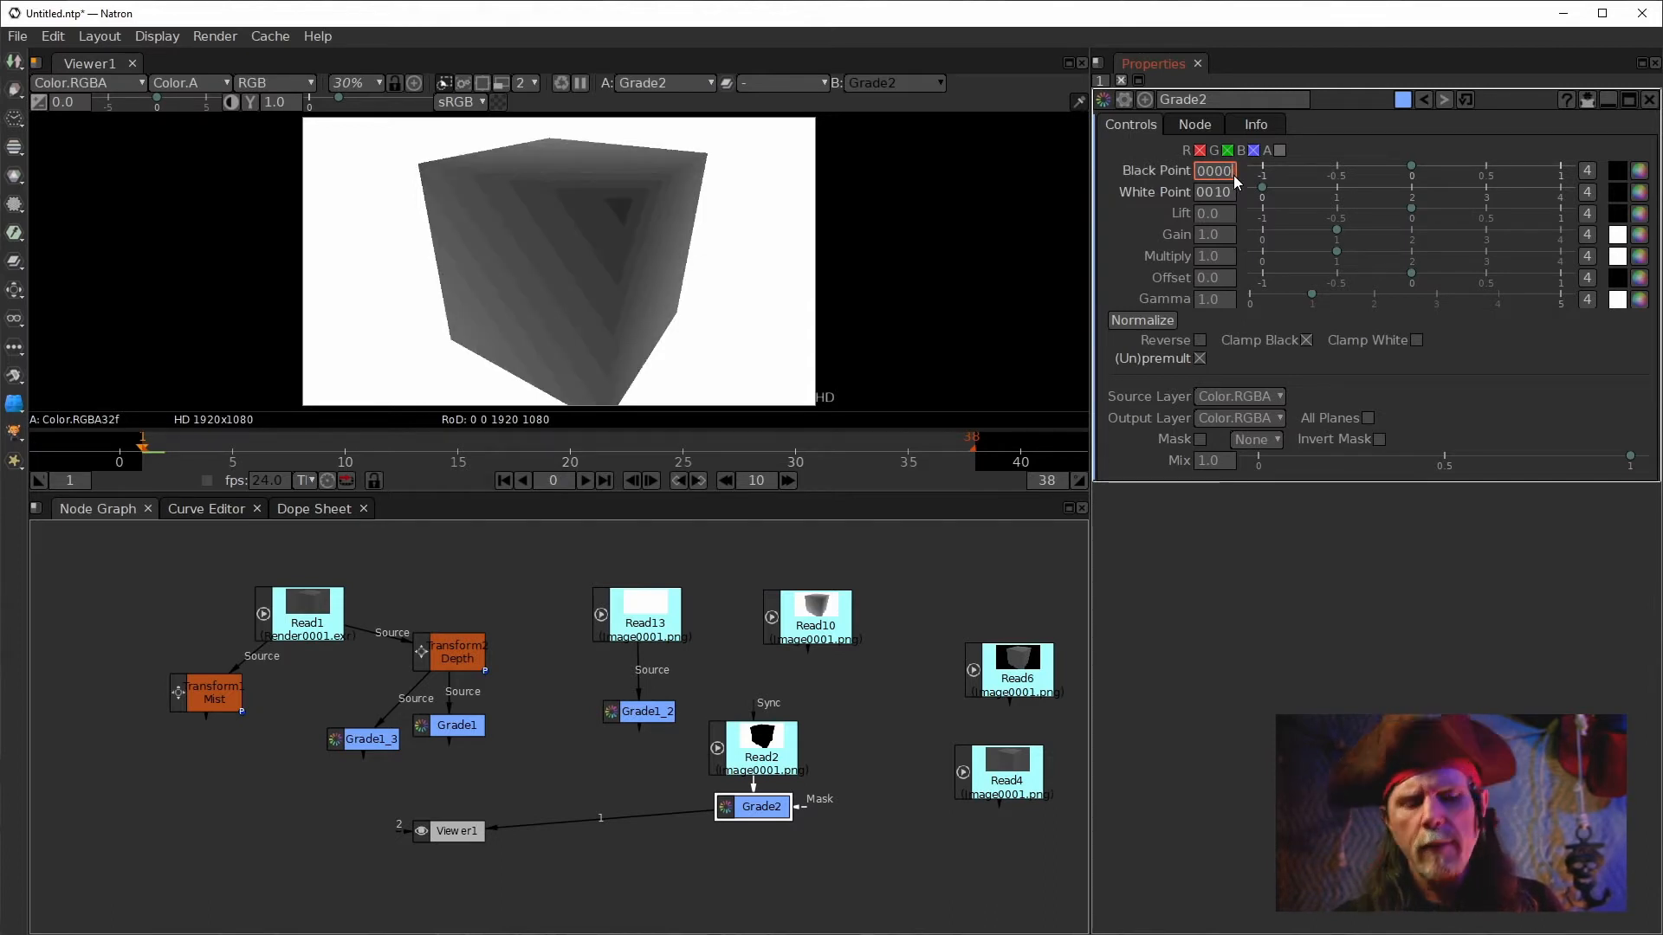
pyautogui.press('Right')
pyautogui.press('Right')
pyautogui.press('Right')
pyautogui.press('Right')
pyautogui.write('1')
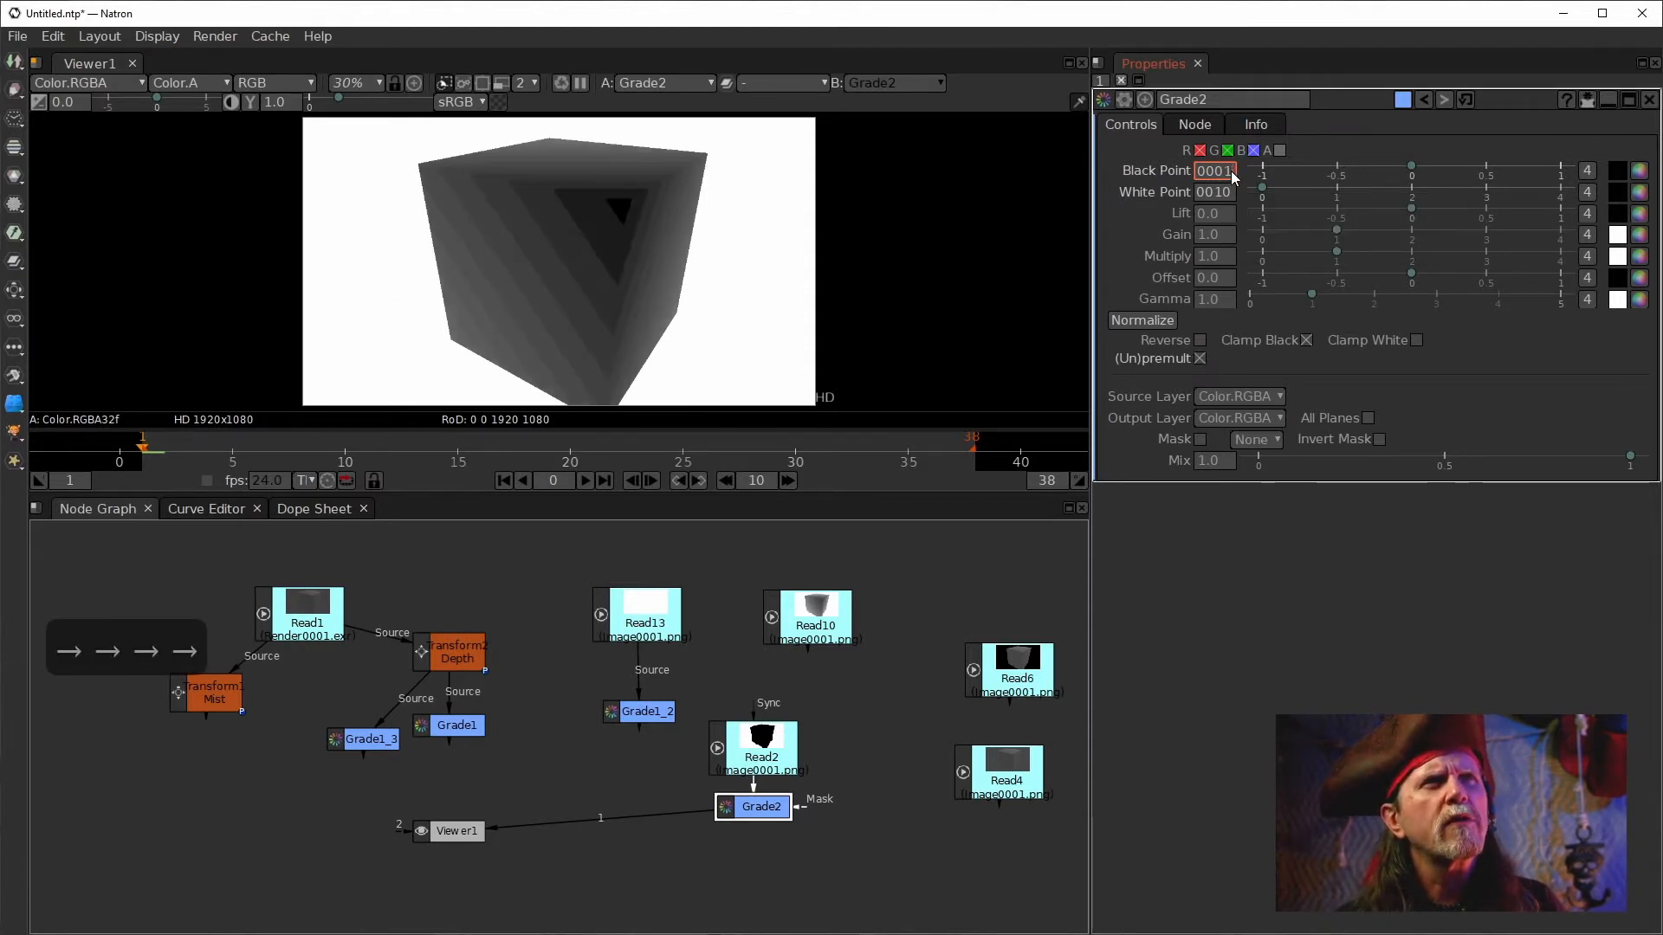
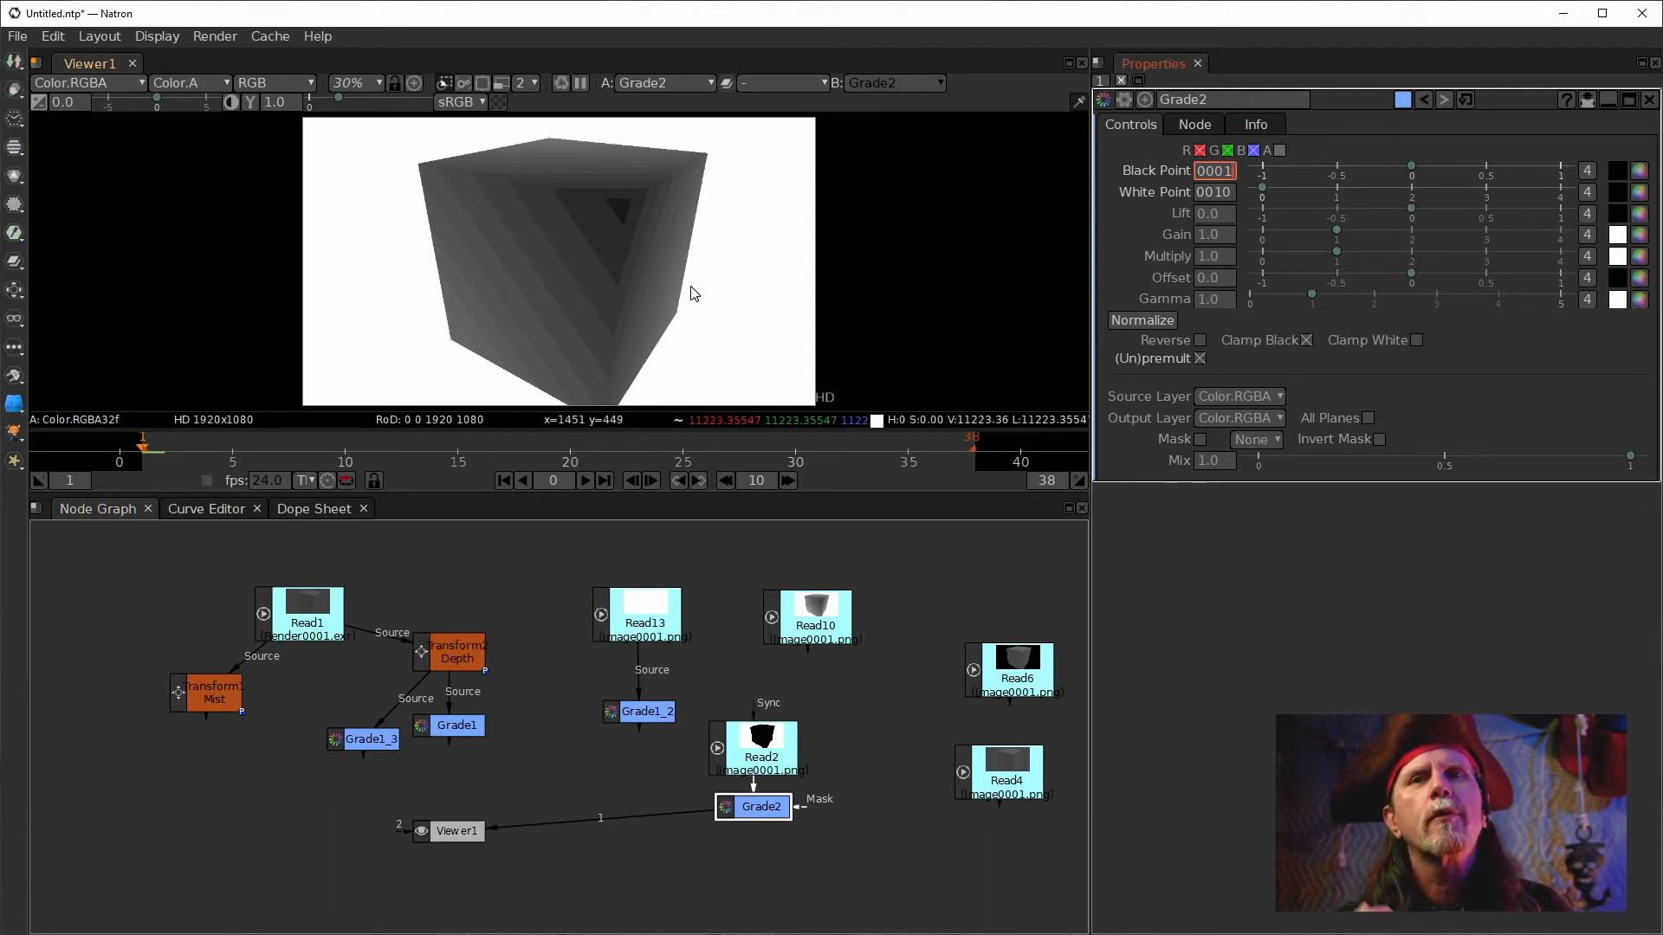
# Set the Read2 node's file colorspace to Linear.
pyautogui.doubleClick(757, 760)
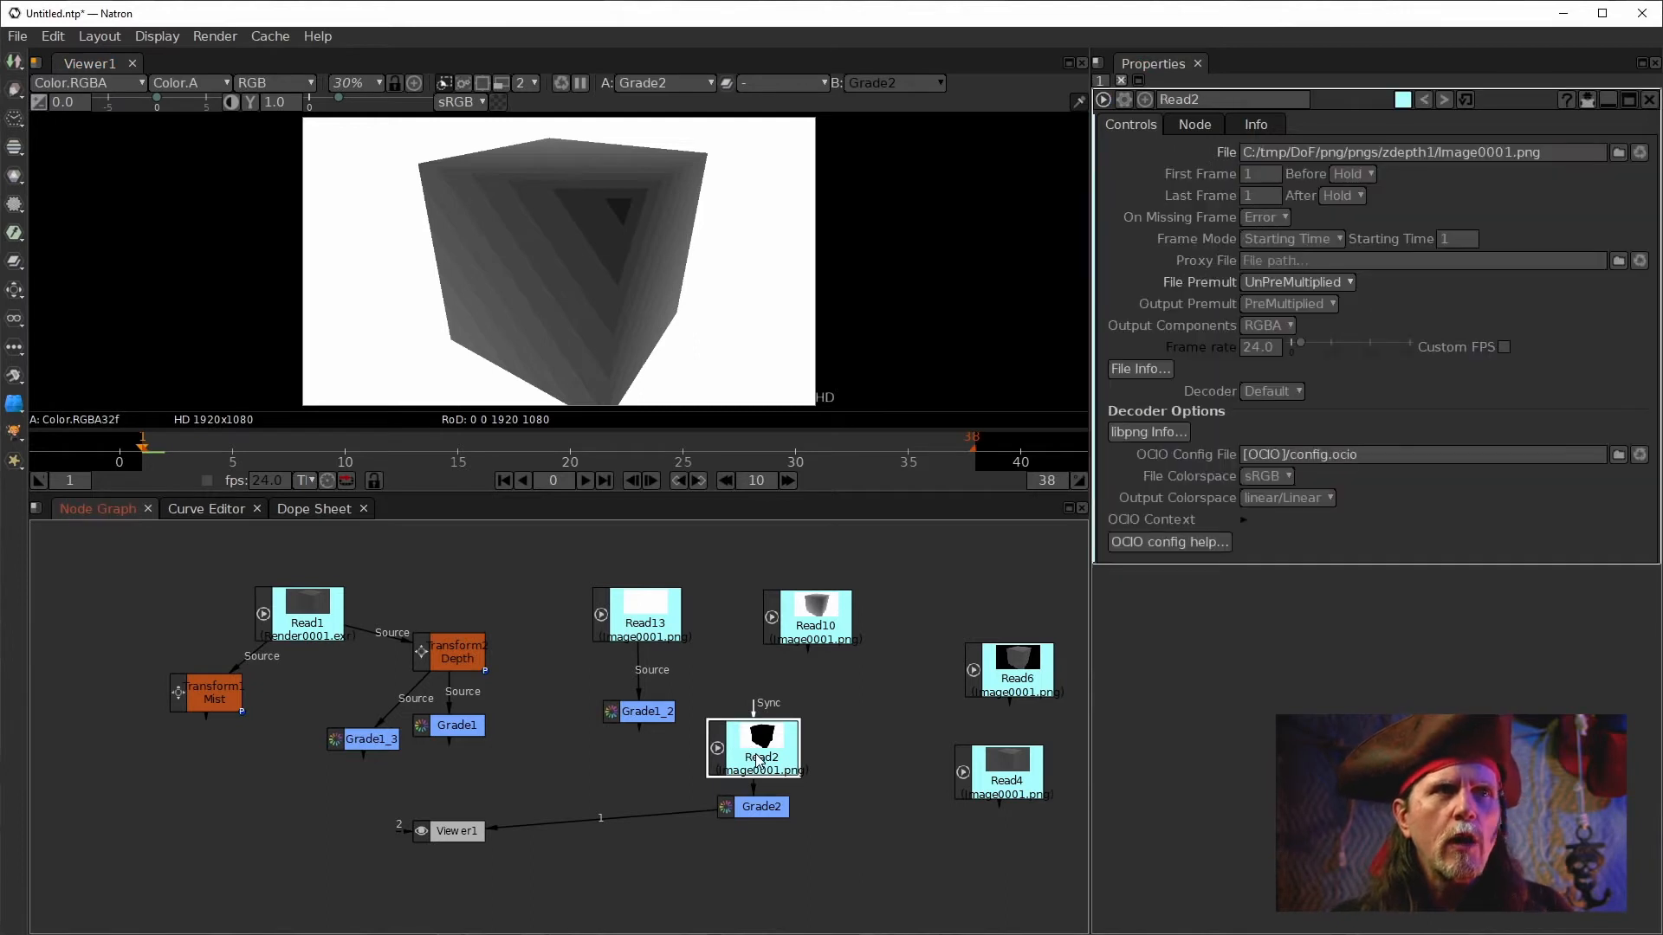
pyautogui.click(1259, 483)
pyautogui.moveTo(1265, 501)
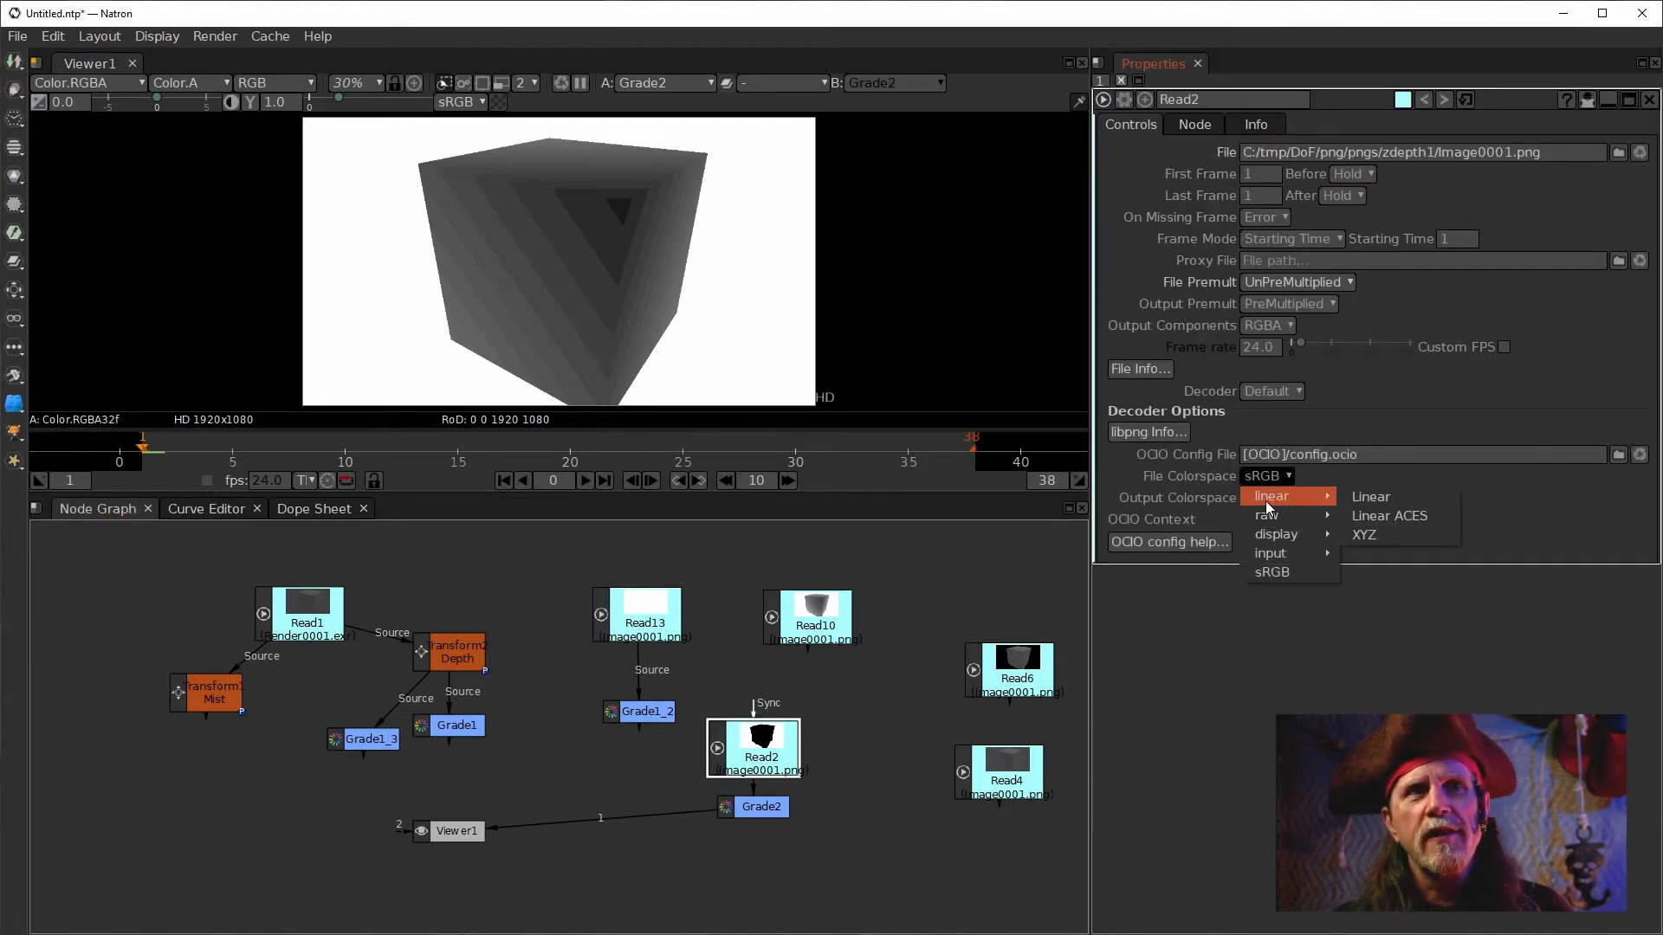
pyautogui.click(1357, 497)
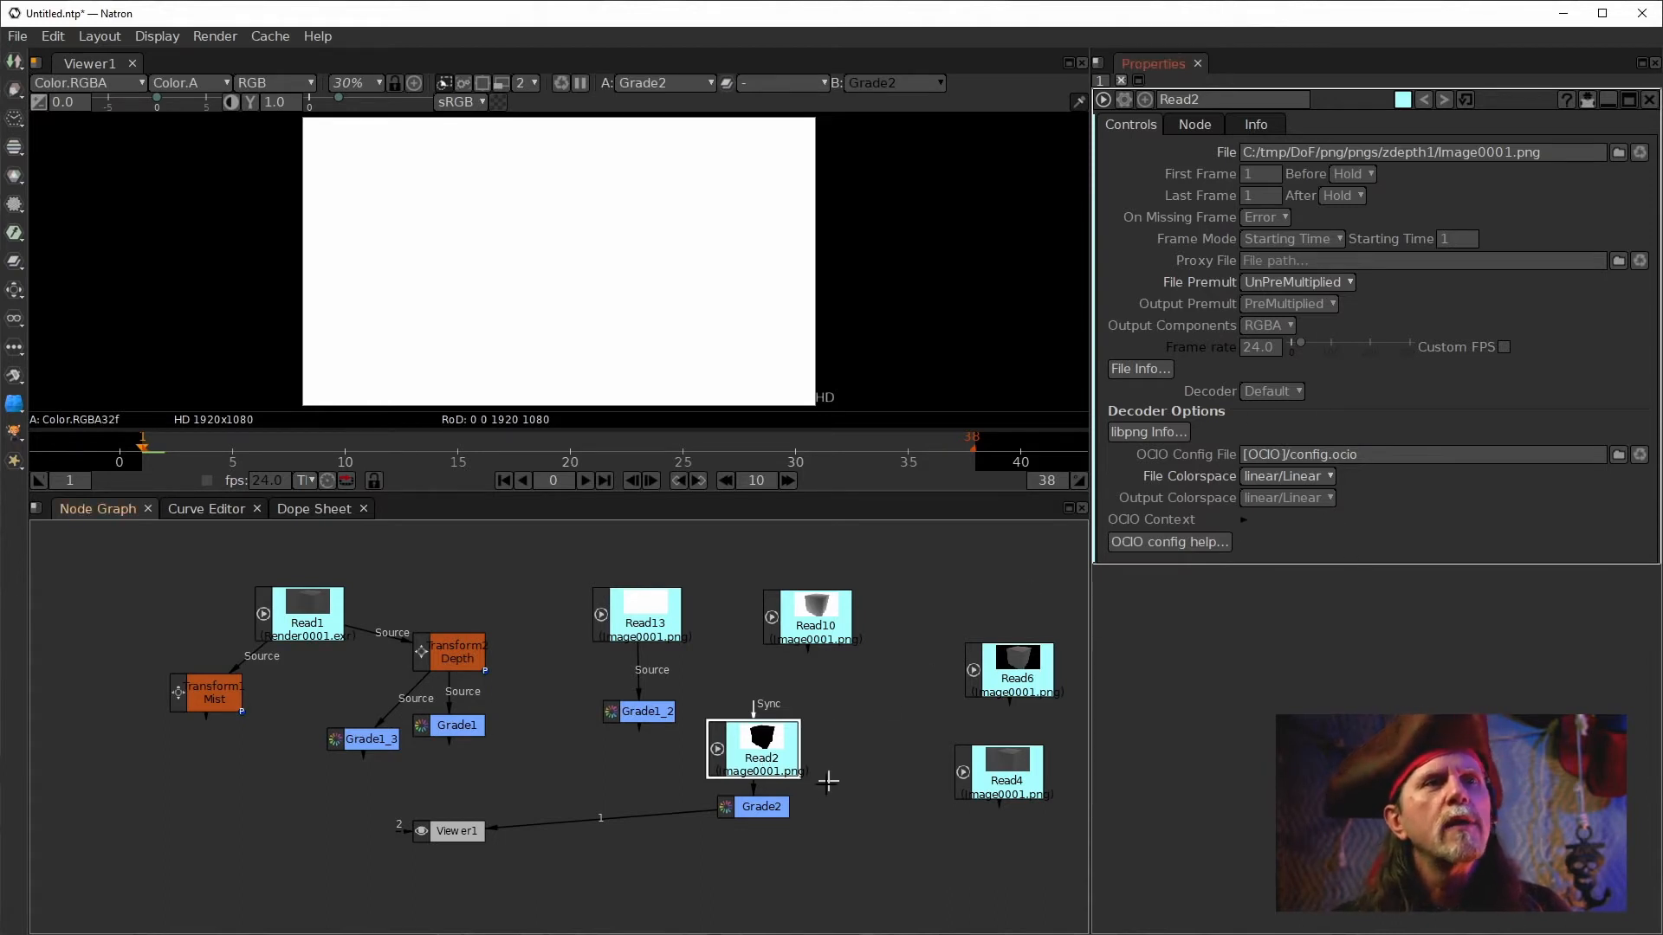
# Raise Grade2's white point and black point slightly, to about 0.011.
pyautogui.click(773, 764)
pyautogui.click(765, 806)
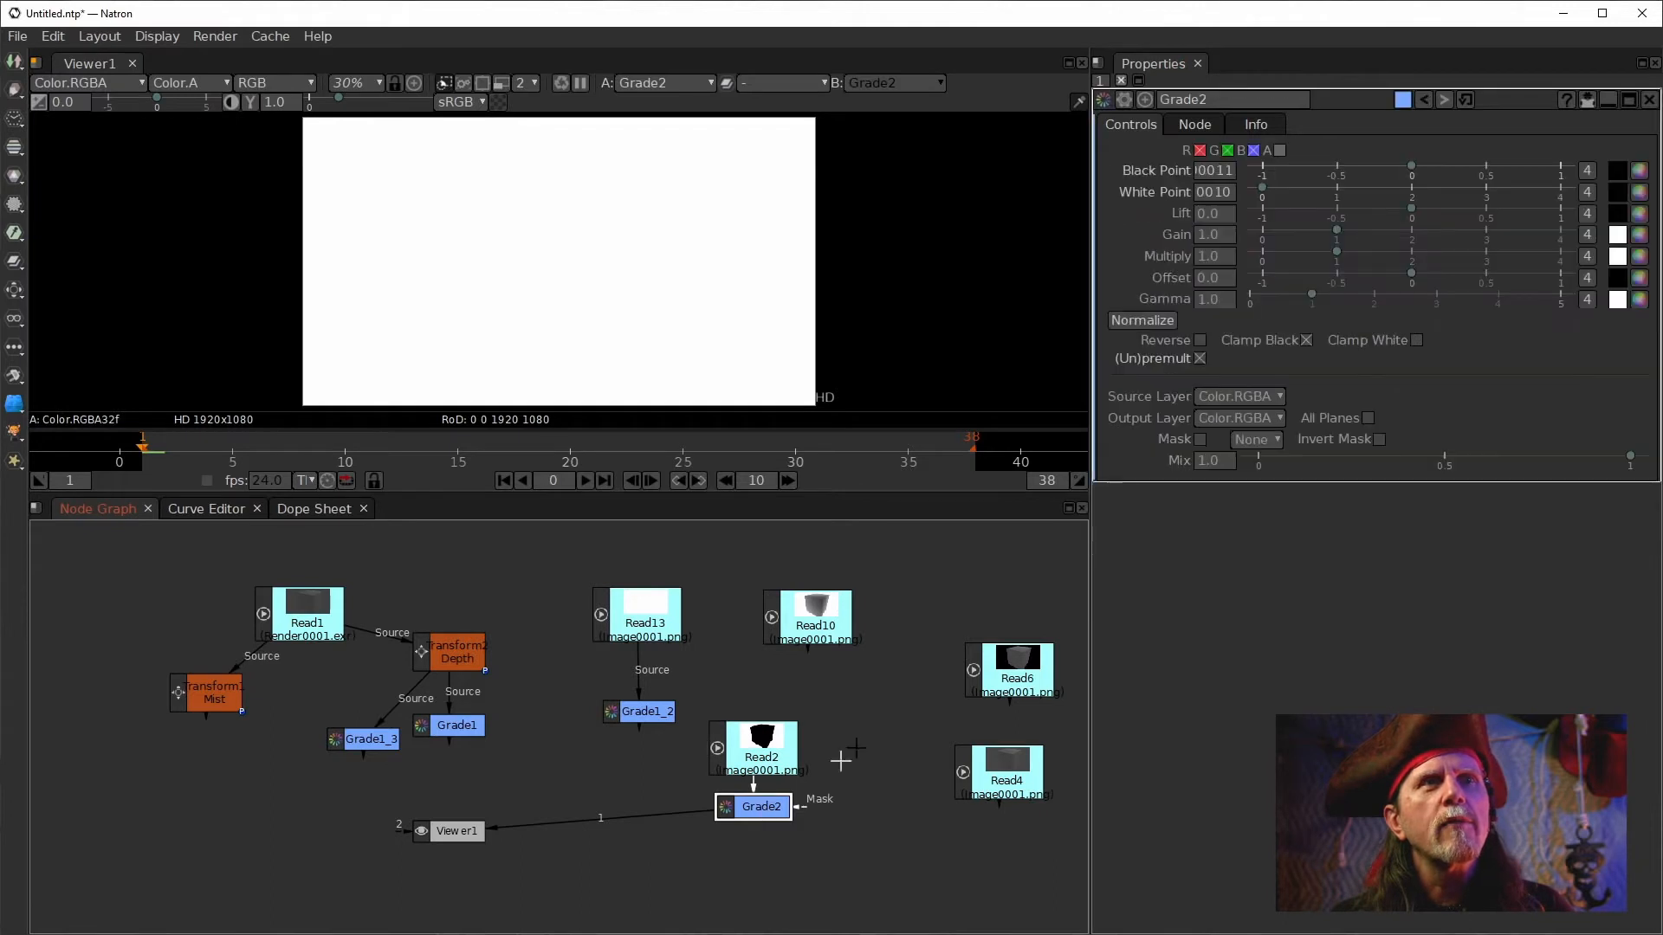
pyautogui.click(1228, 197)
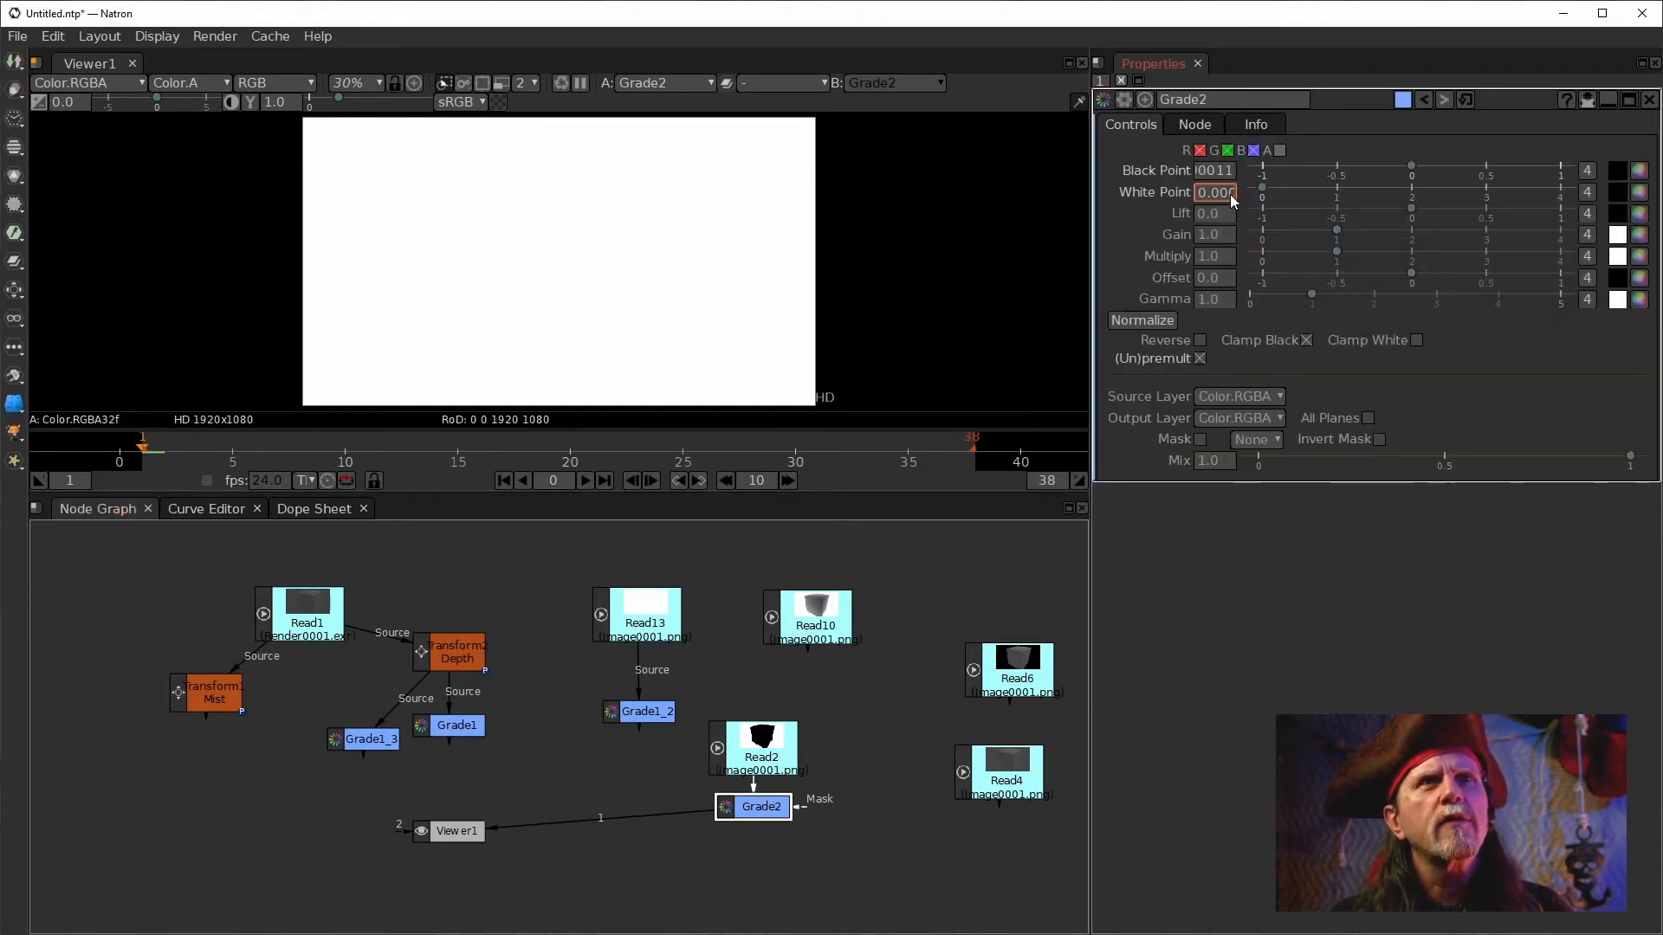
pyautogui.scroll(1, 1230, 196)
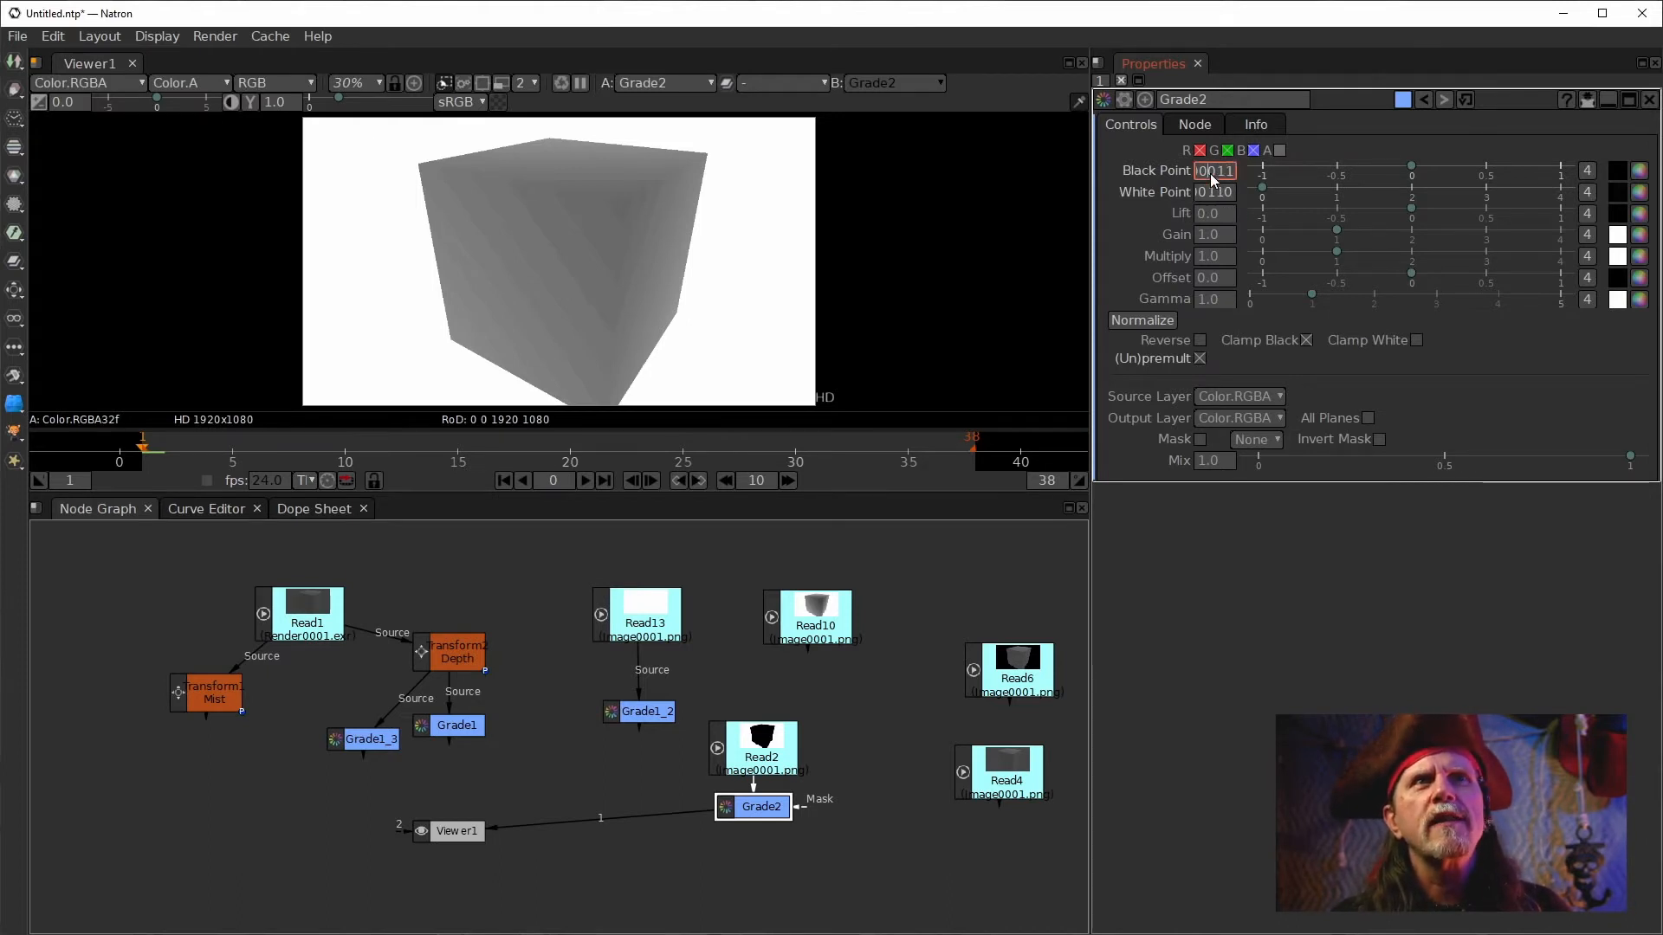
pyautogui.scroll(1, 1209, 174)
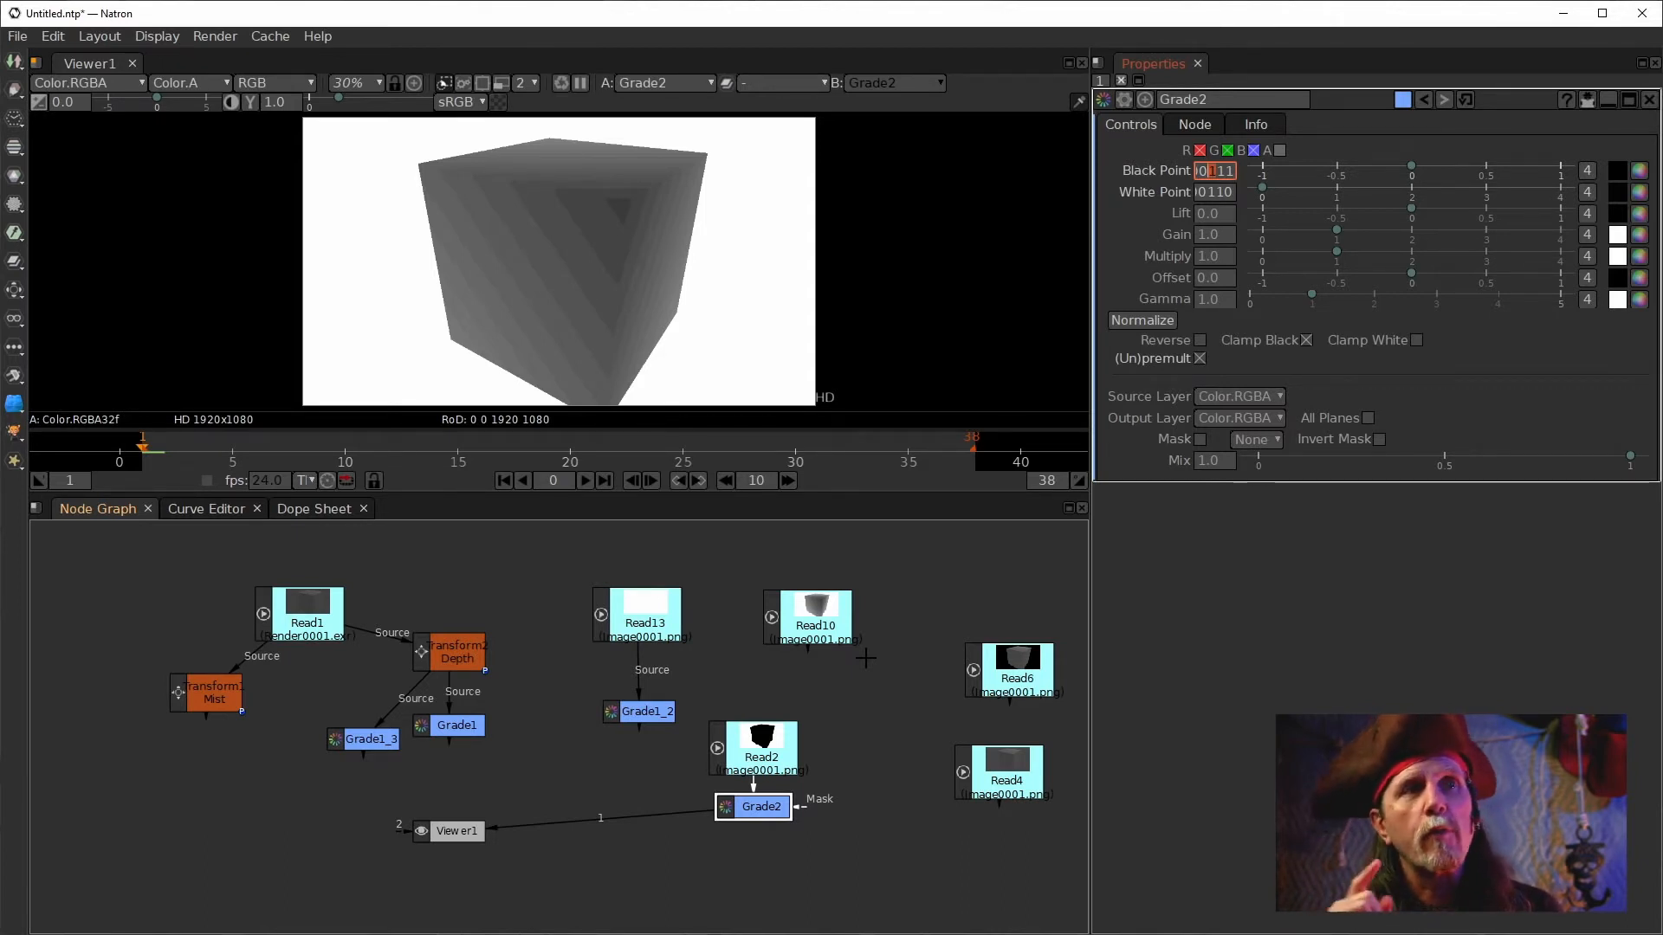
# Switch the viewer to Grade1 and then Grade1_3, moving the Viewer node lower in the graph.
pyautogui.moveTo(649, 815); pyautogui.dragTo(455, 726)
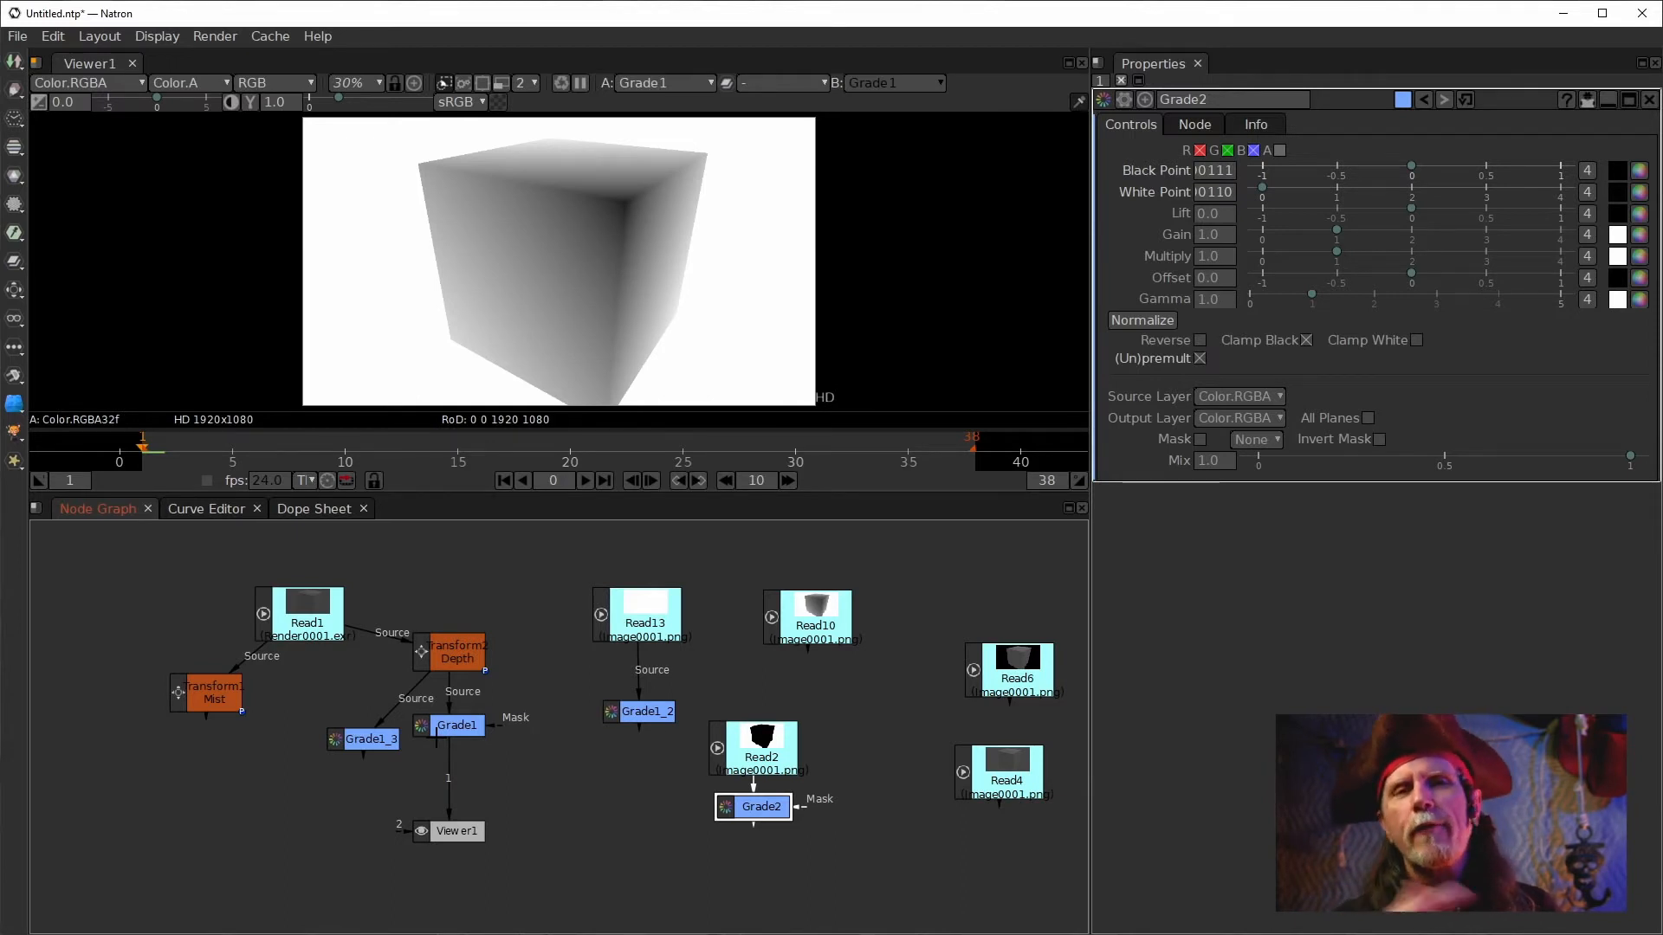
pyautogui.moveTo(457, 830); pyautogui.dragTo(394, 870)
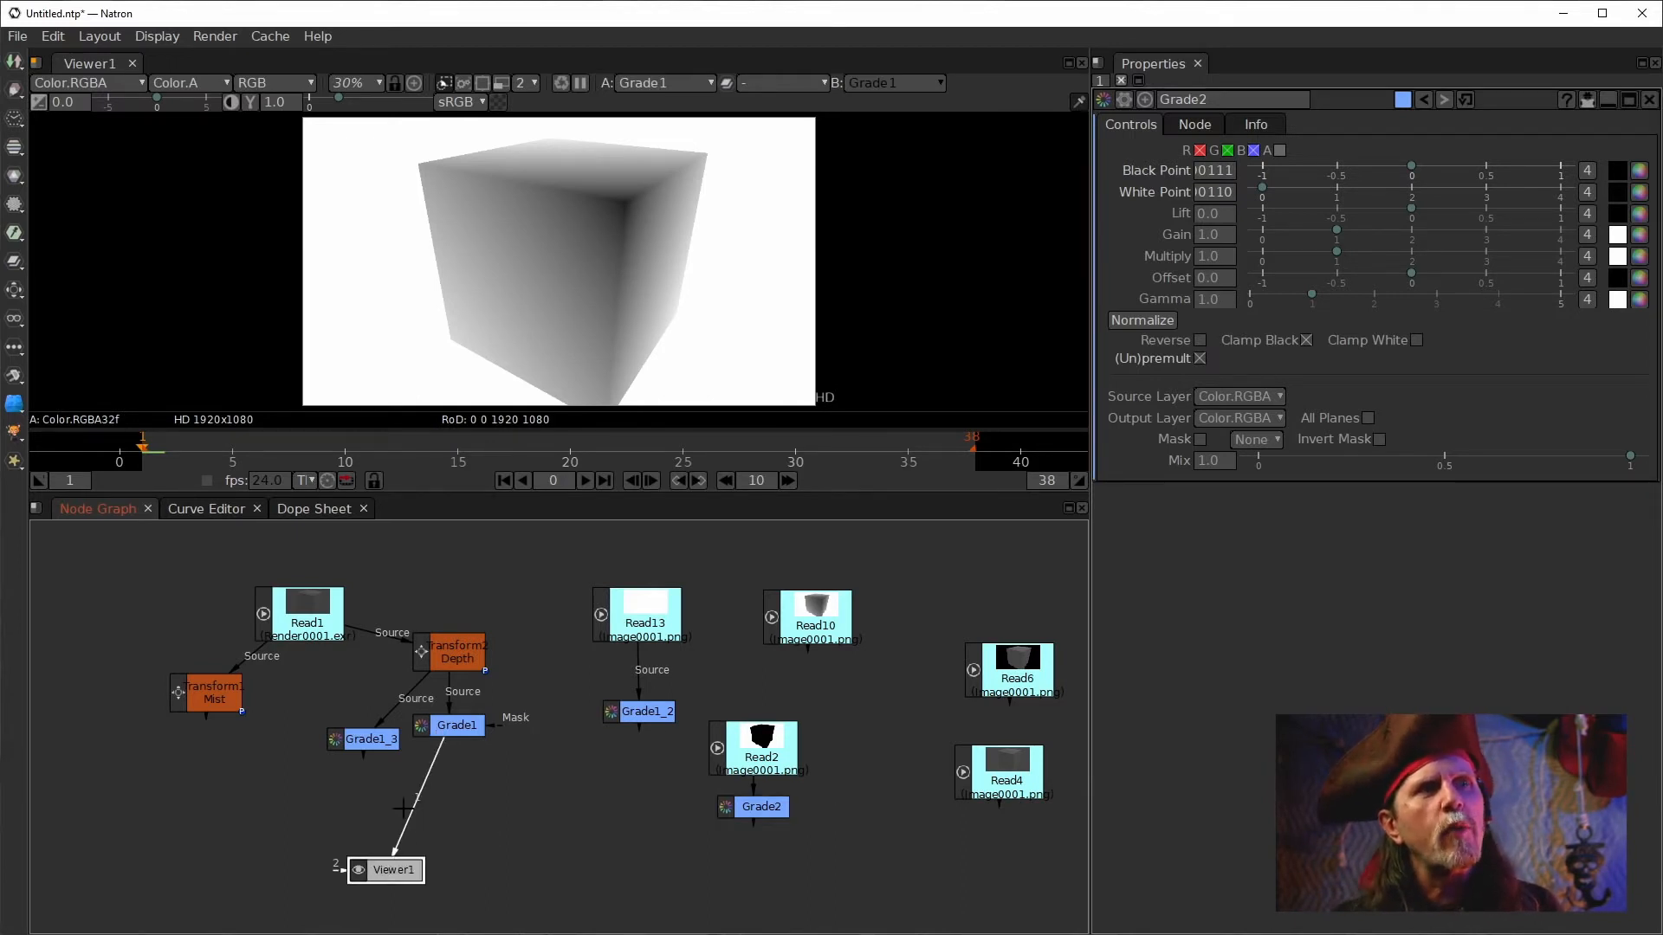
pyautogui.moveTo(386, 734); pyautogui.dragTo(387, 738)
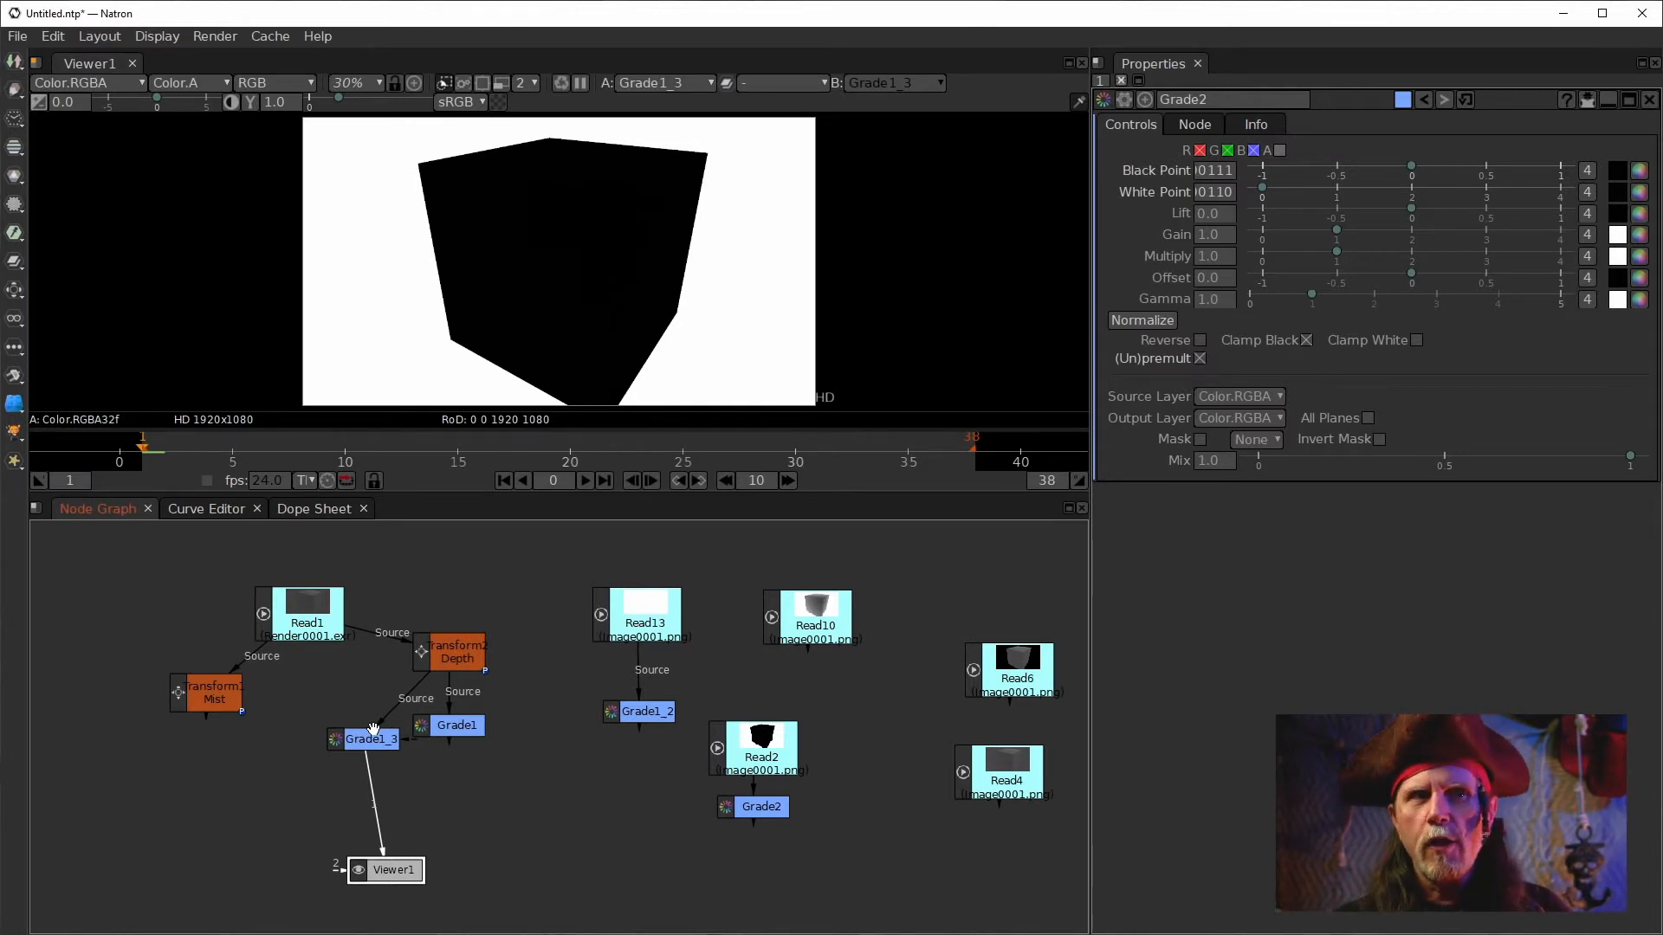
# Display Grade2 in the viewer.
pyautogui.click(763, 758)
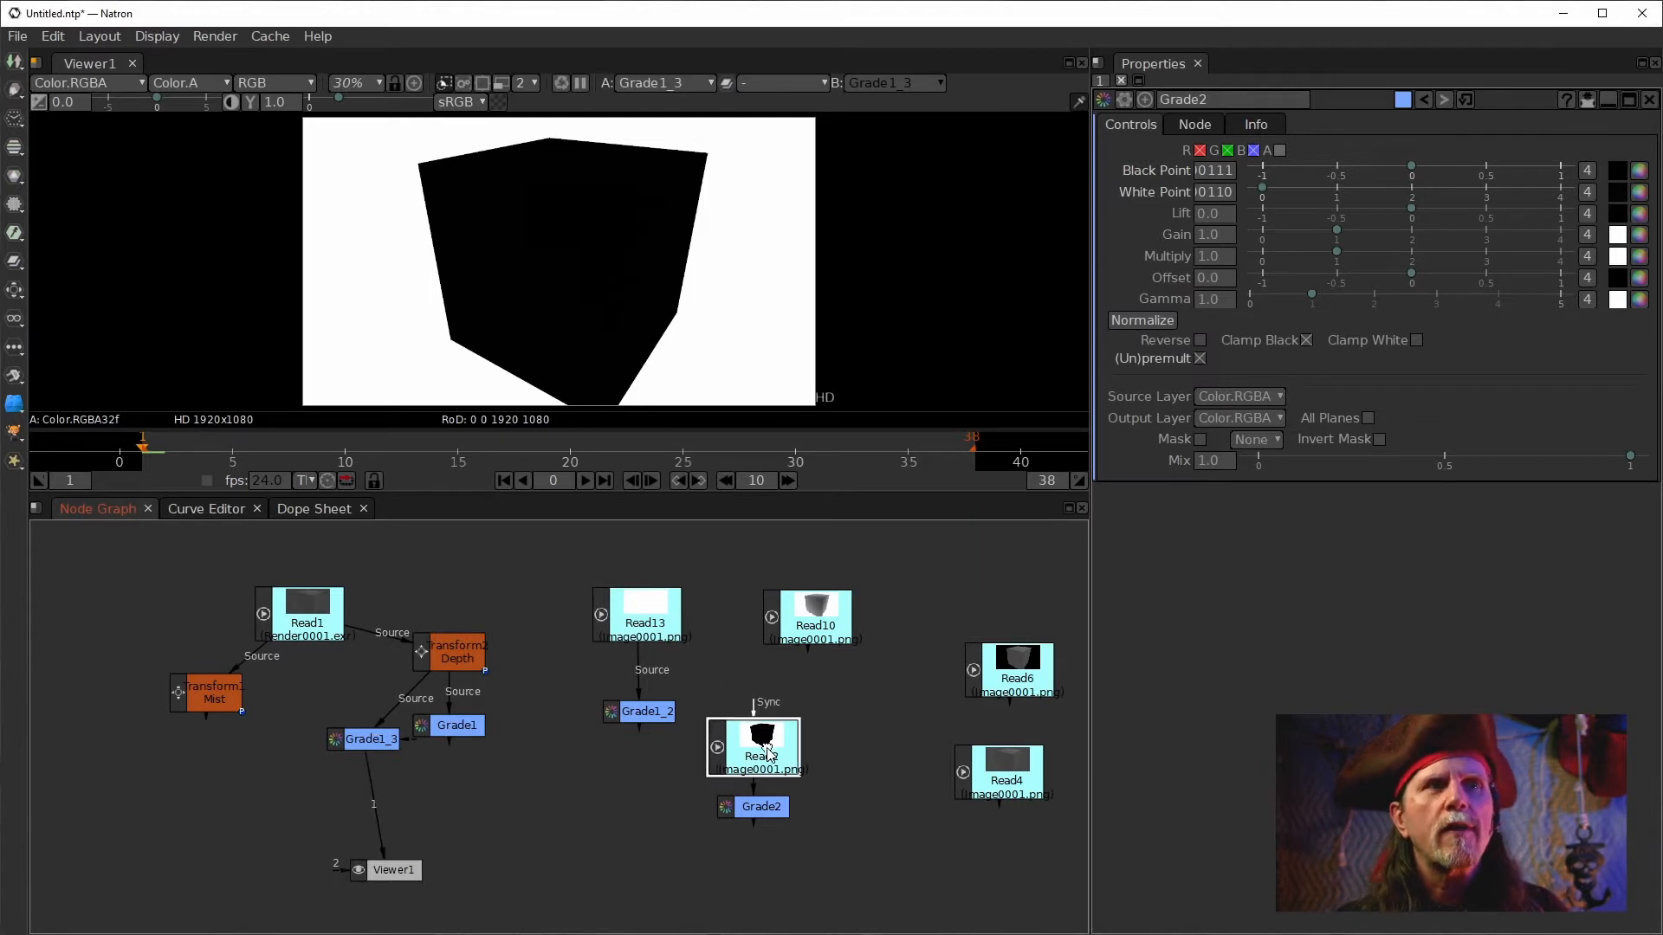
pyautogui.click(760, 806)
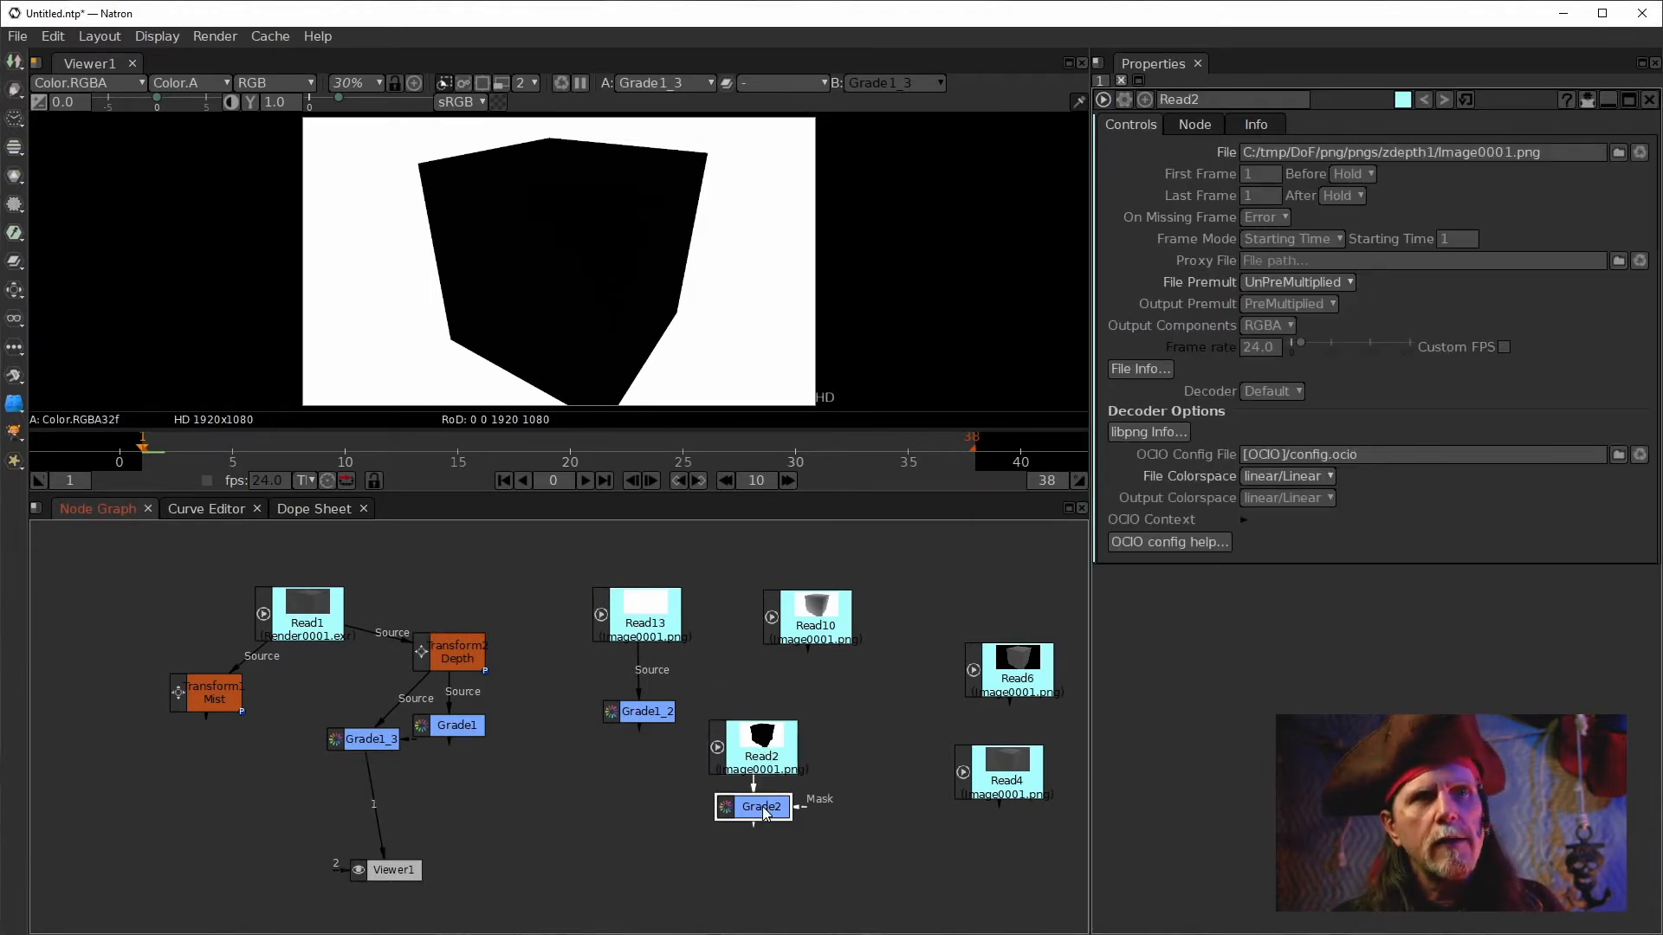
pyautogui.press('1')
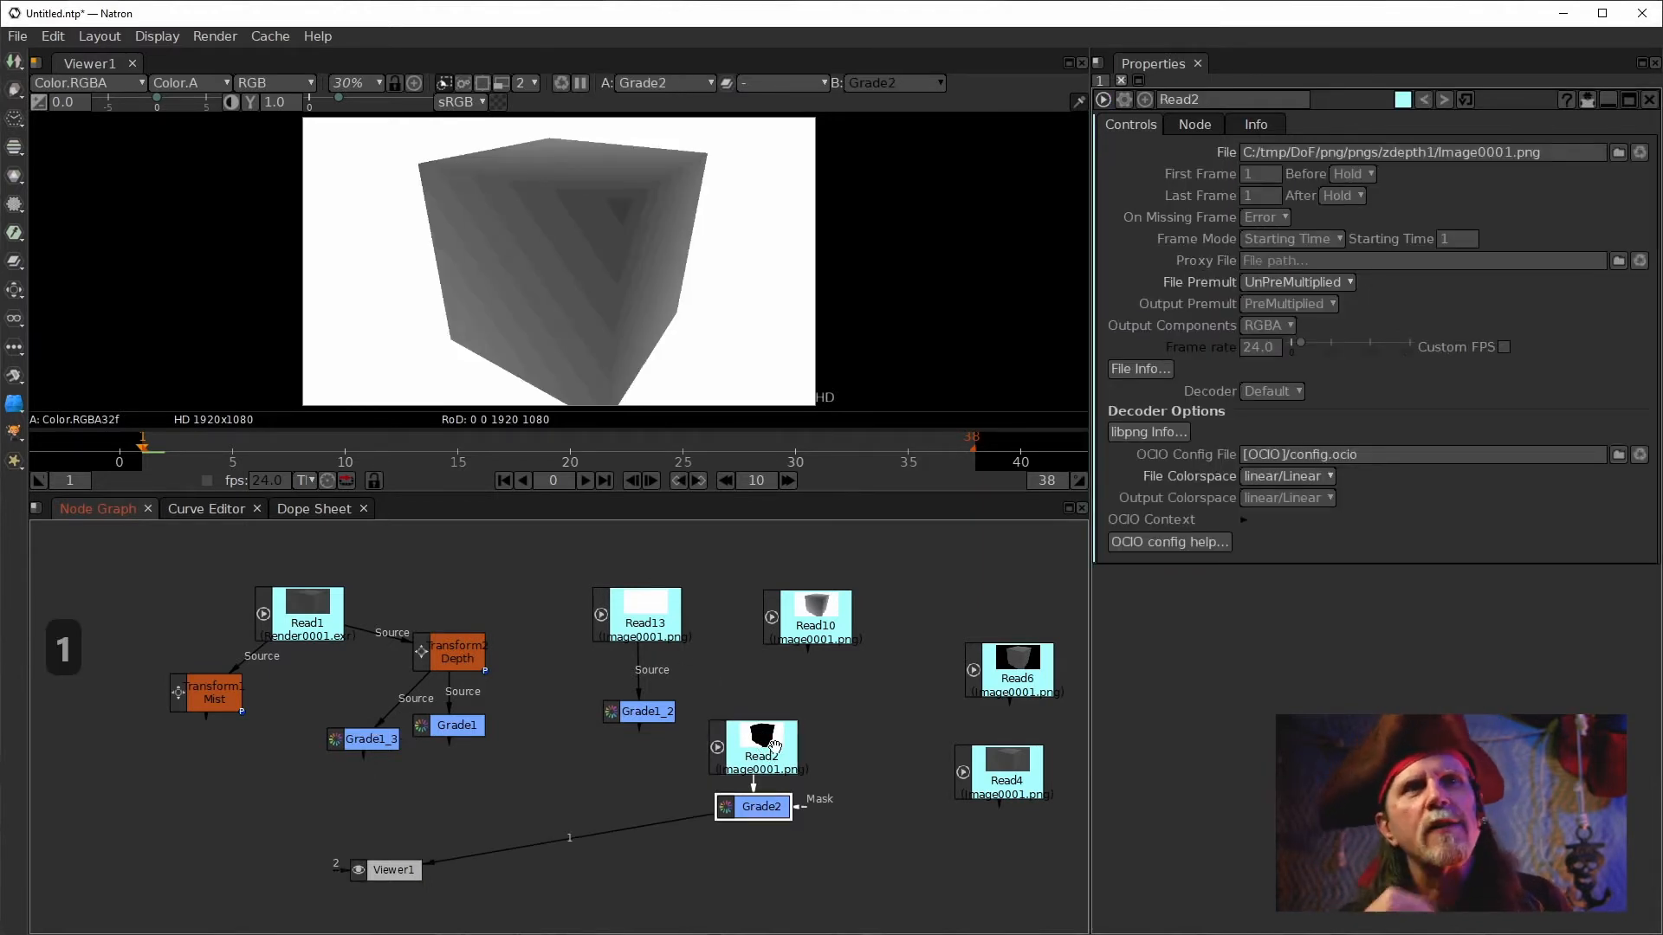
# Set Read2's file colorspace to sRGB.
pyautogui.click(1320, 479)
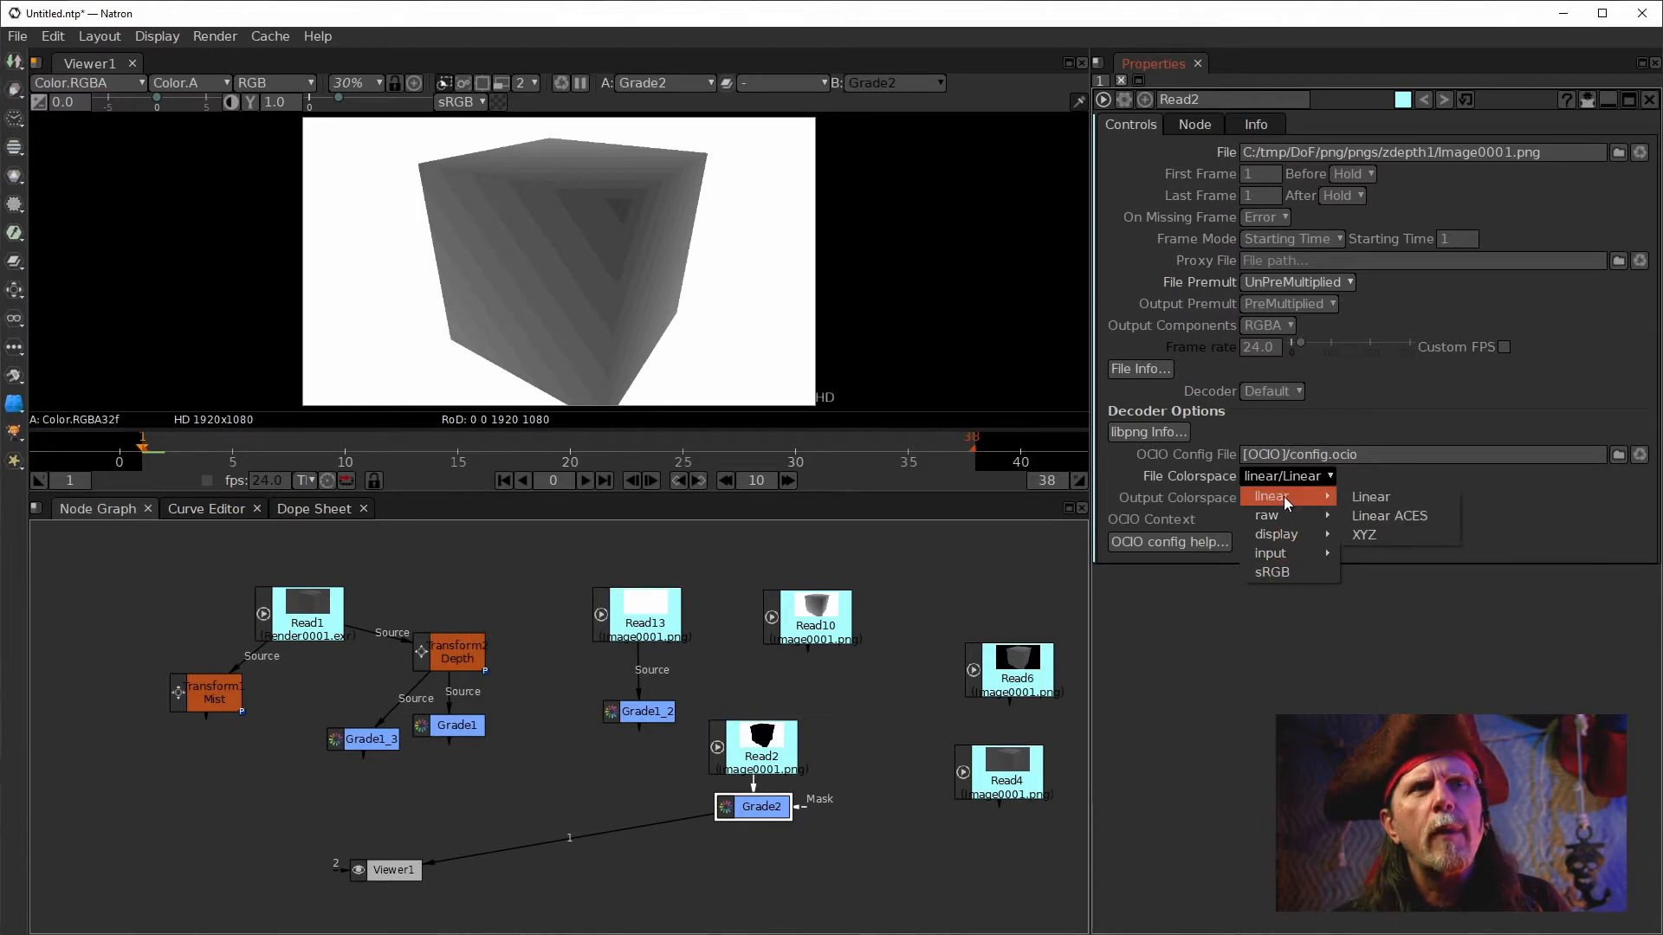
pyautogui.click(1371, 499)
pyautogui.click(1305, 478)
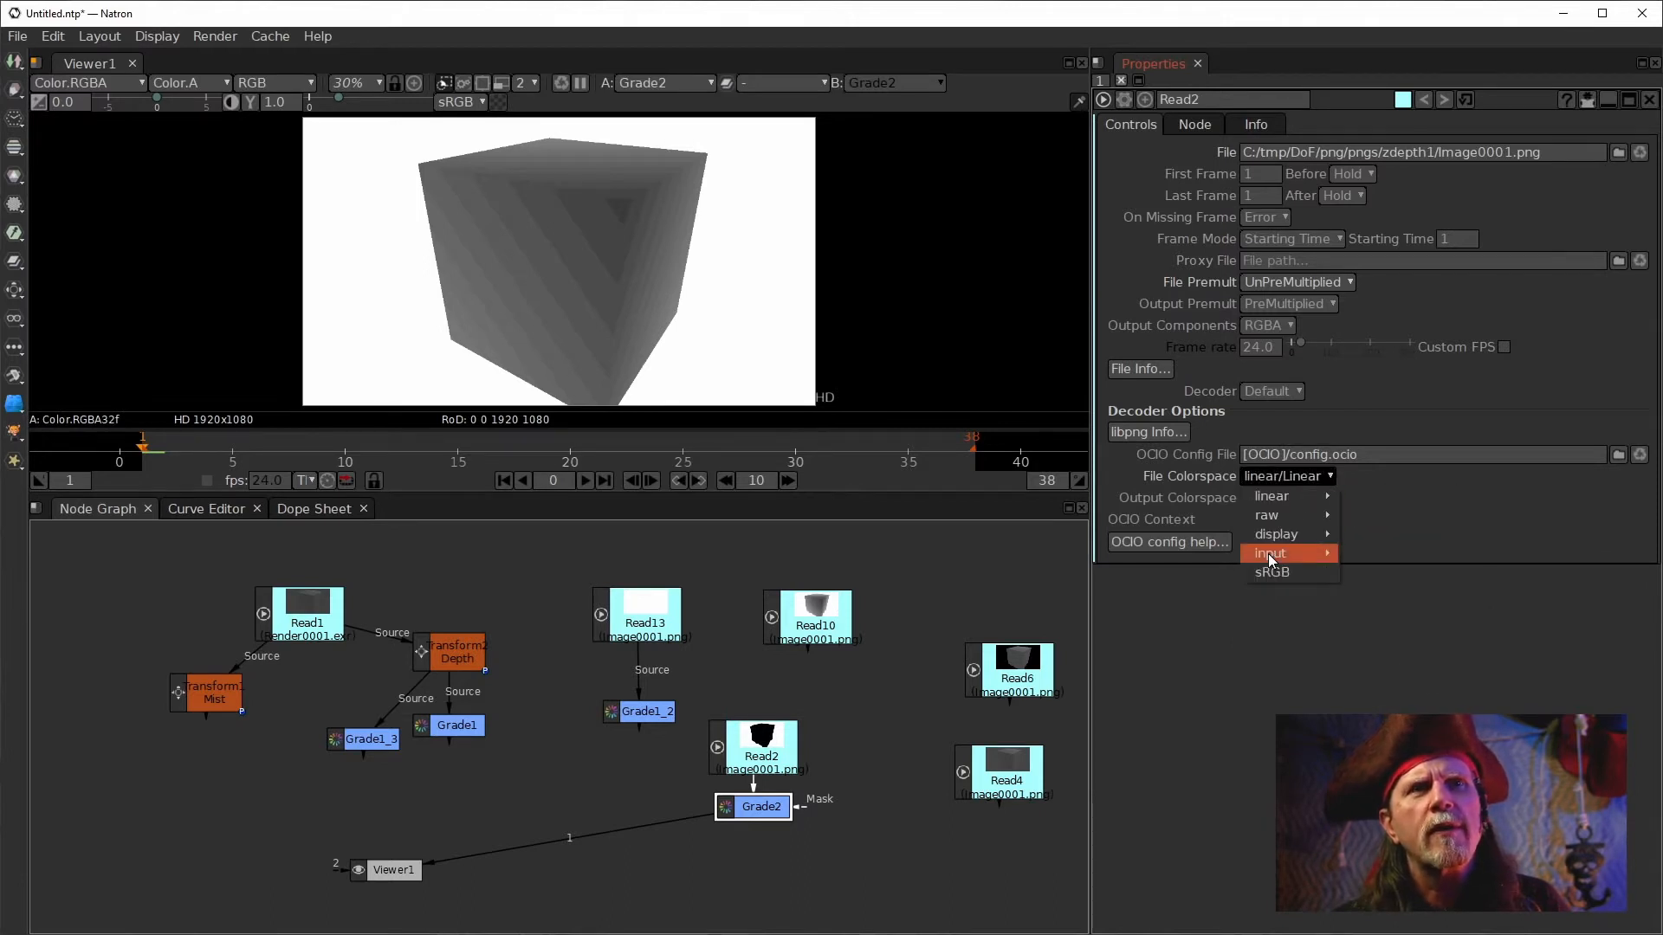
pyautogui.click(1276, 573)
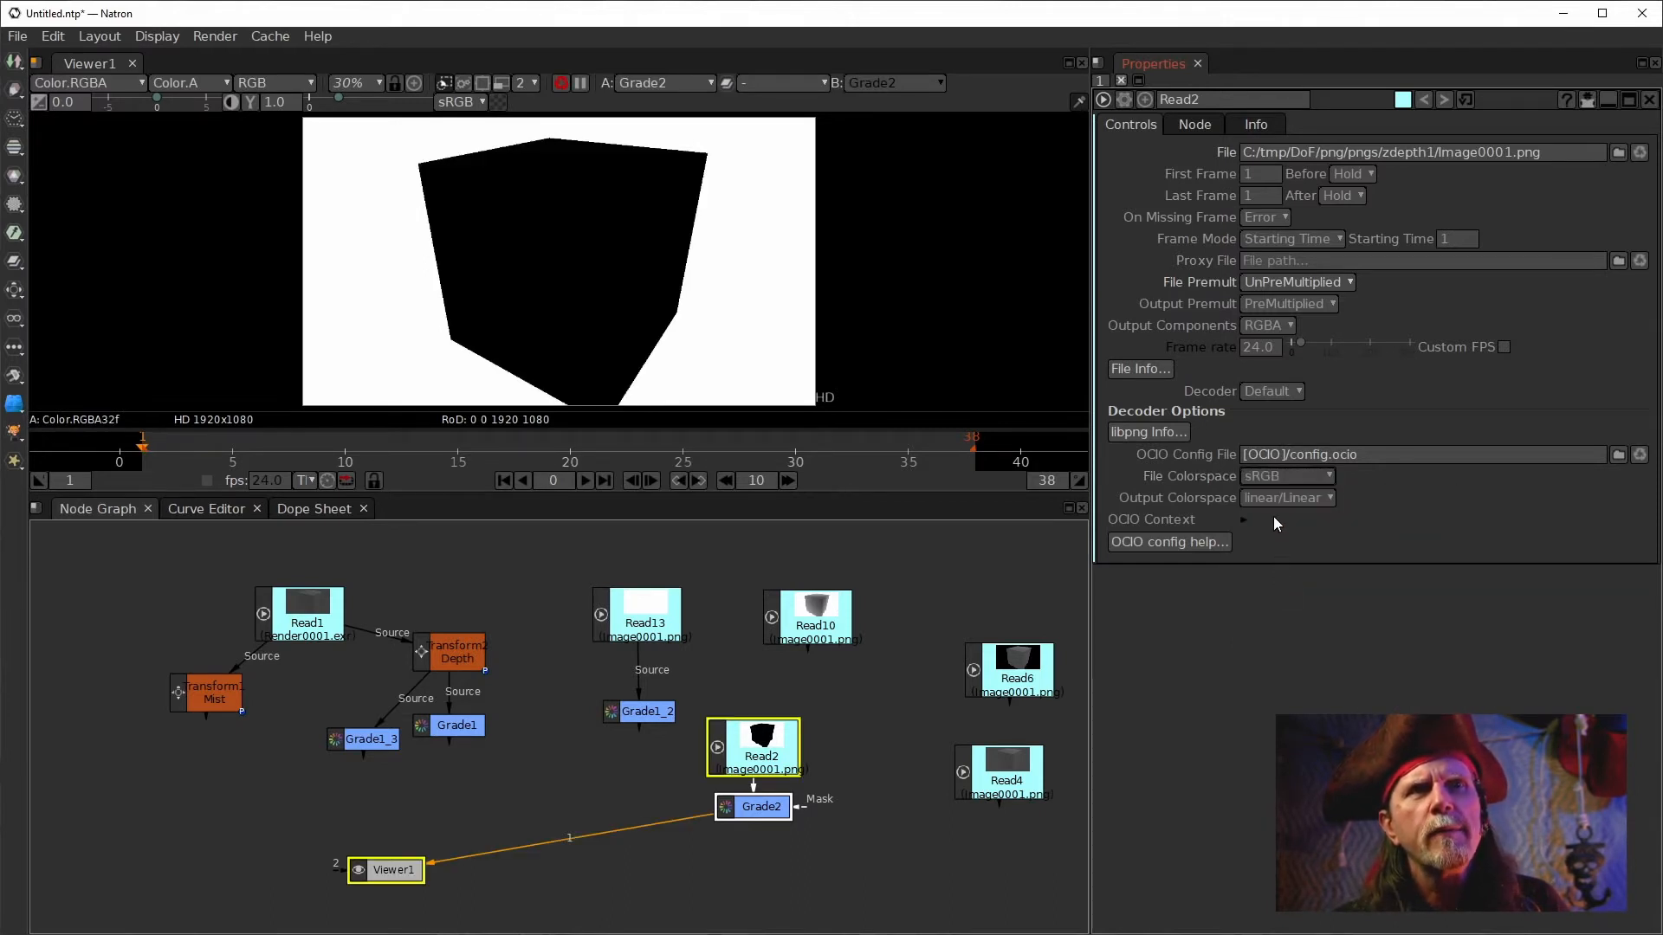
pyautogui.click(1273, 500)
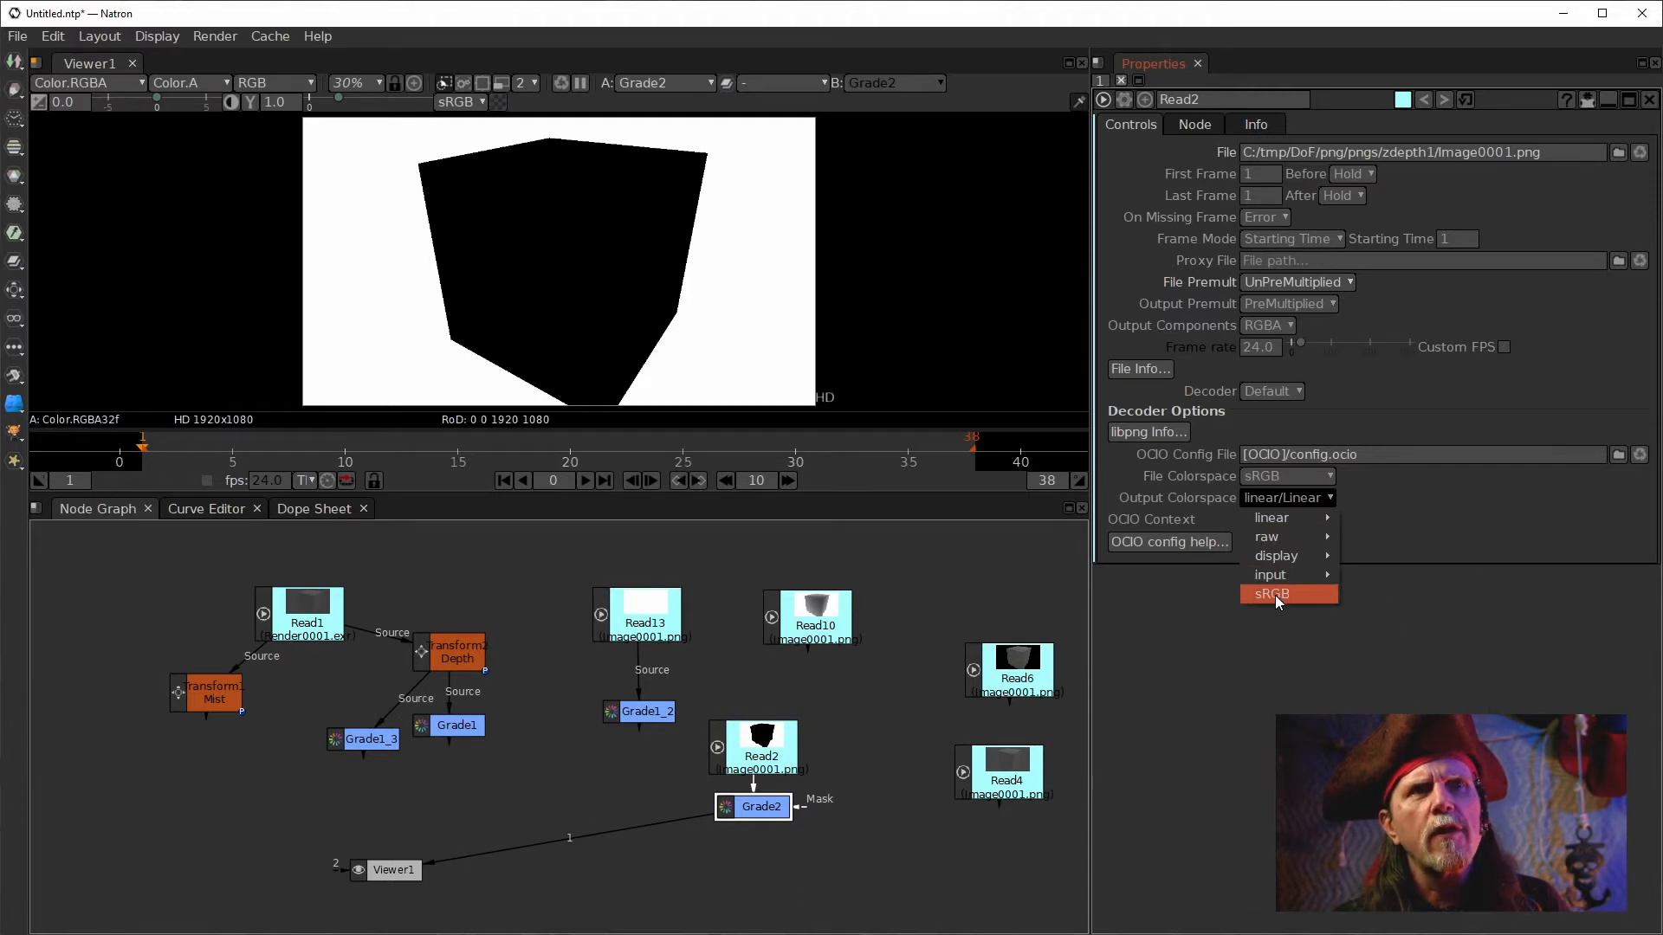
pyautogui.click(1275, 595)
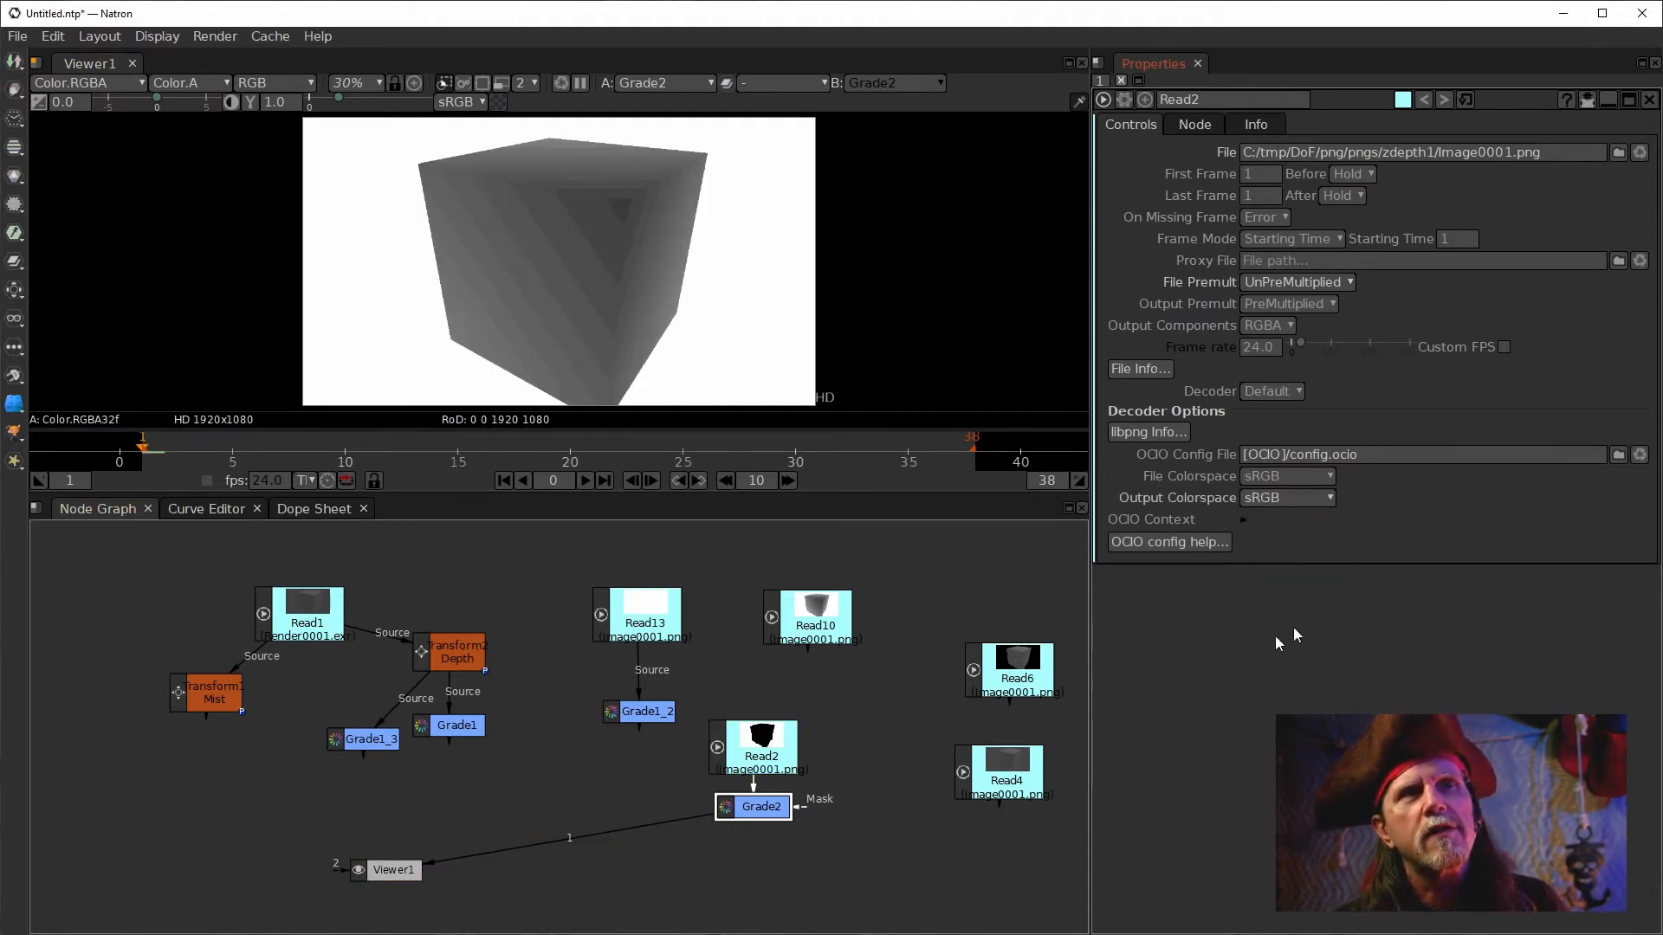
pyautogui.click(1302, 498)
pyautogui.moveTo(1290, 520)
pyautogui.click(1361, 512)
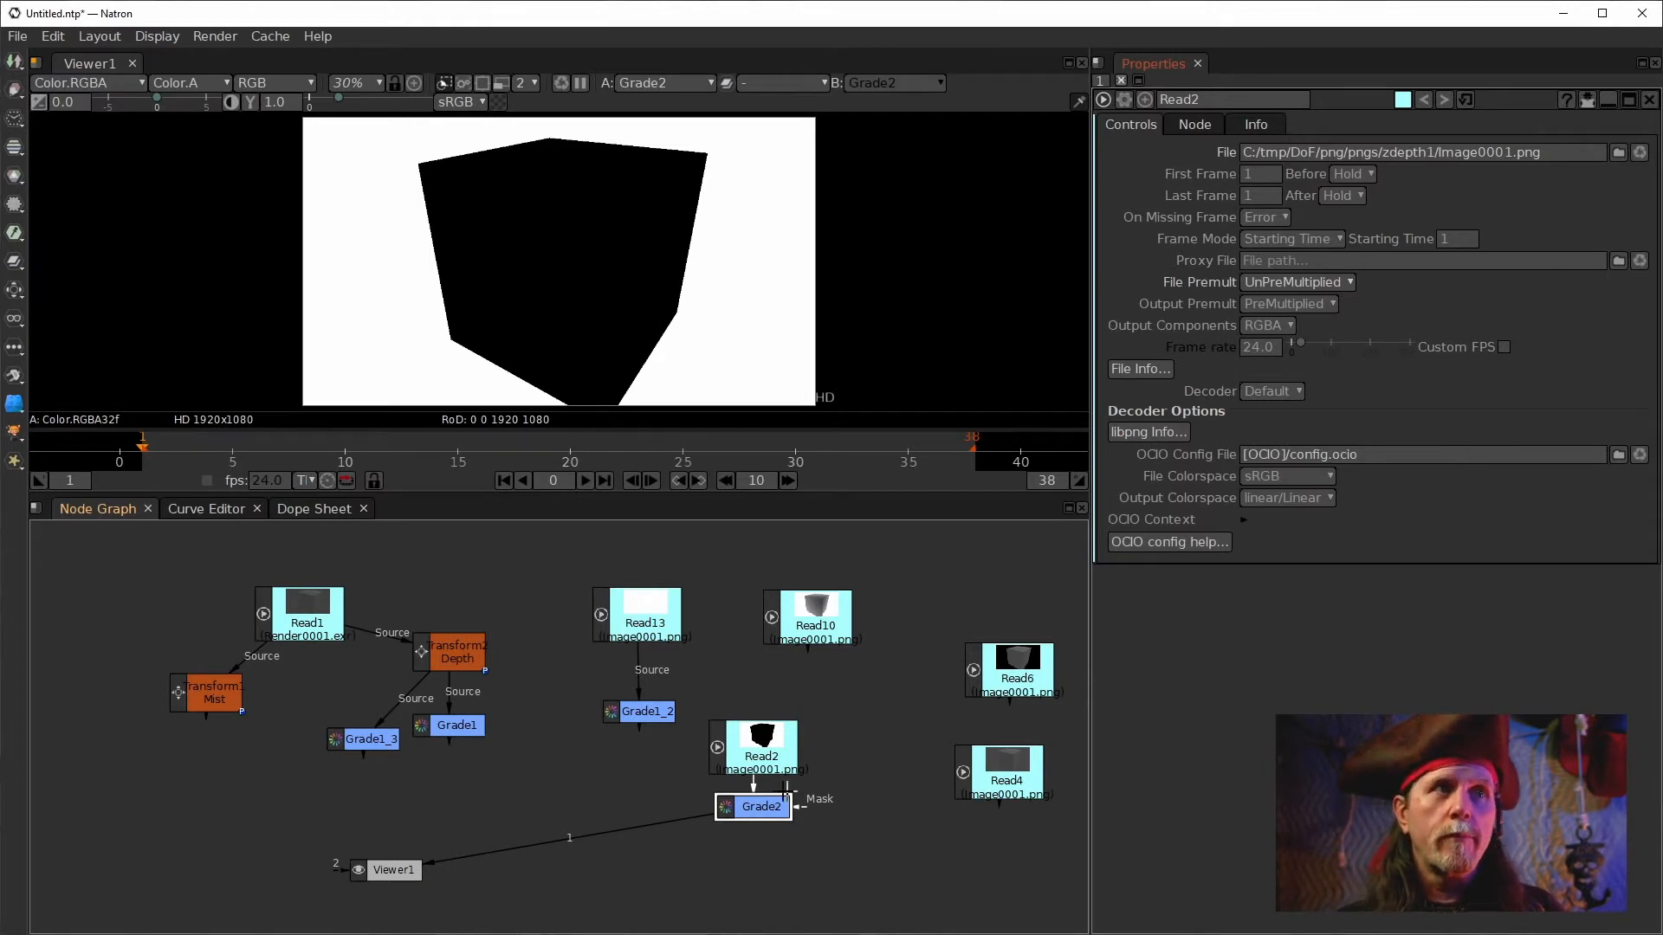
# View Grade1_3 and add a Write node after it, browsing to the natron_exr output folder.
pyautogui.moveTo(553, 838); pyautogui.dragTo(327, 737)
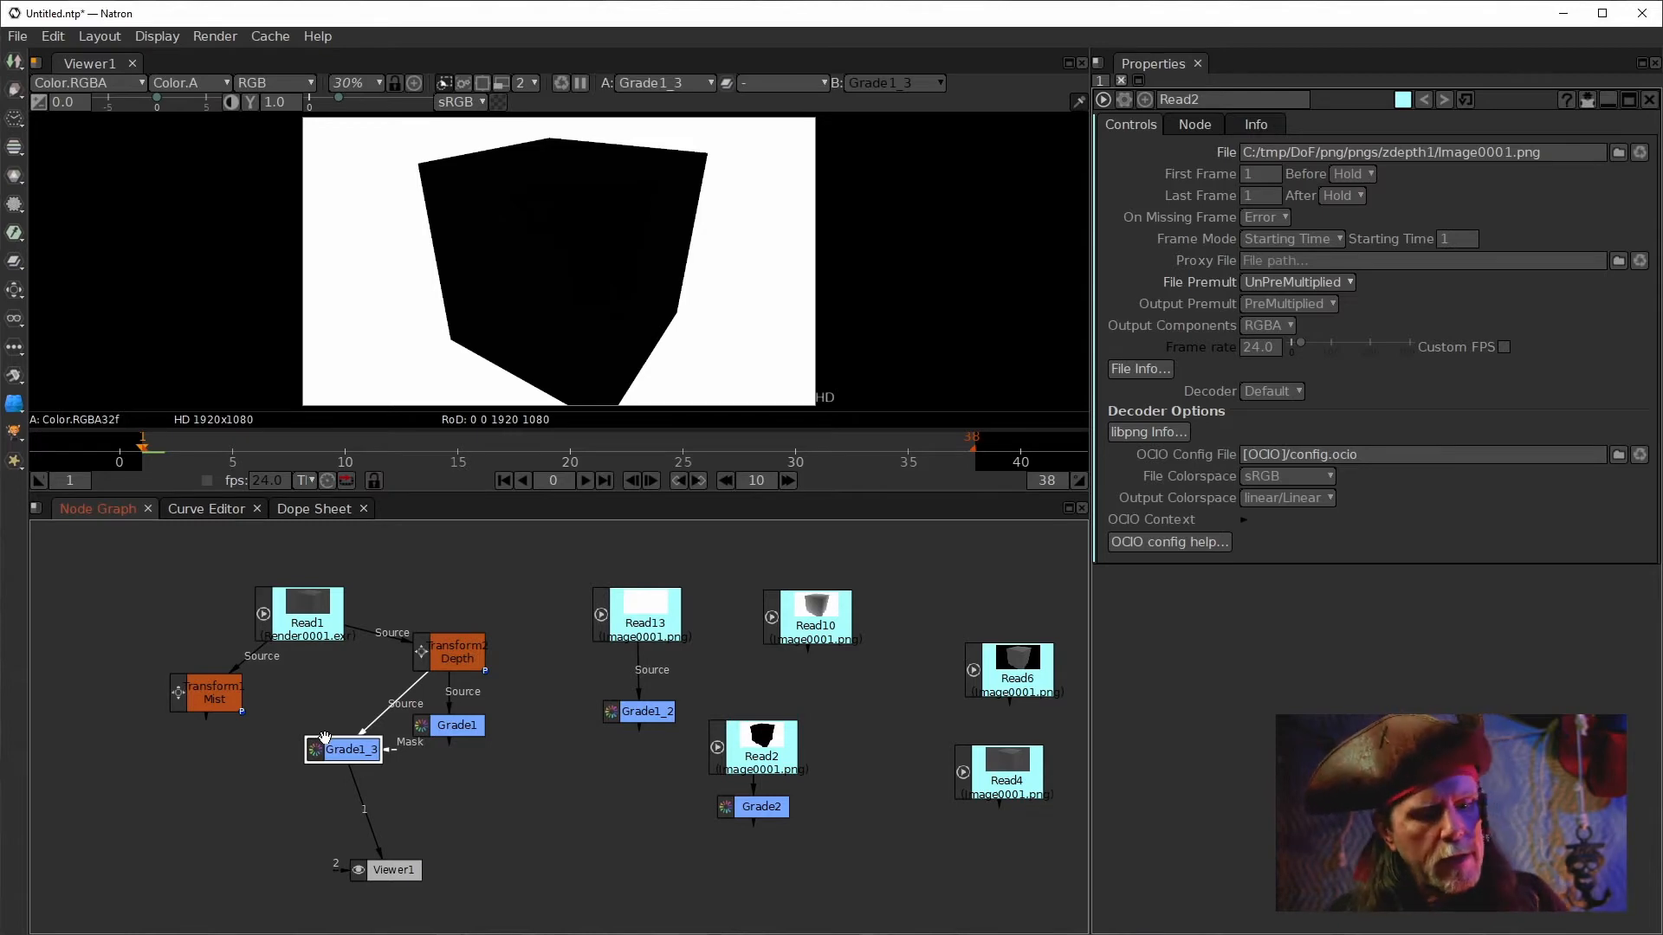
pyautogui.press('w')
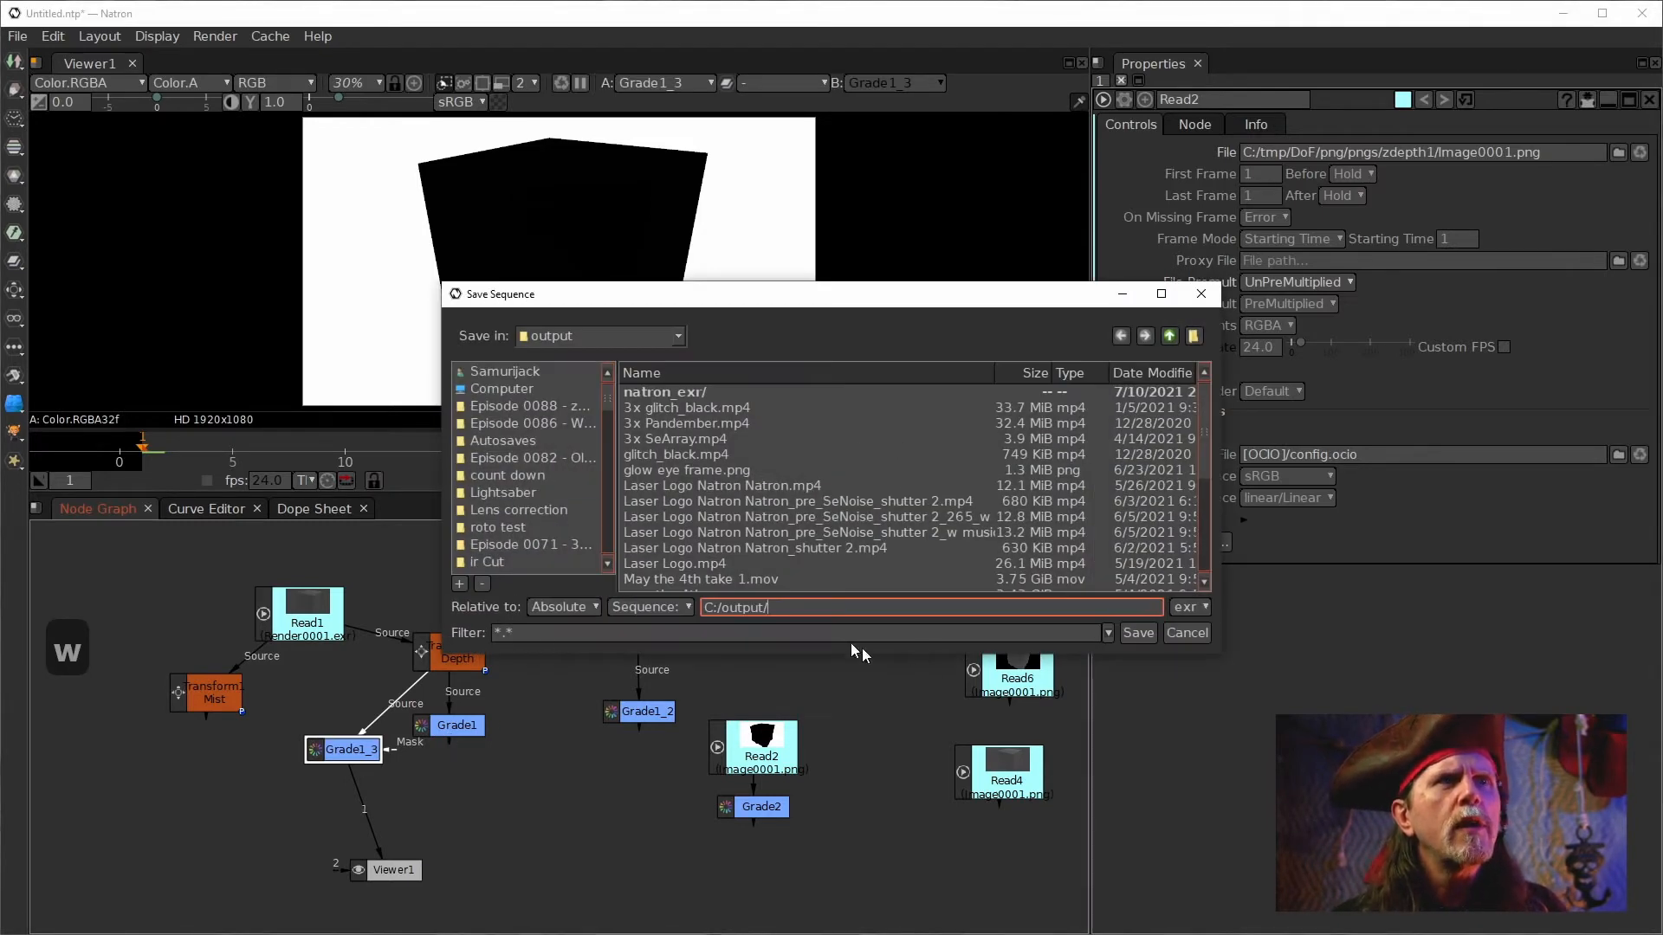
pyautogui.moveTo(856, 282); pyautogui.dragTo(1659, 260)
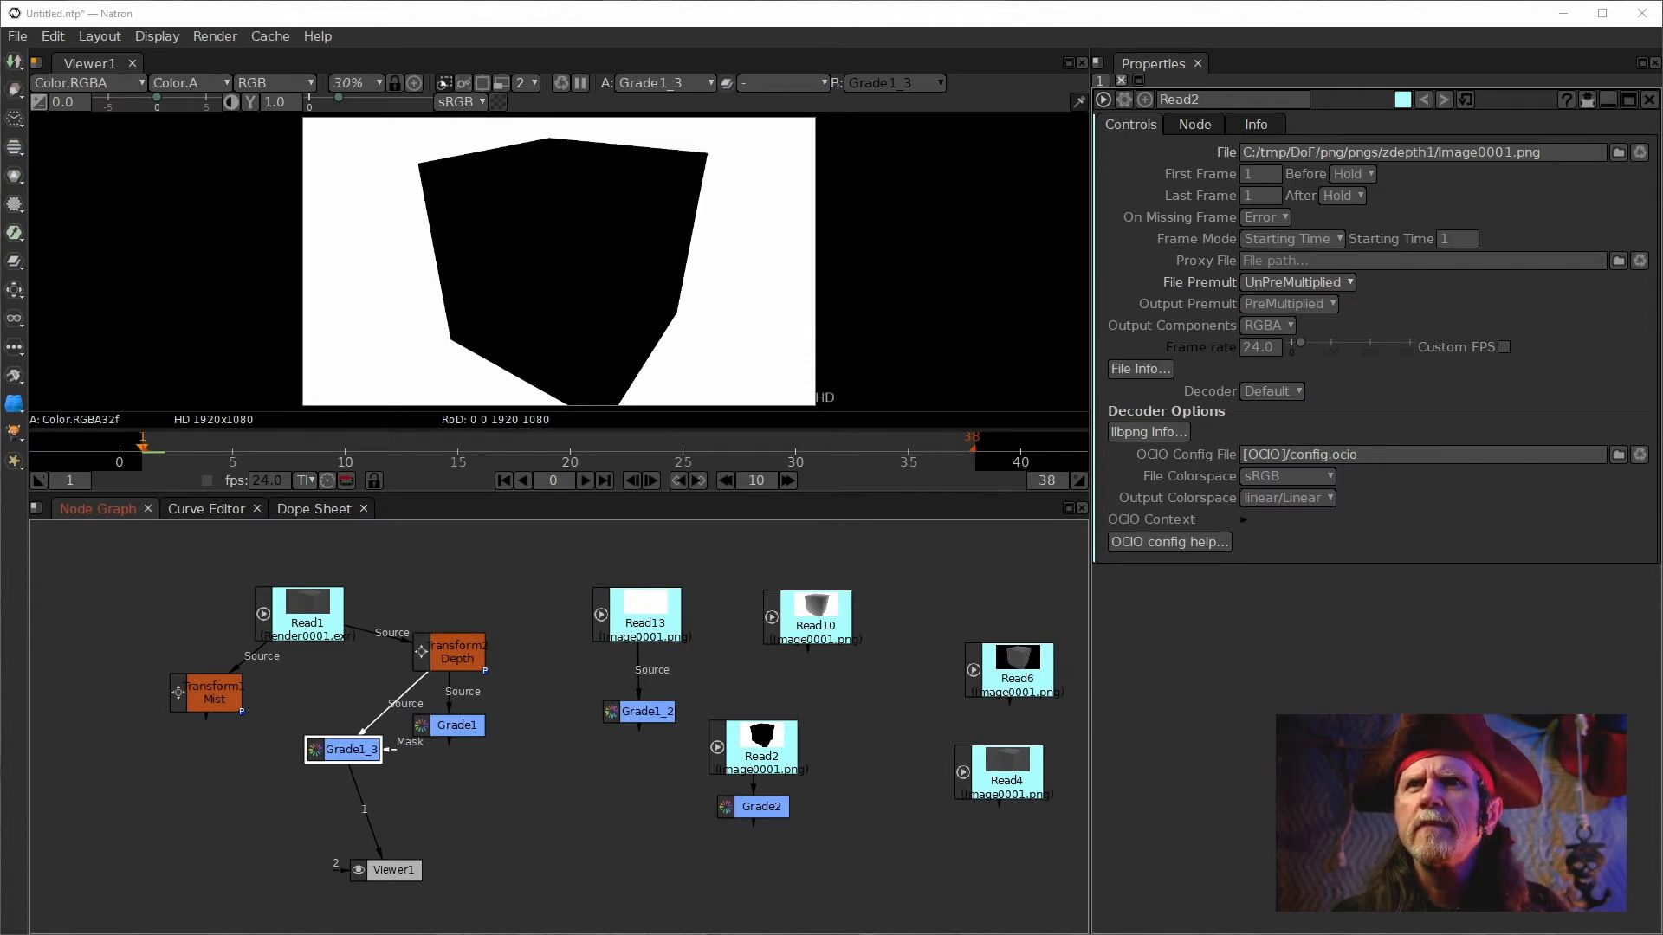
pyautogui.moveTo(1661, 351); pyautogui.dragTo(746, 314)
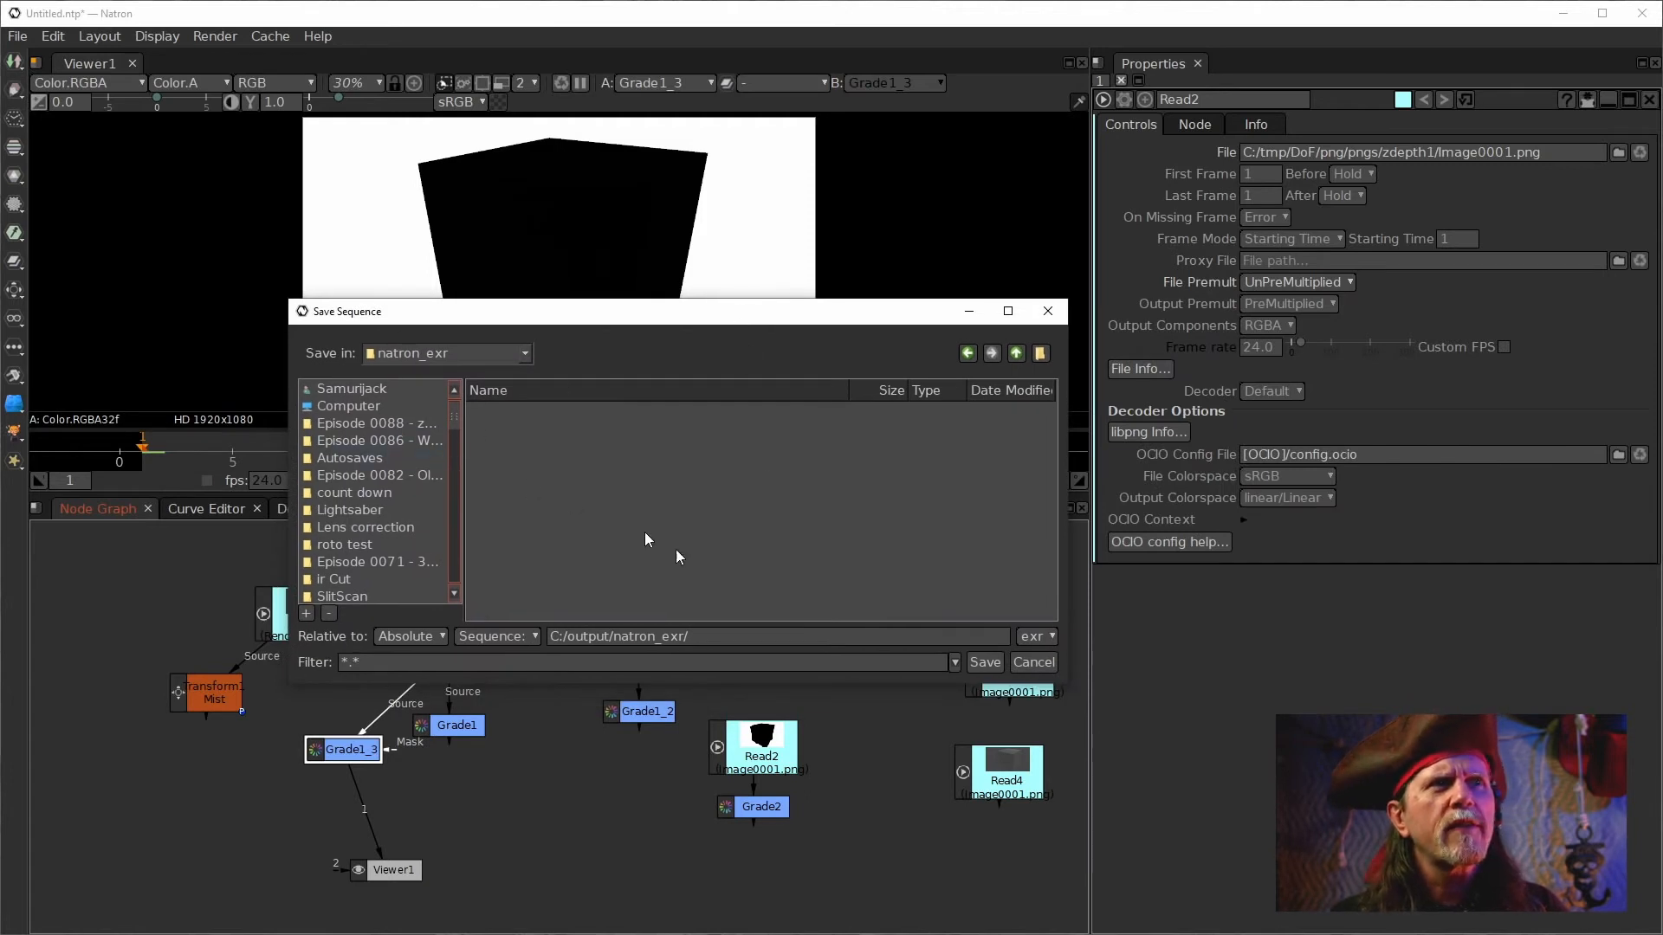
# Name the output sequence exr2png###.png in C:/output/natron_exr and save it.
pyautogui.click(748, 629)
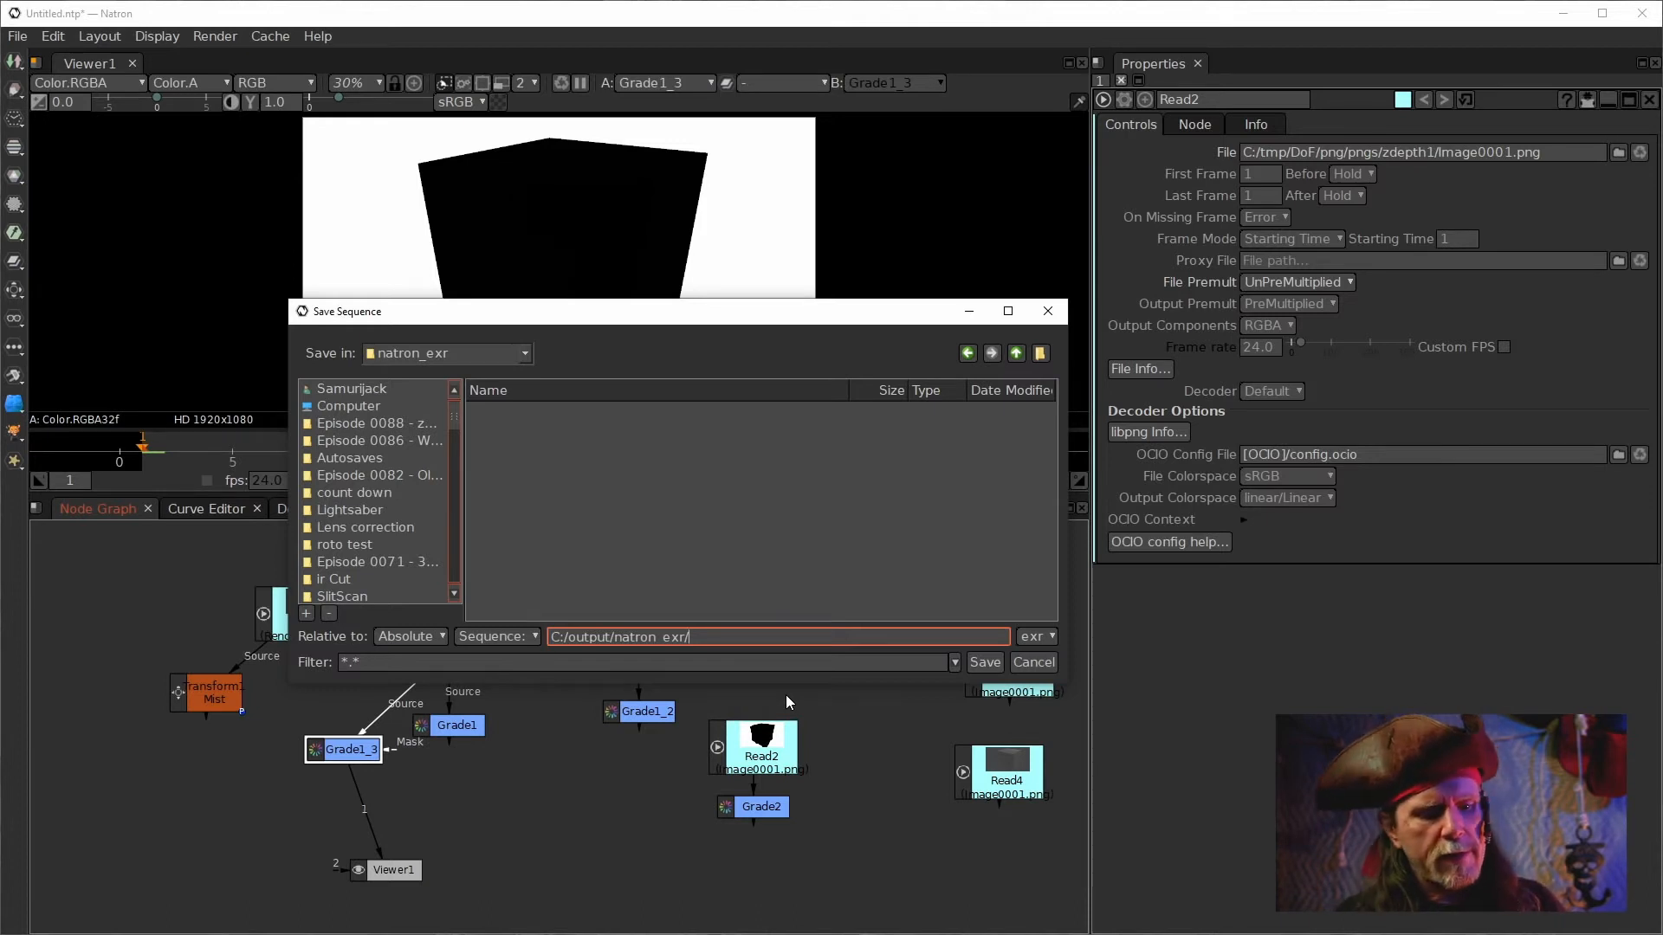
pyautogui.write('na')
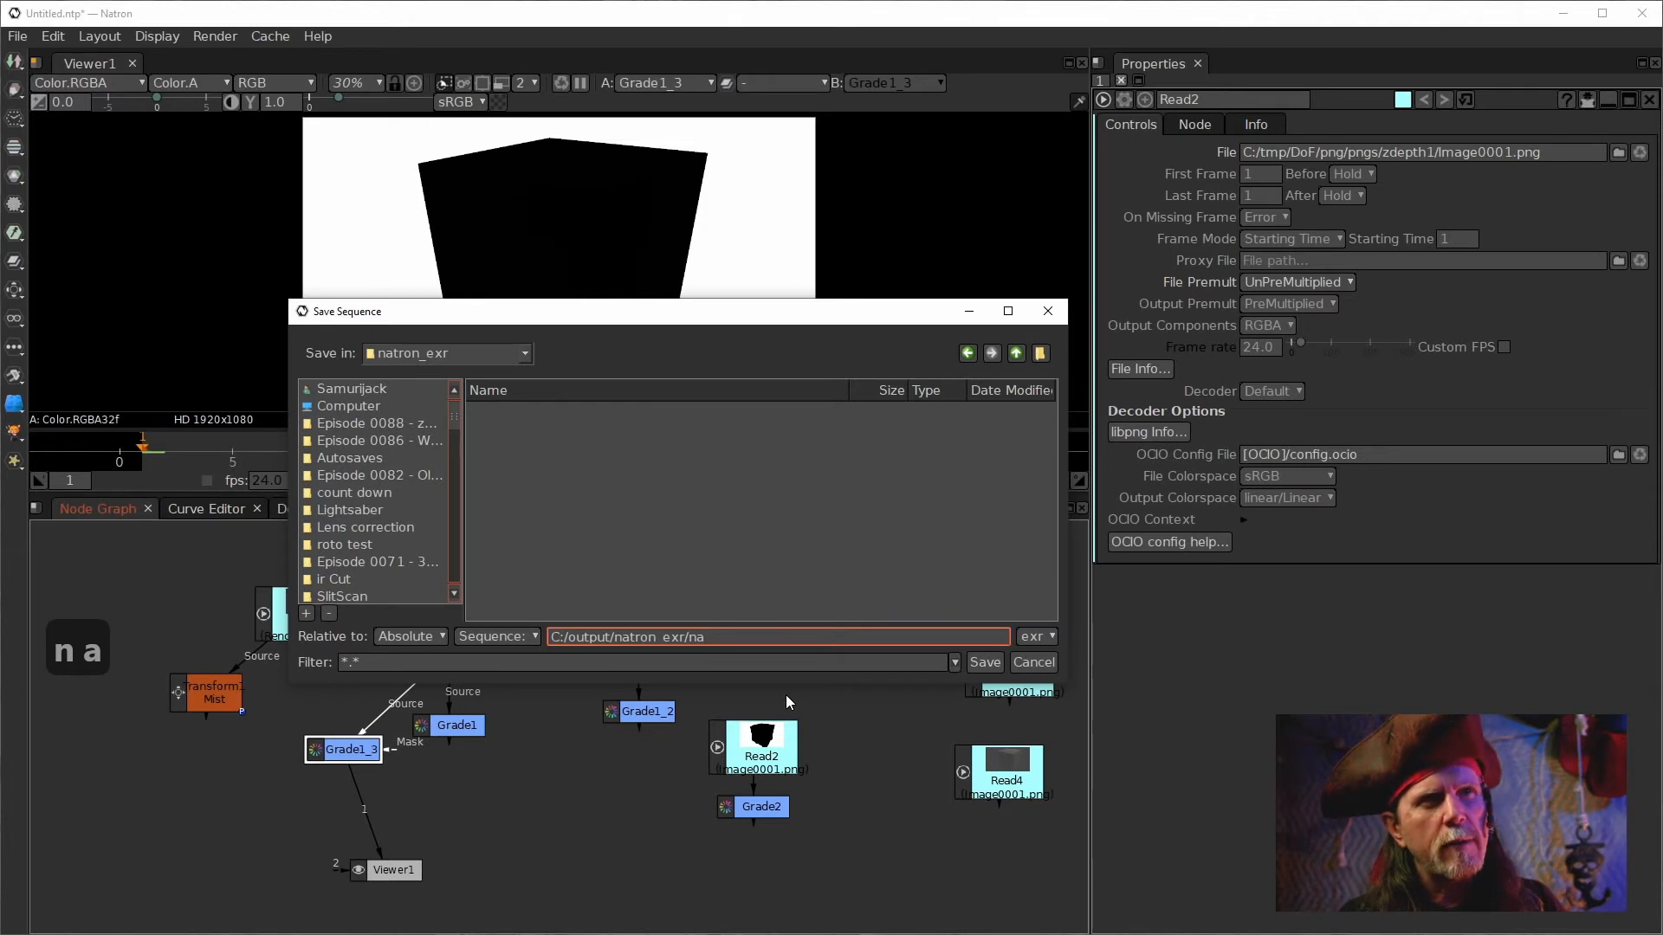
pyautogui.press('BackSpace')
pyautogui.press('BackSpace')
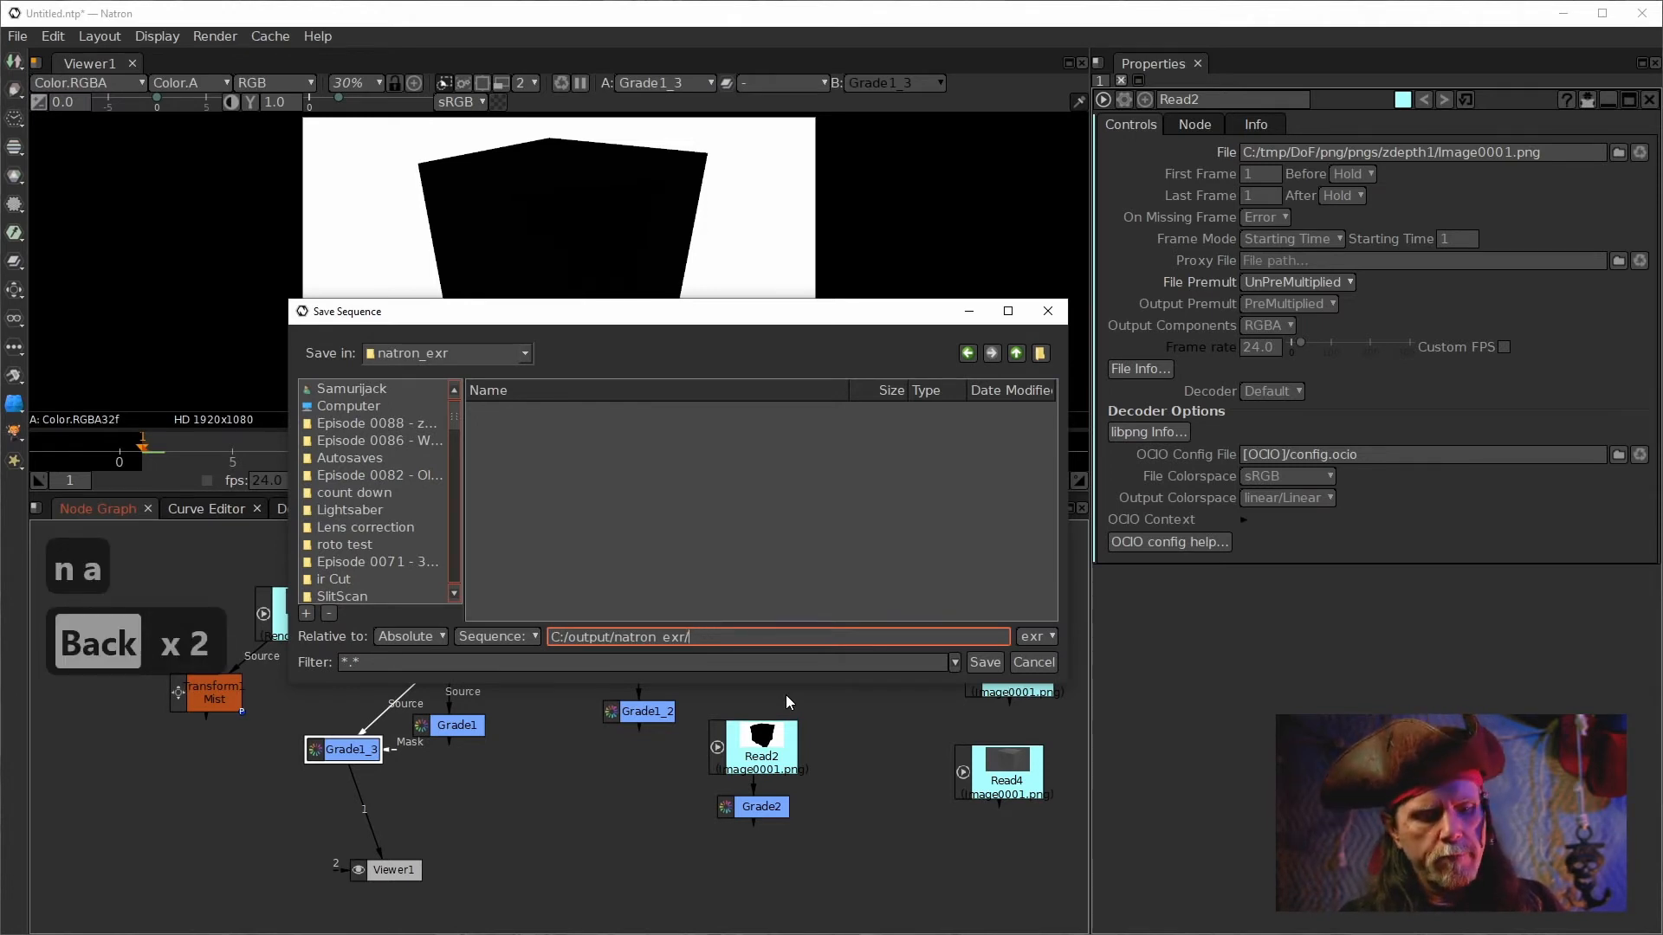
pyautogui.write('exr')
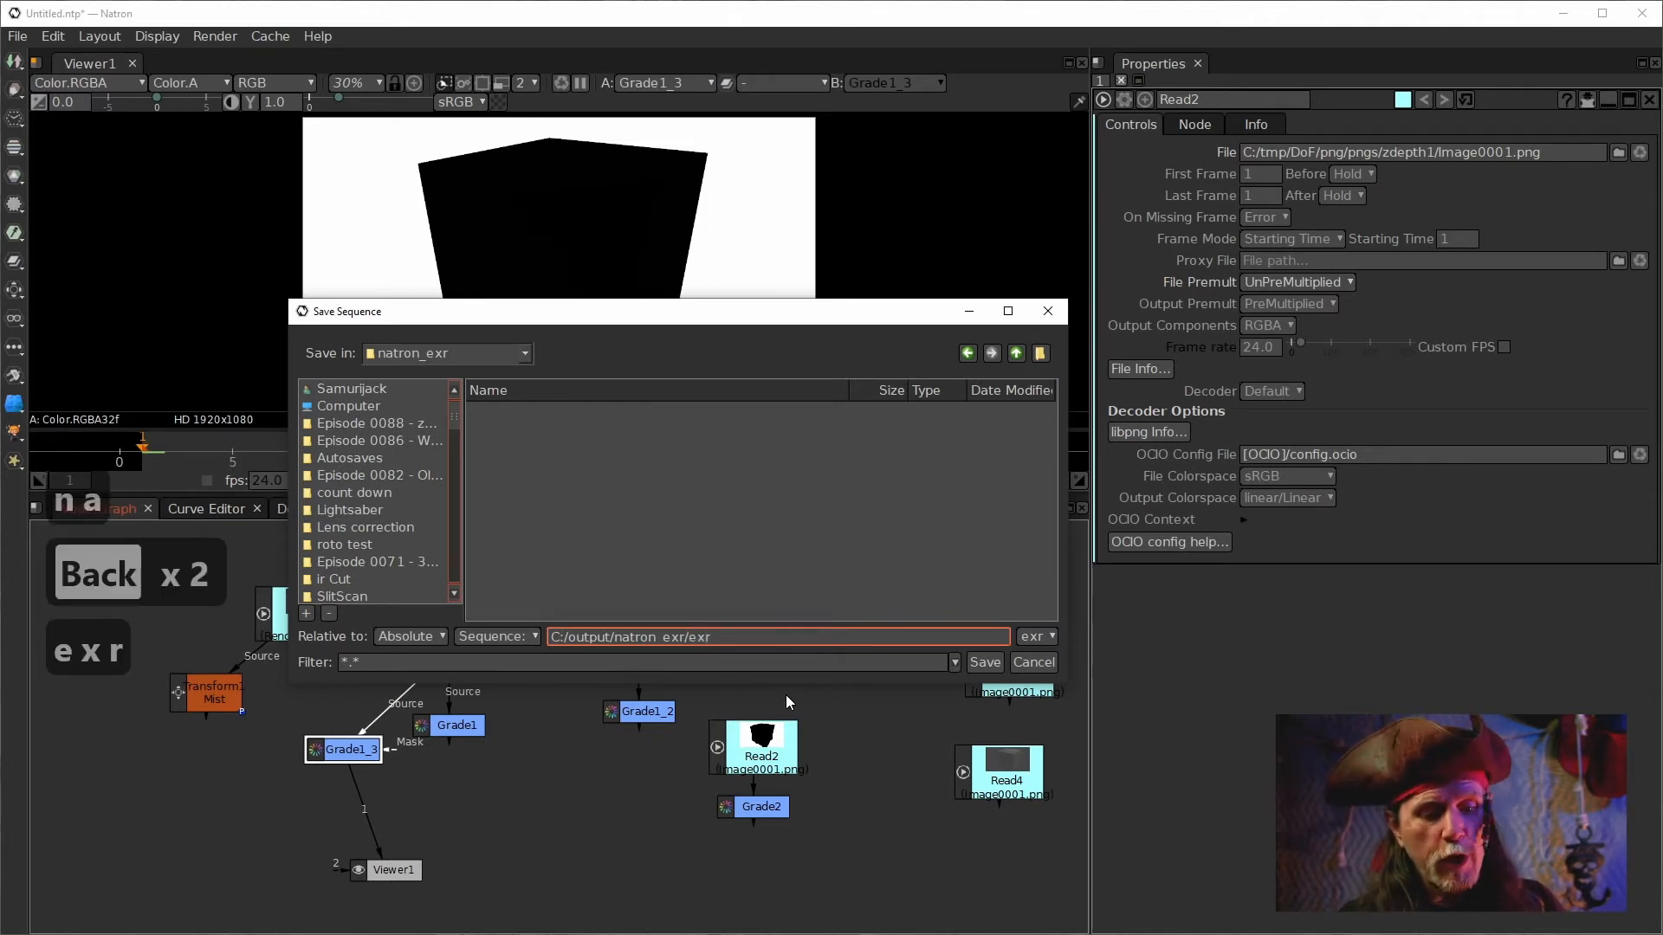
pyautogui.write('2')
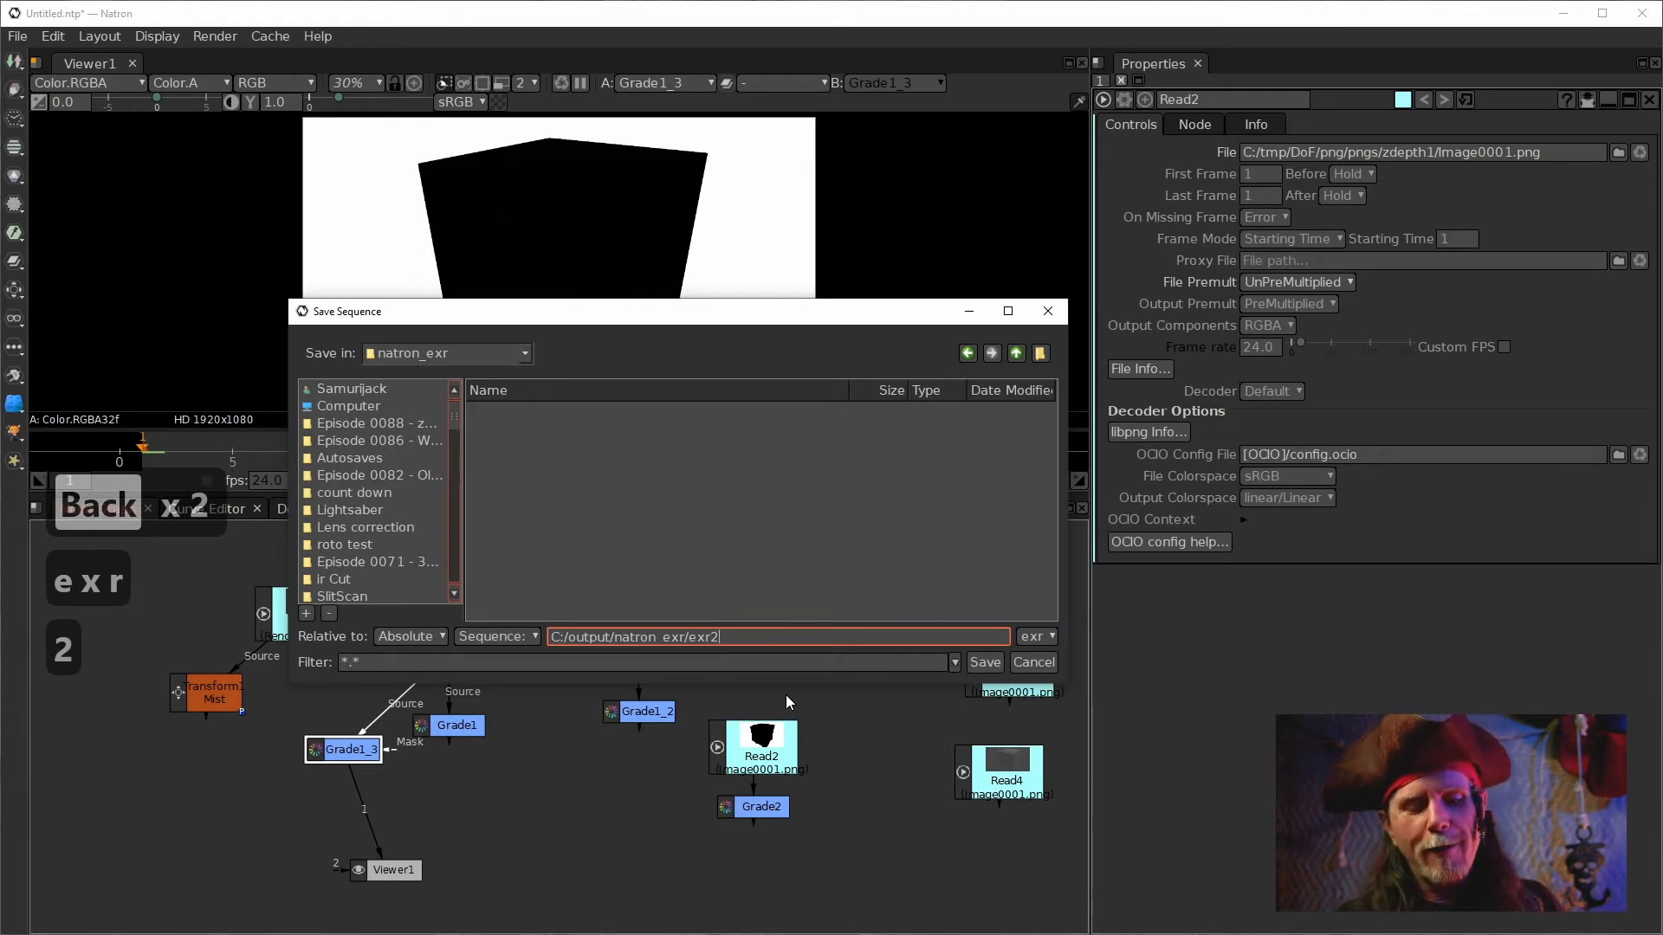
pyautogui.write('png')
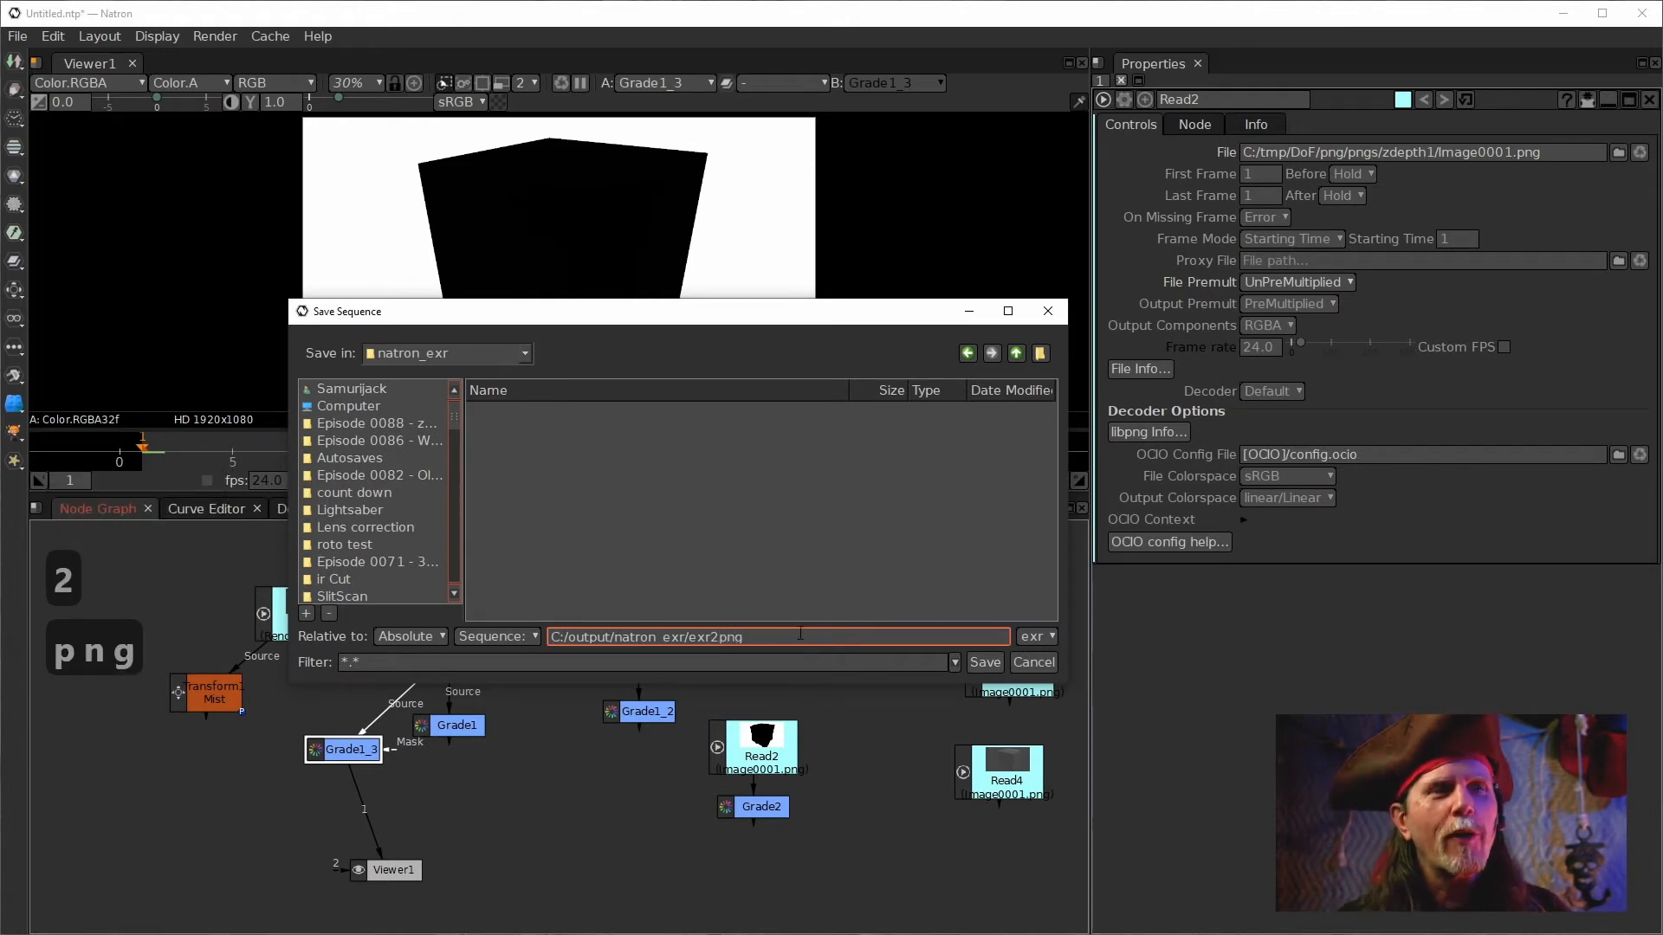
pyautogui.write('###')
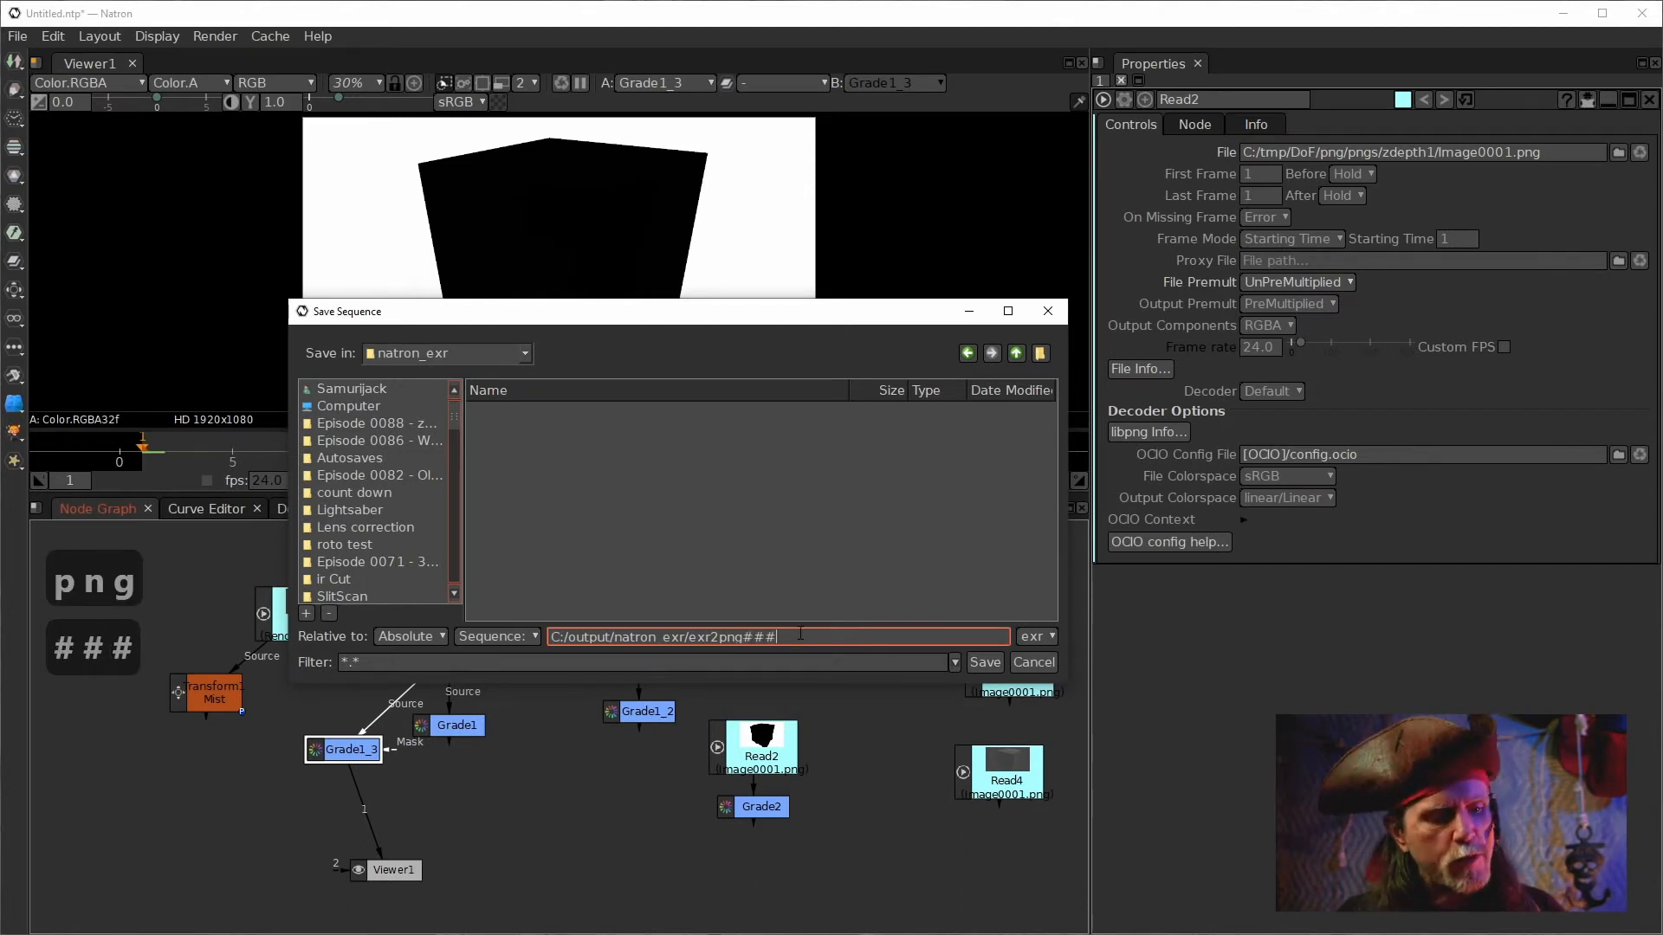
pyautogui.write('.')
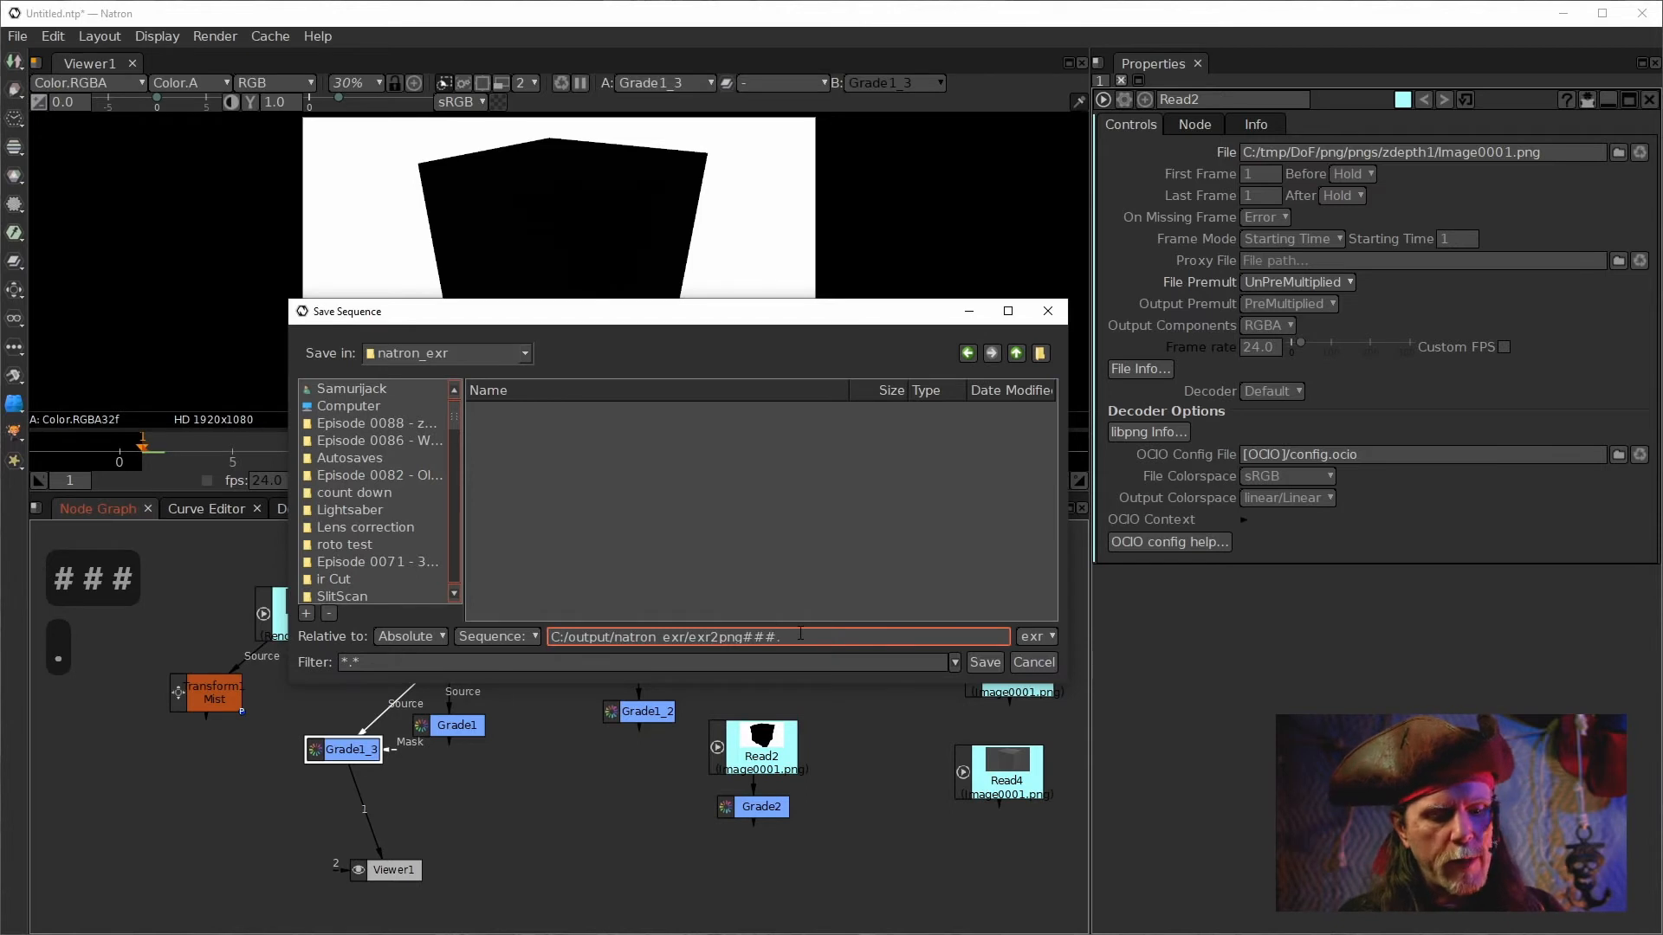
pyautogui.write('png')
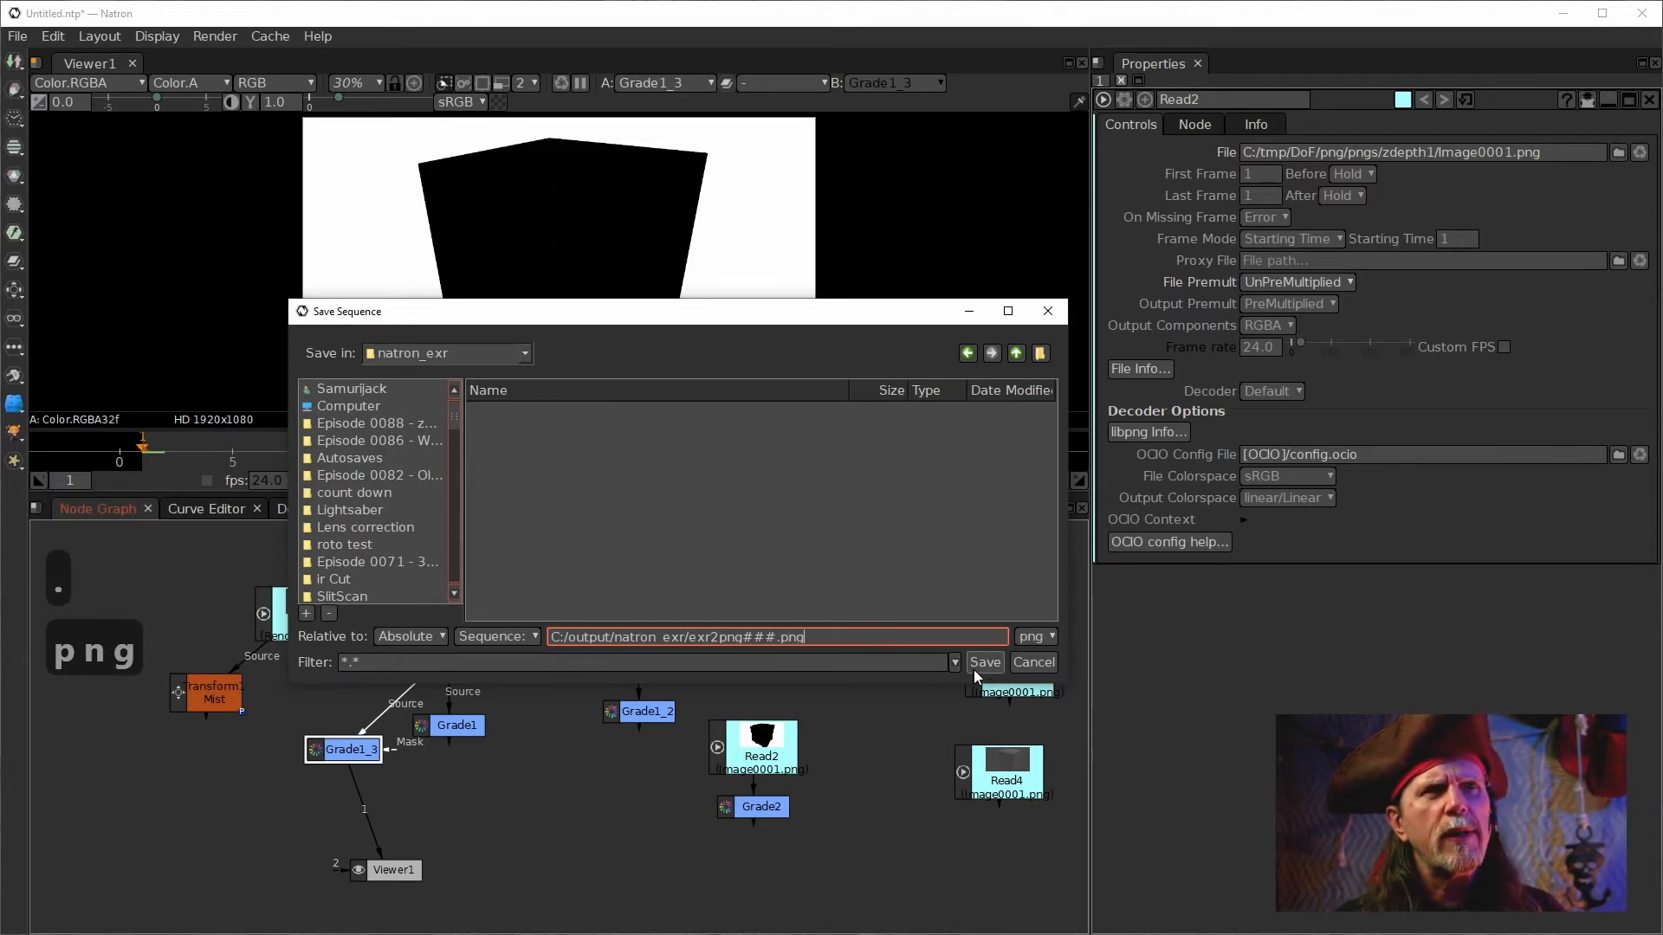
pyautogui.click(984, 662)
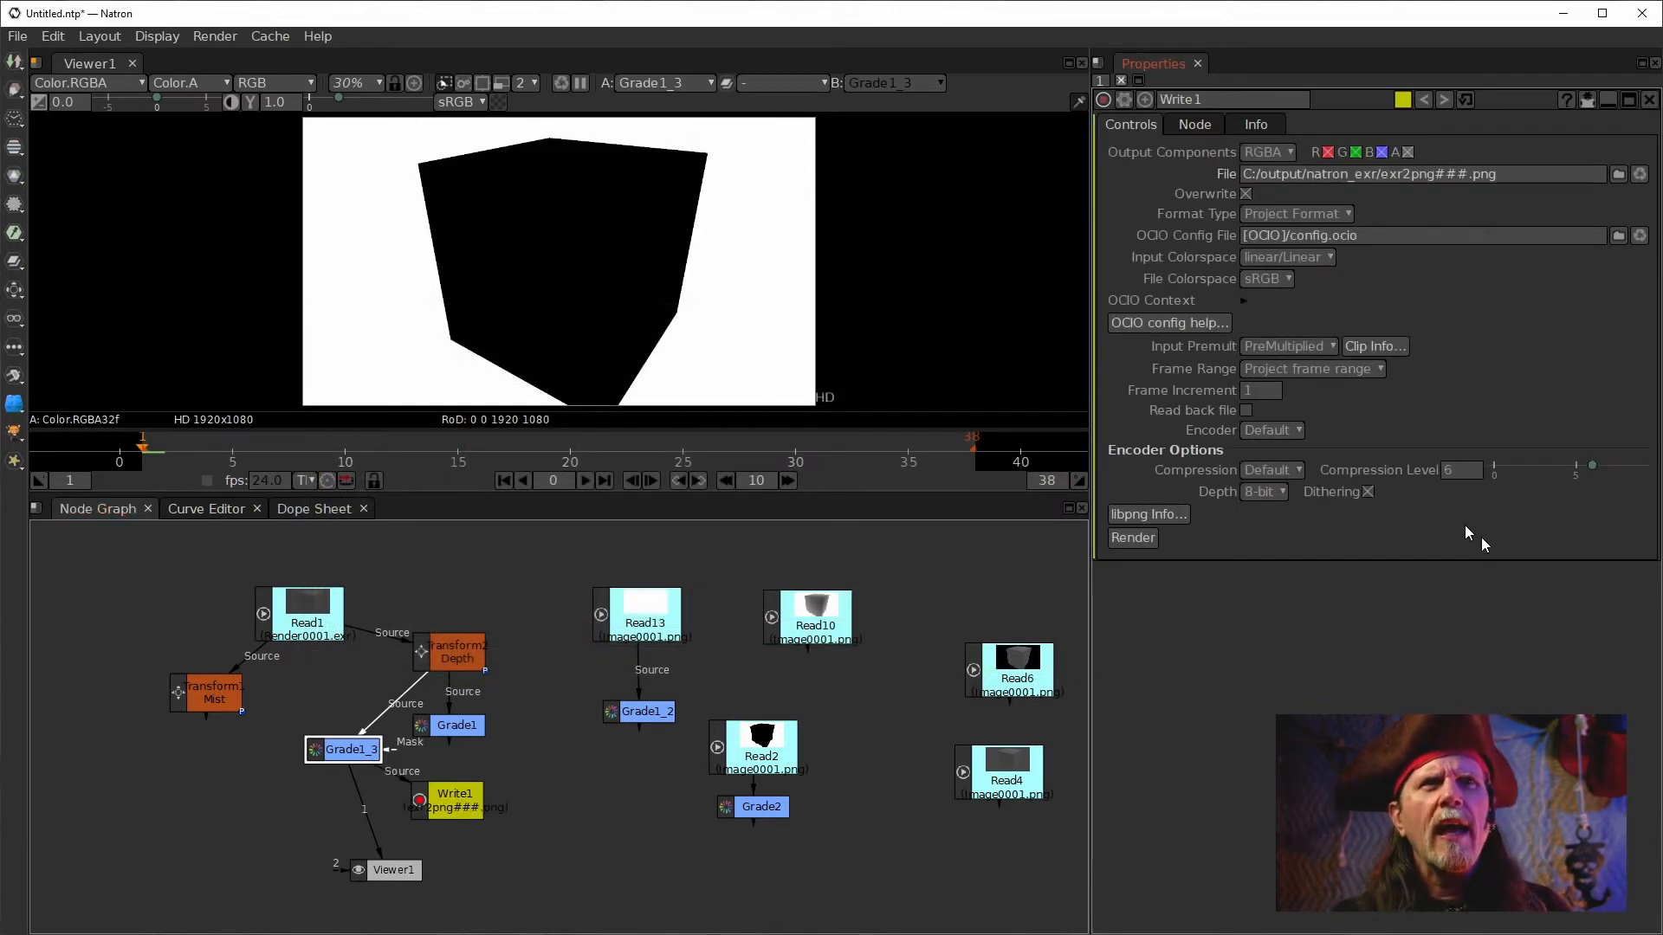
# Examine Grade1_3's white point and grade settings.
pyautogui.moveTo(442, 811); pyautogui.dragTo(466, 814)
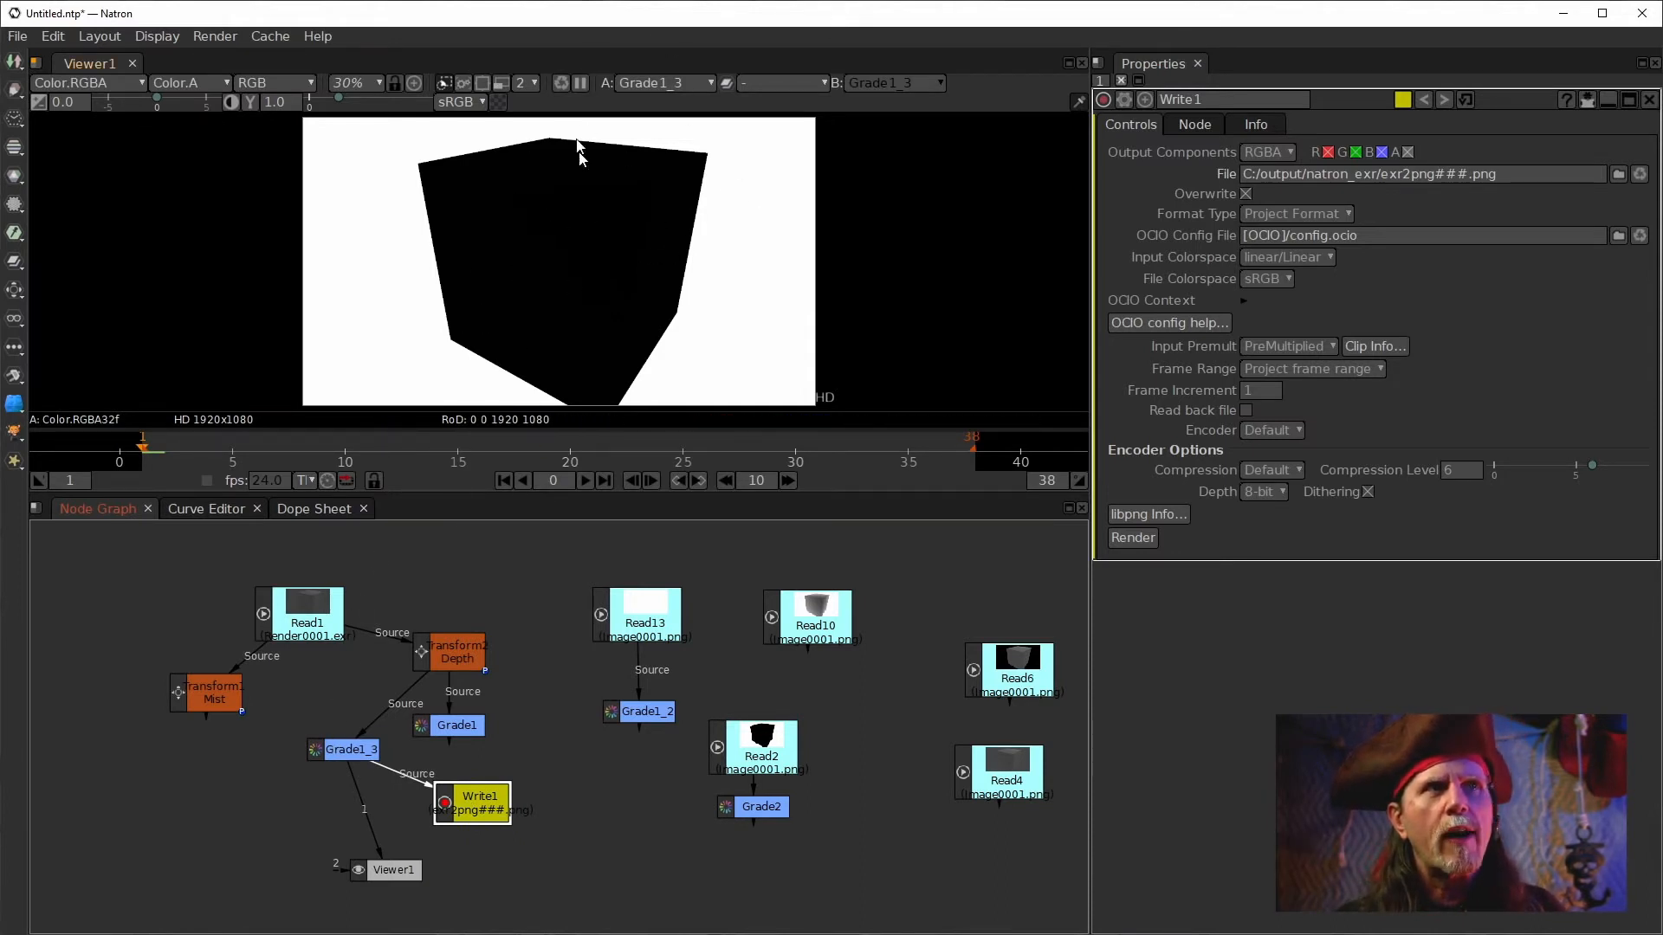
pyautogui.click(322, 750)
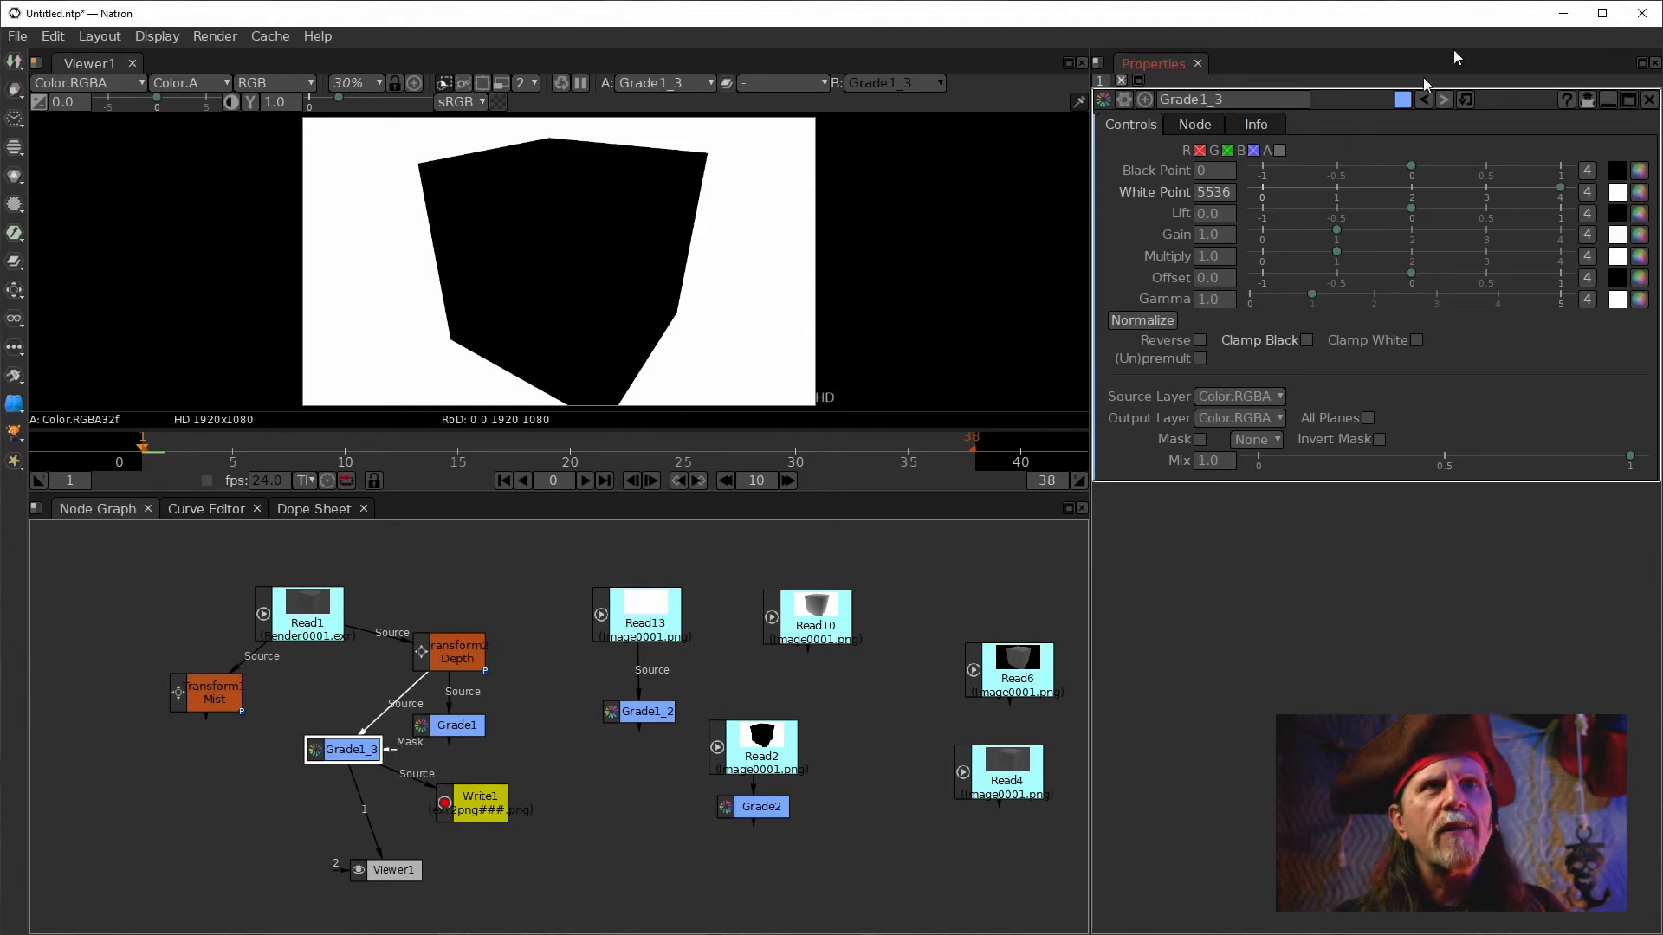
pyautogui.click(1207, 191)
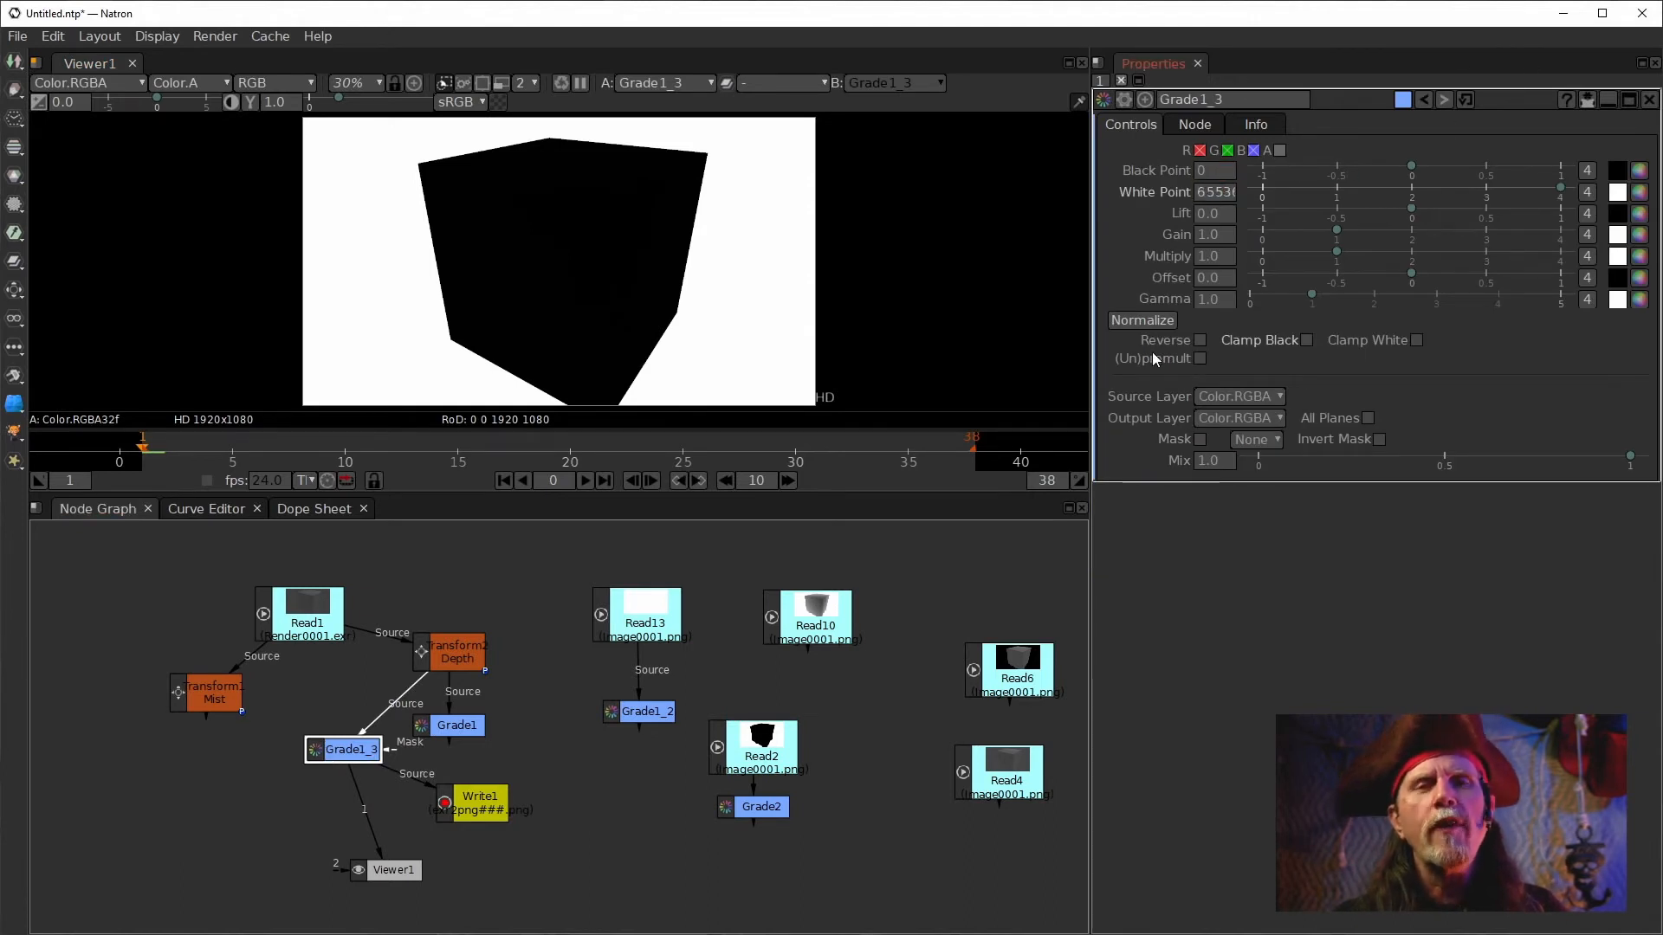
pyautogui.moveTo(1152, 354)
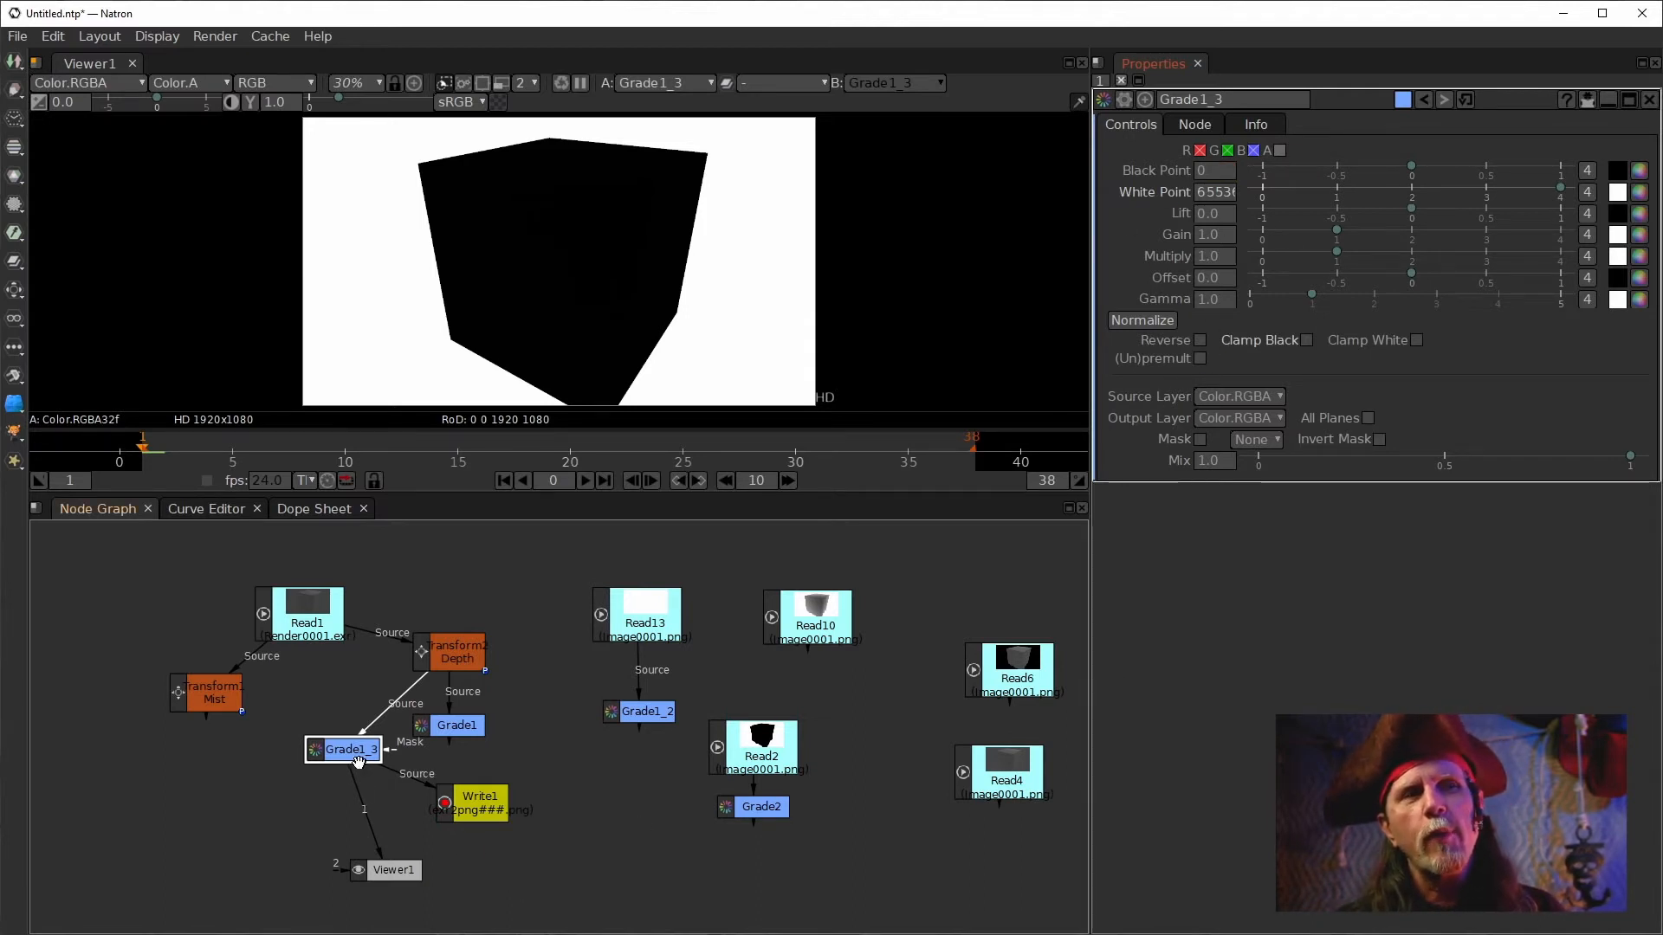
pyautogui.click(279, 803)
pyautogui.rightClick(259, 784)
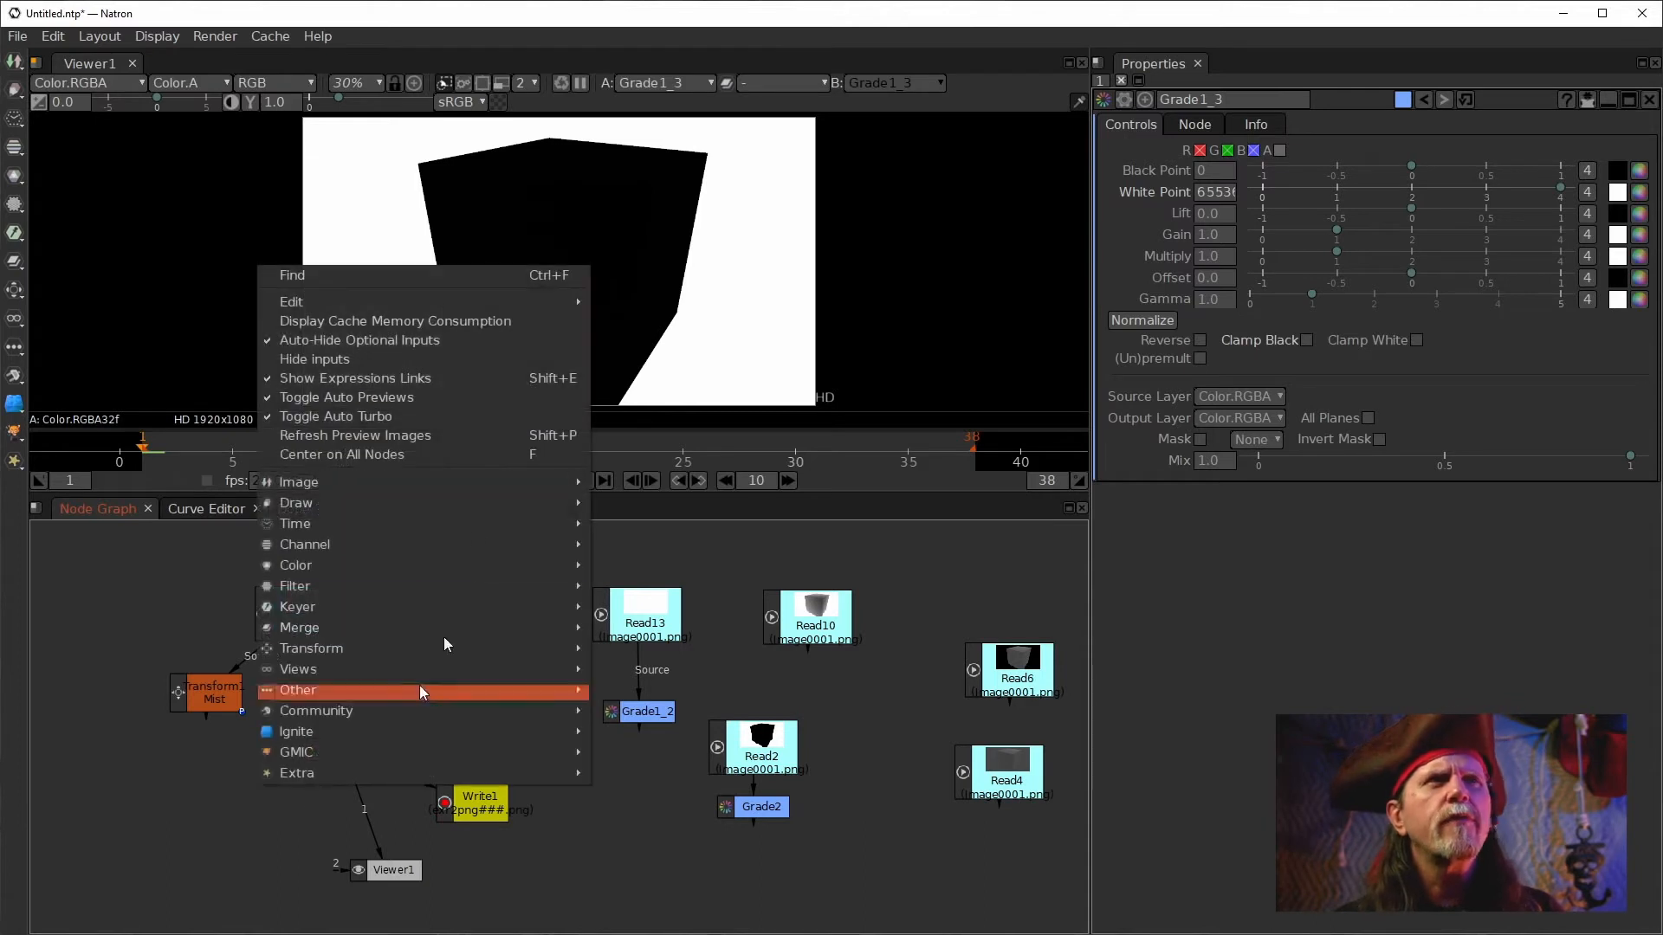
pyautogui.moveTo(367, 549)
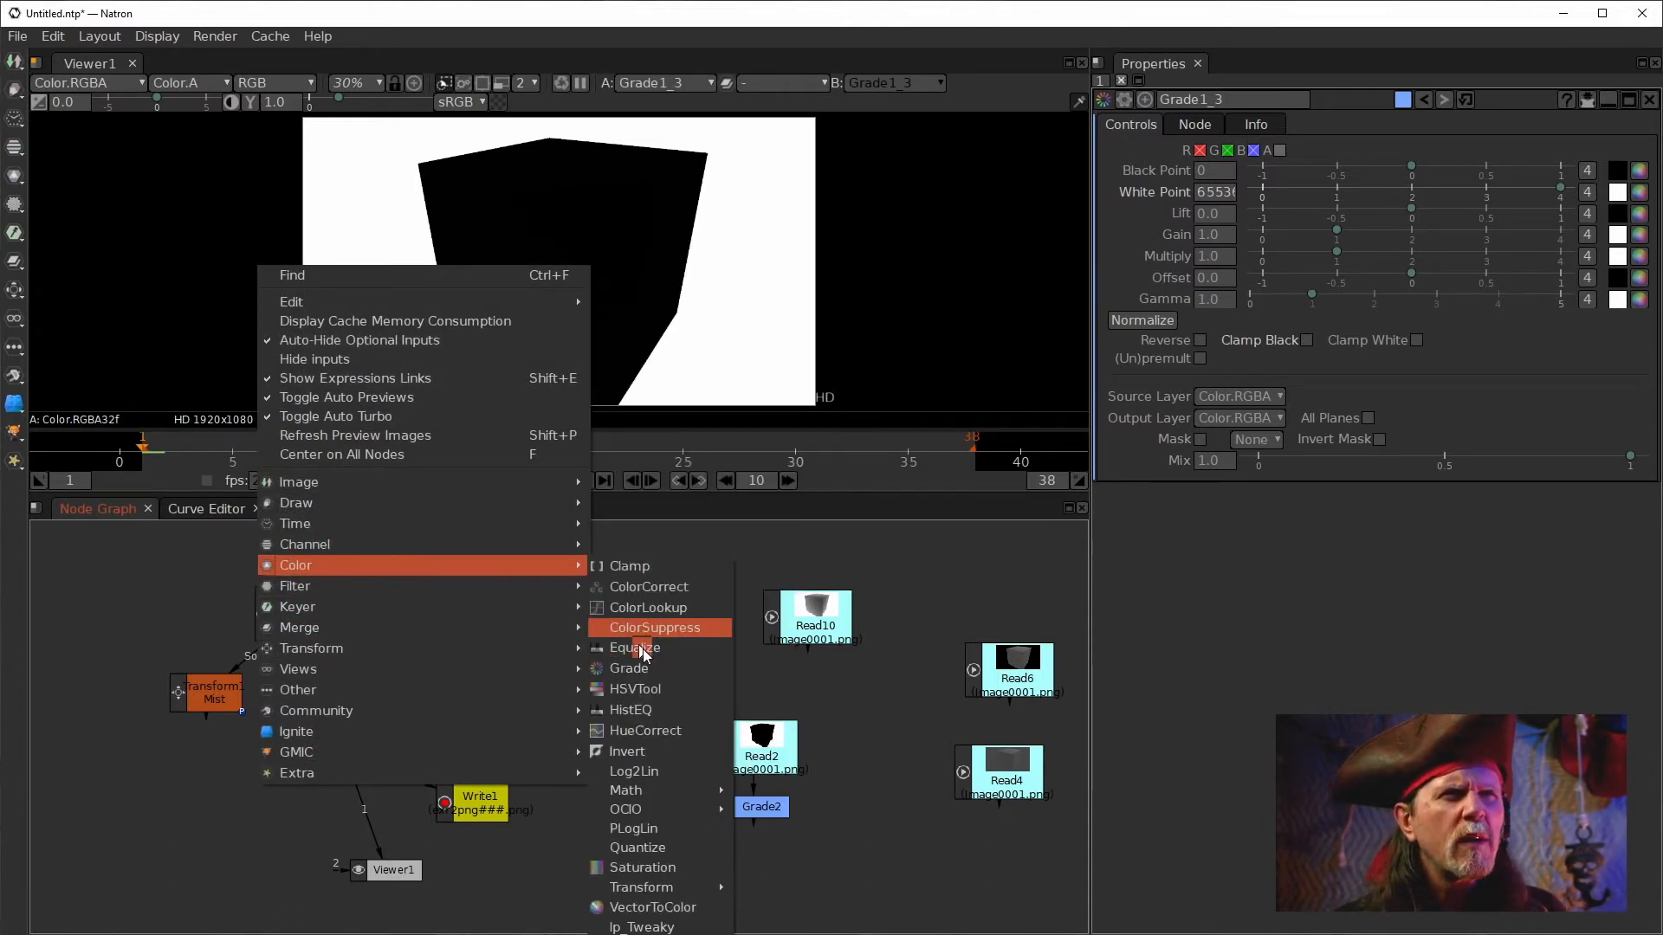
pyautogui.moveTo(642, 788)
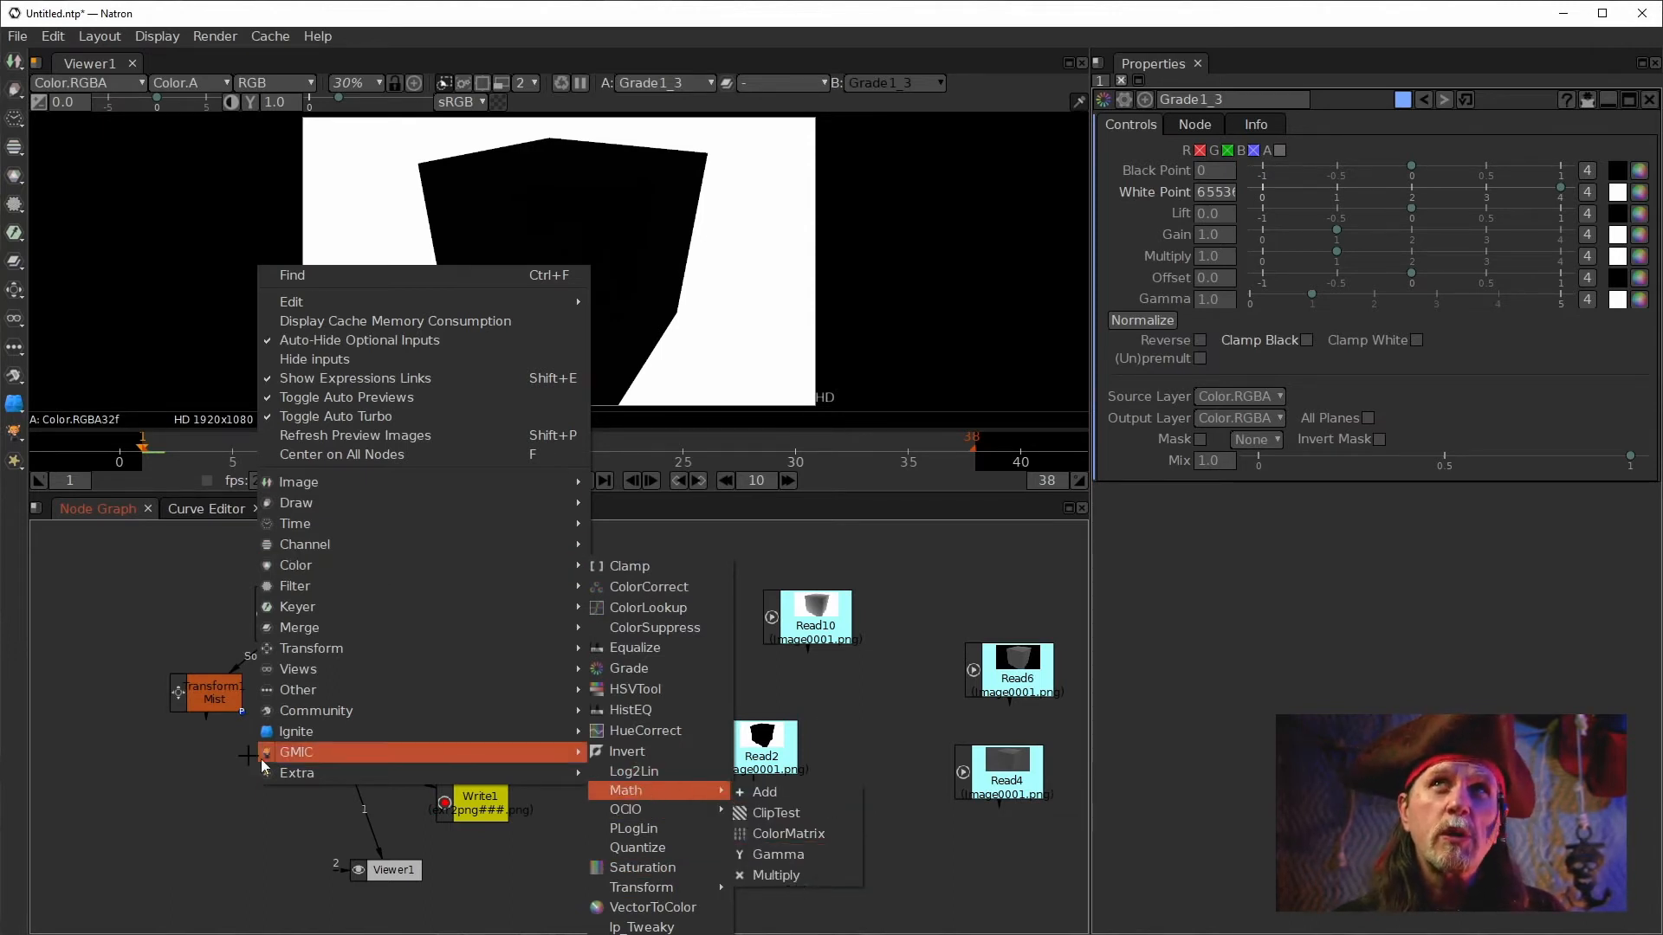
pyautogui.click(167, 749)
pyautogui.click(361, 748)
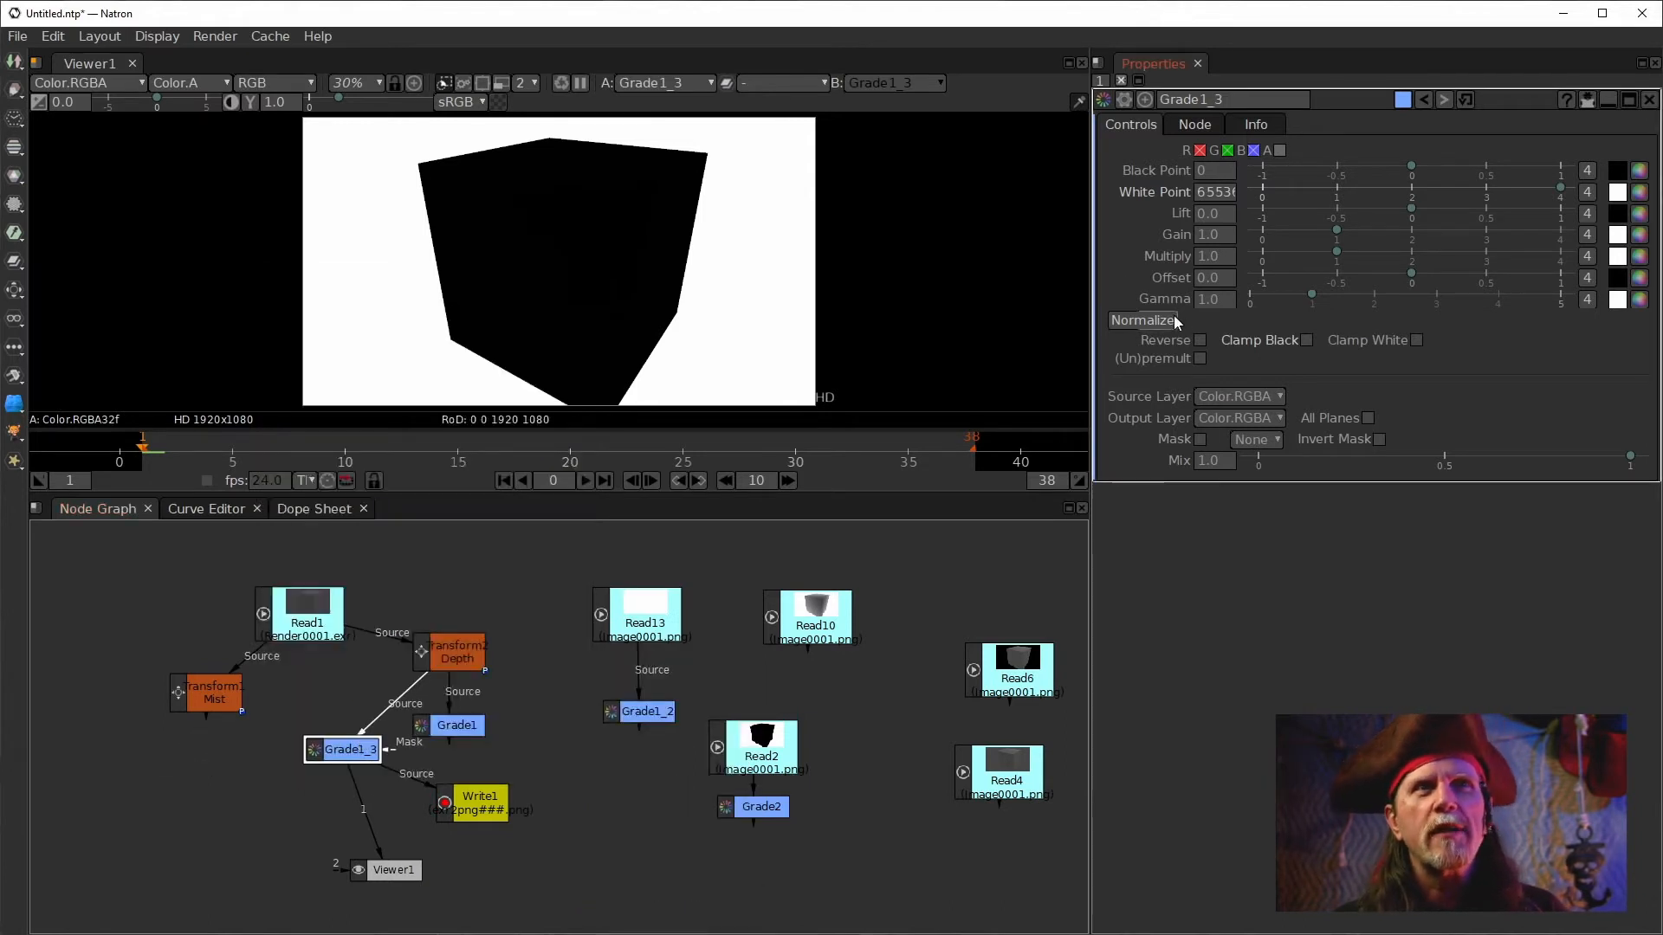
pyautogui.click(1224, 192)
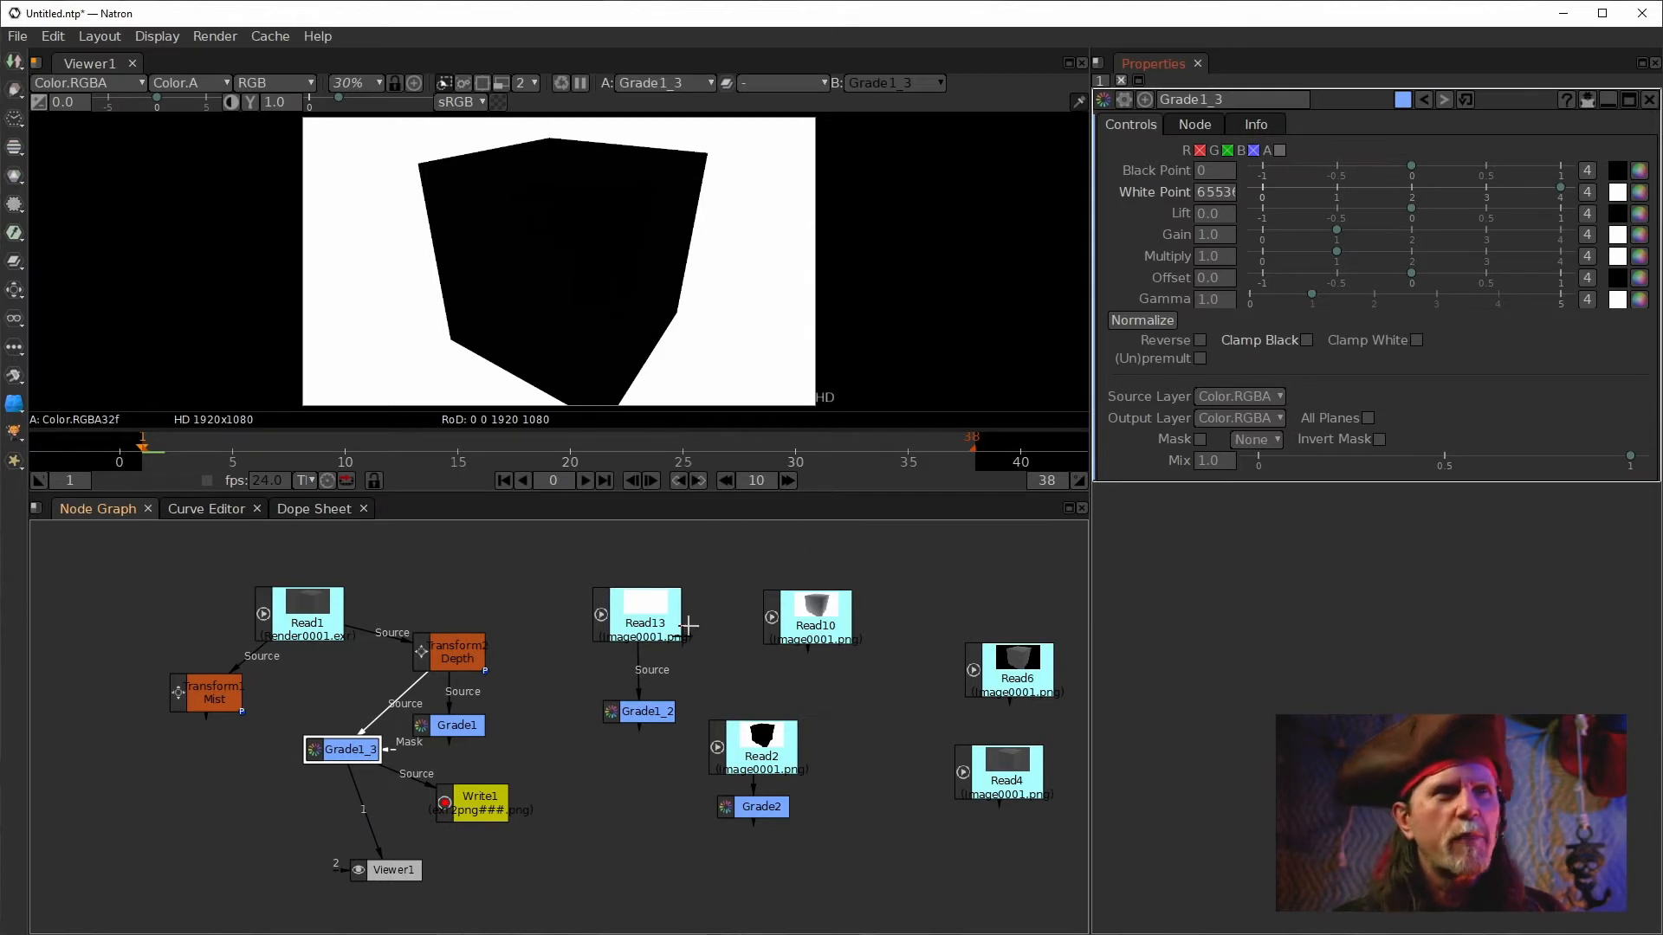
# Open the Write1 node's settings and set its PNG bit depth to 16-bit.
pyautogui.moveTo(387, 874); pyautogui.dragTo(344, 872)
pyautogui.moveTo(507, 799); pyautogui.dragTo(495, 800)
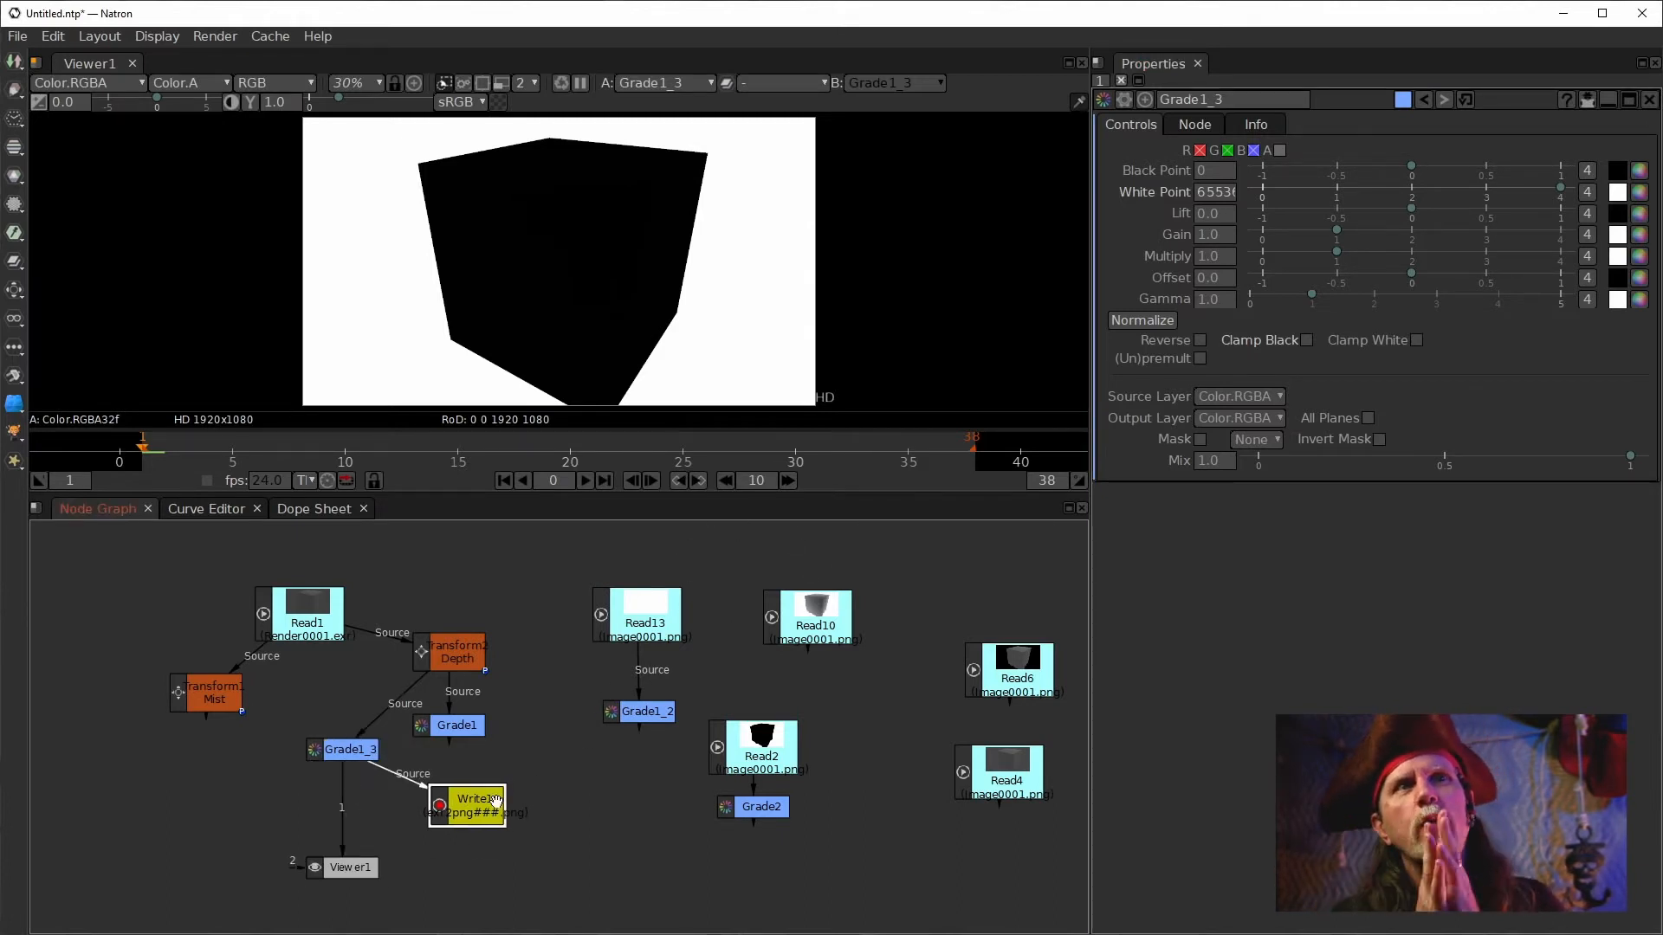
pyautogui.doubleClick(495, 801)
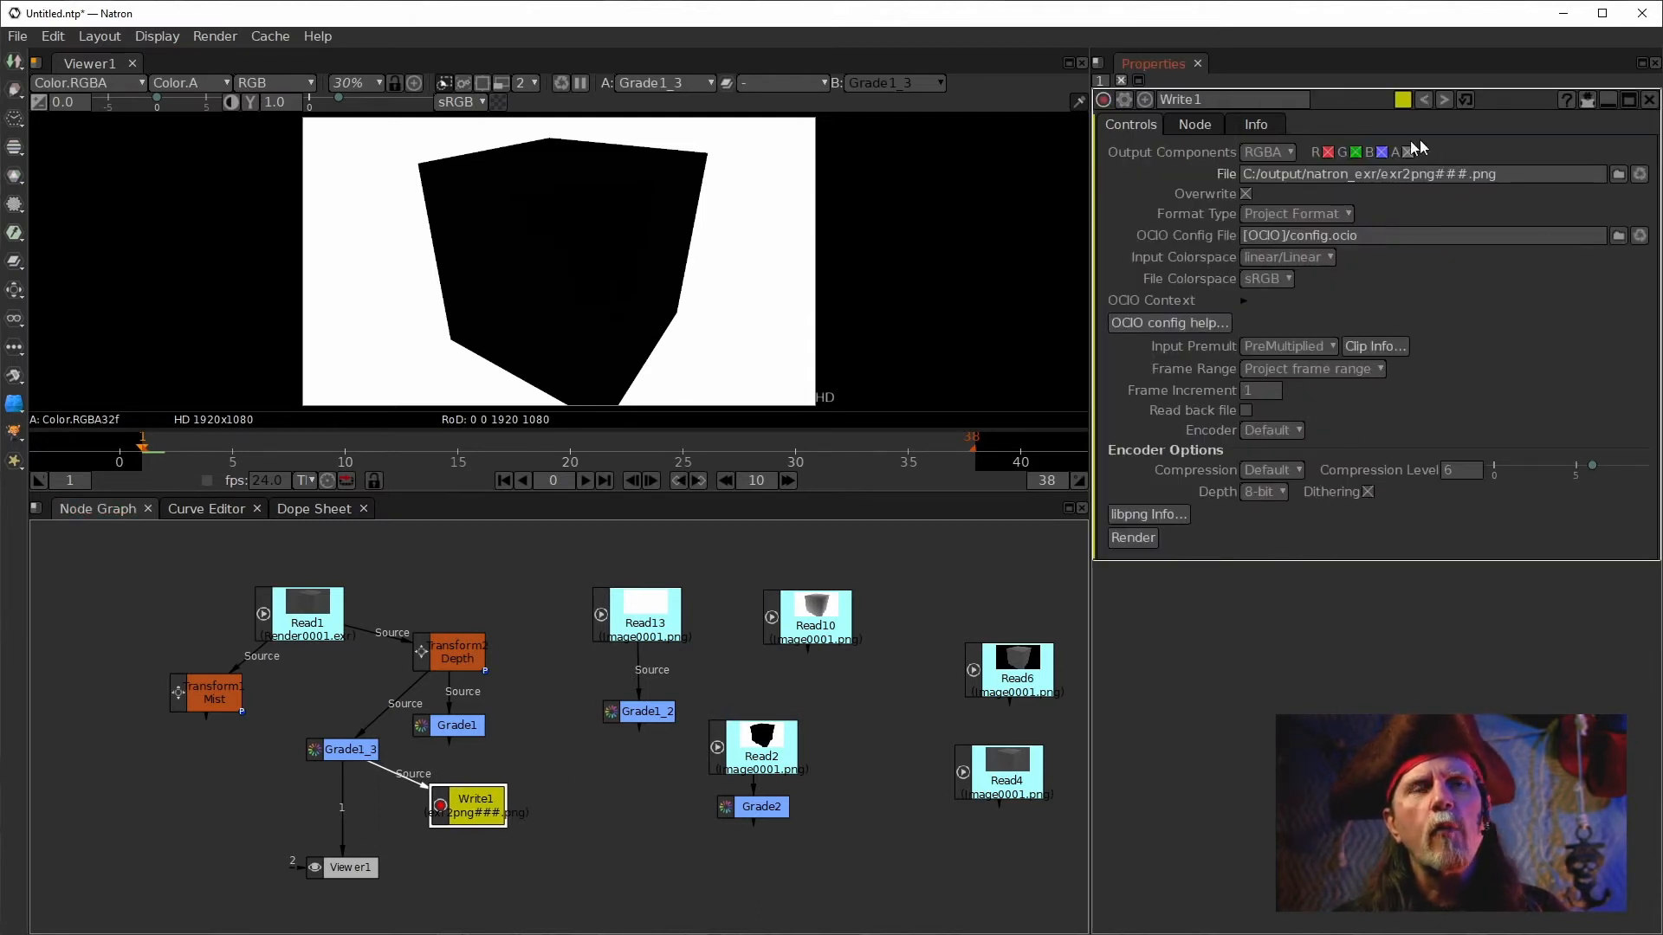
pyautogui.click(1276, 492)
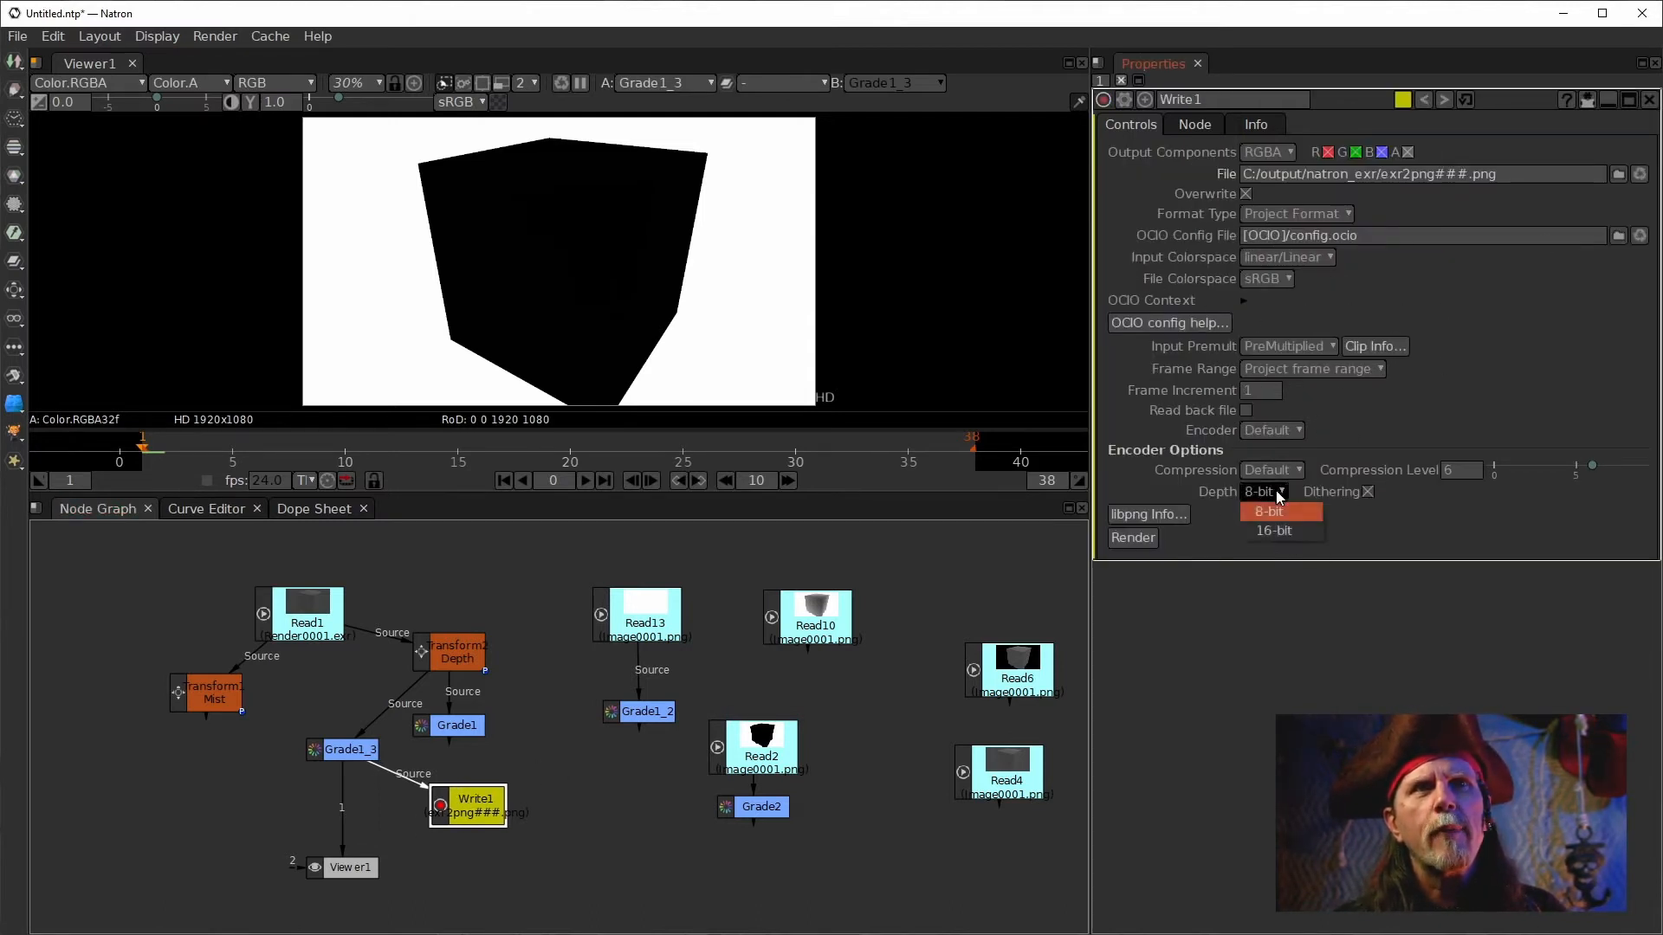
pyautogui.click(1272, 532)
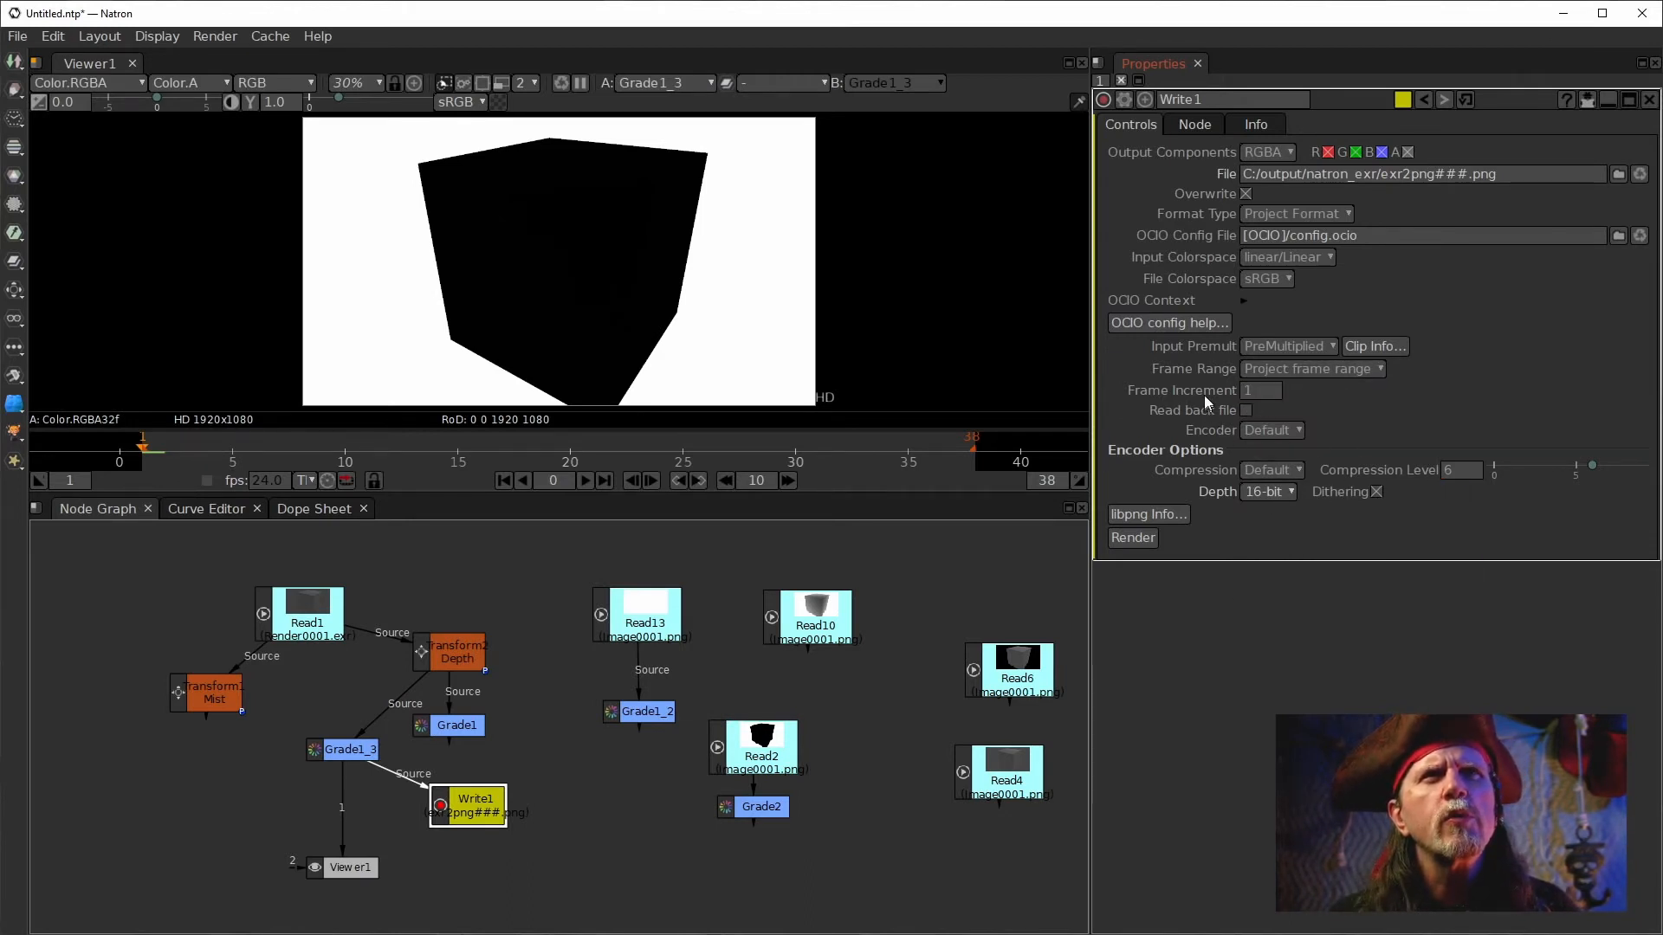
# Set Write1's file colorspace to linear Linear.
pyautogui.click(1281, 279)
pyautogui.moveTo(1282, 301)
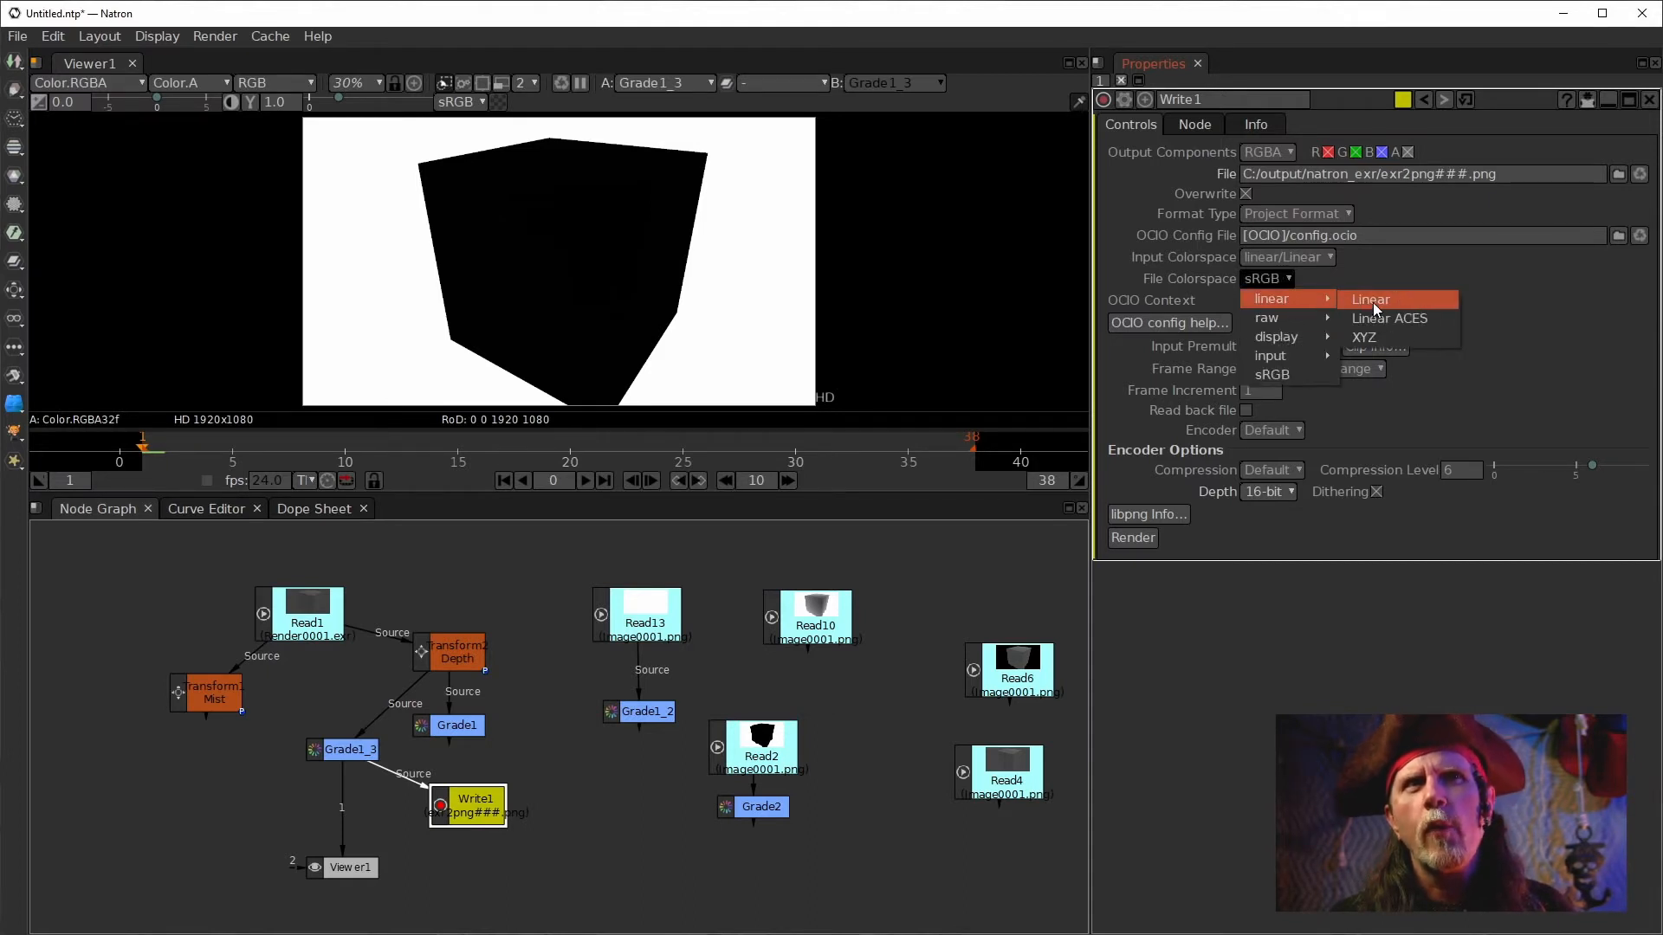
pyautogui.click(1374, 303)
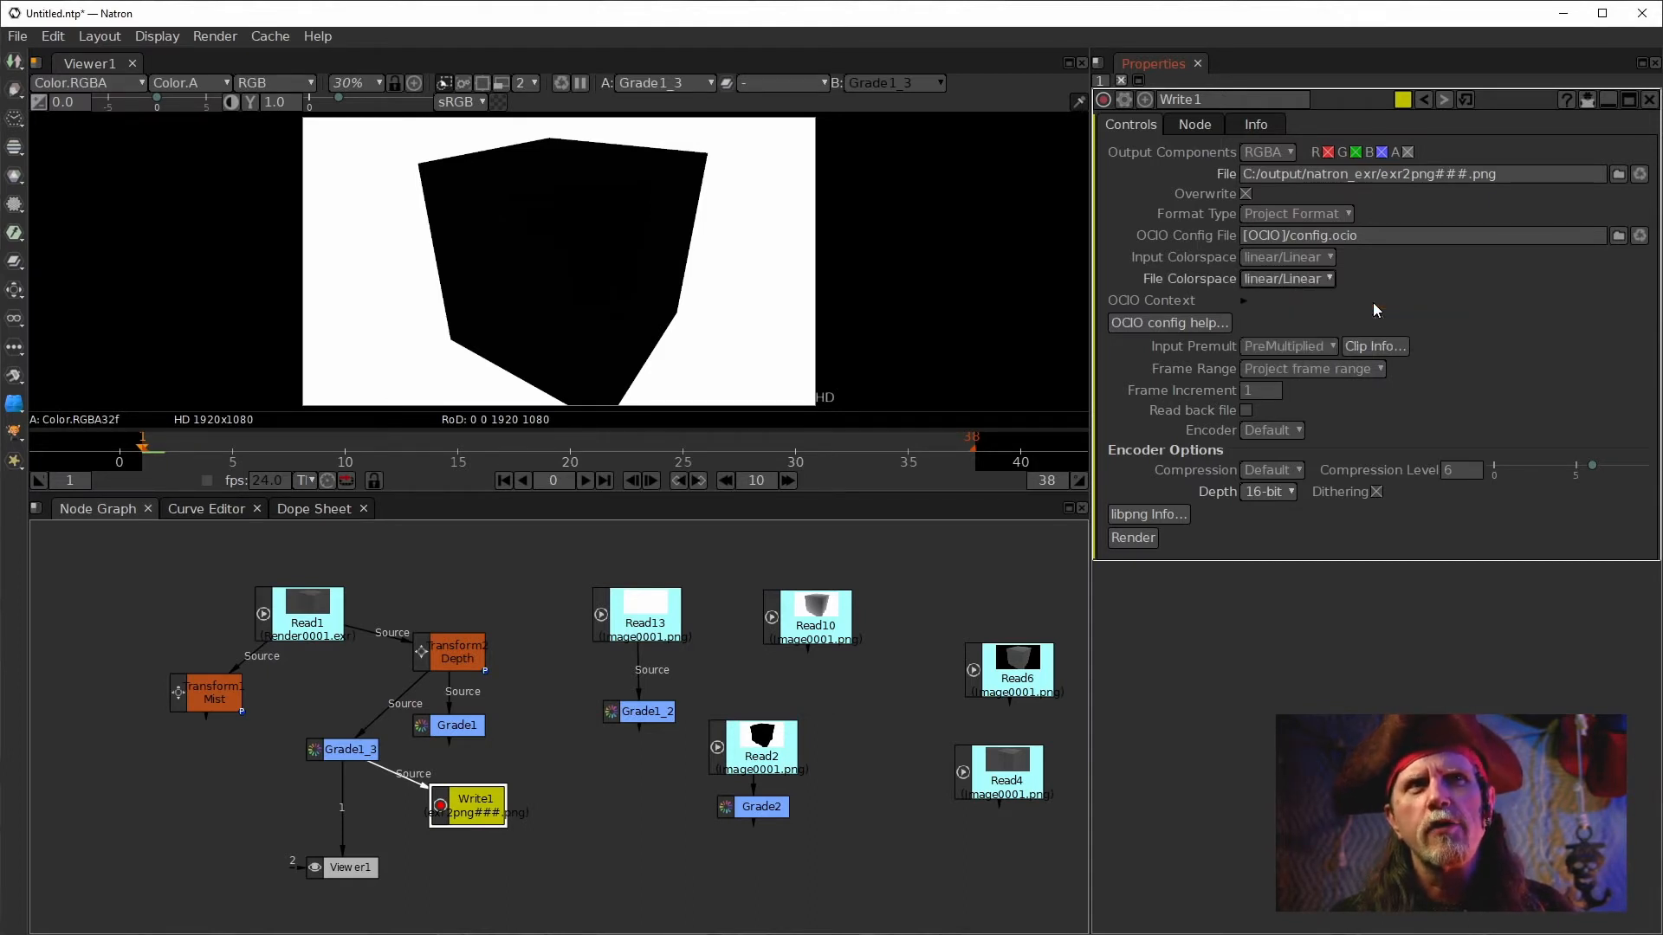
pyautogui.click(1313, 278)
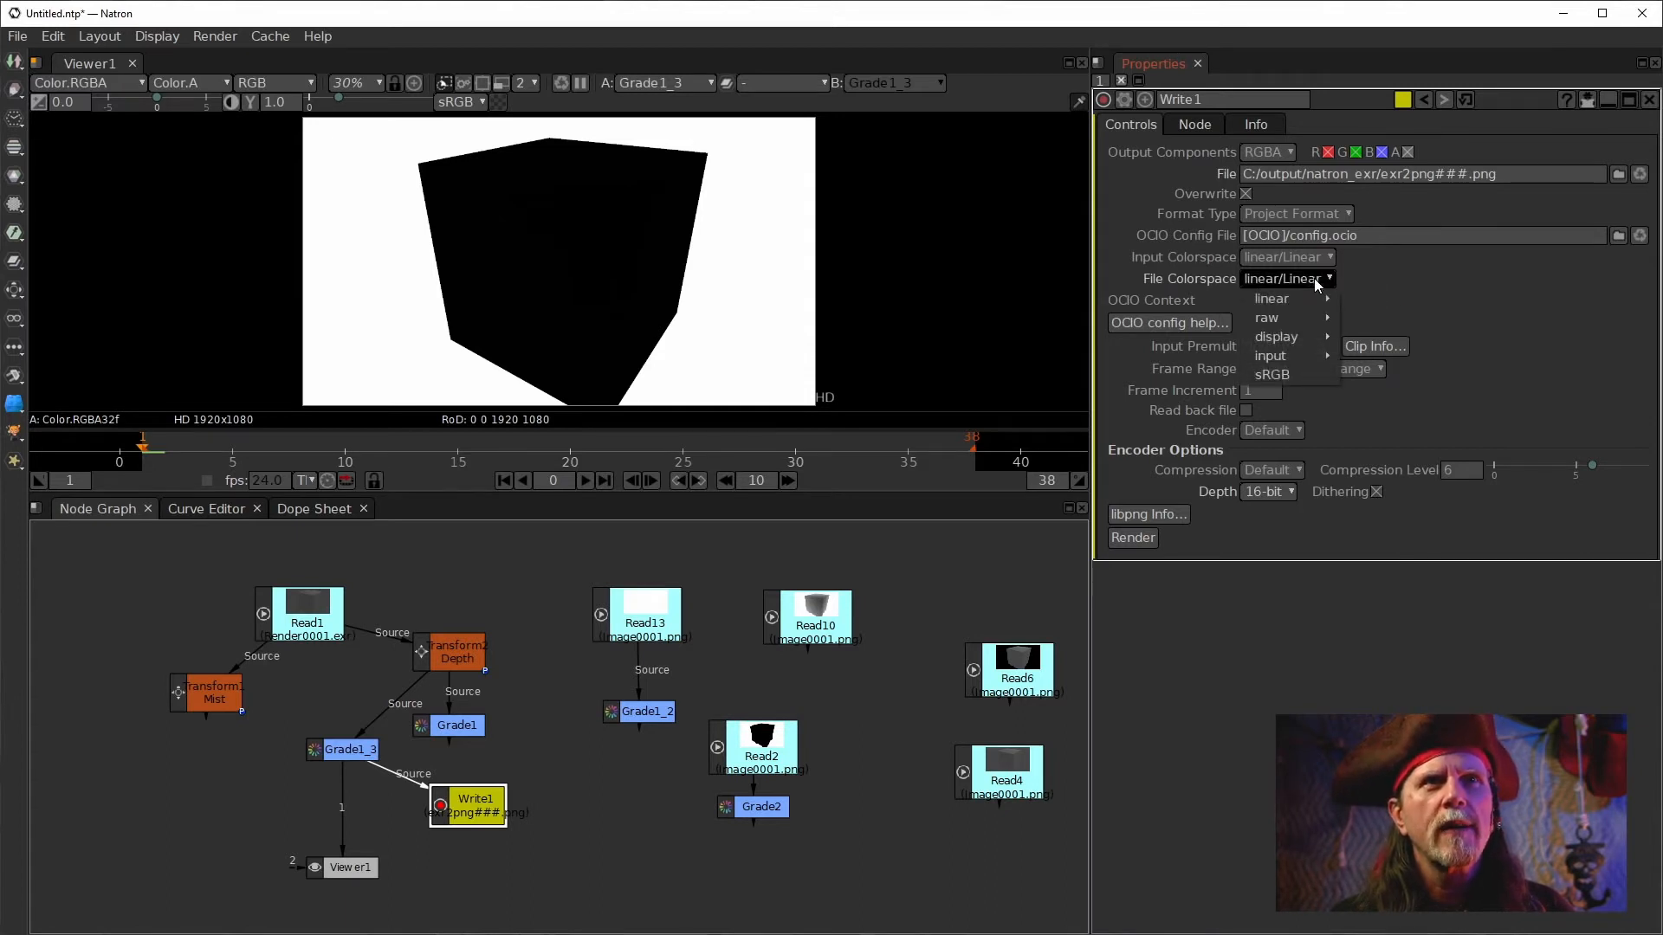
pyautogui.click(1313, 278)
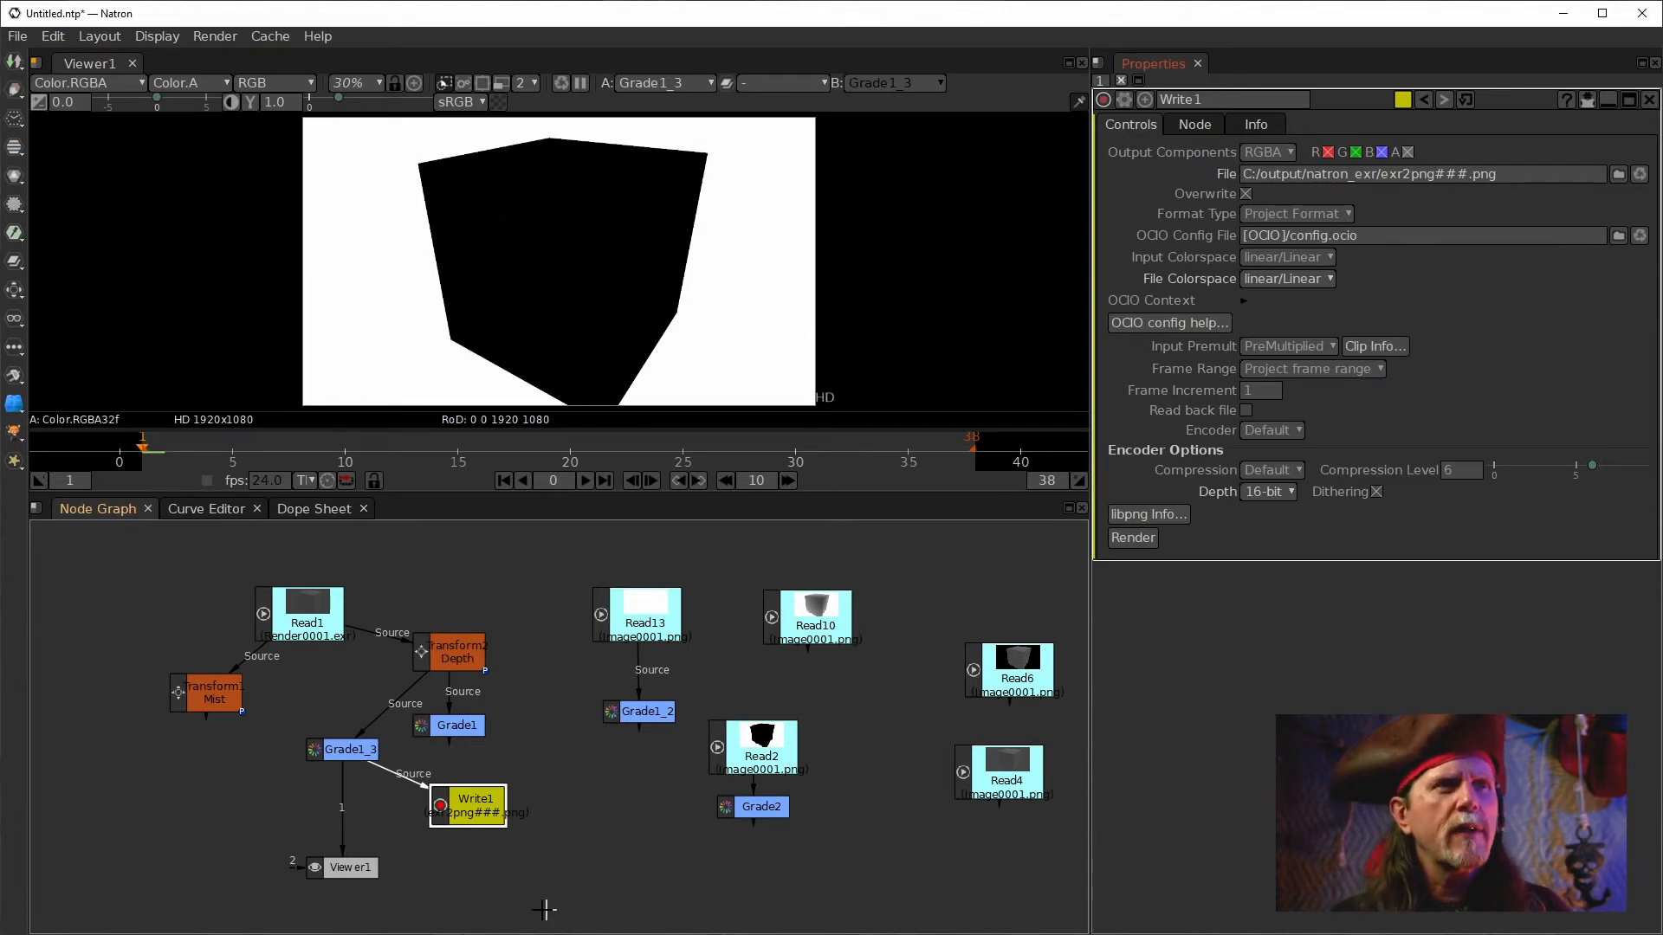
# Set Write1's frame range to Manual with last frame 1 and render the PNG.
pyautogui.click(486, 818)
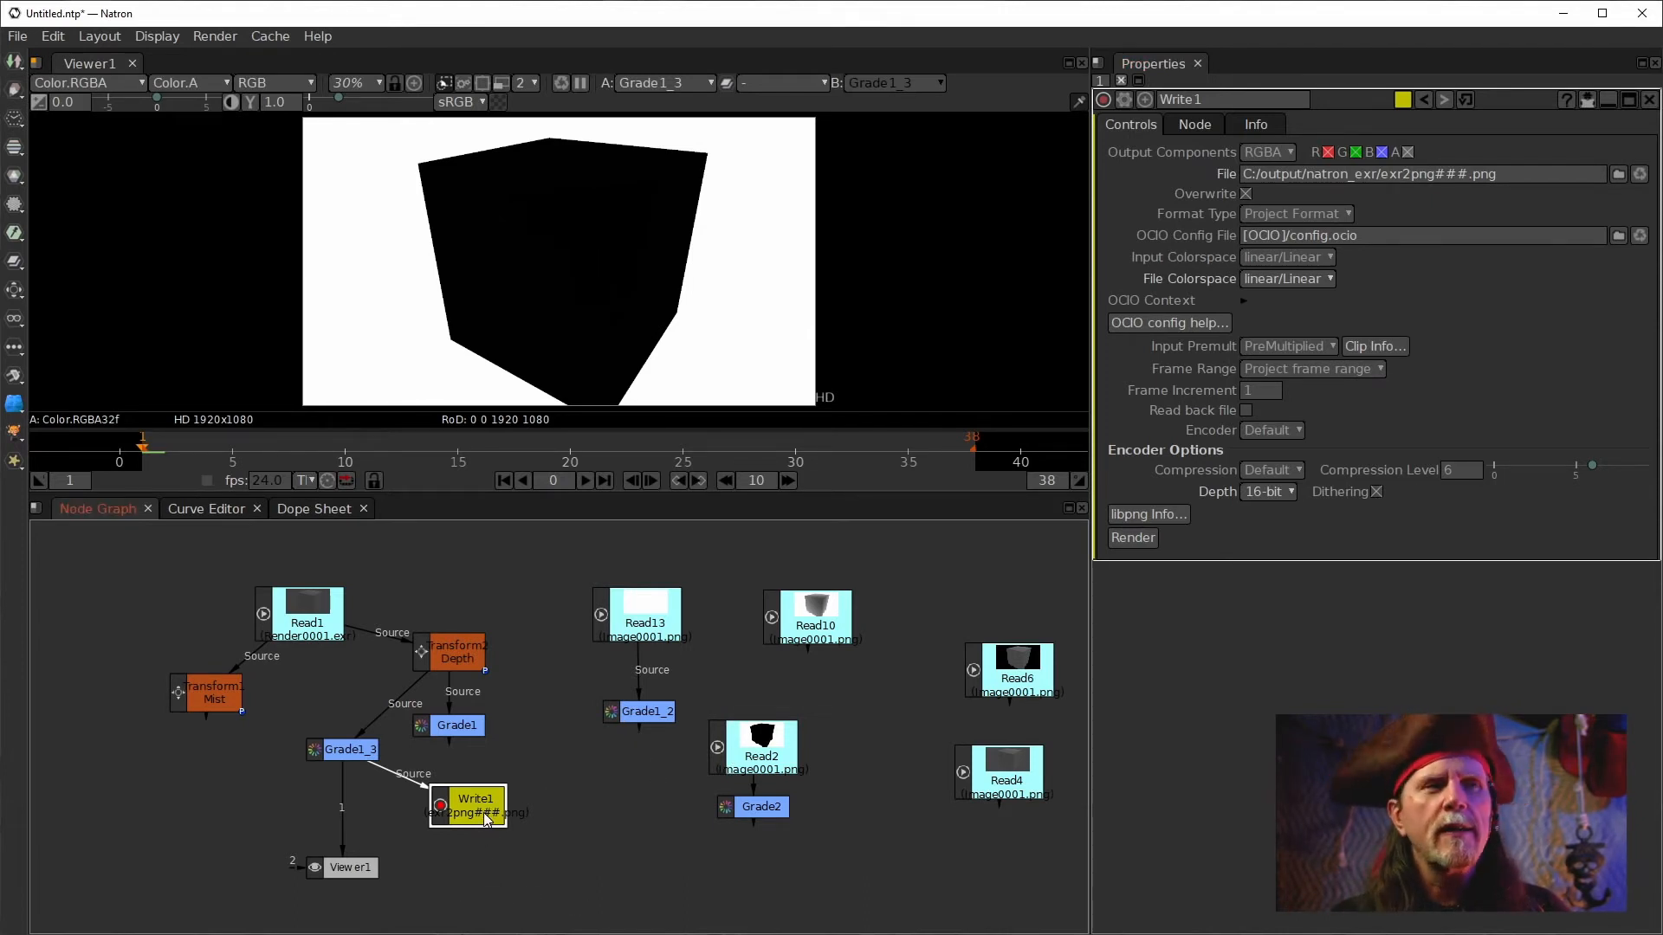
pyautogui.click(1134, 544)
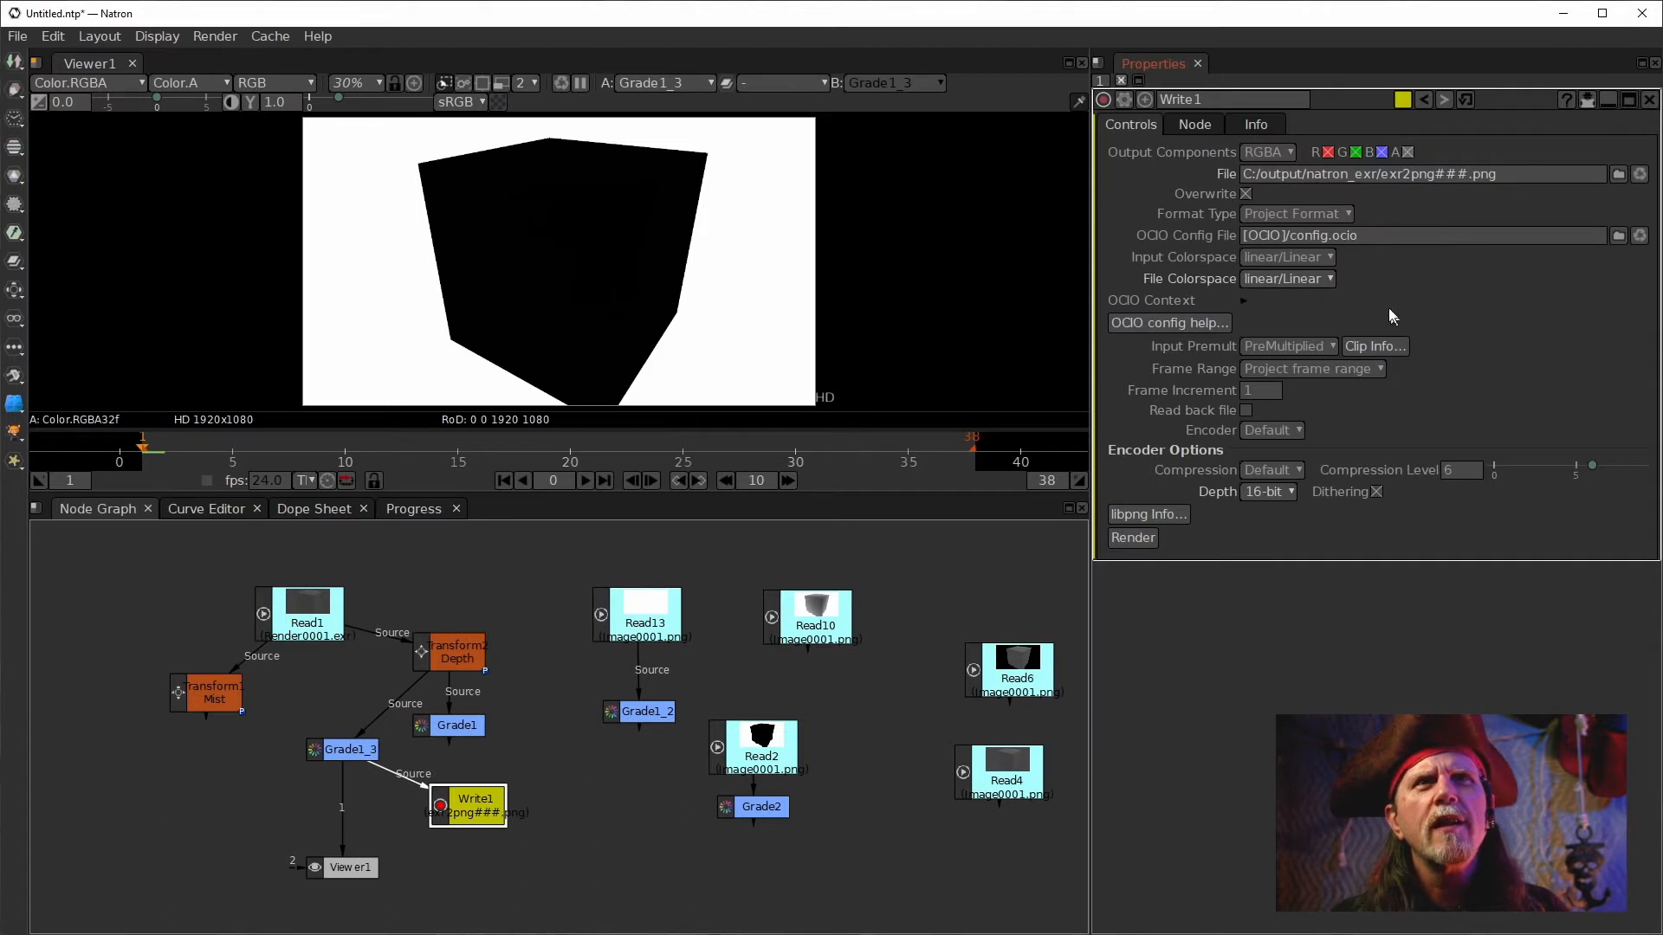
pyautogui.click(1314, 370)
pyautogui.click(1294, 433)
pyautogui.doubleClick(1260, 413)
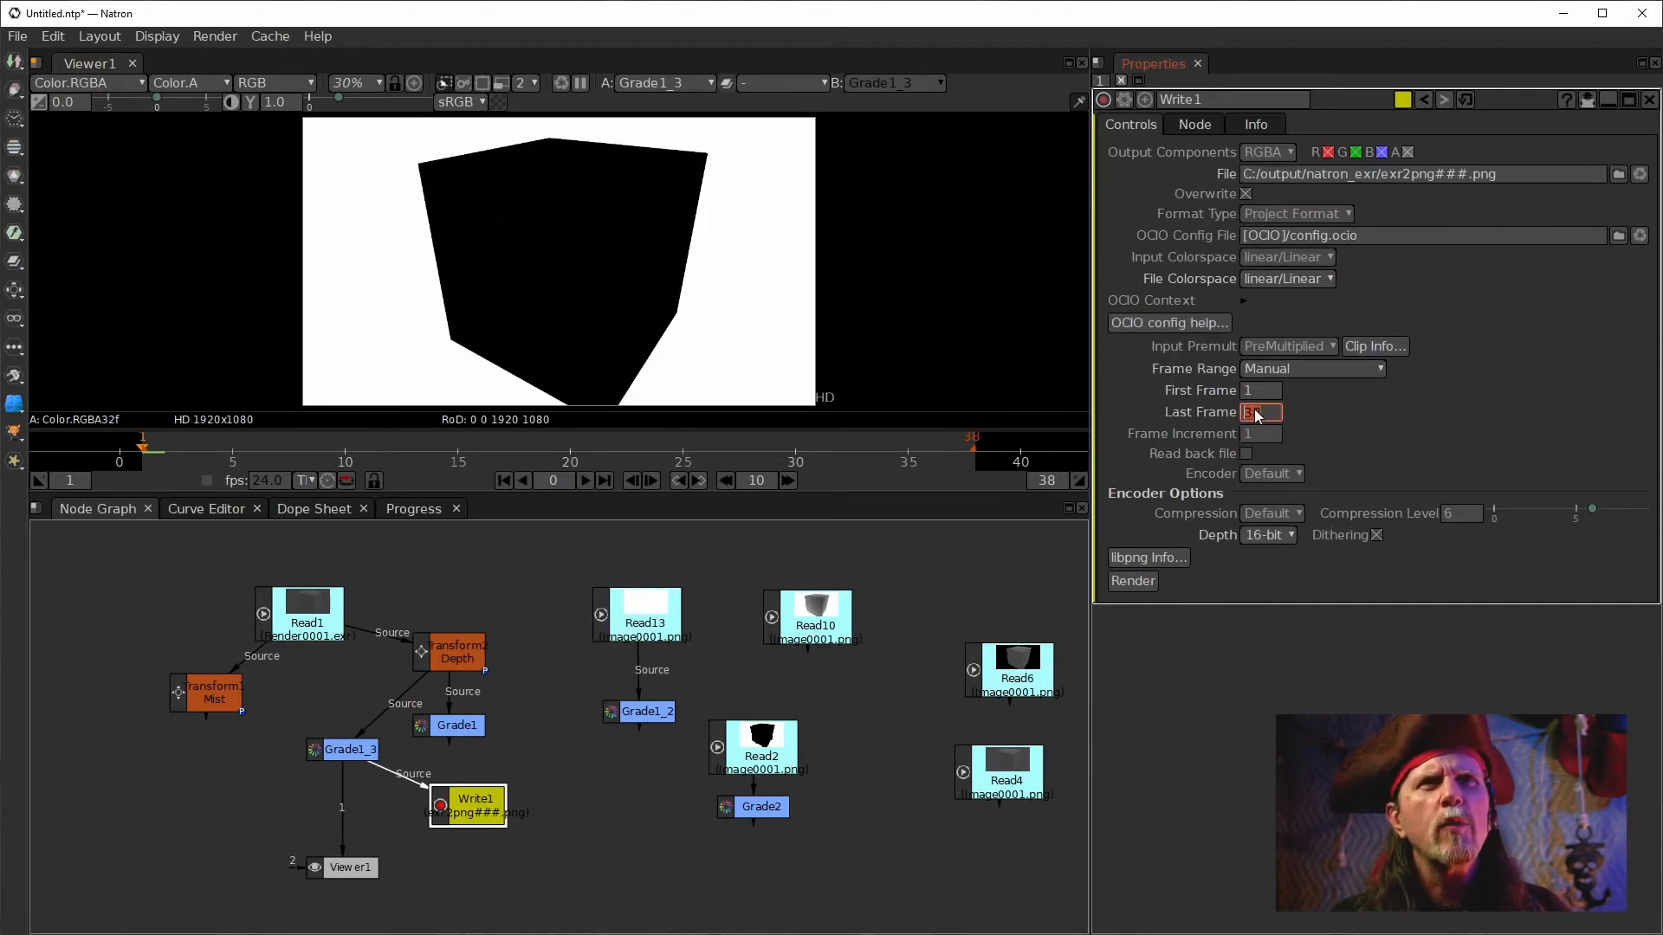
pyautogui.write('1')
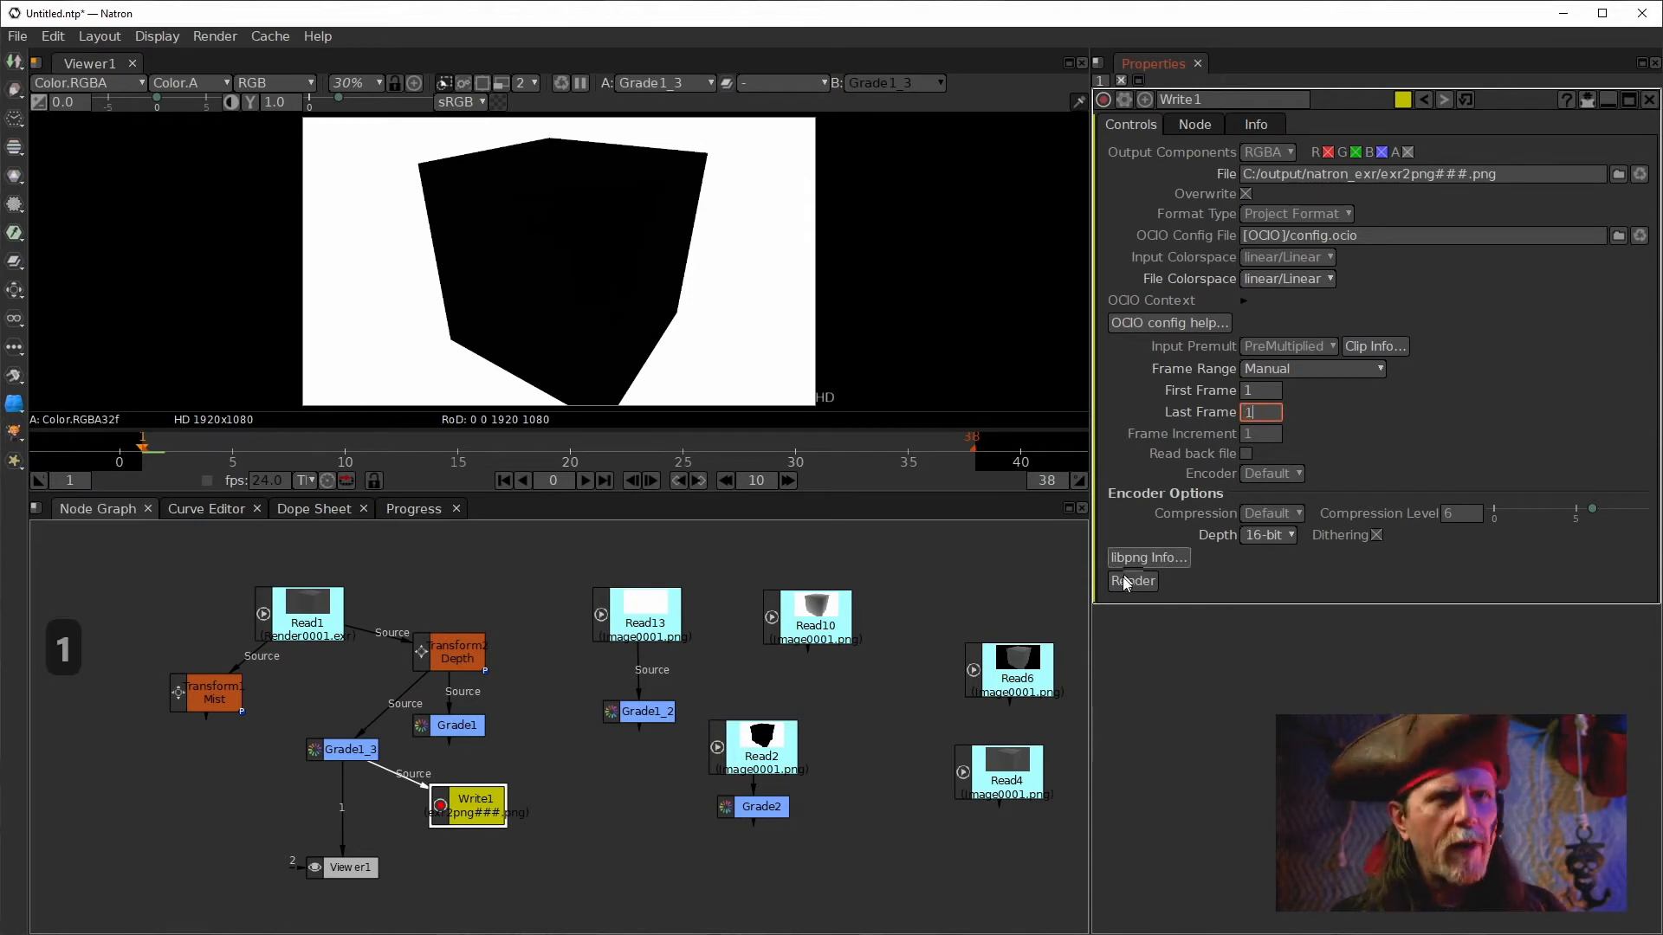
pyautogui.click(899, 824)
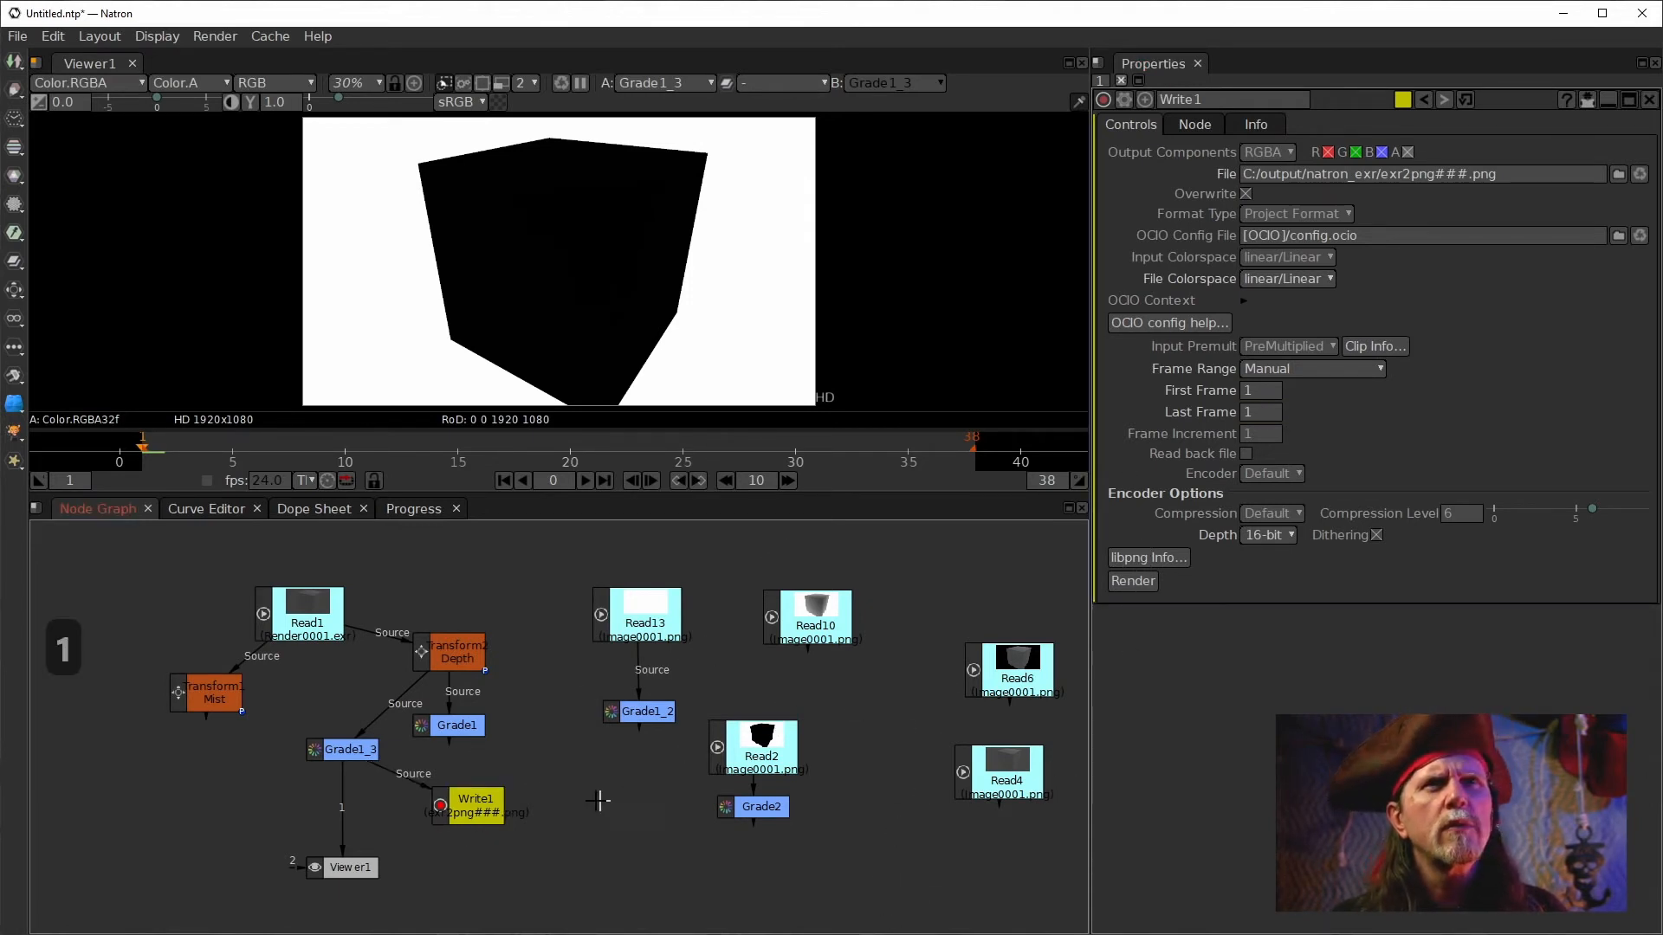
pyautogui.click(467, 801)
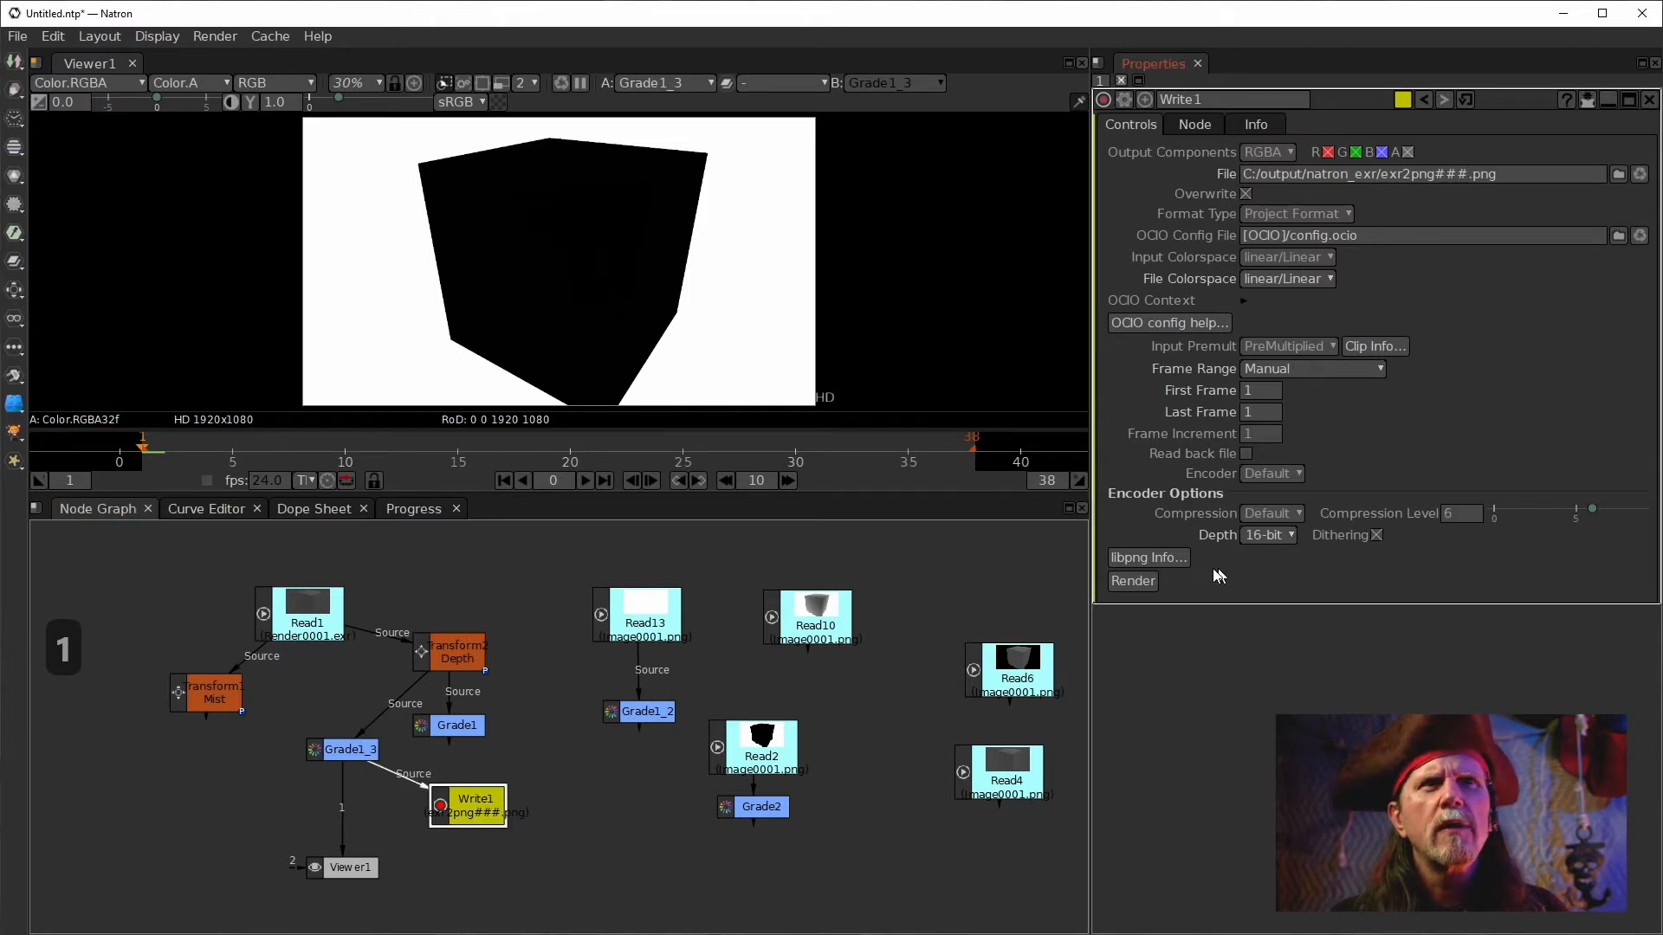
pyautogui.click(1124, 587)
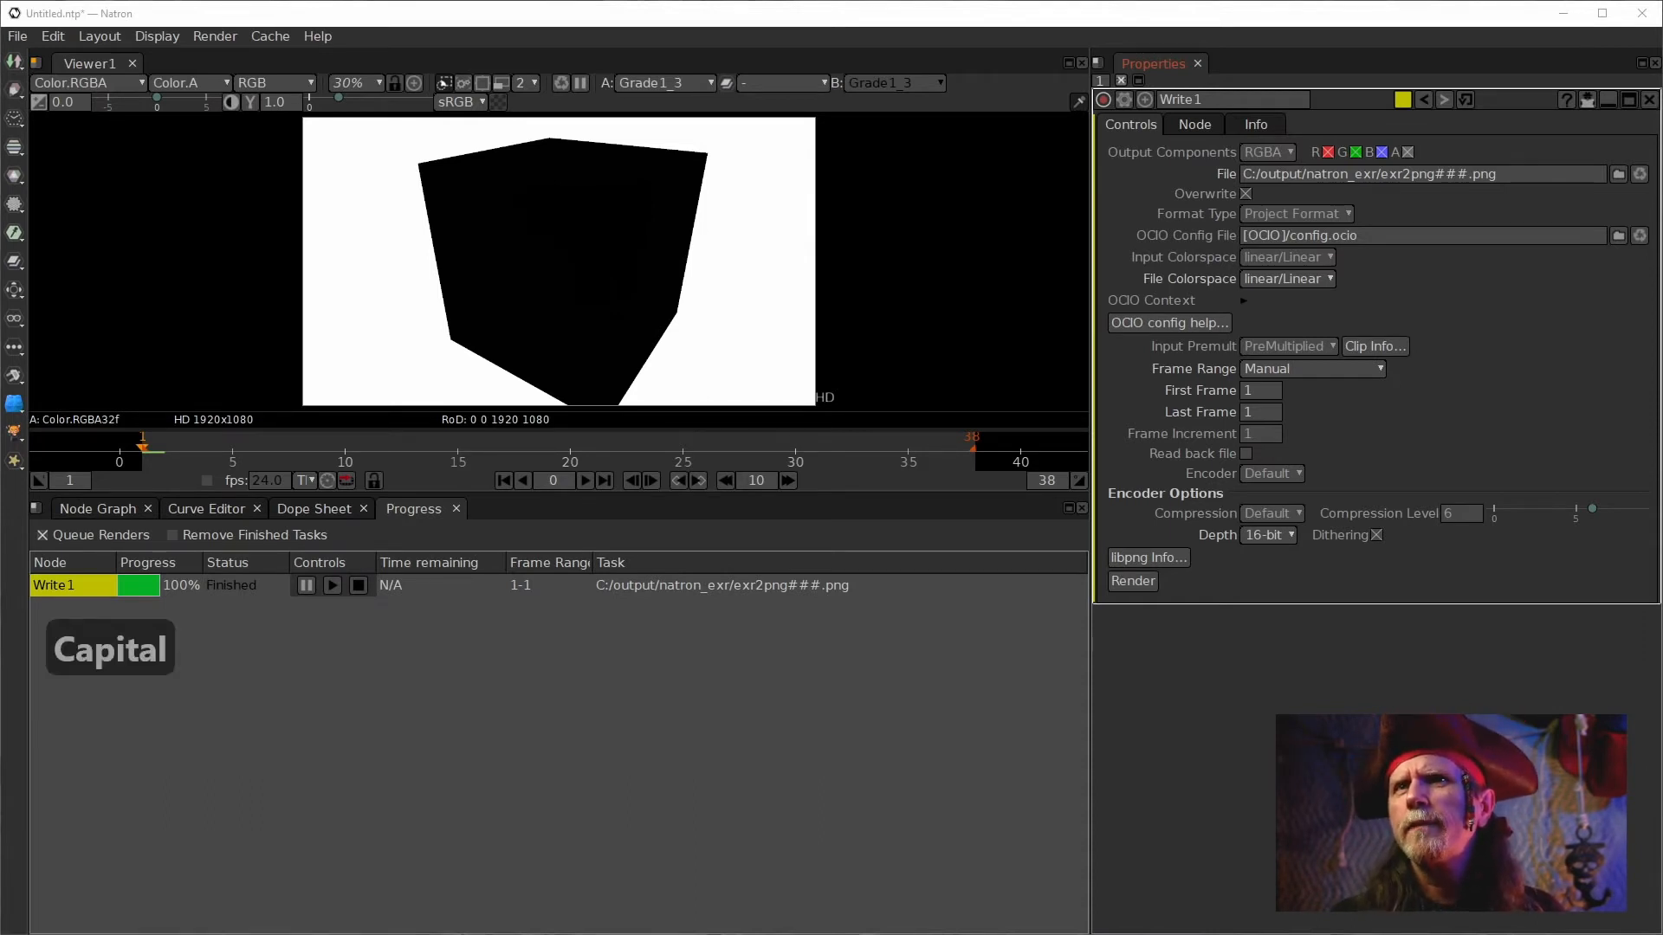
# Import the rendered exr2png001.png into the node graph as a Read node and display it in the viewer.
pyautogui.press('Delete')
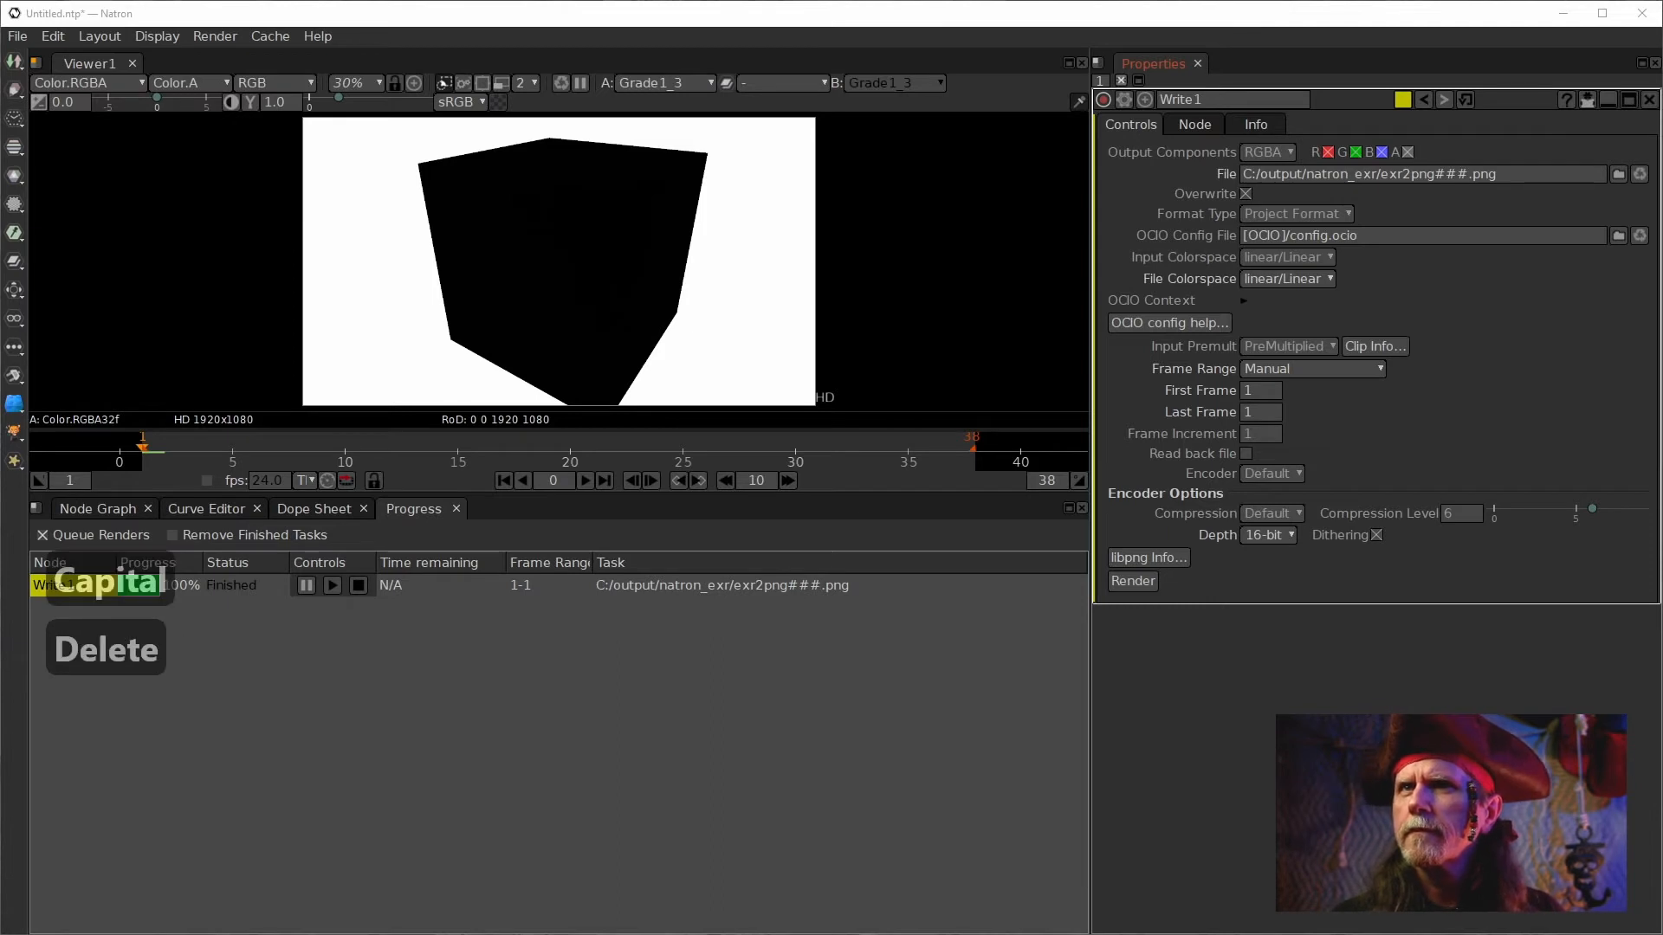
pyautogui.click(128, 510)
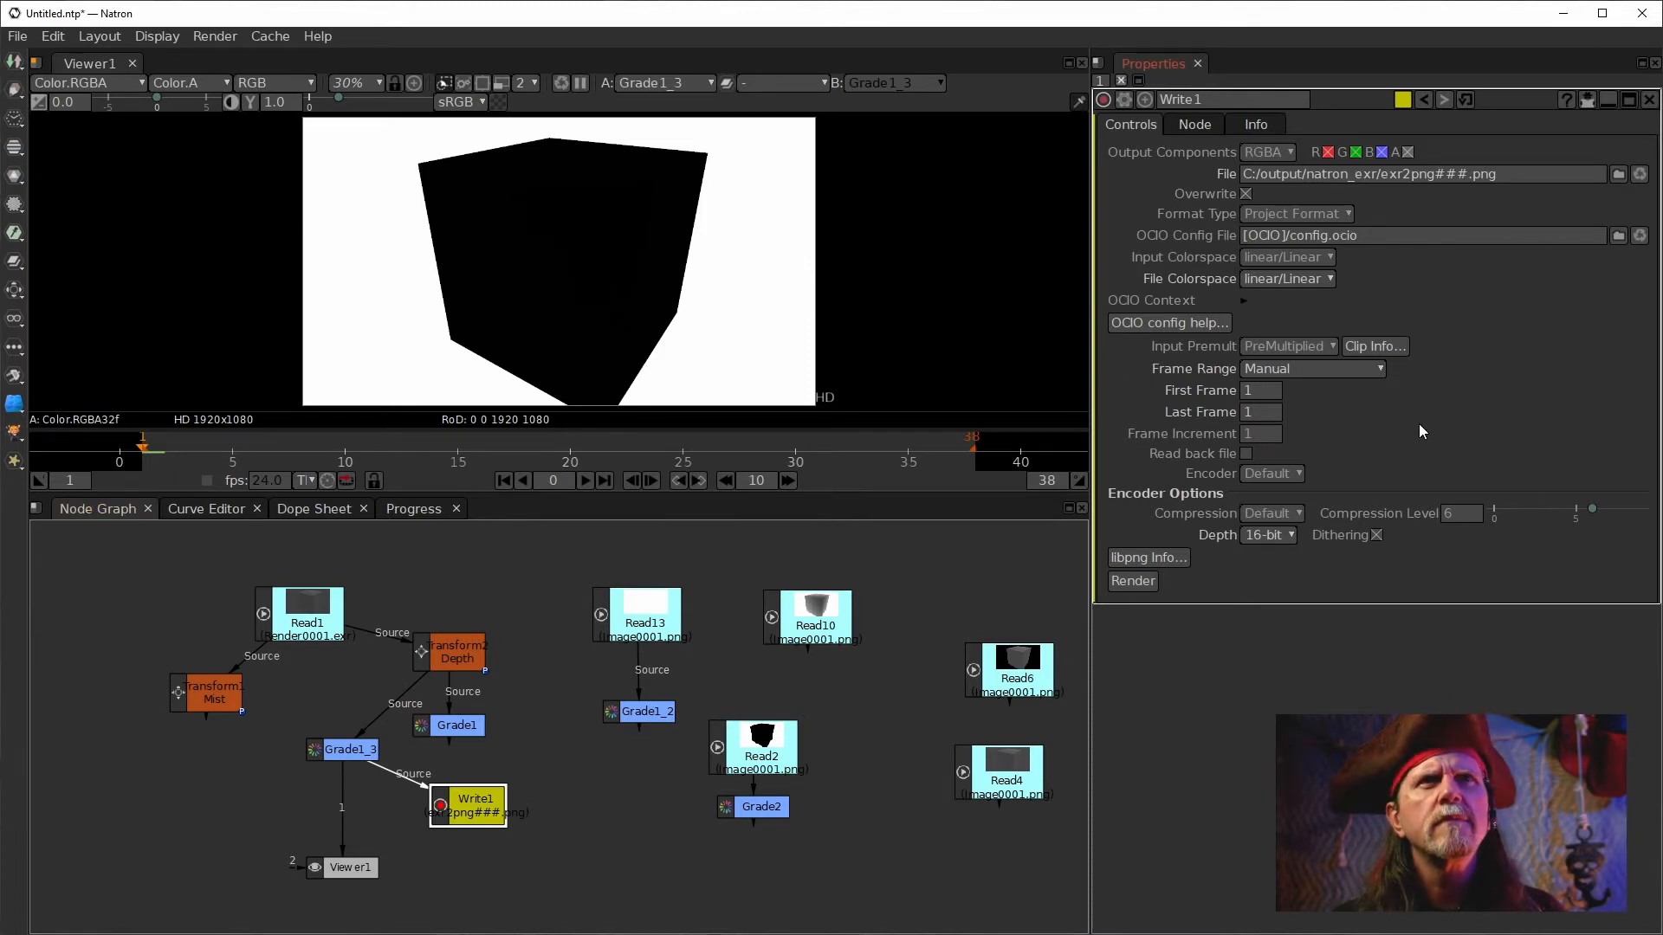
pyautogui.hotkey('alt', 'Tab')
pyautogui.moveTo(793, 730); pyautogui.dragTo(578, 722)
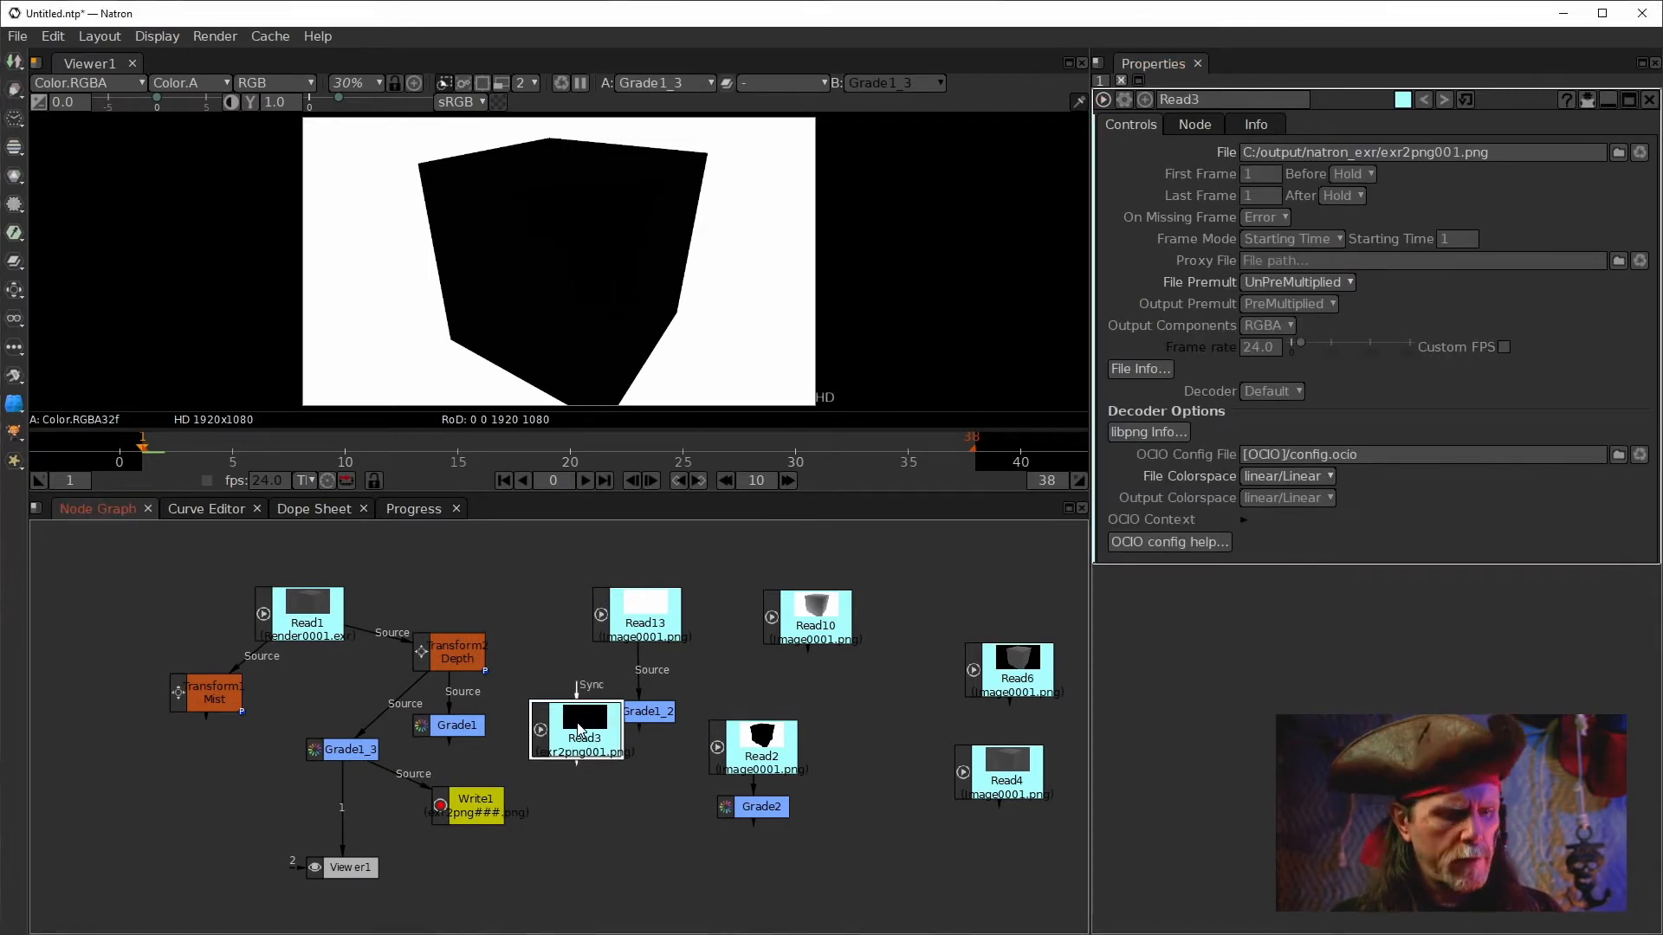
pyautogui.press('1')
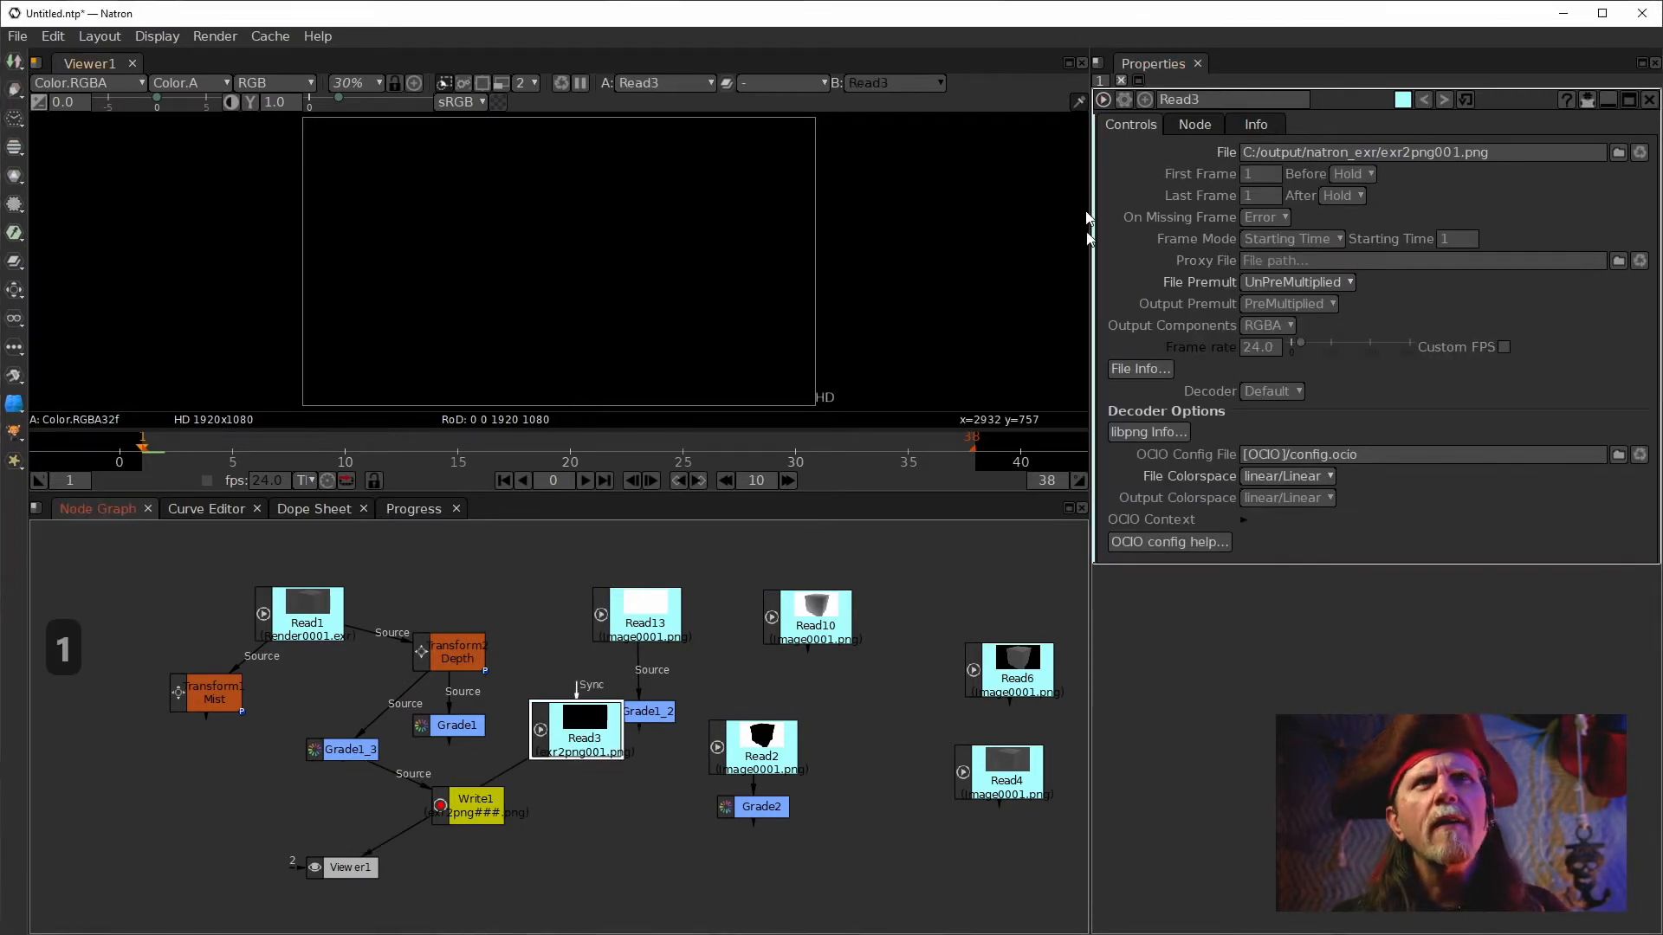
pyautogui.moveTo(557, 725); pyautogui.dragTo(555, 675)
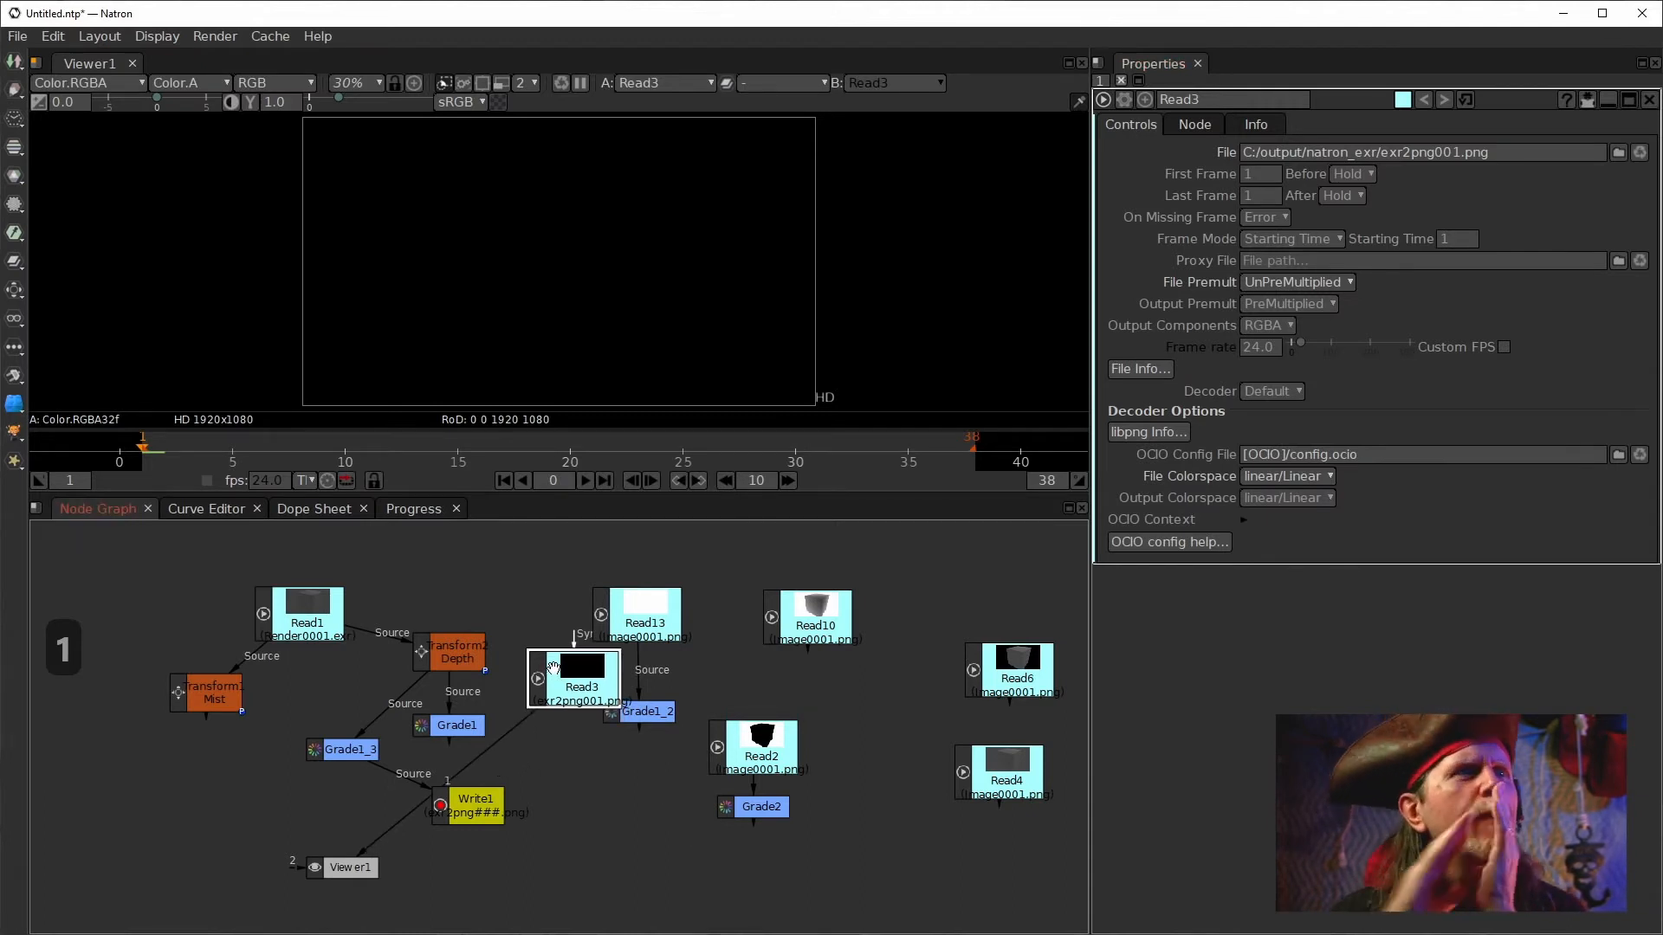
# Reconnect the viewer's input back to Grade1_3.
pyautogui.click(331, 752)
pyautogui.click(391, 818)
pyautogui.moveTo(399, 829); pyautogui.dragTo(340, 748)
pyautogui.moveTo(345, 840); pyautogui.dragTo(344, 759)
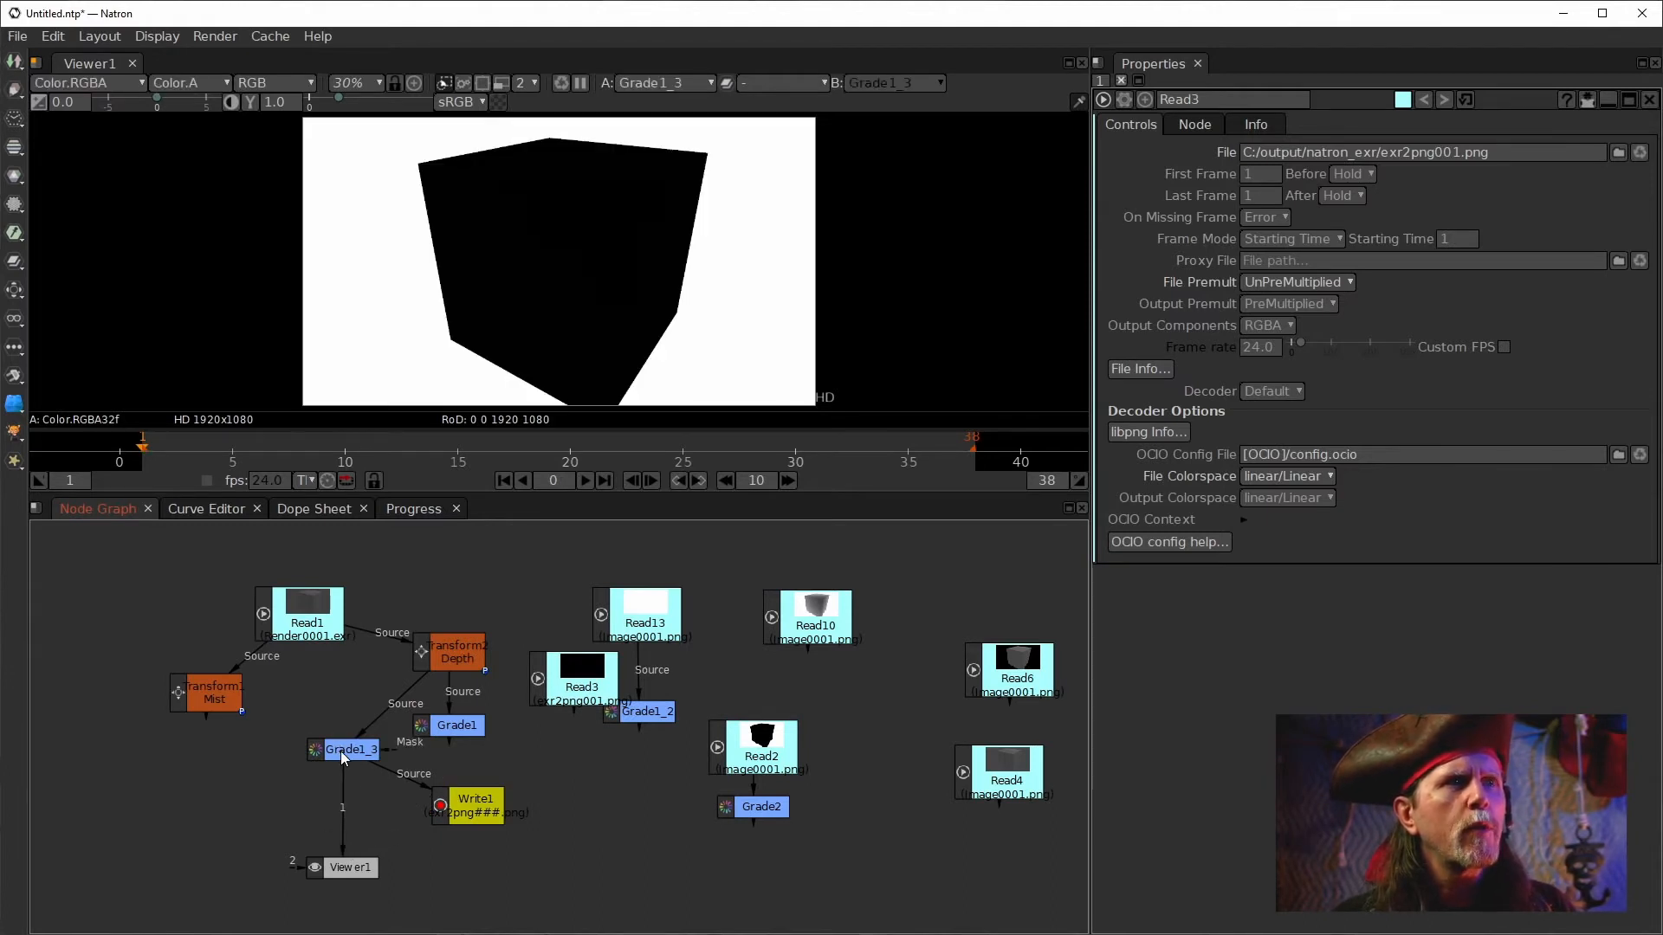
# Toggle the viewer between alpha and RGB to check Grade1_3's output, then select Read3.
pyautogui.press('a')
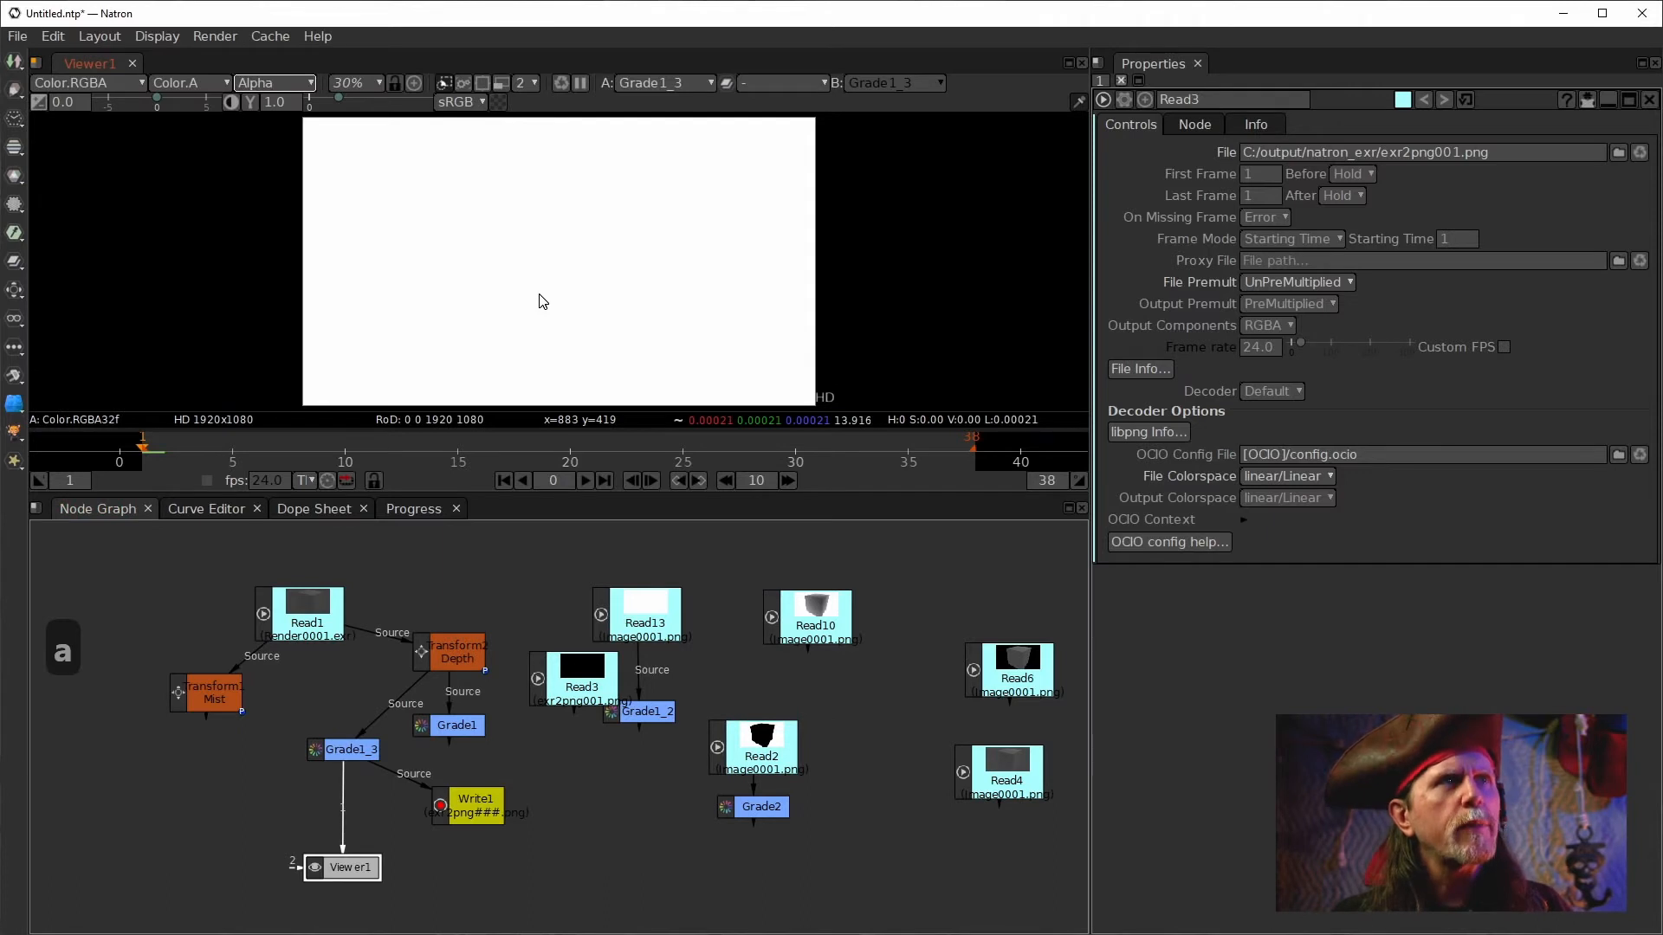
pyautogui.press('a')
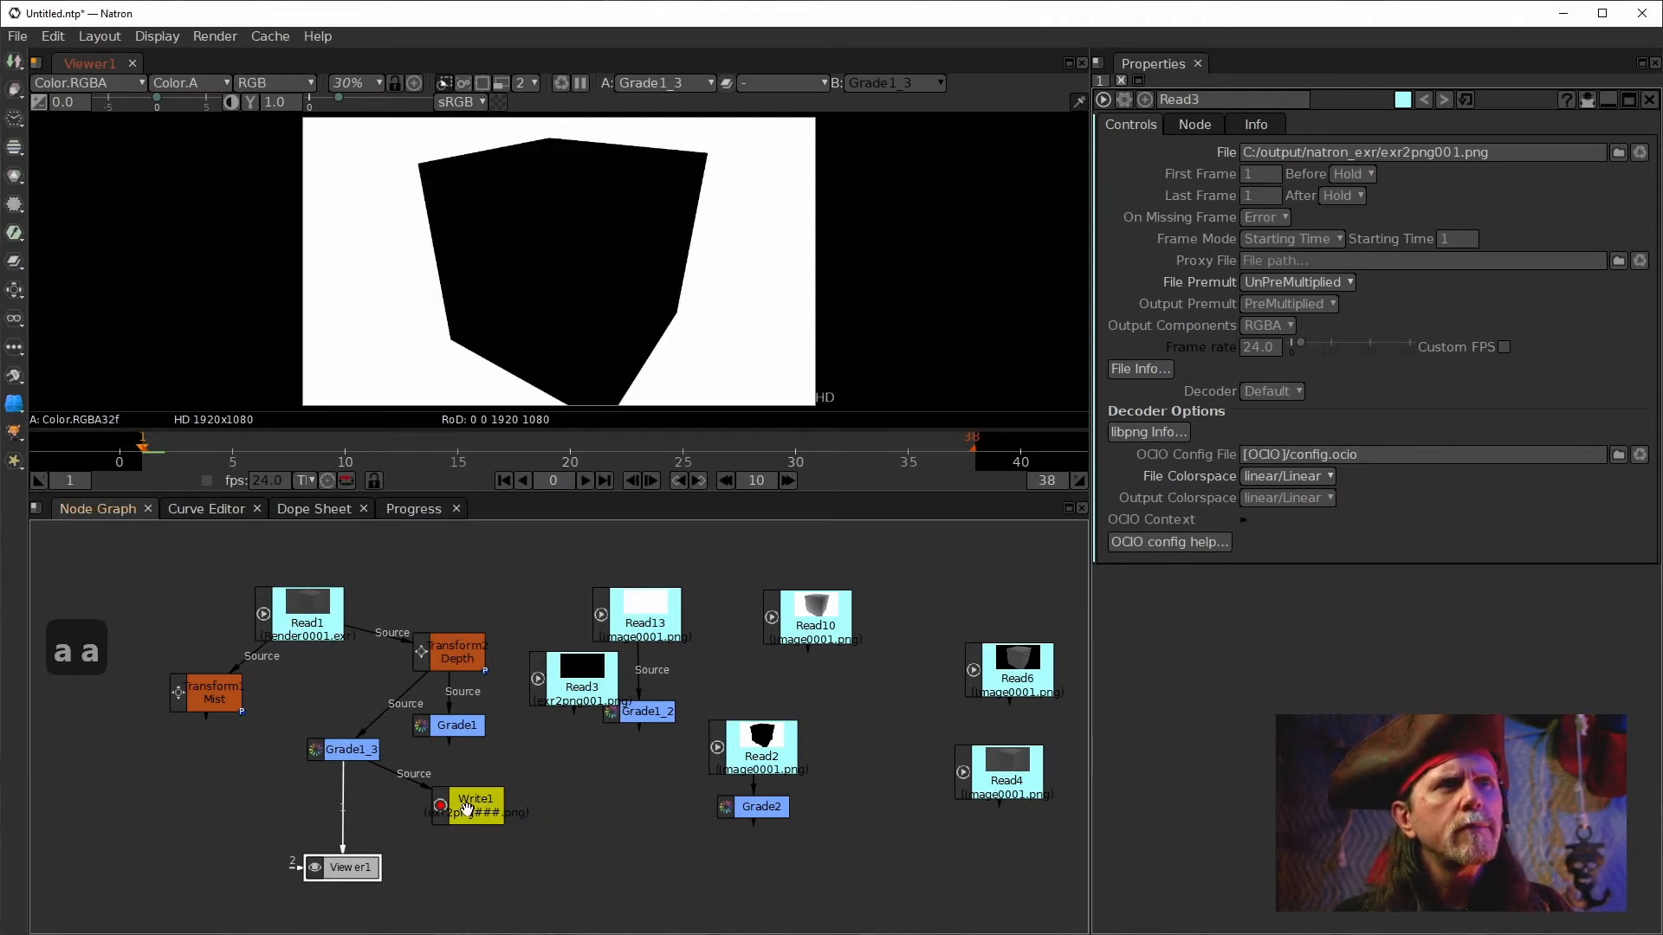
pyautogui.moveTo(469, 811); pyautogui.dragTo(491, 821)
pyautogui.click(351, 750)
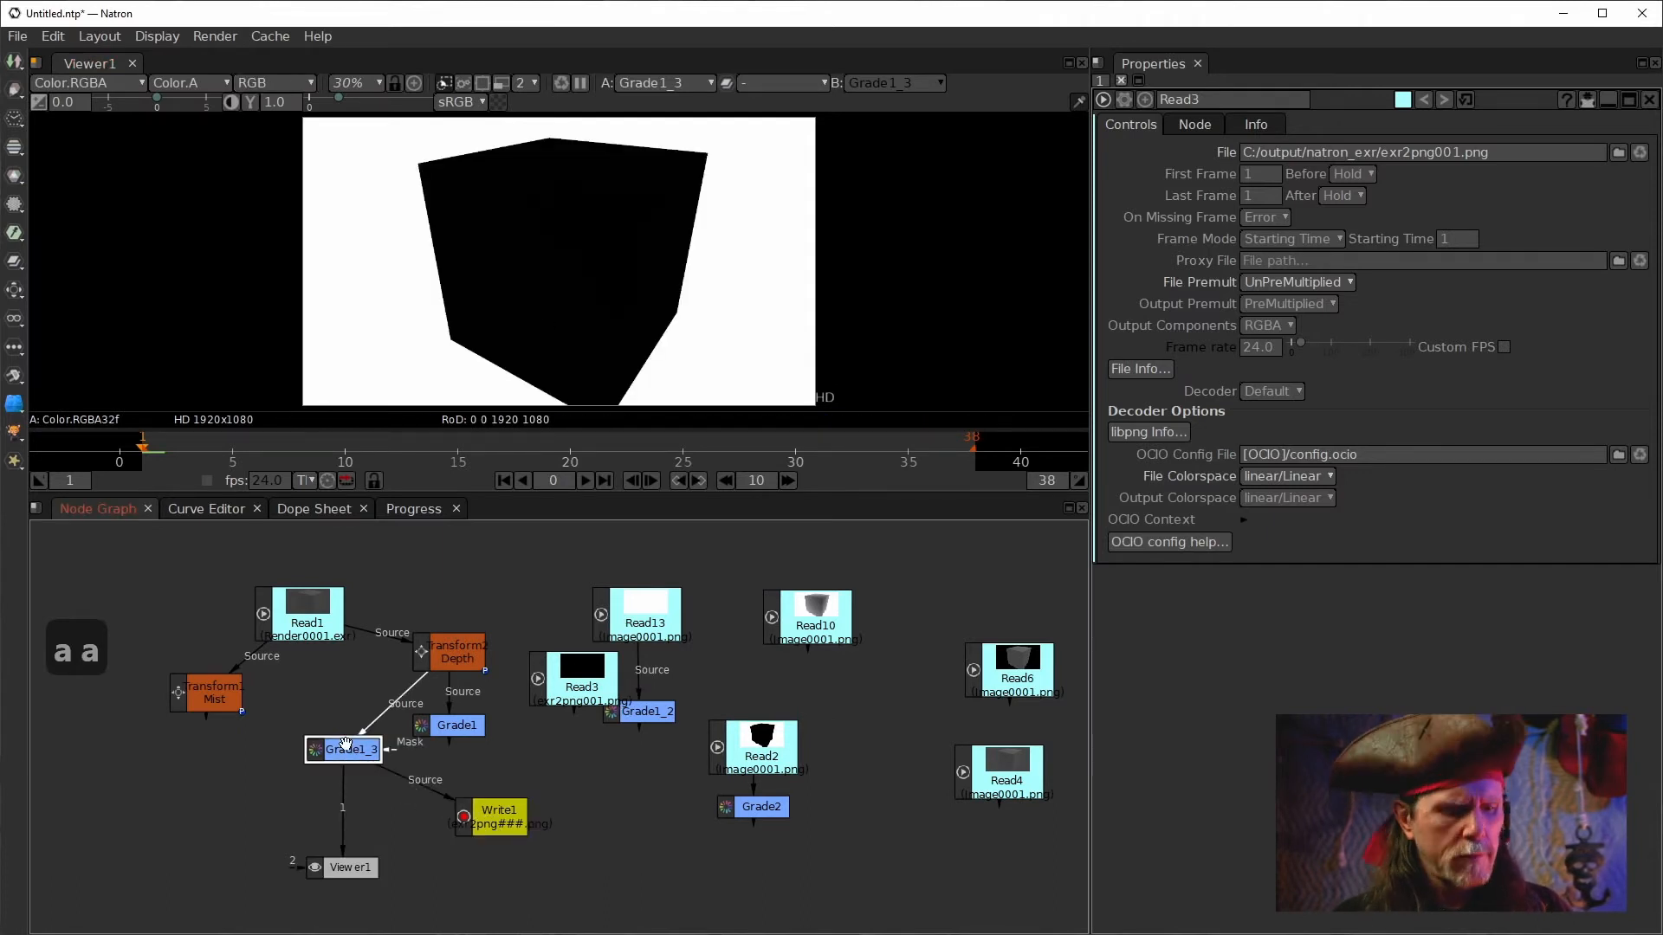
pyautogui.press('a')
pyautogui.press('a')
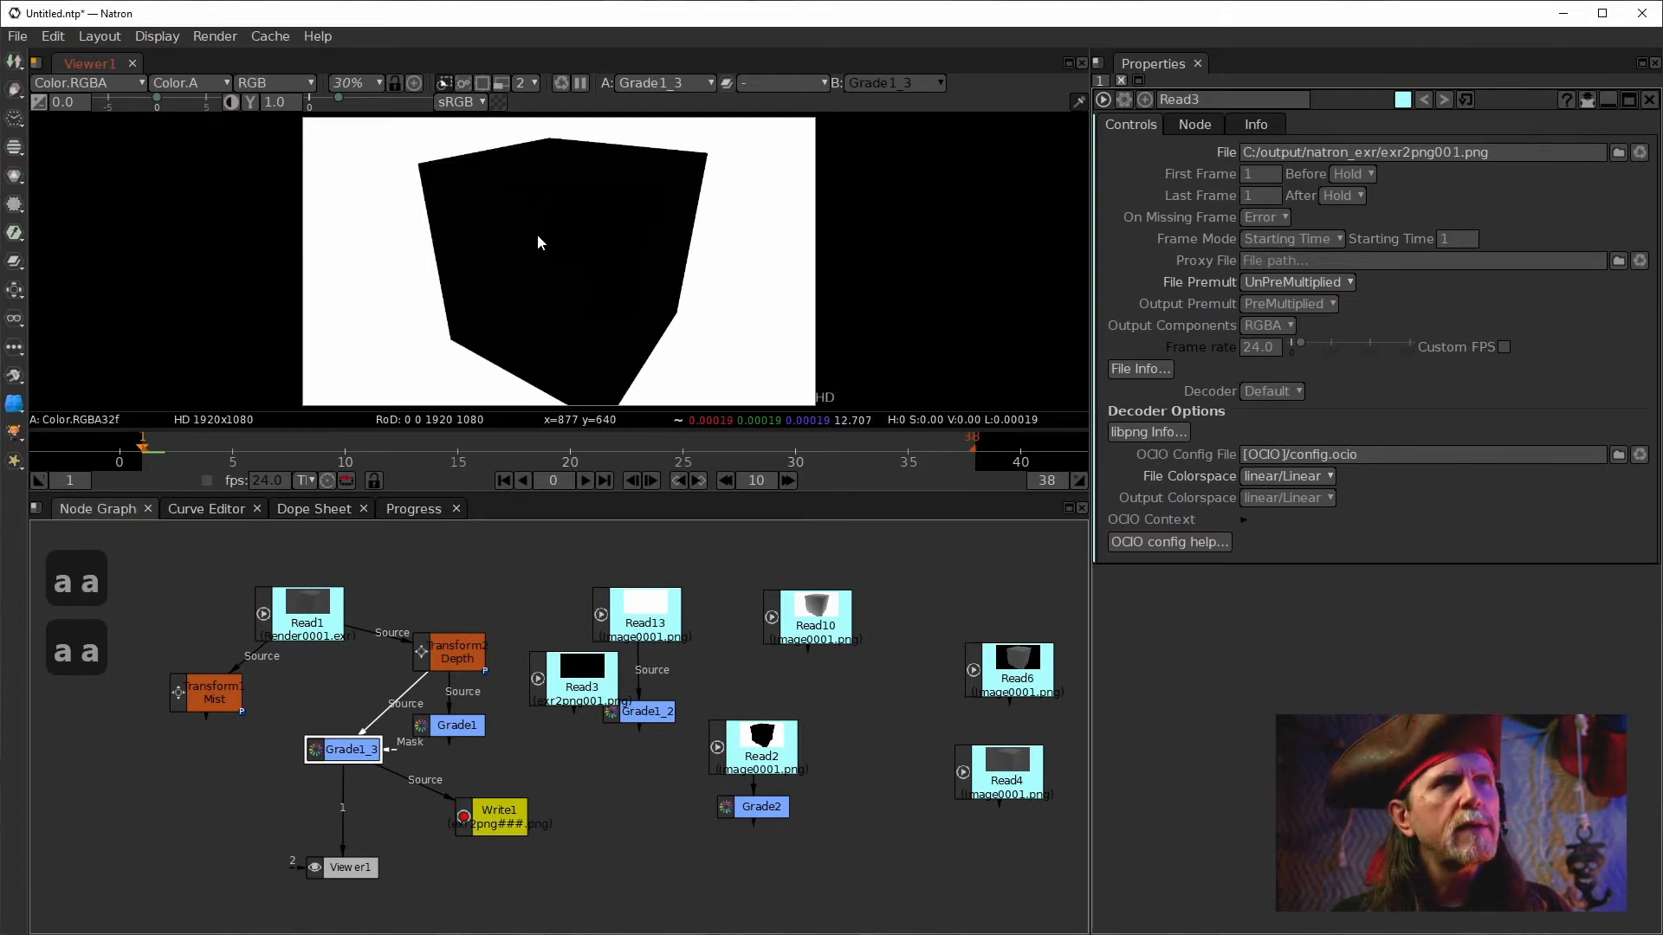
pyautogui.click(561, 686)
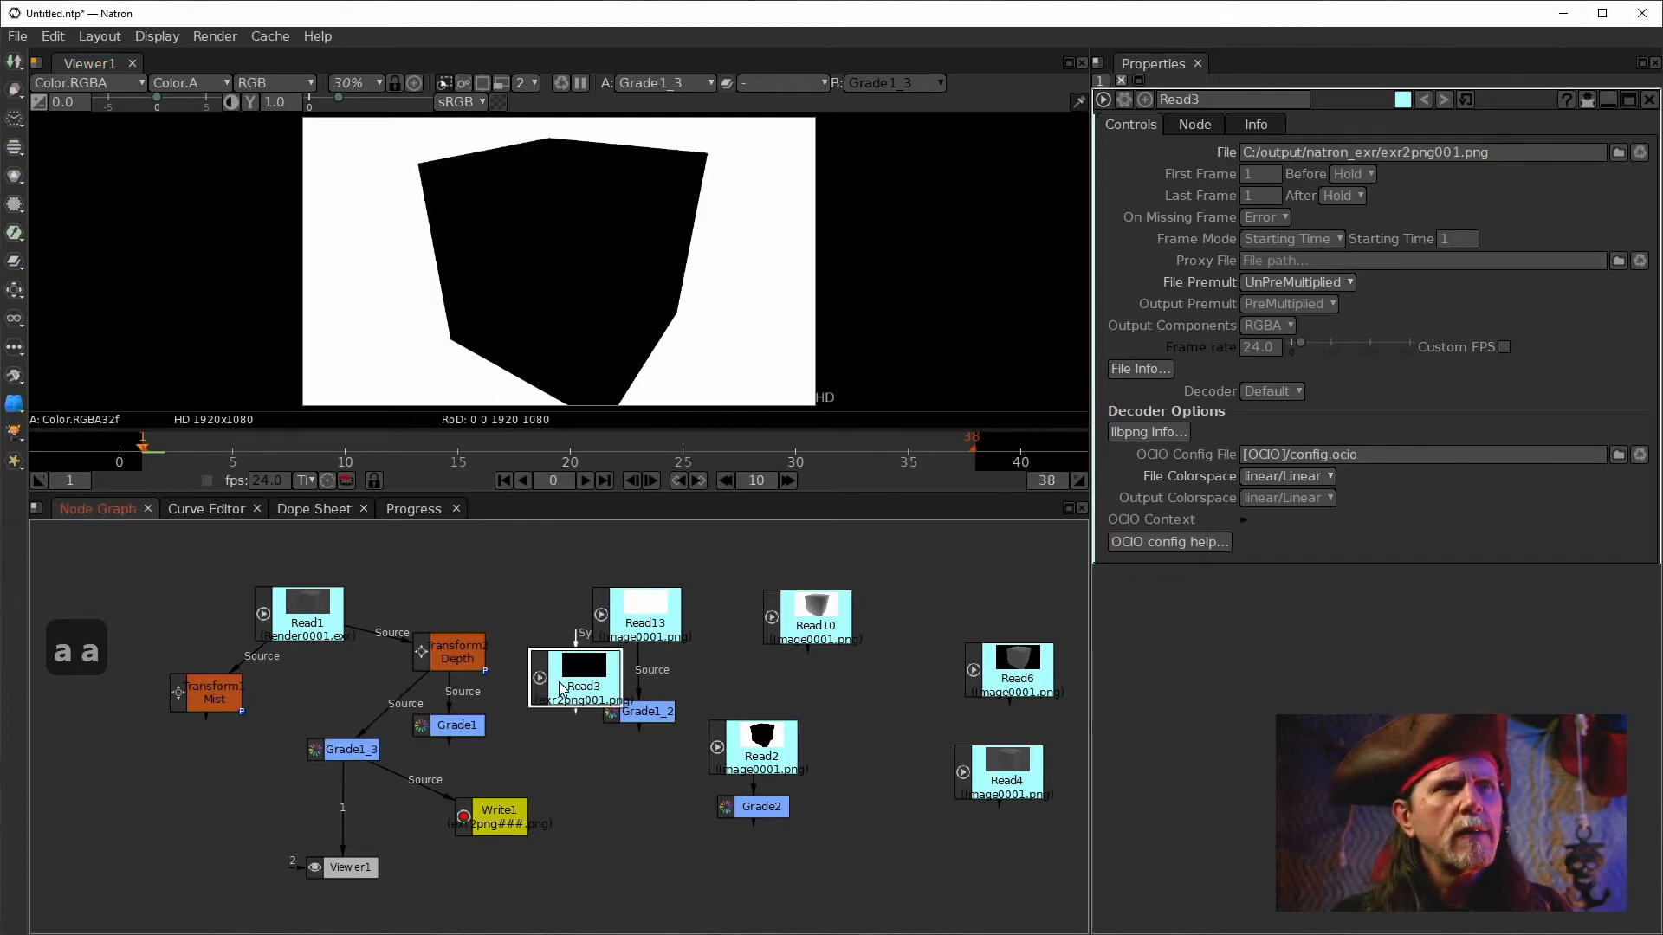
# Display Read3 in the viewer and toggle between its alpha and RGB channels.
pyautogui.press('1')
pyautogui.press('a')
pyautogui.press('a')
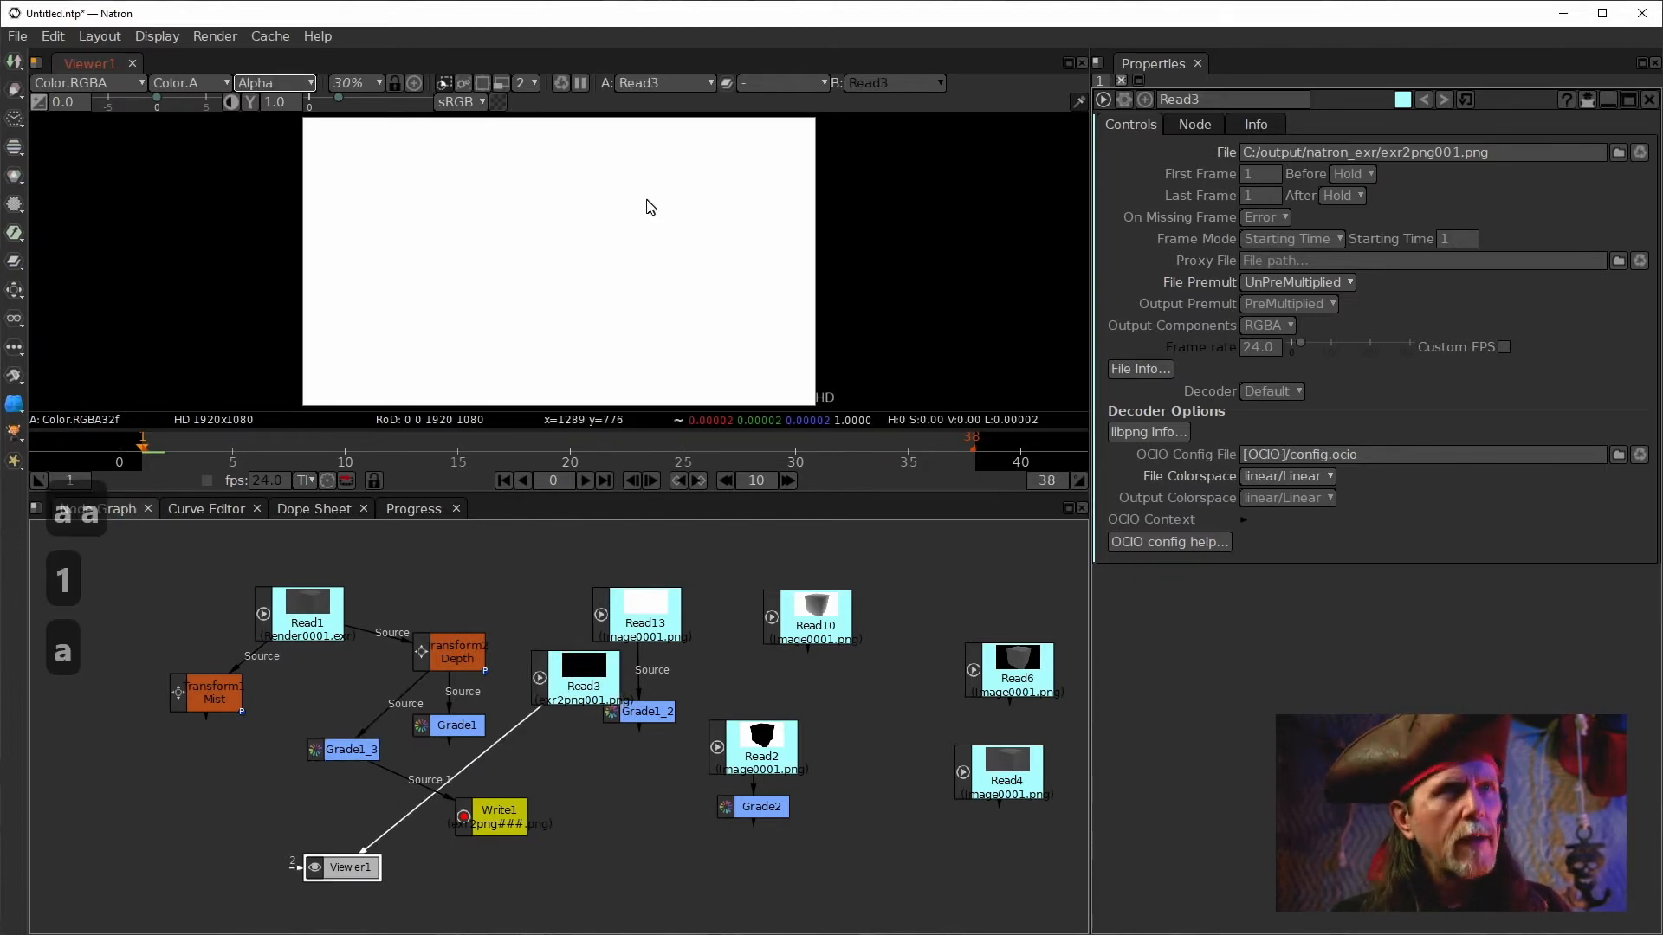
pyautogui.click(582, 676)
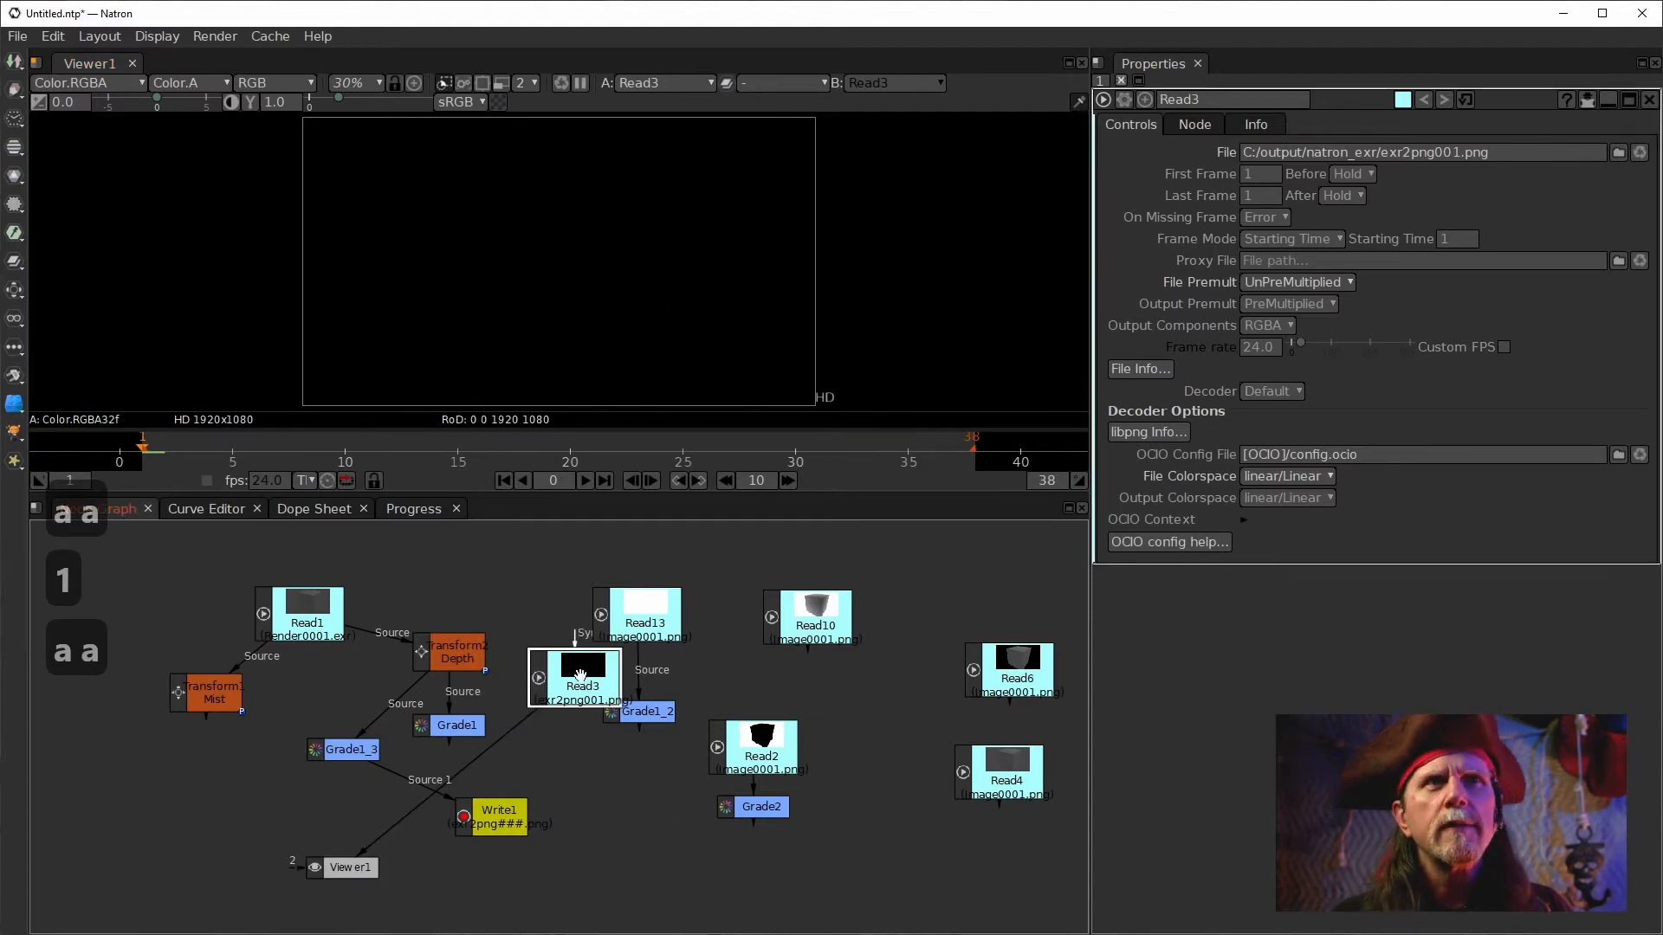
# Move Read3 below the graph and set its File Colorspace to sRGB.
pyautogui.moveTo(578, 680); pyautogui.dragTo(626, 816)
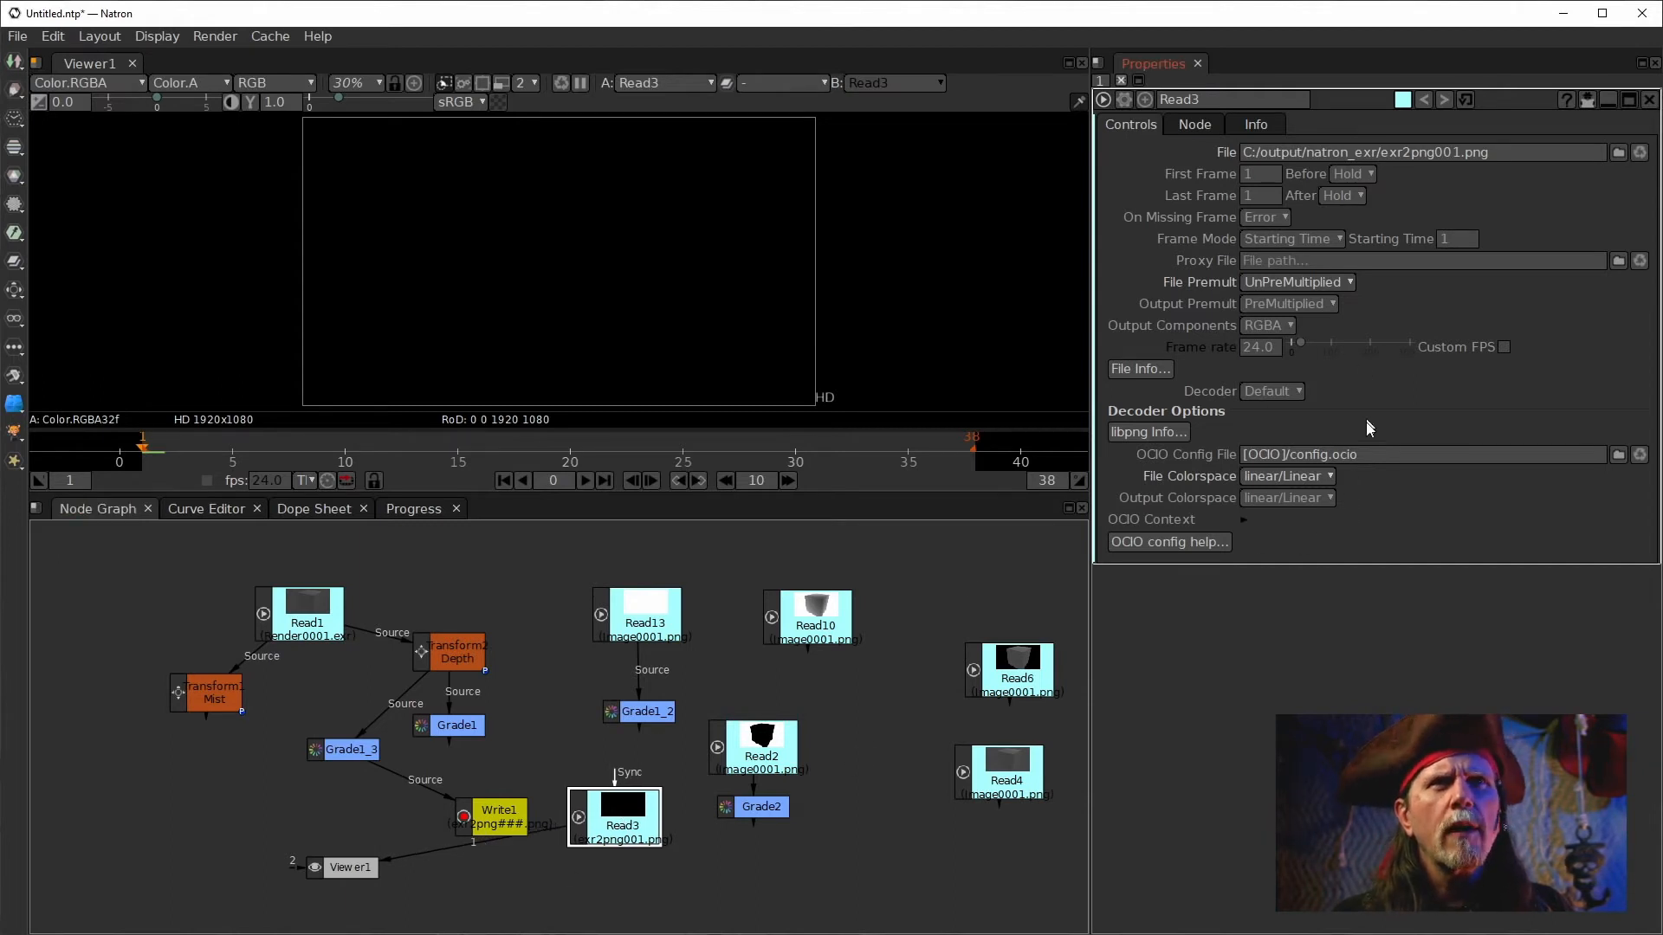
pyautogui.click(1286, 476)
pyautogui.click(1277, 575)
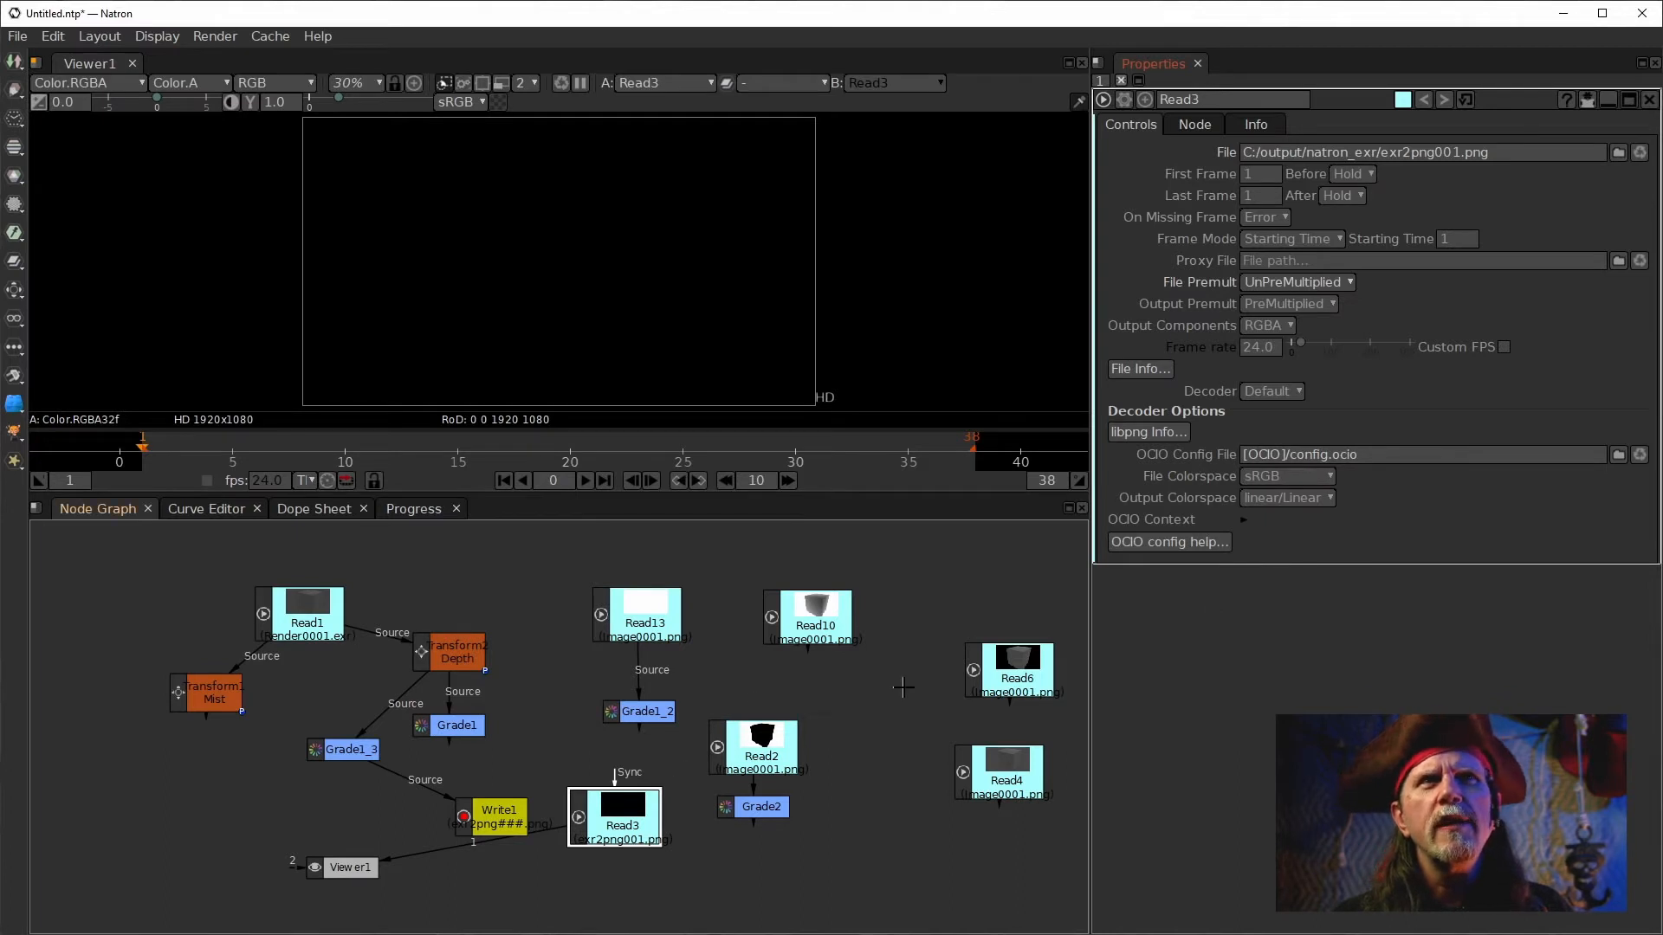
# Set Read3's File Premult to PreMultiplied.
pyautogui.click(1327, 283)
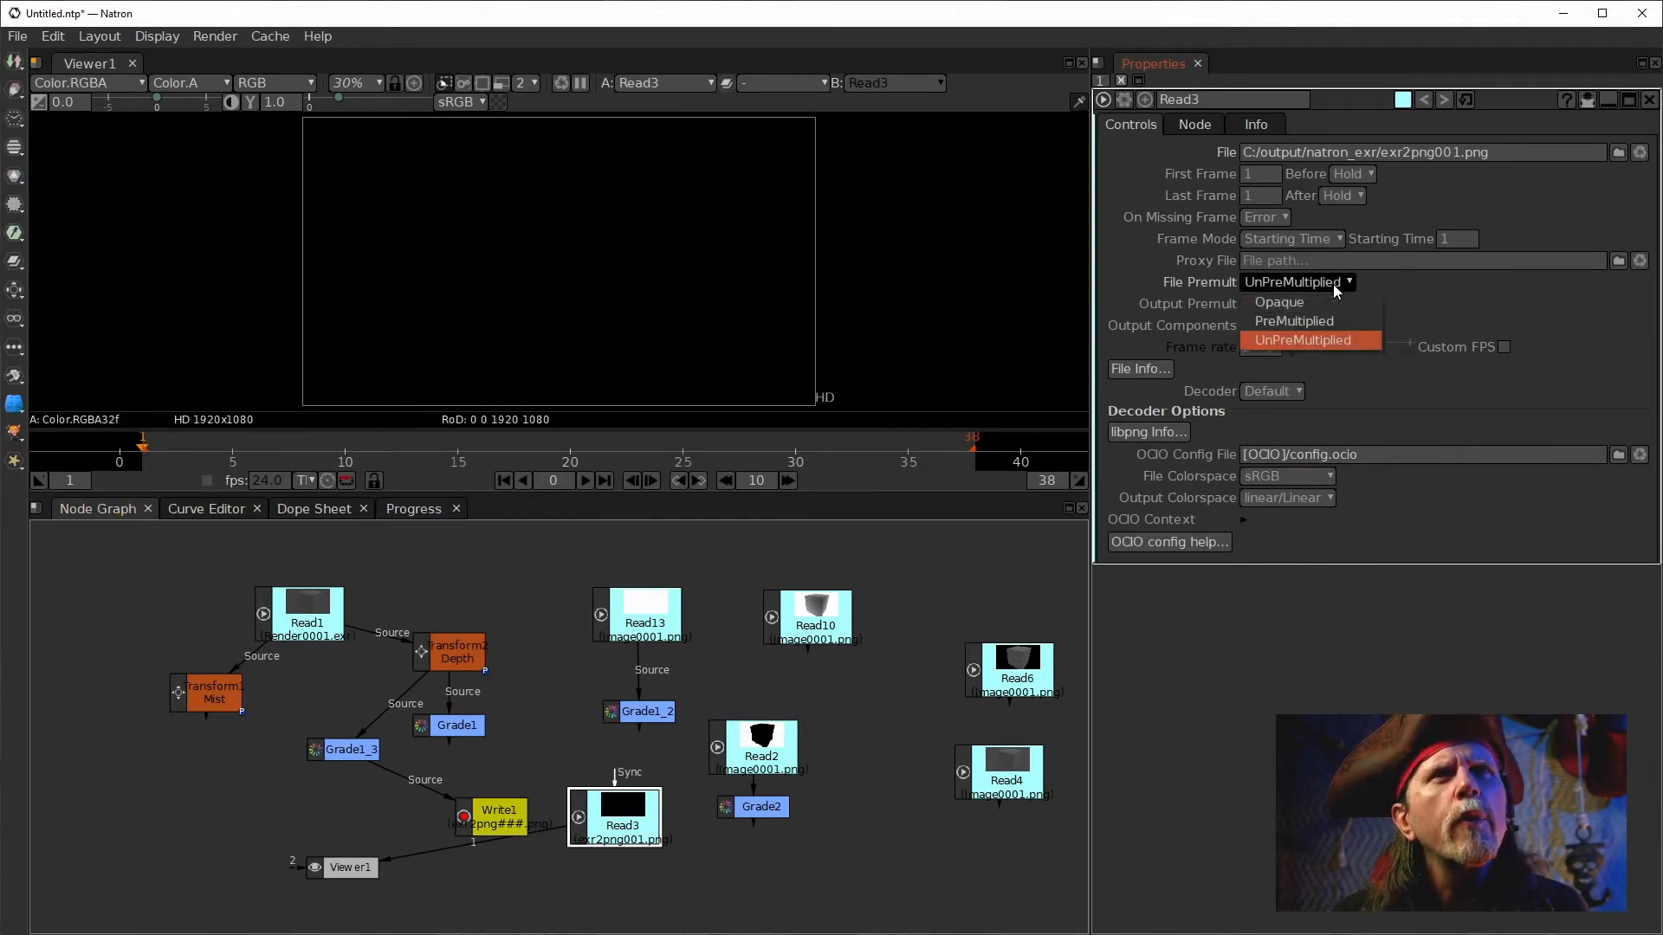
pyautogui.click(1325, 317)
pyautogui.click(1347, 284)
pyautogui.click(1322, 322)
# Open Grade1_3's properties with Clamp Black enabled and display it in the viewer.
pyautogui.click(357, 747)
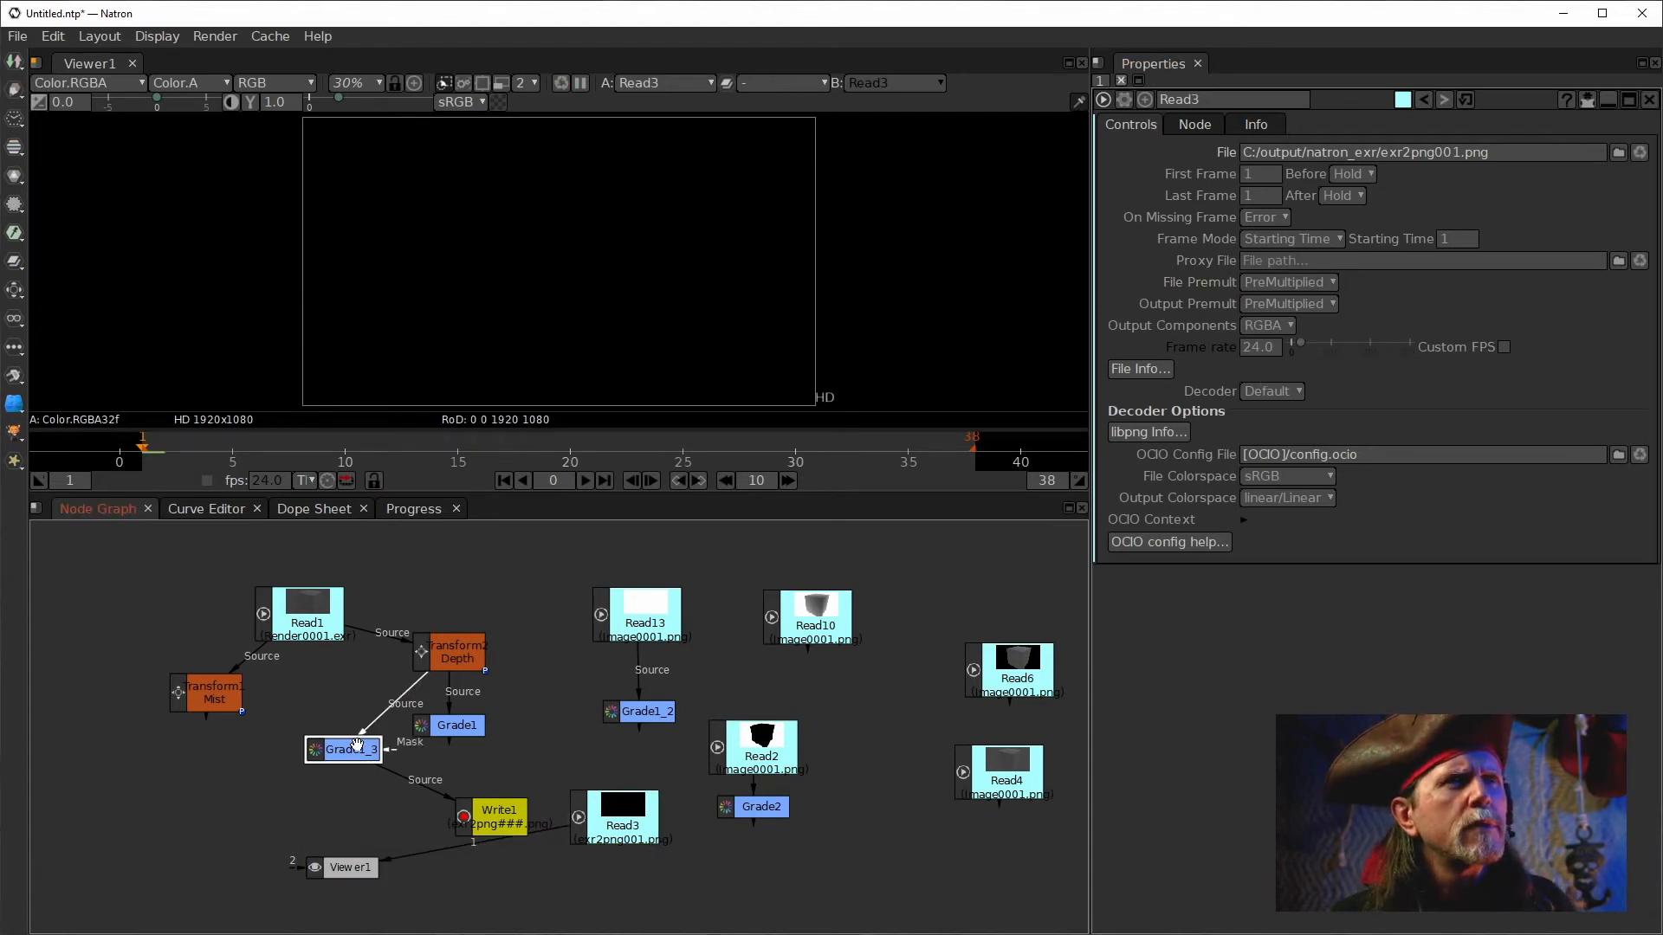
pyautogui.doubleClick(358, 750)
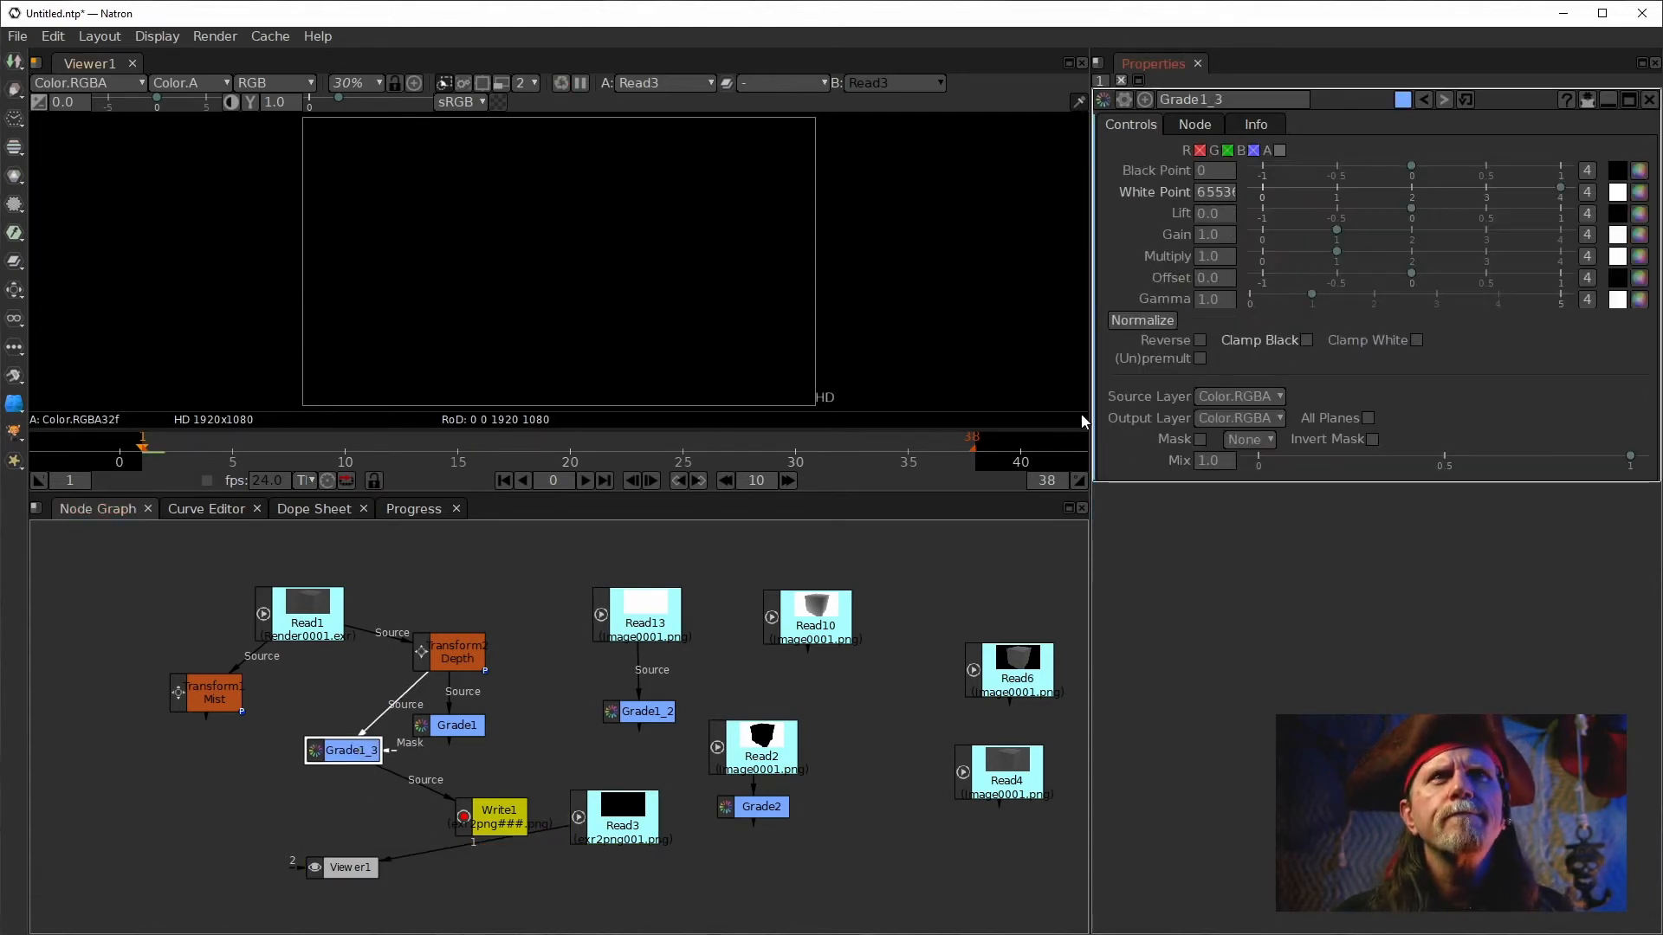
pyautogui.press('1')
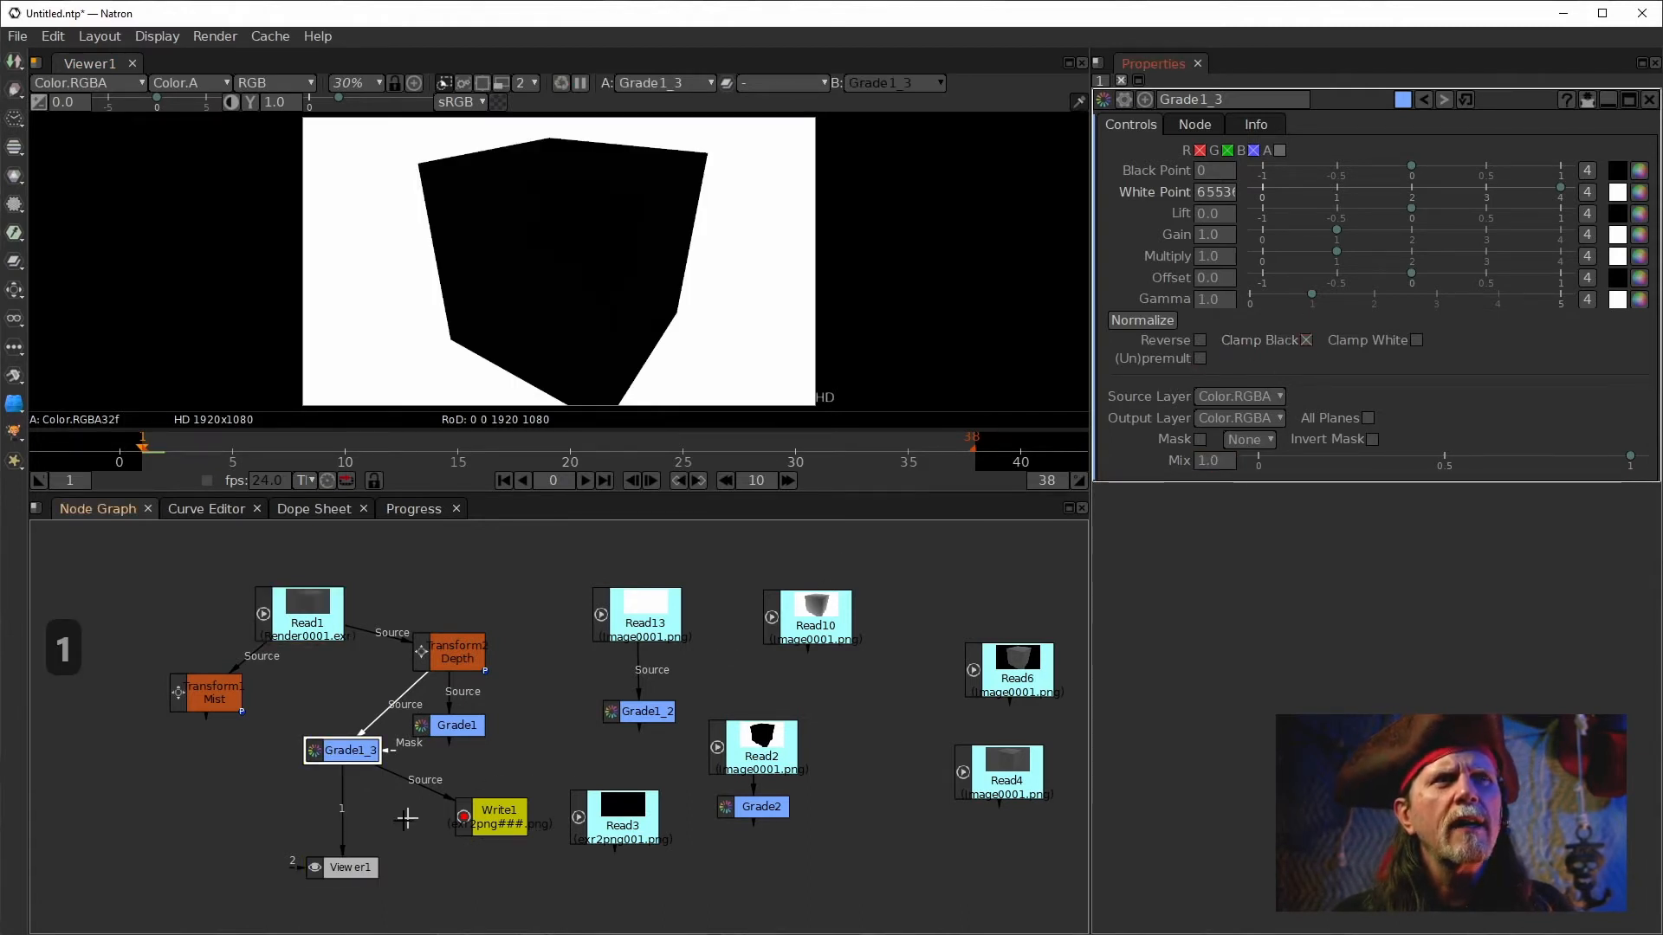
# Render the PNG again from Write1.
pyautogui.doubleClick(489, 823)
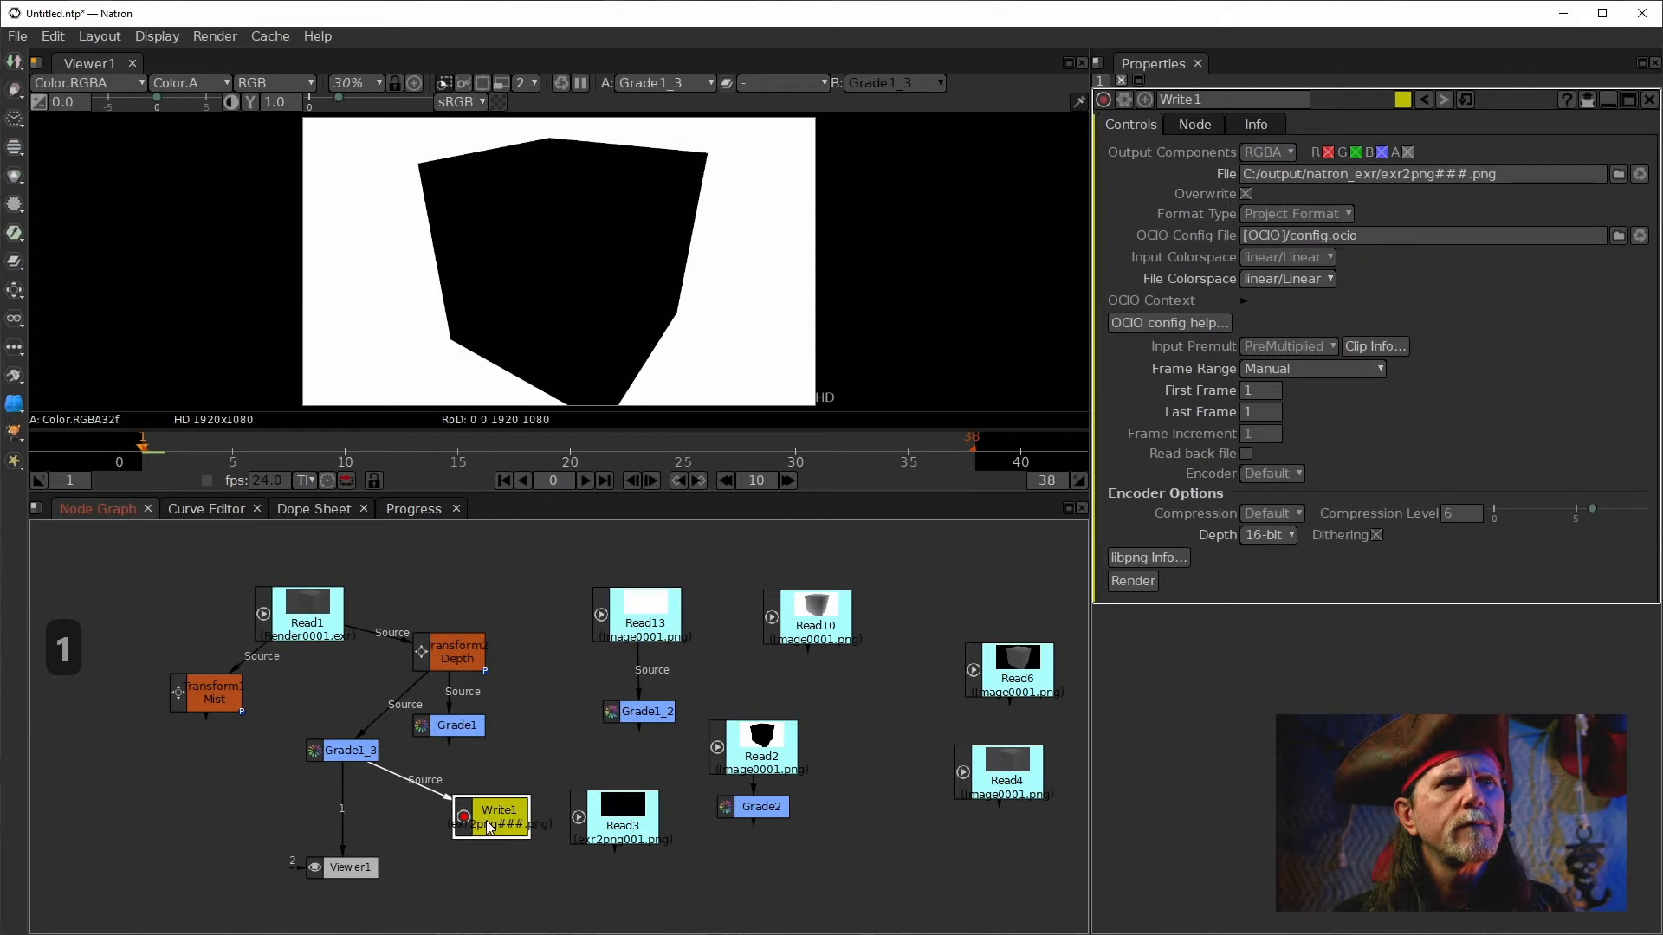
pyautogui.click(1126, 582)
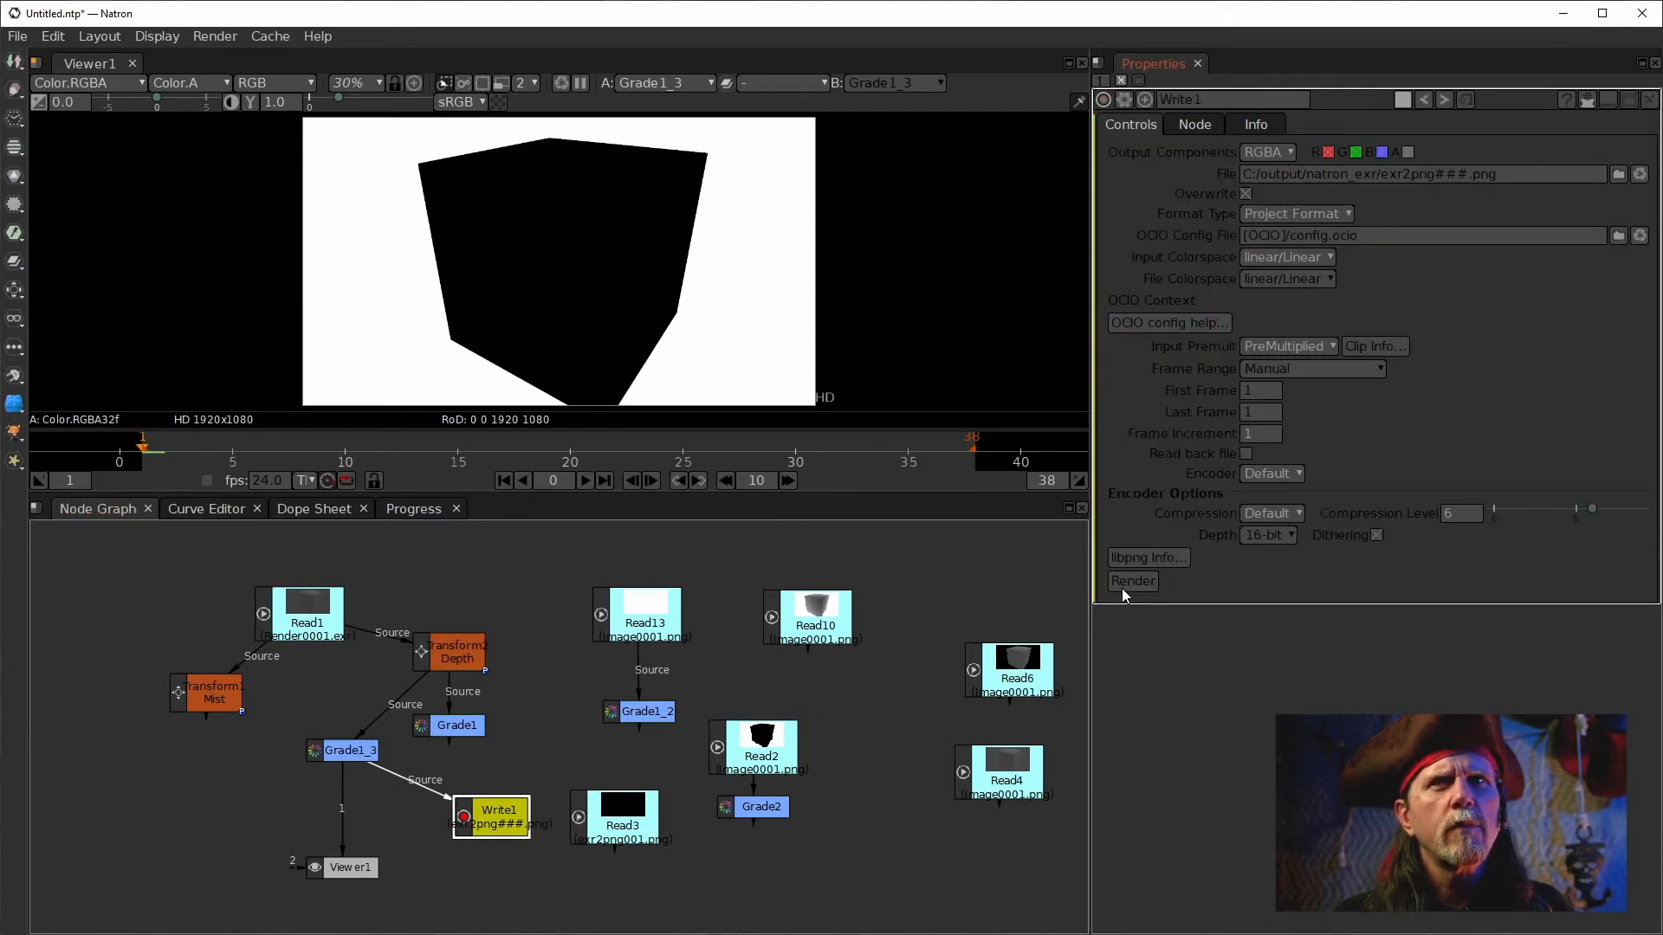
# Display the reloaded Read3 in the viewer.
pyautogui.click(97, 508)
pyautogui.click(606, 812)
pyautogui.doubleClick(606, 812)
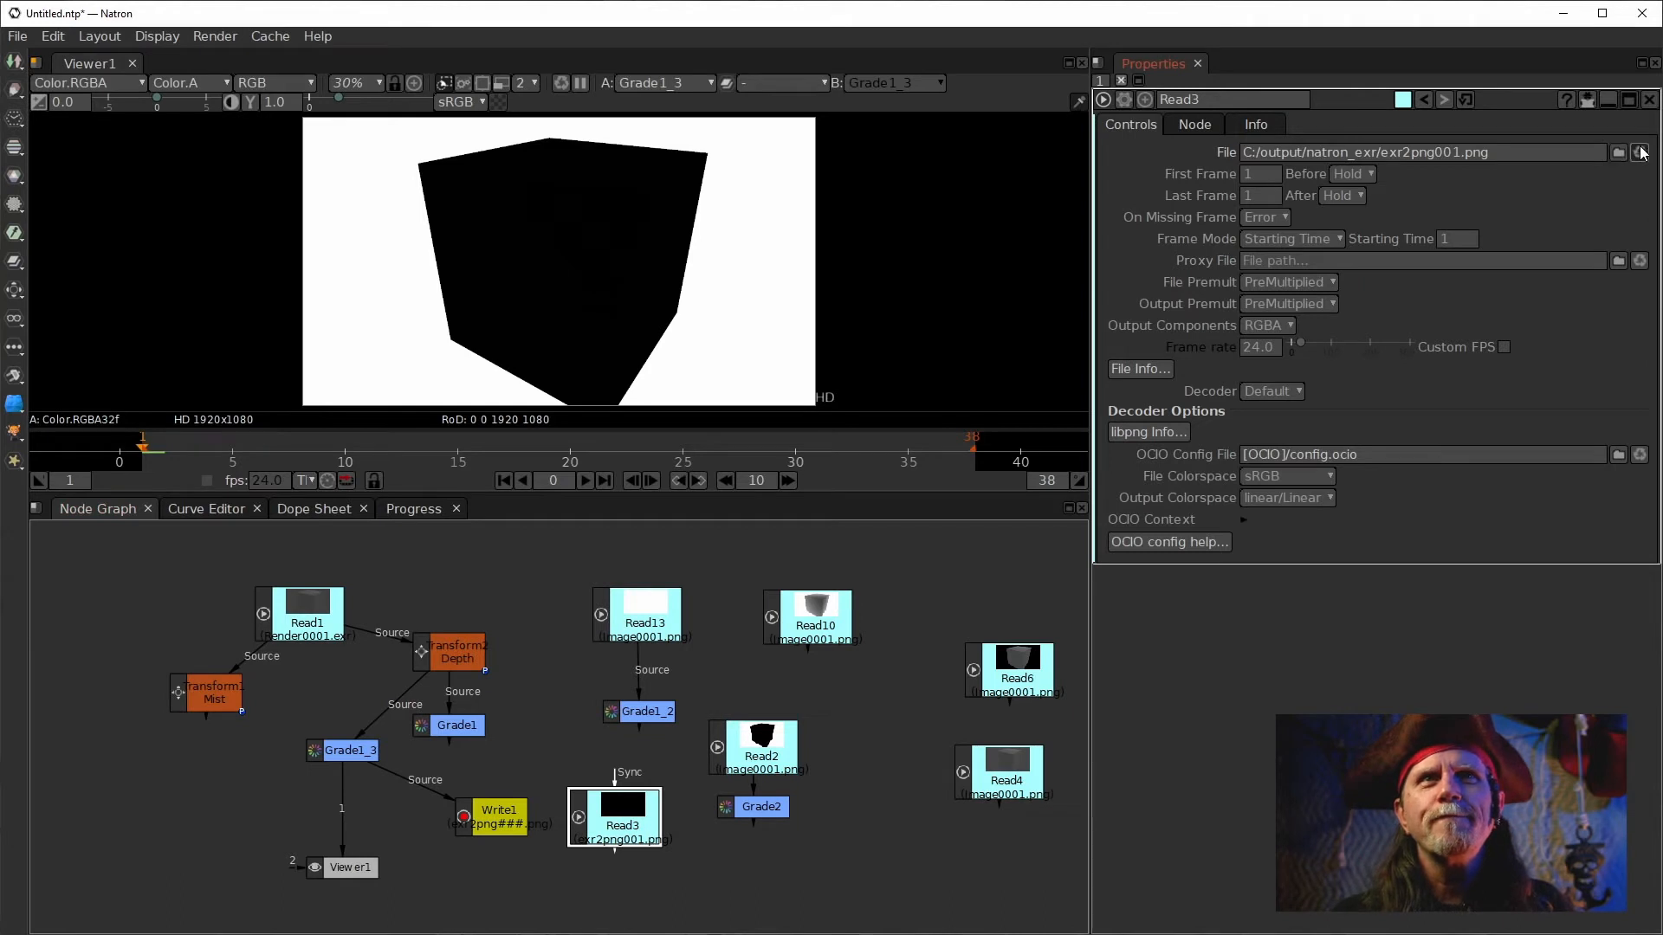
pyautogui.click(594, 823)
pyautogui.press('1')
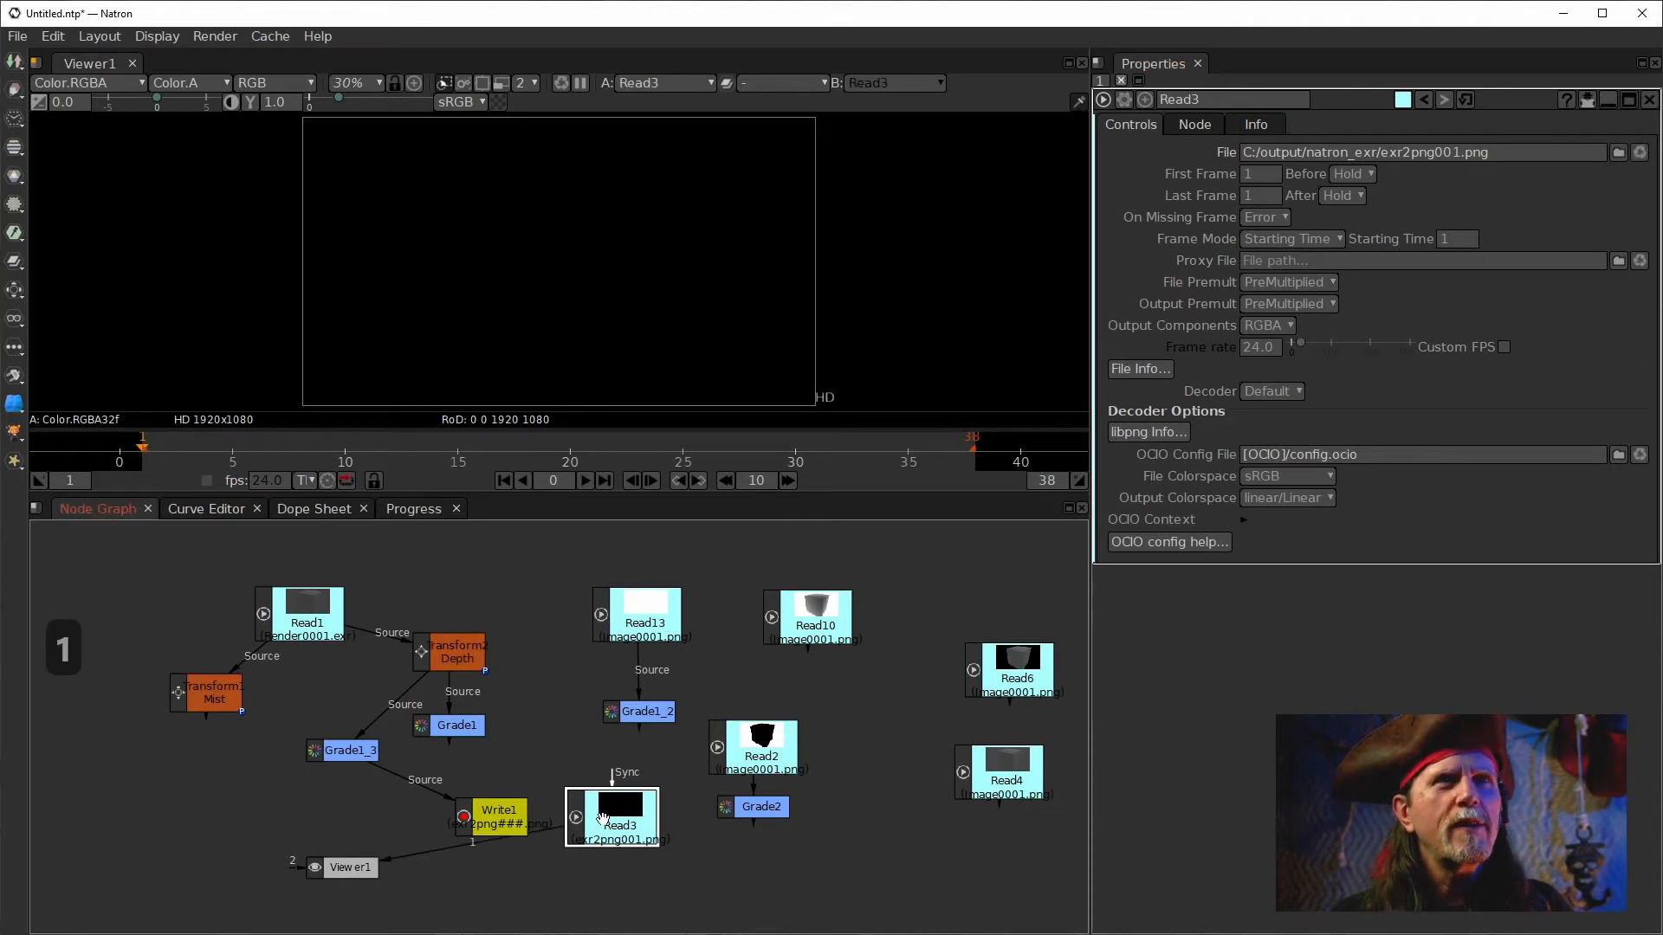
# Switch the viewer back to Grade1_3 and delete Read3.
pyautogui.click(342, 750)
pyautogui.press('1')
pyautogui.click(488, 817)
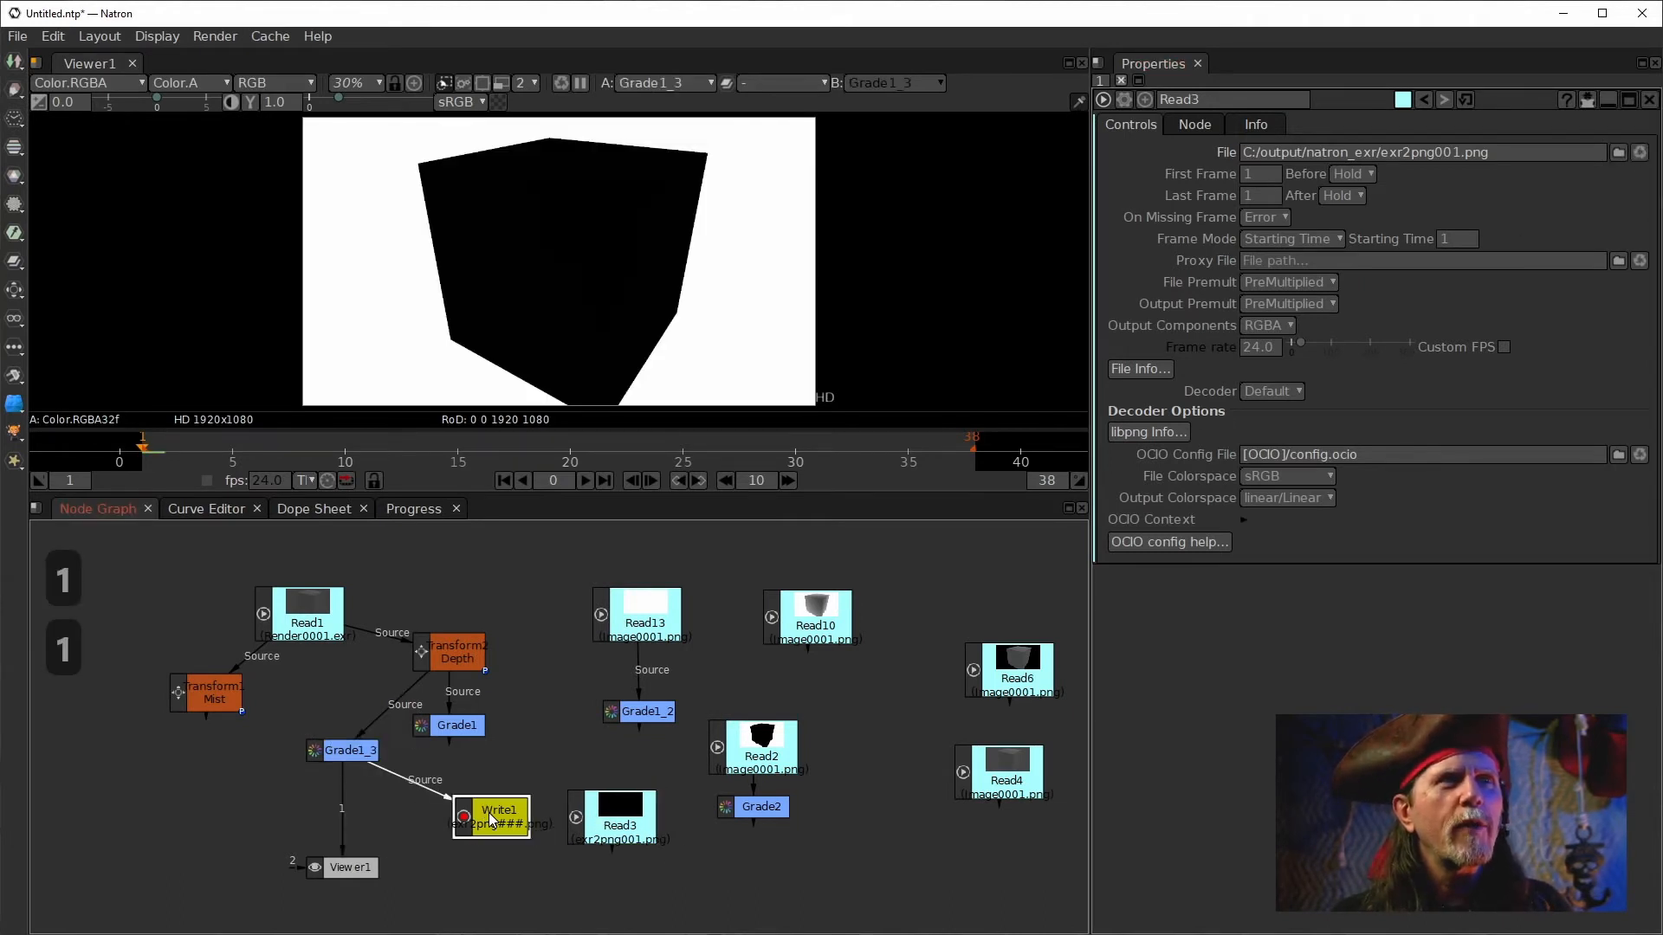
pyautogui.click(603, 821)
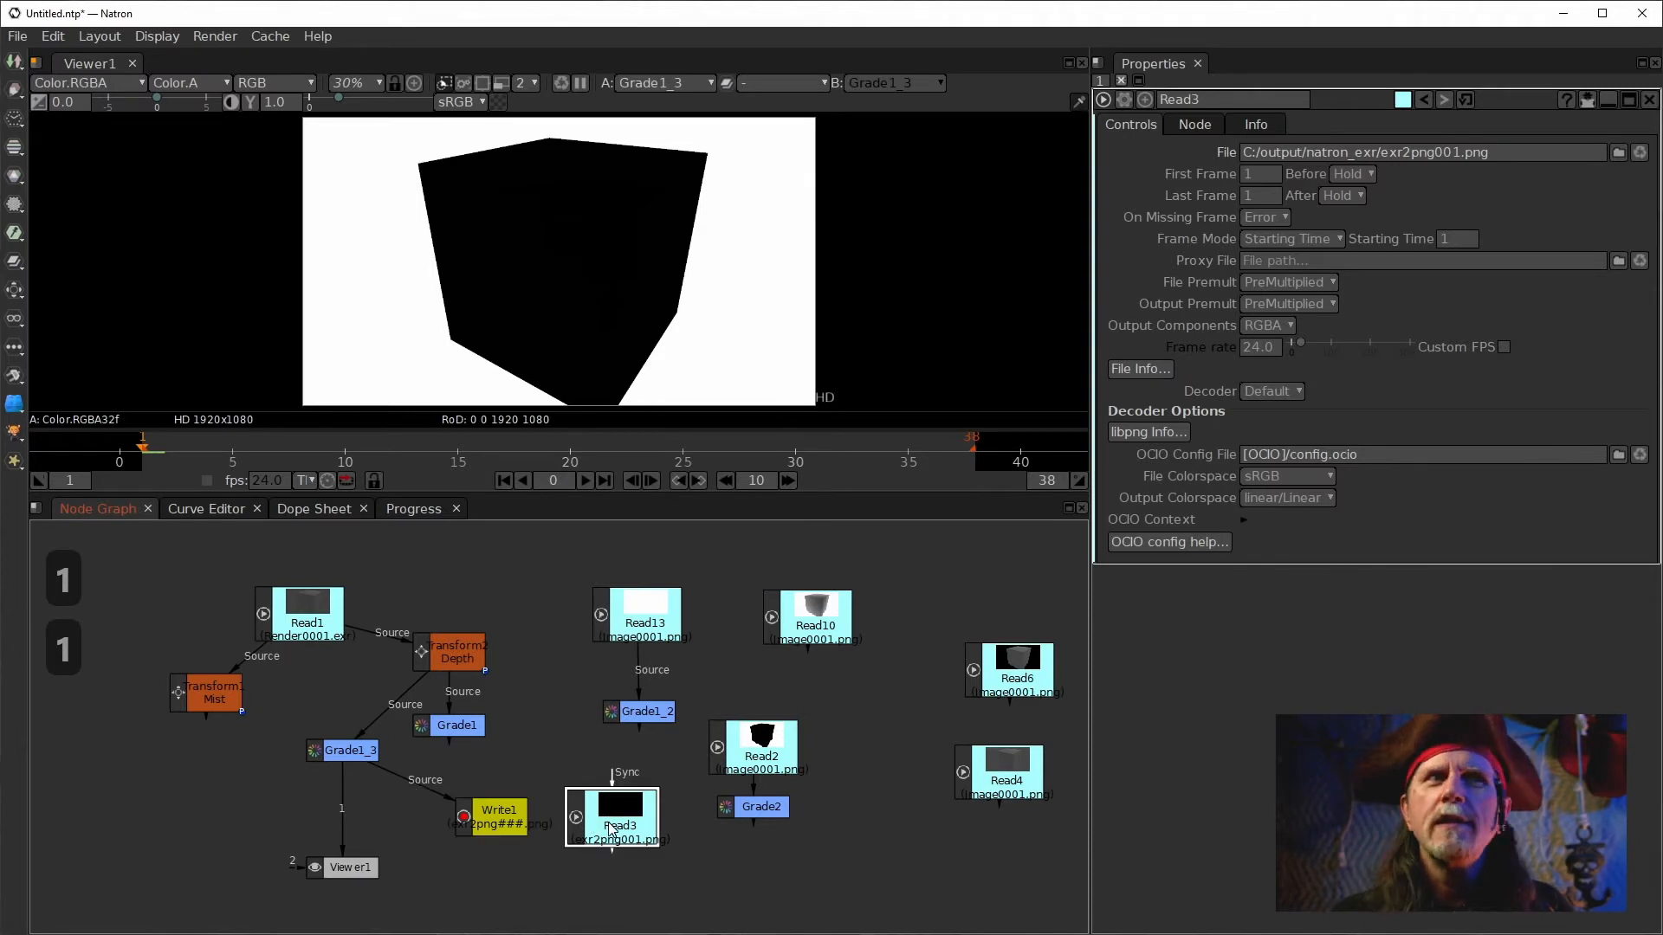
pyautogui.press('Delete')
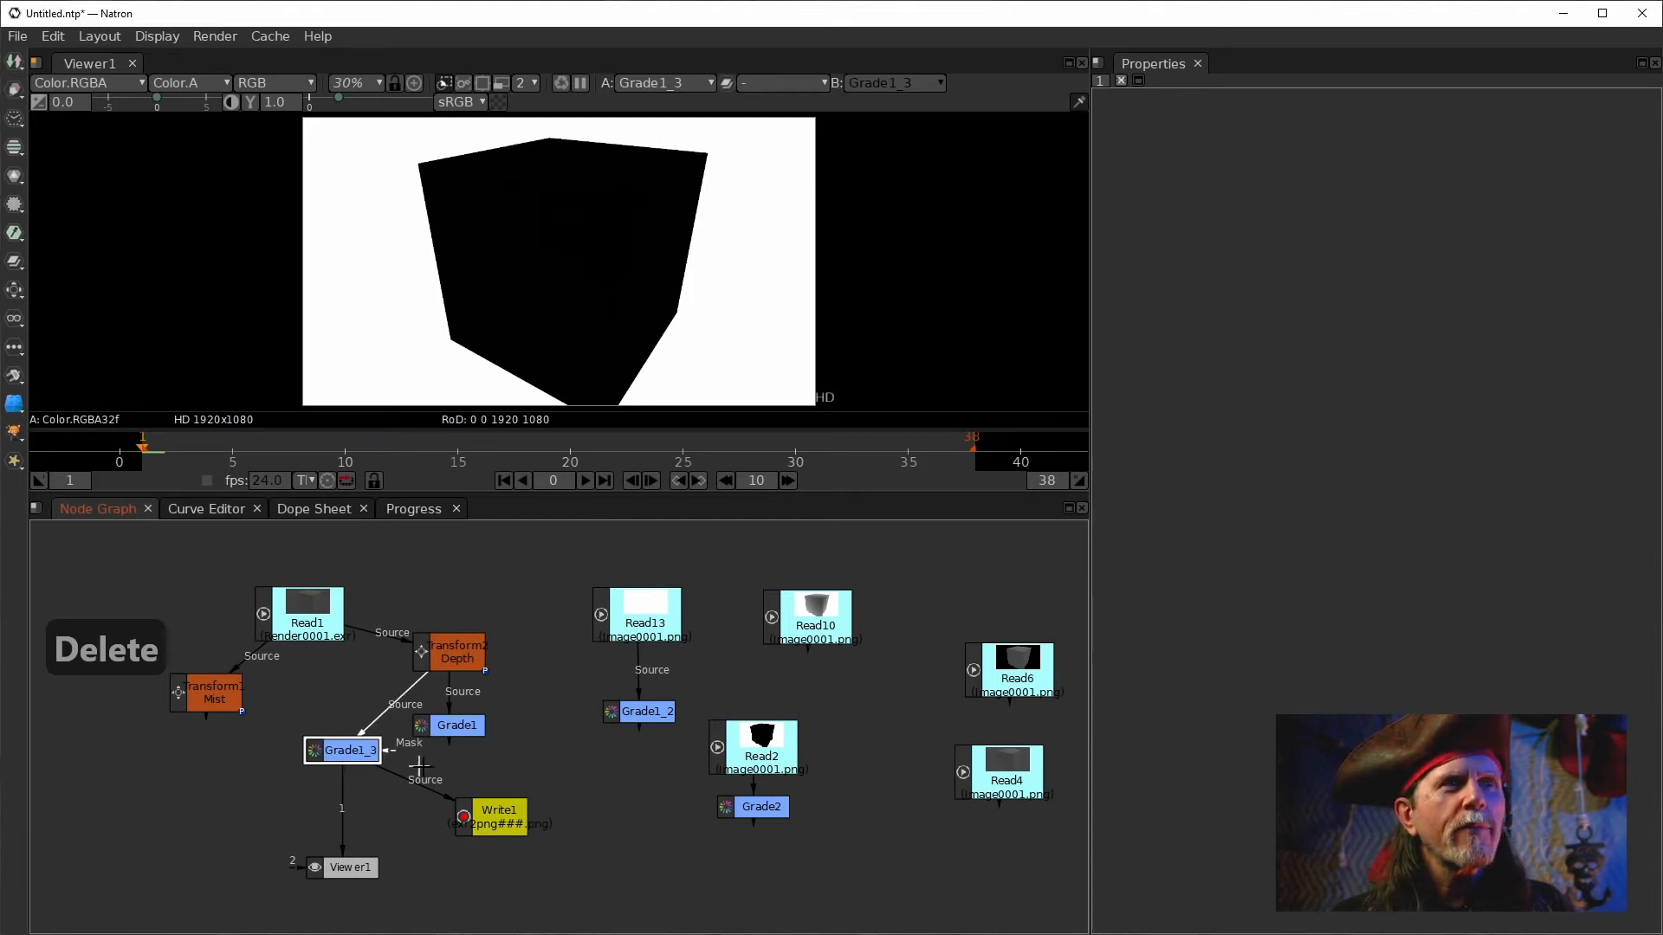
# On Grade1_3, enable (Un)premult and disable Clamp Black.
pyautogui.click(495, 815)
pyautogui.click(1256, 414)
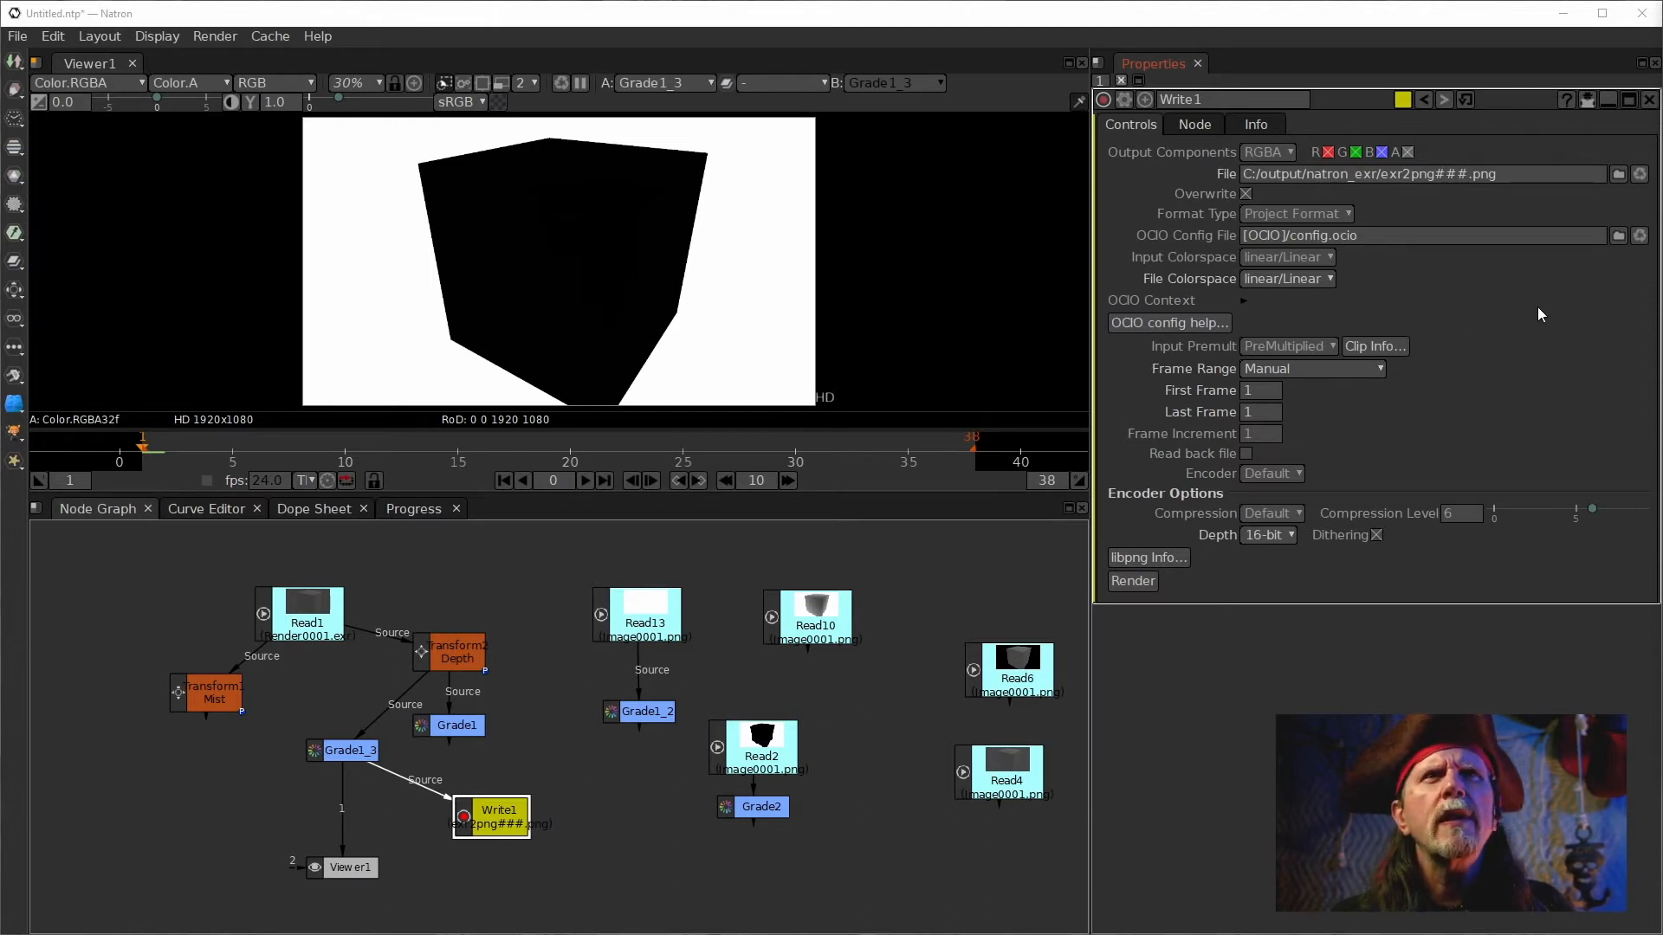
pyautogui.click(338, 753)
pyautogui.doubleClick(338, 755)
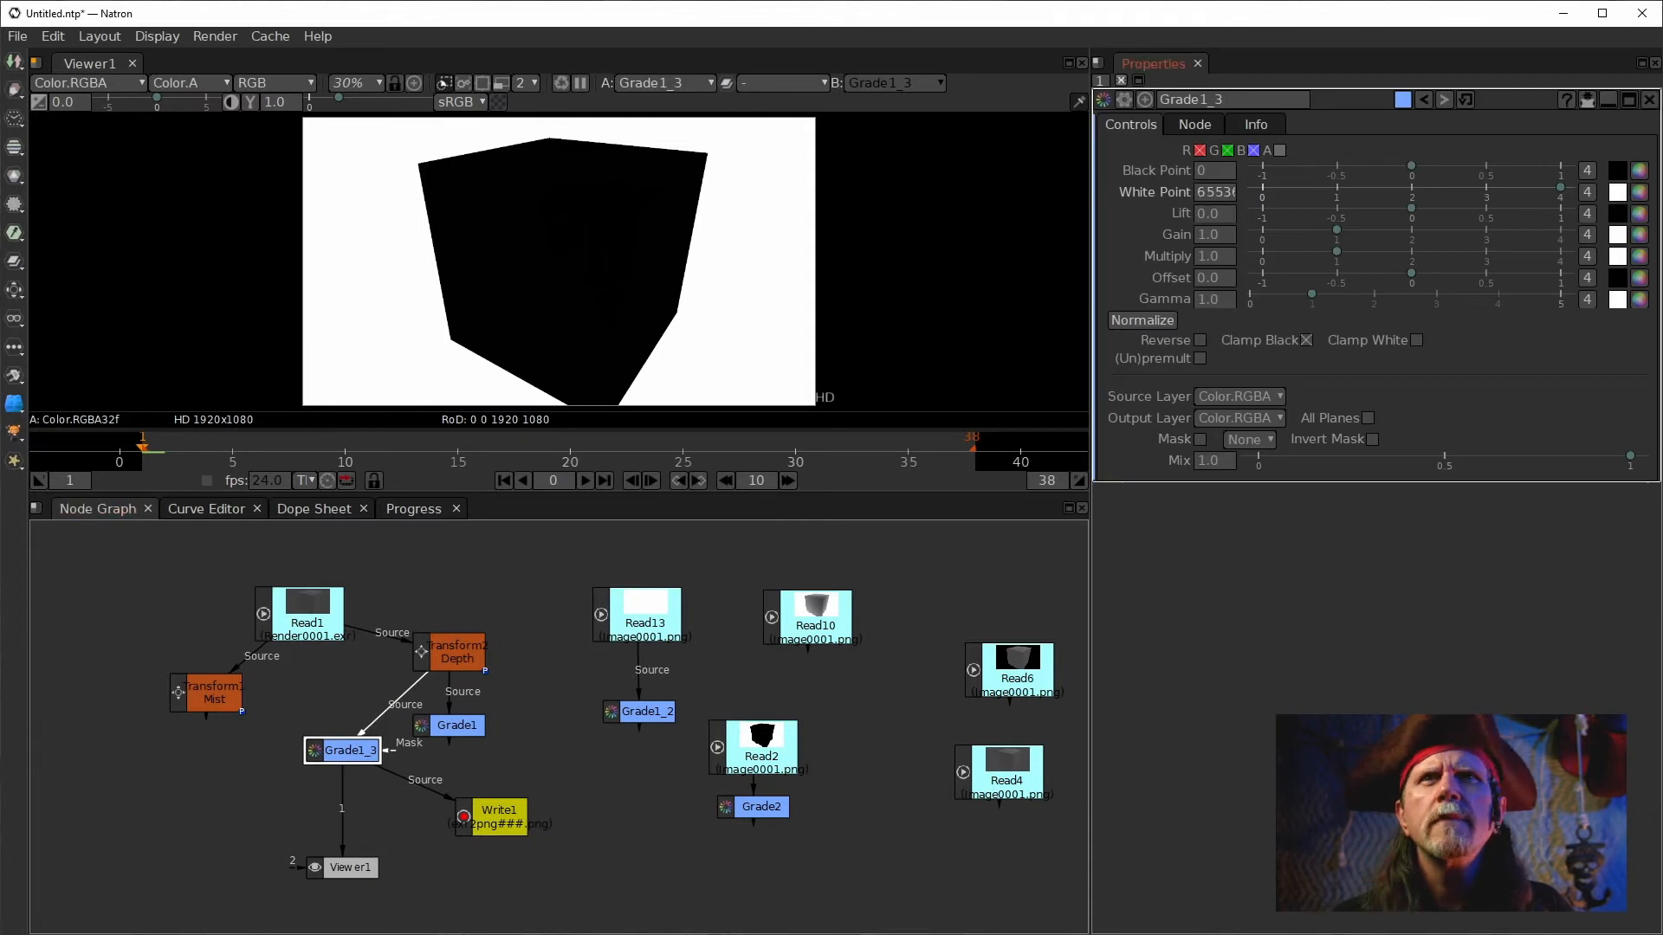
pyautogui.click(1199, 360)
pyautogui.click(1305, 341)
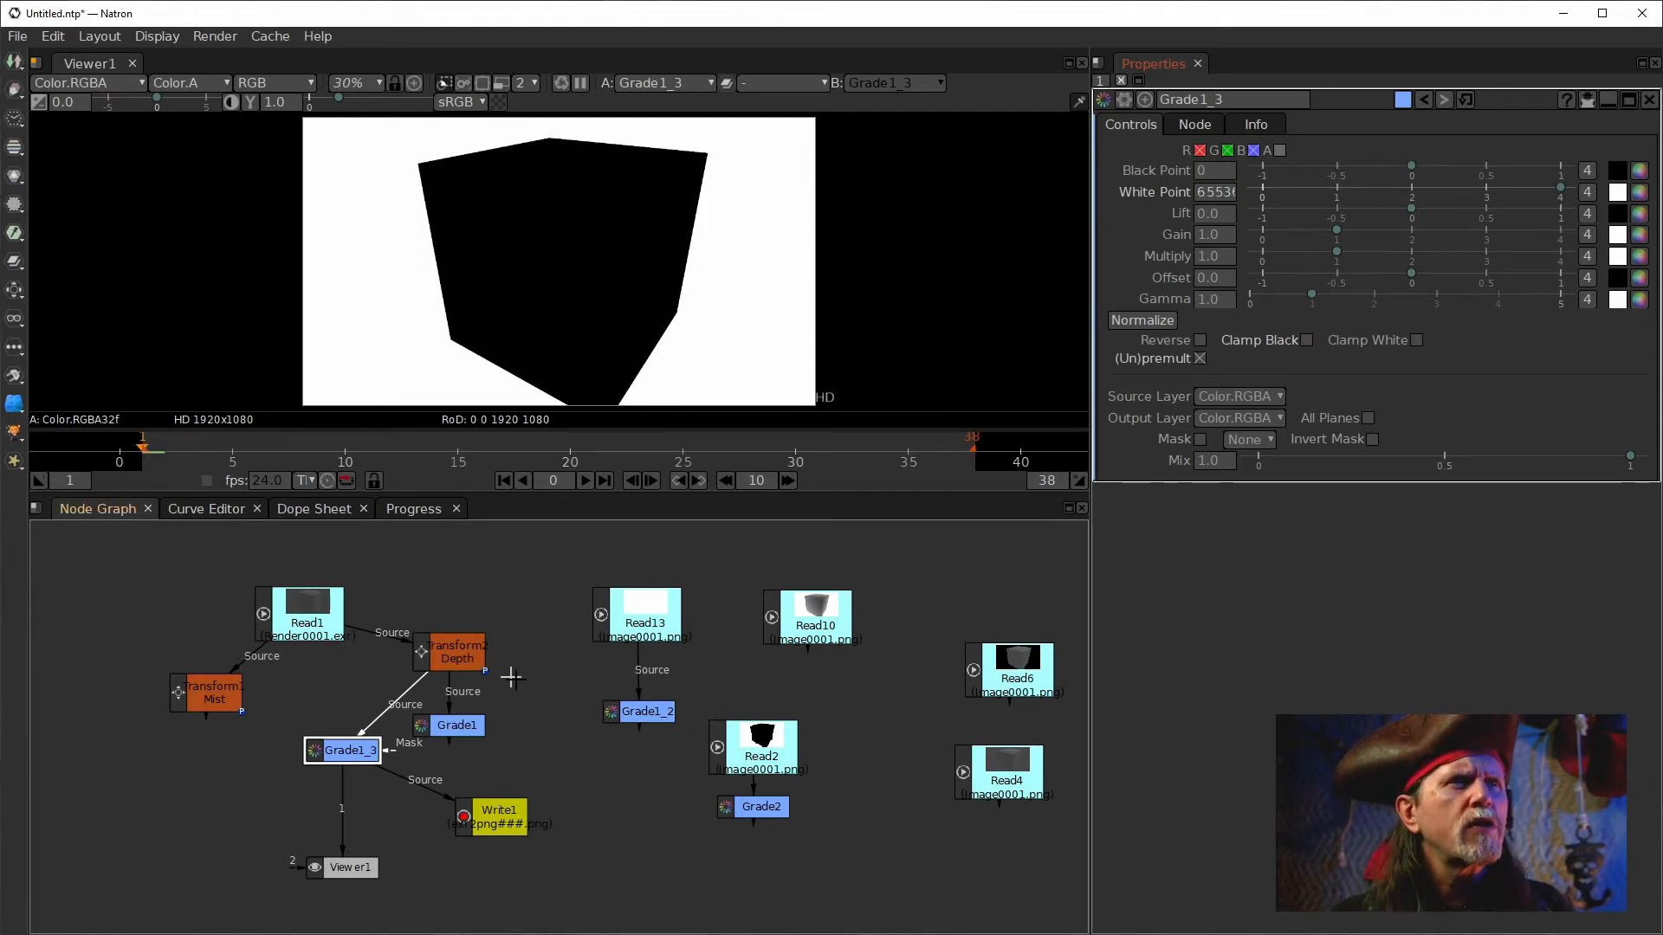
# Move Read1 up and set its Output Components to RGB.
pyautogui.moveTo(306, 623); pyautogui.dragTo(291, 591)
pyautogui.doubleClick(294, 596)
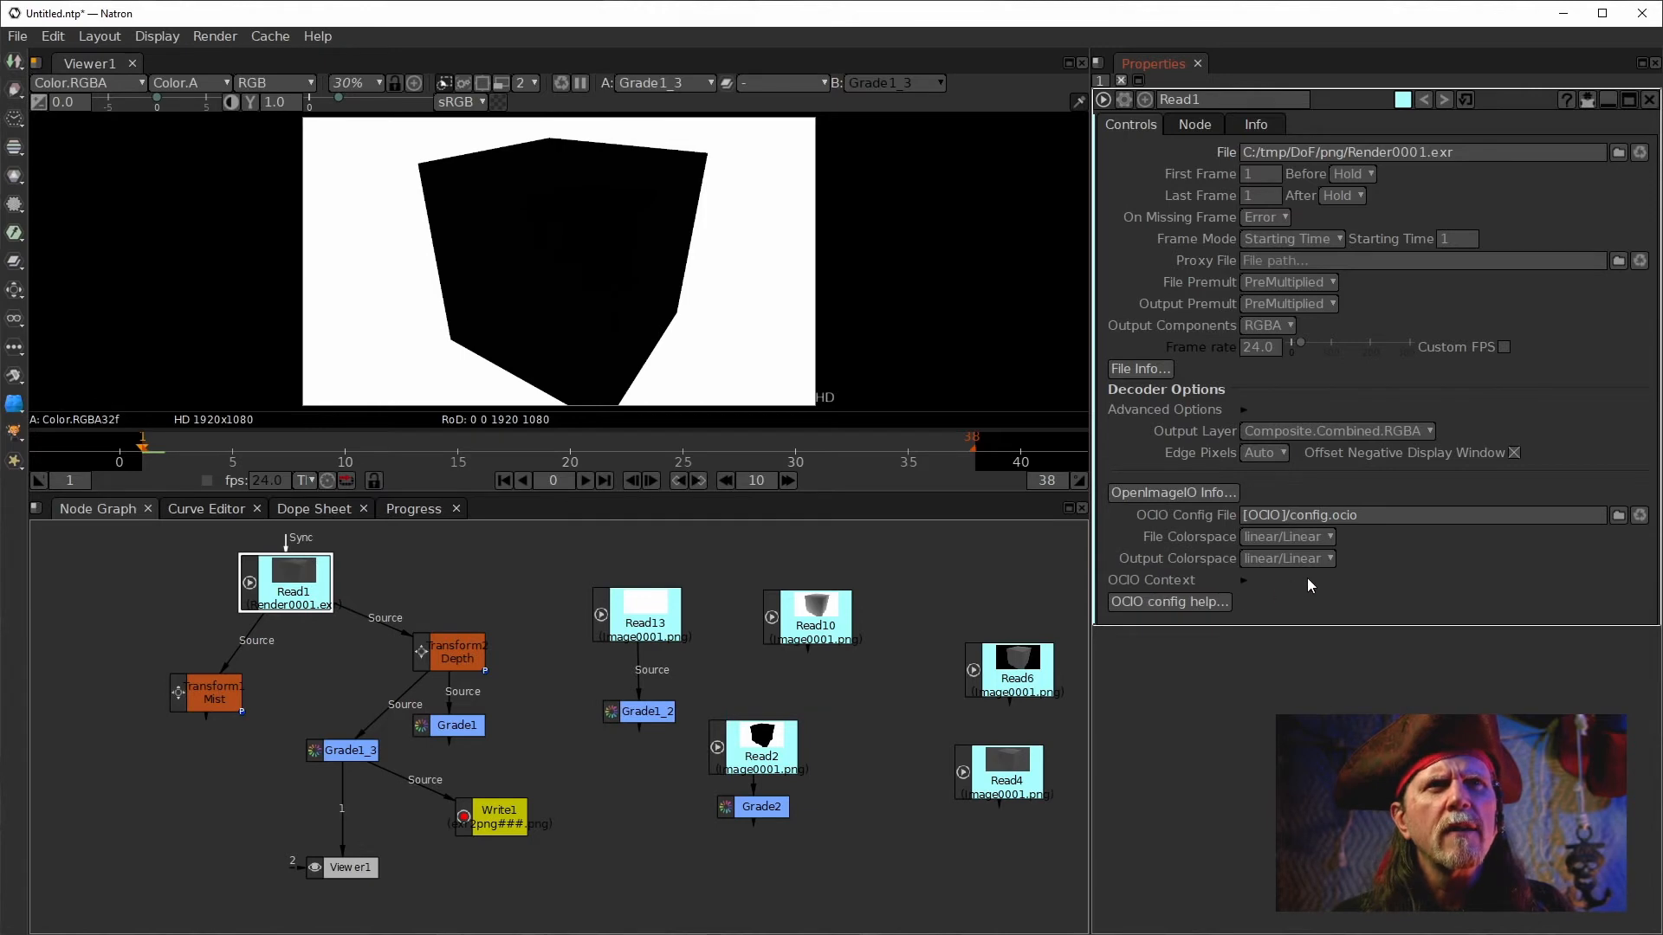
pyautogui.click(1276, 325)
pyautogui.click(1280, 358)
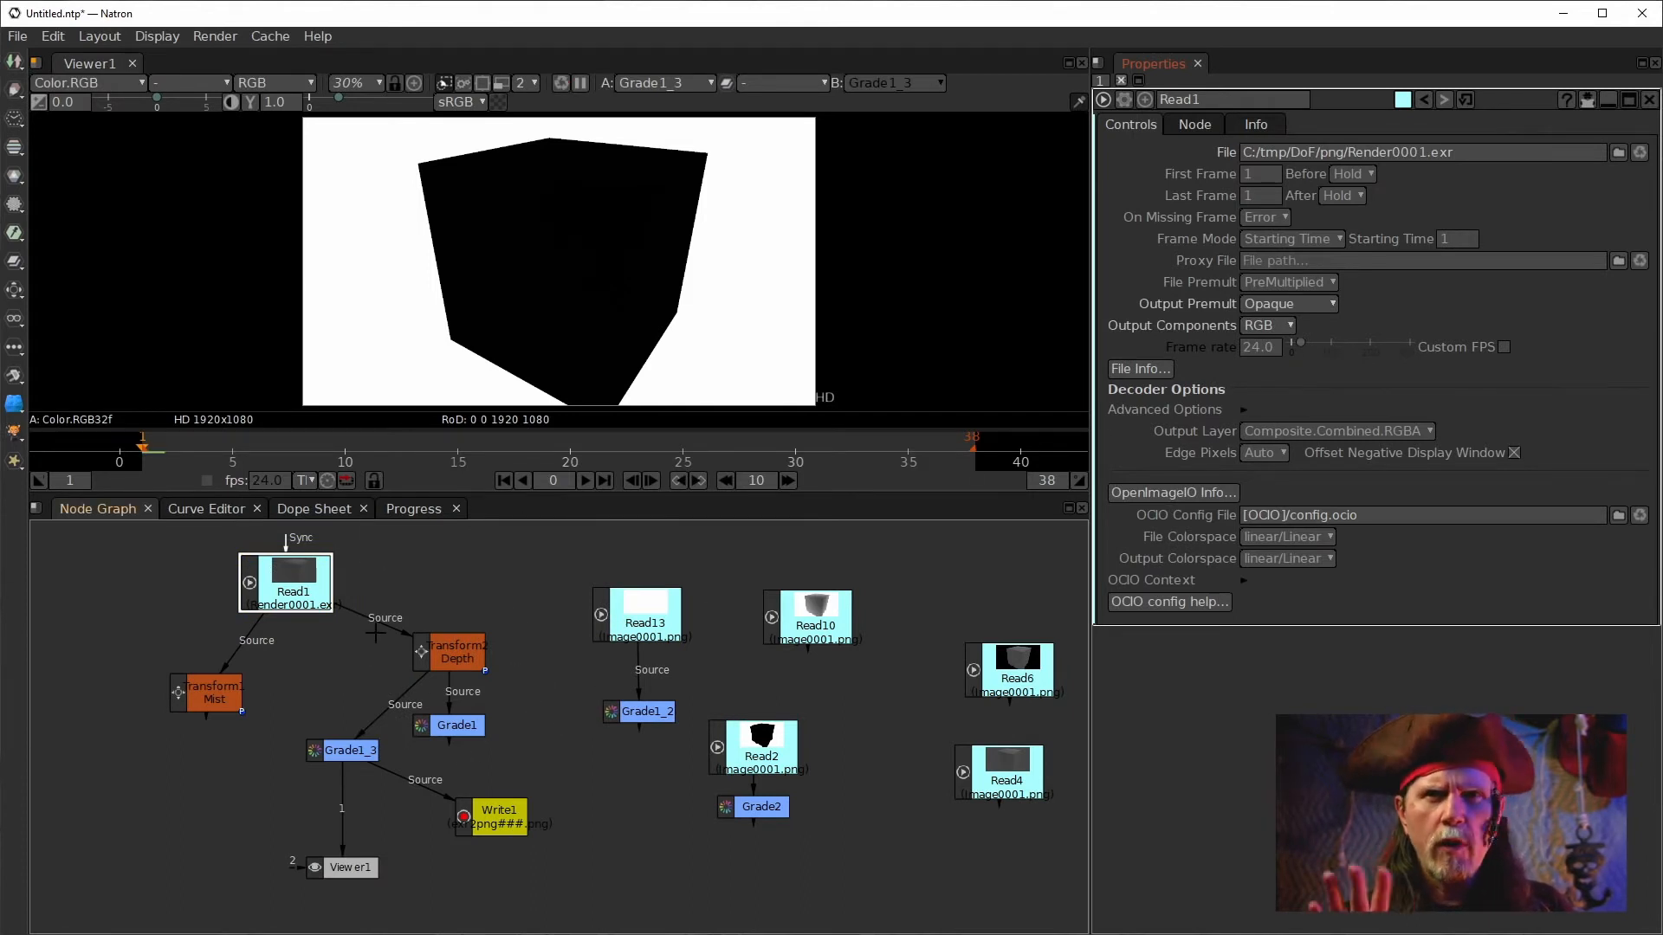
# Render the PNG again from Write1 and return to the node graph.
pyautogui.click(448, 662)
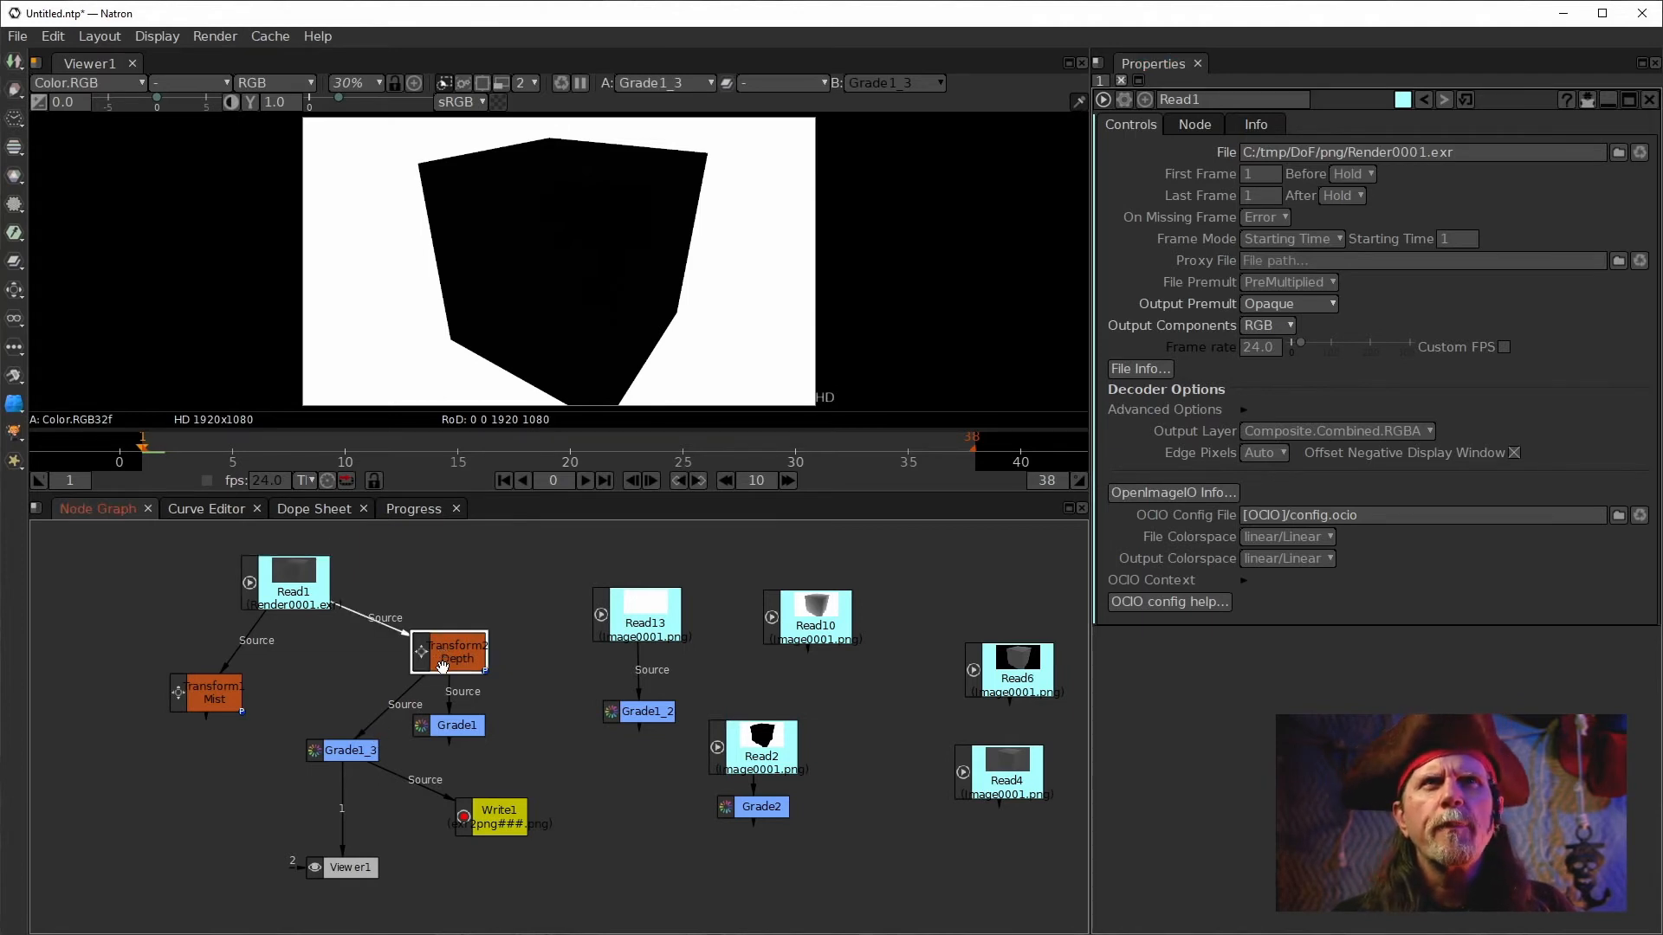
pyautogui.click(343, 754)
pyautogui.click(500, 823)
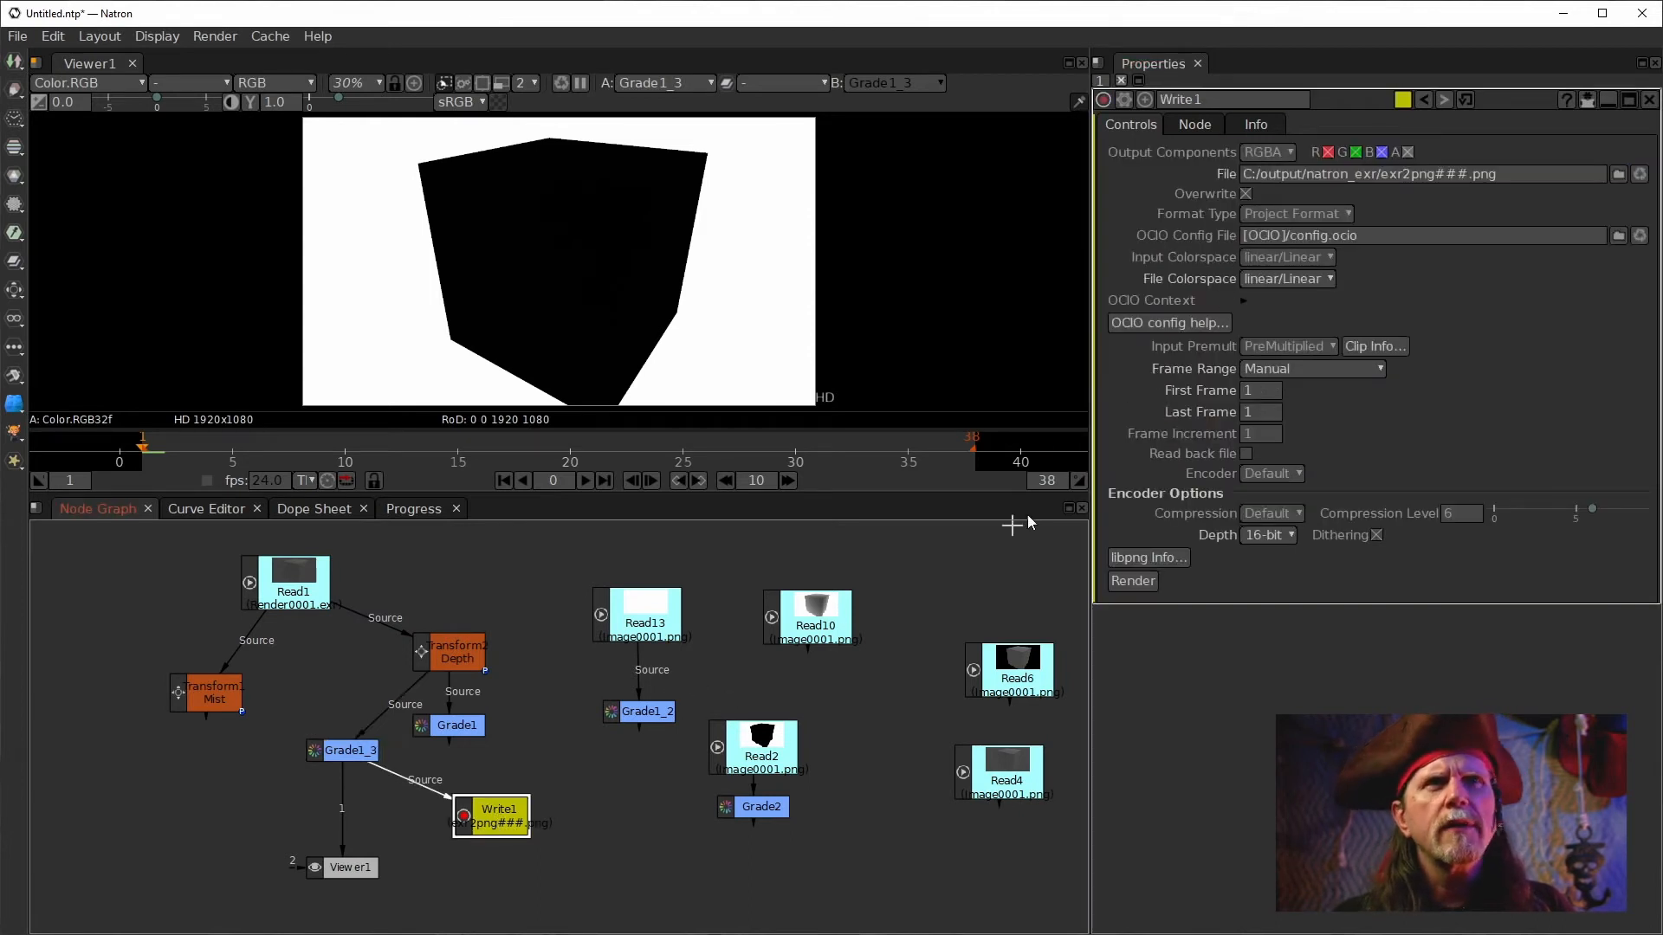
pyautogui.click(1141, 584)
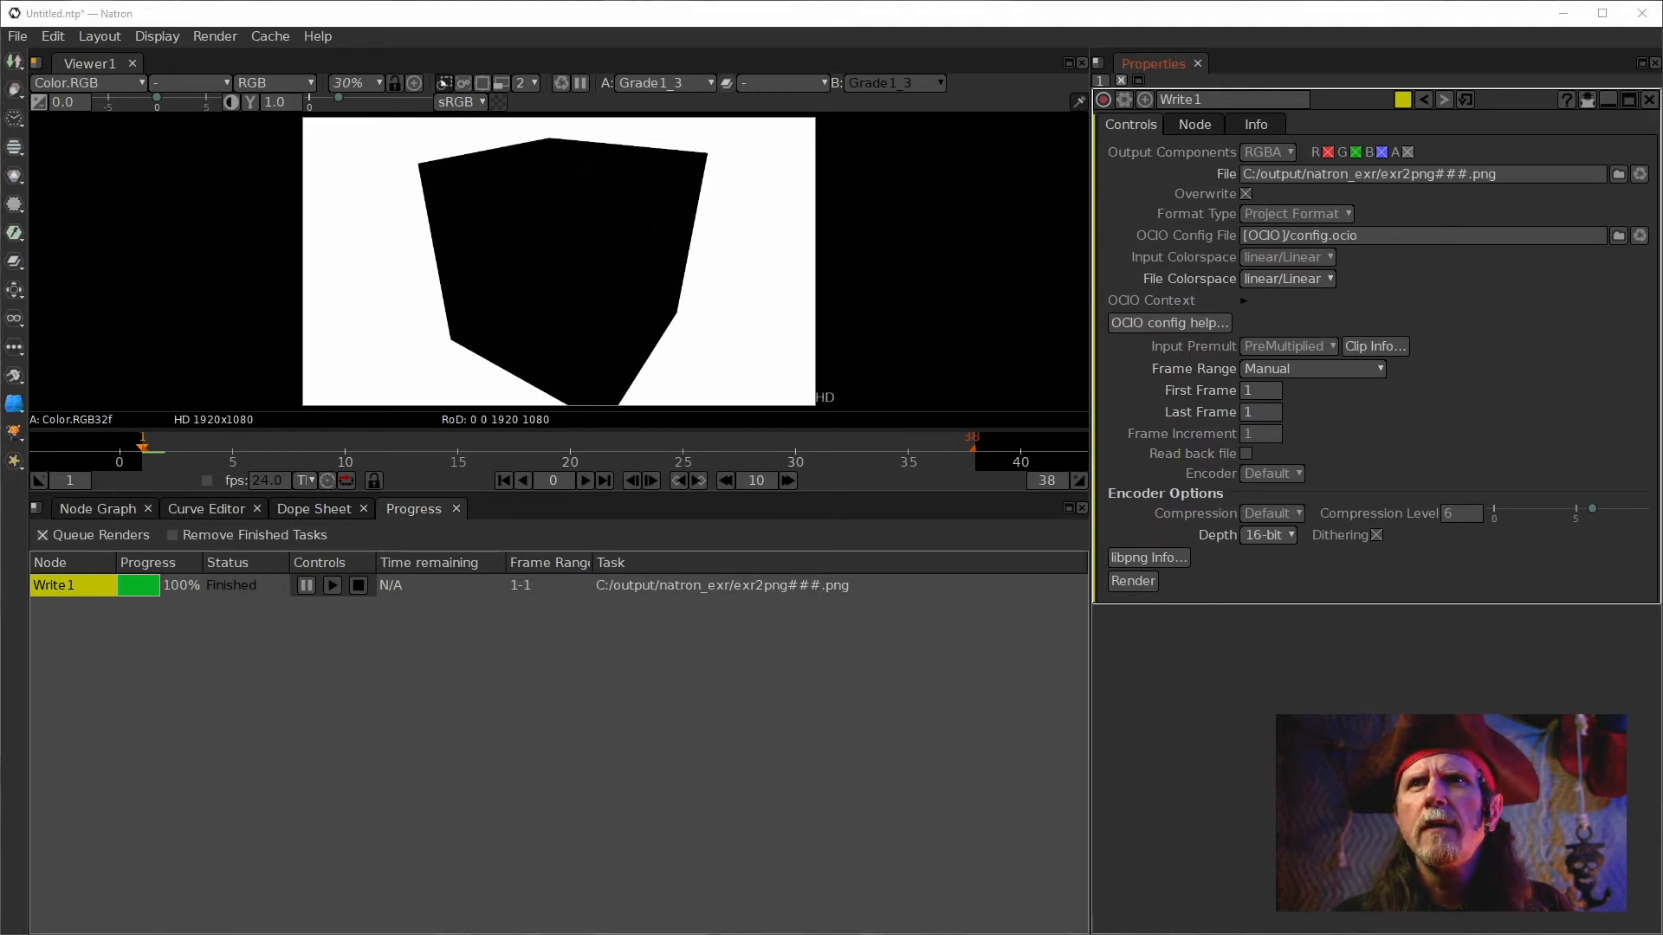
pyautogui.click(94, 509)
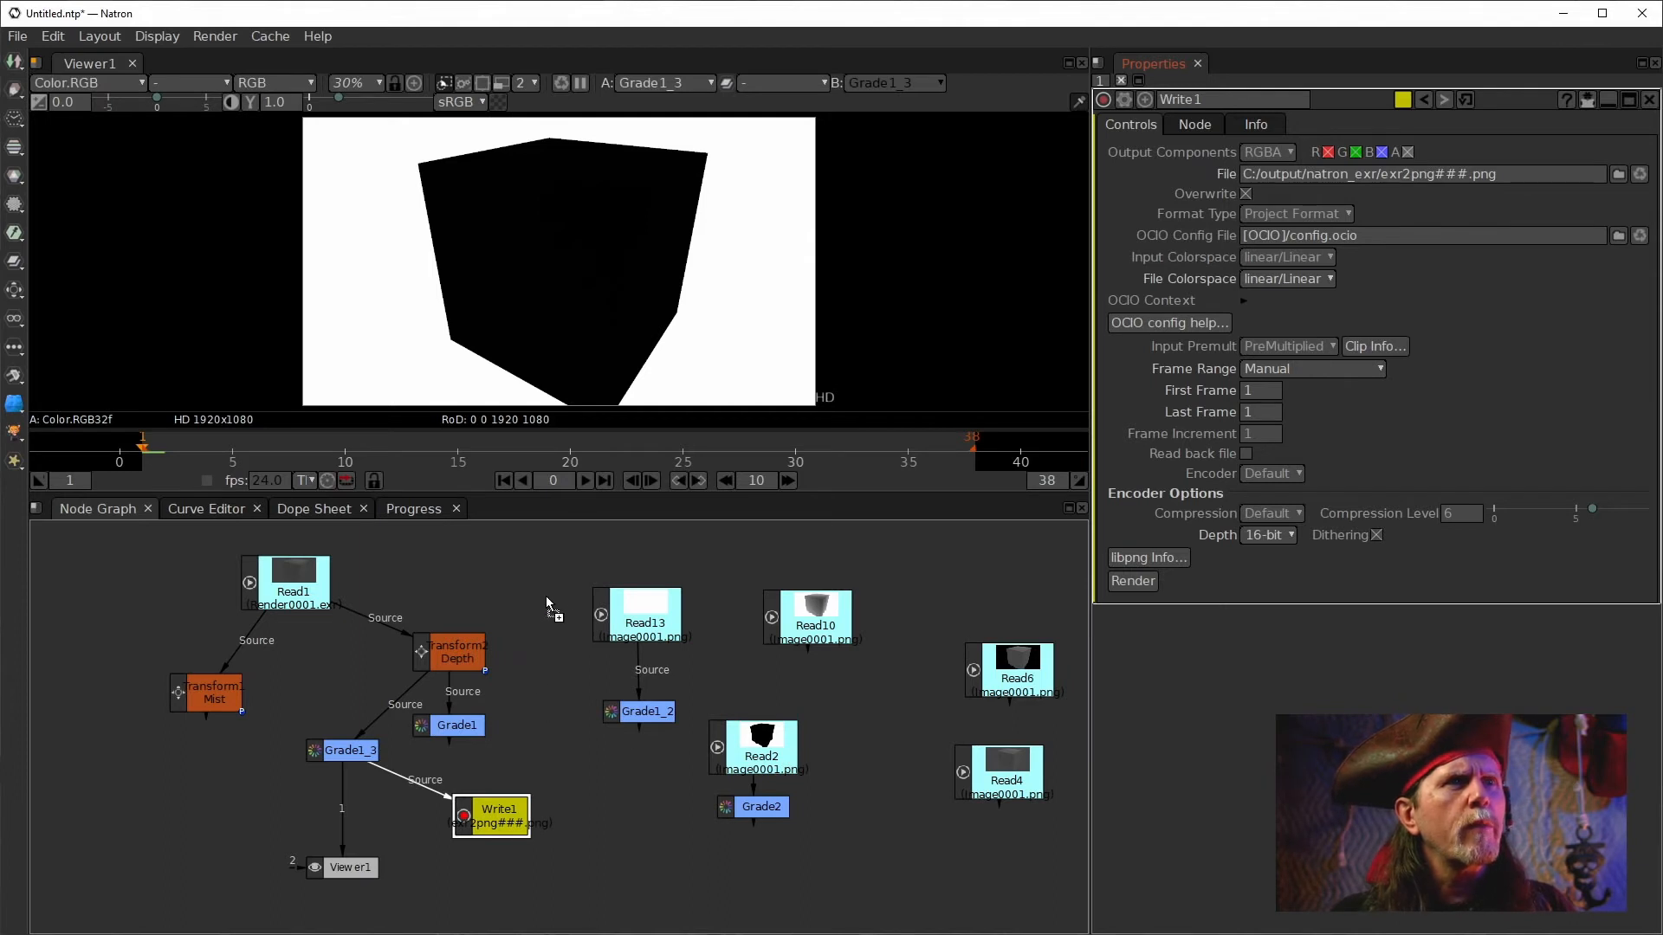
# Import the rendered exr2png001.png as a new Read node and display it in the viewer.
pyautogui.moveTo(537, 596); pyautogui.dragTo(534, 598)
pyautogui.moveTo(609, 768); pyautogui.dragTo(547, 709)
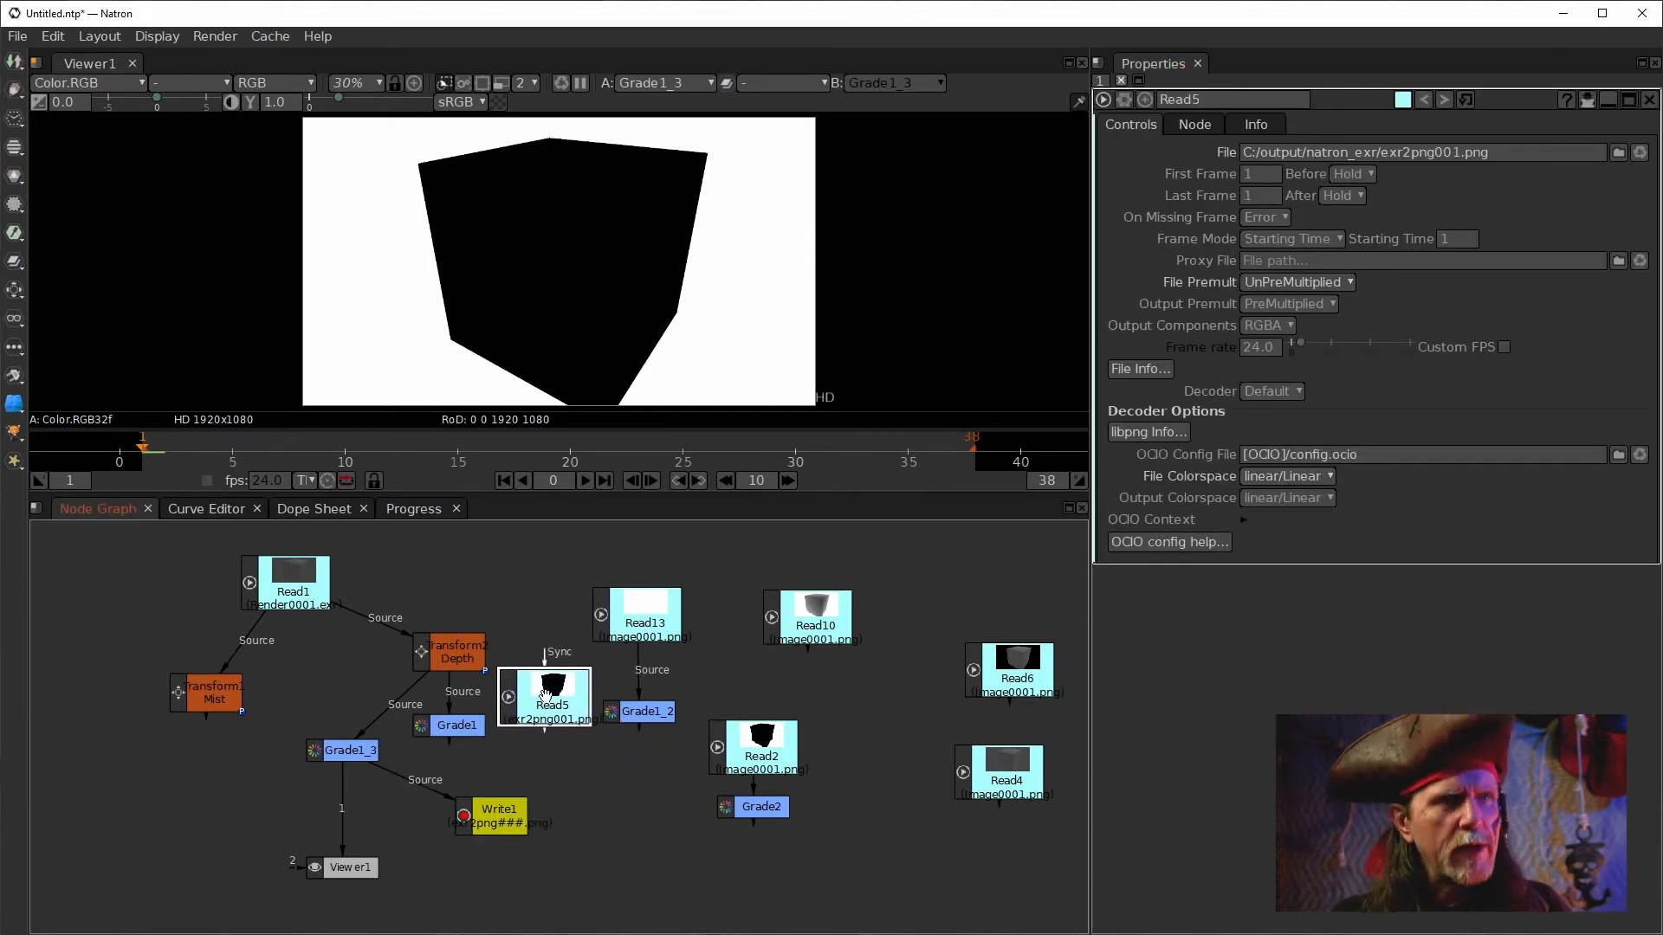
pyautogui.press('1')
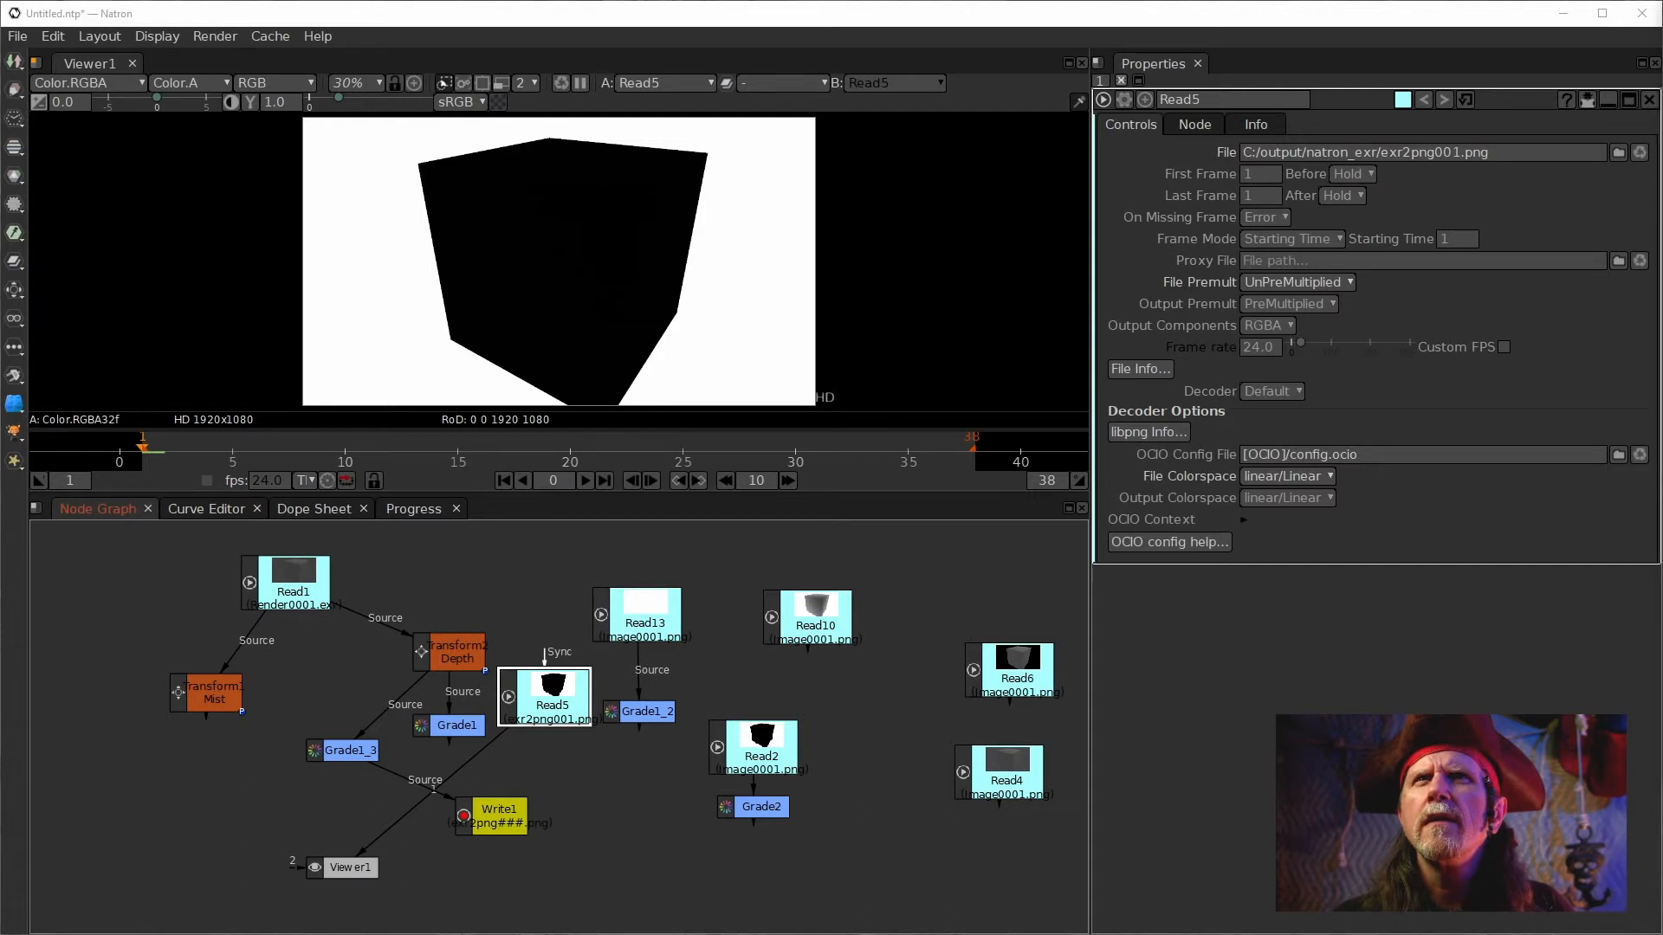
pyautogui.moveTo(554, 678); pyautogui.dragTo(554, 695)
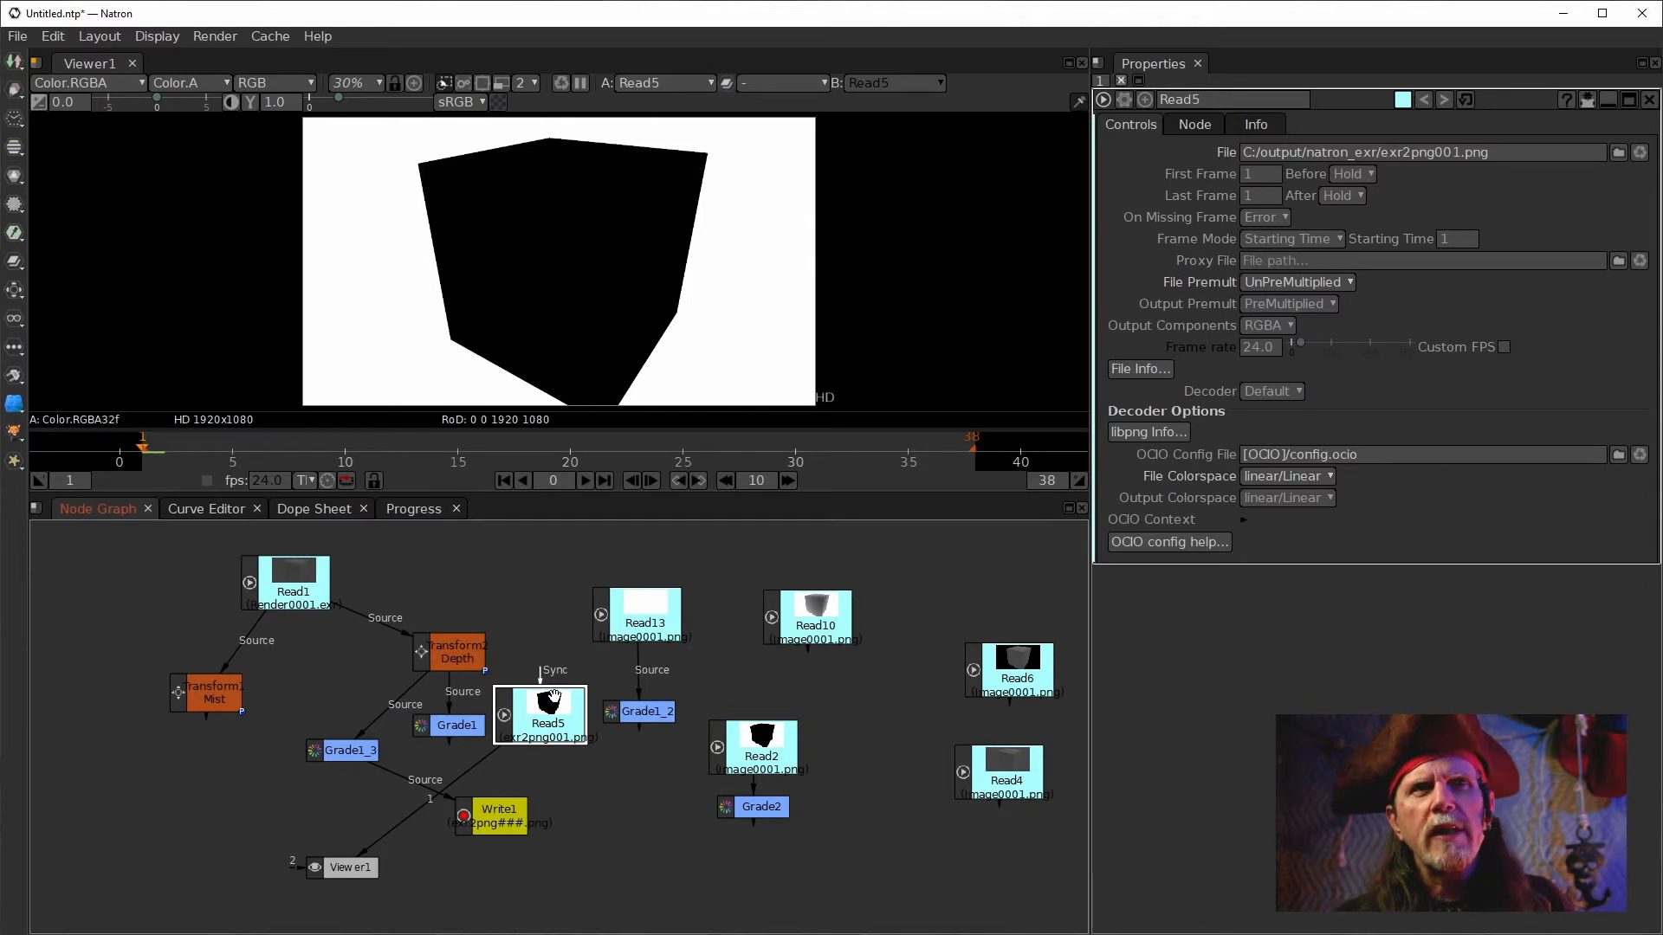
# Connect Grade2 below the new Read5 node and display Grade2's output in the viewer.
pyautogui.click(513, 825)
pyautogui.doubleClick(501, 820)
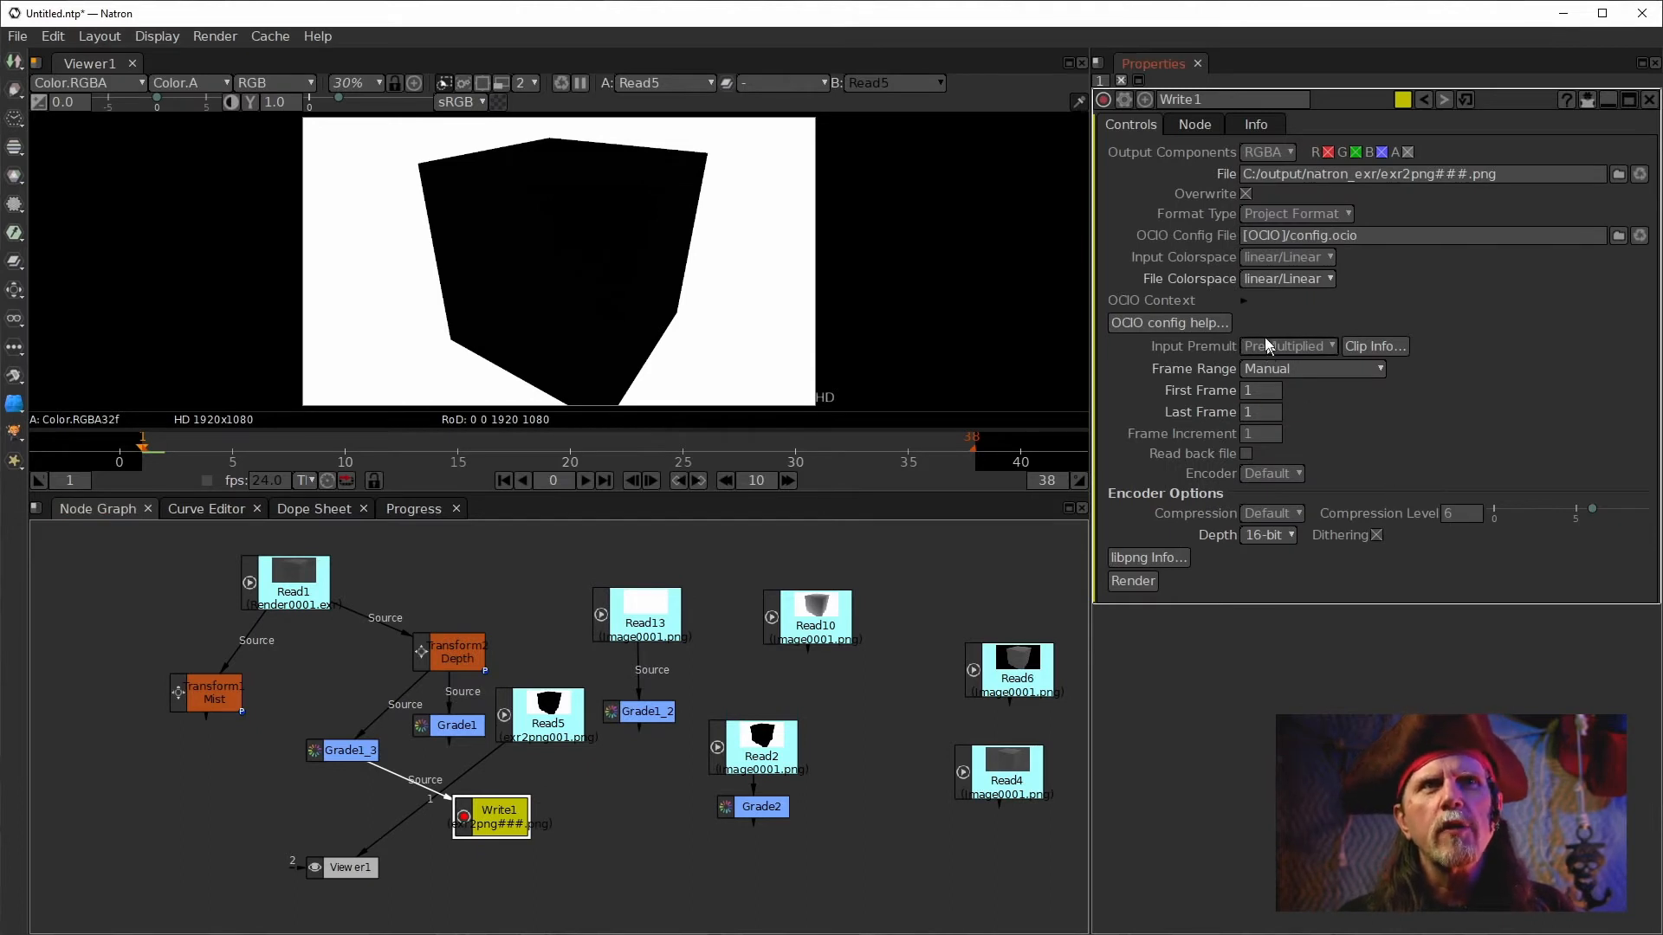
pyautogui.doubleClick(532, 720)
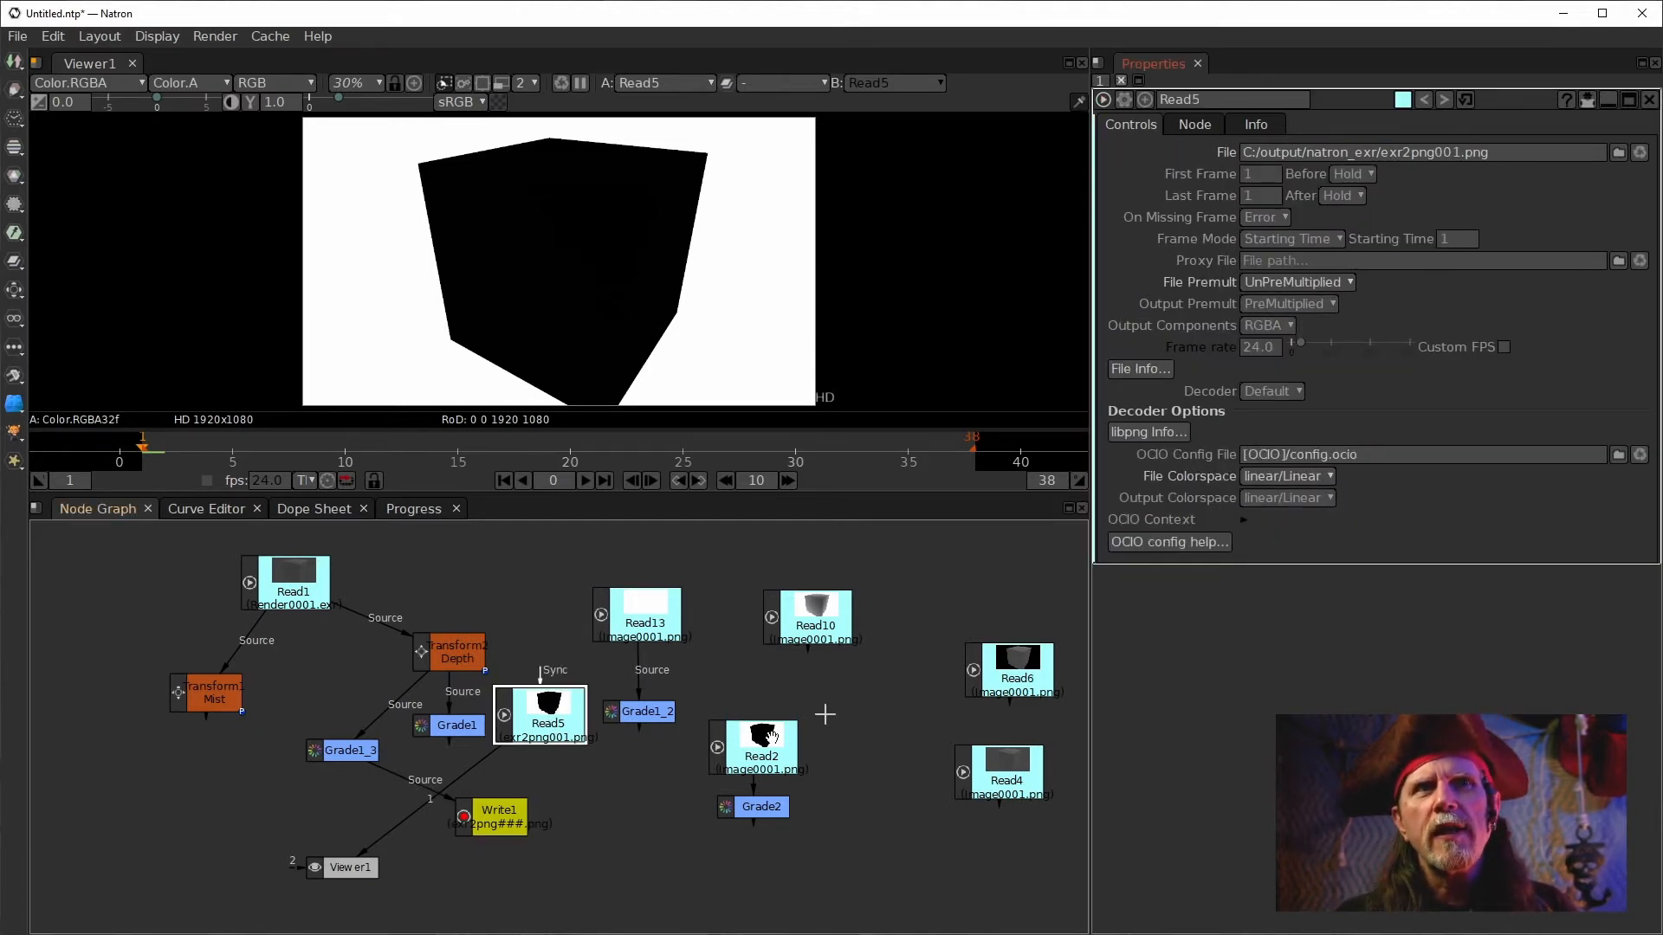
pyautogui.moveTo(533, 728); pyautogui.dragTo(538, 685)
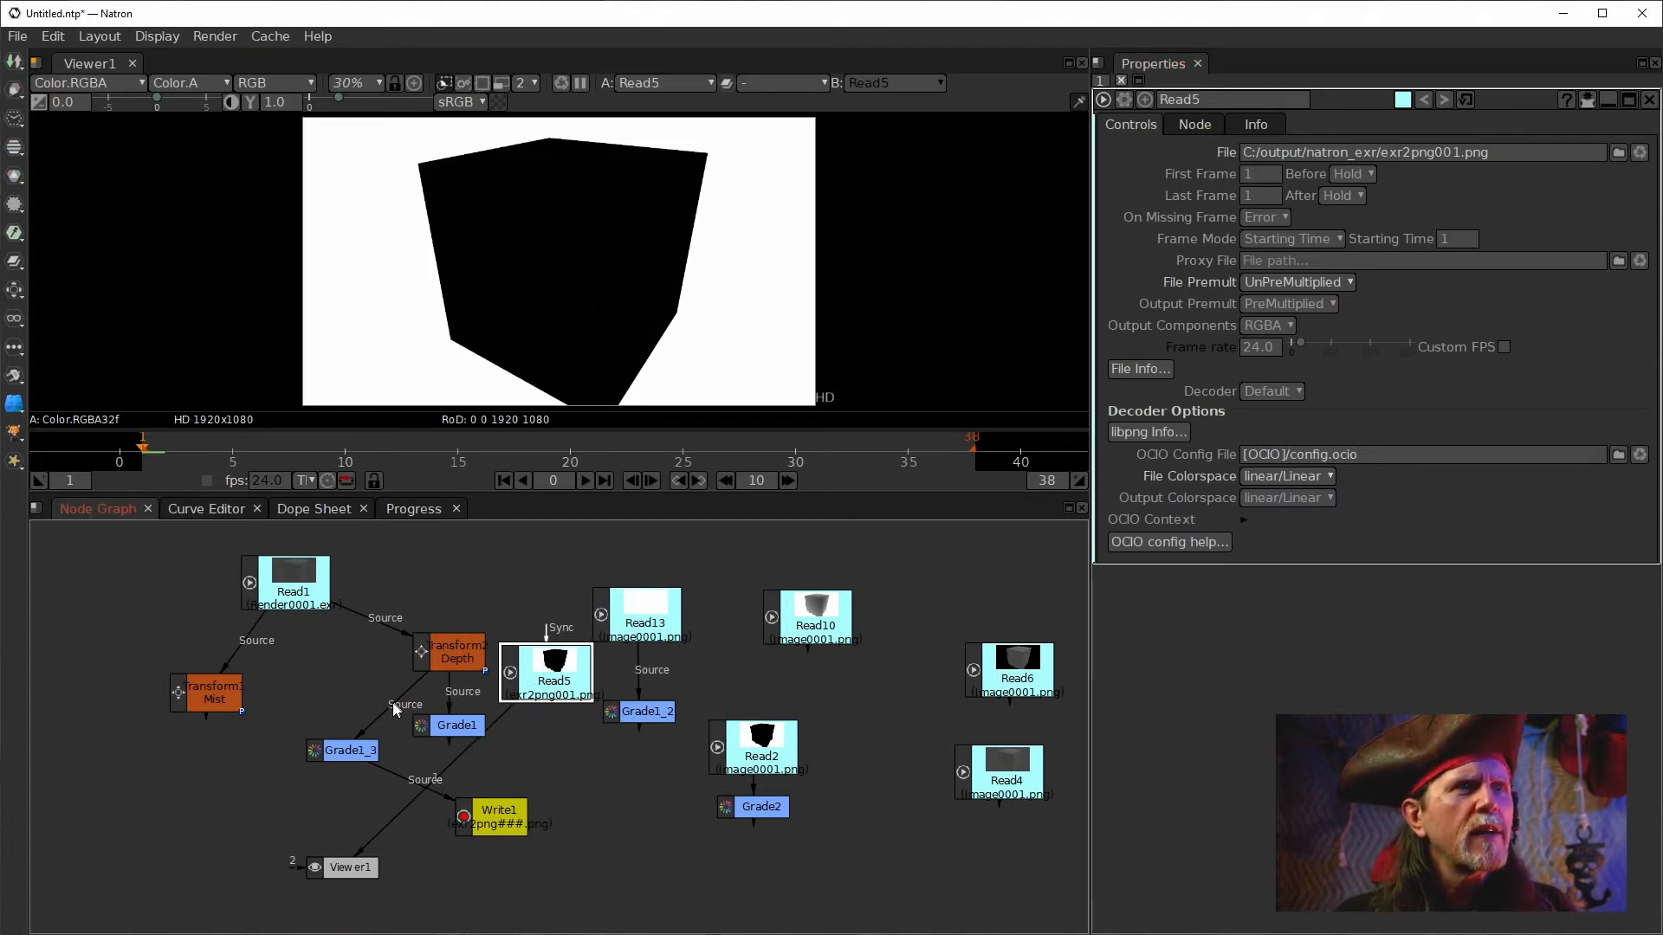
pyautogui.moveTo(734, 813); pyautogui.dragTo(535, 684)
pyautogui.moveTo(616, 806); pyautogui.dragTo(577, 759)
pyautogui.press('1')
pyautogui.doubleClick(577, 757)
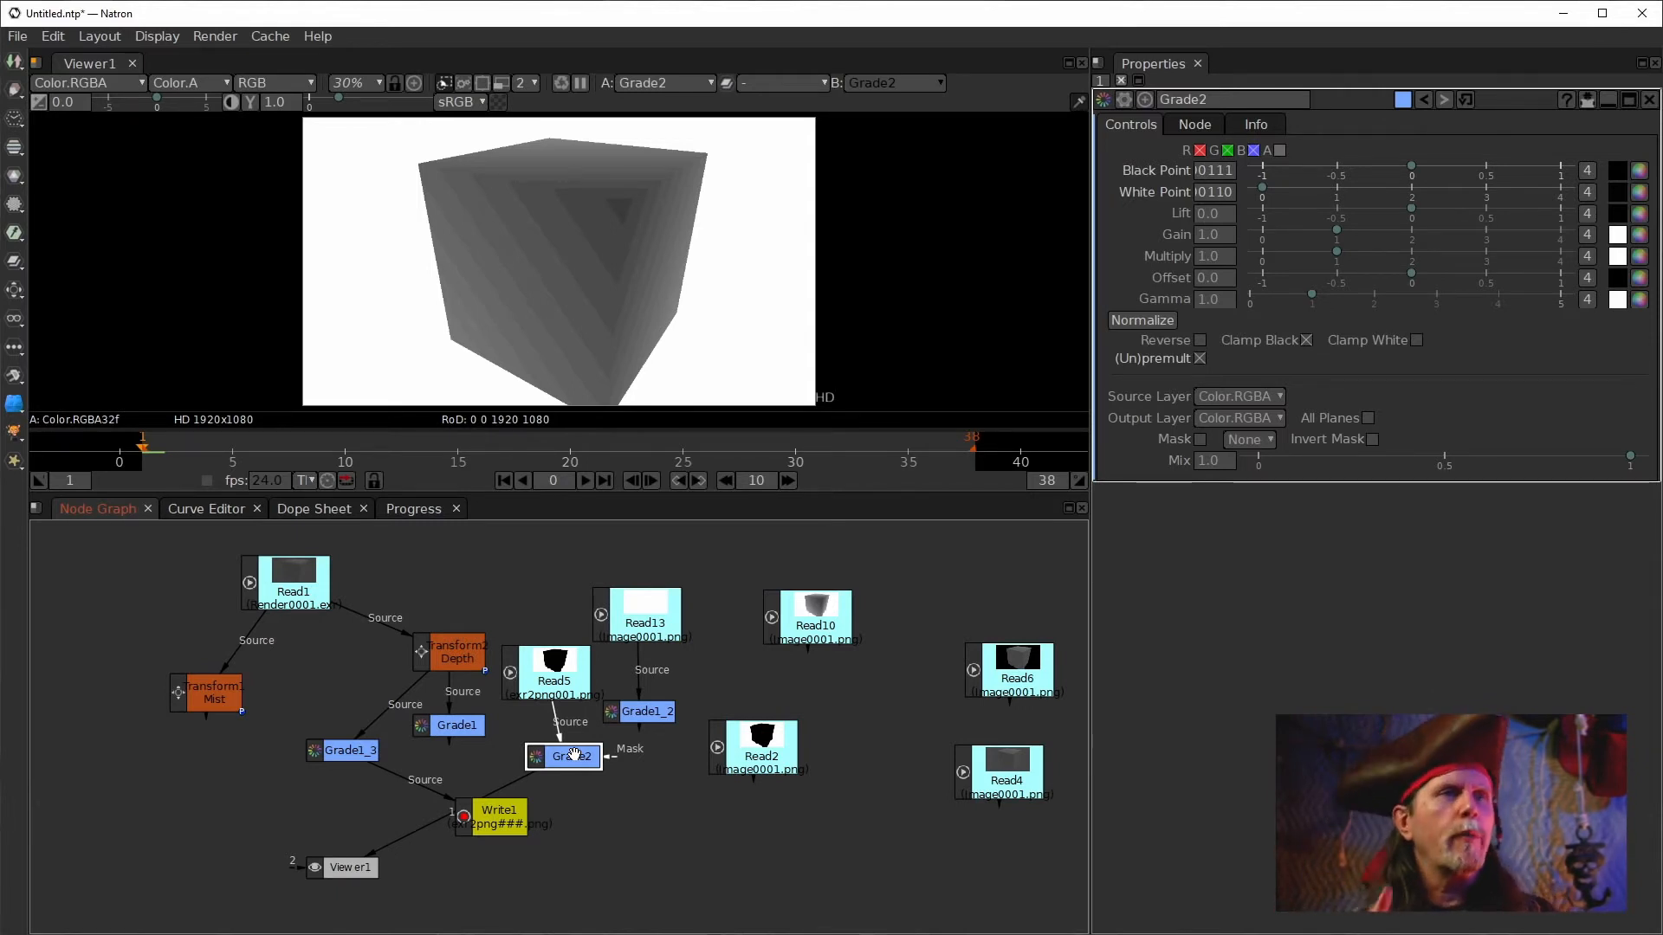
pyautogui.moveTo(573, 755); pyautogui.dragTo(710, 816)
# Set Write1's File Colorspace to sRGB.
pyautogui.click(574, 823)
pyautogui.doubleClick(492, 827)
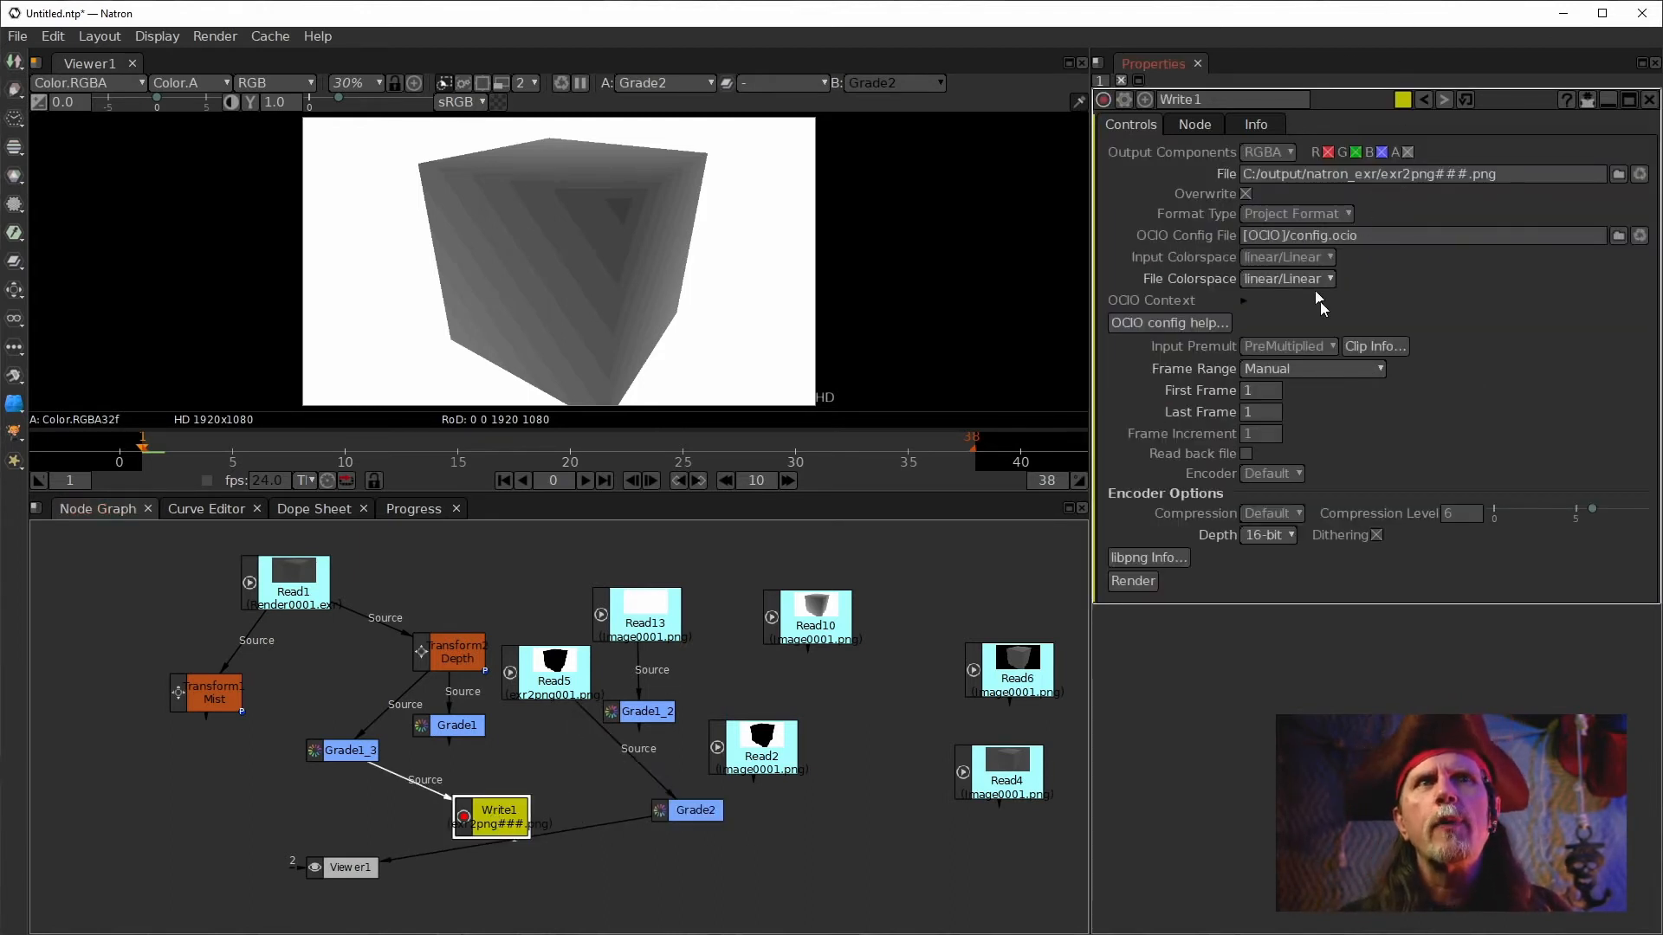
pyautogui.moveTo(1334, 267)
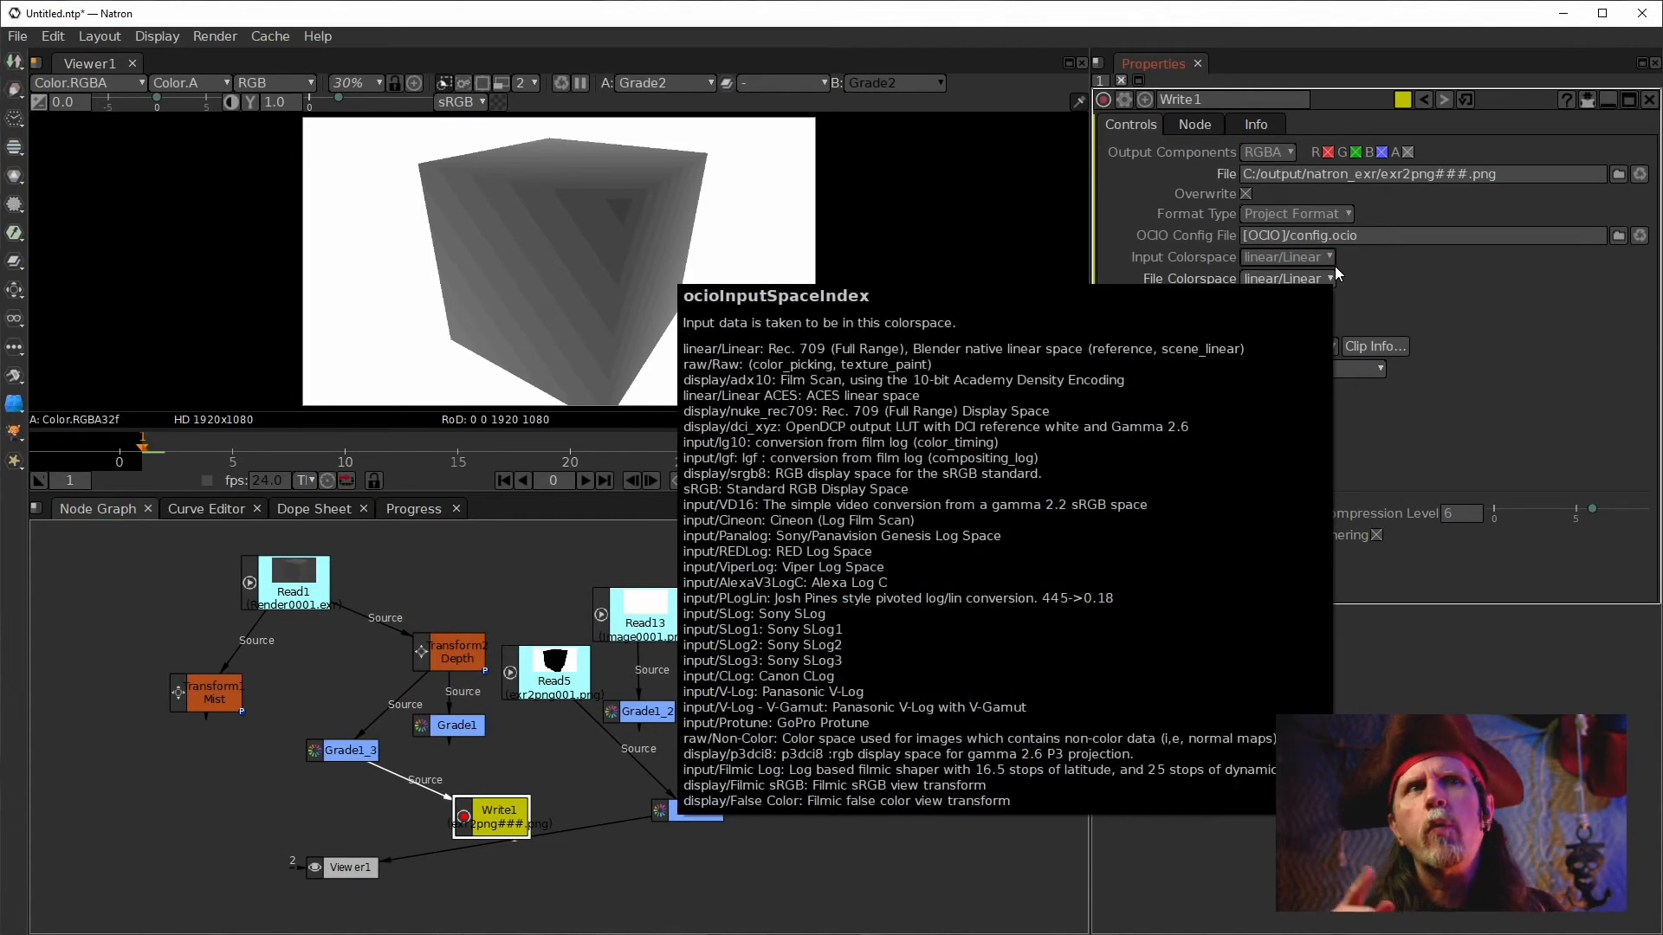
pyautogui.click(1286, 277)
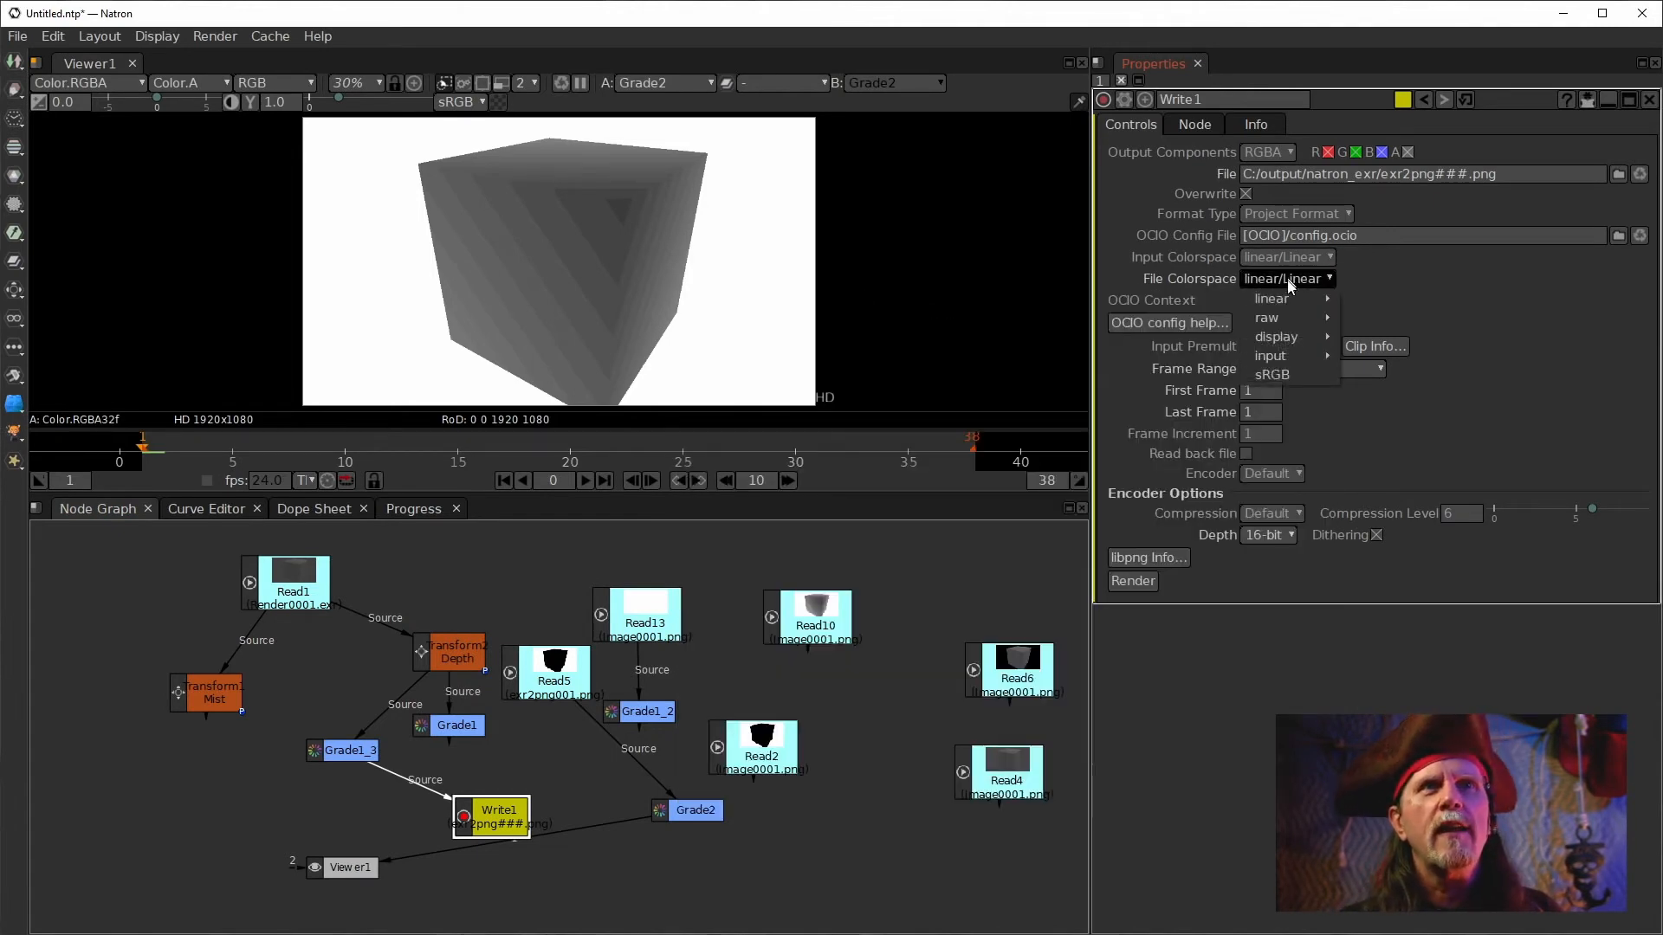
pyautogui.click(1271, 375)
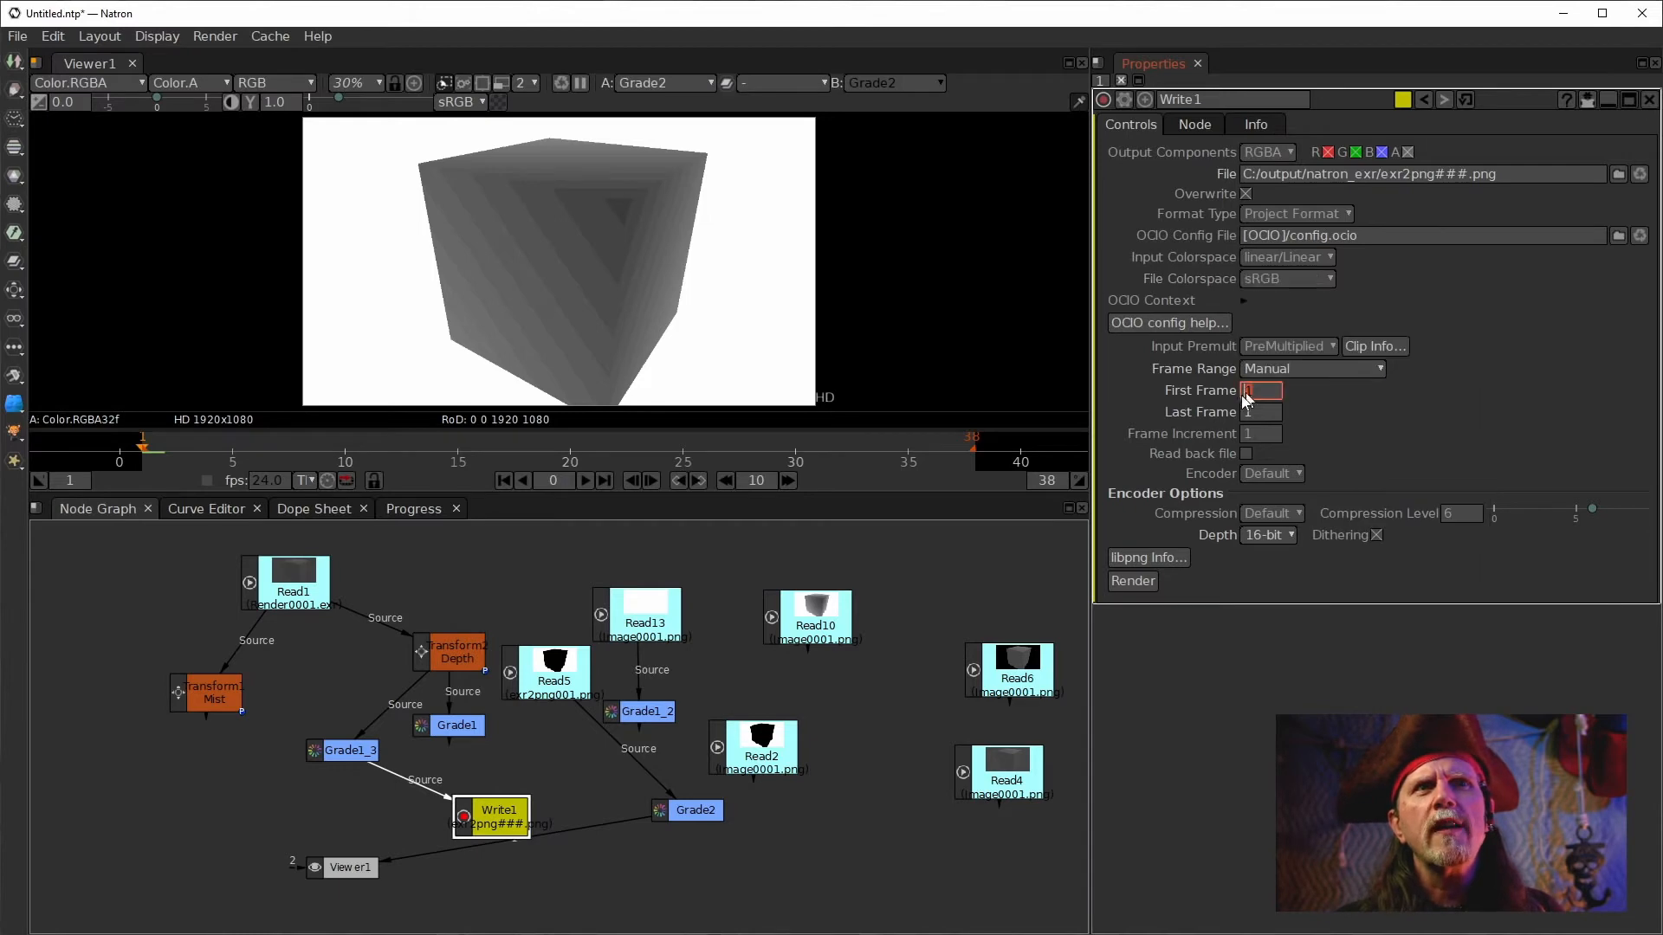
# Render Write1's PNG again and reload the exr2png001.png file in Read5.
pyautogui.click(1131, 581)
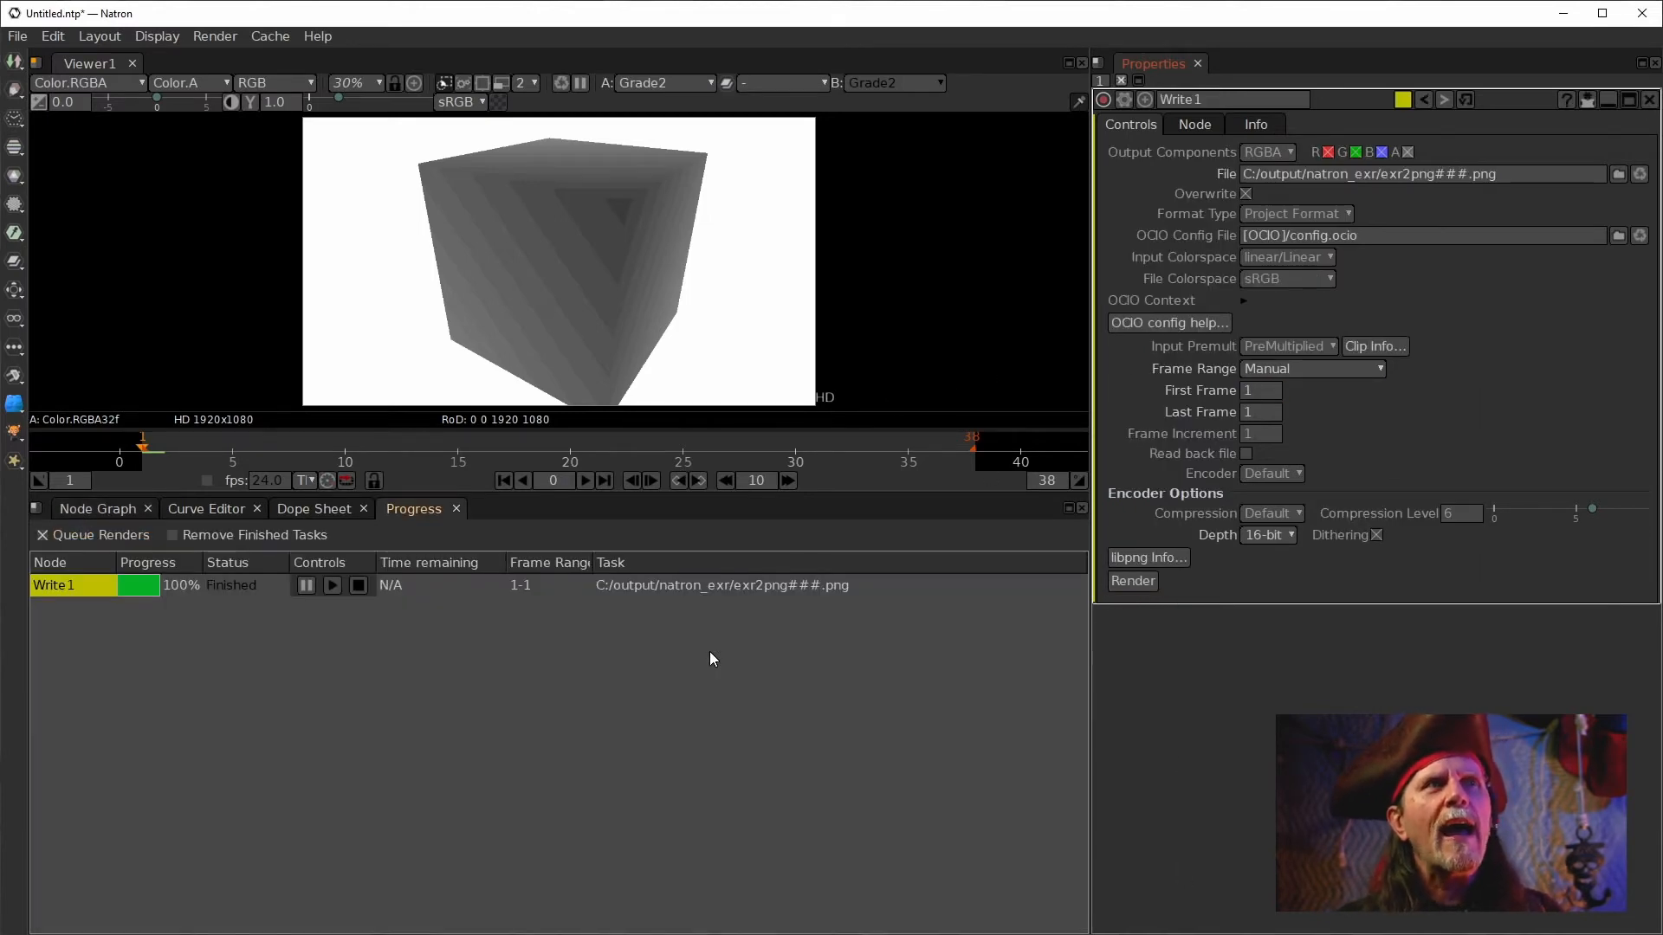
pyautogui.click(97, 509)
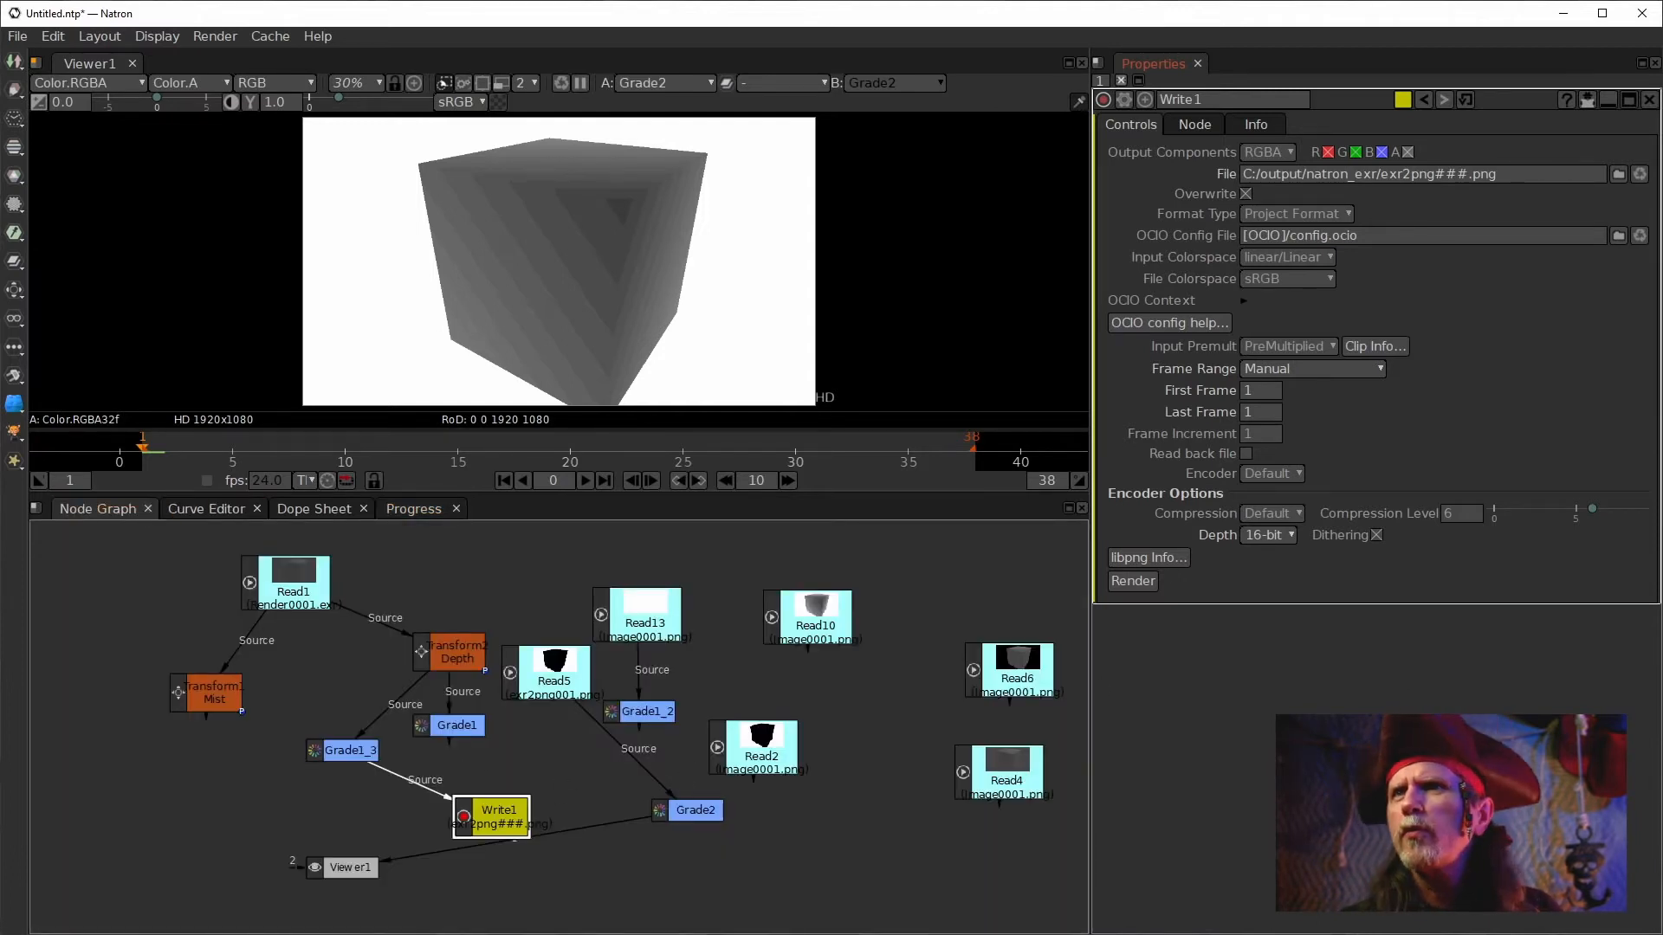
pyautogui.doubleClick(554, 689)
pyautogui.moveTo(555, 689); pyautogui.dragTo(555, 684)
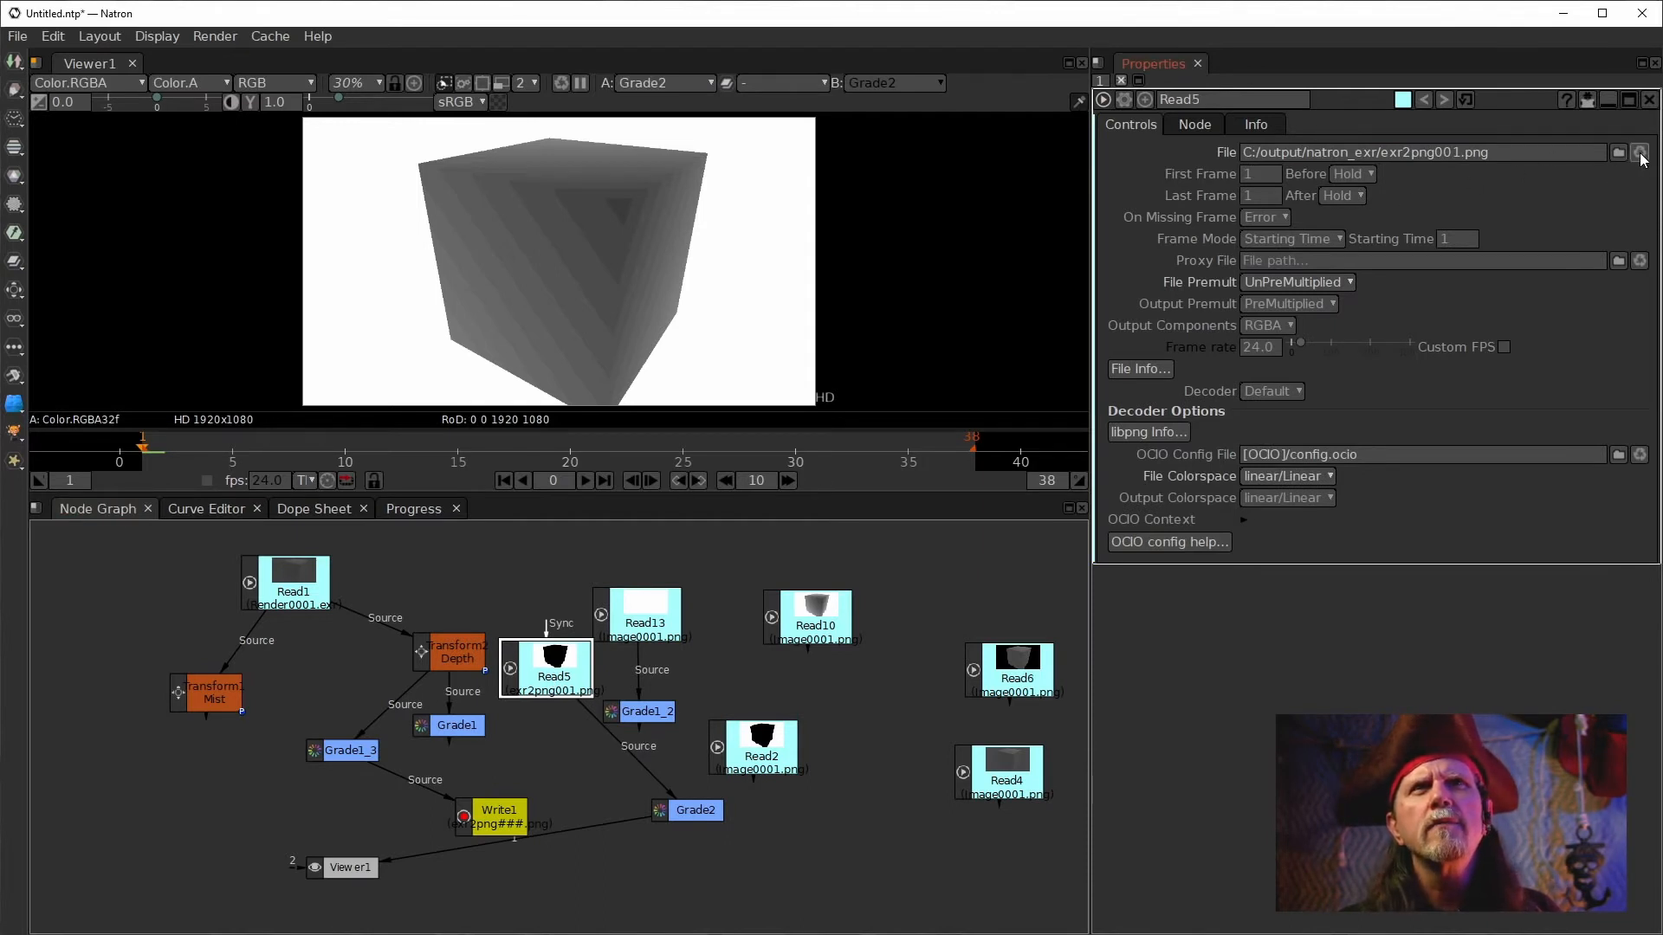
pyautogui.click(1639, 154)
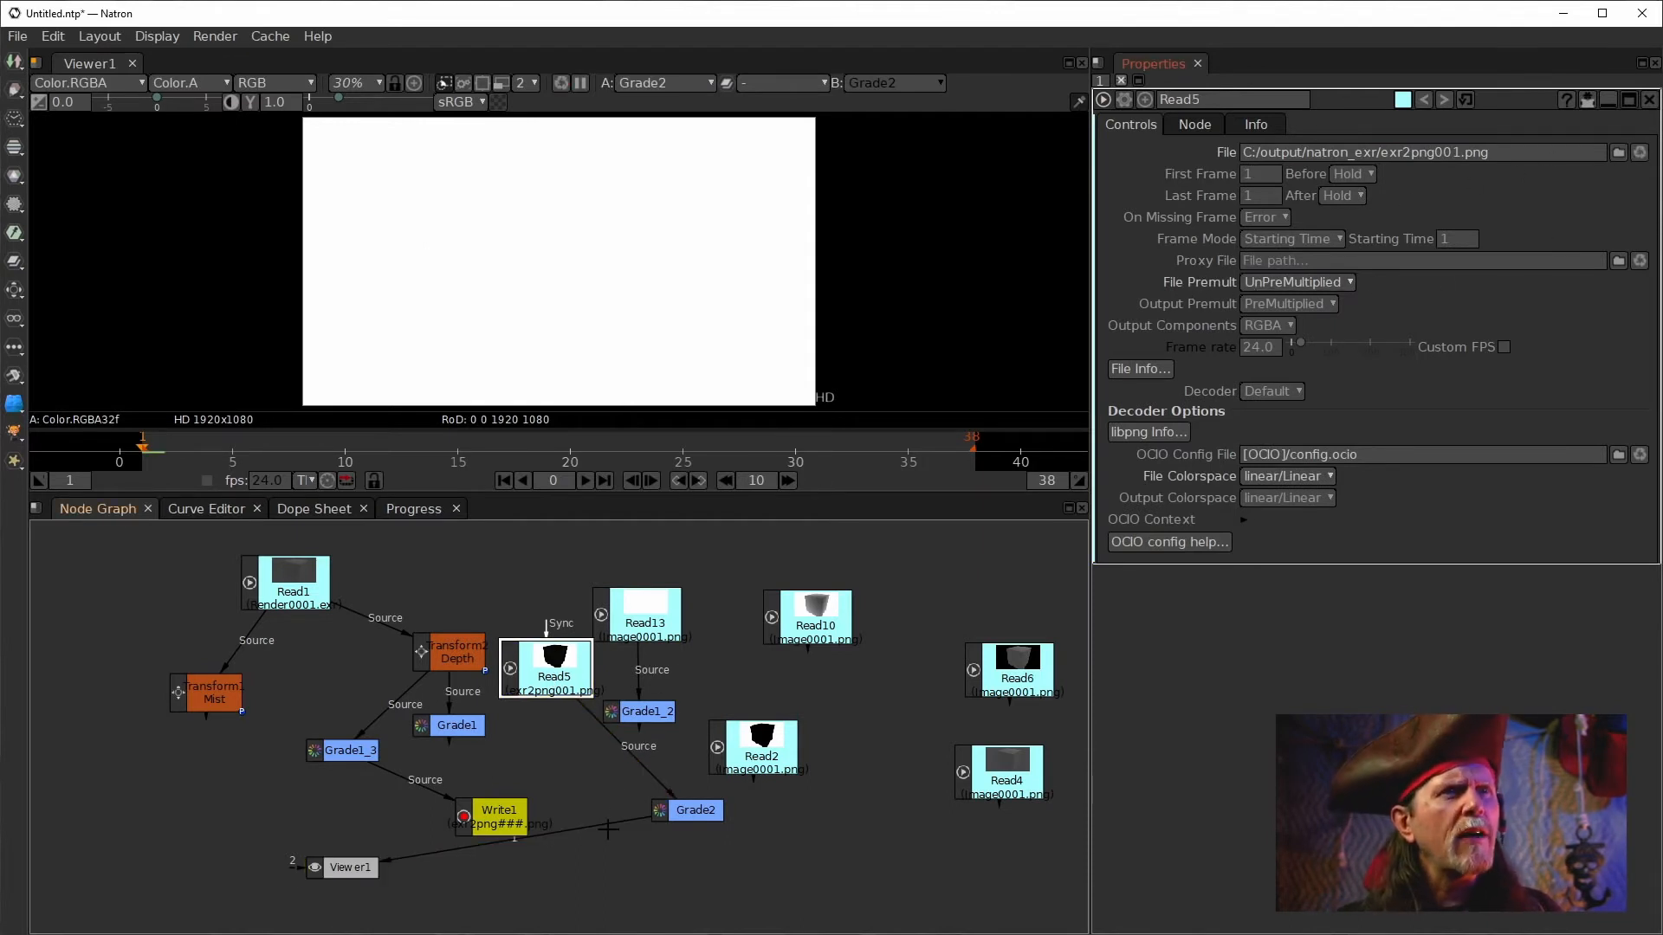
# Connect Read5 into Grade2's input and apply Grade2's Normalize.
pyautogui.moveTo(609, 828); pyautogui.dragTo(548, 680)
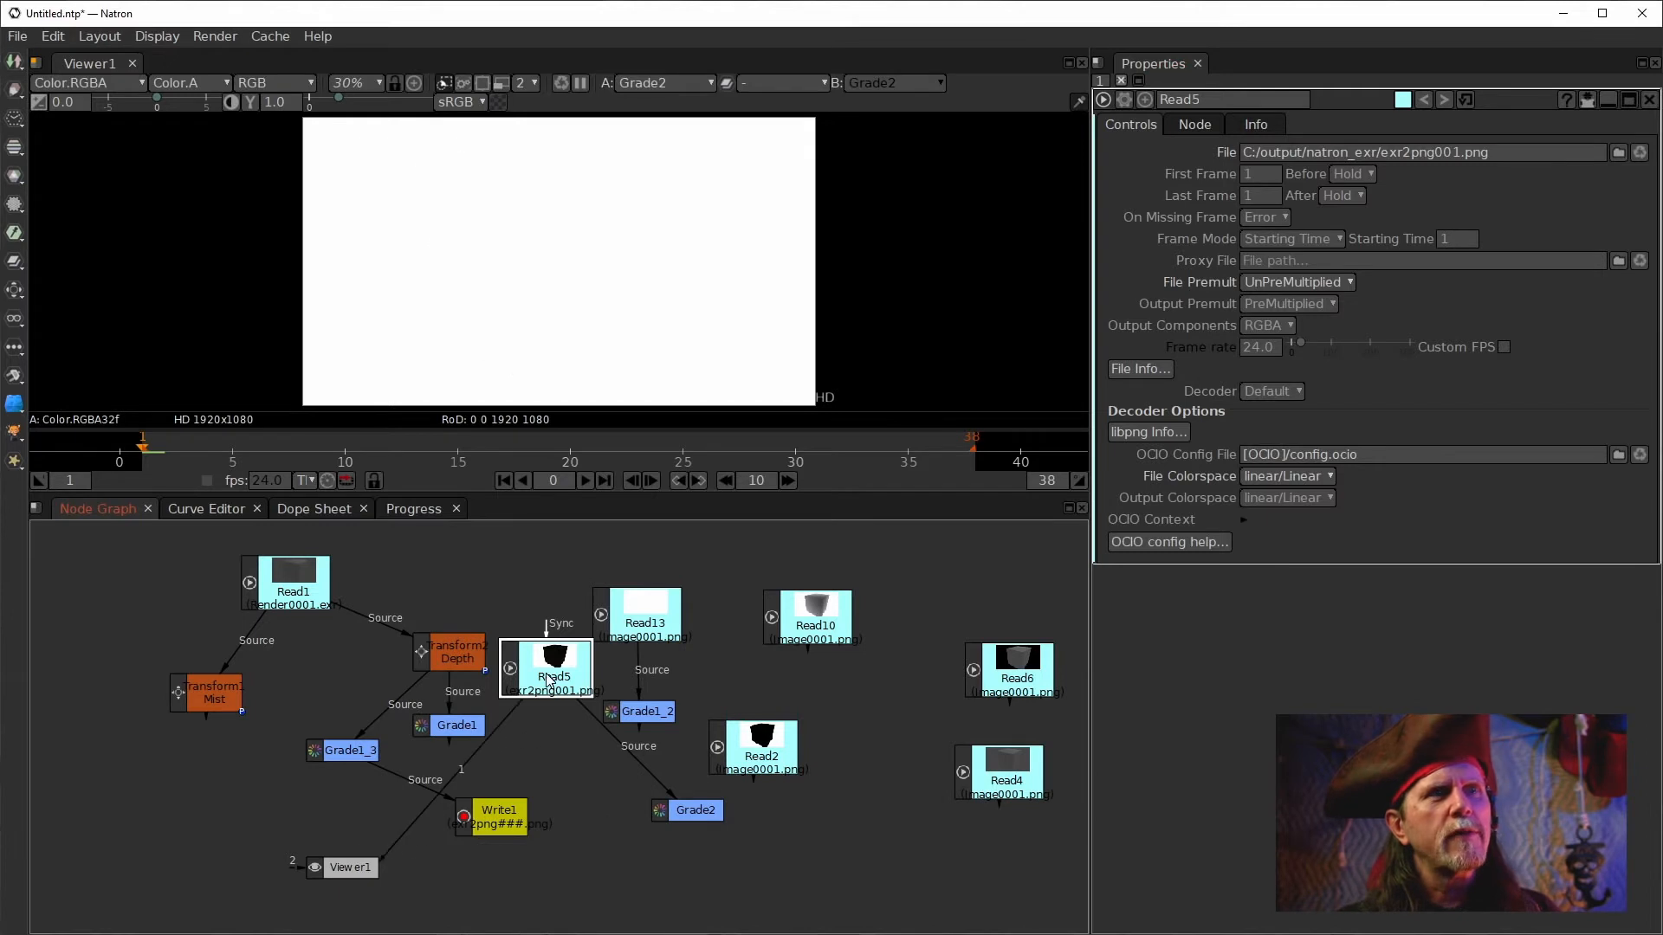
pyautogui.moveTo(464, 764); pyautogui.dragTo(703, 809)
pyautogui.click(695, 810)
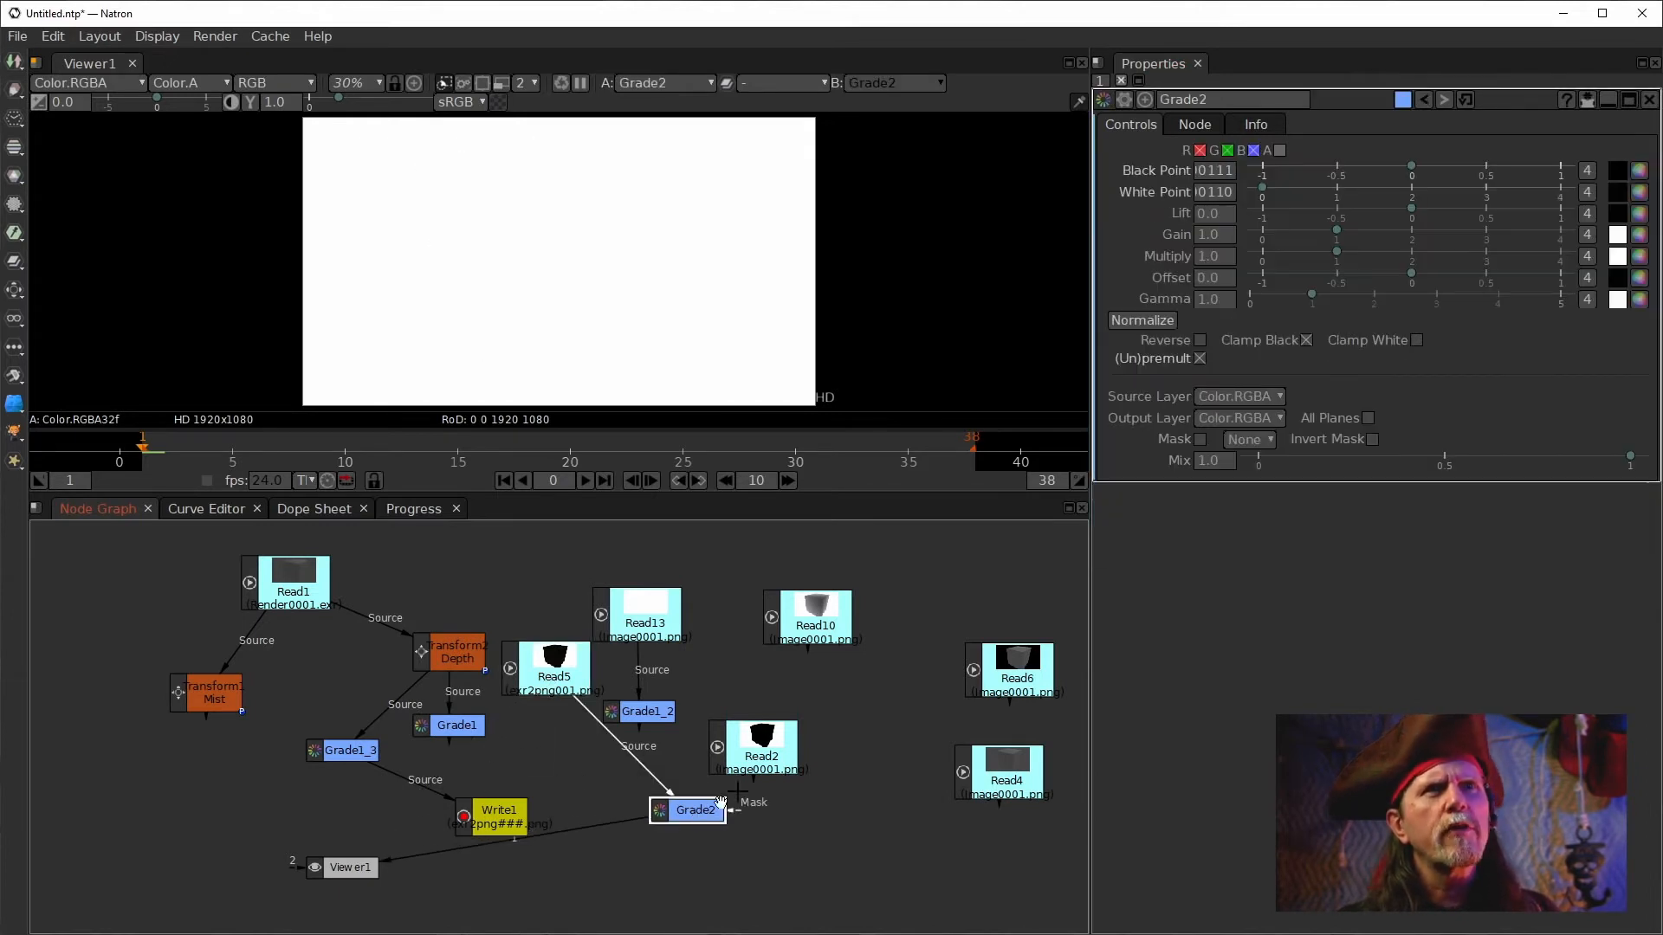
pyautogui.click(1129, 321)
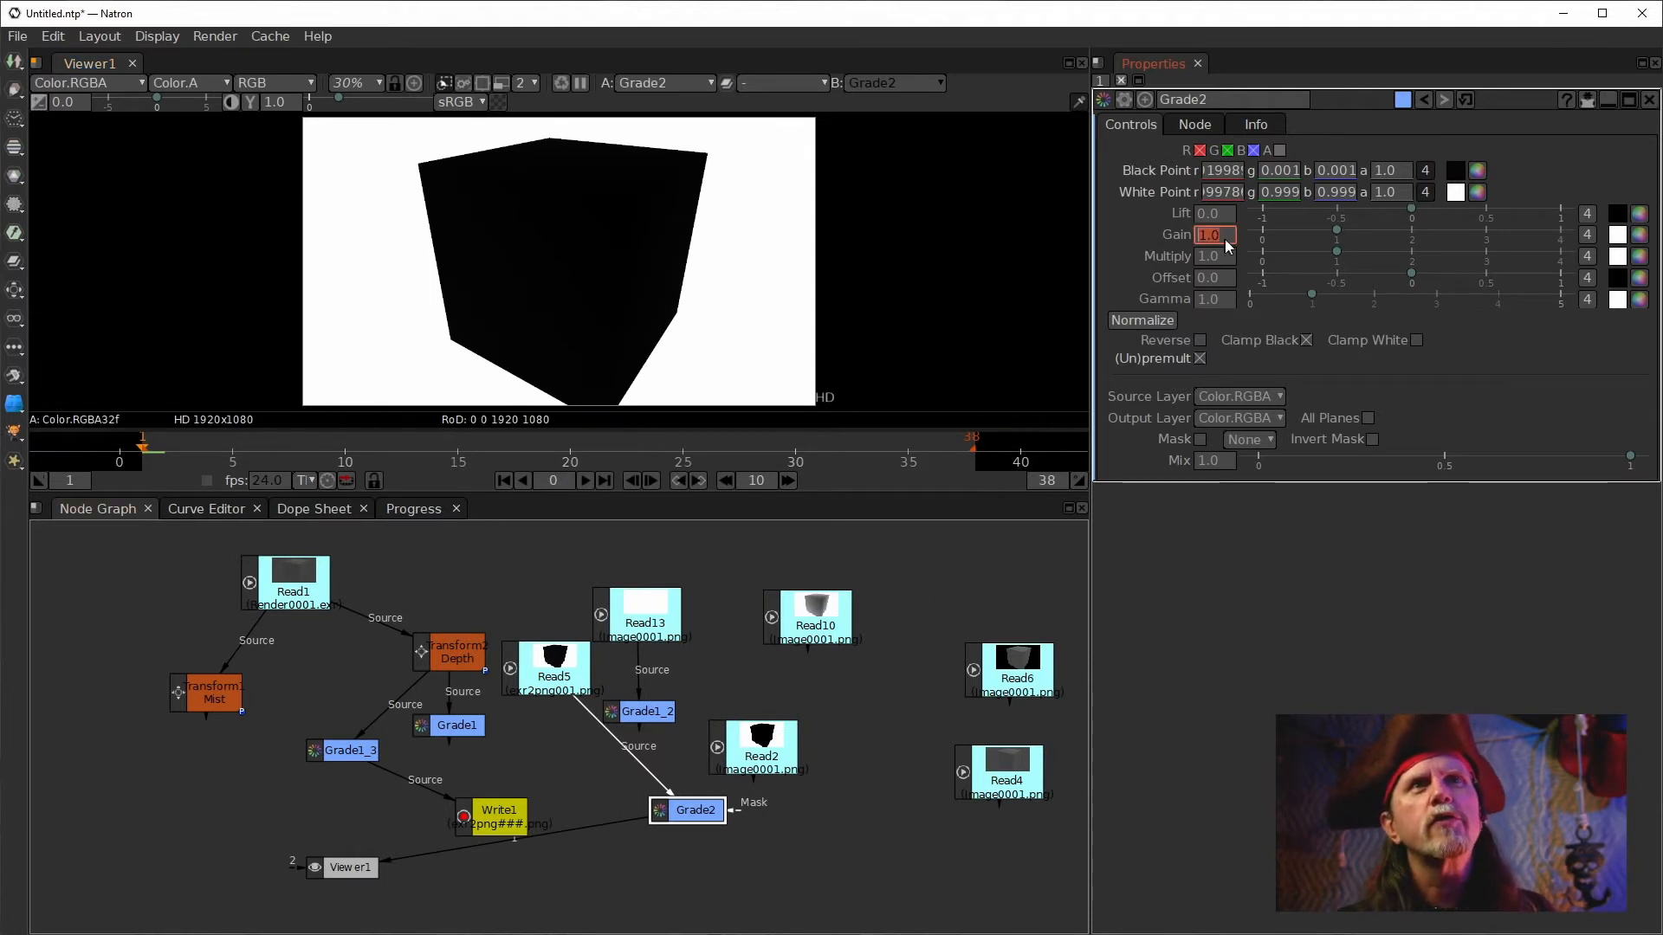
# Collapse Grade2's Black Point and White Point controls to single values.
pyautogui.click(1424, 192)
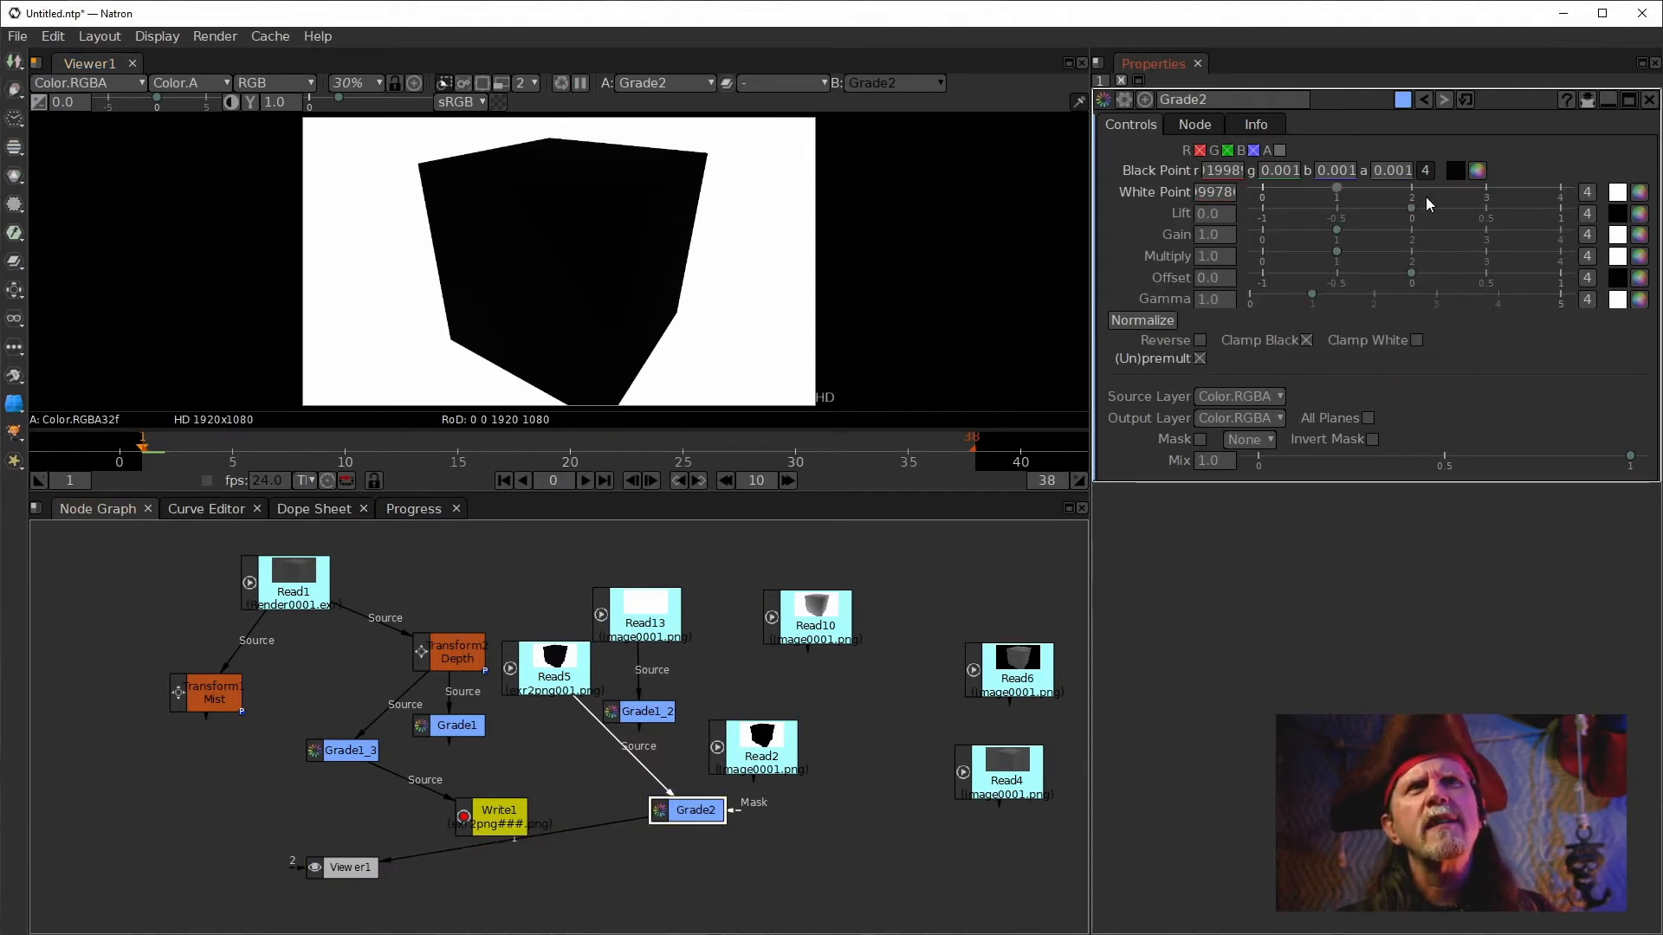
pyautogui.click(1426, 167)
pyautogui.click(1221, 173)
pyautogui.click(1210, 200)
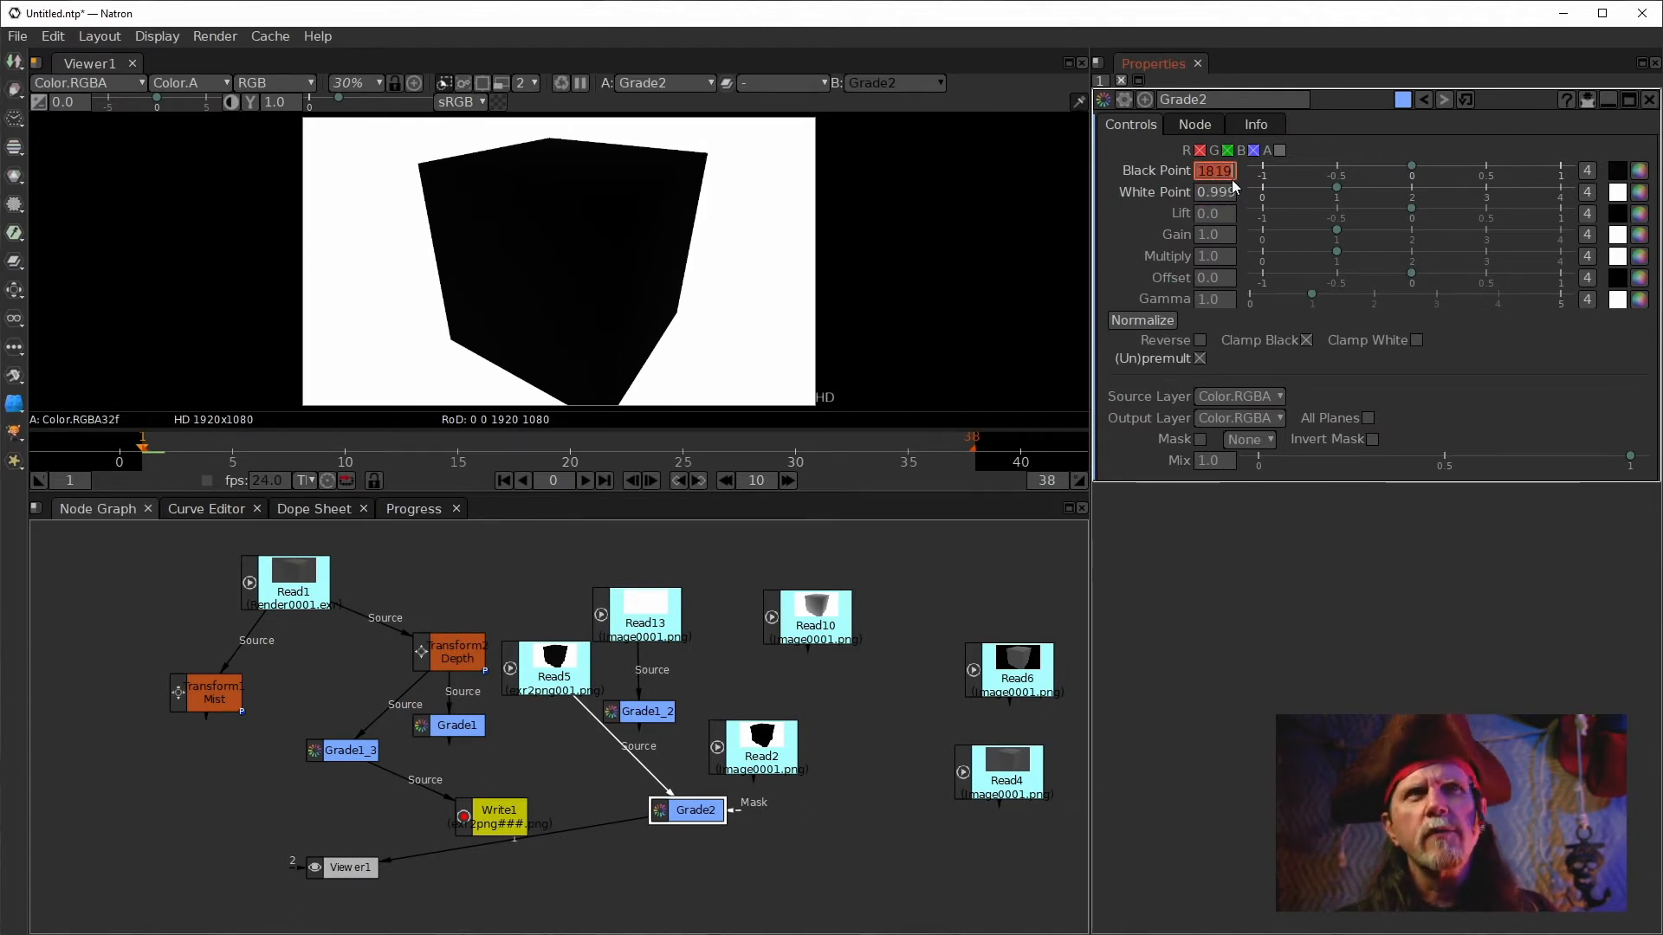
pyautogui.click(1223, 171)
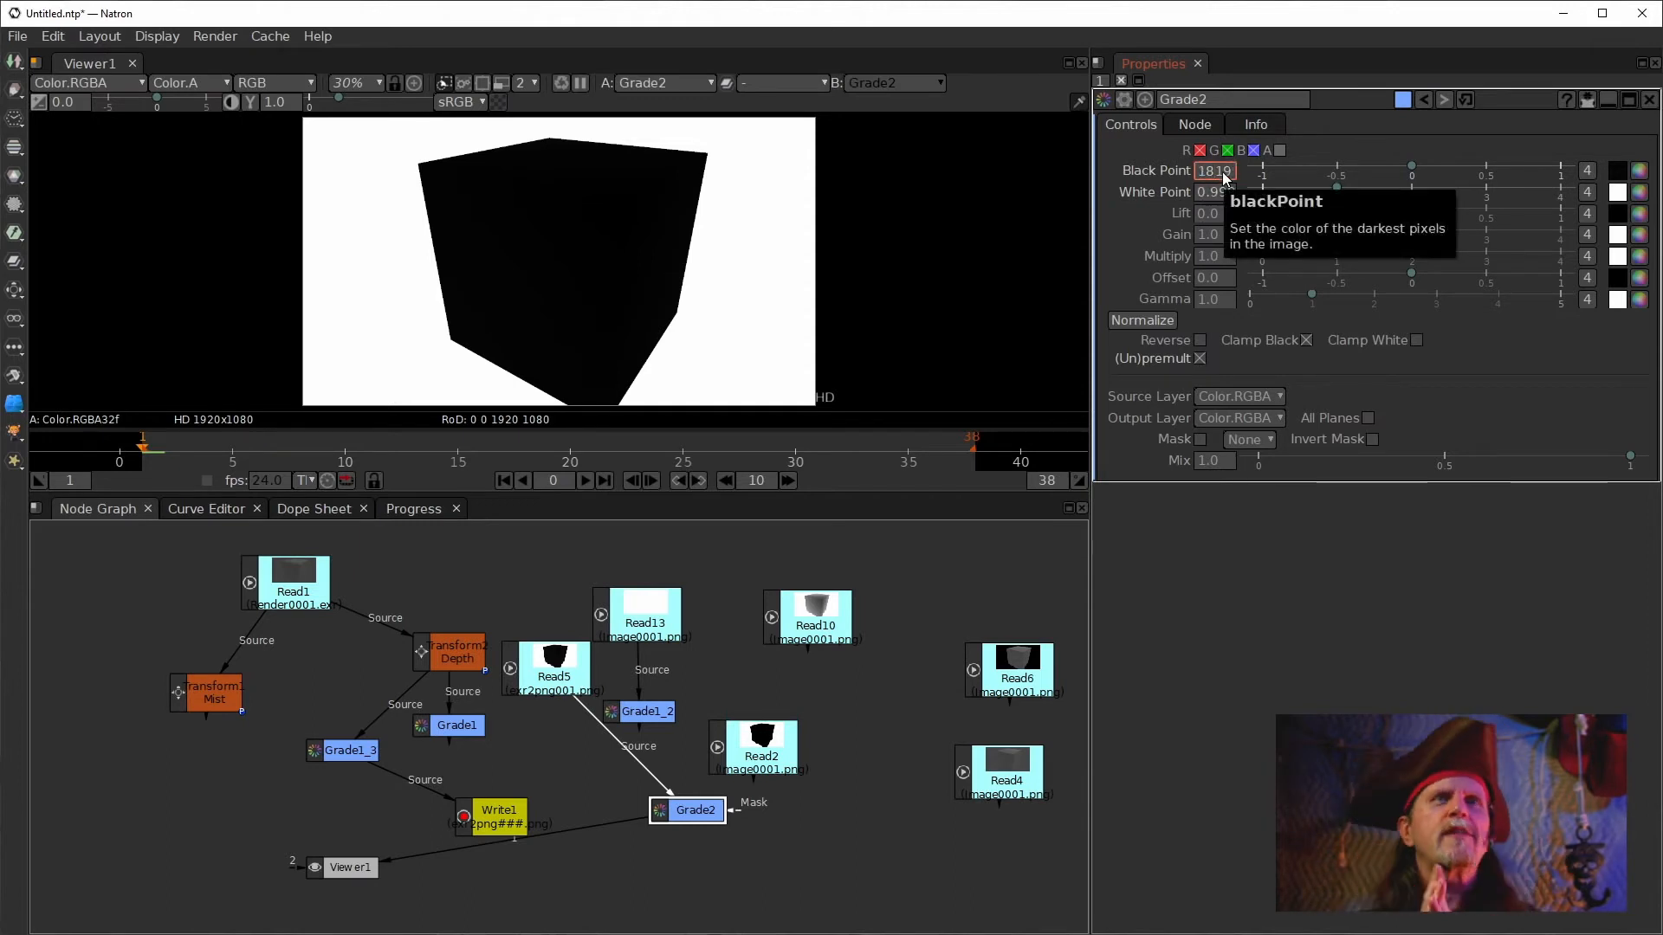
pyautogui.click(1120, 220)
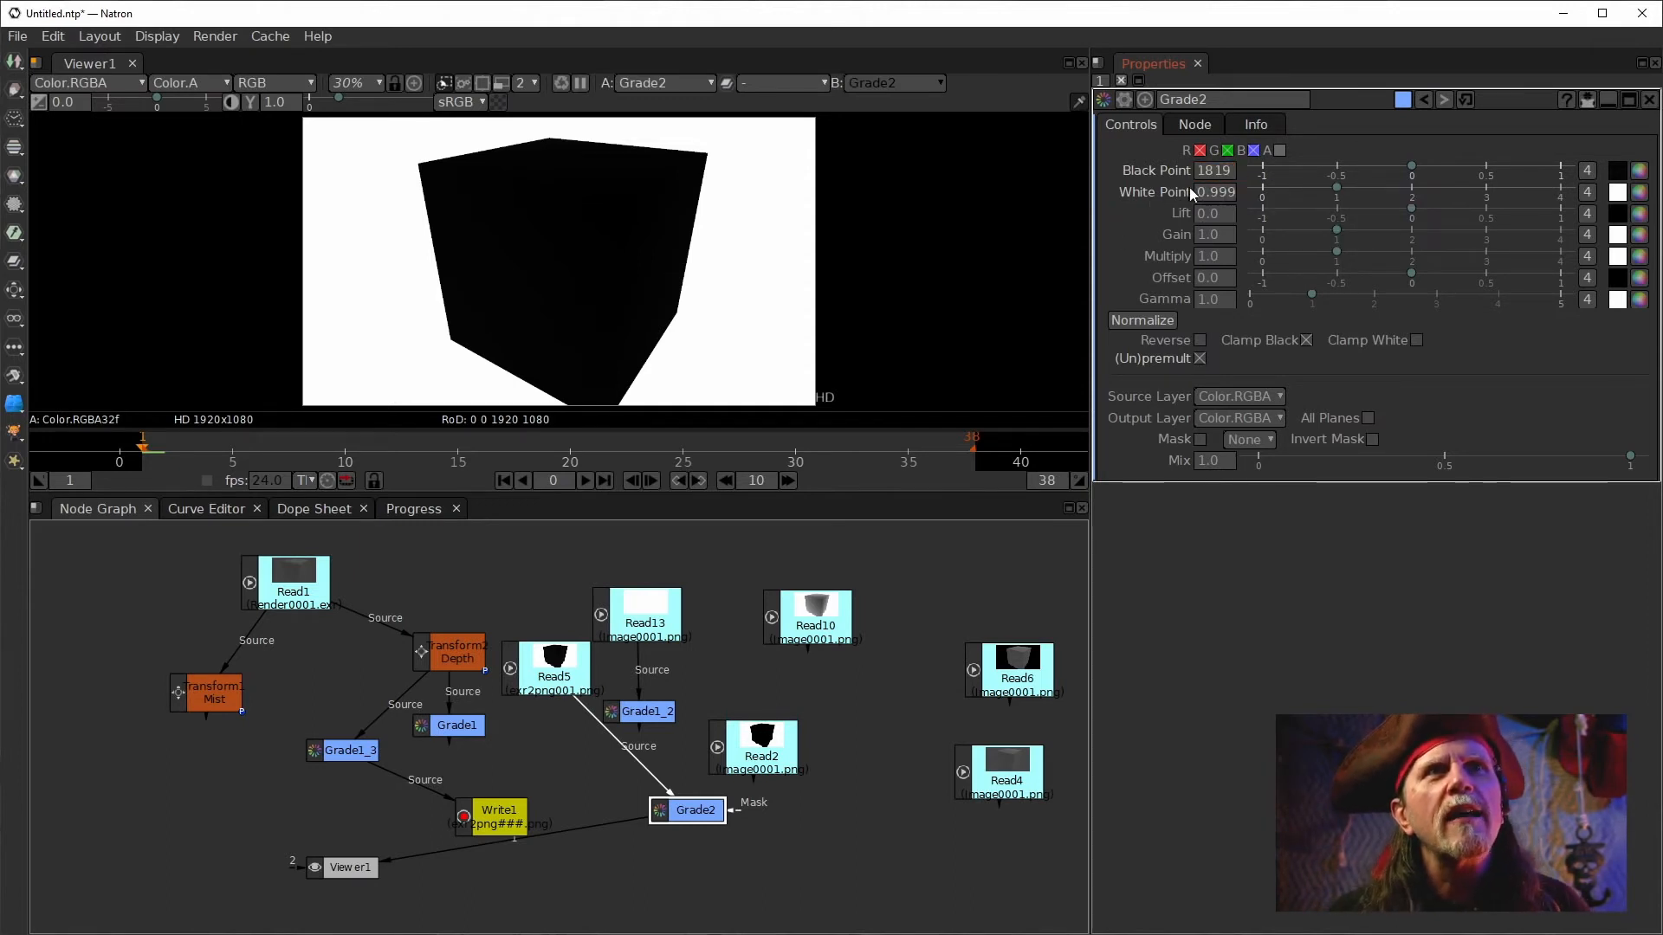
pyautogui.click(1207, 173)
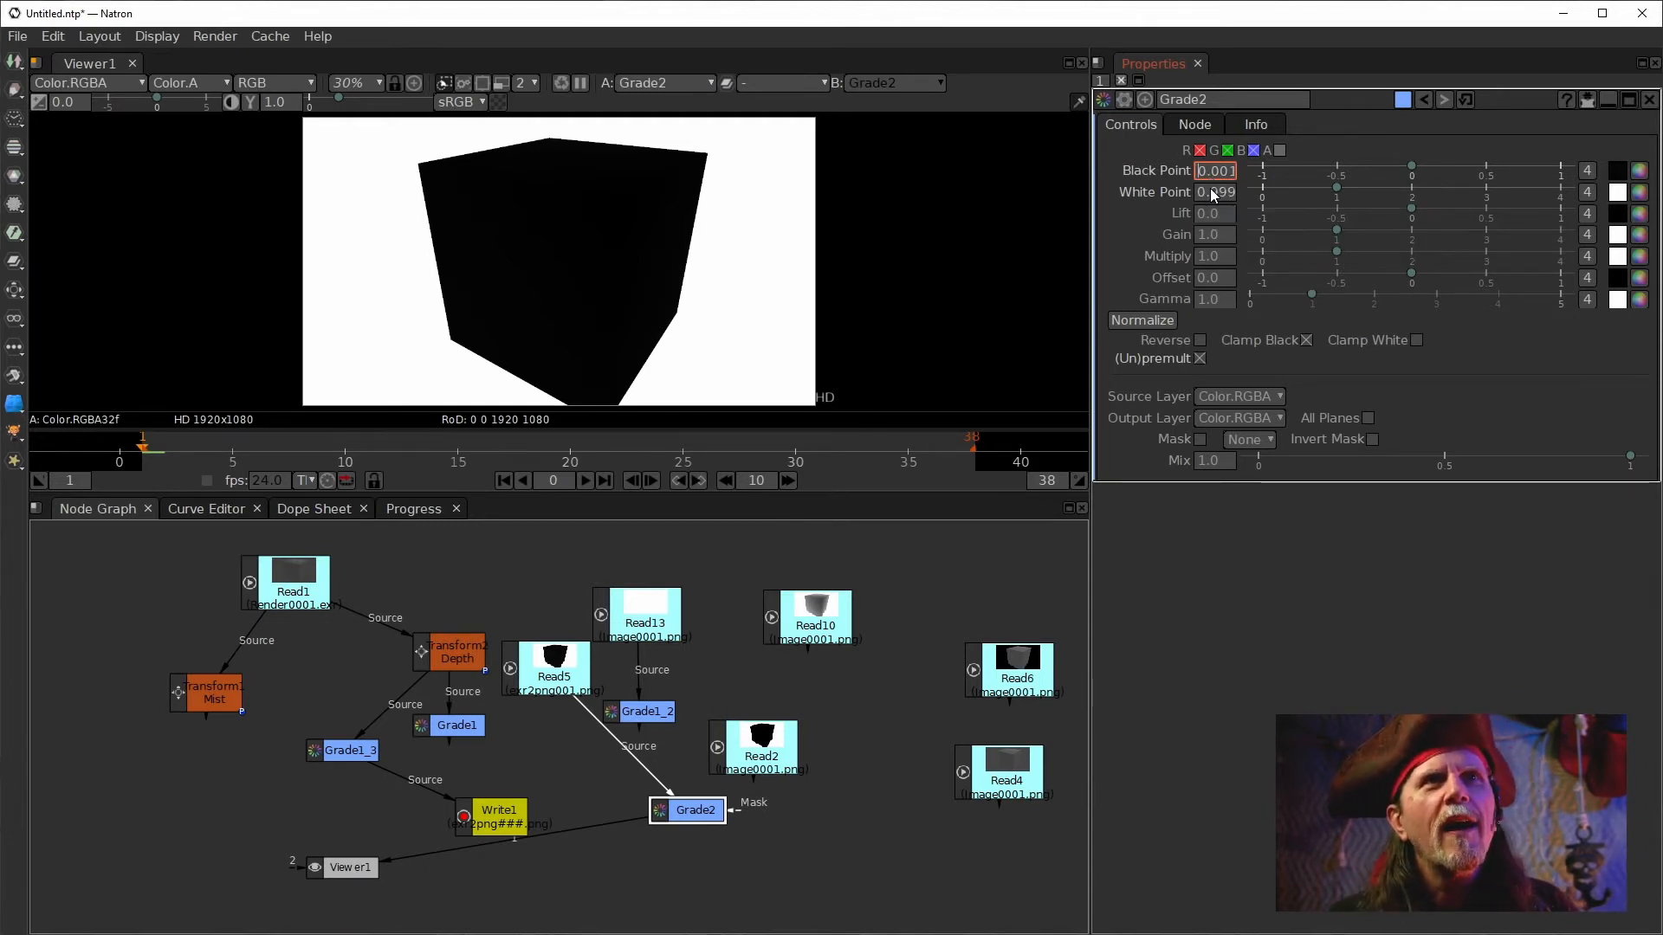
# Scroll through the Black Point and White Point fields to read their full digits.
pyautogui.press('Right')
pyautogui.press('Right')
pyautogui.press('Right')
pyautogui.press('Right')
pyautogui.press('Right')
pyautogui.press('Right')
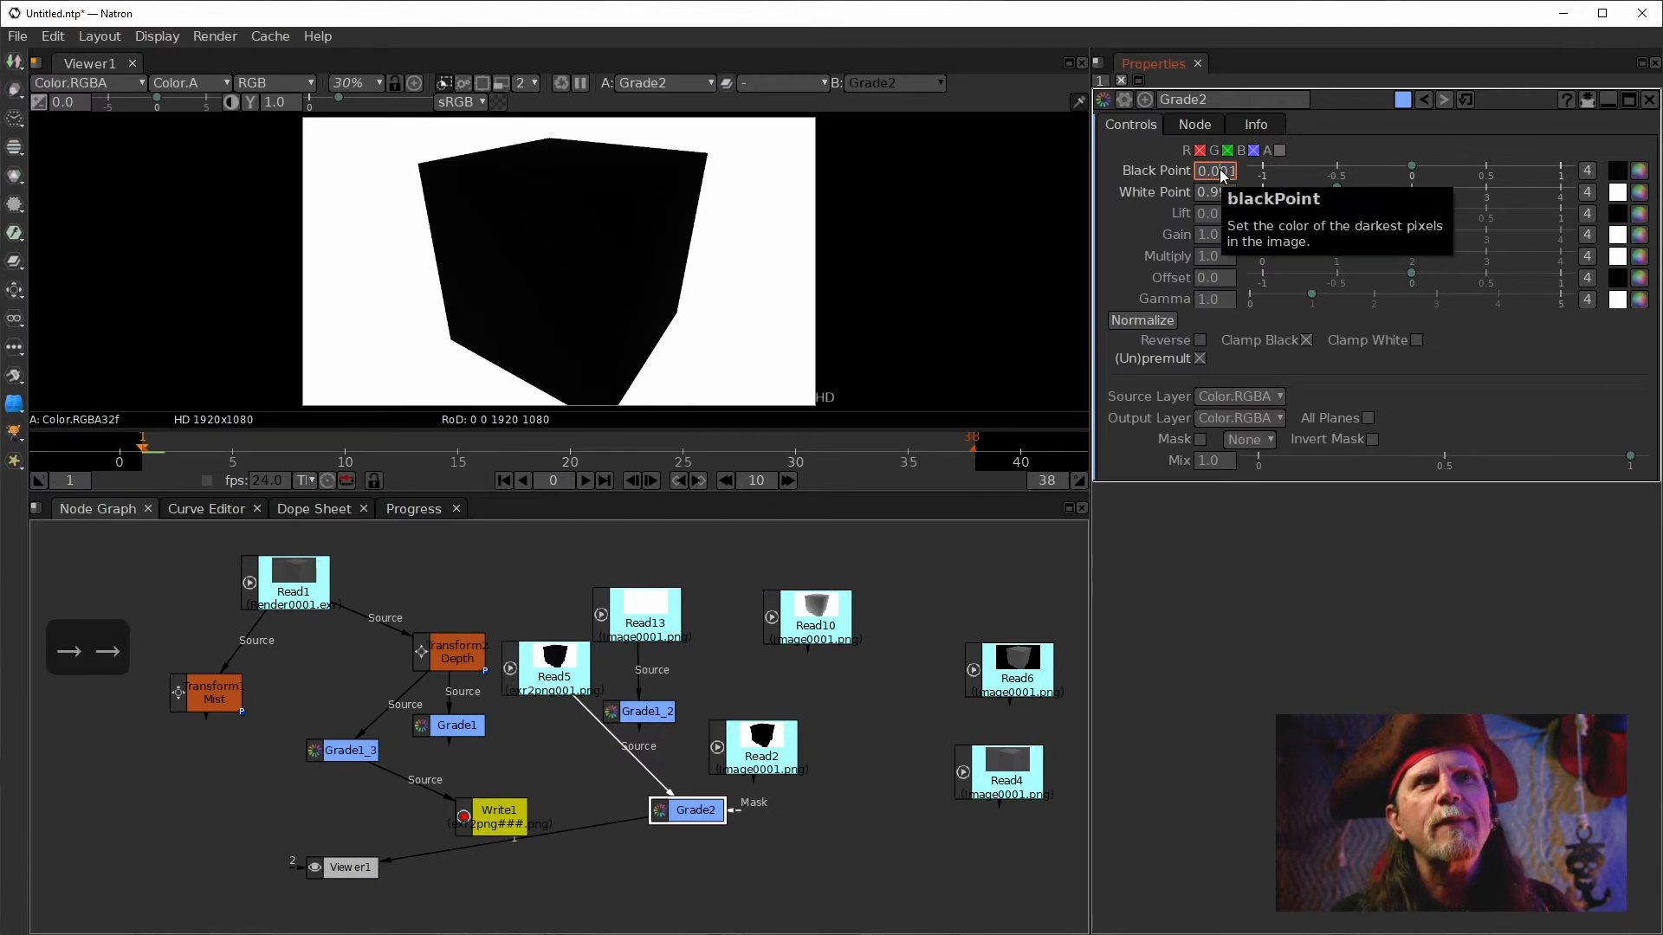
pyautogui.press('Right')
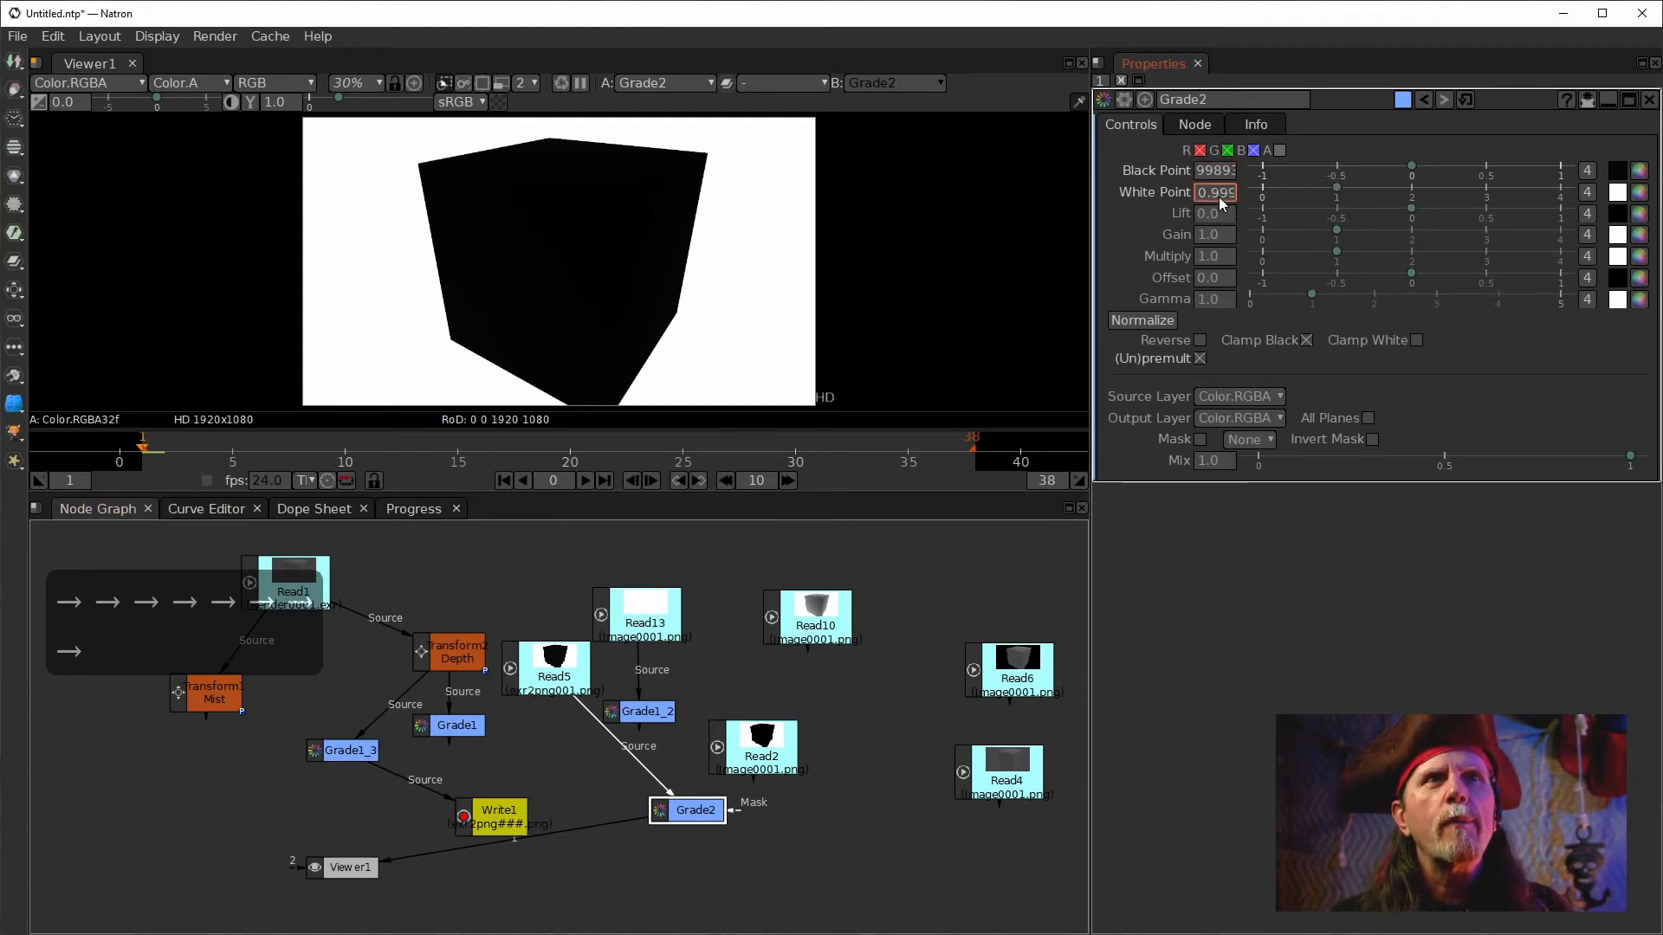
pyautogui.press('Right')
pyautogui.press('Right')
pyautogui.press('Right')
pyautogui.press('Right')
pyautogui.press('Right')
pyautogui.press('Right')
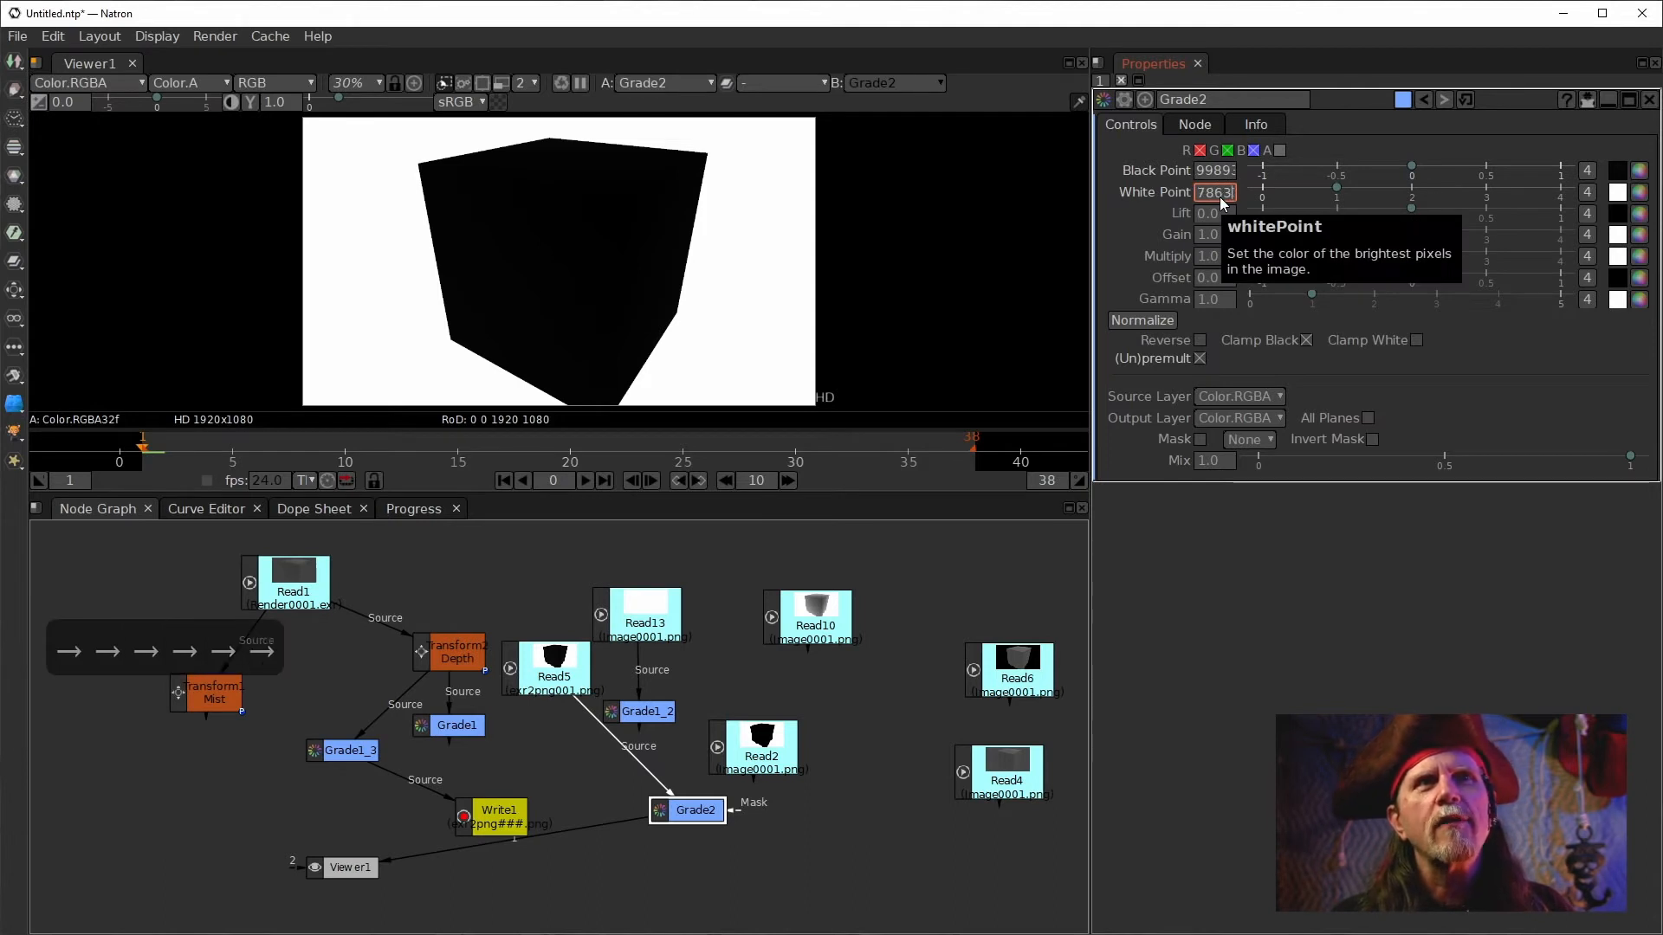
pyautogui.press('Left')
pyautogui.press('Left')
pyautogui.press('Left')
pyautogui.press('Left')
pyautogui.press('Left')
pyautogui.press('Left')
pyautogui.press('Left')
pyautogui.press('Left')
pyautogui.press('Left')
pyautogui.press('Left')
pyautogui.press('Left')
pyautogui.press('Right')
pyautogui.press('Right')
pyautogui.press('Right')
pyautogui.press('Right')
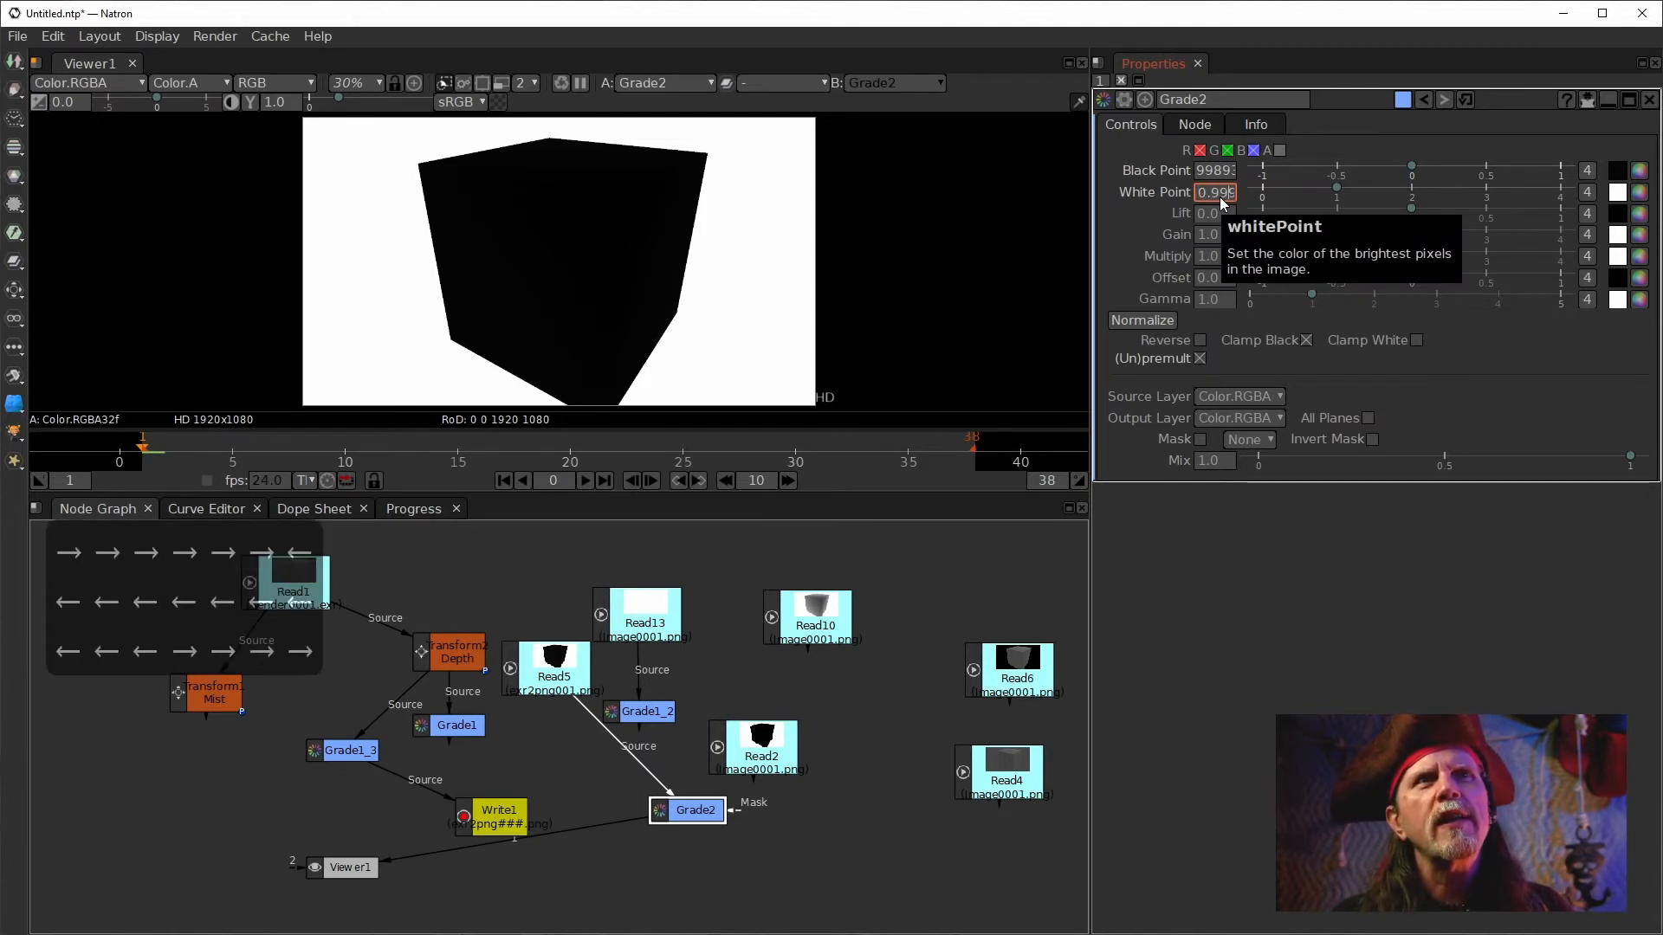
pyautogui.press('Left')
pyautogui.press('Left')
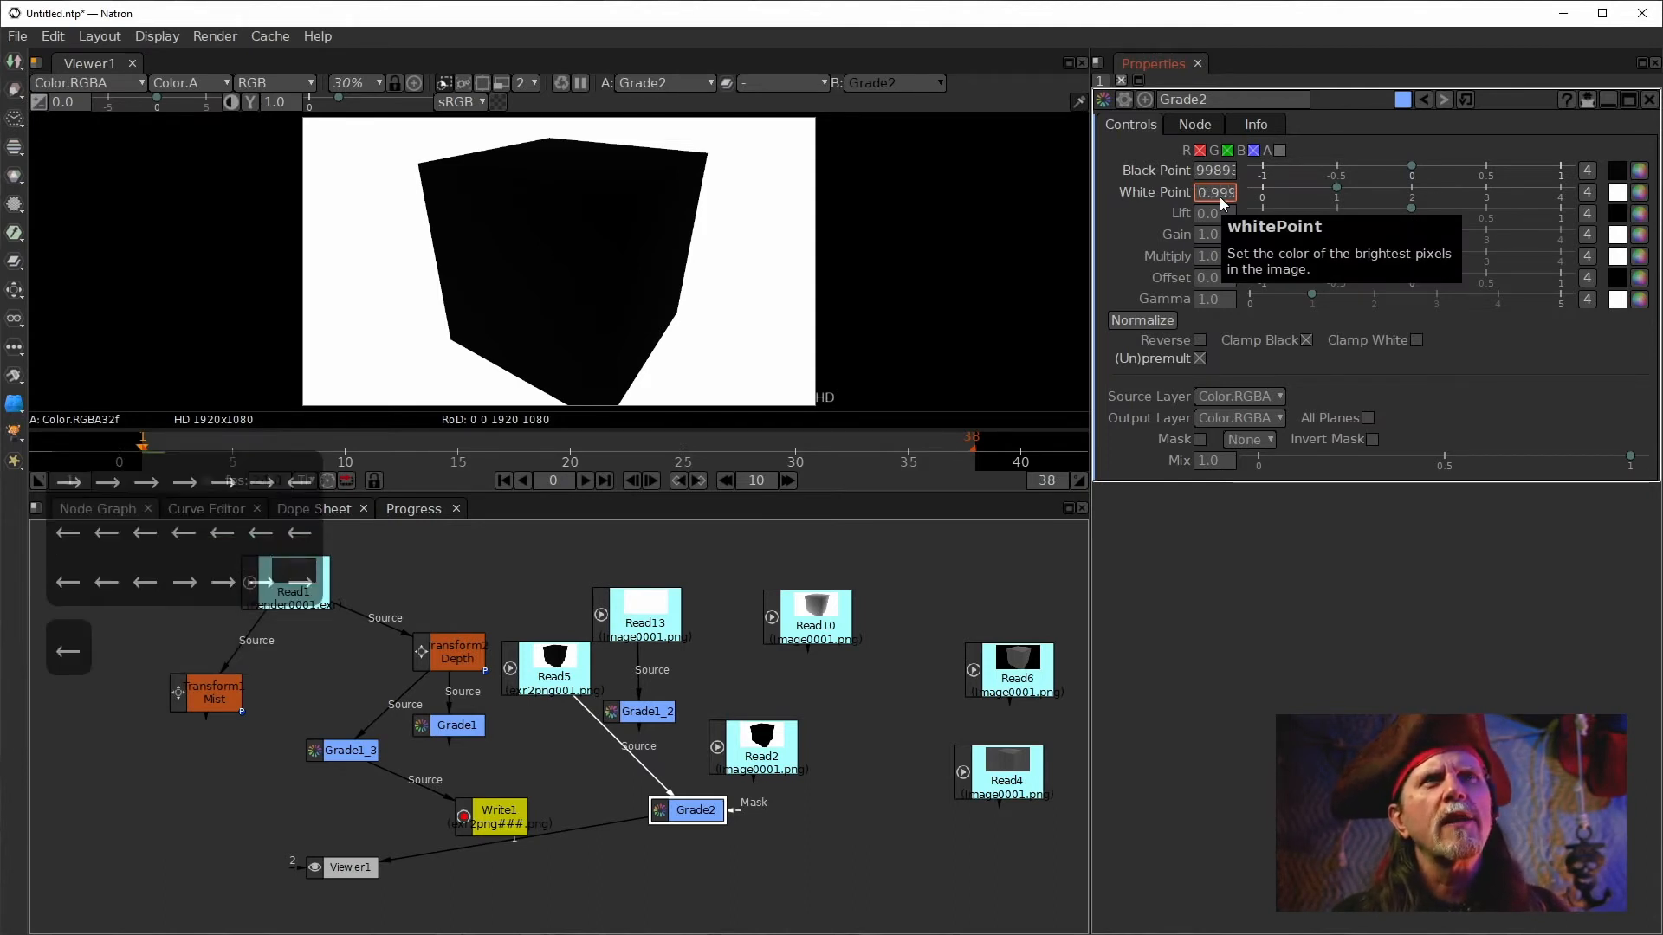
# Set Grade2's White Point to about 0.009 and view Grade2's output.
pyautogui.press('Delete')
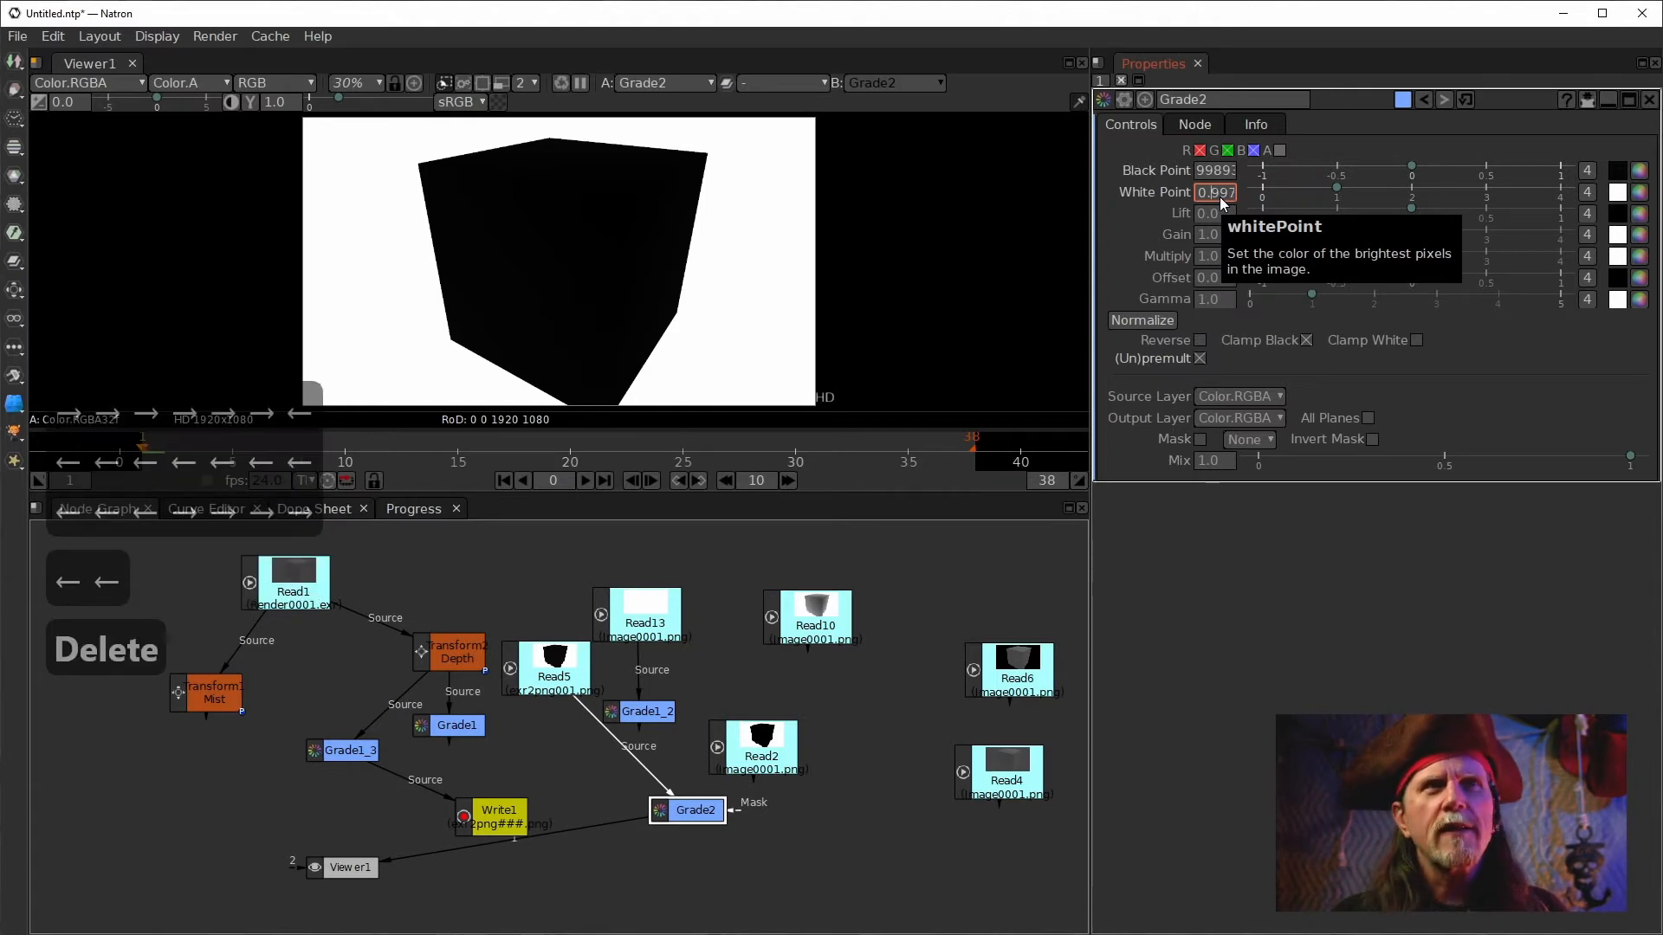
pyautogui.write('0')
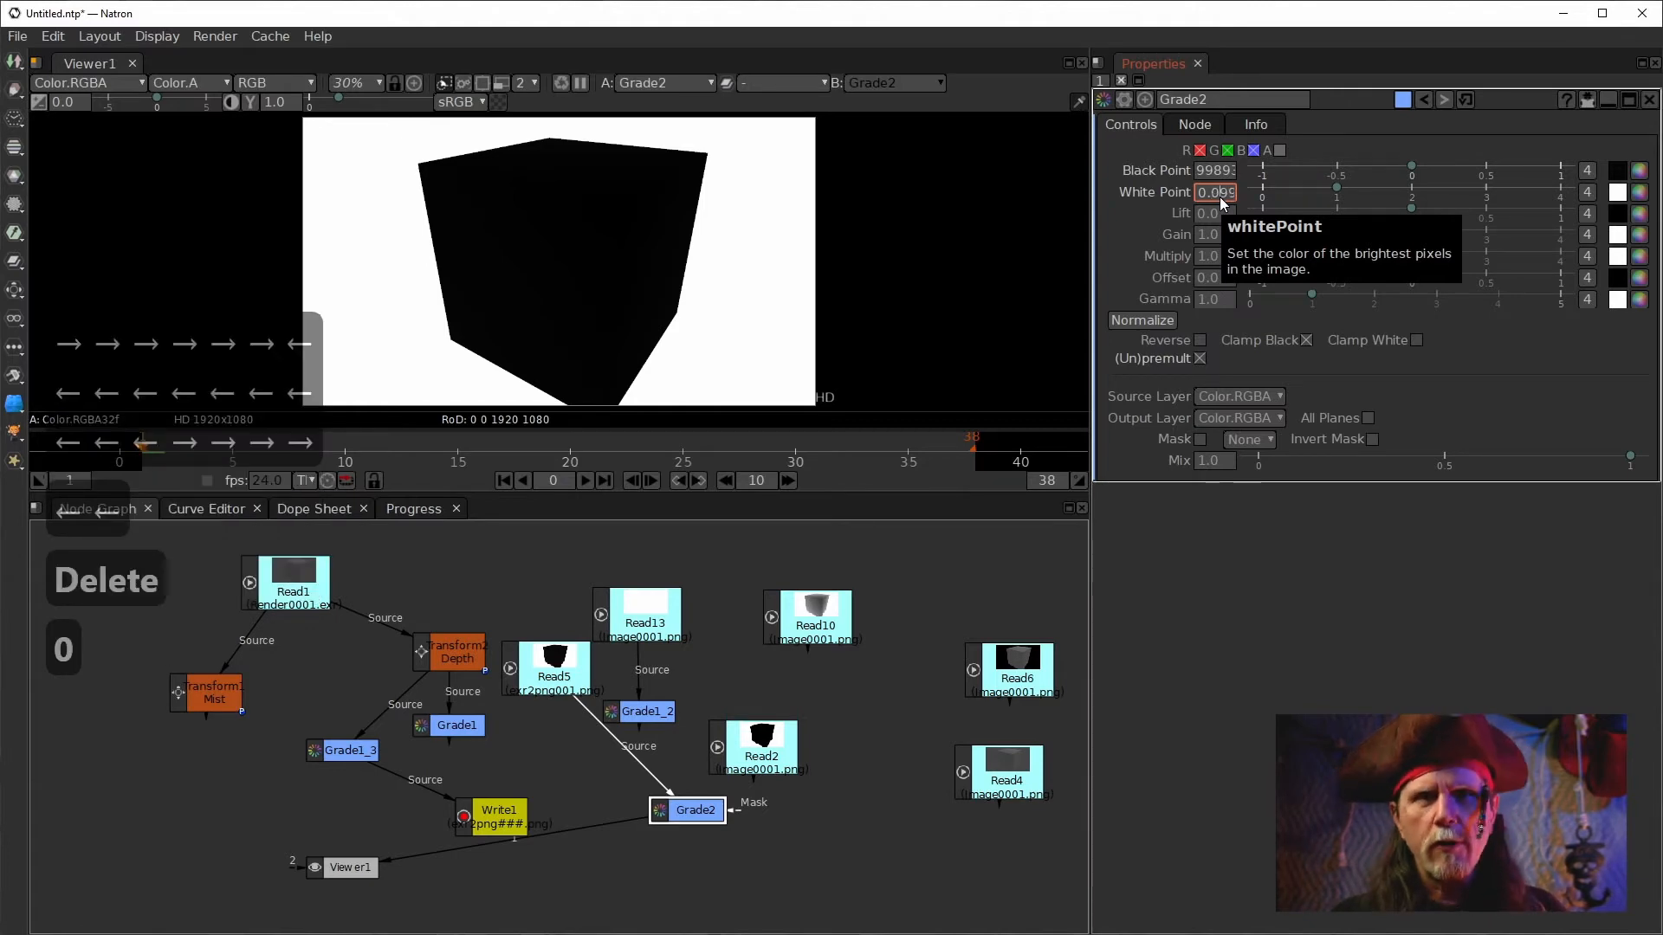
pyautogui.press('Right')
pyautogui.press('BackSpace')
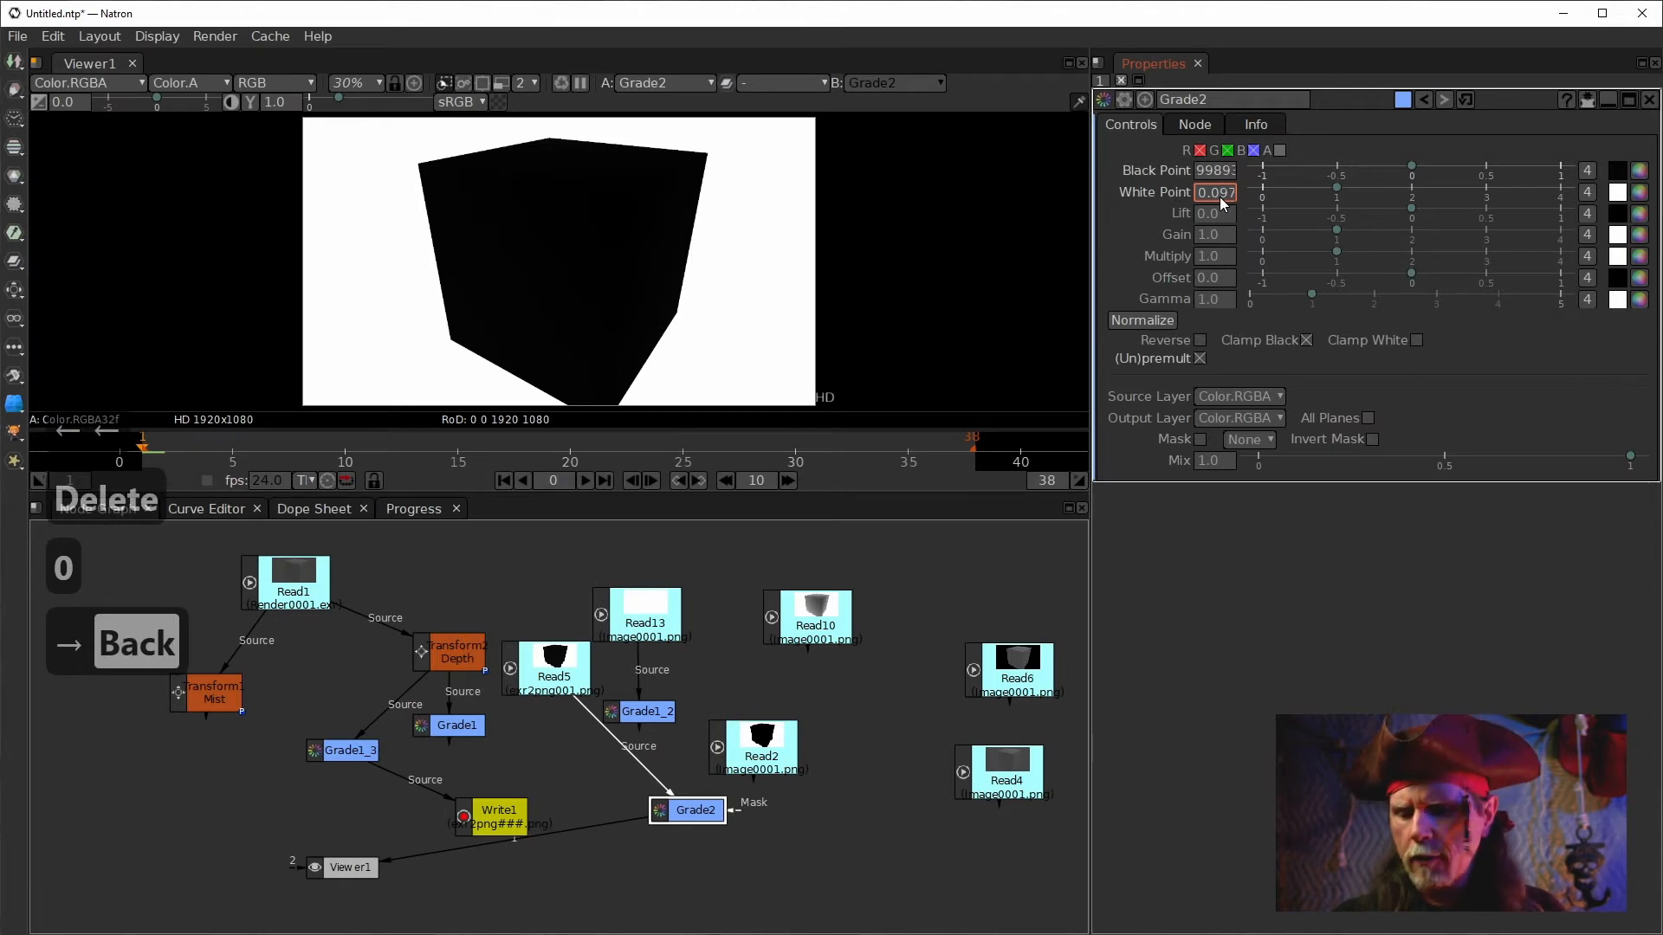
pyautogui.write('0')
pyautogui.press('Return')
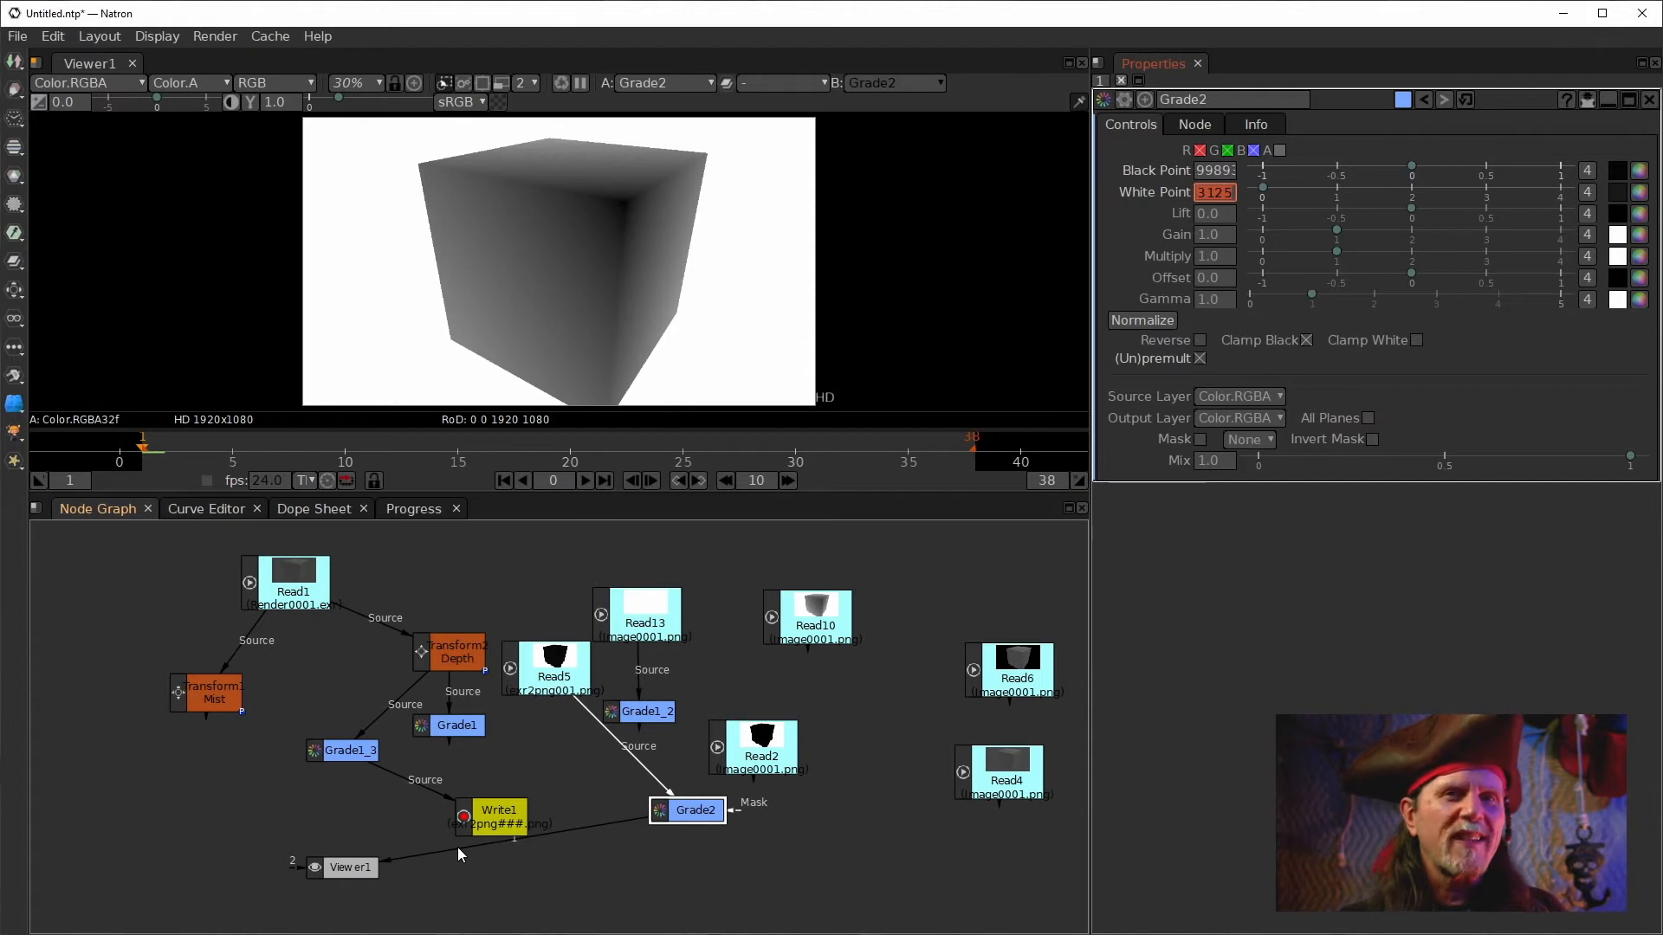
pyautogui.moveTo(465, 846); pyautogui.dragTo(690, 817)
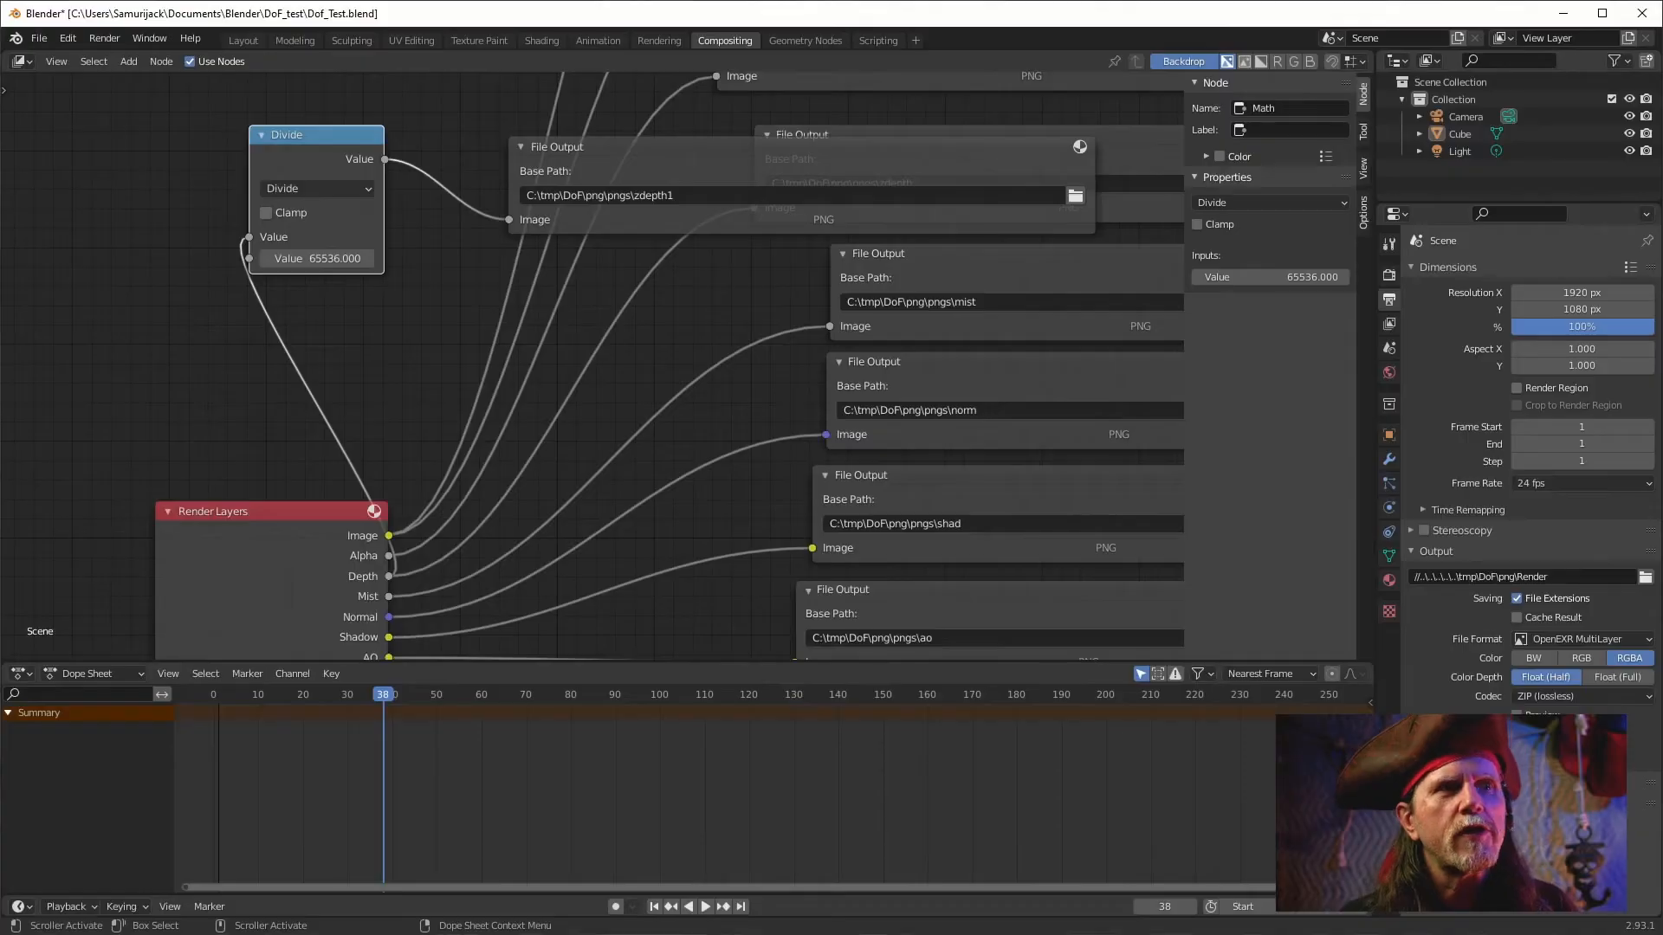
# Switch to Blender to inspect the zdepth1 File Output node's format settings, then return to Natron.
pyautogui.click(630, 151)
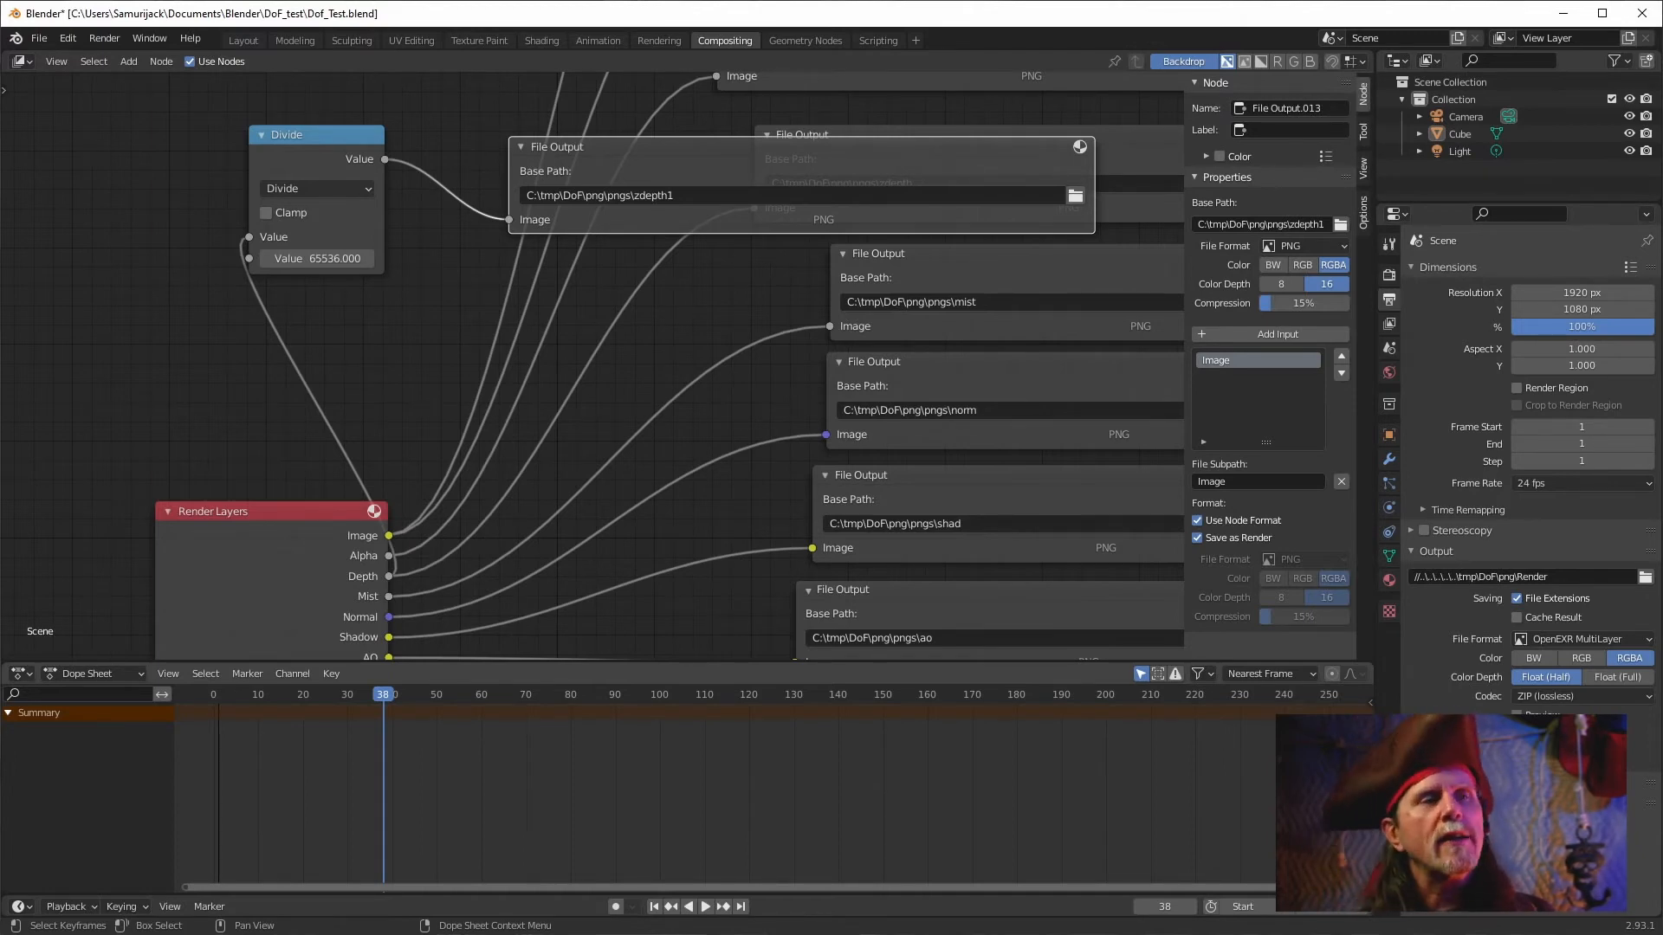
pyautogui.click(623, 934)
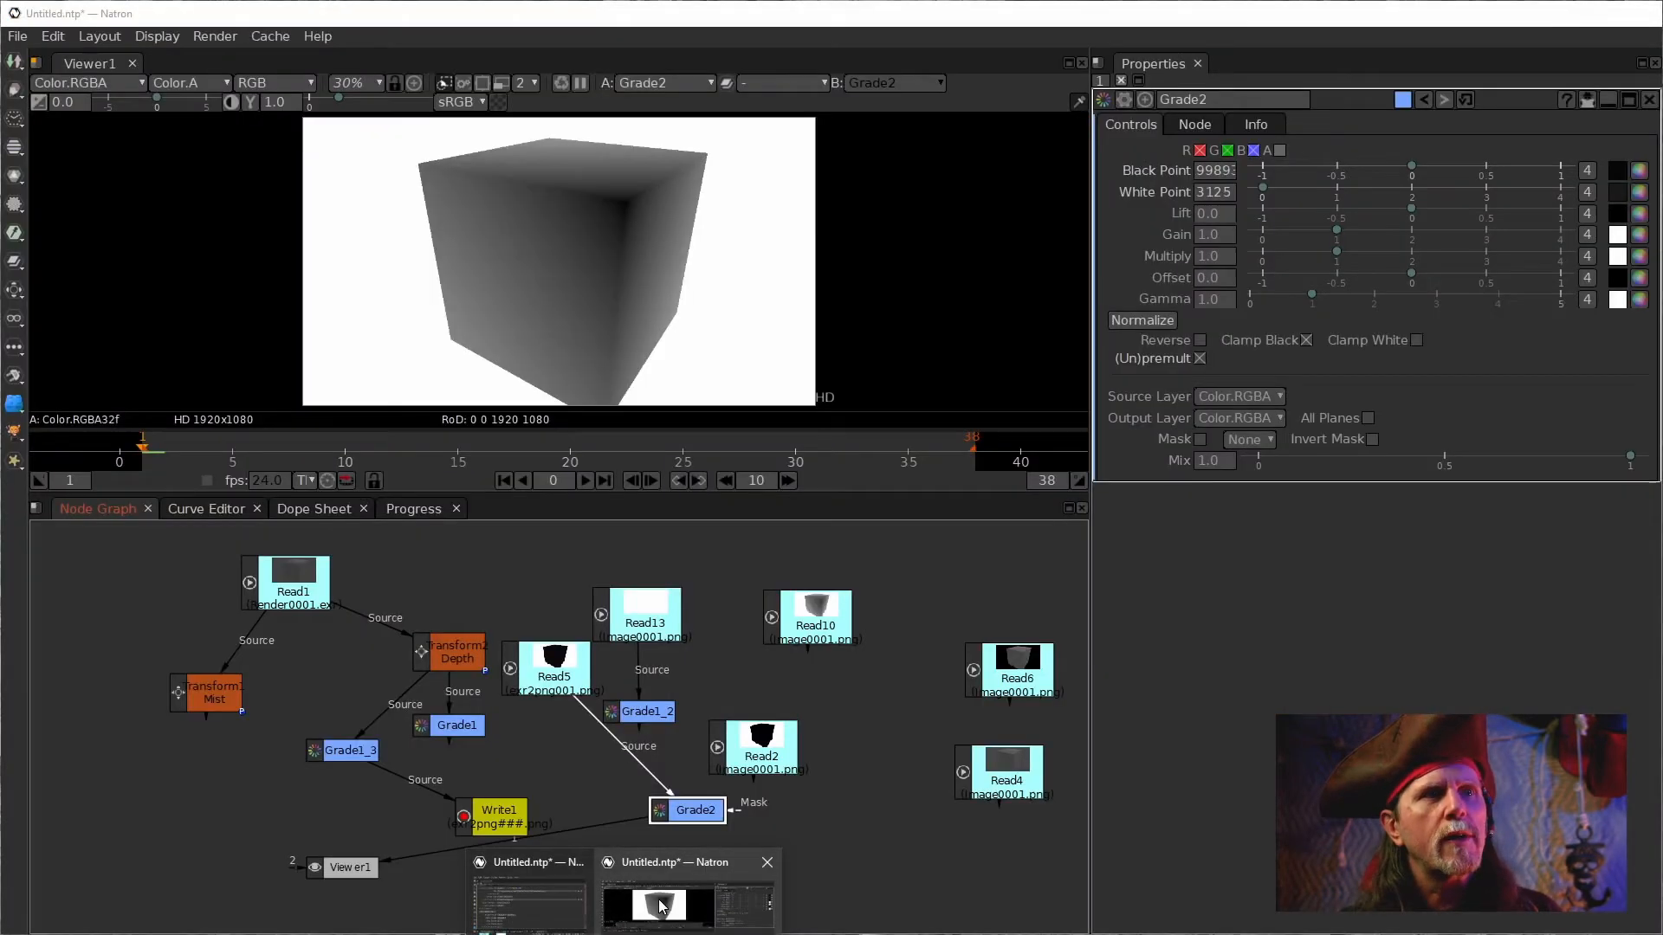
pyautogui.click(665, 906)
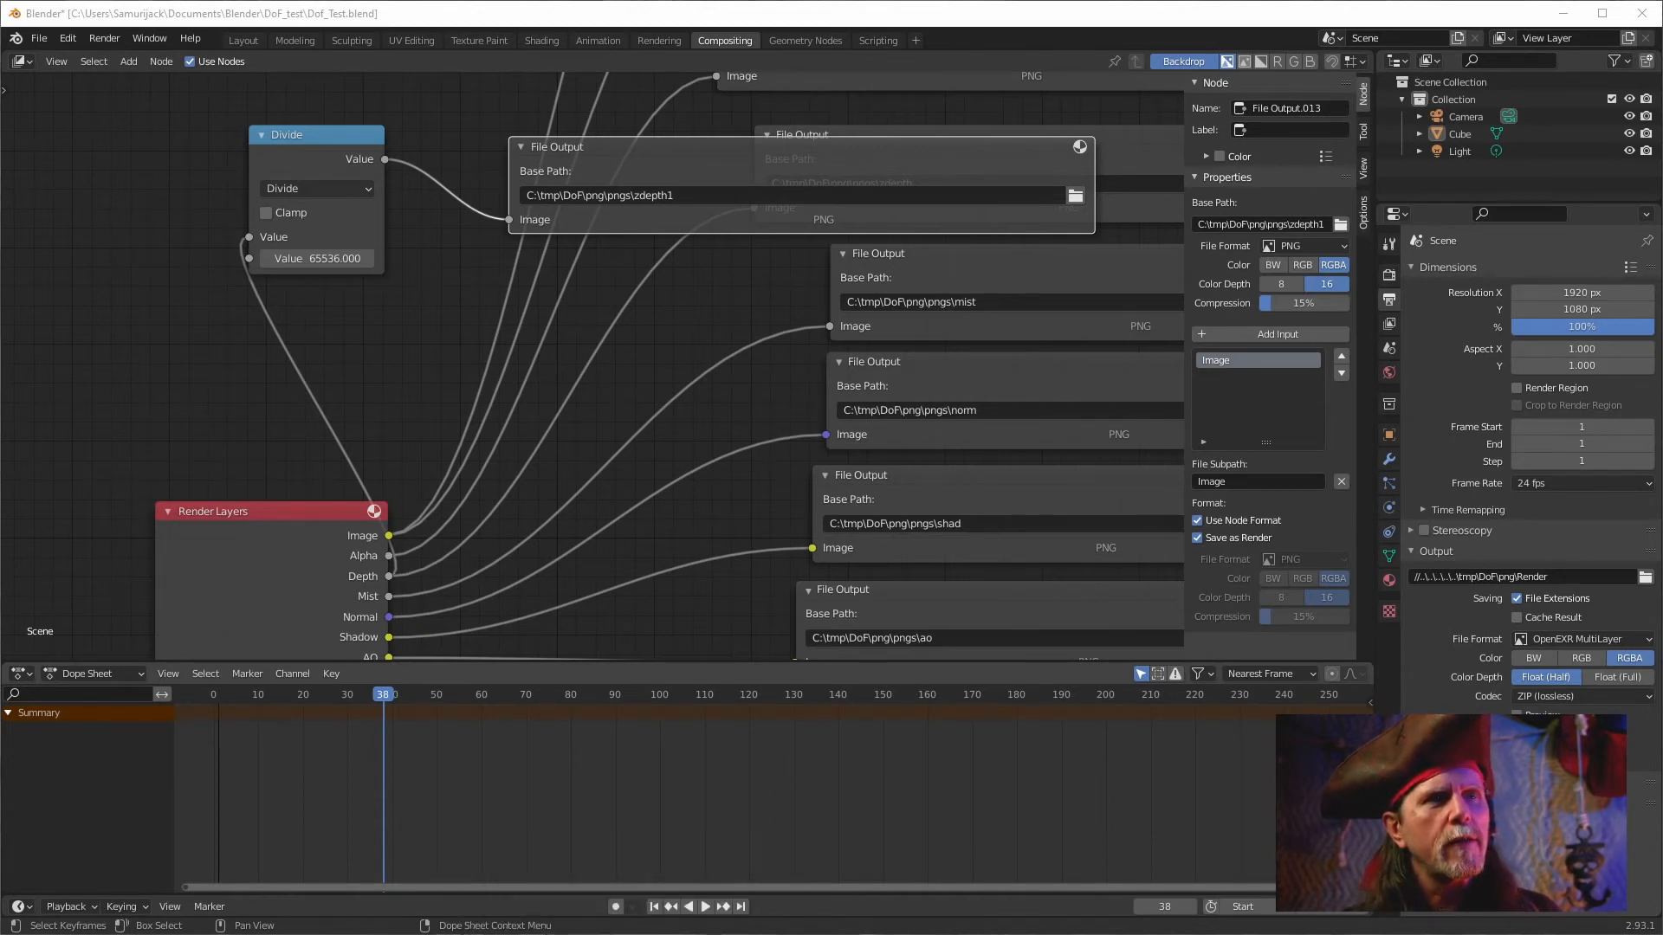
pyautogui.moveTo(623, 934)
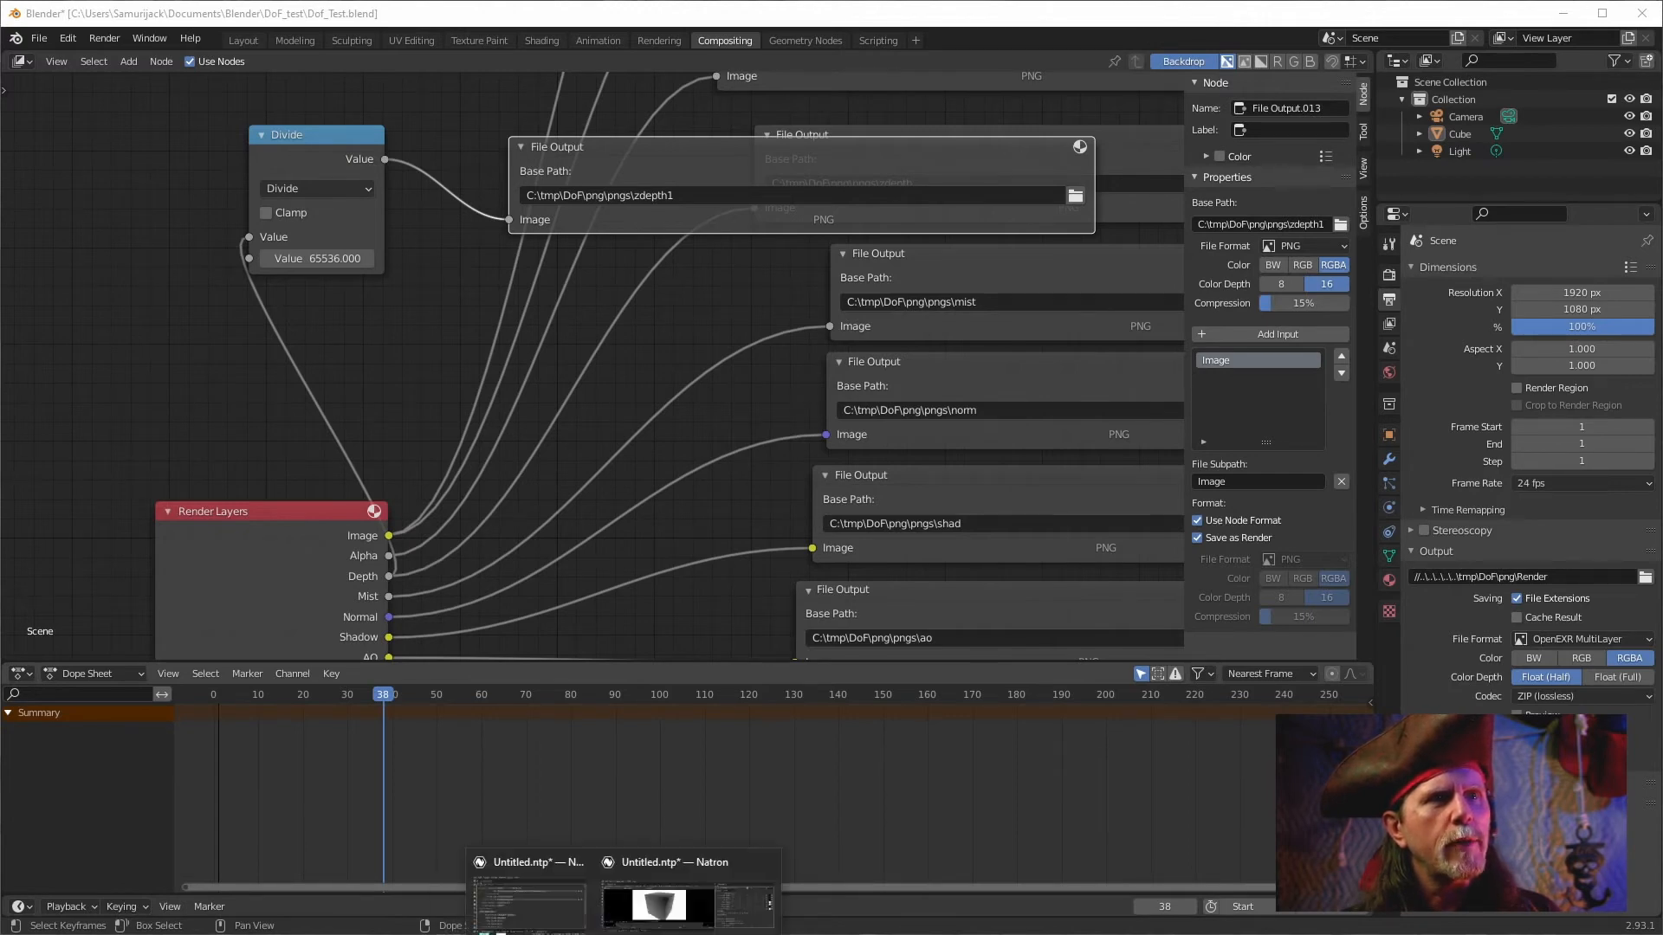
pyautogui.click(688, 901)
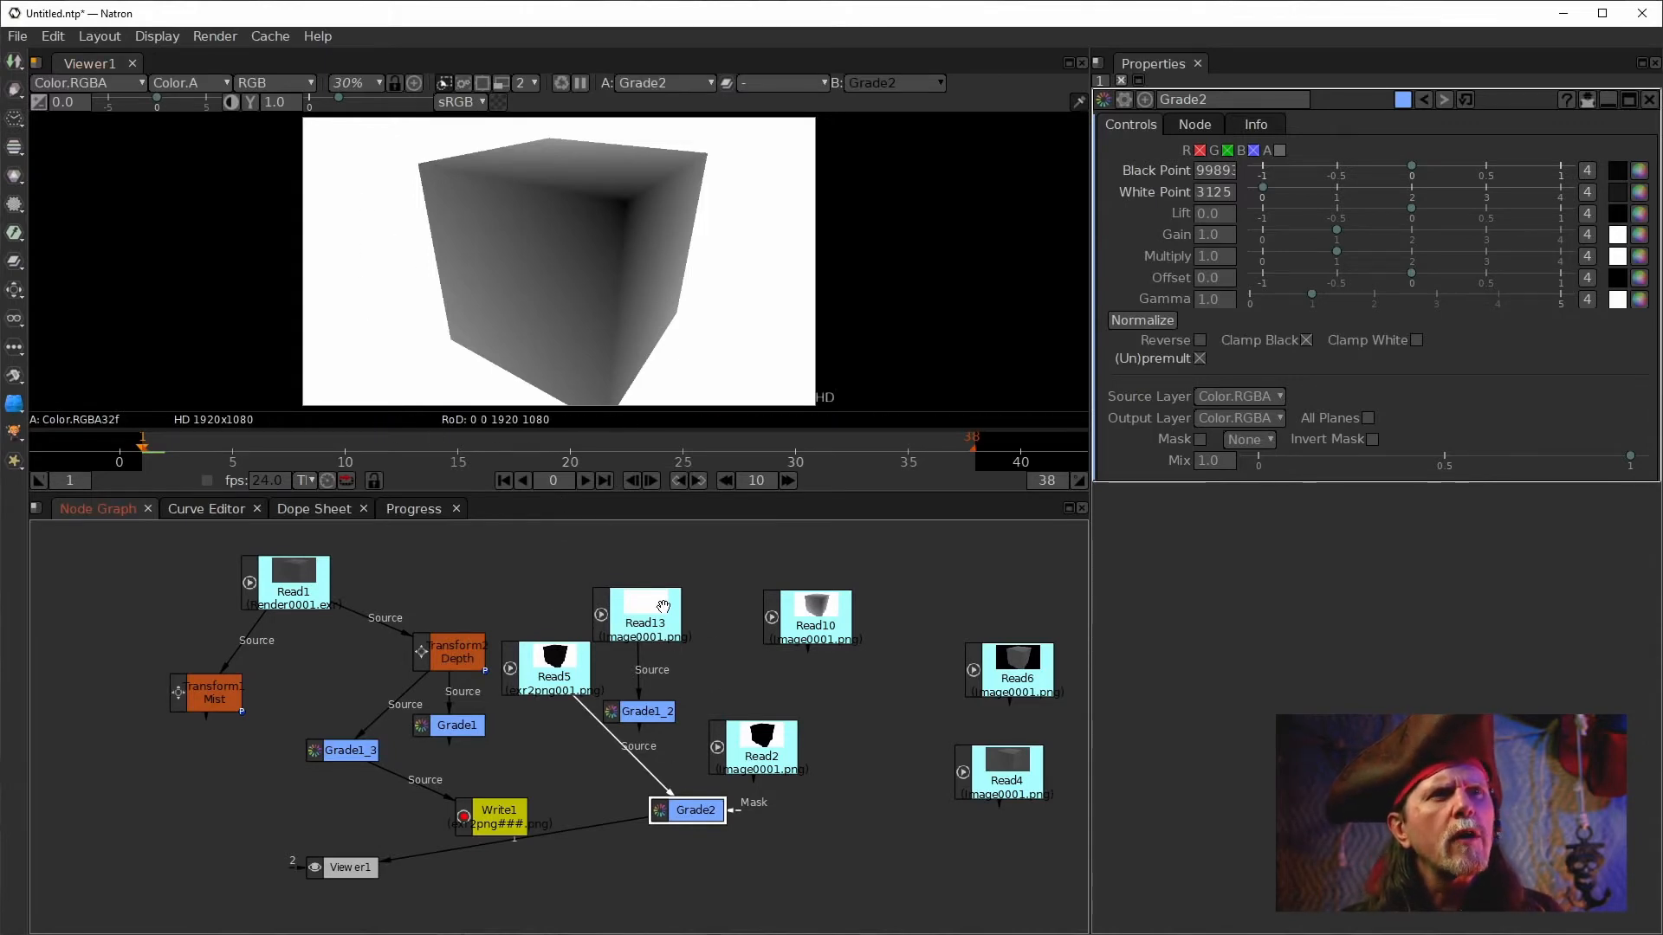
# Connect Read2's zdepth1 PNG into Grade2 and apply Grade2's Normalize.
pyautogui.doubleClick(760, 751)
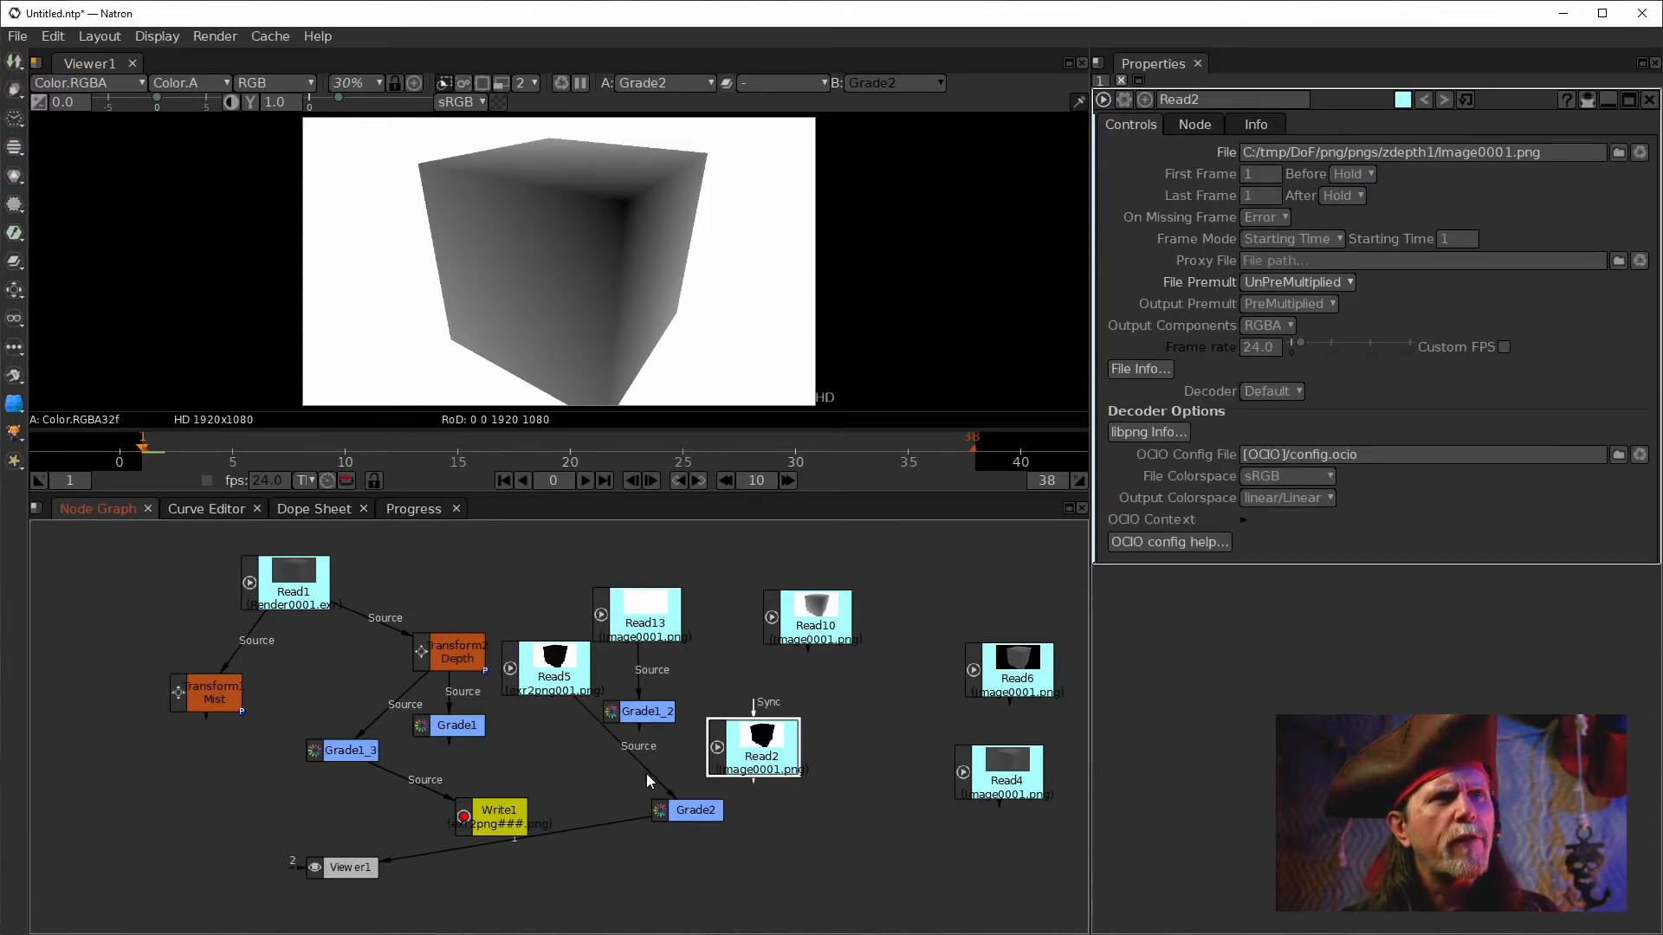
pyautogui.moveTo(651, 779); pyautogui.dragTo(717, 745)
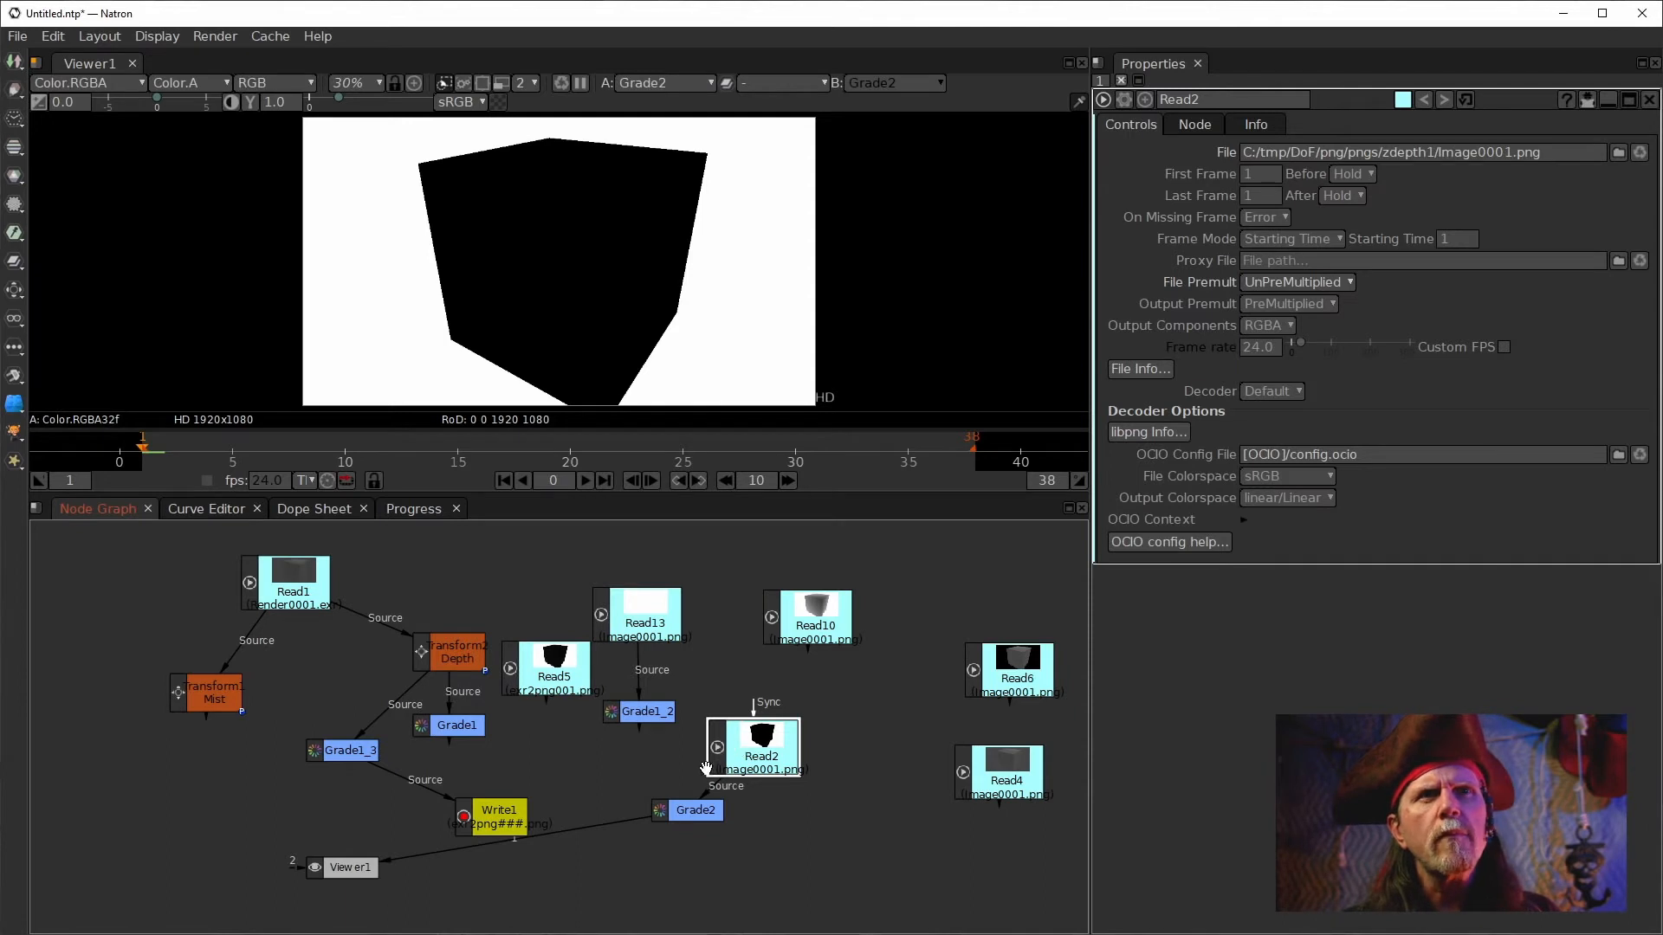
pyautogui.doubleClick(670, 810)
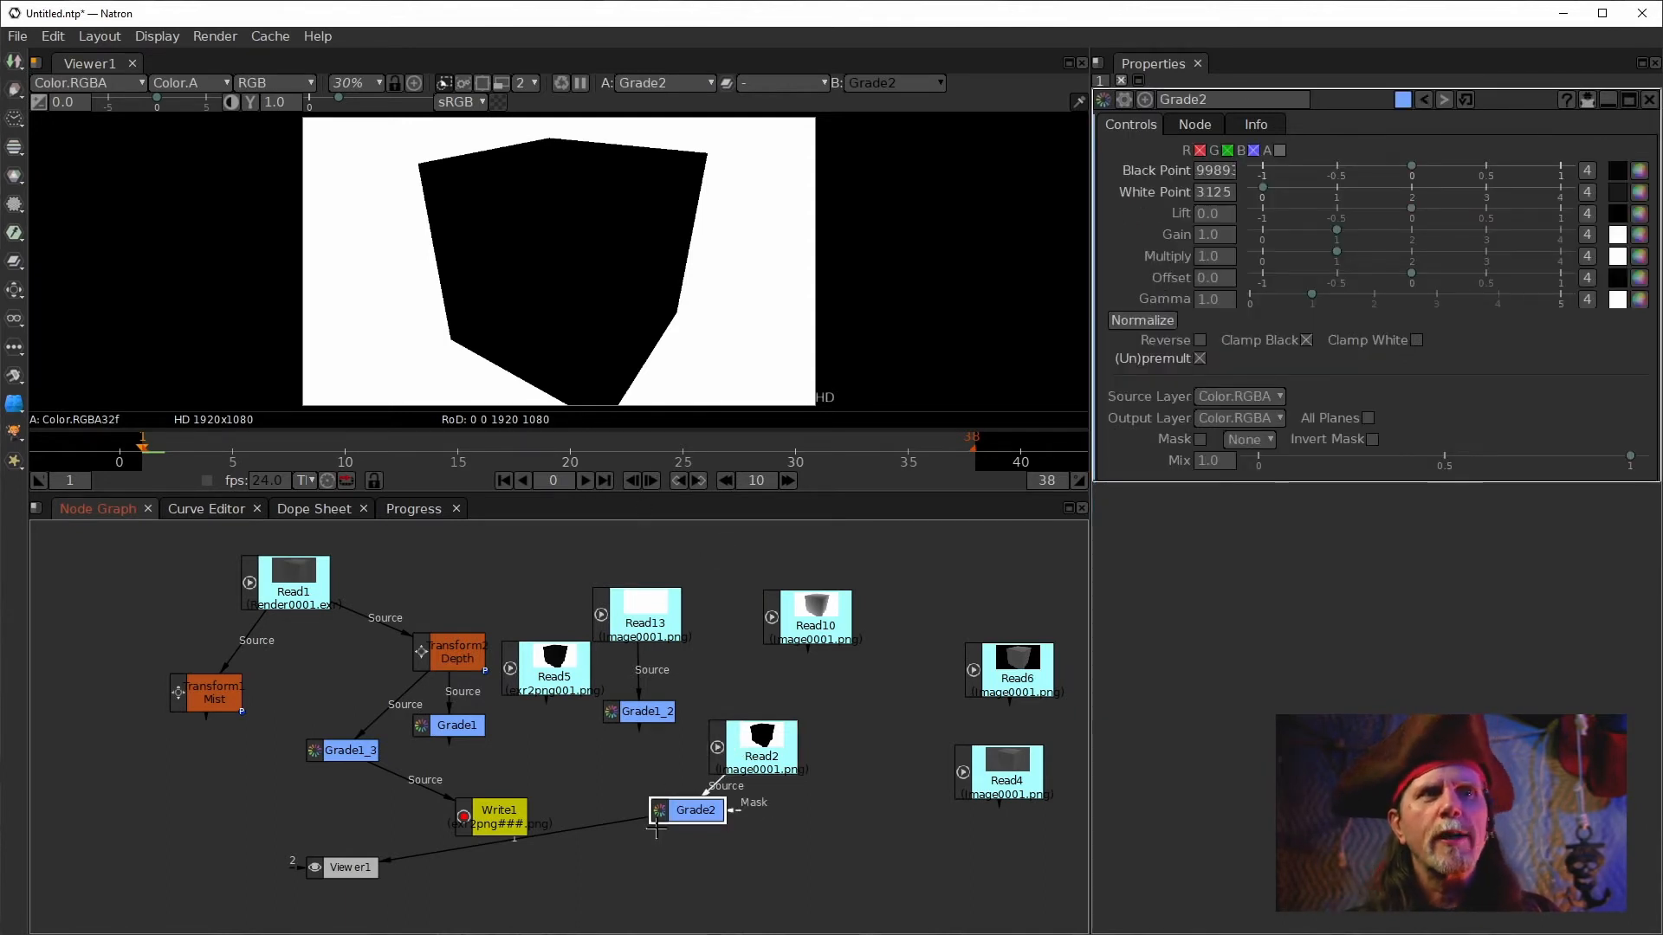
pyautogui.moveTo(711, 810); pyautogui.dragTo(710, 809)
pyautogui.click(1138, 320)
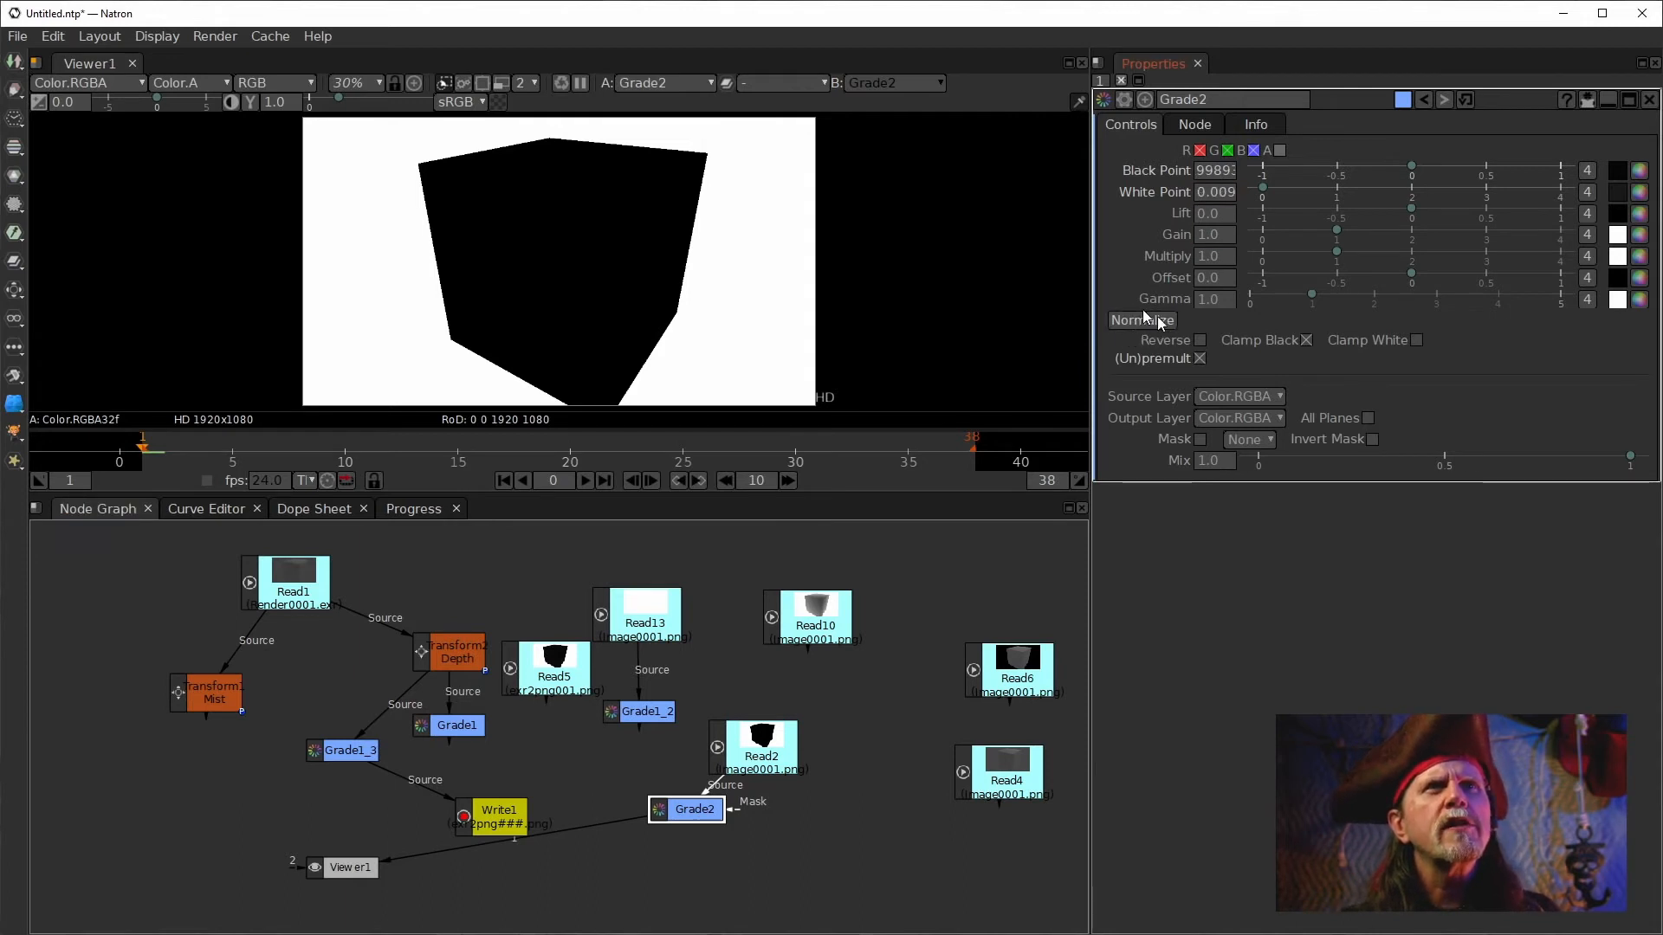
# Compare Read2 and Grade2 outputs in the viewer.
pyautogui.doubleClick(746, 730)
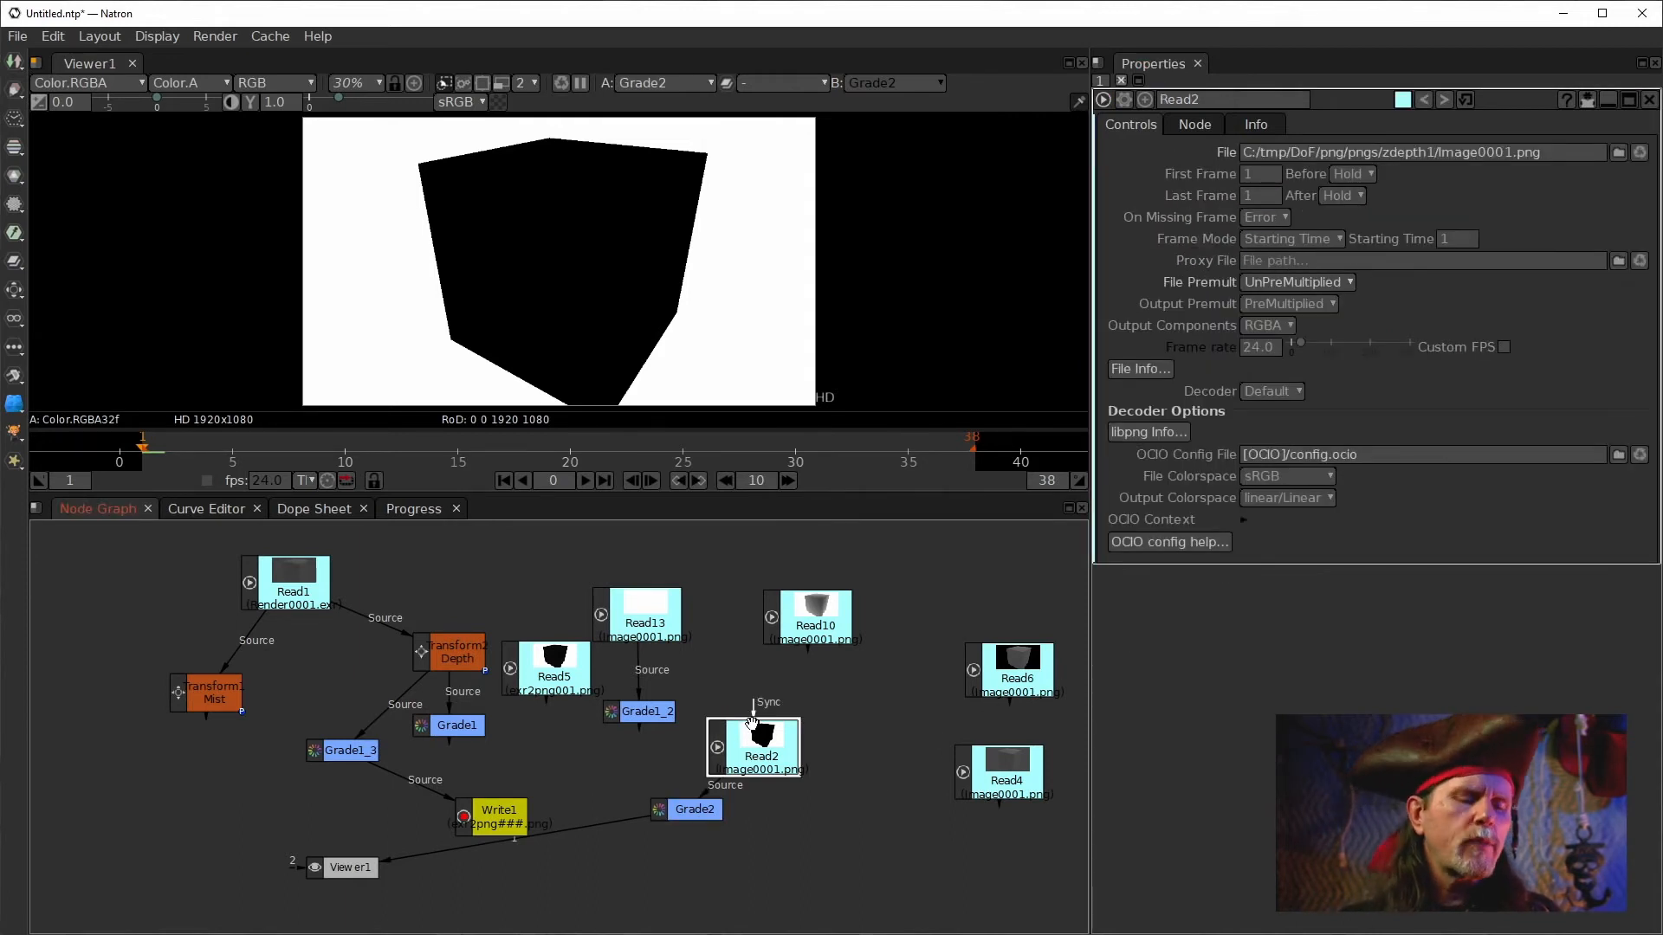
pyautogui.press('1')
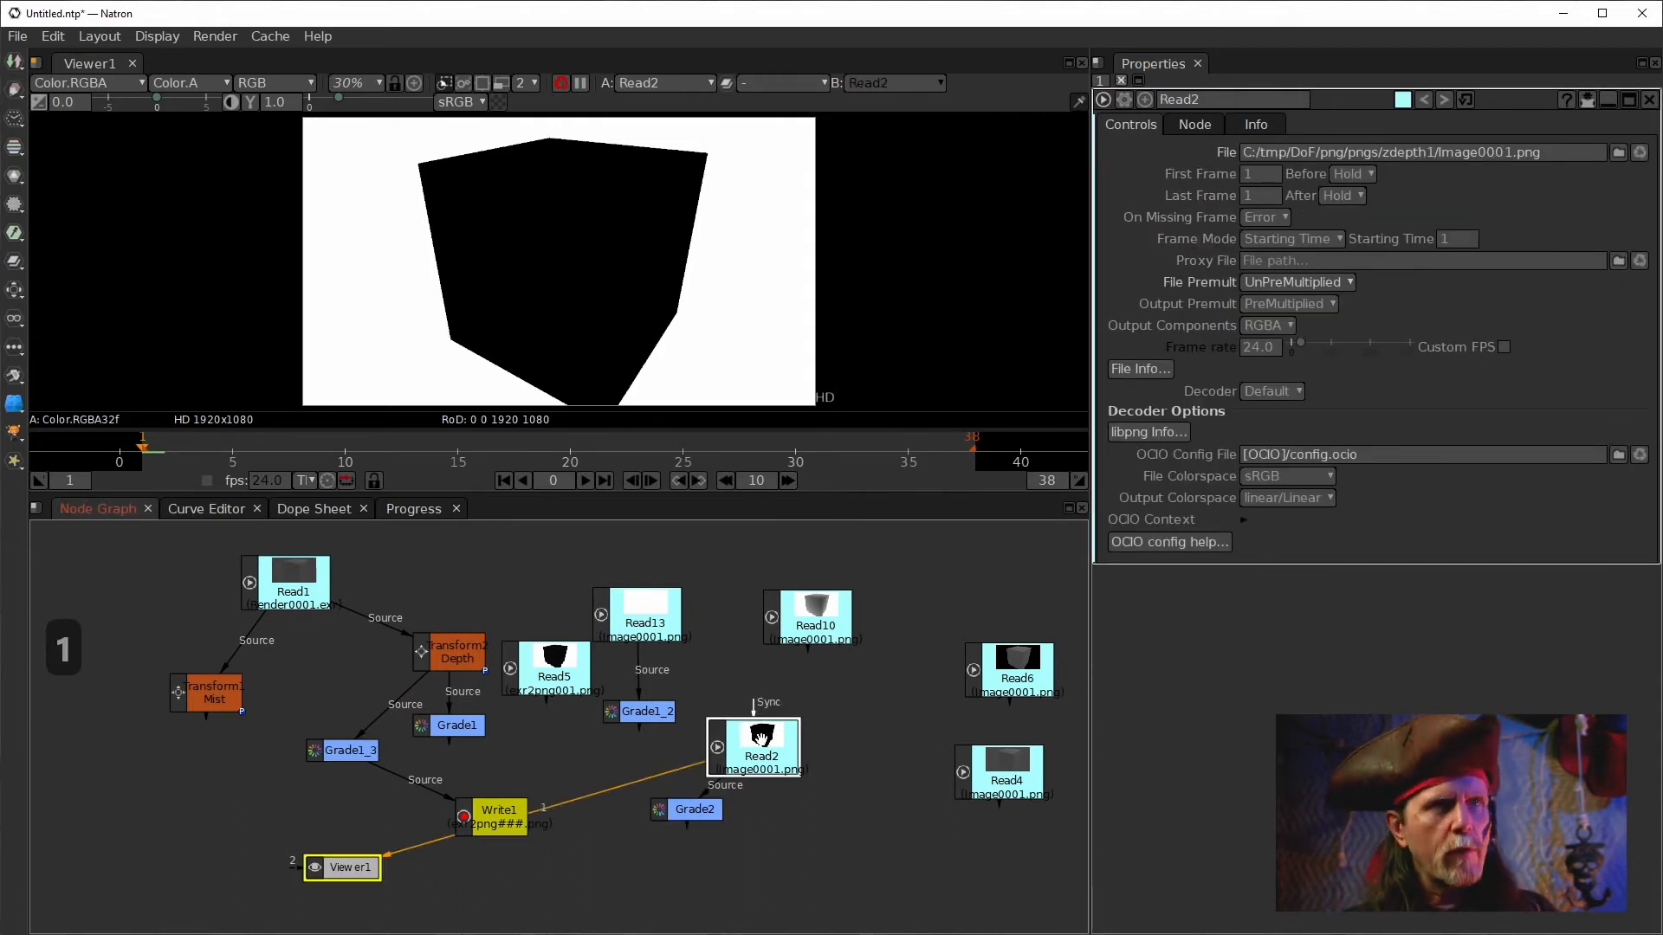
pyautogui.doubleClick(710, 801)
pyautogui.press('1')
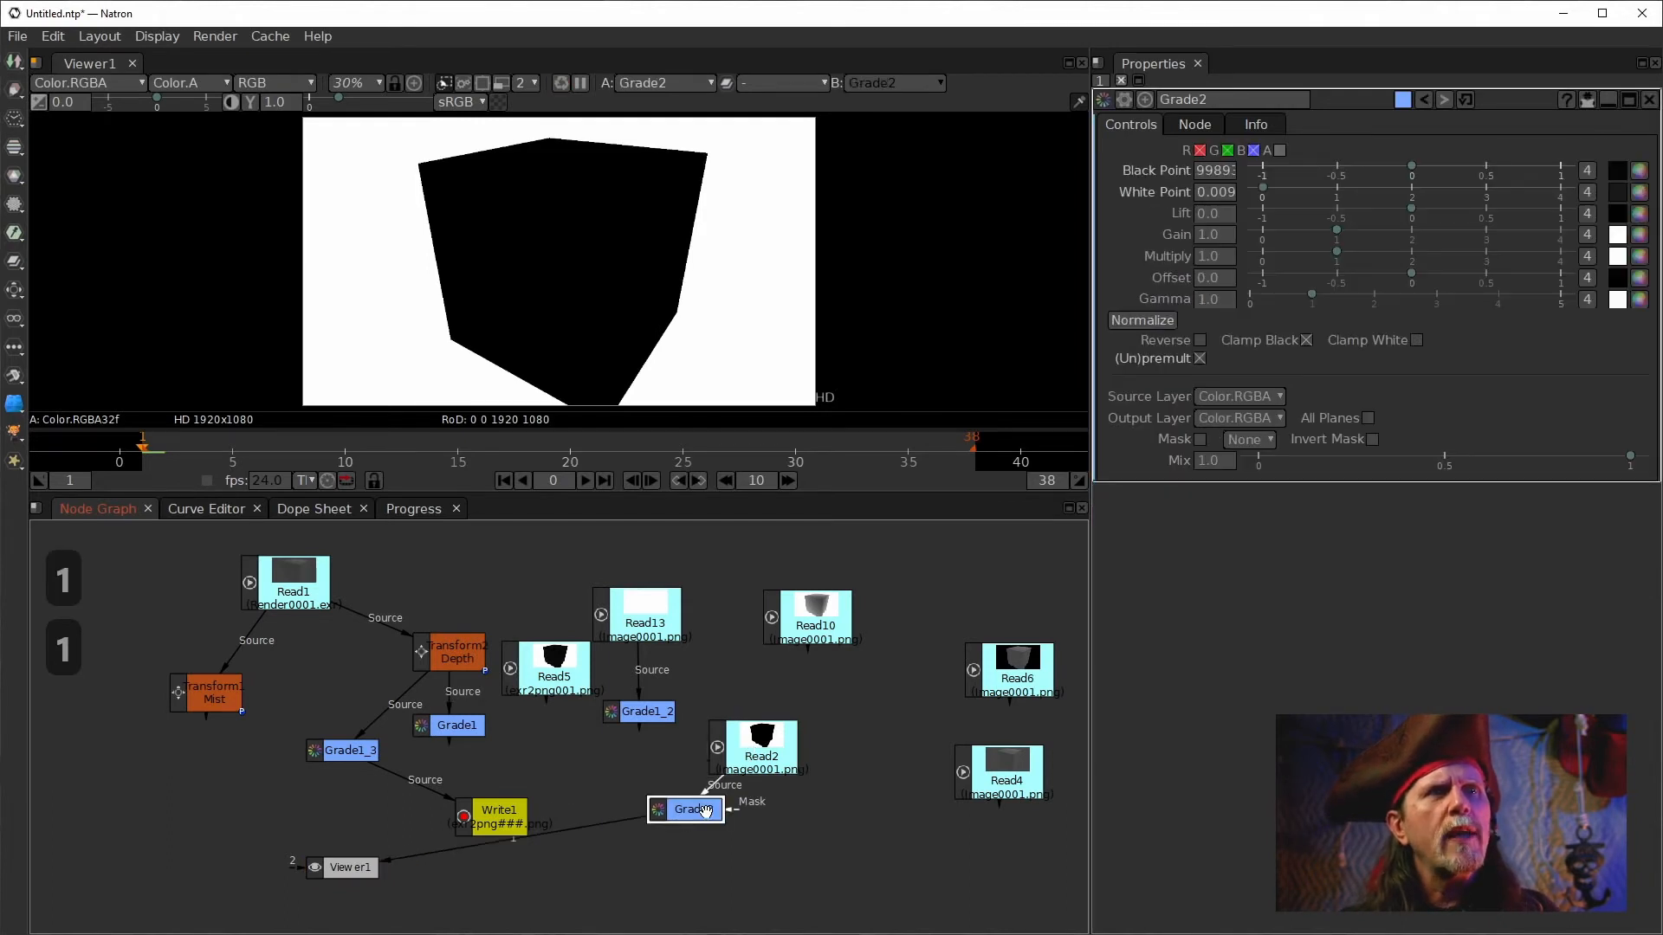
# Reconnect Grade2's input back to Read5.
pyautogui.moveTo(704, 805)
pyautogui.mouseDown()
pyautogui.moveTo(609, 773)
pyautogui.moveTo(604, 730)
pyautogui.moveTo(563, 680)
pyautogui.mouseUp()
pyautogui.click(649, 755)
pyautogui.click(752, 757)
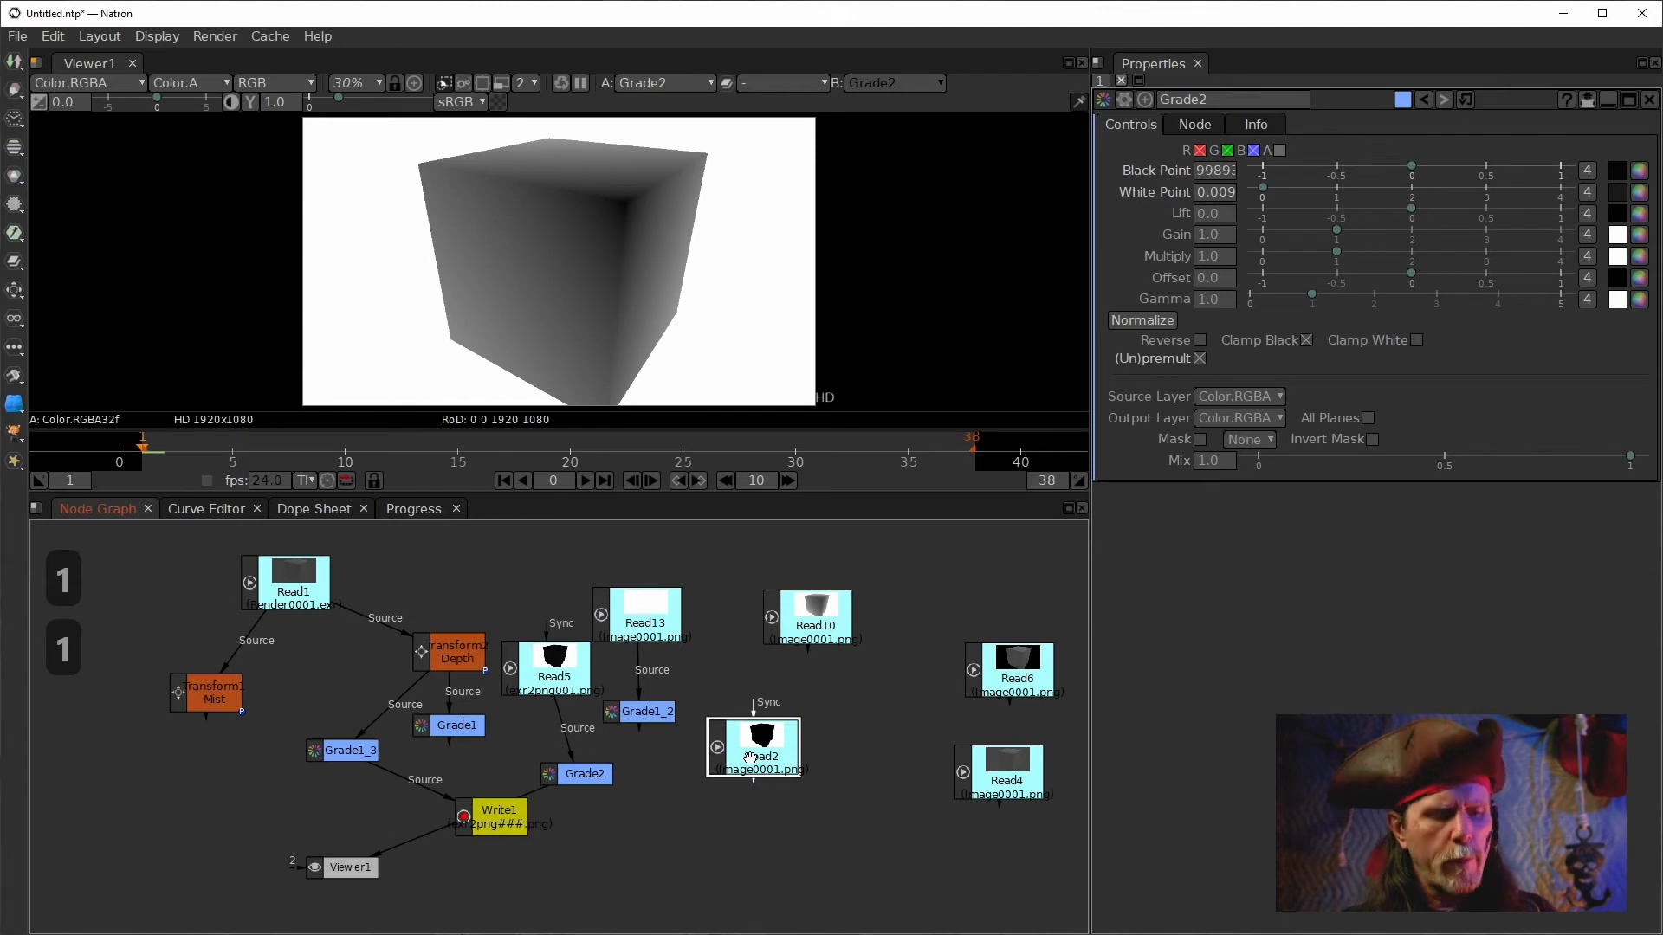
# Add a Grade node below Read2, view its output, and apply Normalize to it.
pyautogui.press('g')
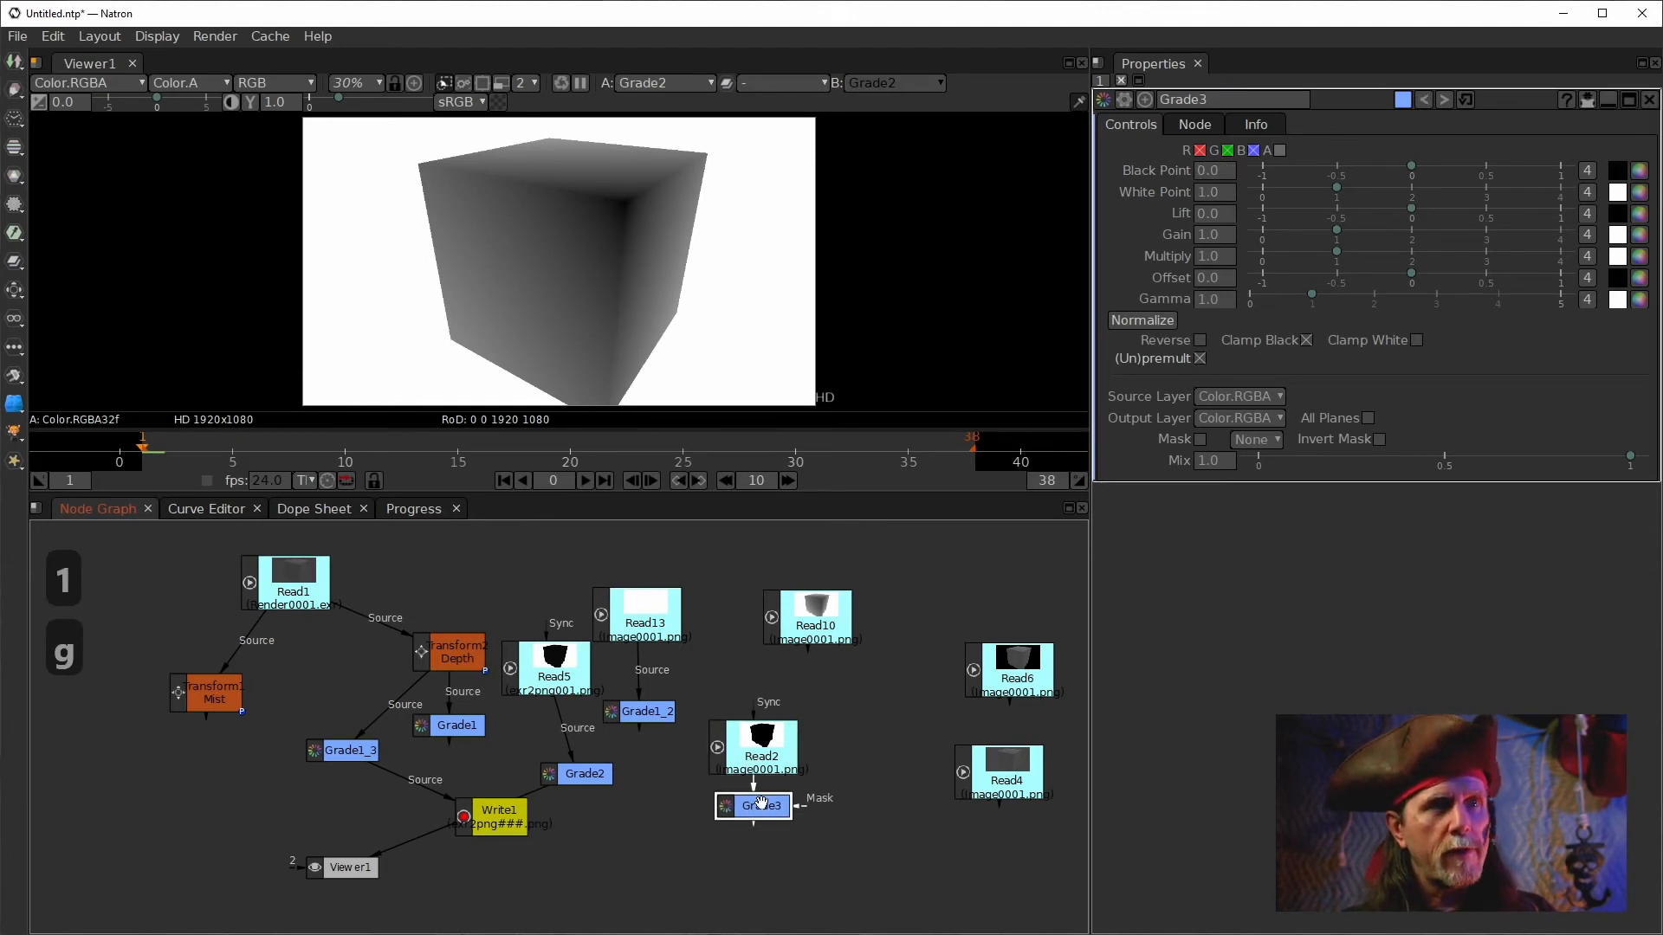
pyautogui.press('1')
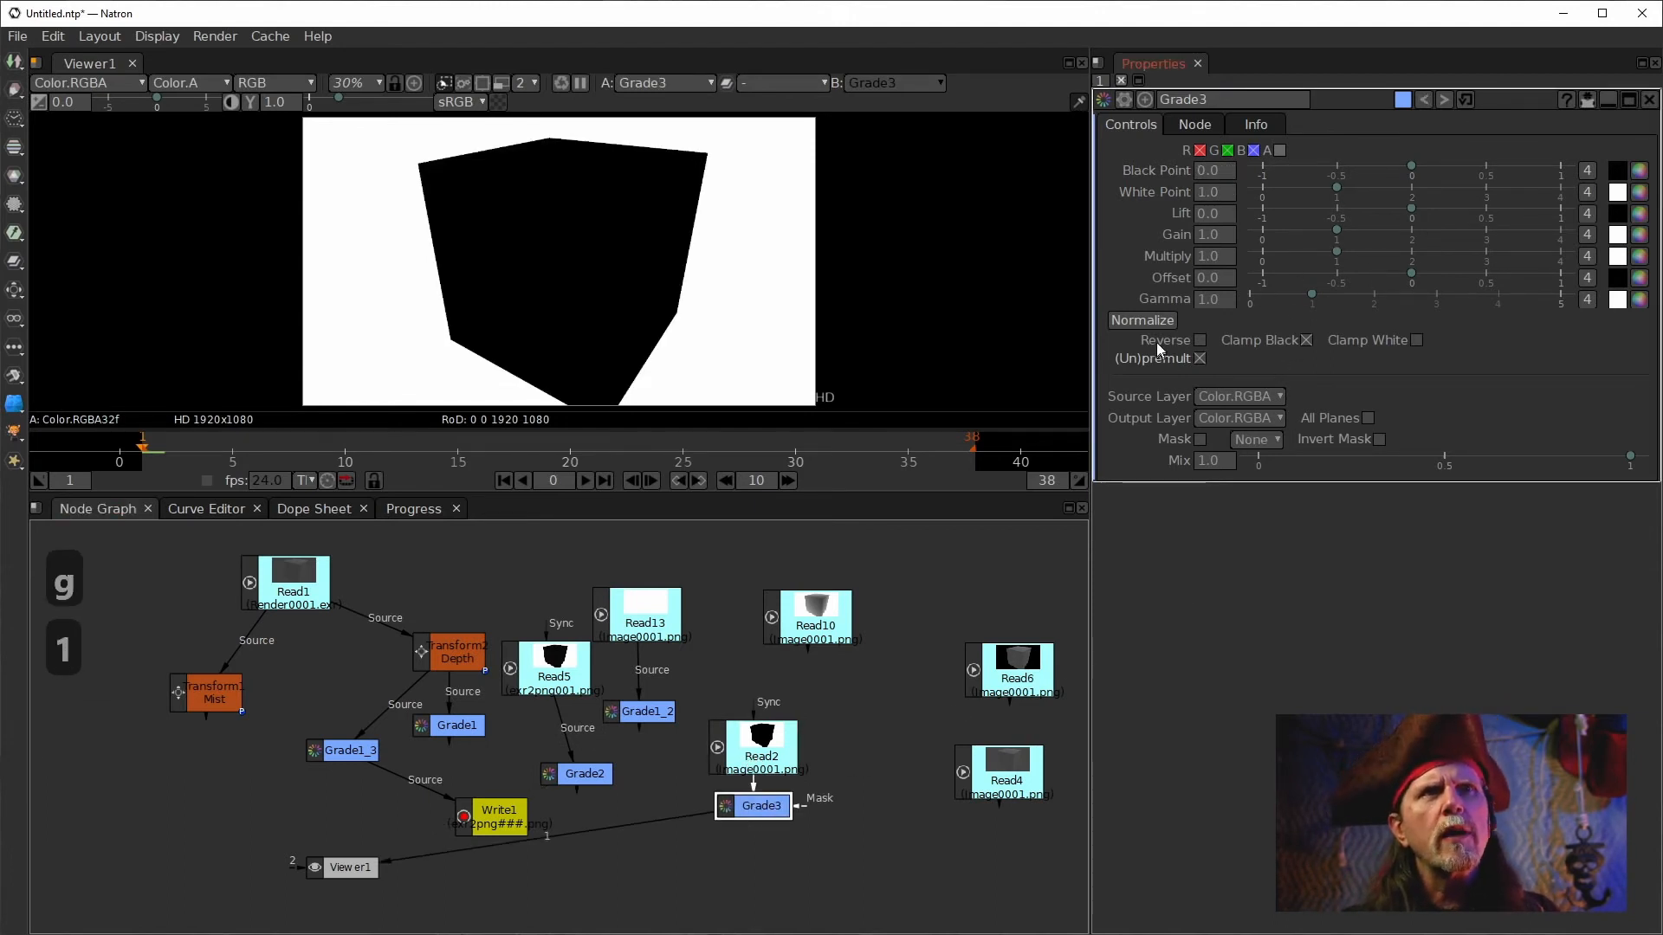
pyautogui.click(1138, 319)
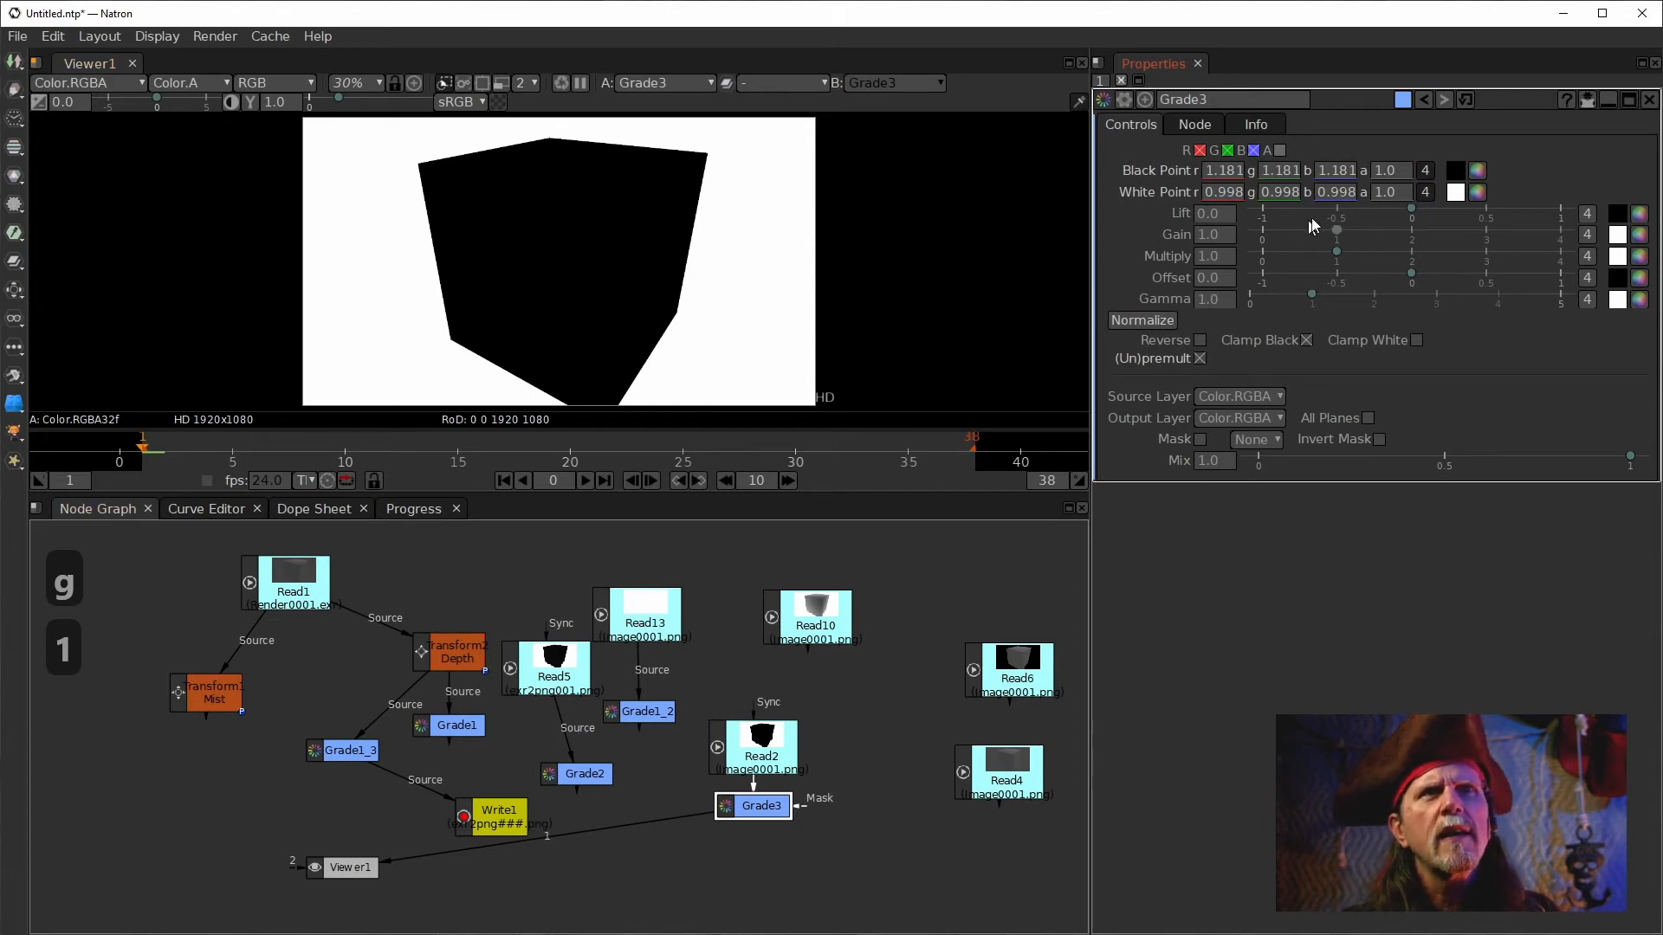
# Unify Grade3's black and white point channels and try setting the black point to 0.
pyautogui.click(1424, 192)
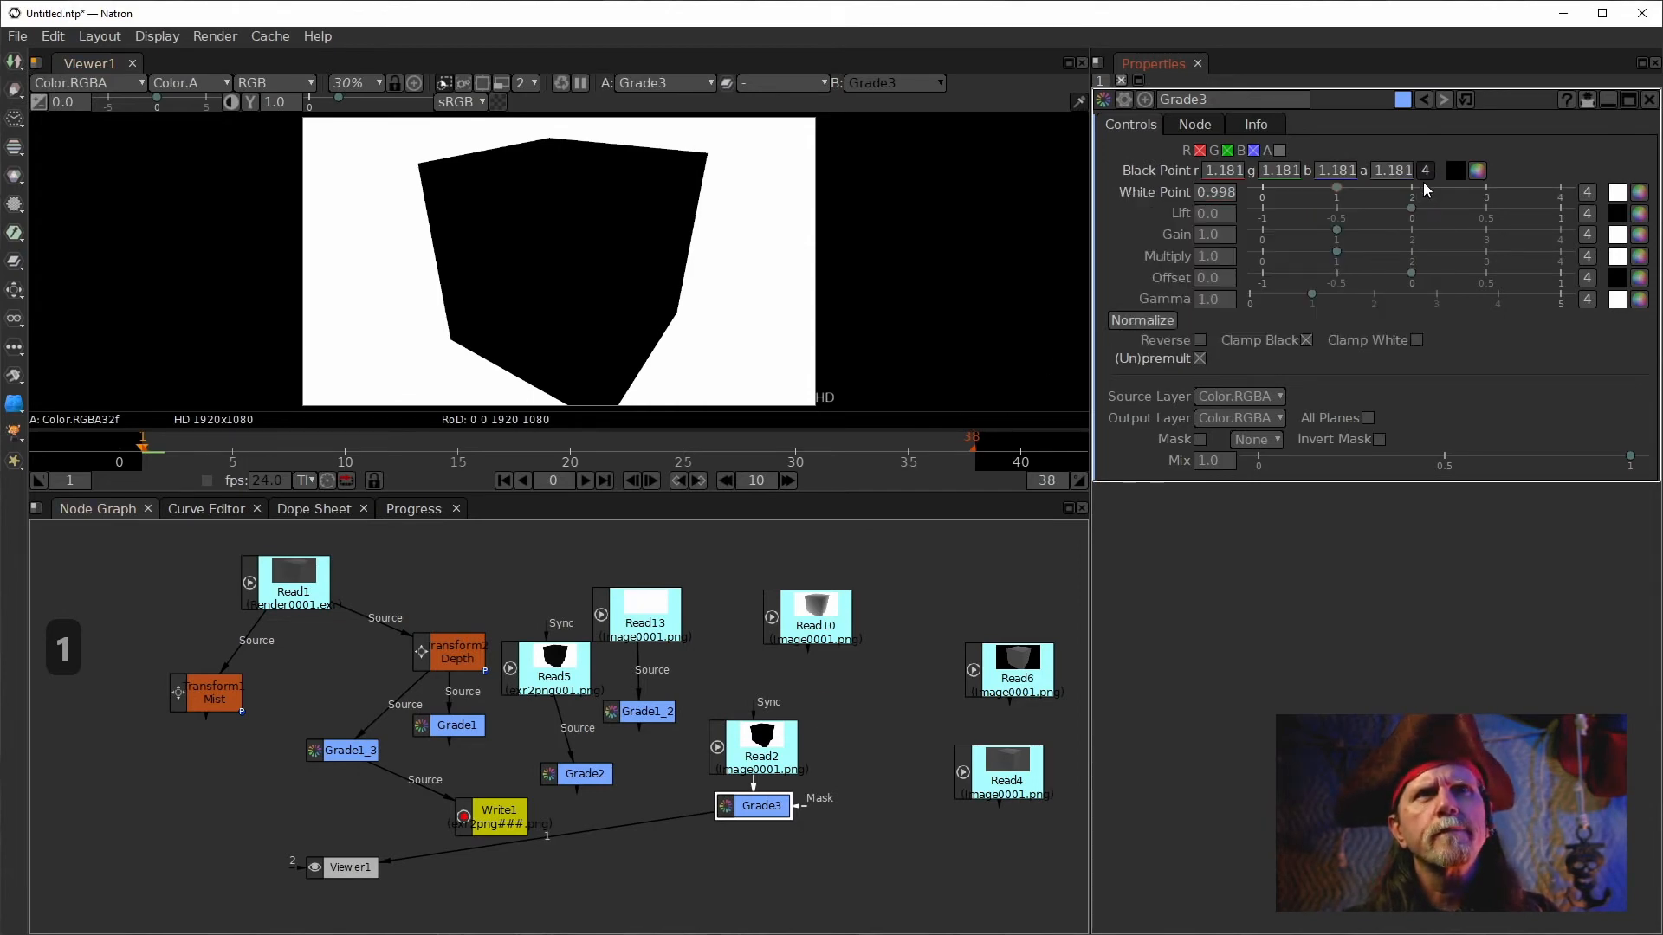
pyautogui.click(1424, 171)
pyautogui.click(1213, 192)
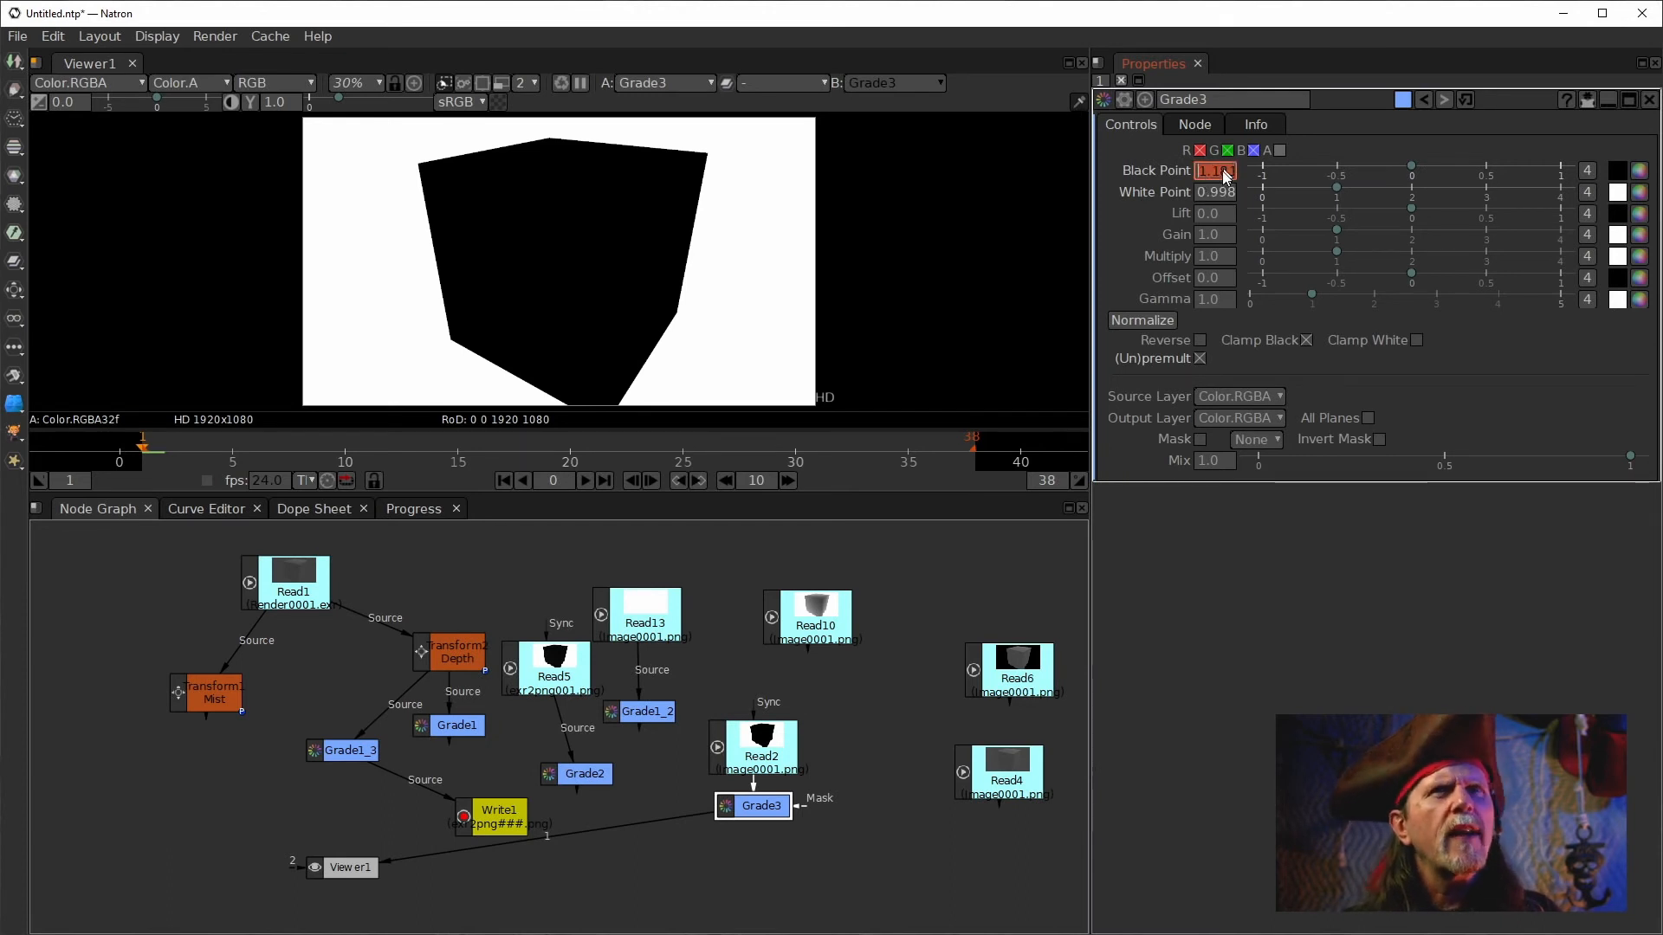
pyautogui.click(1206, 177)
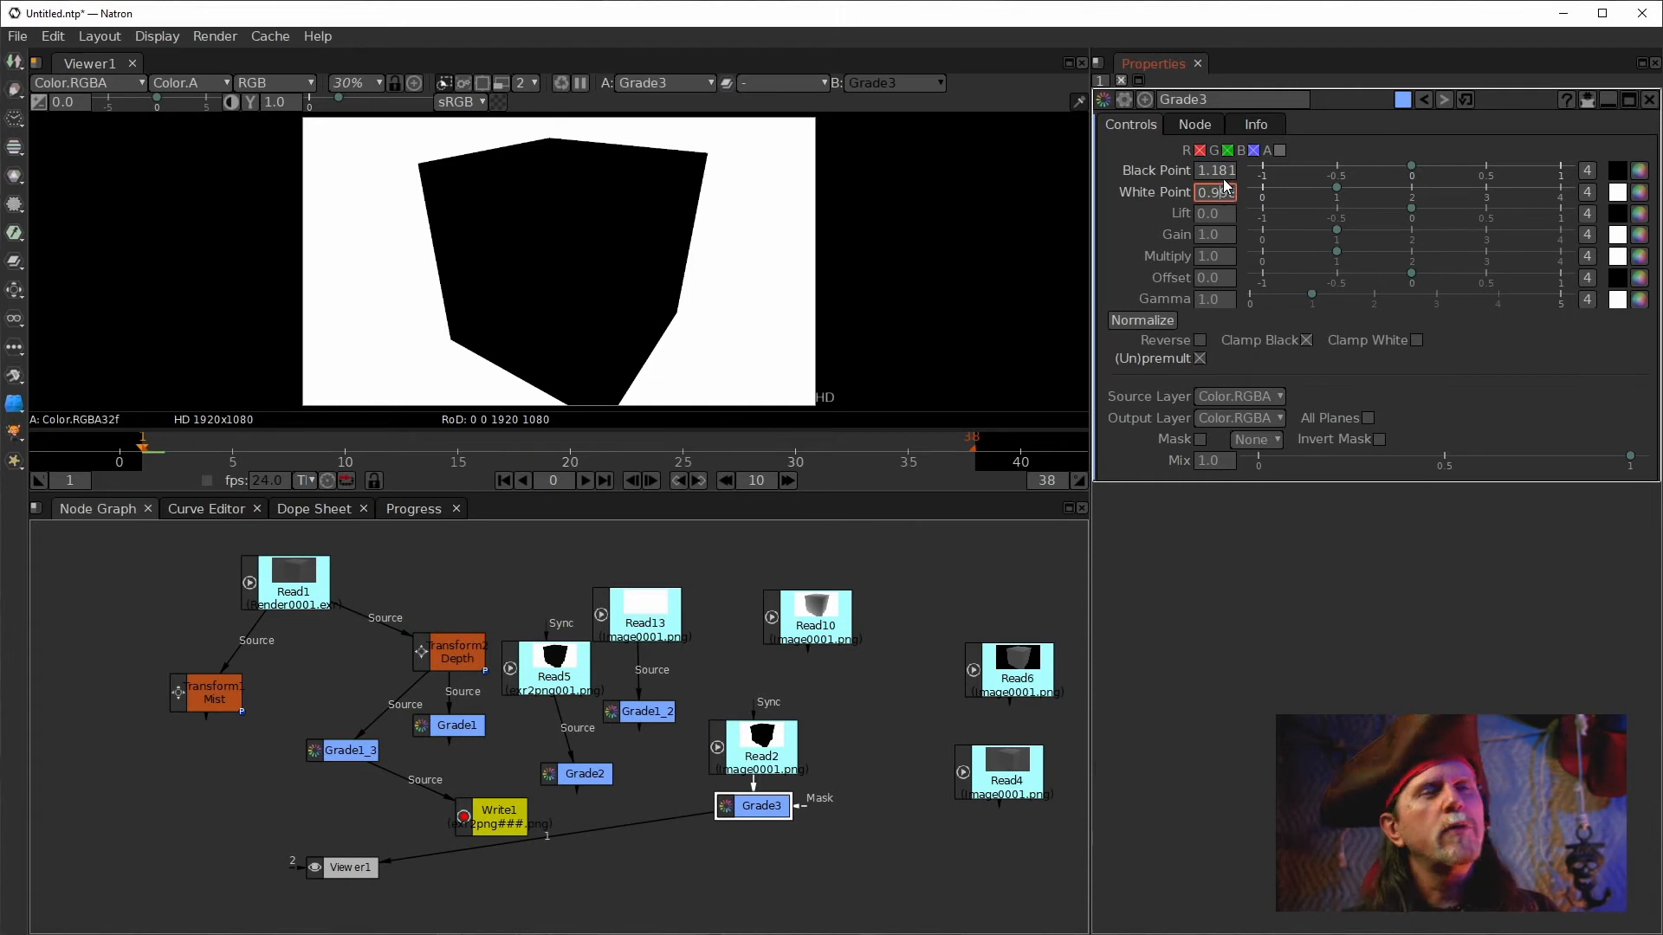
pyautogui.click(1200, 174)
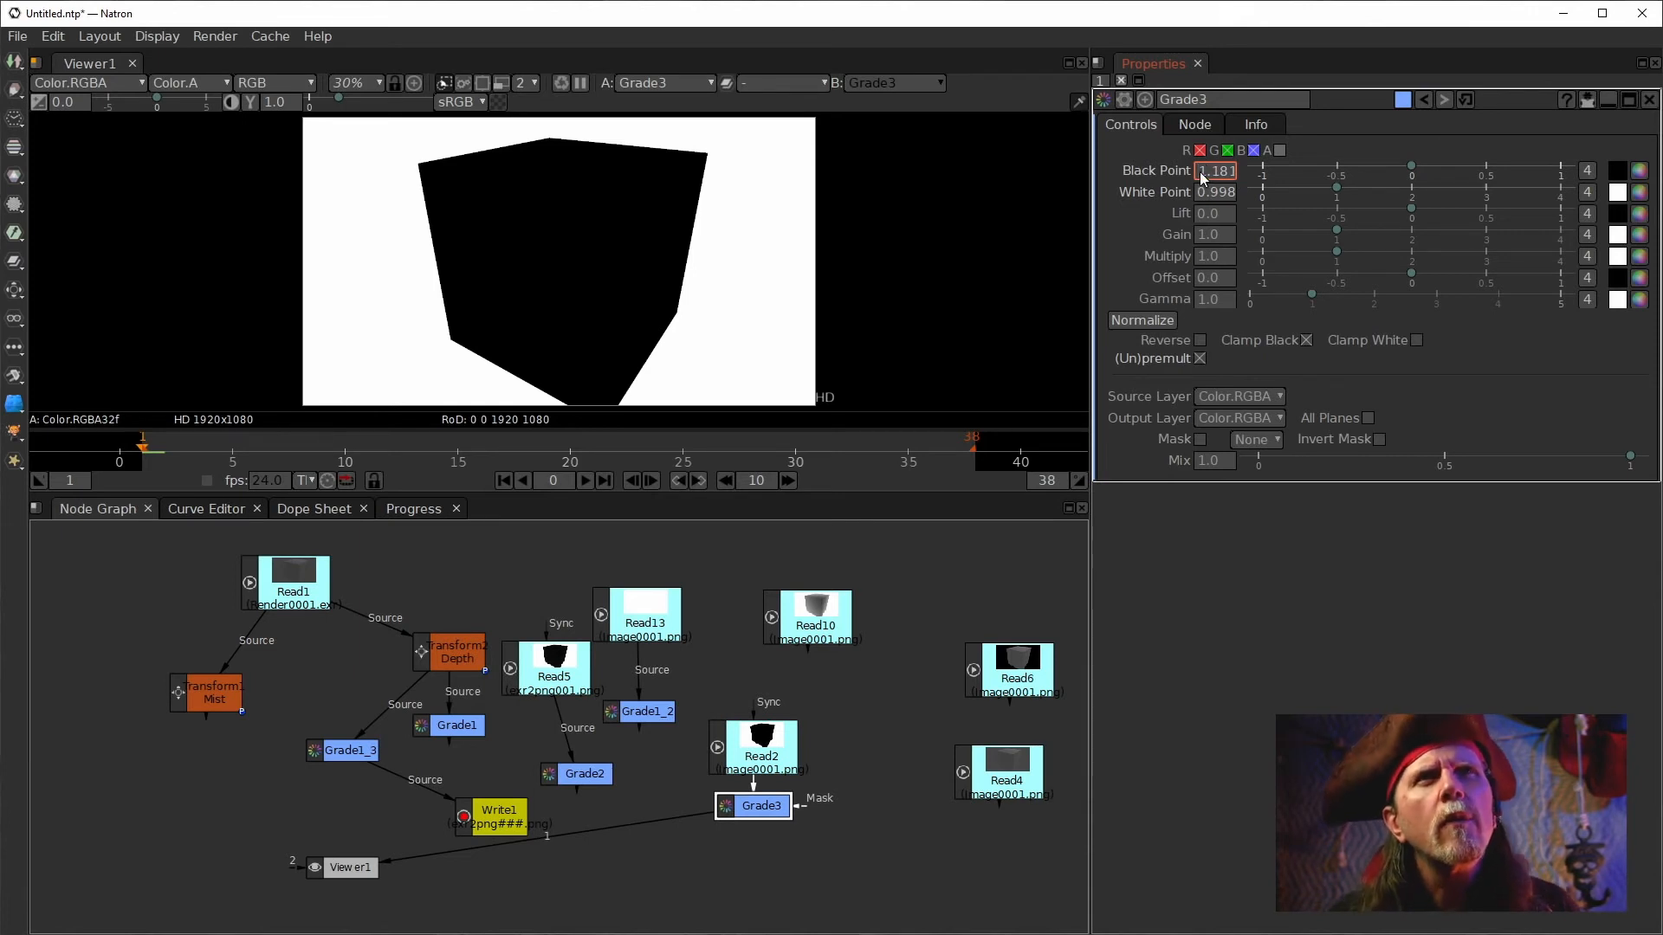
pyautogui.write('0')
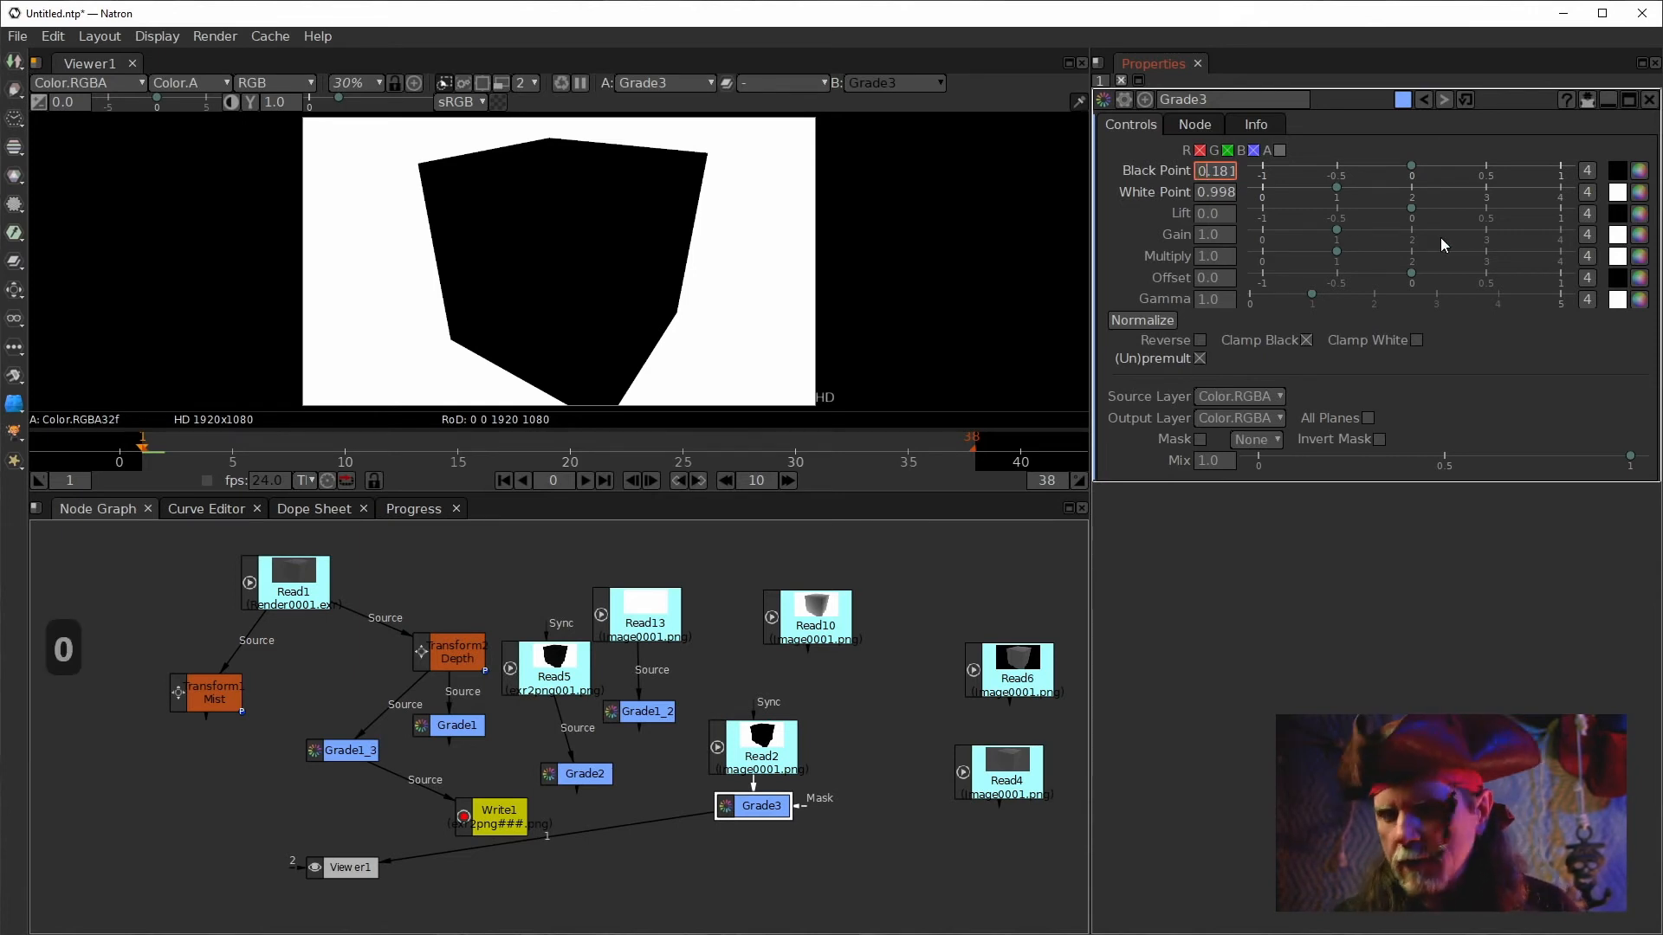
pyautogui.press('Return')
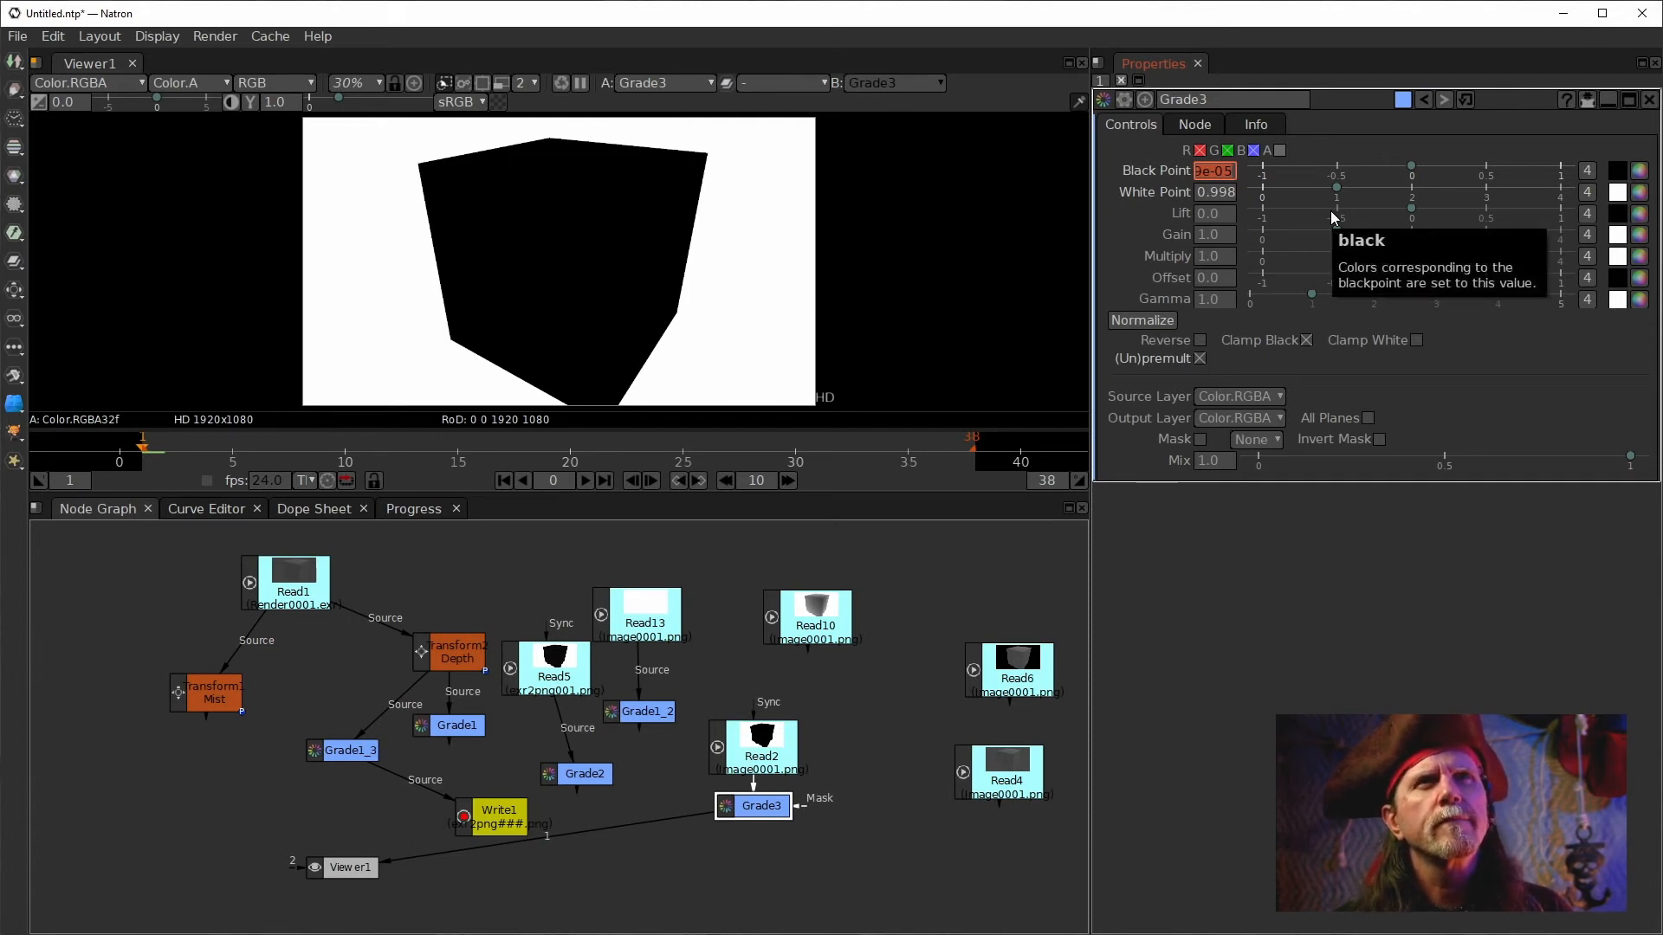
# Re-apply Normalize, reset Grade3's parameters to defaults, and set its white point to 0.
pyautogui.click(1131, 319)
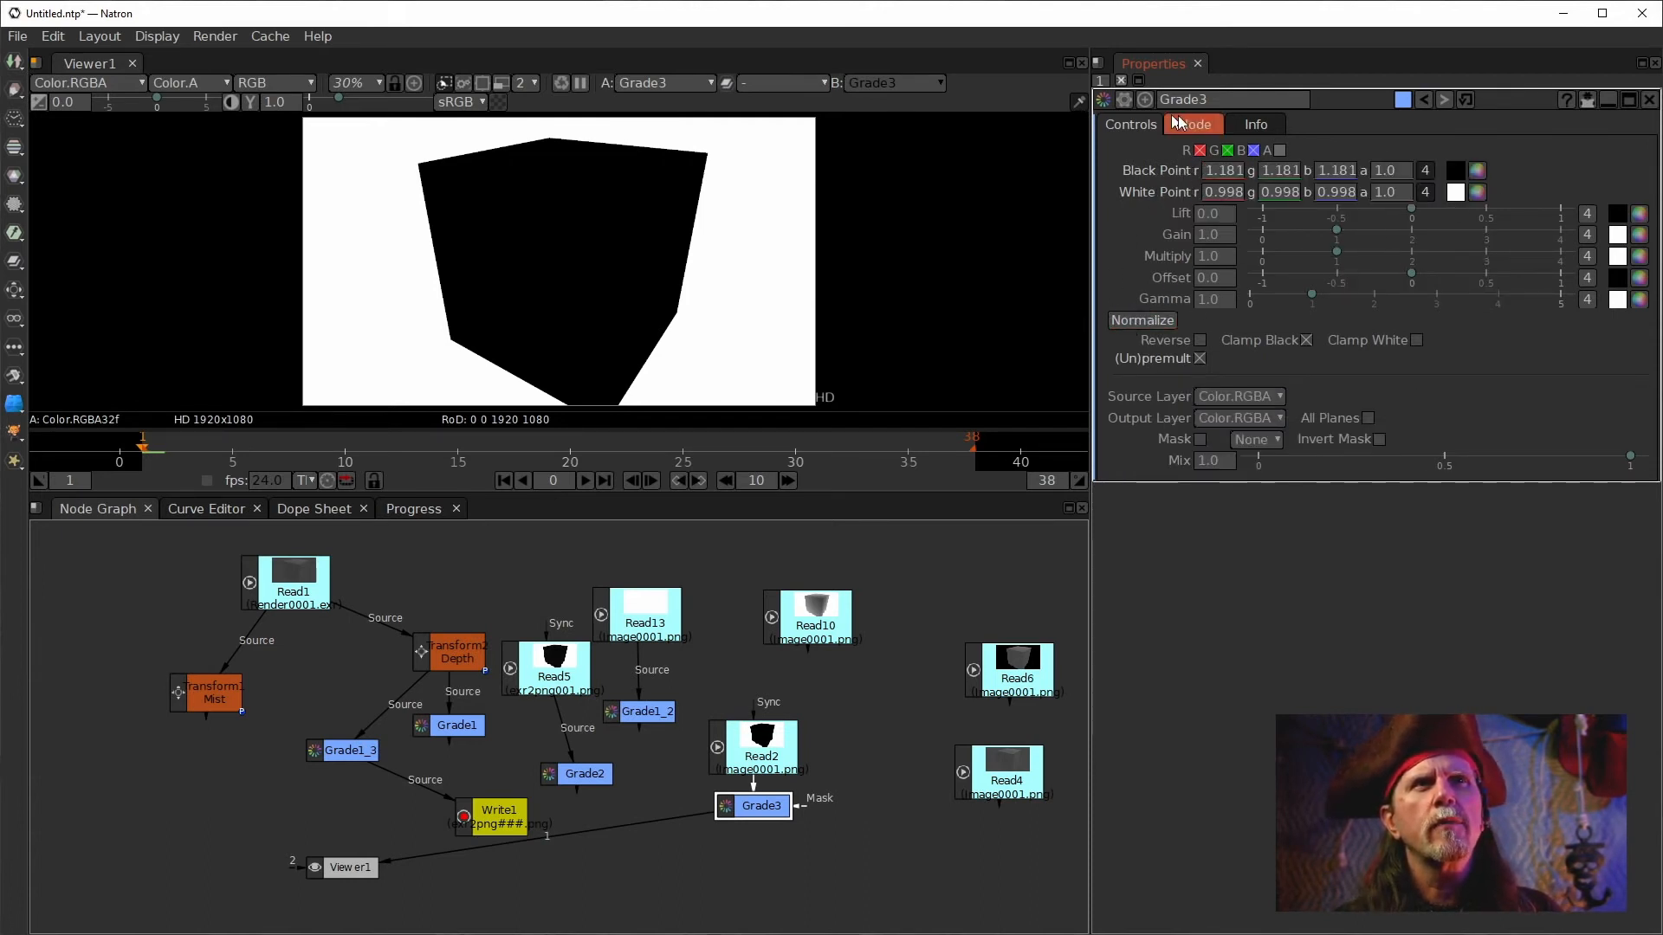
pyautogui.click(1465, 101)
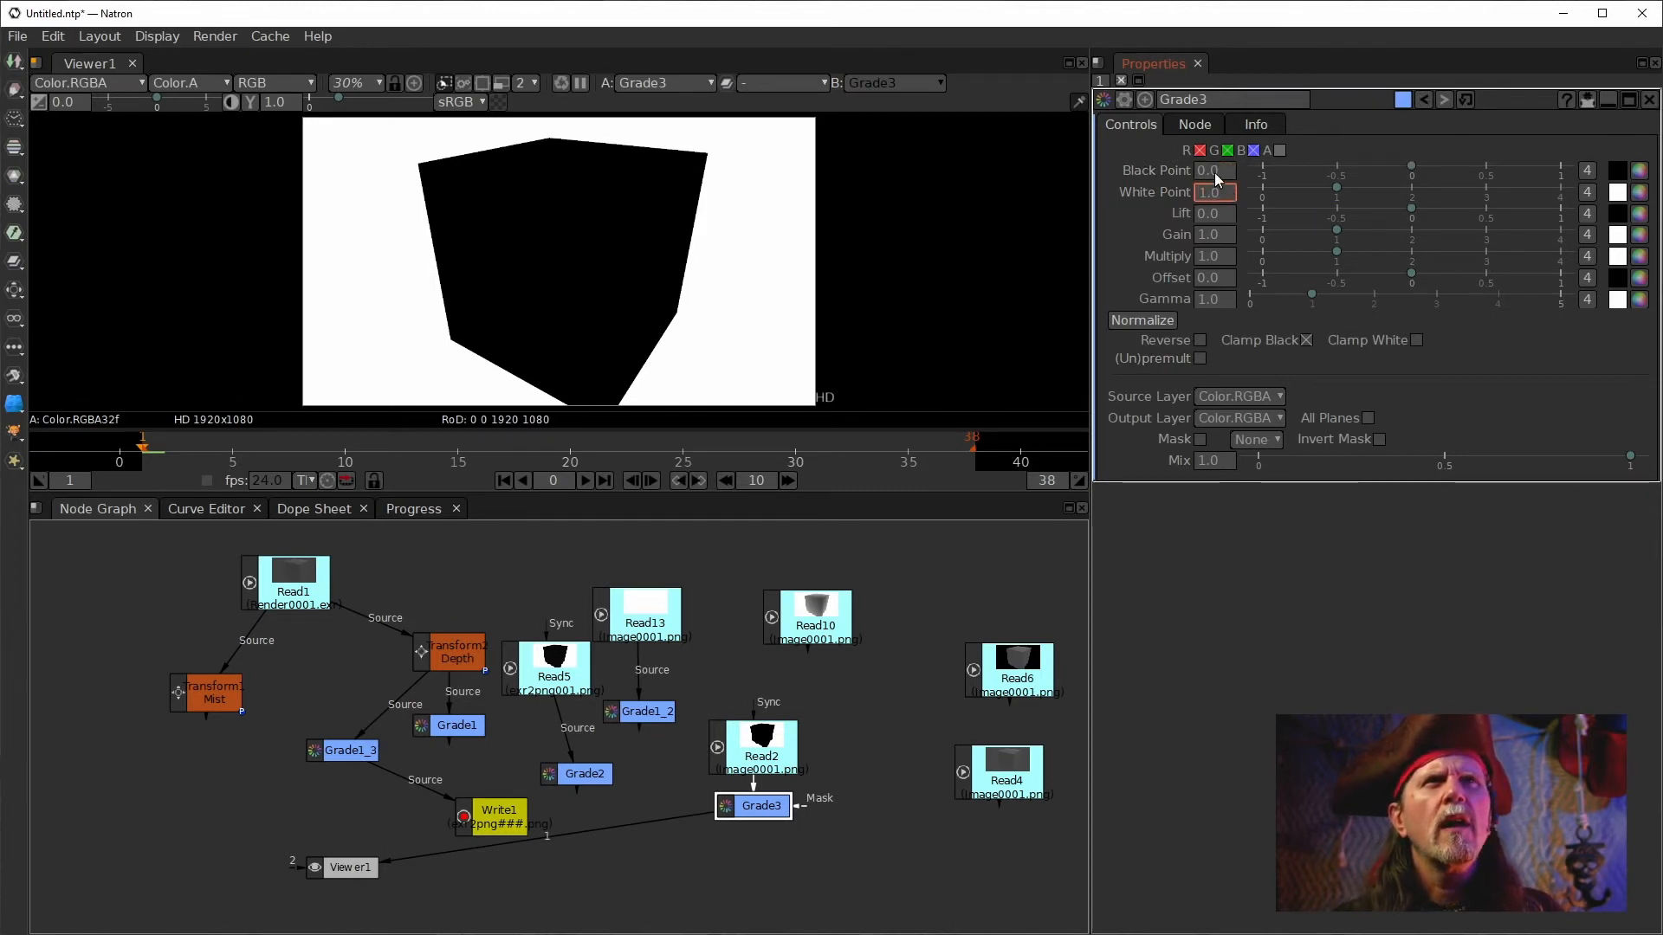
pyautogui.click(1219, 198)
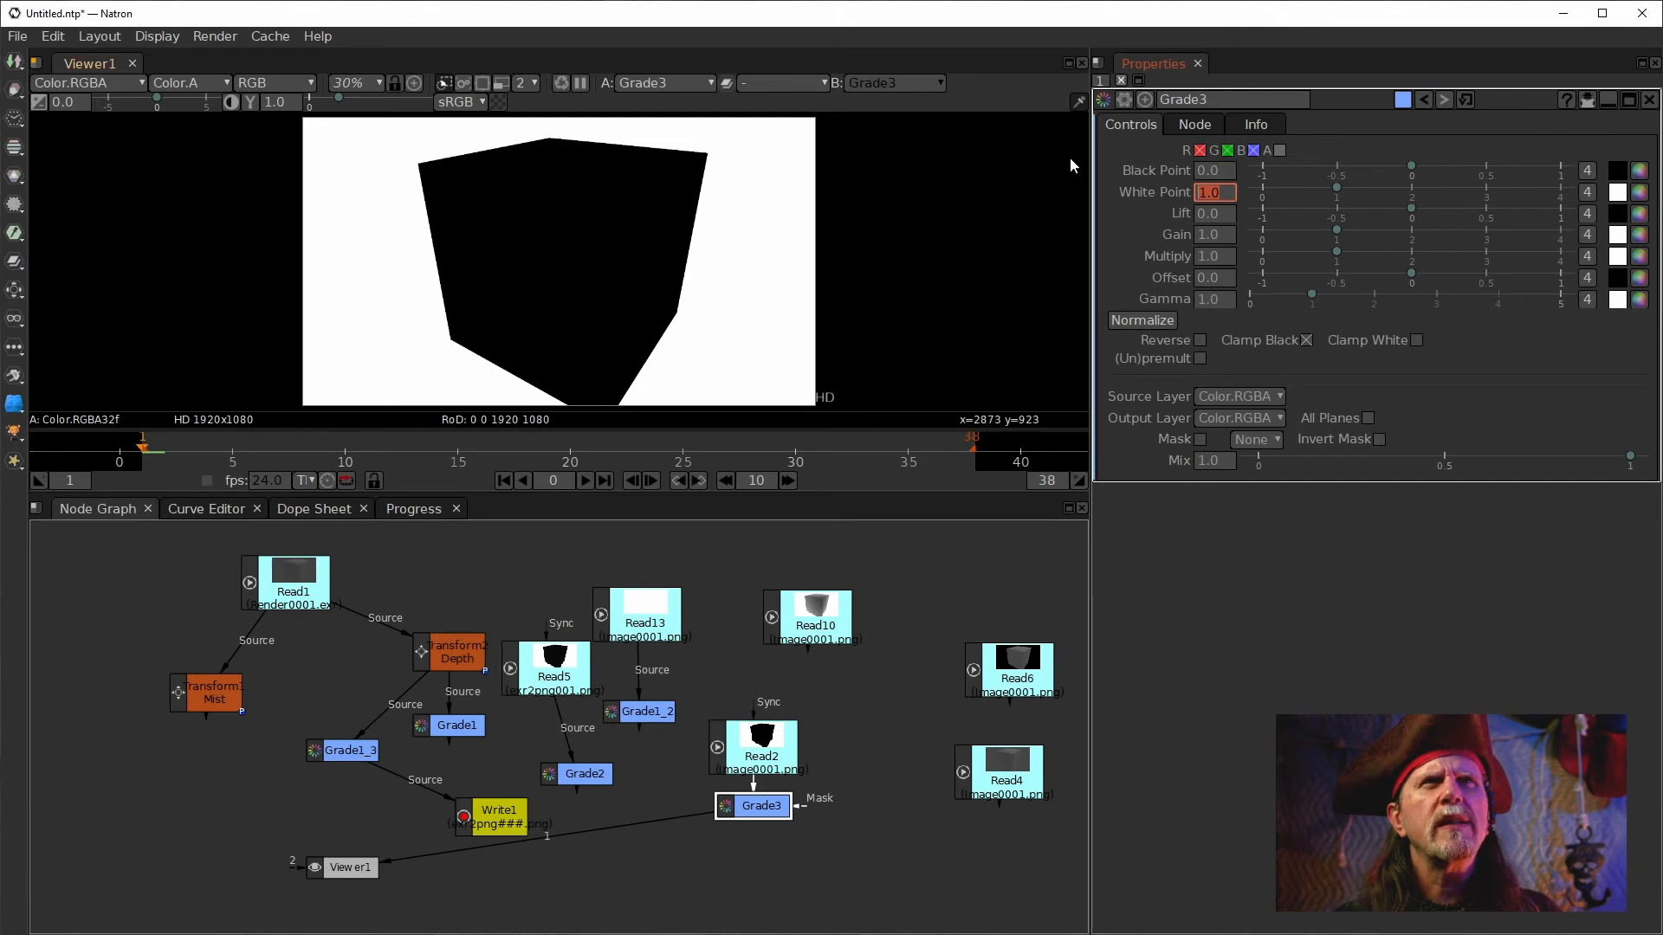
pyautogui.write('0')
pyautogui.press('Return')
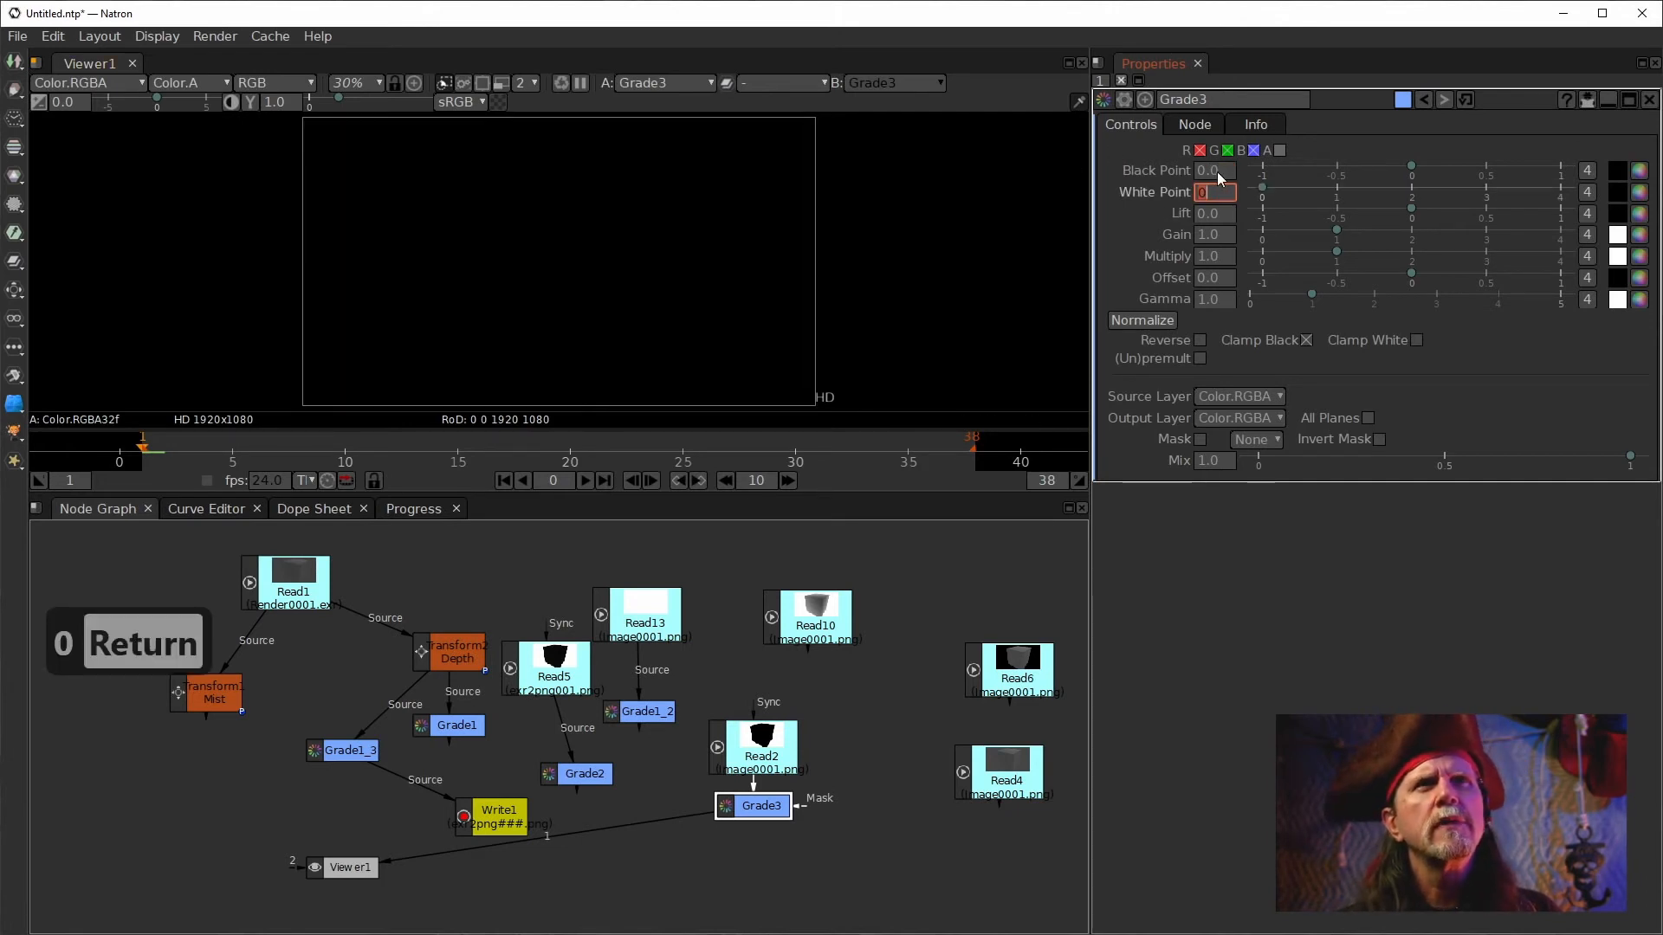
# Set Grade3's black point to 0.0001.
pyautogui.scroll(-2, 1219, 170)
pyautogui.scroll(-11, 1219, 170)
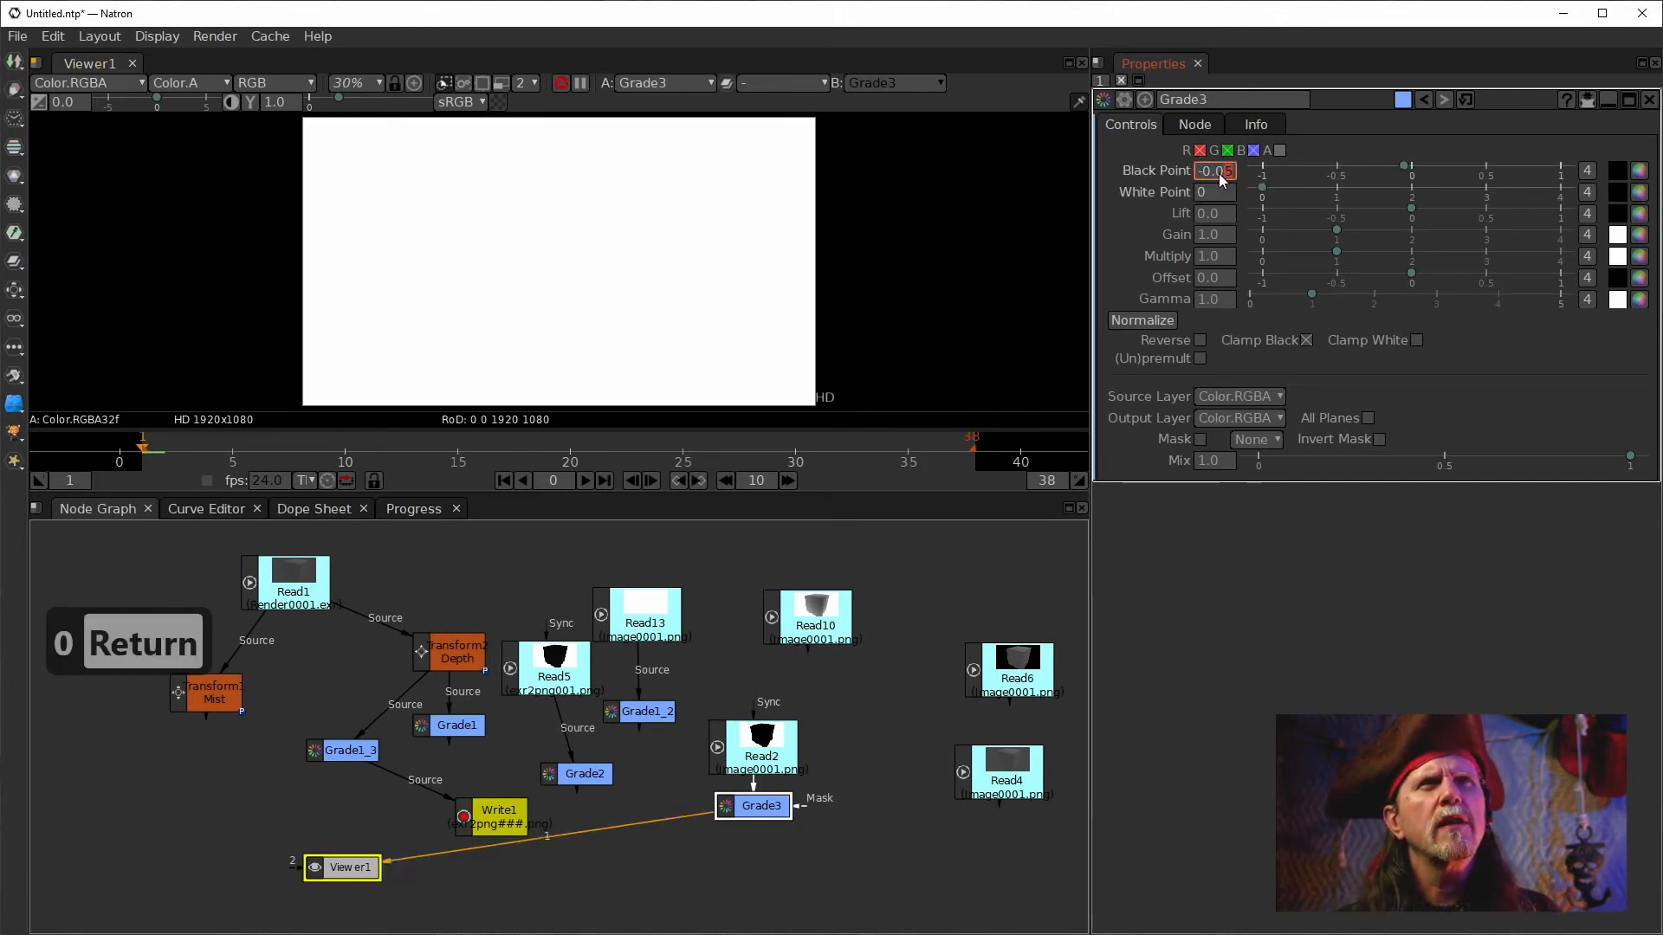
pyautogui.scroll(-20, 1217, 175)
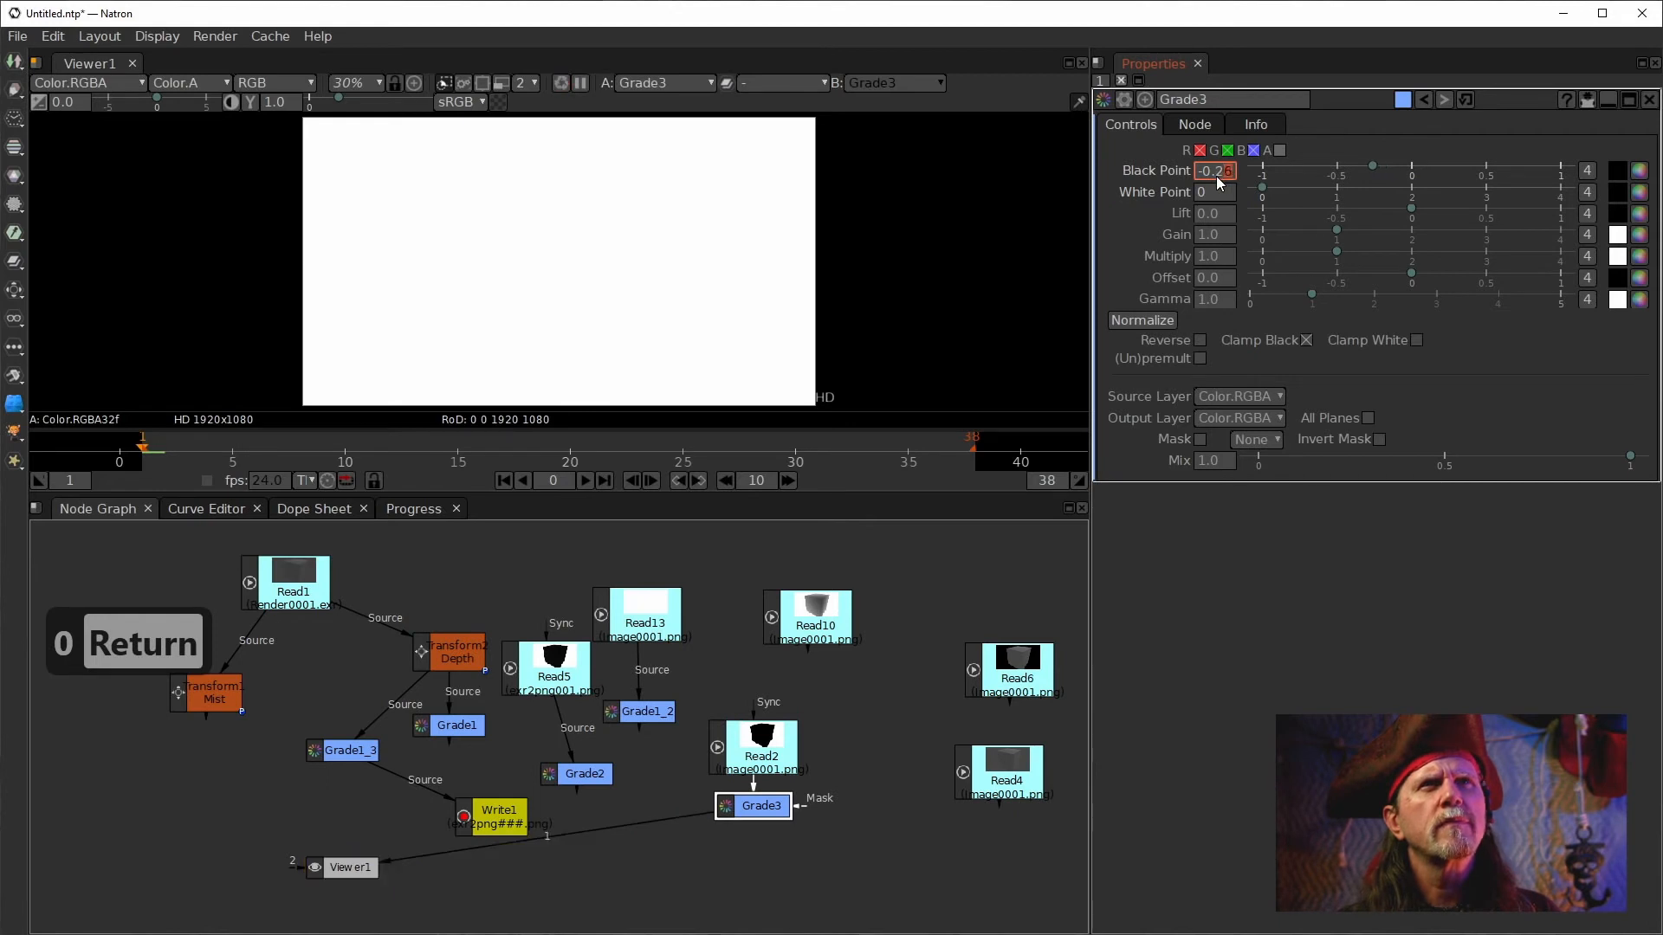
pyautogui.scroll(-12, 1216, 174)
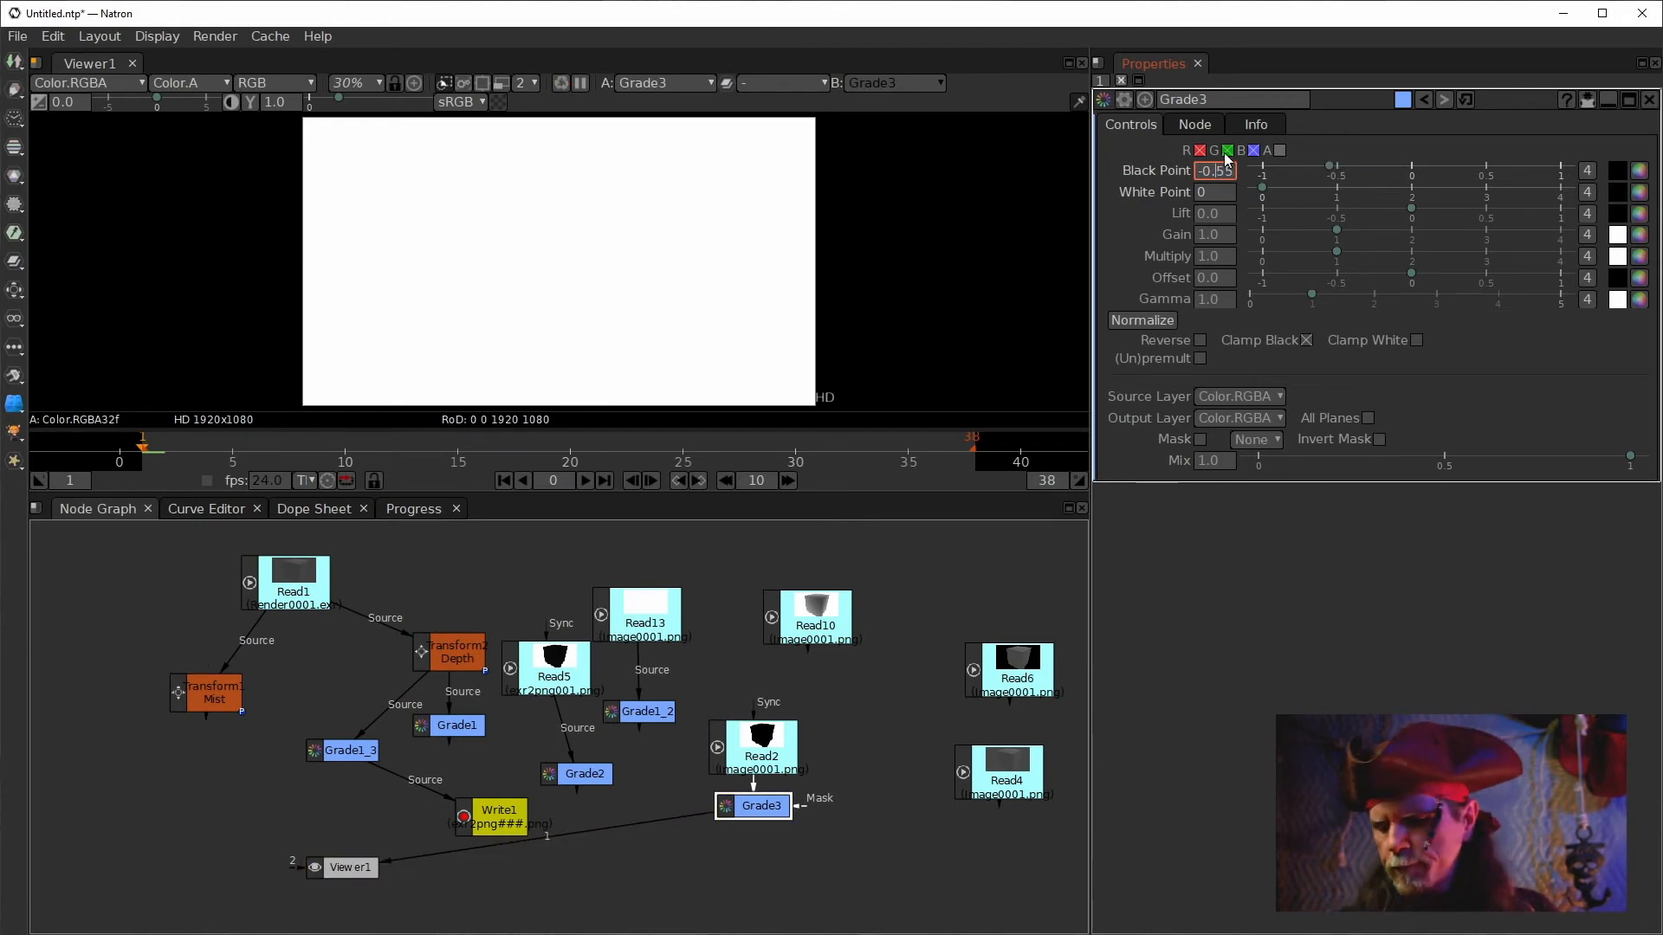
pyautogui.press('Delete')
pyautogui.press('Delete')
pyautogui.press('Delete')
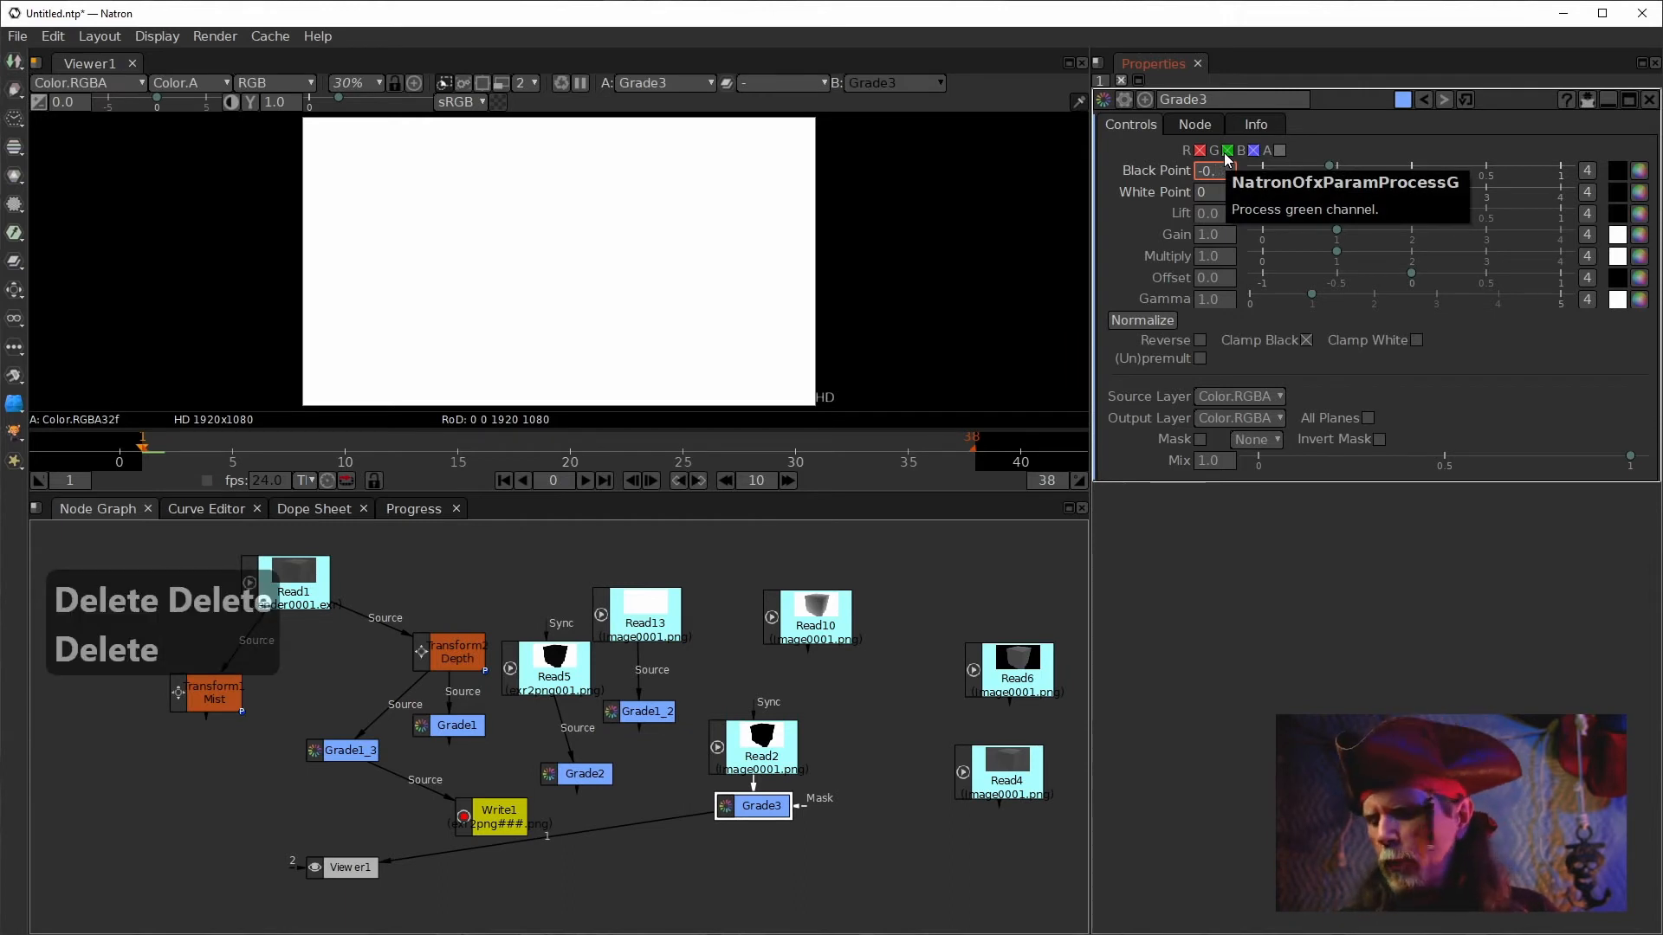
pyautogui.write('00')
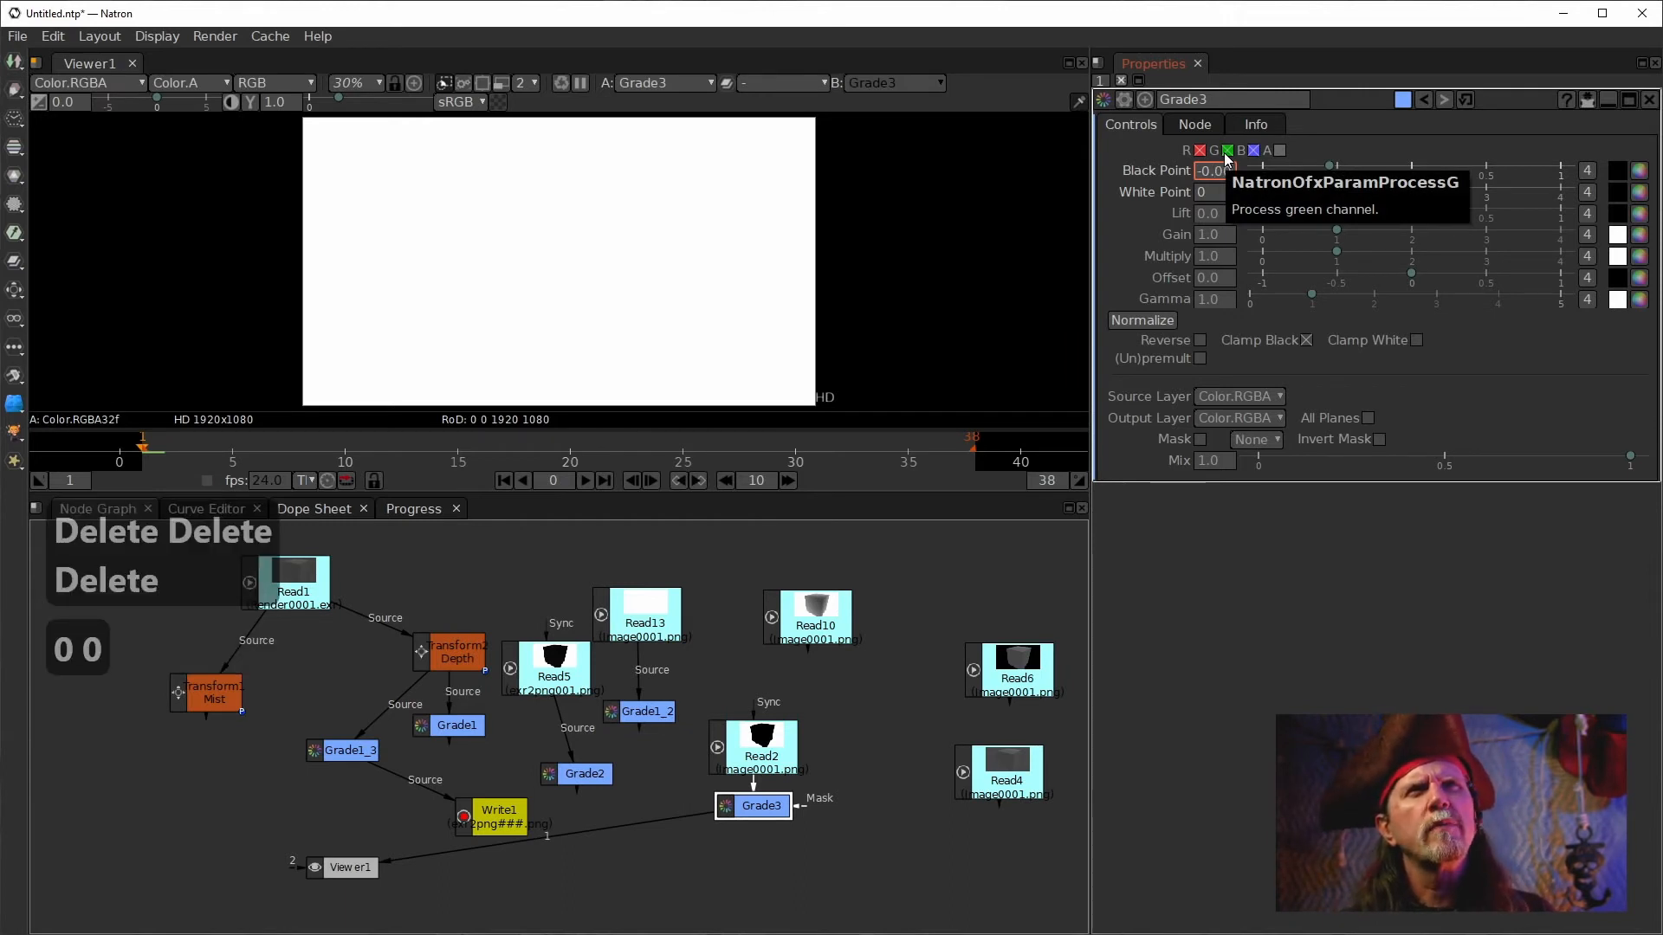
pyautogui.write('0')
pyautogui.write('1')
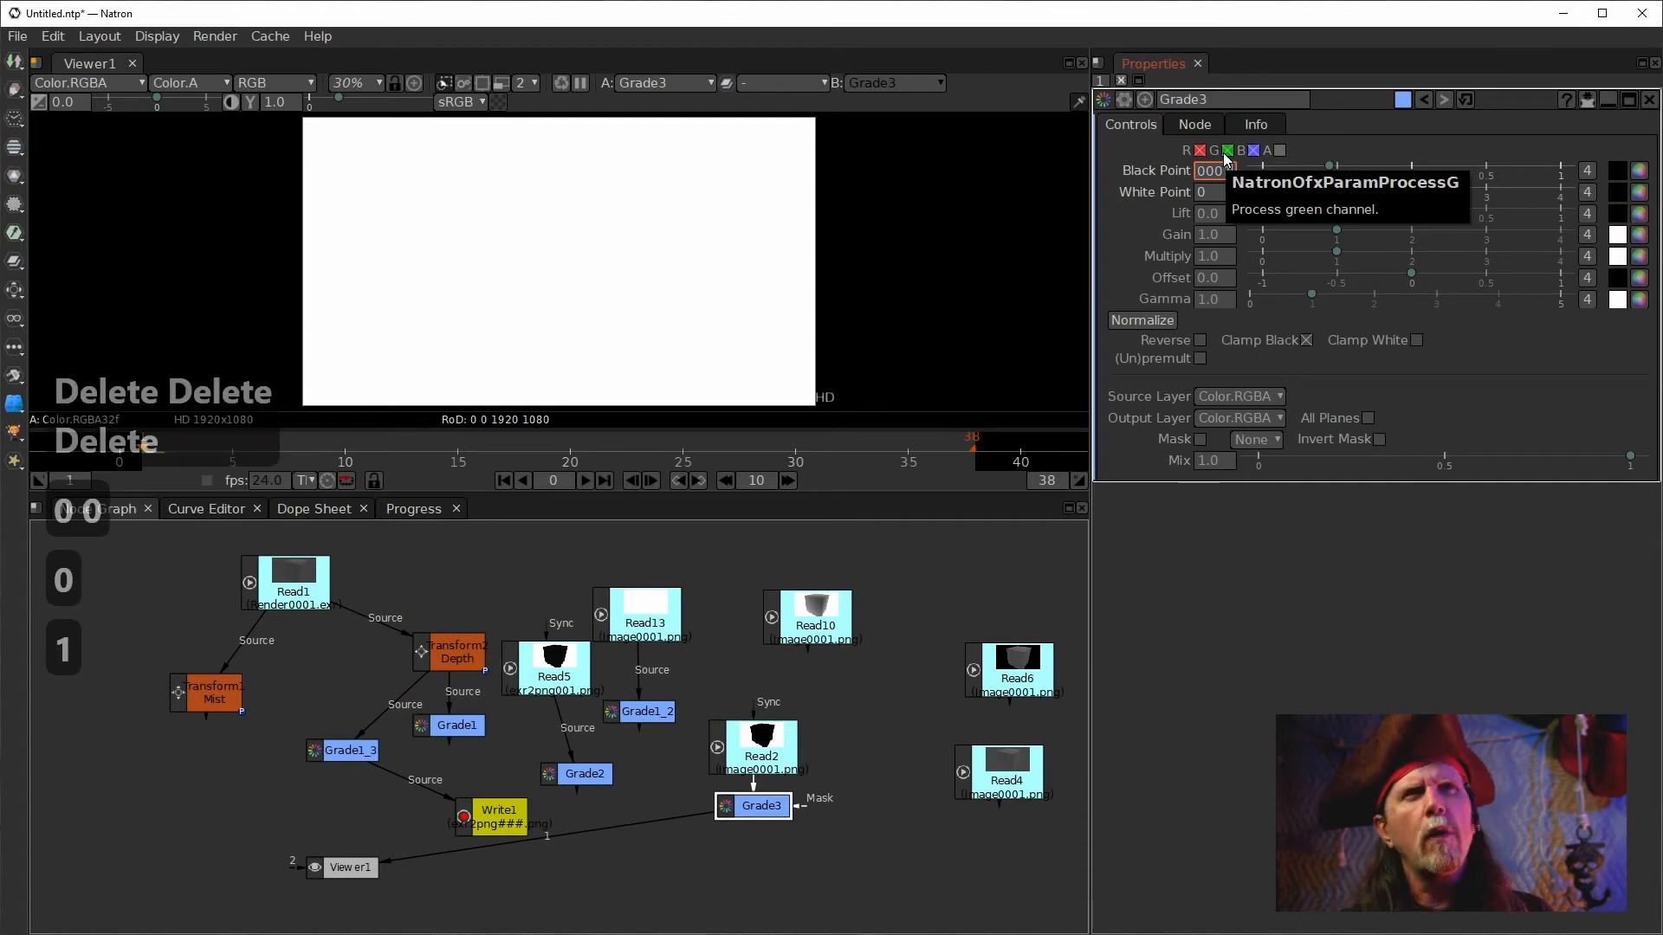
pyautogui.press('Return')
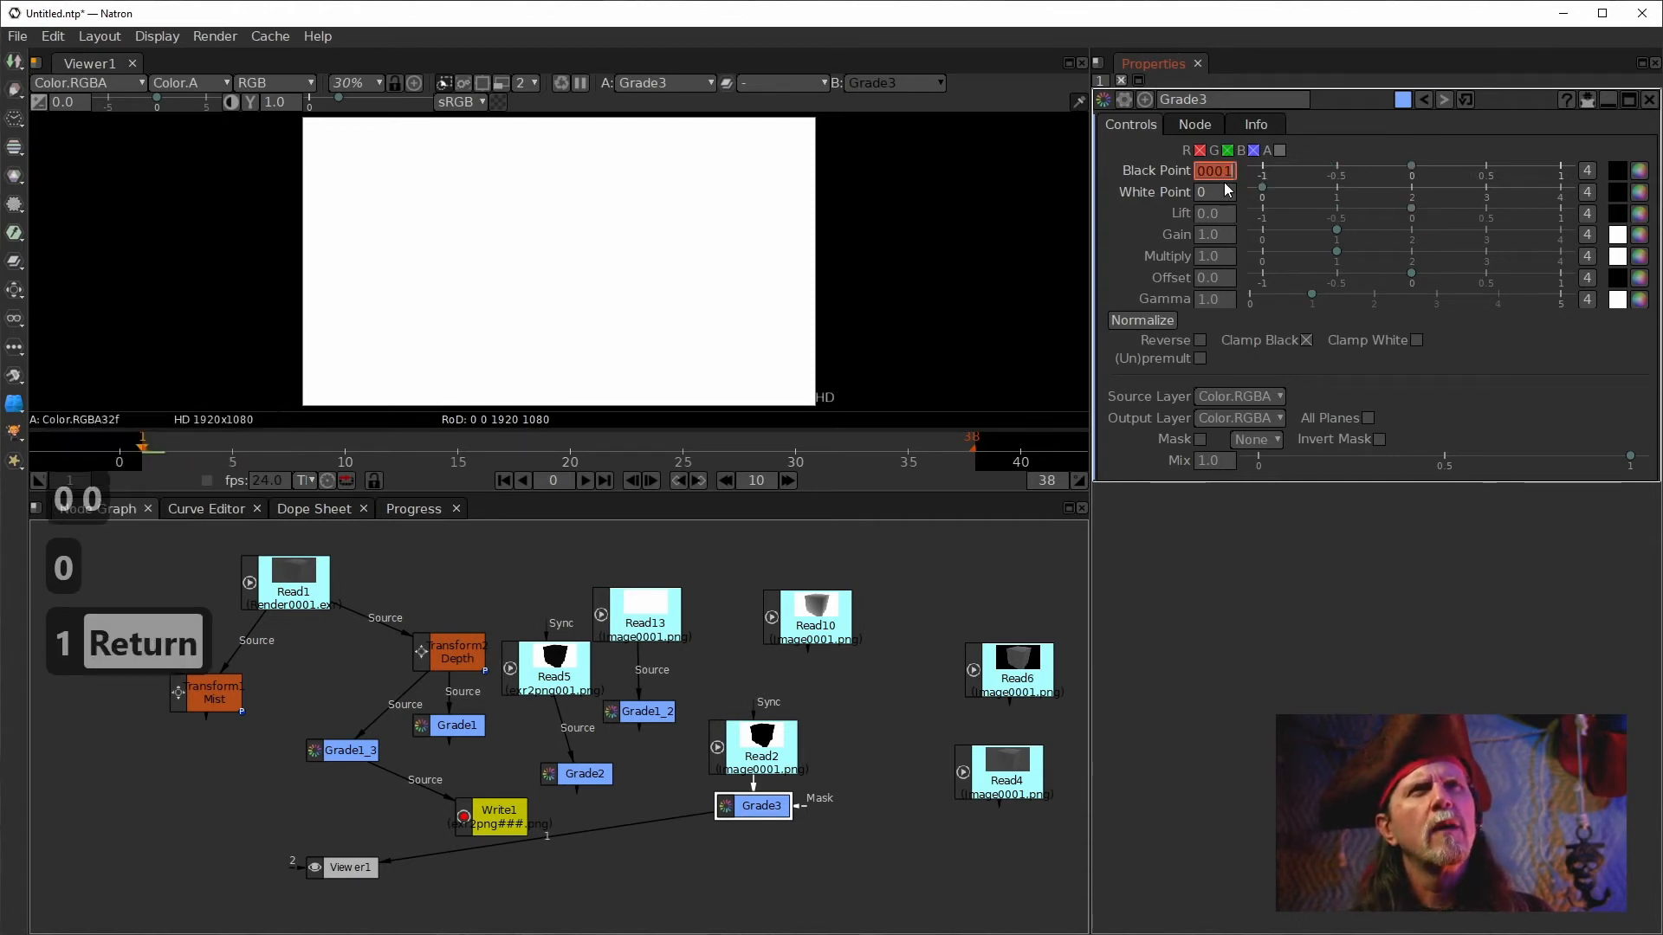
pyautogui.click(1209, 176)
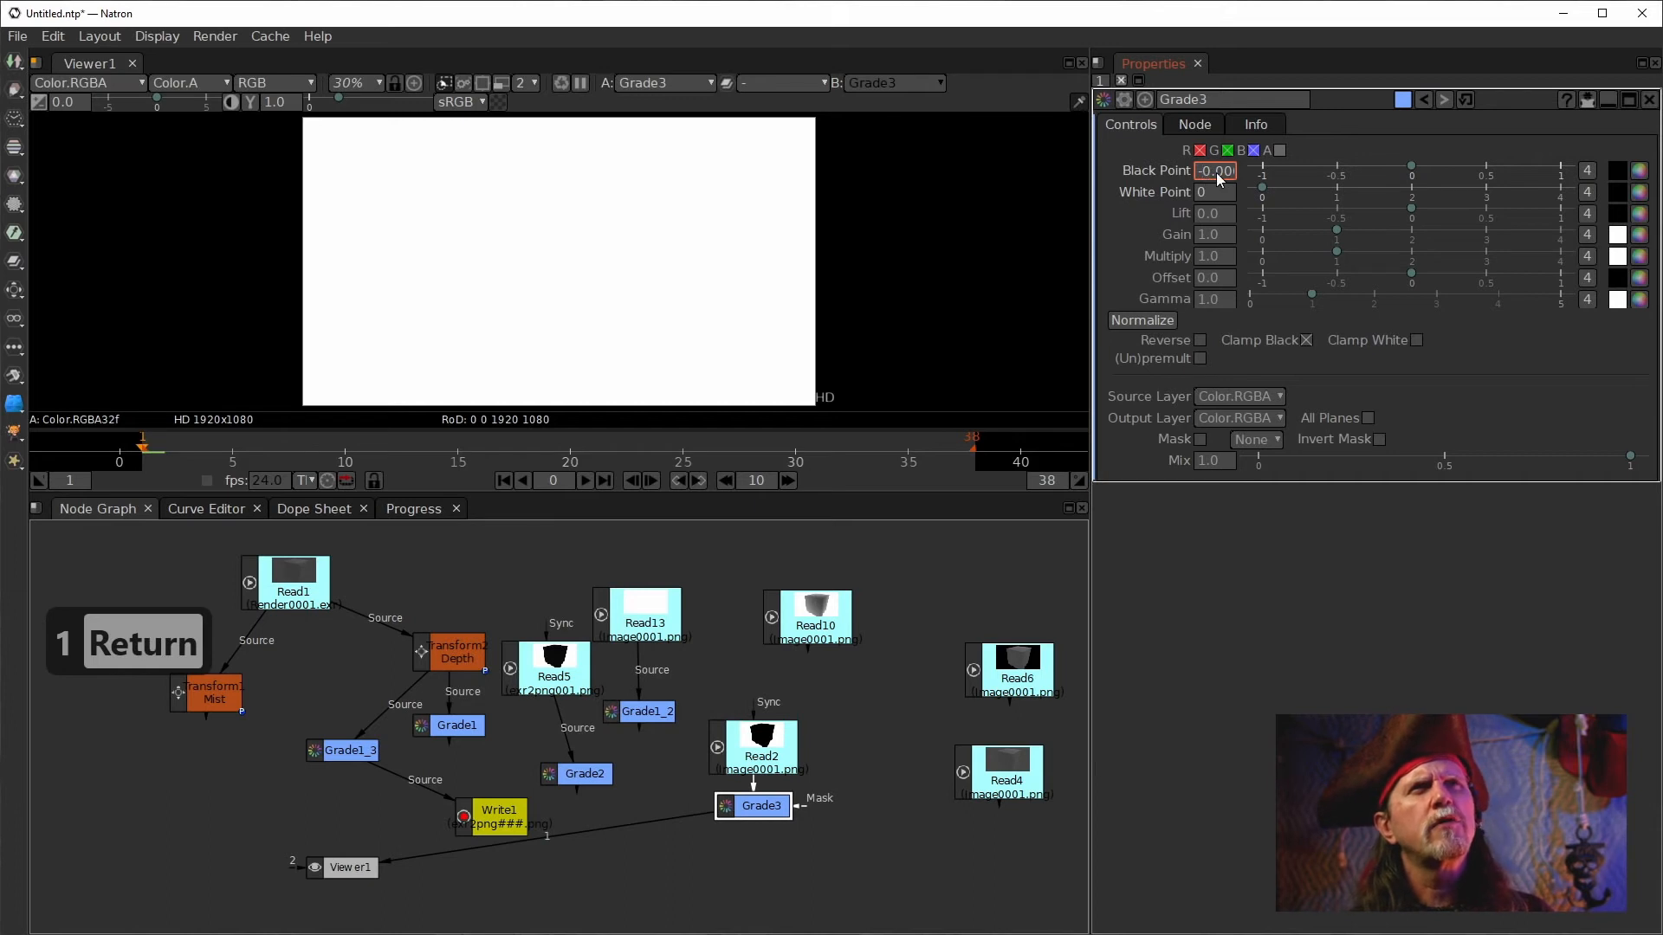
pyautogui.press('BackSpace')
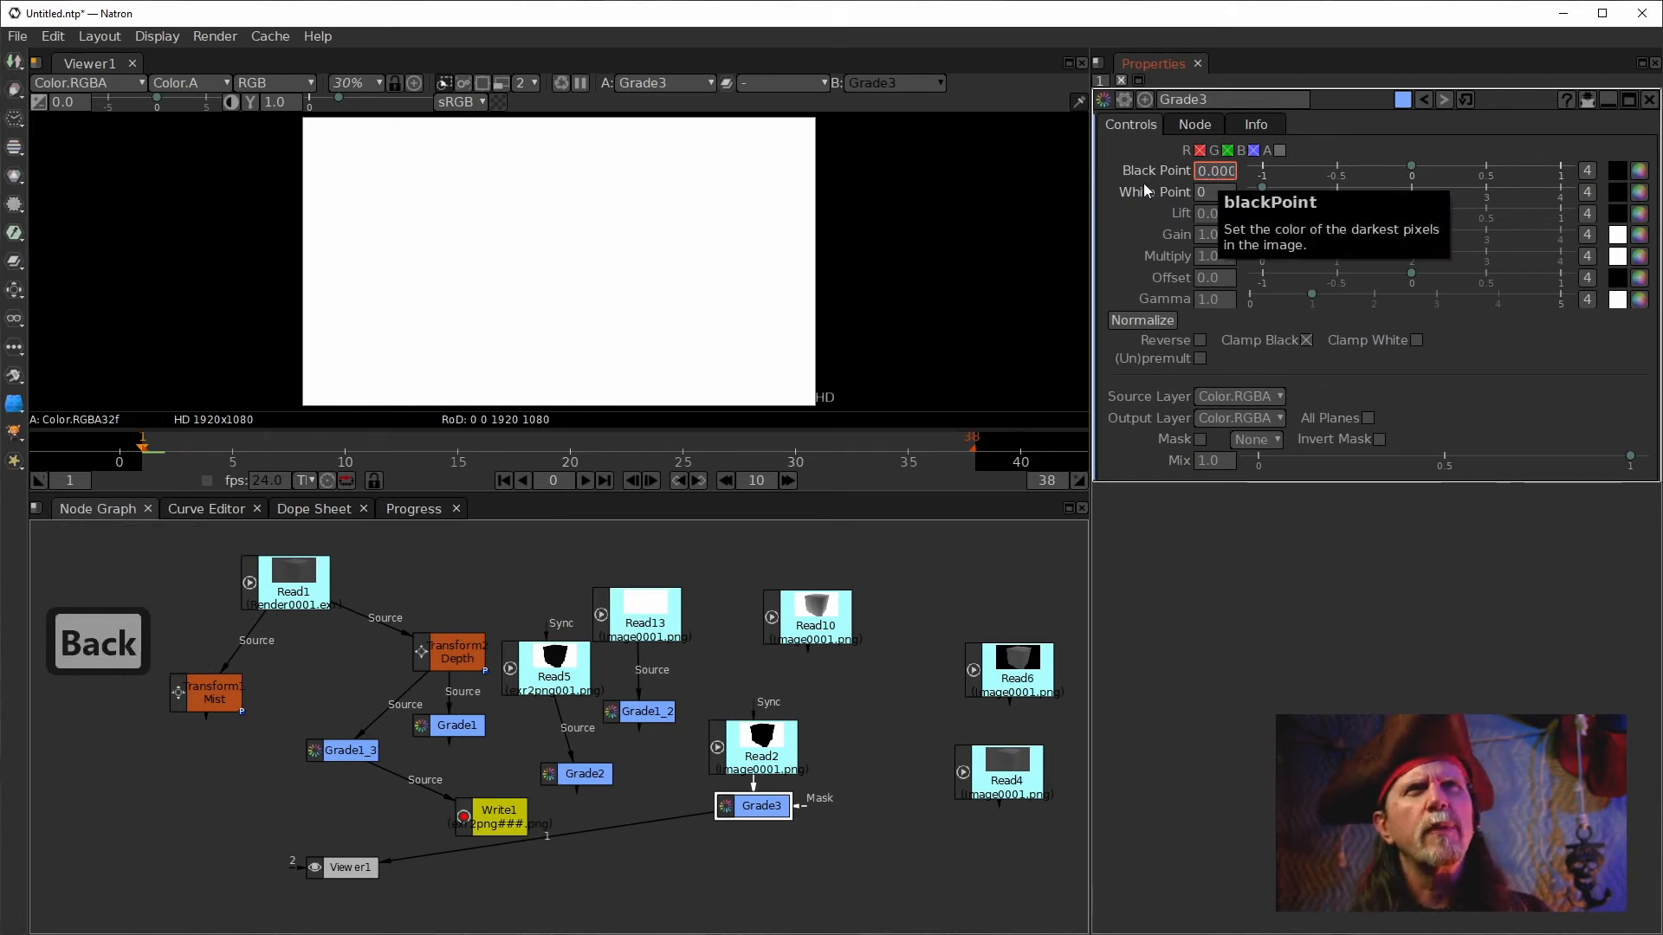
# Adjust Grade3's white point down to about 0.0002 while watching the viewer.
pyautogui.click(1211, 191)
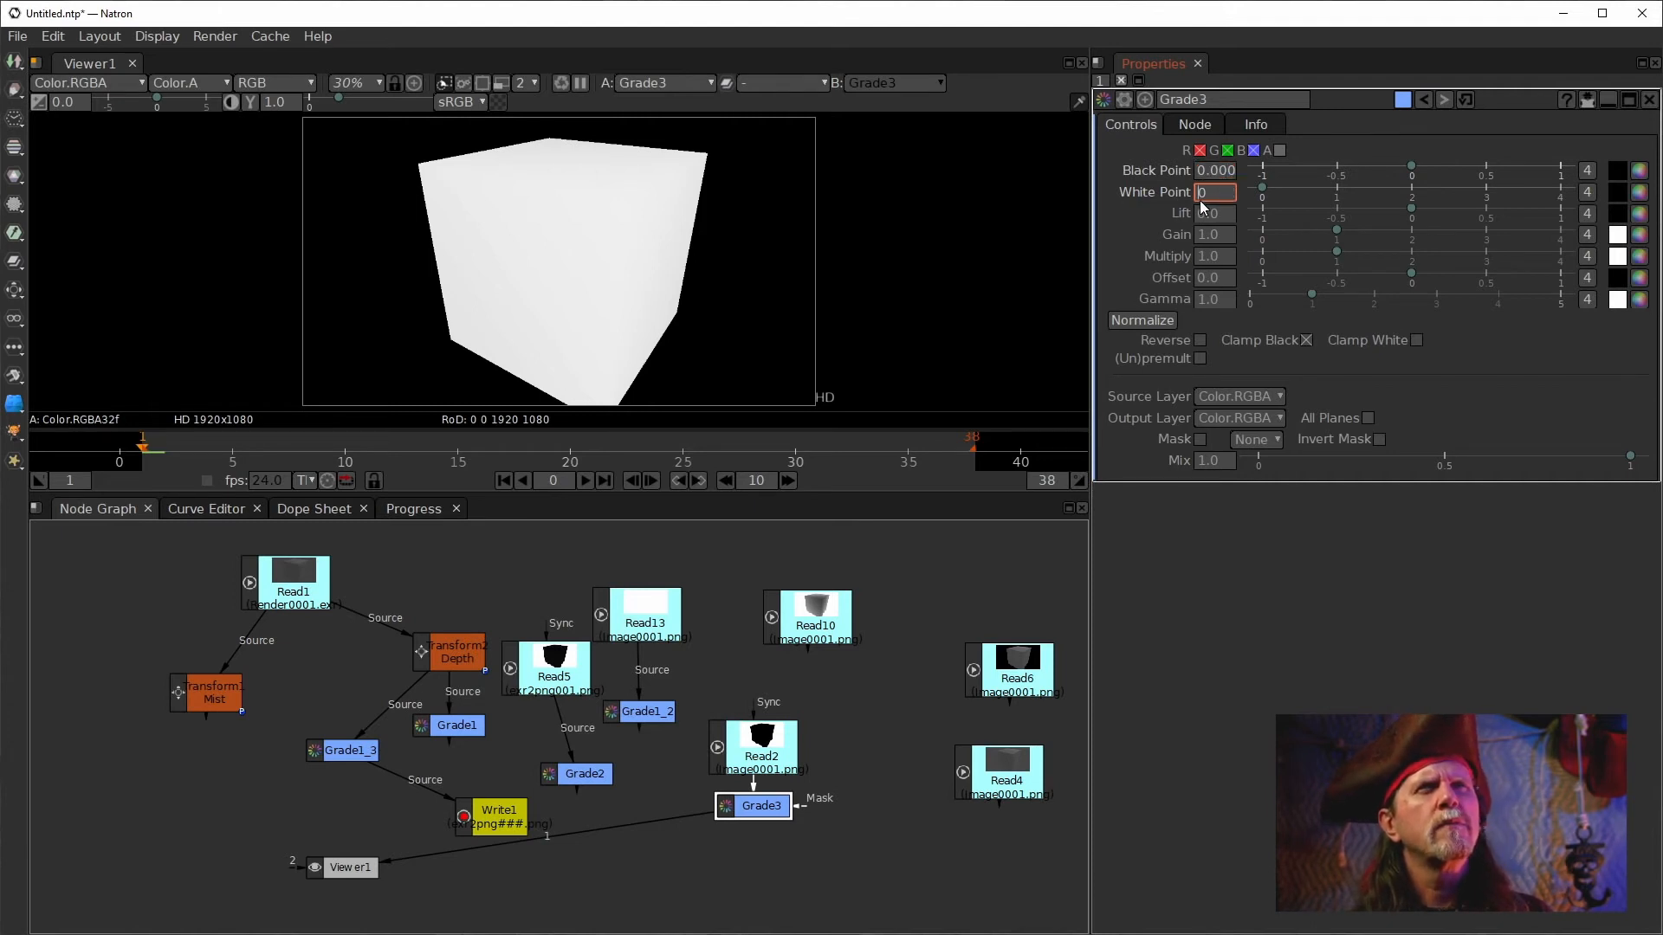
pyautogui.write('0.1')
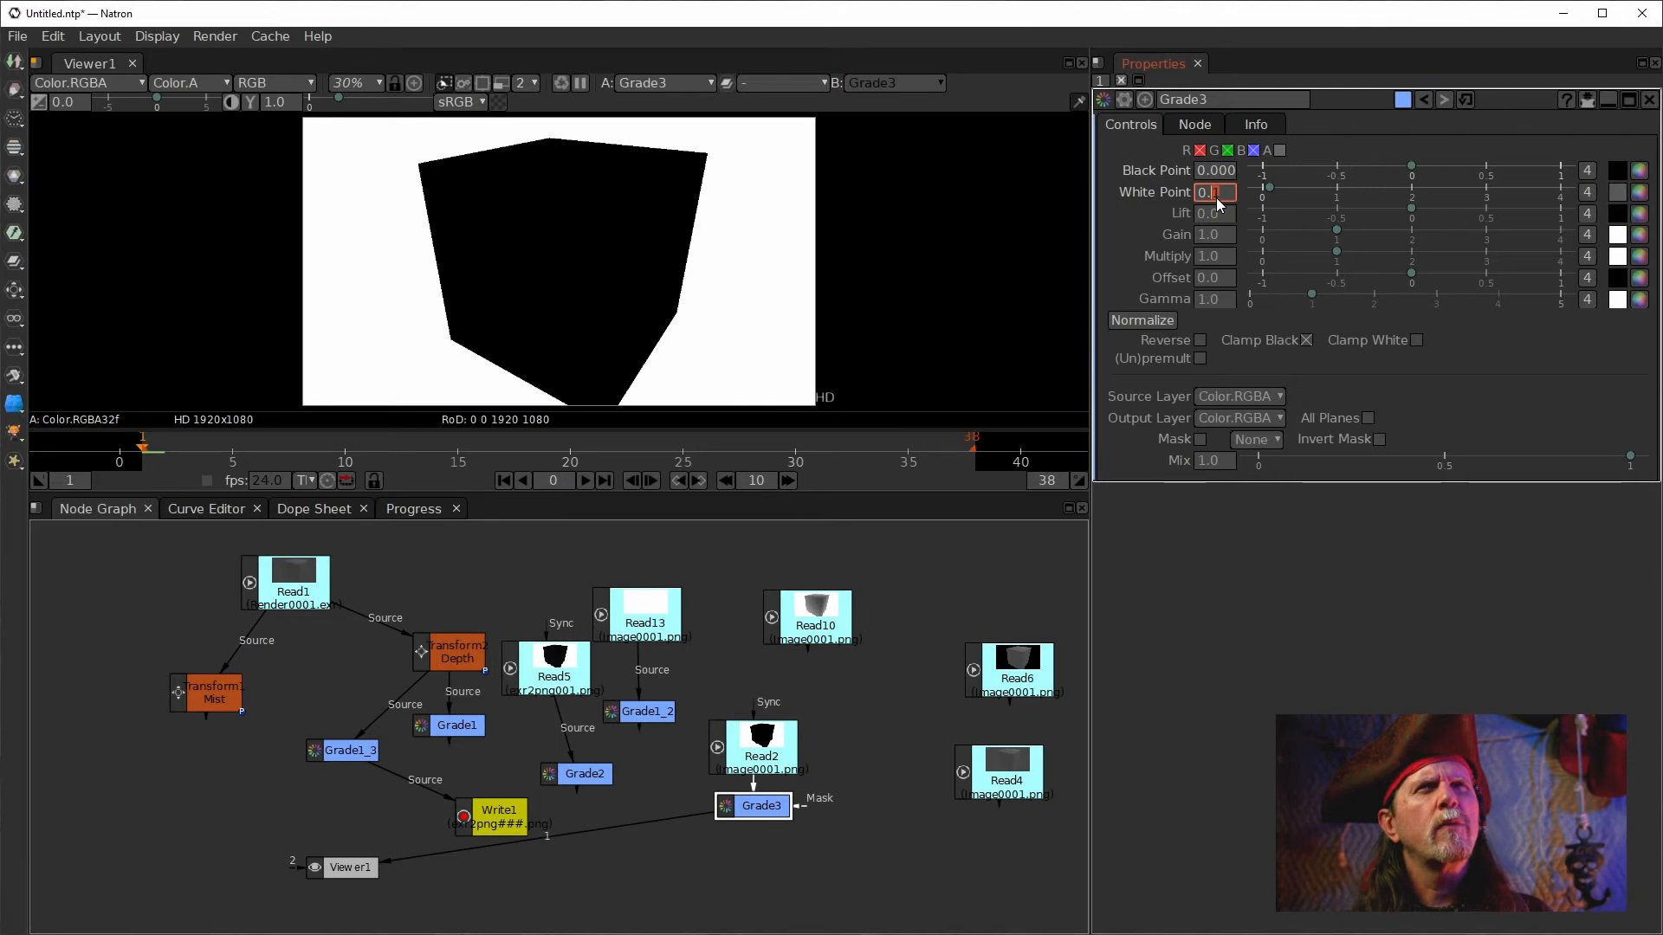
pyautogui.write('1')
pyautogui.press('Return')
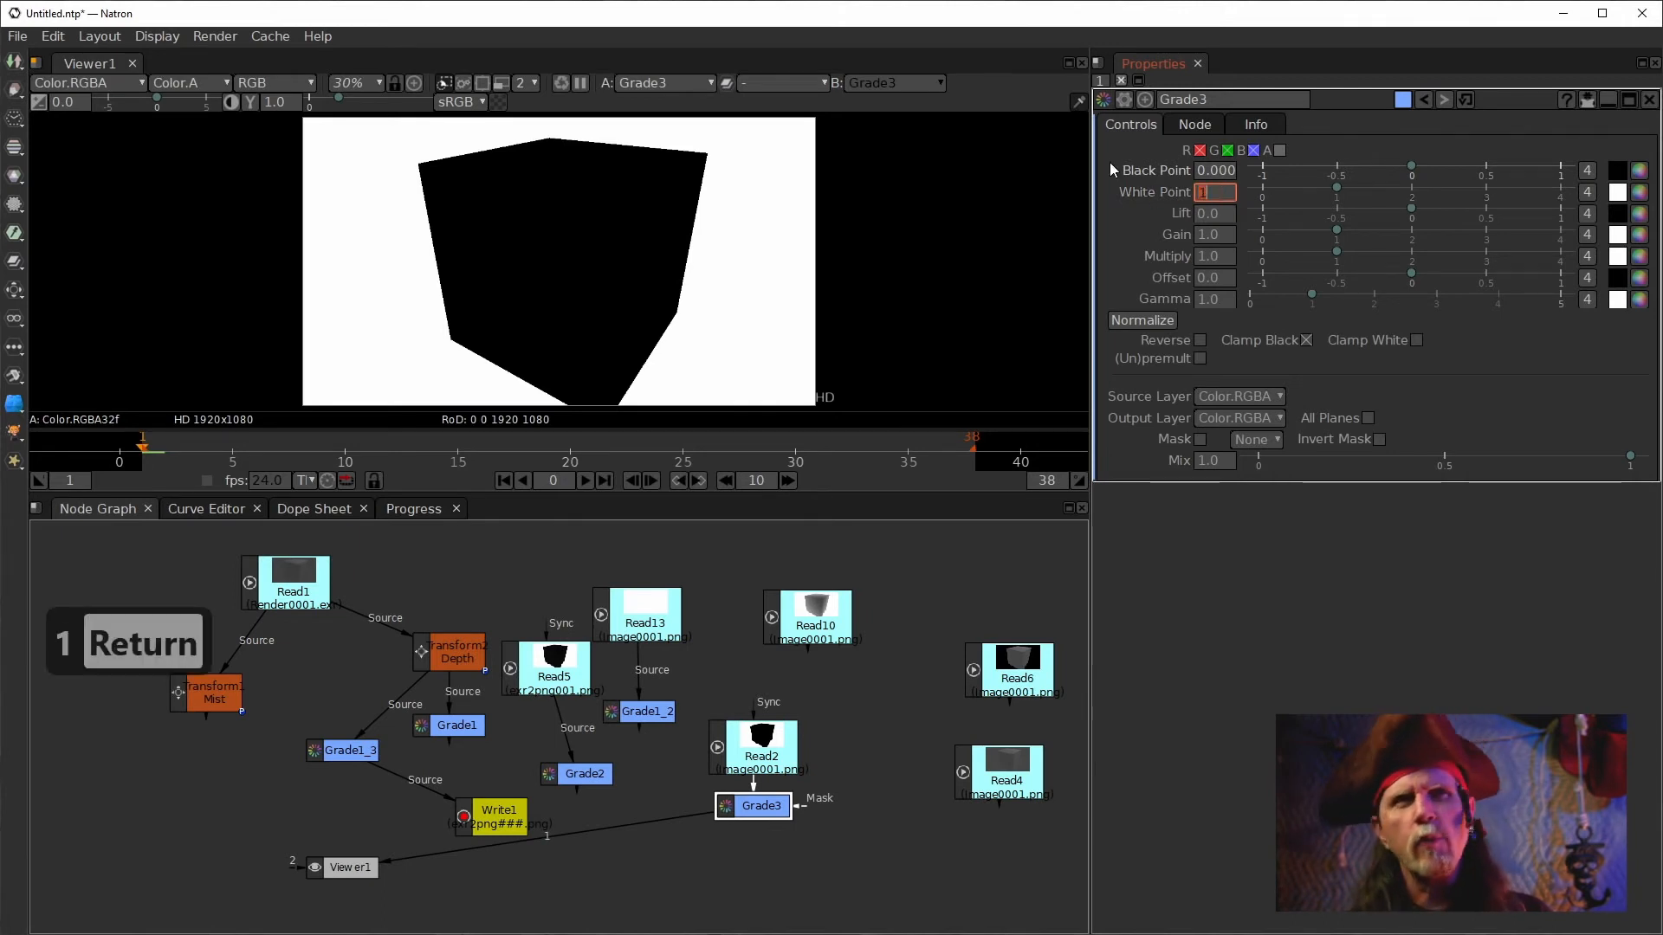
pyautogui.scroll(-1, 1226, 194)
pyautogui.scroll(2, 1226, 194)
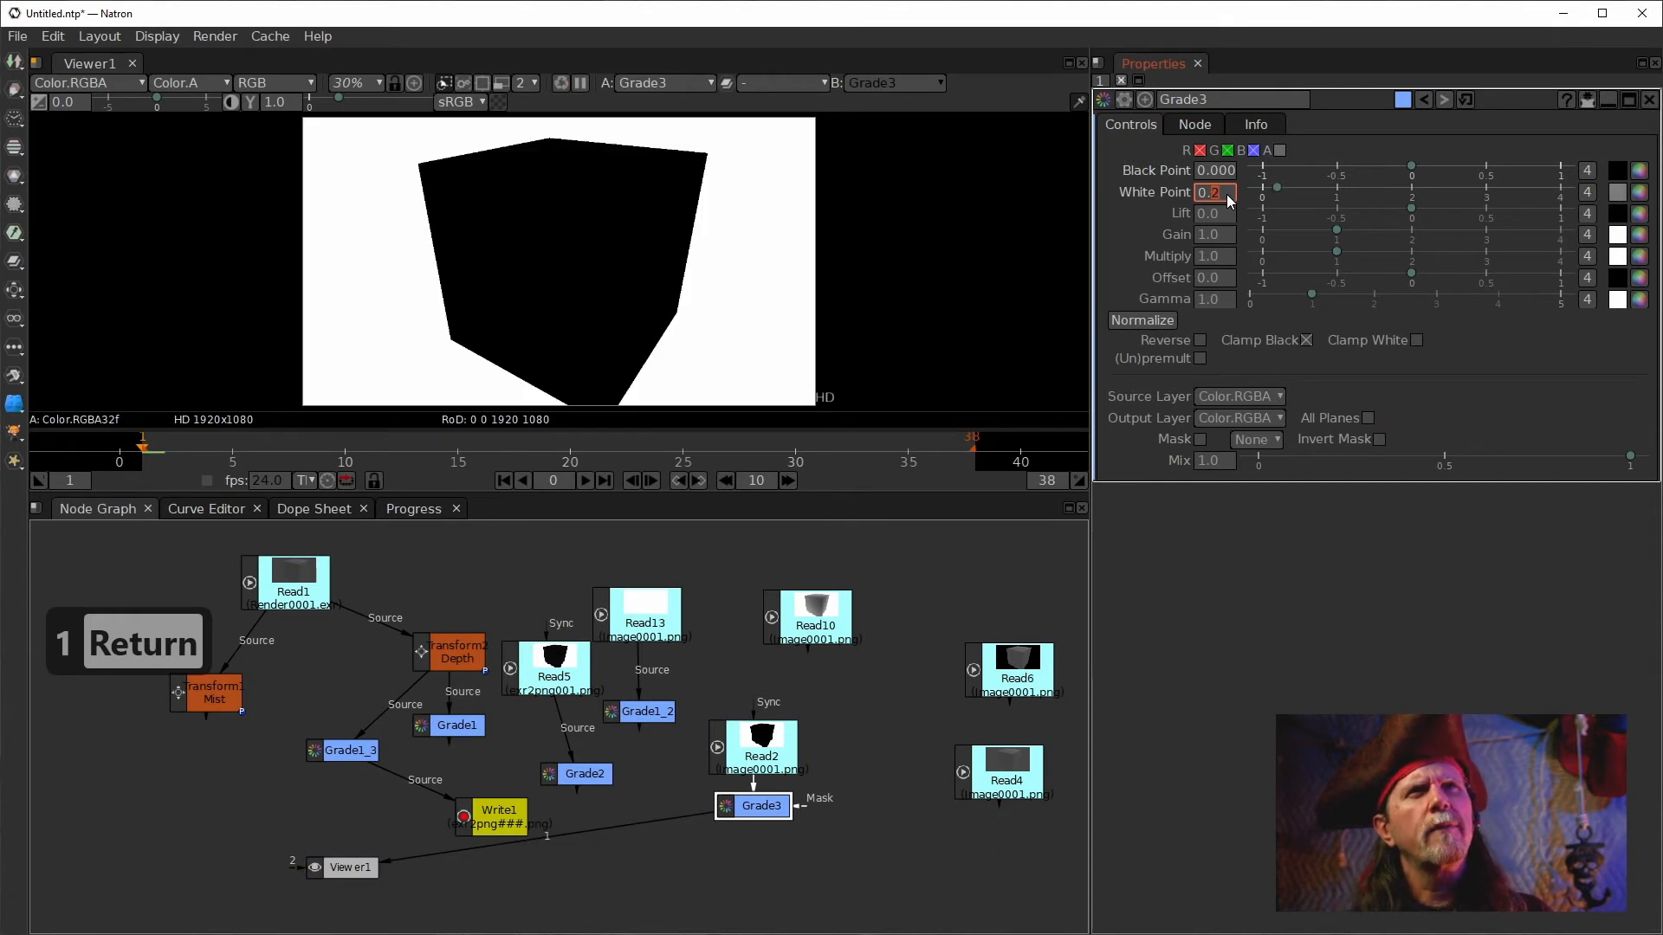
pyautogui.scroll(-3, 1224, 194)
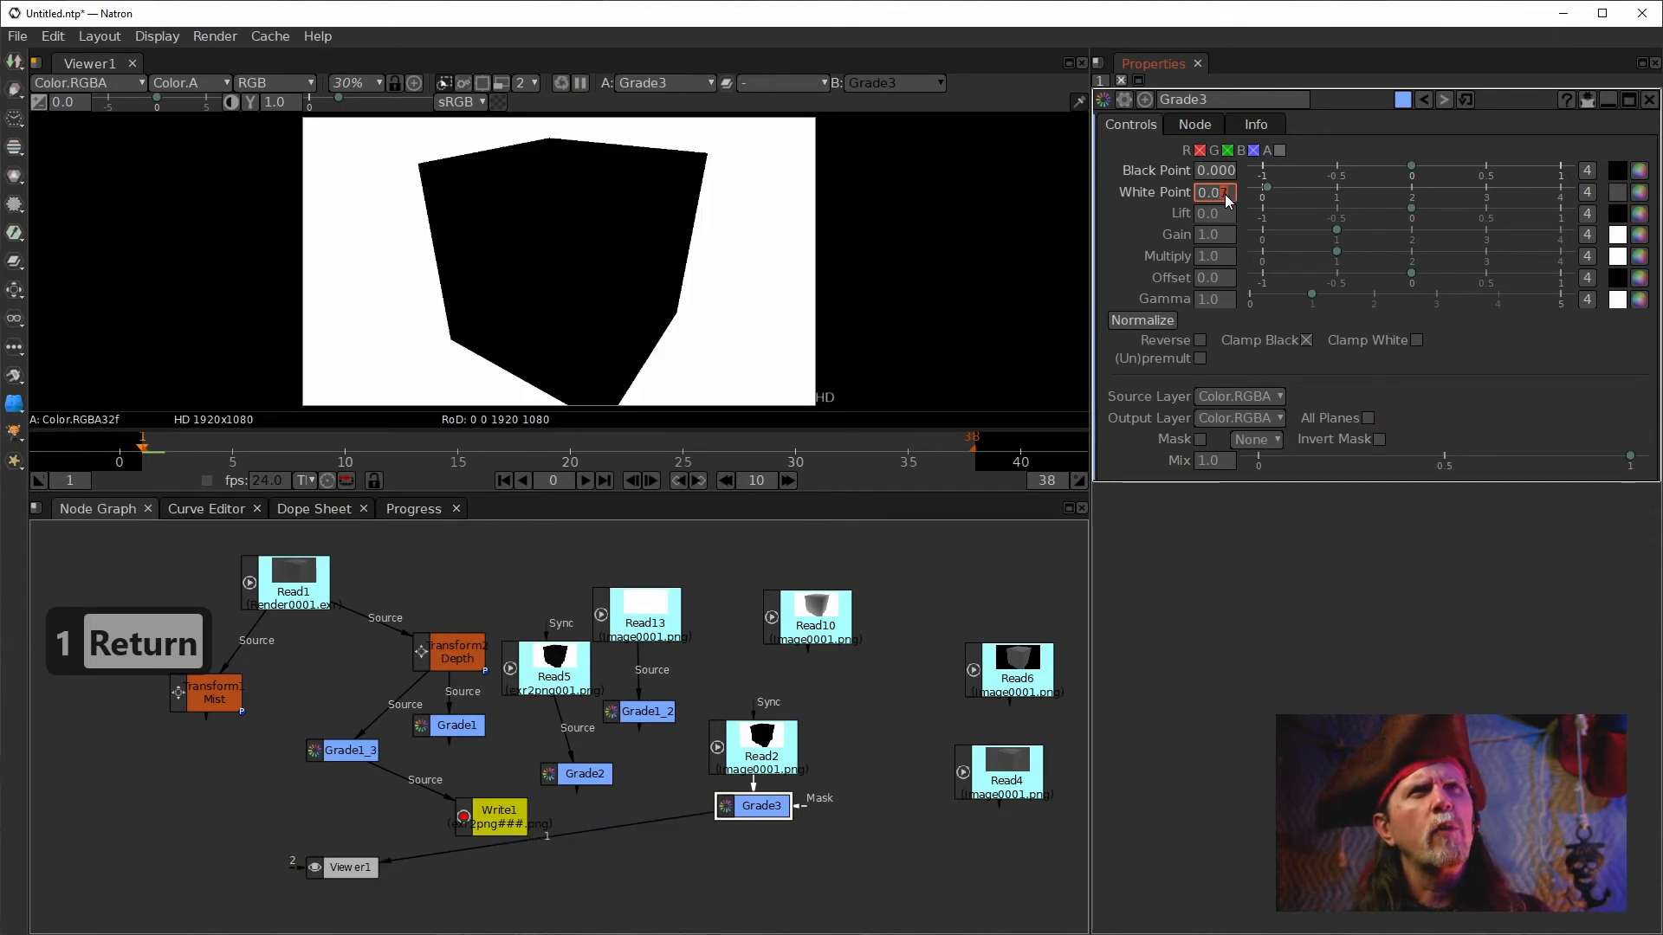
pyautogui.scroll(-1, 1233, 196)
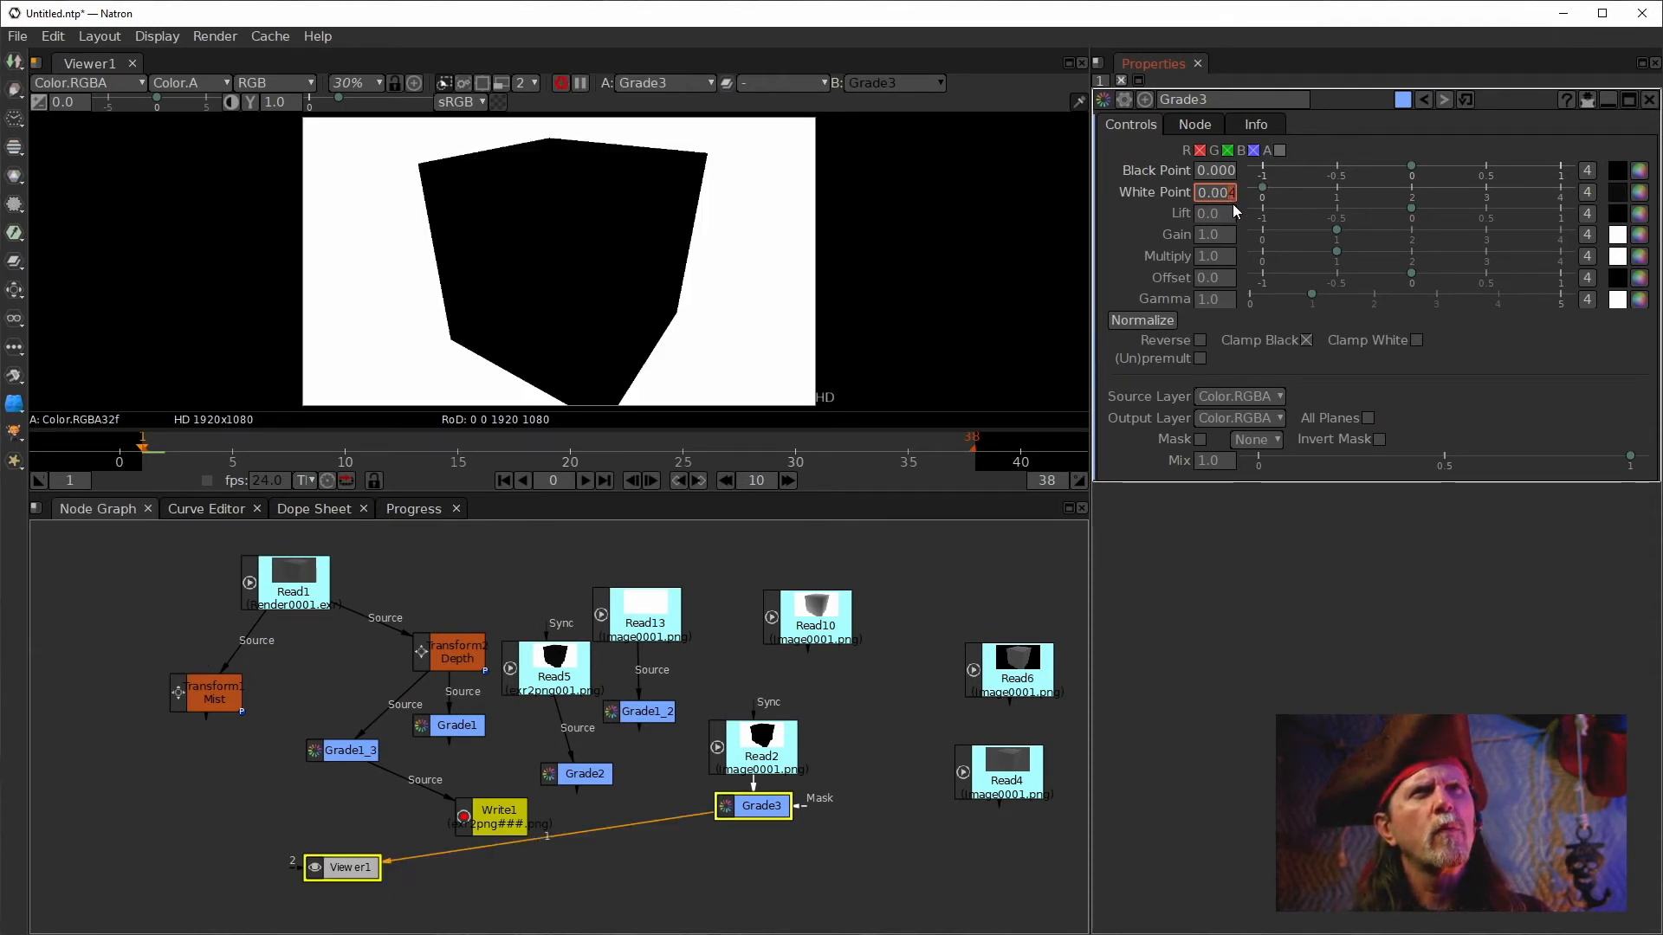
pyautogui.scroll(-1, 1232, 194)
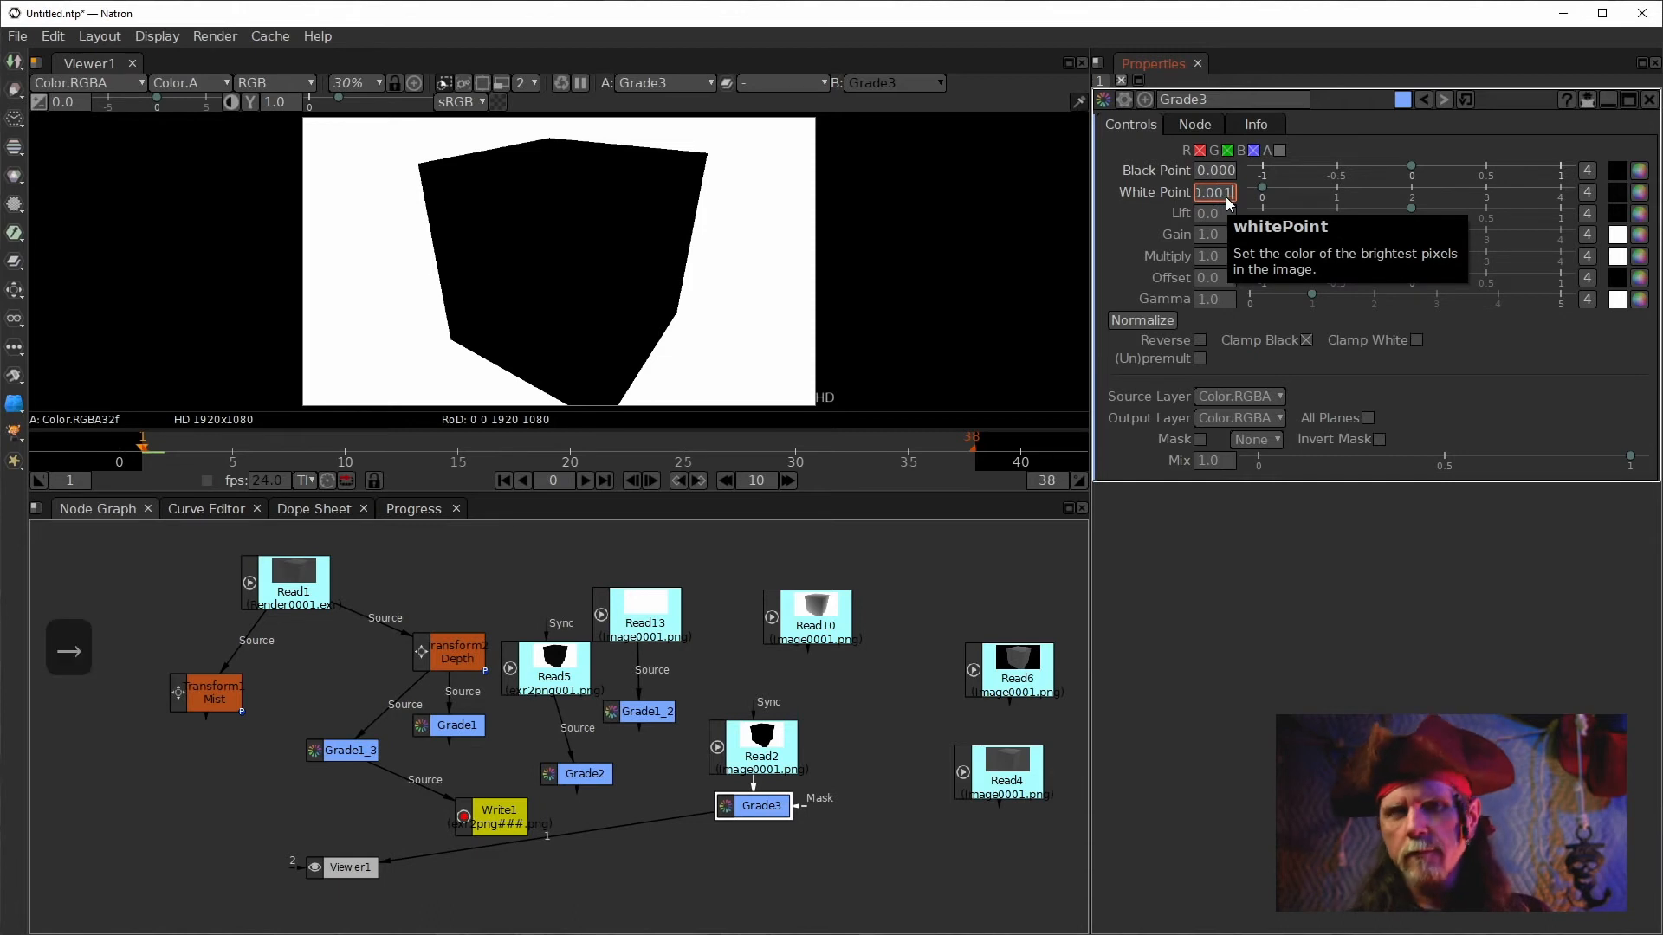
pyautogui.scroll(-1, 1230, 194)
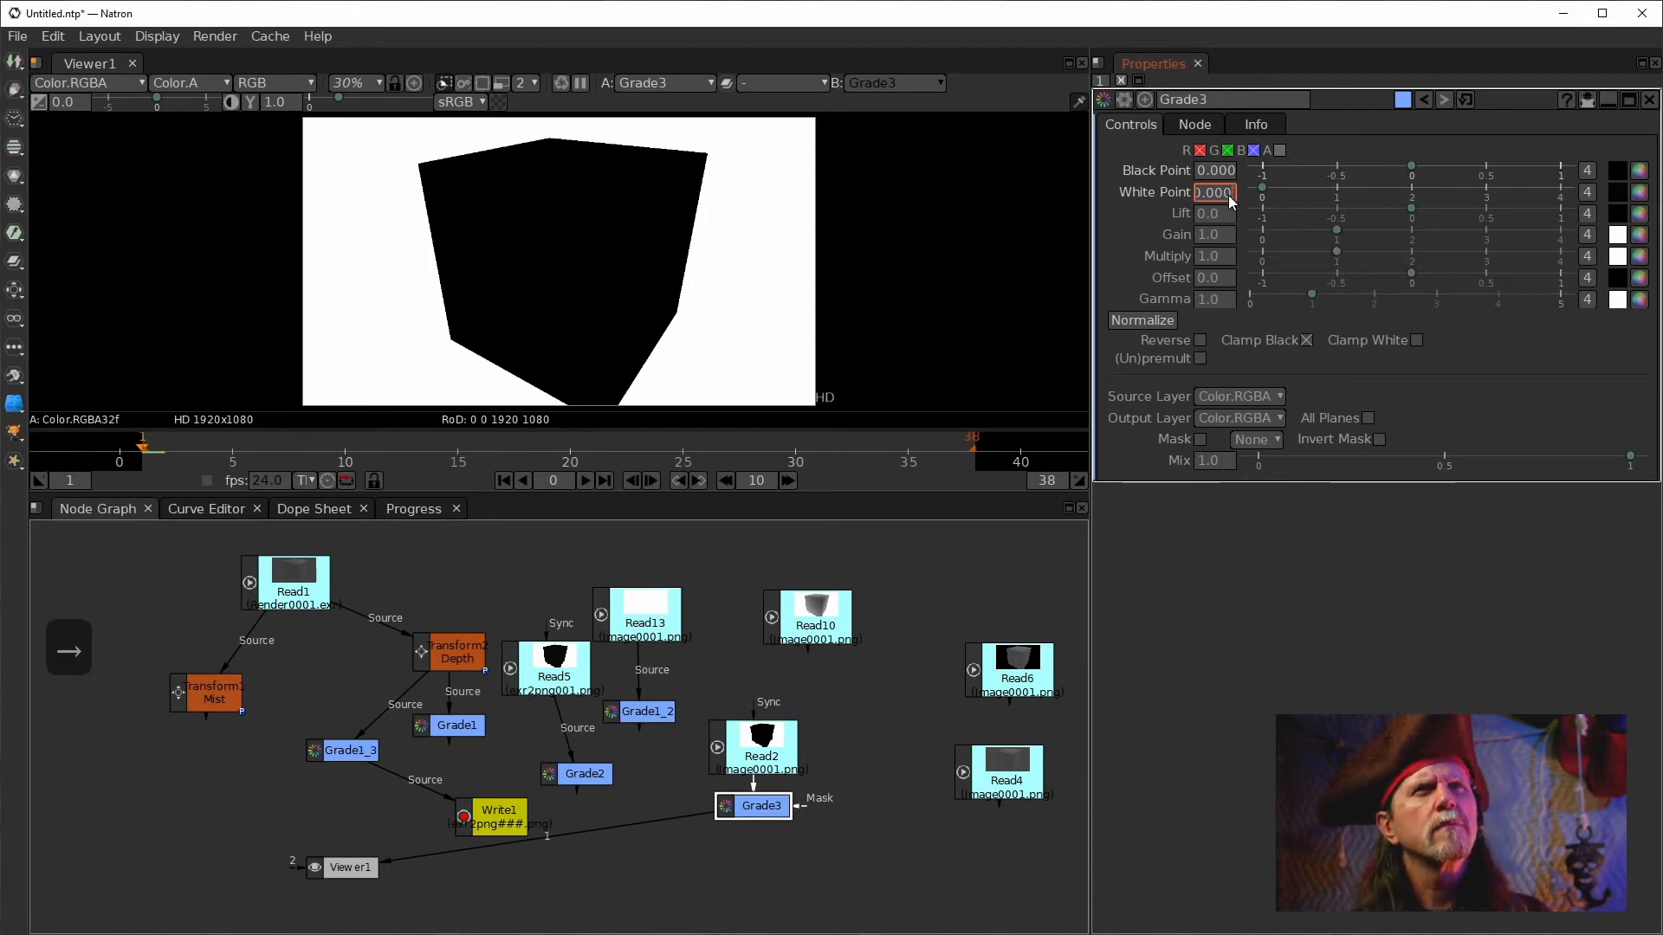
pyautogui.scroll(1, 1228, 194)
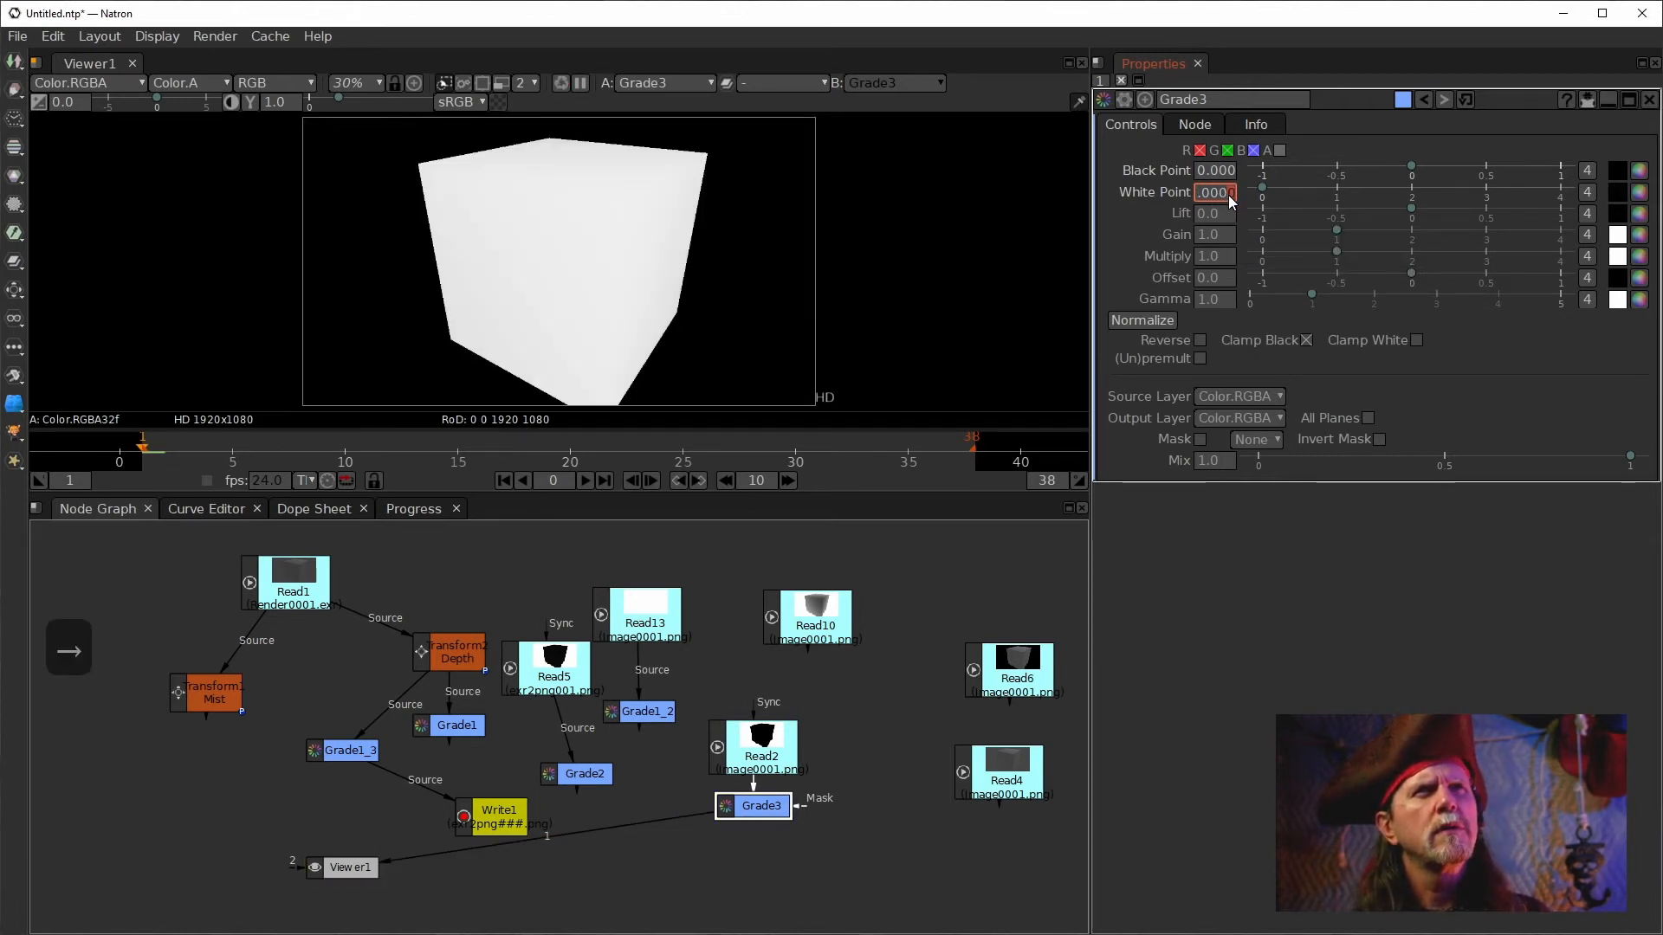
pyautogui.scroll(3, 1227, 194)
pyautogui.scroll(-1, 1227, 195)
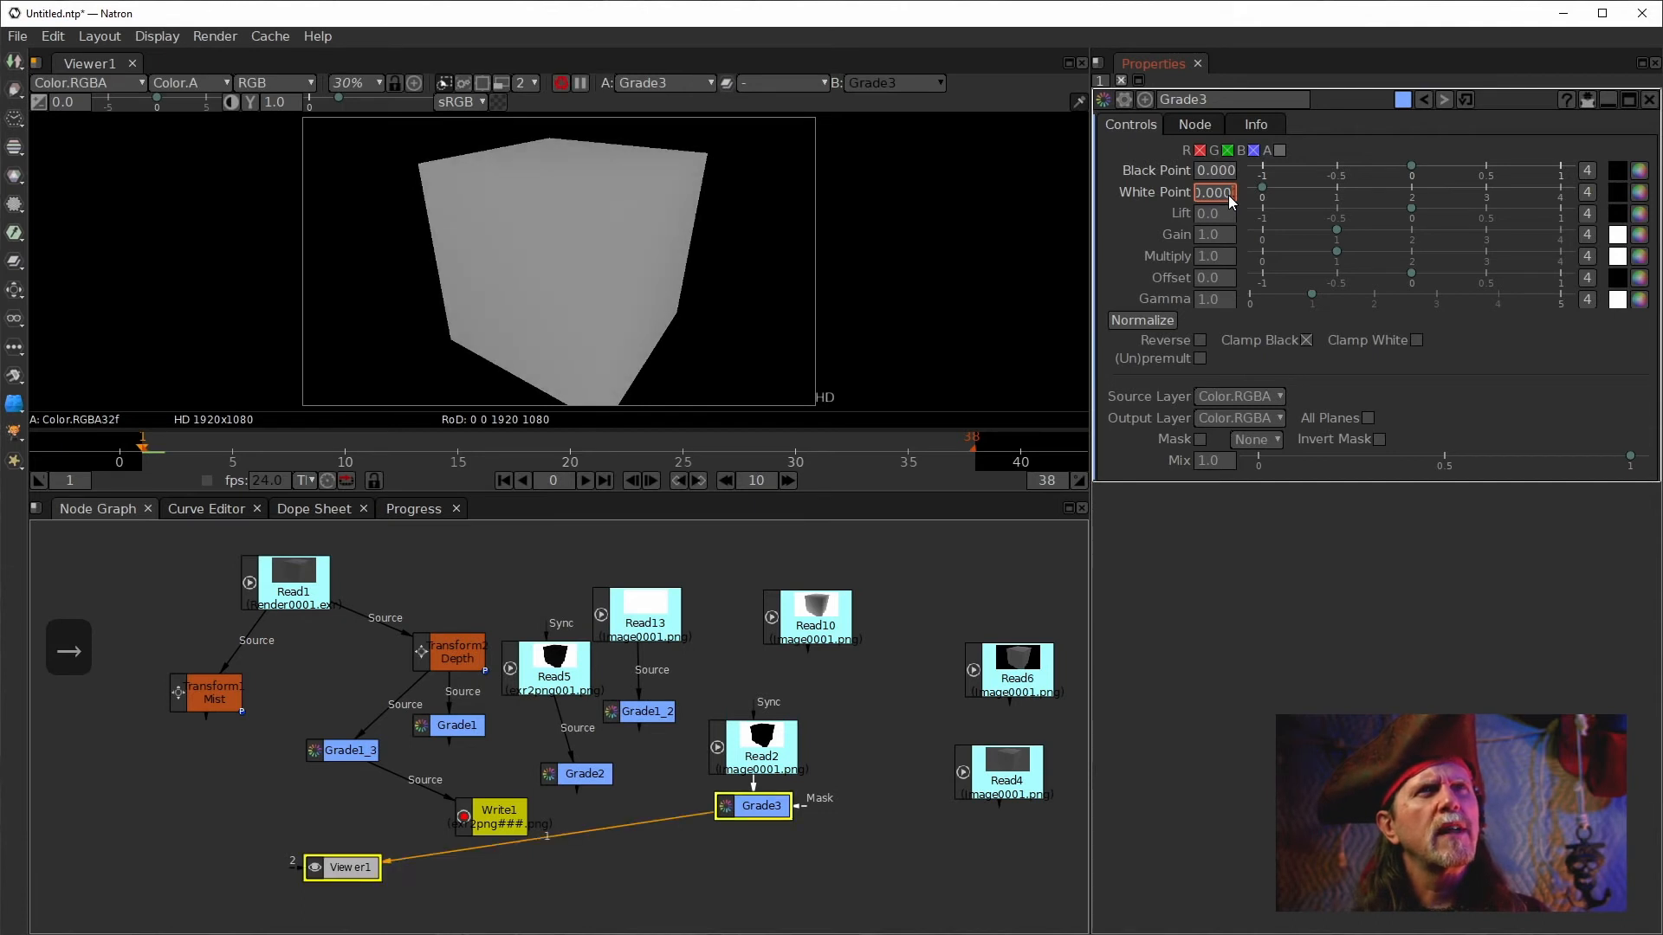
pyautogui.press('Right')
pyautogui.press('Right')
pyautogui.press('Right')
pyautogui.press('Right')
pyautogui.press('Right')
pyautogui.press('Right')
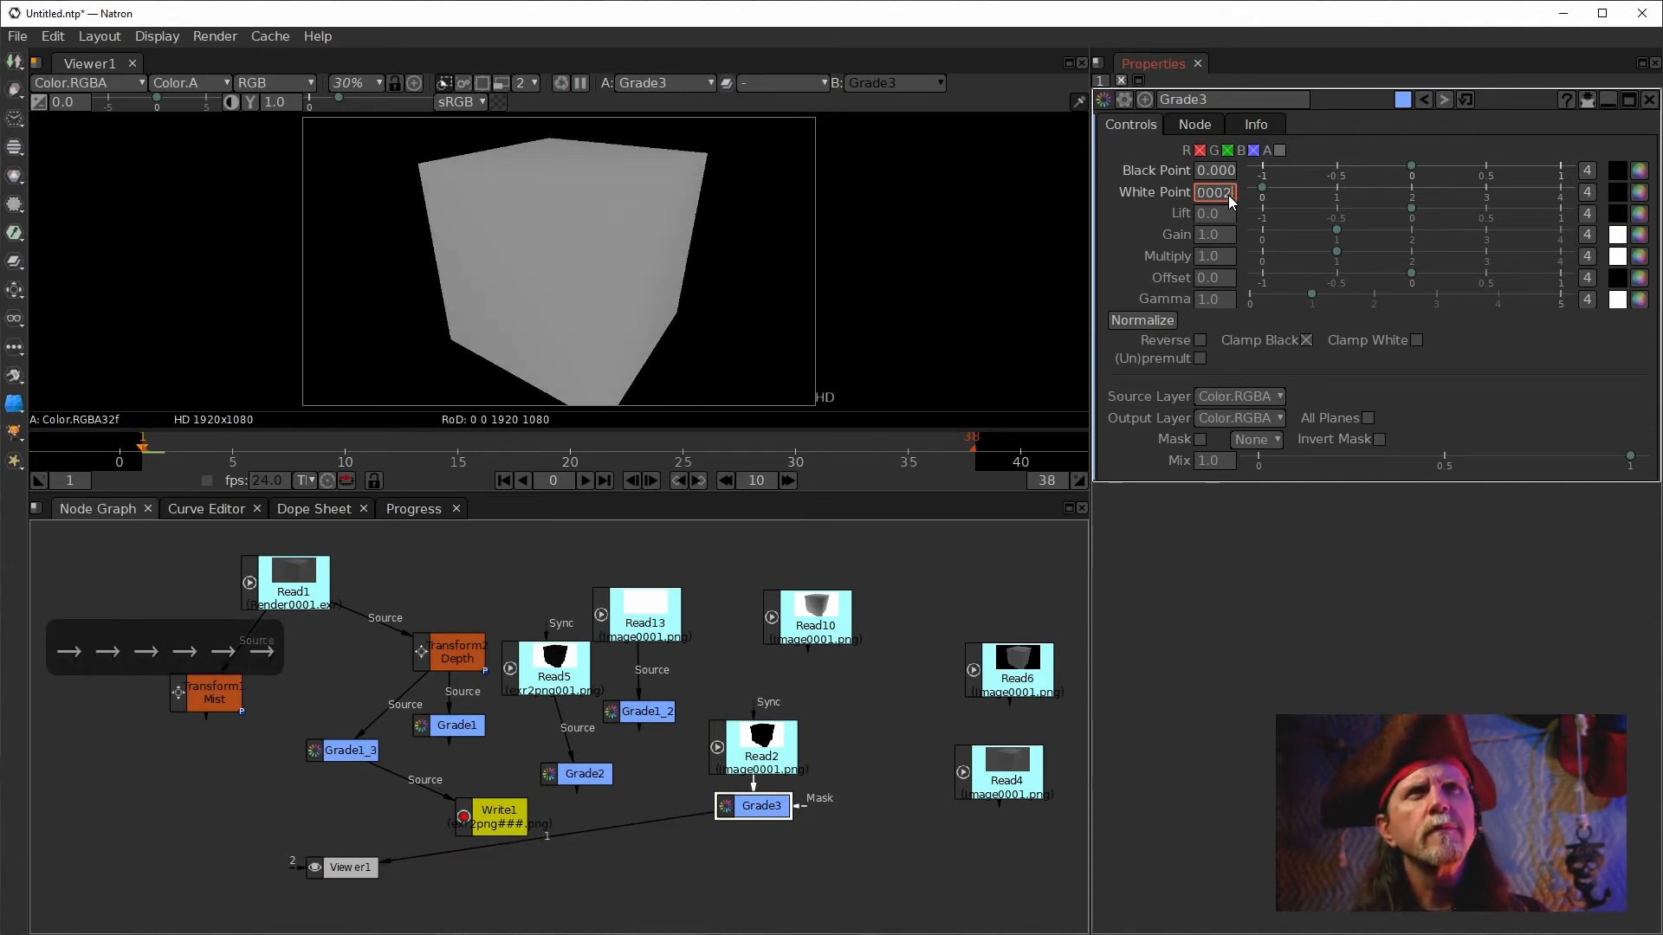
# Inspect the full digits of Grade3's black point value.
pyautogui.click(1230, 172)
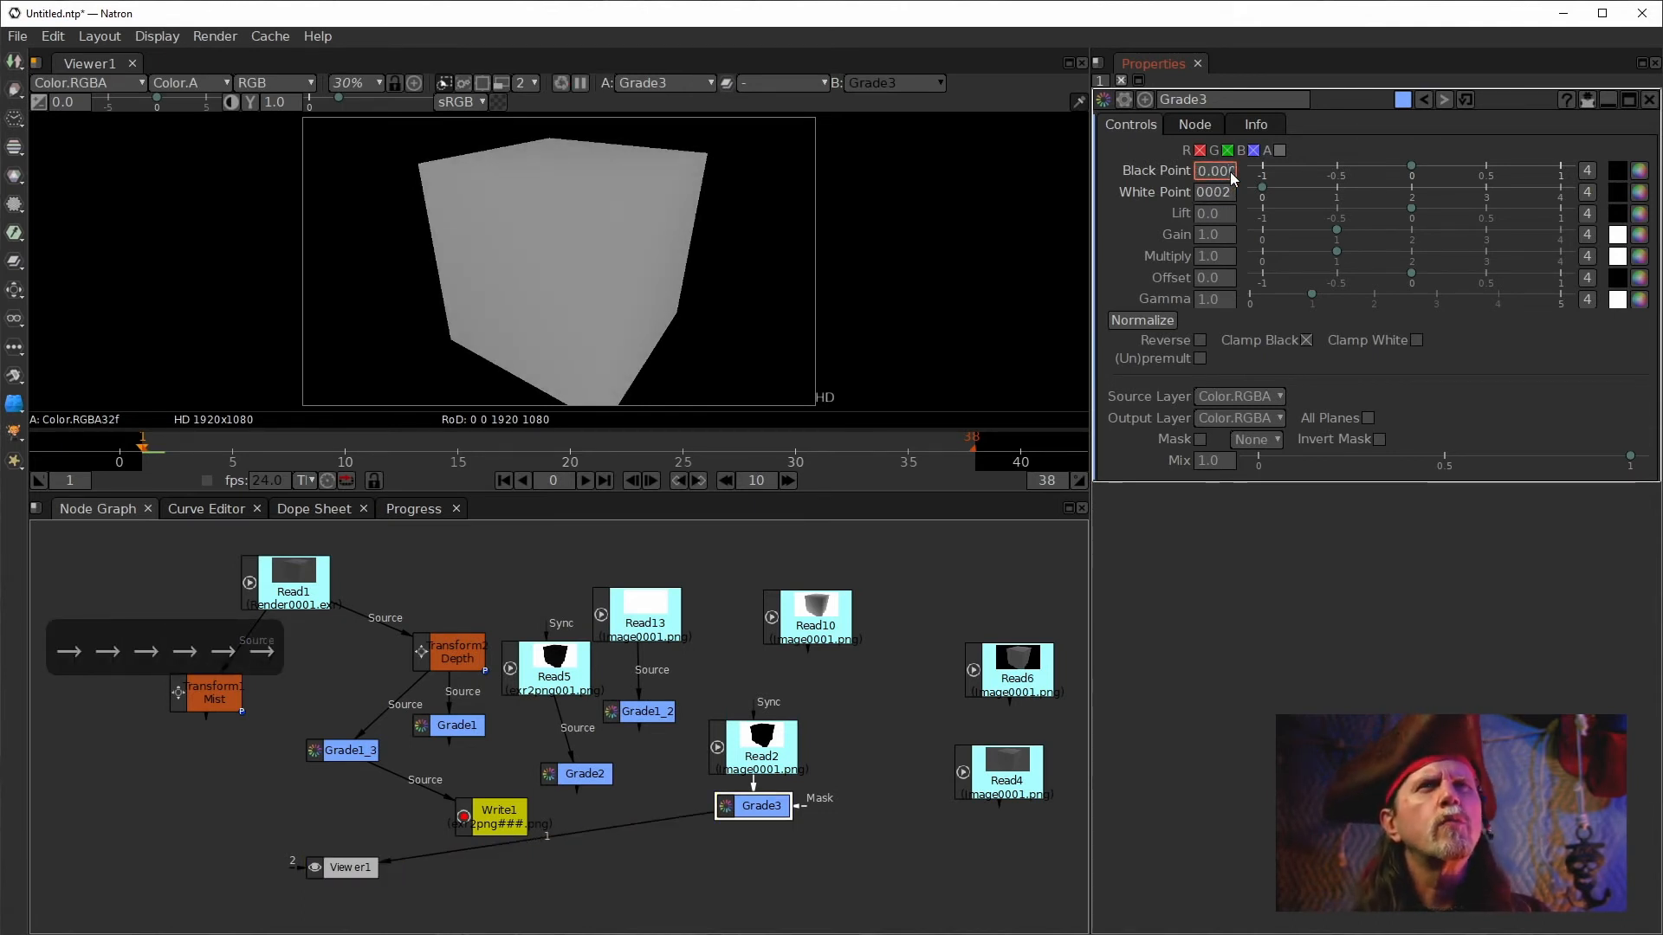
pyautogui.press('Right')
pyautogui.press('Right')
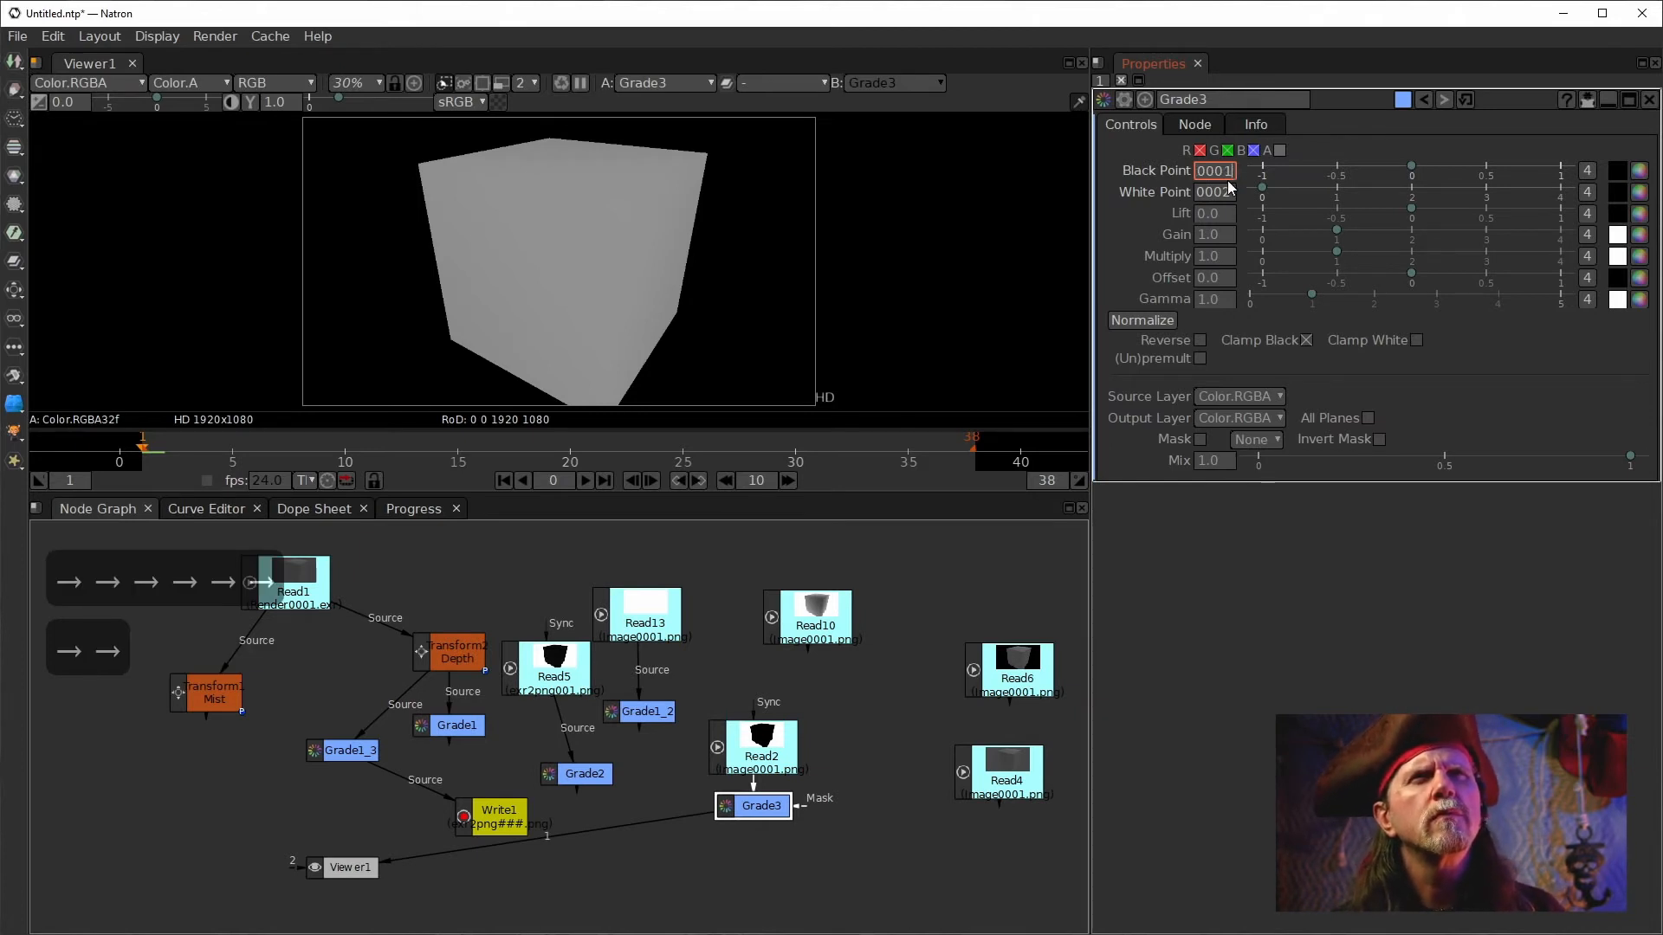
# Nudge Grade3's black and white point values up and down while watching the viewer.
pyautogui.scroll(4, 1229, 170)
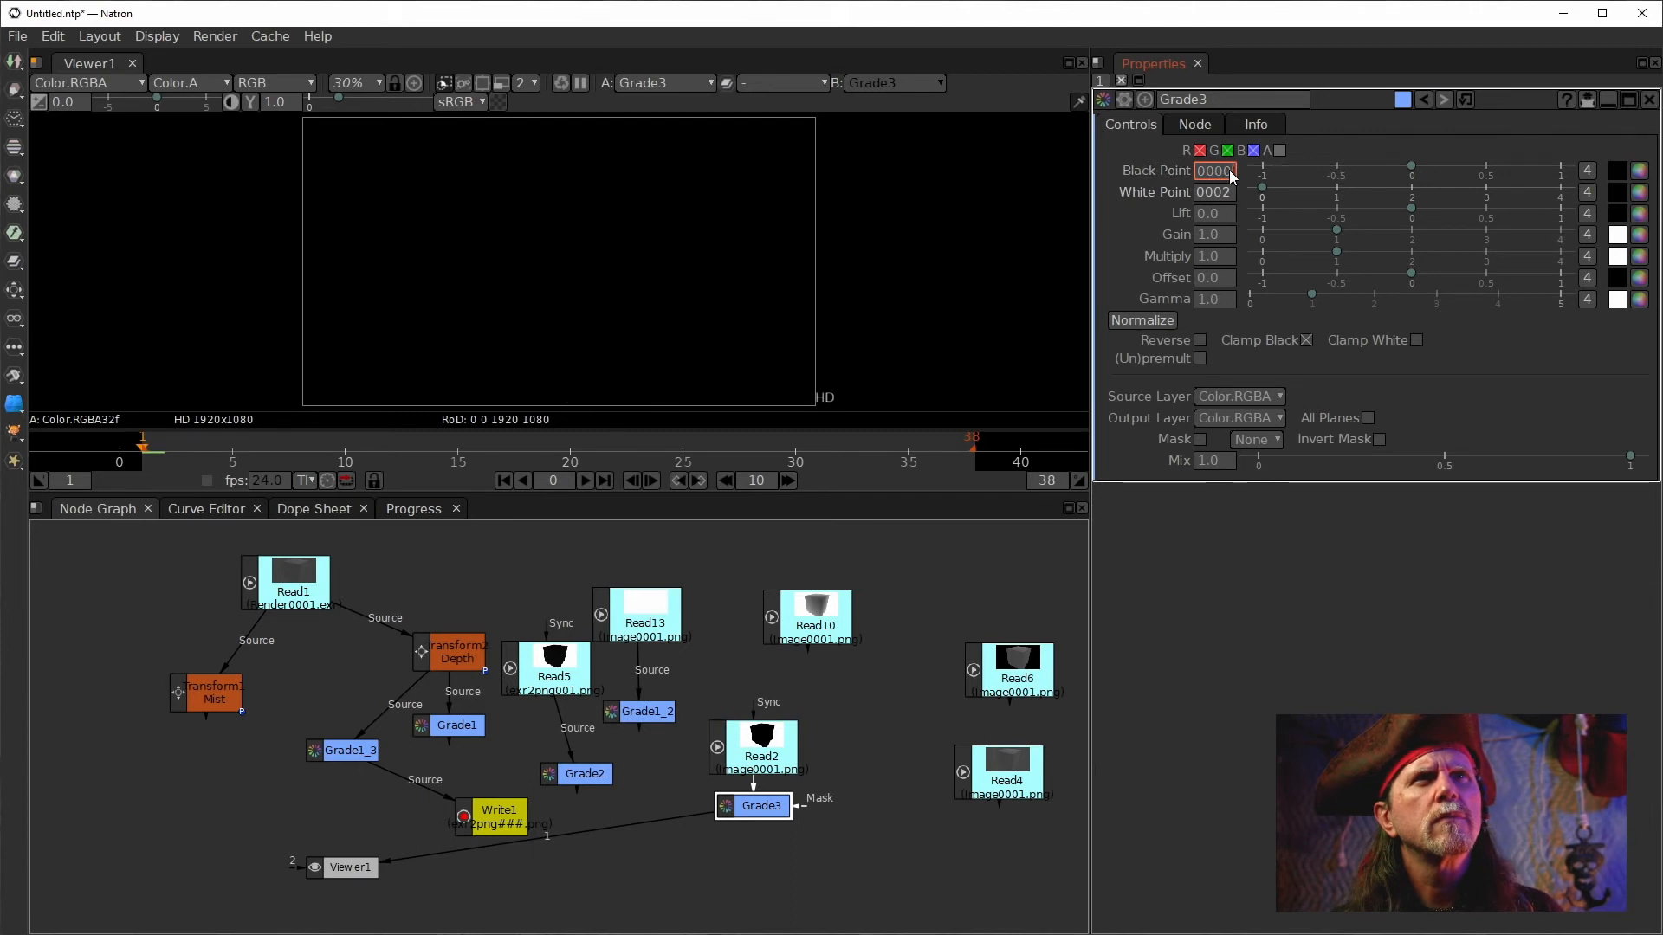
pyautogui.press('Up')
pyautogui.press('Up')
pyautogui.press('Down')
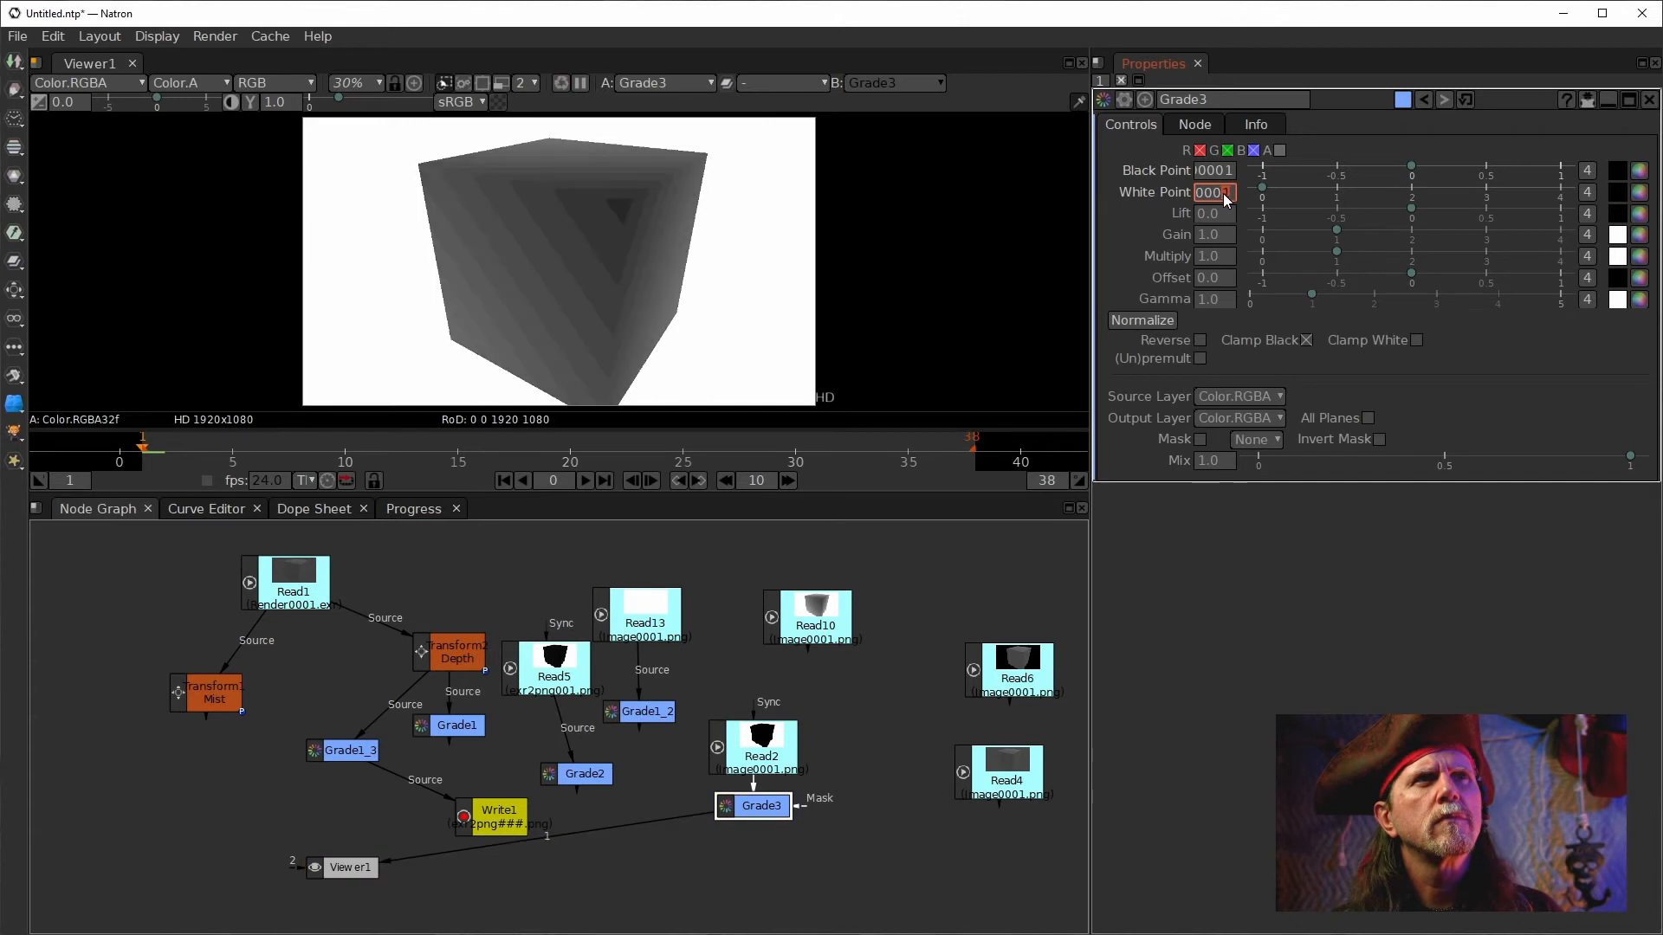
pyautogui.press('Up')
pyautogui.press('Down')
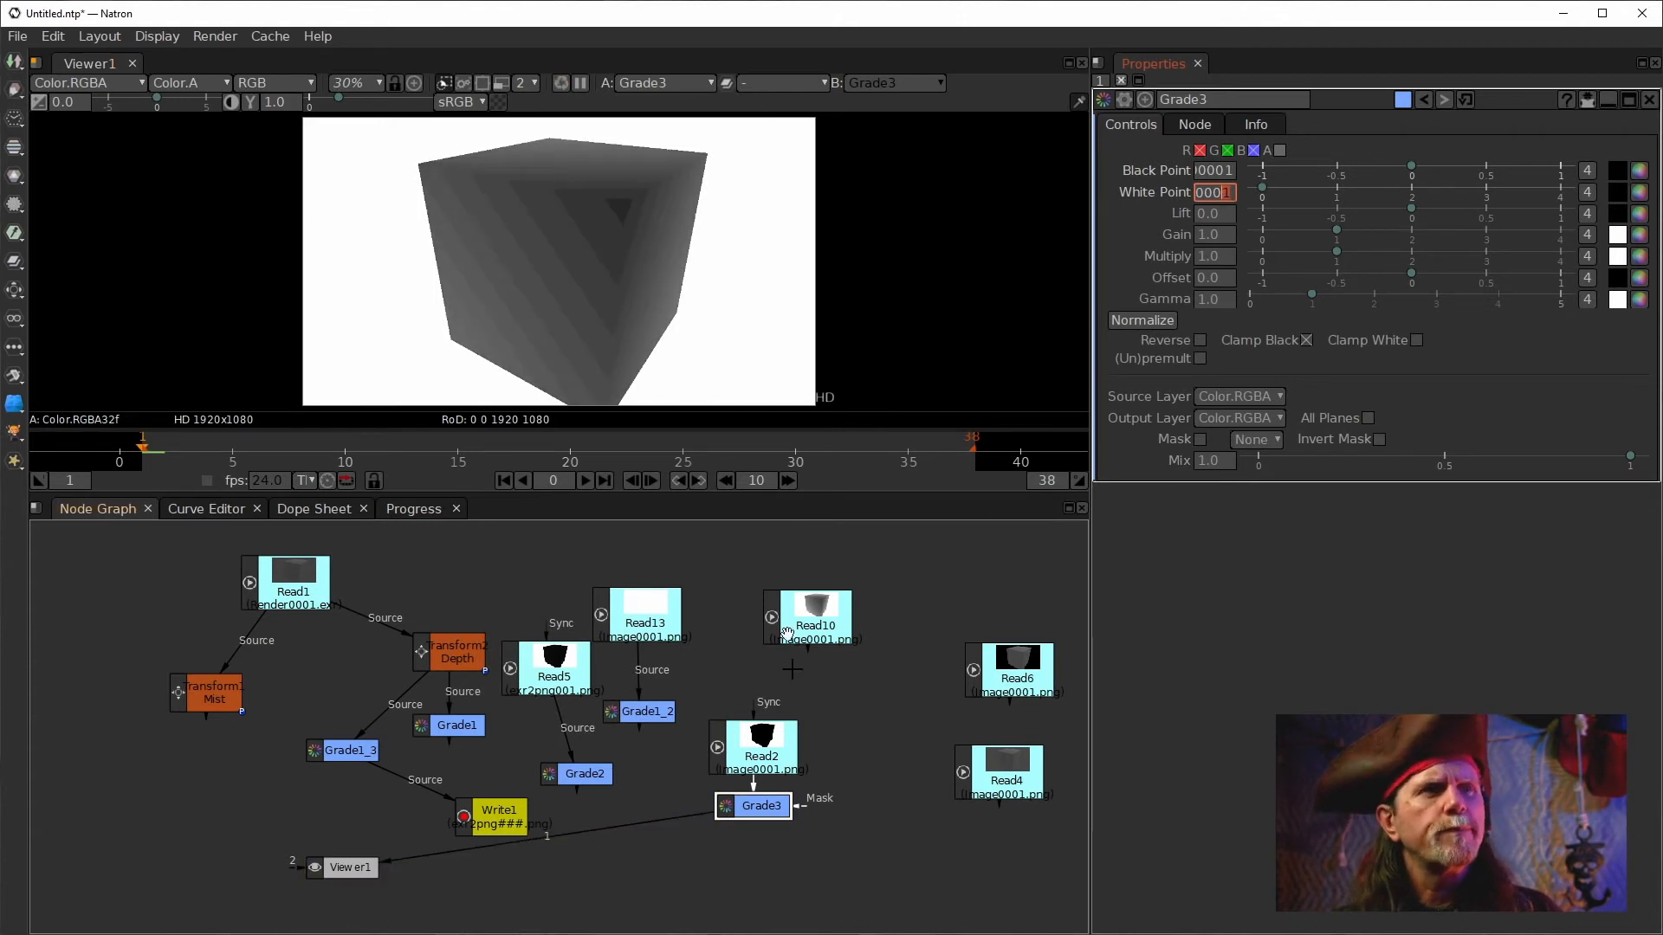
# Open Read2's settings and set its output colorspace to sRGB.
pyautogui.doubleClick(761, 747)
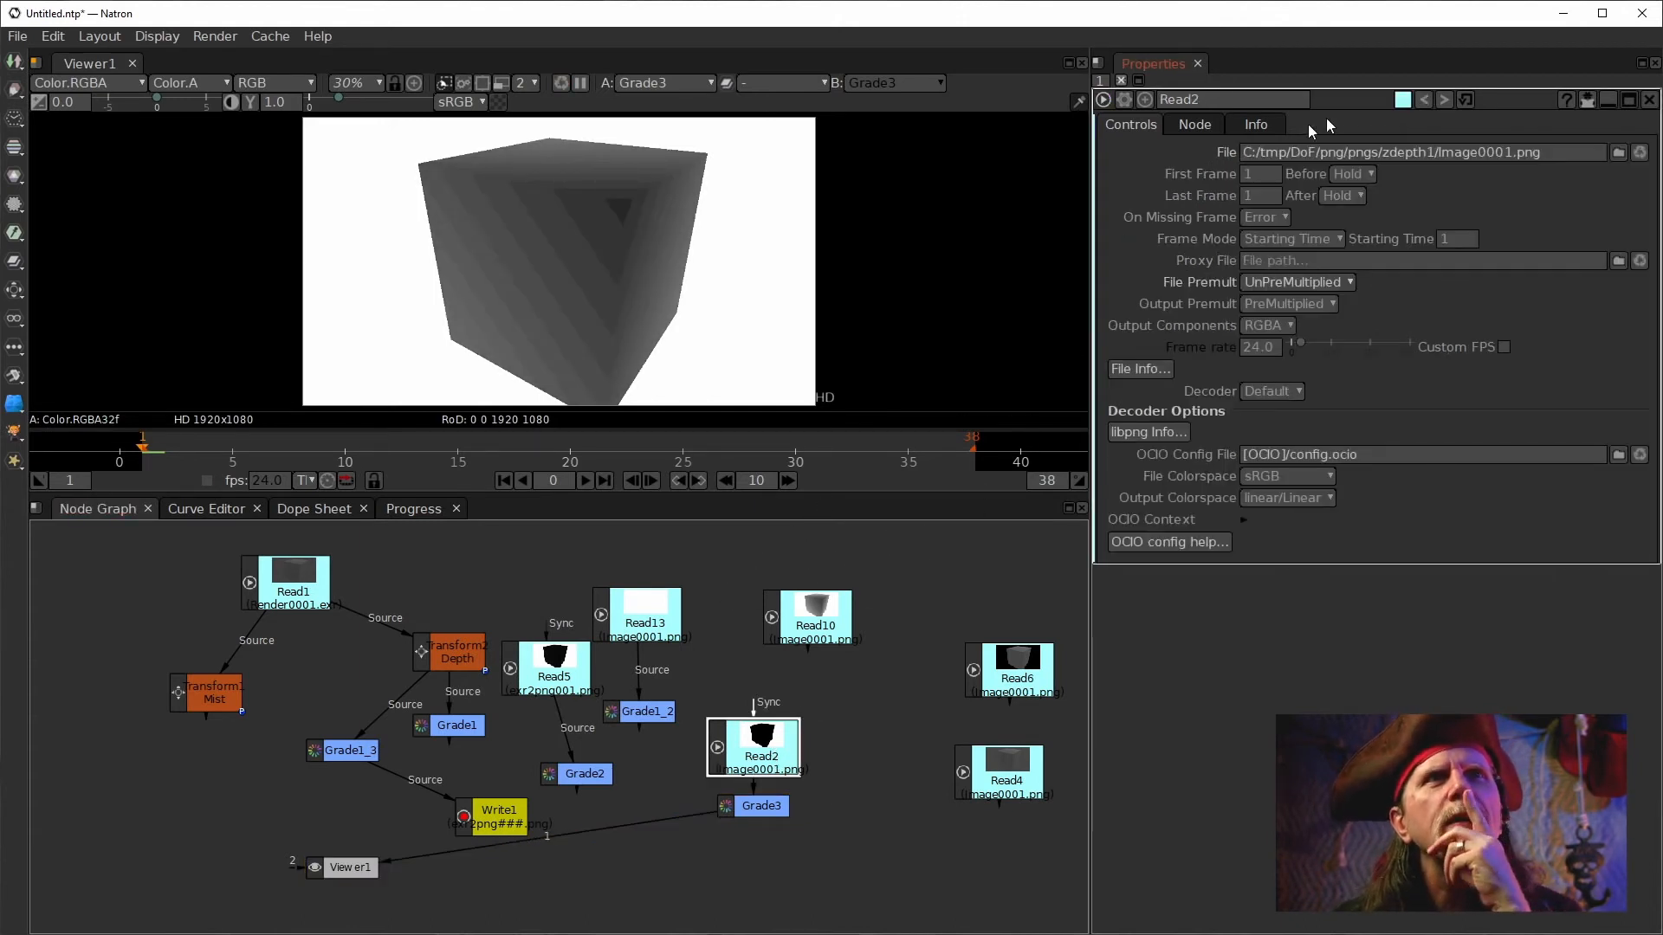
pyautogui.click(1311, 475)
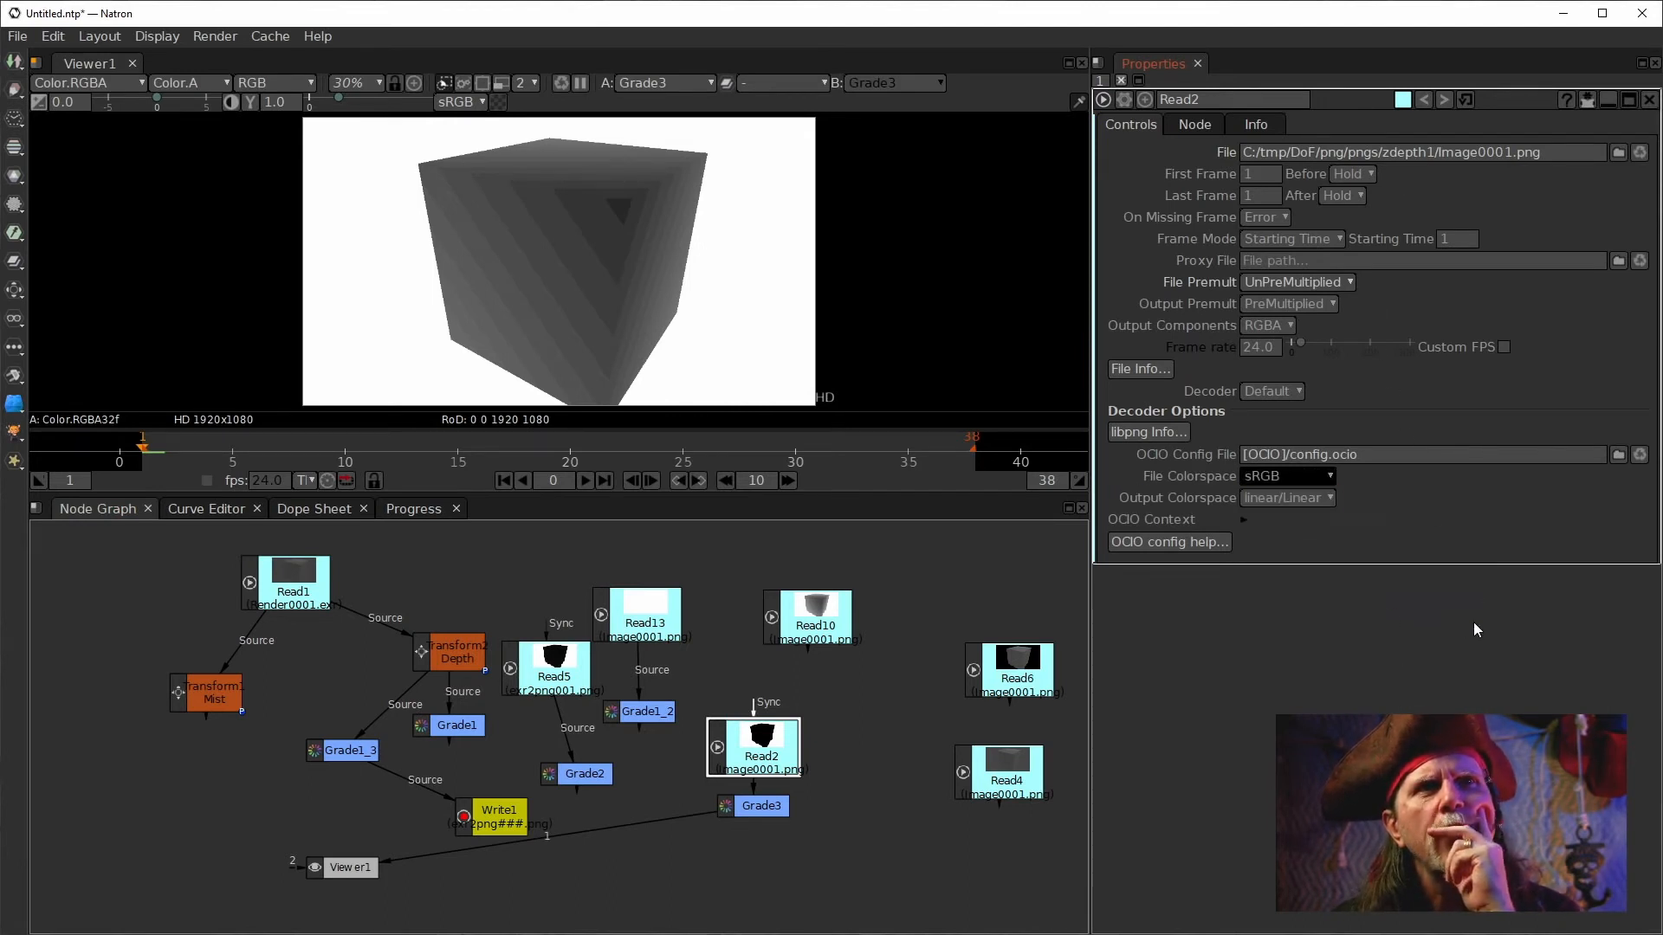
pyautogui.click(1472, 622)
pyautogui.click(1292, 497)
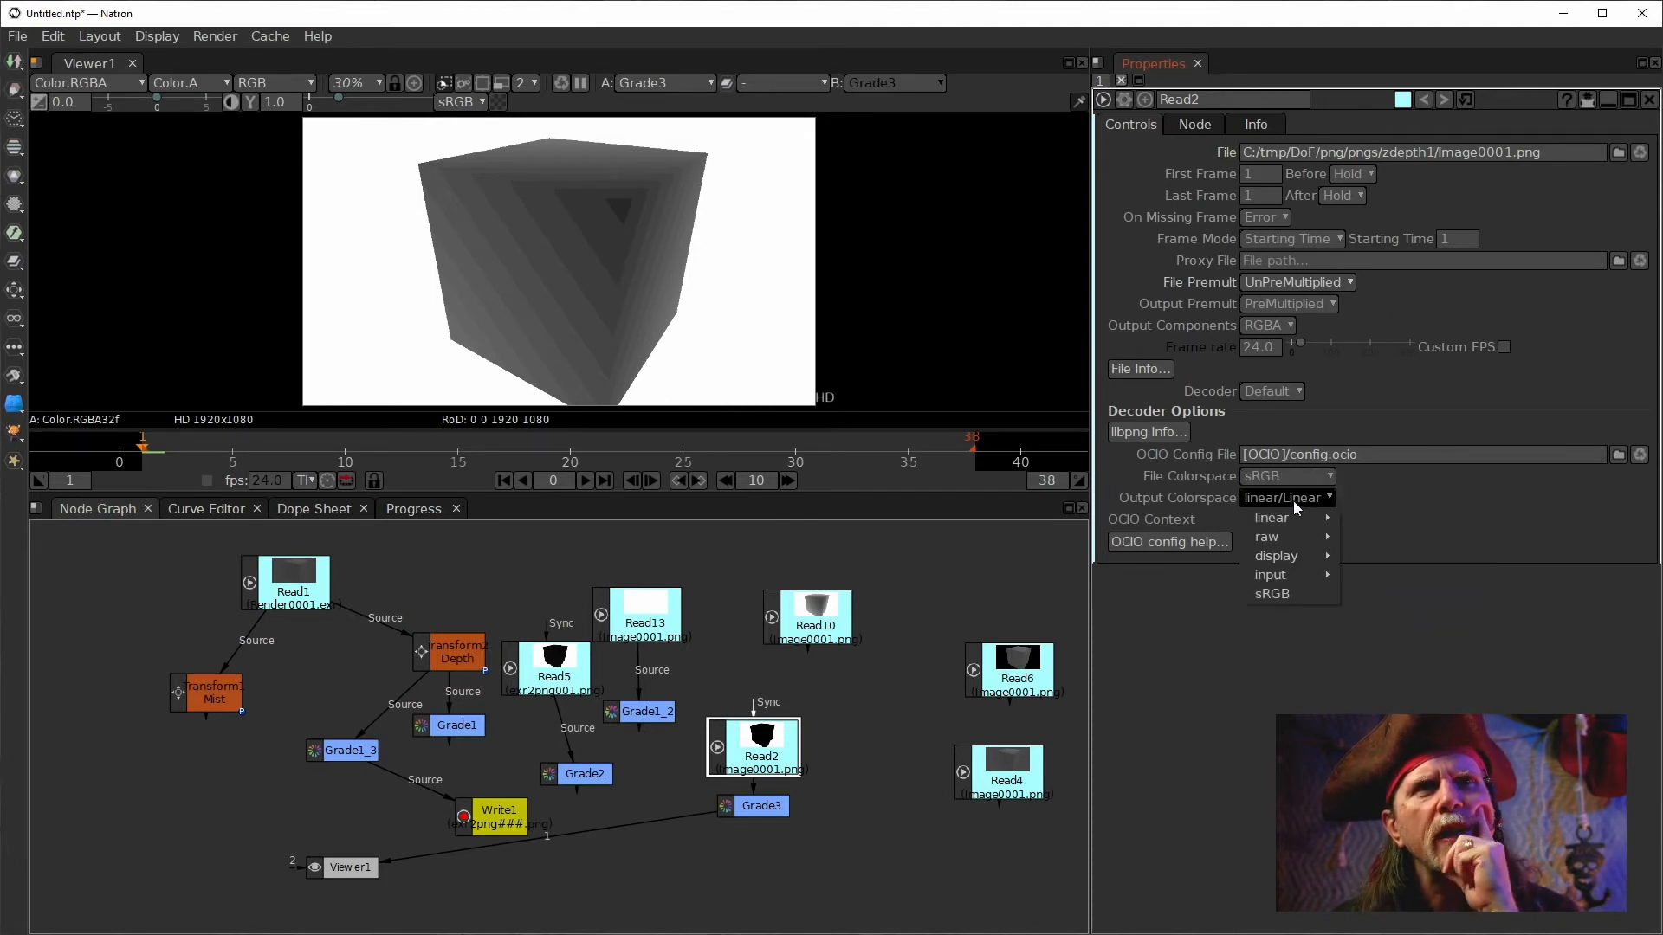
pyautogui.click(1296, 596)
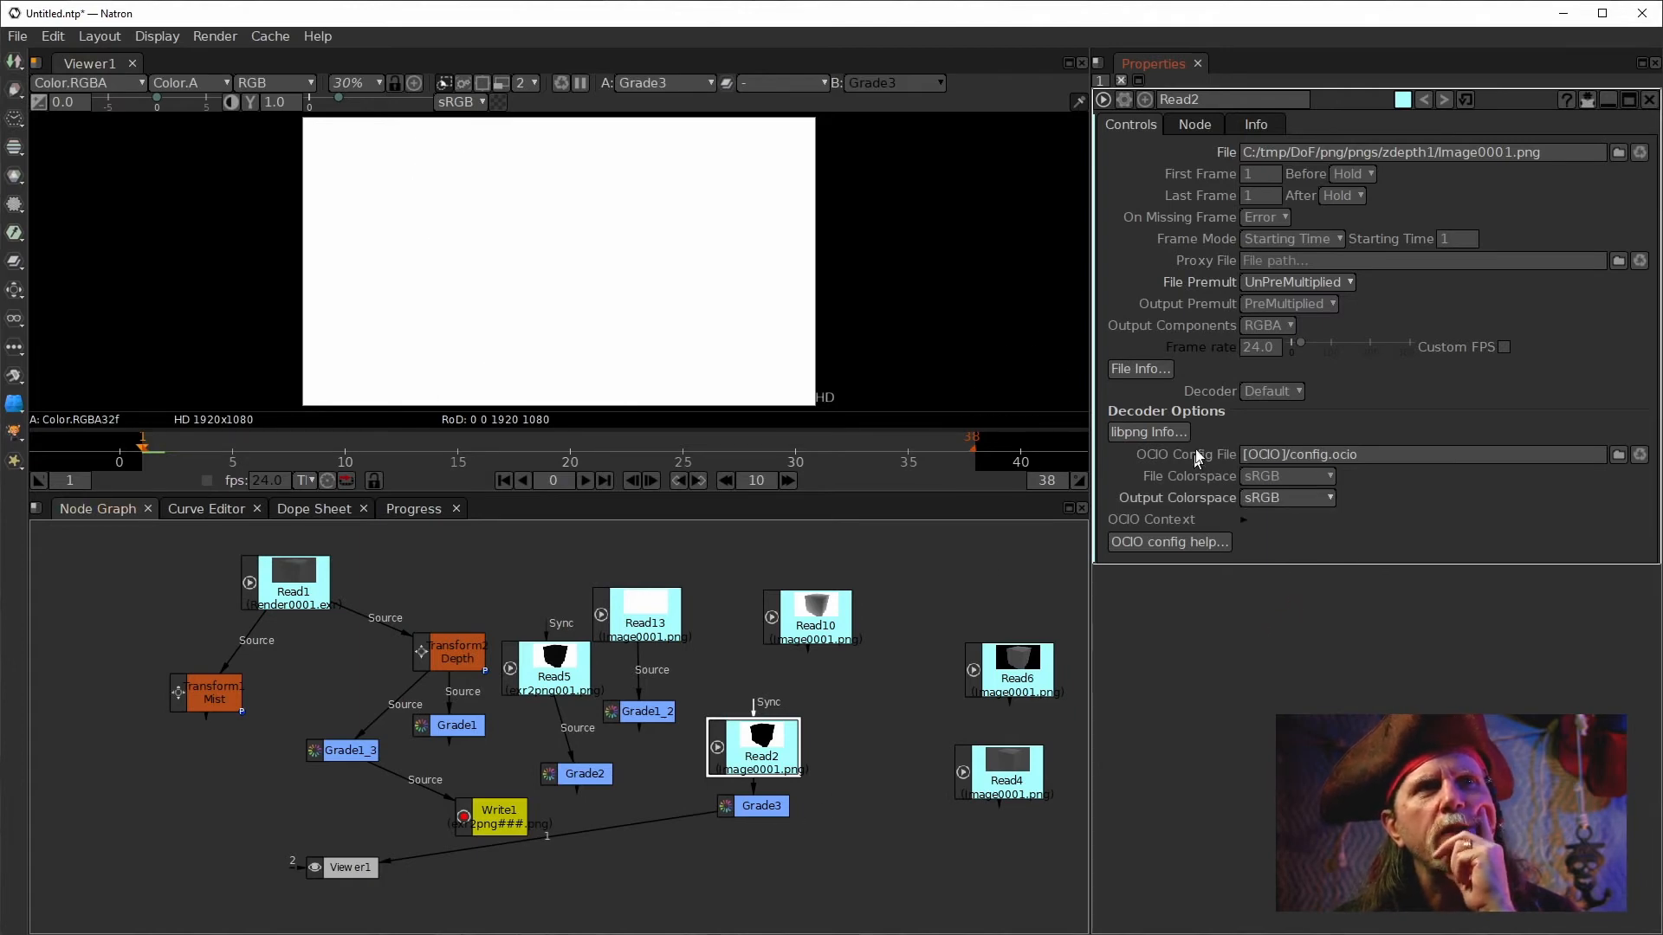
# Re-apply Normalize on Grade3 and collapse its black and white point channels to single values.
pyautogui.click(777, 810)
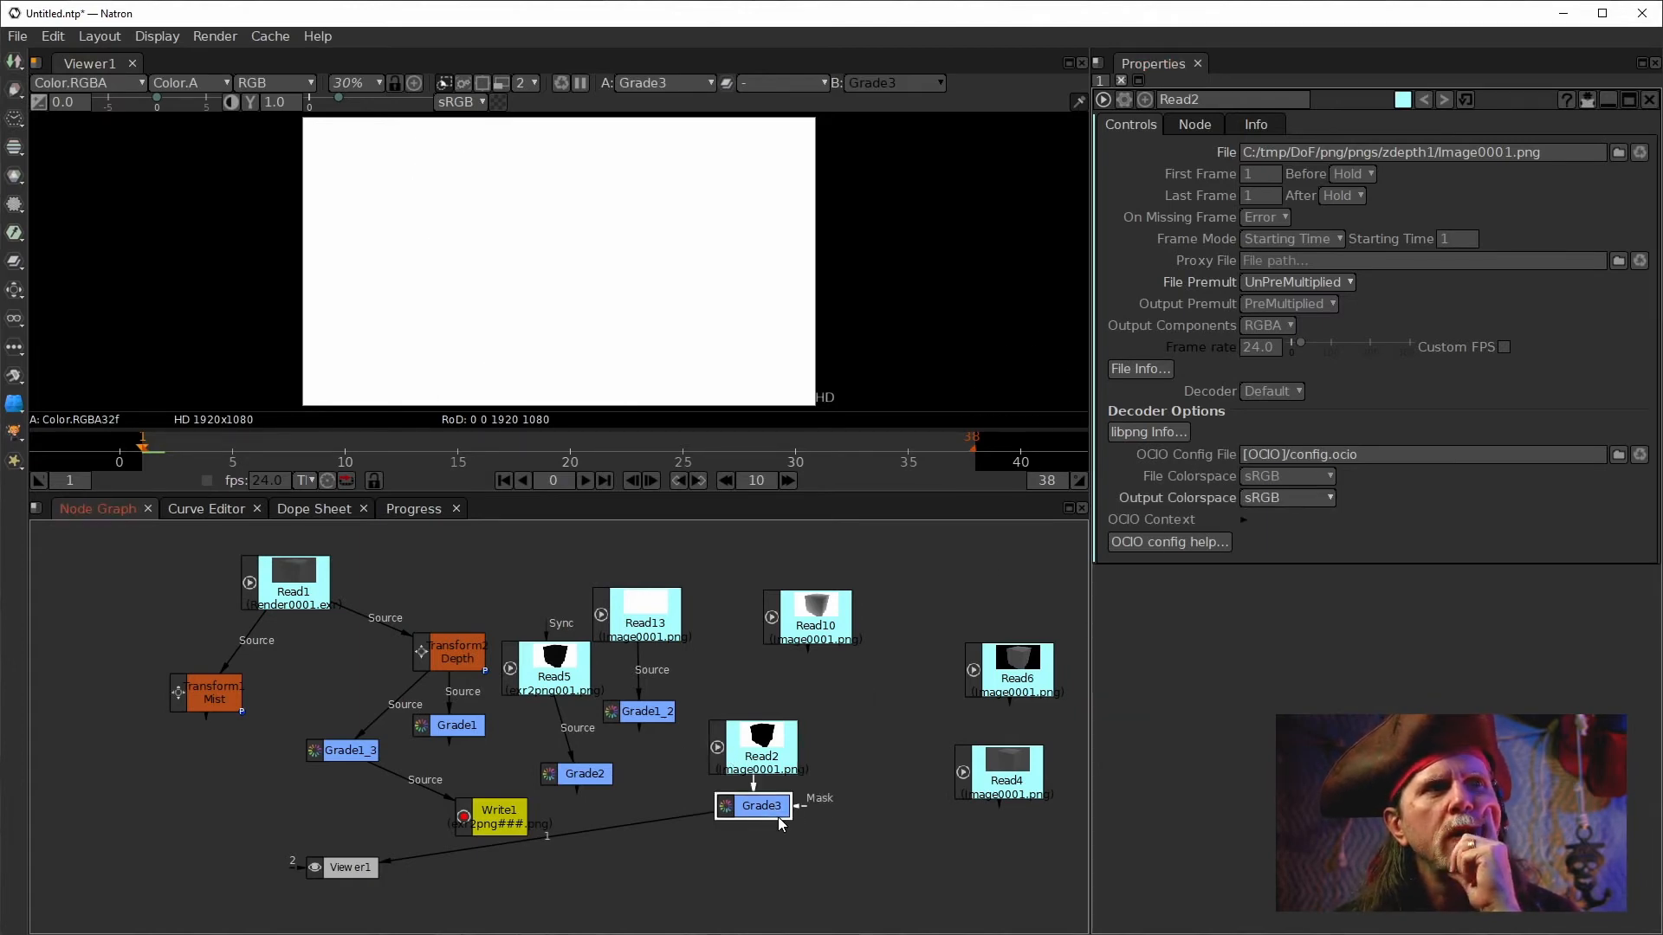
pyautogui.doubleClick(767, 807)
pyautogui.click(1143, 322)
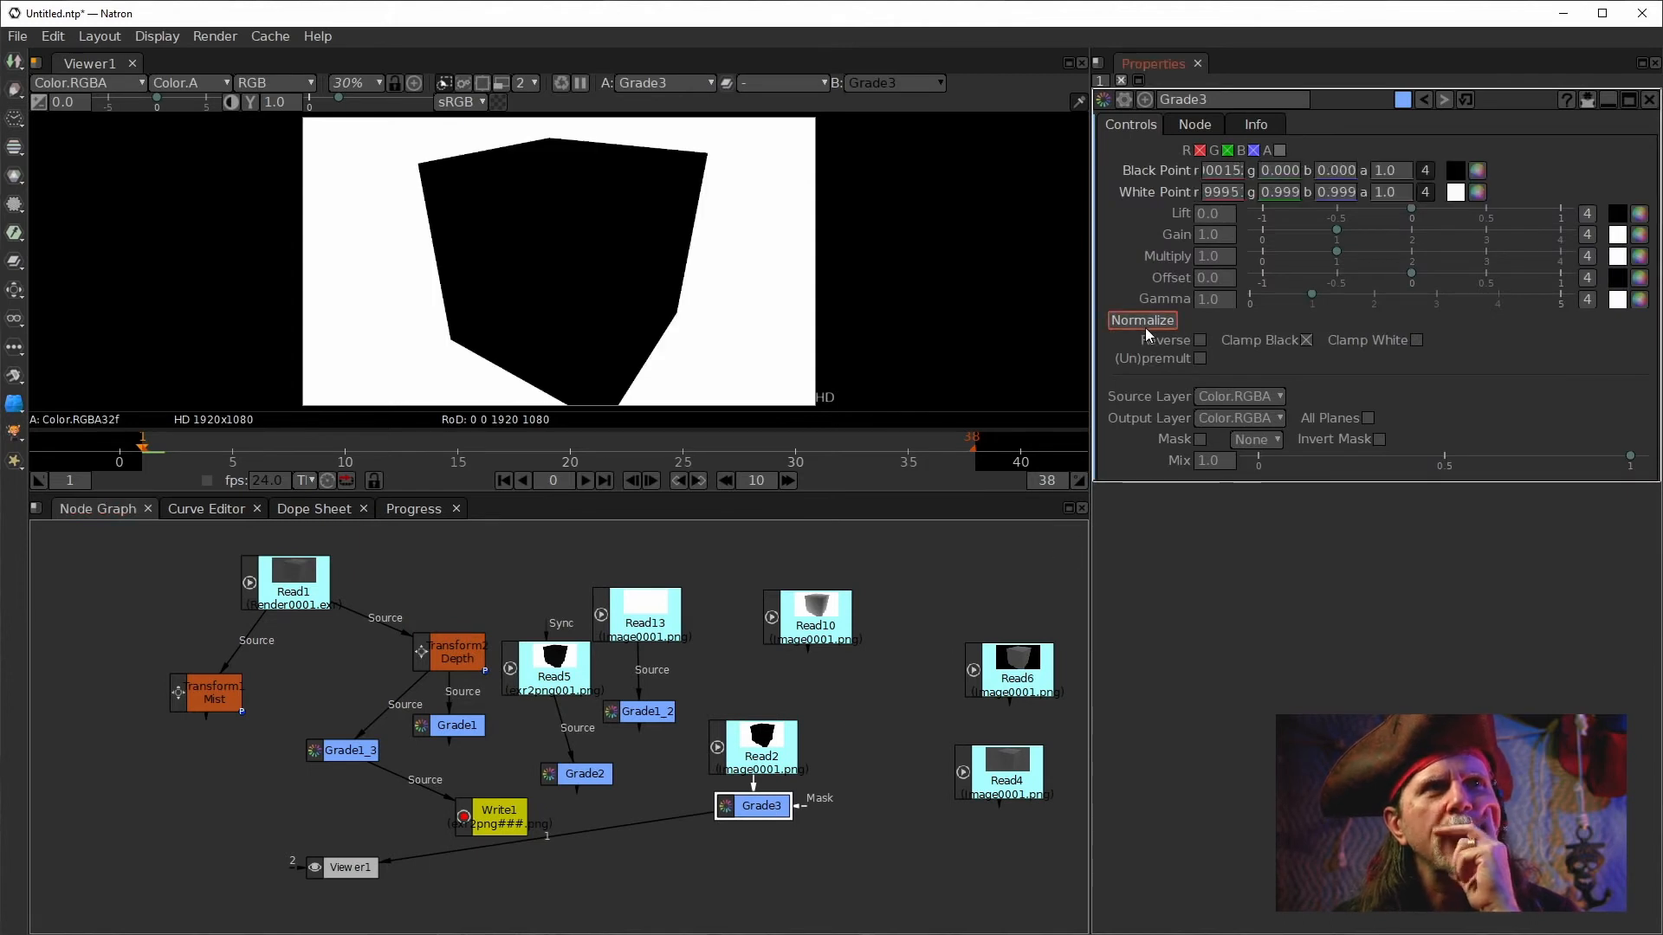
pyautogui.click(1424, 191)
pyautogui.click(1240, 172)
pyautogui.click(1424, 171)
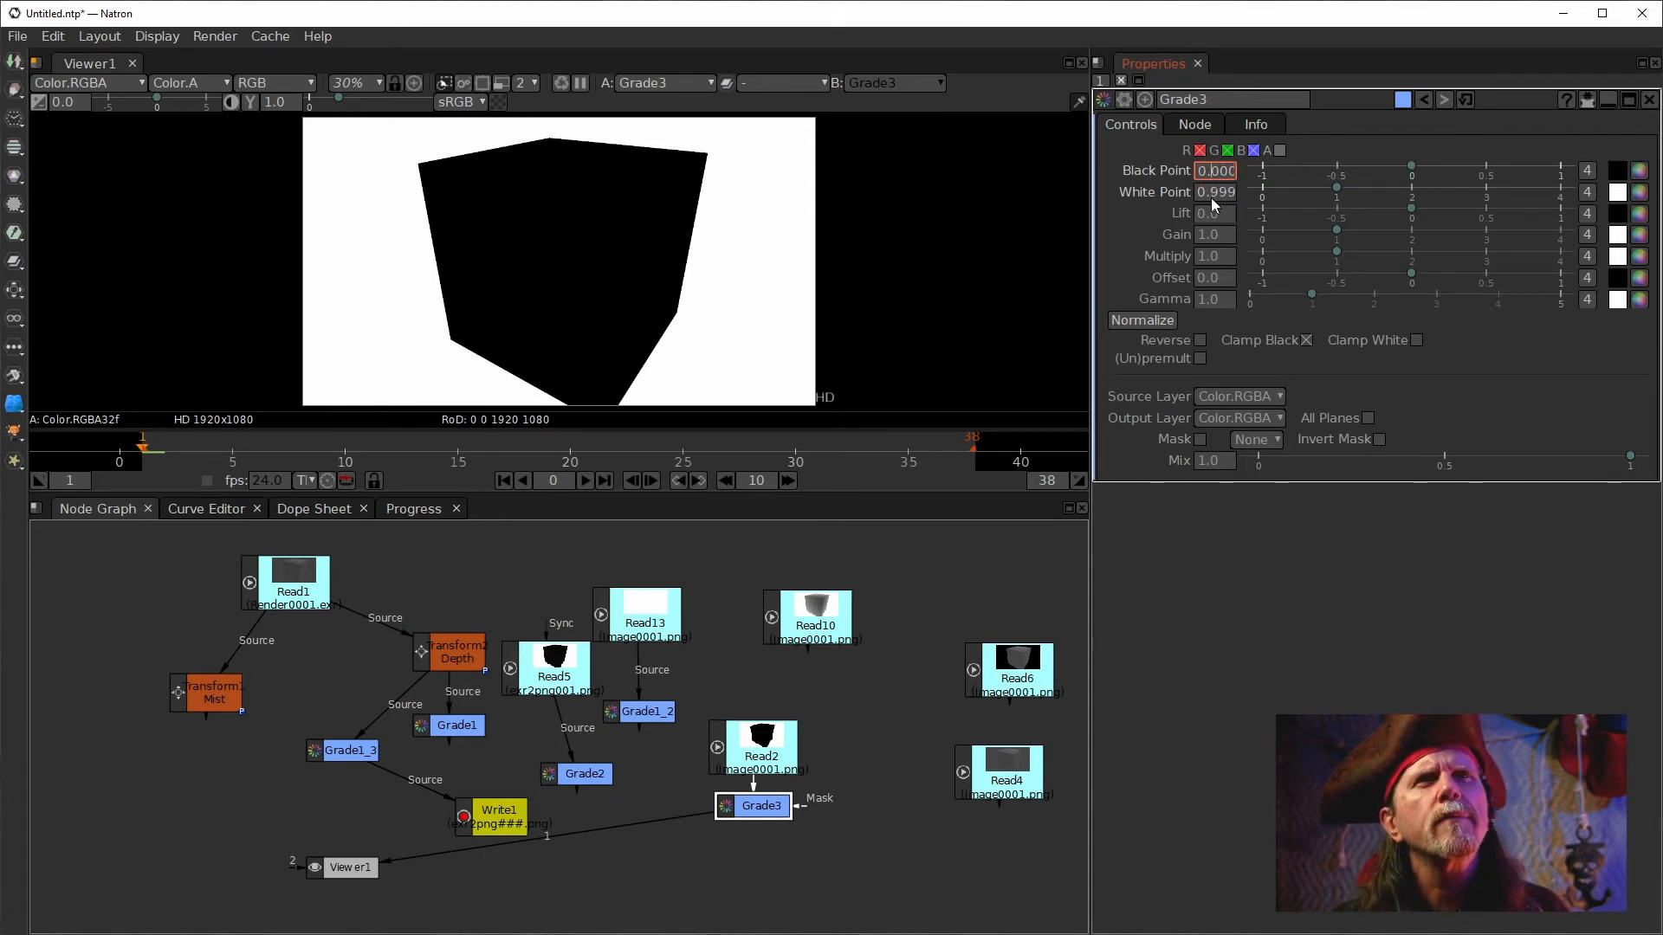
# Lower Grade3's white point to a tiny fractional value by editing its digits directly.
pyautogui.scroll(-4, 1209, 196)
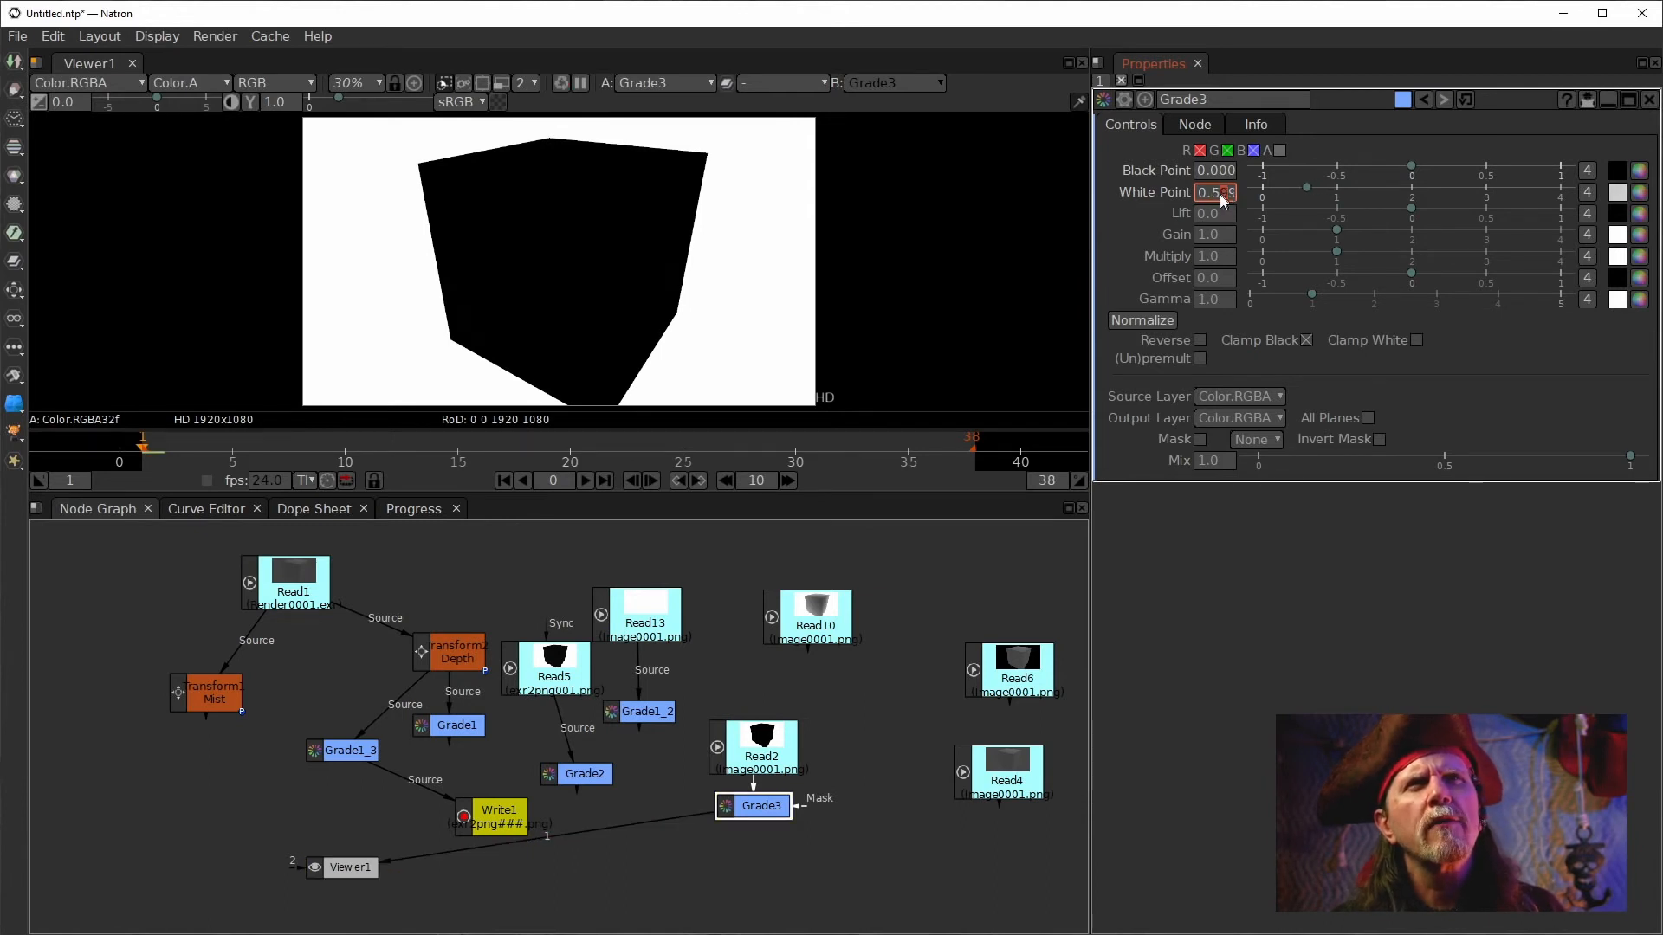
pyautogui.write('00')
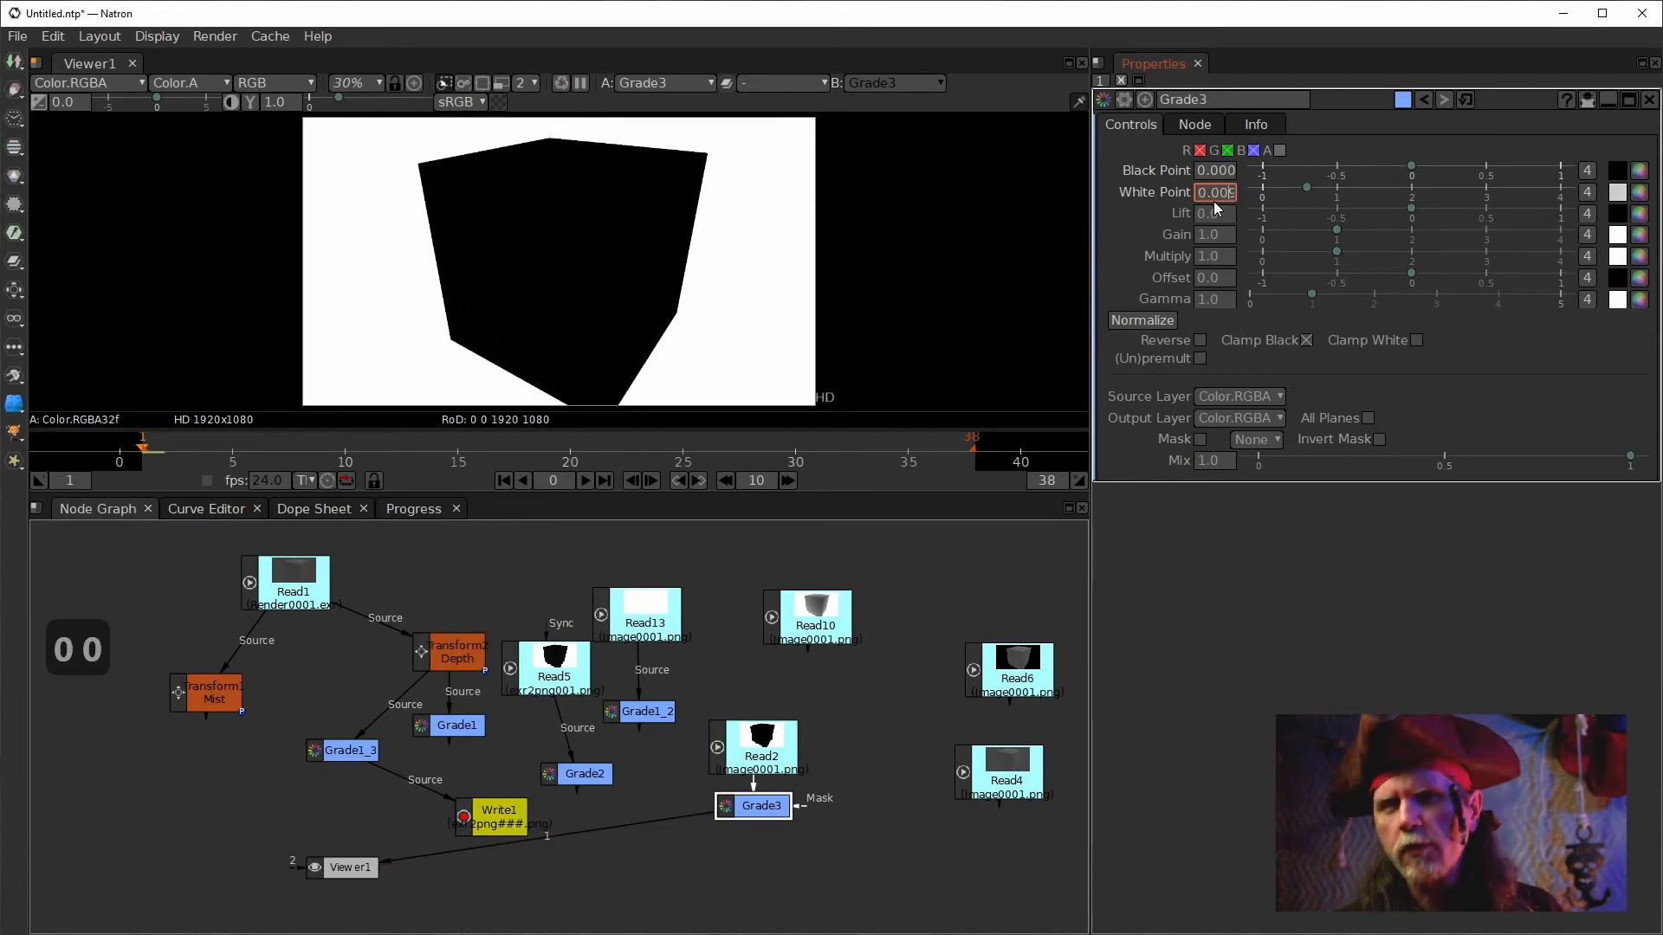
pyautogui.press('Return')
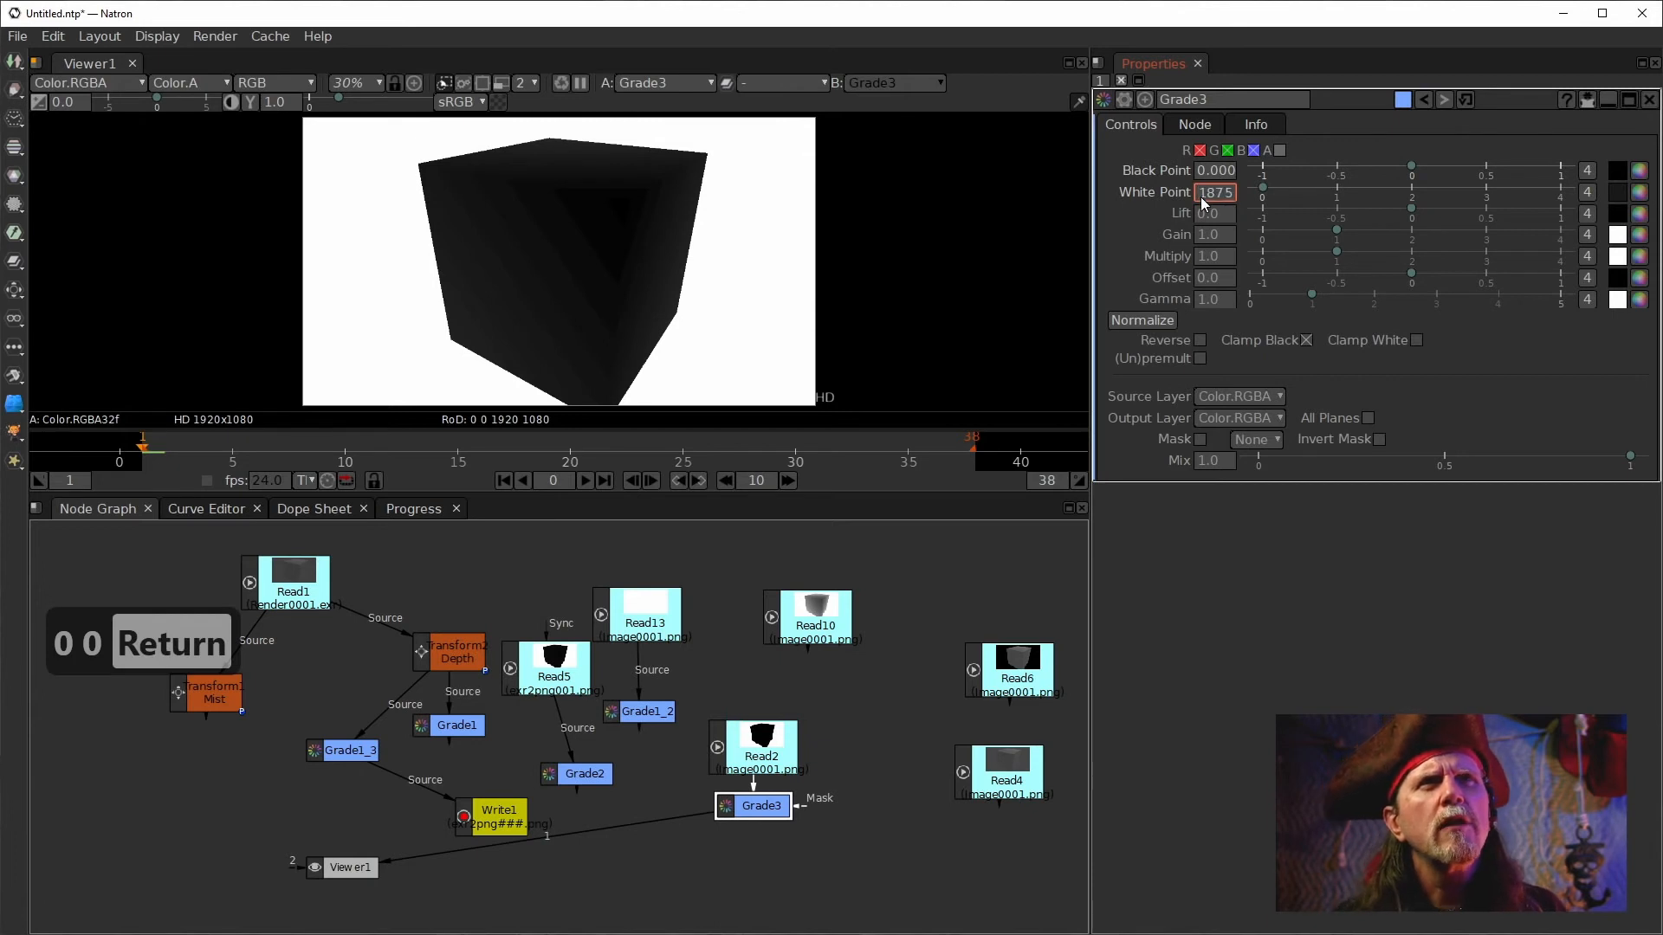
pyautogui.press('Right')
pyautogui.press('Left')
pyautogui.press('Left')
pyautogui.press('Left')
pyautogui.press('Left')
pyautogui.press('Left')
pyautogui.press('Left')
pyautogui.press('Left')
pyautogui.press('Left')
pyautogui.press('Right')
pyautogui.press('Right')
pyautogui.press('Right')
pyautogui.press('BackSpace')
pyautogui.write('0')
pyautogui.press('Return')
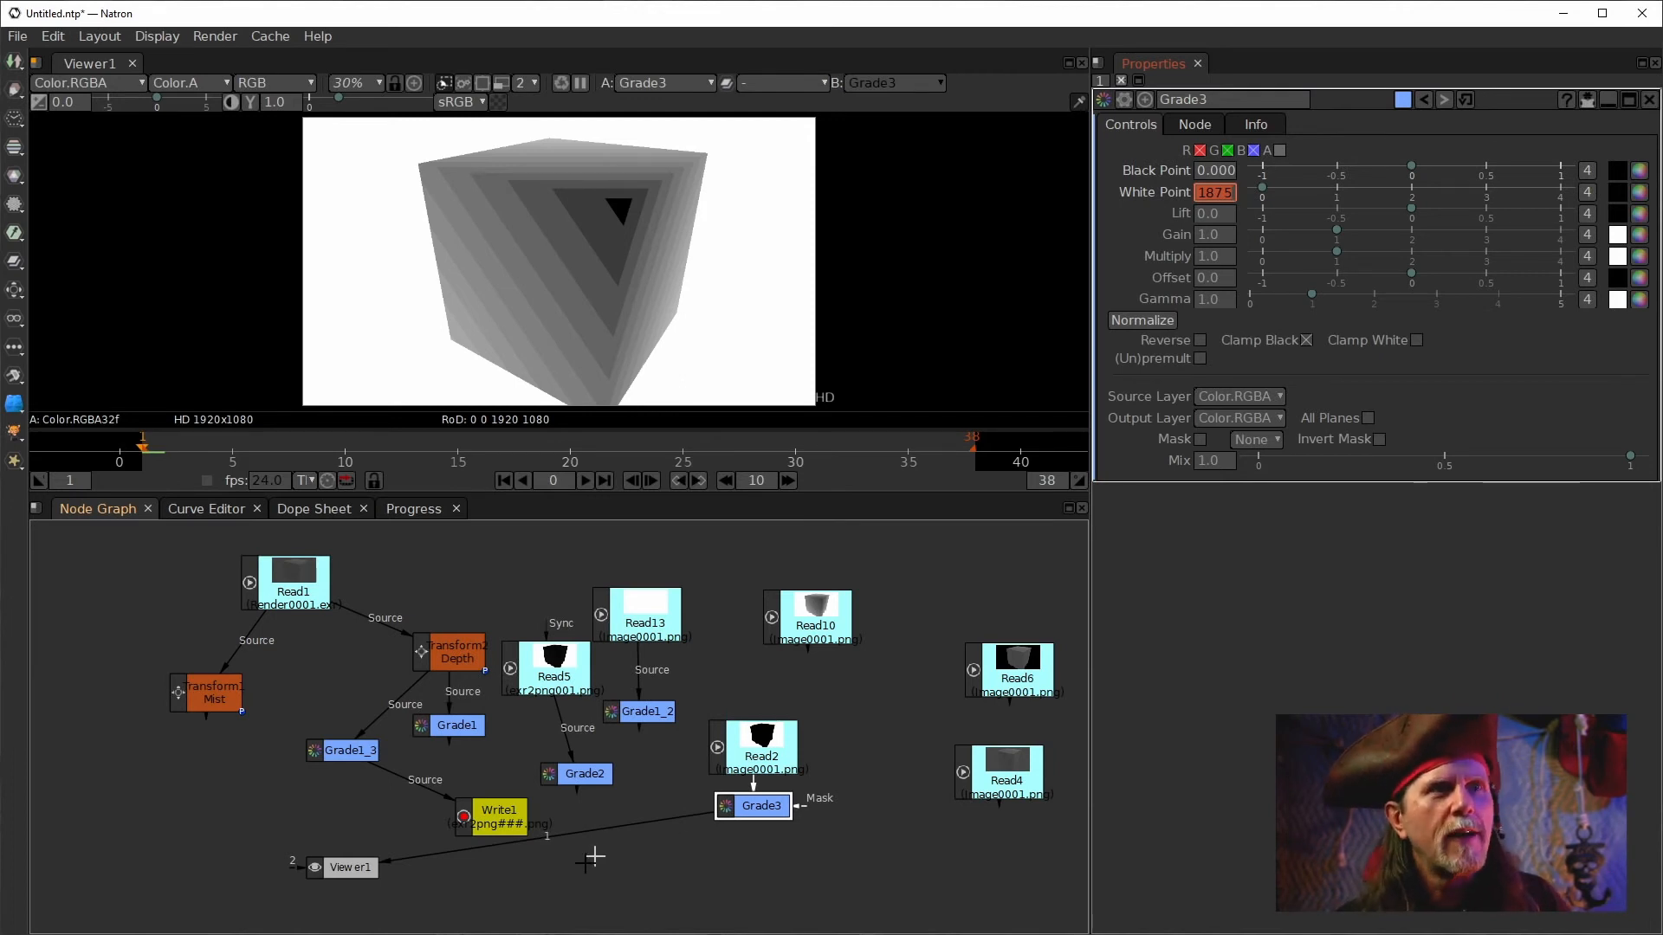
# Compare the outputs of Read10, Grade1_3 and Grade1 in the viewer, repositioning Read10.
pyautogui.click(830, 627)
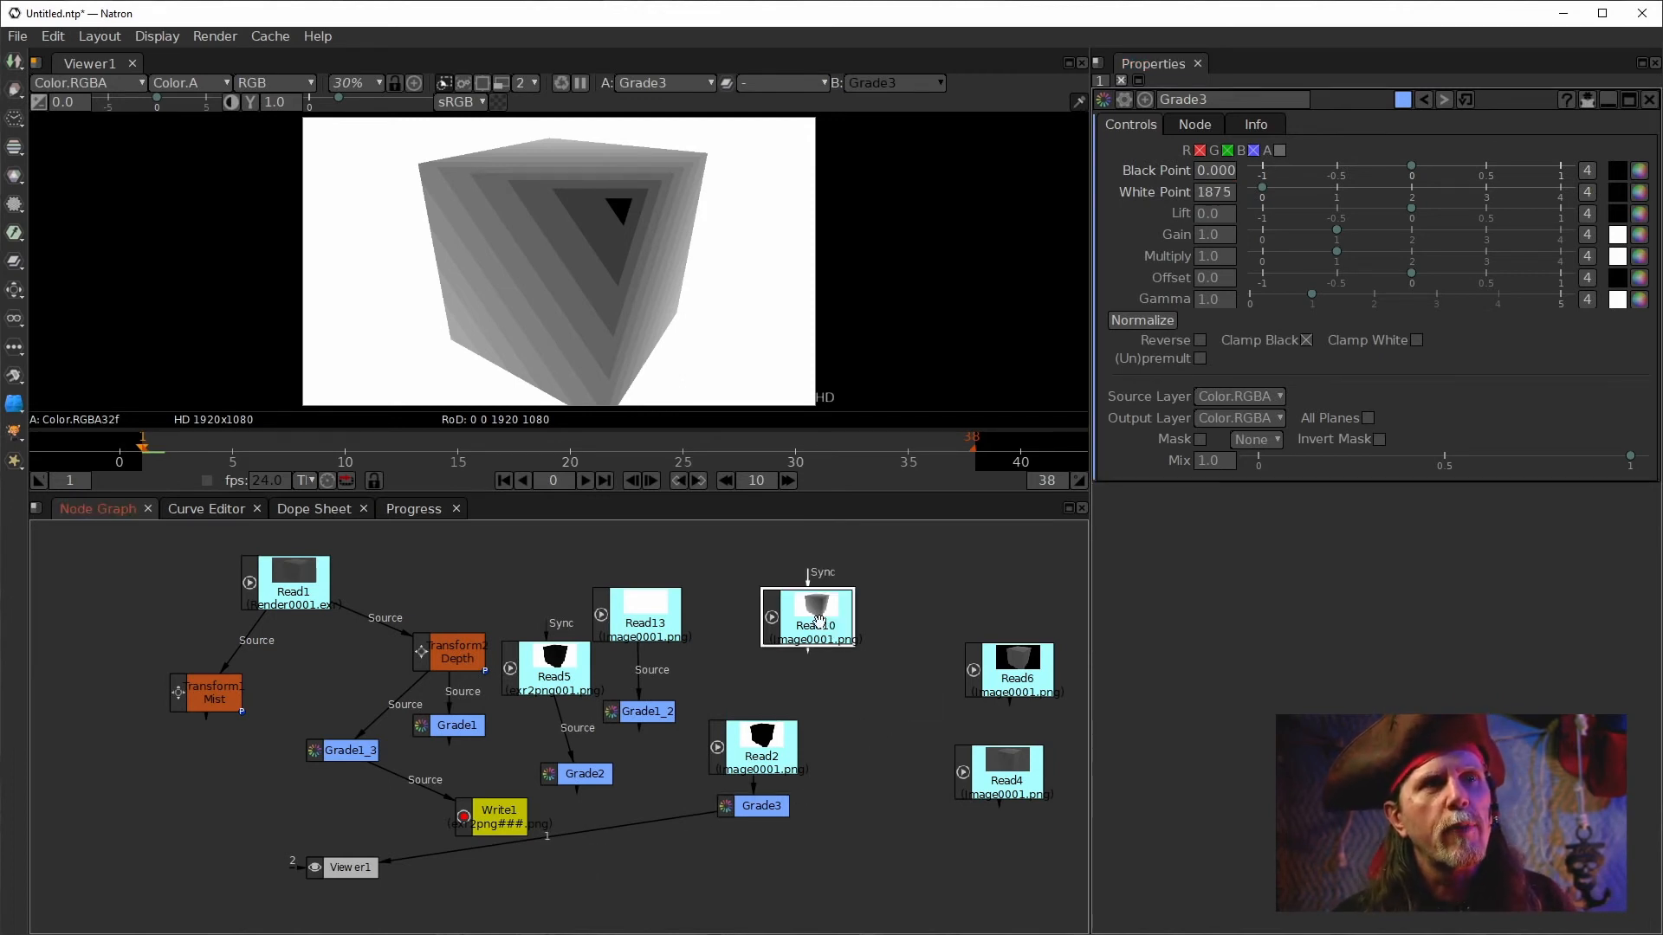
pyautogui.moveTo(829, 627); pyautogui.dragTo(823, 639)
pyautogui.press('1')
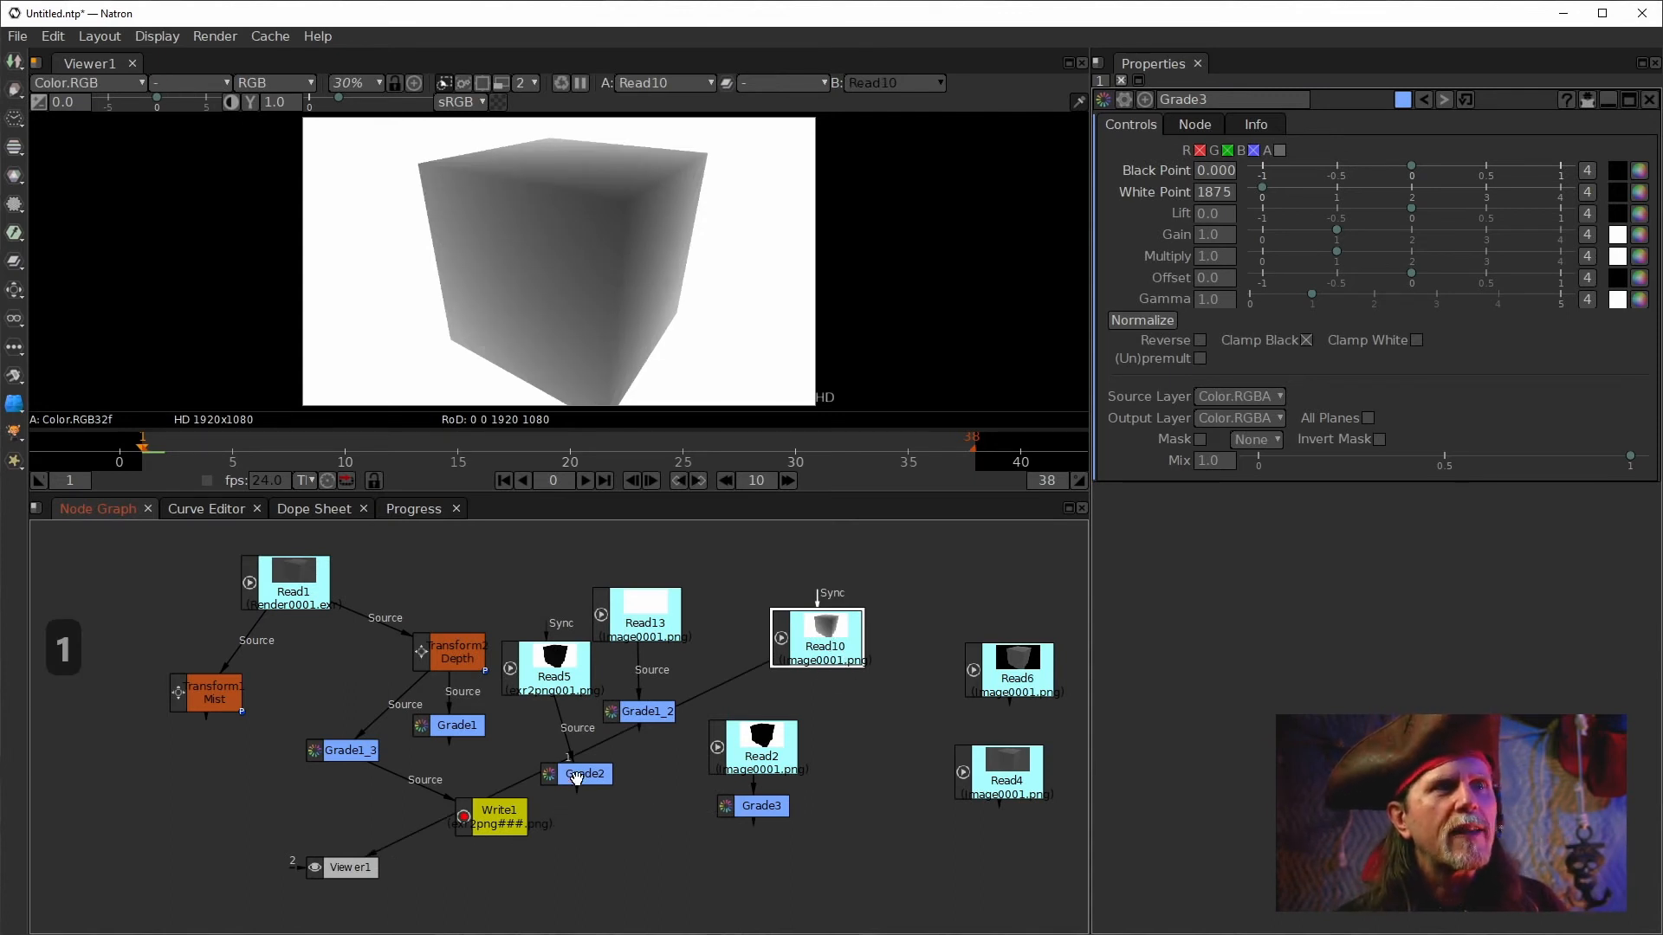
pyautogui.click(337, 751)
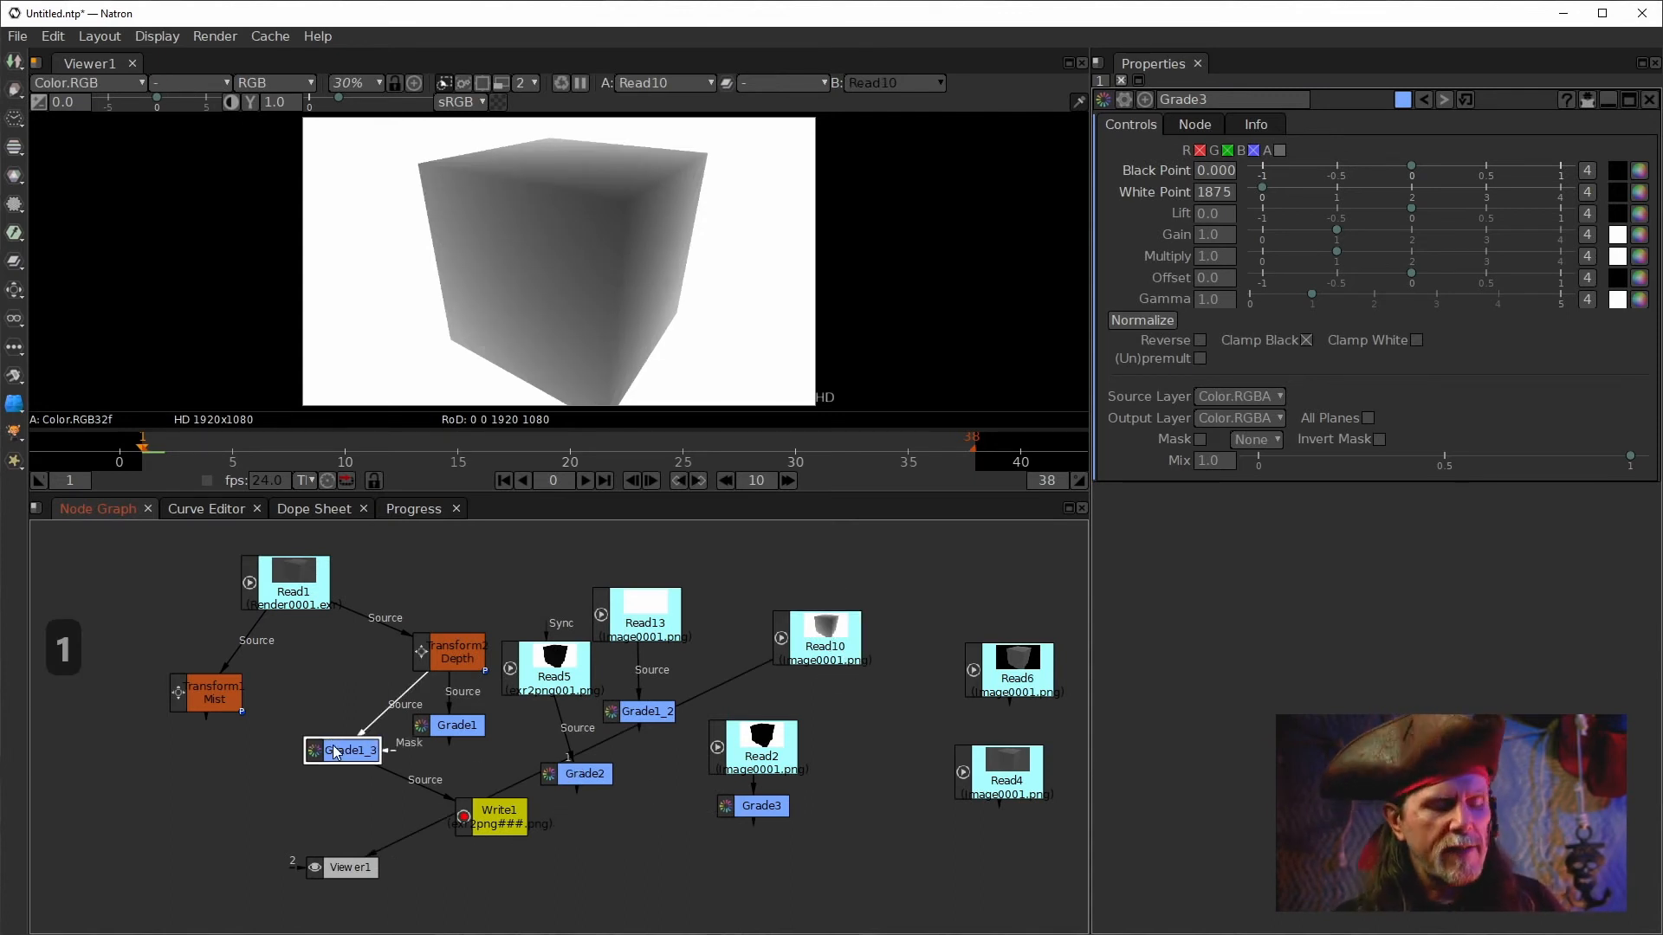
pyautogui.press('1')
pyautogui.click(439, 728)
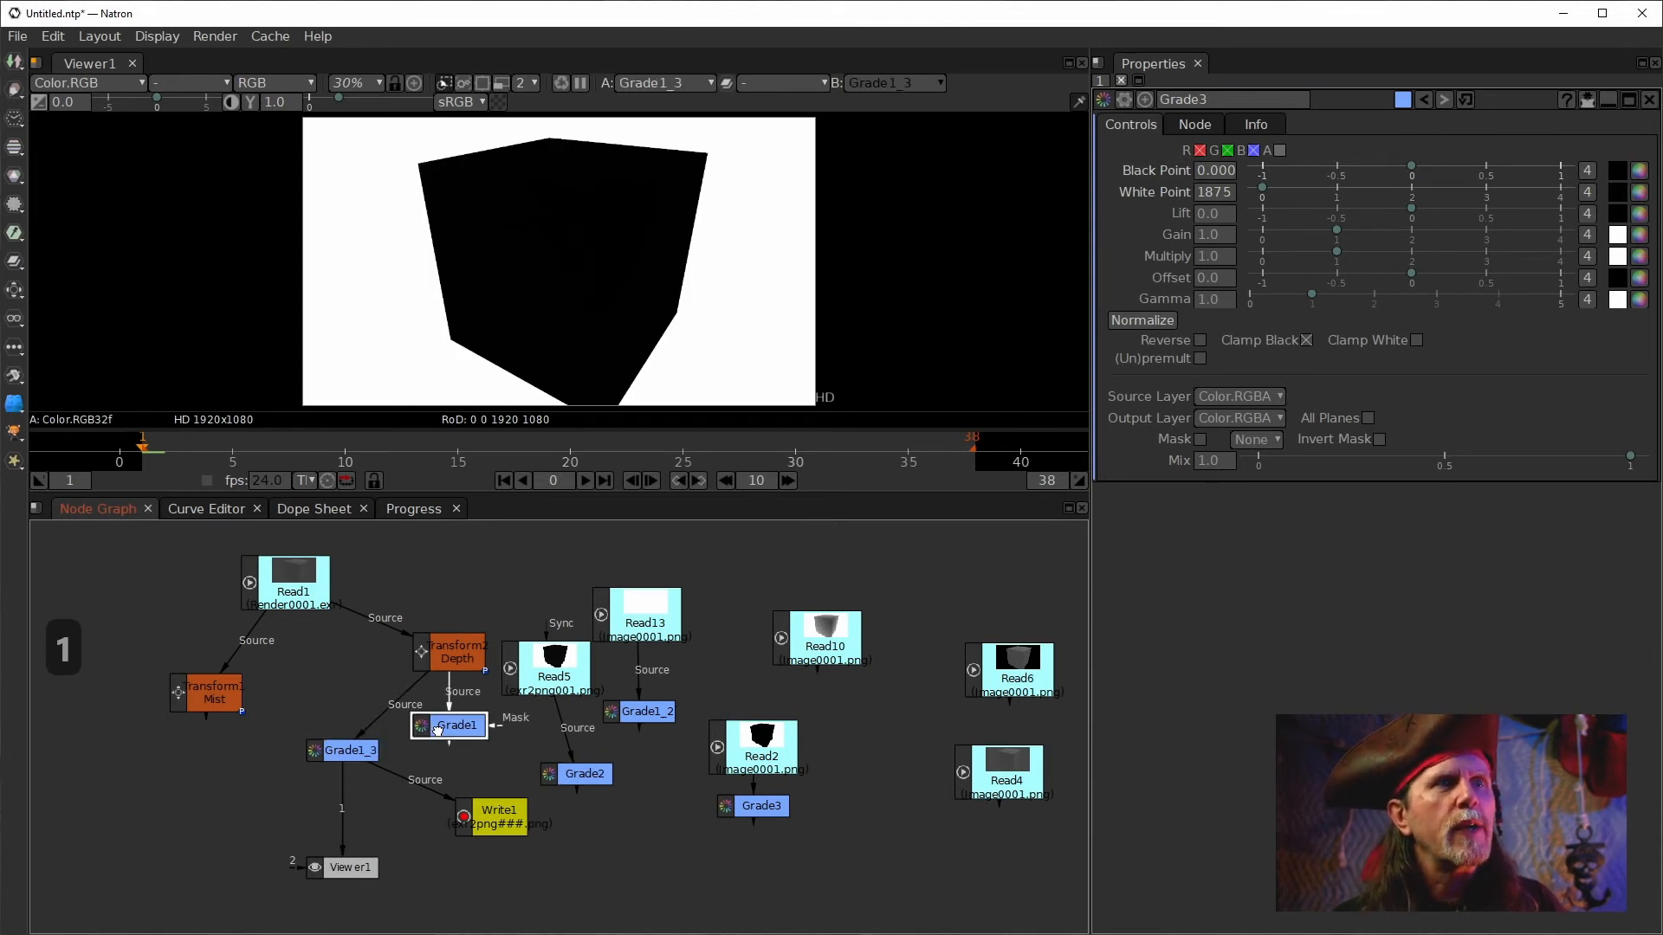
pyautogui.press('1')
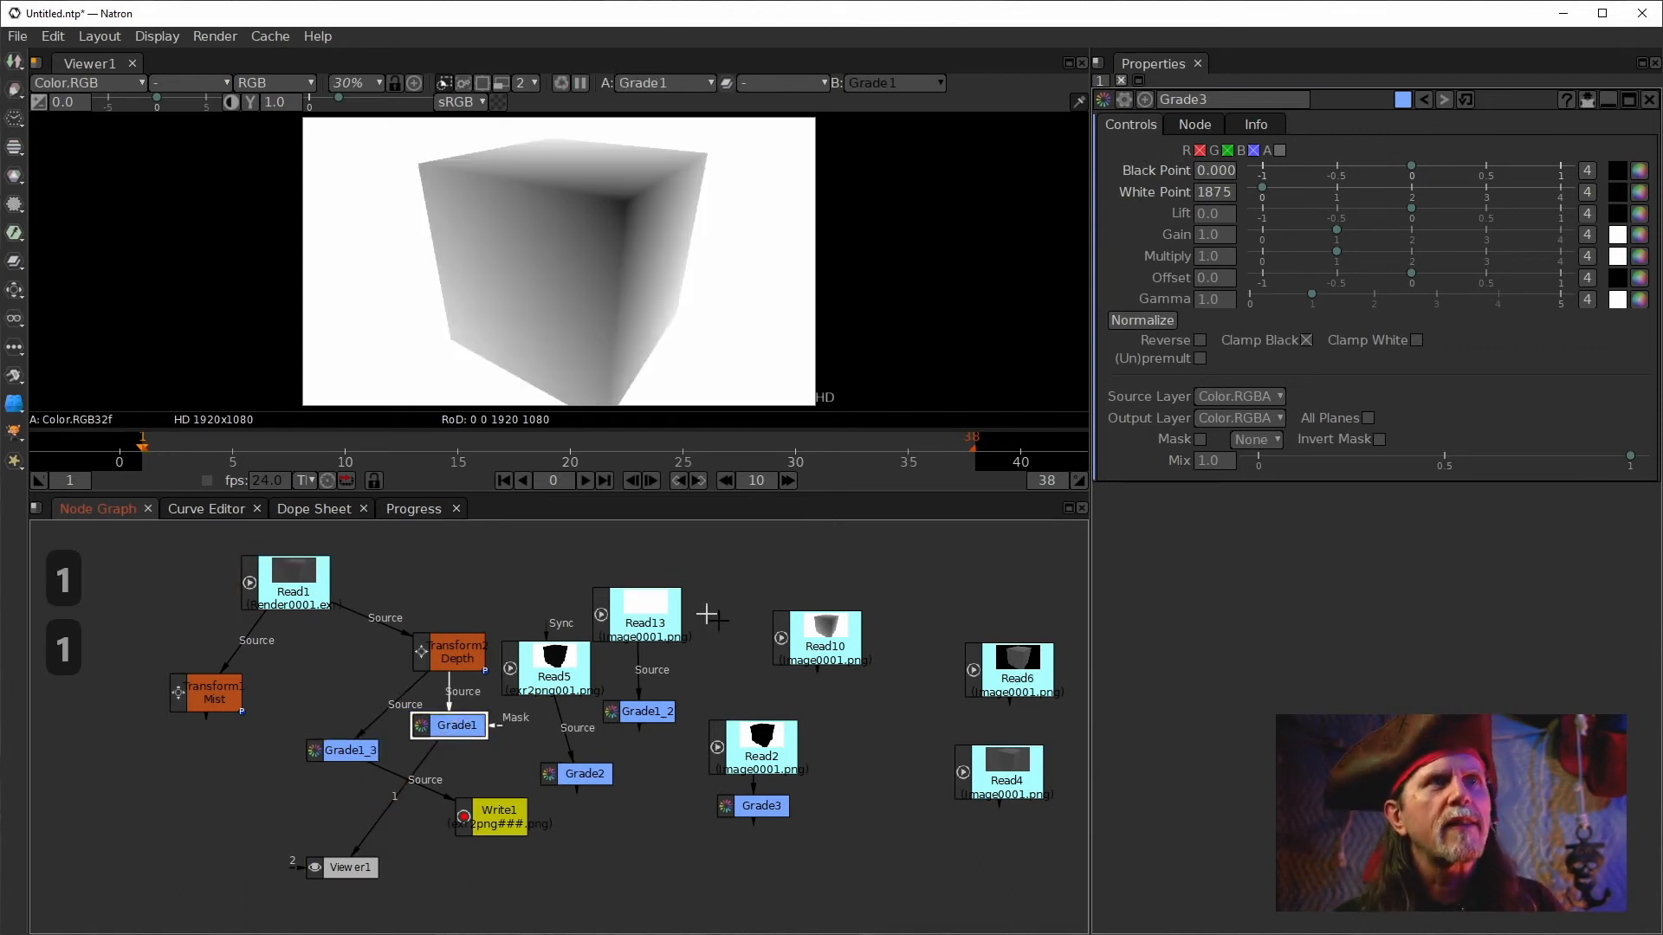
pyautogui.click(827, 641)
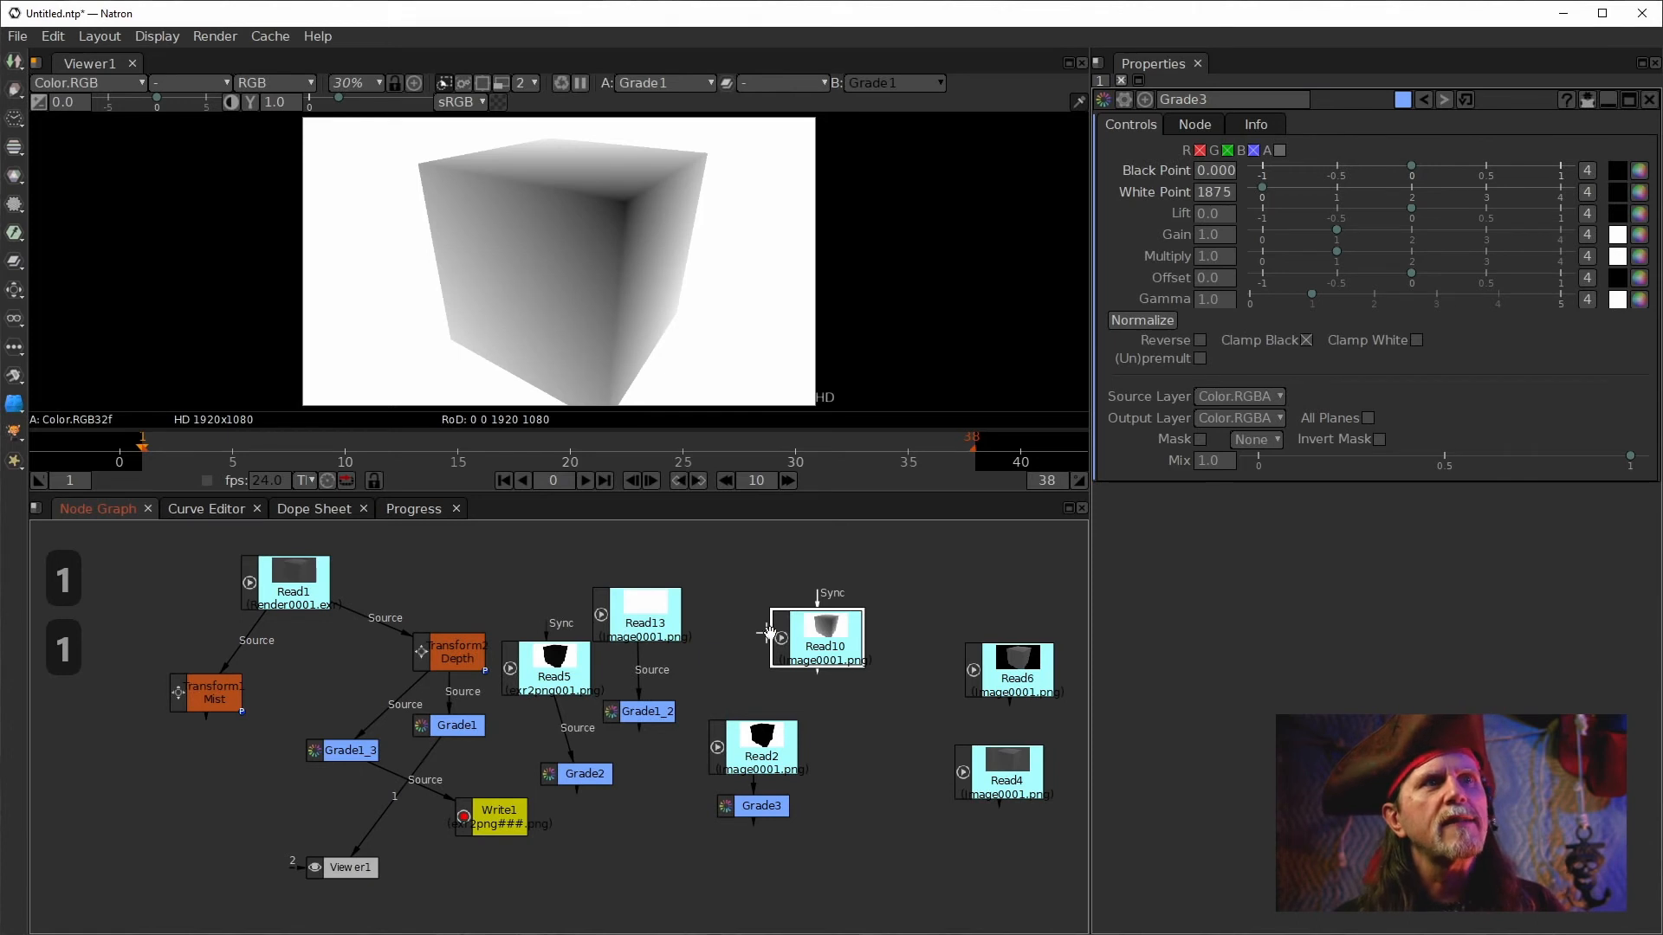
pyautogui.press('1')
pyautogui.moveTo(771, 637); pyautogui.dragTo(727, 614)
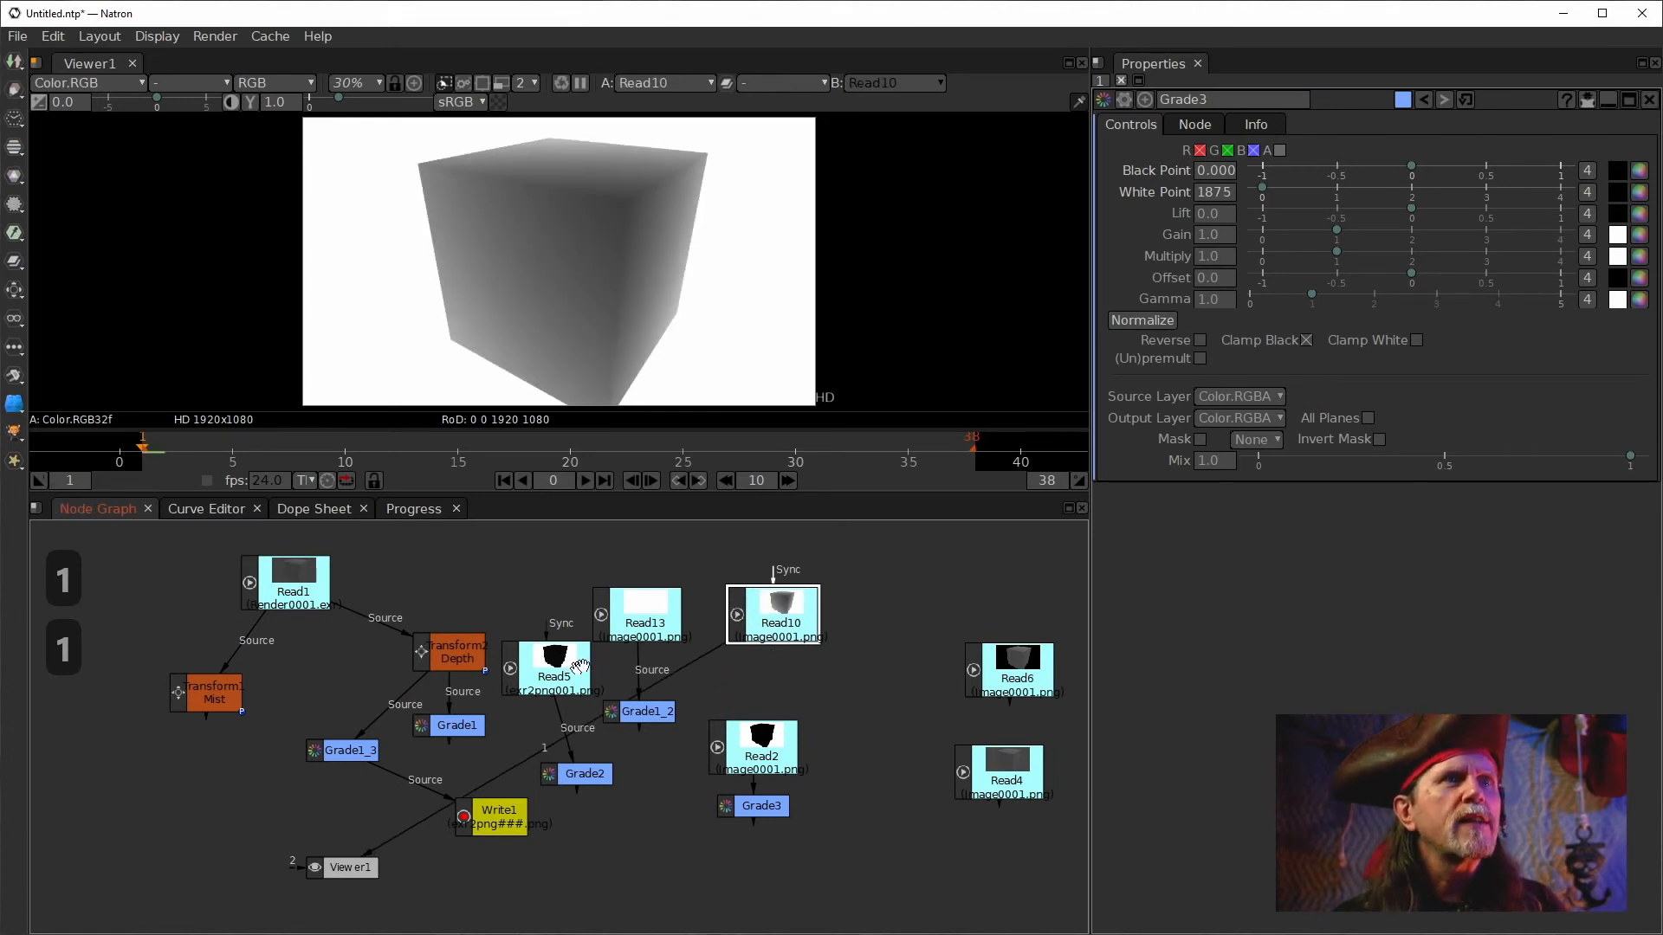
# View Grade1 in the viewer and set its black point to 0.
pyautogui.click(458, 725)
pyautogui.doubleClick(460, 726)
pyautogui.press('1')
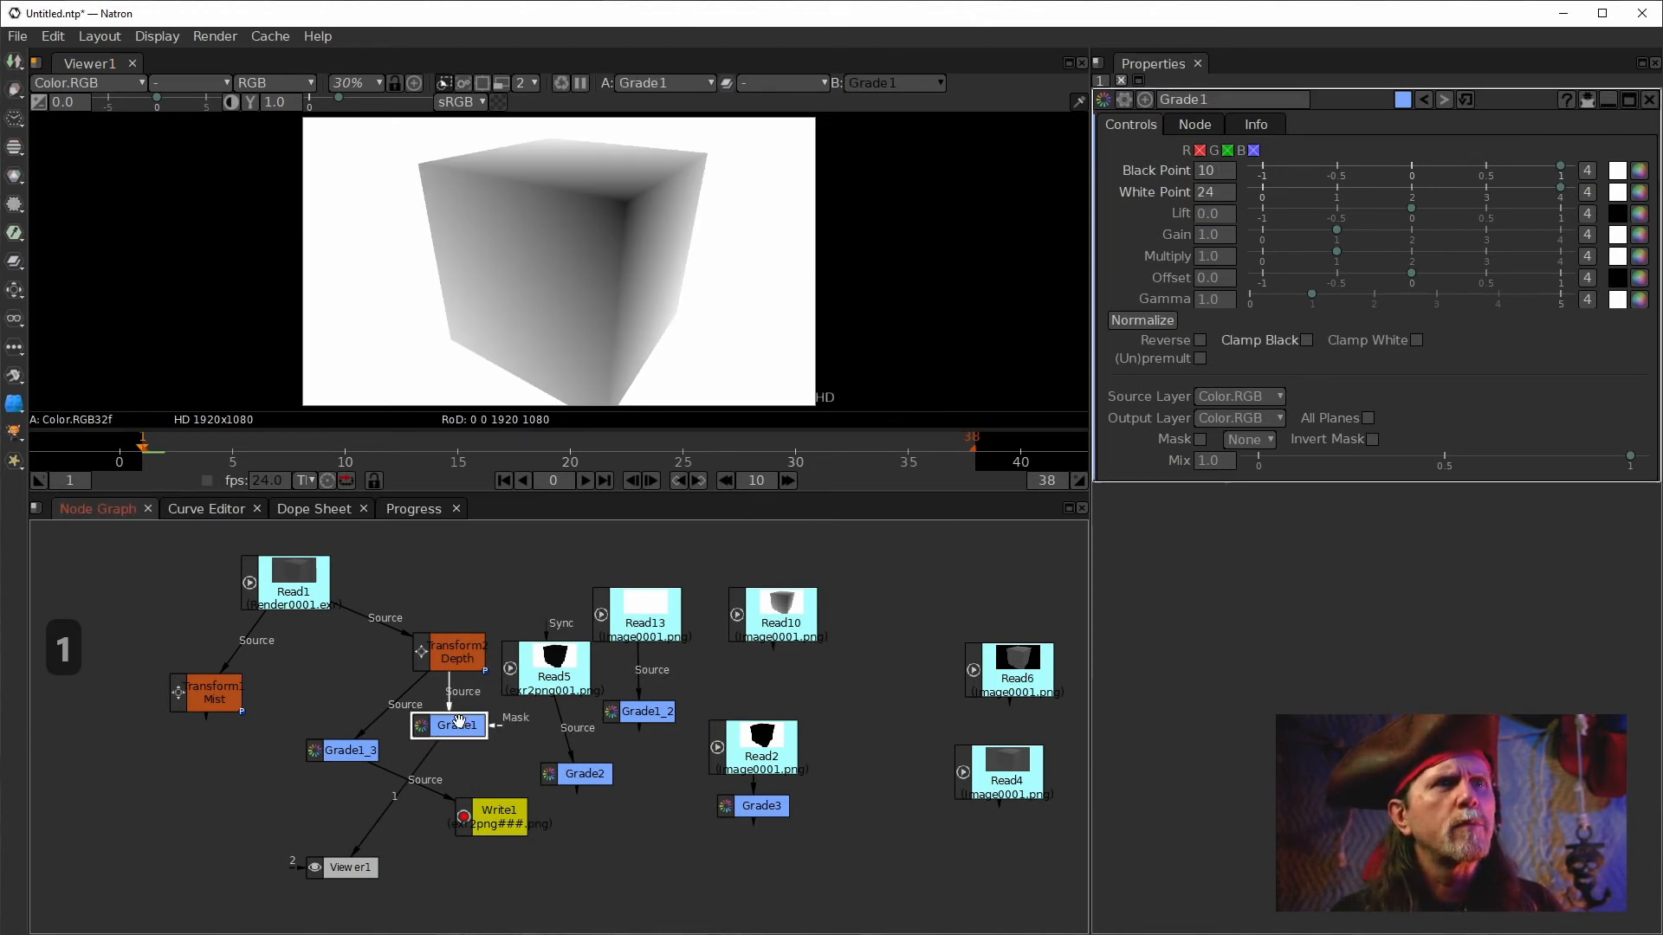
pyautogui.doubleClick(1226, 171)
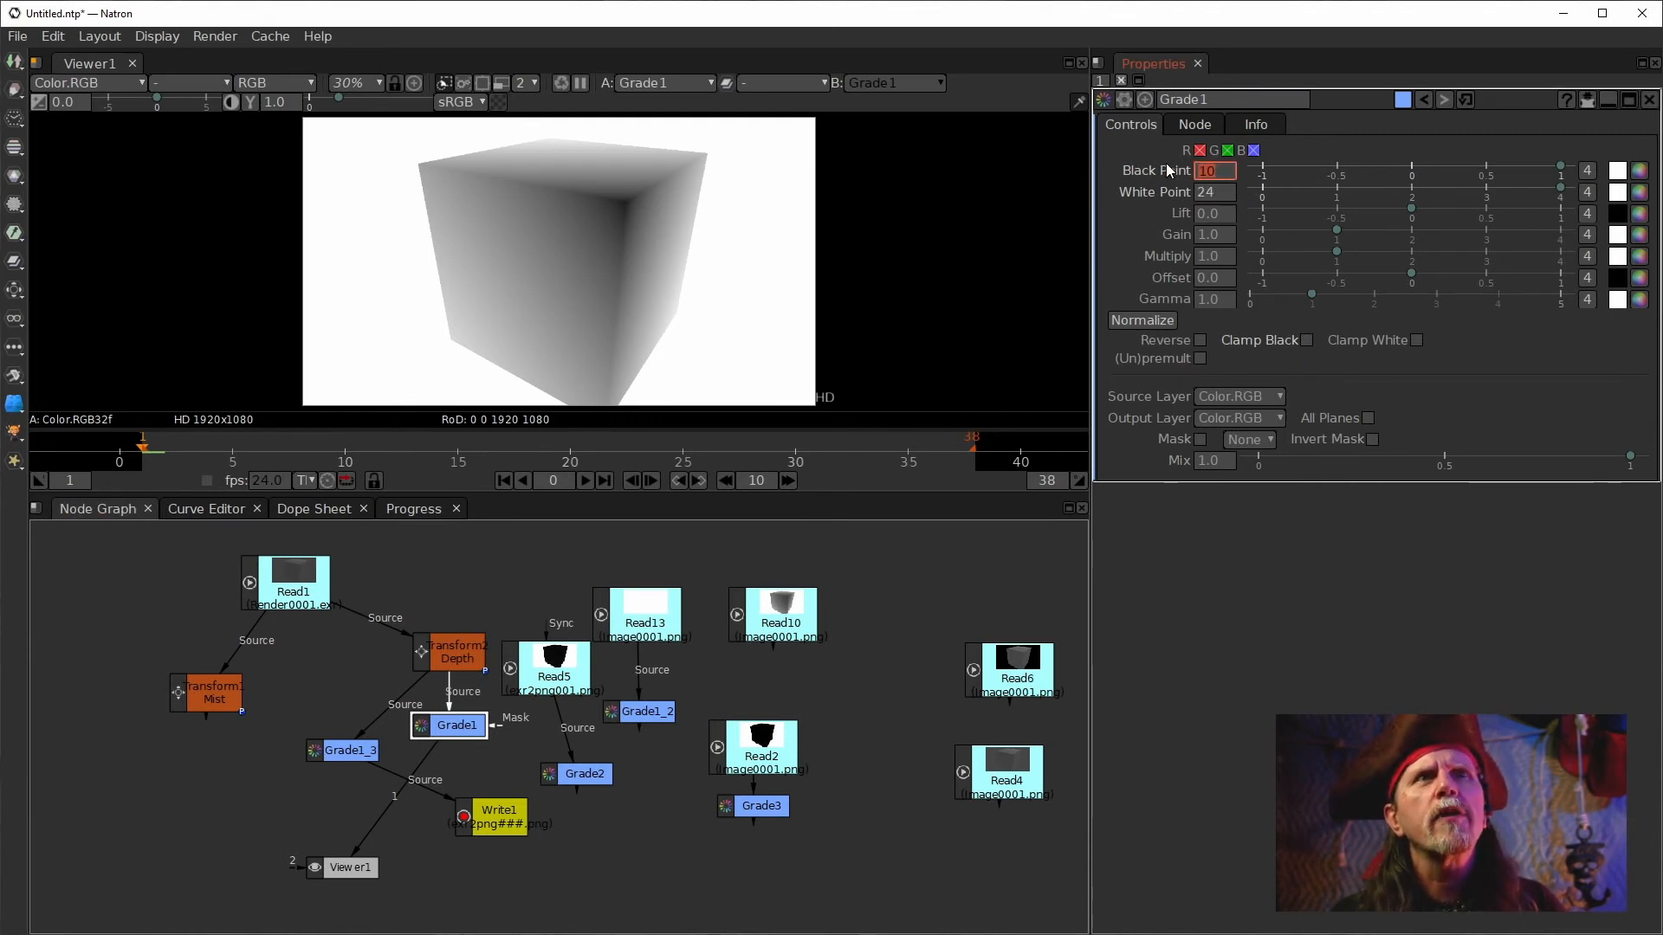
pyautogui.write('0')
pyautogui.press('Return')
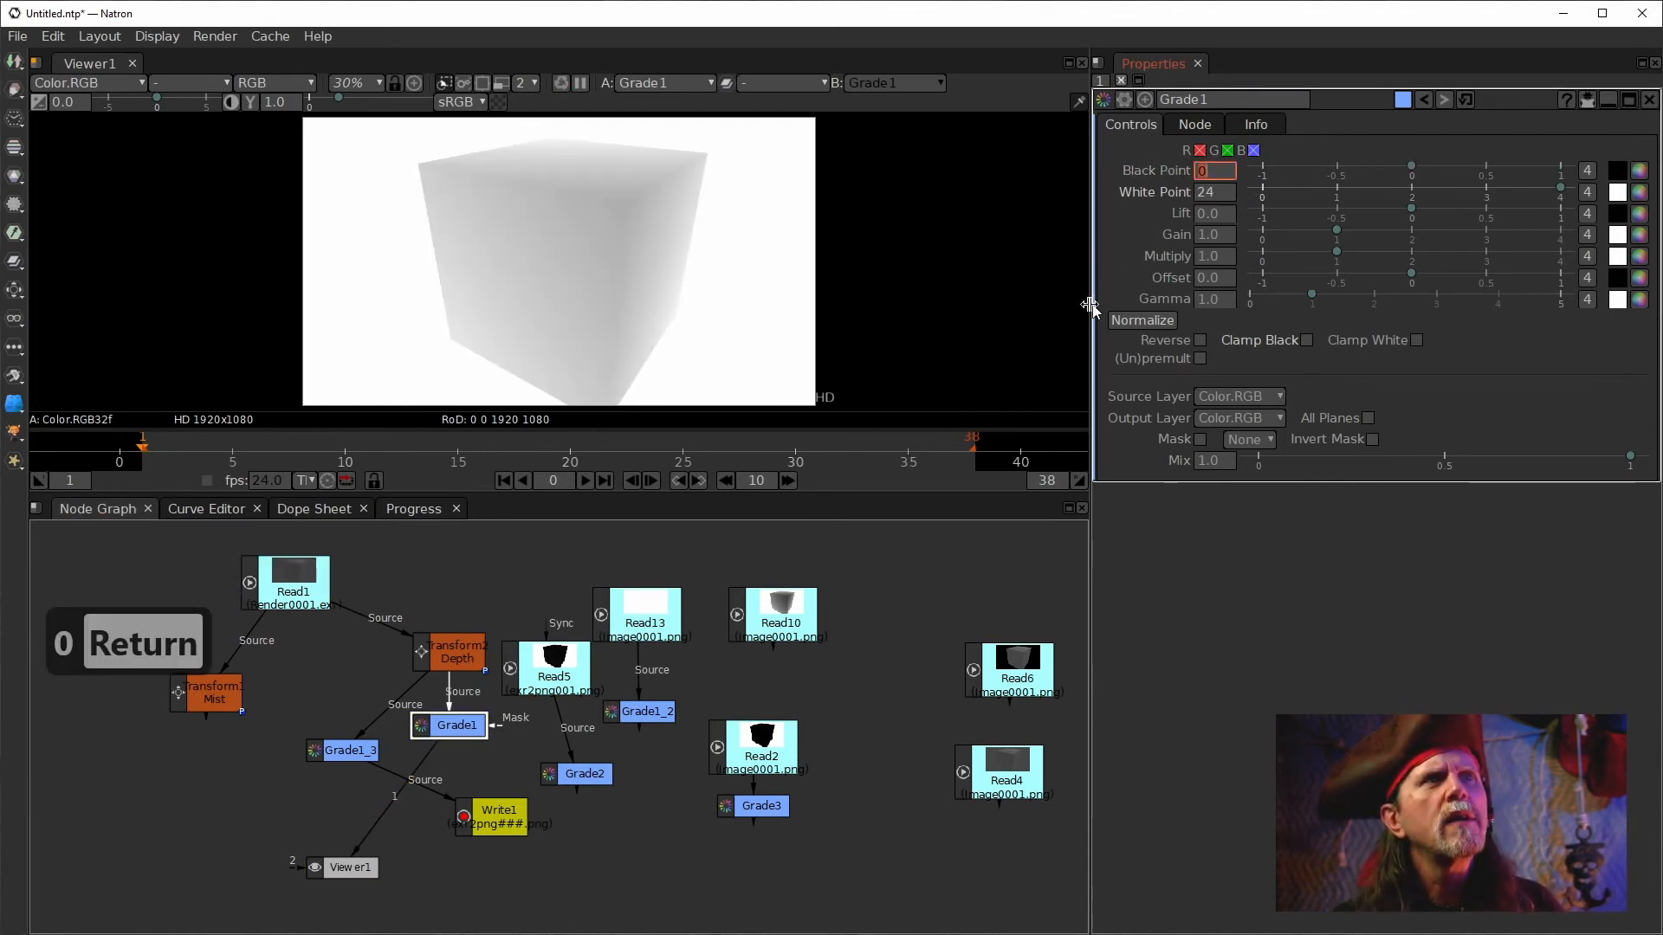
# Move the Read5 and Grade2 nodes lower in the node graph.
pyautogui.moveTo(538, 677); pyautogui.dragTo(563, 704)
pyautogui.moveTo(577, 773); pyautogui.dragTo(634, 862)
pyautogui.moveTo(571, 697); pyautogui.dragTo(623, 798)
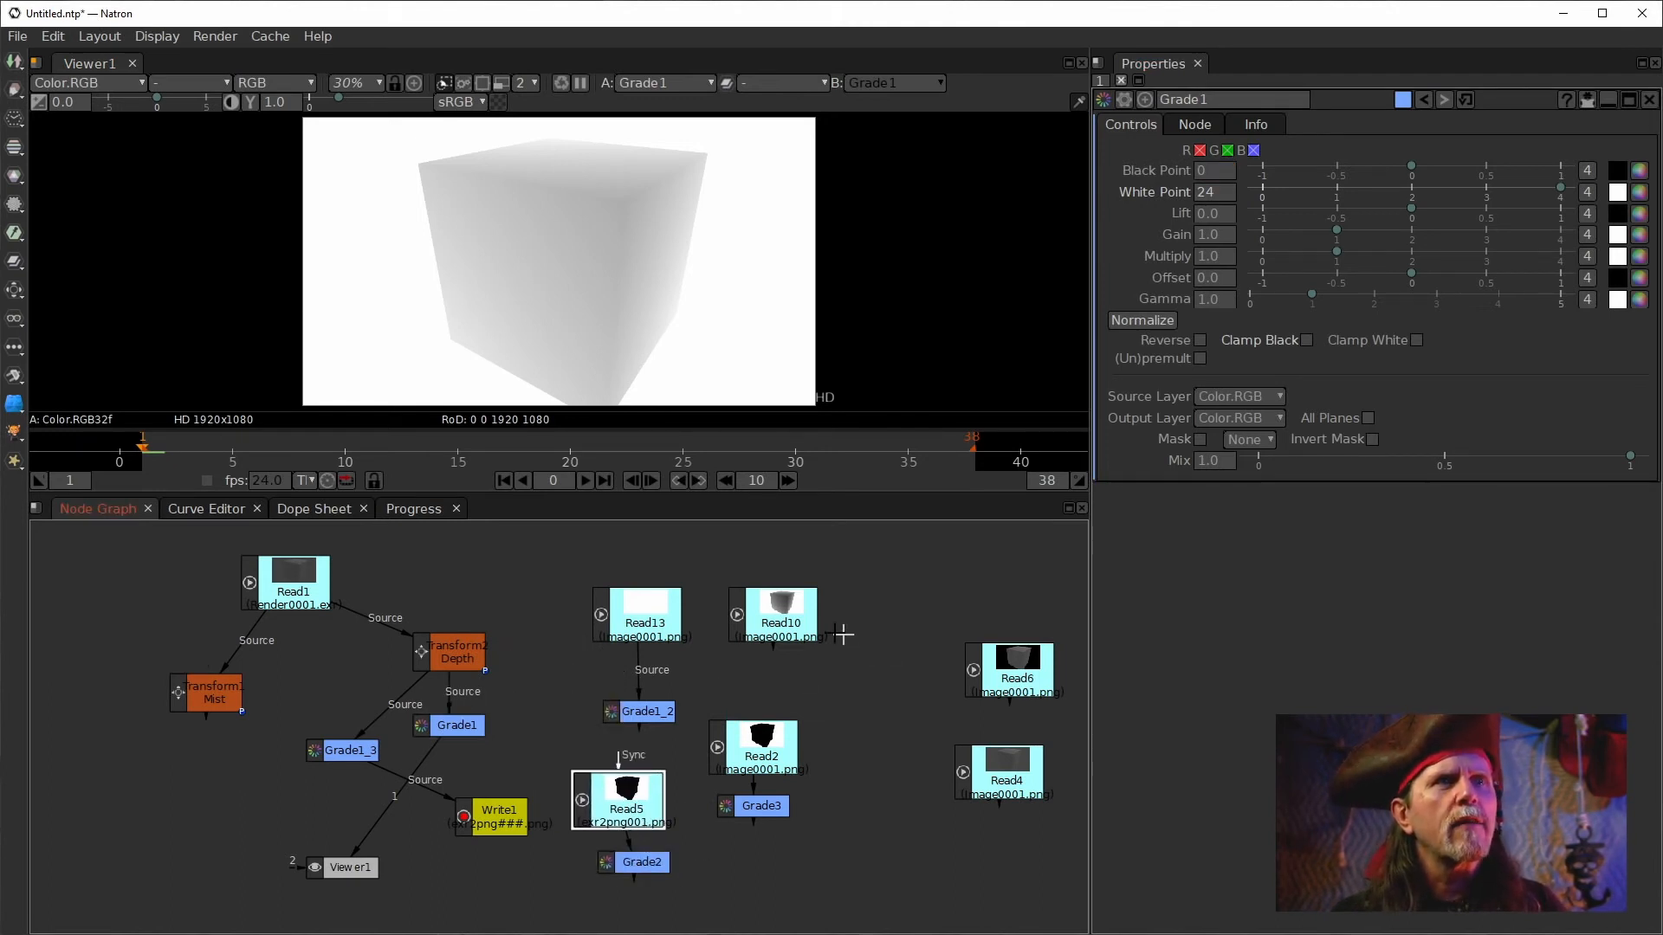
# Connect Read10 to viewer input 2 and turn on a wipe comparison against Grade1.
pyautogui.moveTo(779, 630); pyautogui.dragTo(773, 629)
pyautogui.press('2')
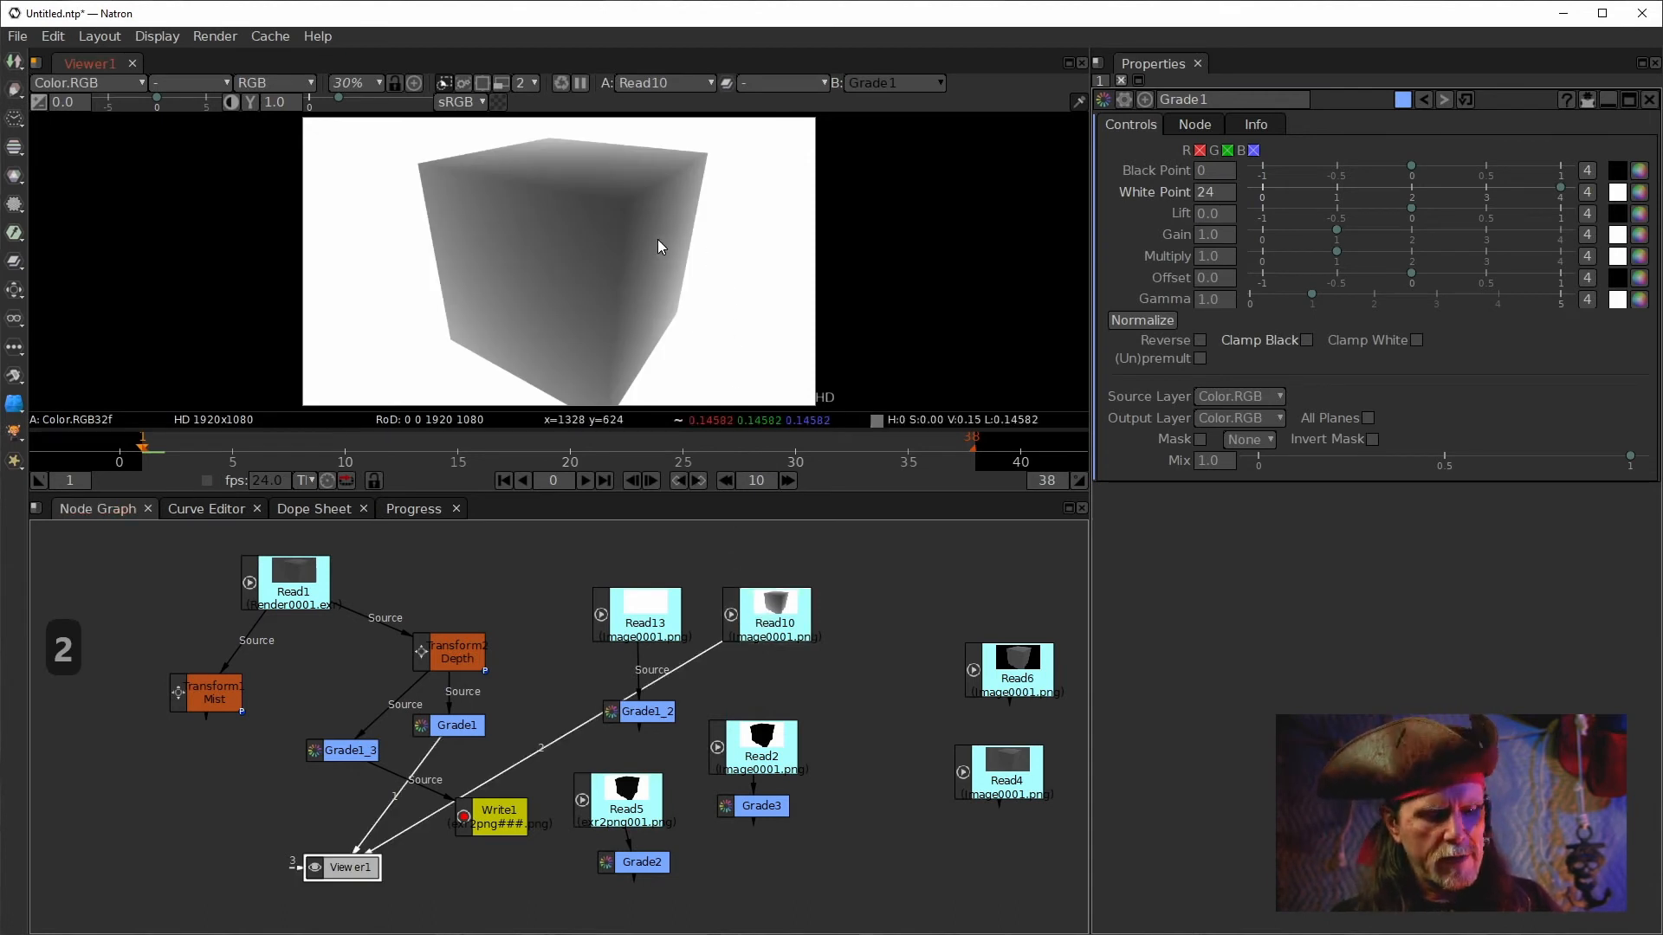
pyautogui.press('w')
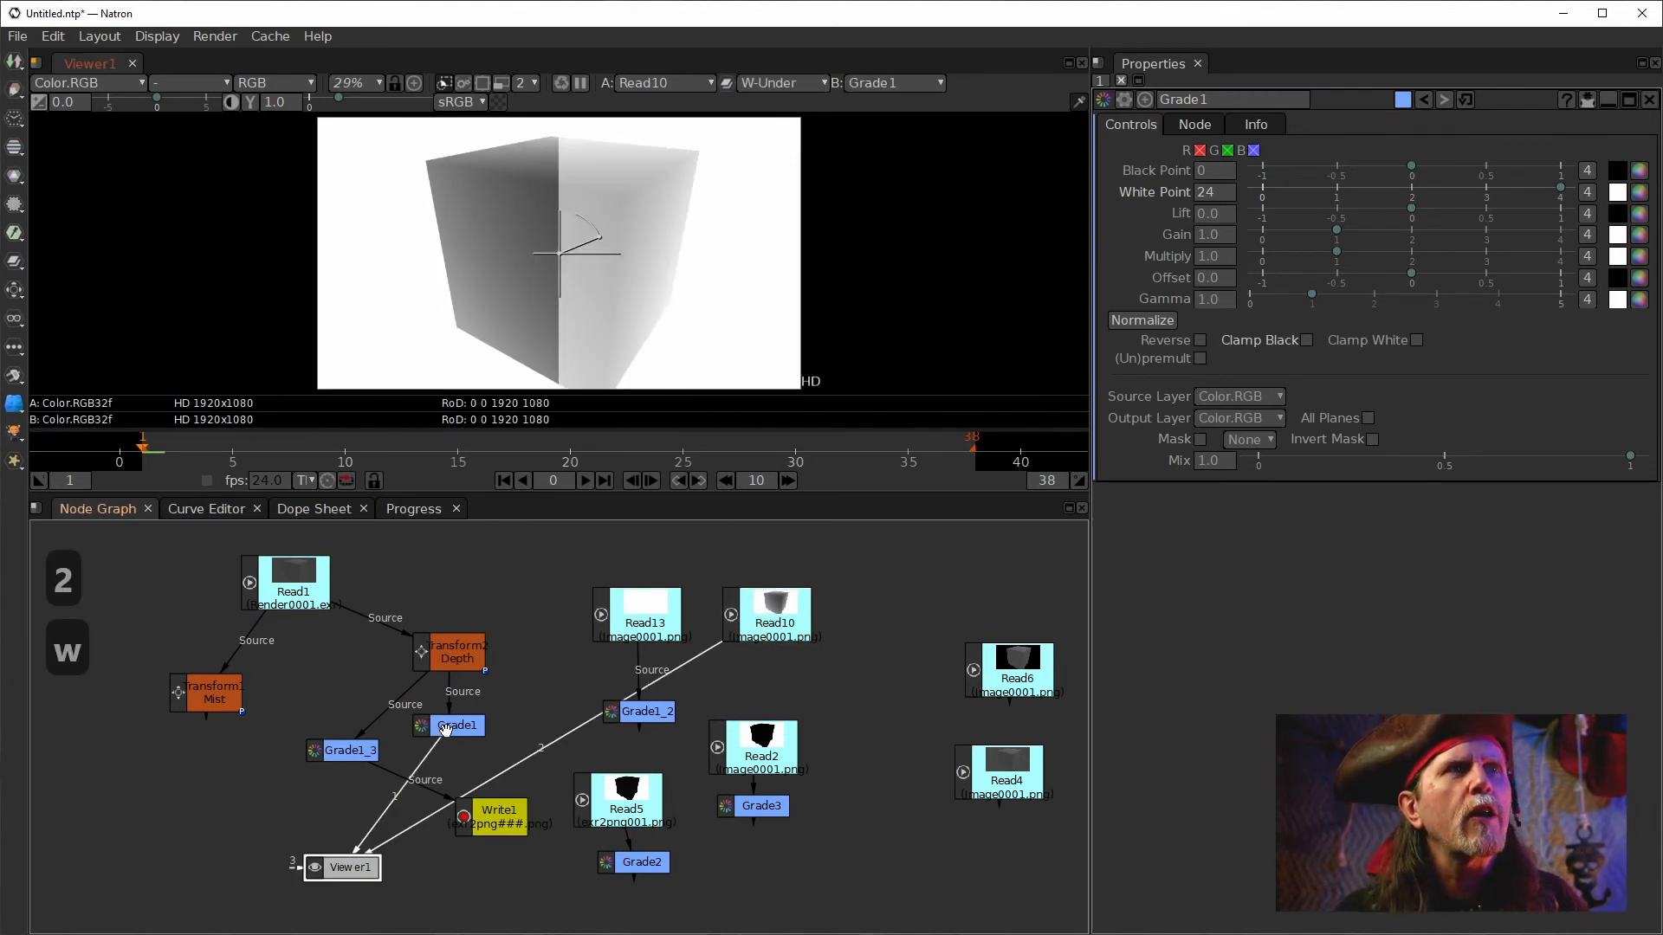
pyautogui.moveTo(558, 254)
pyautogui.mouseDown()
pyautogui.moveTo(646, 251)
pyautogui.moveTo(556, 264)
pyautogui.mouseUp()
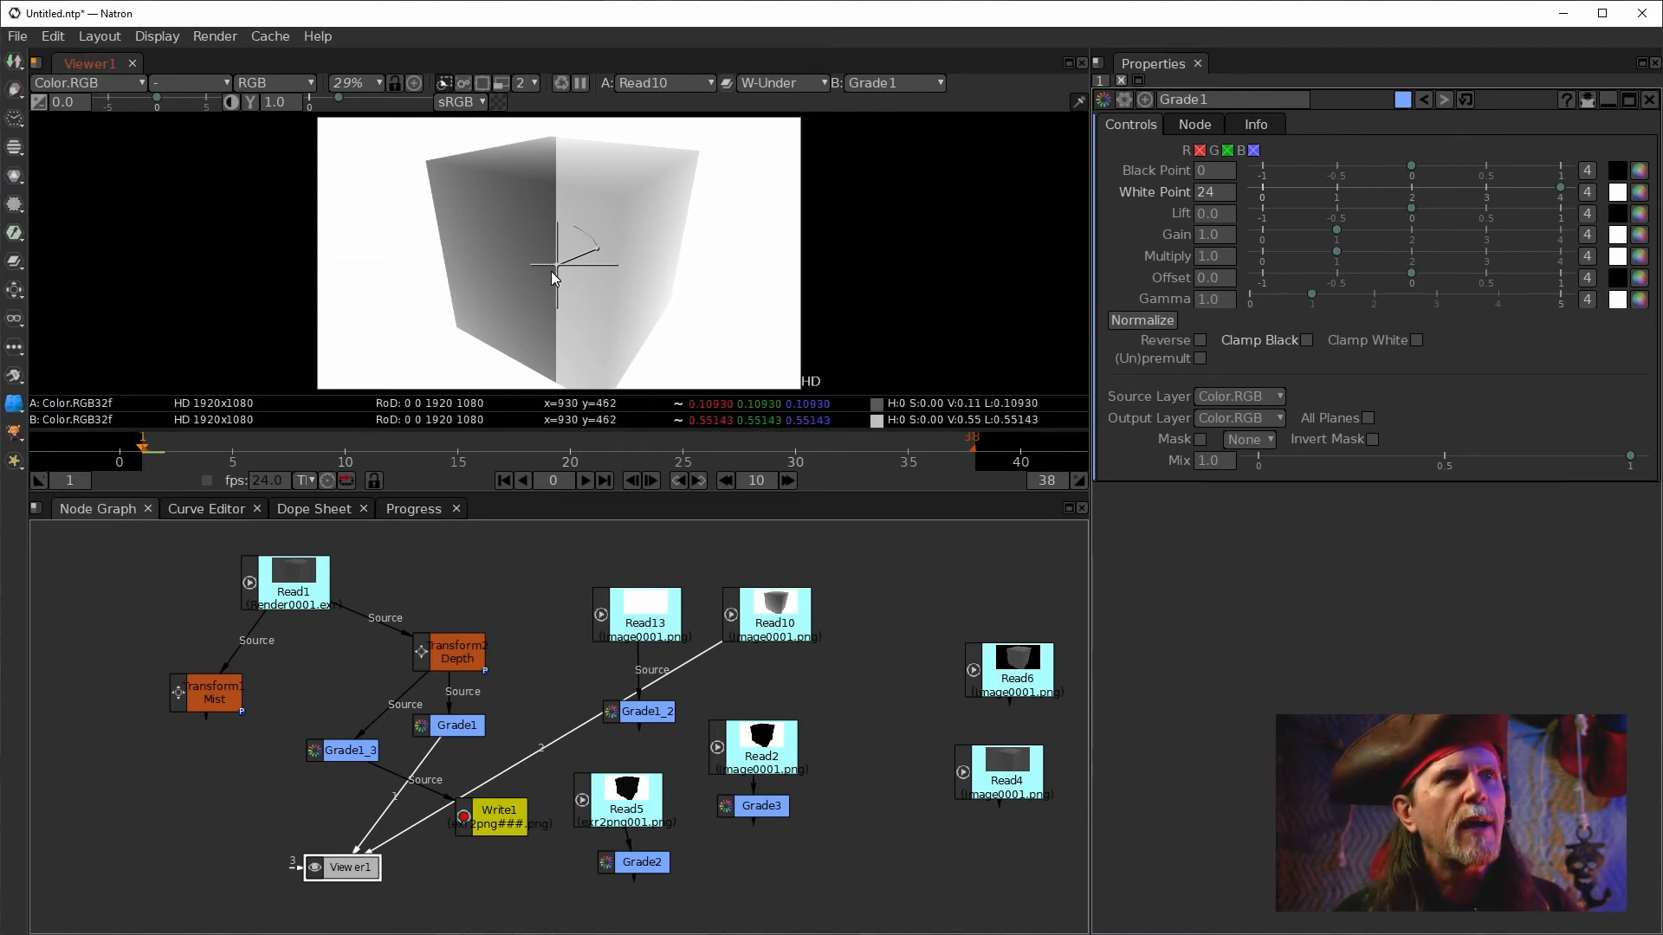
pyautogui.moveTo(559, 263); pyautogui.dragTo(629, 299)
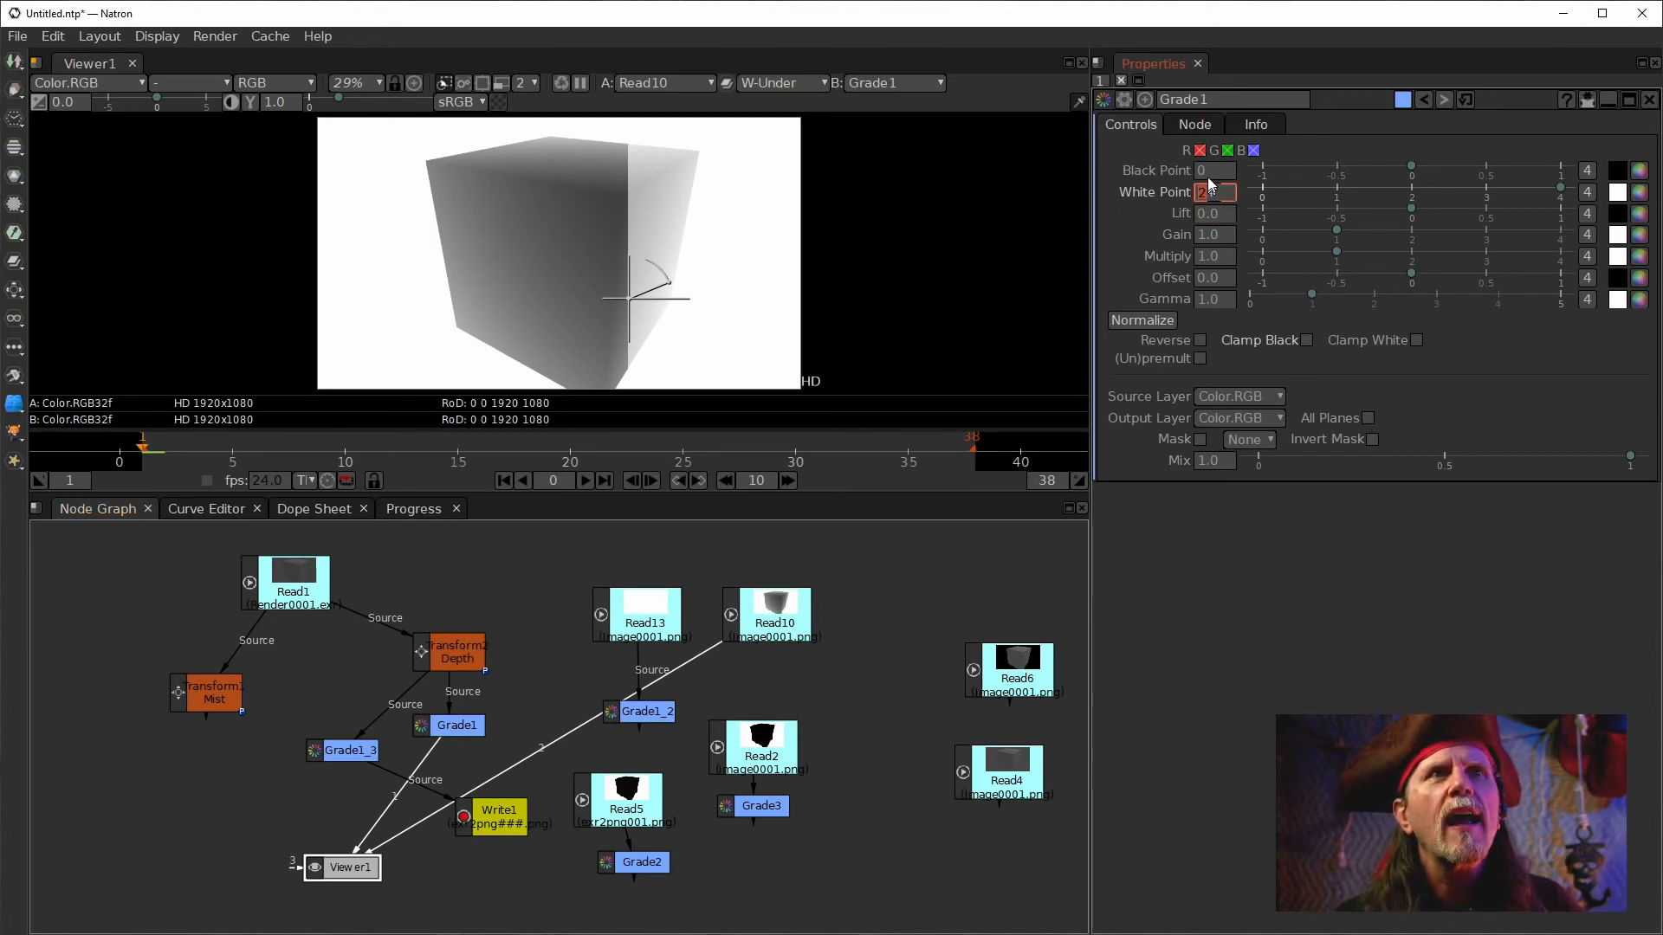
# Try setting Grade1's white point to .1 and bring its black point back to 10.
pyautogui.write('.1')
pyautogui.press('Return')
pyautogui.scroll(-1, 1218, 175)
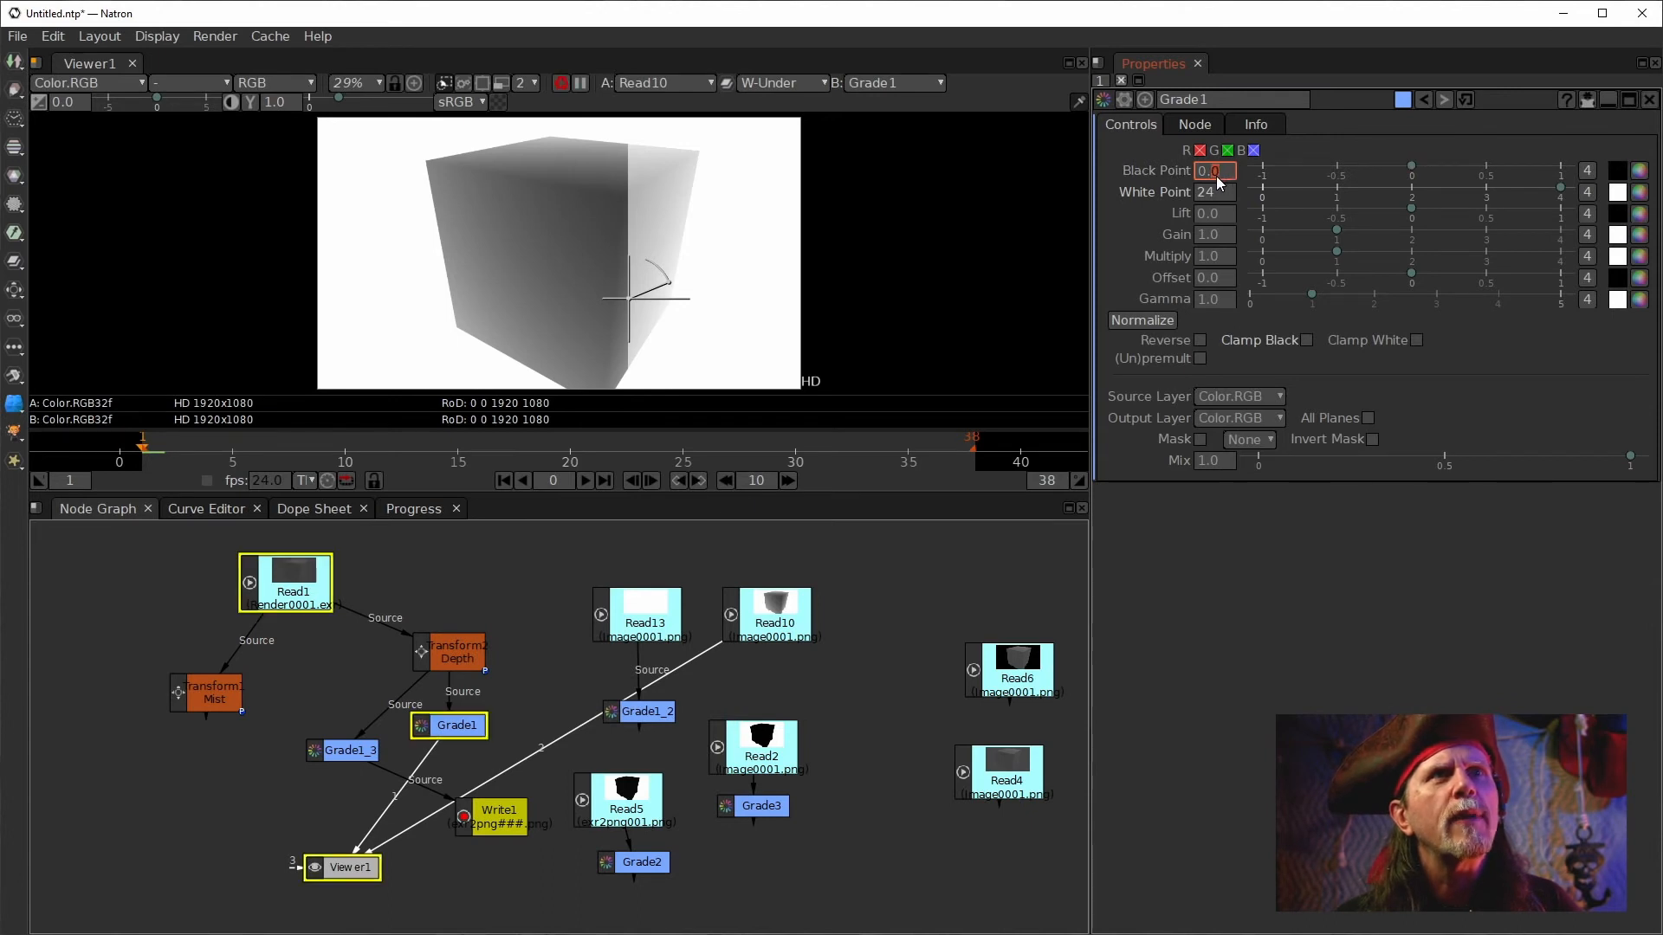
pyautogui.scroll(1, 1197, 177)
pyautogui.scroll(1, 1197, 176)
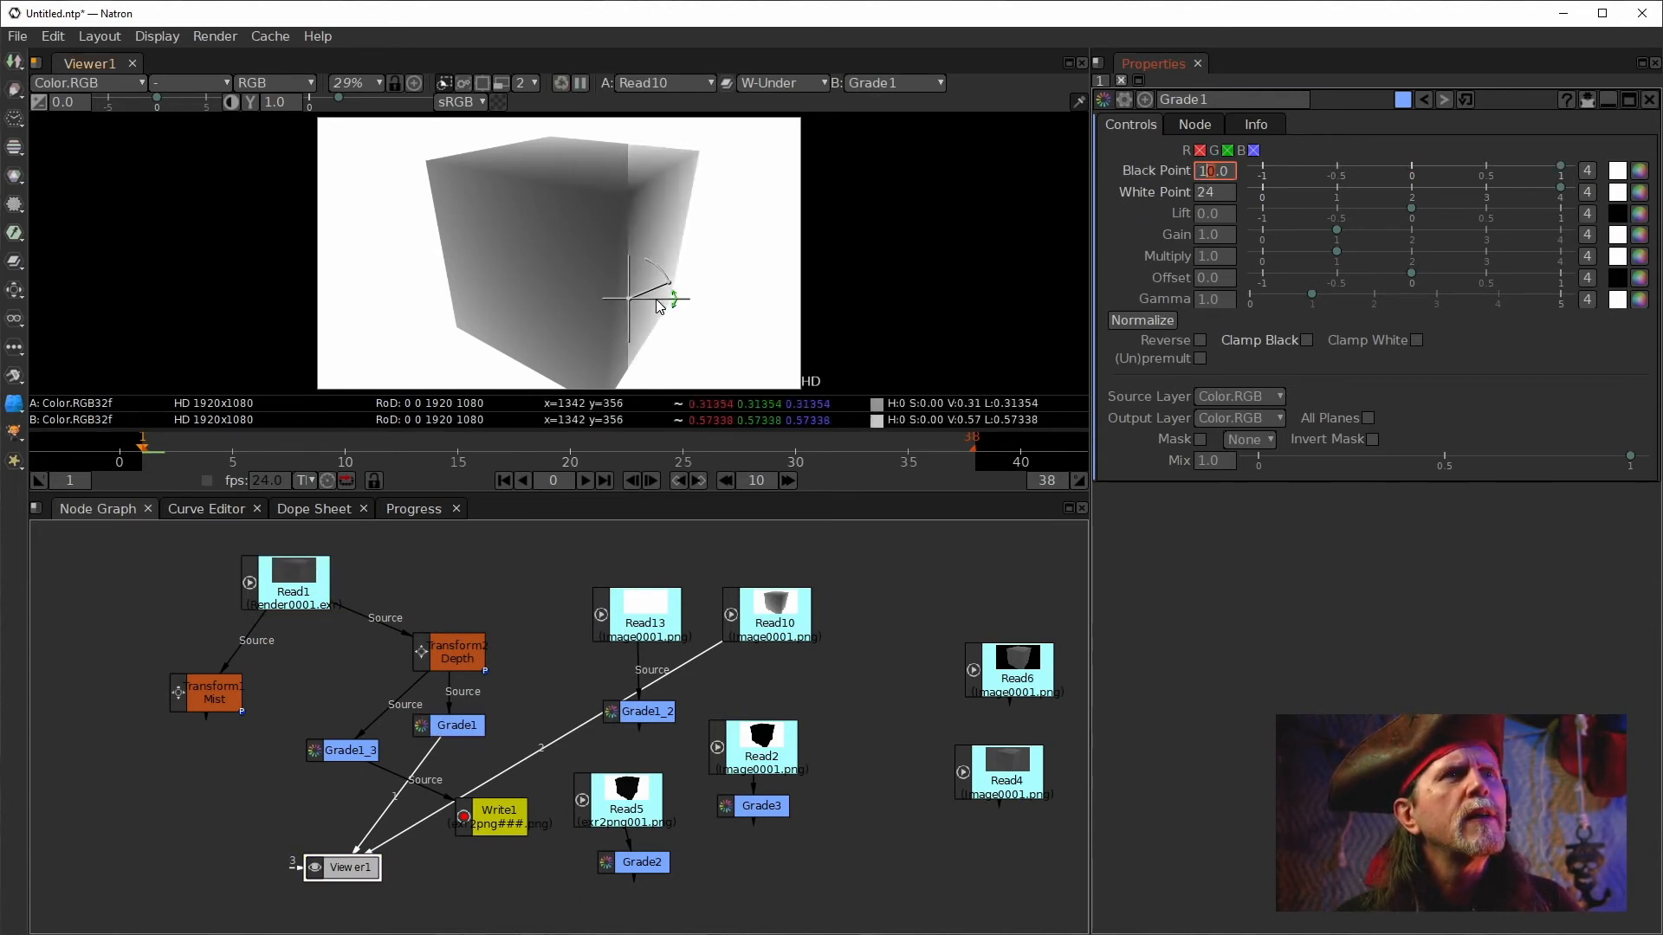
# Examine the wipe comparison between Read10 and Grade1 by moving the wipe line and zooming.
pyautogui.moveTo(629, 299); pyautogui.dragTo(614, 305)
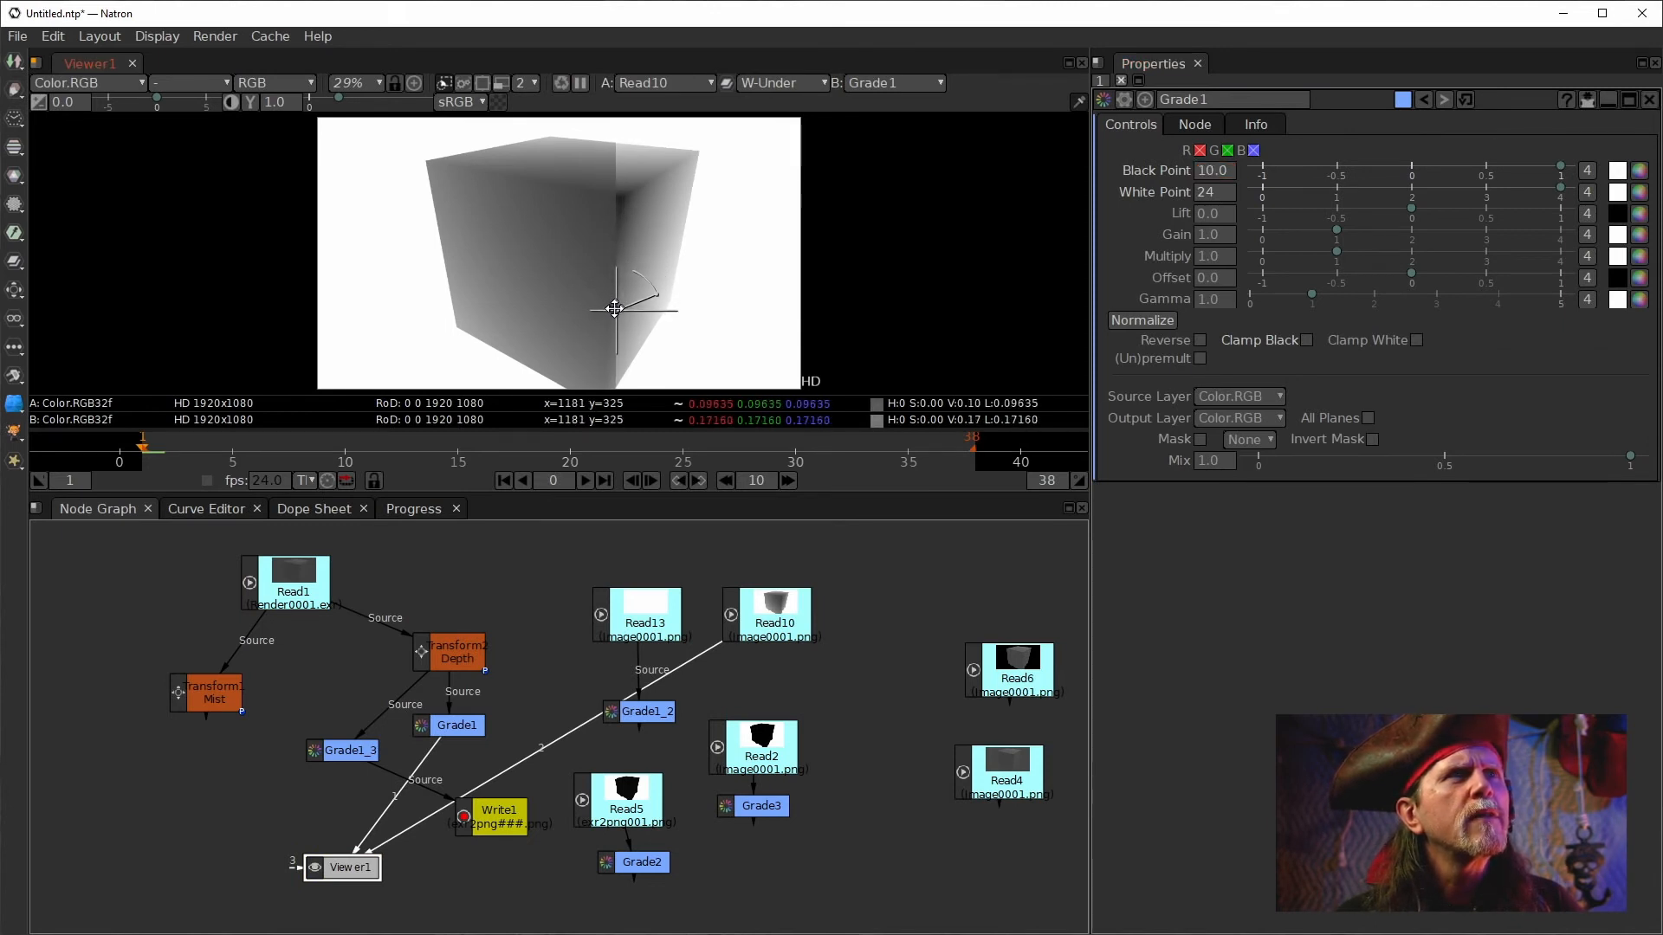
pyautogui.scroll(5, 623, 204)
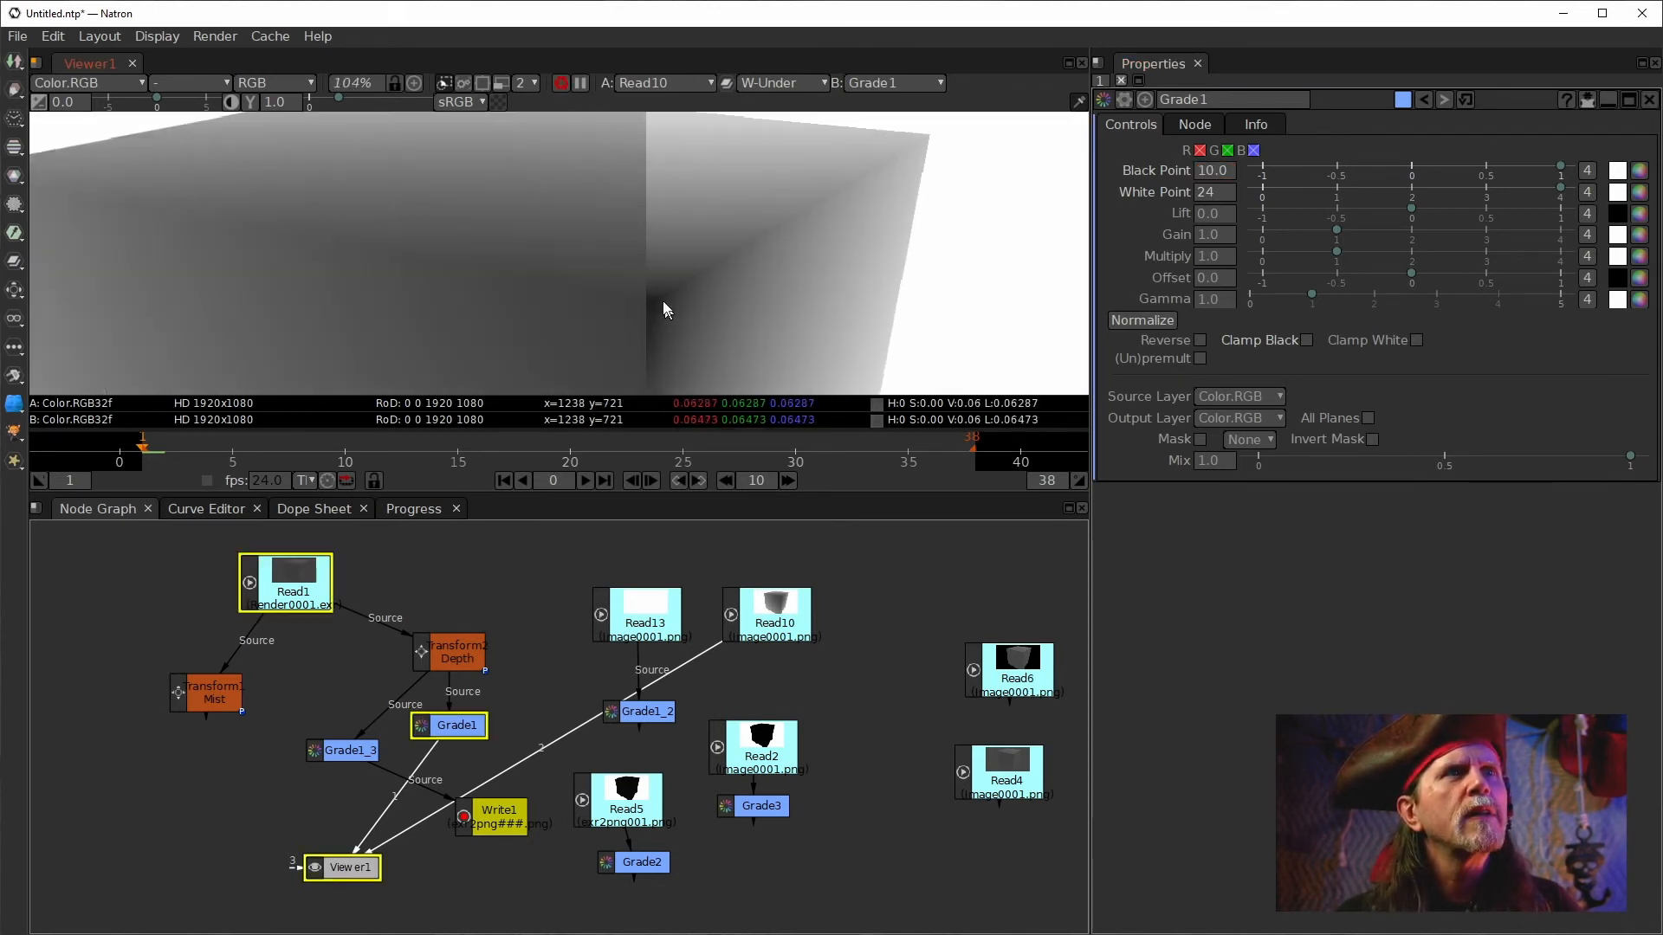
pyautogui.scroll(-5, 693, 356)
pyautogui.moveTo(619, 292); pyautogui.dragTo(742, 300)
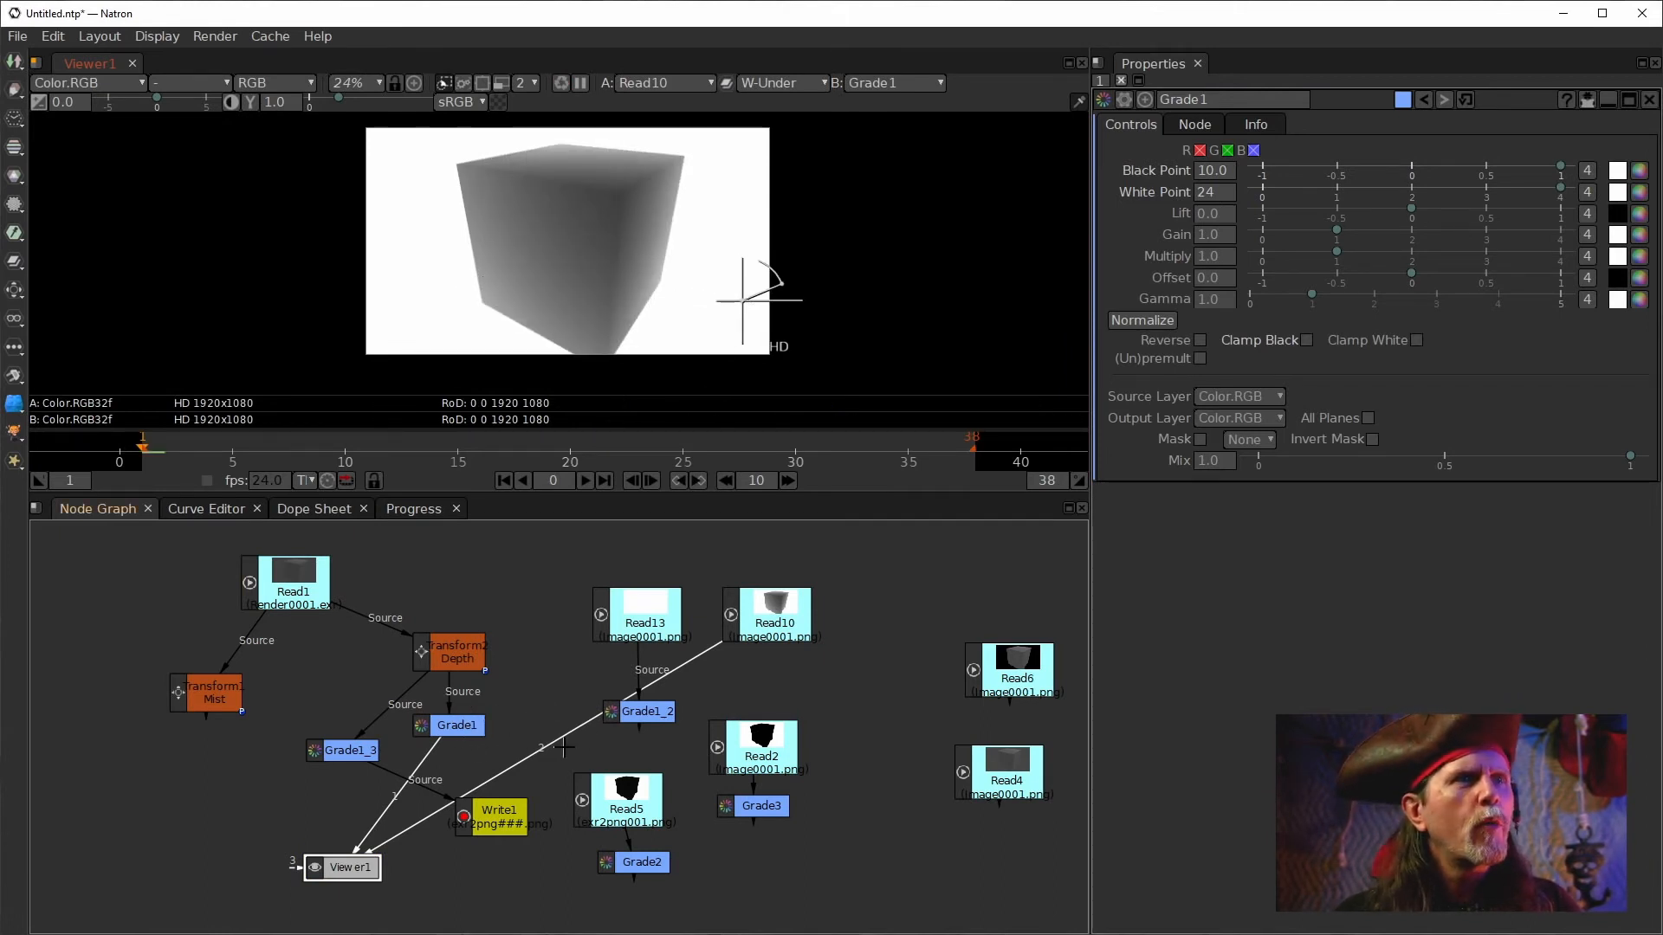
pyautogui.click(757, 625)
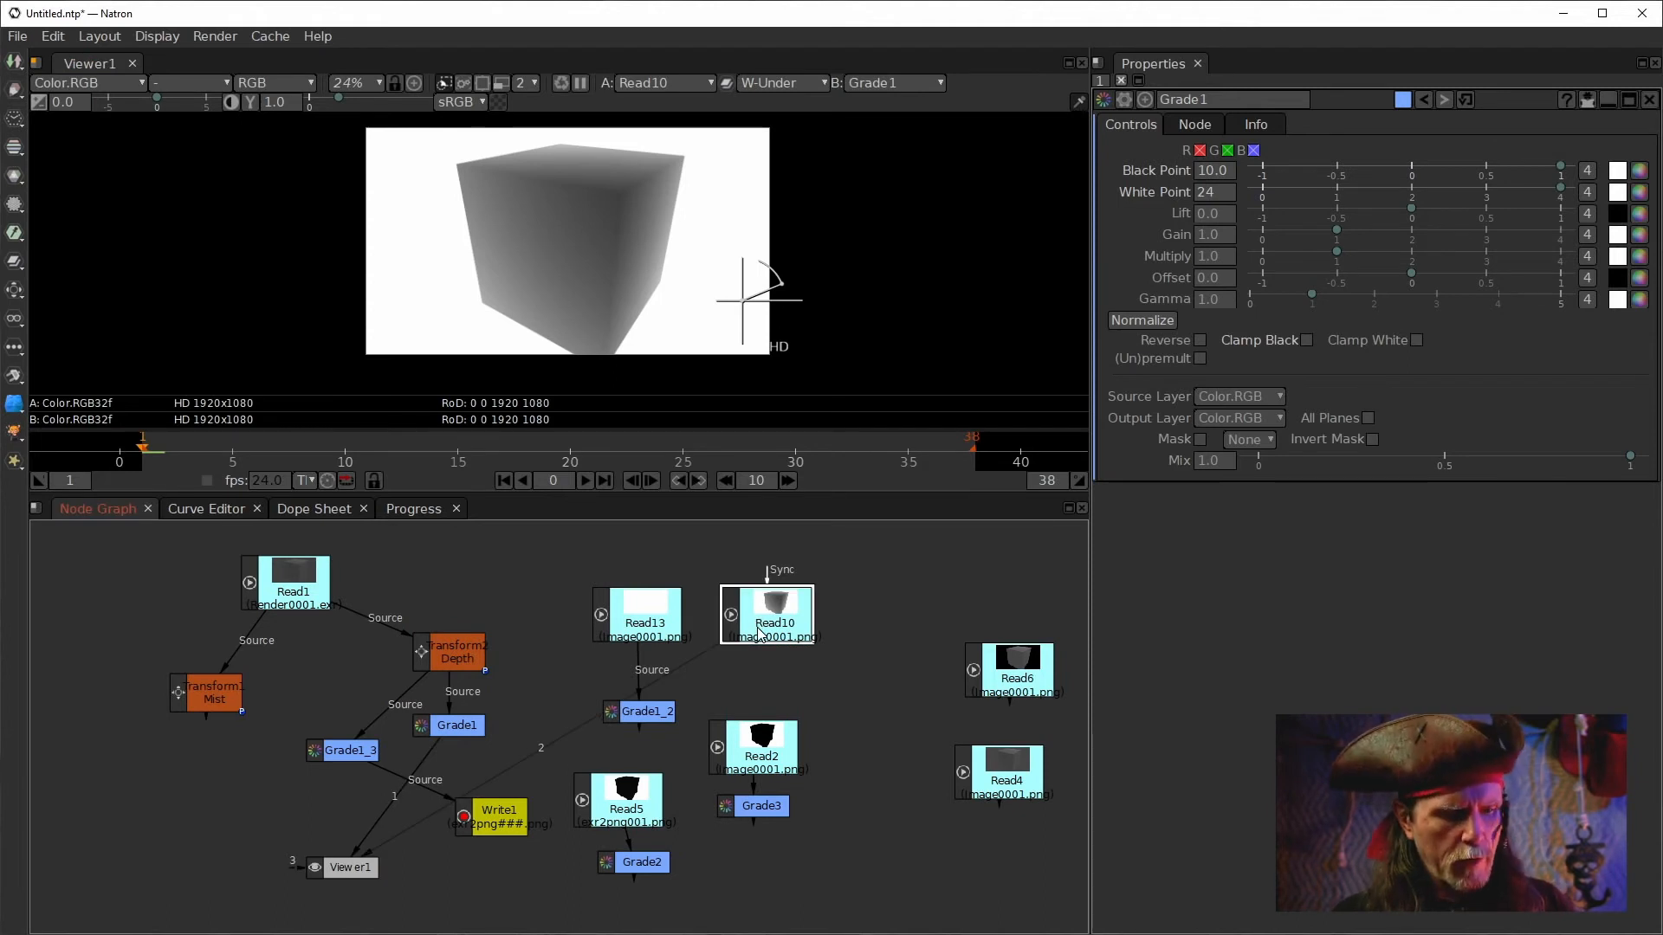
# Turn off the wipe comparison and insert an ImageStatistics node below Read10.
pyautogui.press('w')
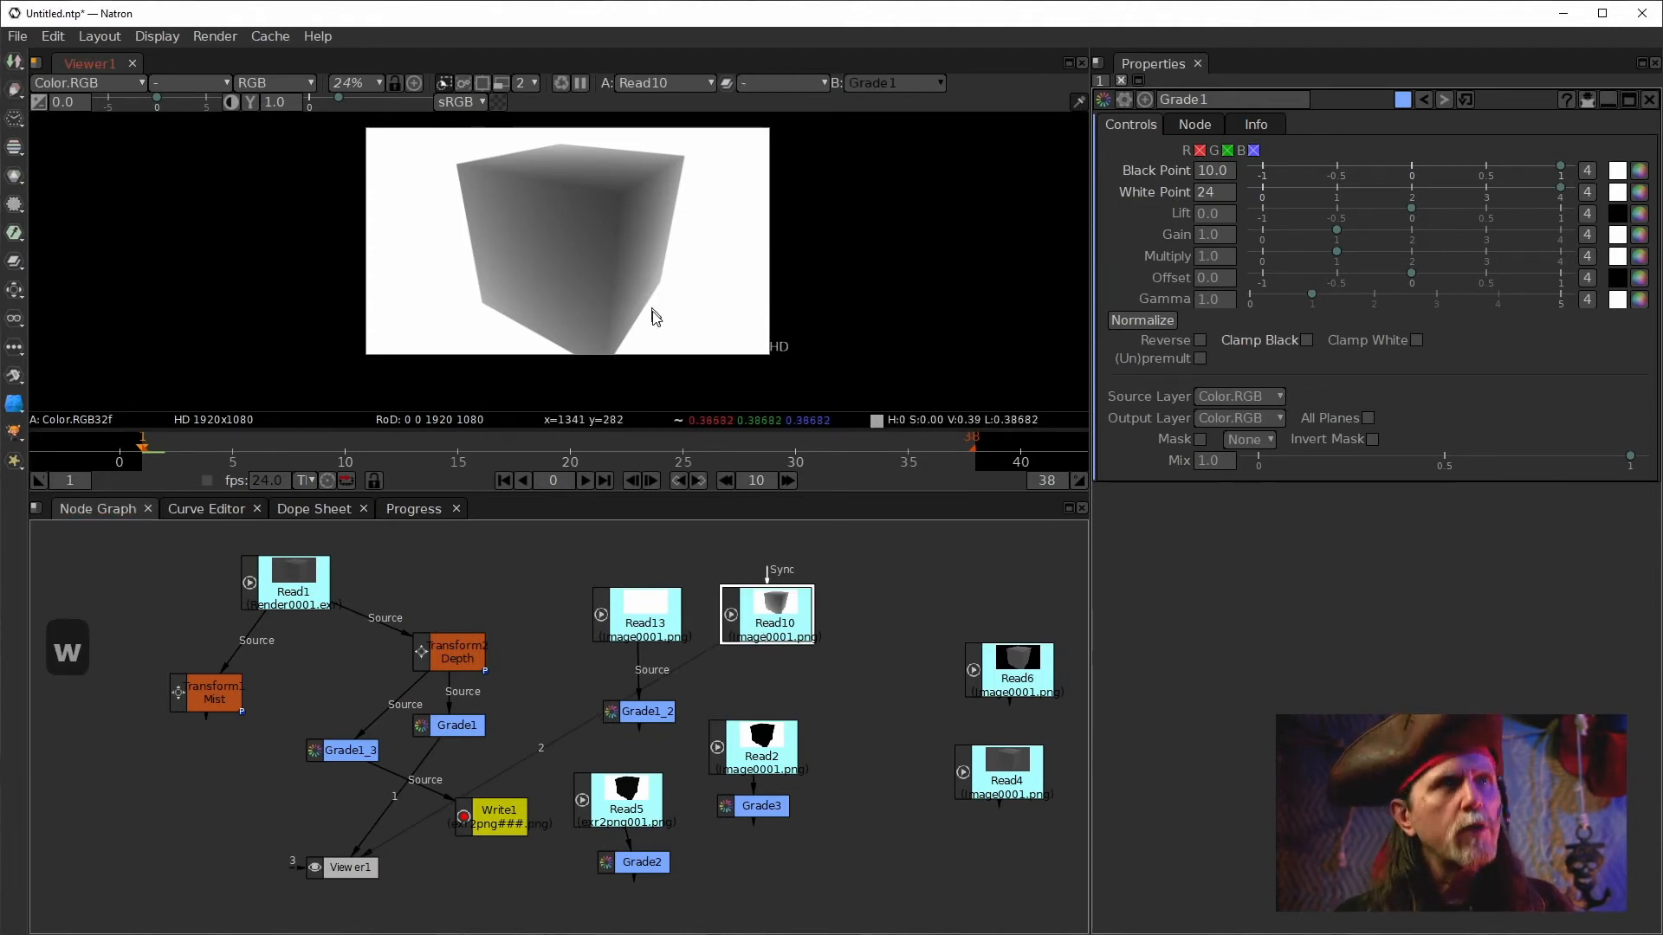
pyautogui.press('1')
pyautogui.moveTo(771, 614); pyautogui.dragTo(781, 612)
pyautogui.rightClick(836, 555)
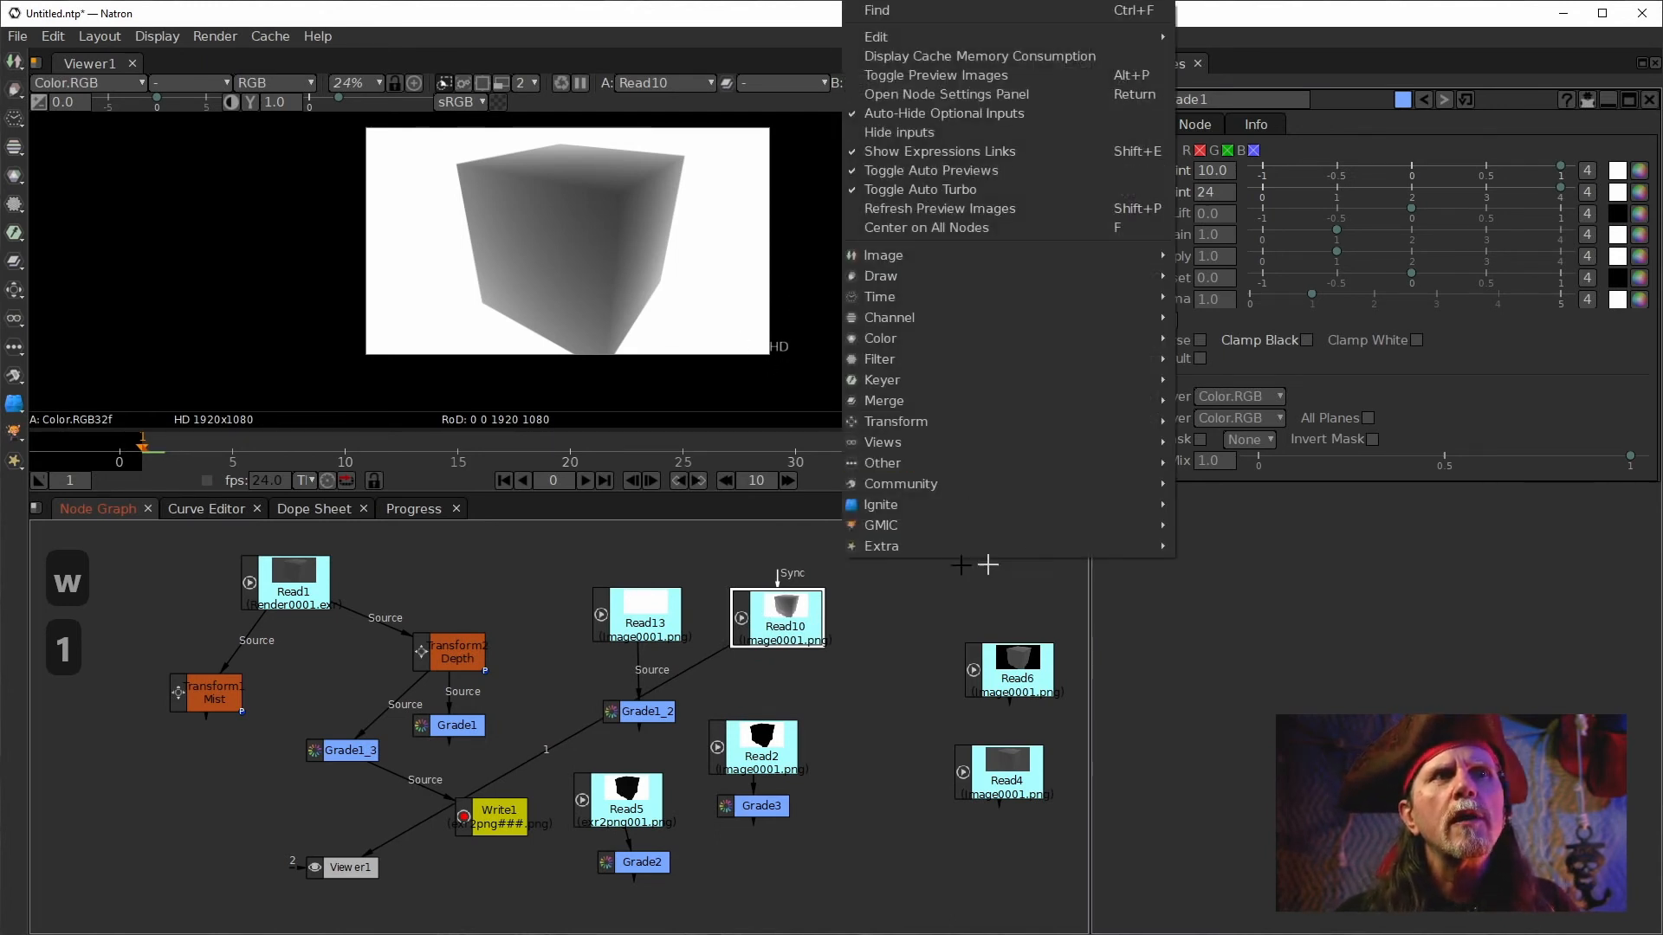
pyautogui.rightClick(486, 533)
pyautogui.moveTo(563, 449)
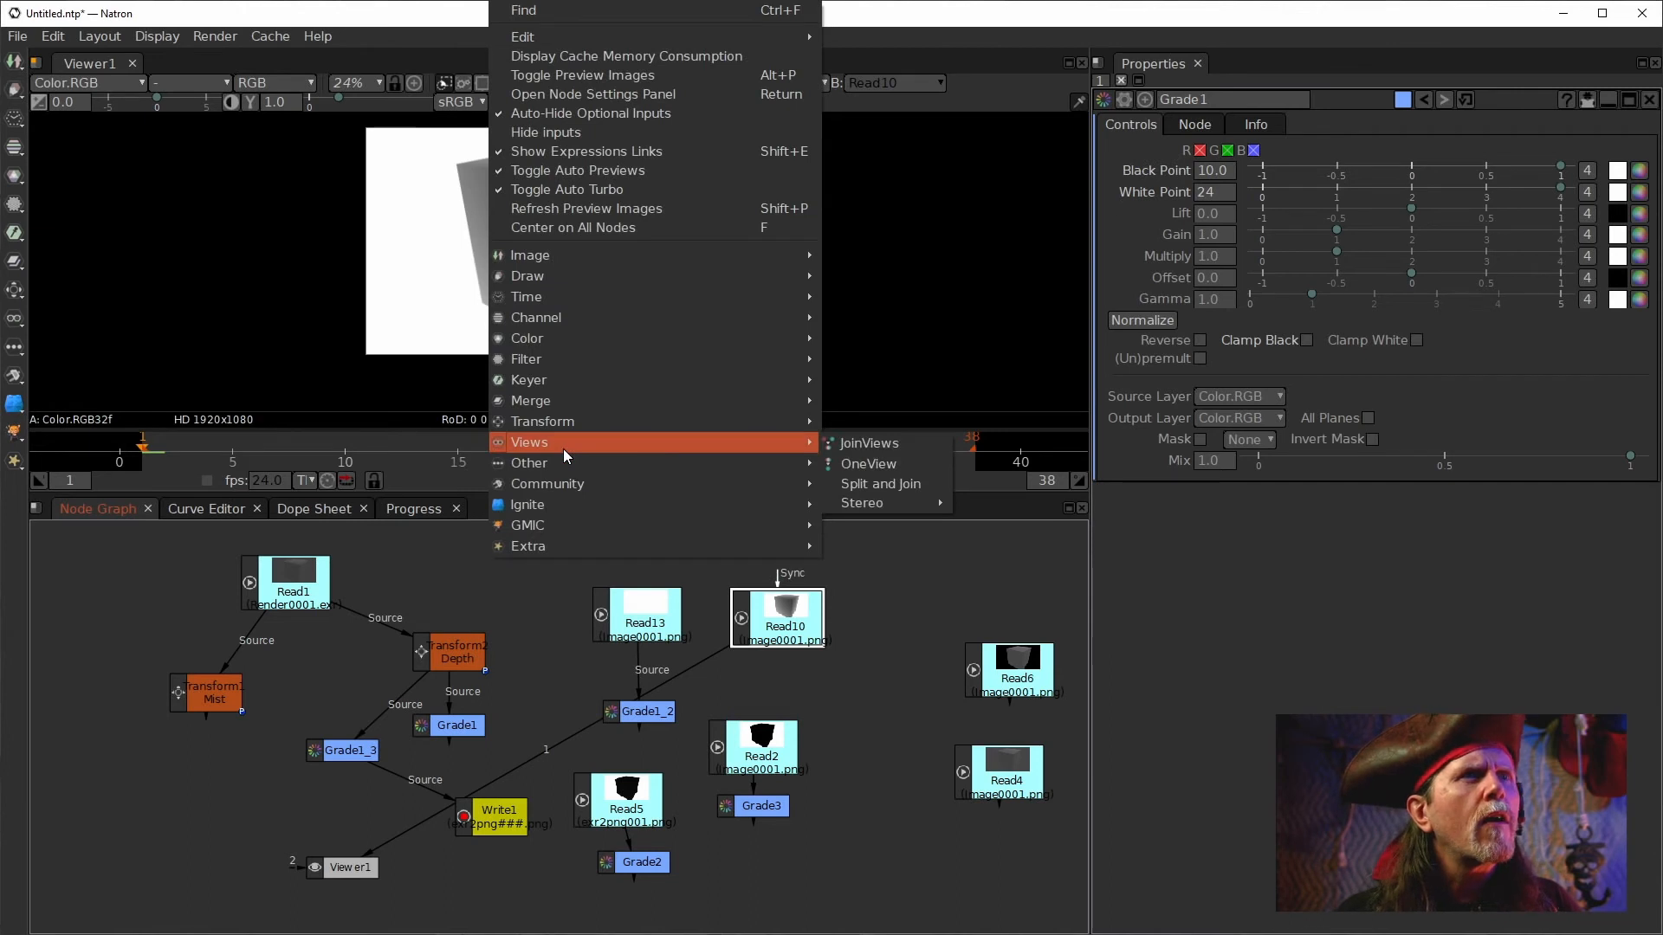
pyautogui.moveTo(547, 545)
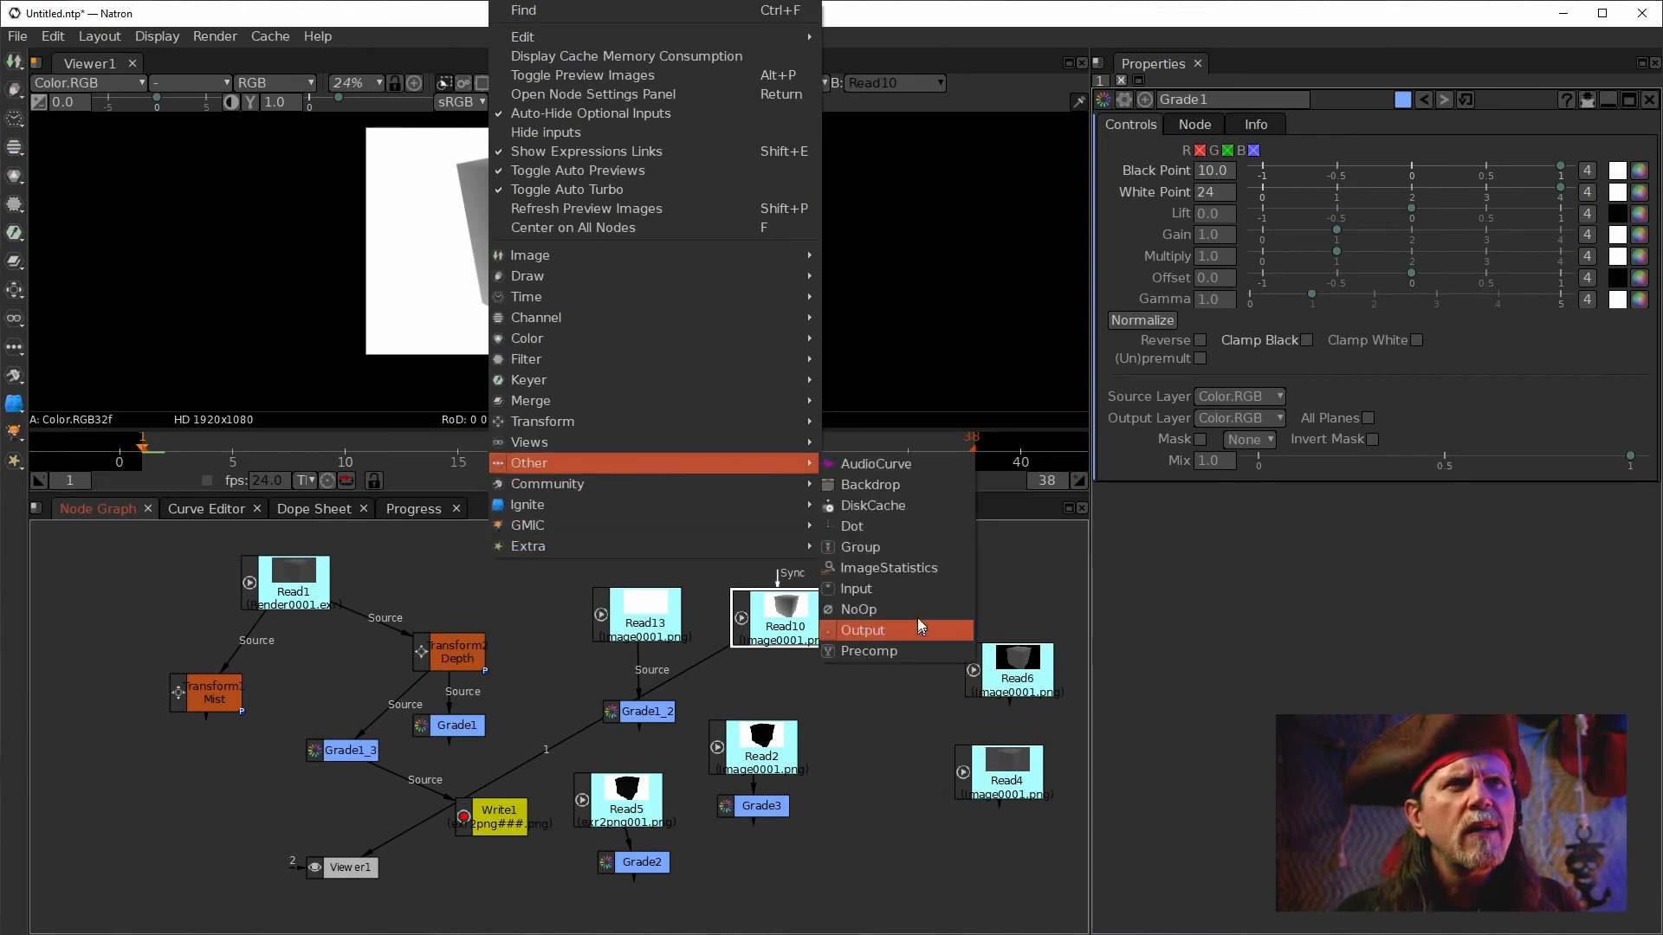
pyautogui.click(902, 569)
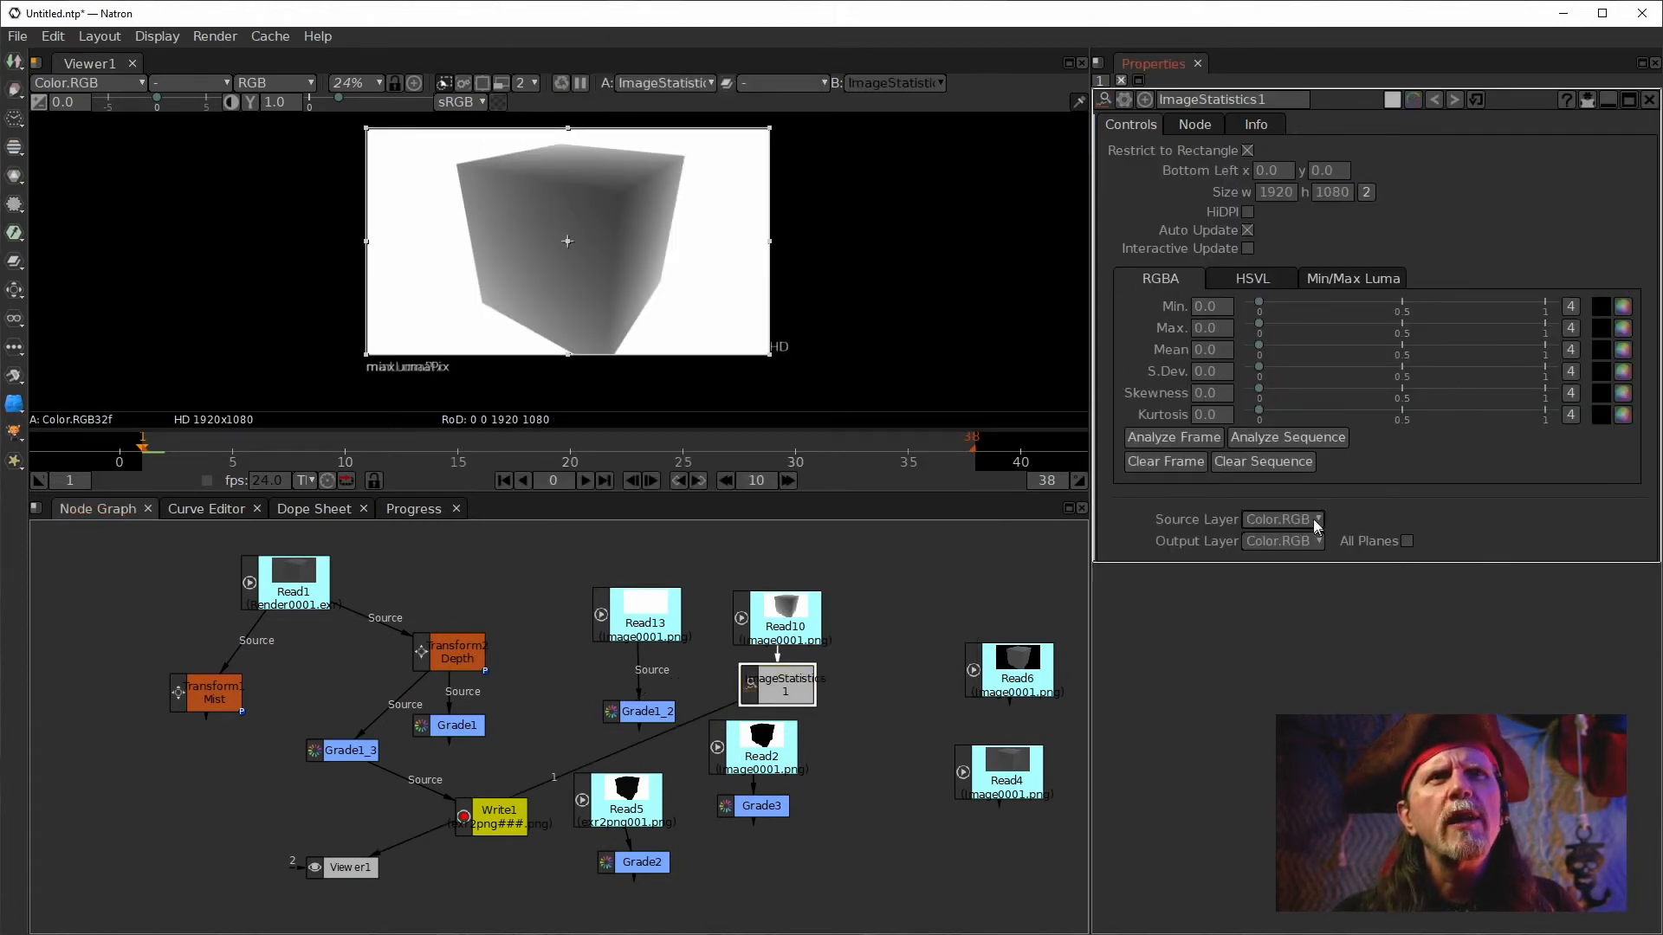
# Analyze the current frame's minimum and maximum luma with ImageStatistics1 and inspect the minimum luma pixel.
pyautogui.click(1358, 283)
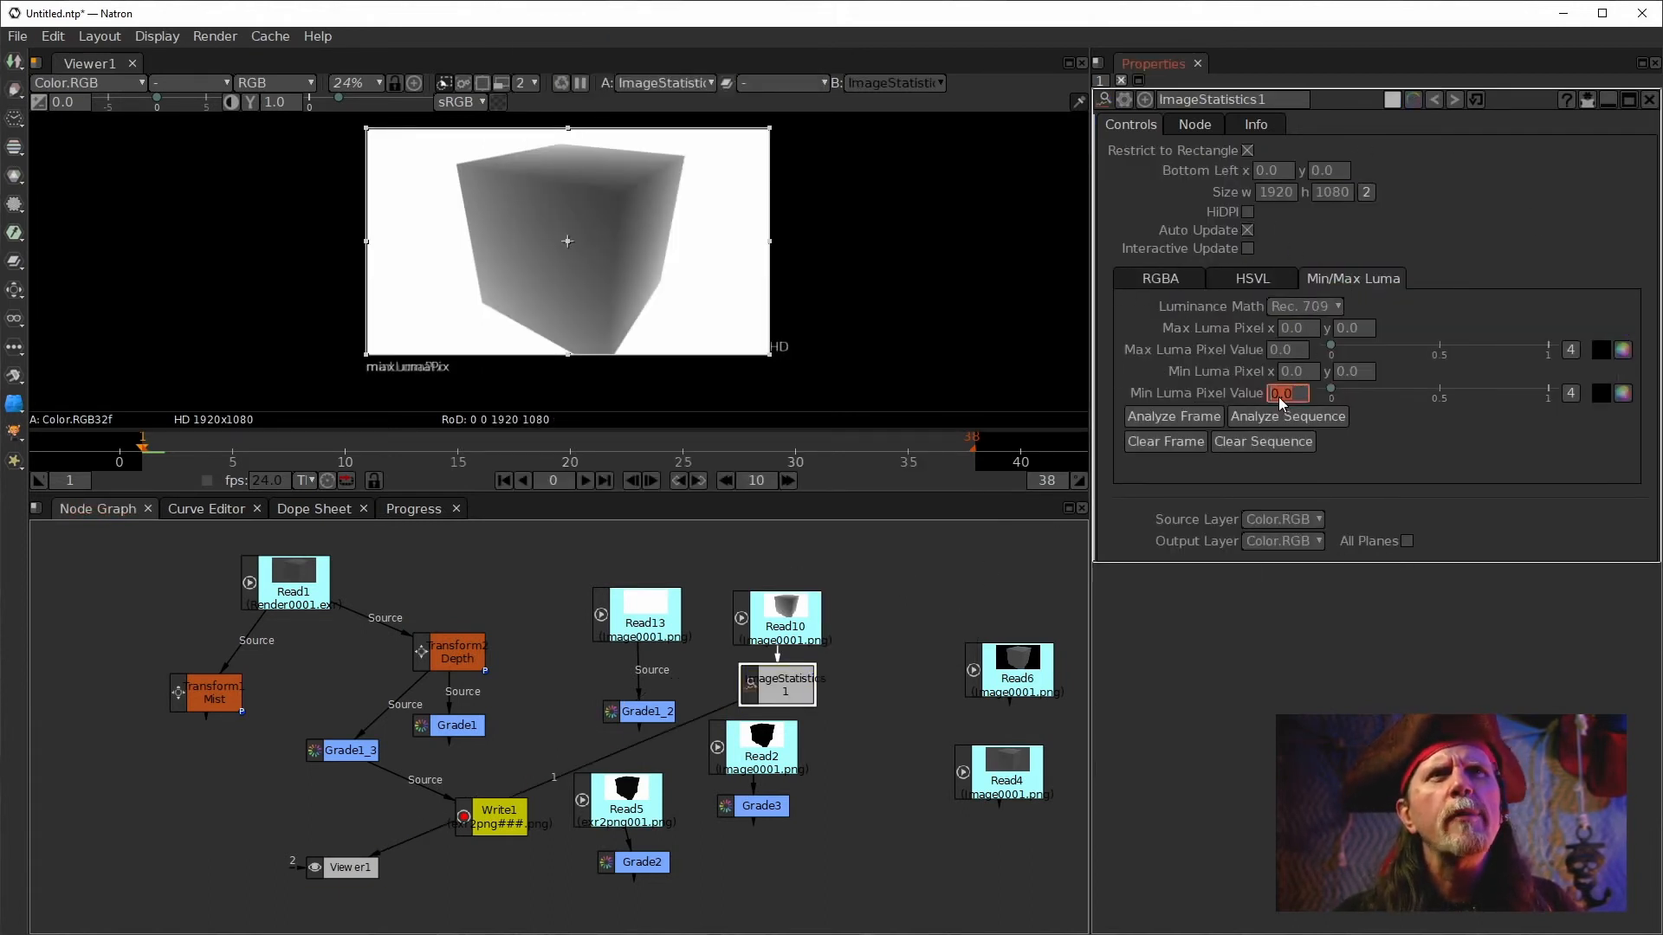
pyautogui.click(1162, 418)
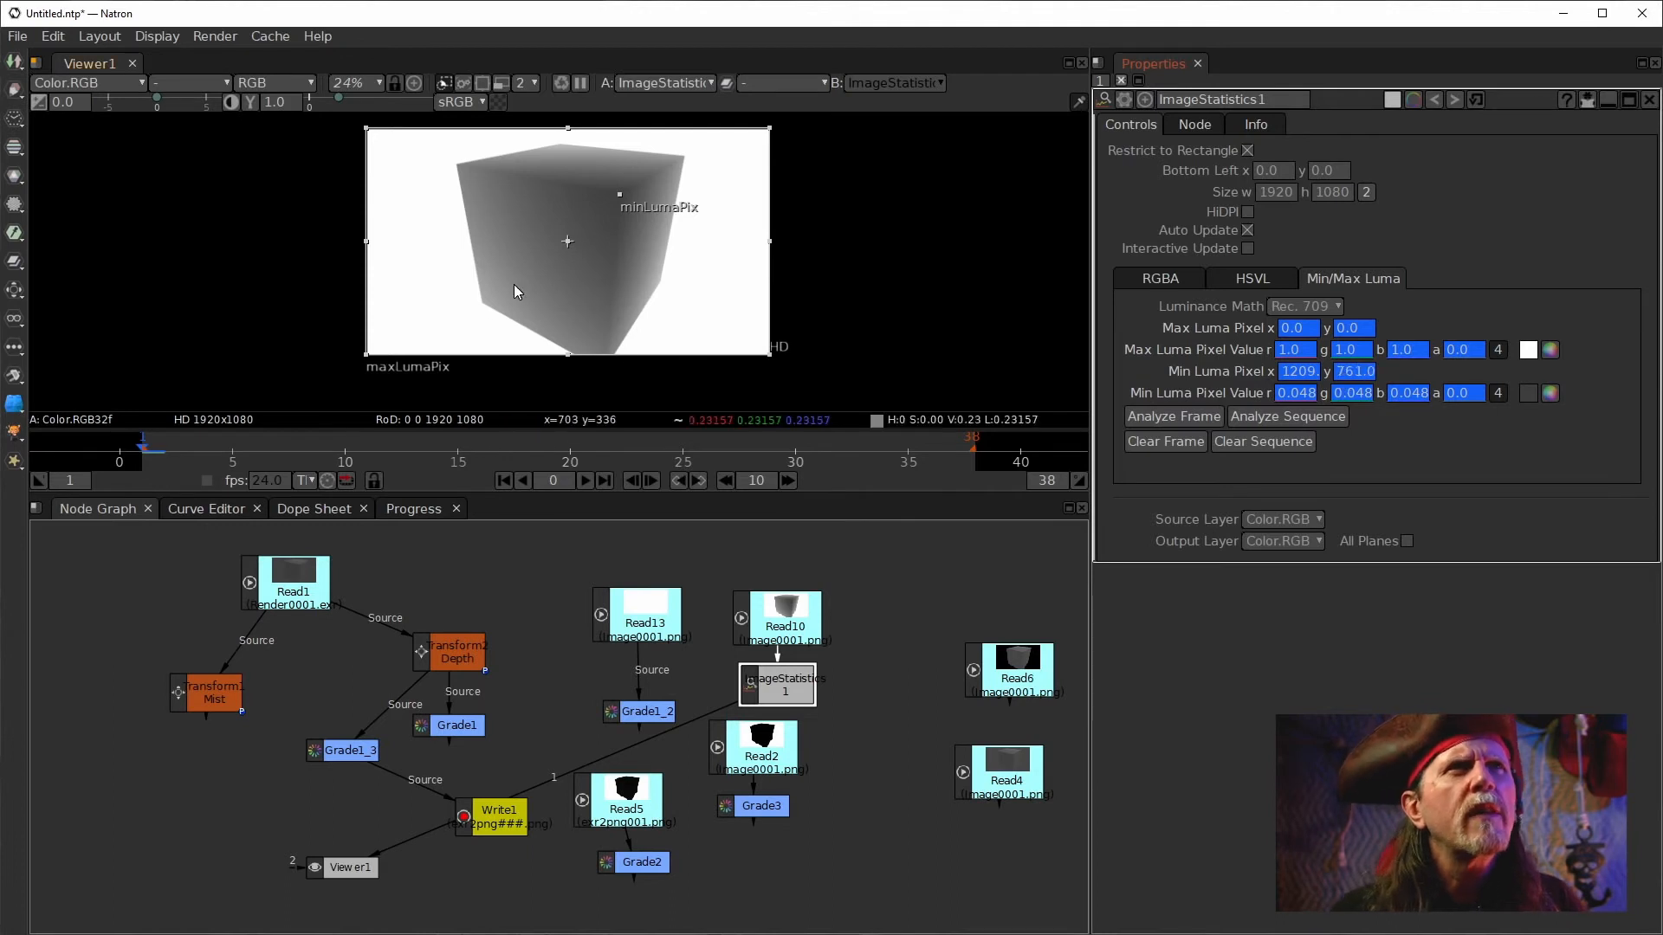
pyautogui.scroll(1, 630, 231)
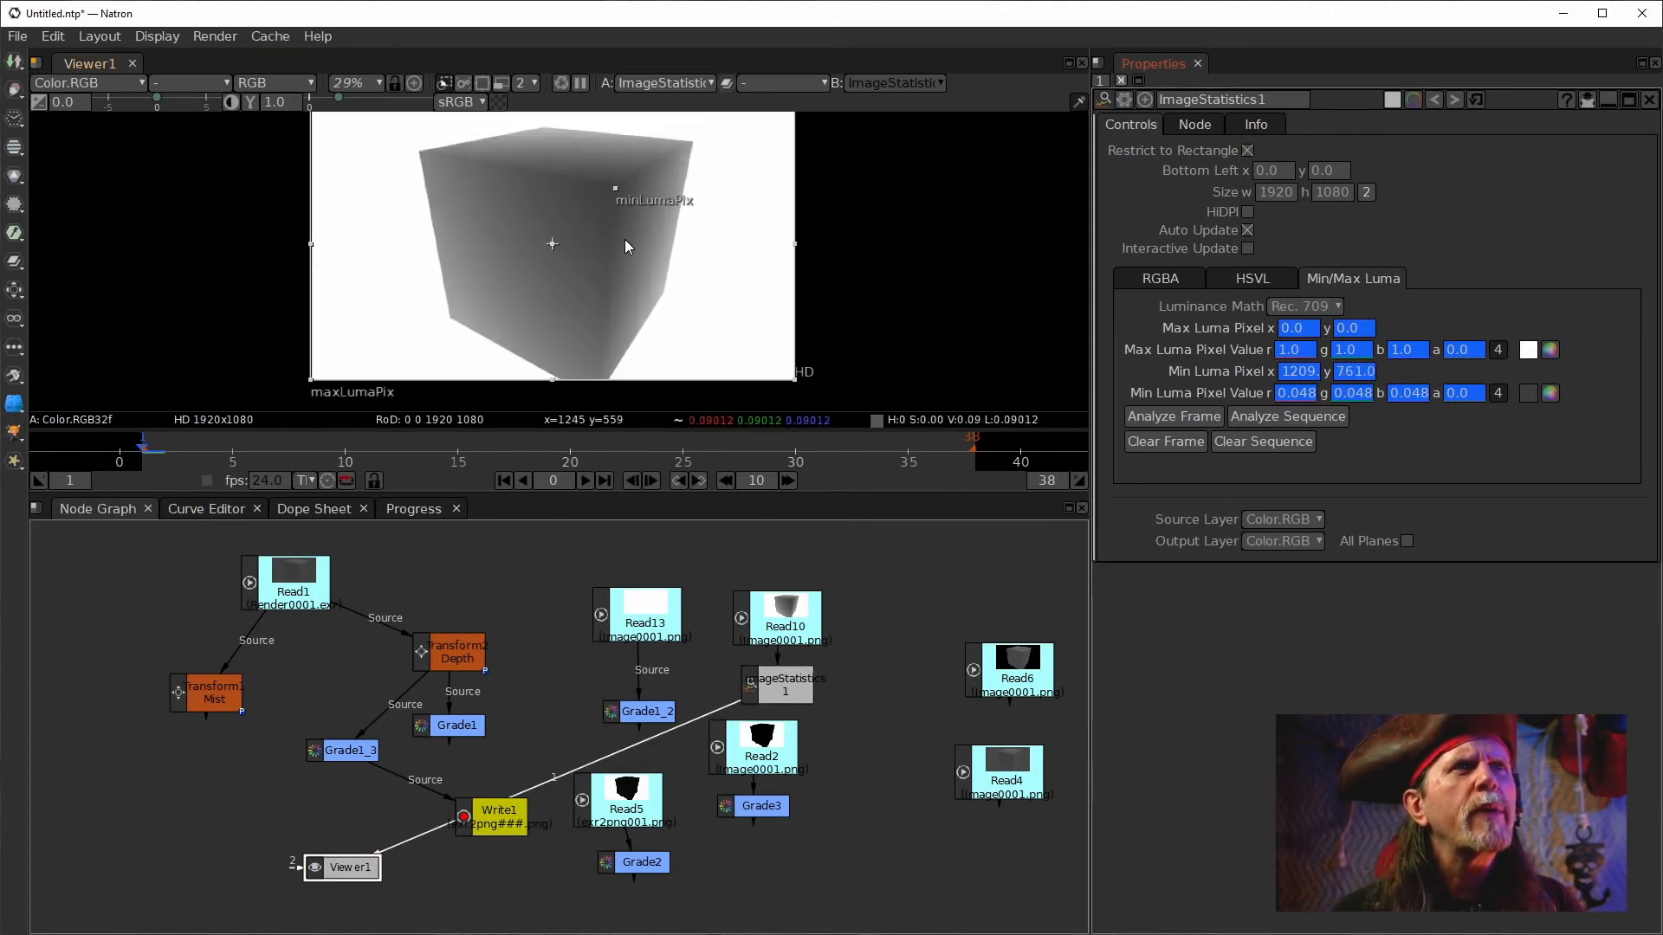
pyautogui.scroll(5, 628, 247)
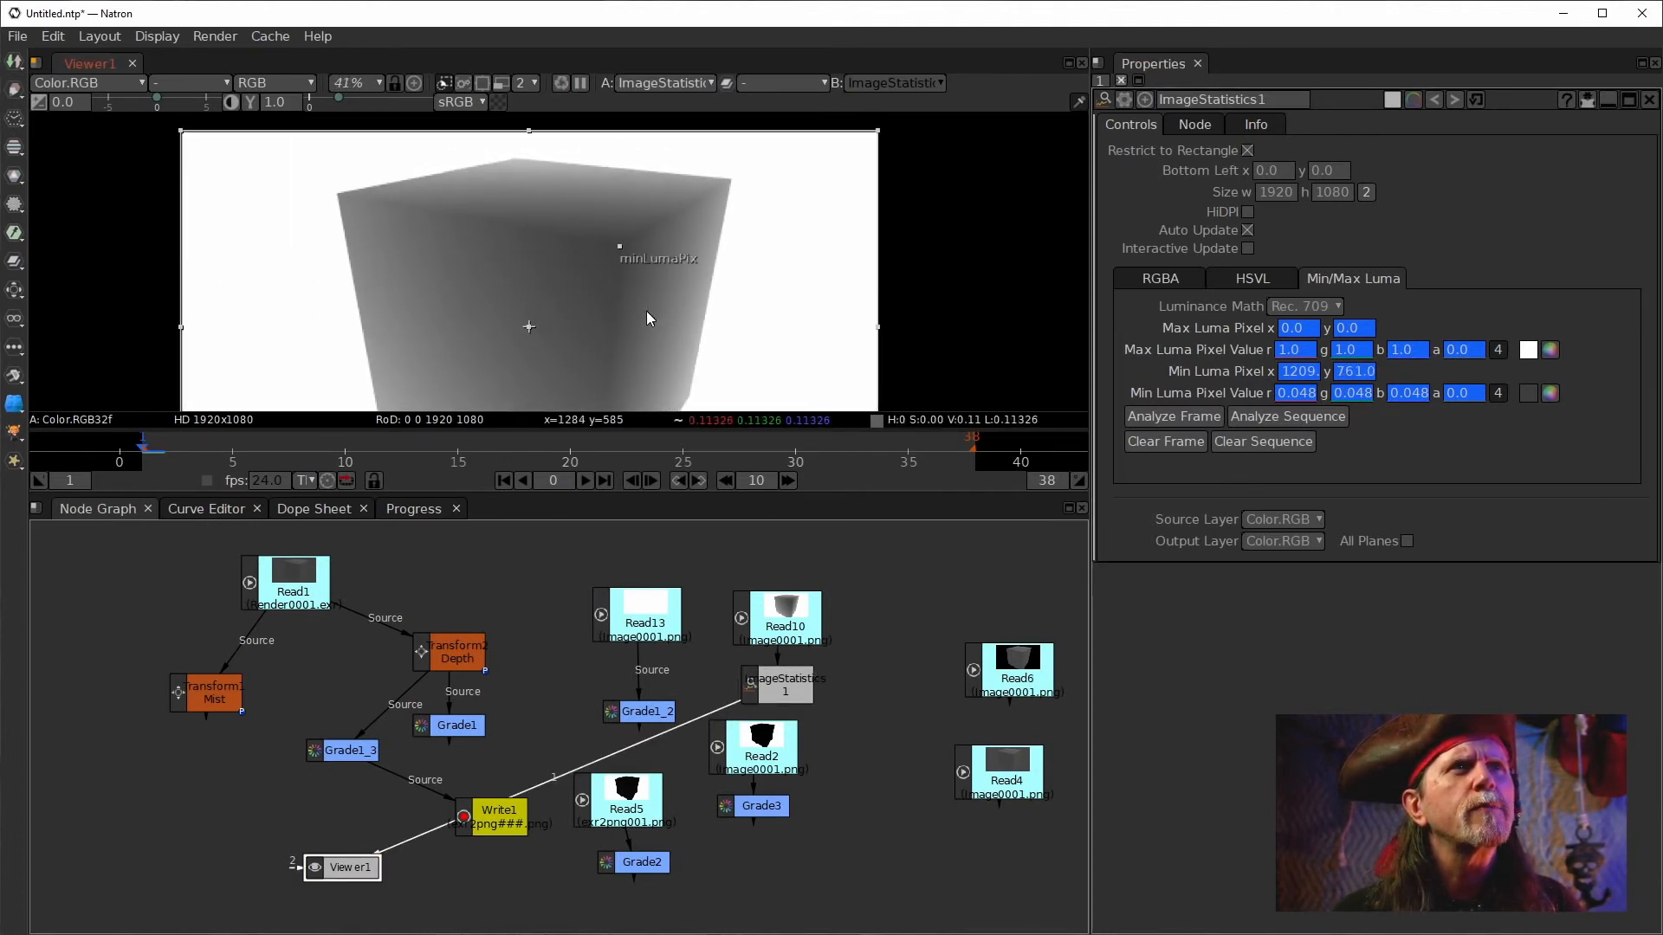
pyautogui.scroll(1, 637, 297)
pyautogui.moveTo(676, 224); pyautogui.dragTo(703, 283)
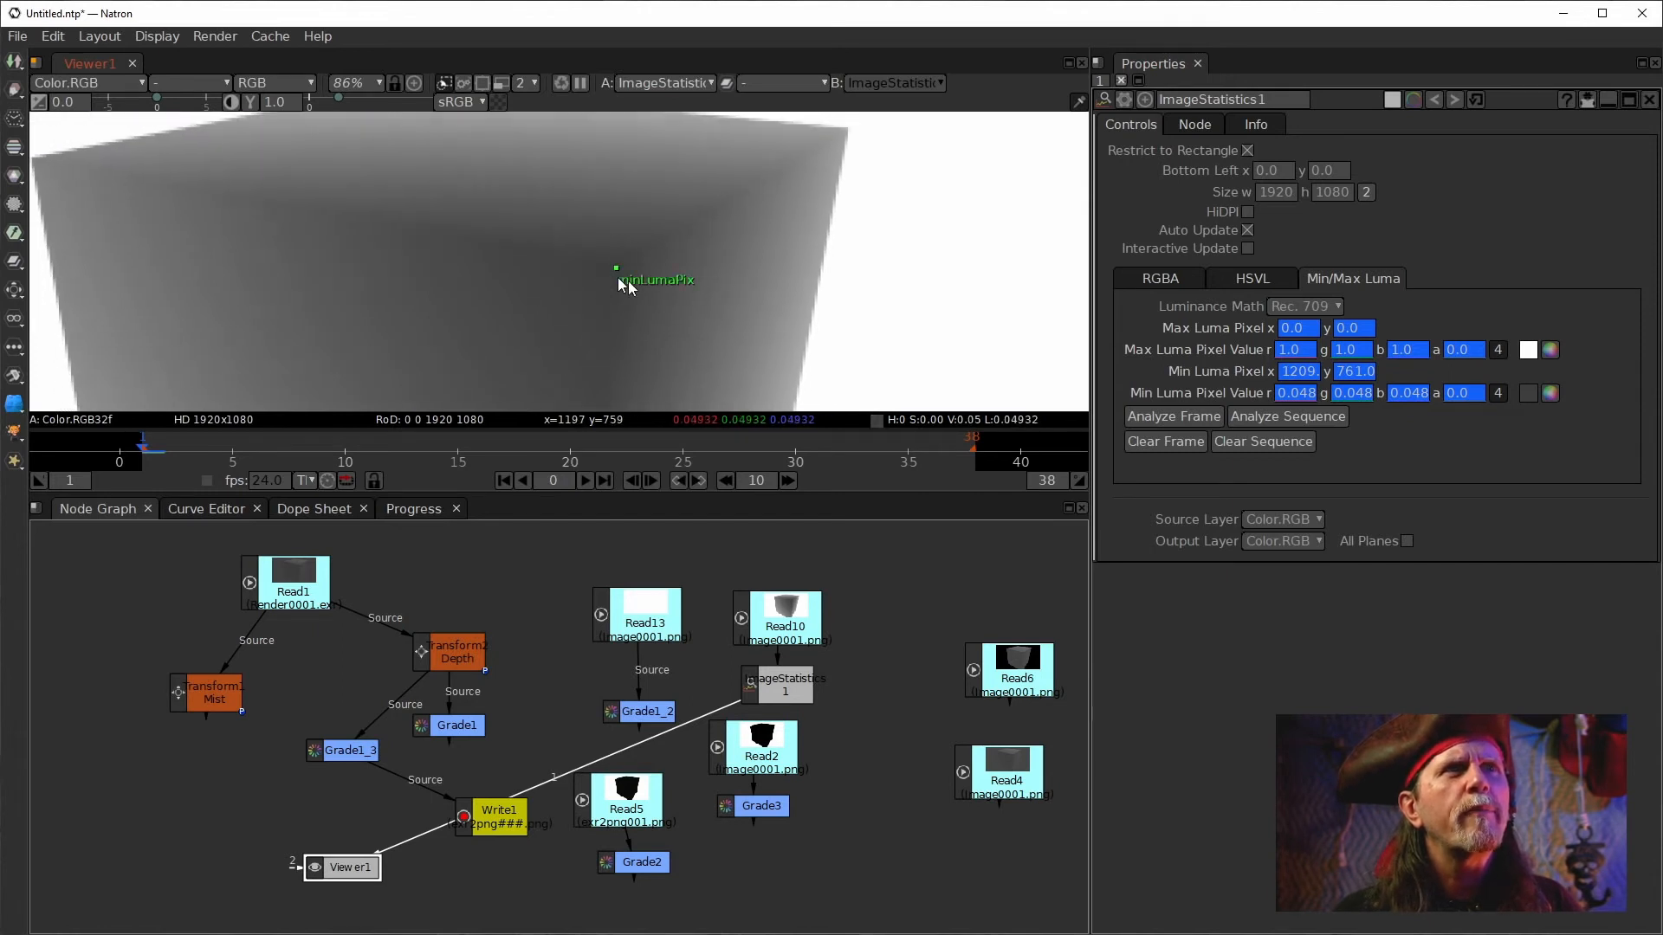
pyautogui.scroll(3, 653, 310)
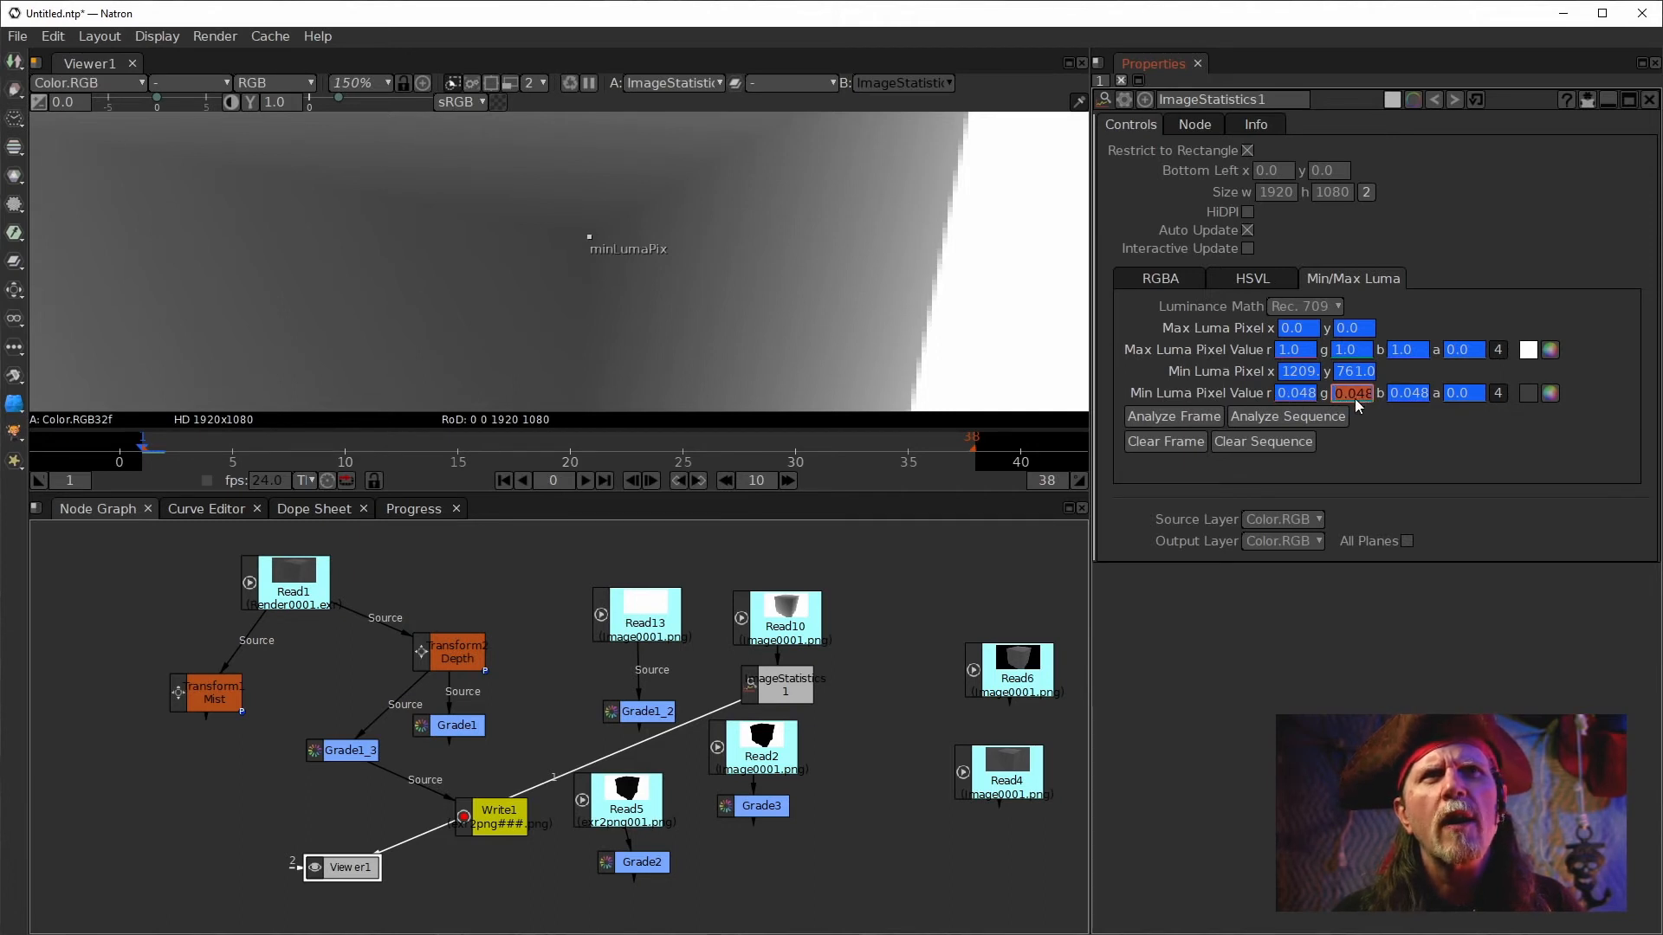
pyautogui.click(1292, 397)
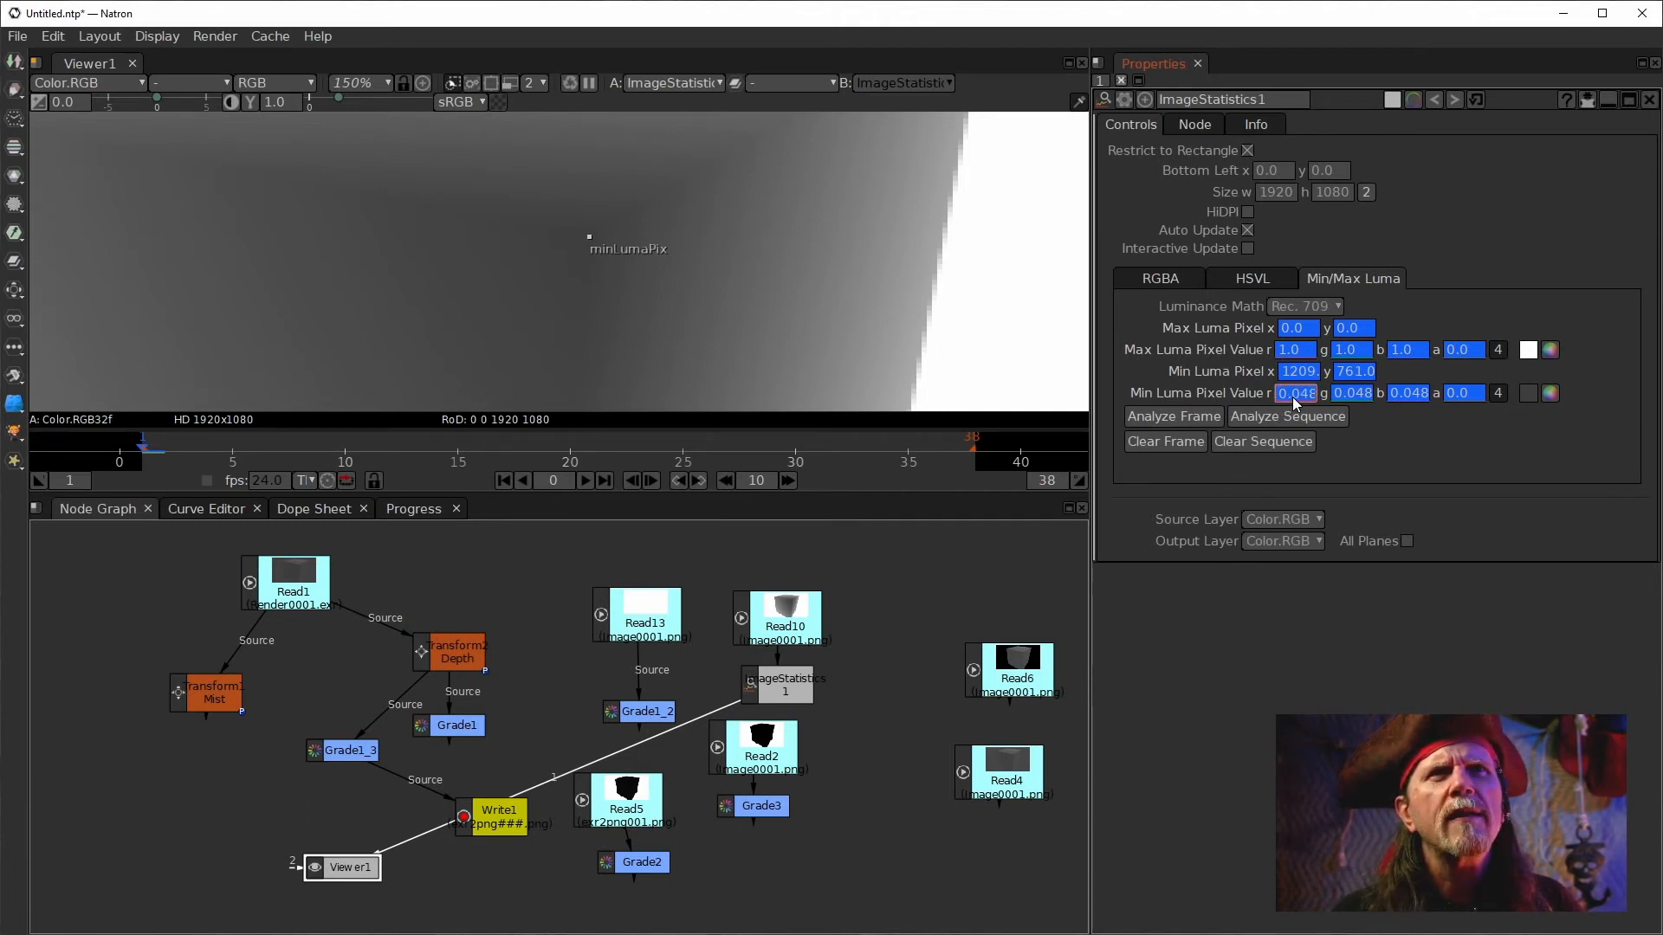
pyautogui.click(1550, 392)
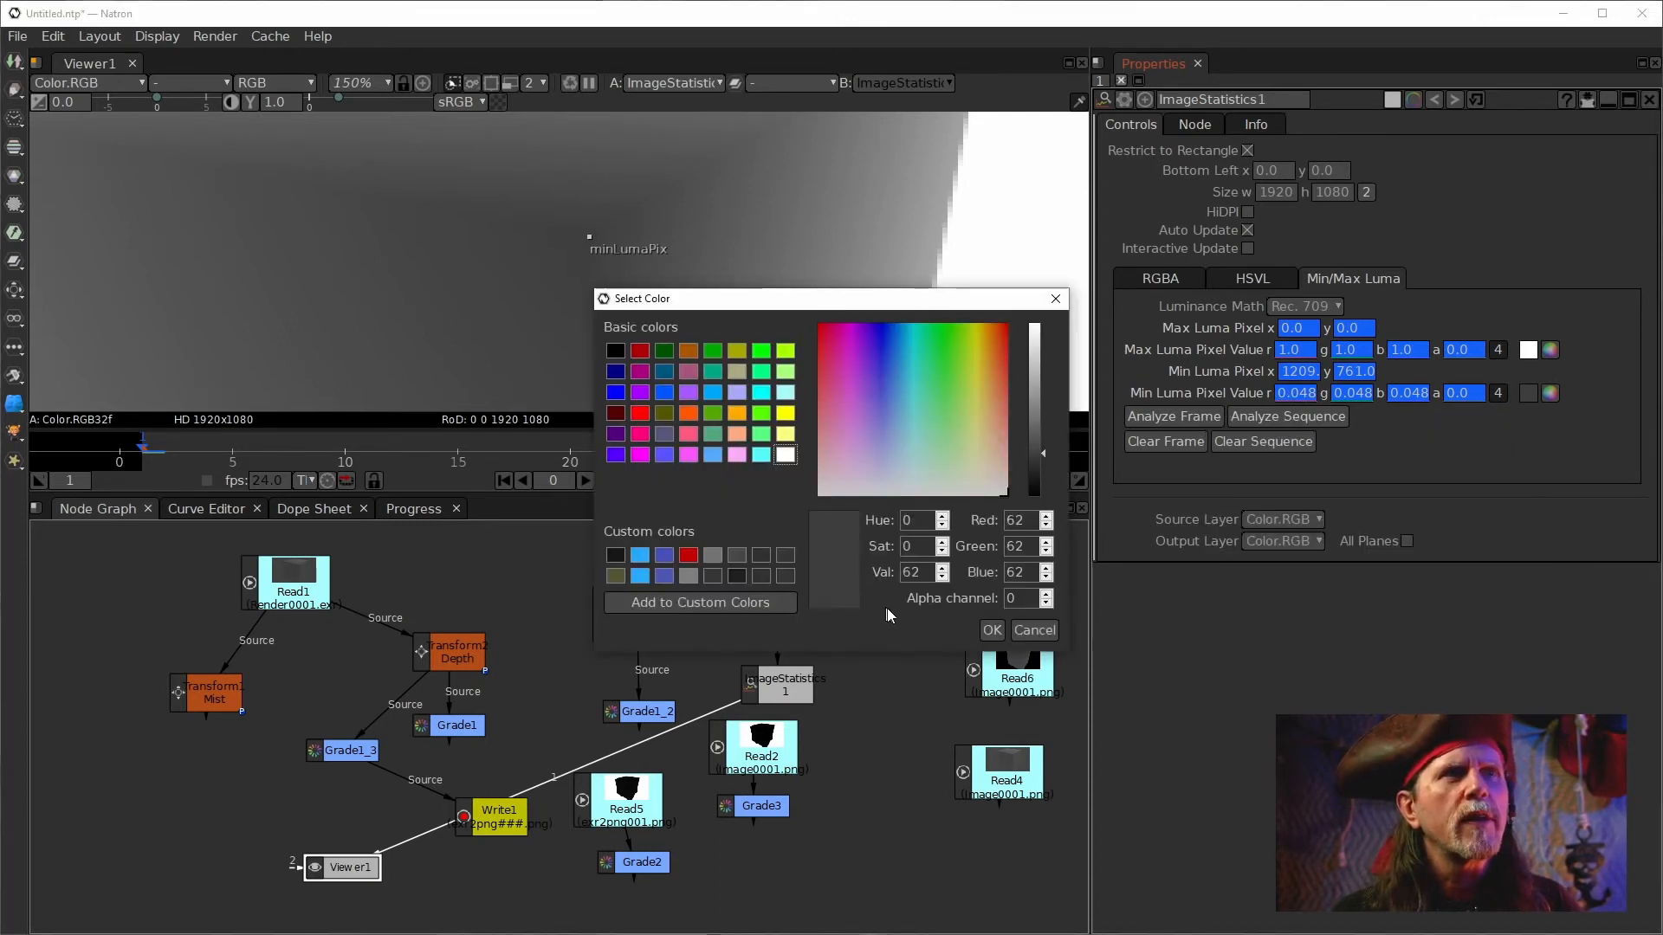
pyautogui.click(703, 611)
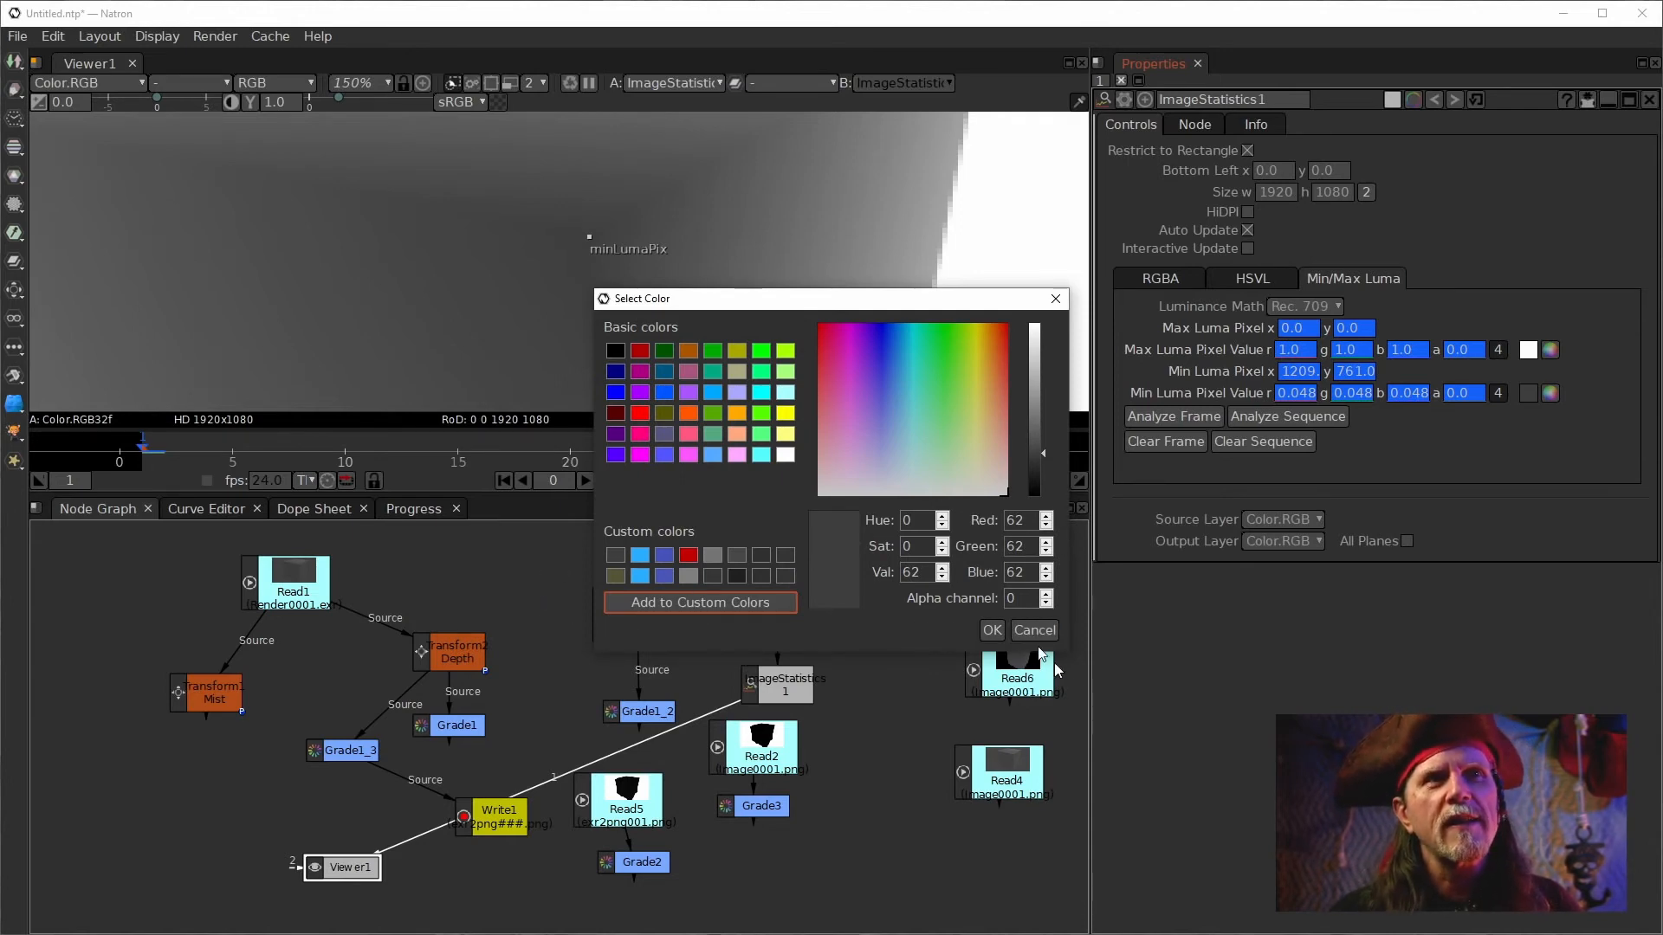
pyautogui.click(1056, 298)
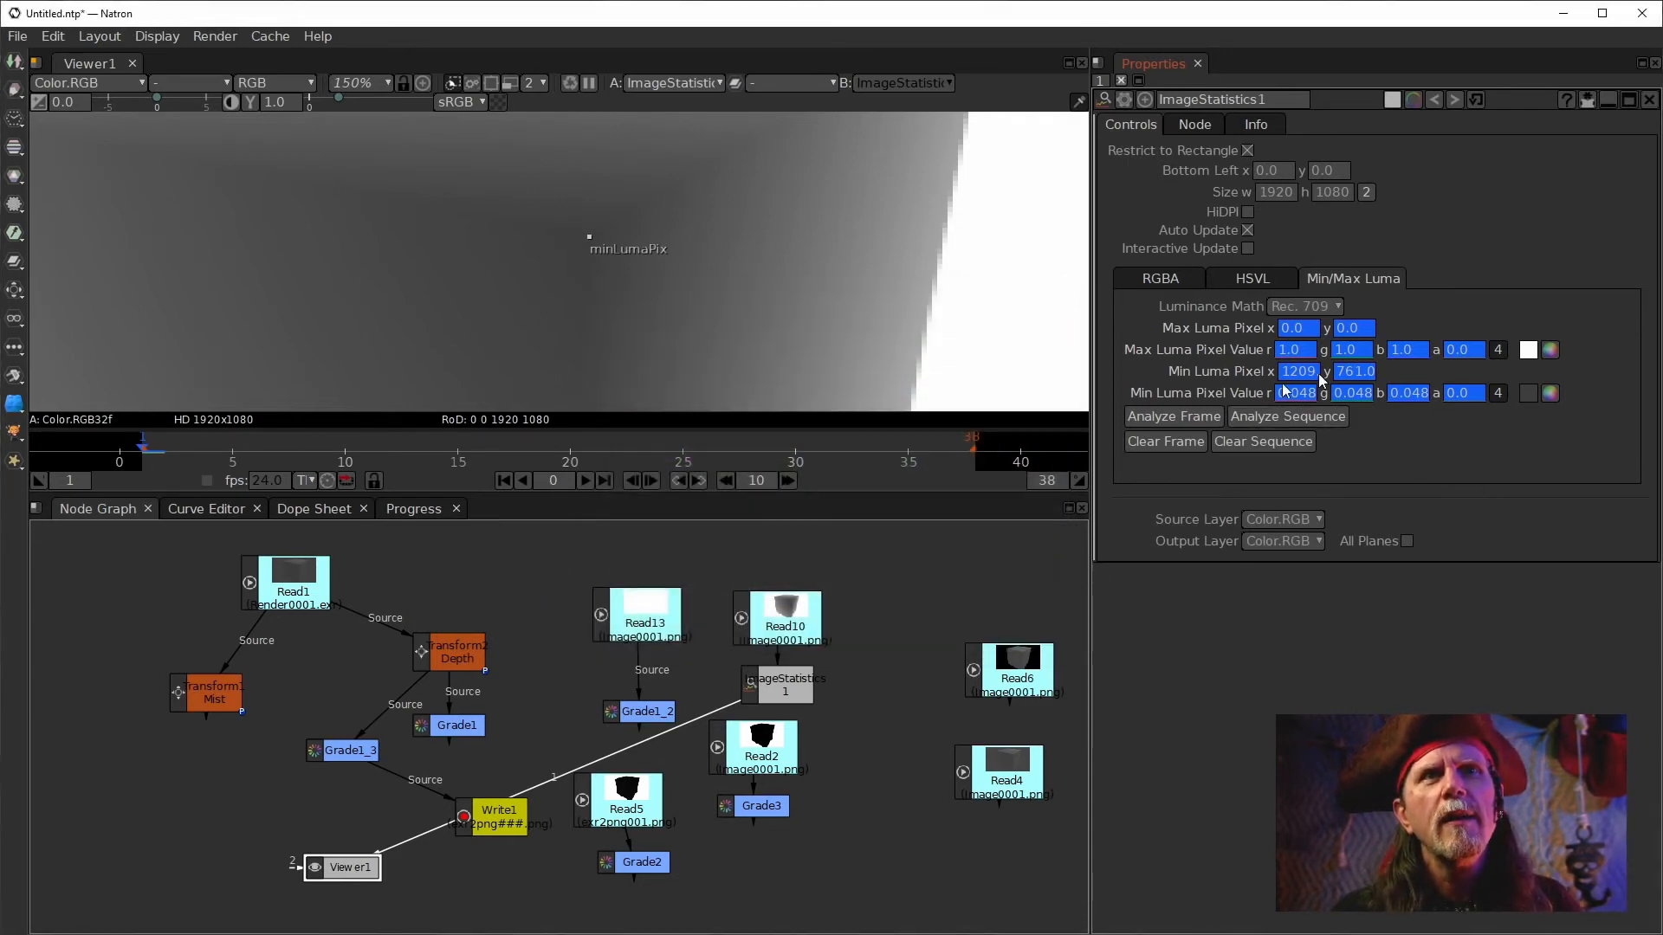
# Copy the red channel of the minimum luma pixel value.
pyautogui.click(1290, 395)
pyautogui.doubleClick(1290, 397)
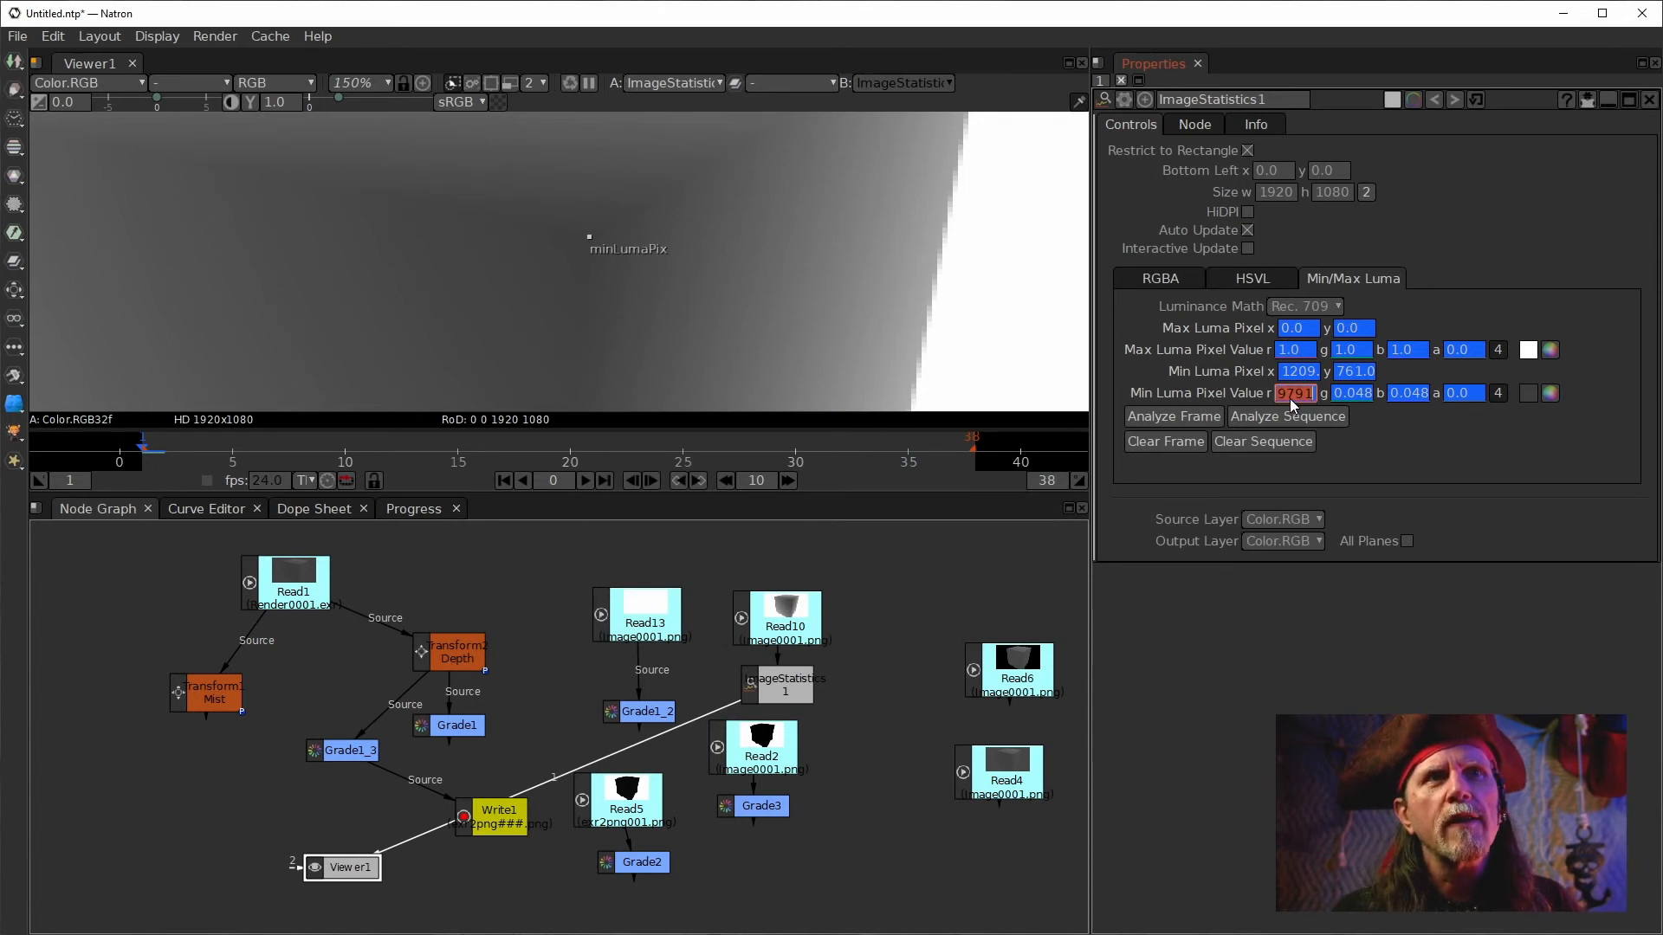
pyautogui.hotkey('ctrl', 'c')
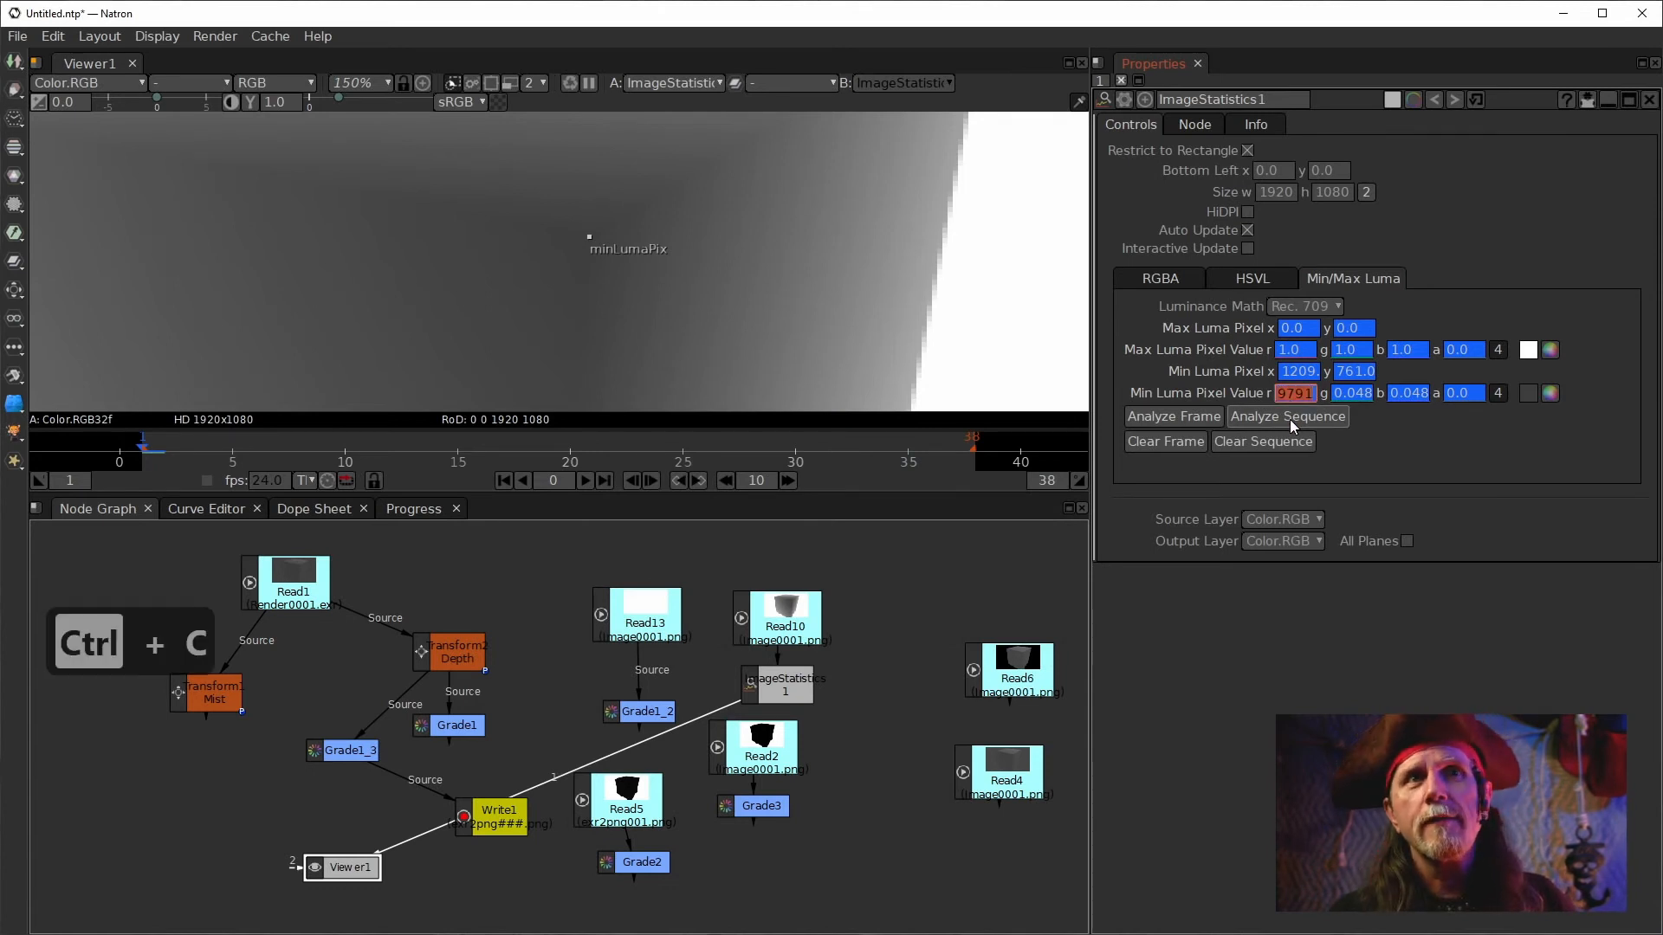
pyautogui.hotkey('ctrl', 'c')
# Disconnect ImageStatistics1 from the viewer and display Grade1 in viewer input 1.
pyautogui.click(770, 883)
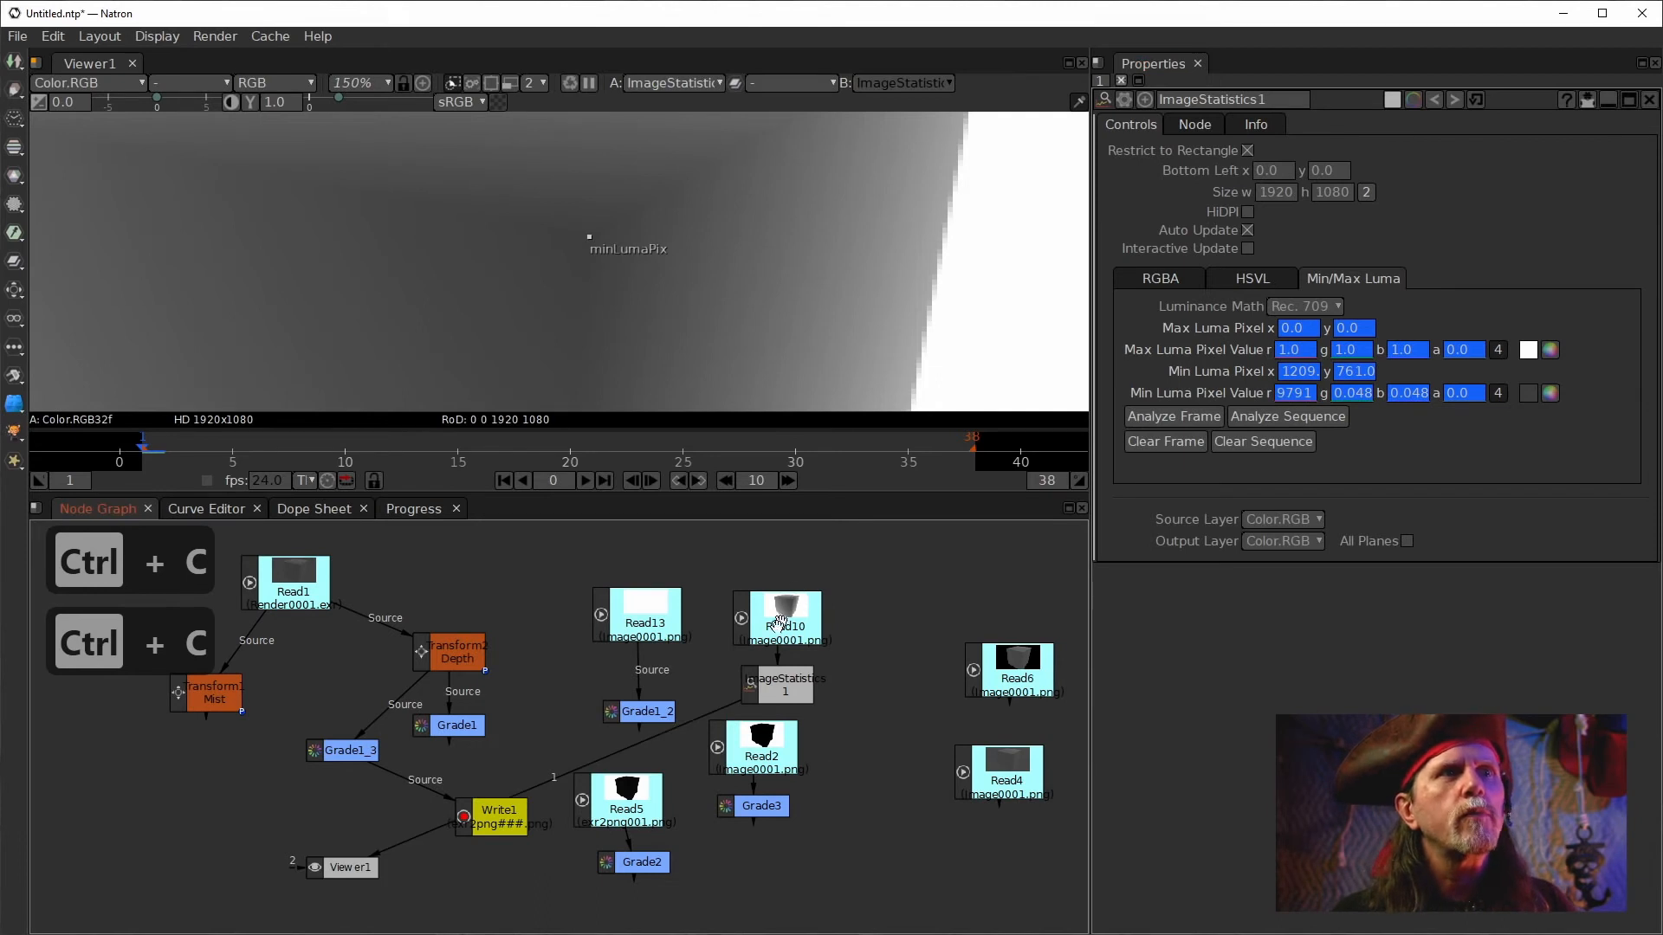
pyautogui.moveTo(694, 716); pyautogui.dragTo(359, 747)
pyautogui.click(456, 725)
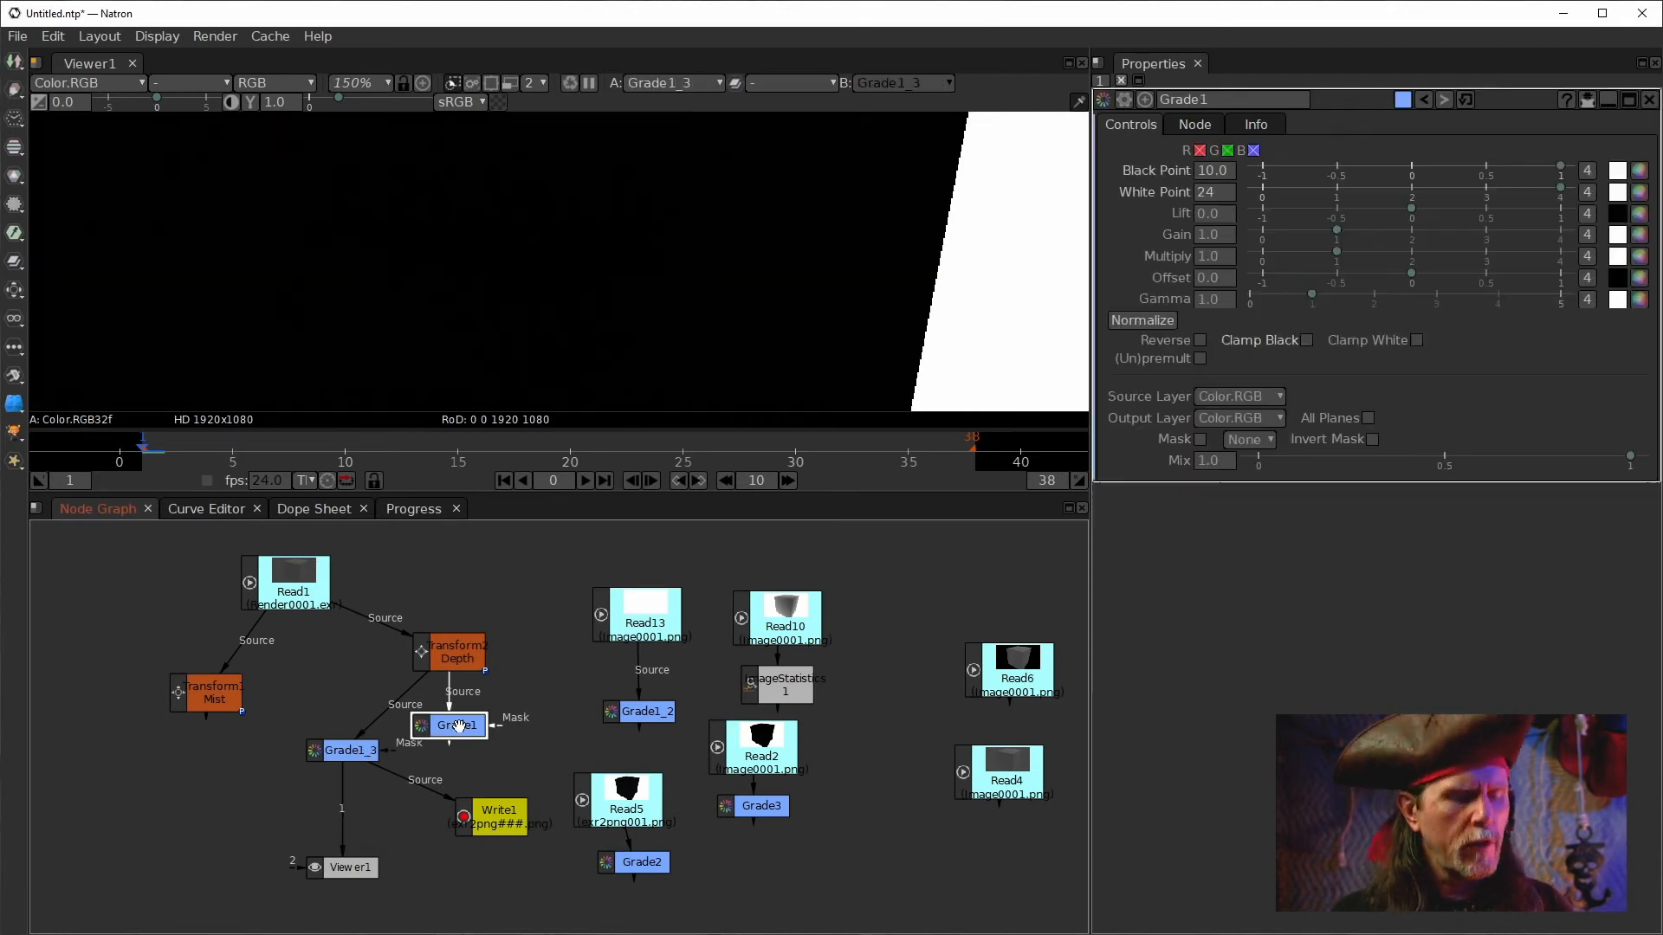
pyautogui.press('1')
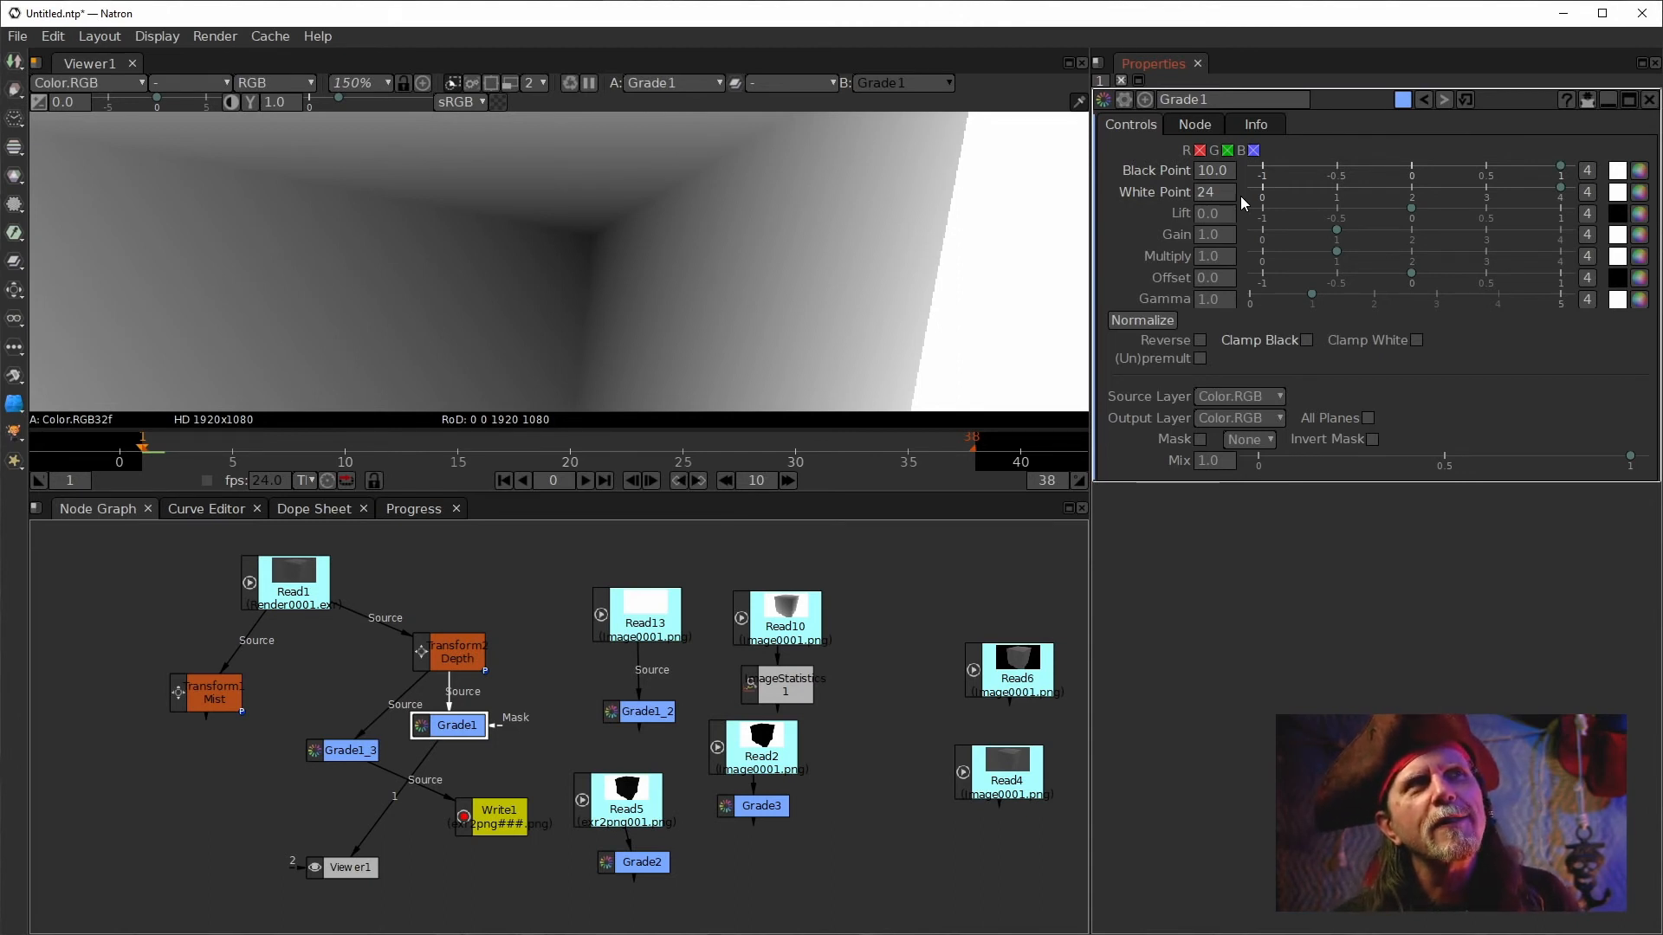
# Switch to SpeedCrunch and calculate 1/65536.
pyautogui.hotkey('alt', 'Tab')
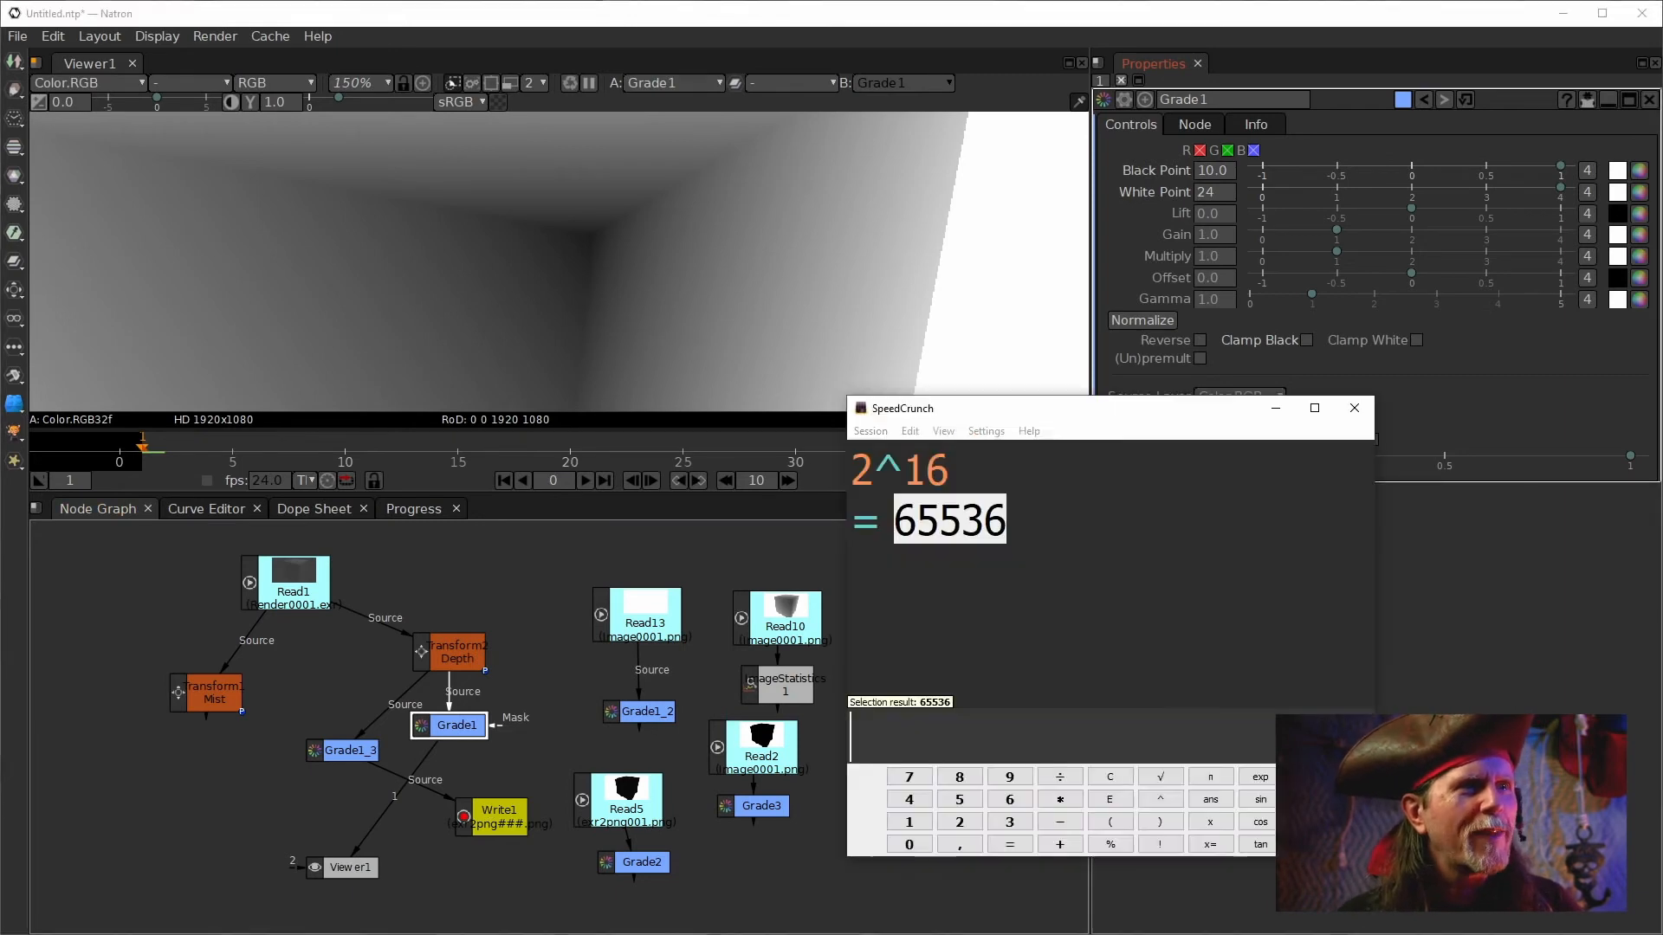
pyautogui.click(1068, 716)
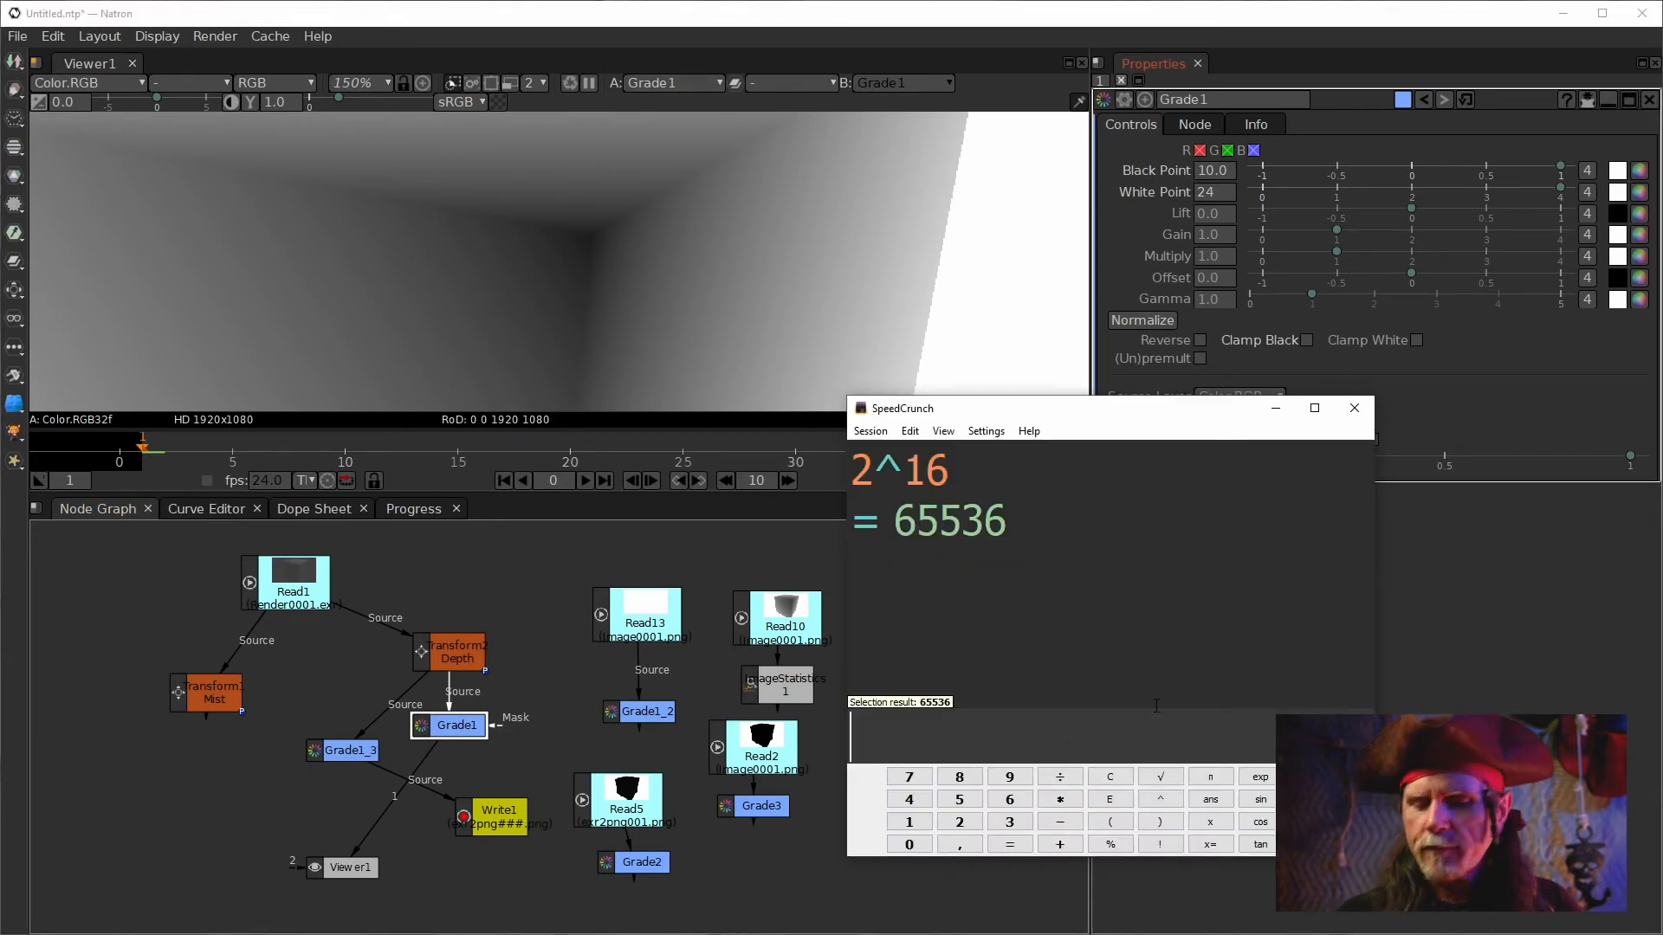
pyautogui.write('1/')
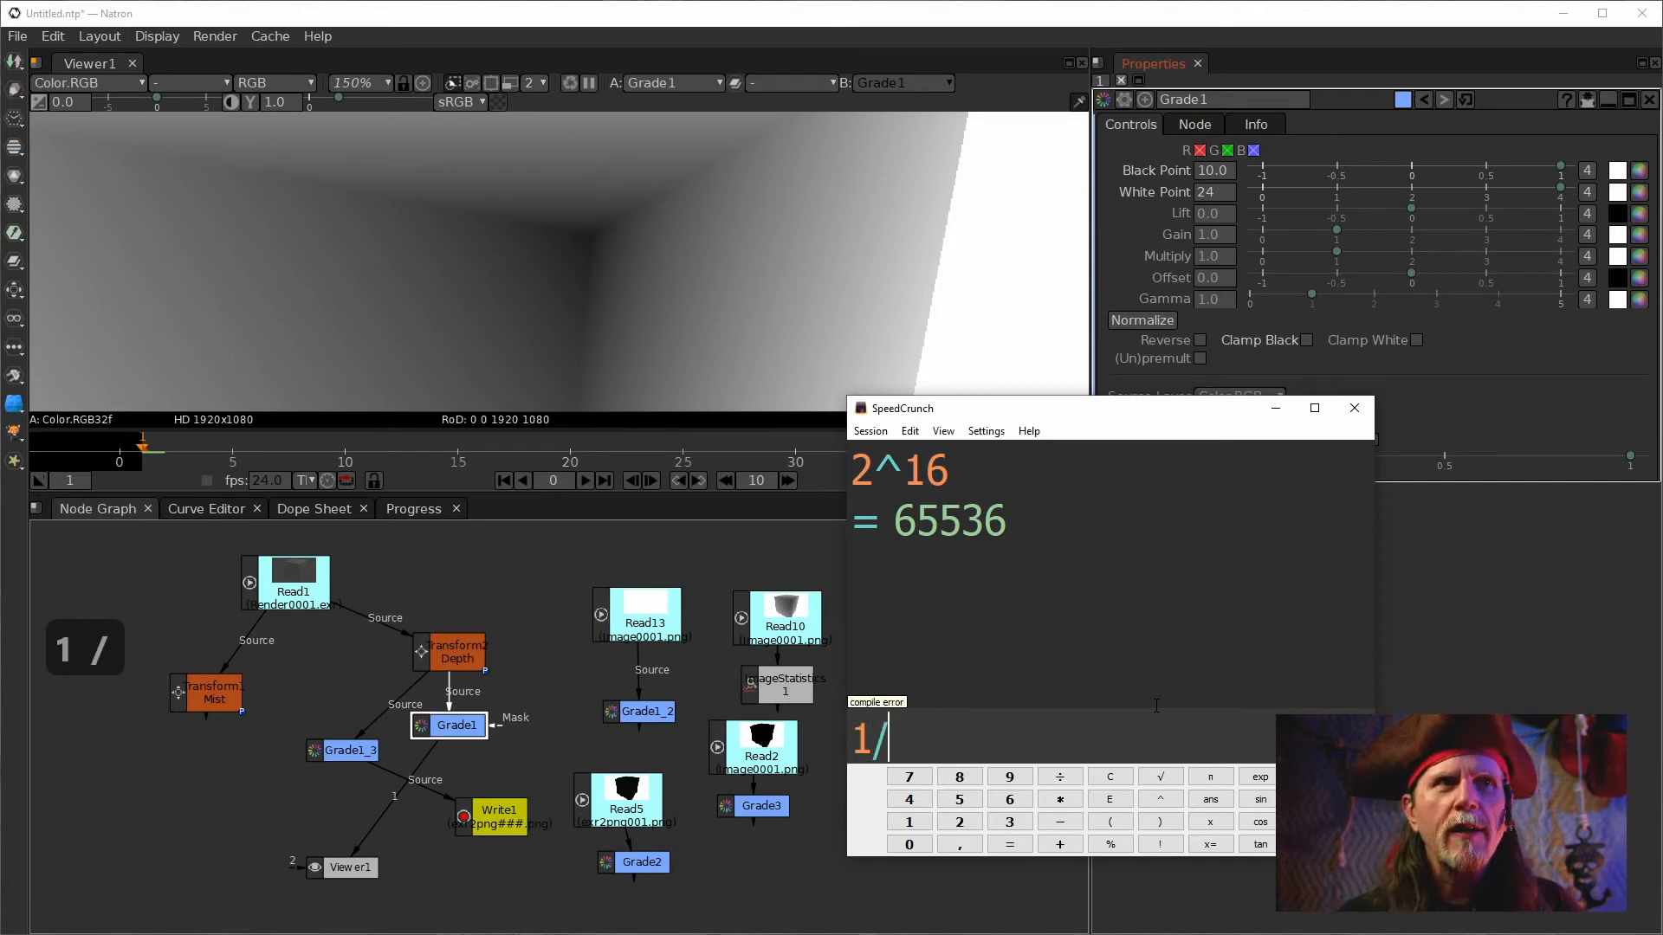
pyautogui.write('6')
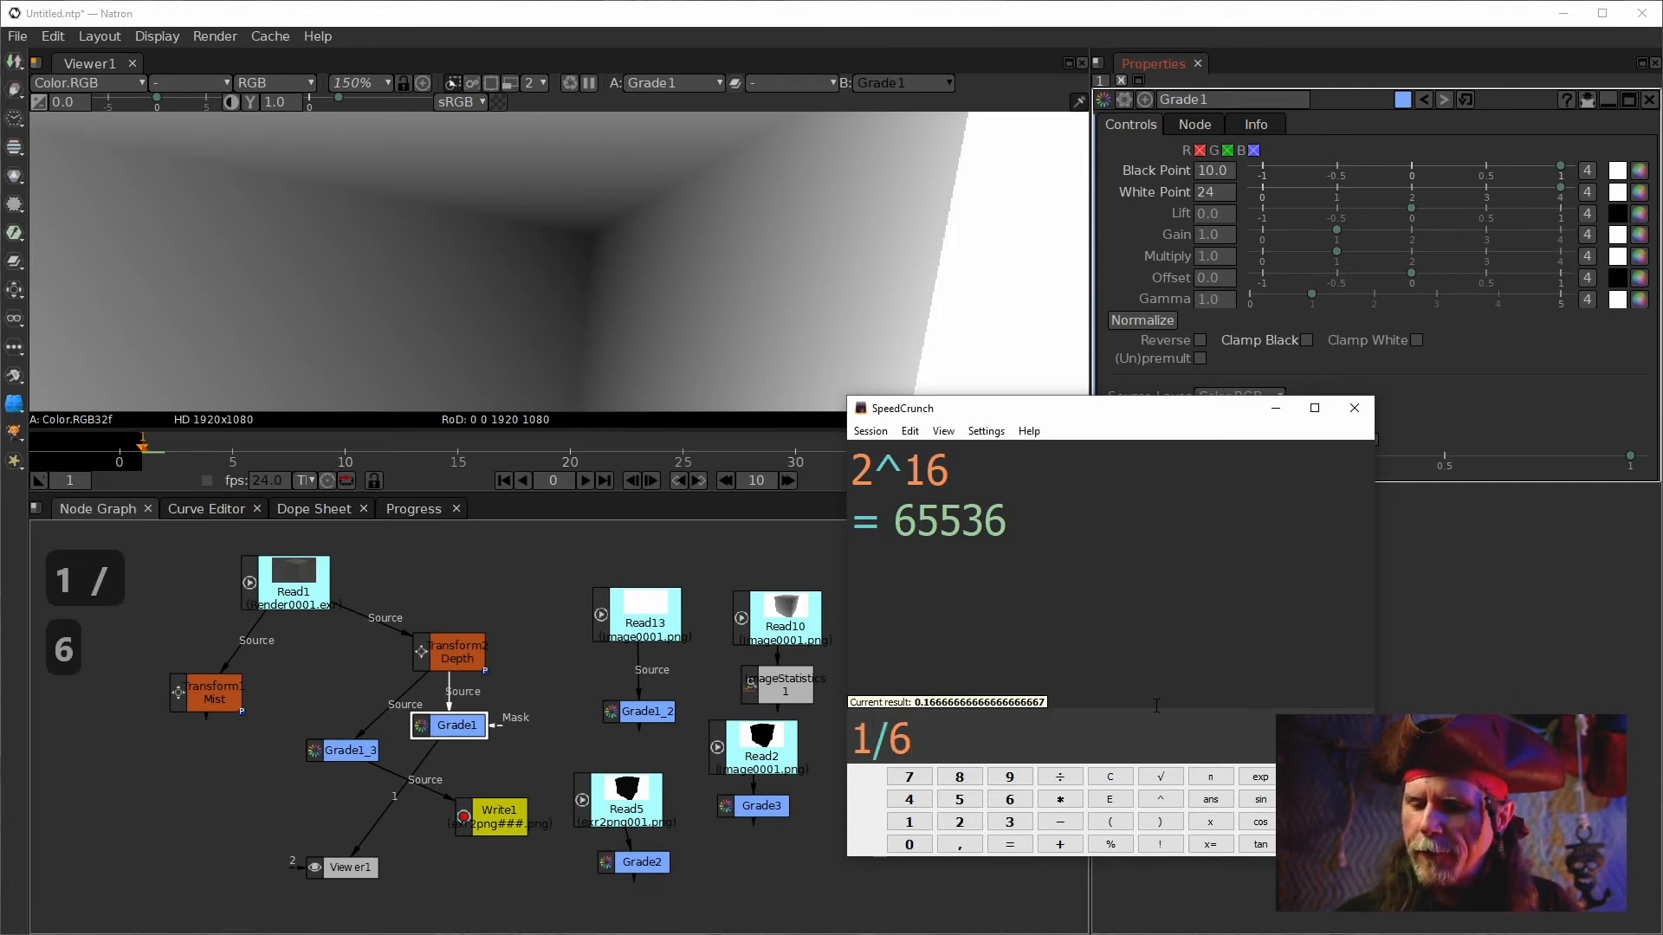
pyautogui.write('5')
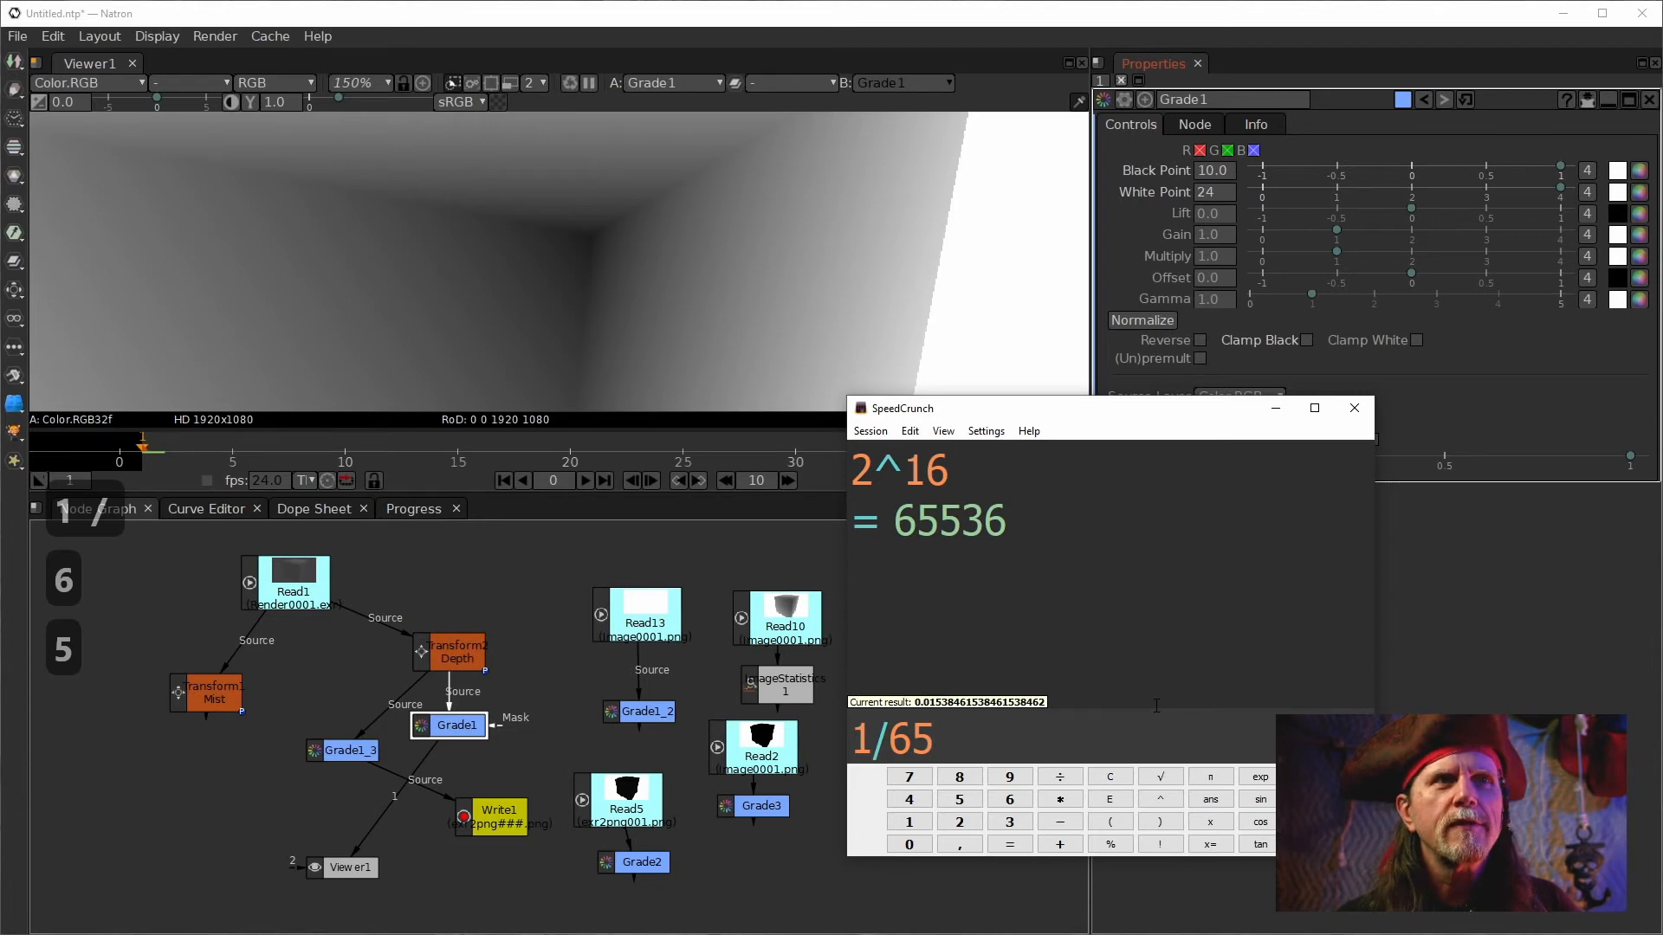
pyautogui.write('536')
pyautogui.press('Return')
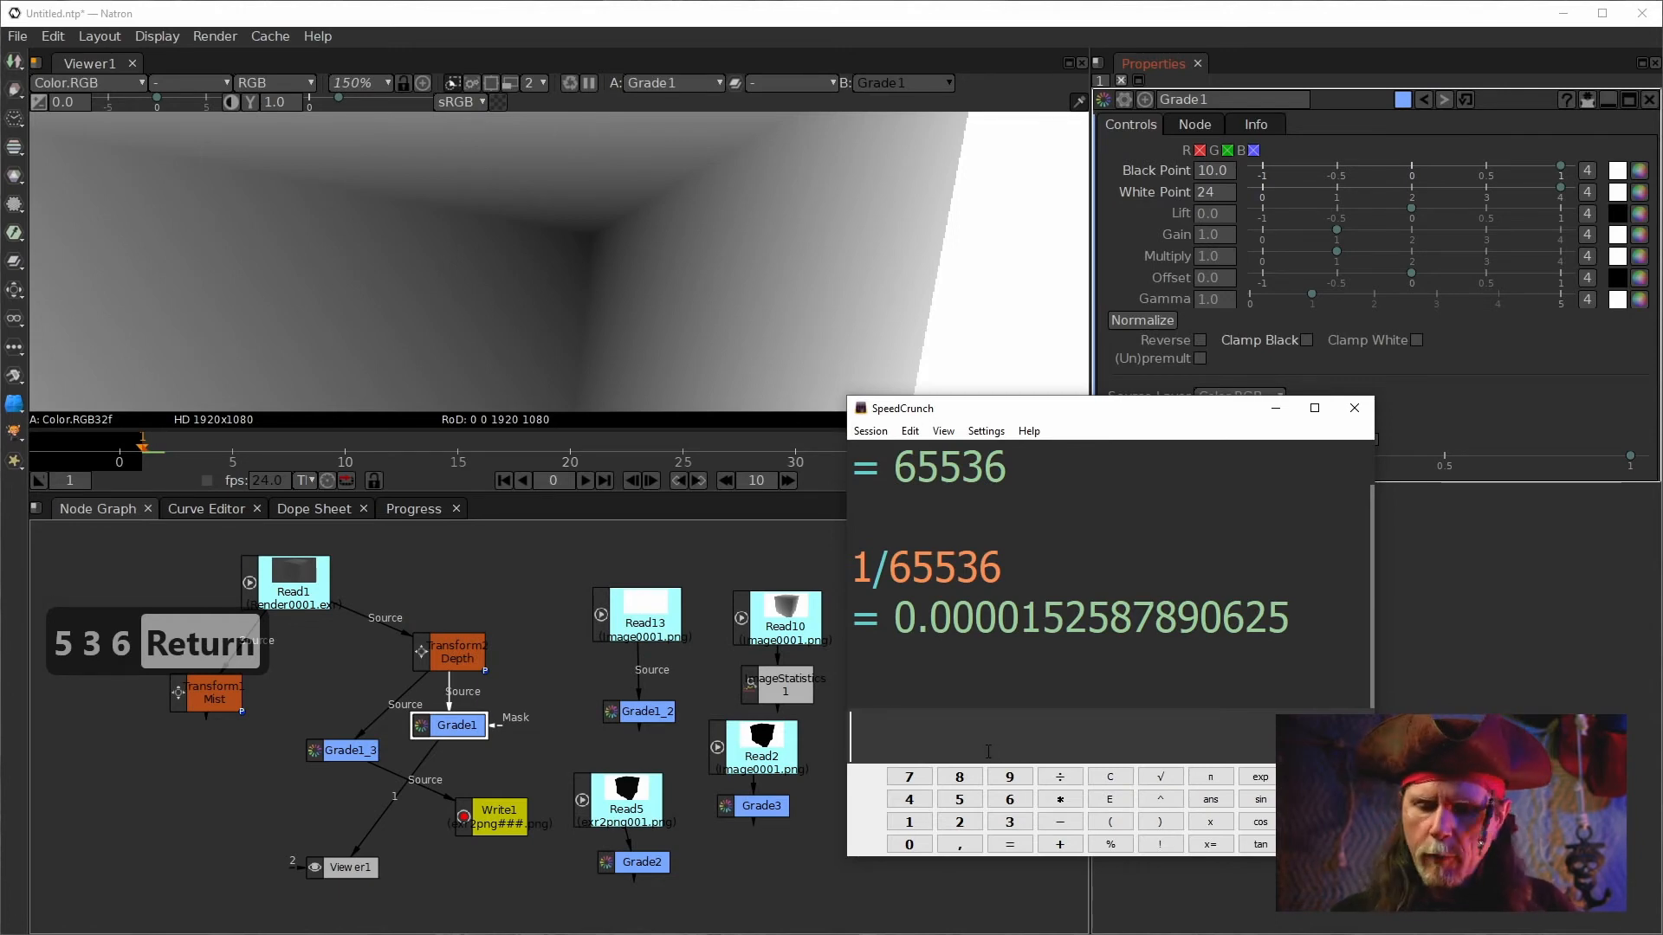
# Multiply the previous answer by the pasted minimum luma value.
pyautogui.write('*')
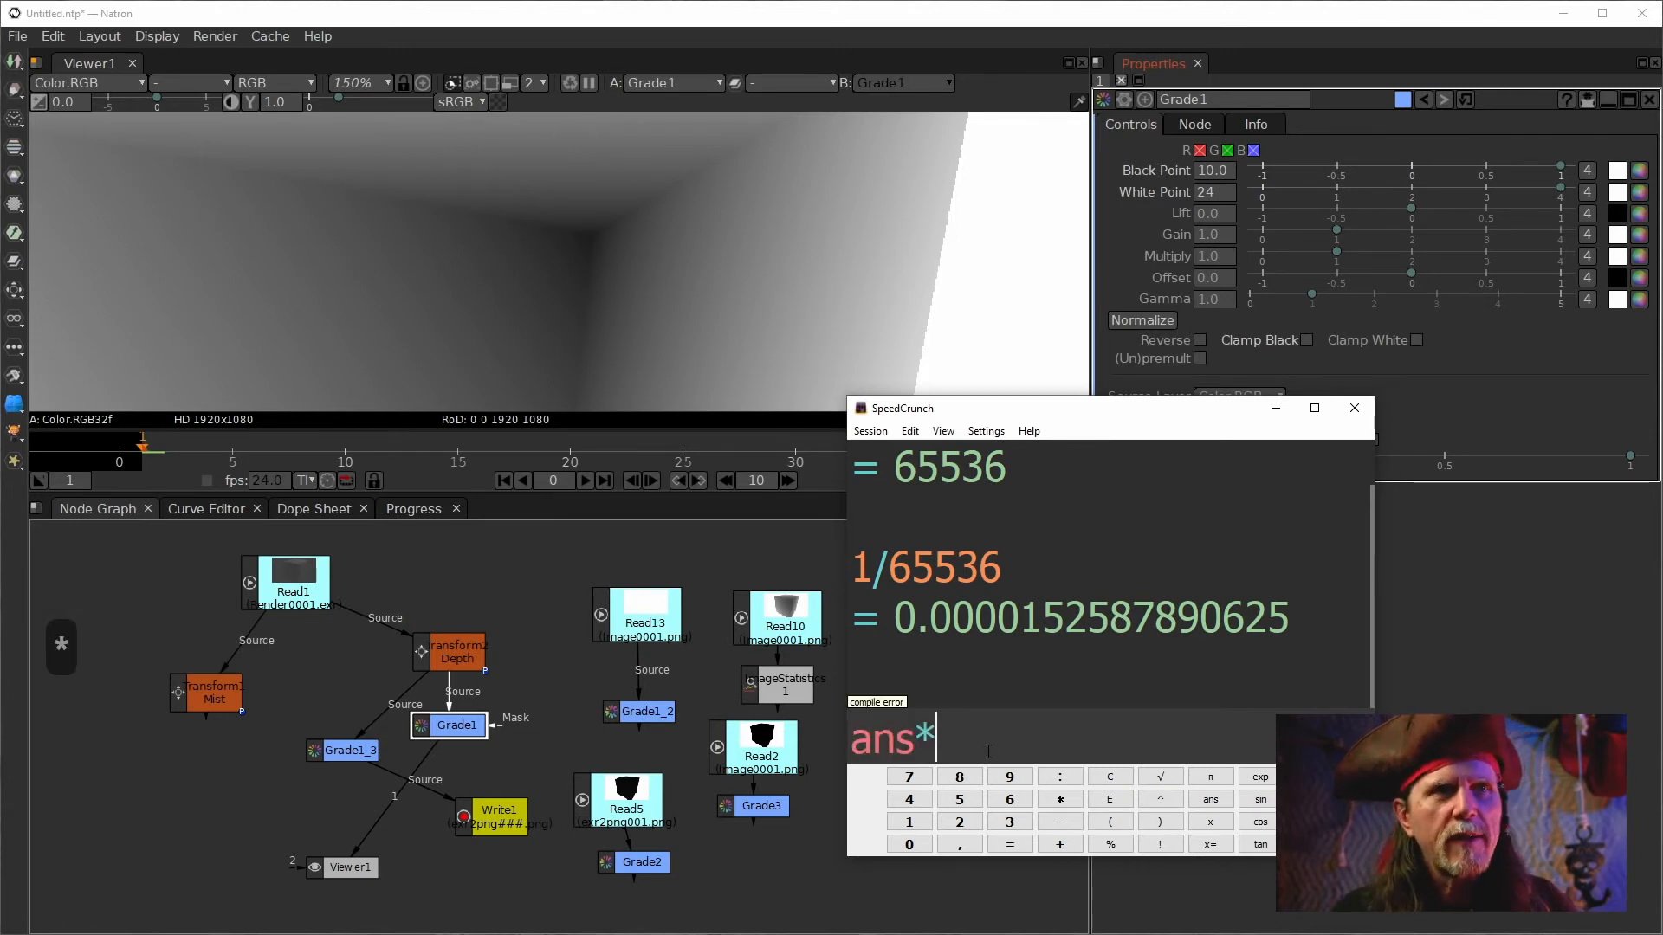
pyautogui.hotkey('ctrl', 'v')
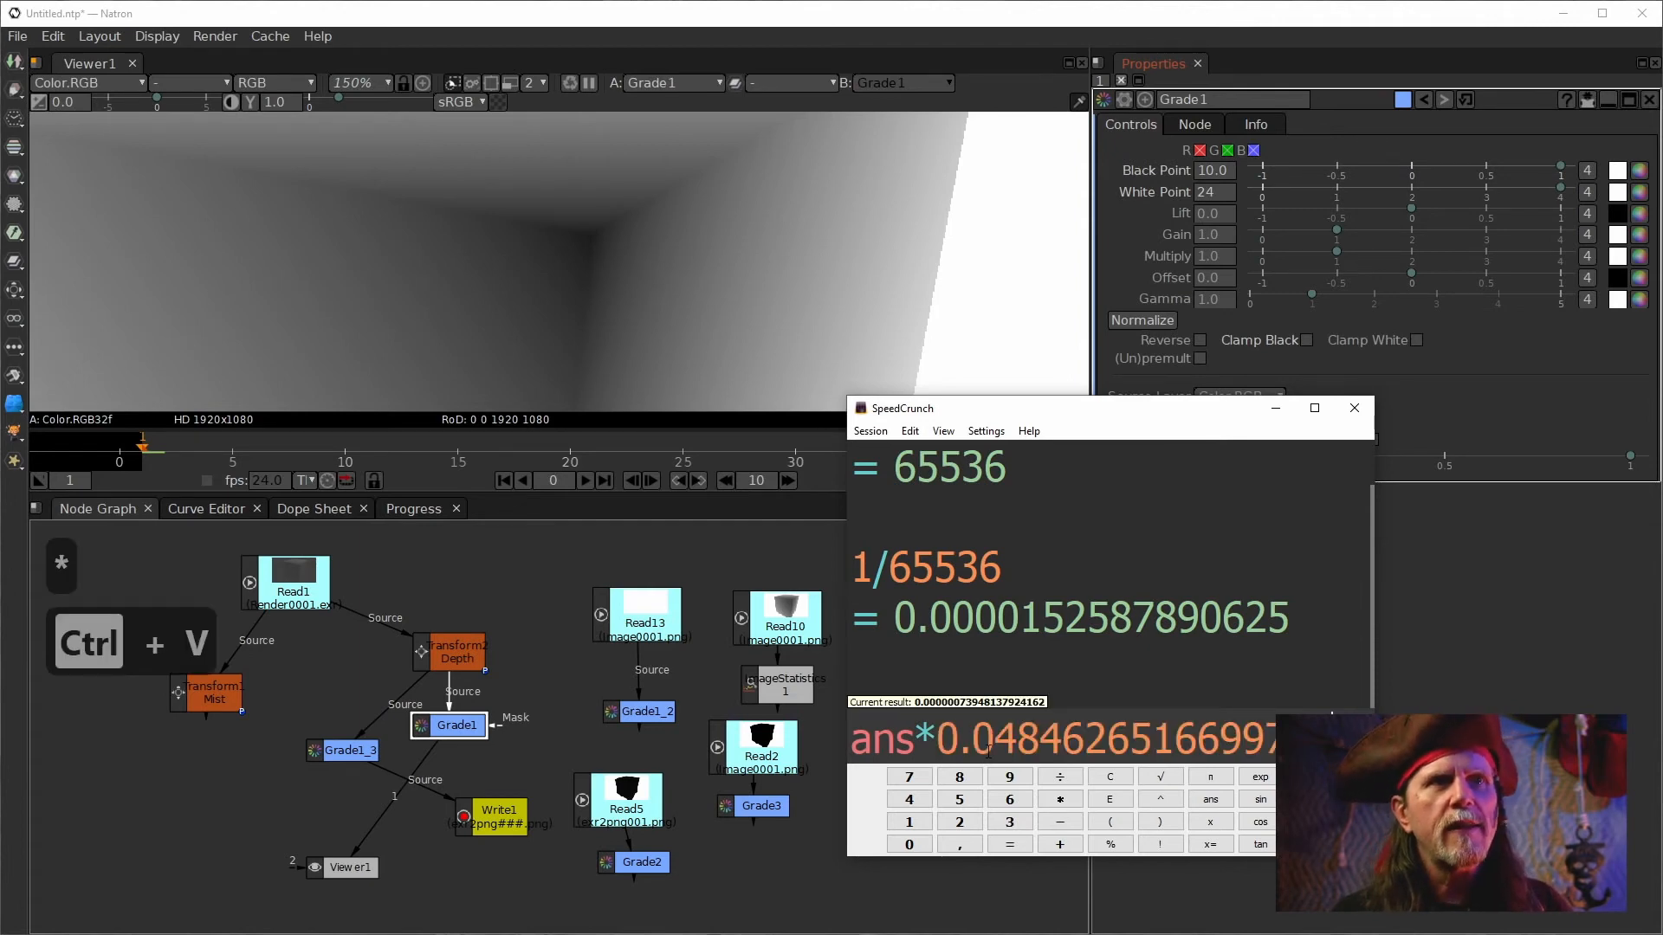
pyautogui.press('Return')
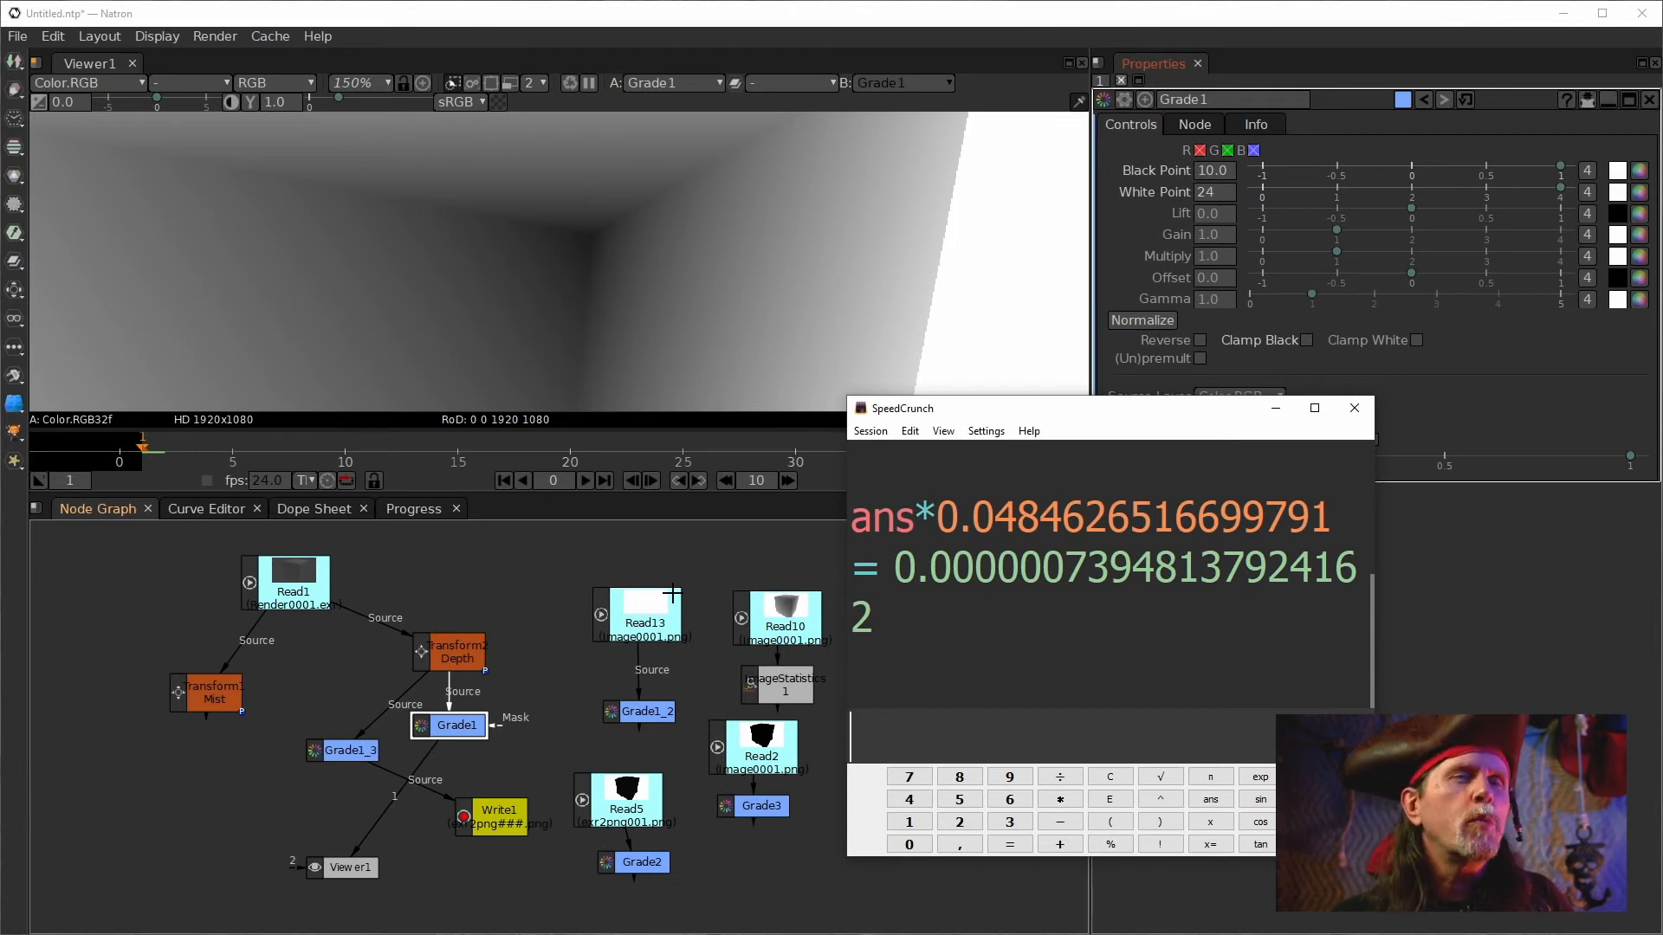
# Return to Natron and set up a wipe comparison of Read10 against Grade1.
pyautogui.click(874, 19)
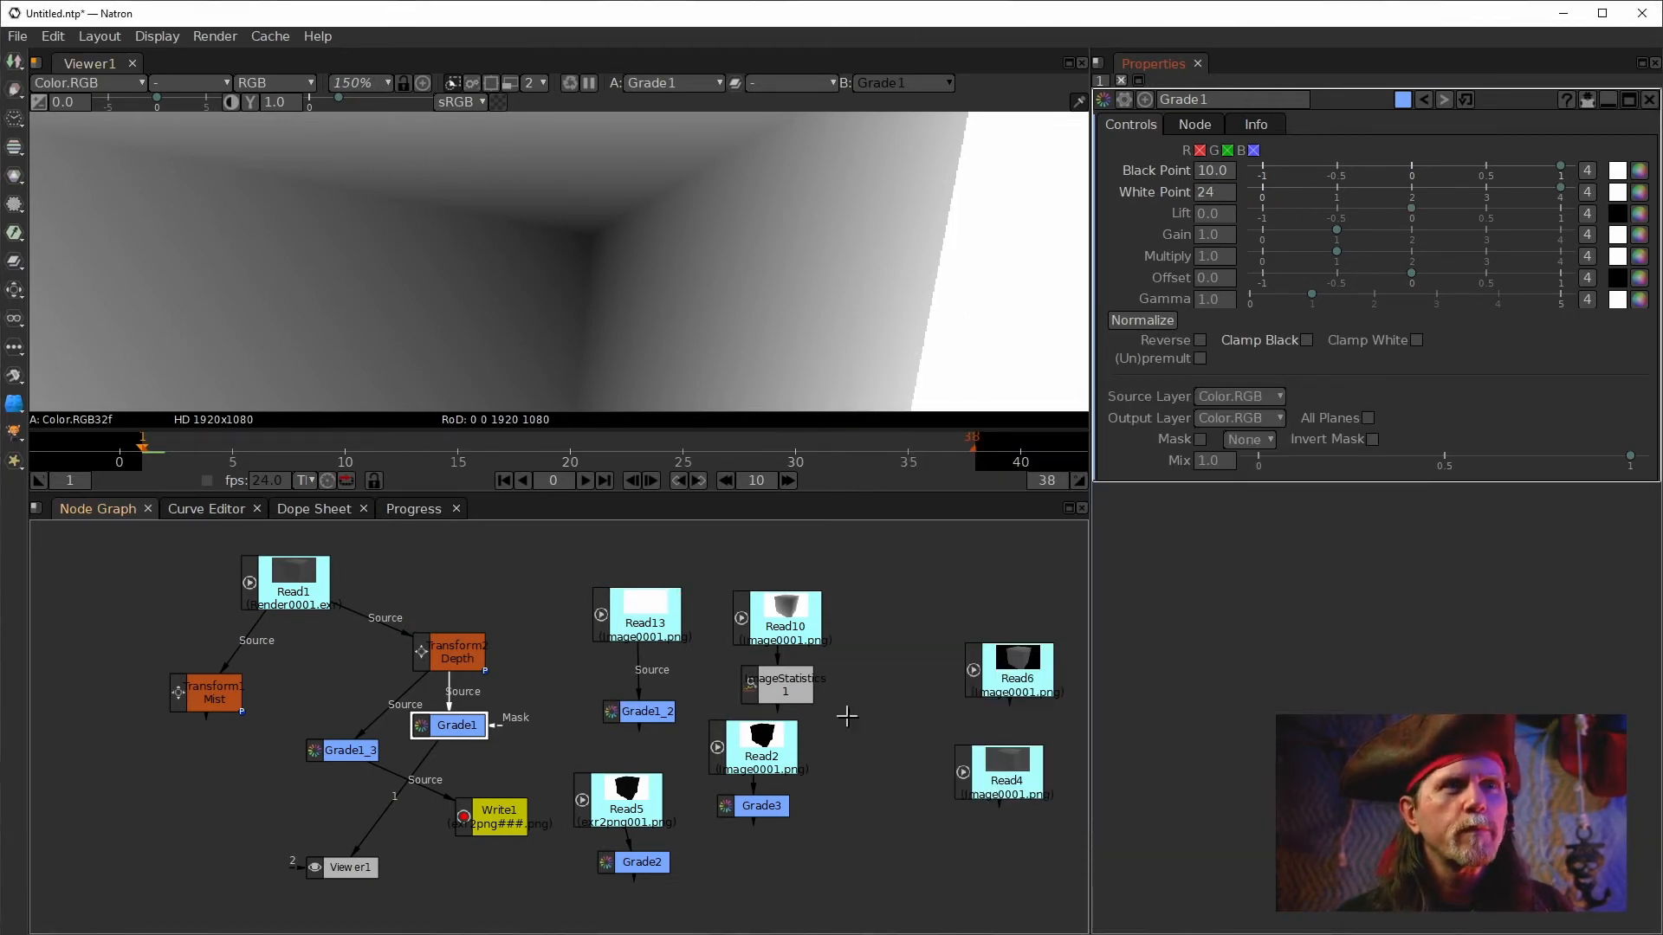
pyautogui.click(787, 627)
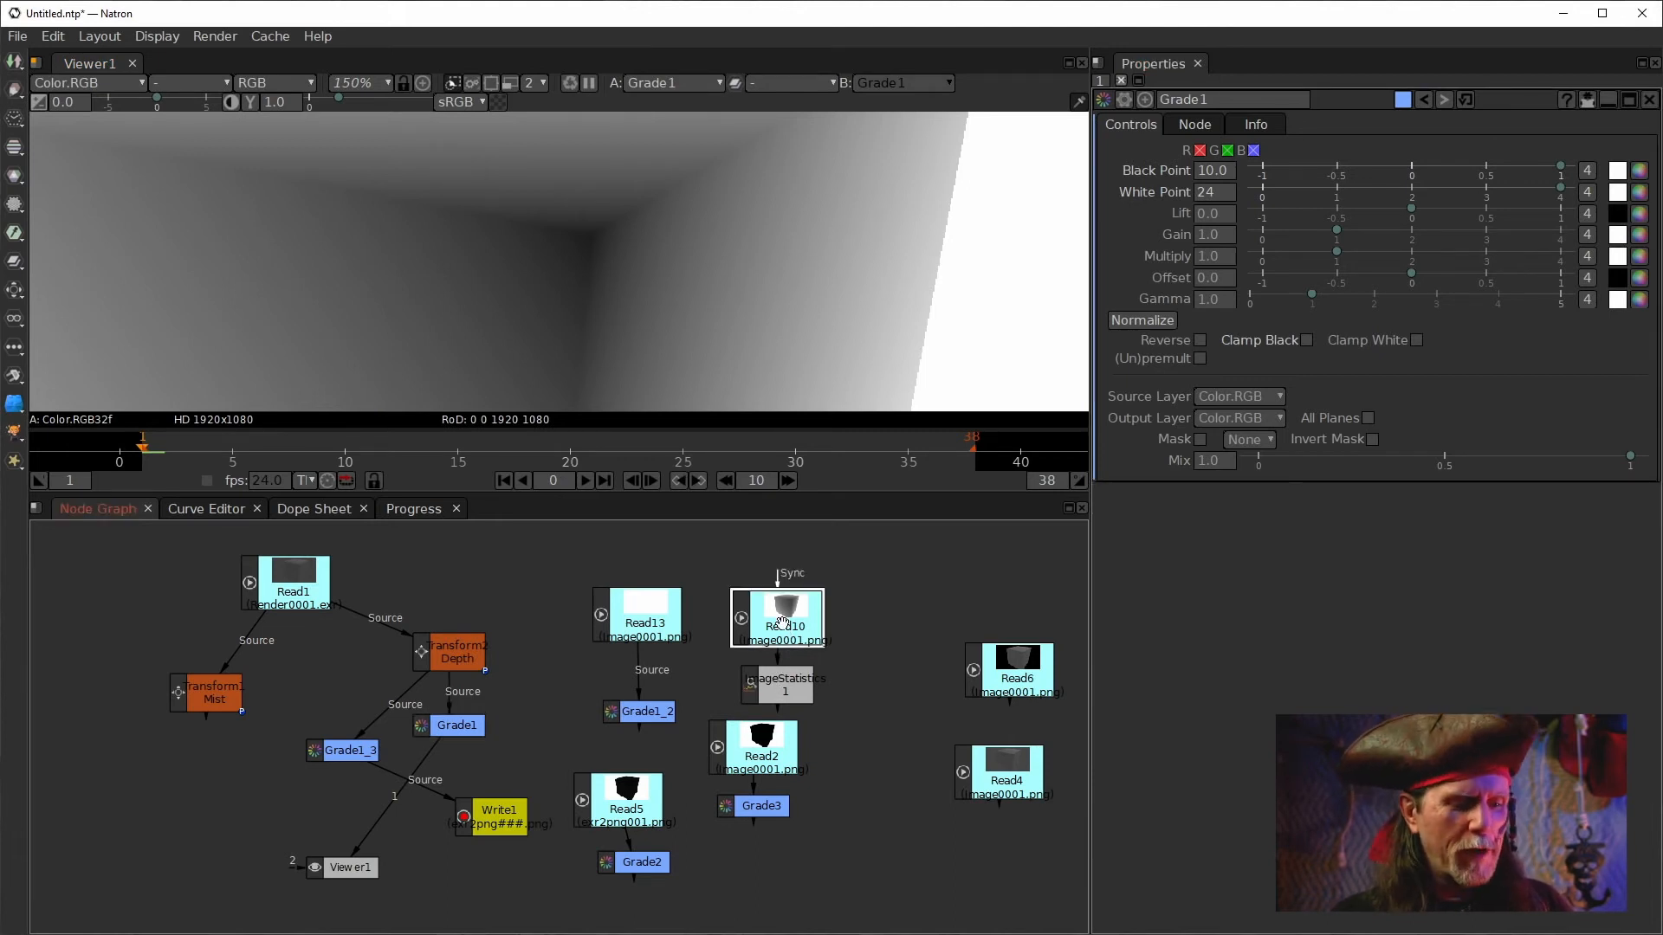
pyautogui.press('2')
pyautogui.click(438, 655)
pyautogui.press('w')
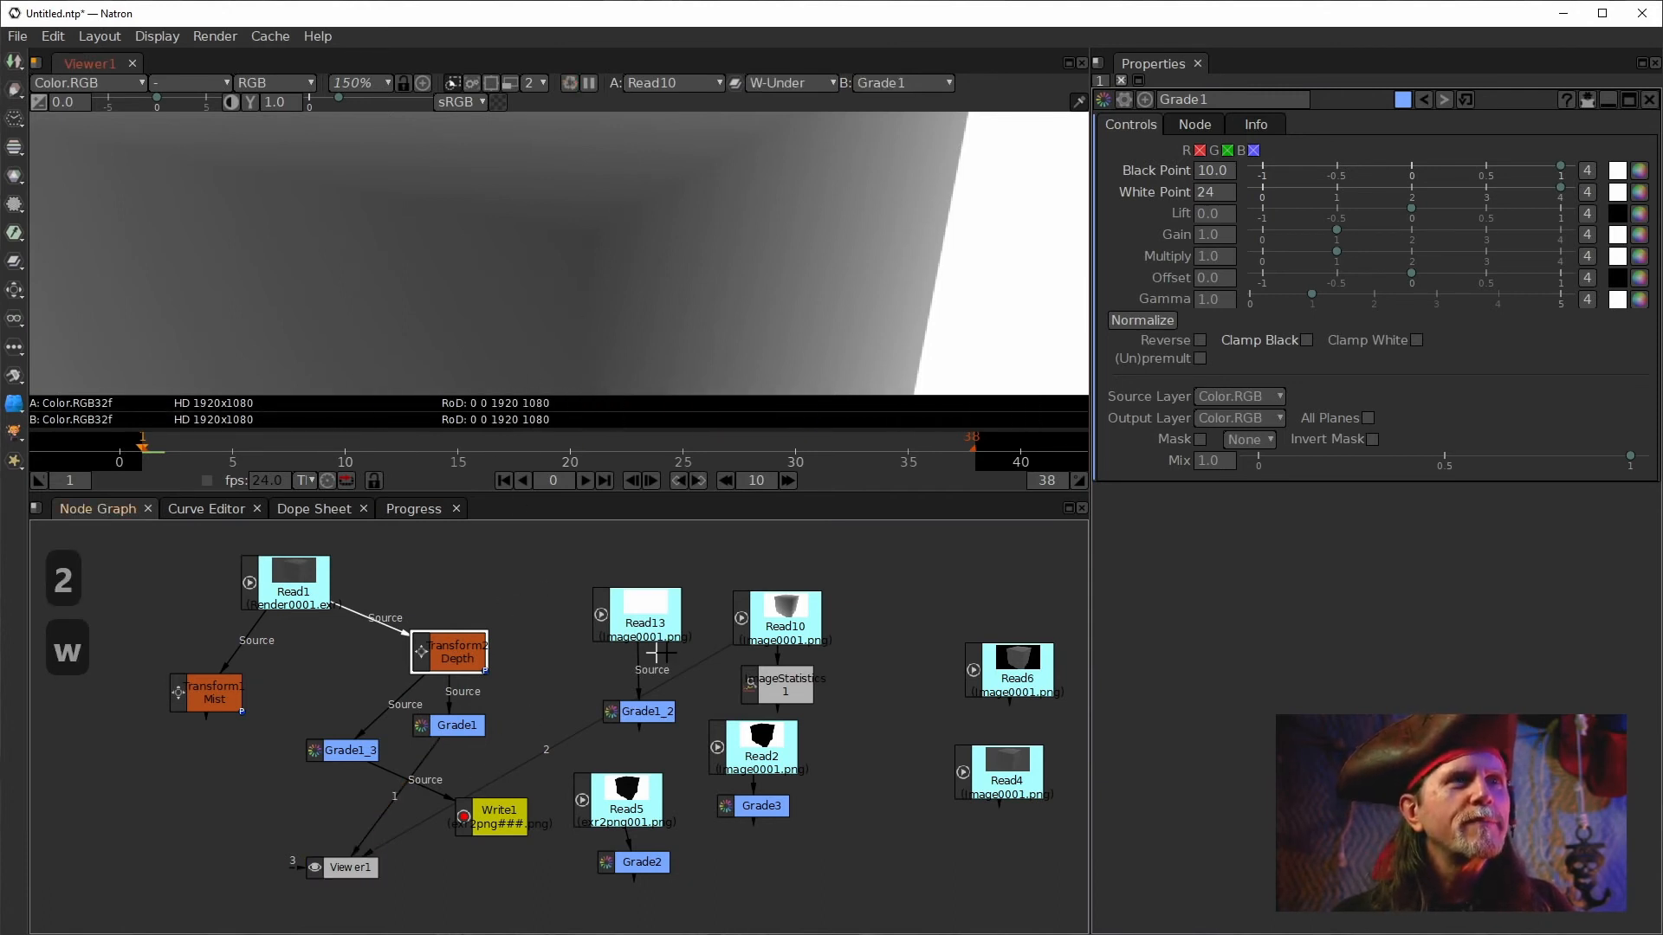
# Inspect the wipe comparison of Read10 and Grade1 along the cube's edge.
pyautogui.click(780, 619)
pyautogui.click(581, 283)
pyautogui.press('f')
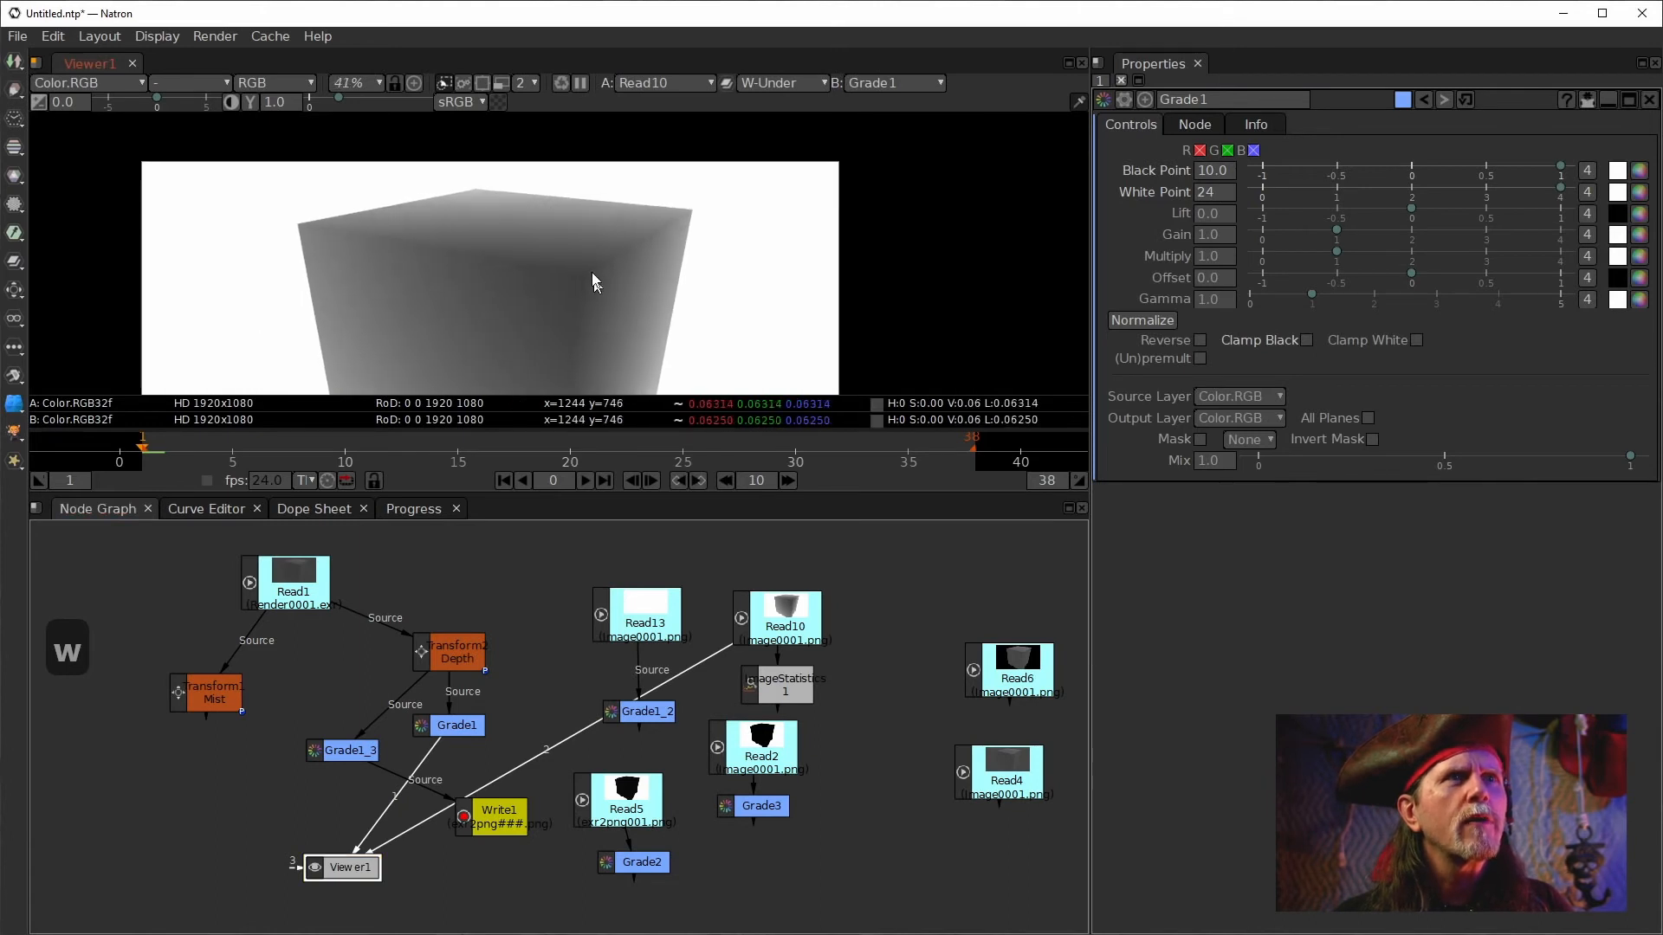
pyautogui.moveTo(594, 281); pyautogui.dragTo(574, 168)
pyautogui.moveTo(771, 355); pyautogui.dragTo(565, 265)
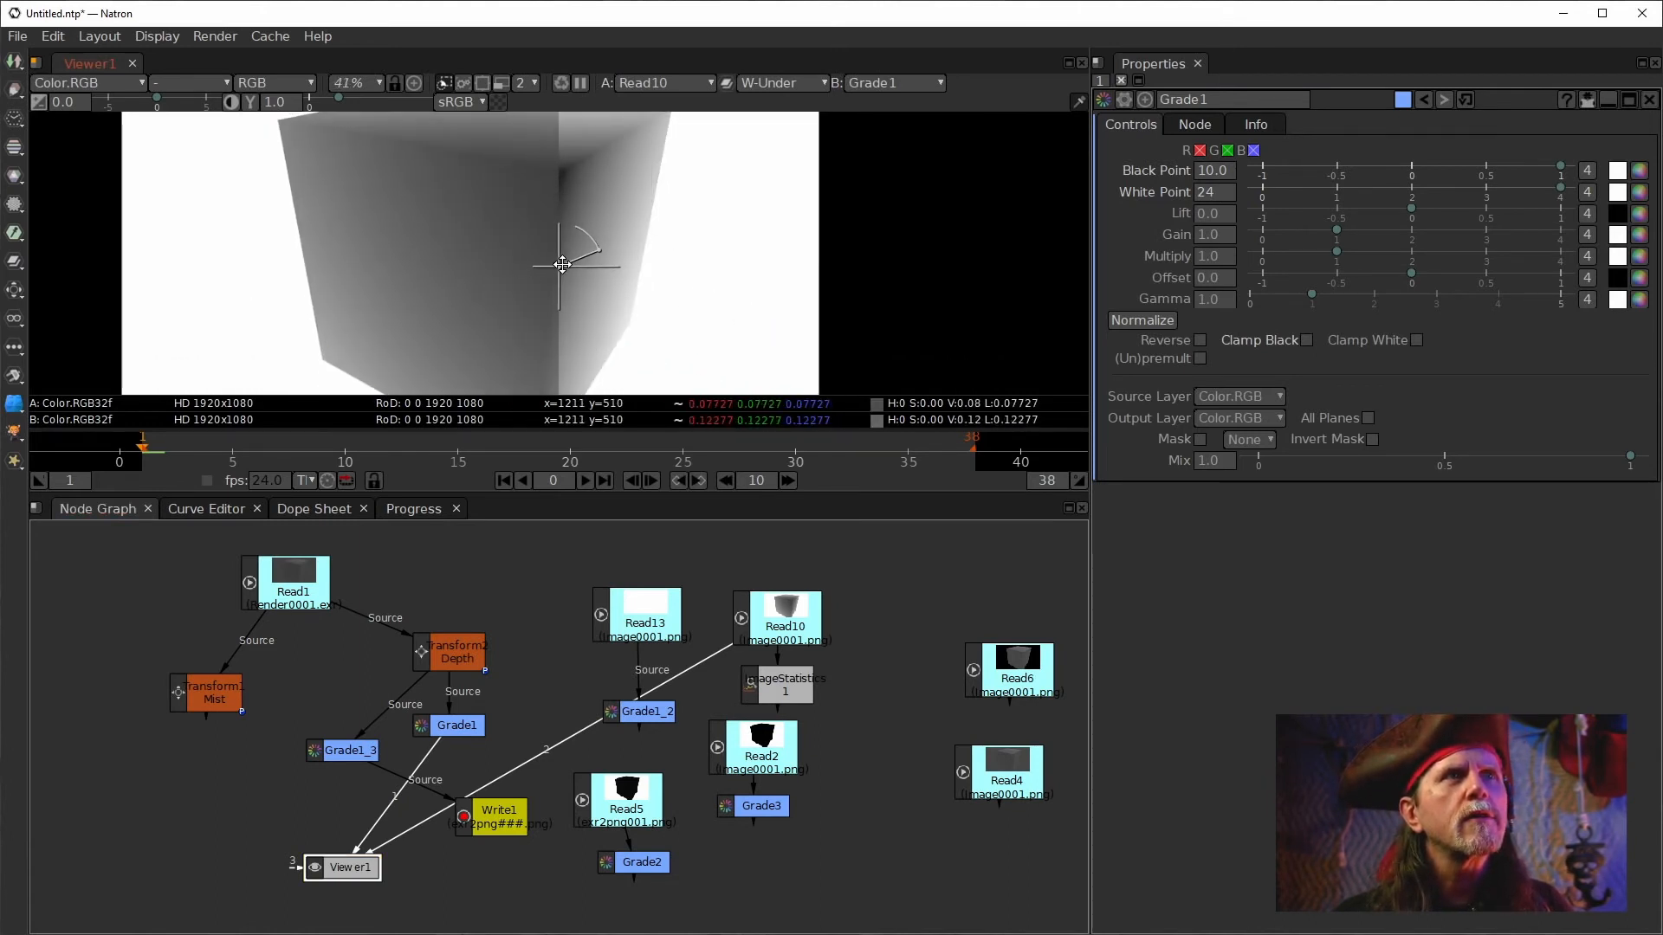
pyautogui.scroll(6, 612, 156)
pyautogui.scroll(-2, 675, 251)
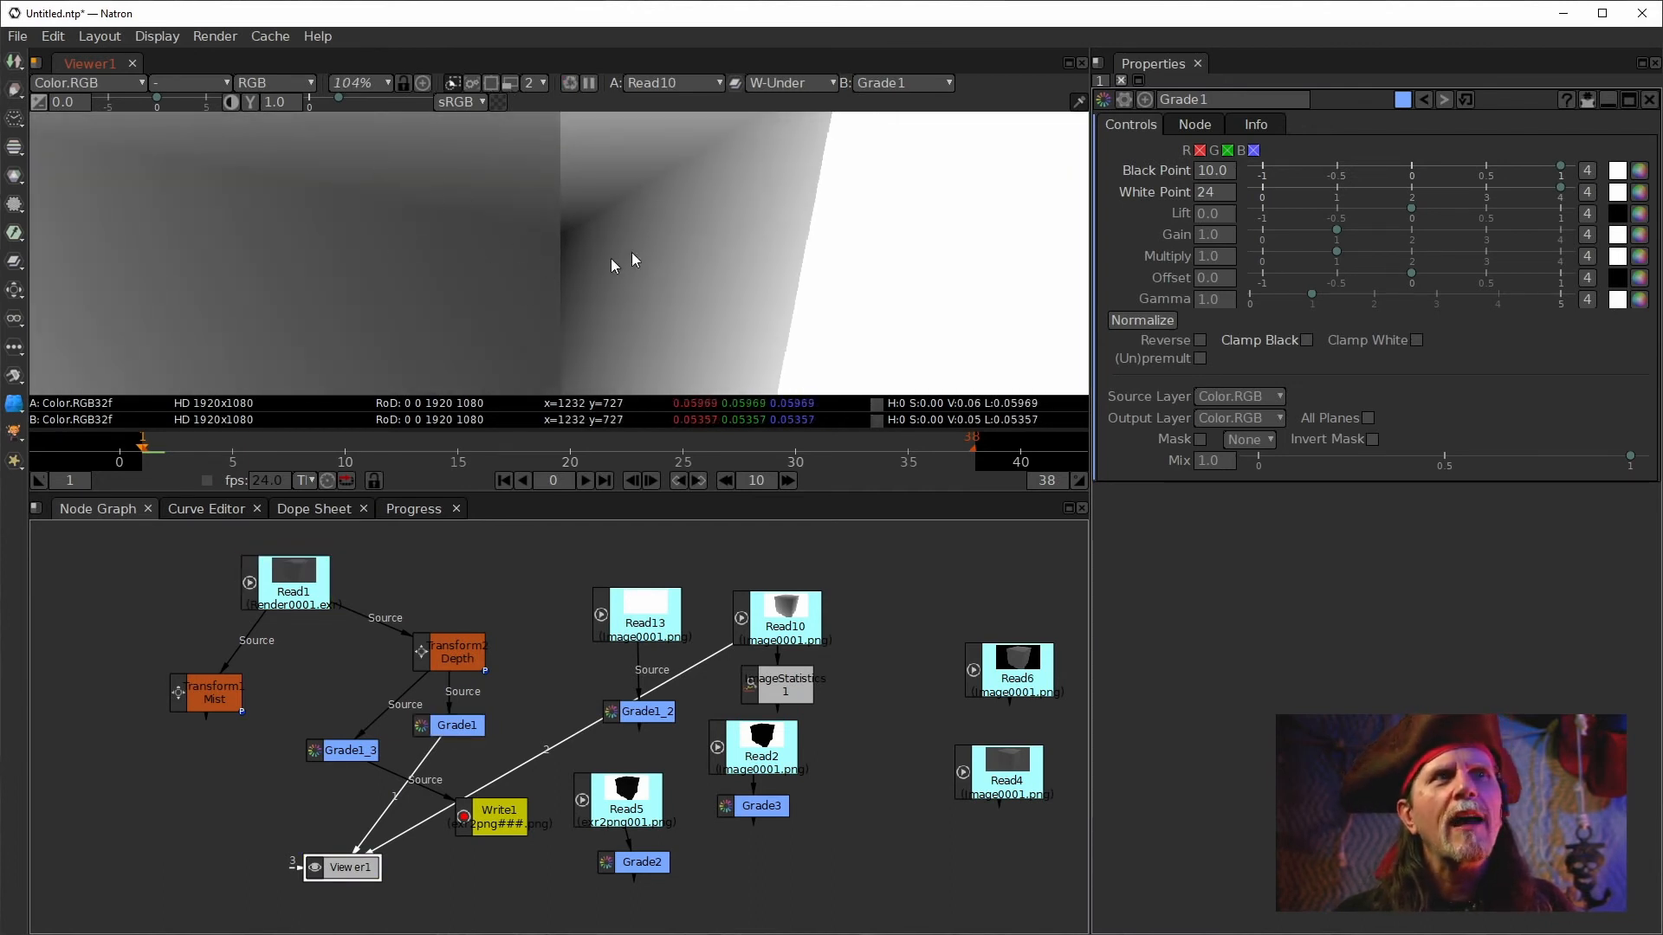
# Set Grade1's Black Point to 9.0.
pyautogui.click(1200, 194)
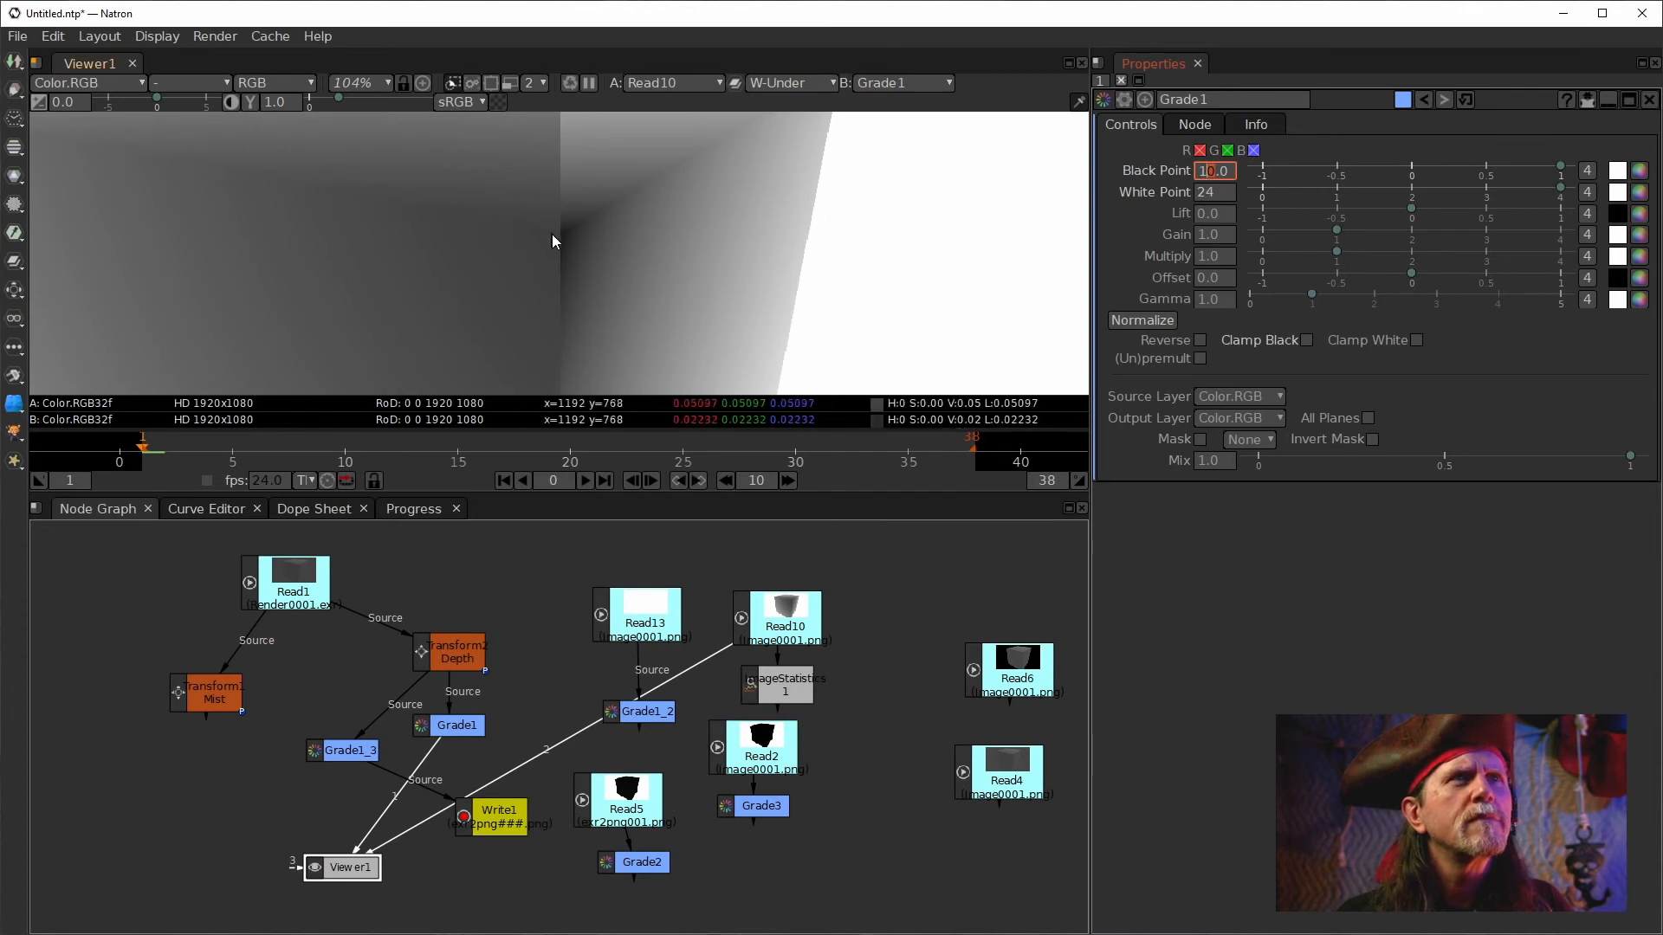
pyautogui.moveTo(561, 244); pyautogui.dragTo(637, 261)
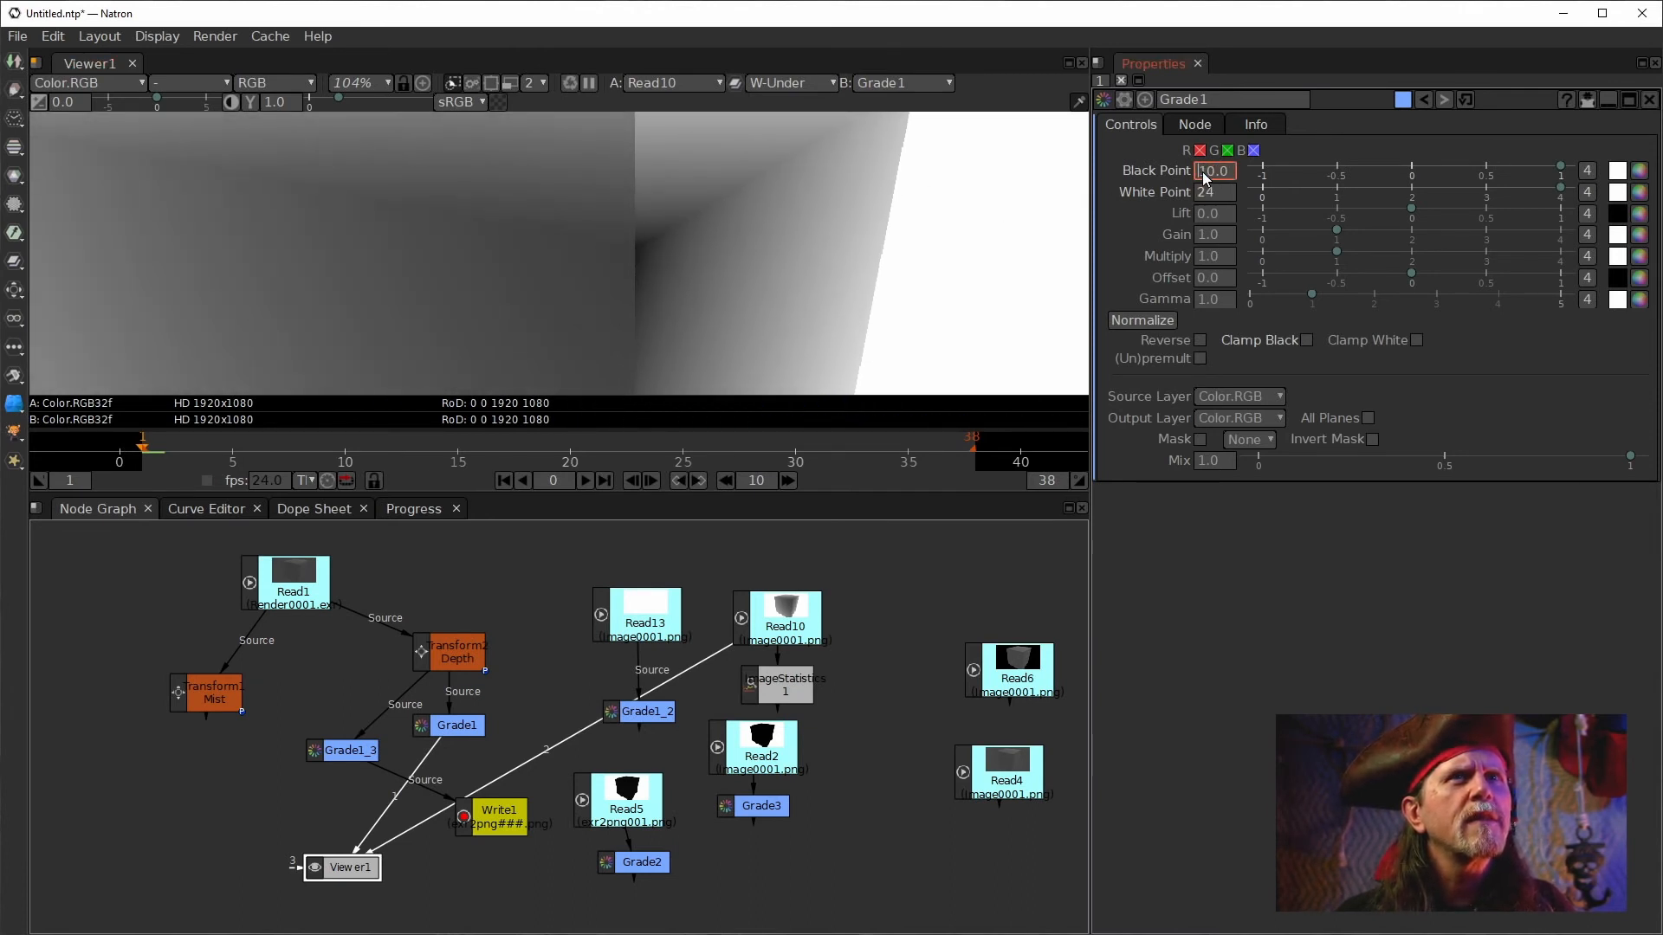
pyautogui.scroll(-1, 1208, 172)
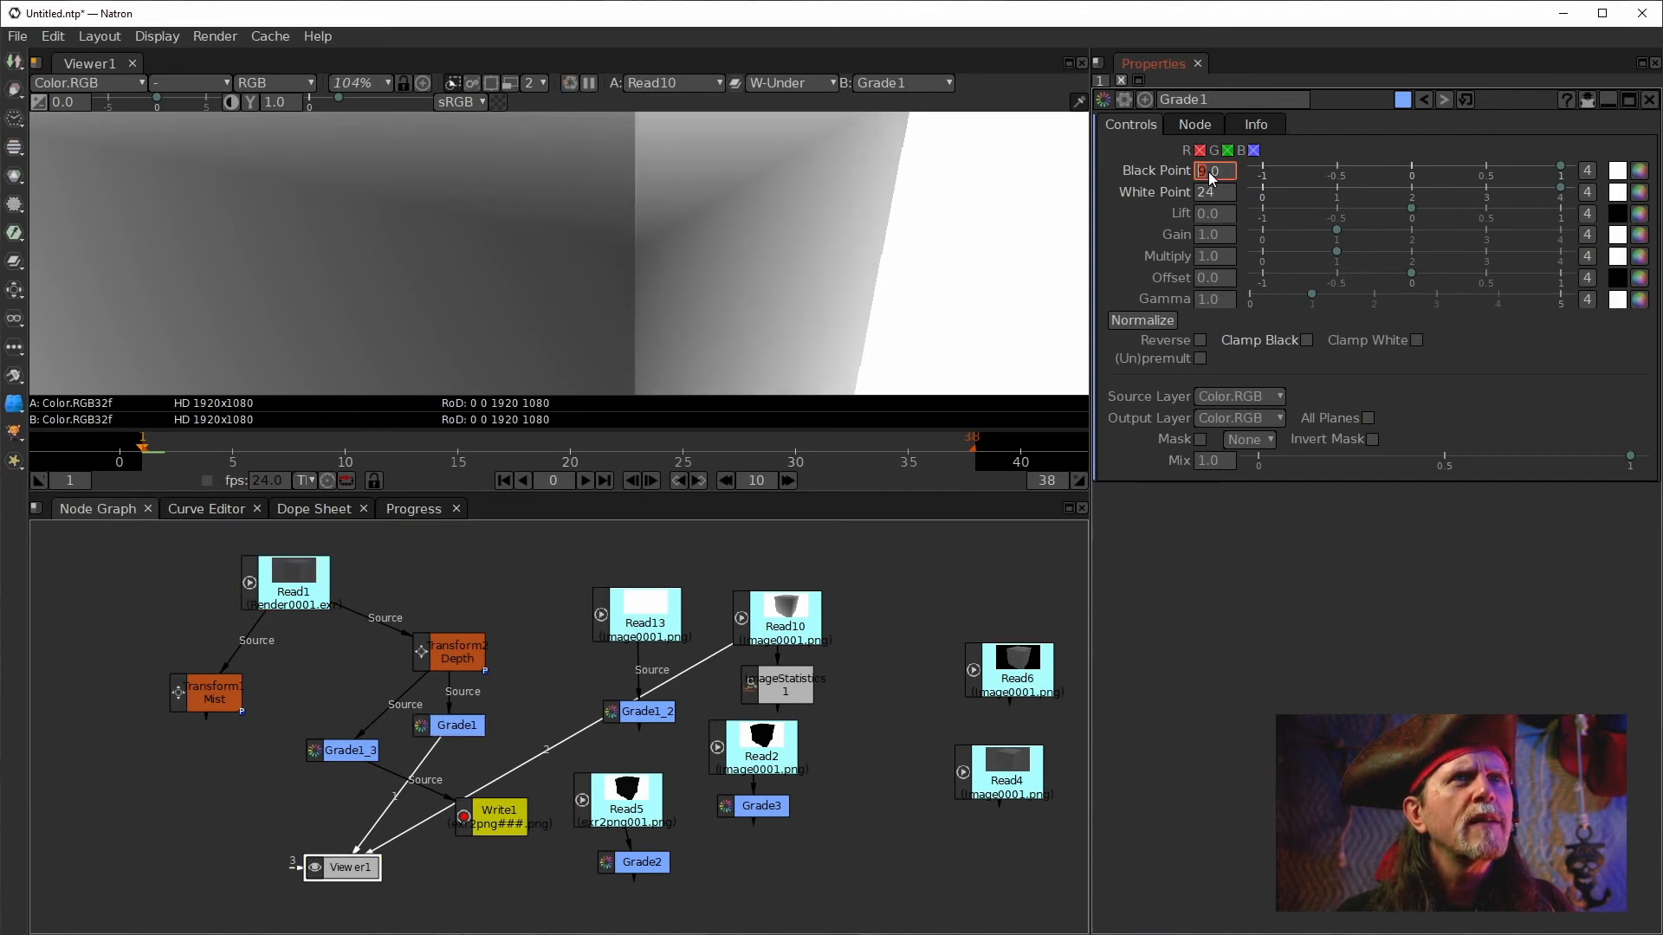
# Reposition the wipe divider across the cube's edge to compare Read10 with Grade1.
pyautogui.moveTo(673, 301); pyautogui.dragTo(659, 157)
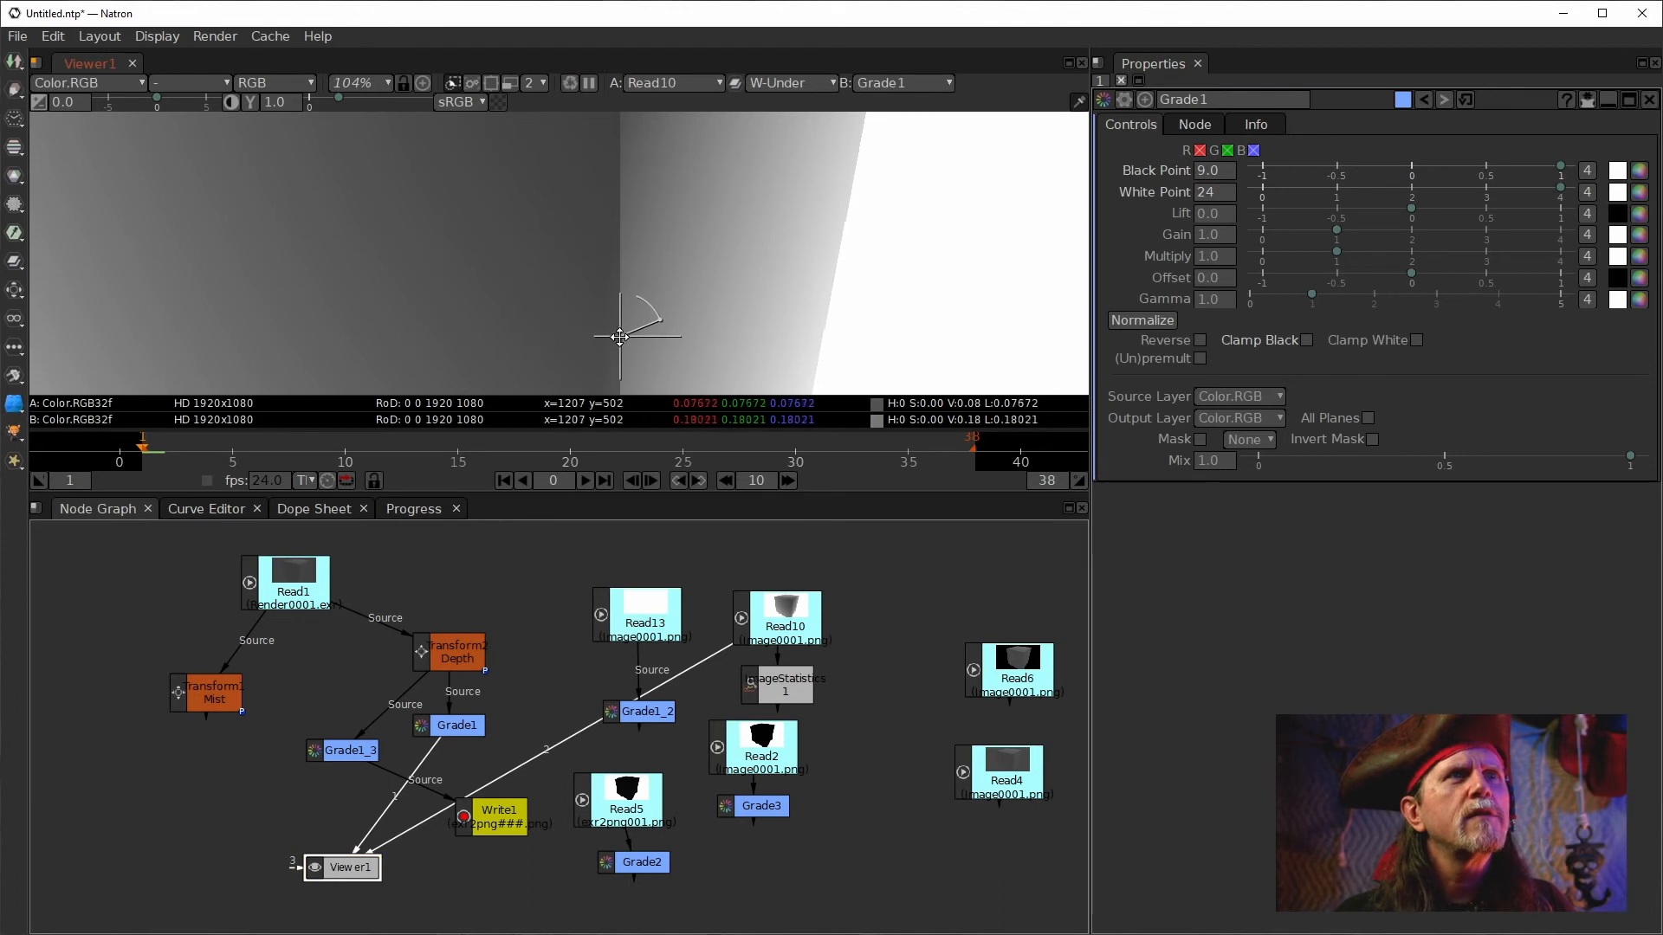
pyautogui.moveTo(619, 334); pyautogui.dragTo(598, 330)
pyautogui.moveTo(673, 250)
pyautogui.mouseDown()
pyautogui.moveTo(699, 333)
pyautogui.moveTo(658, 195)
pyautogui.moveTo(655, 260)
pyautogui.mouseUp()
pyautogui.moveTo(580, 347); pyautogui.dragTo(603, 356)
pyautogui.moveTo(669, 264); pyautogui.dragTo(745, 340)
# Set Grade1's White Point to 36.
pyautogui.click(1198, 196)
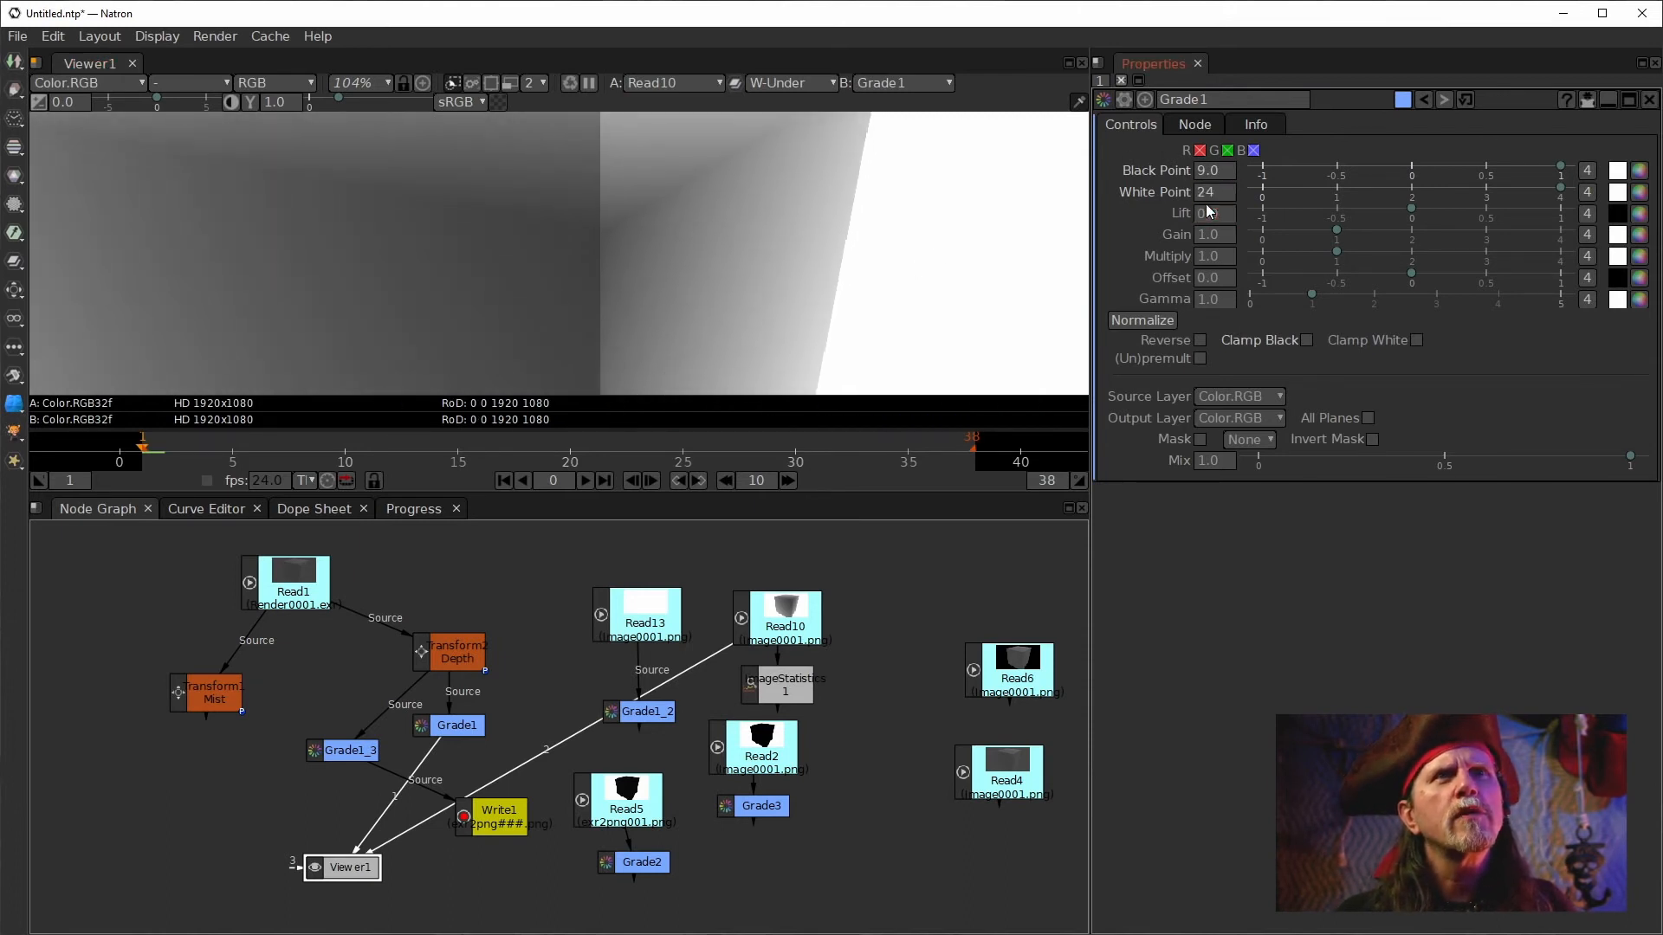
pyautogui.scroll(-2, 1208, 198)
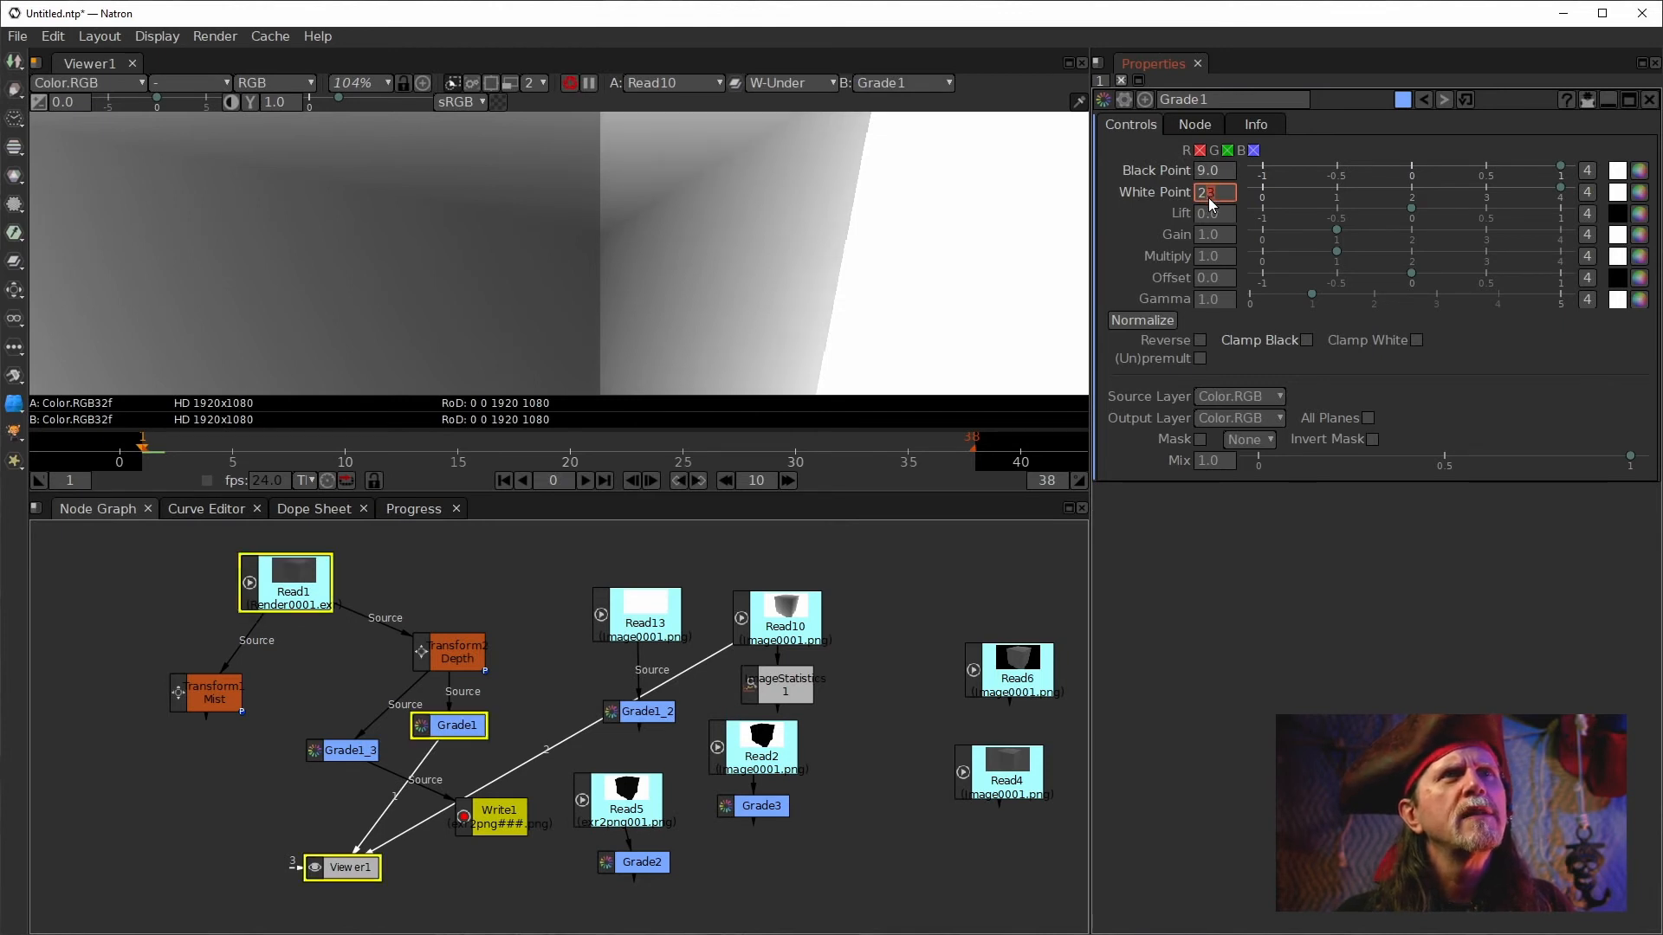
pyautogui.scroll(2, 1208, 197)
pyautogui.scroll(5, 1208, 197)
pyautogui.scroll(2, 1207, 199)
pyautogui.scroll(2, 1207, 199)
pyautogui.scroll(2, 1207, 200)
pyautogui.scroll(1, 1207, 199)
pyautogui.scroll(2, 1207, 199)
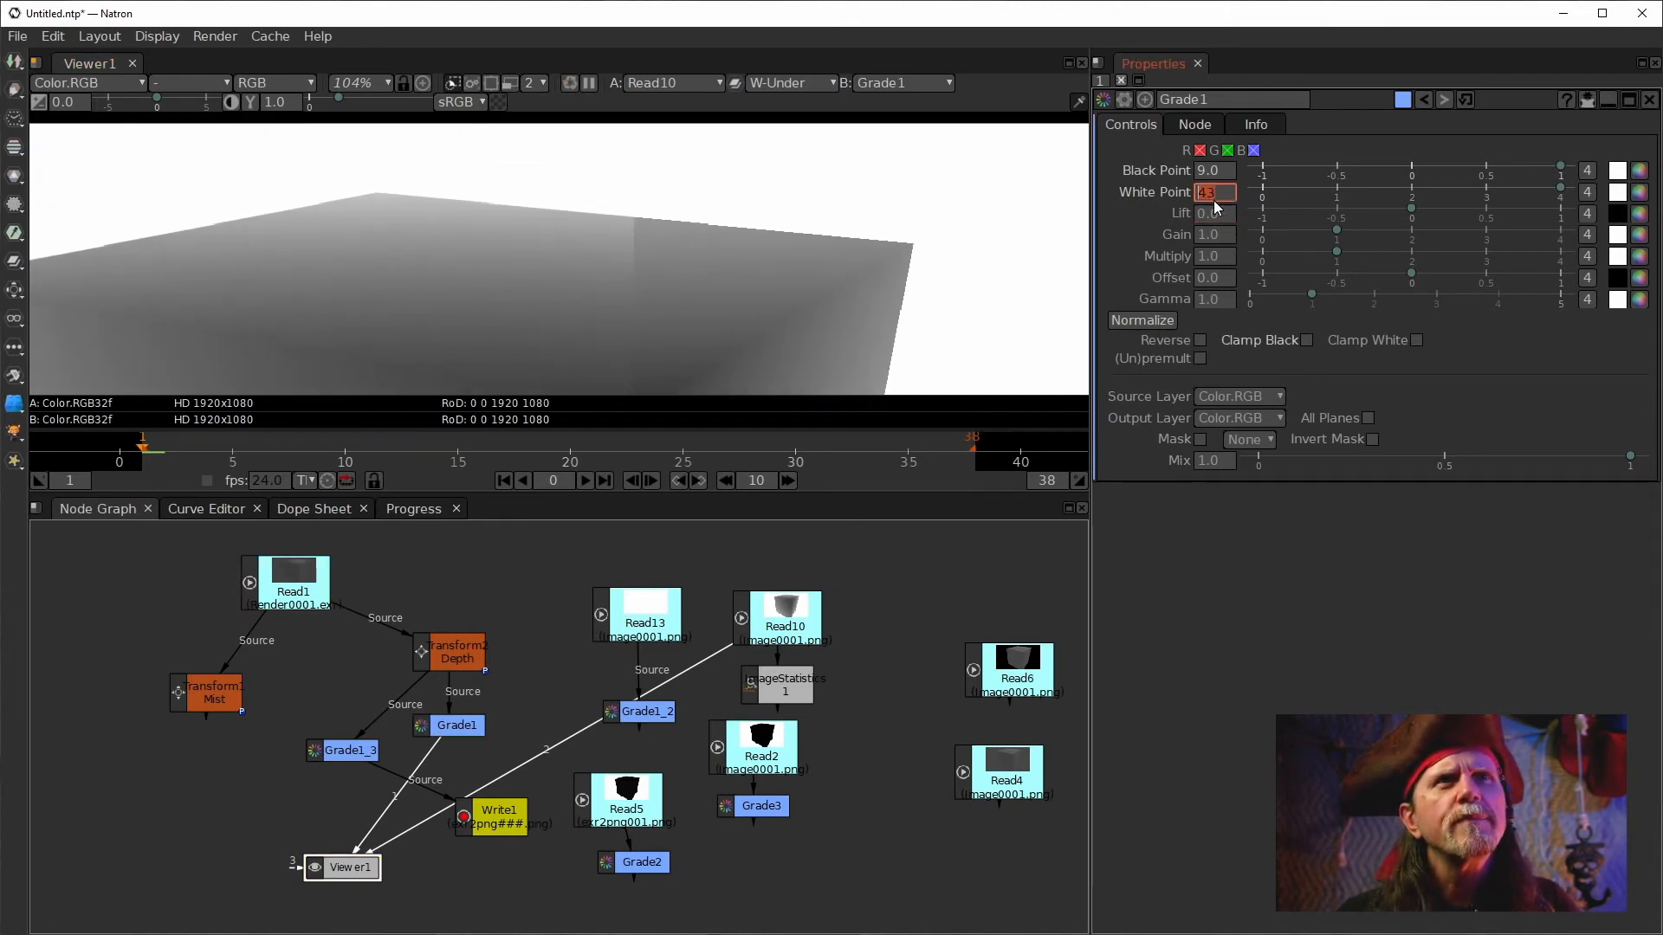
pyautogui.press('Up')
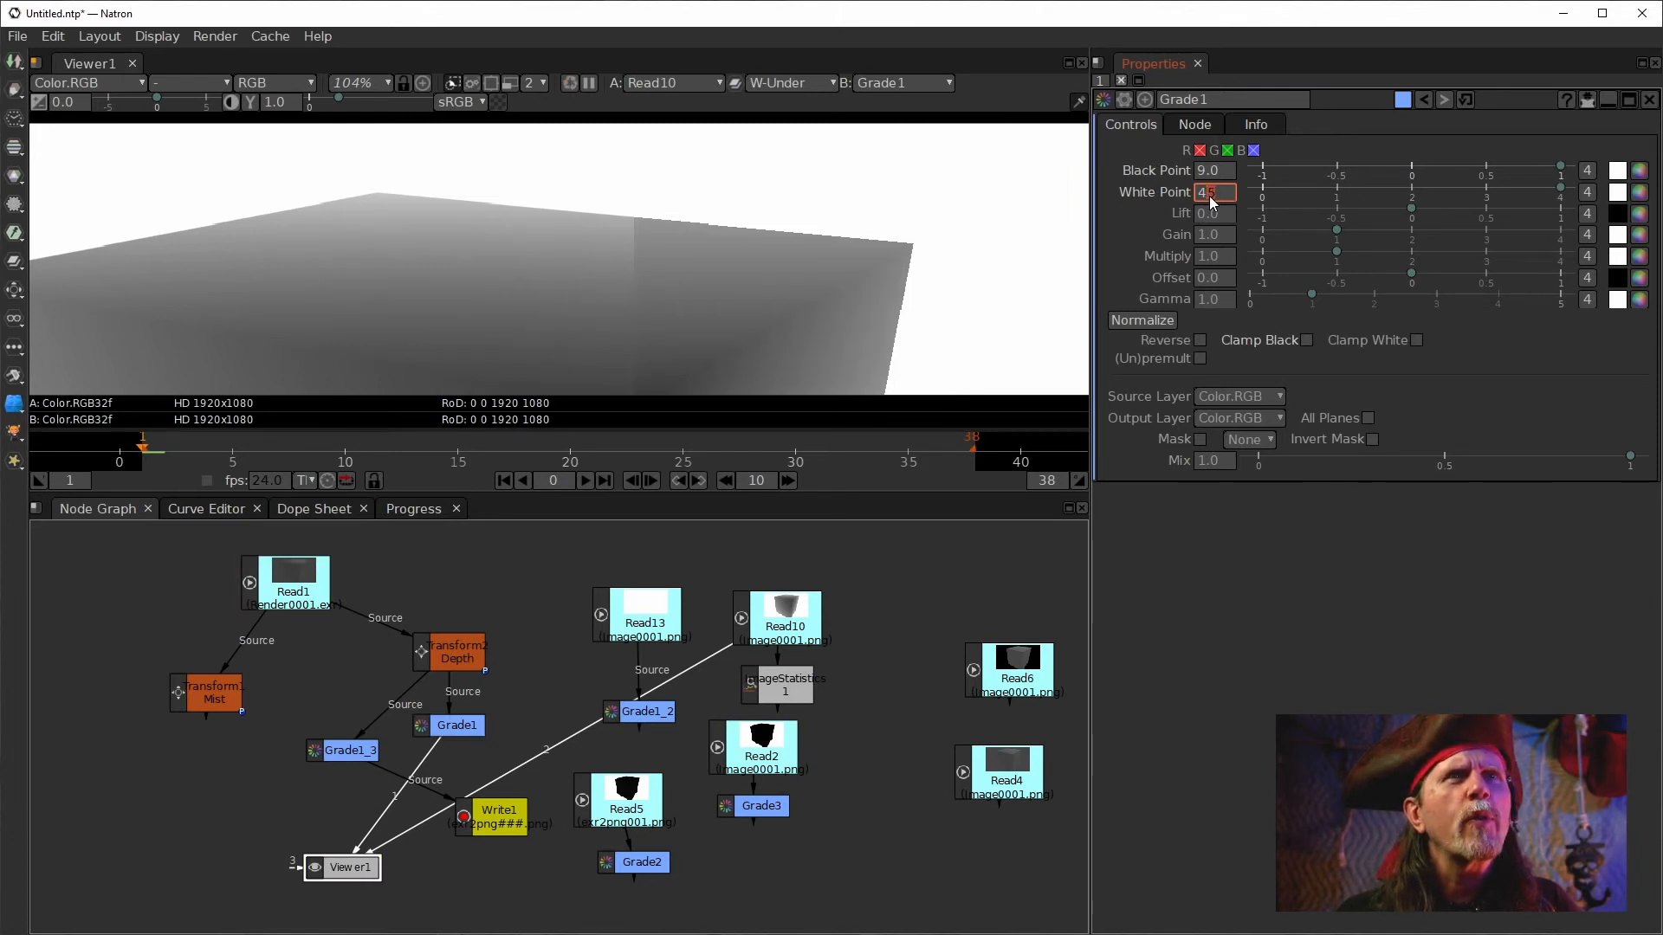
pyautogui.press('Down')
pyautogui.press('Down')
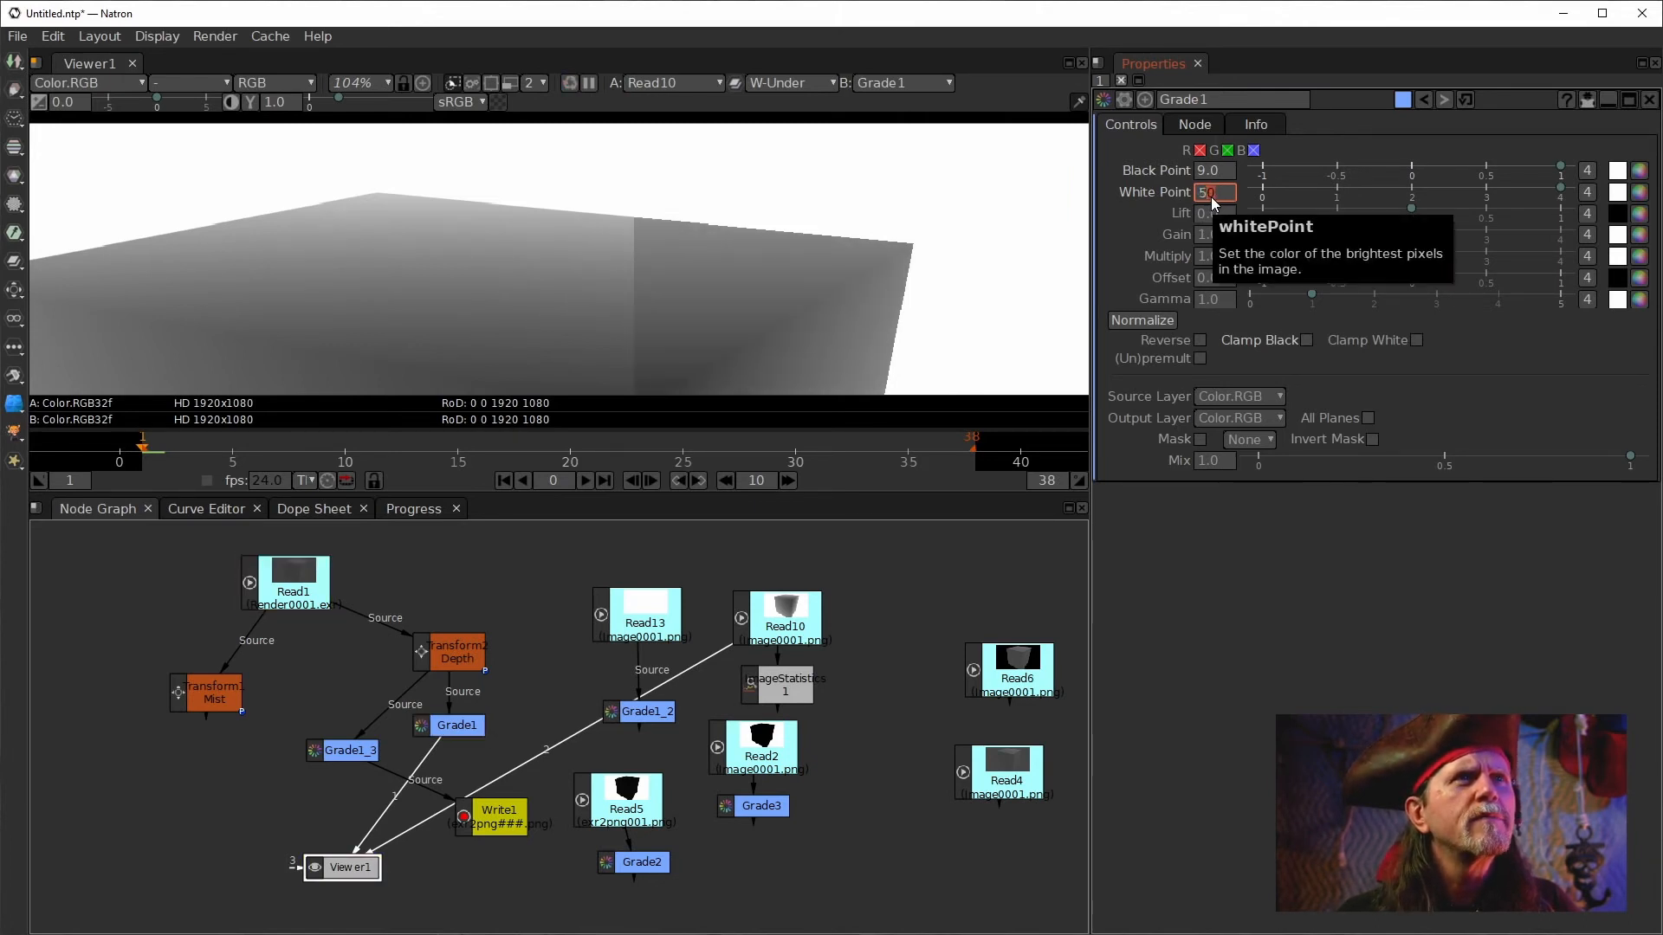
pyautogui.press('Down')
pyautogui.press('Down')
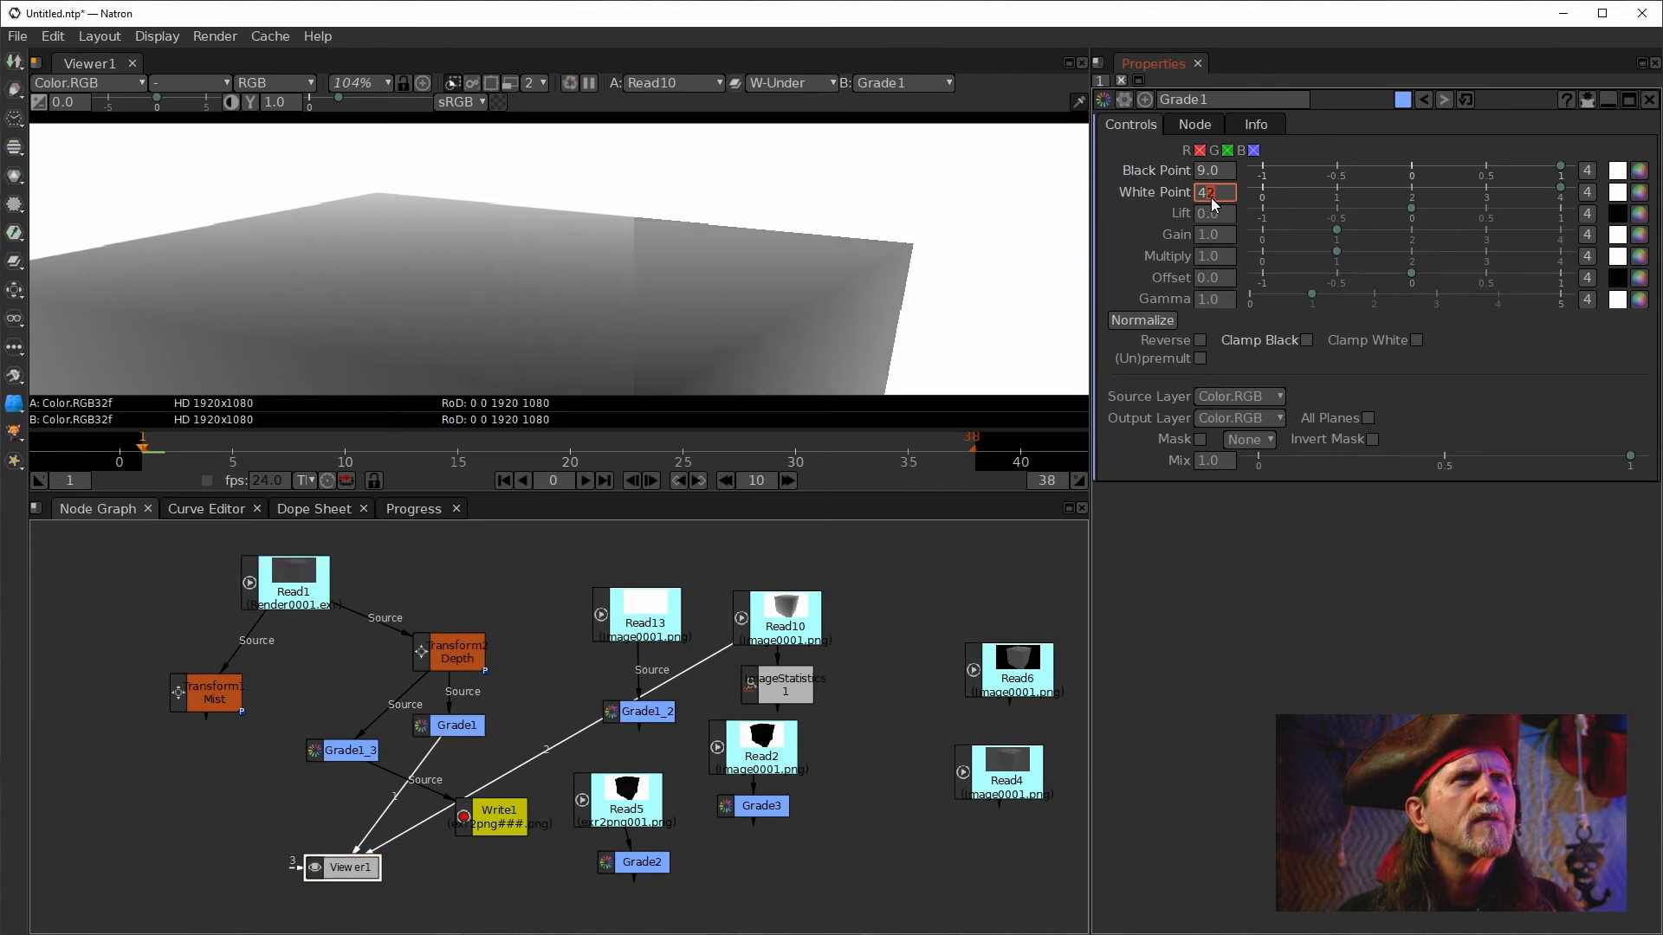
pyautogui.press('Down')
pyautogui.press('Down')
pyautogui.press('Down')
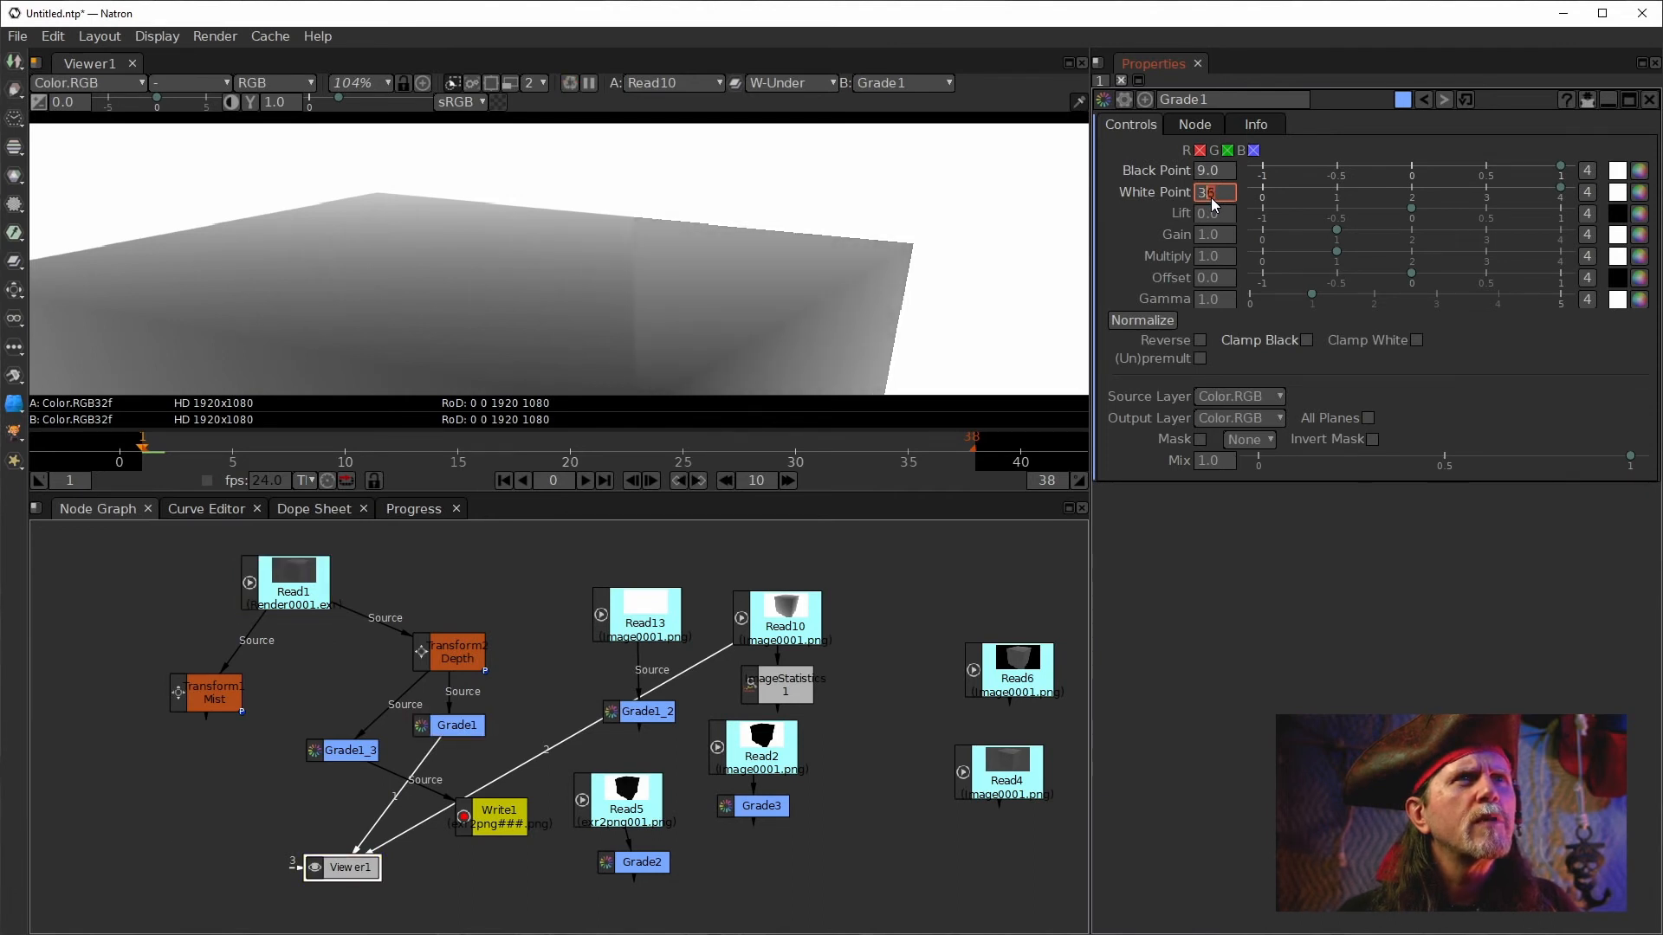
# Zoom in on the cube's top edge in the viewer to inspect the stepping of the graded depth.
pyautogui.scroll(4, 651, 255)
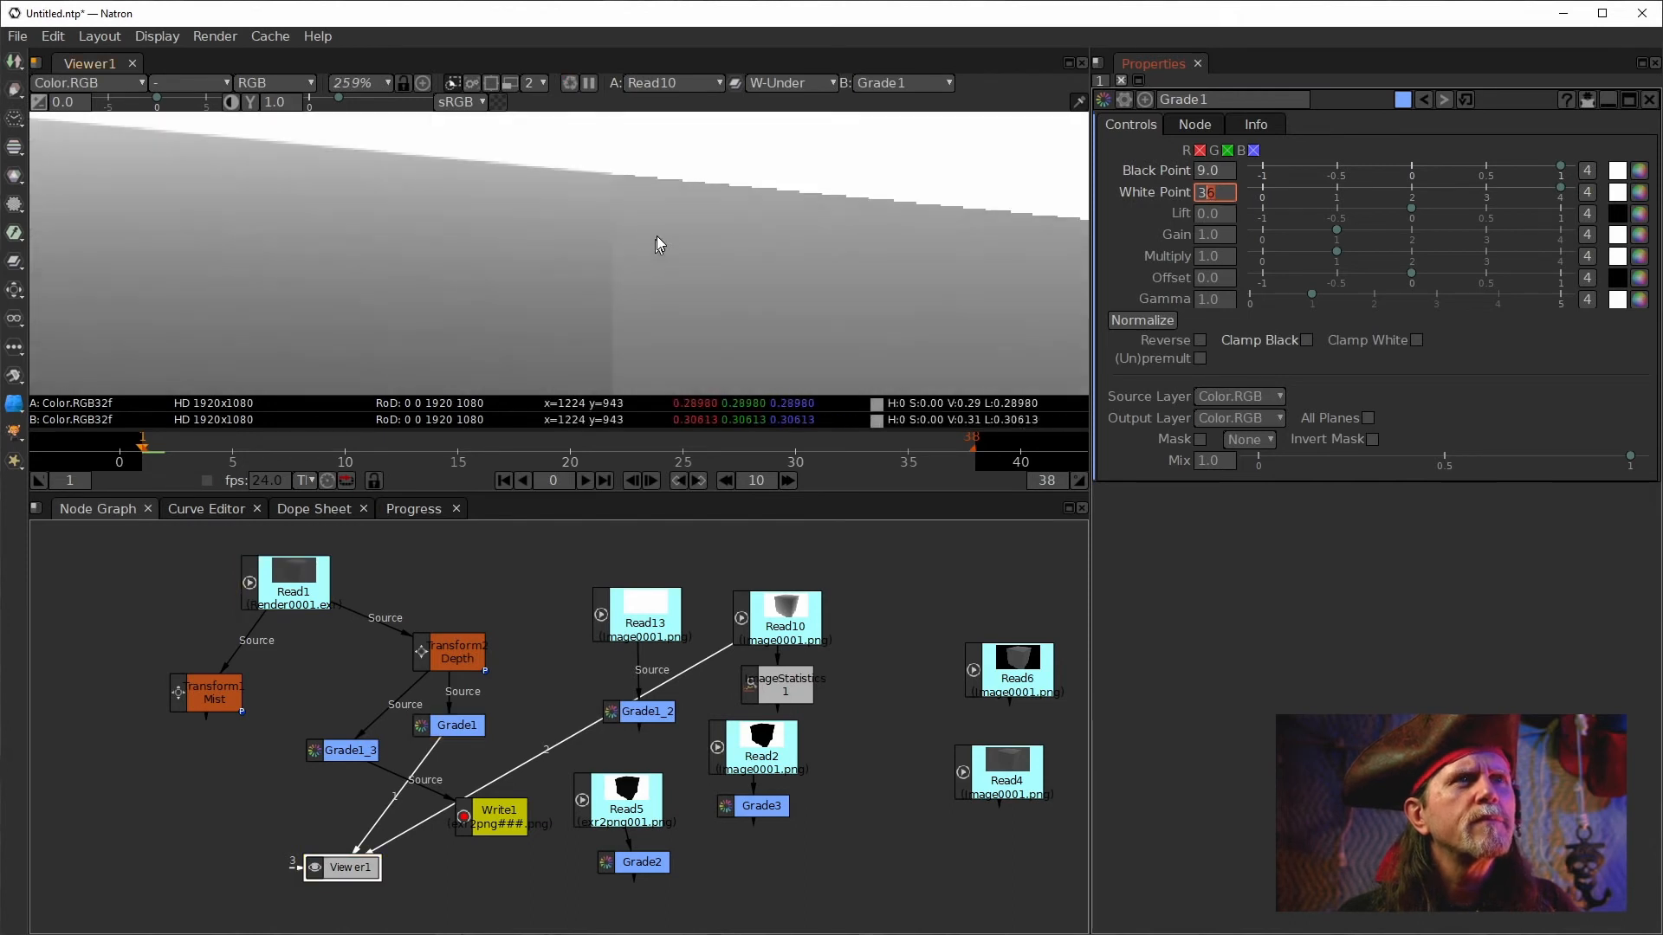
pyautogui.scroll(3, 658, 258)
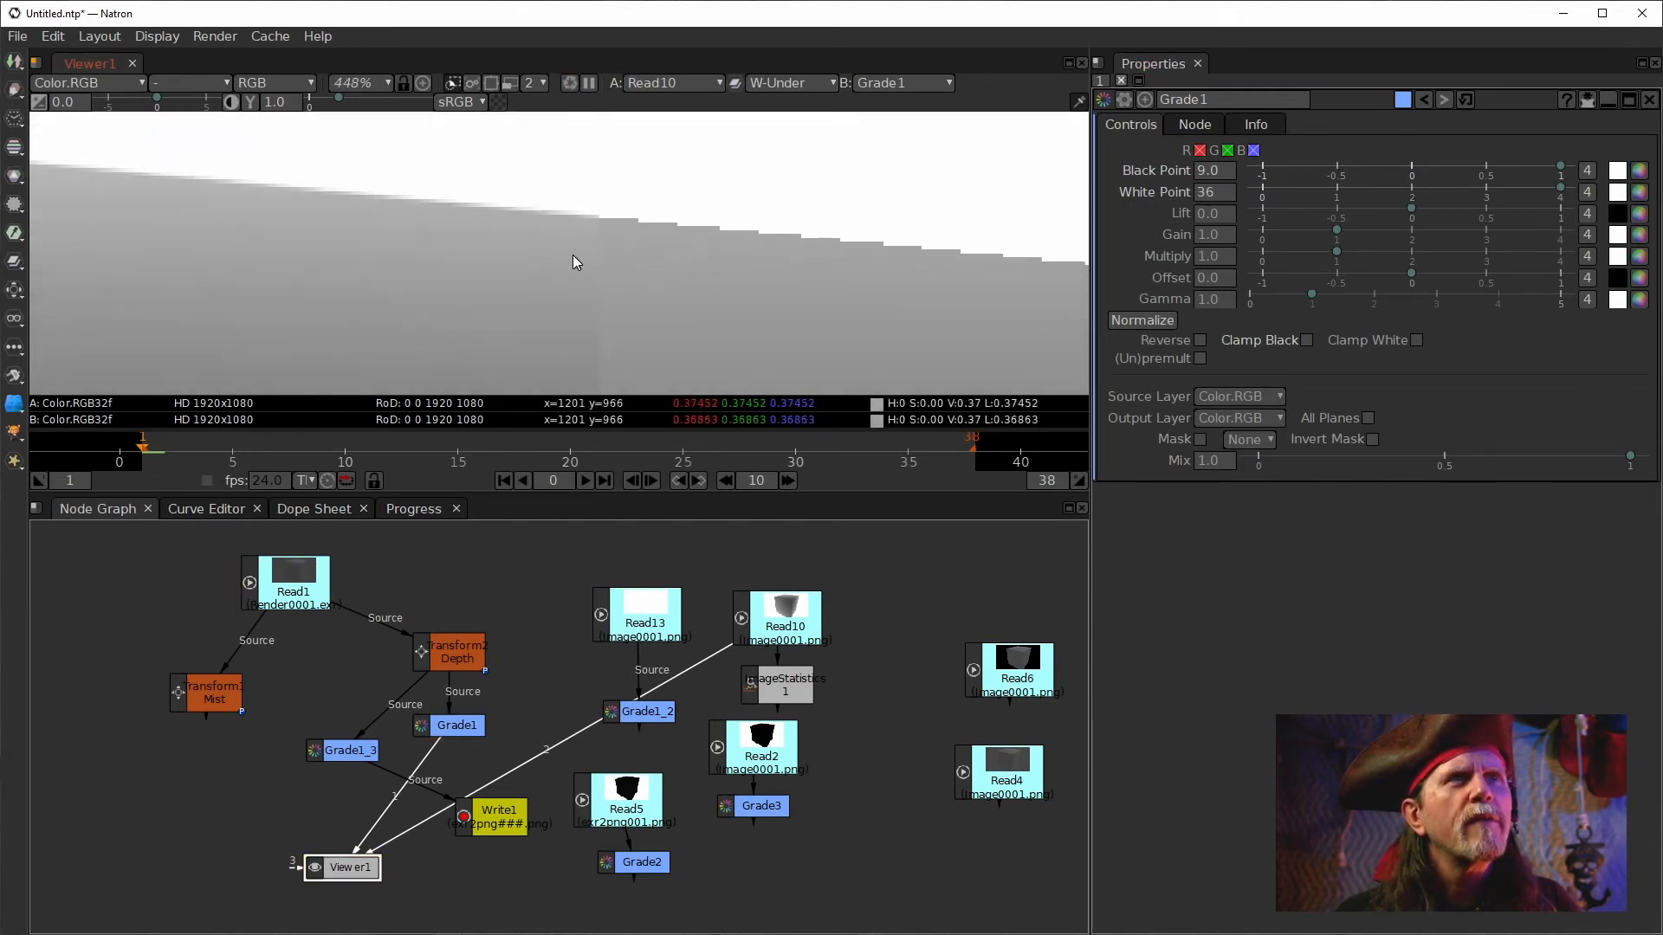
pyautogui.scroll(-2, 700, 247)
pyautogui.scroll(-4, 642, 222)
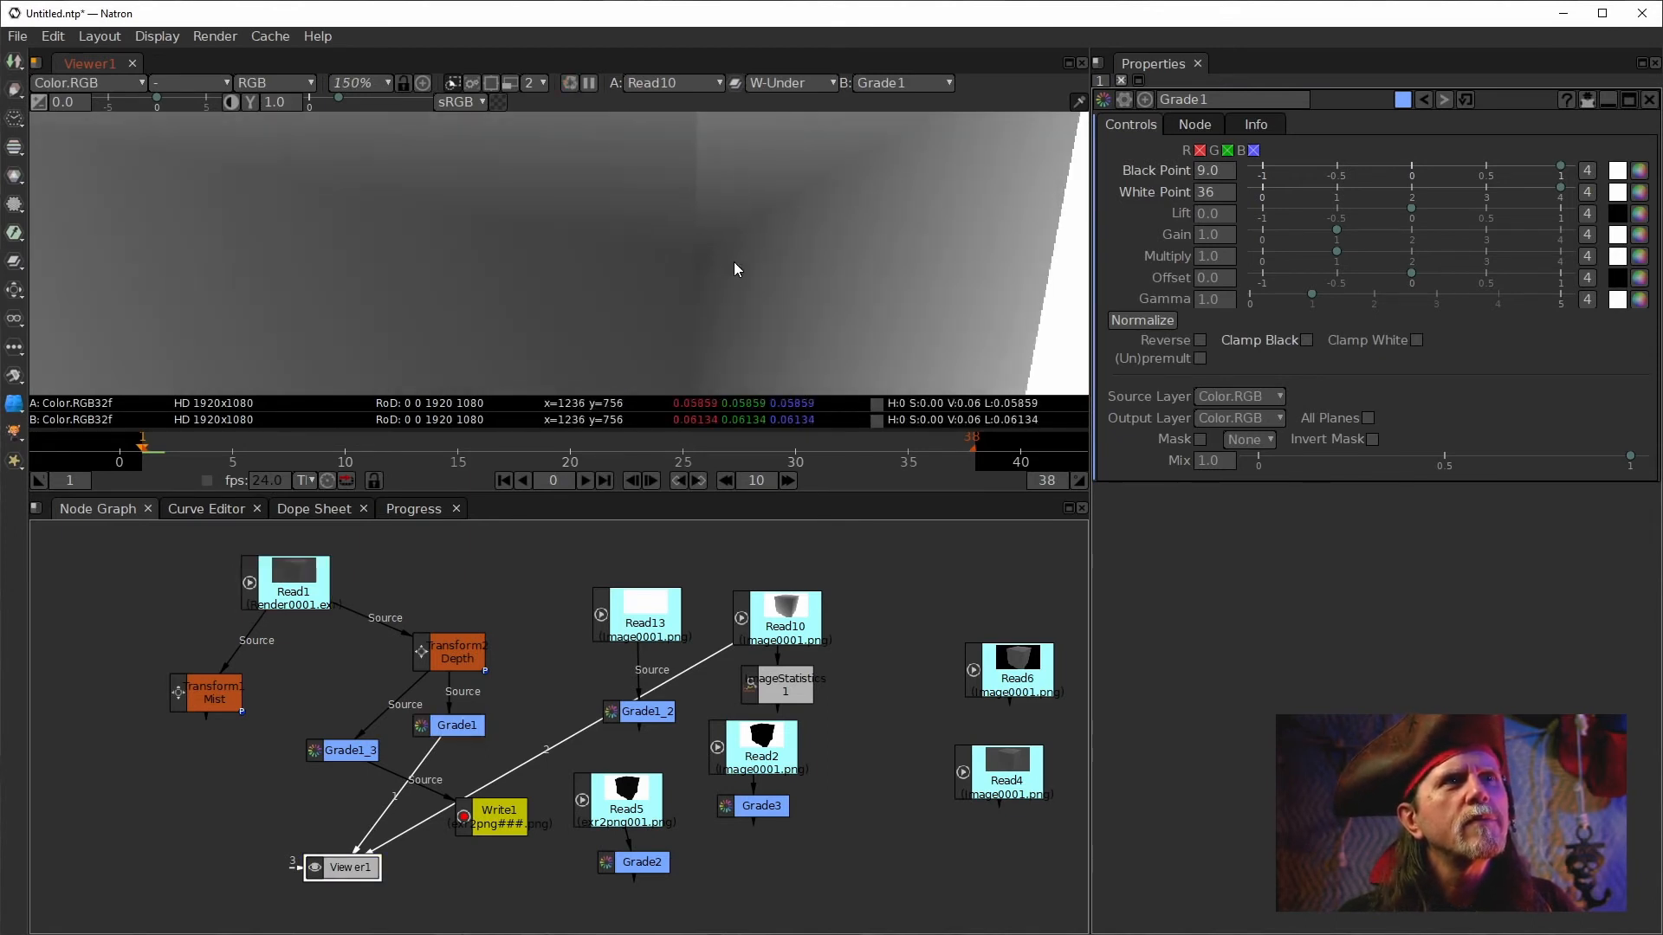
pyautogui.scroll(-5, 675, 285)
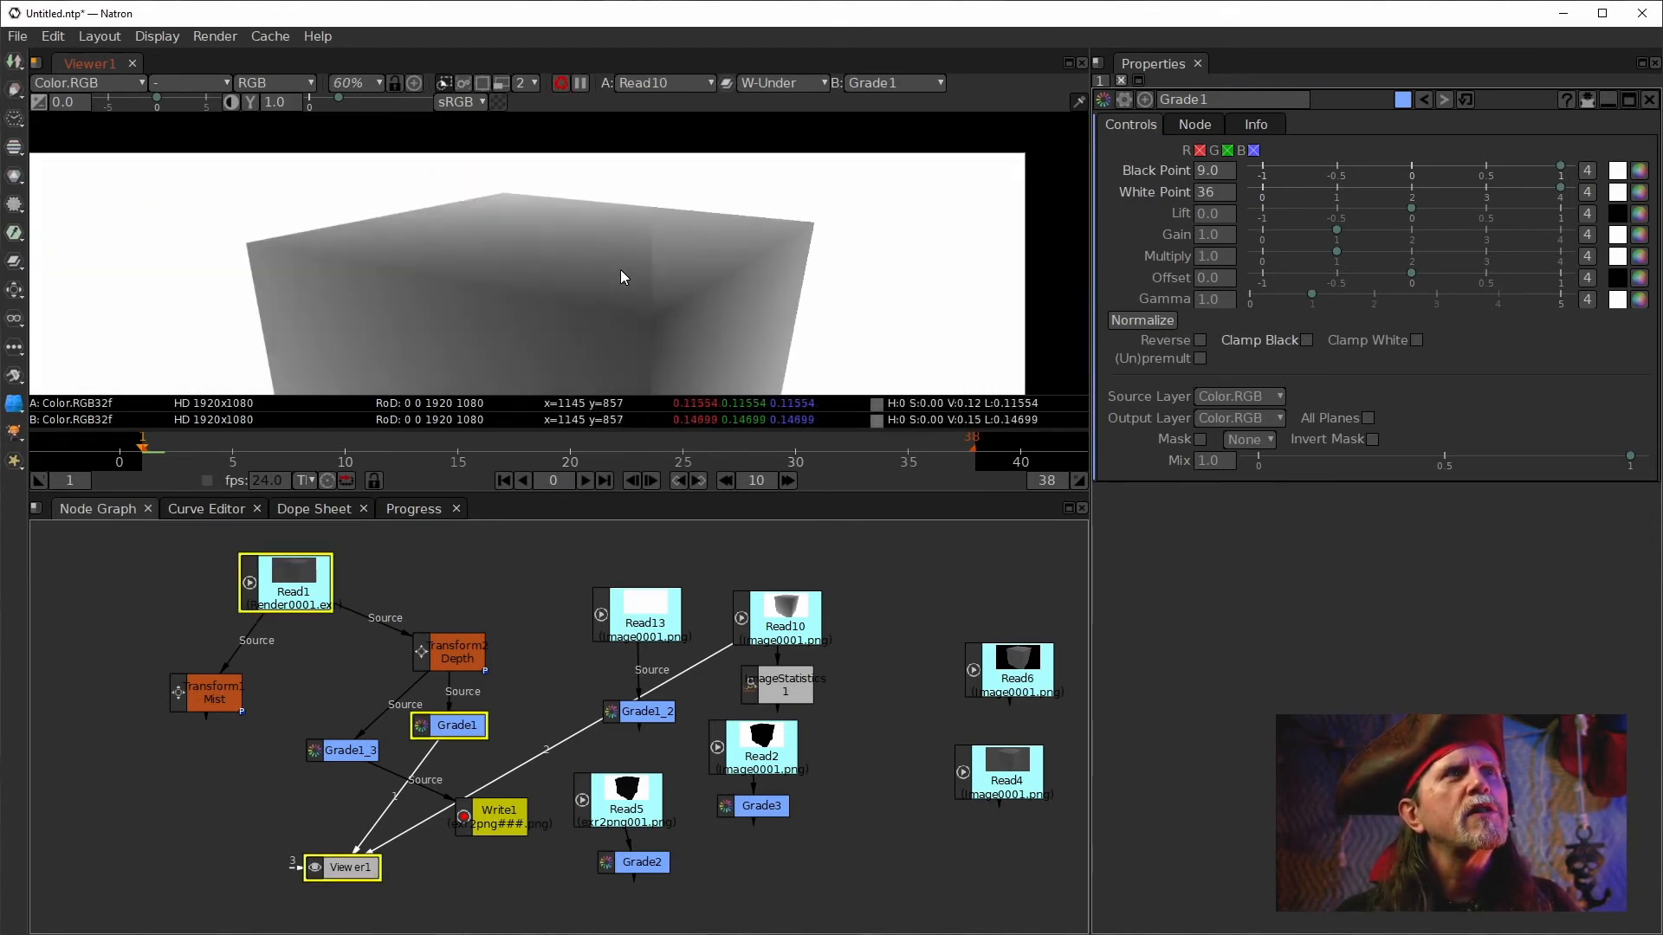
pyautogui.scroll(4, 622, 266)
pyautogui.scroll(-1, 661, 221)
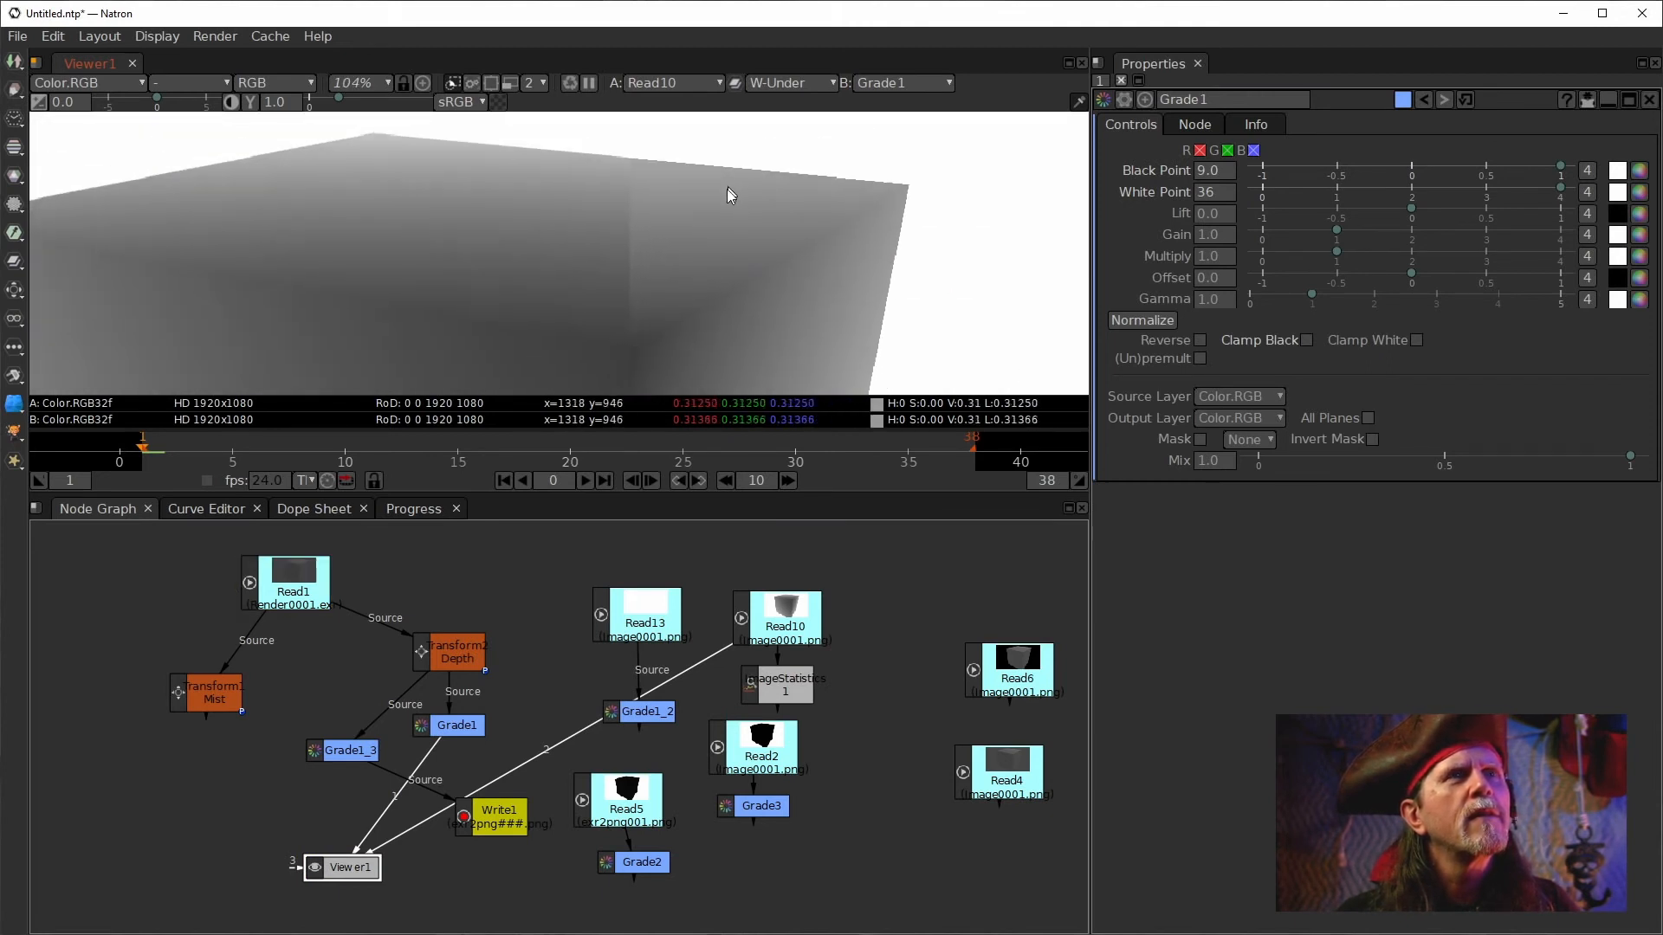
pyautogui.scroll(8, 729, 192)
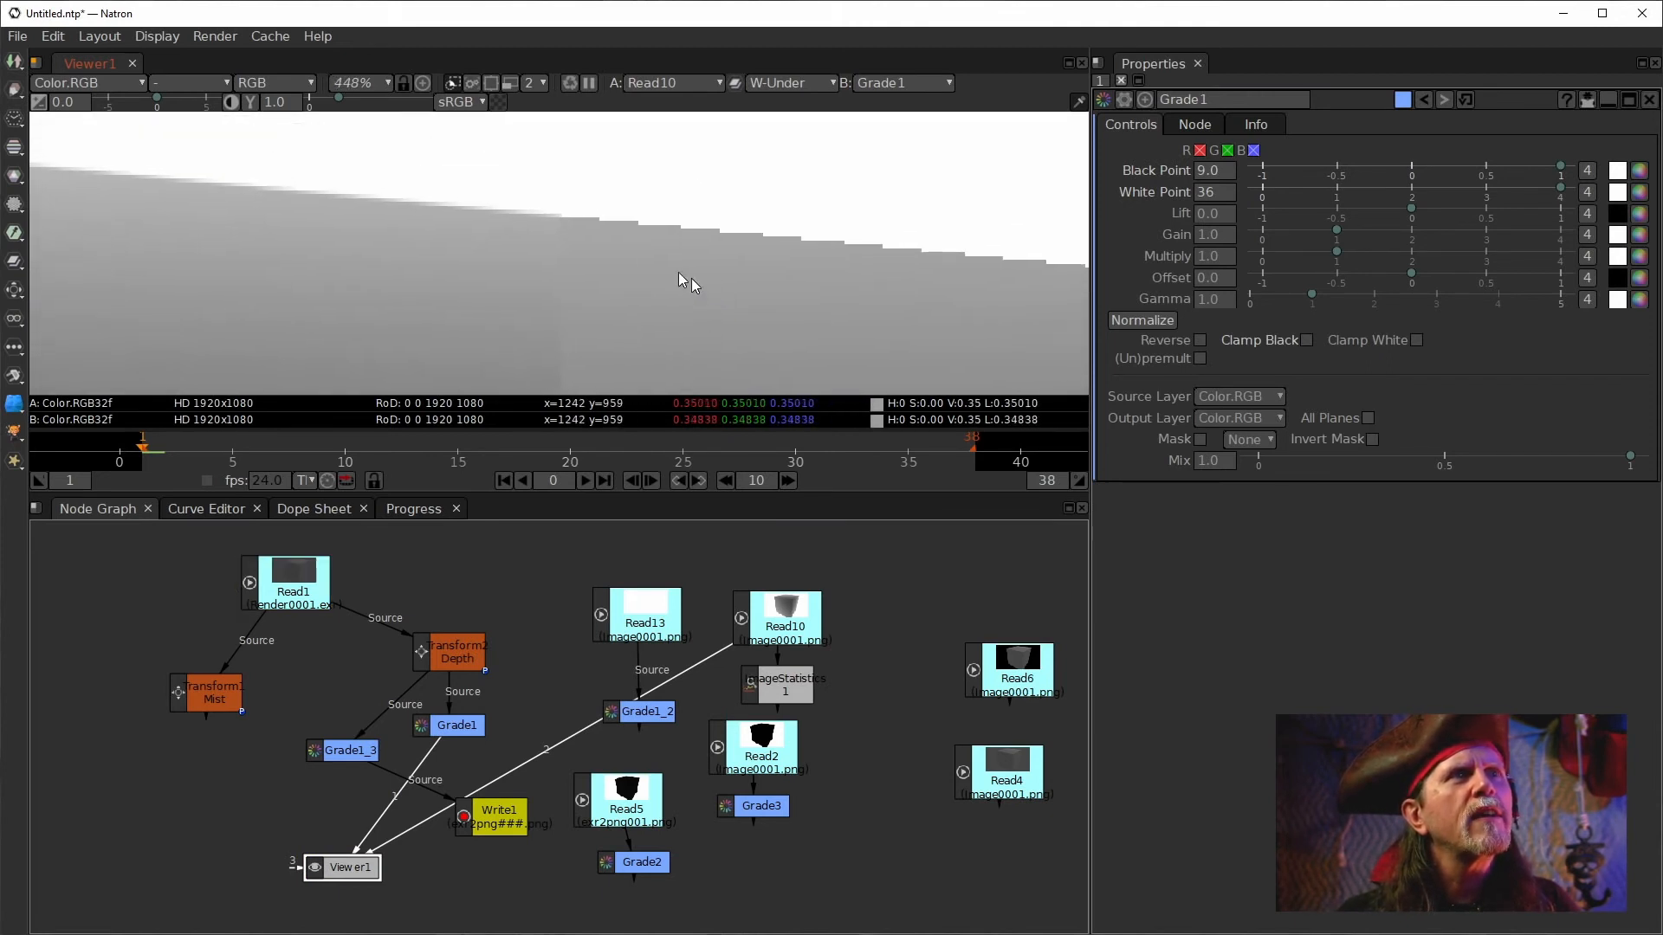
pyautogui.scroll(-6, 669, 310)
pyautogui.moveTo(667, 305); pyautogui.dragTo(680, 225)
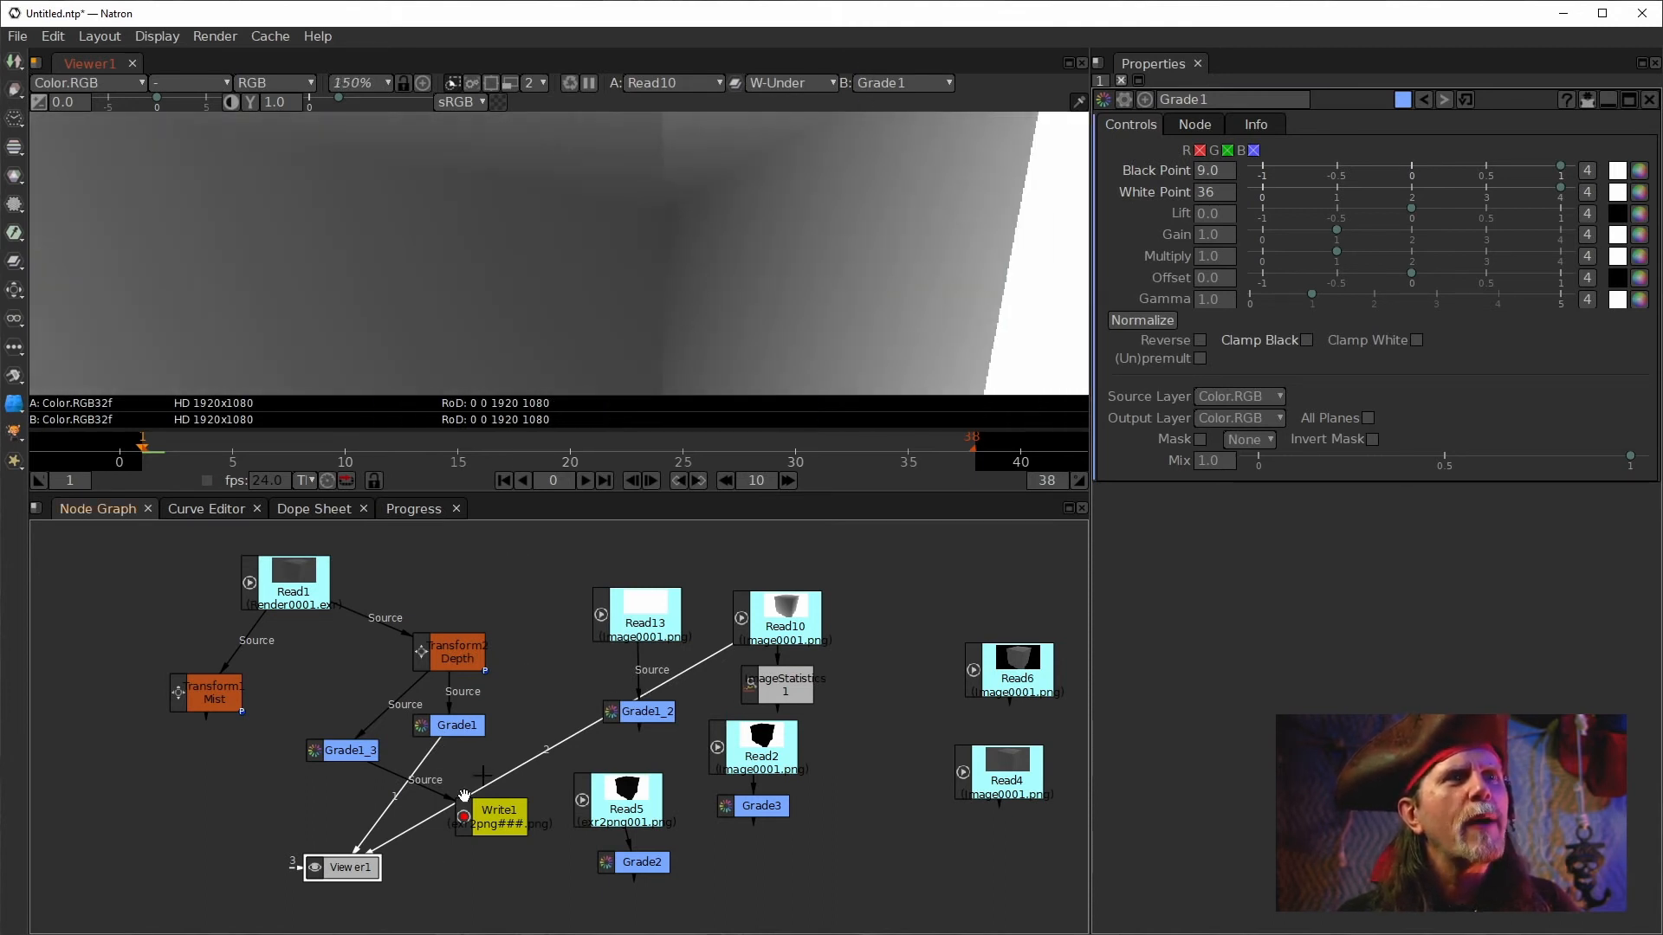
# View Read10 and then Grade1 in the viewer at high zoom to compare their edges.
pyautogui.click(769, 629)
pyautogui.press('1')
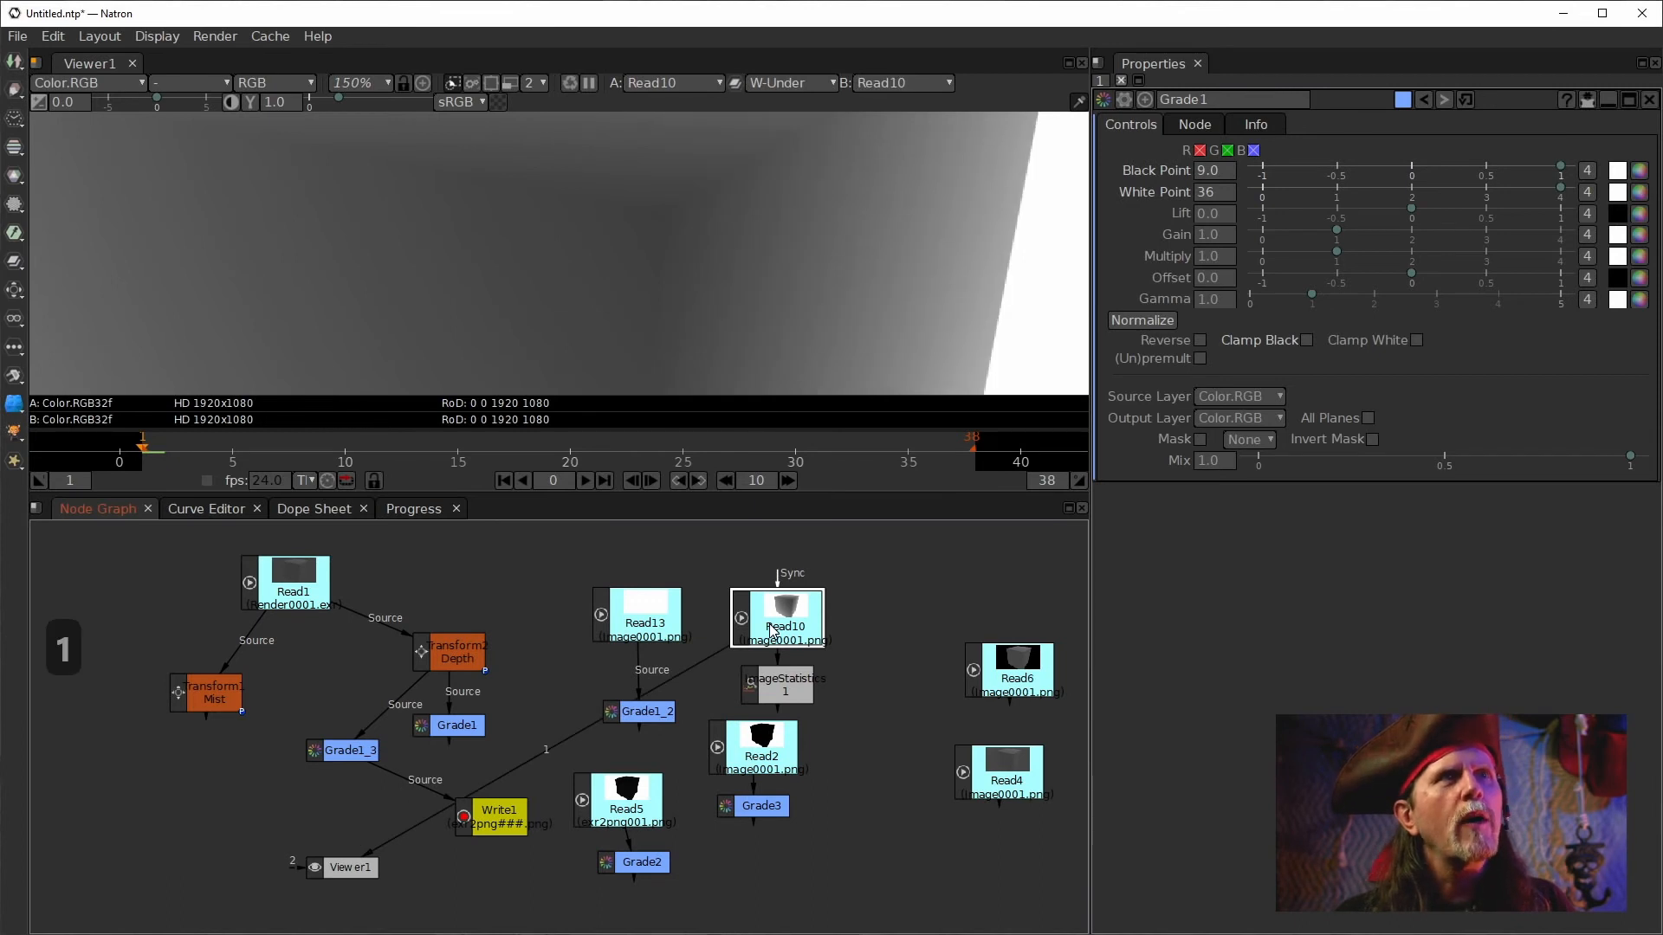
pyautogui.moveTo(921, 237); pyautogui.dragTo(693, 409)
pyautogui.scroll(10, 748, 226)
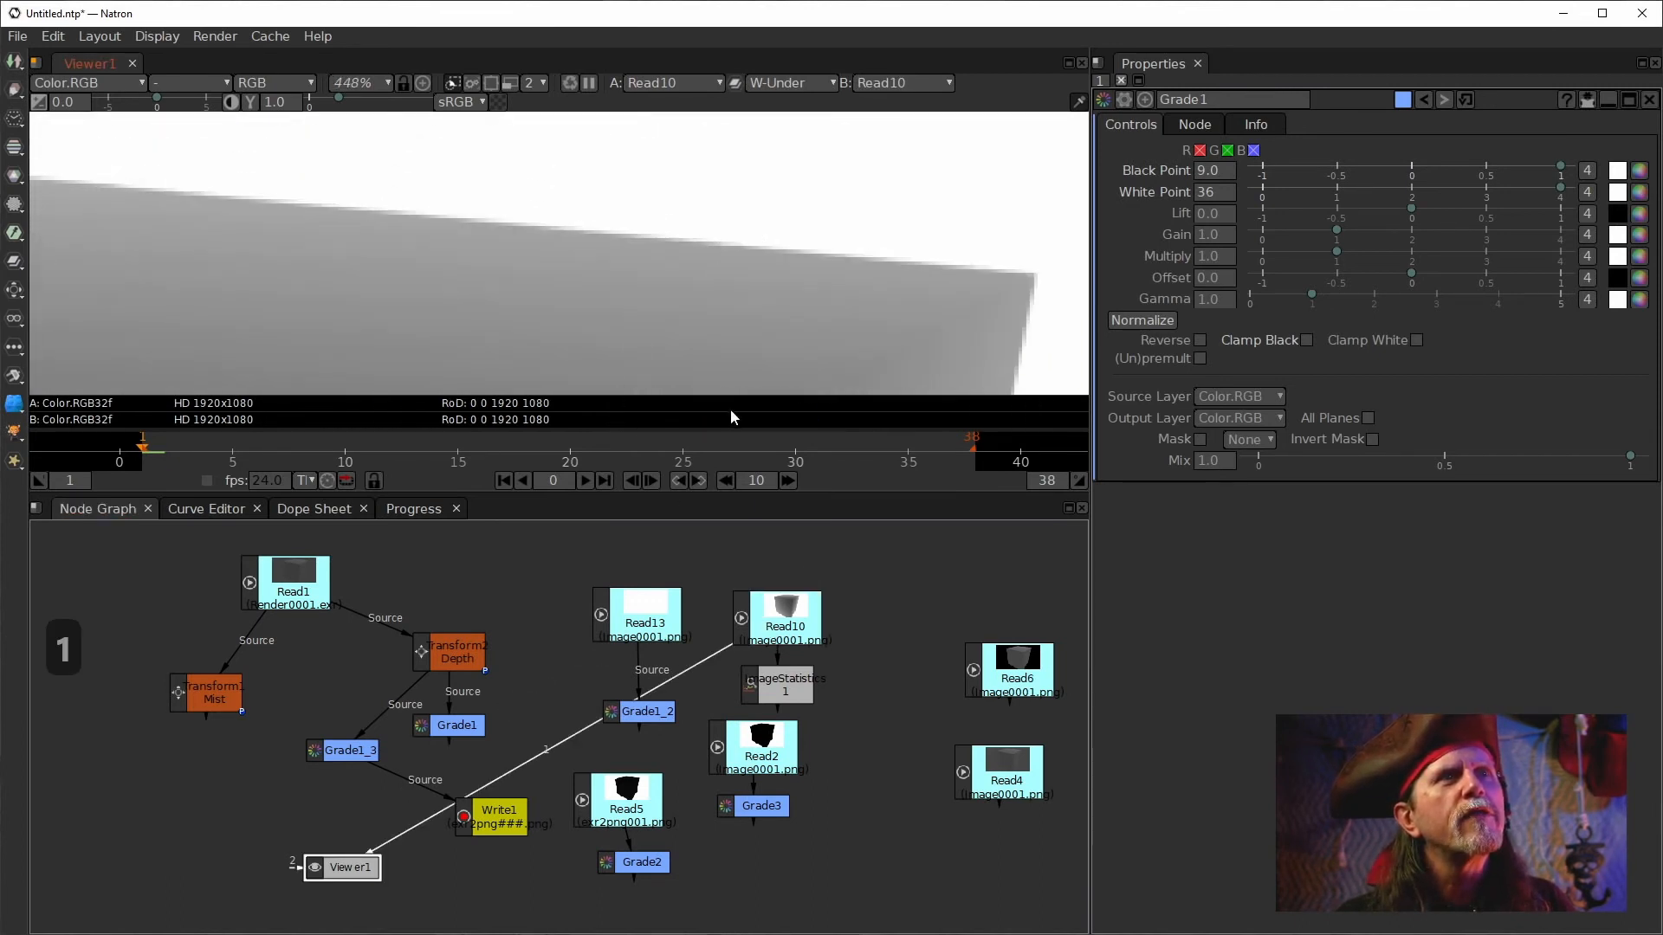
pyautogui.click(450, 725)
pyautogui.press('1')
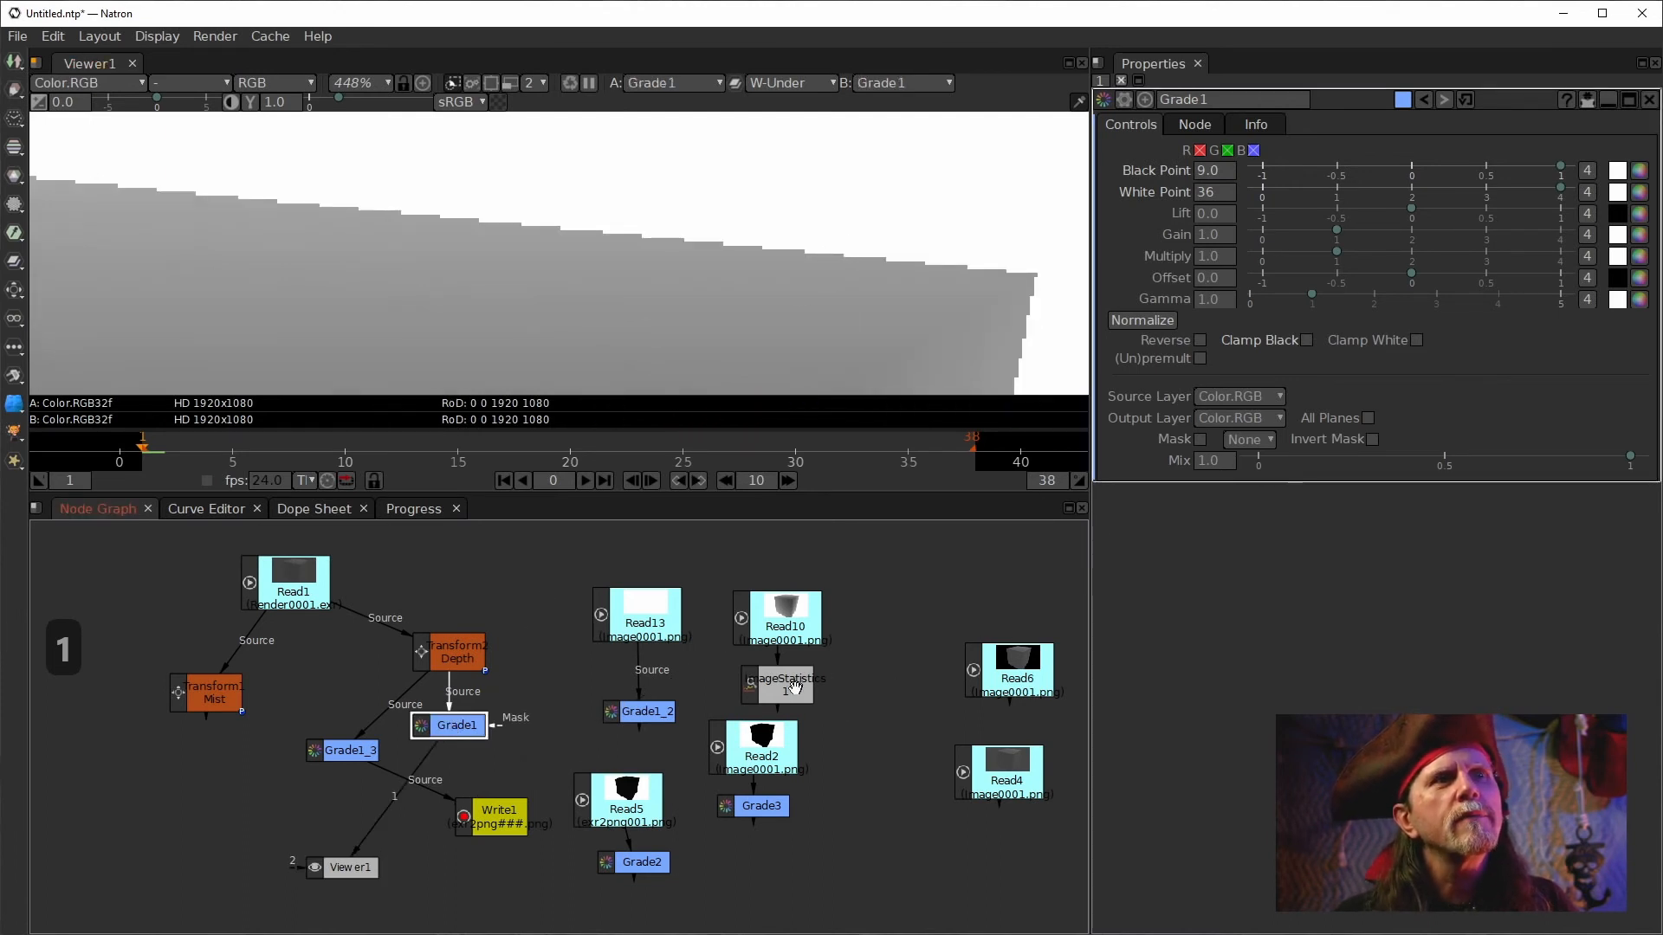
# View Grade1_2, Read10 and Grade1 in turn, then zoom out to show the whole cube.
pyautogui.click(641, 711)
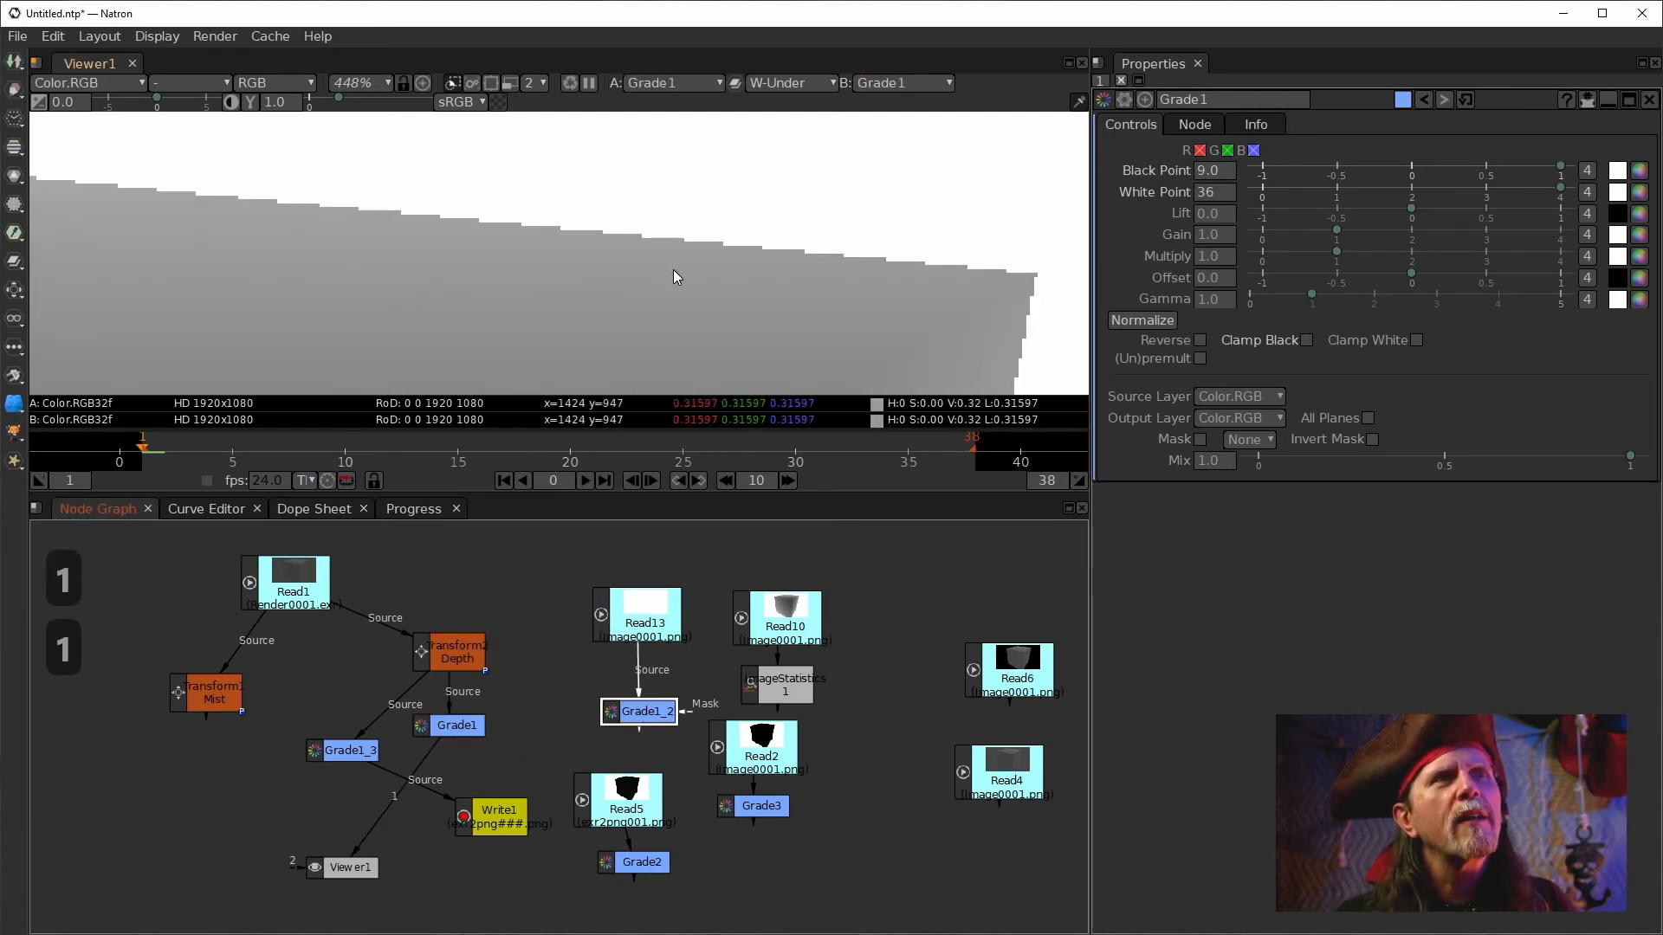
pyautogui.press('1')
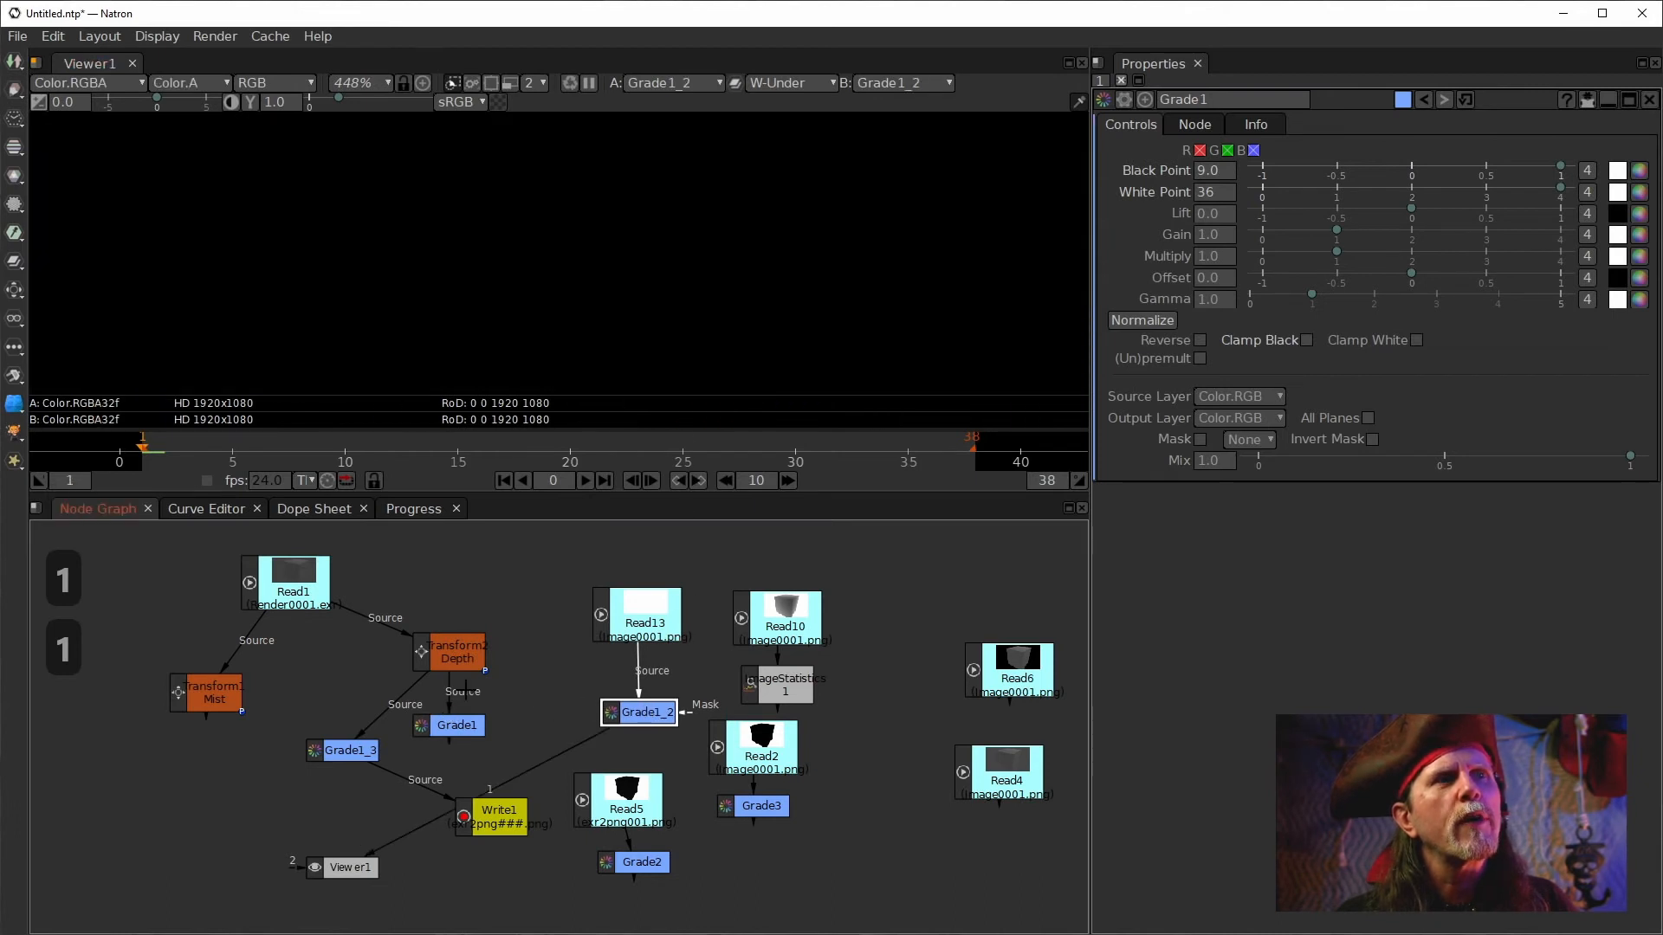
pyautogui.click(780, 611)
pyautogui.press('1')
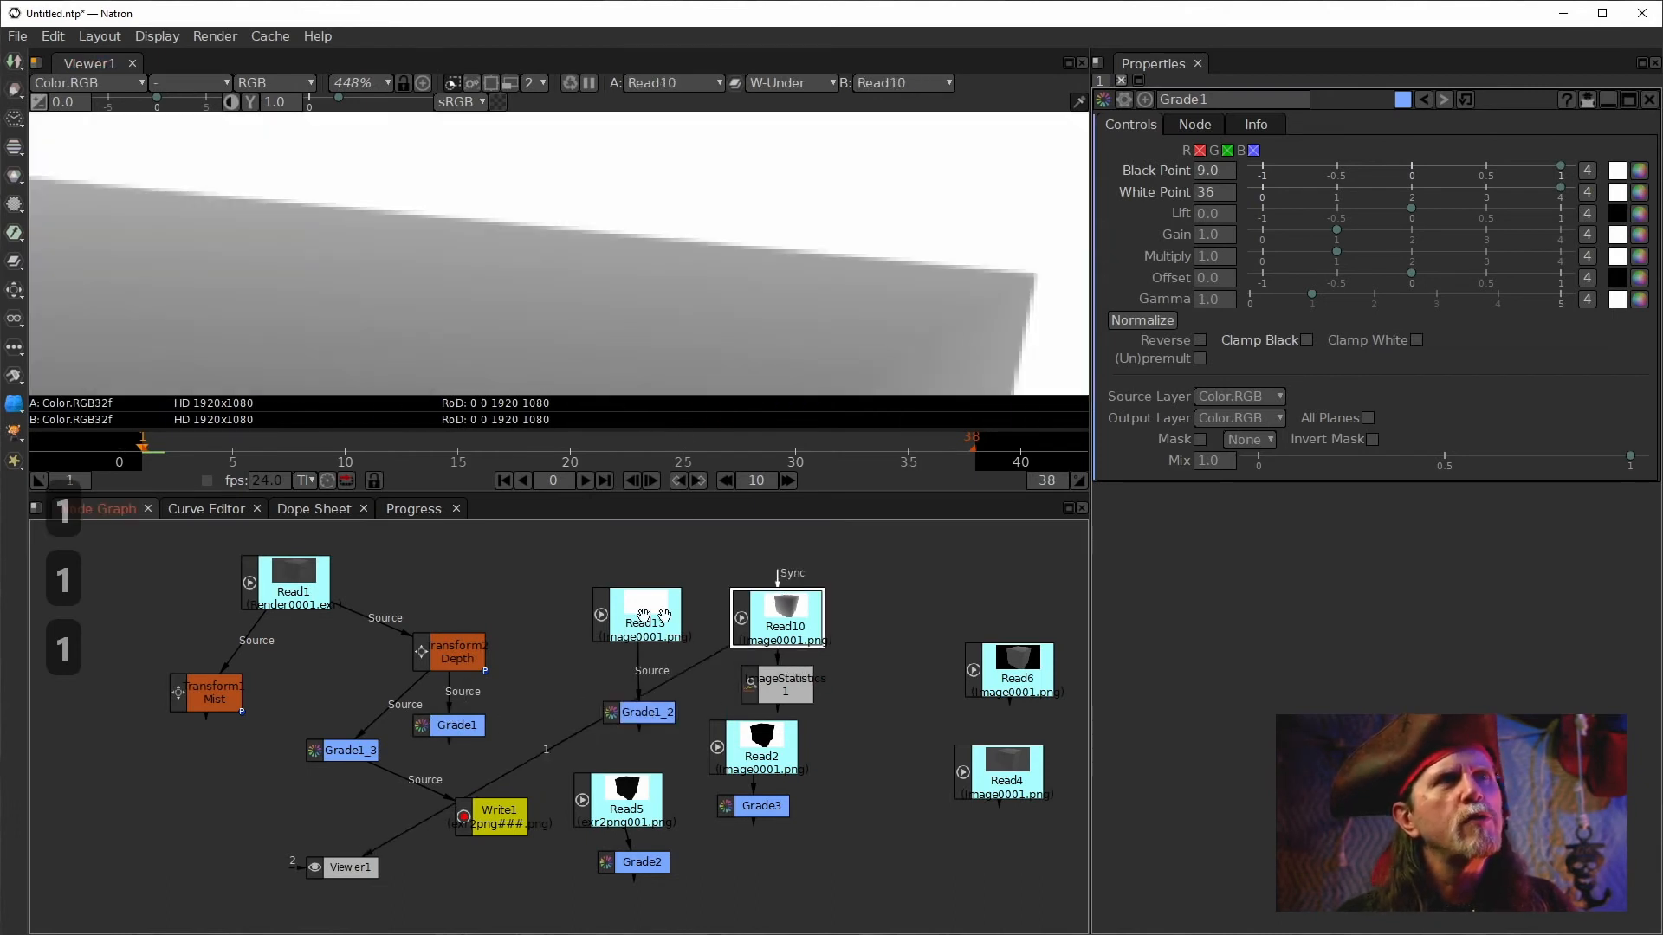
pyautogui.click(449, 725)
pyautogui.press('1')
pyautogui.scroll(-14, 659, 275)
pyautogui.moveTo(543, 327); pyautogui.dragTo(626, 154)
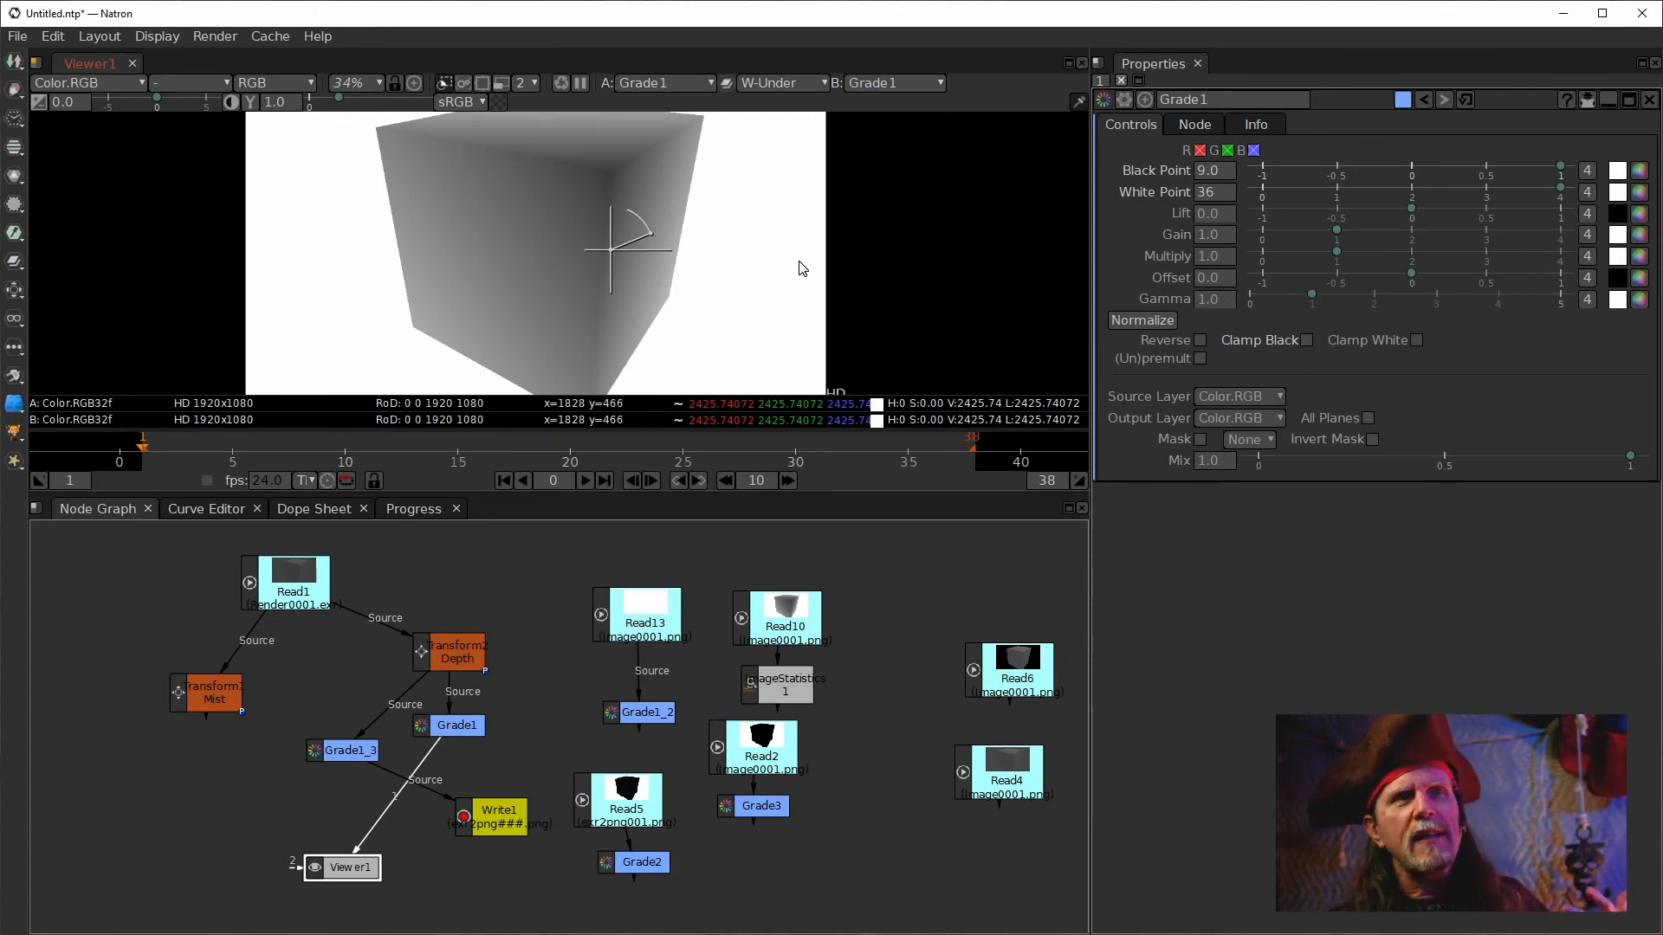
pyautogui.moveTo(803, 269); pyautogui.dragTo(720, 271)
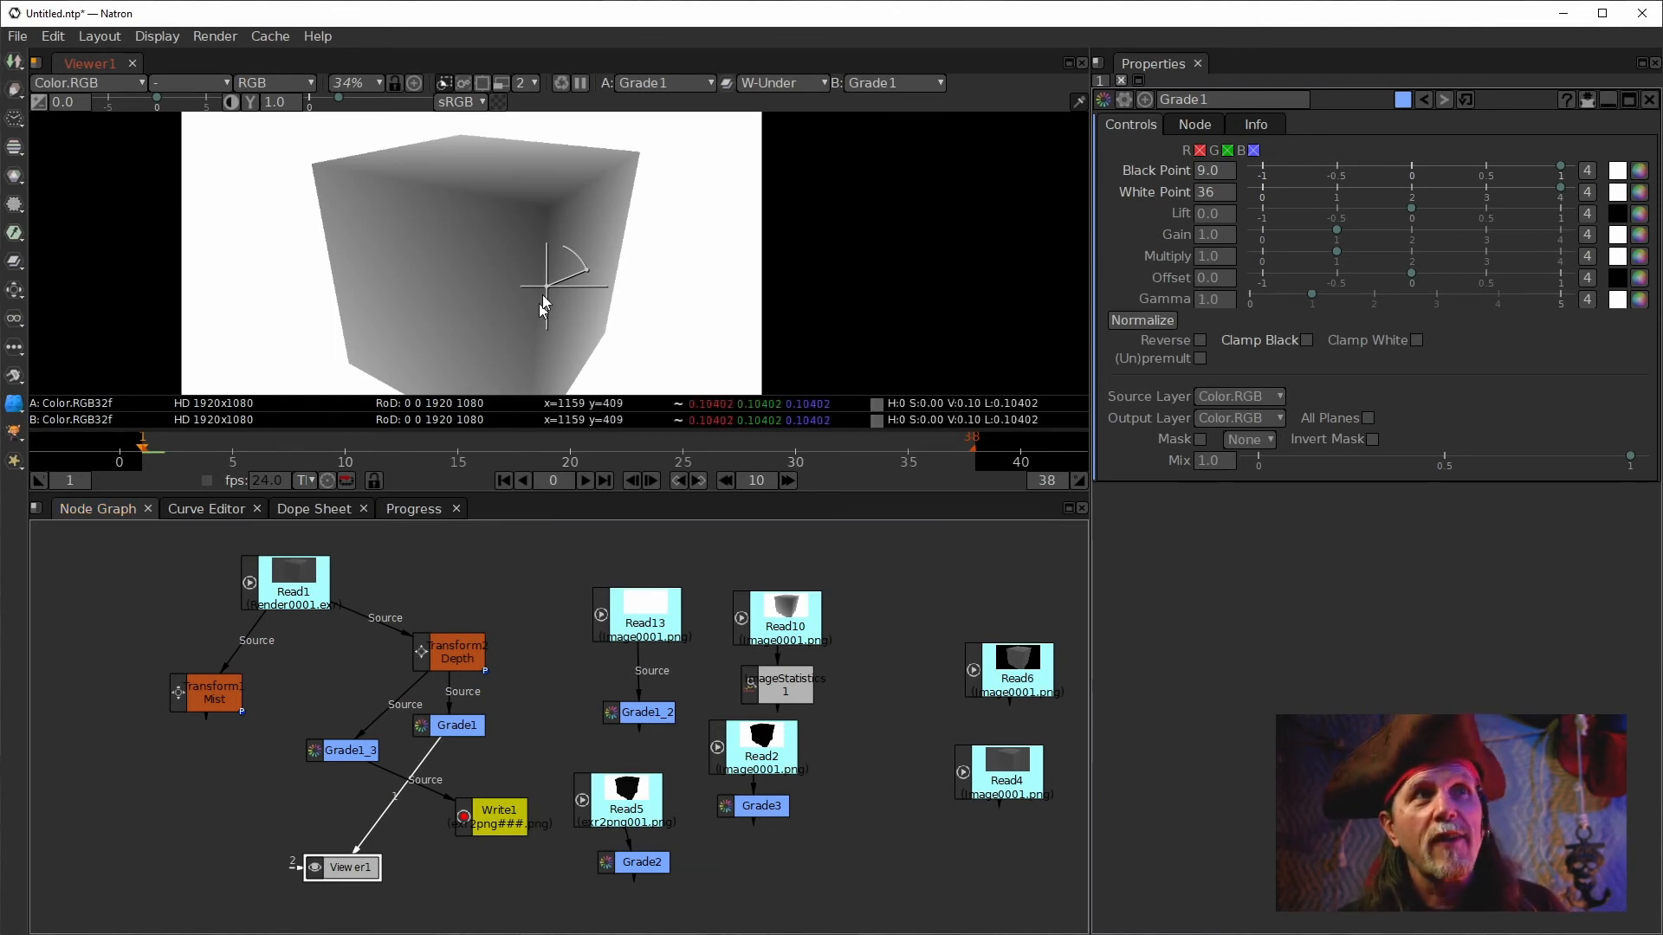
# Inspect the png output folder and its EXR render files in File Explorer.
pyautogui.click(798, 625)
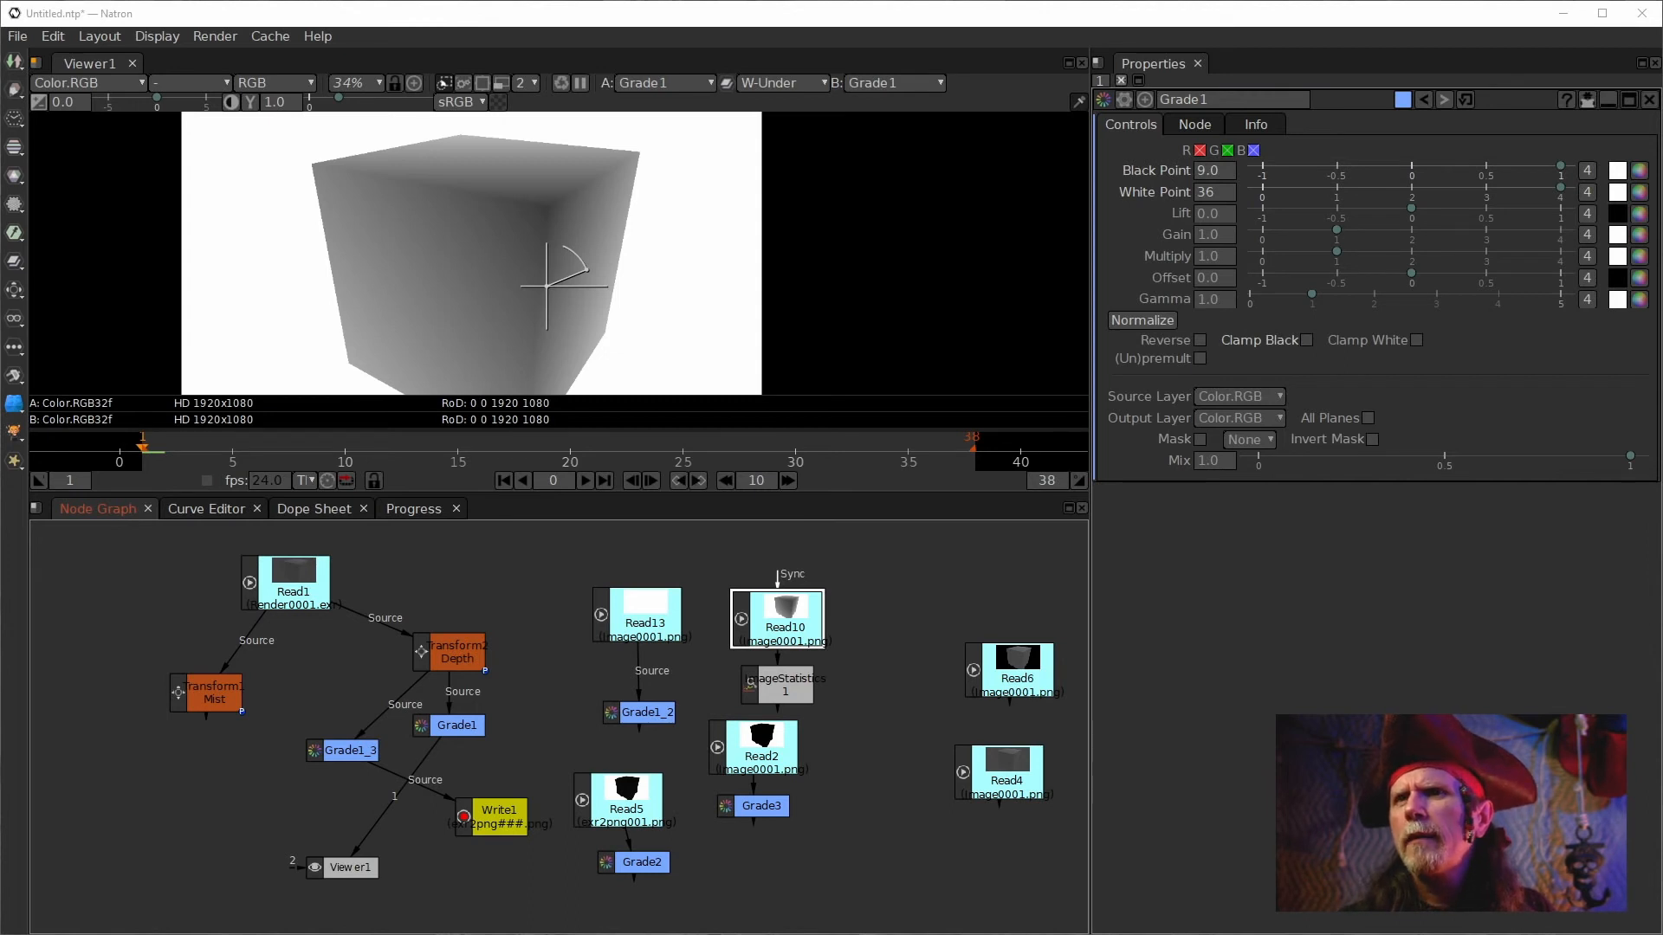
pyautogui.moveTo(888, 299); pyautogui.dragTo(561, 265)
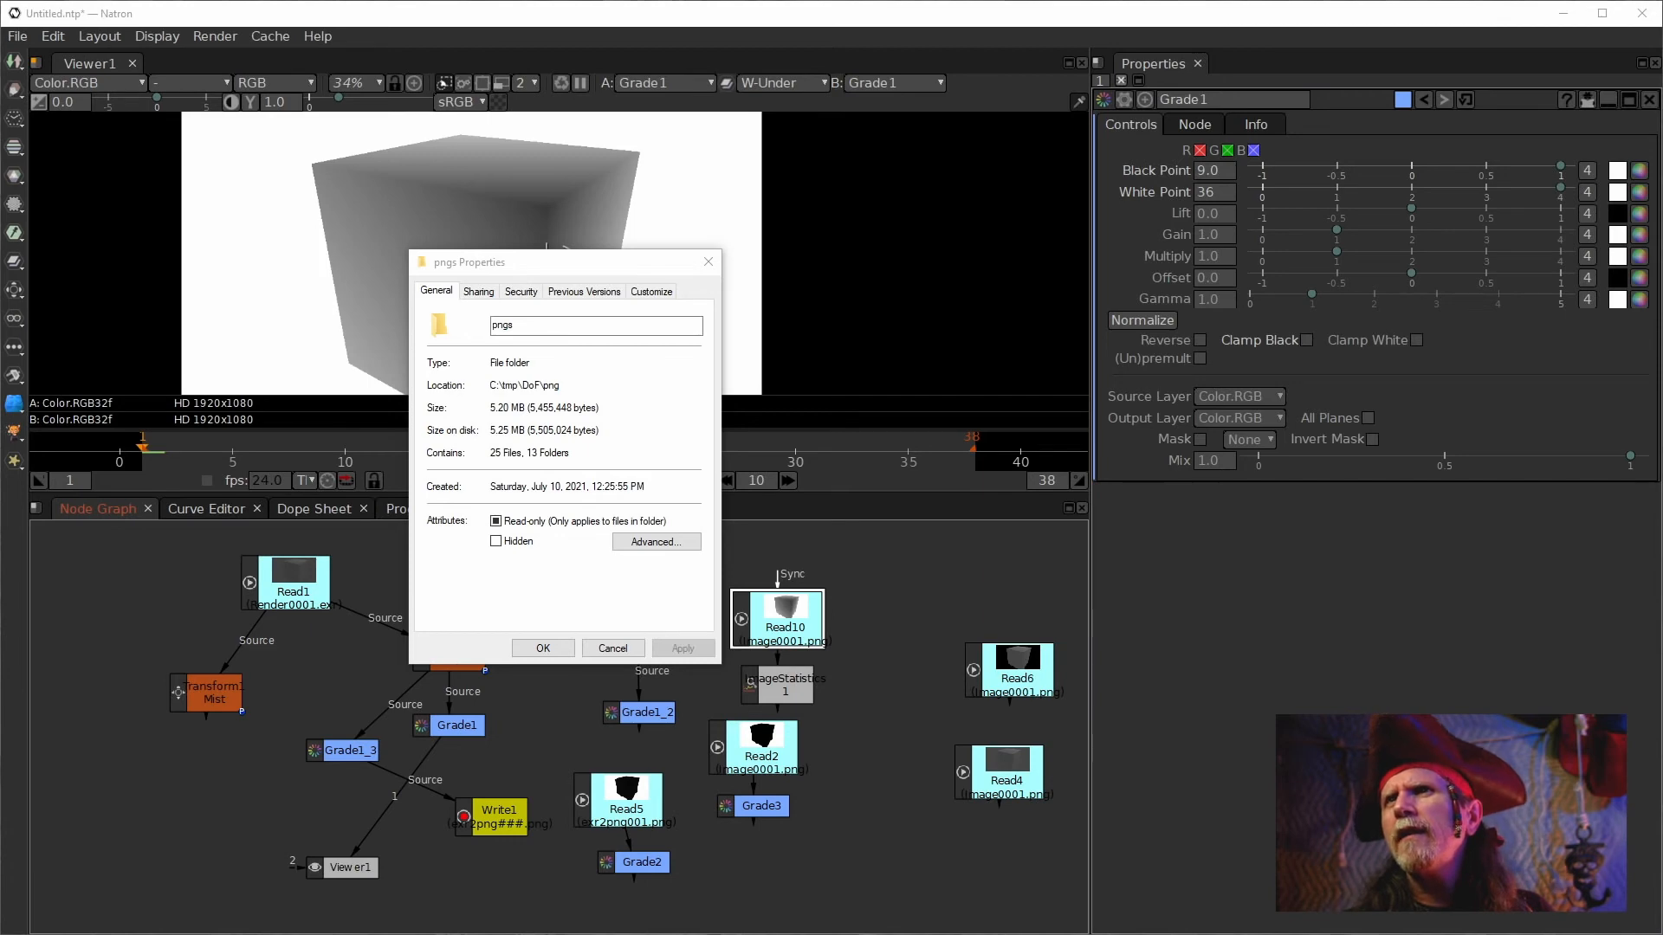
pyautogui.moveTo(1661, 100); pyautogui.dragTo(909, 203)
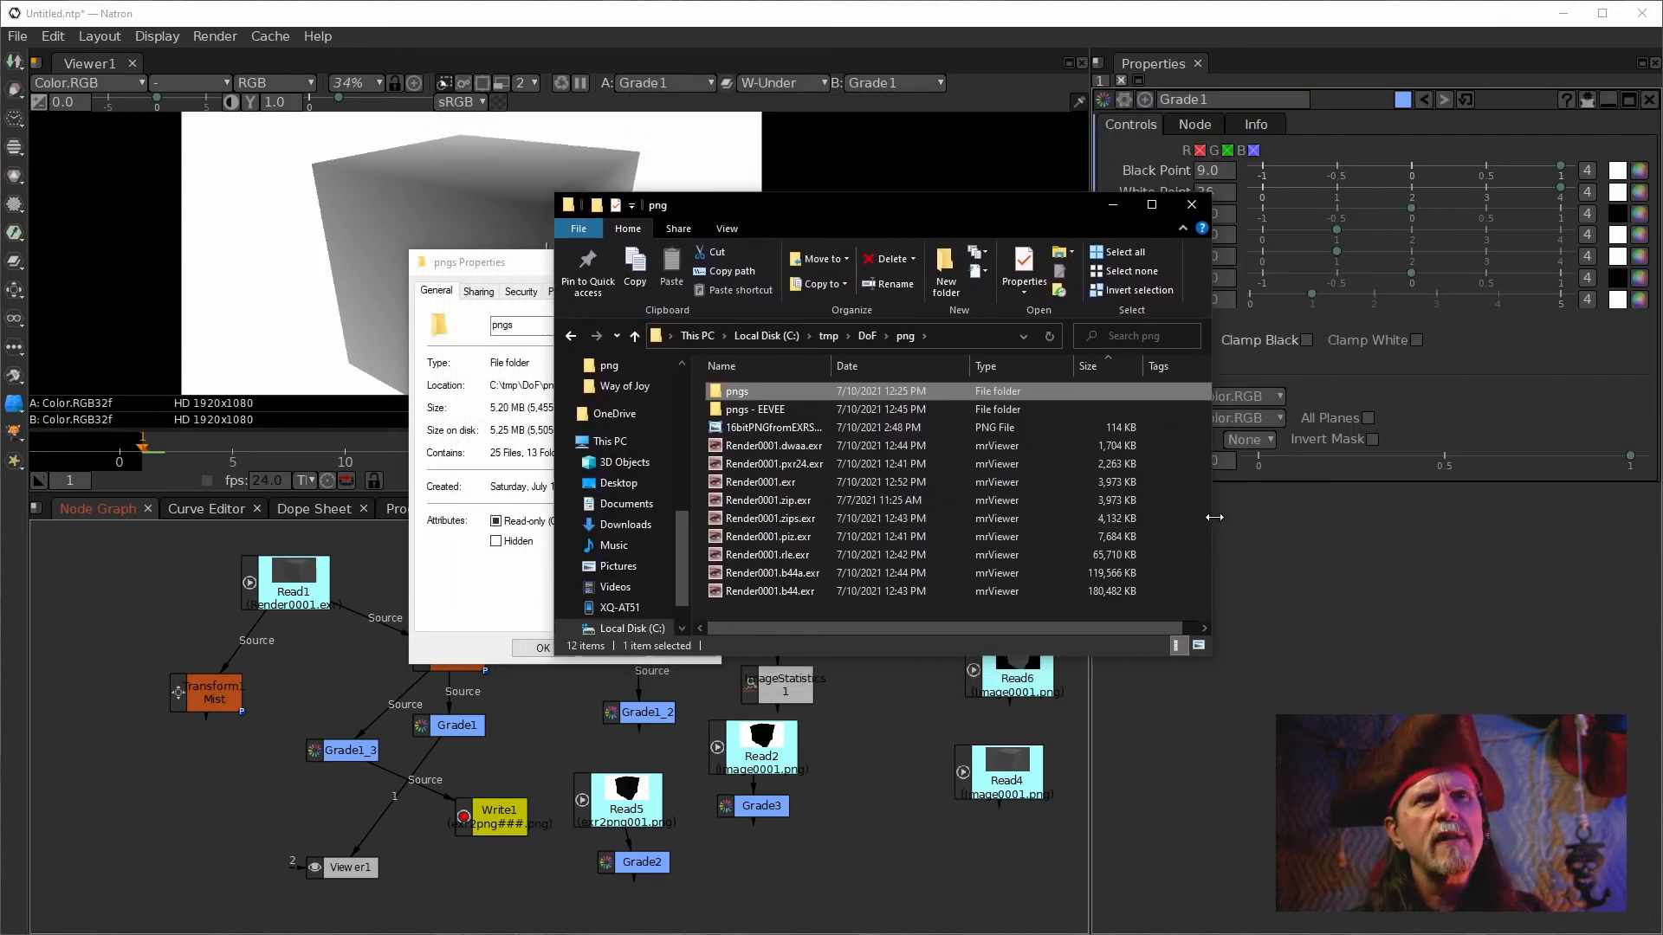
pyautogui.moveTo(1247, 517); pyautogui.dragTo(1372, 517)
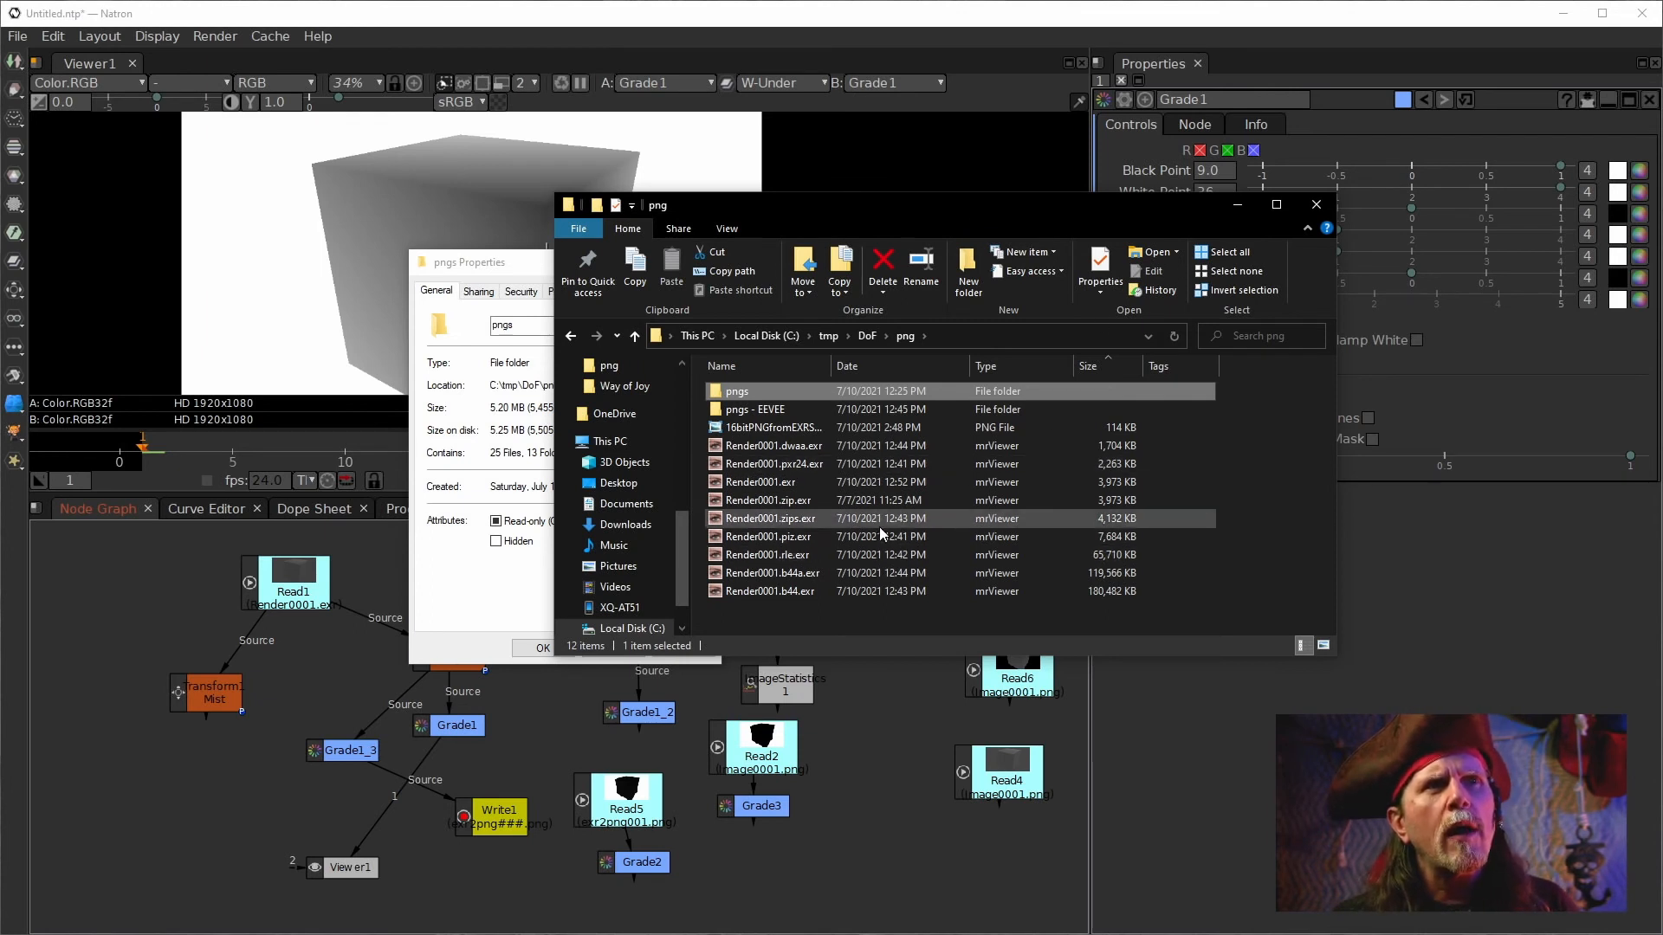
pyautogui.click(751, 482)
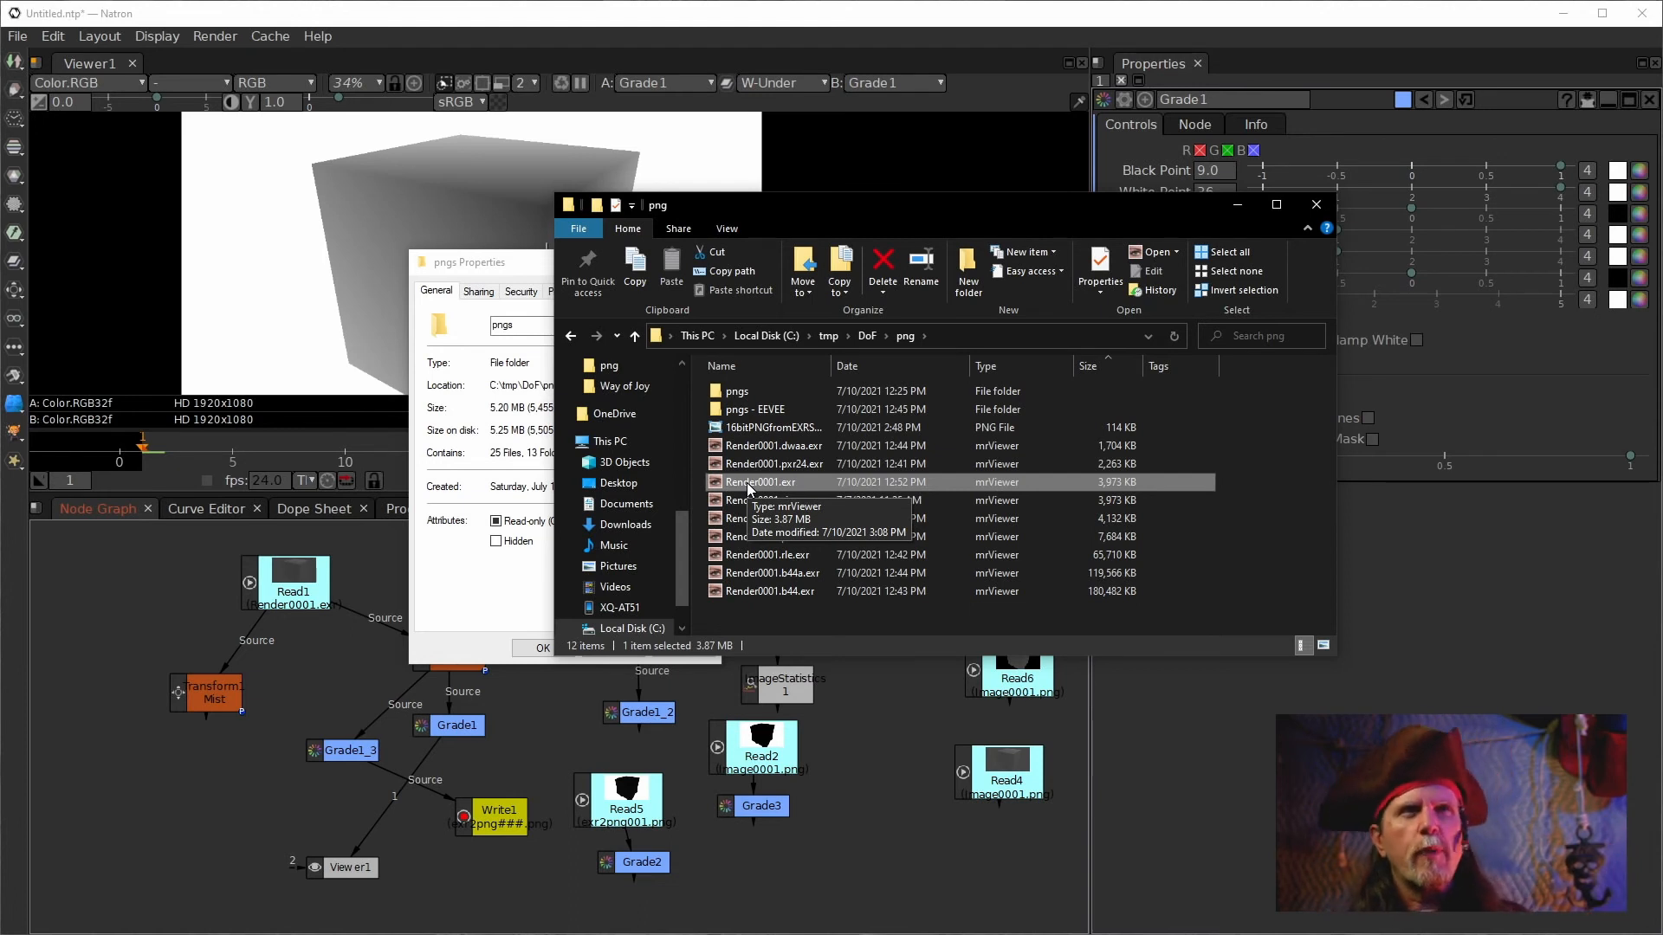
pyautogui.click(1456, 5)
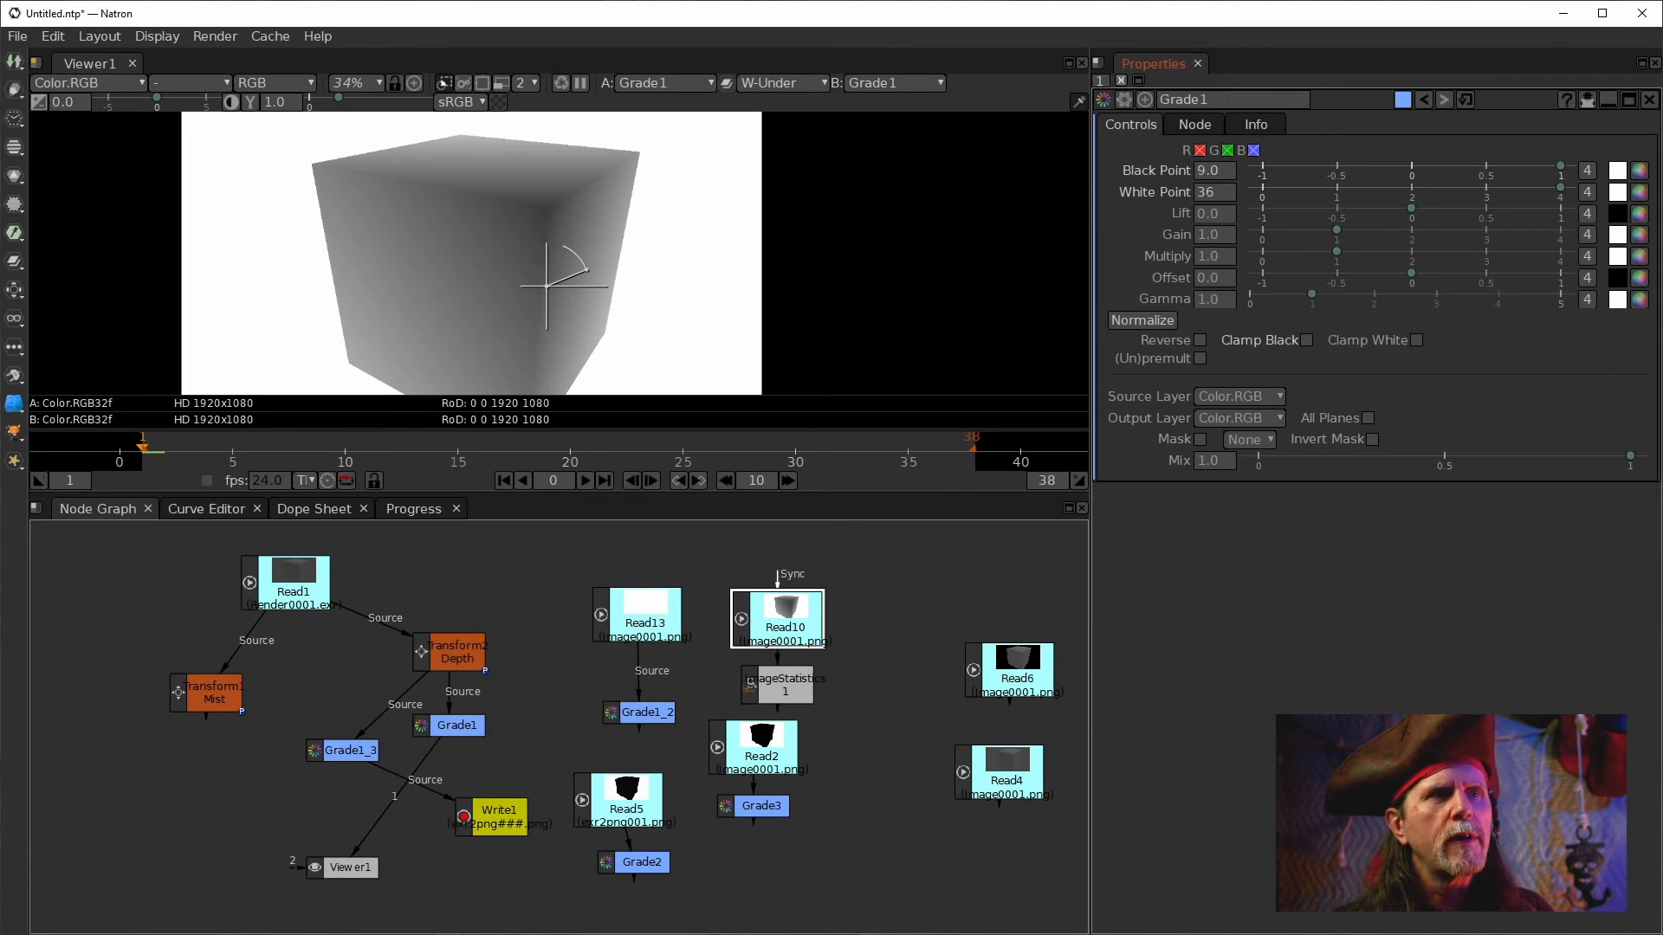
# Open Write1's properties and review its output file path.
pyautogui.doubleClick(472, 811)
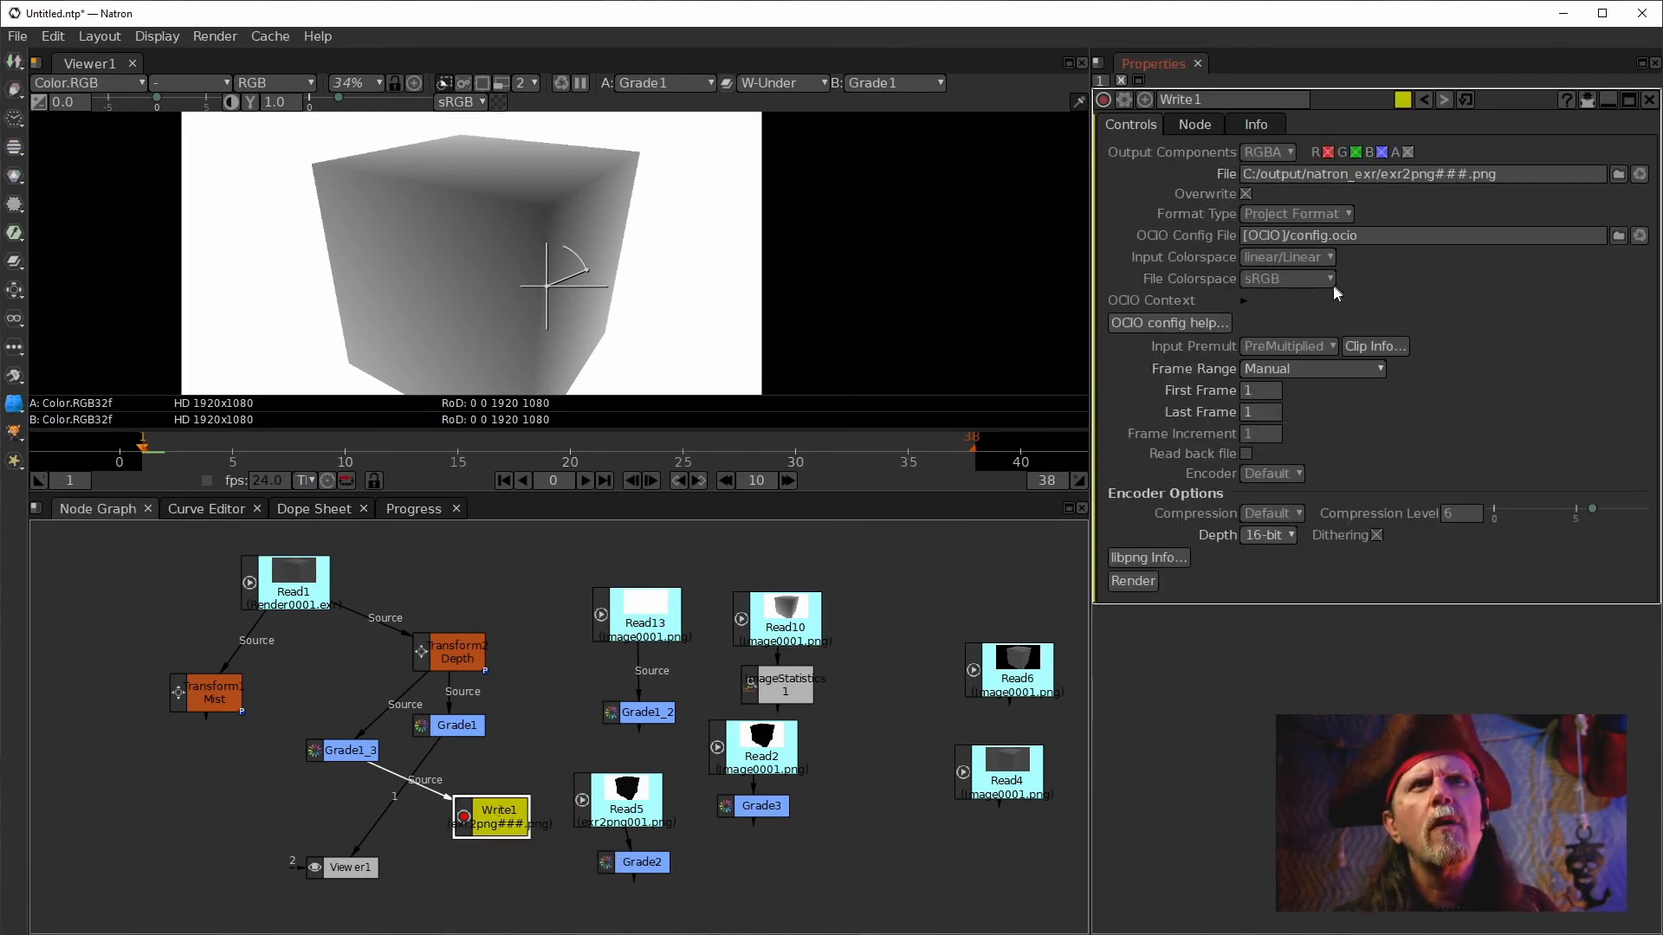
pyautogui.moveTo(1500, 175); pyautogui.dragTo(1474, 175)
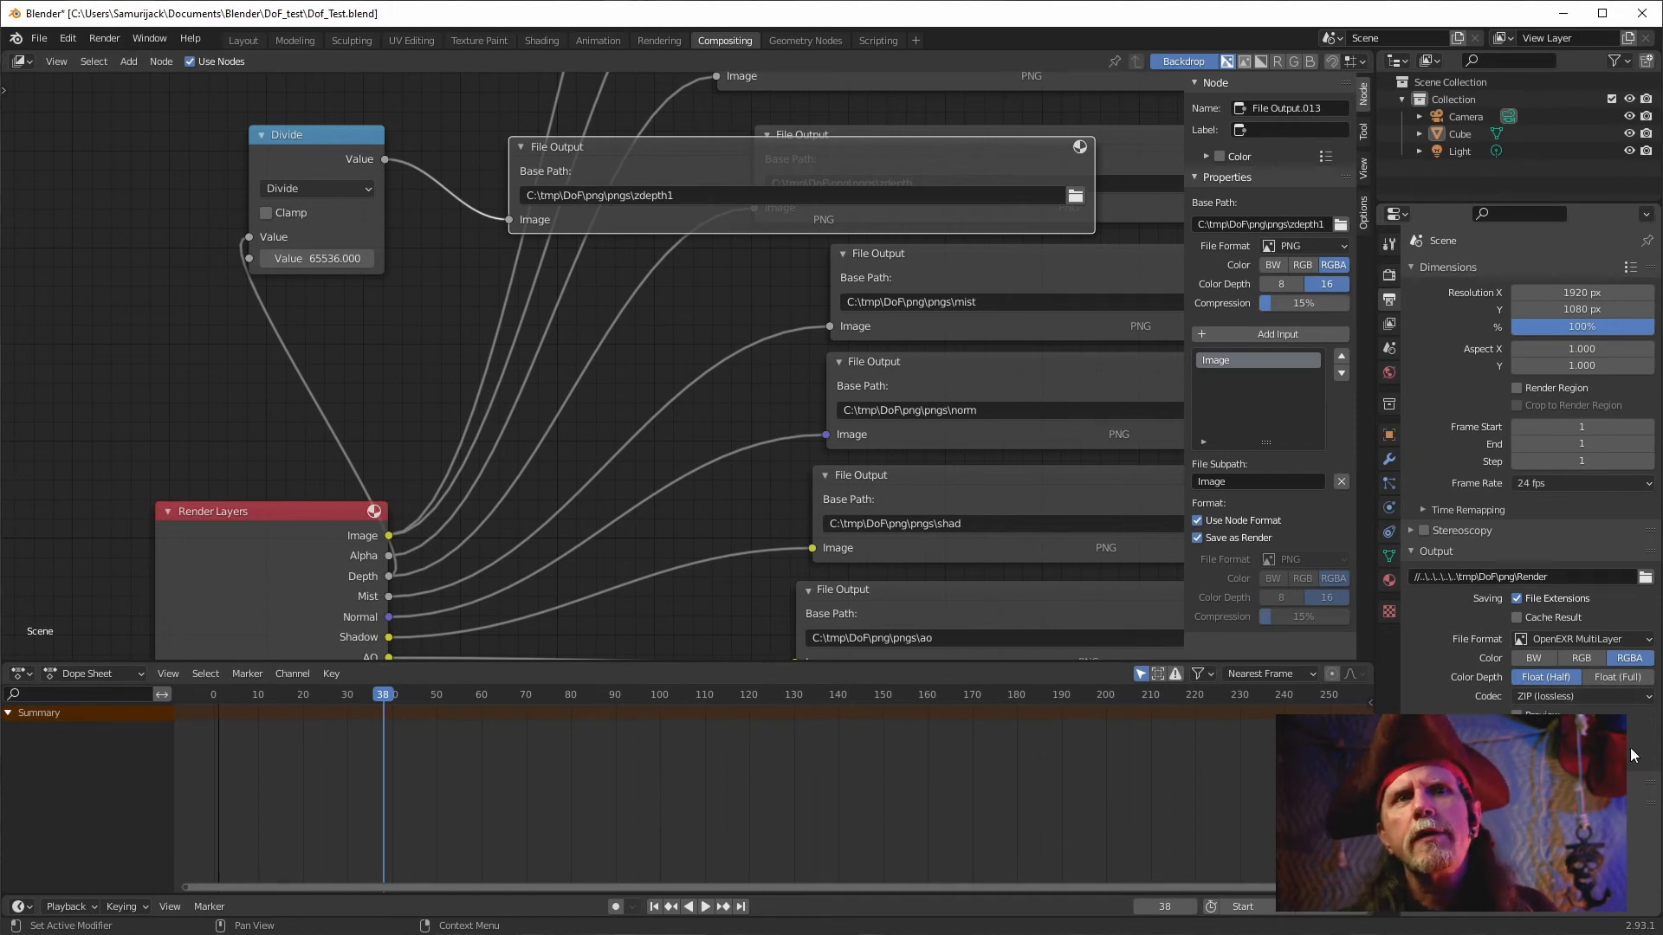
# Switch to Blender and open the output Codec options of the render settings.
pyautogui.click(1536, 698)
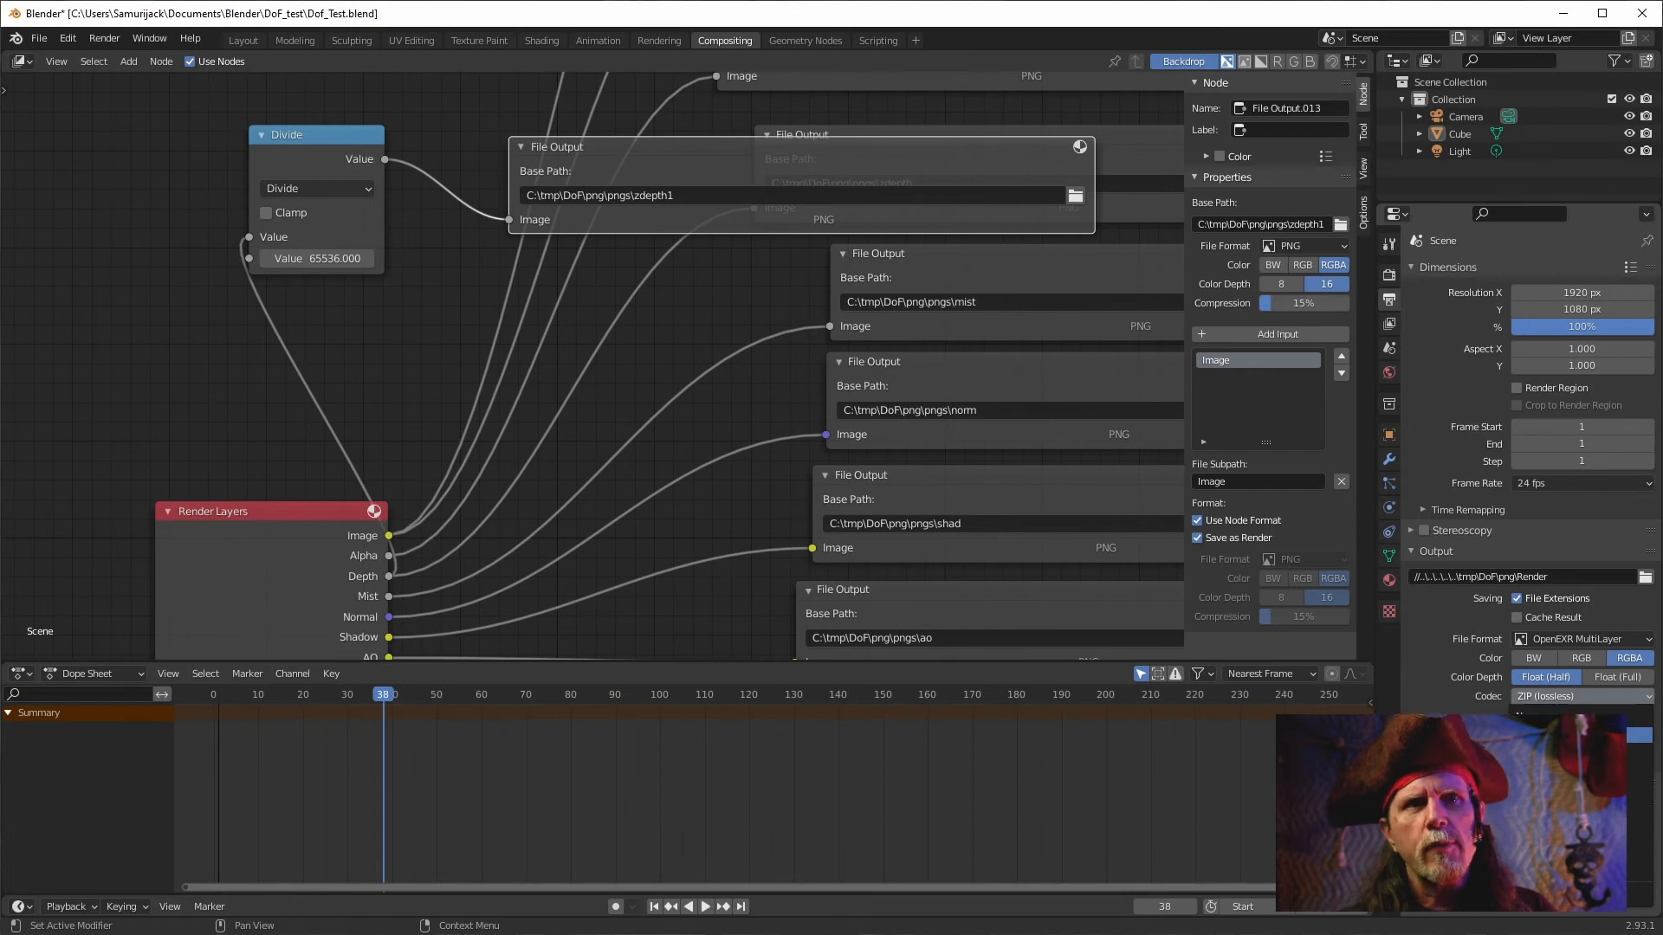
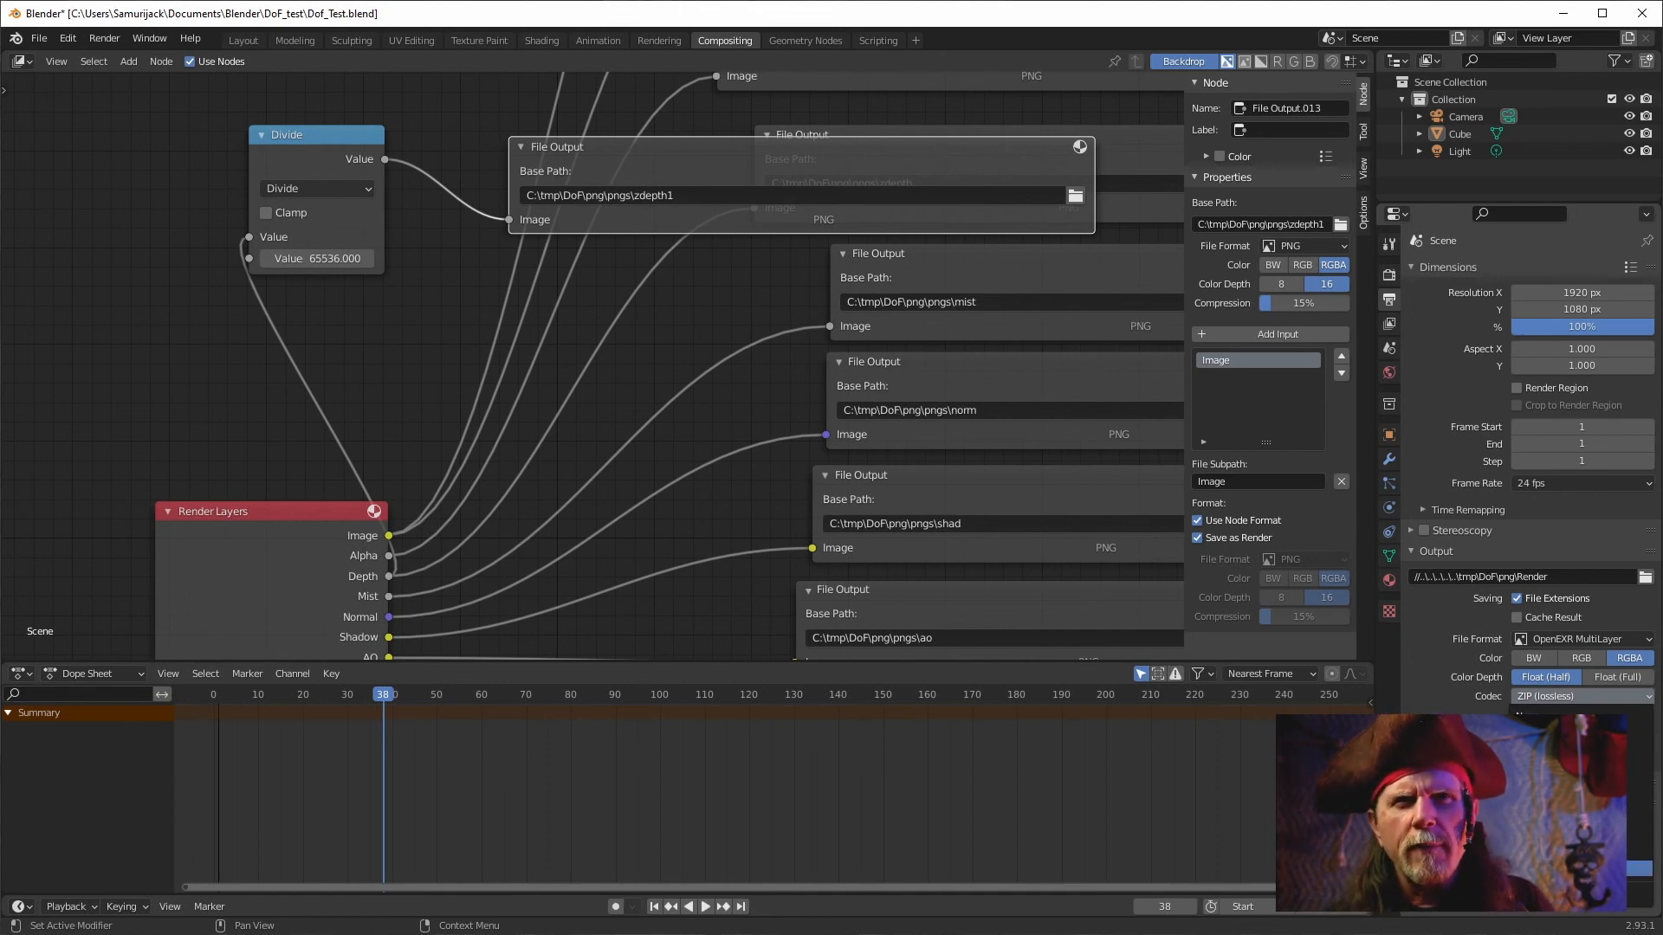
# Set the EXR output codec to DWAA (lossy).
pyautogui.click(1582, 869)
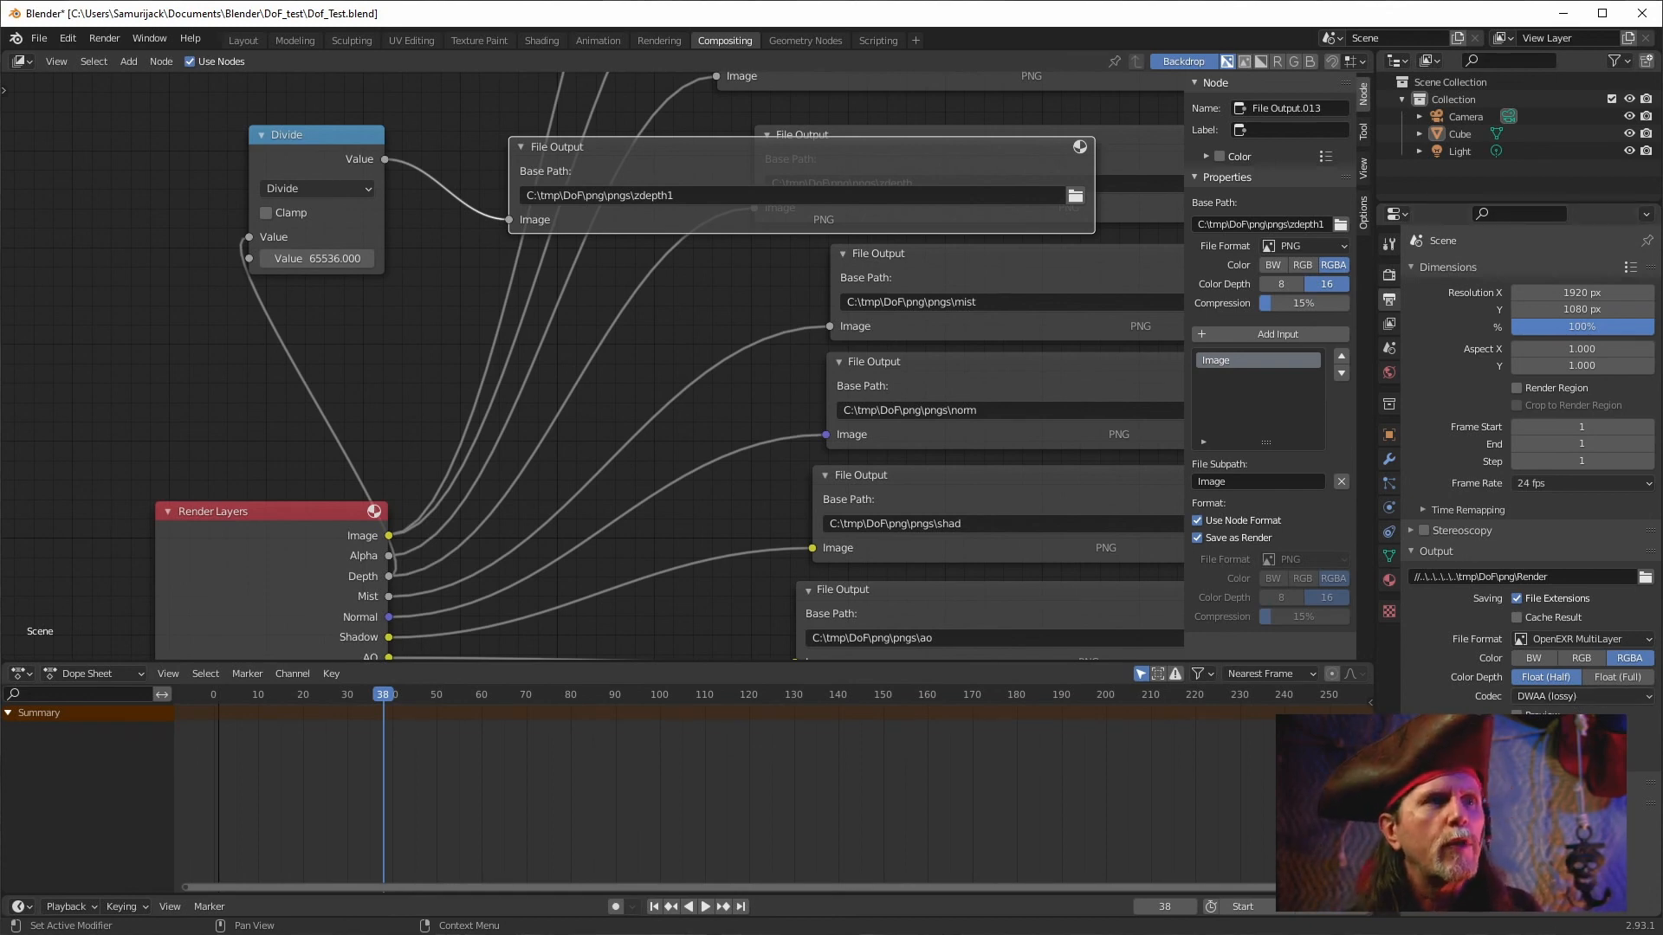
# Open the png render folder in File Explorer to compare the EXR renders, then switch back to Natron.
pyautogui.click(243, 934)
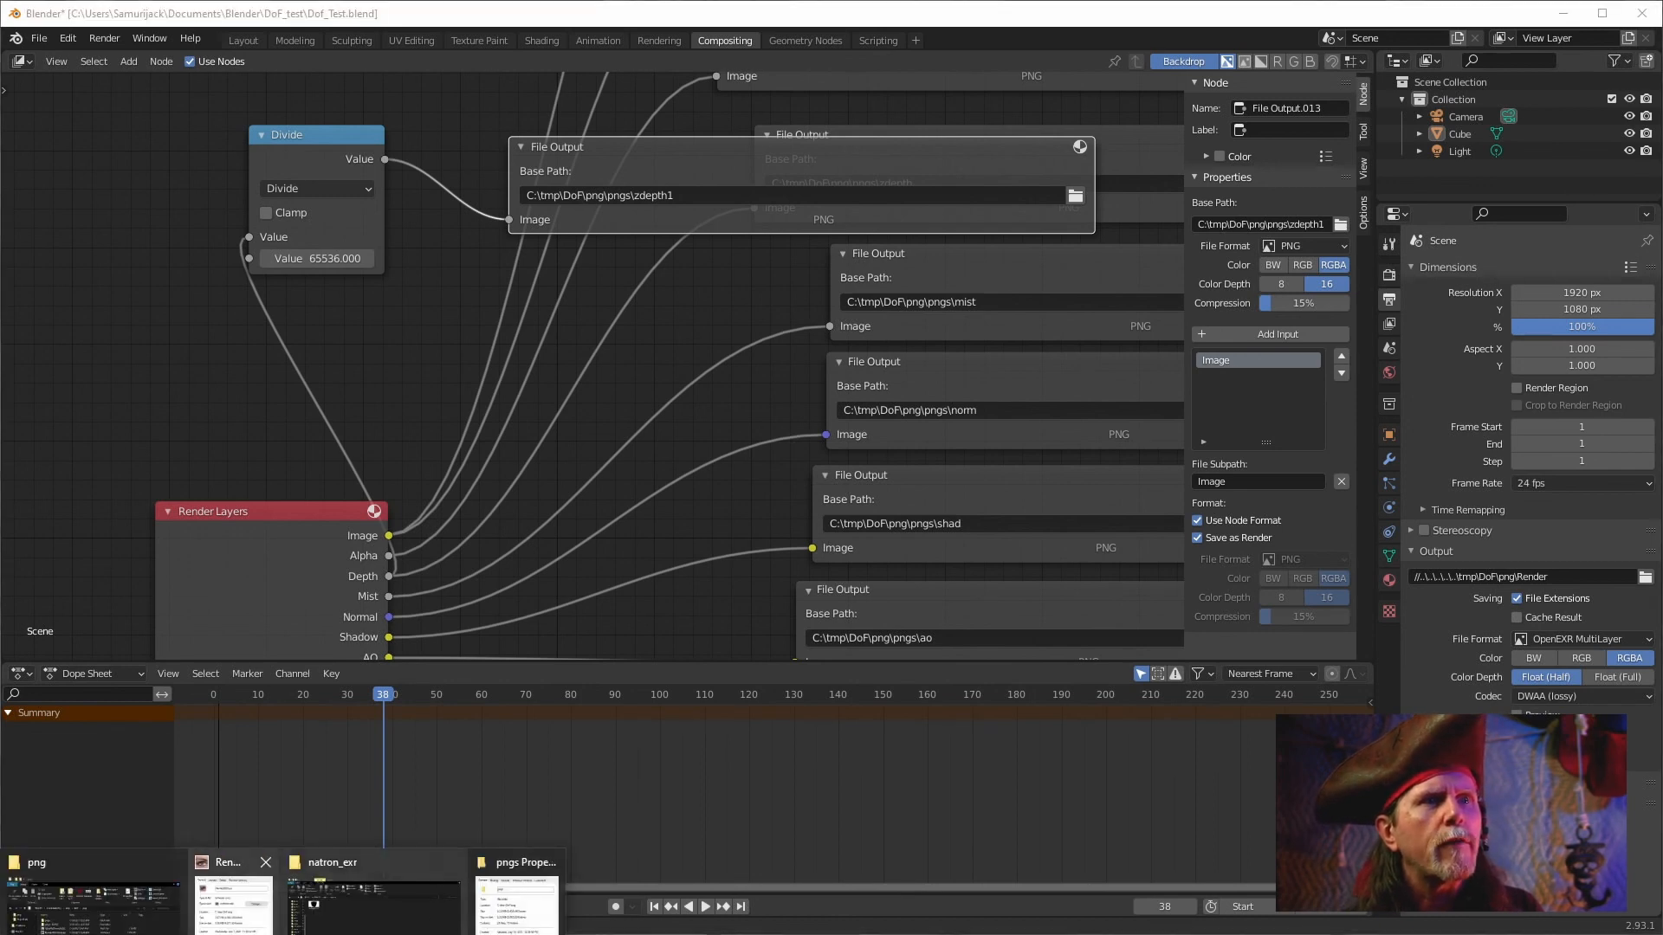
pyautogui.click(91, 896)
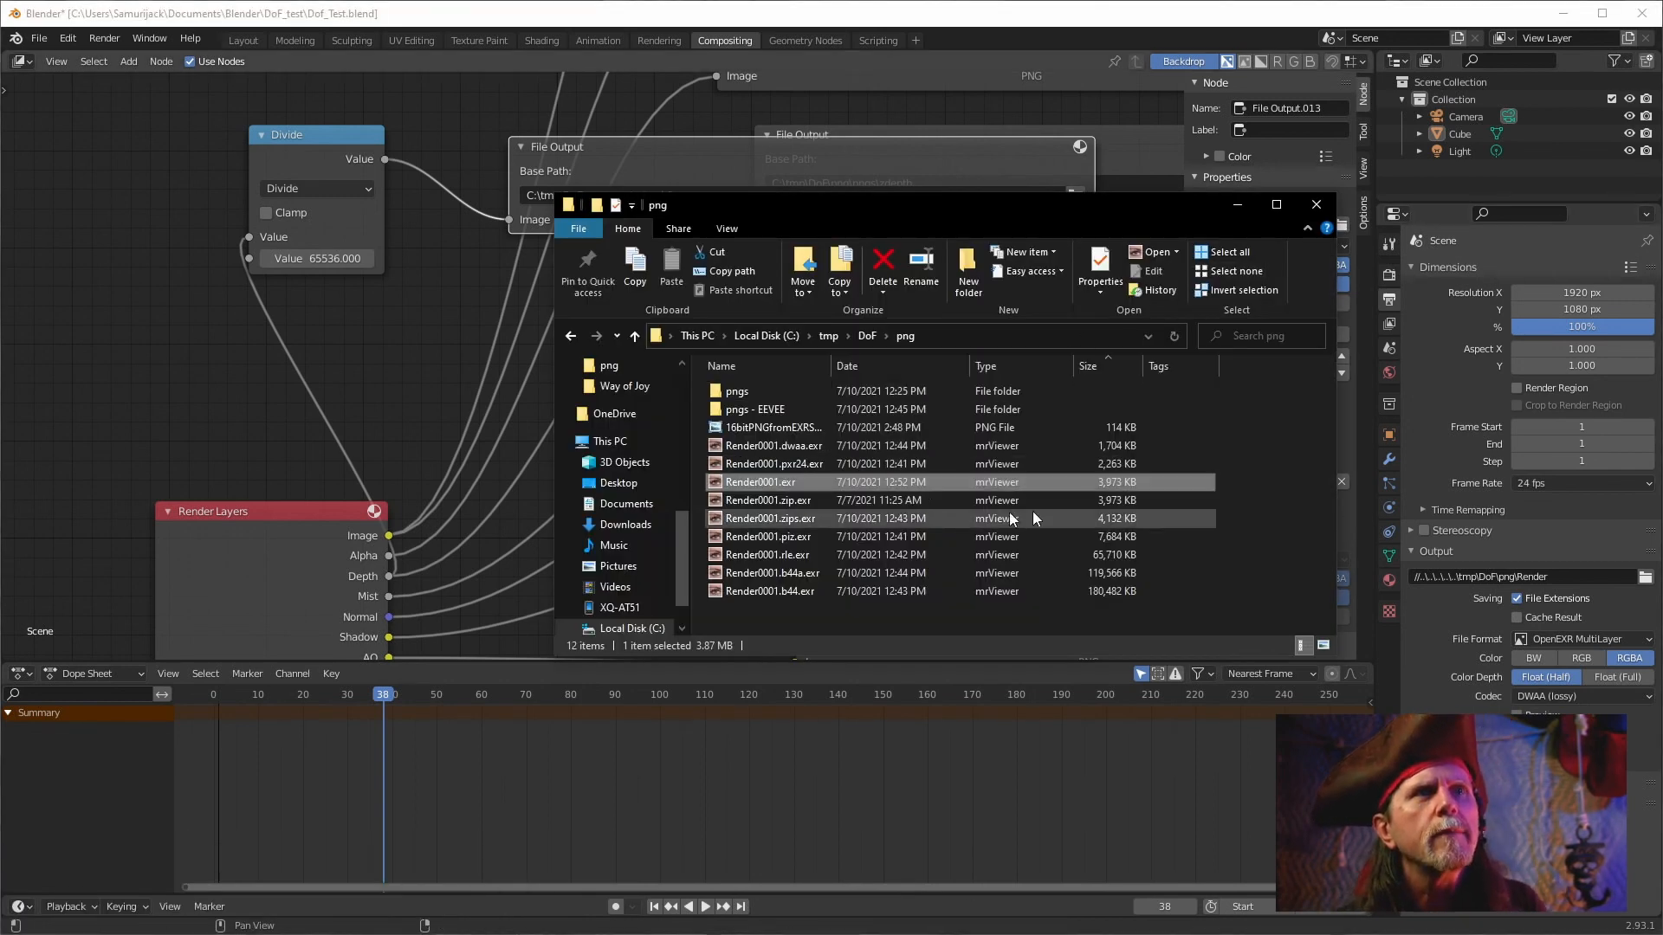
pyautogui.click(777, 447)
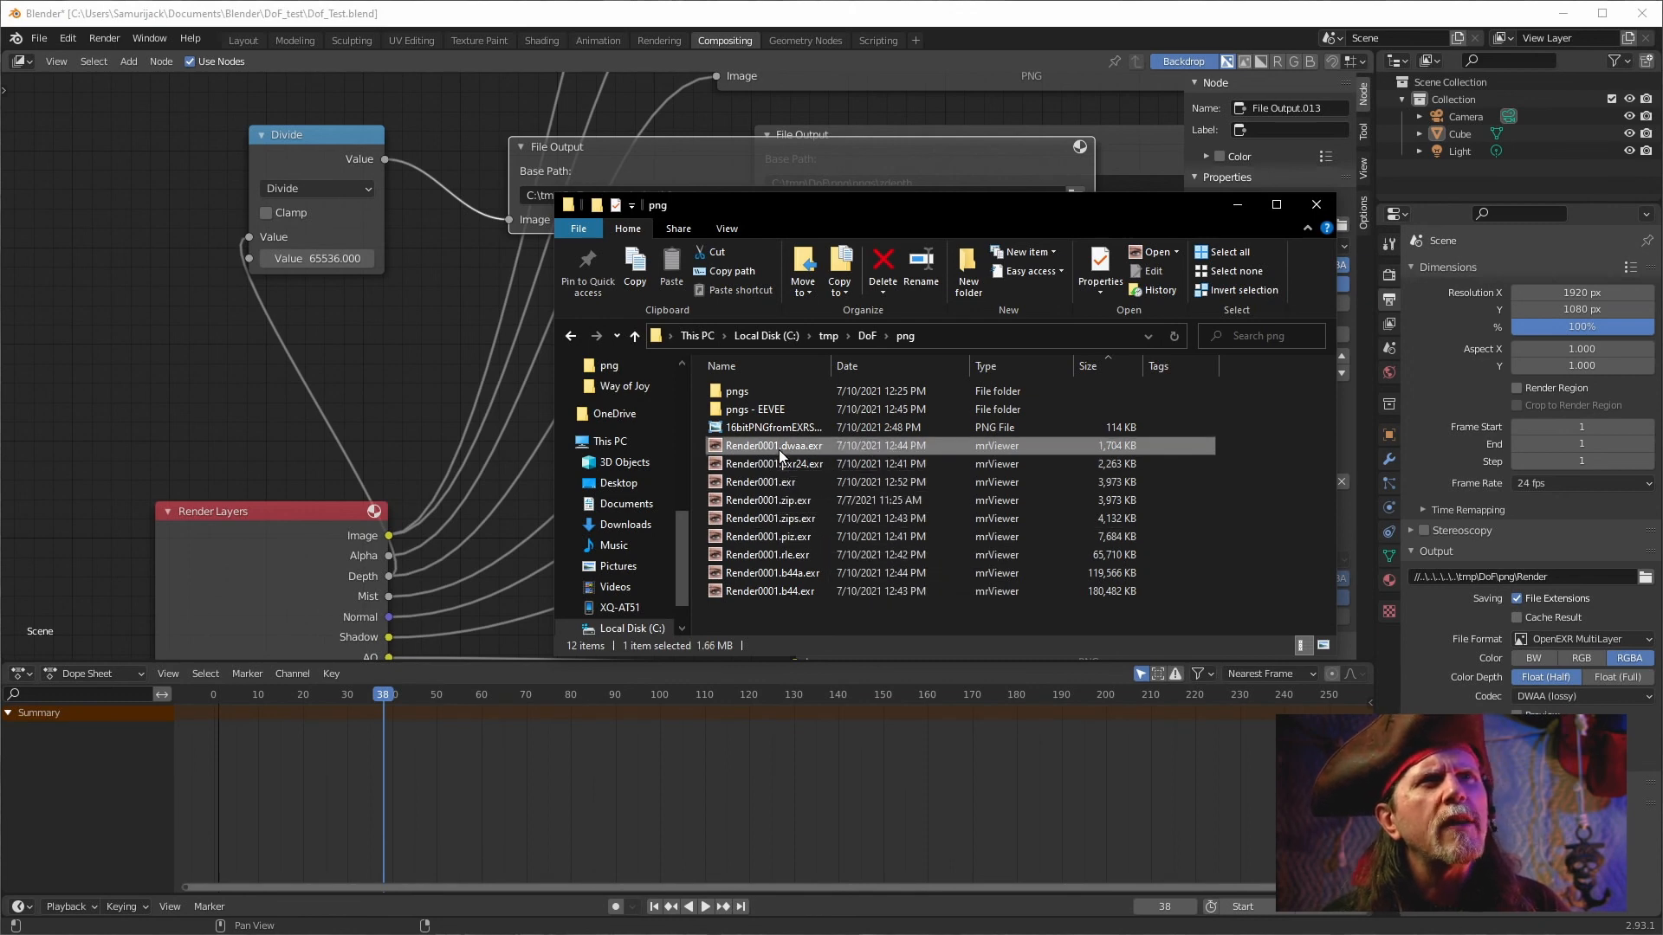
pyautogui.click(1221, 540)
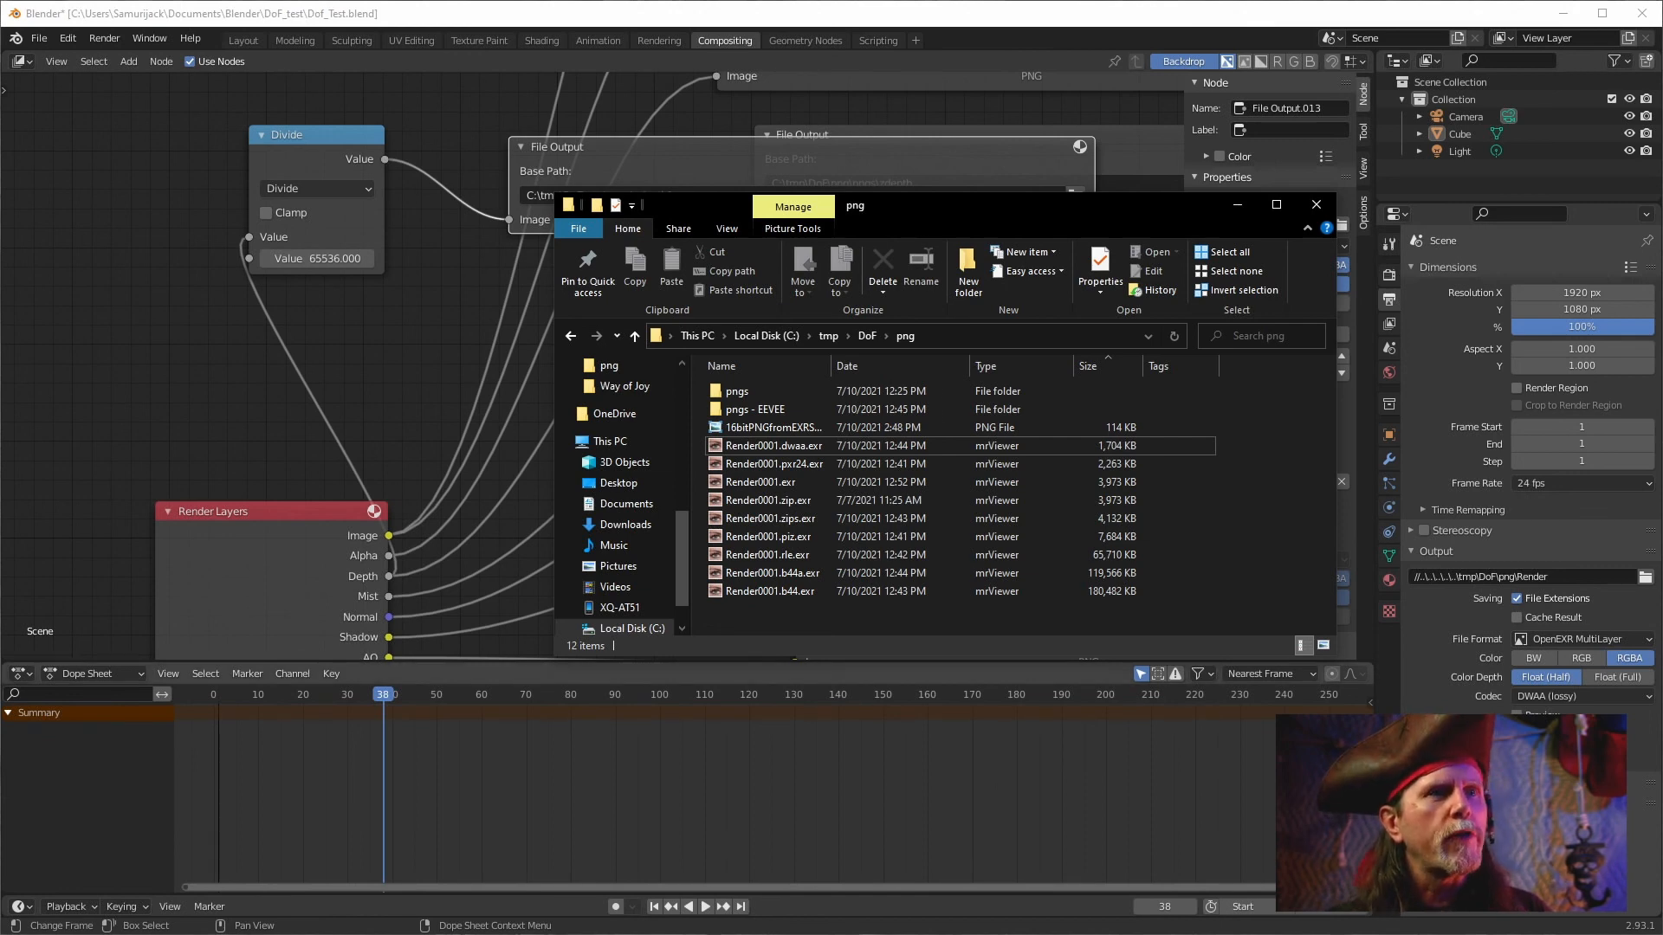
pyautogui.click(623, 934)
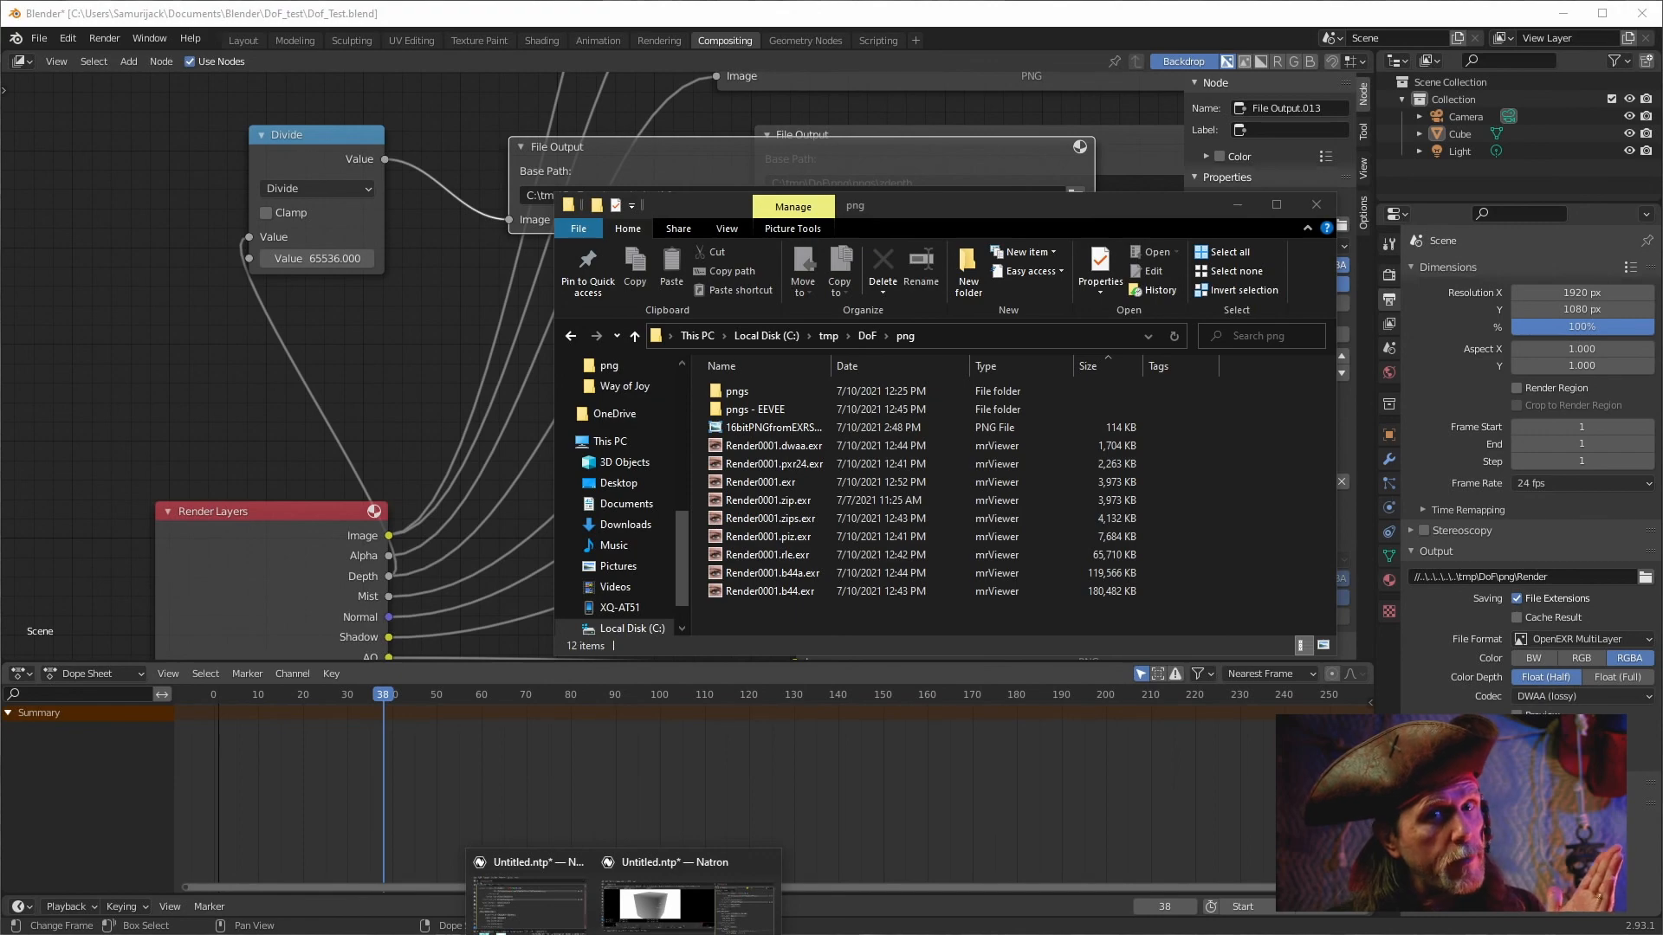
pyautogui.moveTo(684, 900)
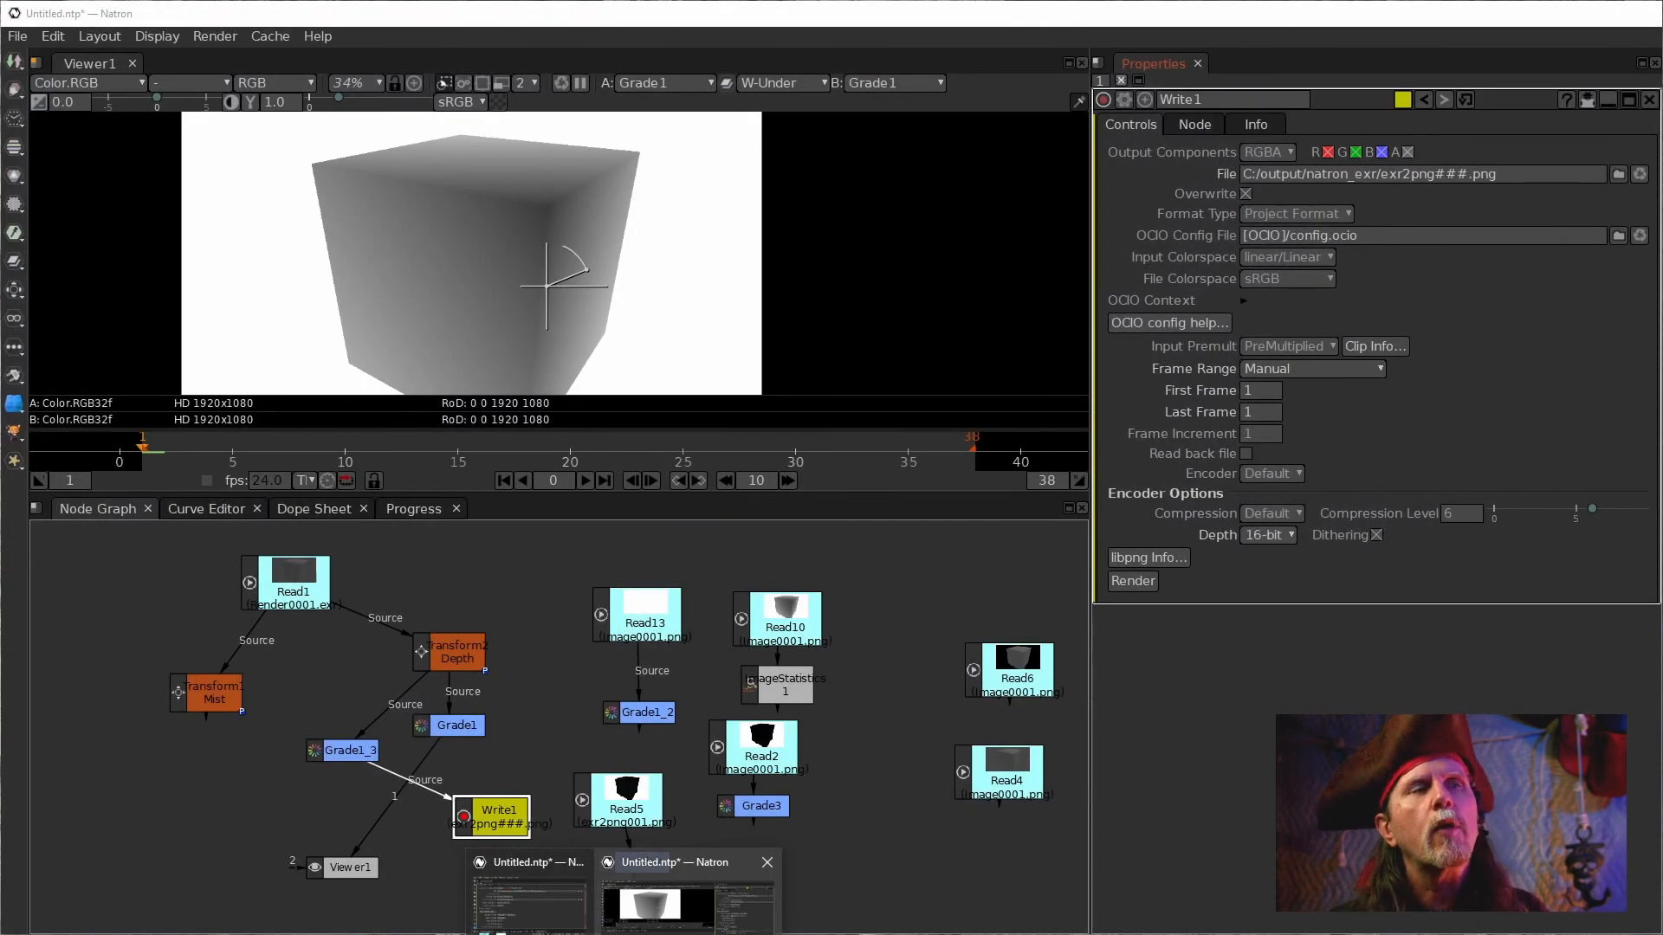
pyautogui.click(684, 901)
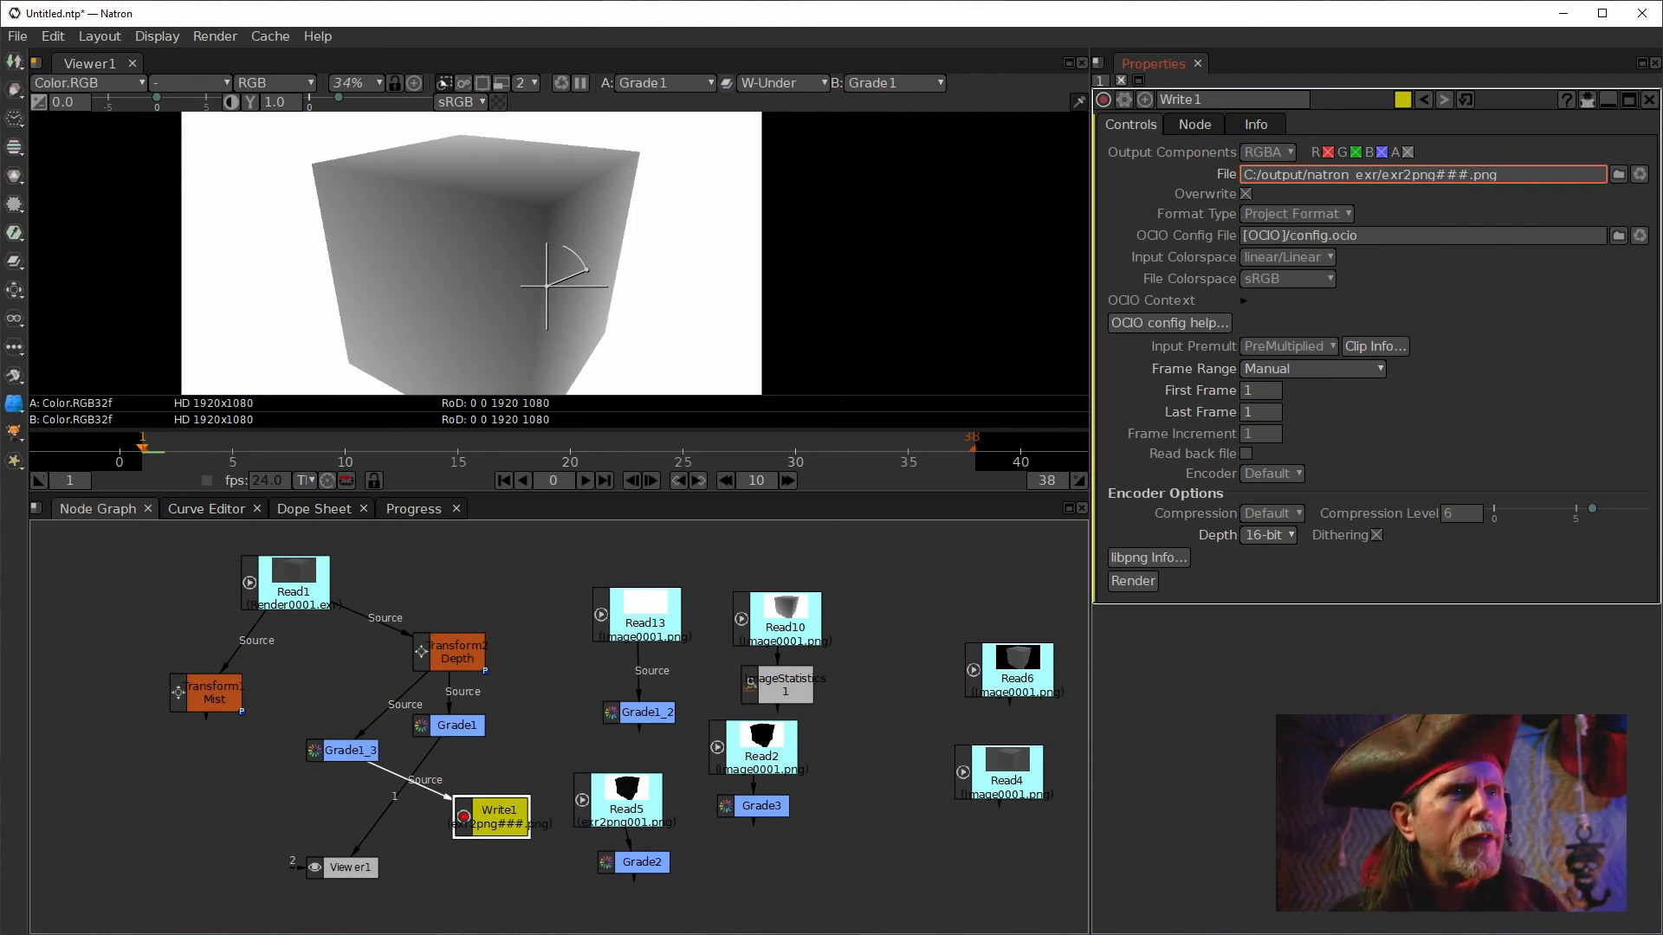
# Reopen the png folder and compare the file sizes of the differently compressed Render0001 EXR files.
pyautogui.moveTo(284, 934)
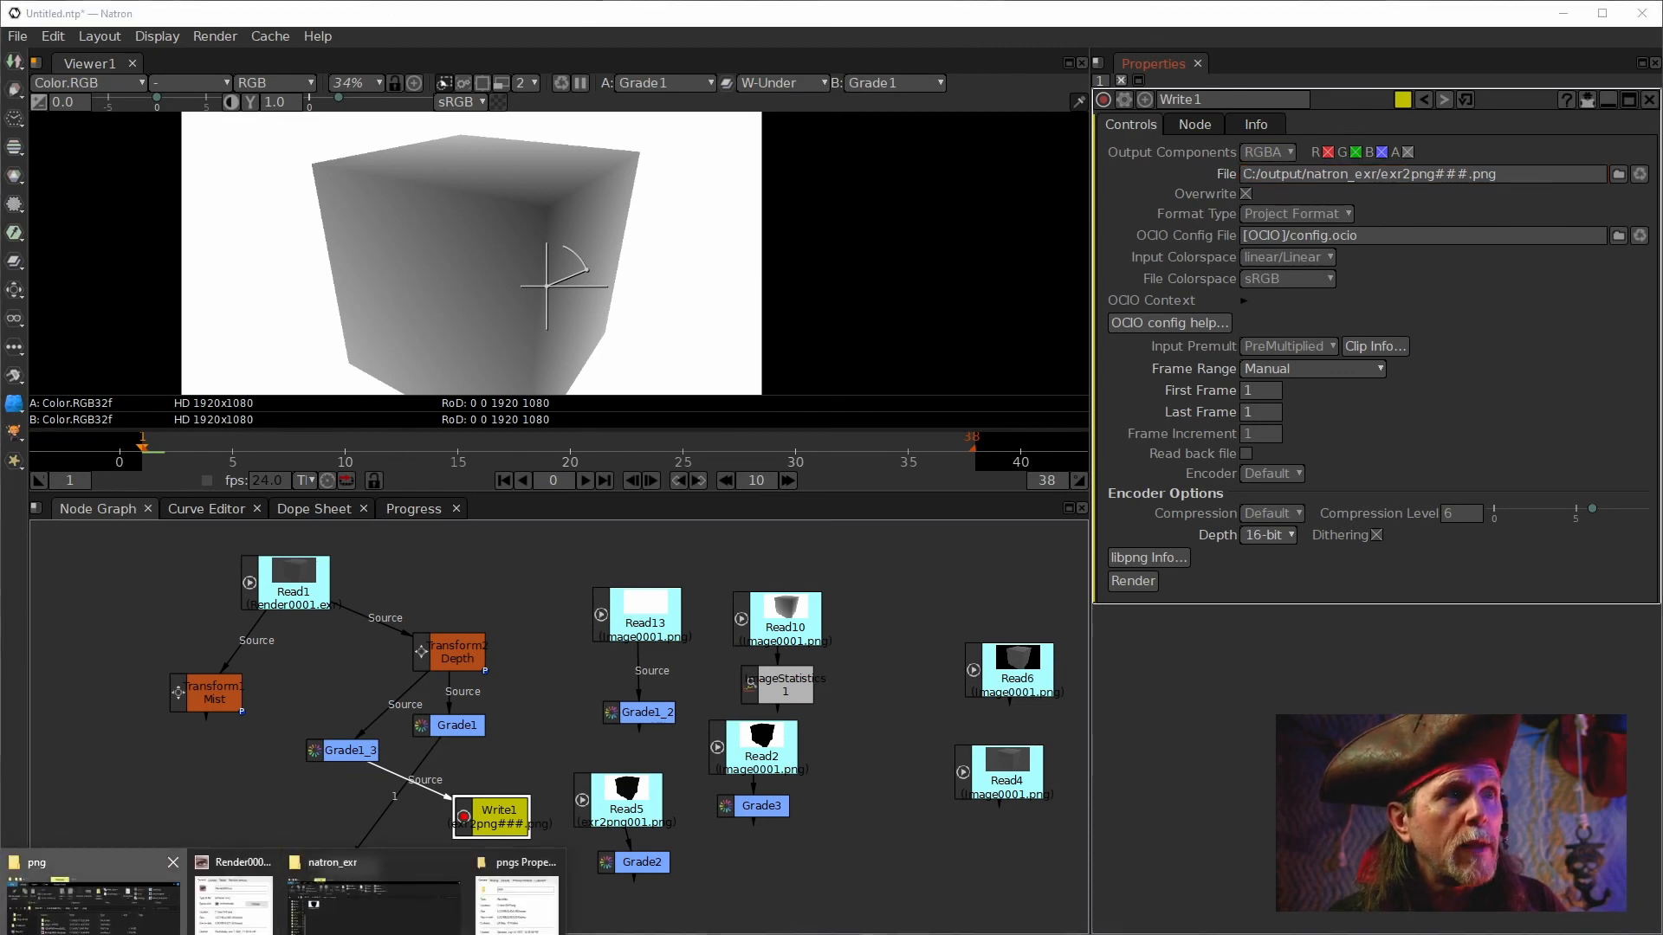
pyautogui.click(95, 905)
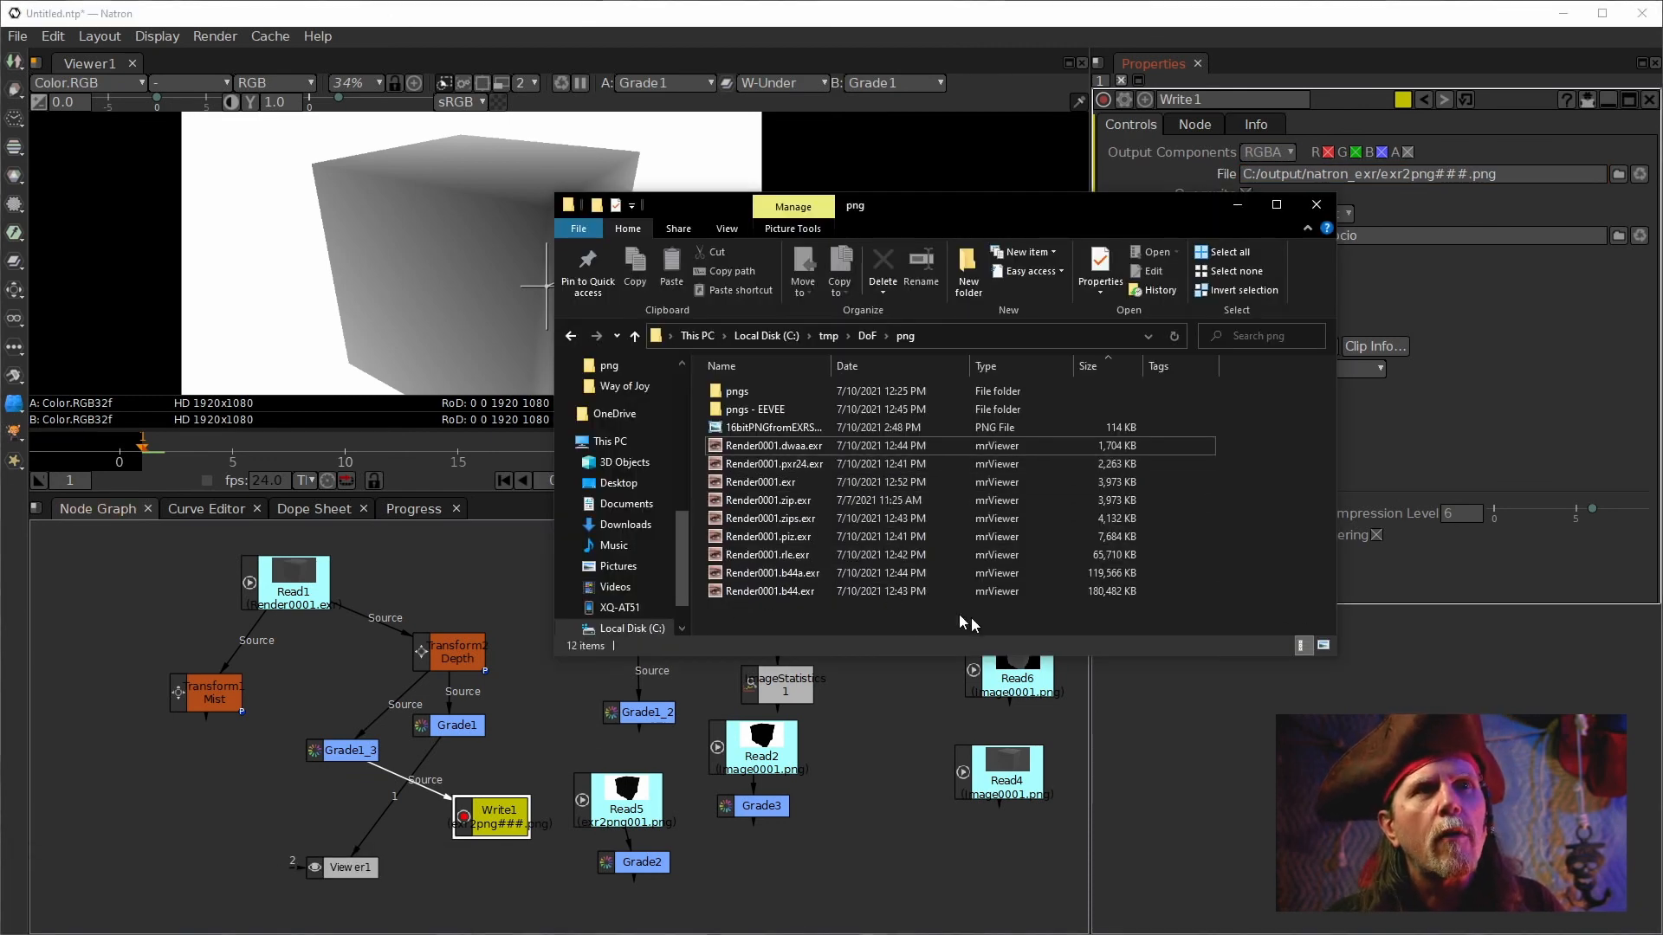
pyautogui.click(1099, 572)
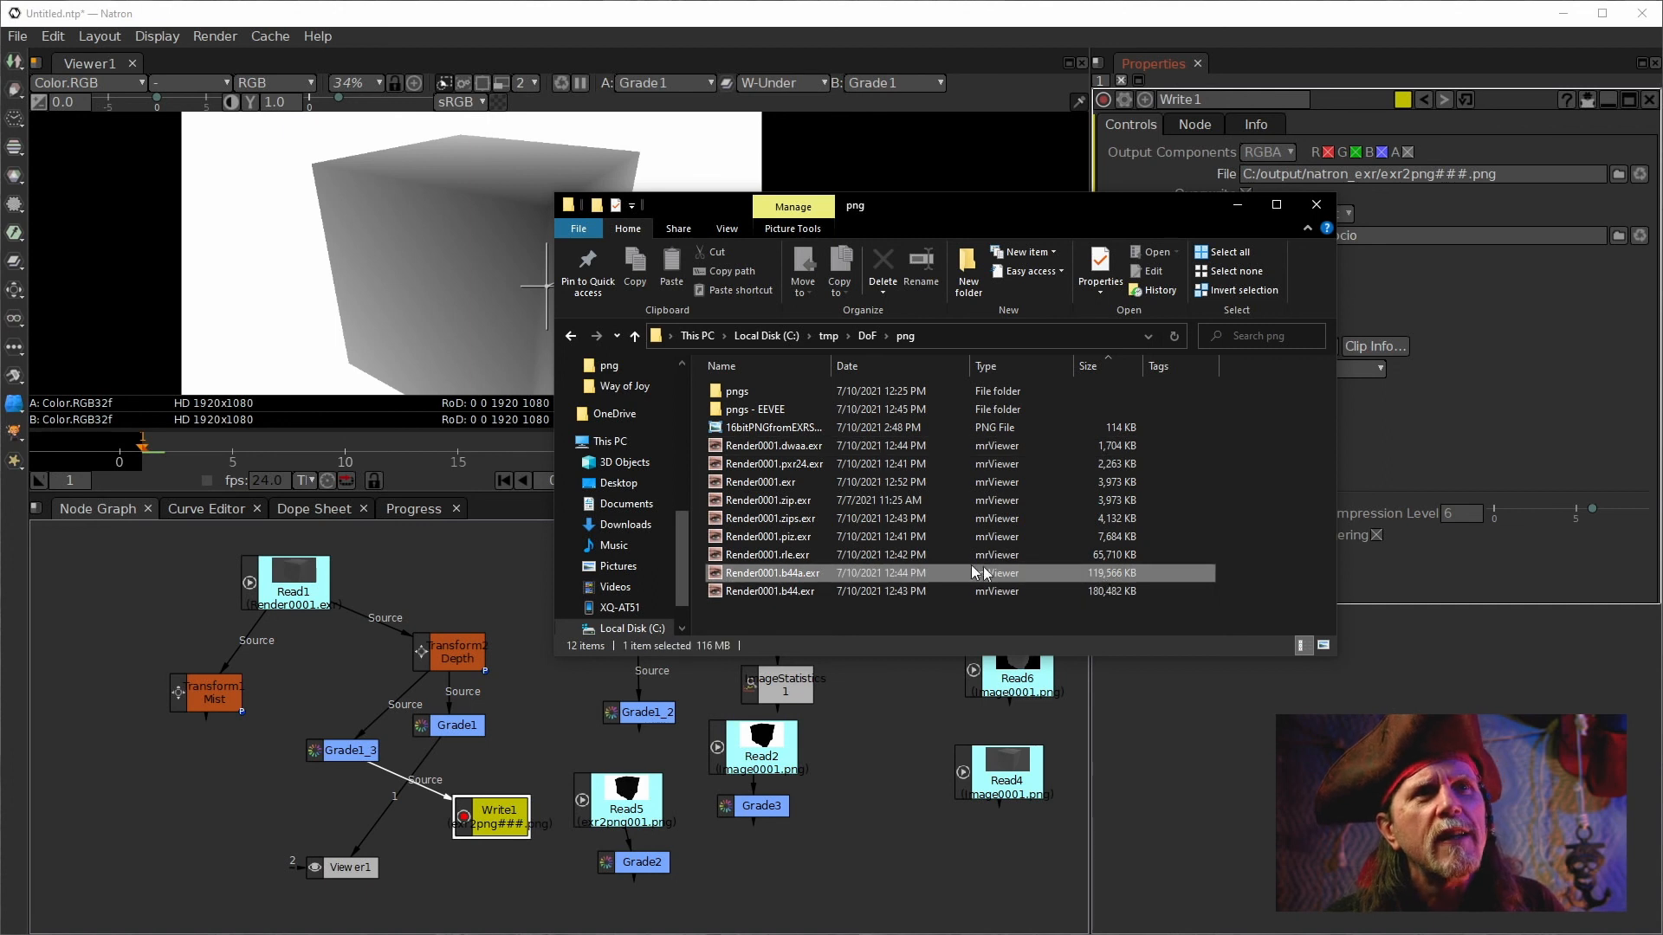
pyautogui.click(778, 556)
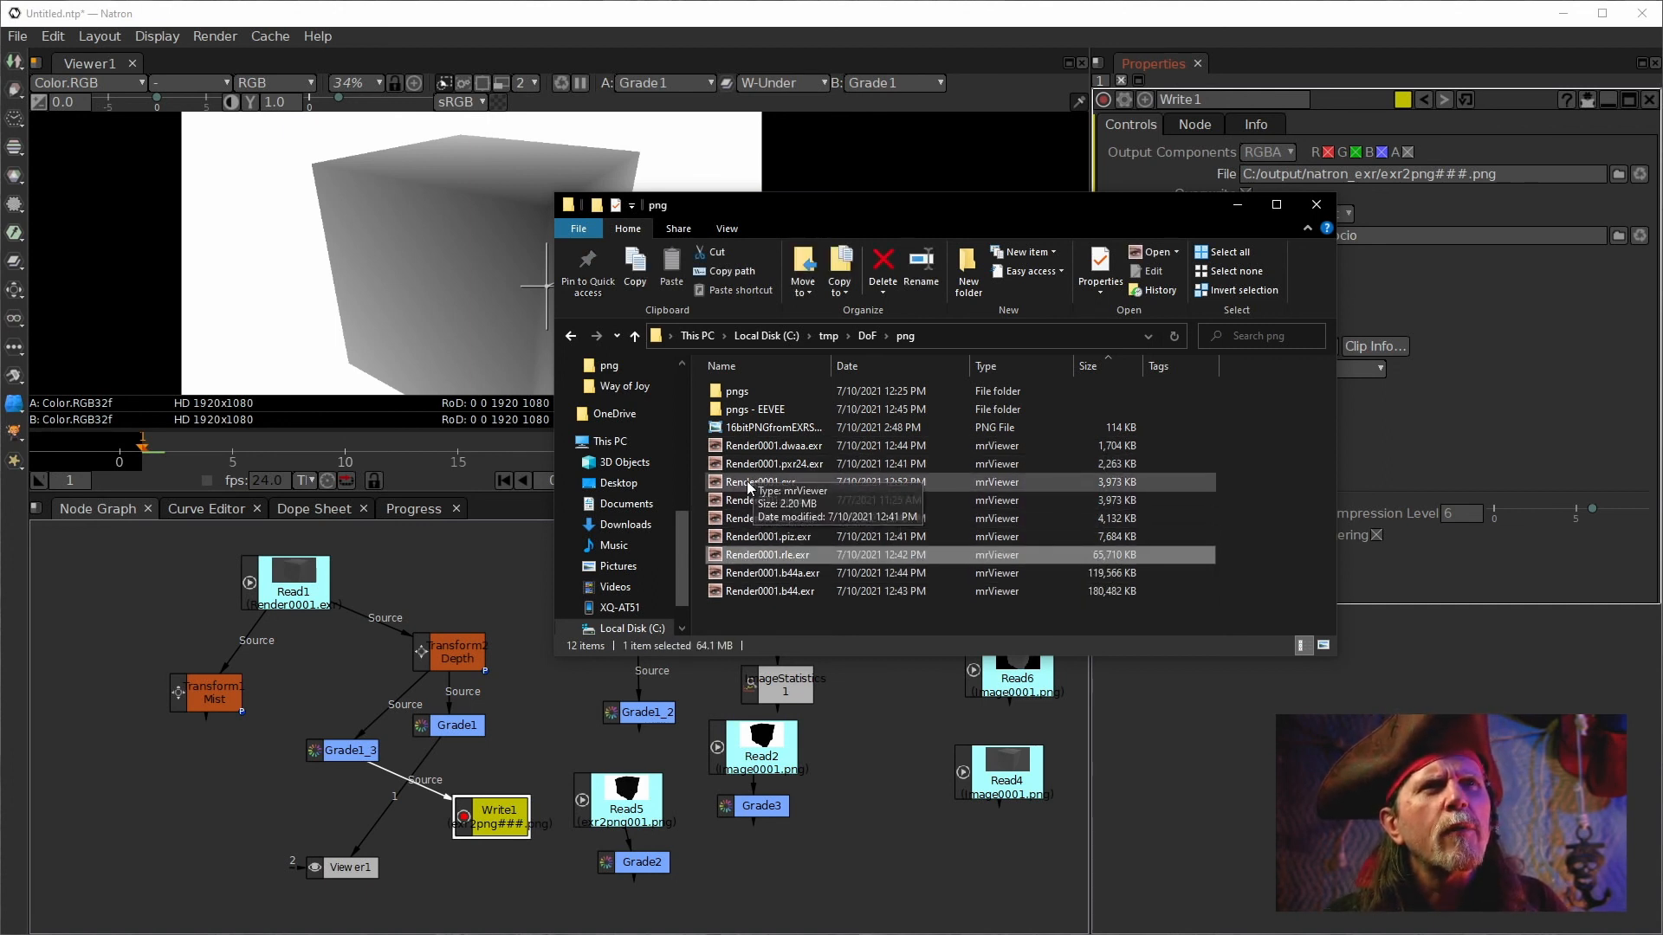
pyautogui.click(746, 481)
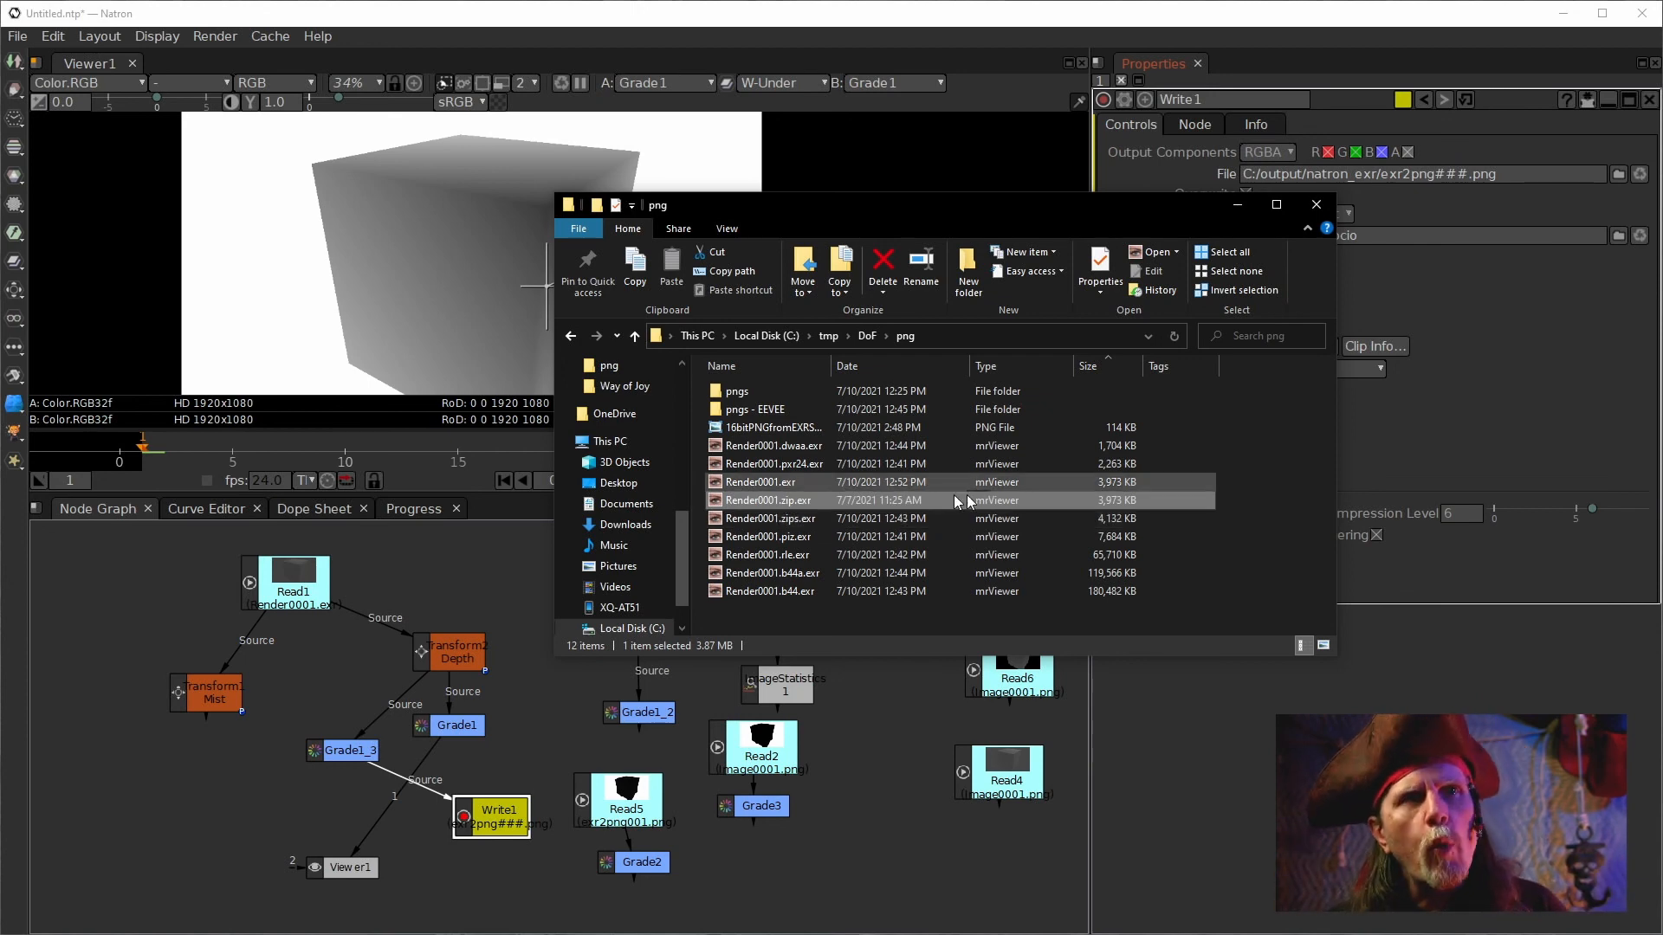
pyautogui.click(743, 445)
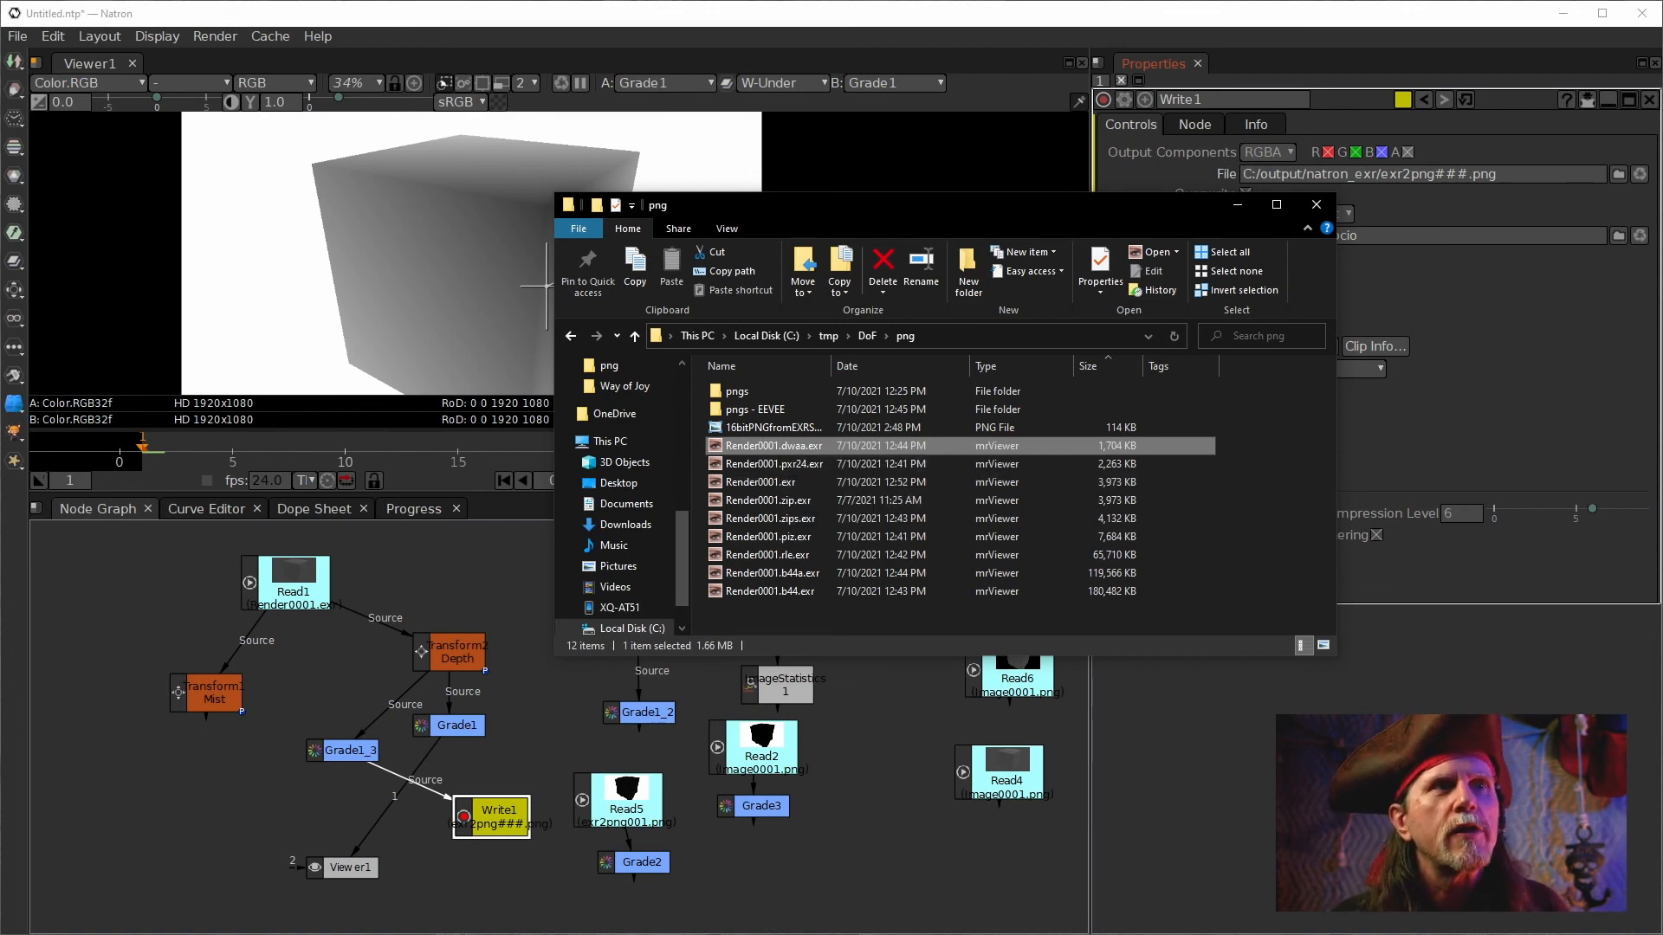
pyautogui.moveTo(821, 211); pyautogui.dragTo(1662, 316)
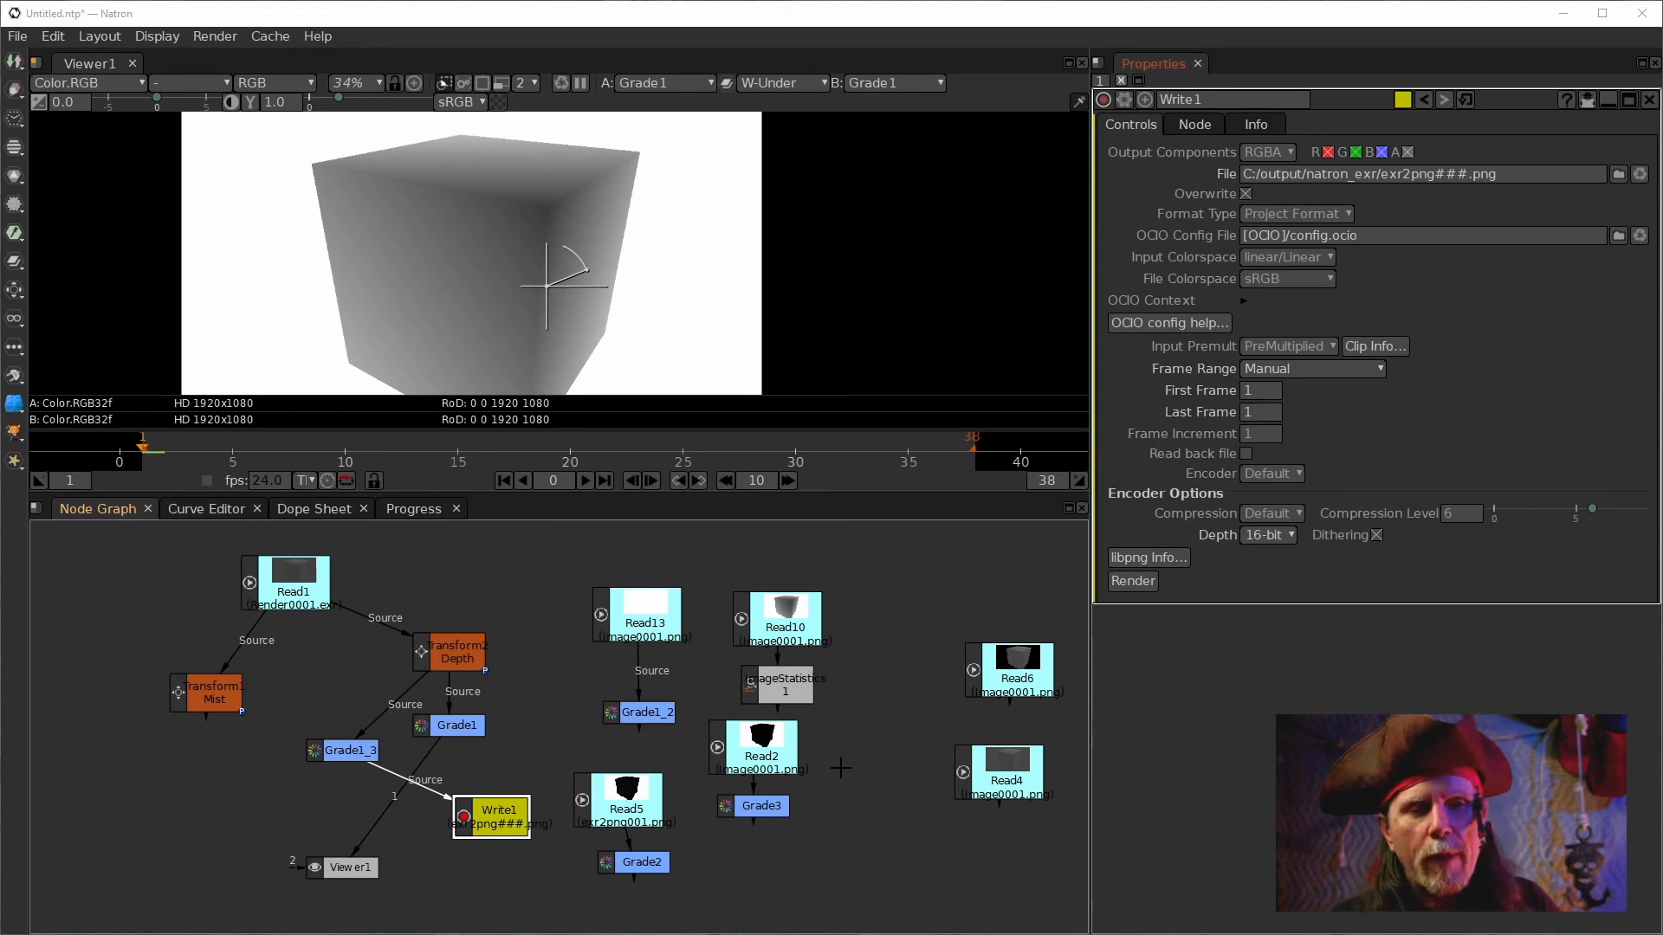